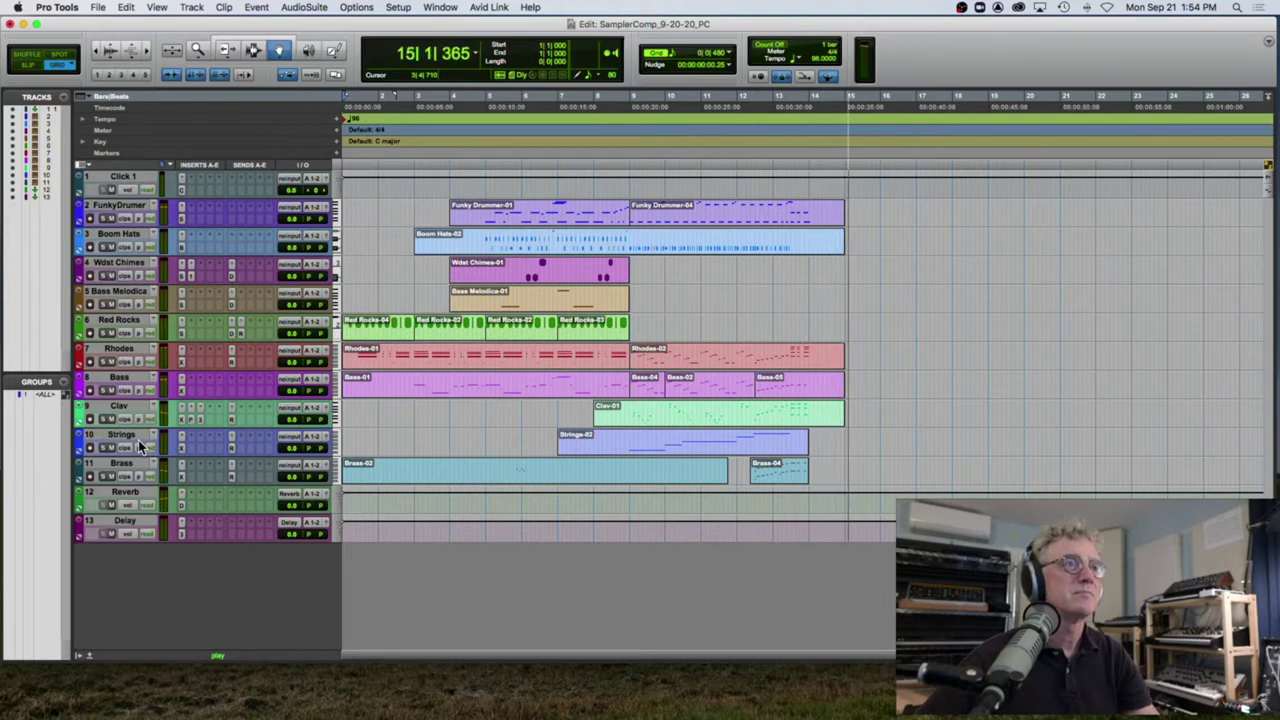
Step: Stop playback, then open the Funky Drummer-01 clip in the docked MIDI editor, zoomed out to about 13 bars
{"action": "key", "text": "space"}
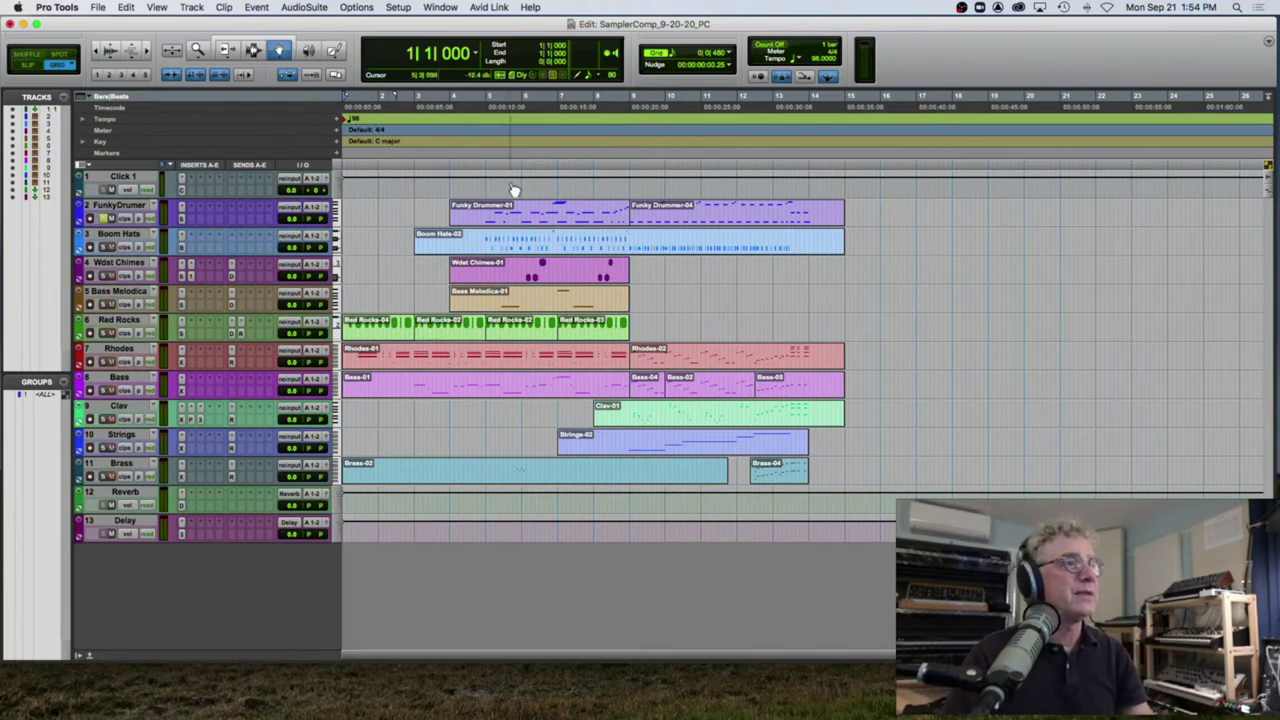
{"action": "left_click", "coordinate": [531, 224]}
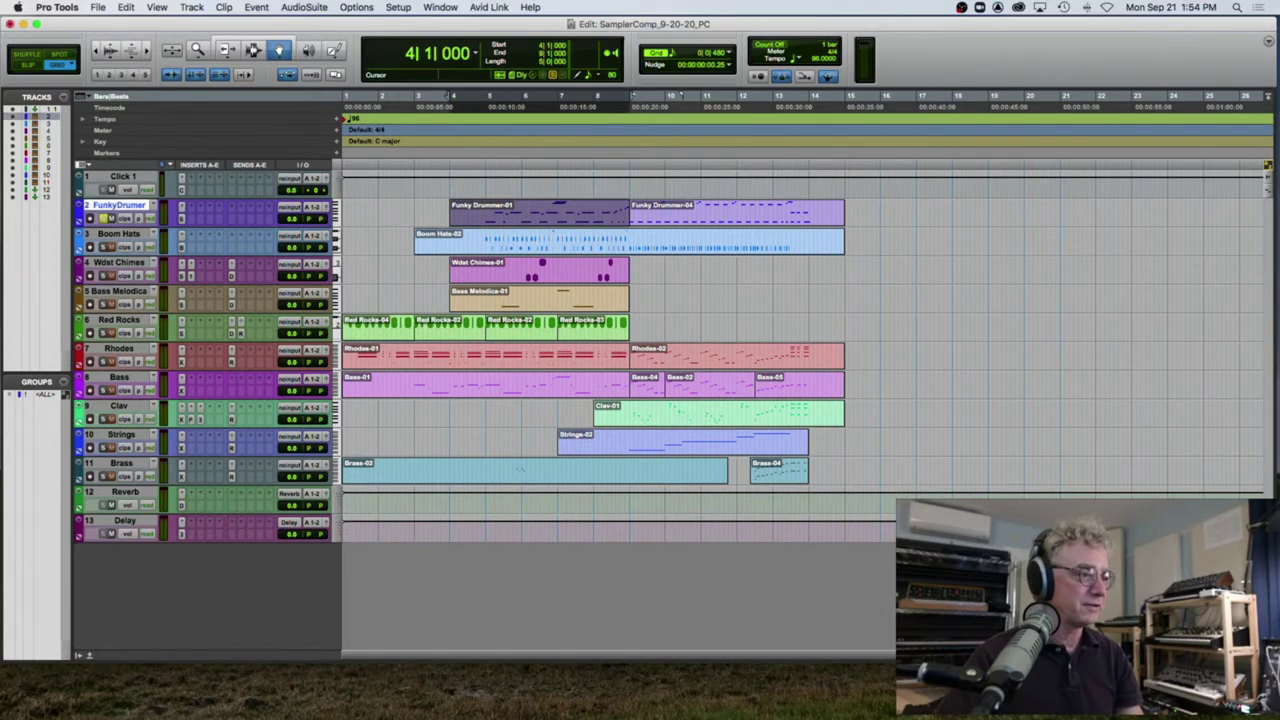
{"action": "left_click", "coordinate": [80, 655]}
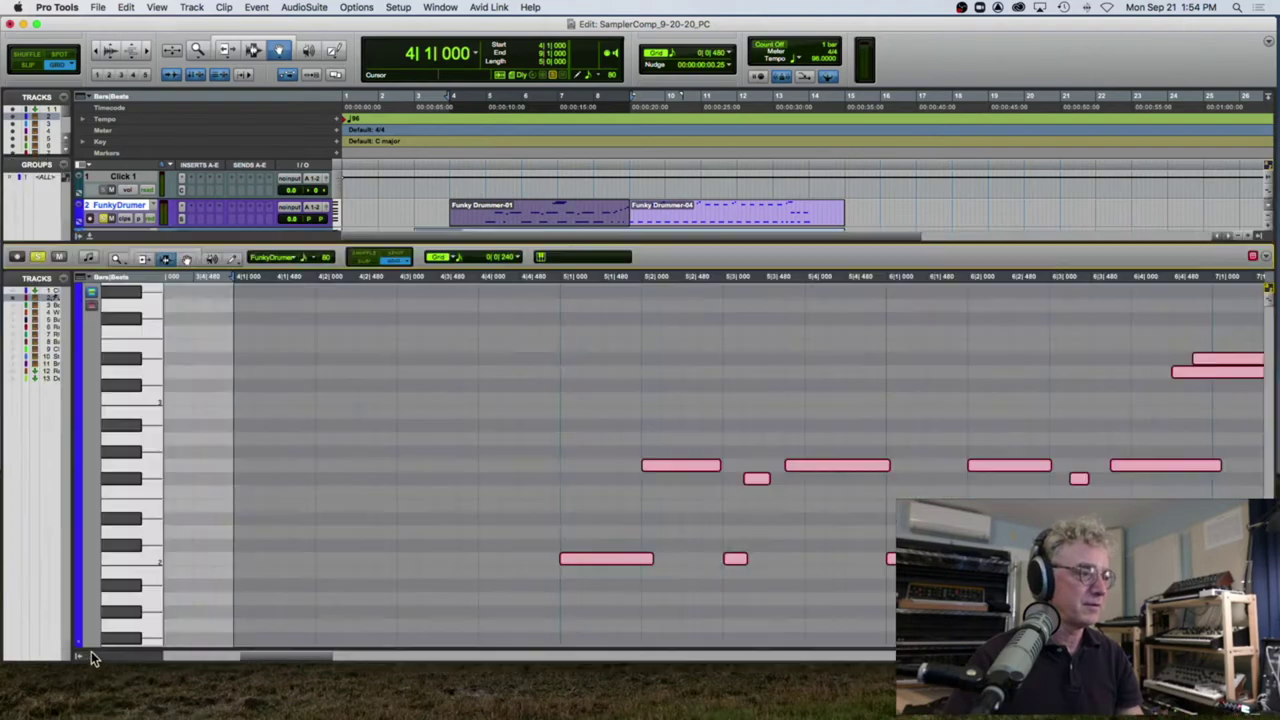
{"action": "key", "text": "super+bracketleft"}
{"action": "key", "text": "super+bracketleft"}
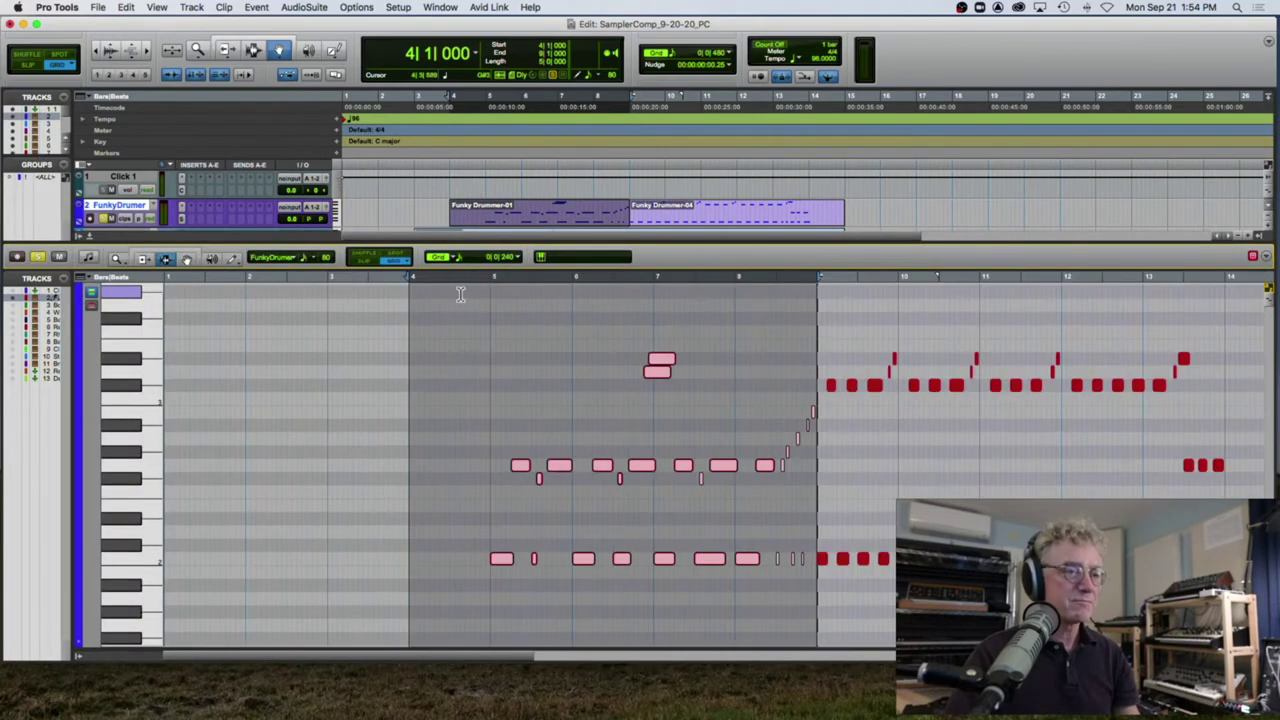
Step: Play the soloed FunkyDrumer track from 4|4|000 through the end of its drum part
{"action": "left_click", "coordinate": [471, 283]}
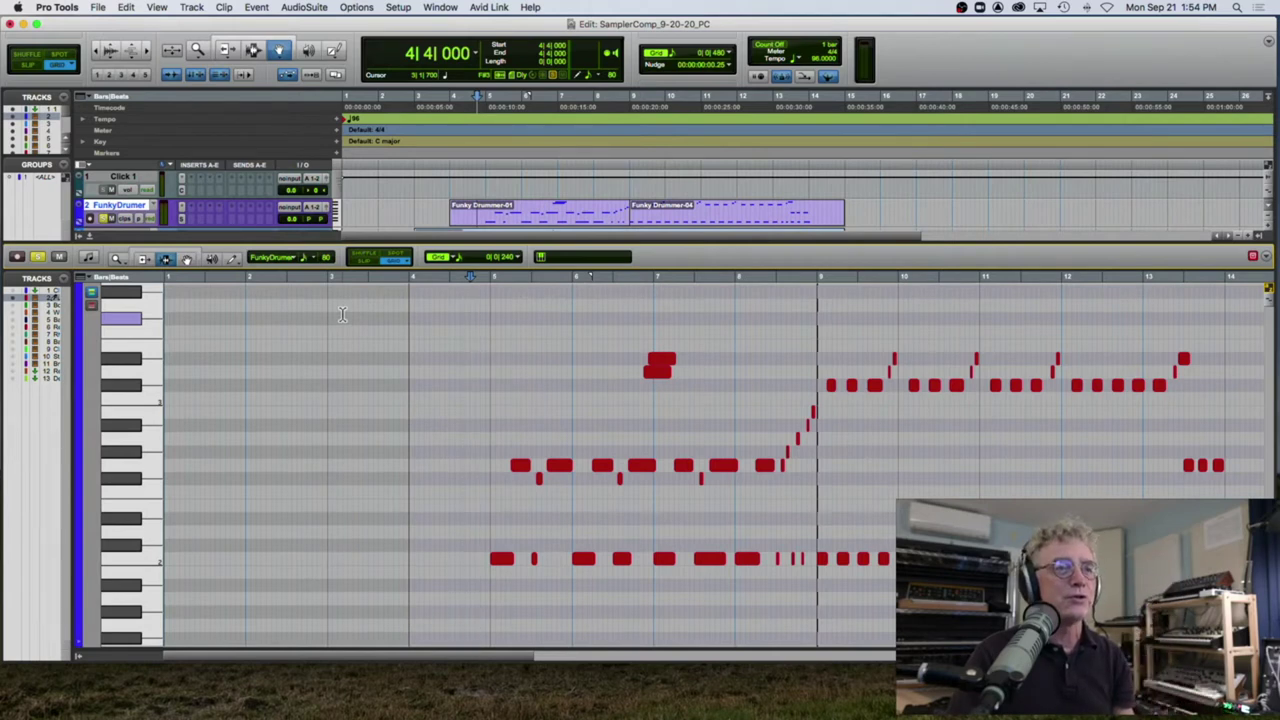
{"action": "key", "text": "space"}
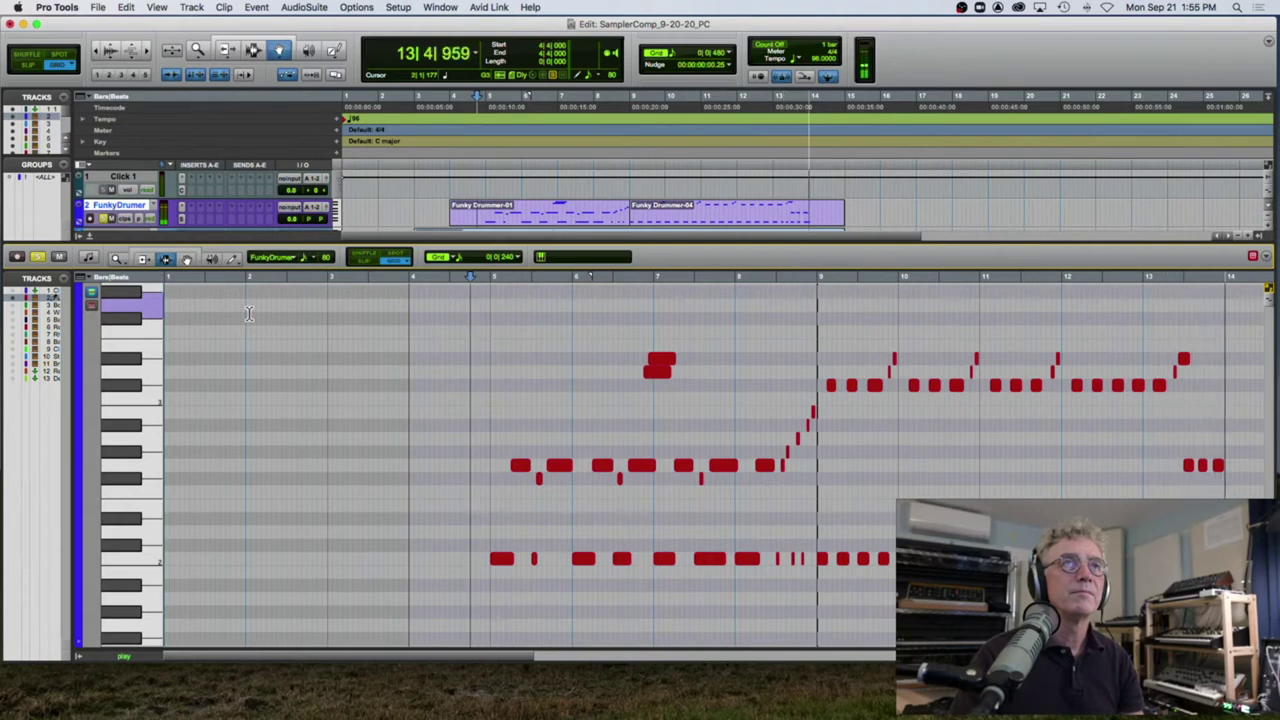
{"action": "key", "text": "space"}
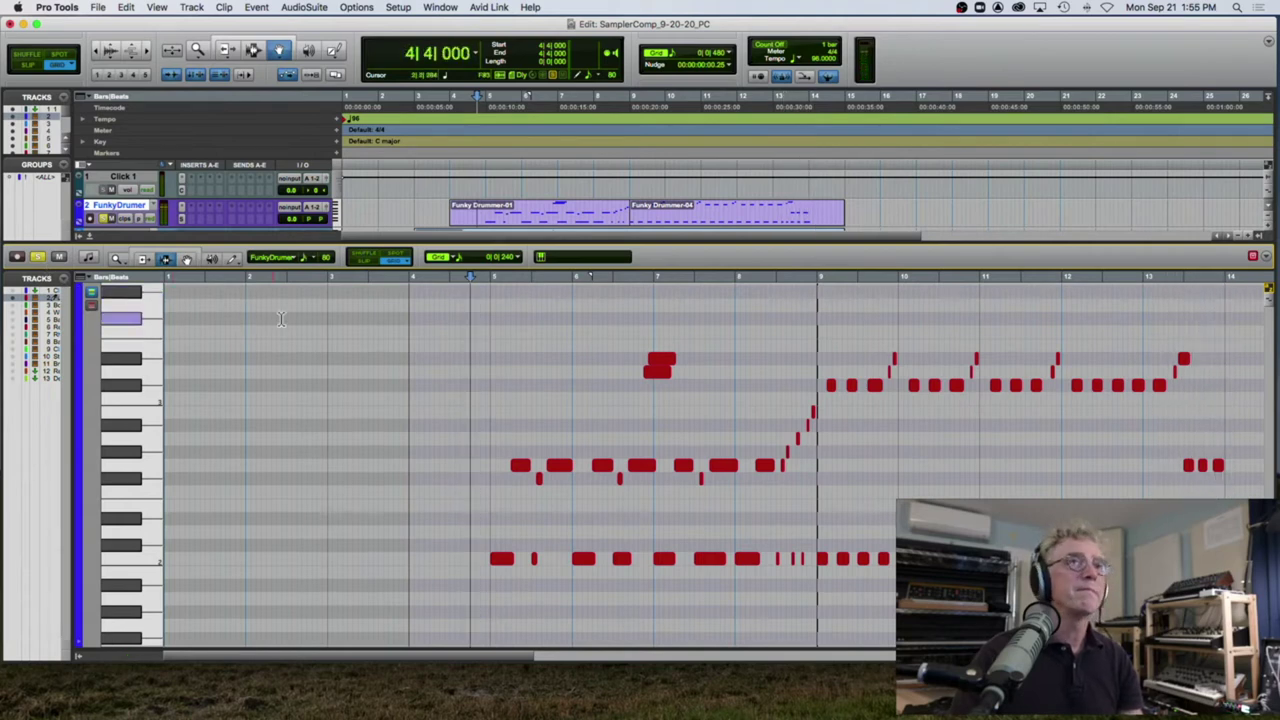
Step: Reduce the Edit window's height and move the divider above the MIDI editor slightly up
{"action": "left_click_drag", "start_coordinate": [1277, 659], "coordinate": [1243, 490]}
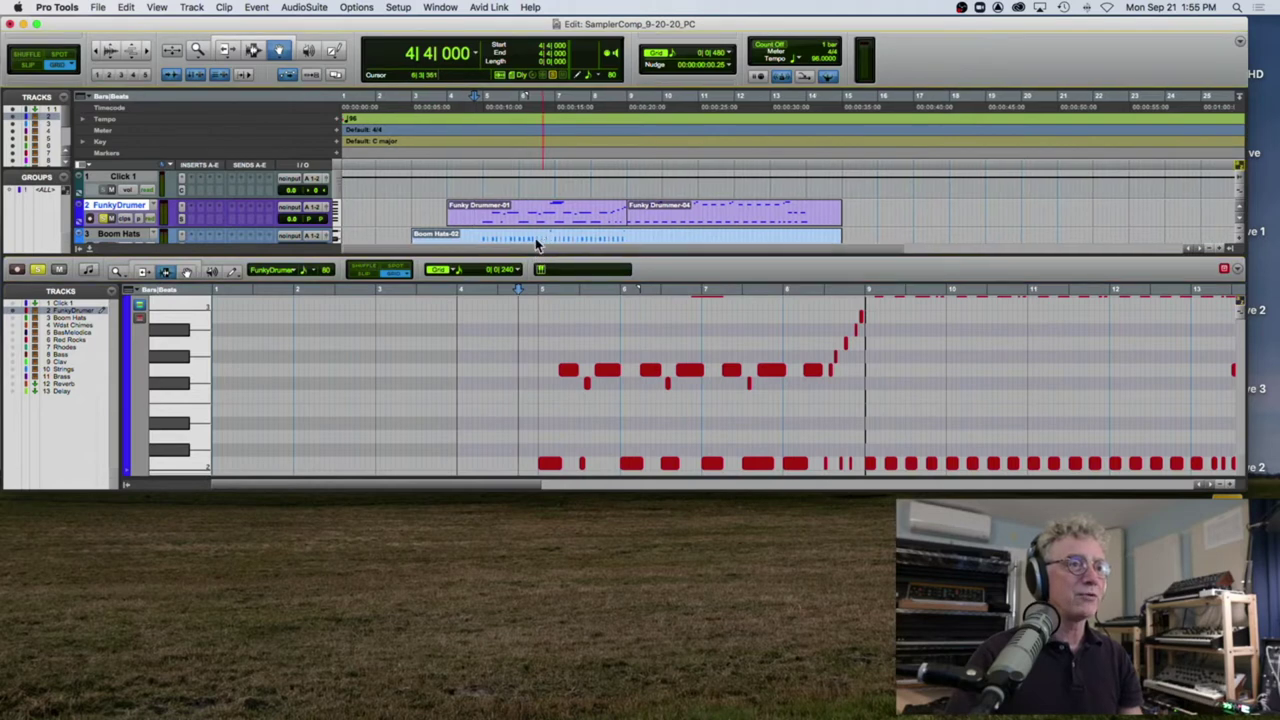
{"action": "left_click_drag", "start_coordinate": [531, 250], "coordinate": [540, 237]}
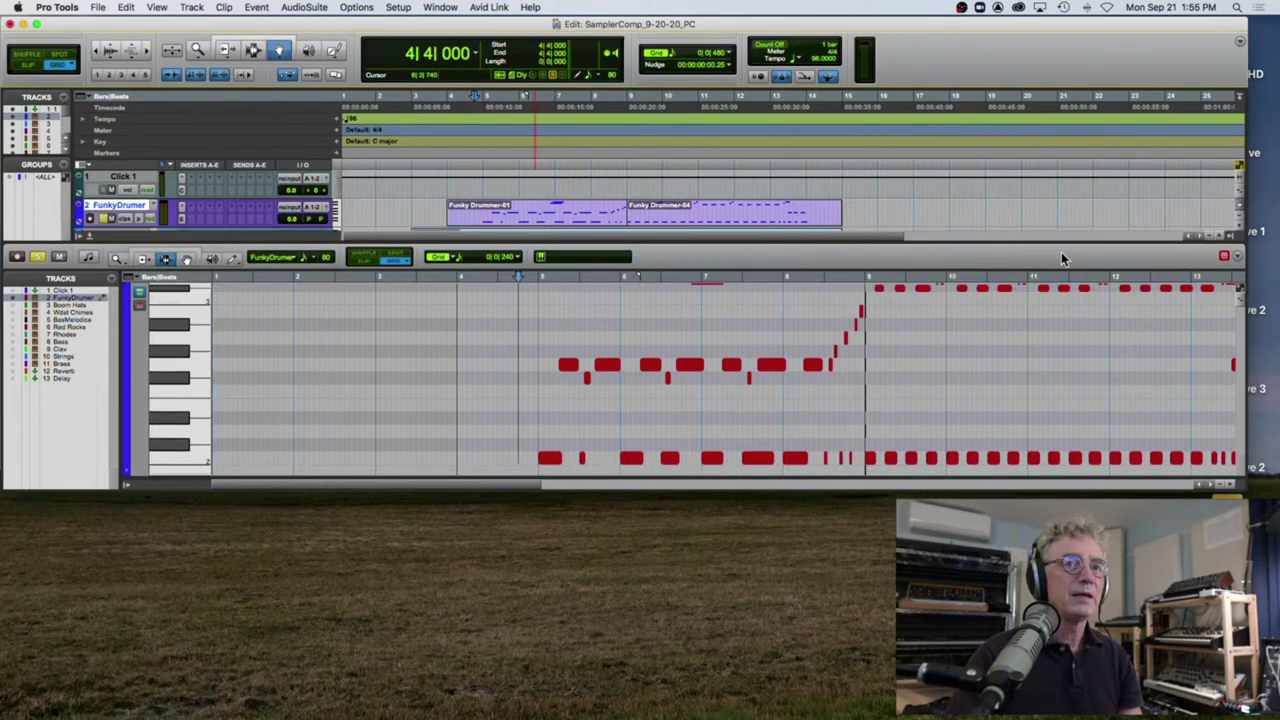
Step: Show Boom Hats alongside FunkyDrumer in the MIDI editor and play the drum parts from 4|4|720
{"action": "left_click", "coordinate": [35, 257]}
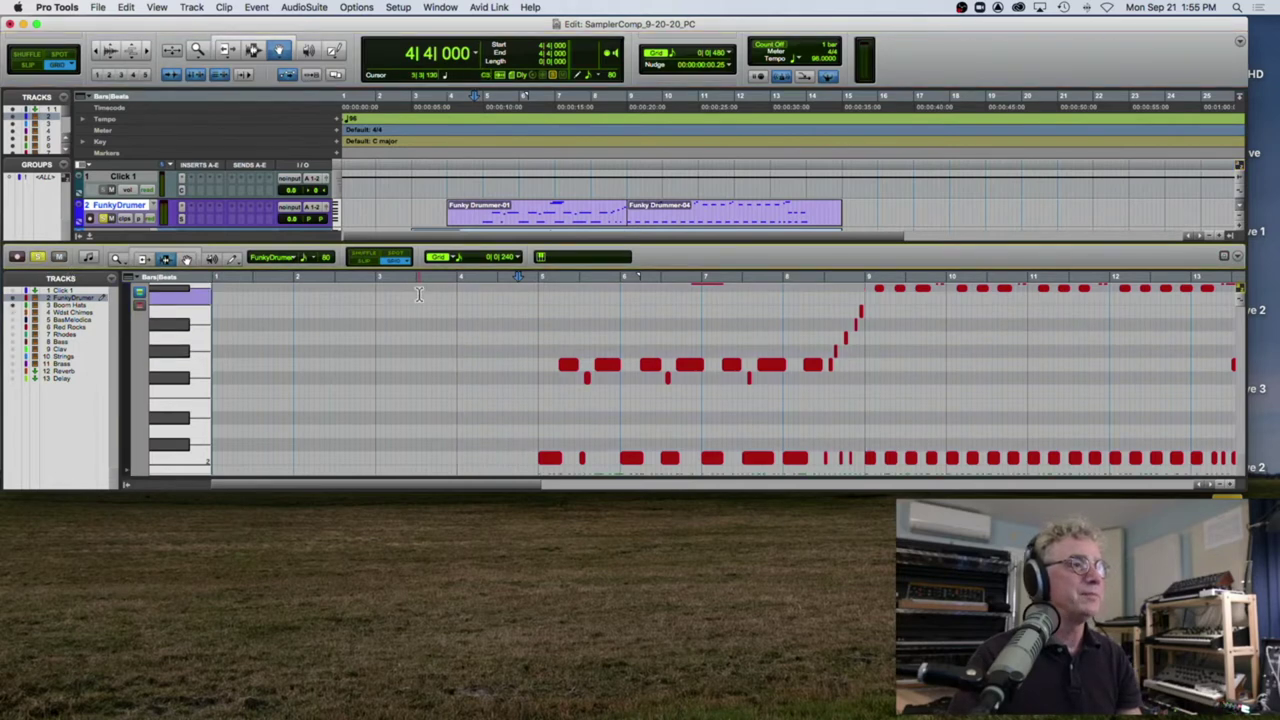
{"action": "left_click", "coordinate": [536, 283]}
{"action": "key", "text": "space"}
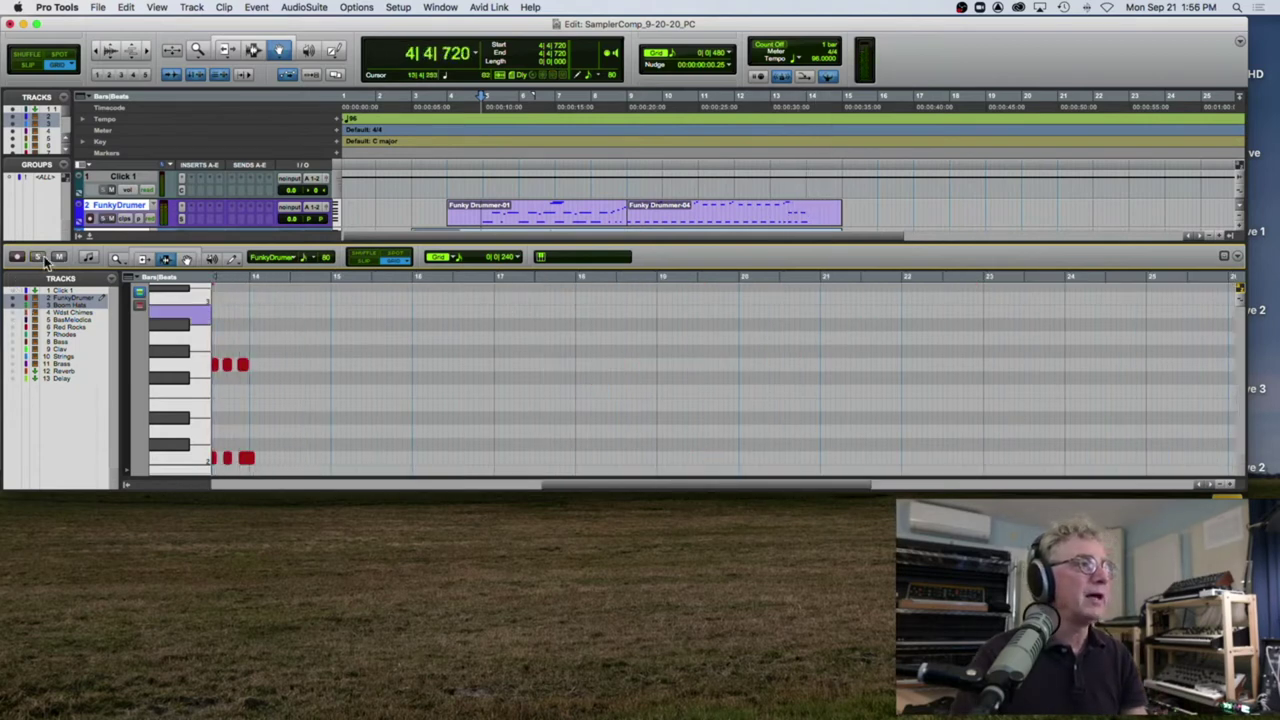
Step: Enlarge the track area above the MIDI editor to fit four tracks and solo the Wdst Chimes track
{"action": "scroll", "coordinate": [130, 238], "scroll_direction": "down", "scroll_amount": 1}
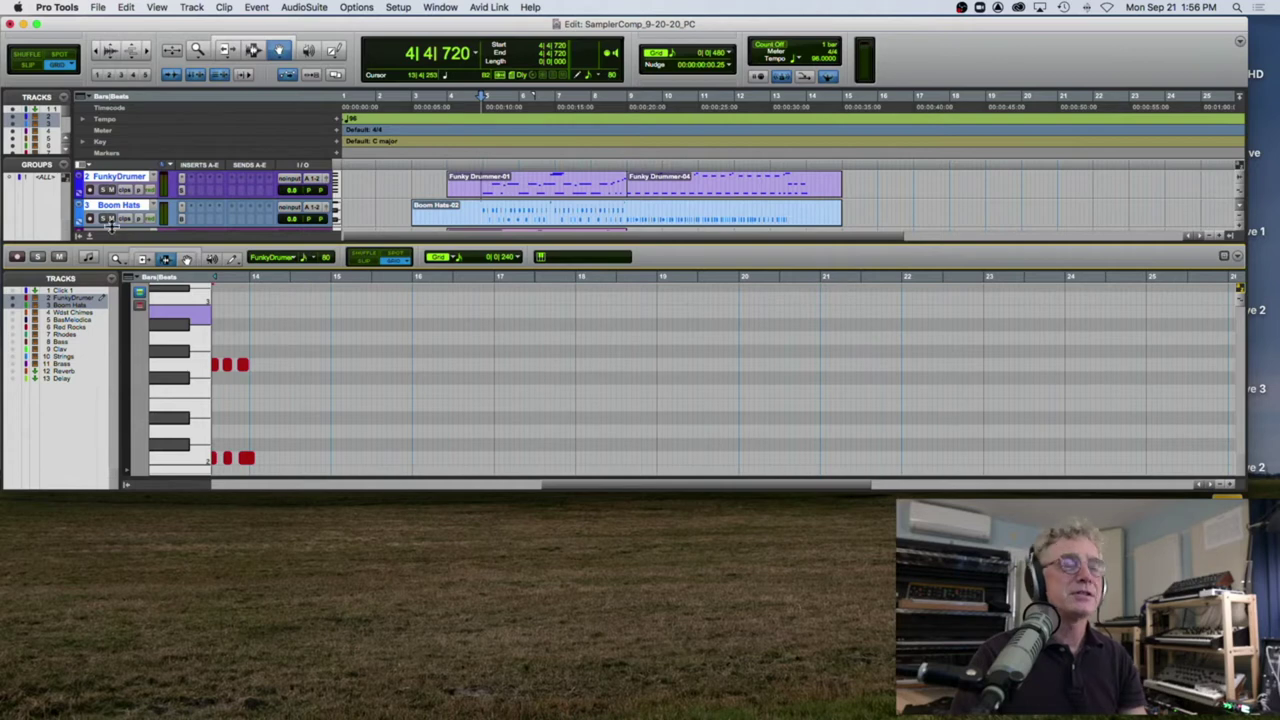
{"action": "left_click_drag", "start_coordinate": [98, 238], "coordinate": [170, 290]}
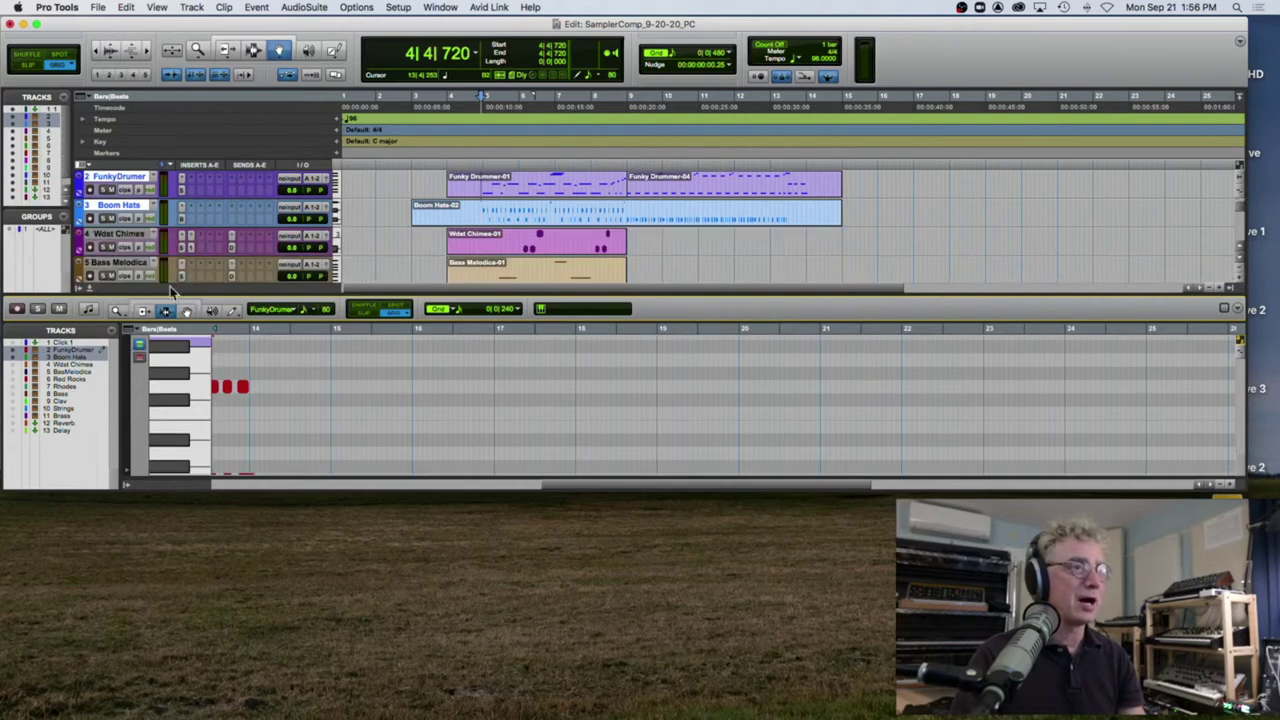
{"action": "scroll", "coordinate": [428, 204], "scroll_direction": "down", "scroll_amount": 4}
{"action": "scroll", "coordinate": [428, 204], "scroll_direction": "up", "scroll_amount": 1}
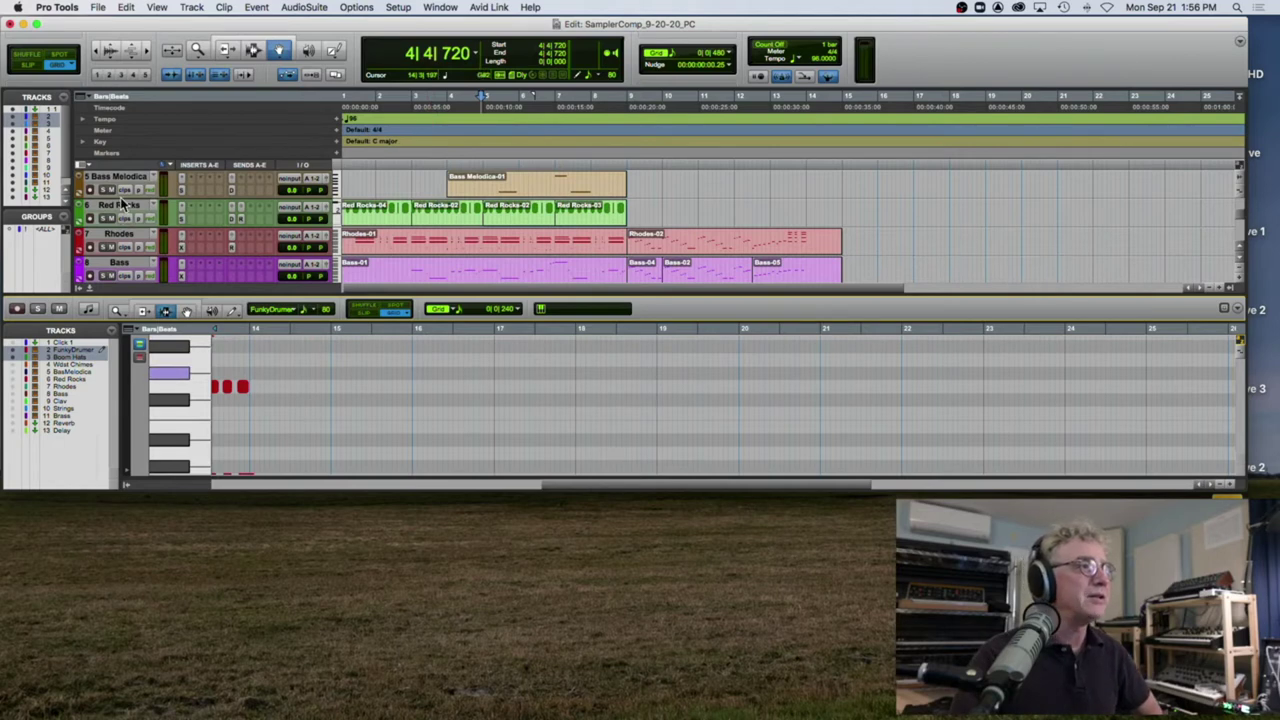
{"action": "scroll", "coordinate": [120, 204], "scroll_direction": "up", "scroll_amount": 3}
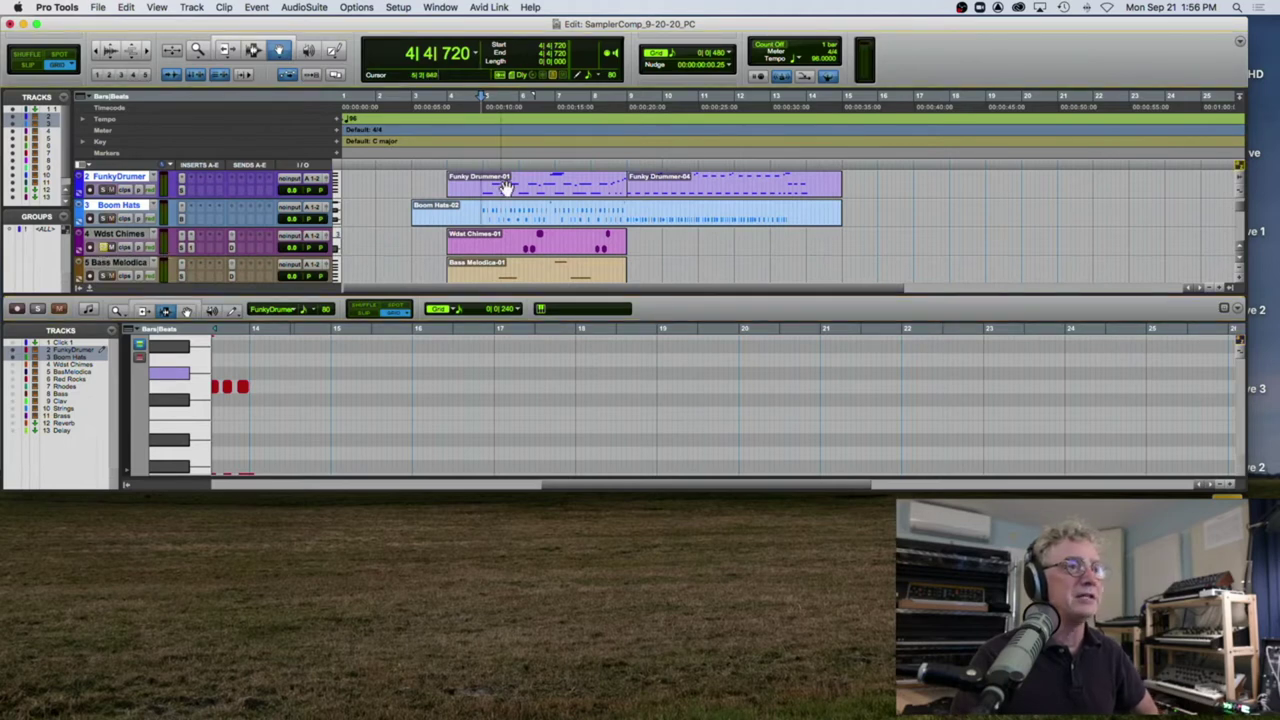
Step: Place the playback start at 6|1|000 and view the filter and envelope page of Wdst Chimes' Structure Free instrument
{"action": "left_click", "coordinate": [521, 151]}
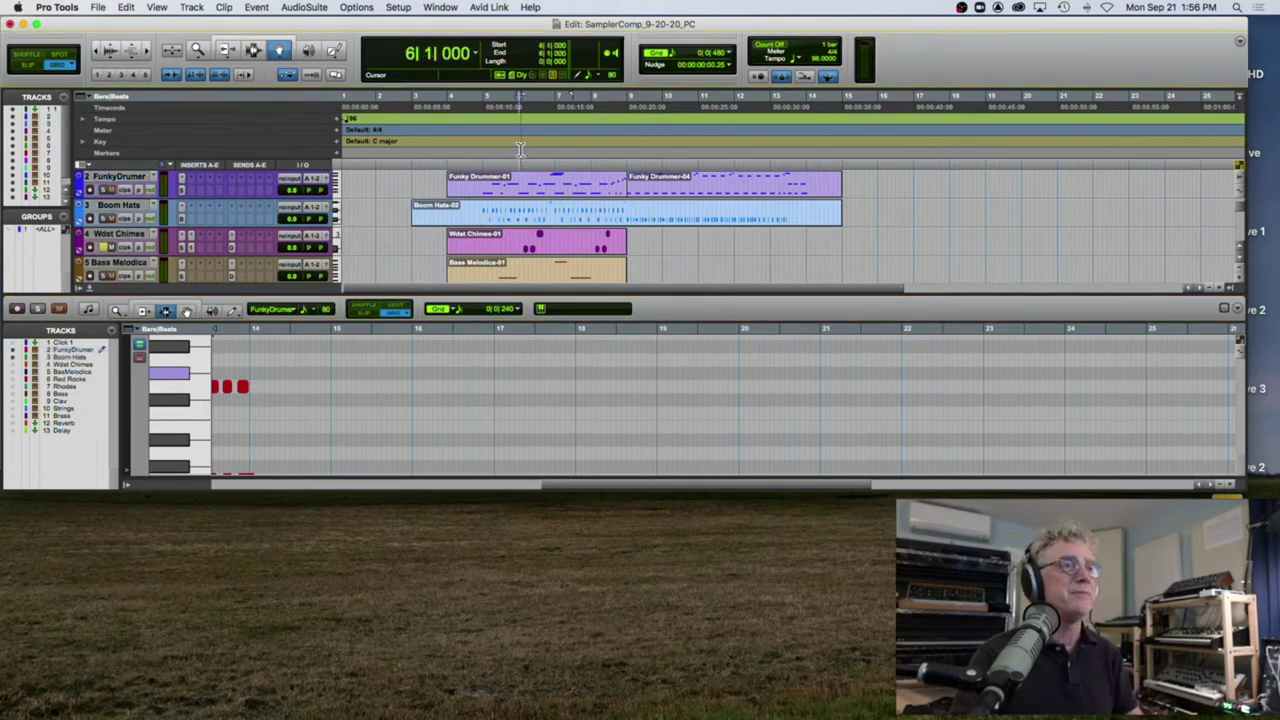
{"action": "left_click", "coordinate": [181, 248]}
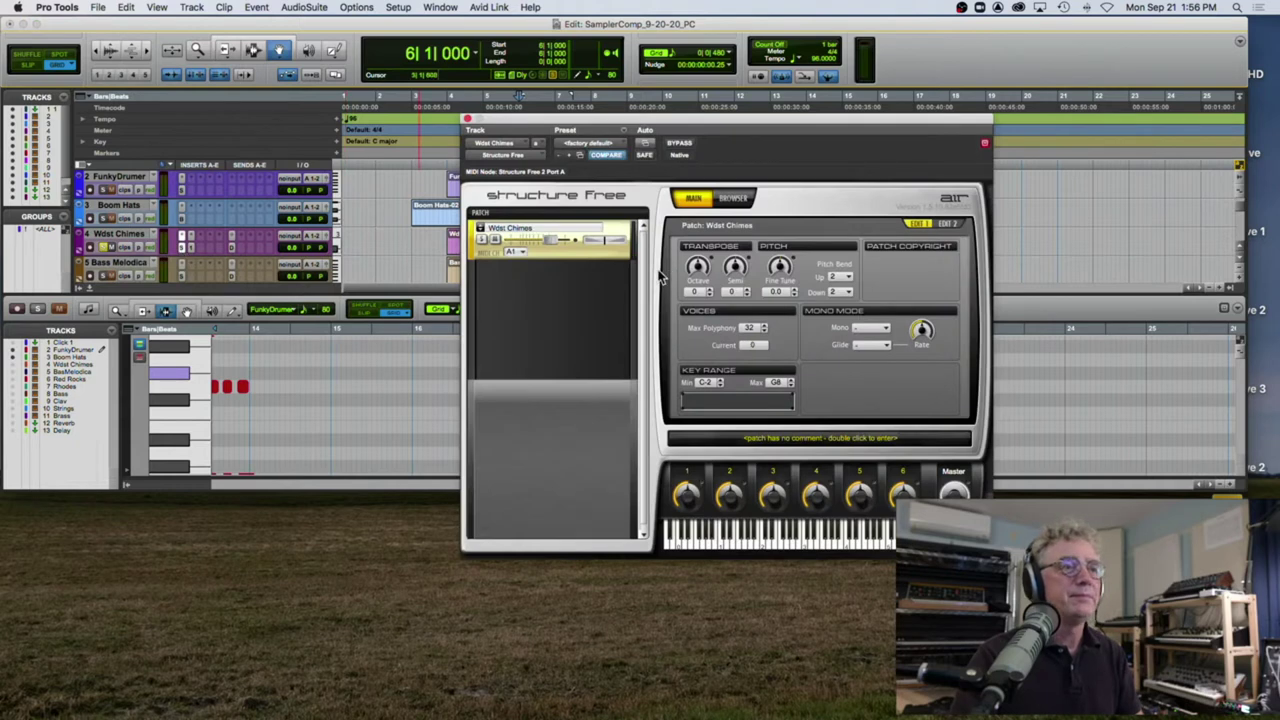
{"action": "left_click", "coordinate": [951, 223]}
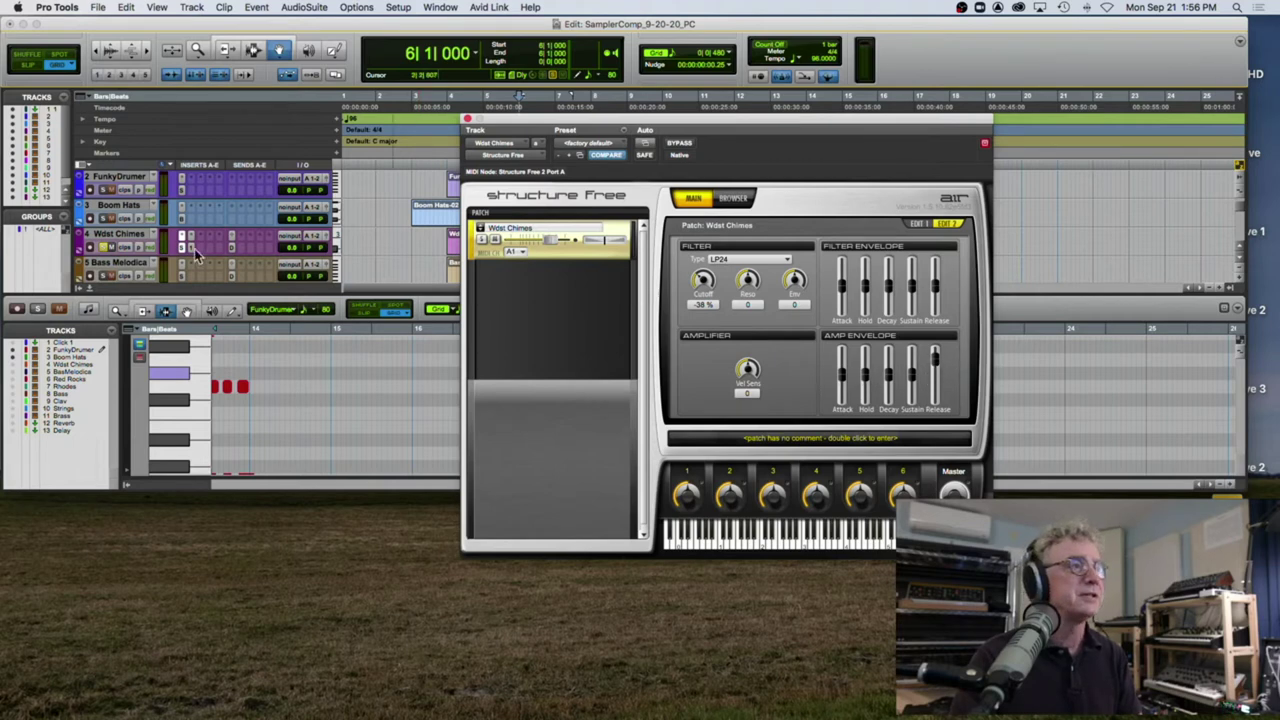
{"action": "left_click", "coordinate": [466, 120]}
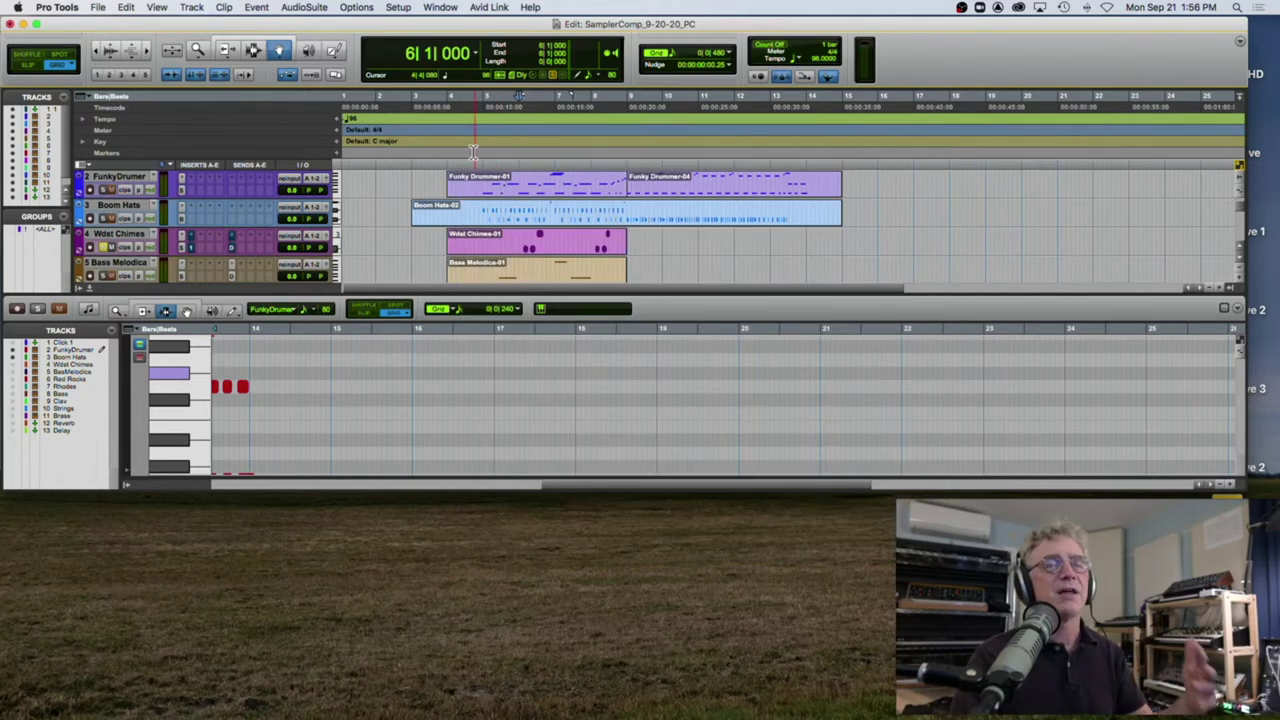
Step: Play Wdst Chimes from 4|4|000 with its EQ insert bypassed and its delay send muted
{"action": "left_click", "coordinate": [474, 140]}
{"action": "key", "text": "space"}
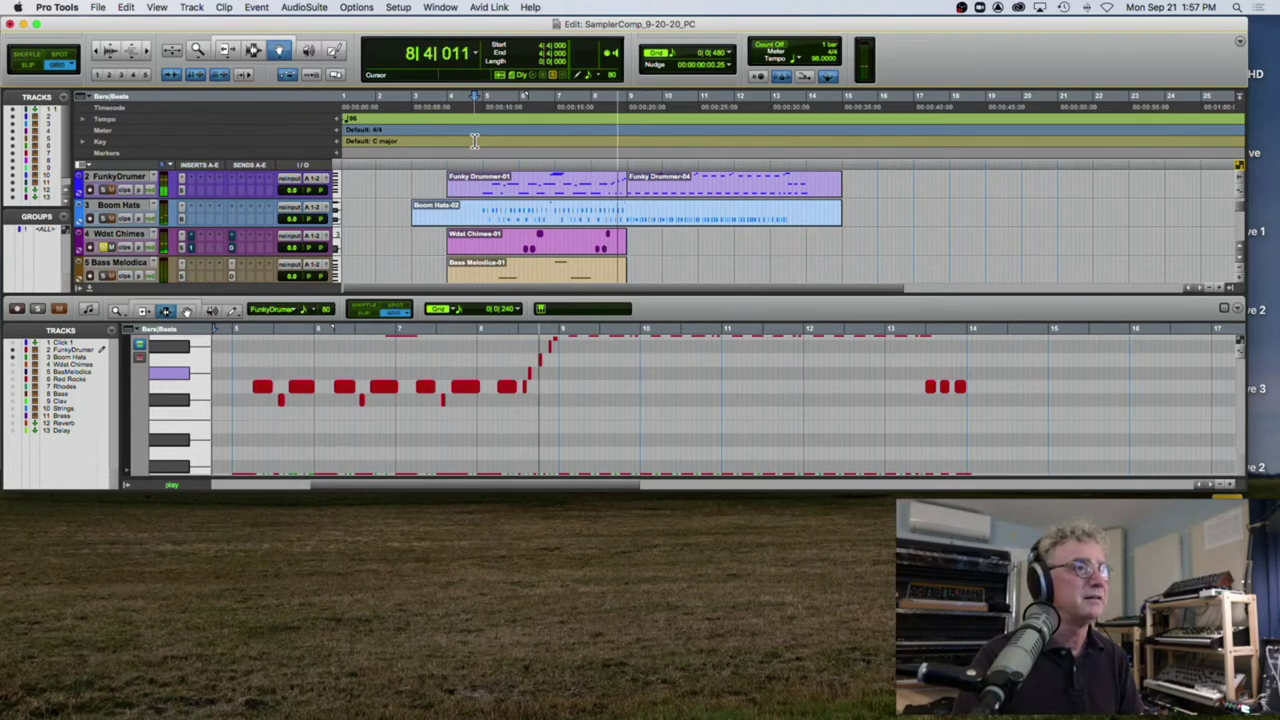
{"action": "key", "text": "space"}
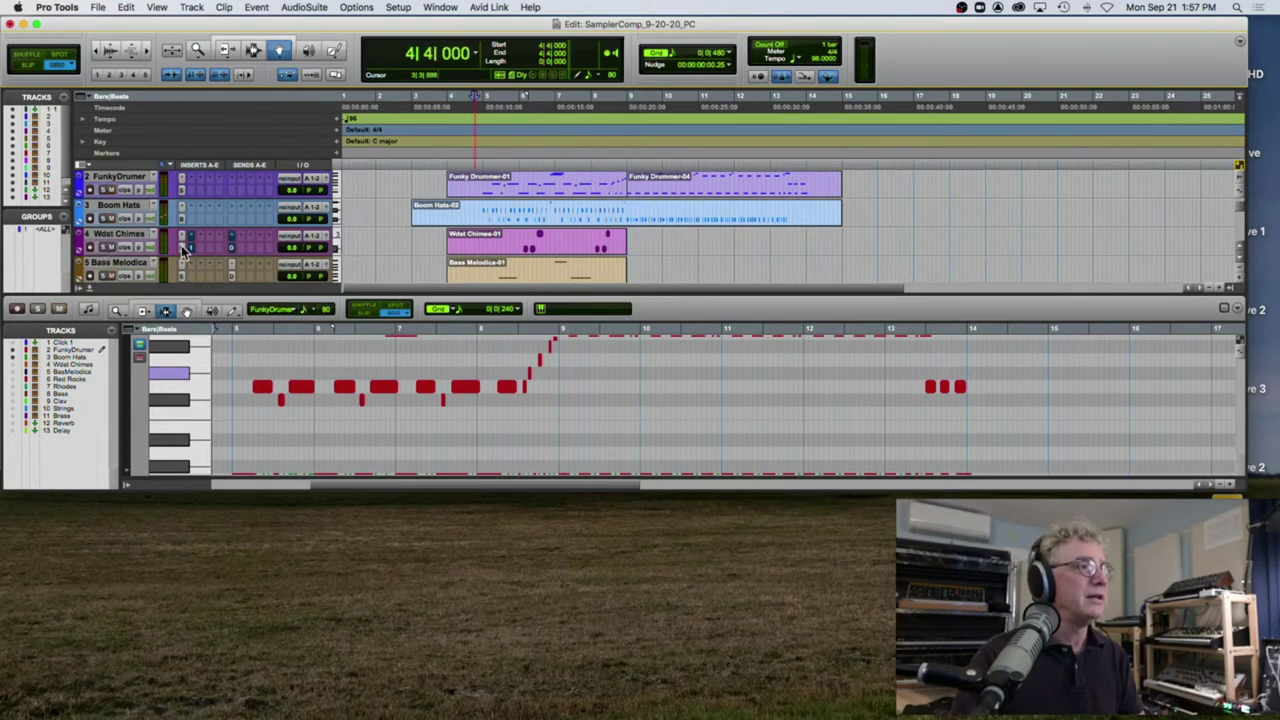
Step: Reset the filter cutoff of Wdst Chimes' Structure Free to 0 % and play the soloed track
{"action": "left_click", "coordinate": [182, 246]}
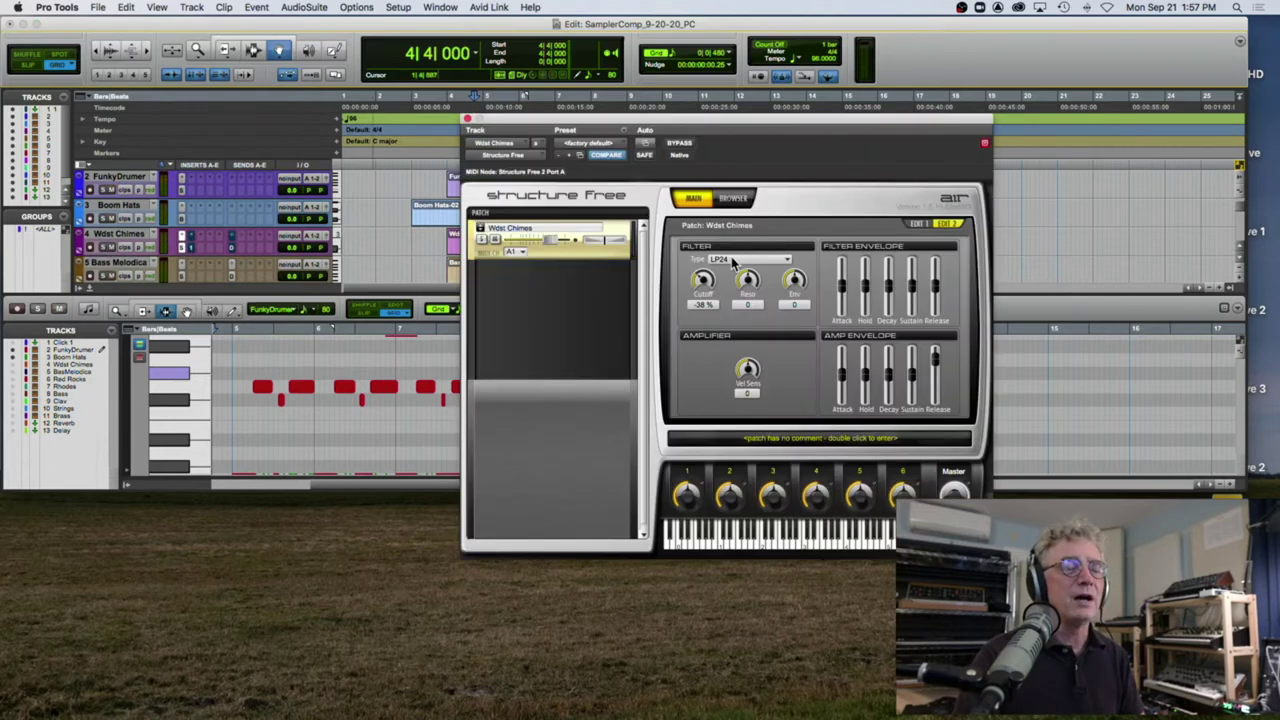
{"action": "left_click", "coordinate": [701, 283], "text": "alt"}
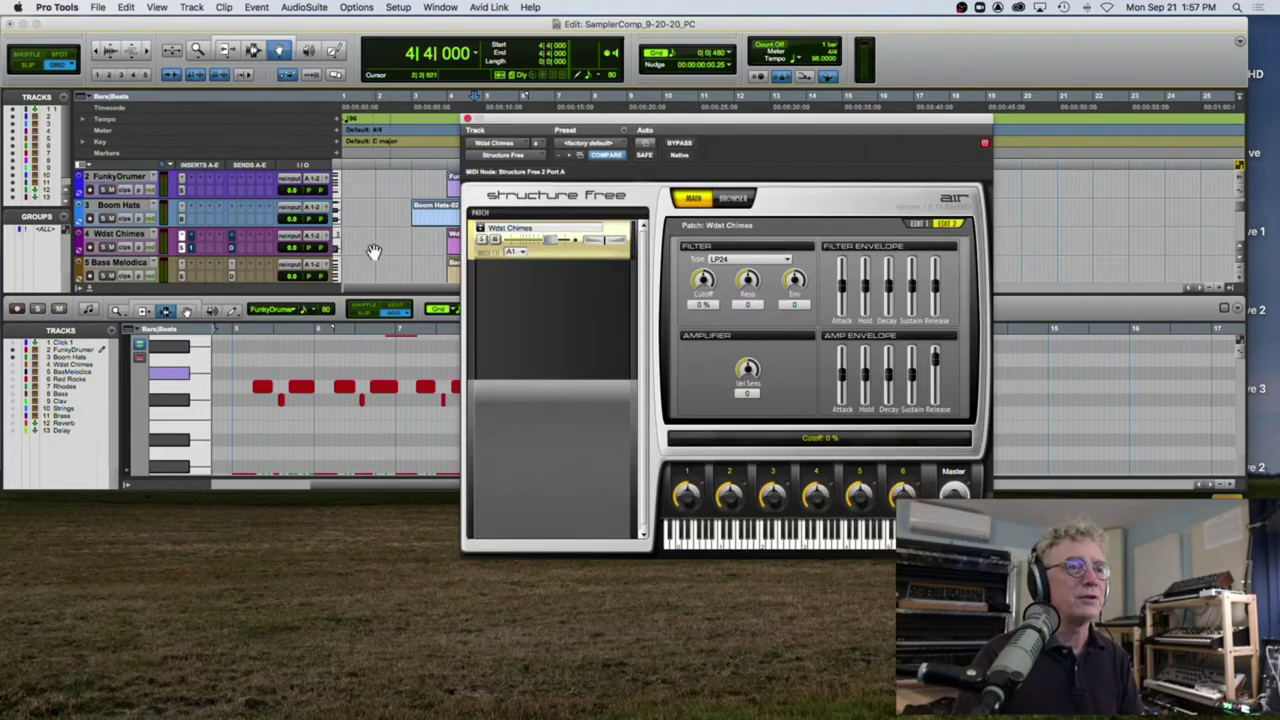
{"action": "left_click", "coordinate": [104, 248]}
{"action": "key", "text": "space"}
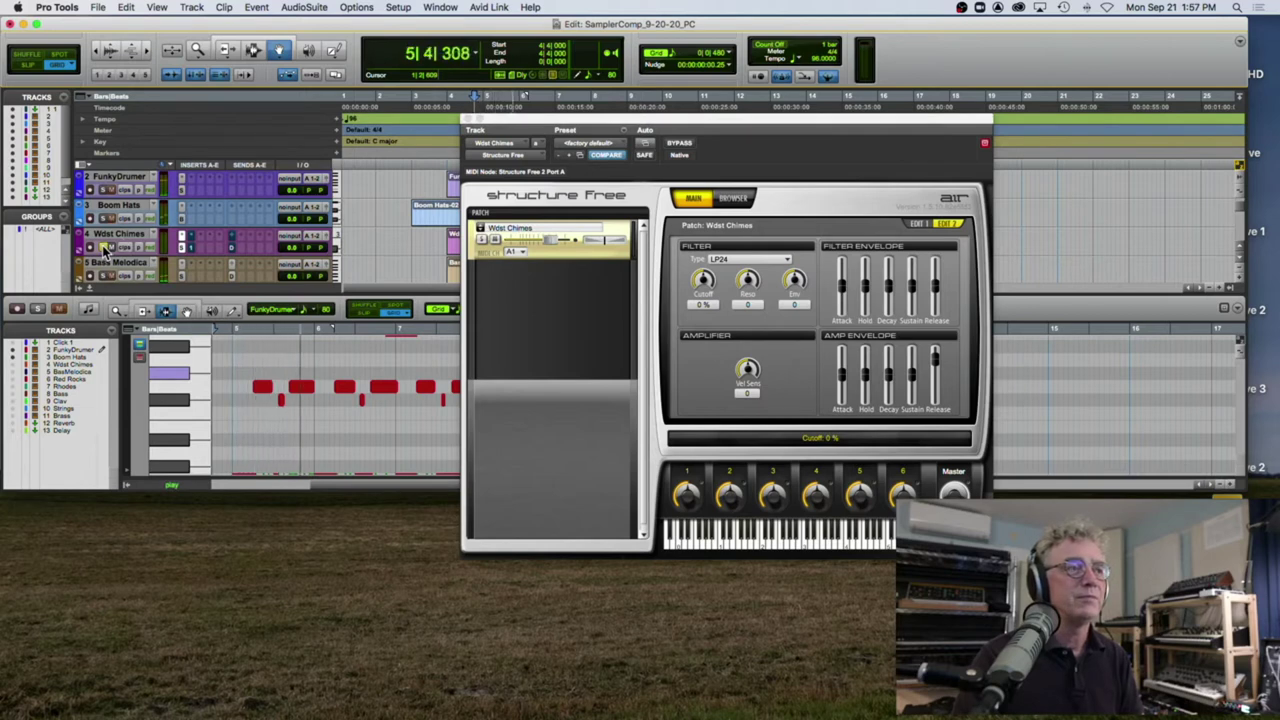
Step: Lower the Structure Free filter cutoff to -40 % during playback, stop, and close the instrument window
{"action": "mouse_move", "coordinate": [703, 278]}
{"action": "left_mouse_down"}
{"action": "mouse_move", "coordinate": [680, 291]}
{"action": "mouse_move", "coordinate": [703, 280]}
{"action": "left_mouse_up"}
{"action": "key", "text": "space"}
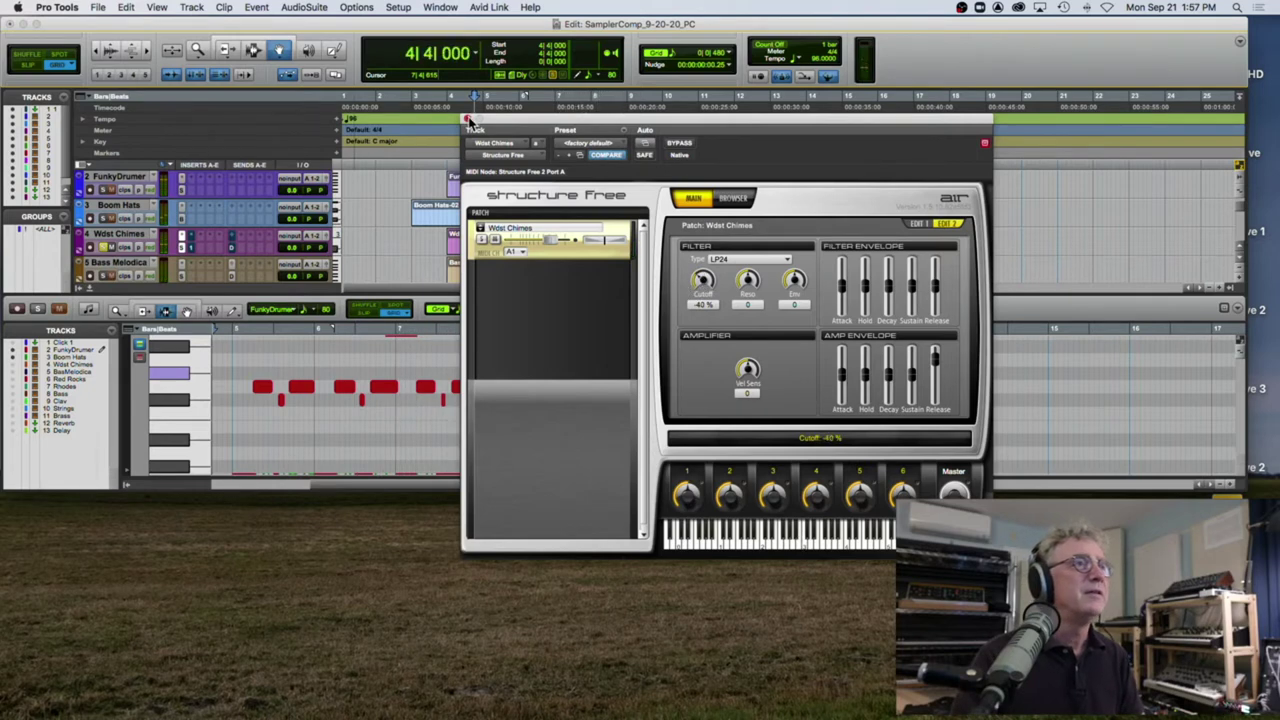
{"action": "left_click", "coordinate": [467, 119]}
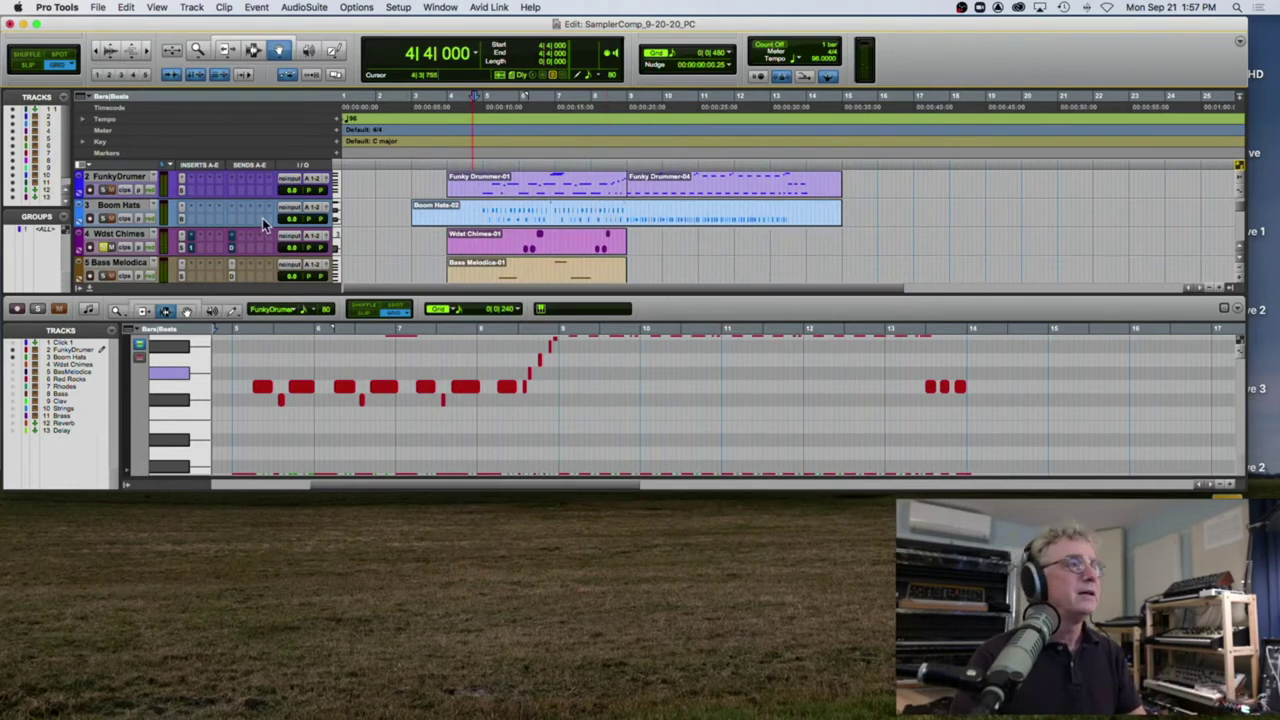
Step: Take the high-pass EQ on Wdst Chimes out of bypass and move its window clear of the chimes clip
{"action": "left_click", "coordinate": [189, 250]}
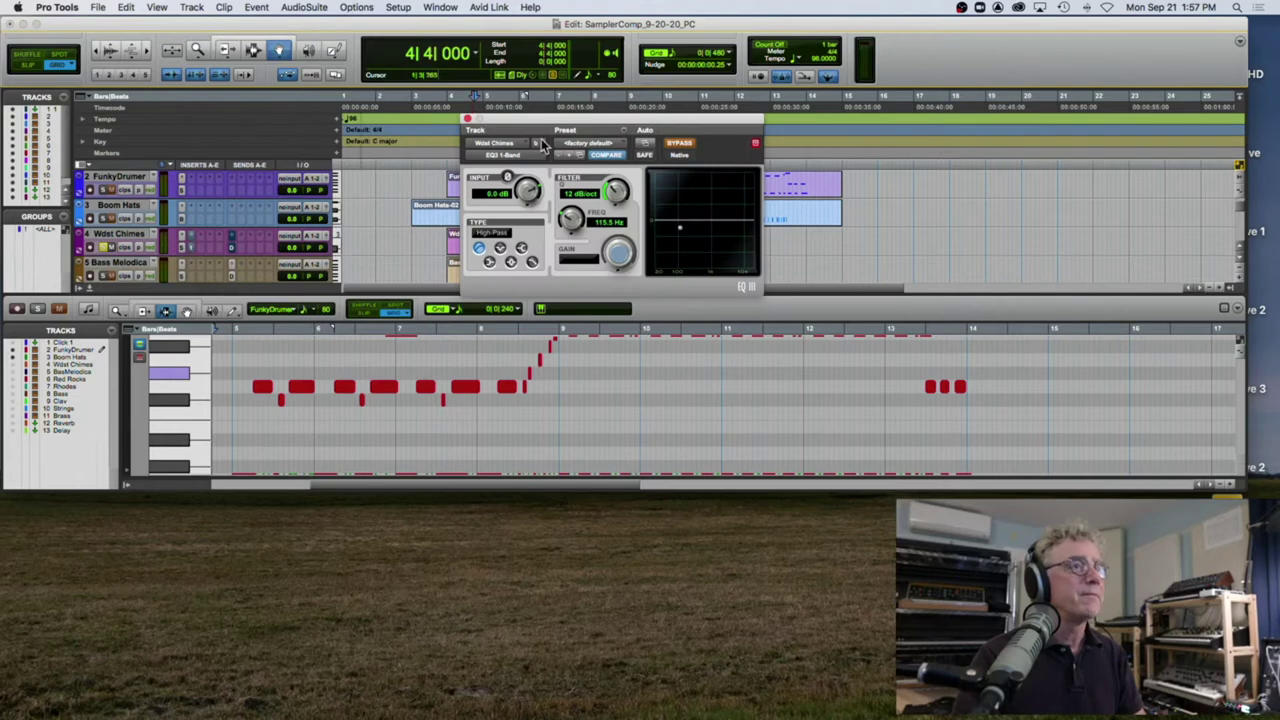
{"action": "left_click", "coordinate": [679, 143]}
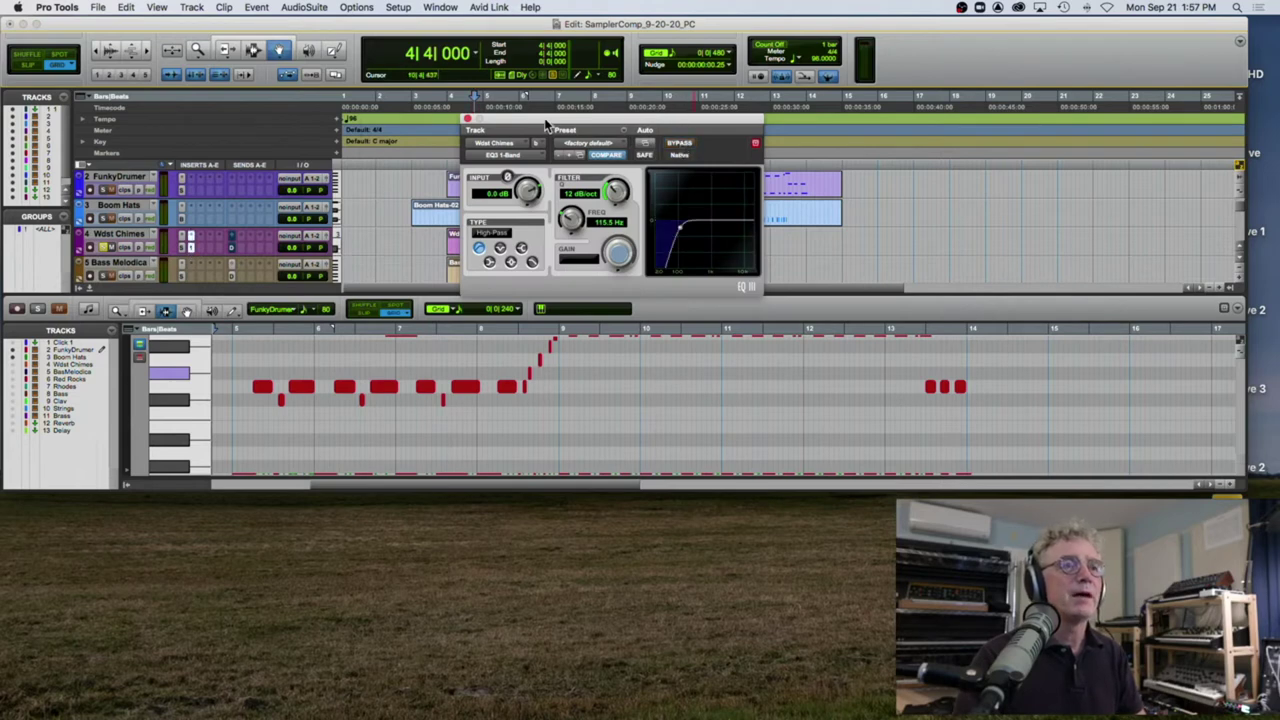
{"action": "left_click_drag", "start_coordinate": [546, 122], "coordinate": [842, 87]}
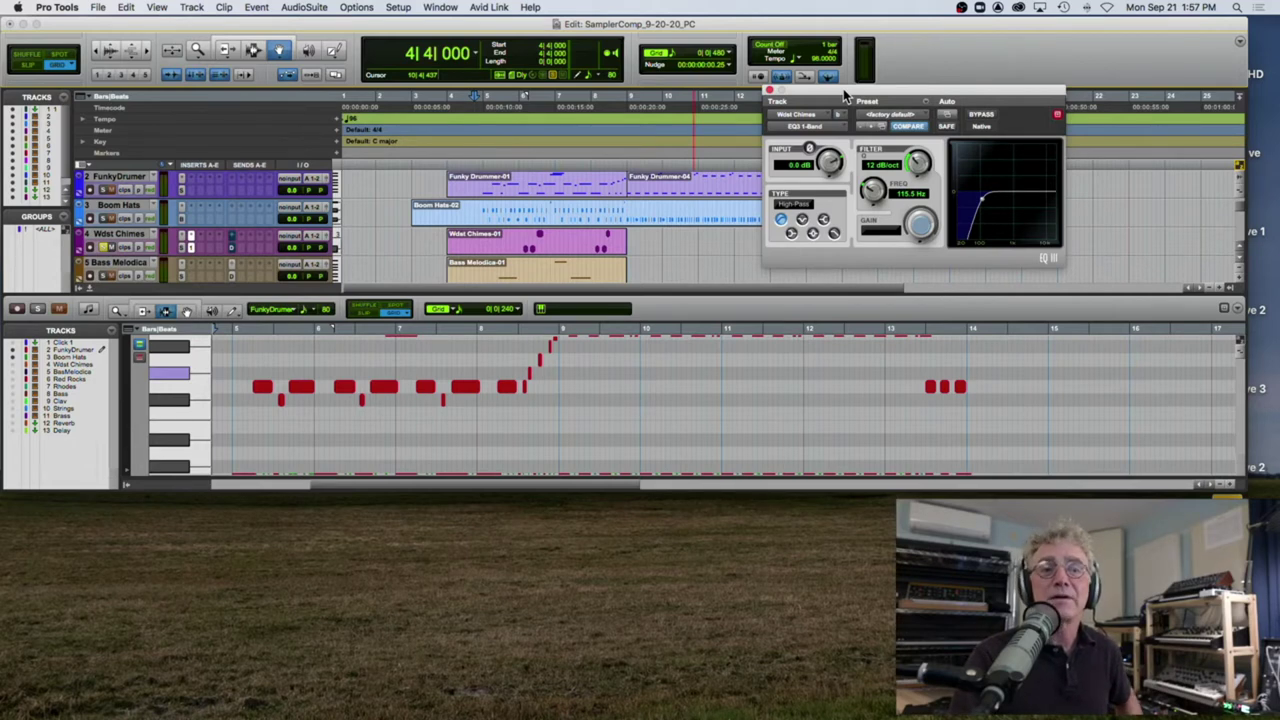
Step: Audition Wdst Chimes from 6|1|480 while raising the EQ's high-pass frequency to 152.2 Hz
{"action": "left_click", "coordinate": [521, 143]}
{"action": "key", "text": "space"}
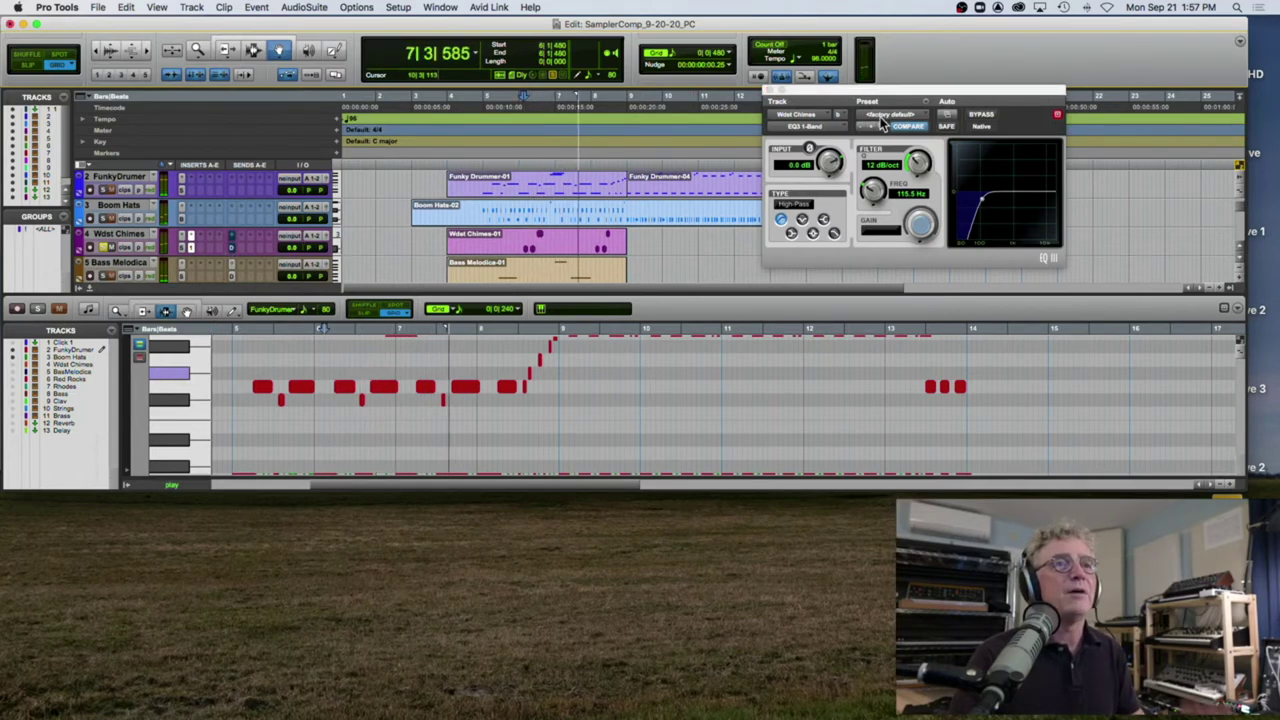
{"action": "key", "text": "space"}
{"action": "left_click_drag", "start_coordinate": [872, 190], "coordinate": [854, 211]}
{"action": "key", "text": "space"}
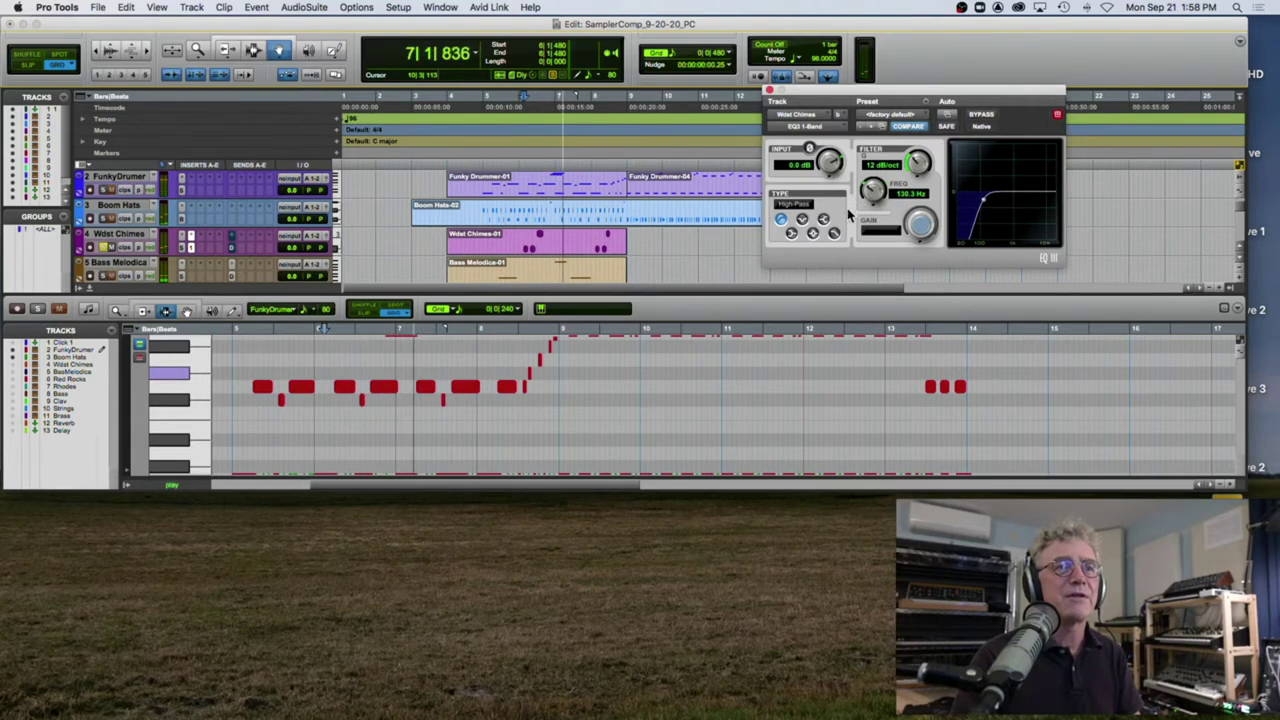
{"action": "key", "text": "space"}
Step: Play Wdst Chimes from 6|1|000 with its delay send active and its send fader open, and unsolo the track
{"action": "left_click", "coordinate": [231, 247]}
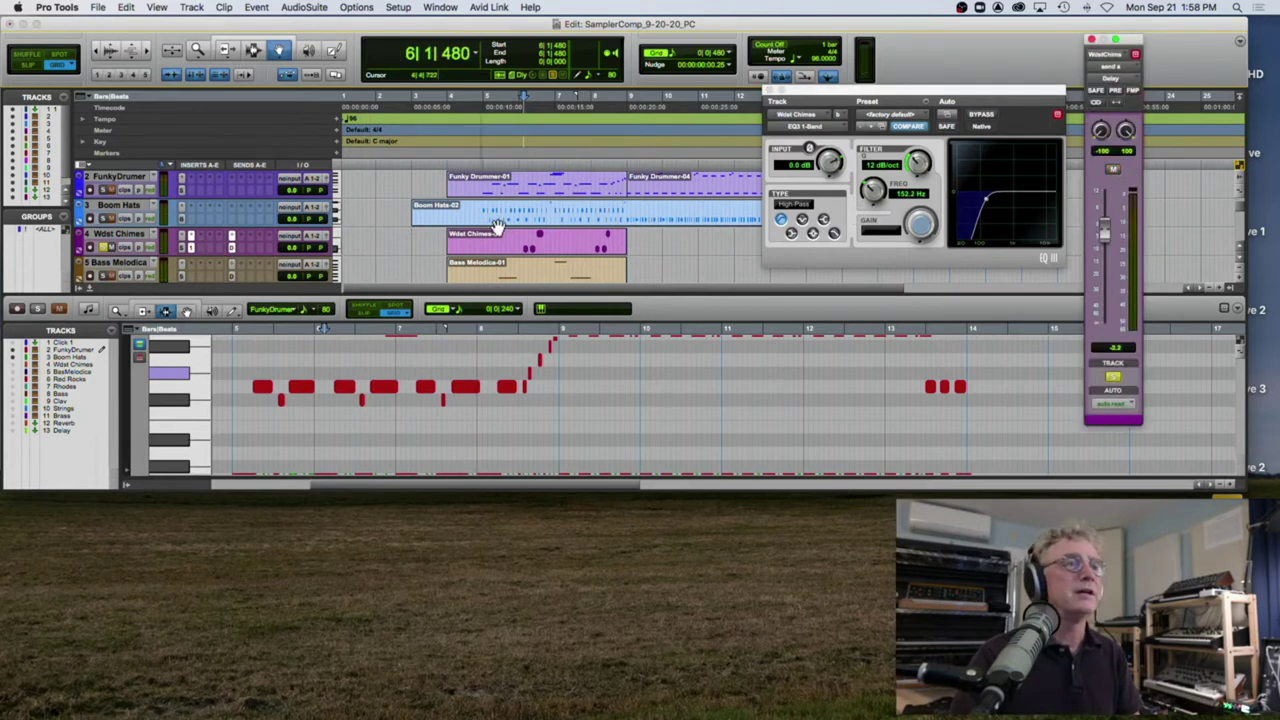
{"action": "key", "text": "space"}
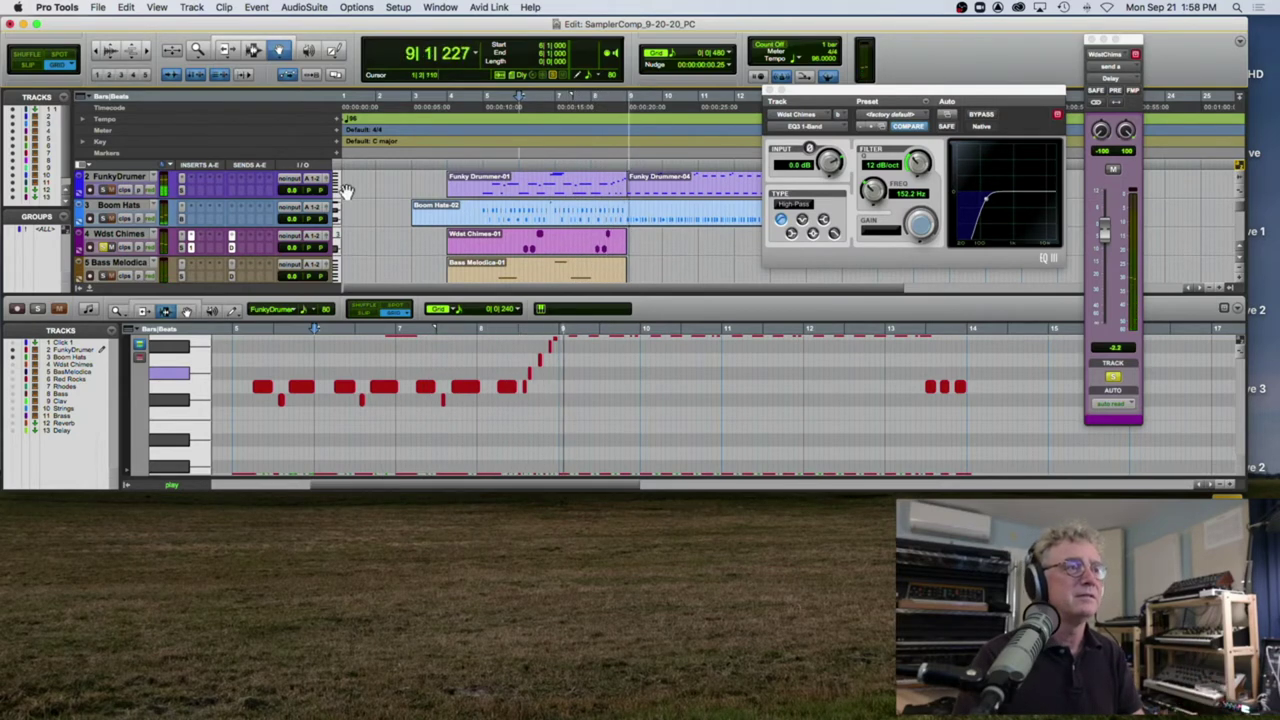
{"action": "key", "text": "space"}
{"action": "left_click", "coordinate": [100, 247]}
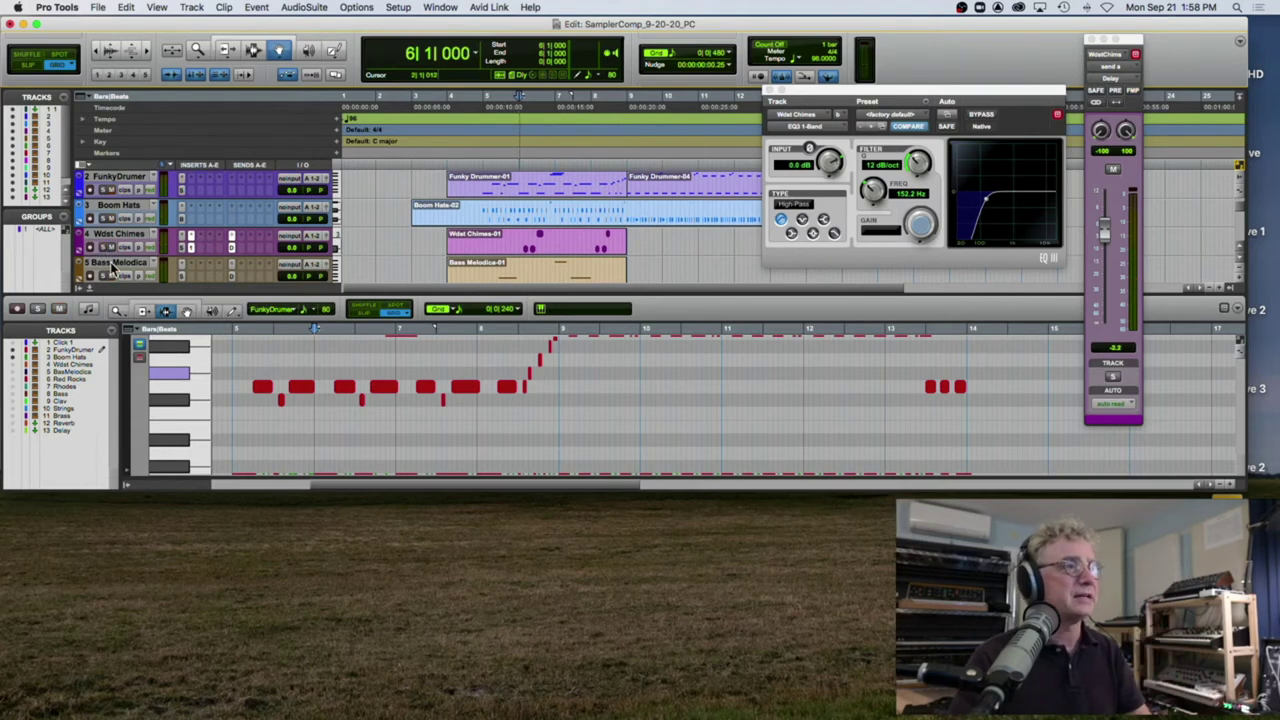
{"action": "scroll", "coordinate": [110, 270], "scroll_direction": "down", "scroll_amount": 2}
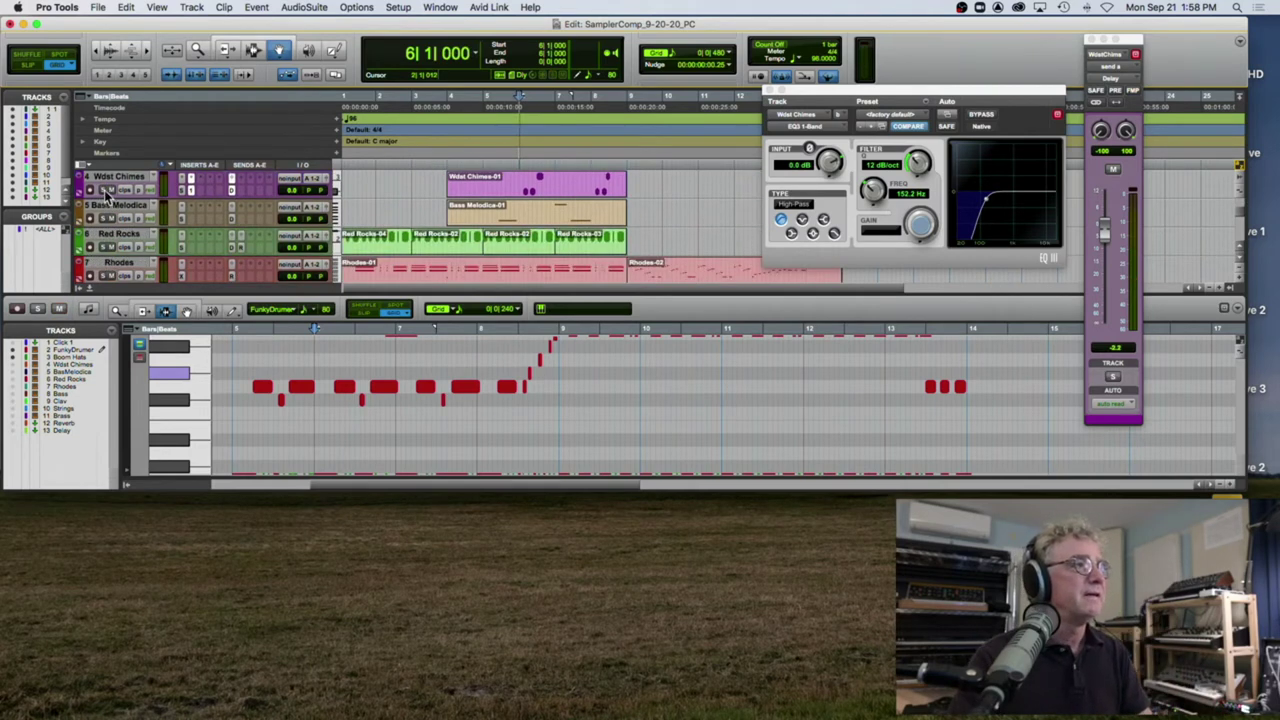
Step: Solo Wdst Chimes, audition its clip briefly from around bar 5, and unsolo the track
{"action": "left_click", "coordinate": [104, 190]}
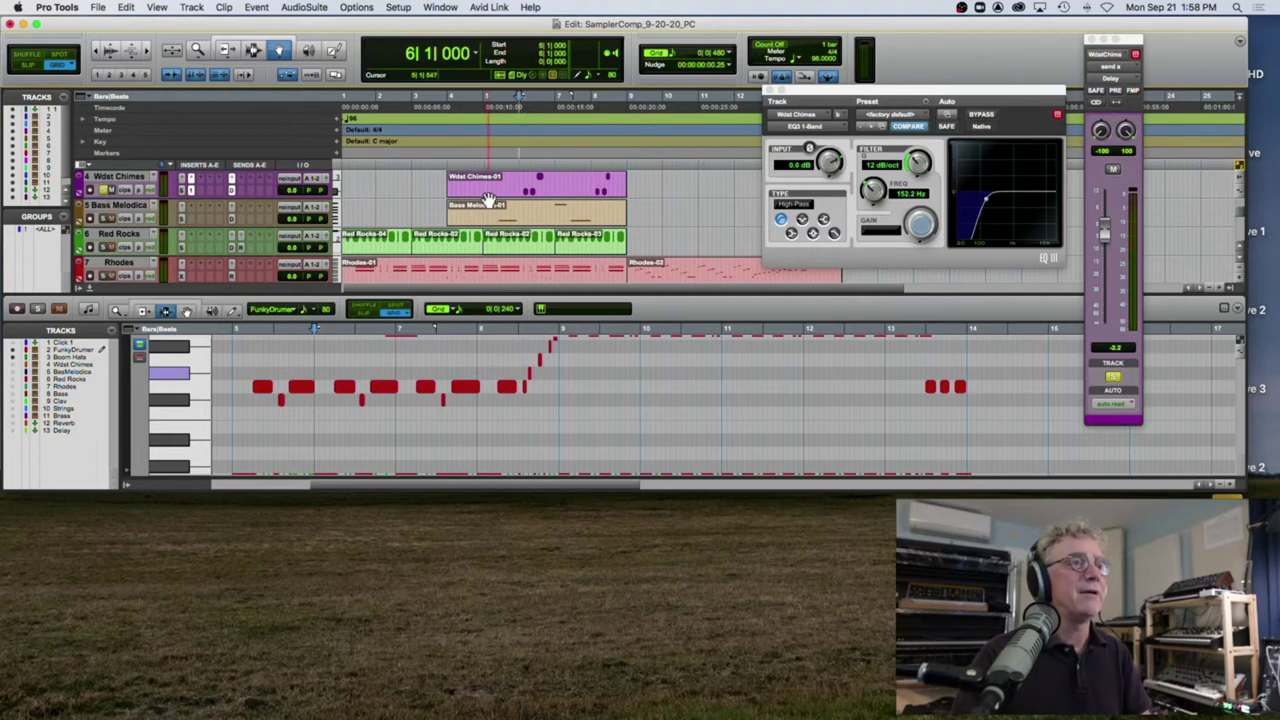
{"action": "left_click", "coordinate": [492, 157]}
{"action": "key", "text": "space"}
{"action": "key", "text": "space"}
{"action": "left_click", "coordinate": [103, 189]}
Step: Play the soloed Bass Melodica from 4|3|000, open its delay send window, and stop playback
{"action": "left_click", "coordinate": [465, 152]}
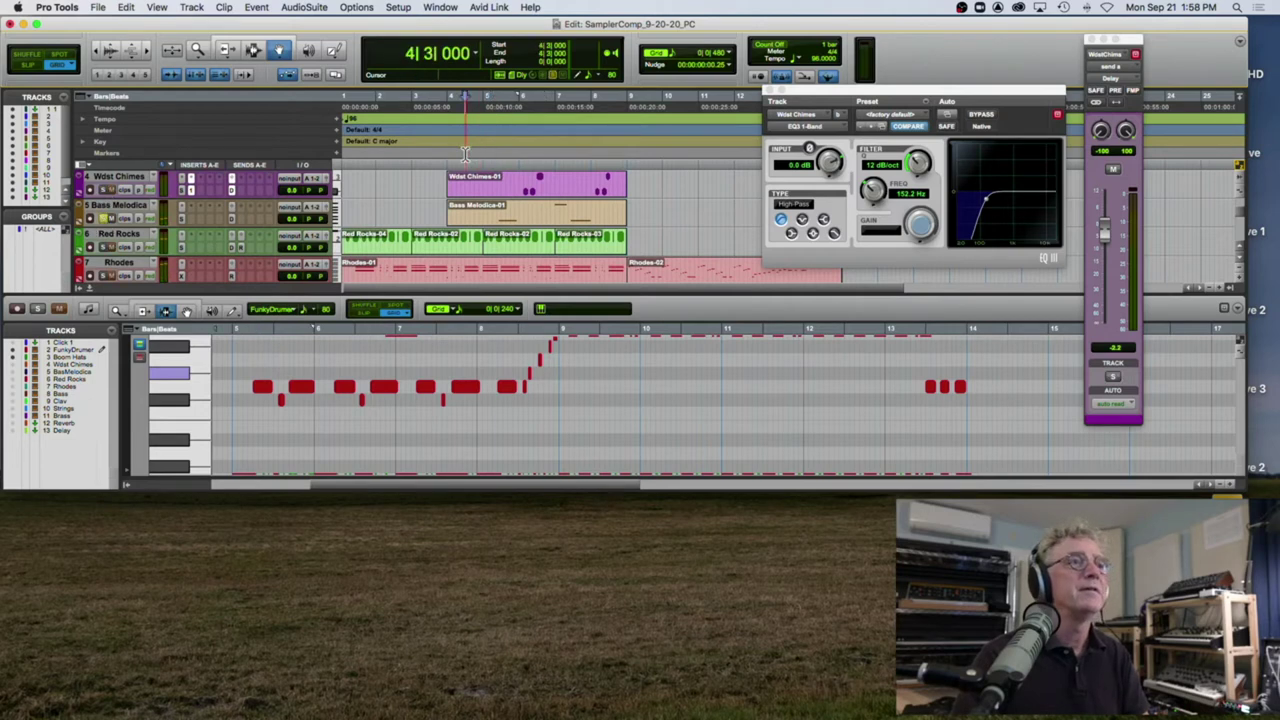
{"action": "key", "text": "space"}
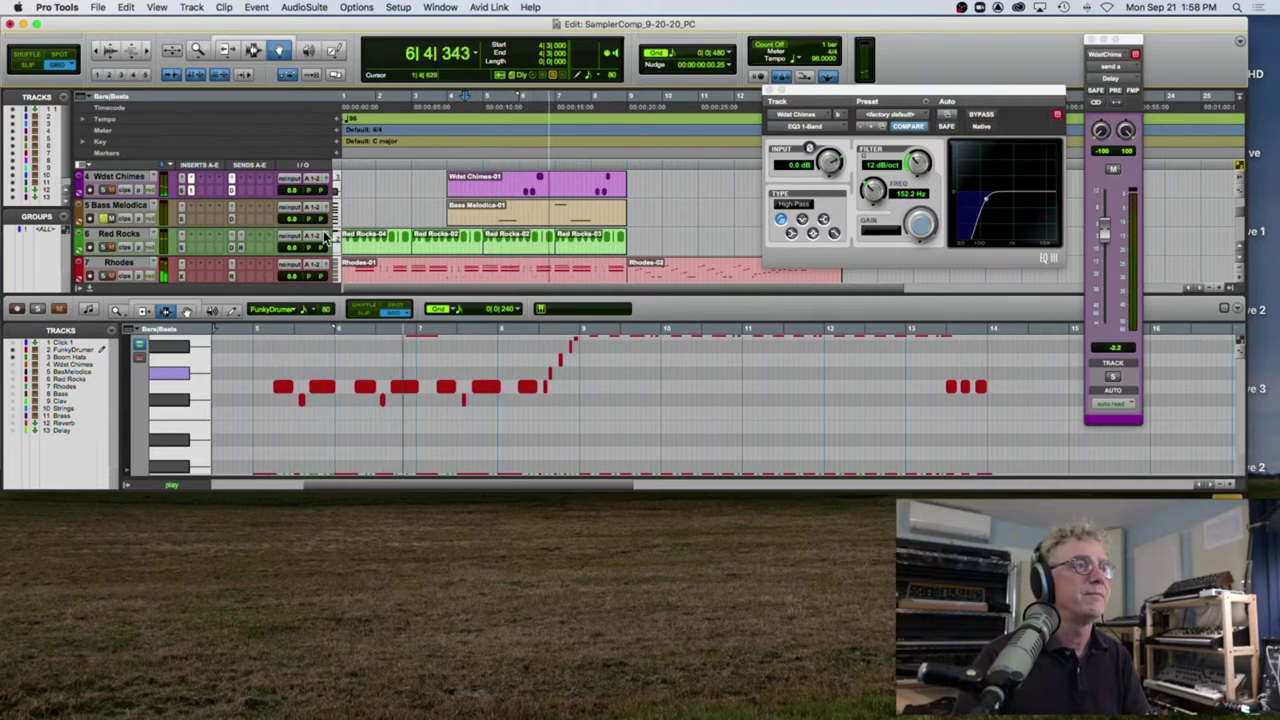
{"action": "left_click", "coordinate": [231, 219]}
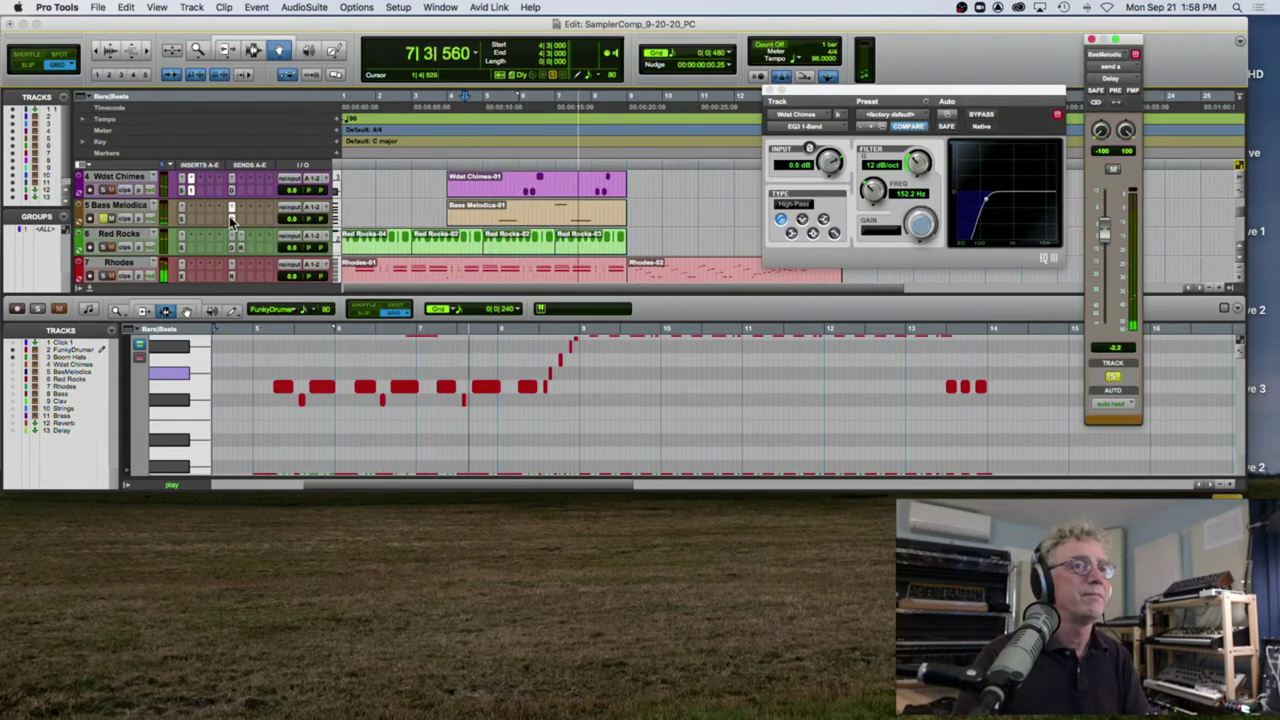
{"action": "key", "text": "space"}
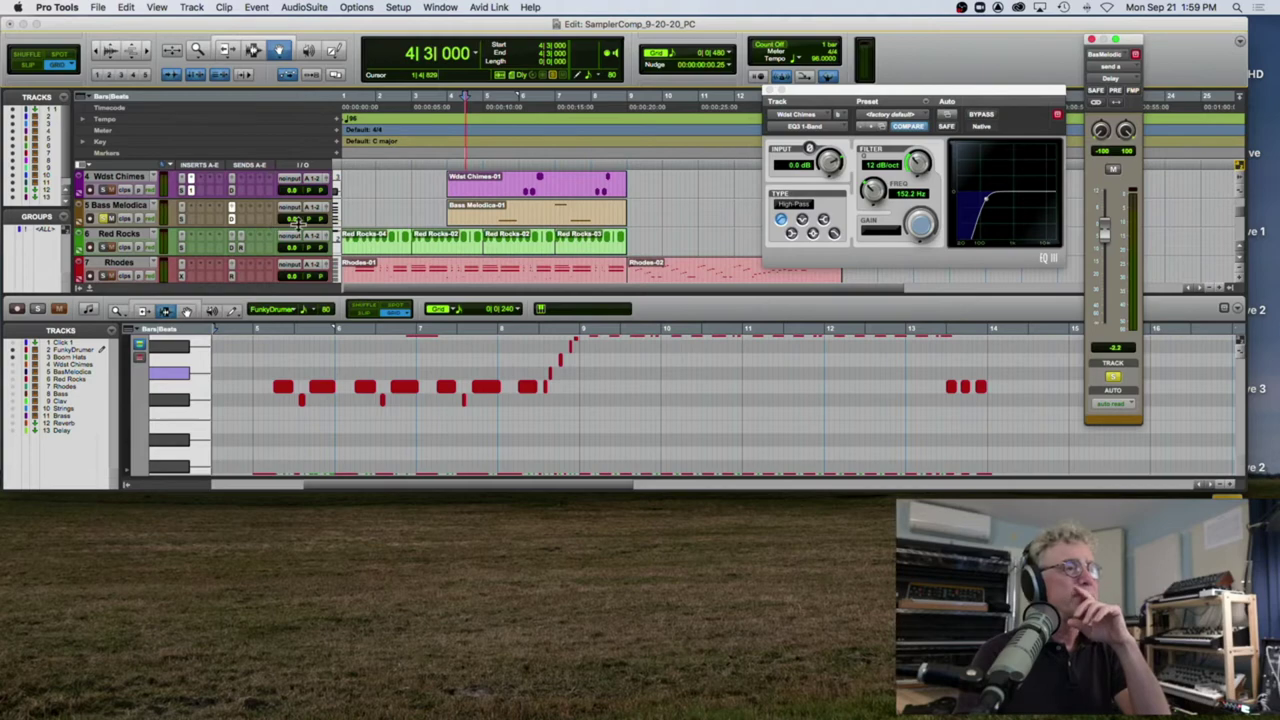
Step: Open Structure Free on Bass Melodica, show its Edit 2 filter and amplifier page, and move the window clear of the track controls
{"action": "left_click", "coordinate": [182, 207]}
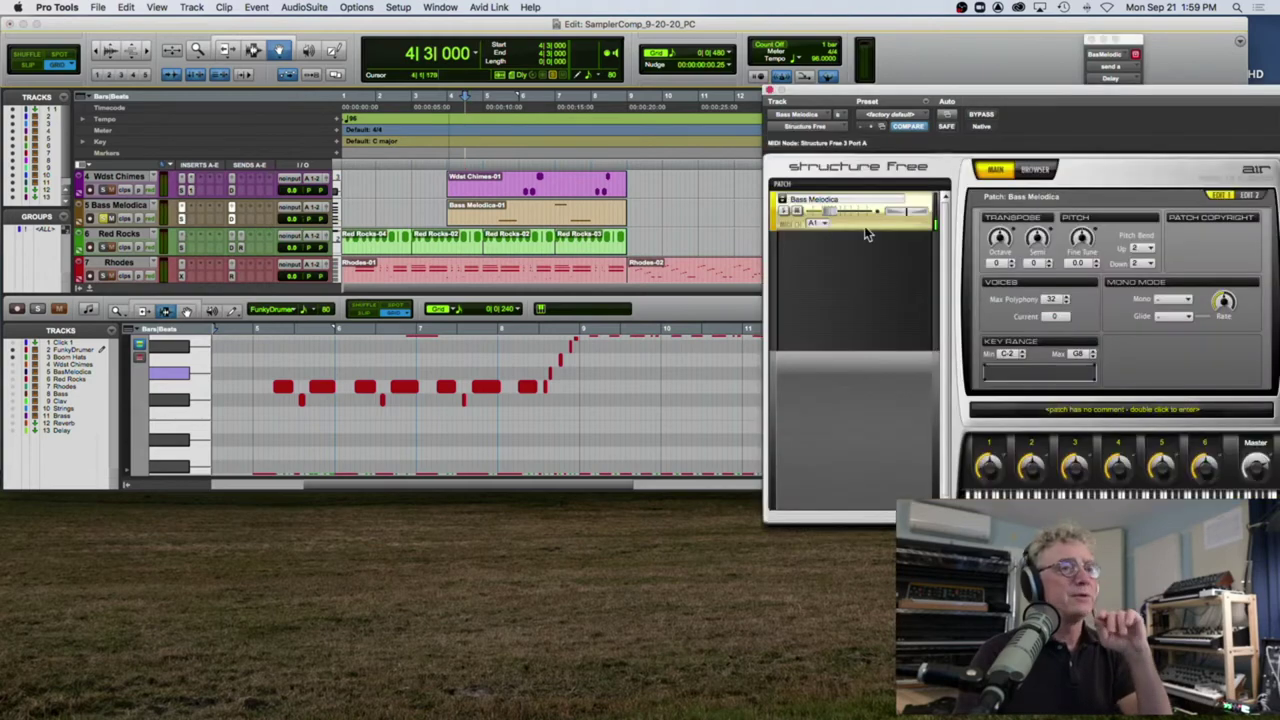
{"action": "left_click_drag", "start_coordinate": [955, 95], "coordinate": [428, 80]}
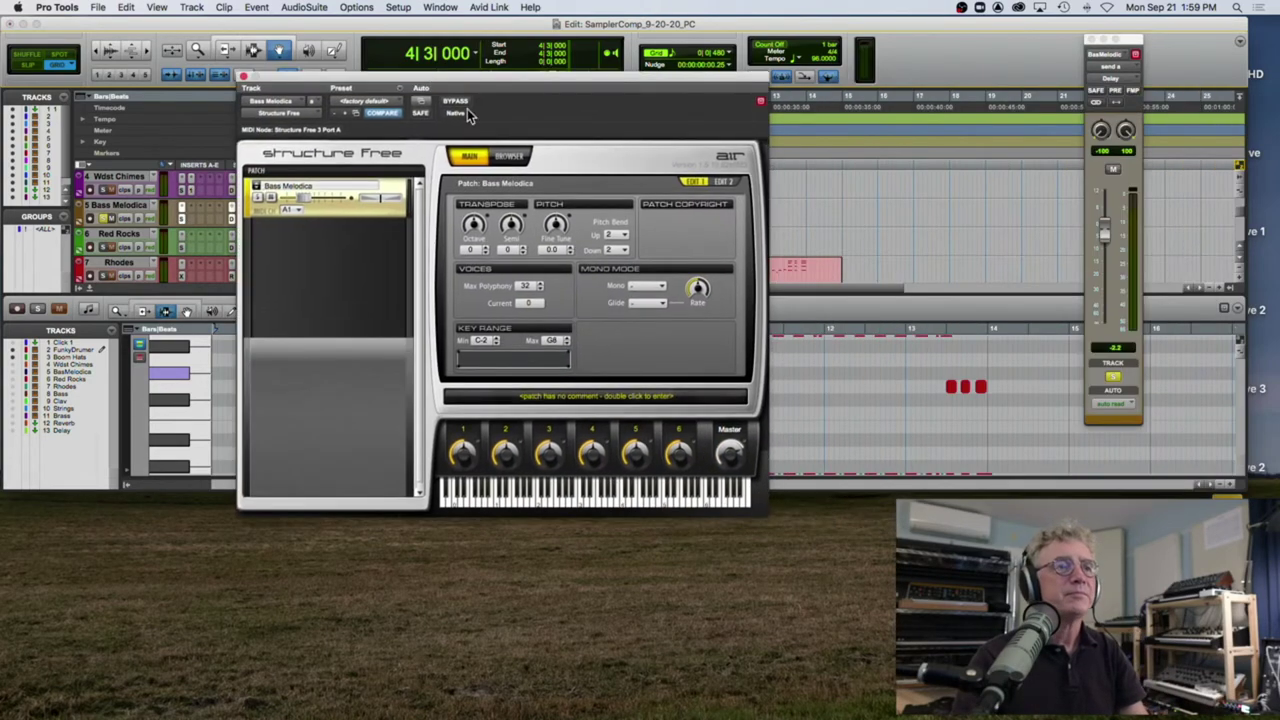
{"action": "left_click", "coordinate": [722, 182]}
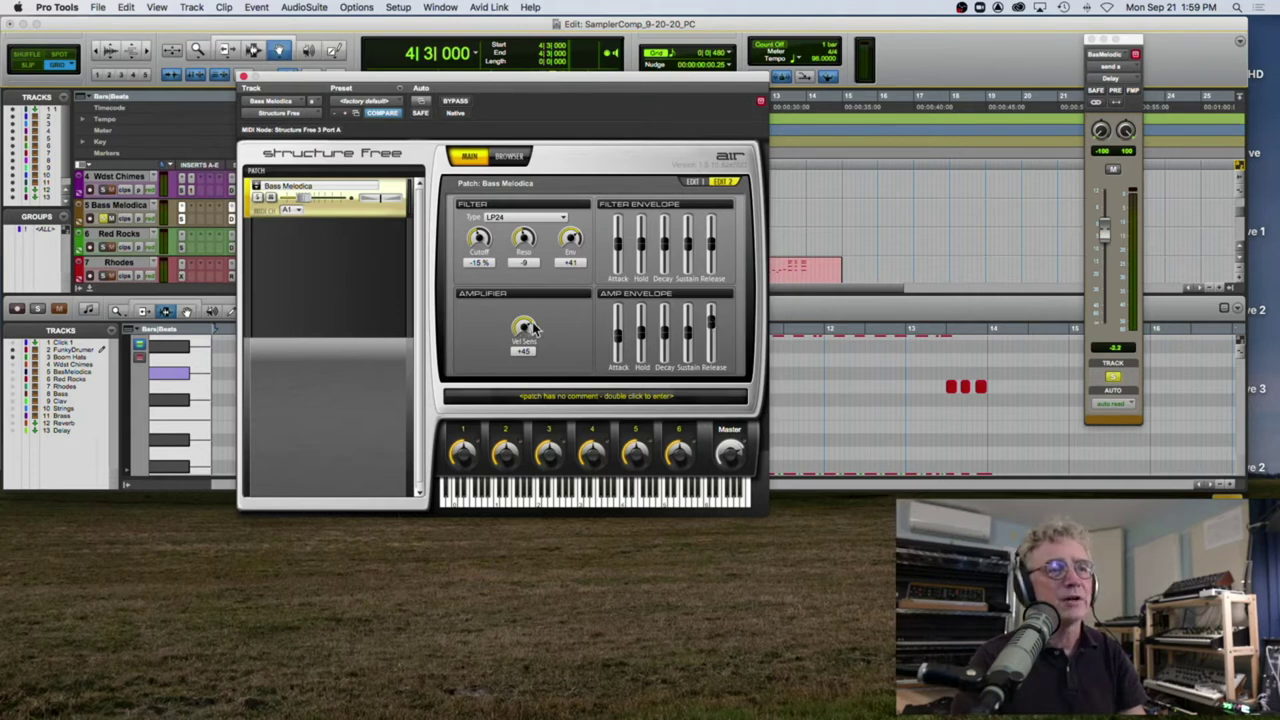
{"action": "left_click_drag", "start_coordinate": [567, 84], "coordinate": [781, 52]}
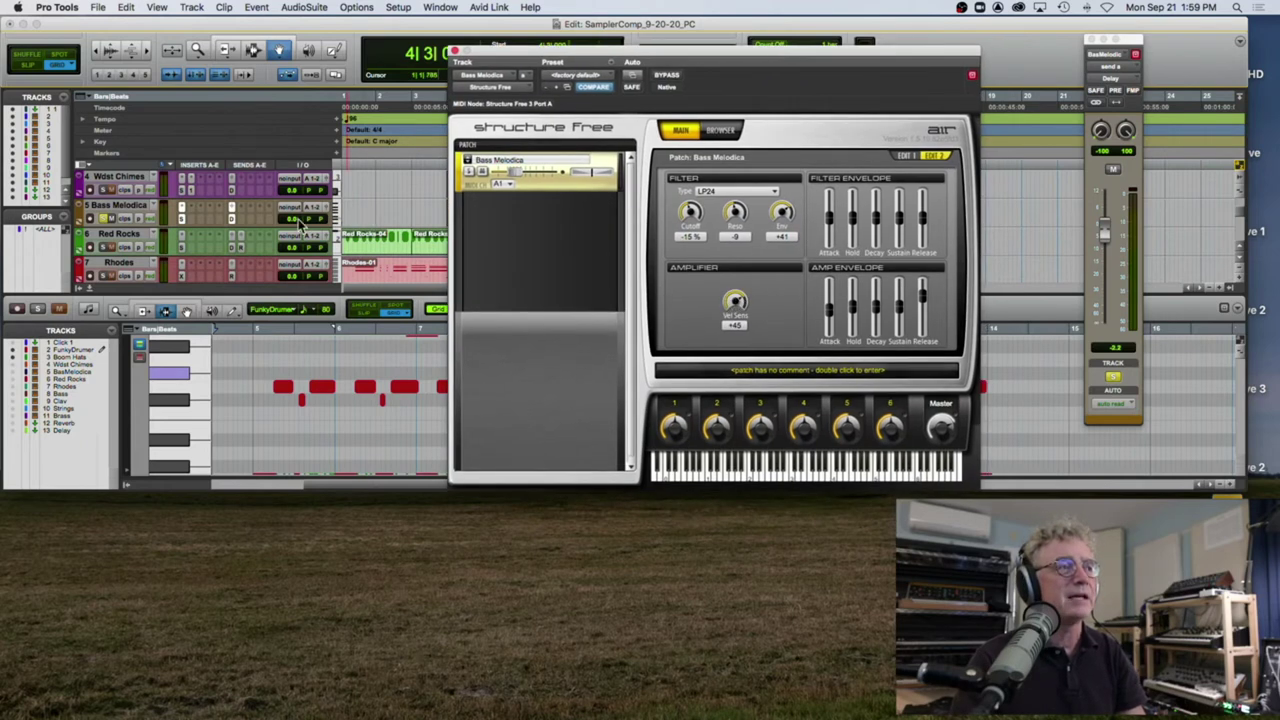
Step: Record-arm Bass Melodica, try a velocity sensitivity of -100 %, raise it to +33, and close the instrument window
{"action": "left_click", "coordinate": [89, 224]}
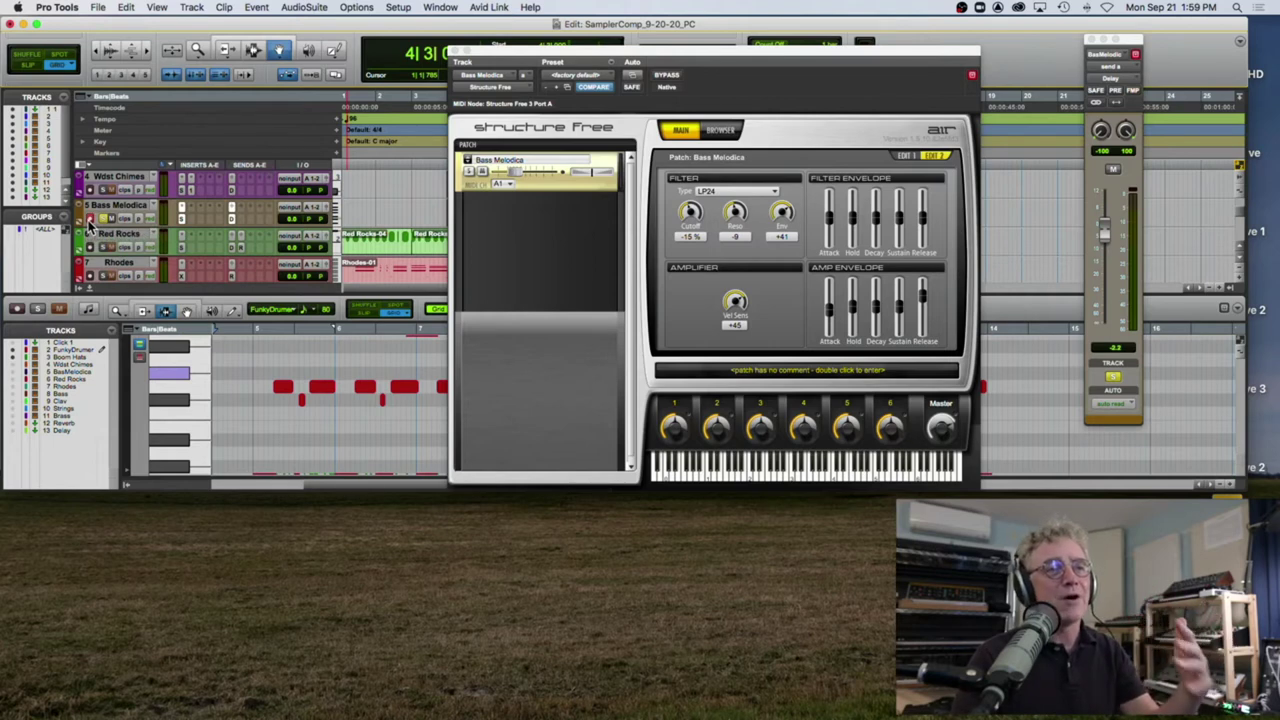
{"action": "left_click_drag", "start_coordinate": [737, 298], "coordinate": [684, 331]}
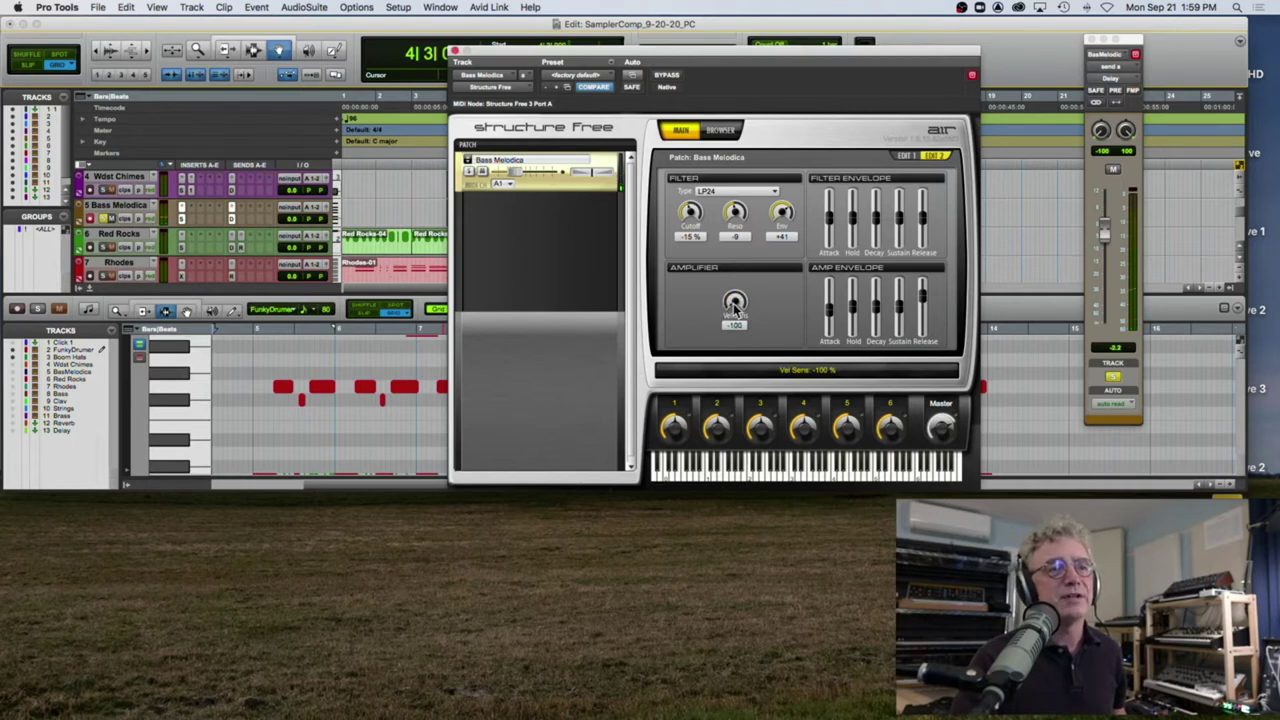
{"action": "left_click_drag", "start_coordinate": [735, 310], "coordinate": [810, 118]}
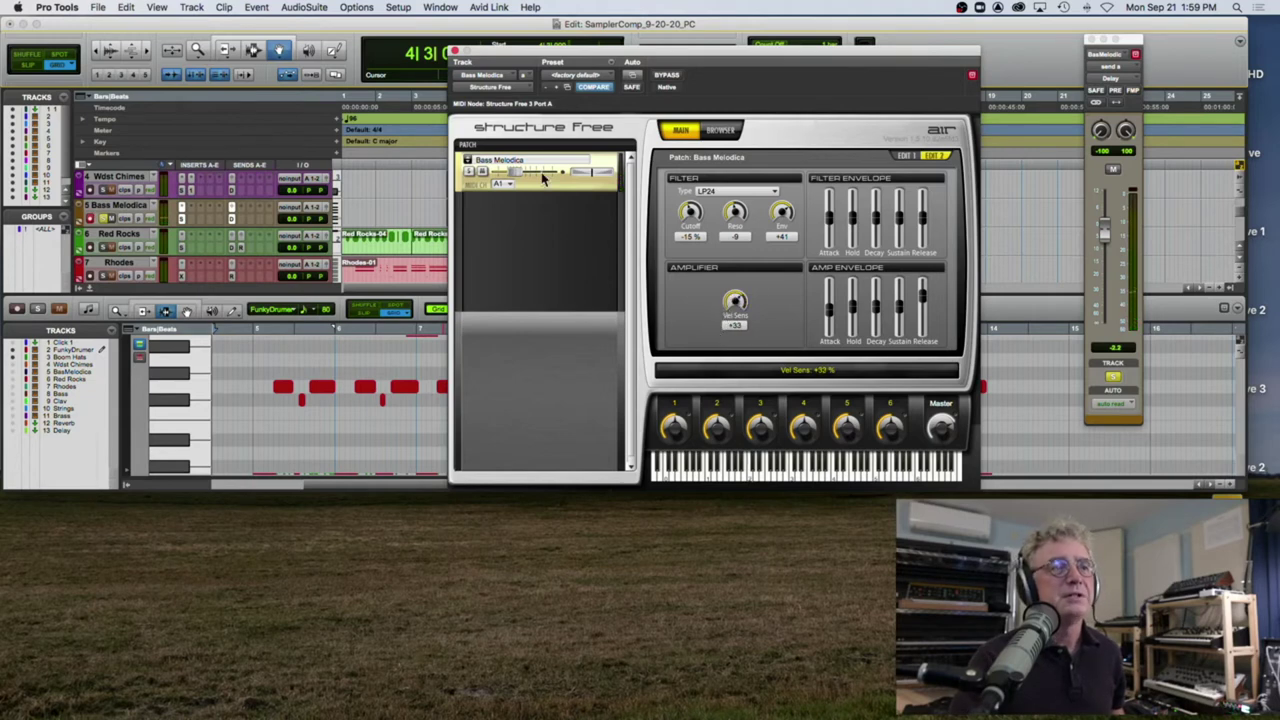
{"action": "left_click", "coordinate": [455, 51]}
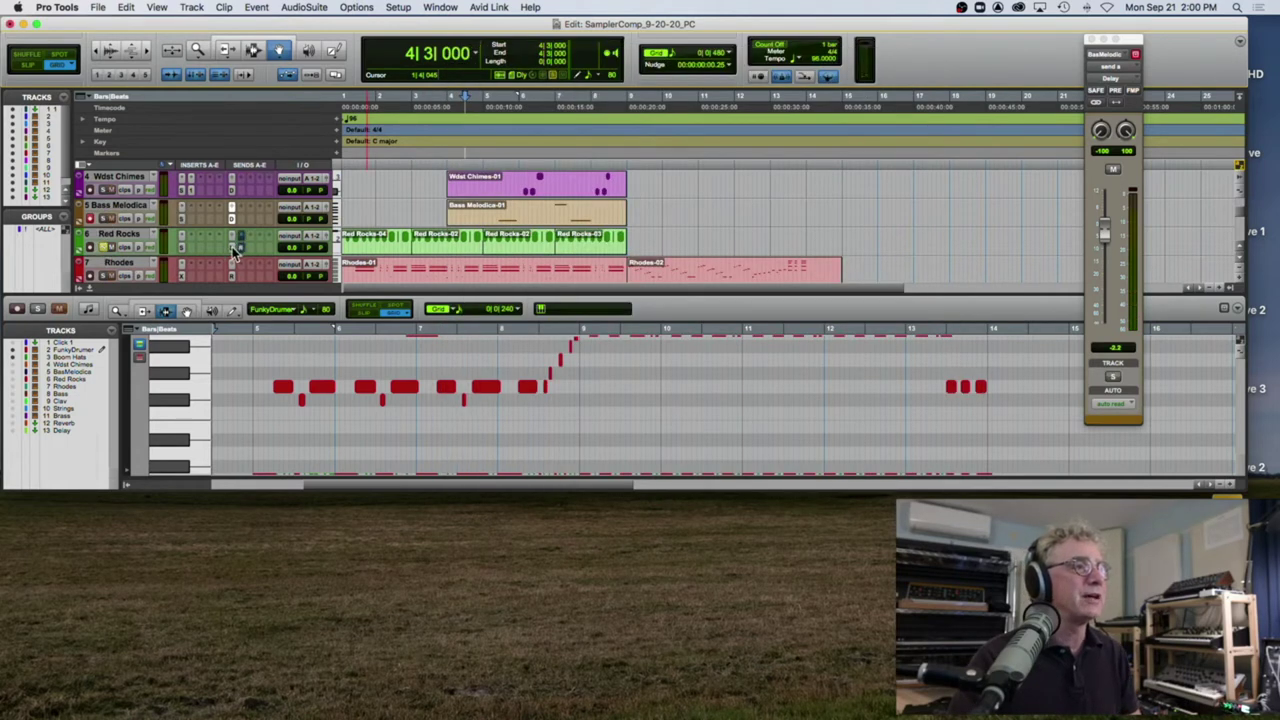
Step: Play the soloed Red Rocks repeatedly from 1|1|000 with its delay and reverb sends muted, and finally with both sends active
{"action": "key", "text": "Return"}
{"action": "key", "text": "space"}
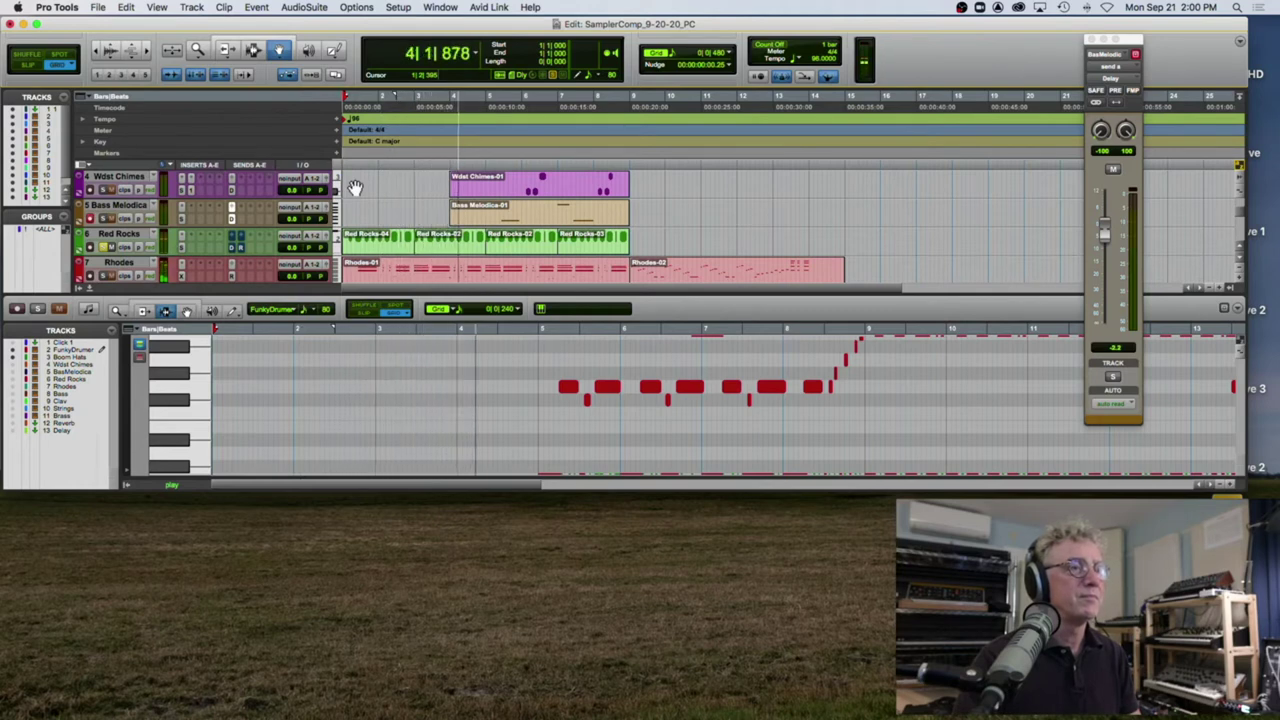
{"action": "key", "text": "space"}
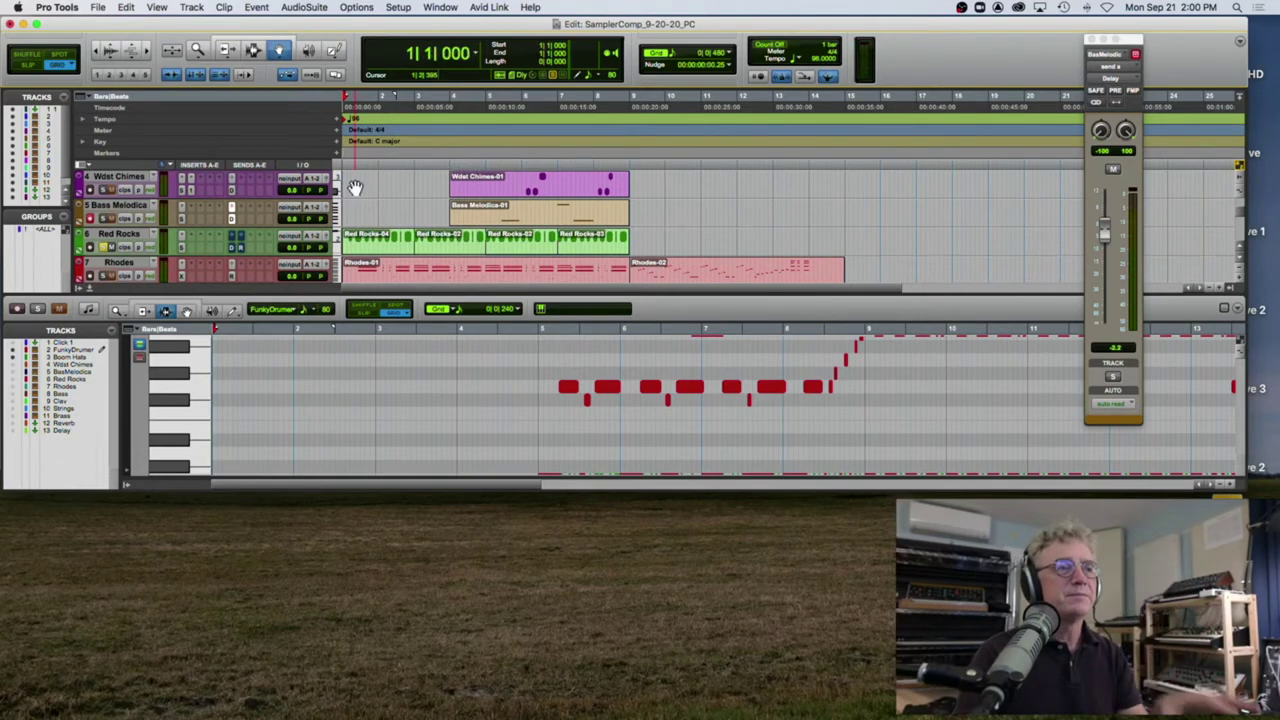
{"action": "key", "text": "space"}
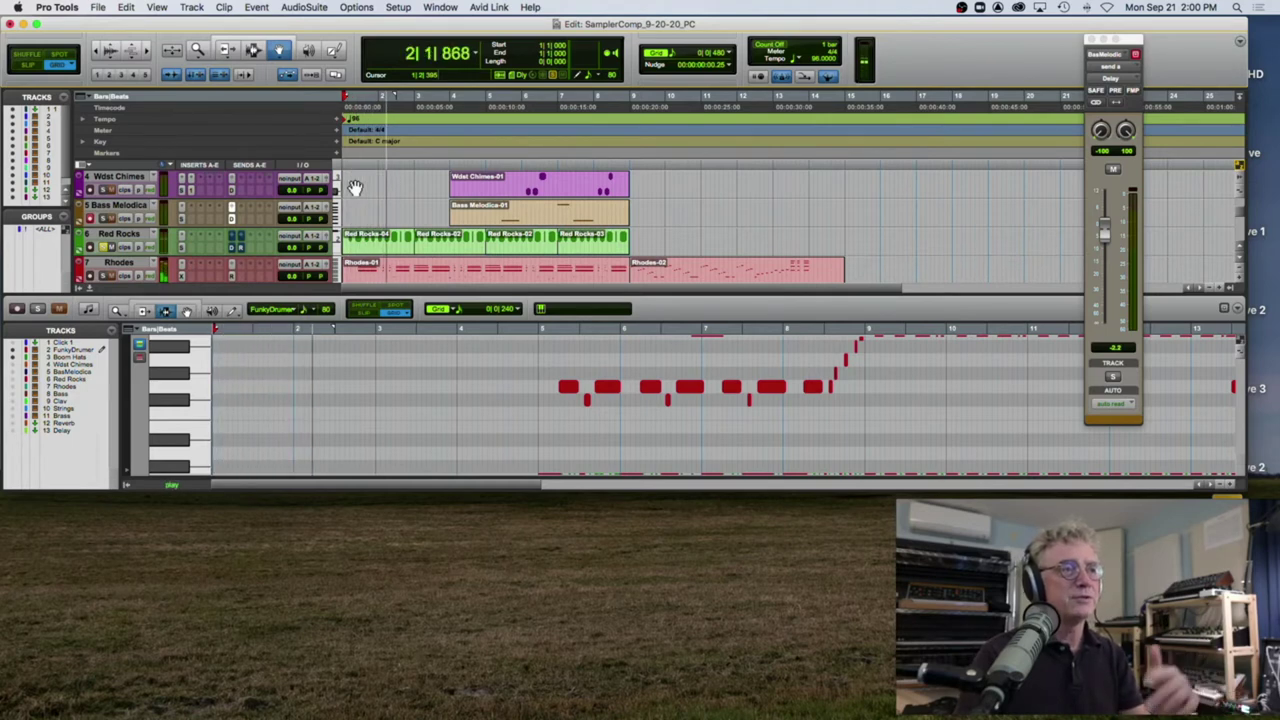
{"action": "key", "text": "space"}
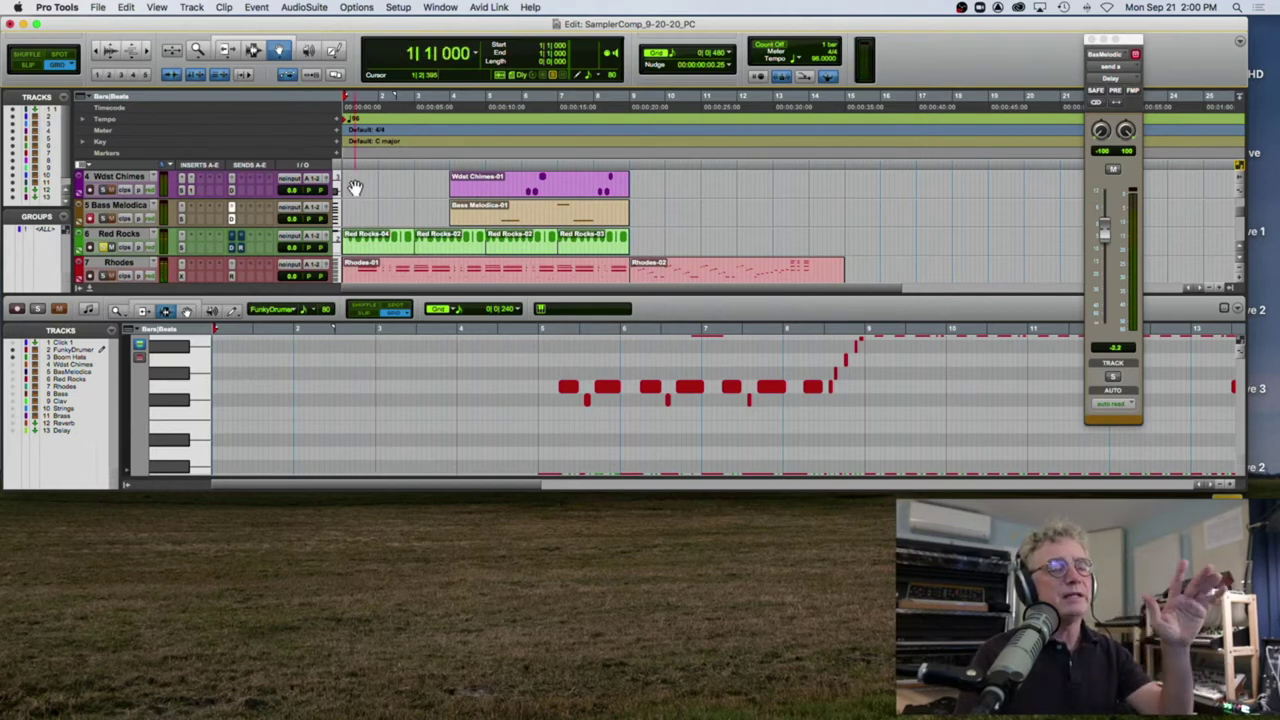
{"action": "key", "text": "space"}
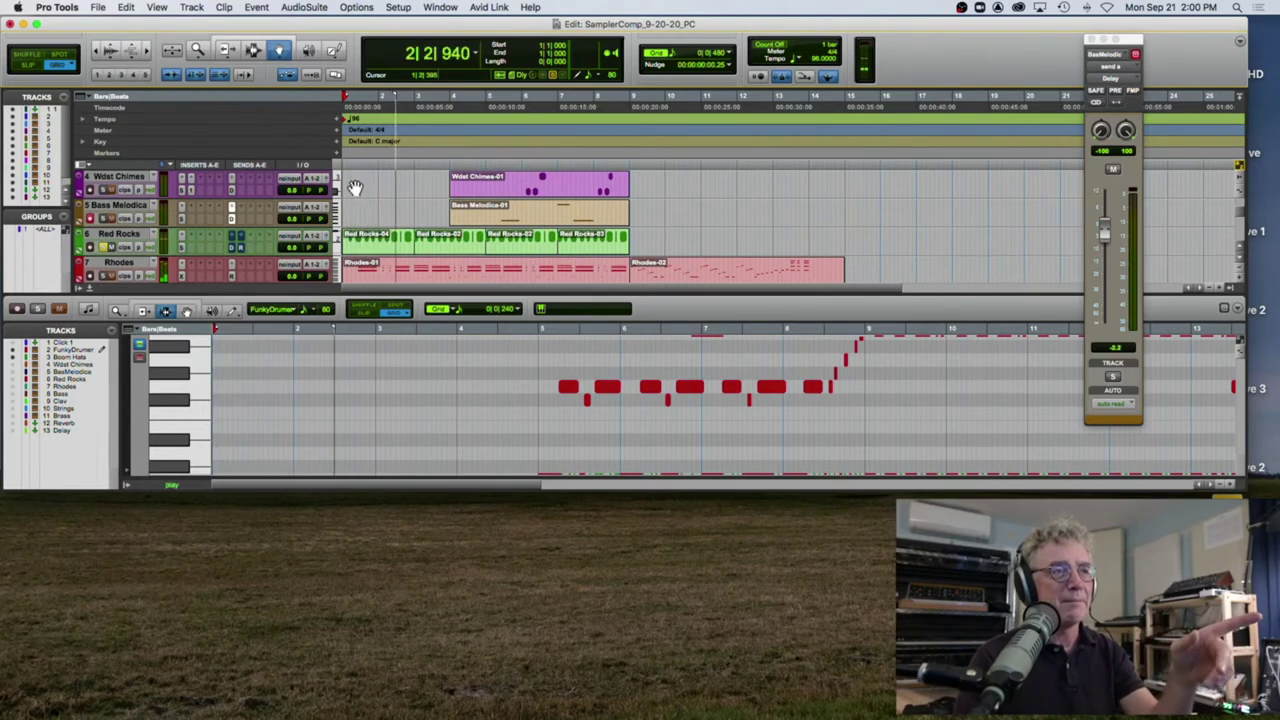
{"action": "key", "text": "space"}
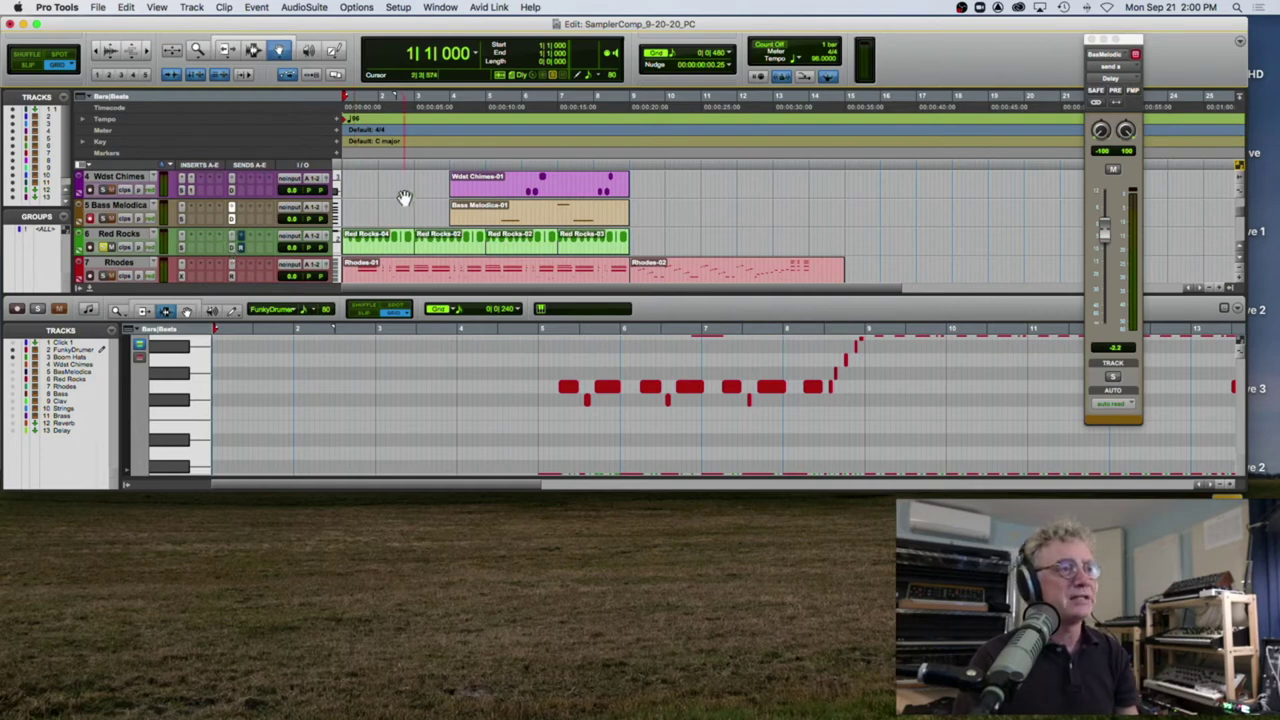
{"action": "key", "text": "space"}
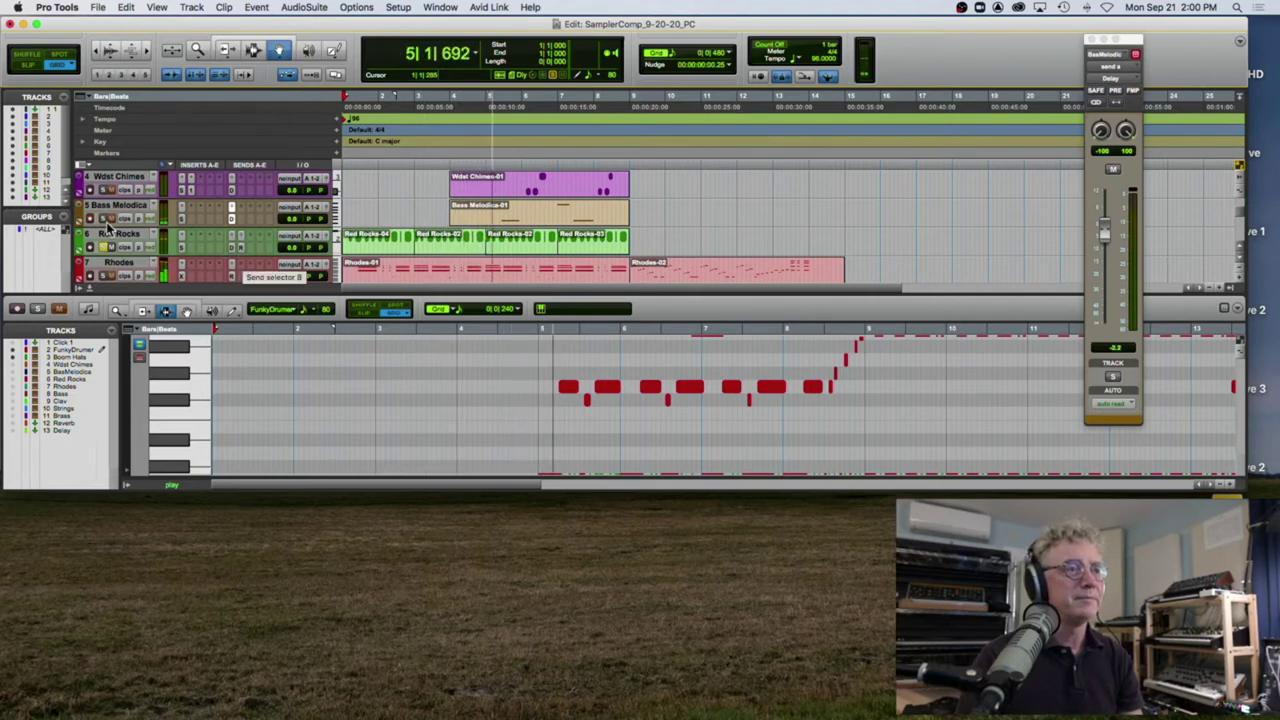
{"action": "key", "text": "space"}
Step: Play the soloed FunkyDrumer and Boom Hats from 4|4|480 and from 4|1|000, and place the insertion point at 5|1|000
{"action": "scroll", "coordinate": [114, 212], "scroll_direction": "up", "scroll_amount": 3}
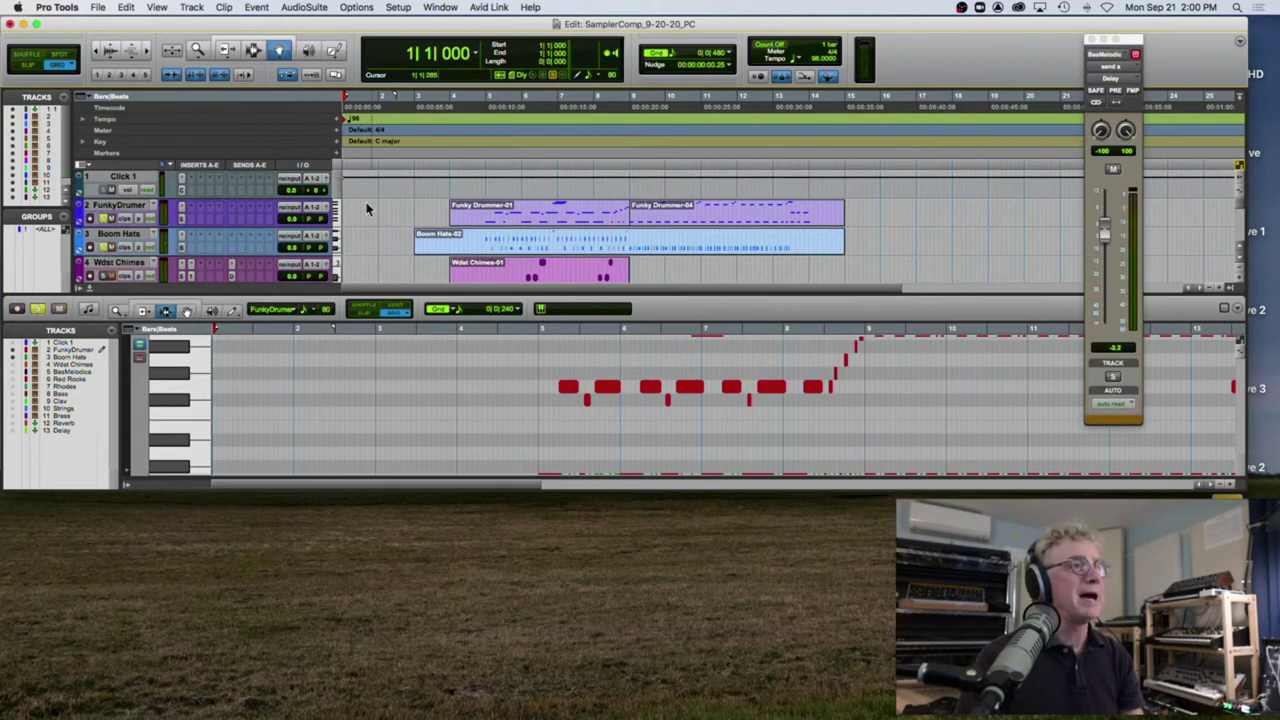
{"action": "left_click", "coordinate": [452, 148]}
{"action": "left_click", "coordinate": [484, 150]}
{"action": "key", "text": "space"}
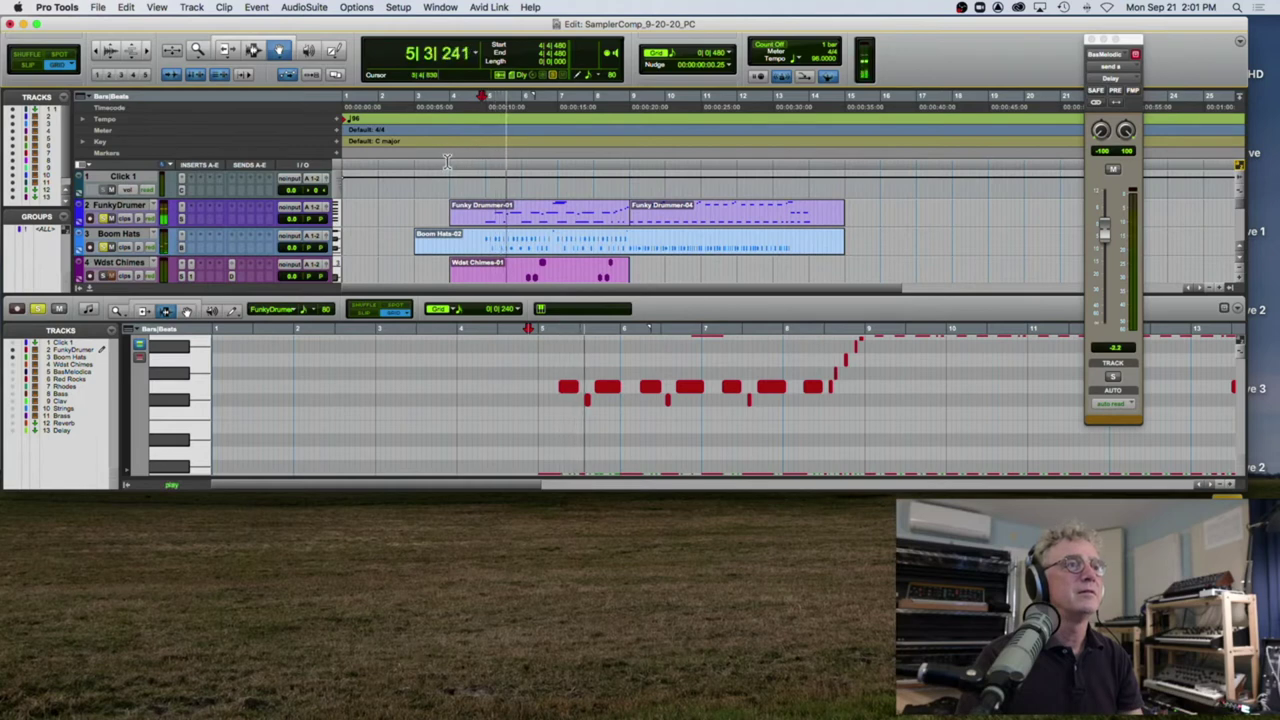
{"action": "key", "text": "space"}
{"action": "left_click", "coordinate": [448, 160]}
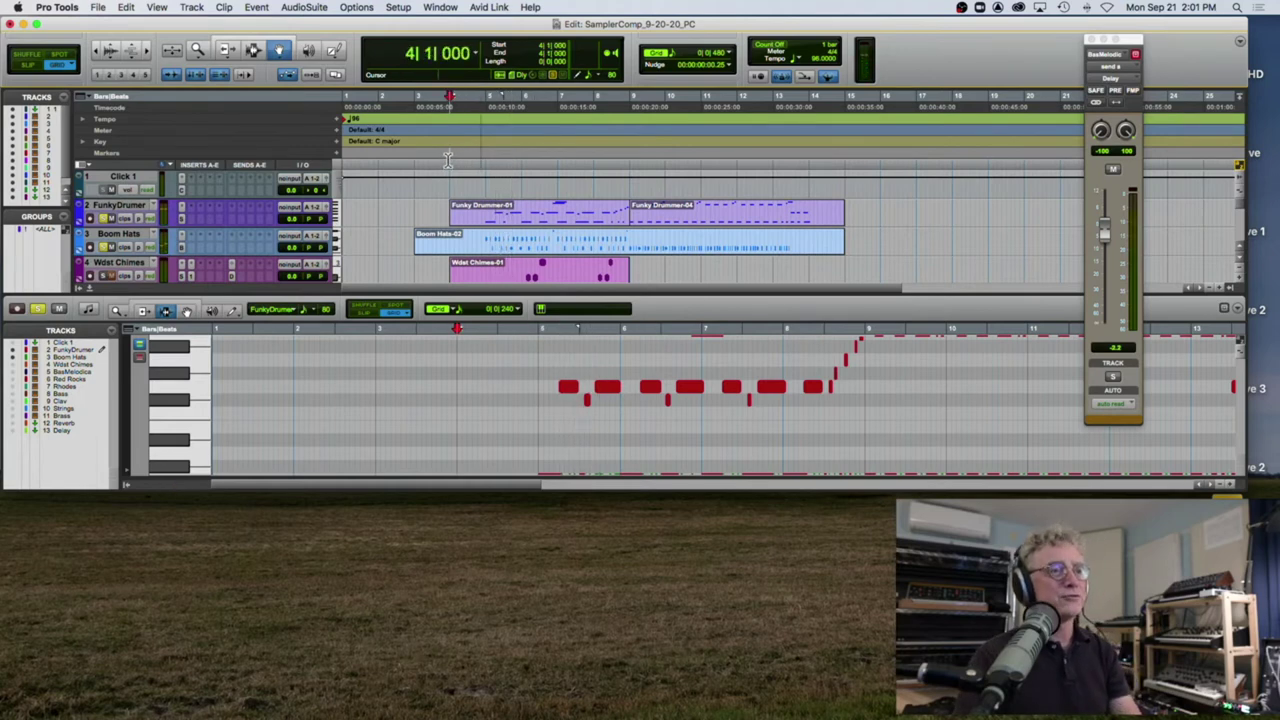
{"action": "key", "text": "space"}
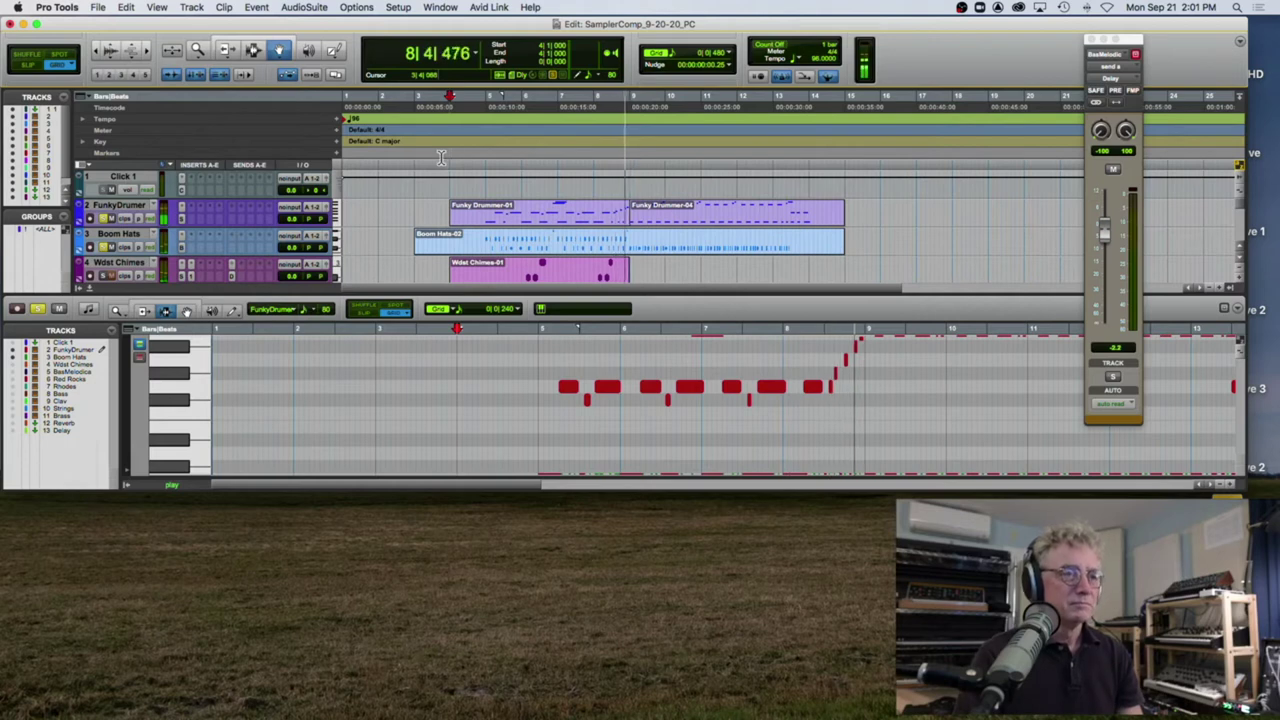
{"action": "key", "text": "space"}
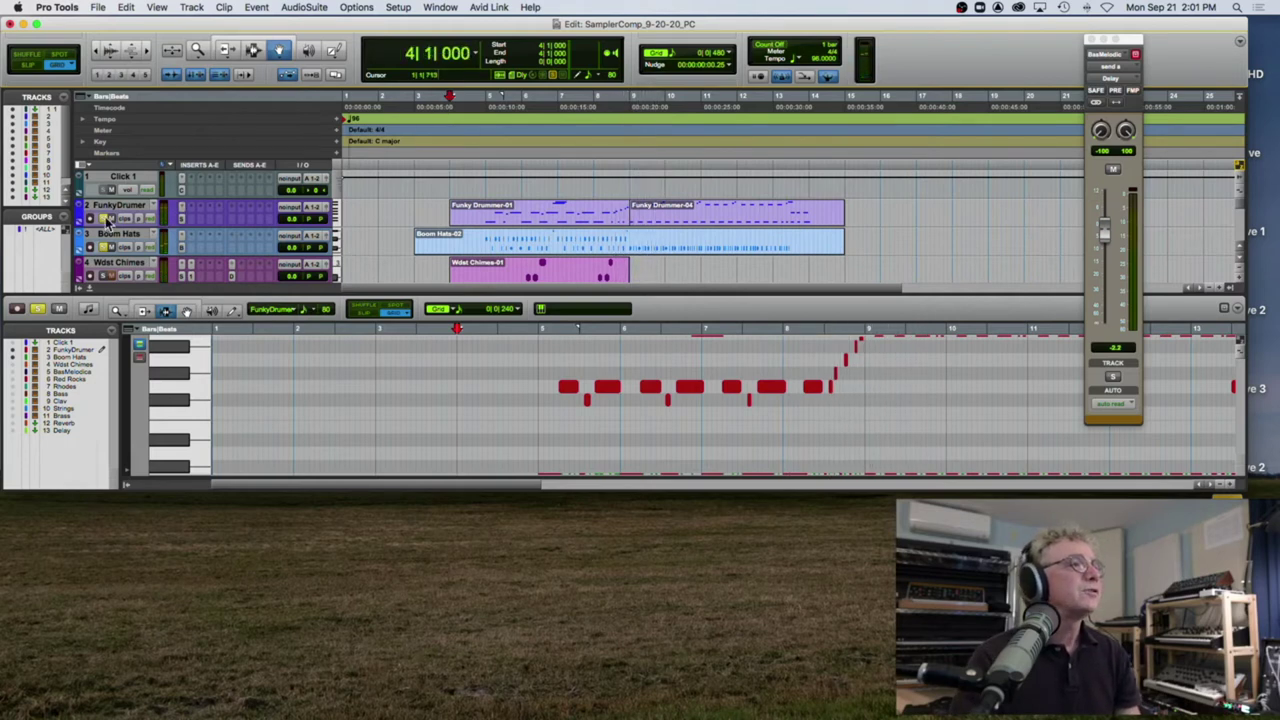
{"action": "left_click", "coordinate": [485, 147]}
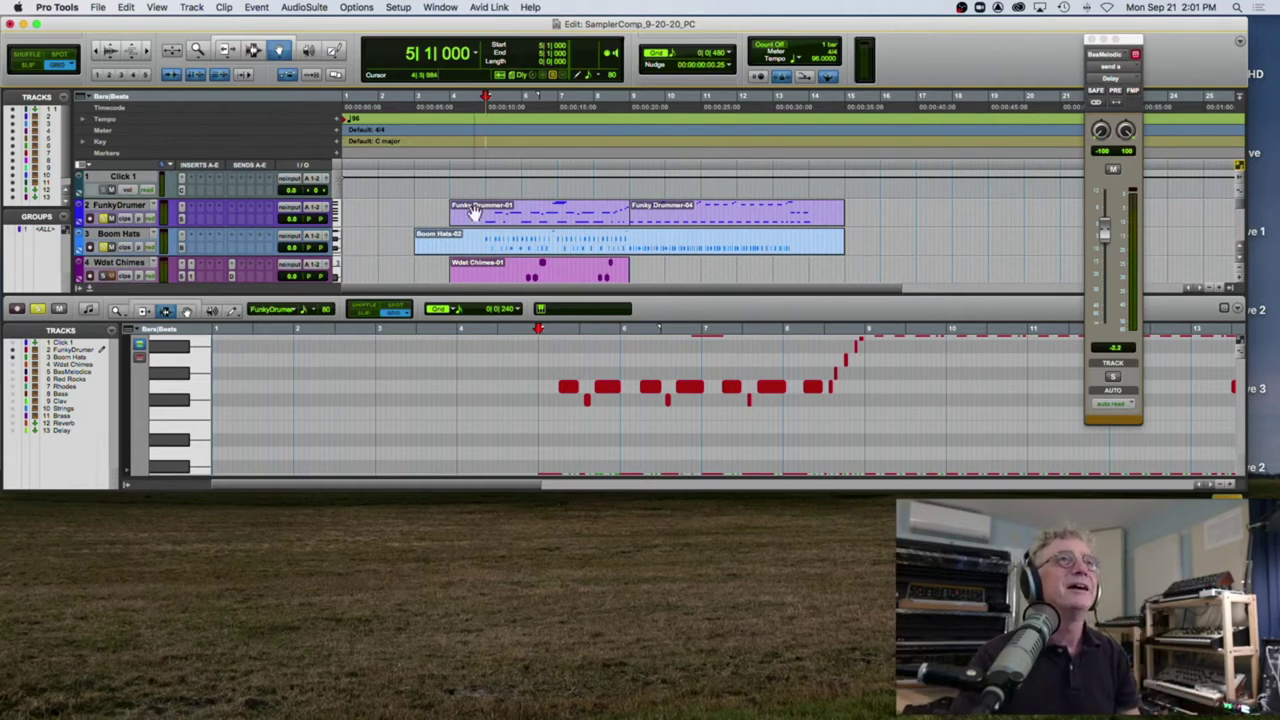
Step: Replace the drum solos with Rhodes, play it from 1|3|000, and open its reverb send window
{"action": "scroll", "coordinate": [481, 198], "scroll_direction": "down", "scroll_amount": 1}
{"action": "scroll", "coordinate": [477, 198], "scroll_direction": "down", "scroll_amount": 1}
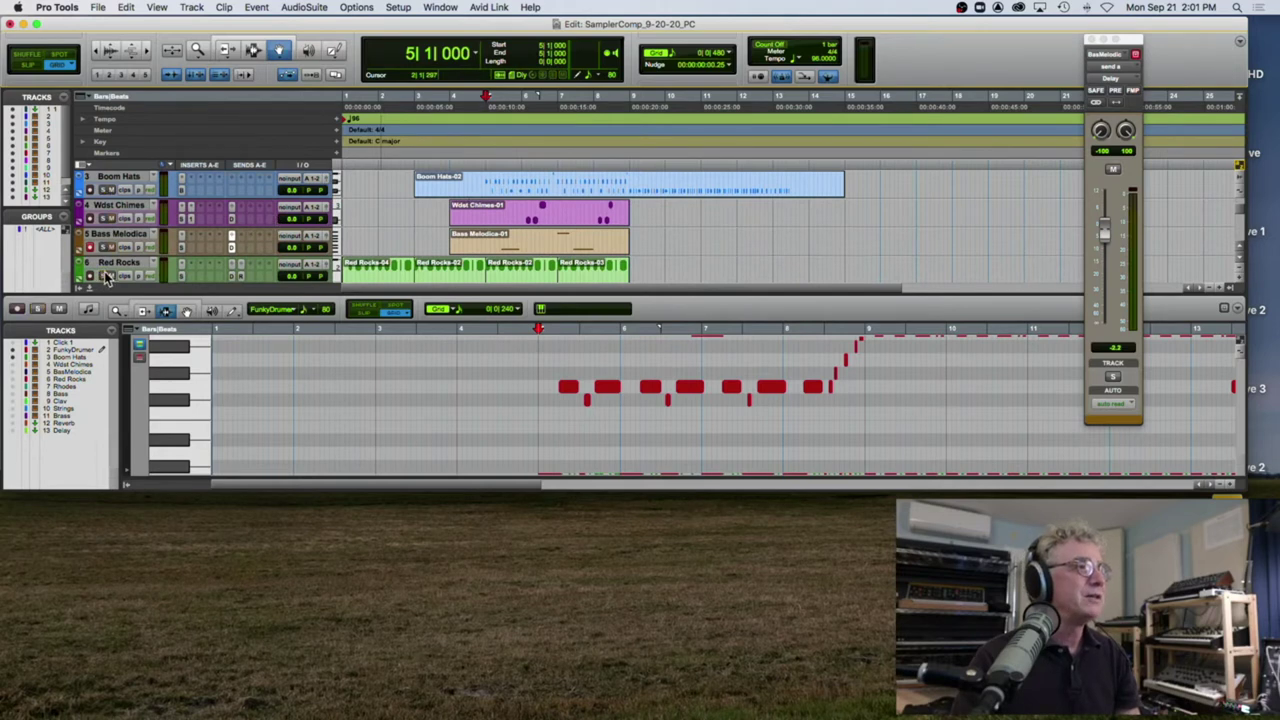
{"action": "scroll", "coordinate": [211, 213], "scroll_direction": "down", "scroll_amount": 2}
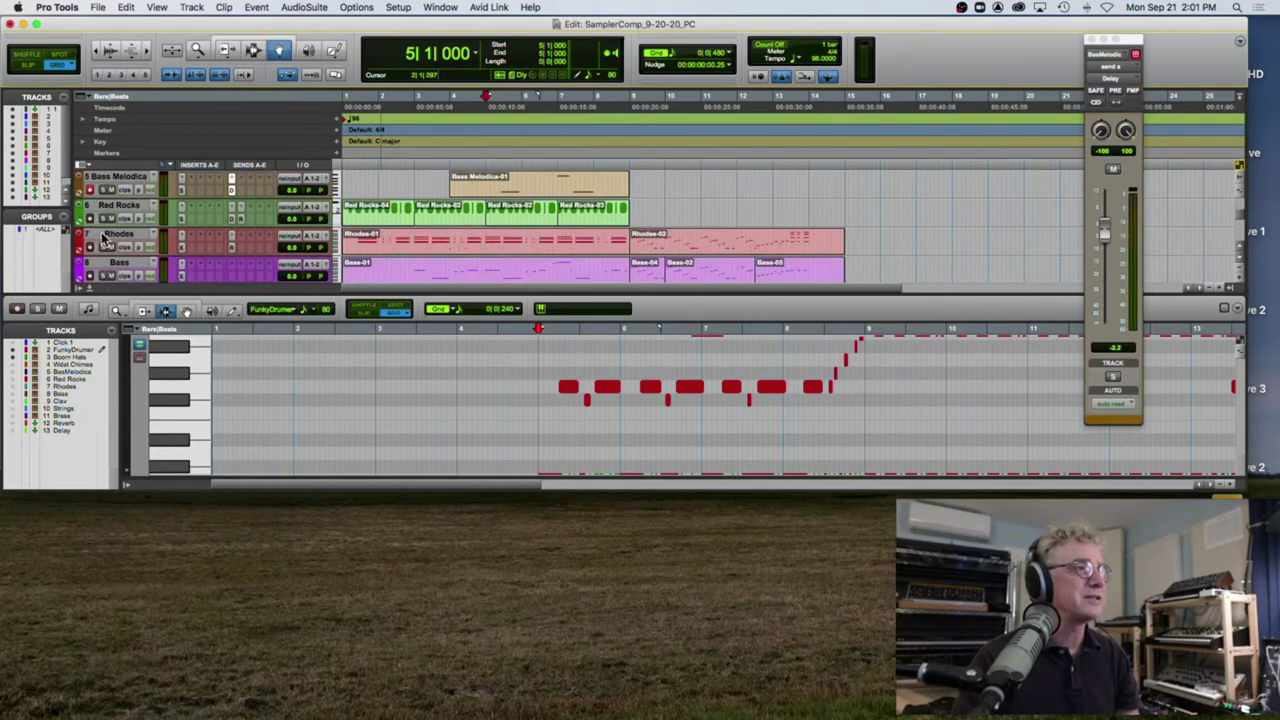
{"action": "left_click", "coordinate": [360, 145]}
{"action": "key", "text": "space"}
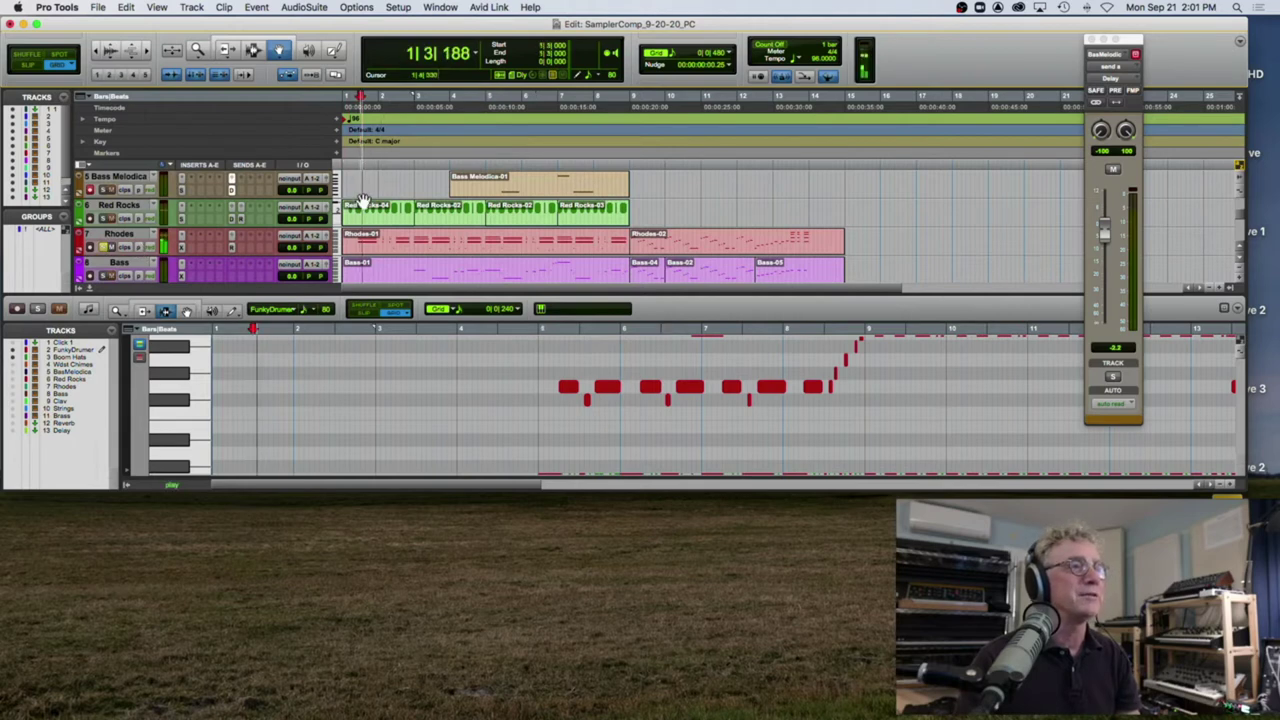
{"action": "left_click", "coordinate": [231, 248]}
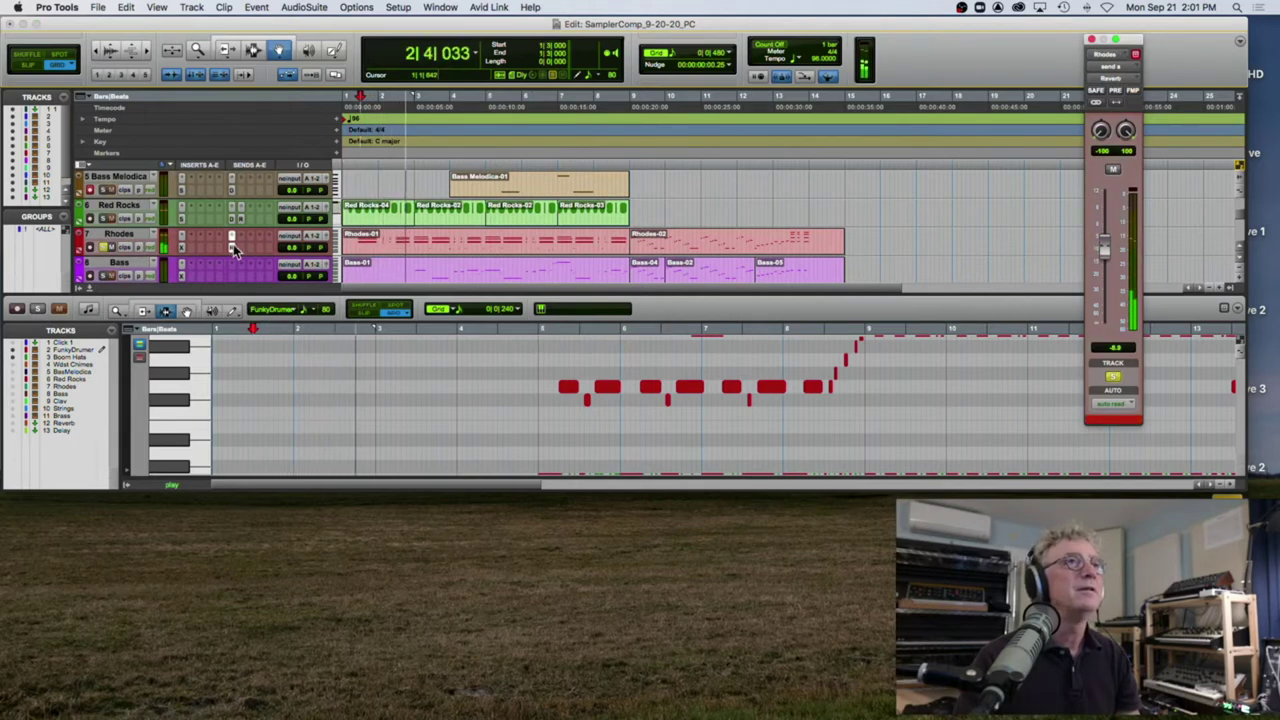
Step: View the Suitcase patch in the Rhodes track's Xpand!2, close the instrument and reverb send windows, and replay from 1|3|000
{"action": "left_click", "coordinate": [183, 247]}
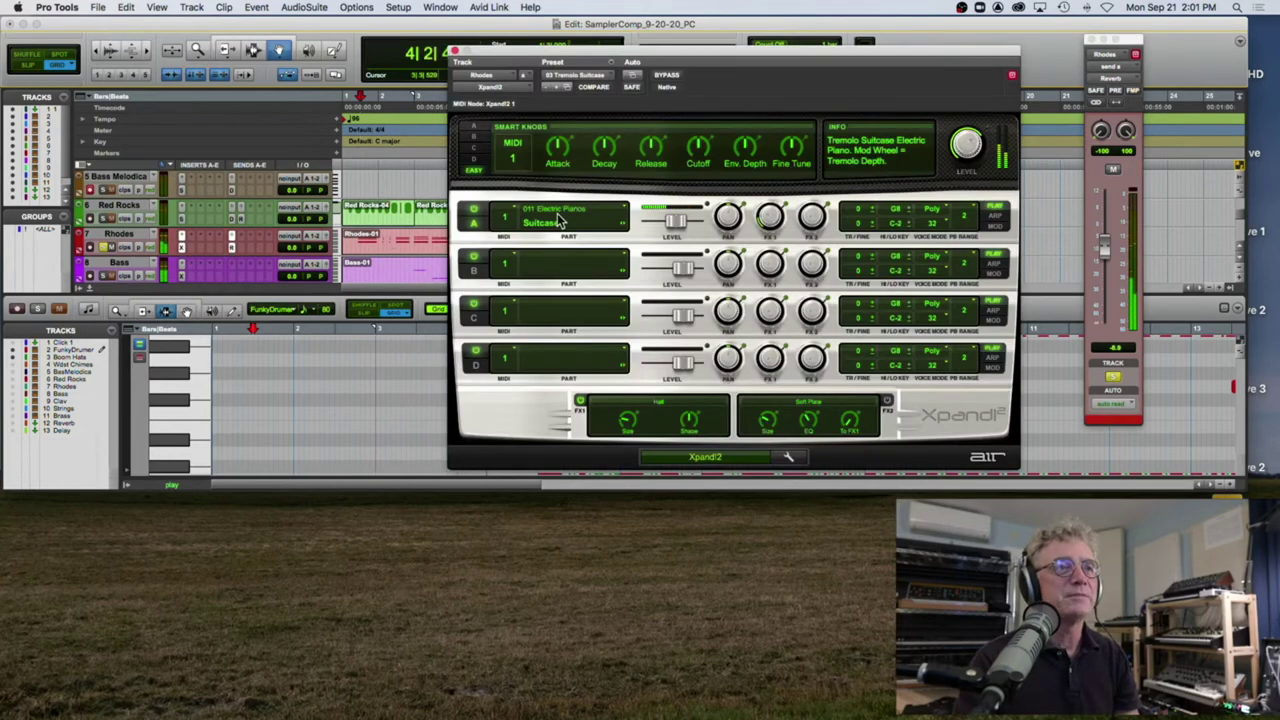
{"action": "key", "text": "space"}
{"action": "left_click", "coordinate": [456, 50]}
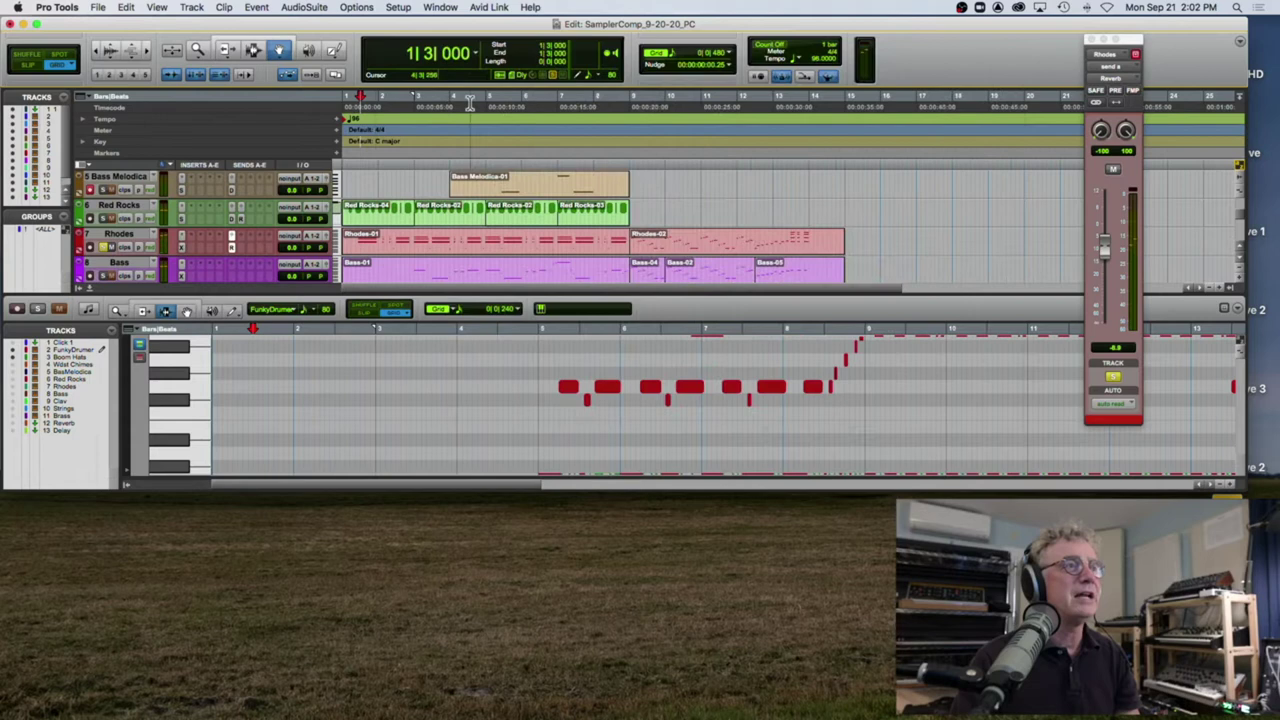
{"action": "left_click", "coordinate": [230, 248]}
{"action": "key", "text": "space"}
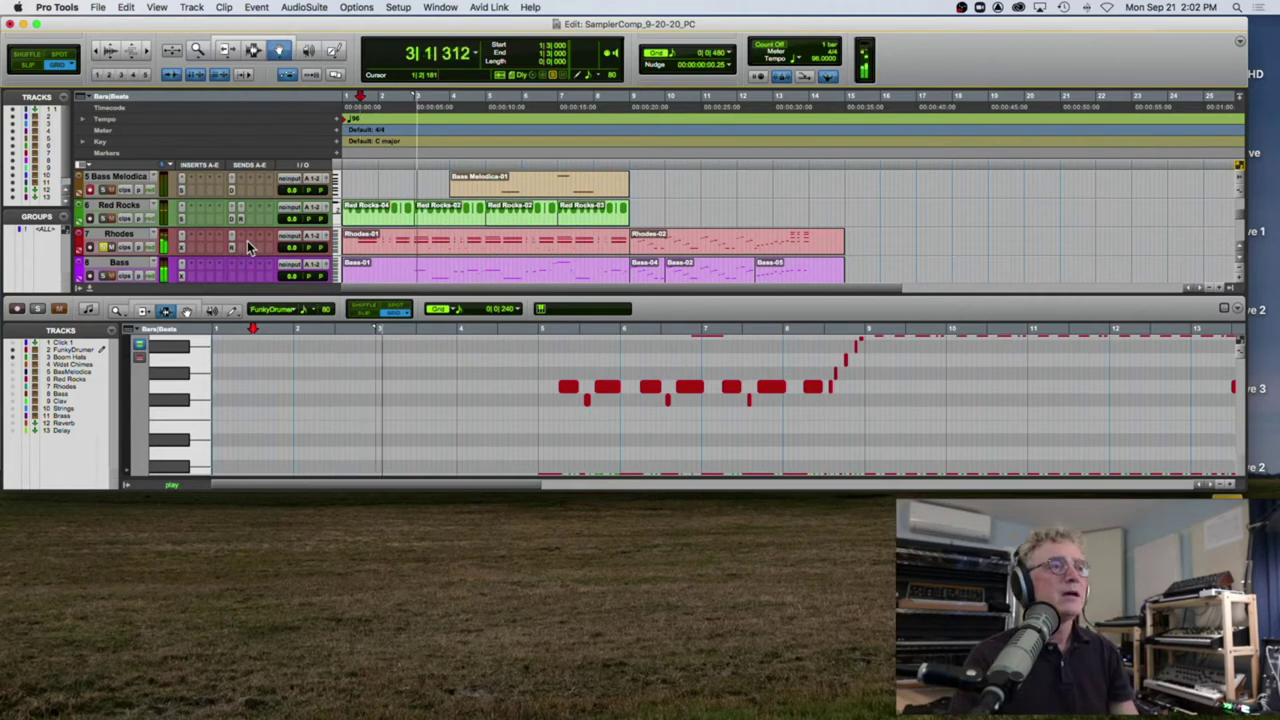
Step: Select the Rhodes-01 clip and show the Rhodes track's notes in the MIDI editor
{"action": "left_click", "coordinate": [414, 241]}
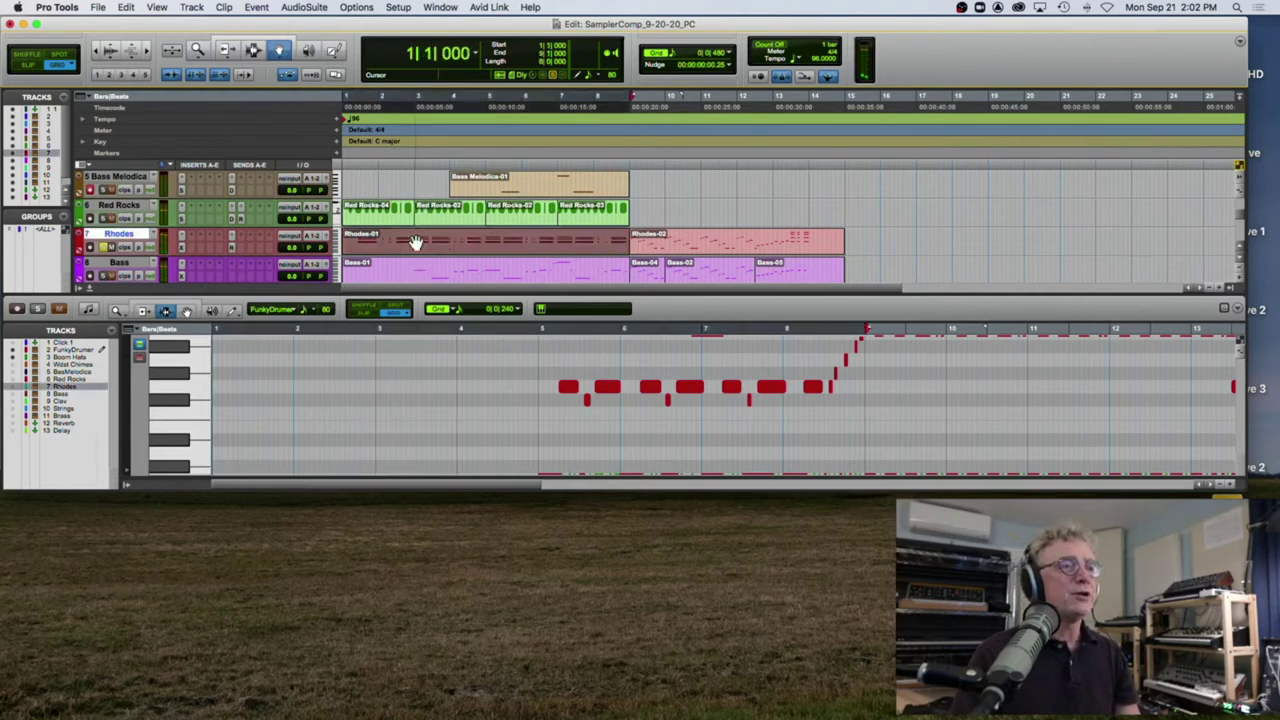
{"action": "left_click", "coordinate": [14, 390]}
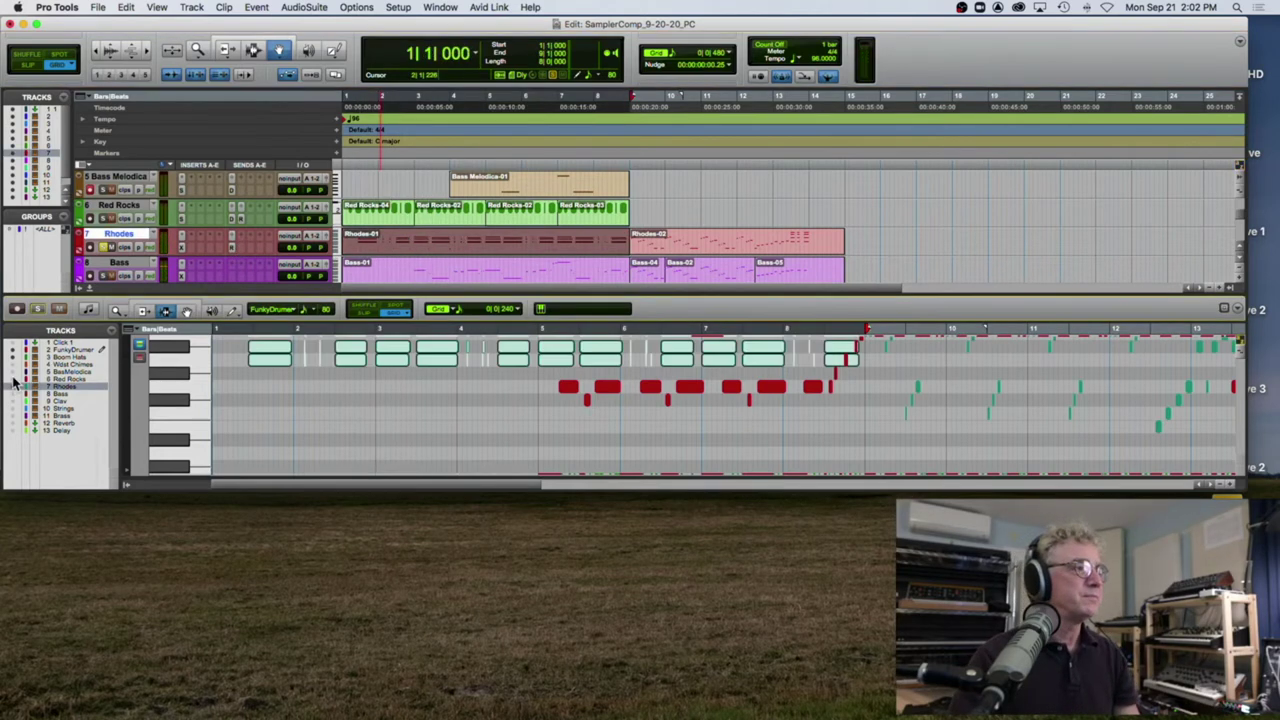
Step: Show only the Rhodes track's notes in the MIDI editor and enlarge the editor pane
{"action": "left_click", "coordinate": [16, 349]}
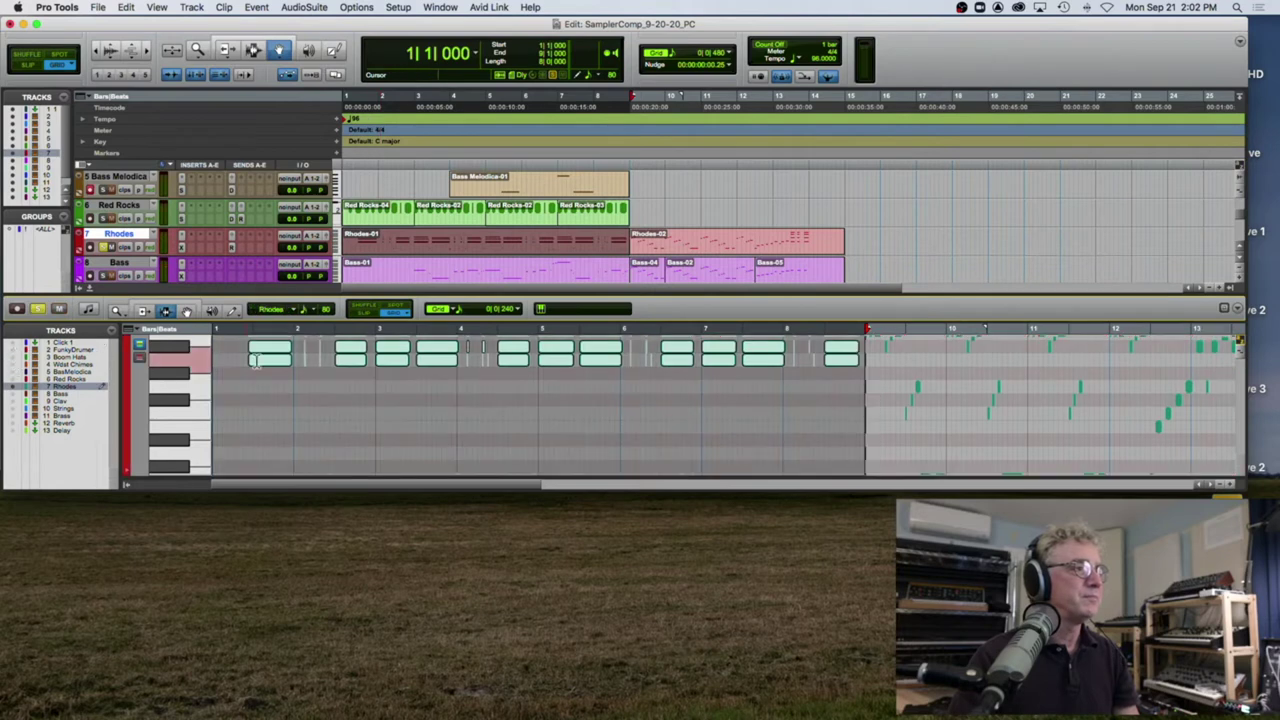
{"action": "scroll", "coordinate": [319, 370], "scroll_direction": "up", "scroll_amount": 2}
{"action": "scroll", "coordinate": [319, 370], "scroll_direction": "up", "scroll_amount": 1}
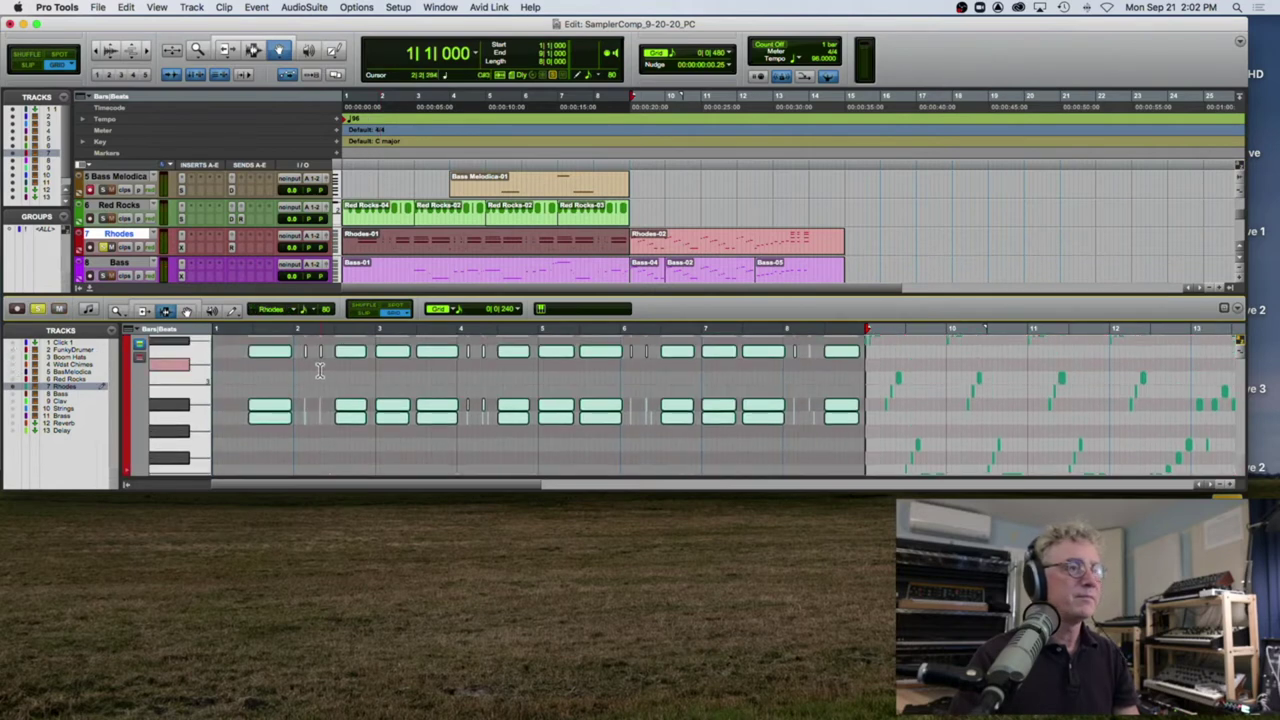
{"action": "left_click_drag", "start_coordinate": [318, 293], "coordinate": [318, 241]}
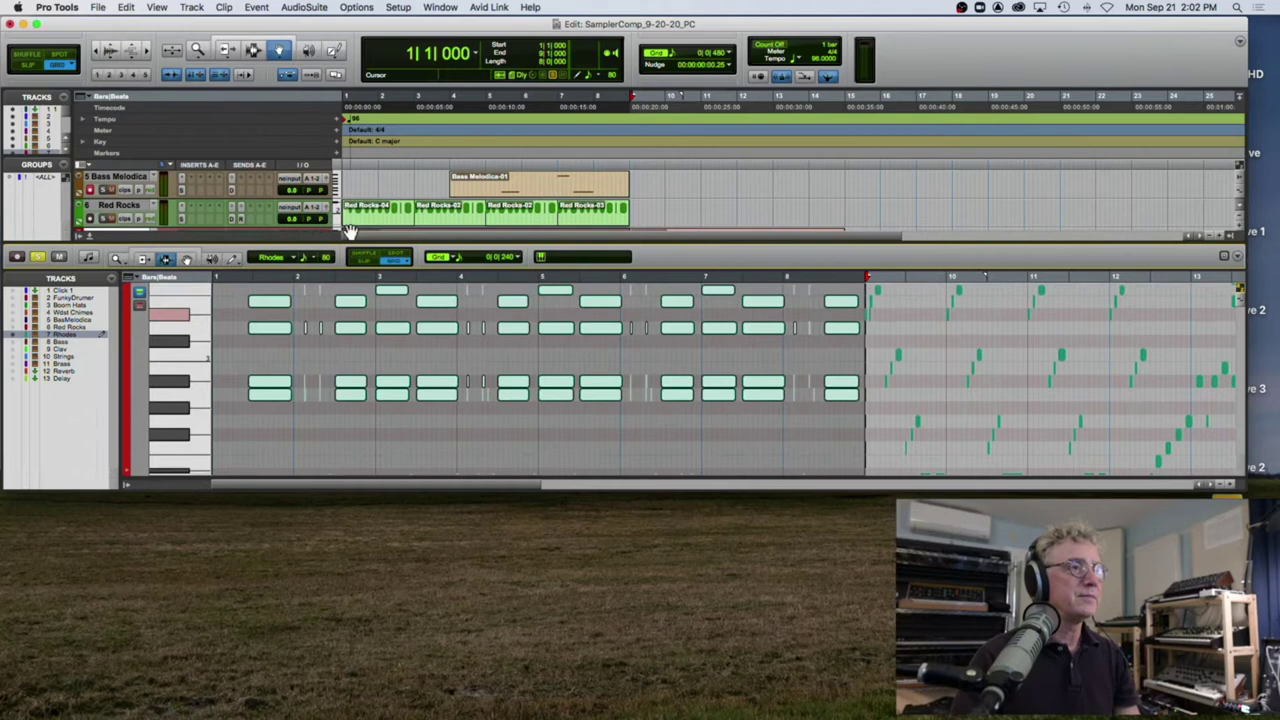
{"action": "scroll", "coordinate": [255, 313], "scroll_direction": "up", "scroll_amount": 5}
{"action": "scroll", "coordinate": [255, 313], "scroll_direction": "down", "scroll_amount": 5}
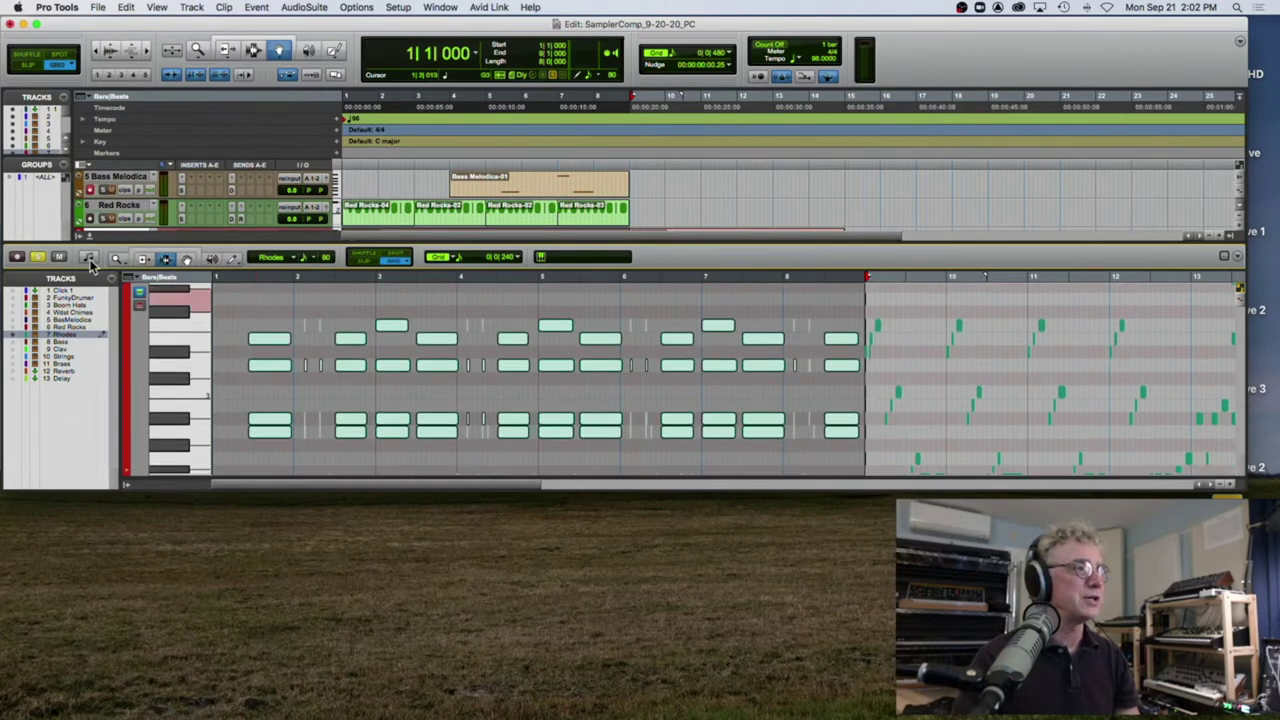
Step: Switch the MIDI editor to notation view, select the lower Rhodes notes across bars 2 to 5, and deselect them
{"action": "left_click", "coordinate": [88, 258]}
{"action": "scroll", "coordinate": [352, 300], "scroll_direction": "down", "scroll_amount": 3}
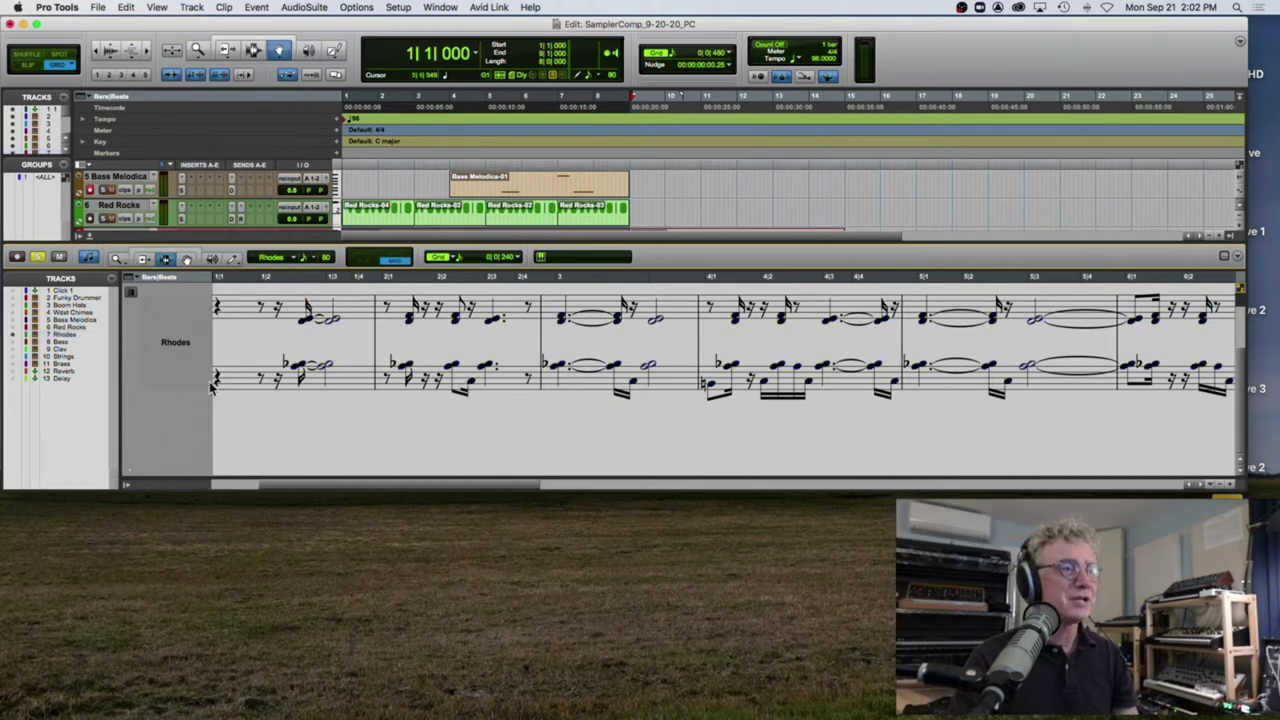
{"action": "left_click_drag", "start_coordinate": [462, 380], "coordinate": [1036, 388]}
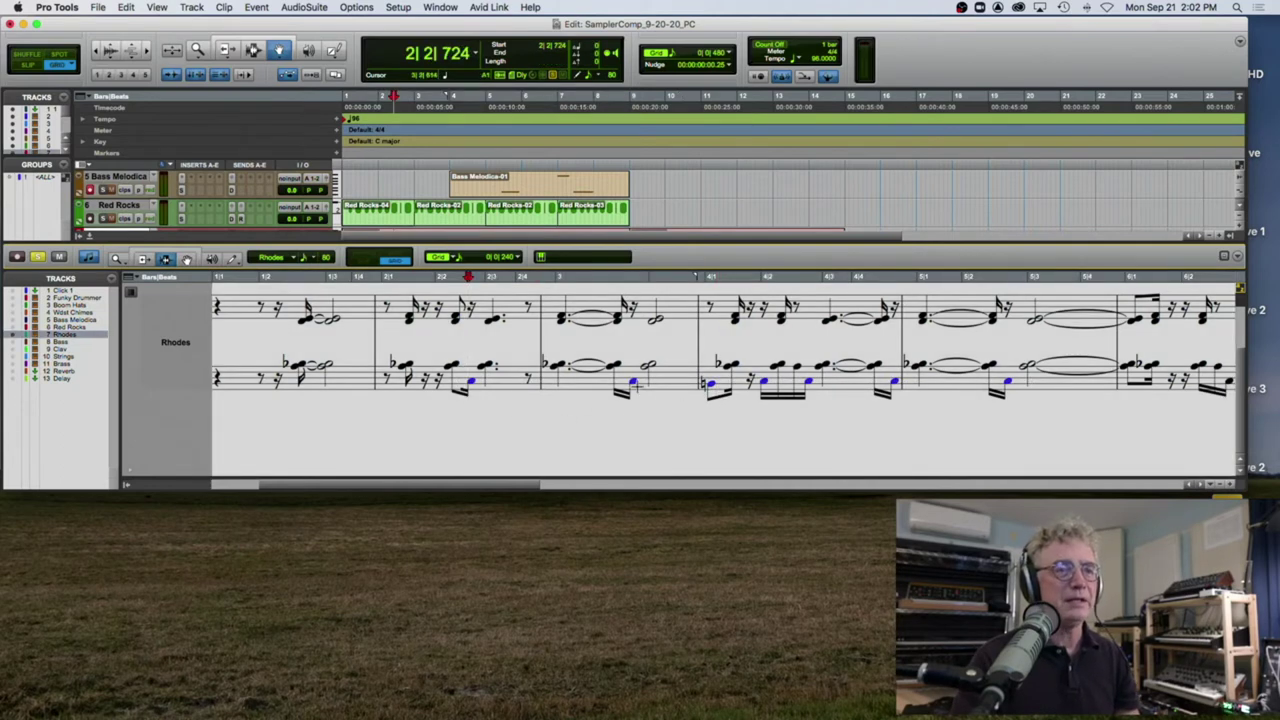
{"action": "left_click", "coordinate": [553, 416]}
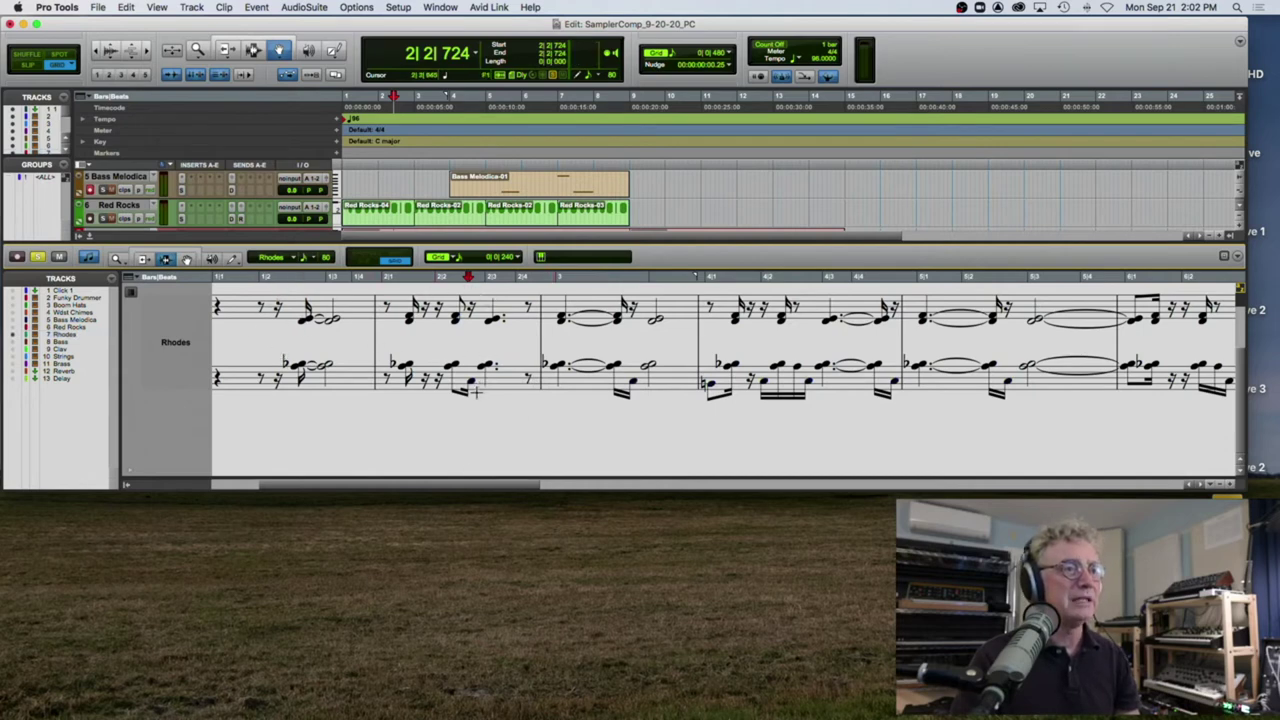
Step: Record-enable the Rhodes track from the MIDI editor and play its part from 2|2|724
{"action": "left_click", "coordinate": [18, 258]}
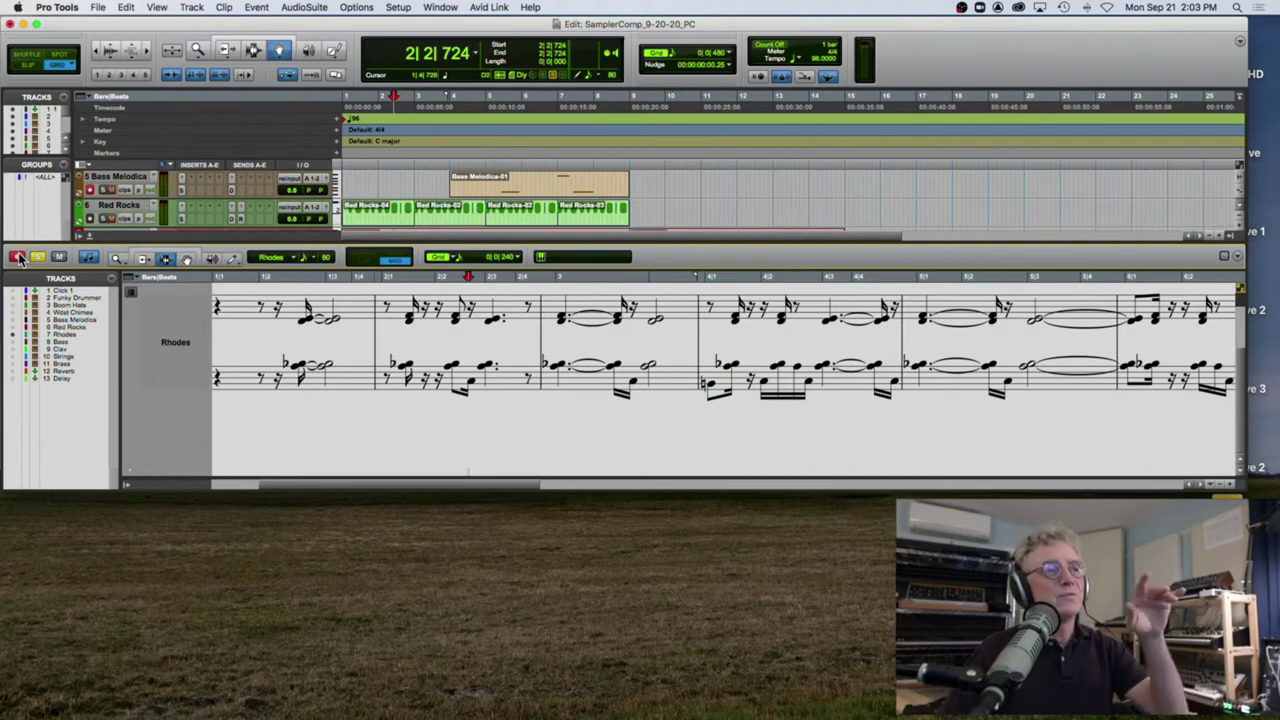
{"action": "key", "text": "space"}
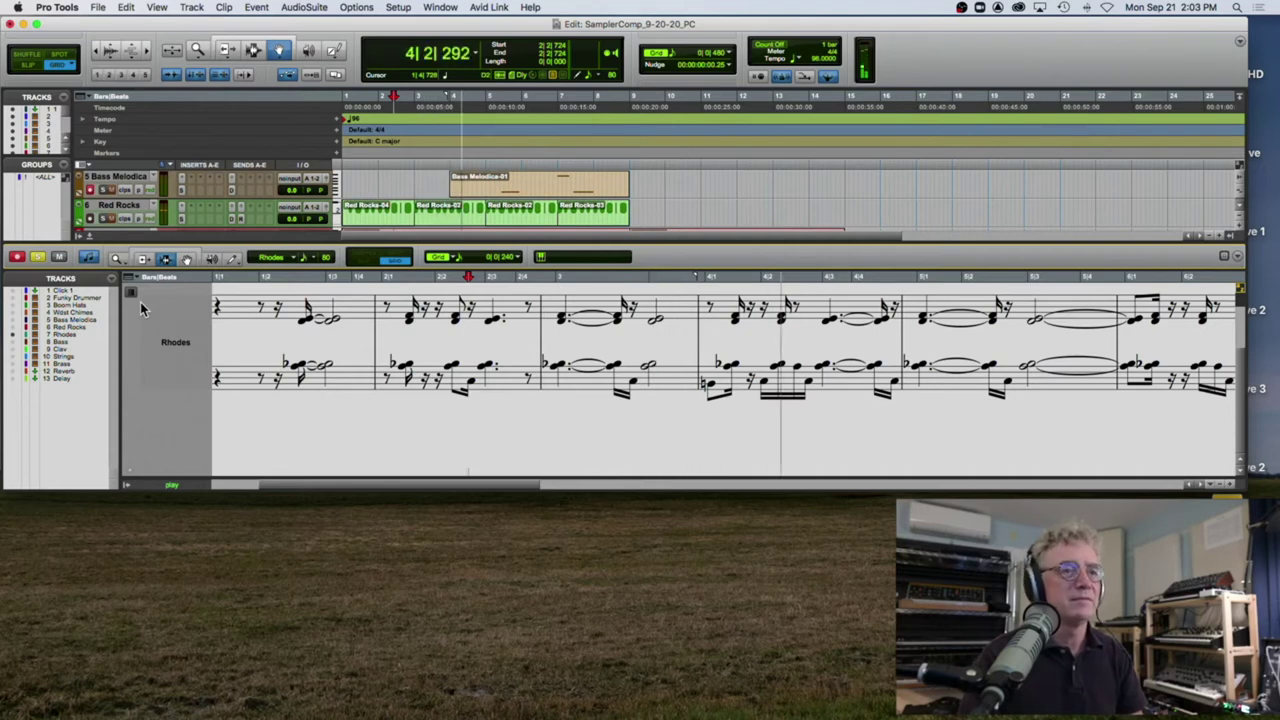
{"action": "key", "text": "space"}
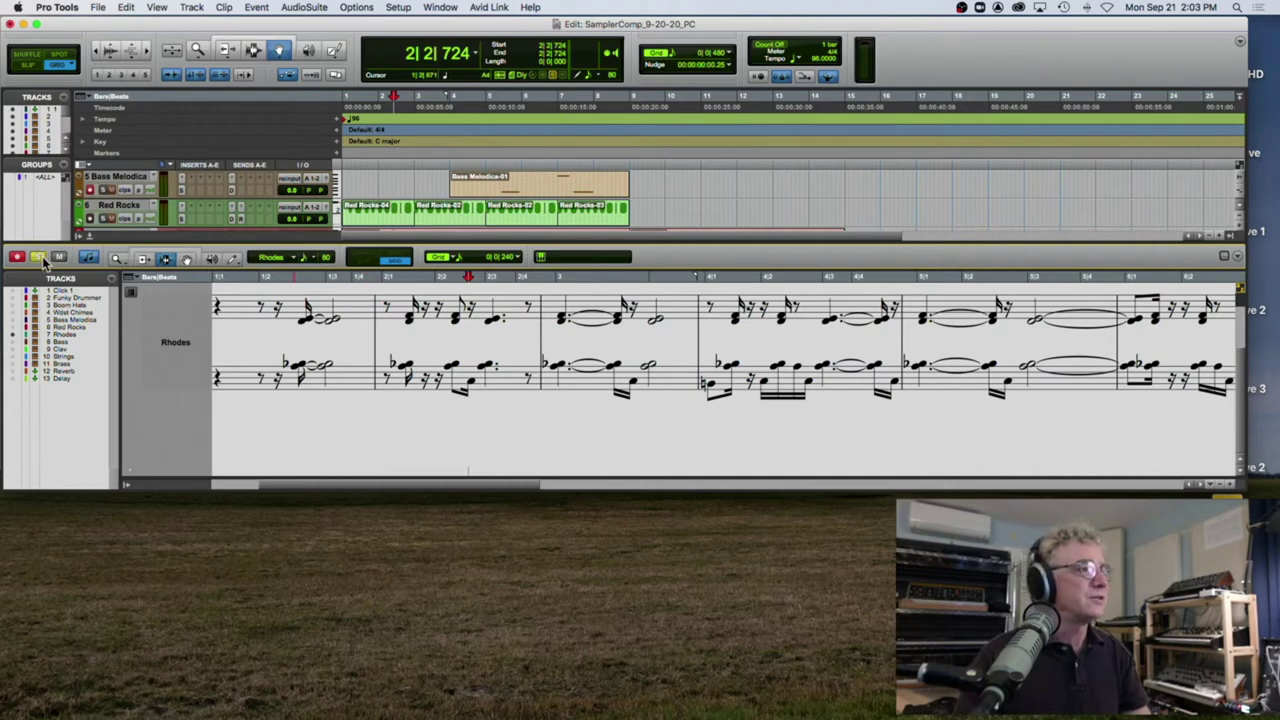
Step: Display the Bass track's score alongside Rhodes and play again from 2|2|724
{"action": "left_click", "coordinate": [13, 341]}
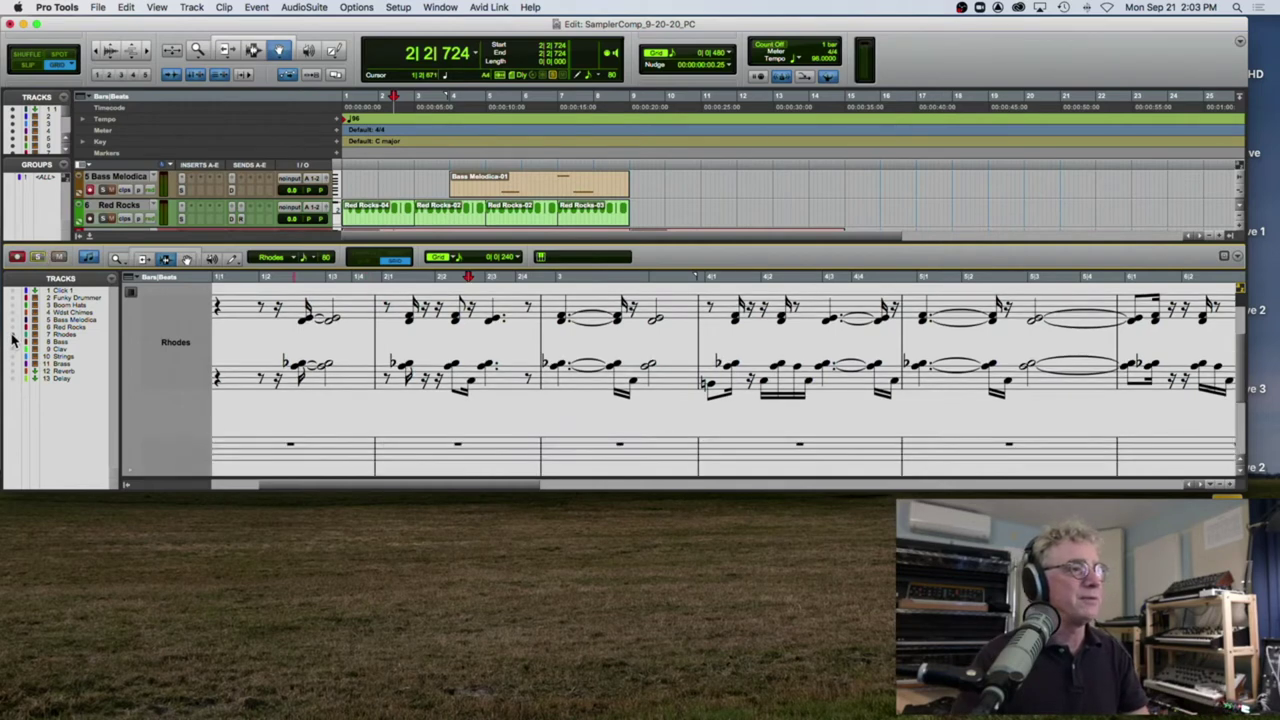
{"action": "key", "text": "space"}
{"action": "key", "text": "space"}
{"action": "key", "text": "space"}
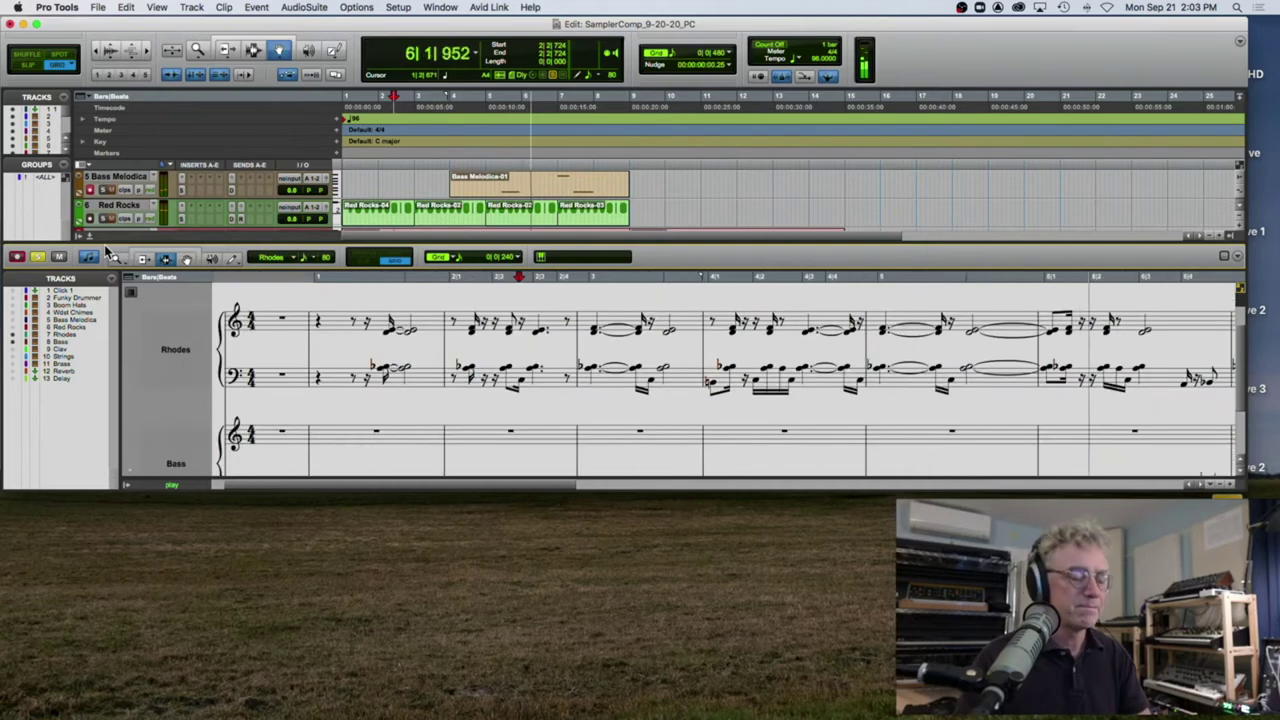
{"action": "key", "text": "space"}
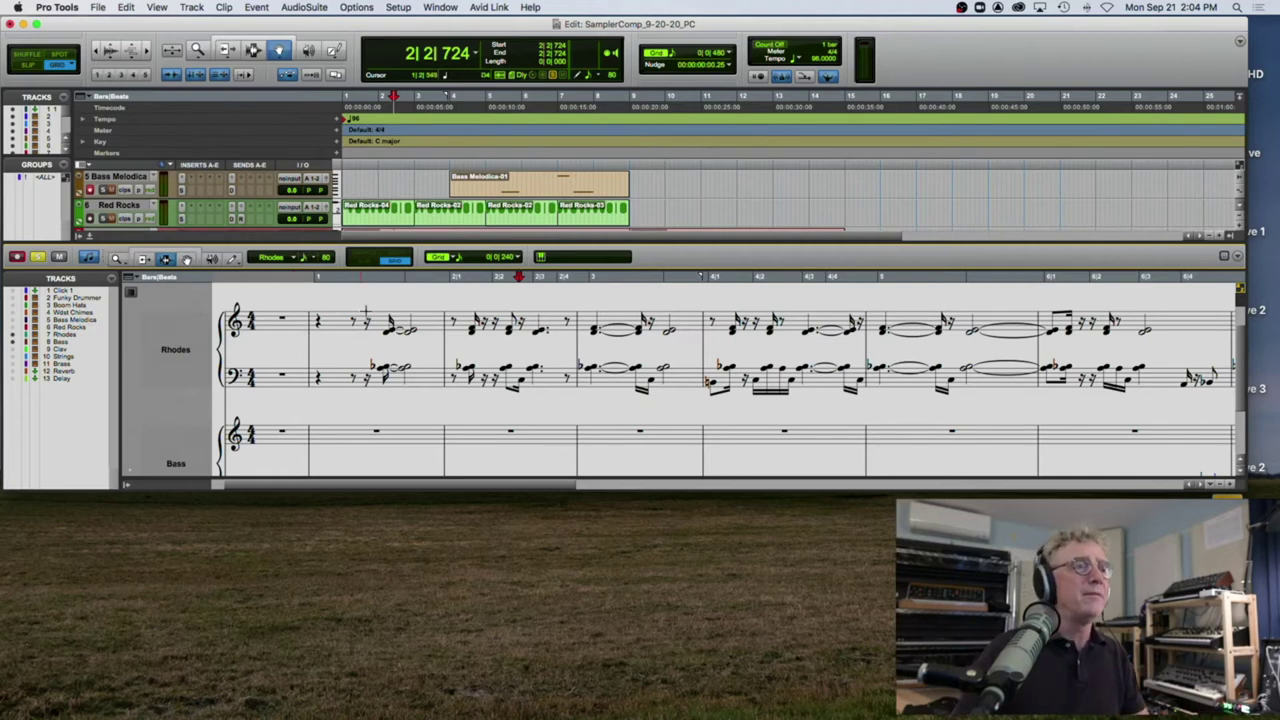
Step: Turn off the Rhodes solo, return the MIDI editor to piano-roll view, and close the editor pane
{"action": "left_click", "coordinate": [37, 257]}
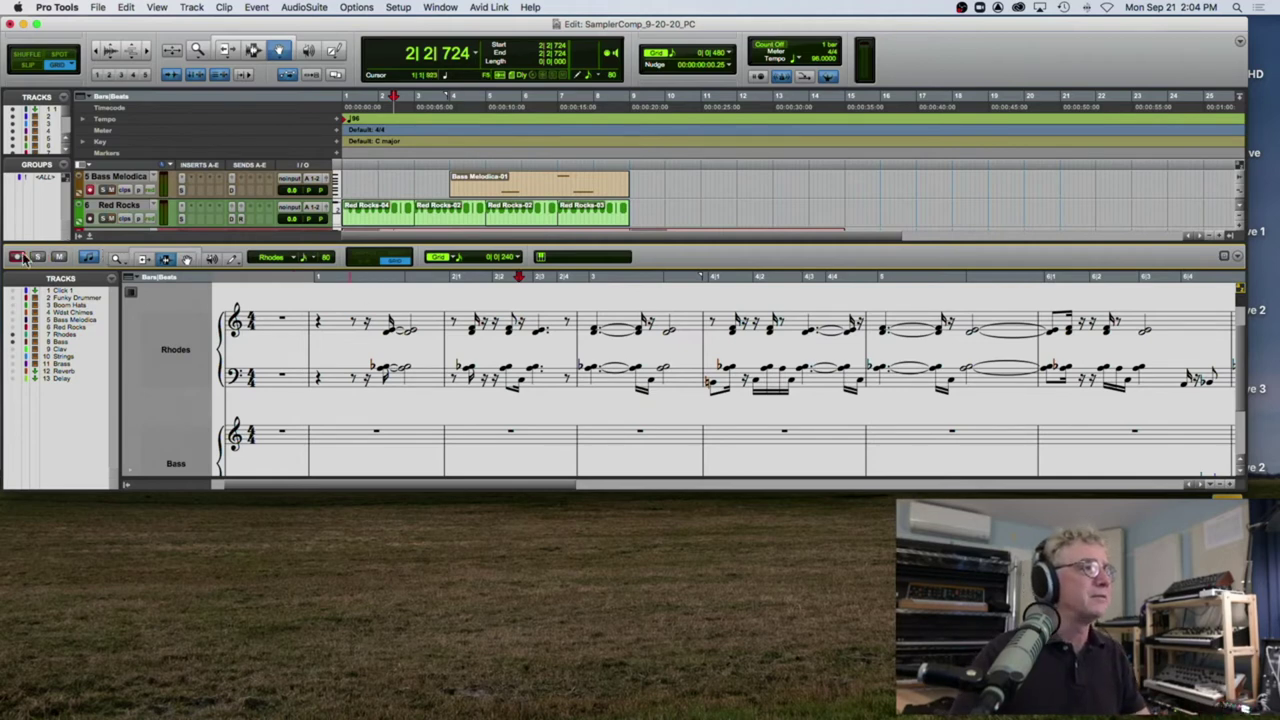
{"action": "left_click", "coordinate": [88, 258]}
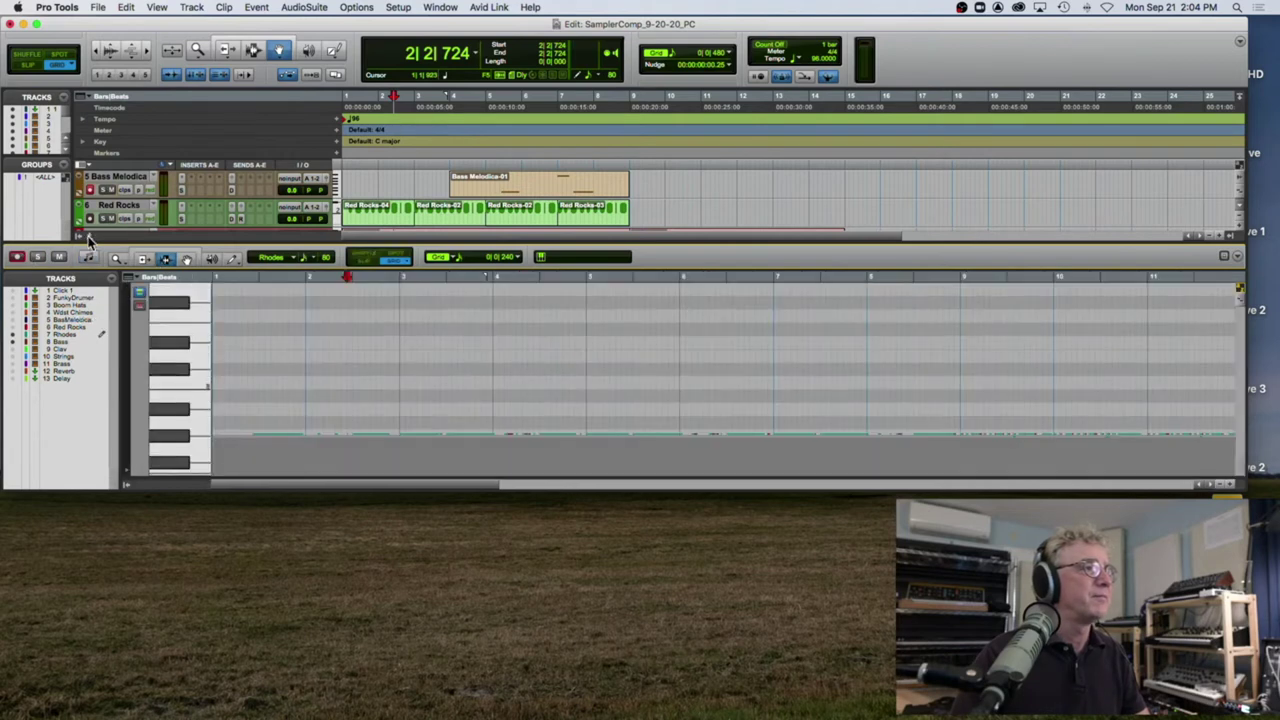
{"action": "left_click", "coordinate": [88, 236]}
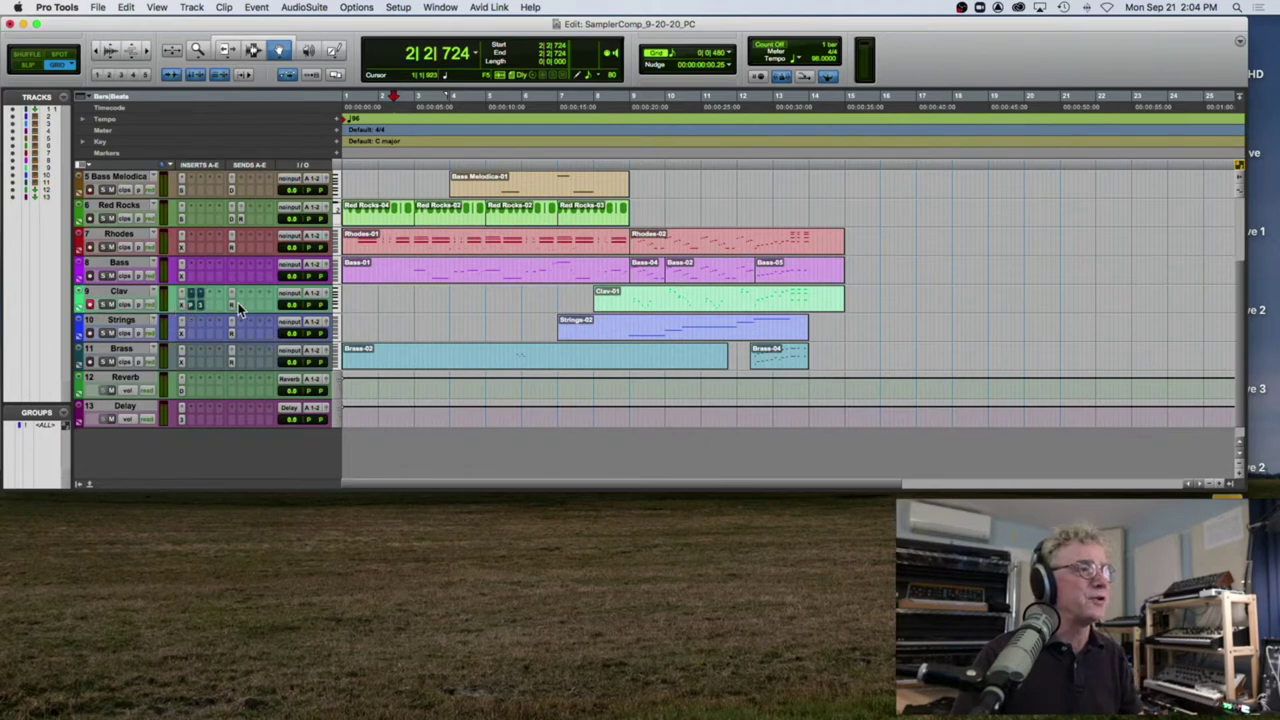
Step: Solo the Clav track and play it from 9|1|000
{"action": "left_click", "coordinate": [103, 303]}
{"action": "left_click", "coordinate": [630, 153]}
{"action": "key", "text": "space"}
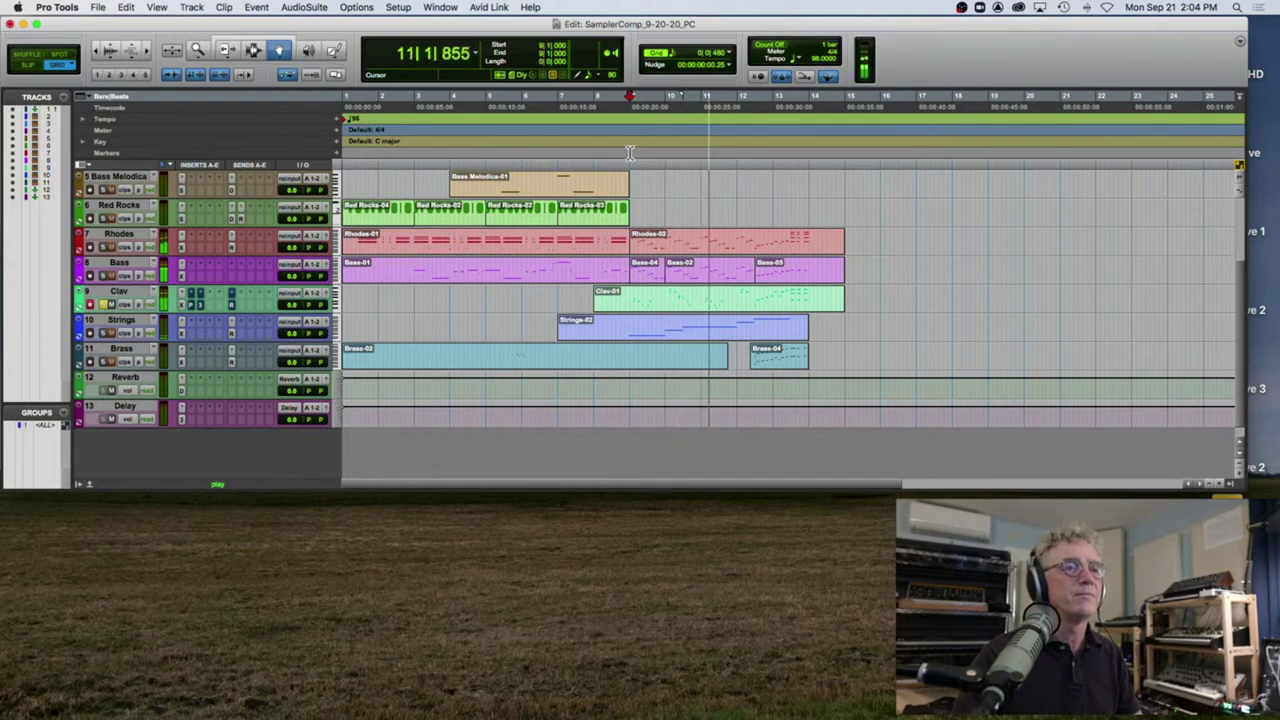
{"action": "key", "text": "space"}
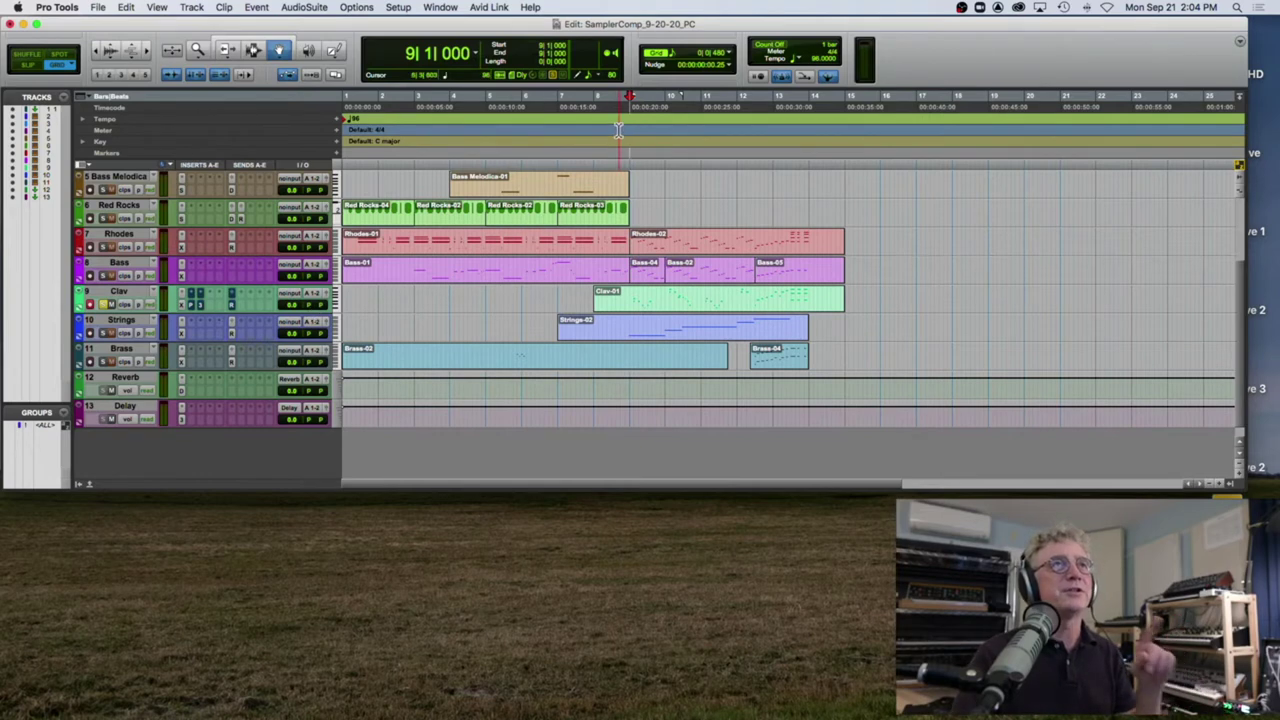
Step: Select the Clav-01 clip, switch to the Selector tool, and place the insertion point at 9|1|480 on the Clav track
{"action": "left_click", "coordinate": [620, 305]}
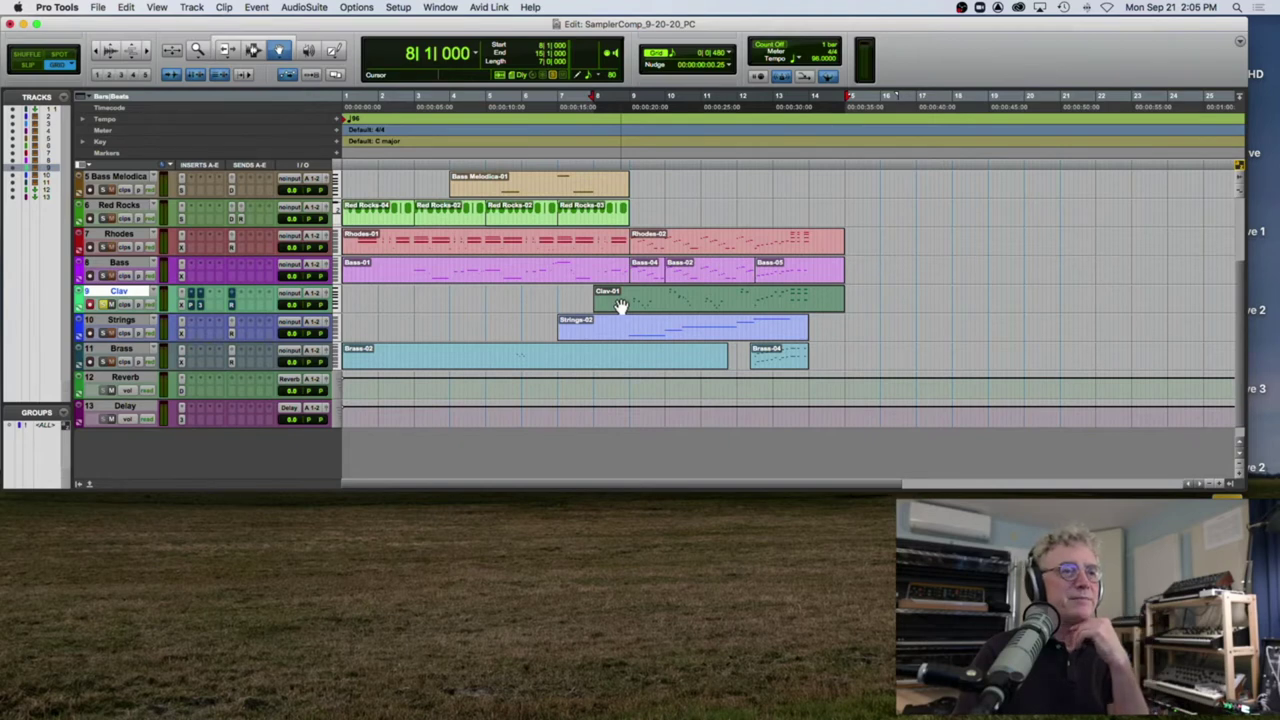
{"action": "left_click", "coordinate": [258, 53]}
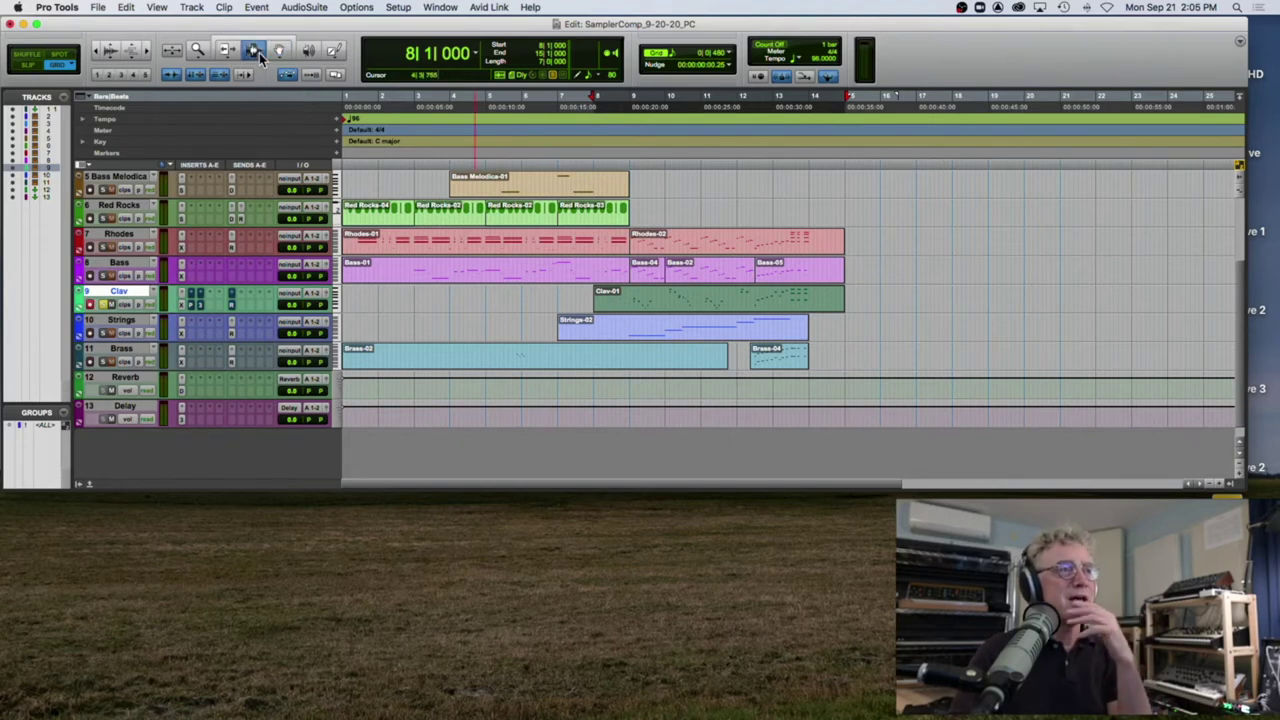
{"action": "left_click", "coordinate": [638, 300]}
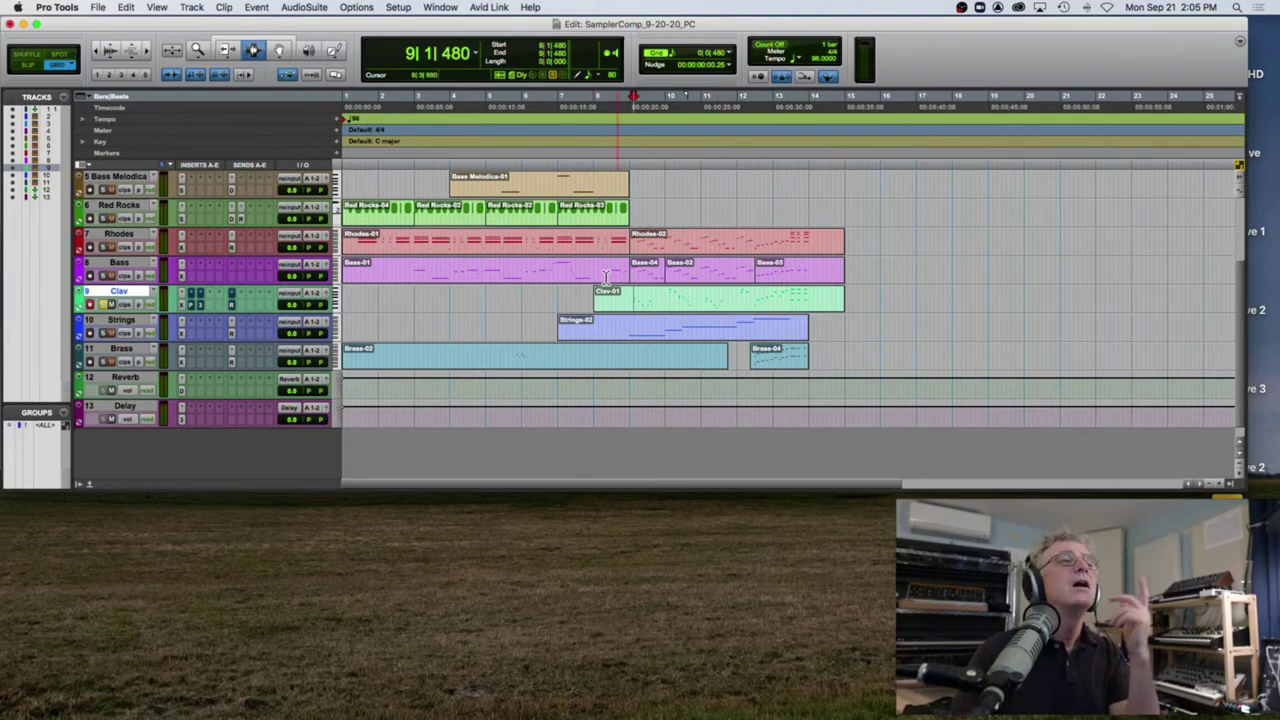
Step: Open the MIDI editor pane, view the Rhodes part as notation, return to piano-roll view, and close the pane
{"action": "left_click", "coordinate": [86, 485]}
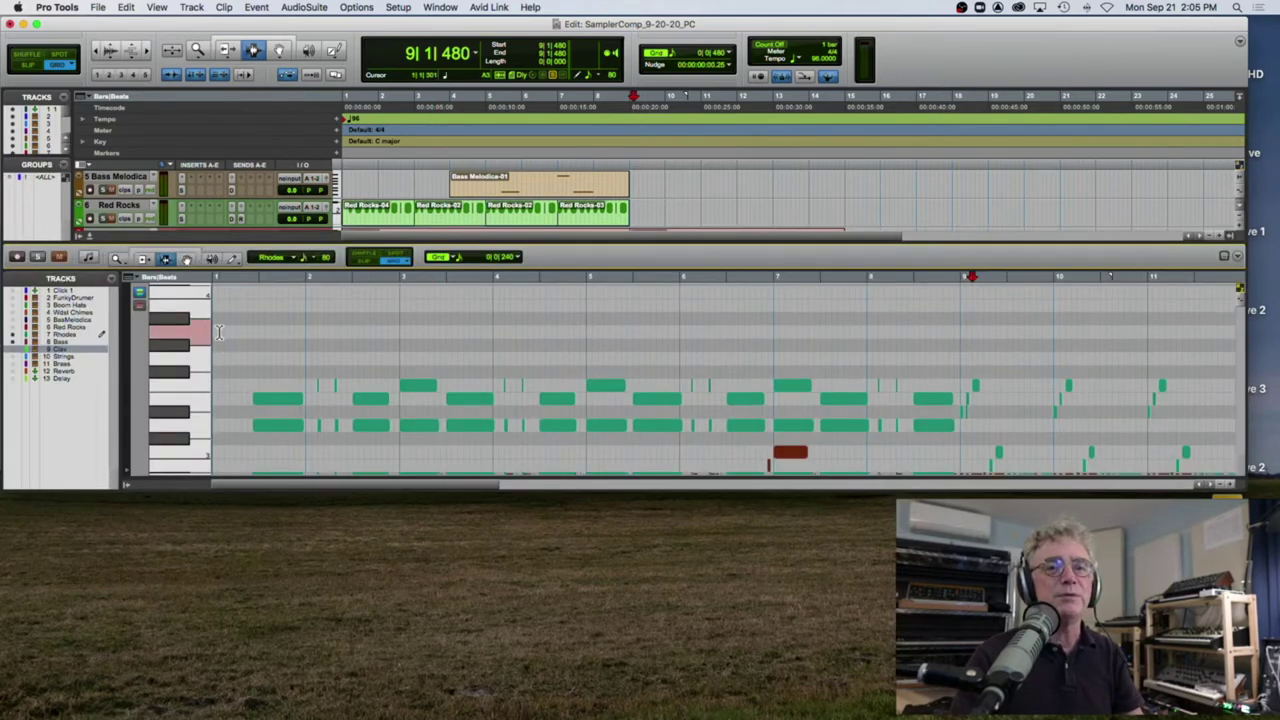
{"action": "left_click", "coordinate": [87, 258]}
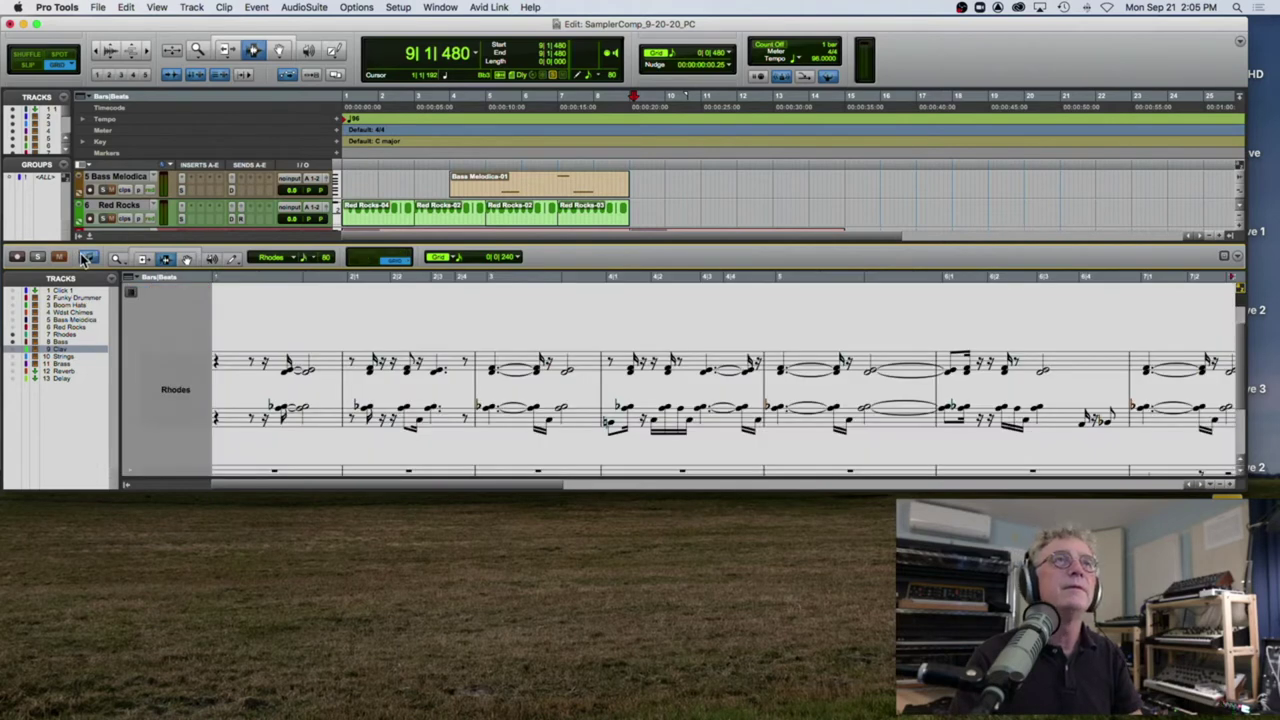
{"action": "left_click", "coordinate": [87, 258]}
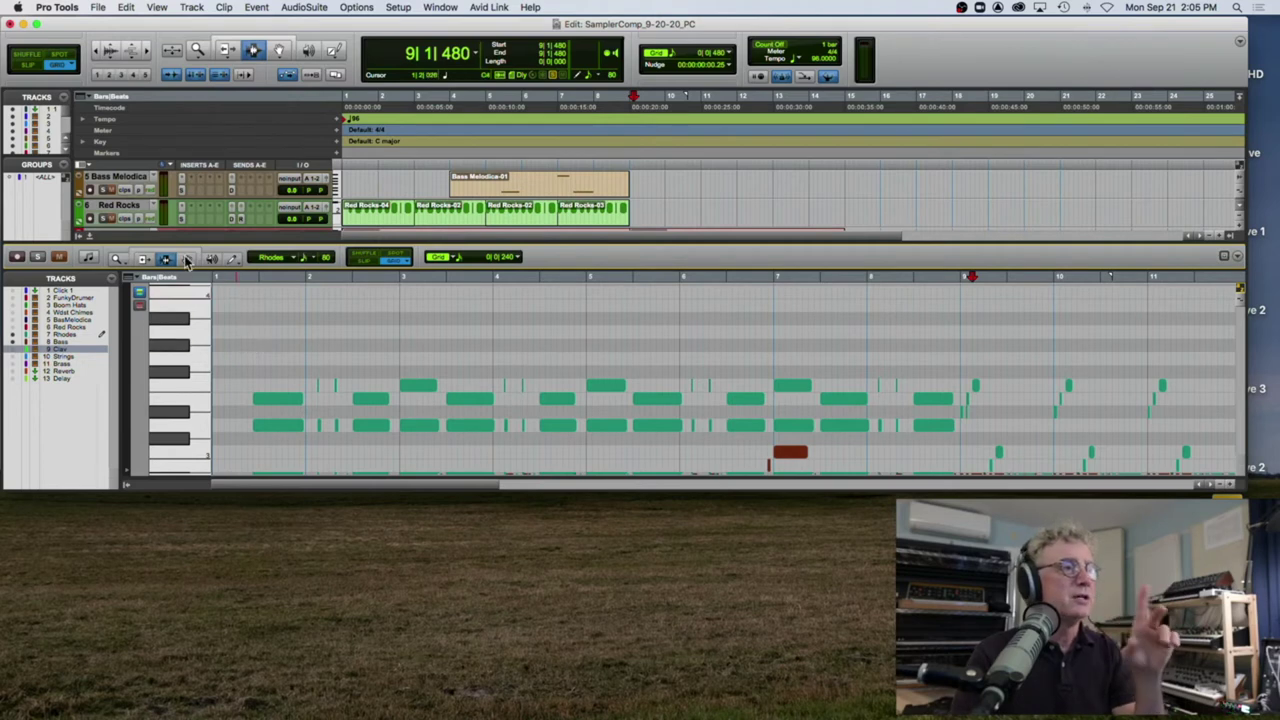
{"action": "left_click", "coordinate": [88, 243]}
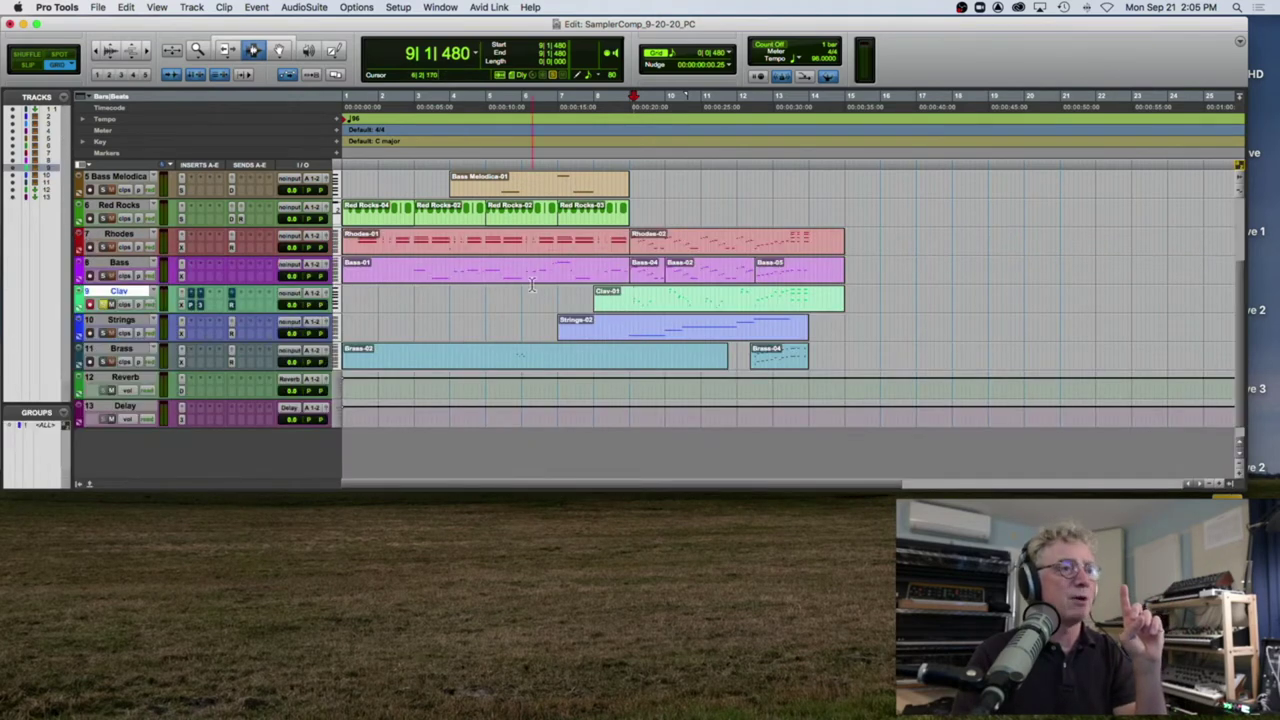
Step: Play the Clav from 9|1|480 while viewing the Clavinet patch in its Xpand!2 instrument, and close the instrument window
{"action": "key", "text": "space"}
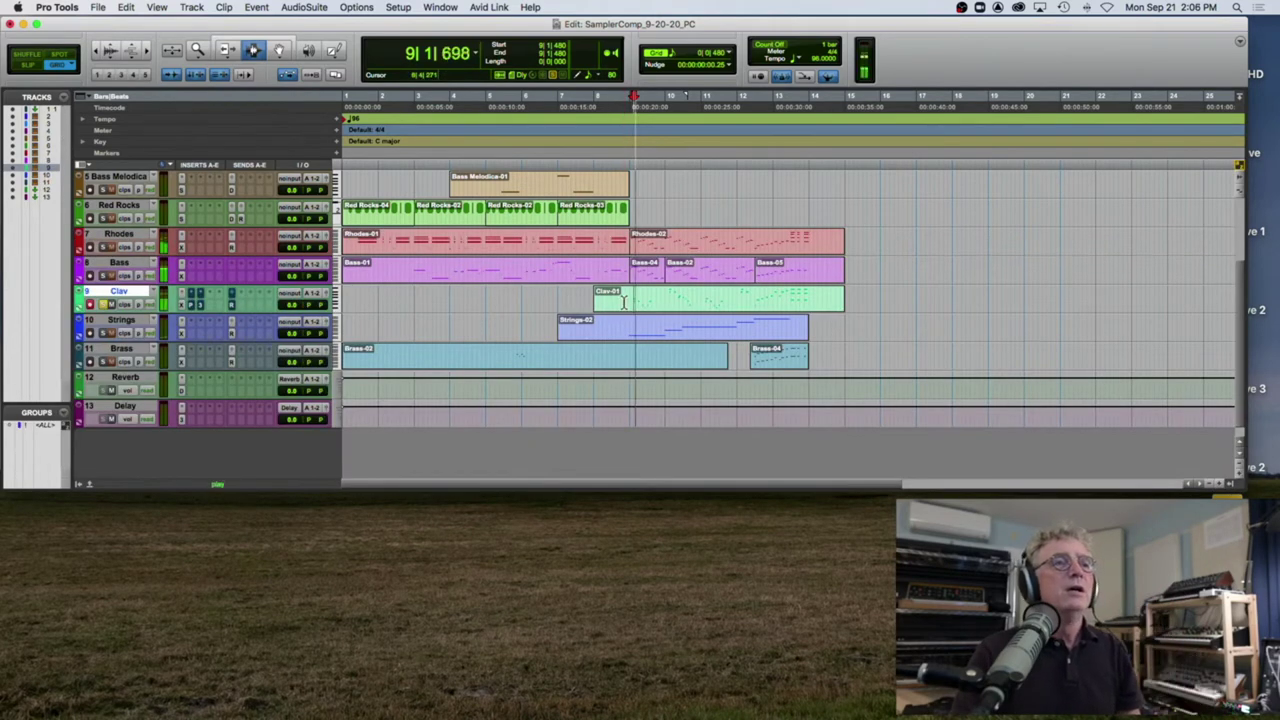
{"action": "left_click", "coordinate": [184, 304]}
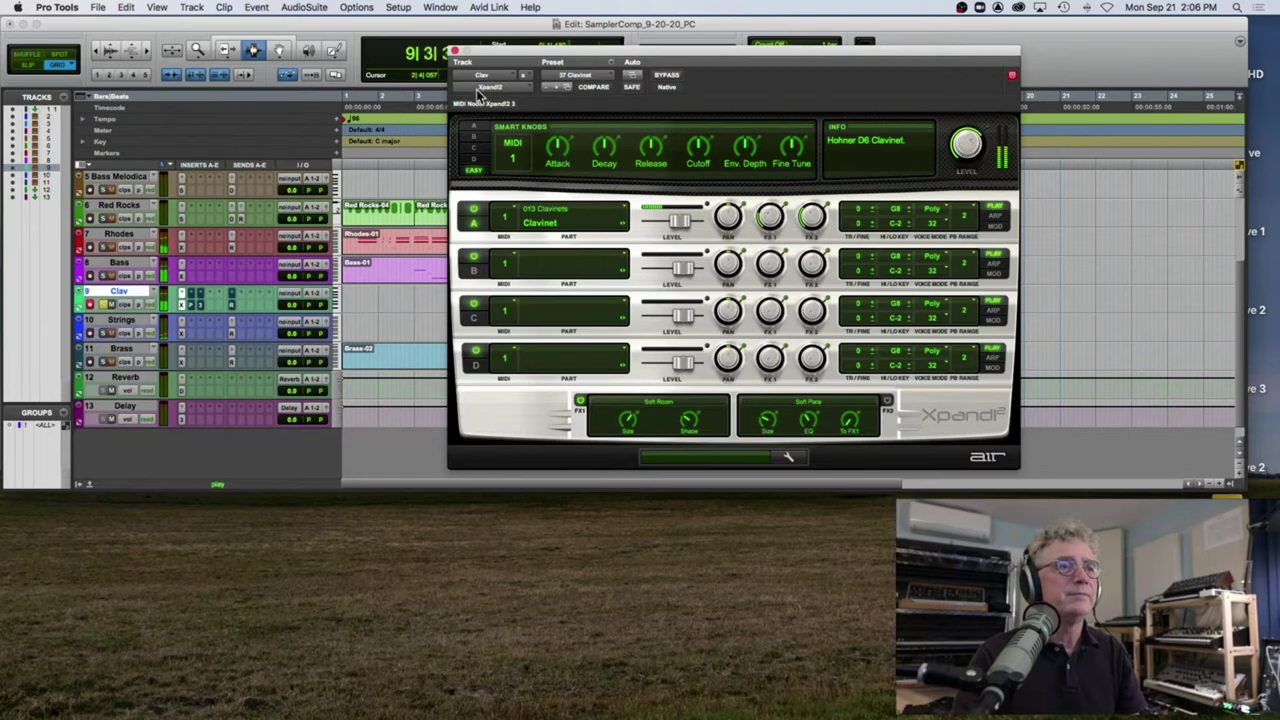
{"action": "left_click", "coordinate": [455, 52]}
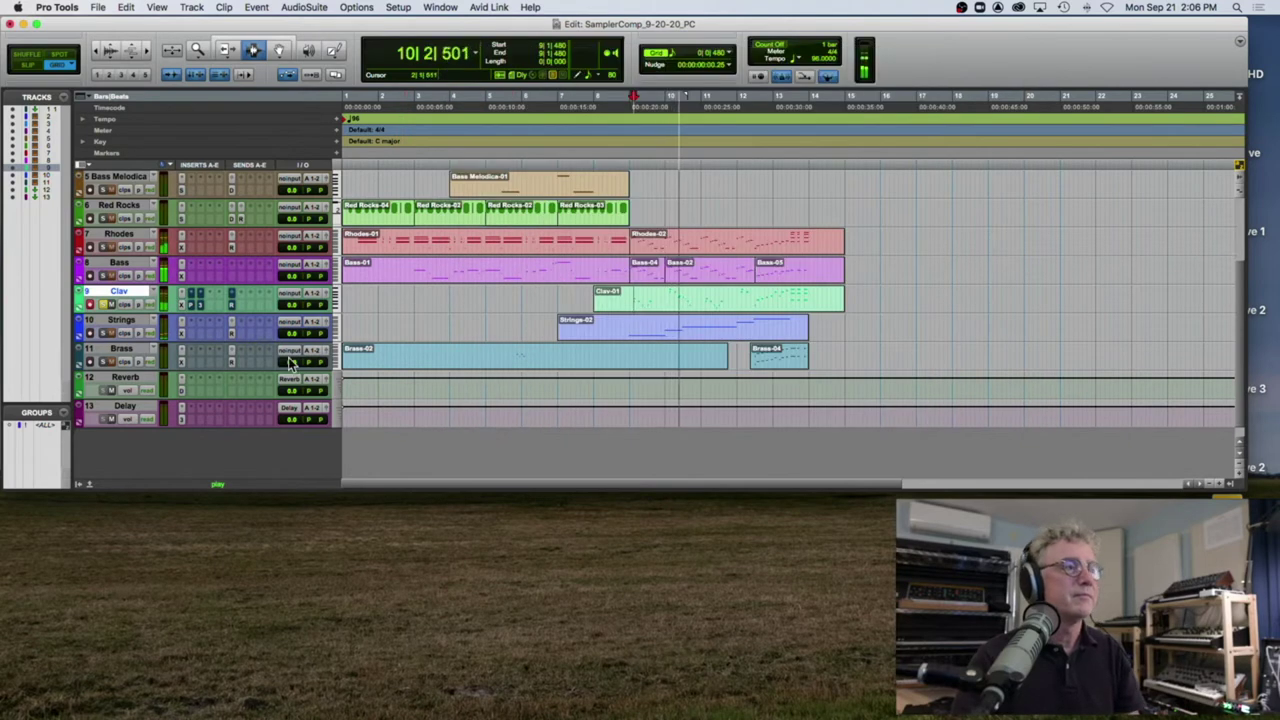
{"action": "key", "text": "space"}
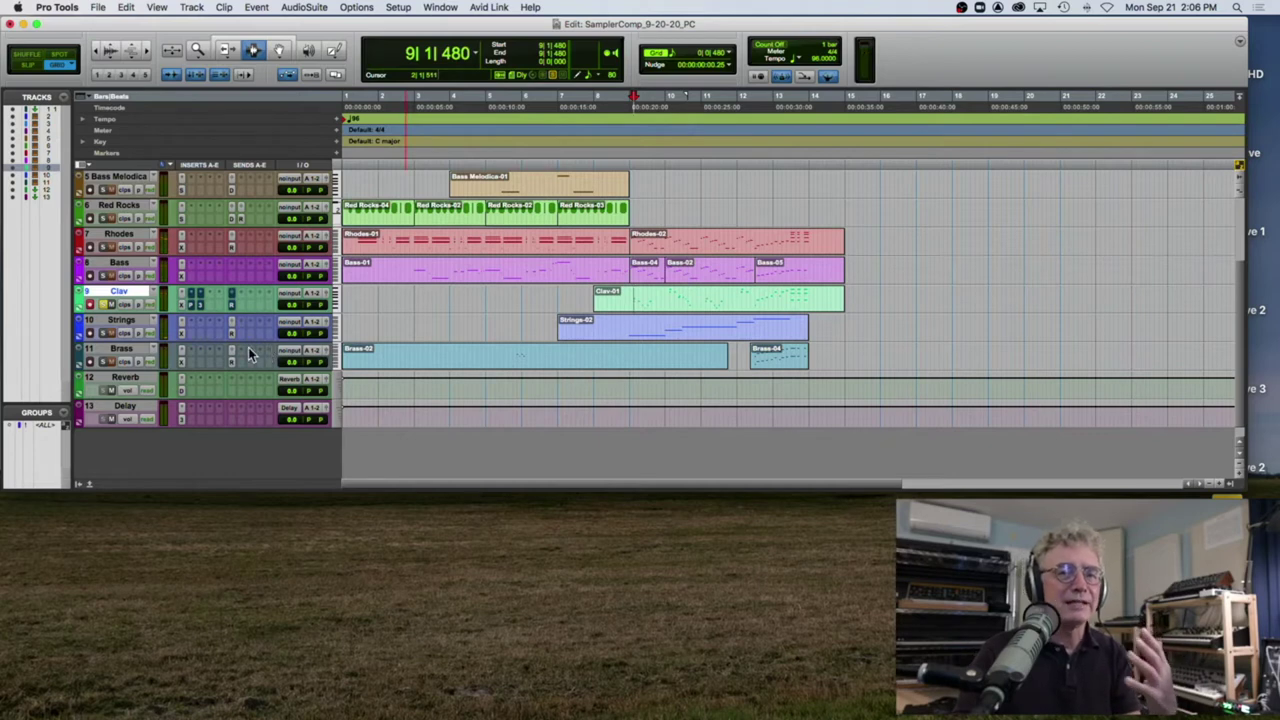
Step: Take the Clav track's SansAmp PSA-1 out of bypass and play from 9|1|480 with the effect active
{"action": "left_click", "coordinate": [190, 304]}
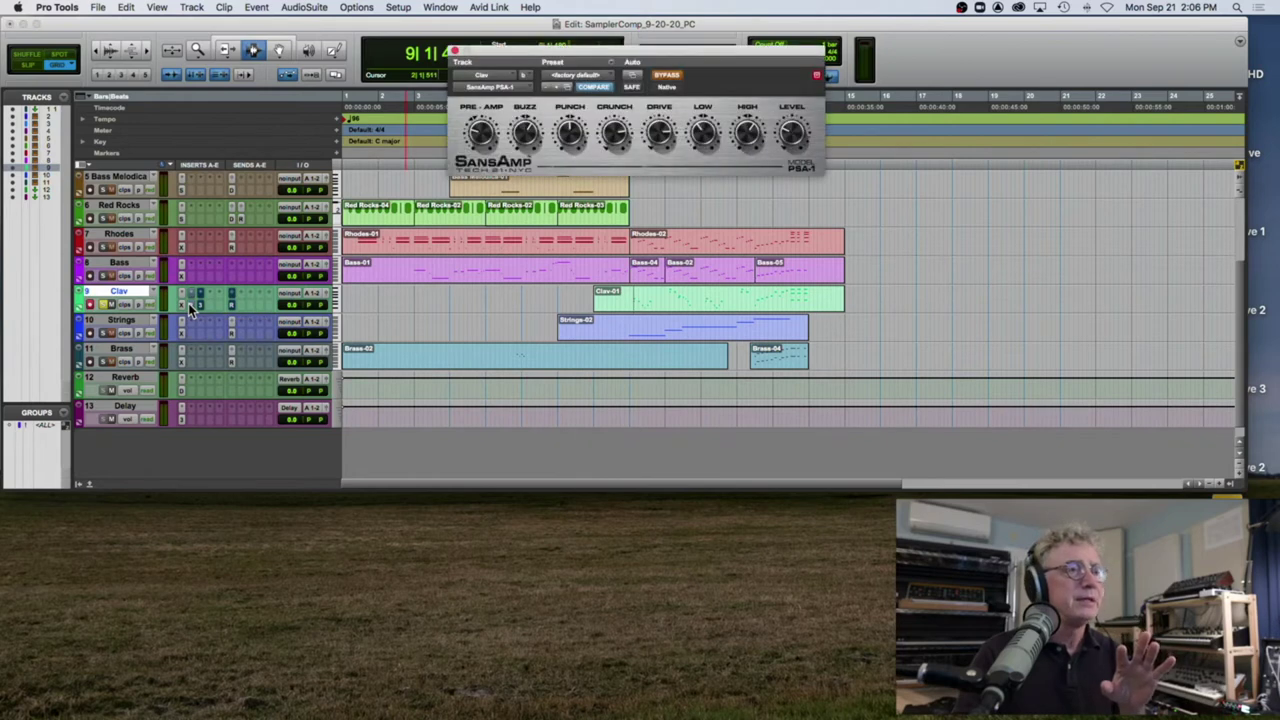
{"action": "left_click", "coordinate": [672, 80]}
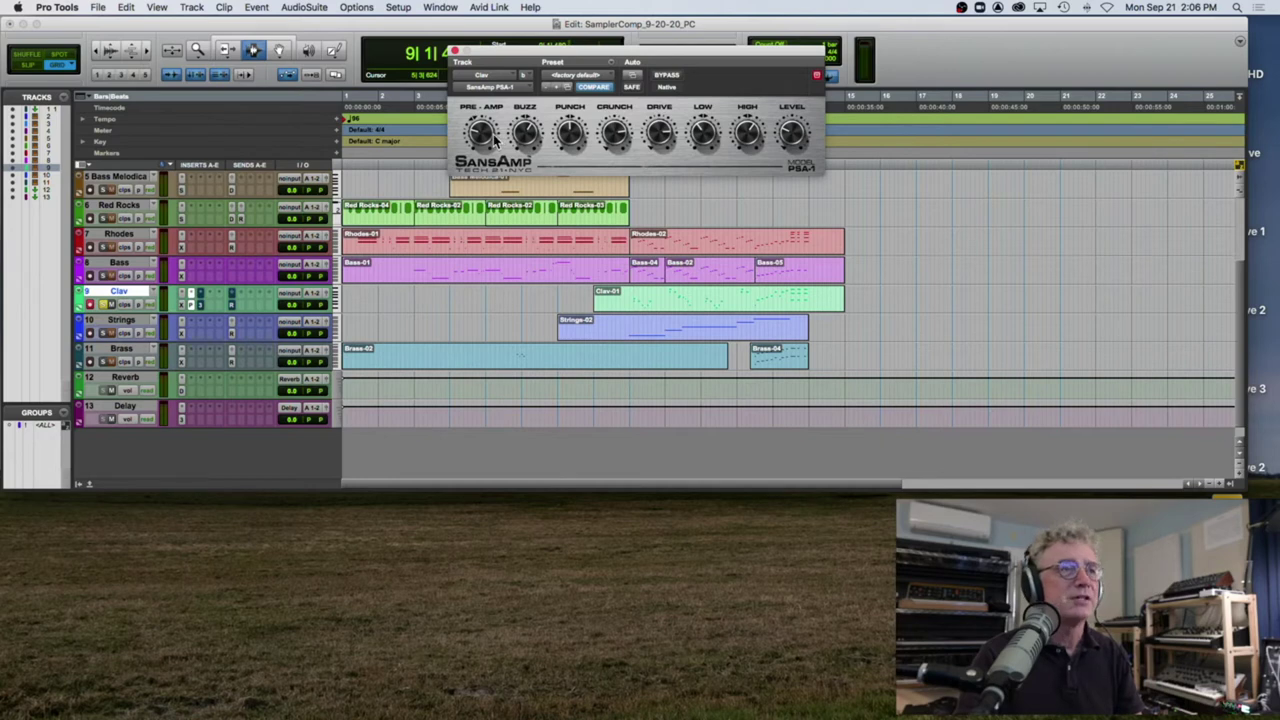
{"action": "key", "text": "space"}
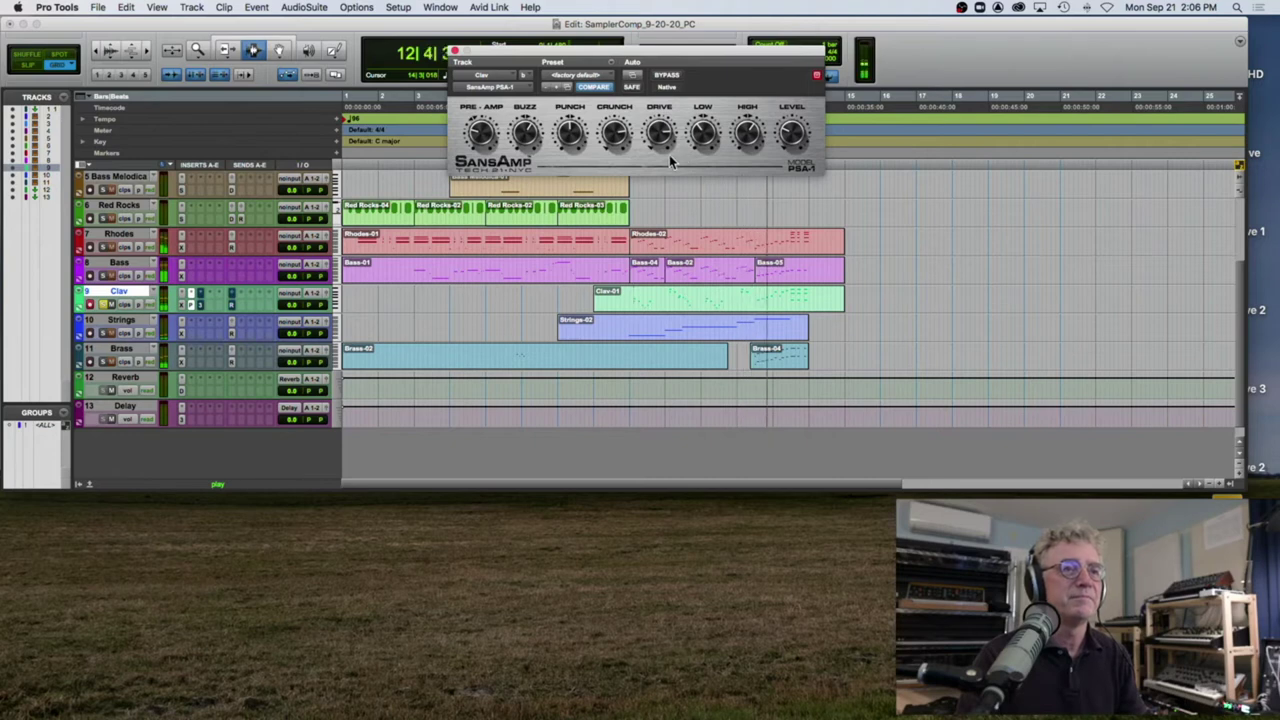
{"action": "key", "text": "space"}
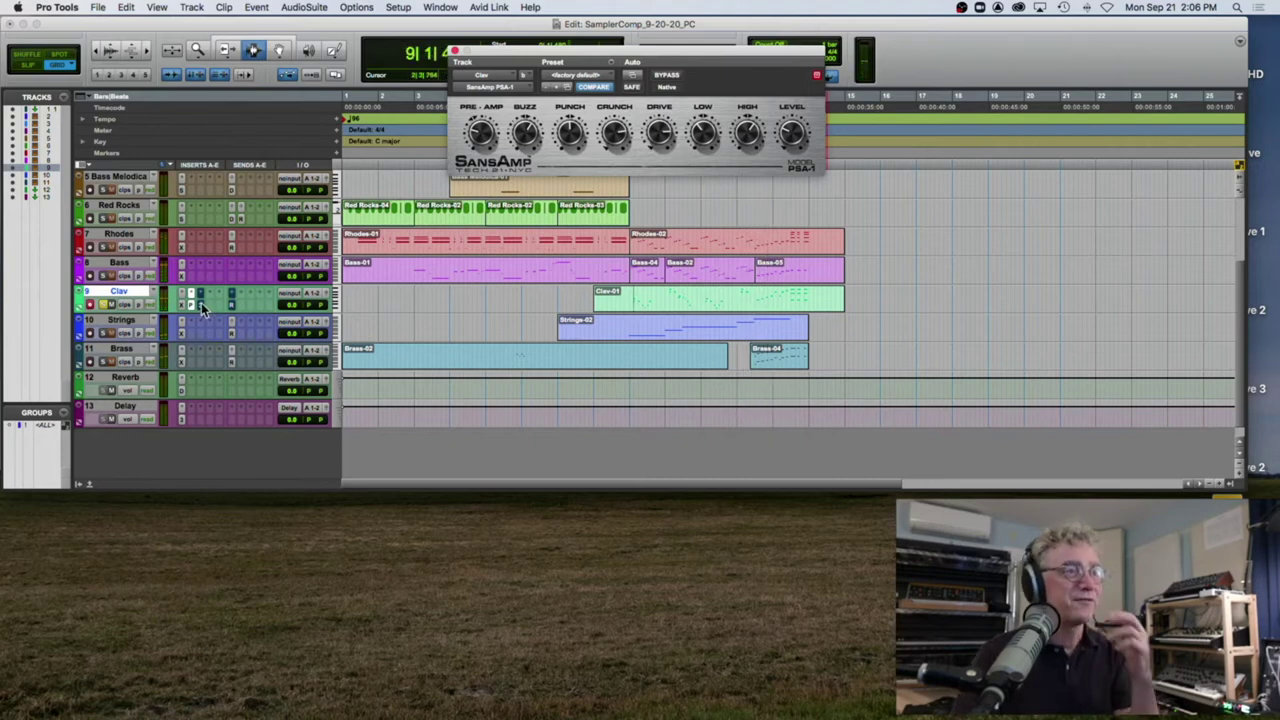
Step: Open the Clav track's Mod Delay III, take it out of bypass, and set the right delay's mix to 0%
{"action": "left_click", "coordinate": [200, 305]}
{"action": "left_click", "coordinate": [200, 305]}
{"action": "left_click", "coordinate": [200, 305]}
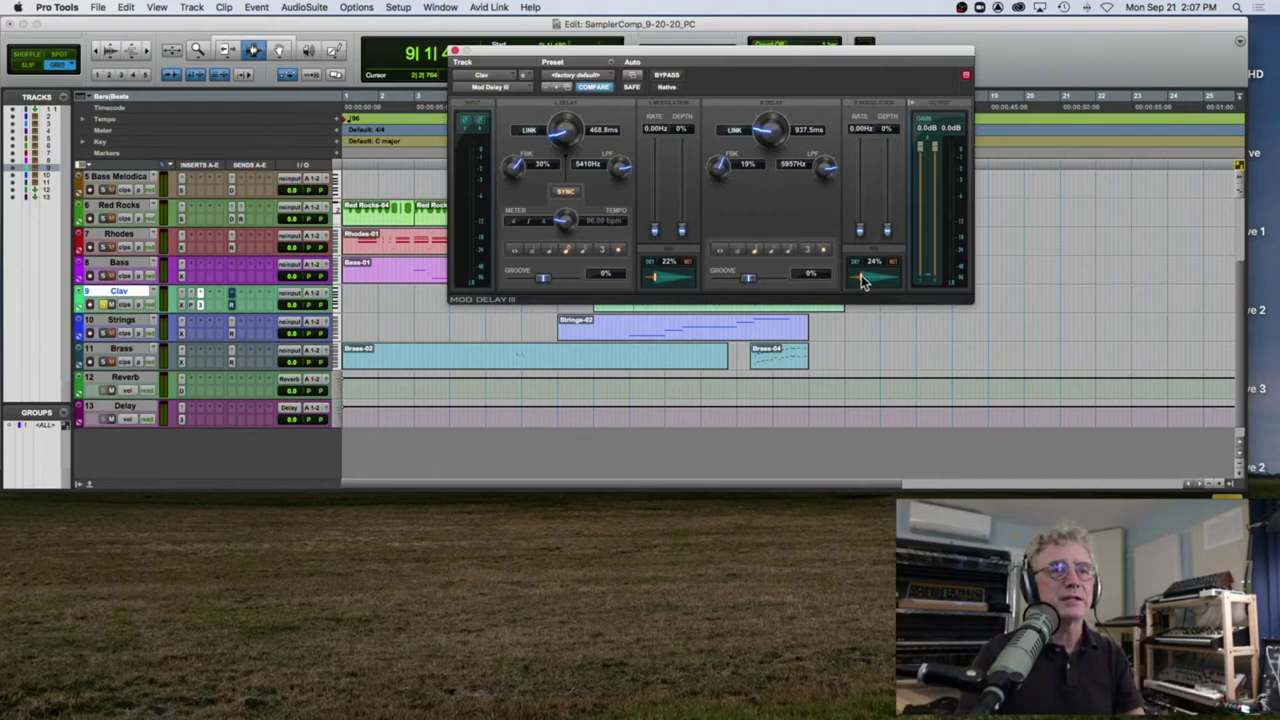
{"action": "left_click_drag", "start_coordinate": [855, 268], "coordinate": [850, 280]}
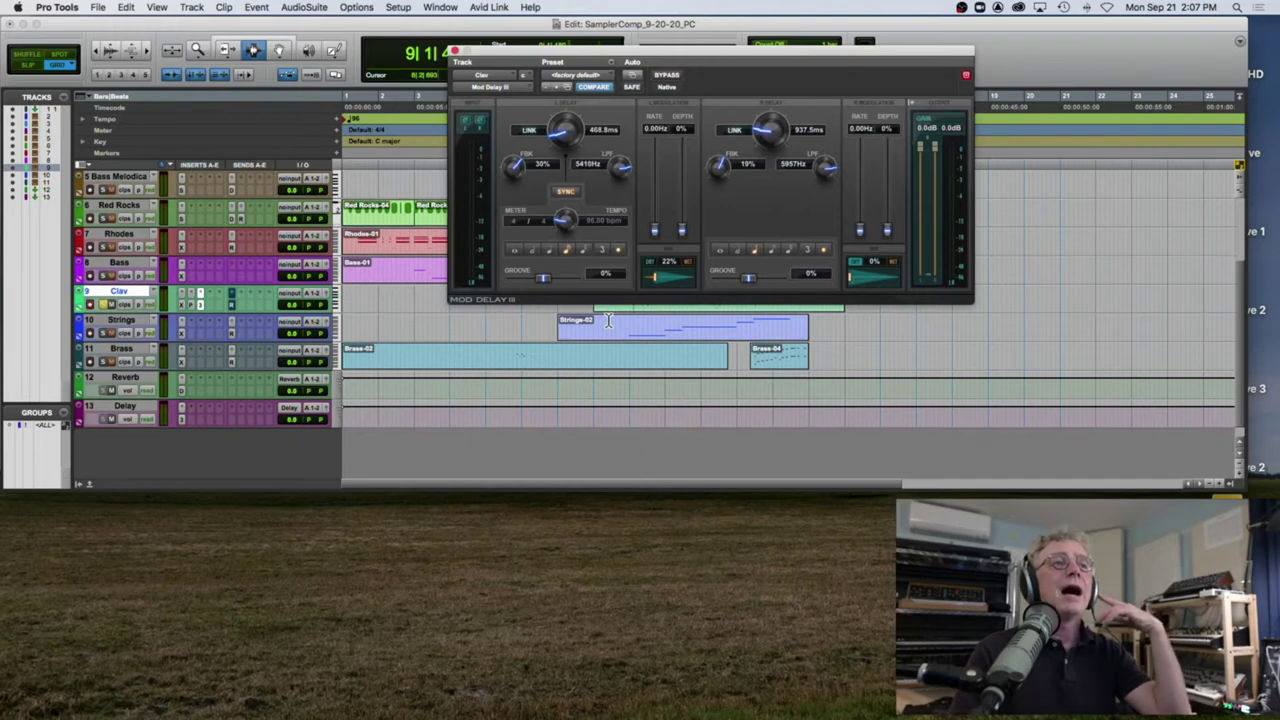
Step: Play the Clav with the left delay alone, set its mix to 0%, and audition the right delay at 13% mix
{"action": "key", "text": "space"}
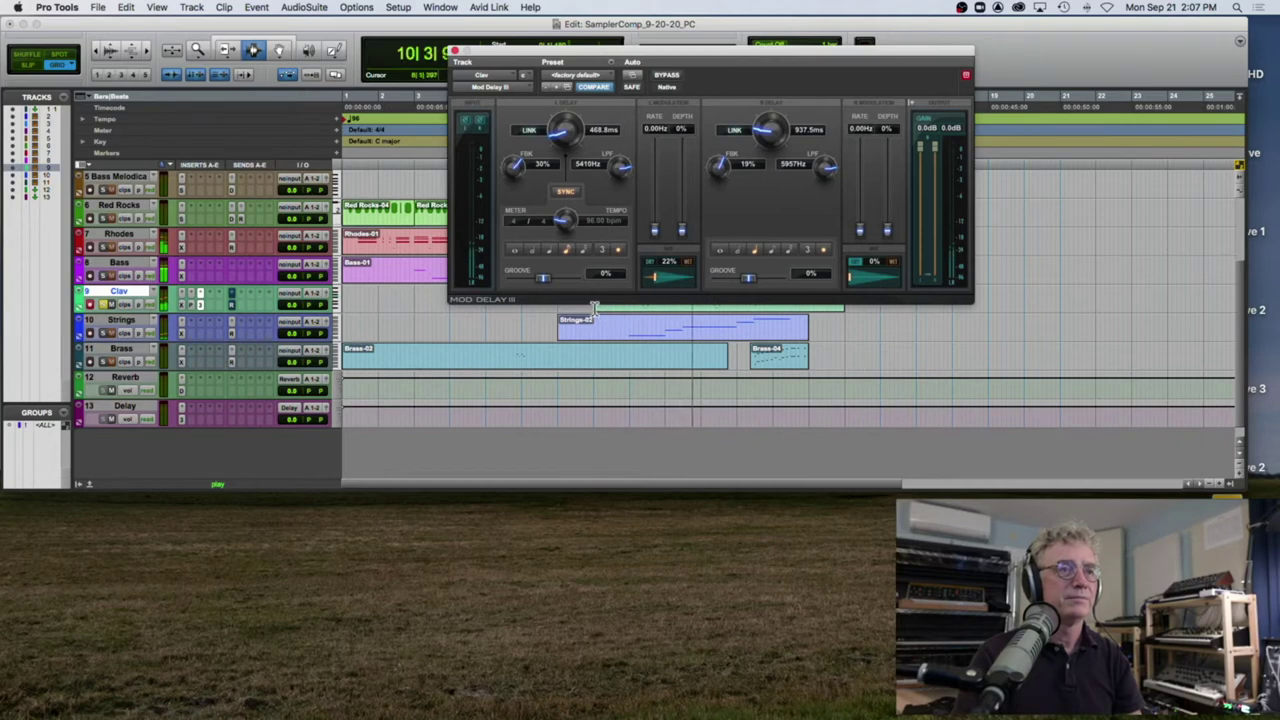
{"action": "key", "text": "space"}
{"action": "left_click", "coordinate": [660, 272], "text": "alt"}
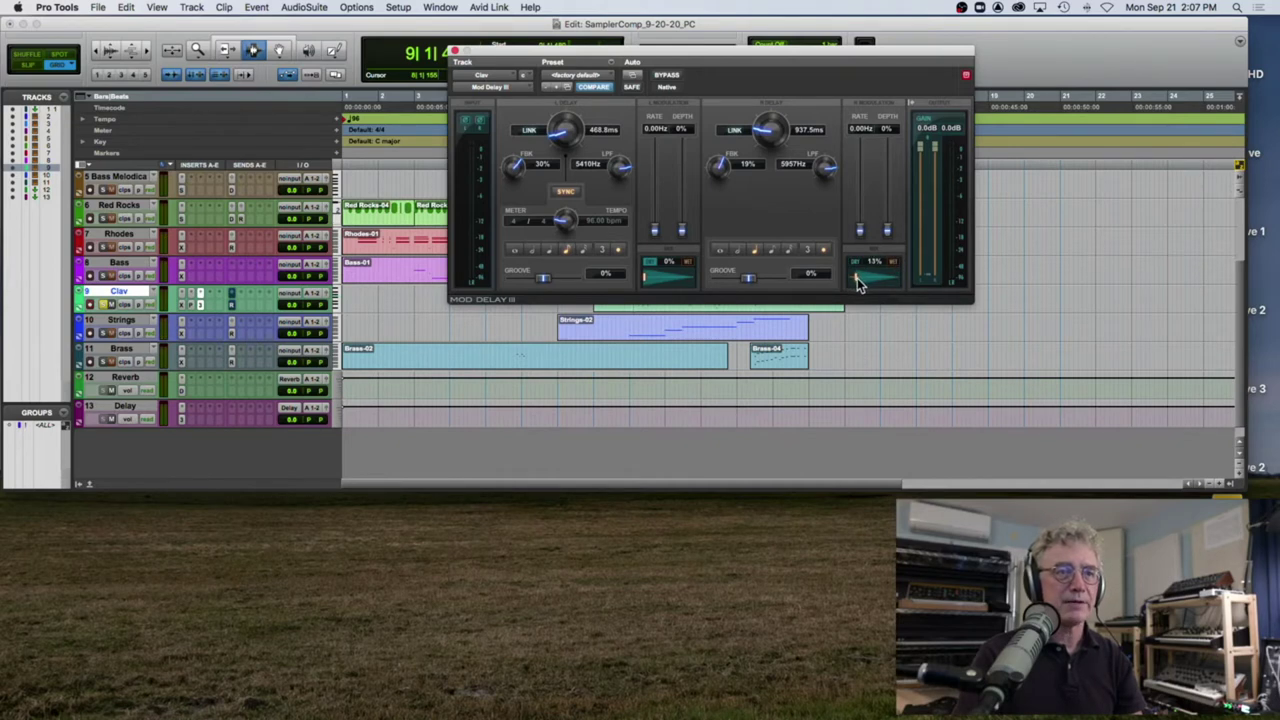
{"action": "key", "text": "space"}
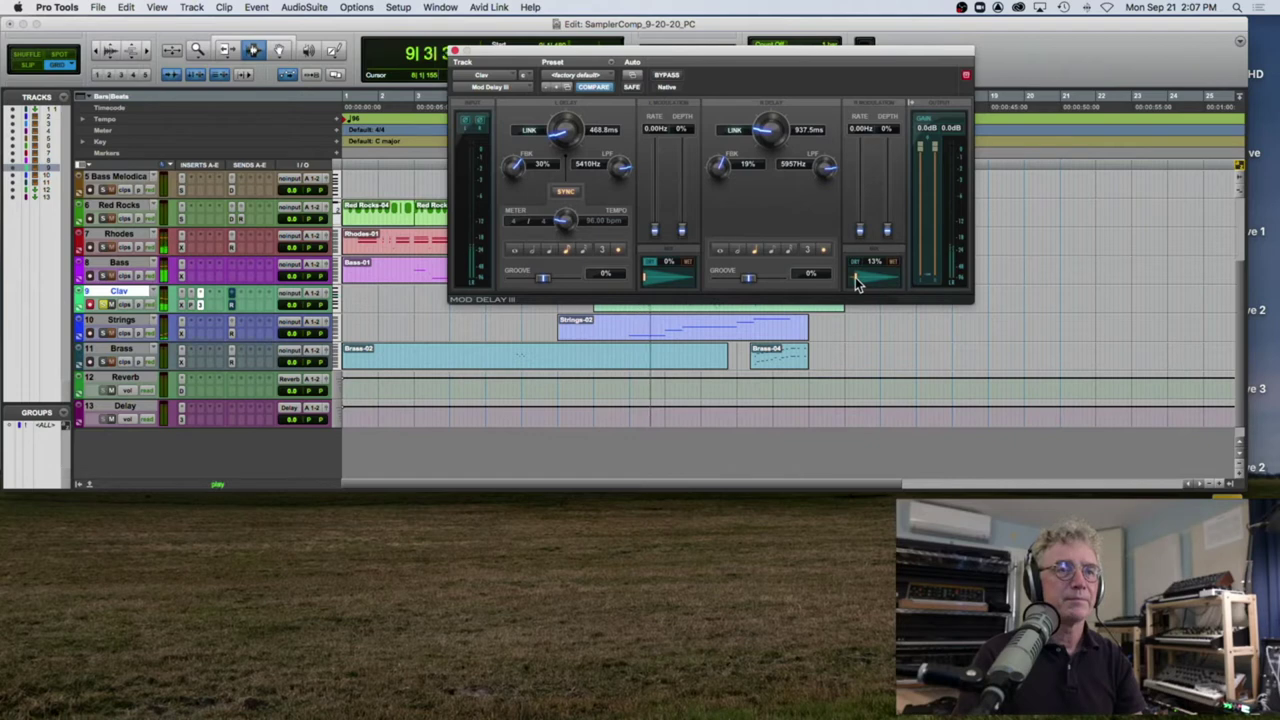
Step: Rebalance the Clav's Mod Delay III by ear, setting the right delay's mix to 22% and the left delay's mix to 19%
{"action": "left_click_drag", "start_coordinate": [856, 277], "coordinate": [850, 283]}
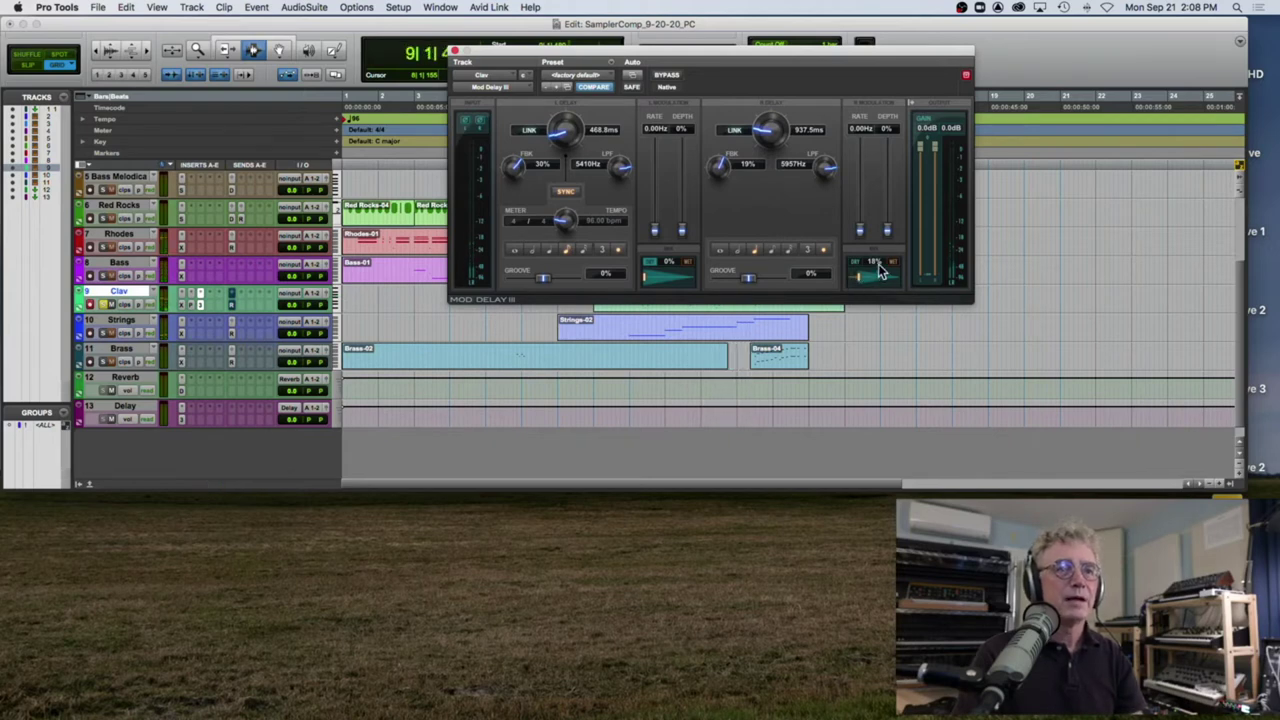
{"action": "left_click_drag", "start_coordinate": [645, 281], "coordinate": [645, 279]}
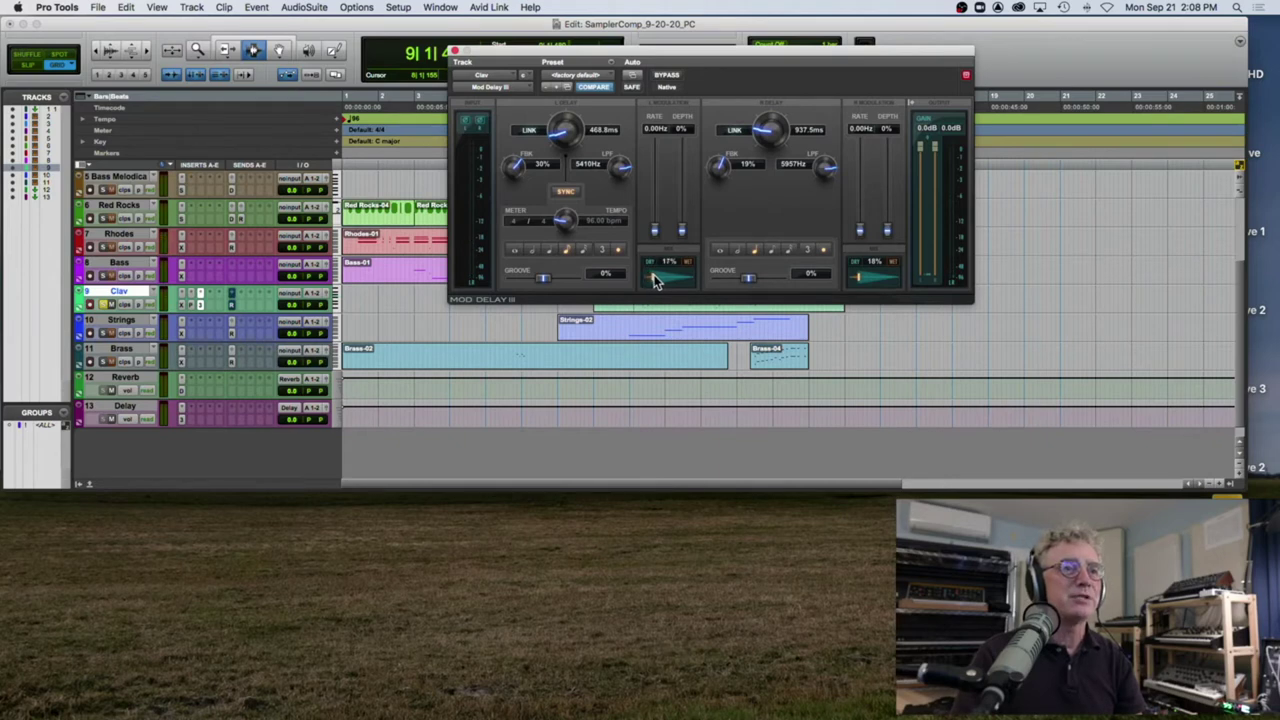
{"action": "left_click_drag", "start_coordinate": [655, 276], "coordinate": [653, 276]}
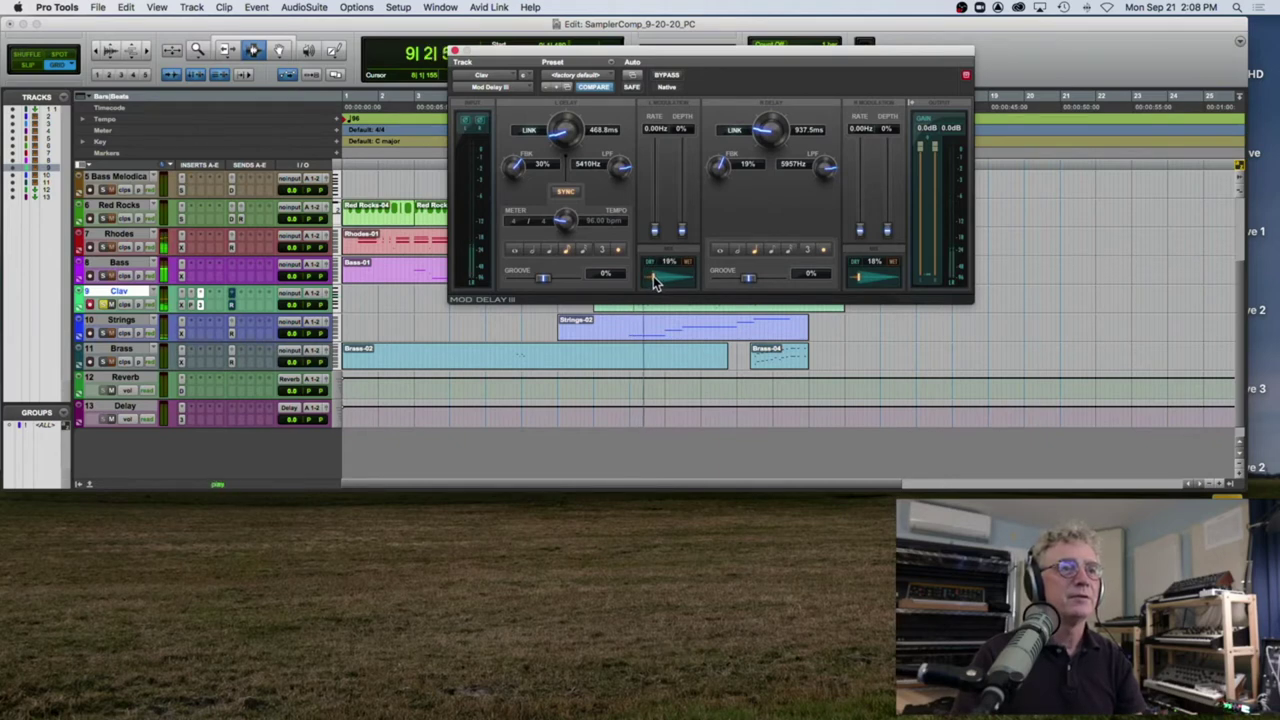
{"action": "left_click_drag", "start_coordinate": [653, 276], "coordinate": [656, 276]}
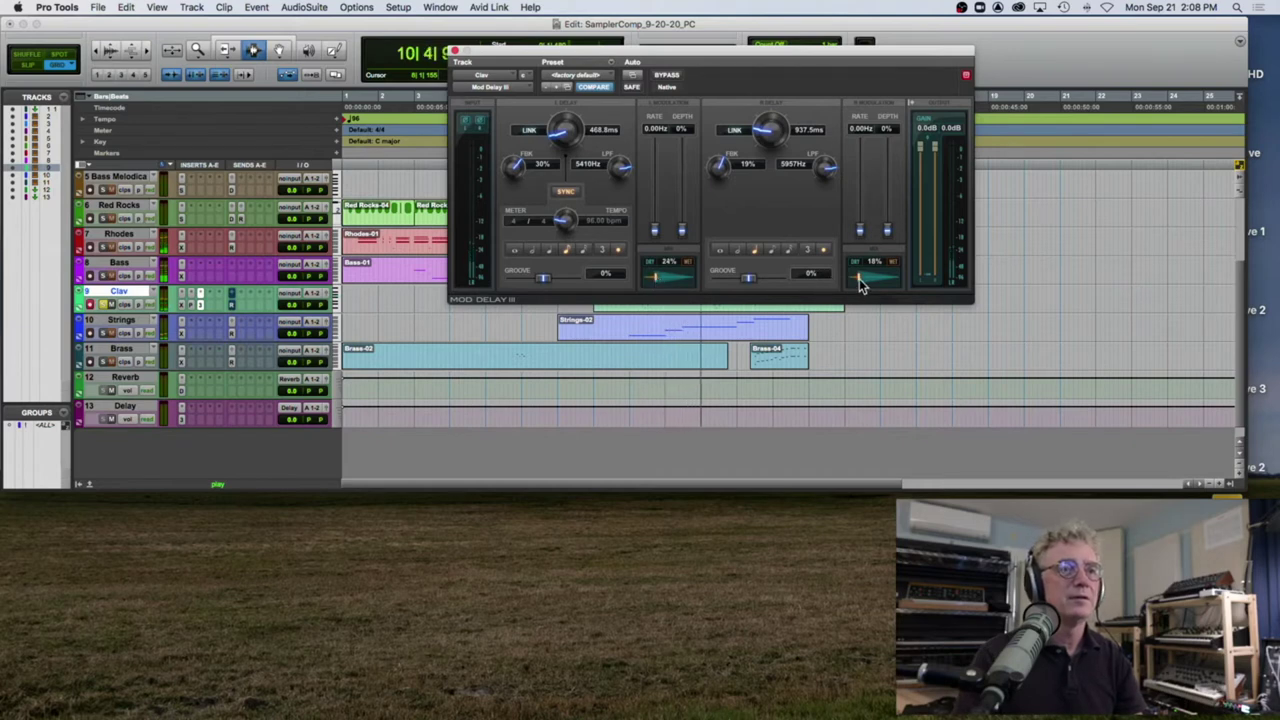
{"action": "left_click_drag", "start_coordinate": [861, 278], "coordinate": [861, 278]}
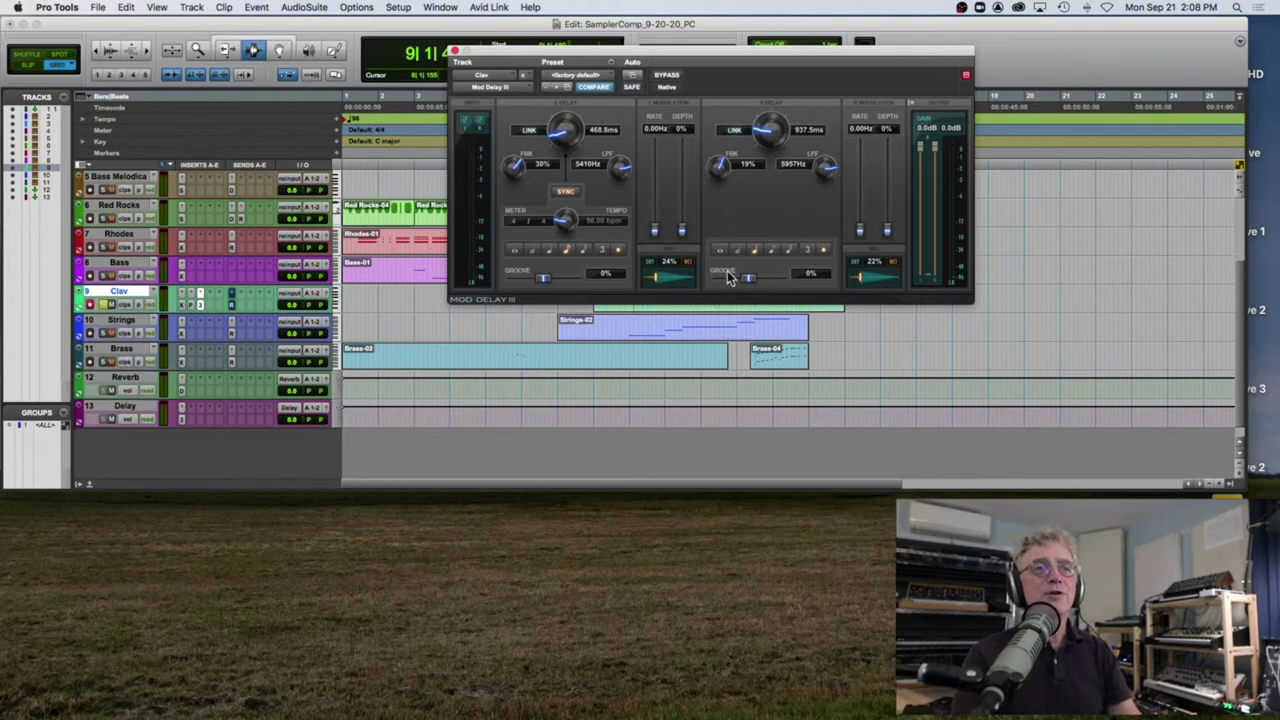
{"action": "left_click_drag", "start_coordinate": [656, 276], "coordinate": [653, 277]}
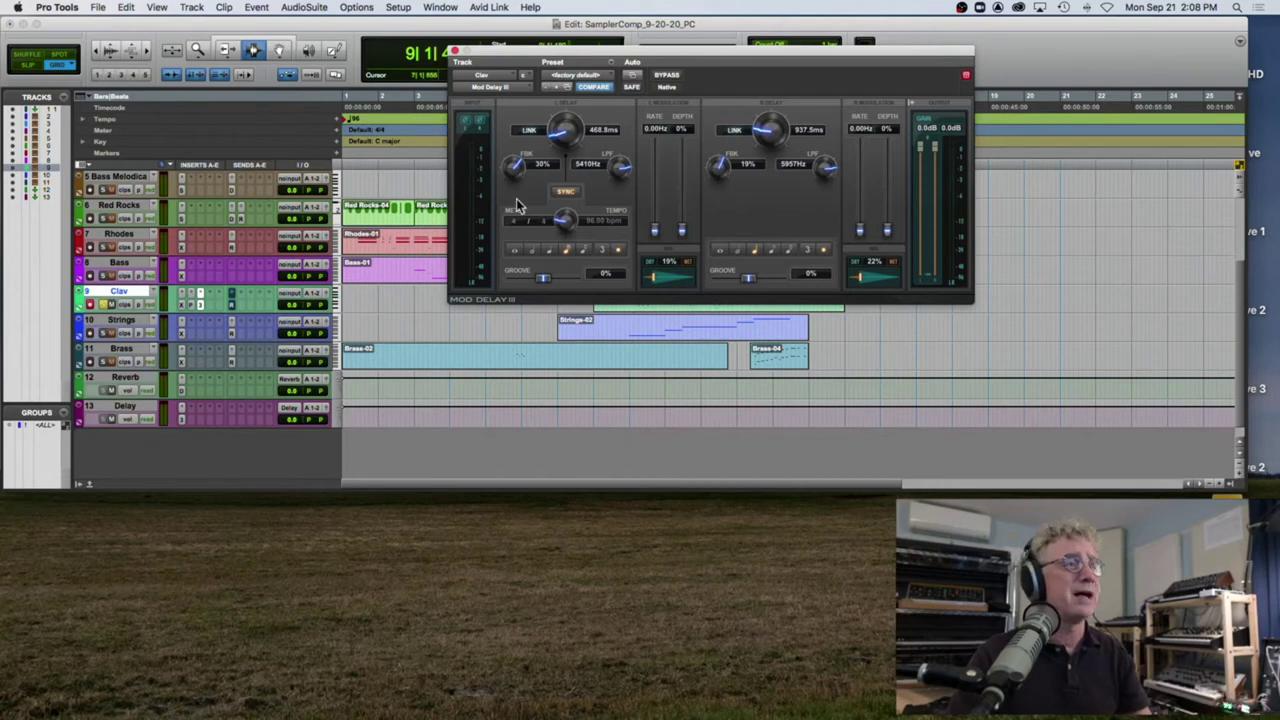
Step: Solo the Strings instead of the Clav, view the Xpand!2 preset categories and Part A knobs, and close the instrument window
{"action": "left_click", "coordinate": [105, 307]}
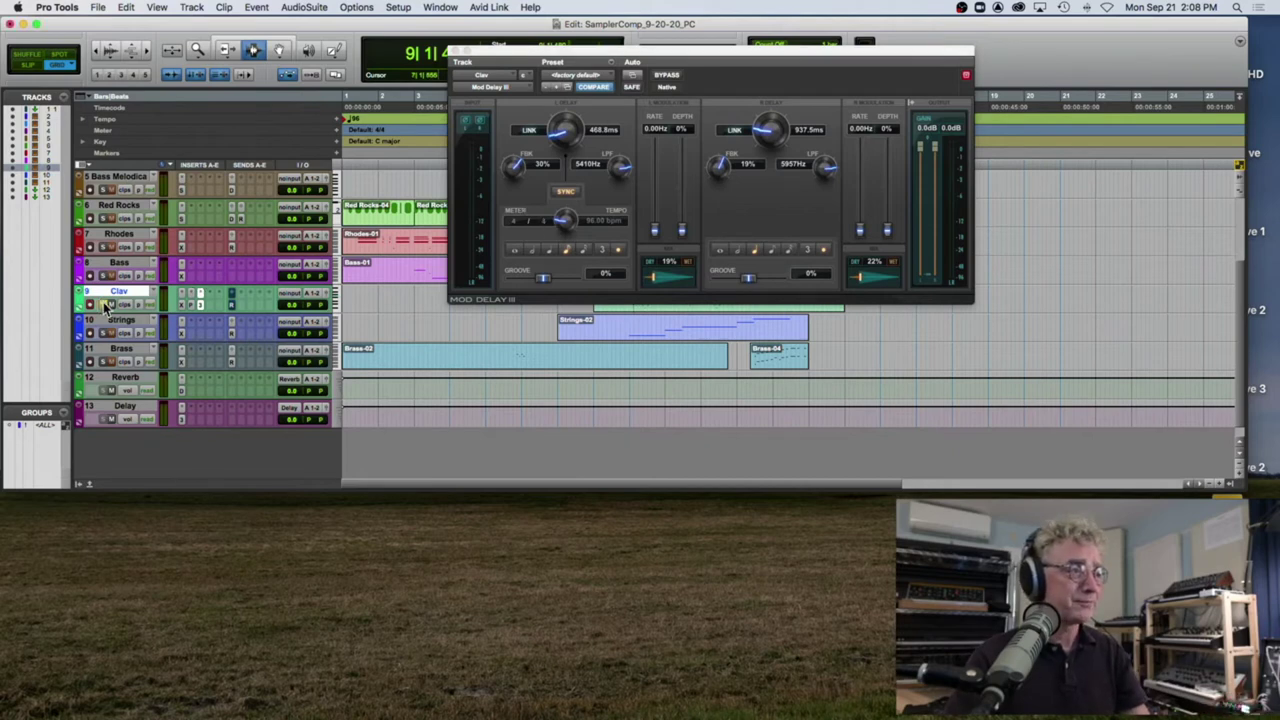
{"action": "left_click", "coordinate": [102, 332]}
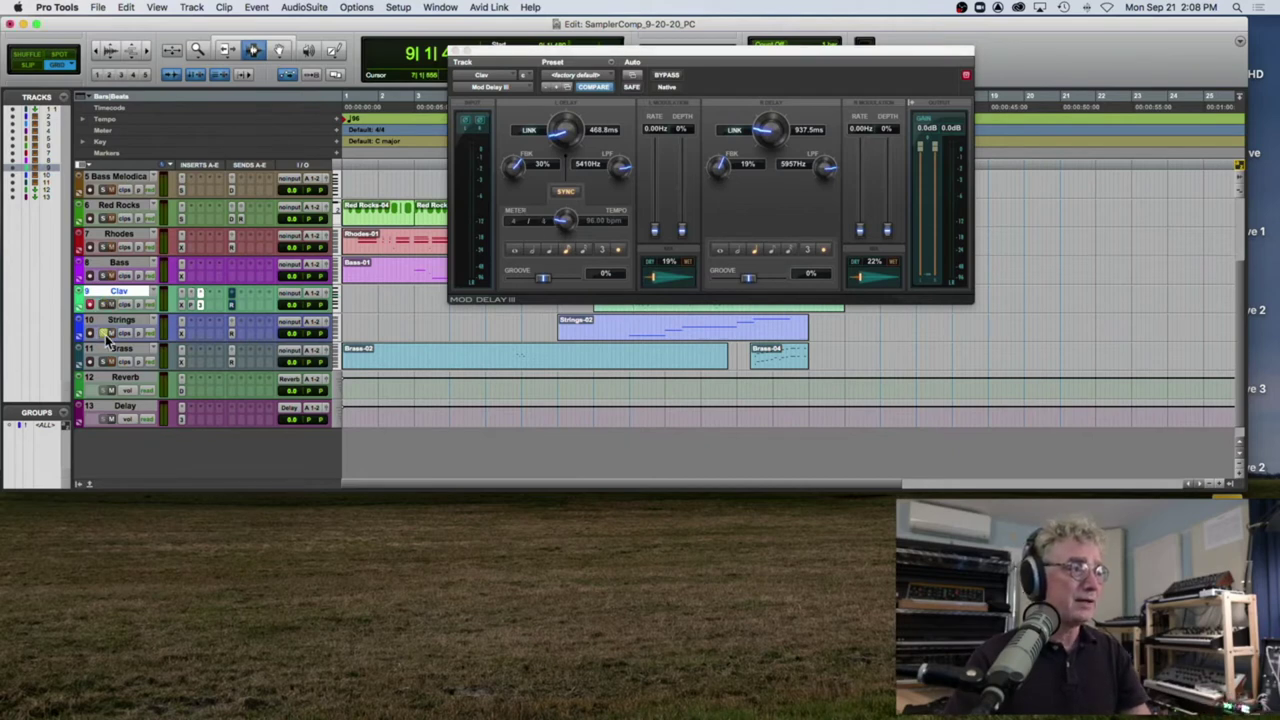
{"action": "left_click", "coordinate": [182, 336]}
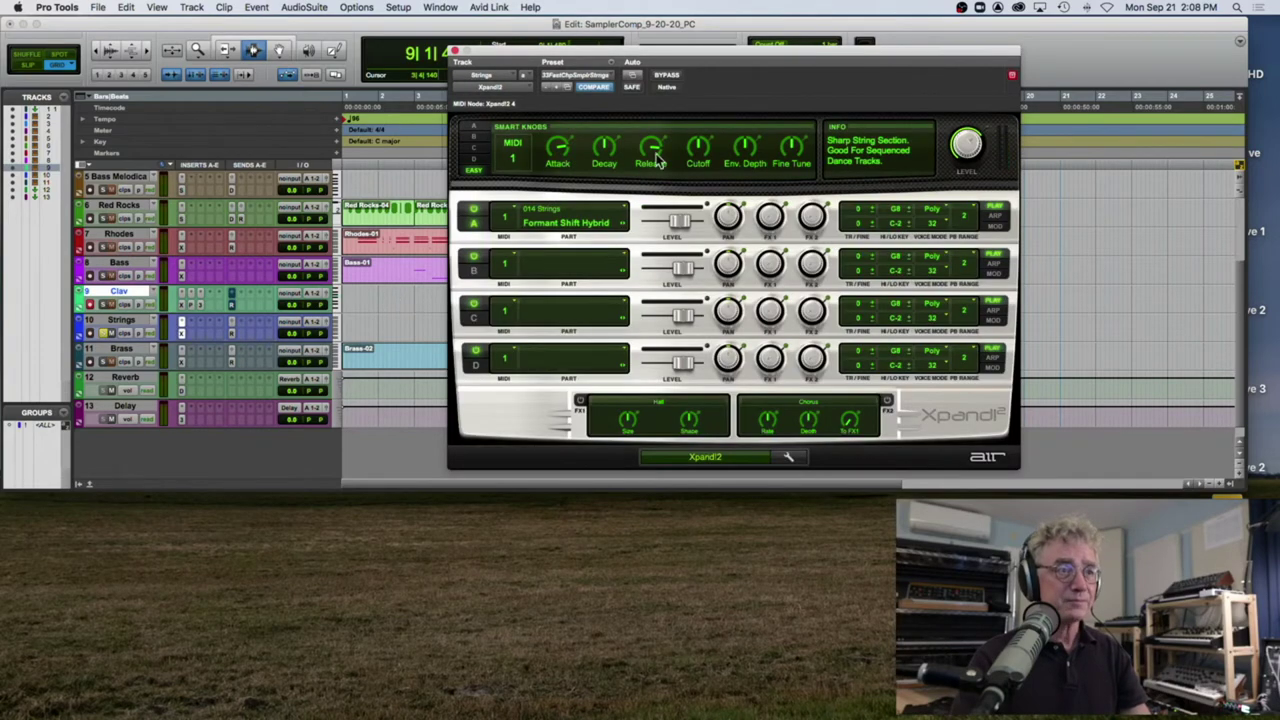
{"action": "left_click", "coordinate": [565, 82]}
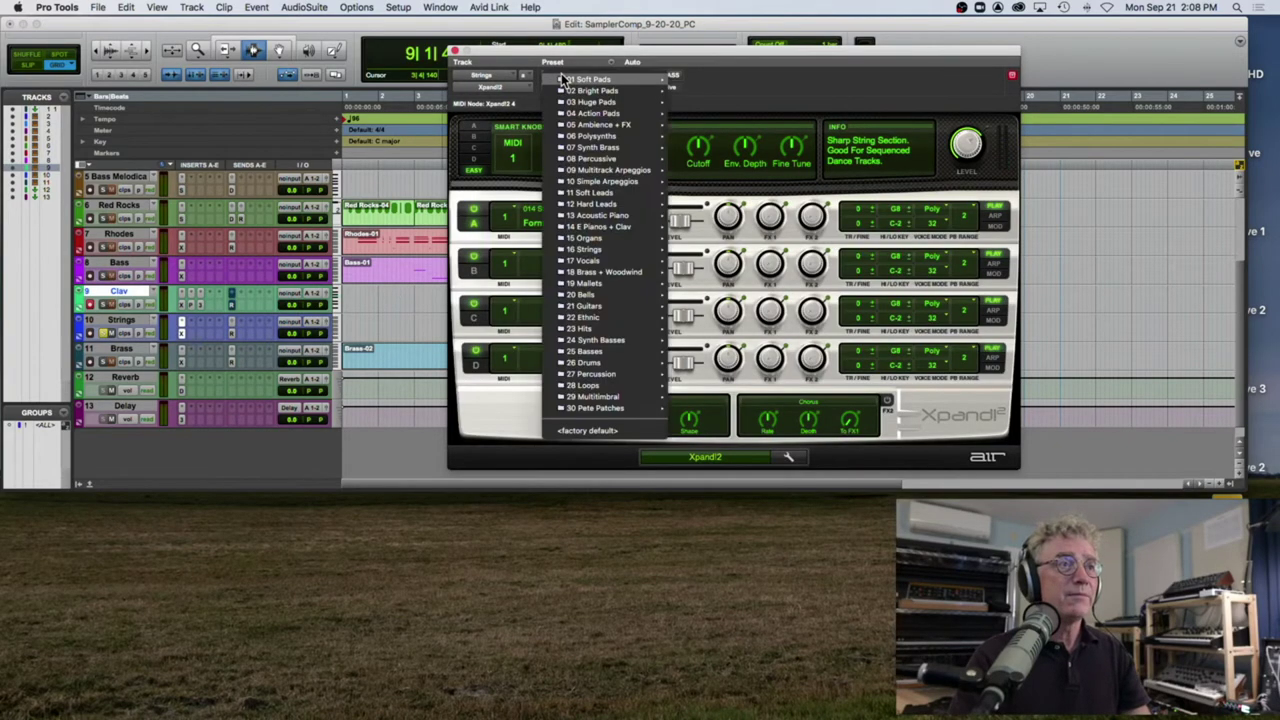
{"action": "left_click", "coordinate": [548, 76]}
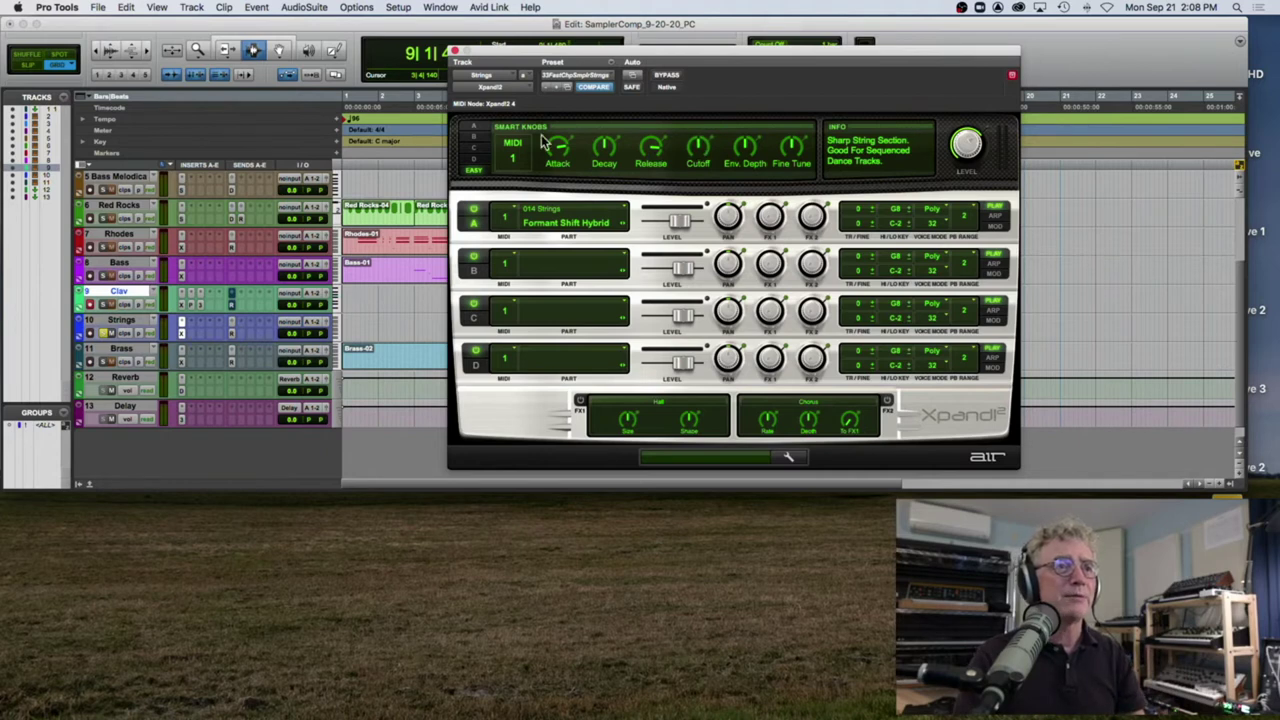
{"action": "left_click", "coordinate": [481, 131]}
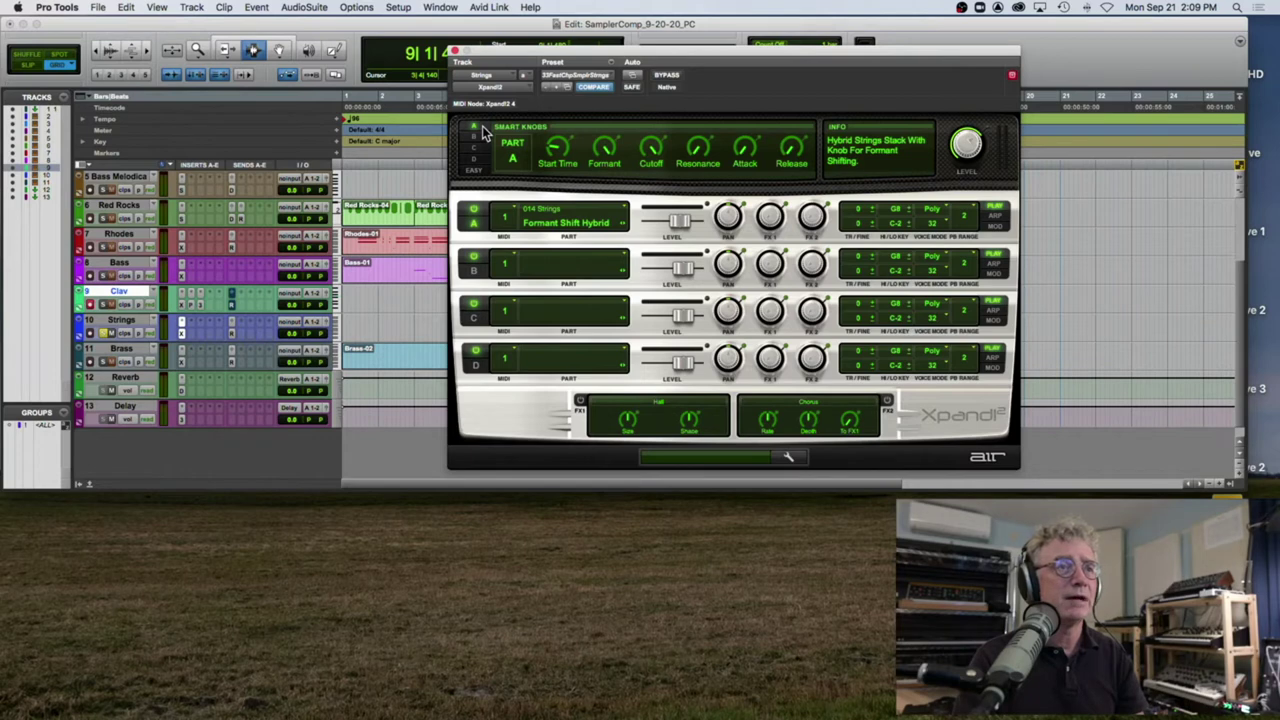
{"action": "left_click", "coordinate": [455, 53]}
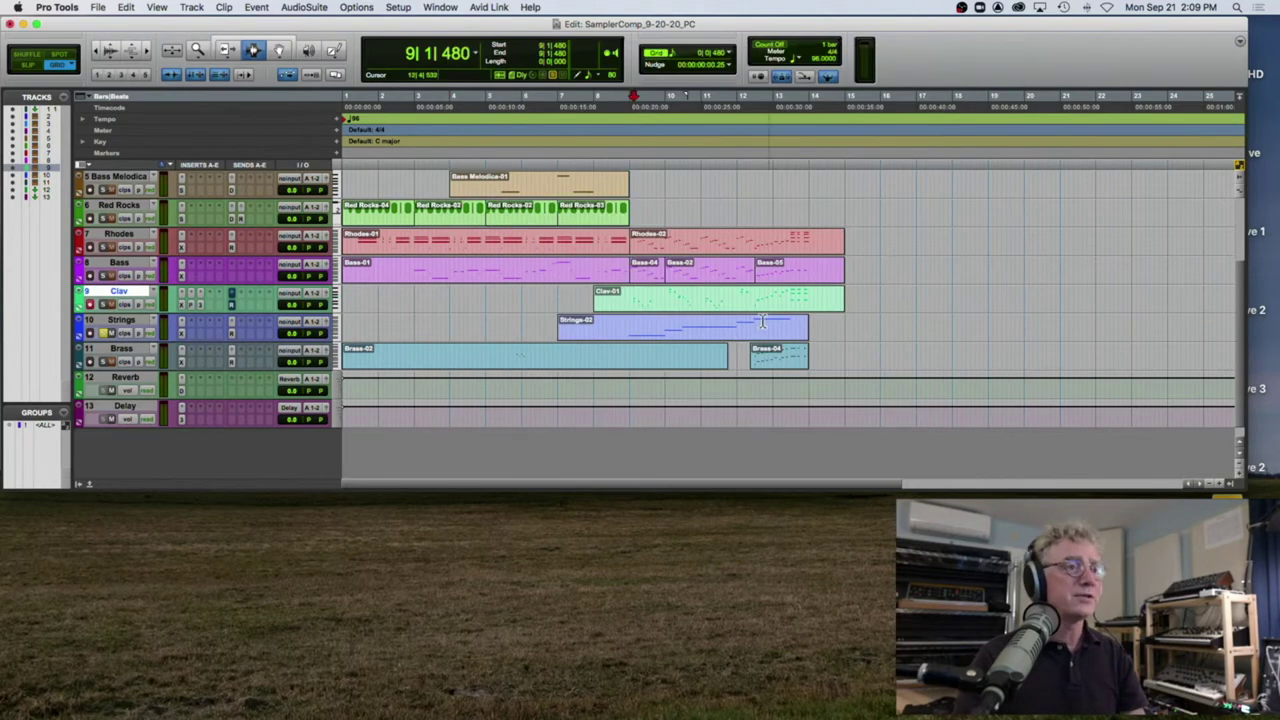
Step: Play the Strings from 8|4|480, and view and close the track's Reverb send
{"action": "left_click", "coordinate": [631, 324]}
{"action": "left_click", "coordinate": [623, 330]}
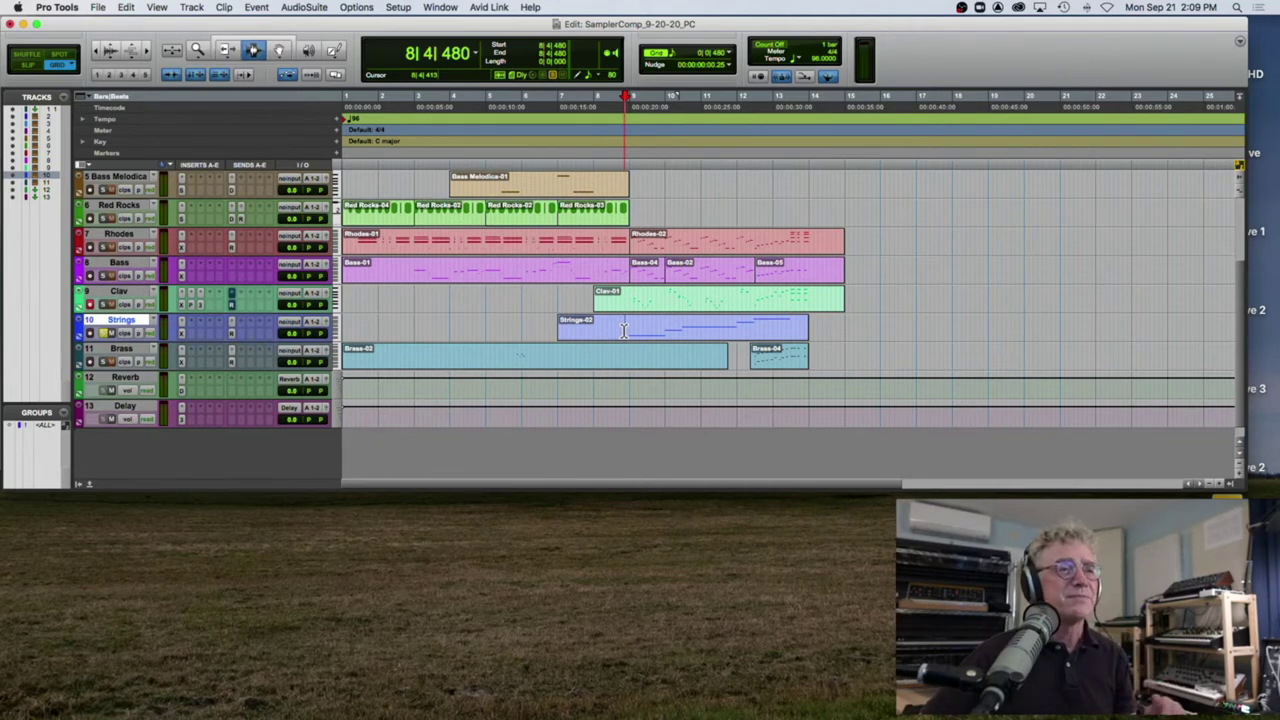
{"action": "key", "text": "space"}
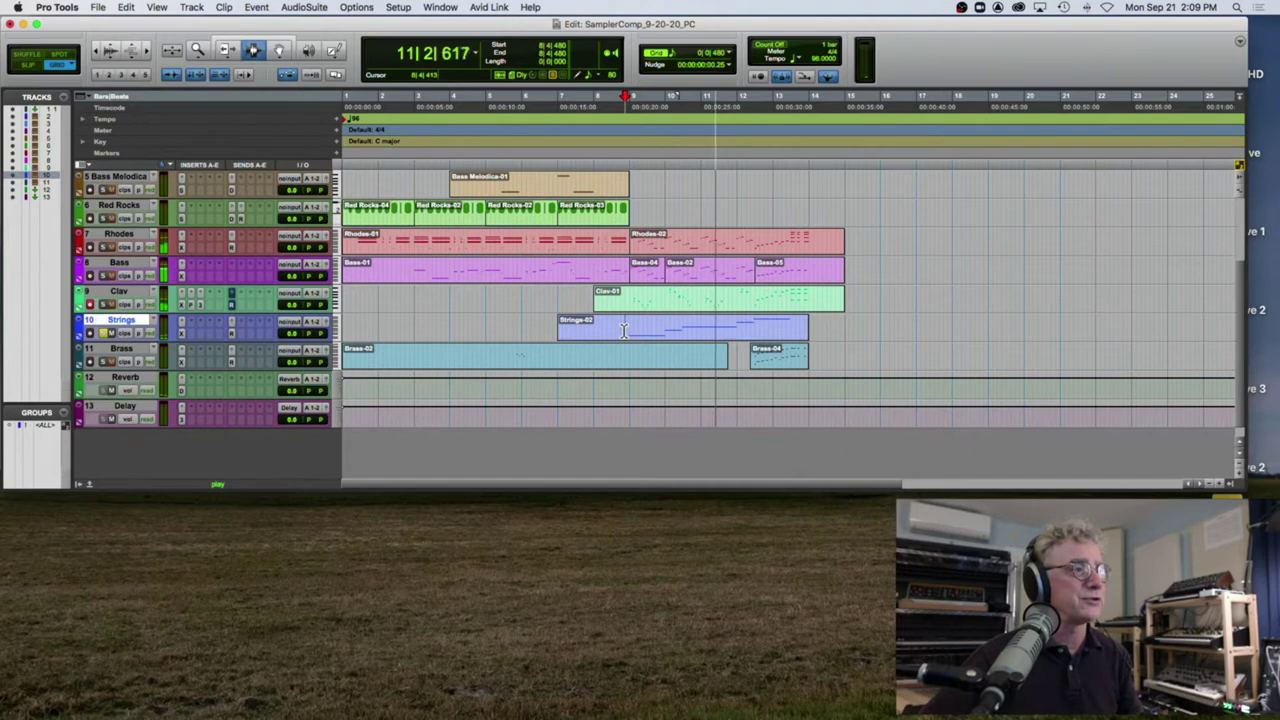
{"action": "key", "text": "space"}
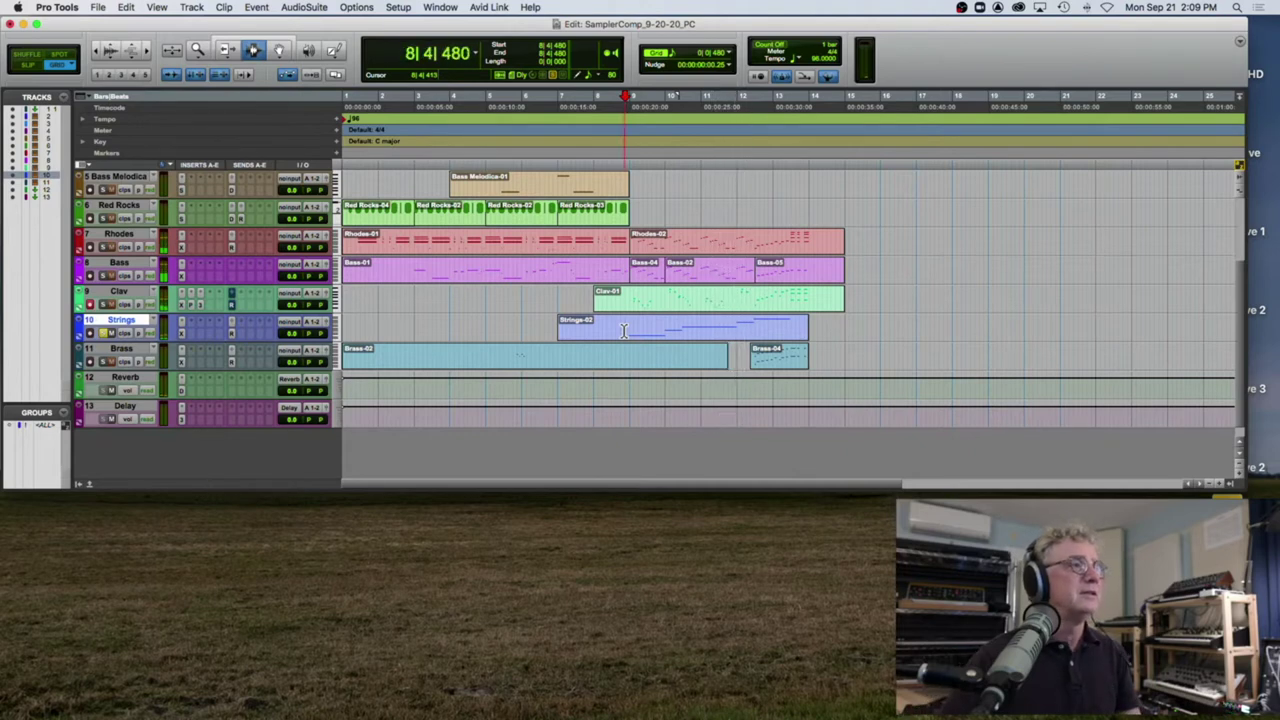
{"action": "left_click", "coordinate": [233, 332]}
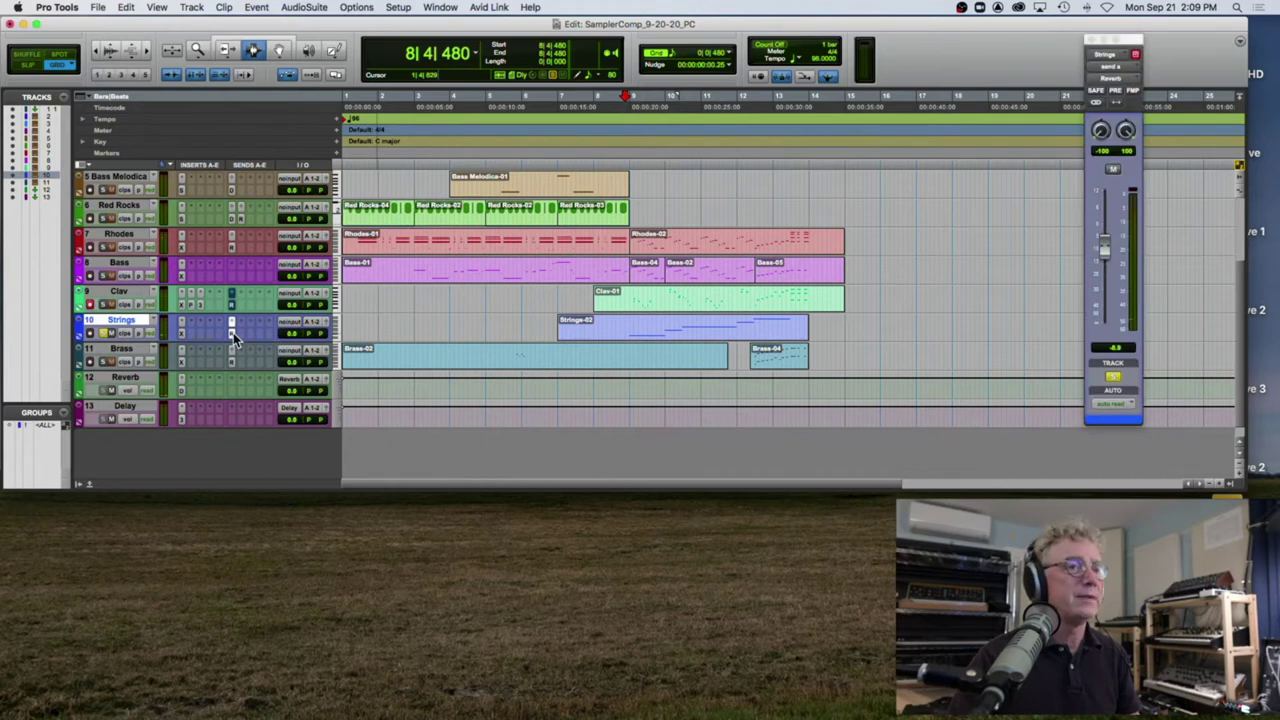
{"action": "left_click", "coordinate": [233, 332]}
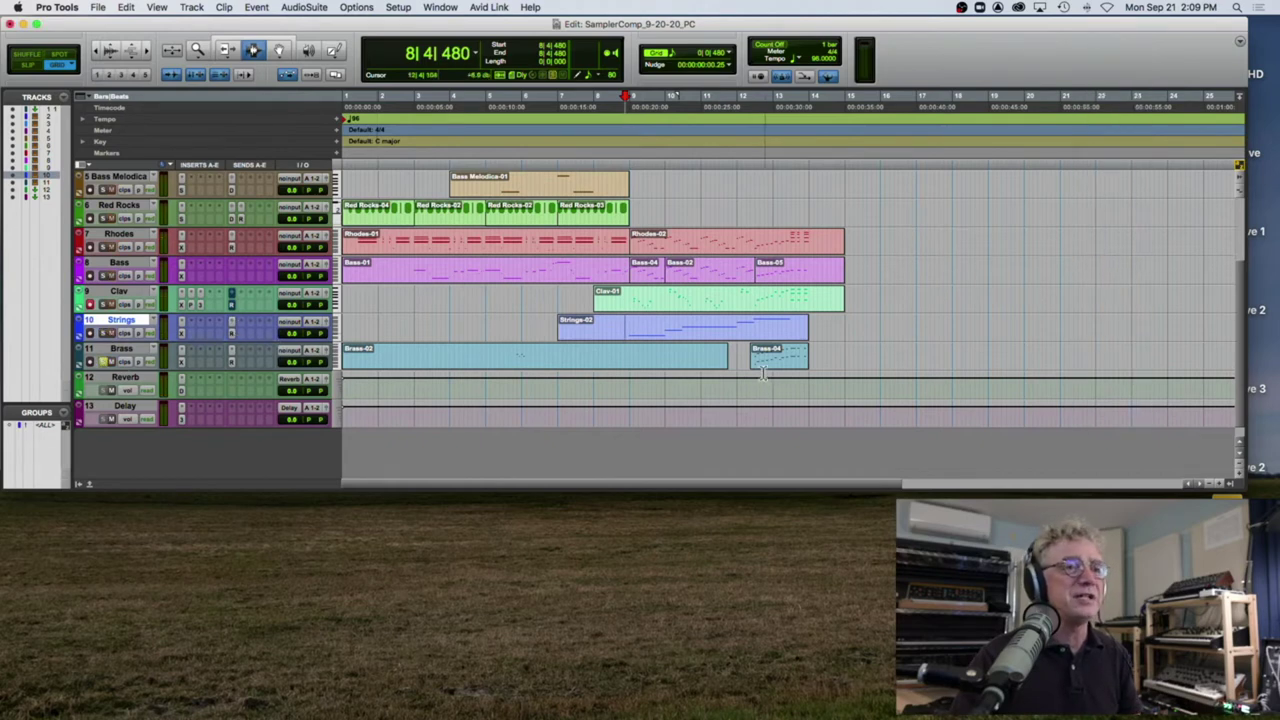
Step: Open the Brass track's Xpand!2, browse Part D's sounds, and choose Solo Trumpet from 016 Brass + Woodwind
{"action": "left_click", "coordinate": [180, 363]}
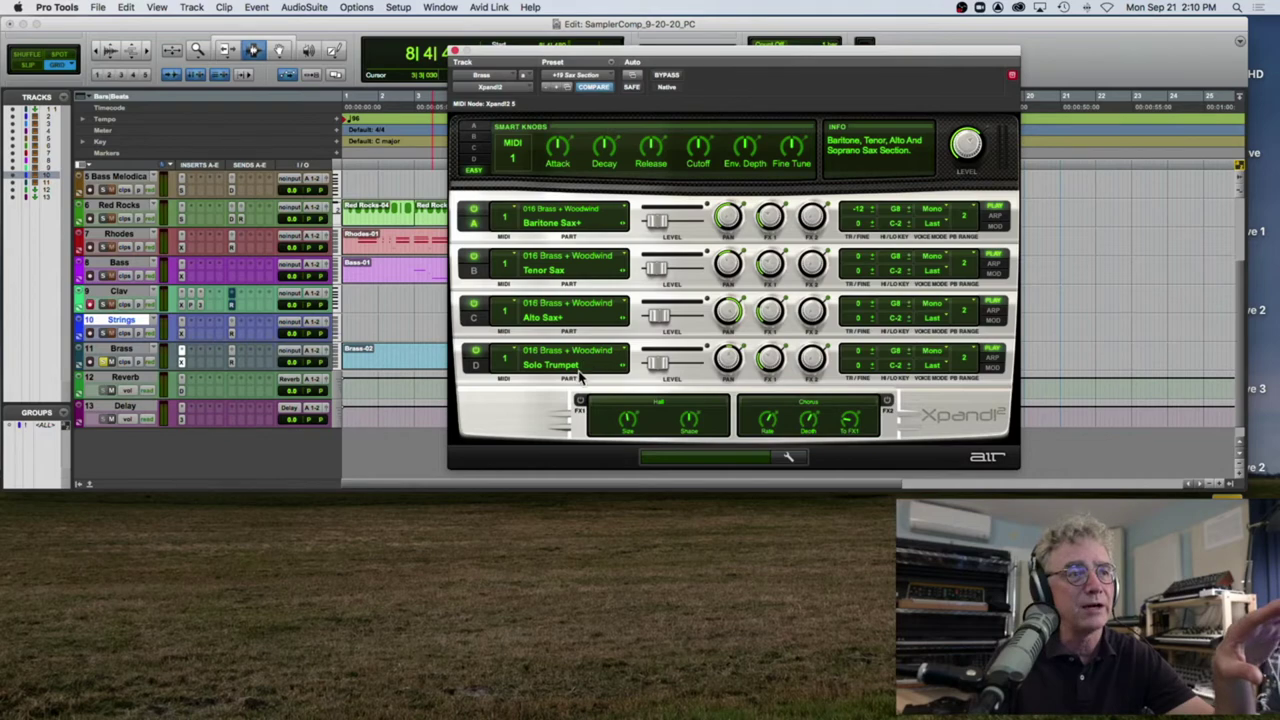
{"action": "left_click", "coordinate": [624, 368]}
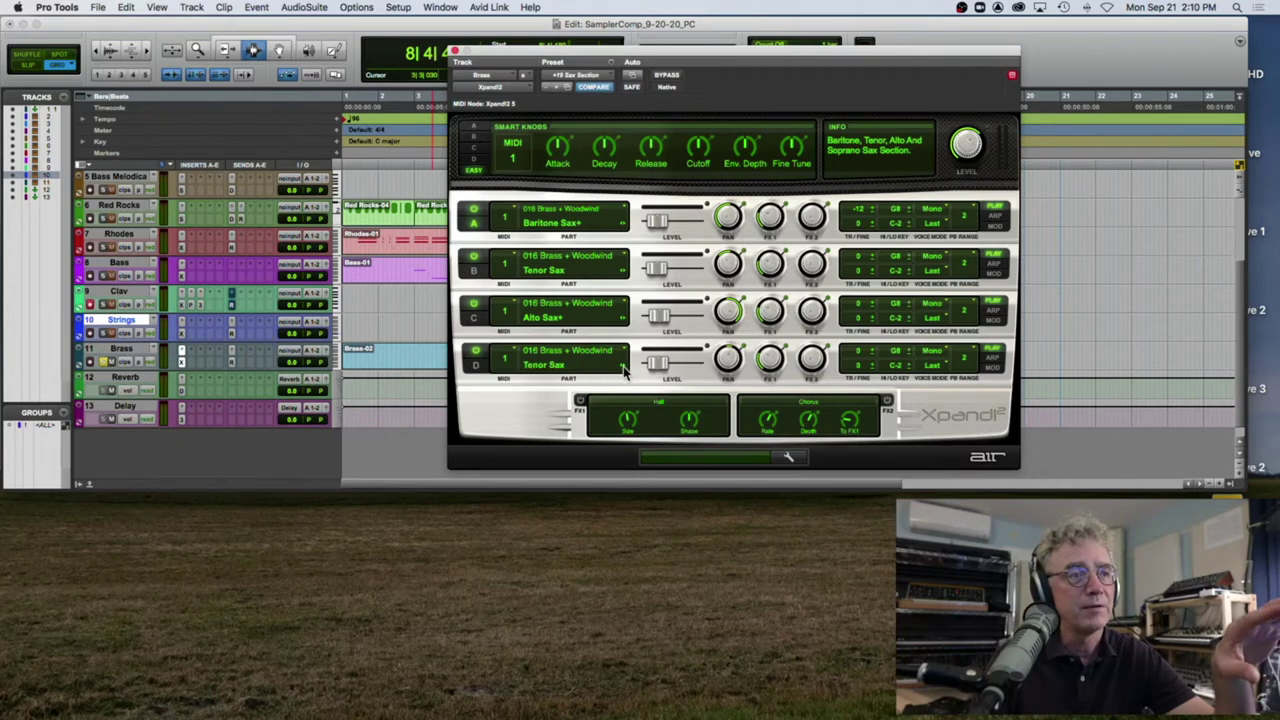
{"action": "left_click", "coordinate": [621, 370]}
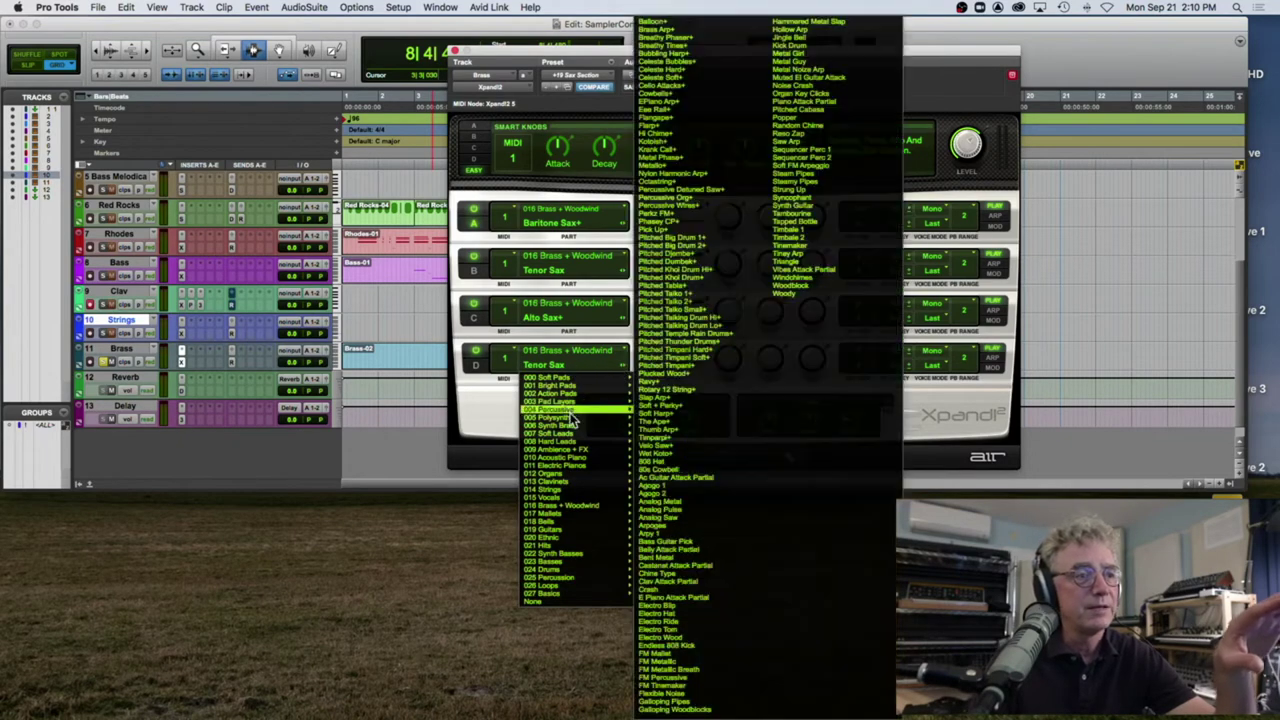
{"action": "mouse_move", "coordinate": [567, 507]}
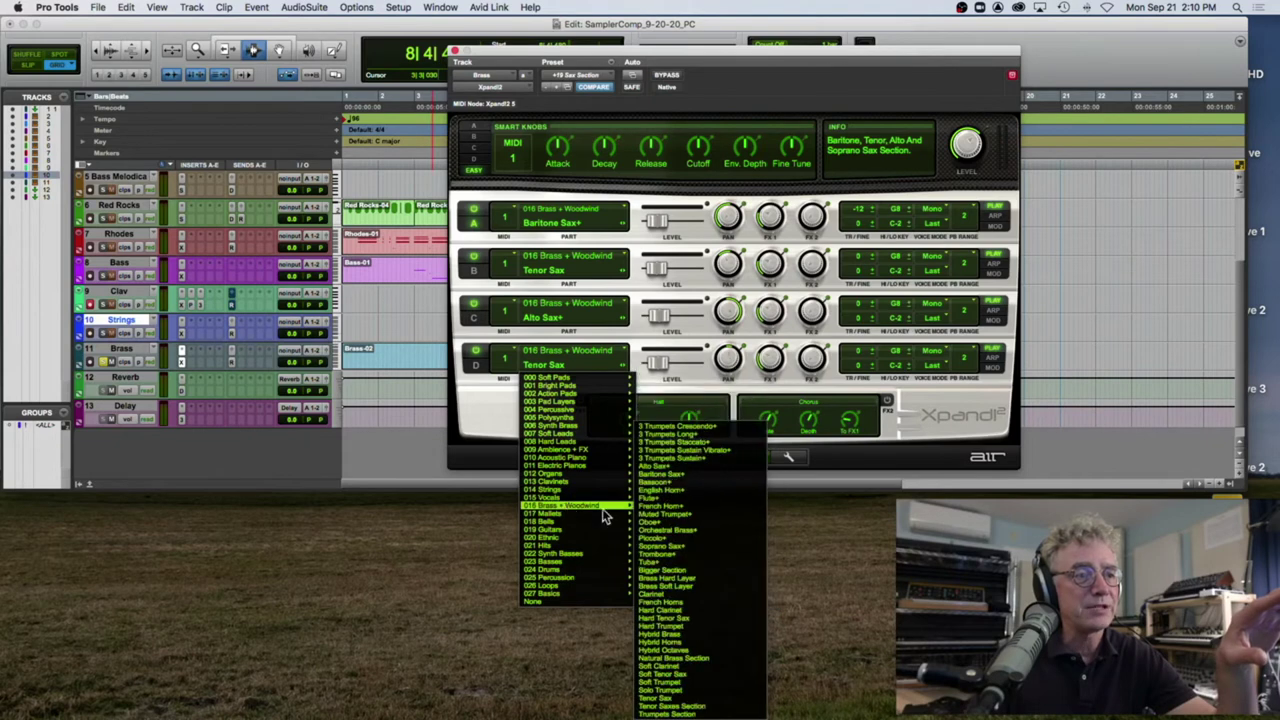
{"action": "left_click", "coordinate": [678, 692]}
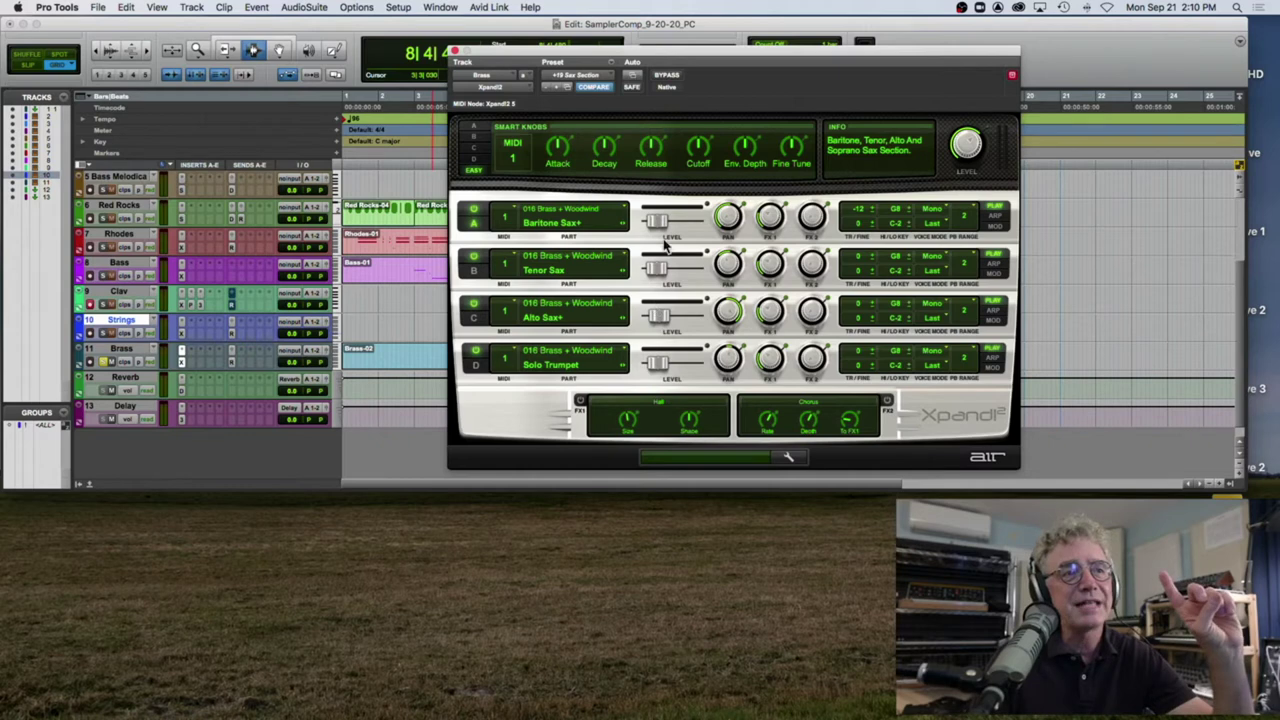
Step: Examine Part A's level and the pan settings of the layered sax and trumpet parts in the Brass patch
{"action": "mouse_move", "coordinate": [657, 221]}
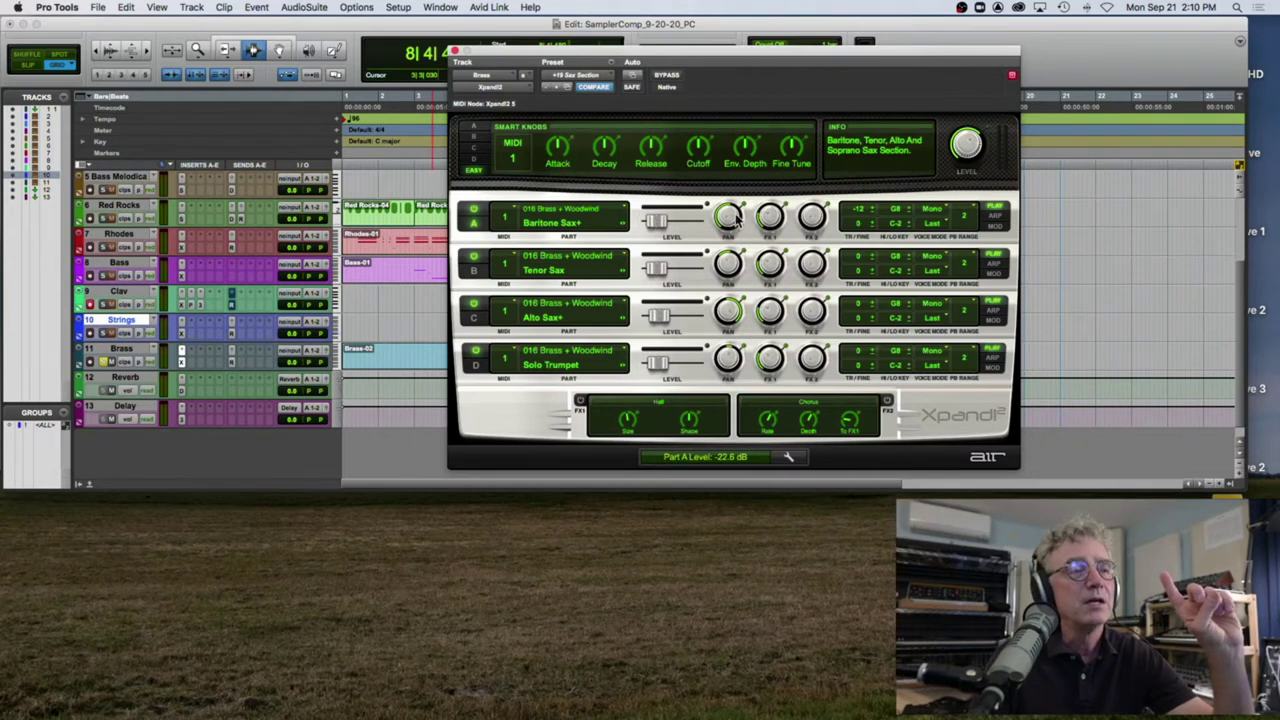
{"action": "mouse_move", "coordinate": [728, 214]}
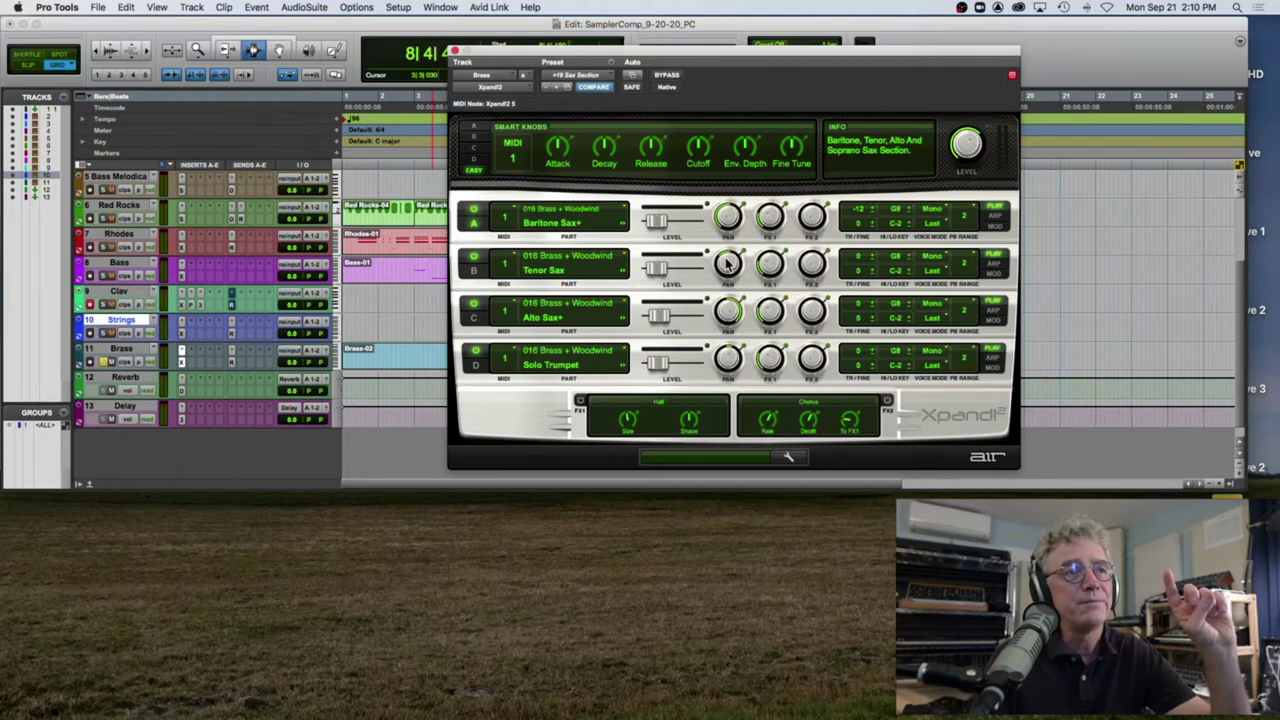
{"action": "mouse_move", "coordinate": [727, 356]}
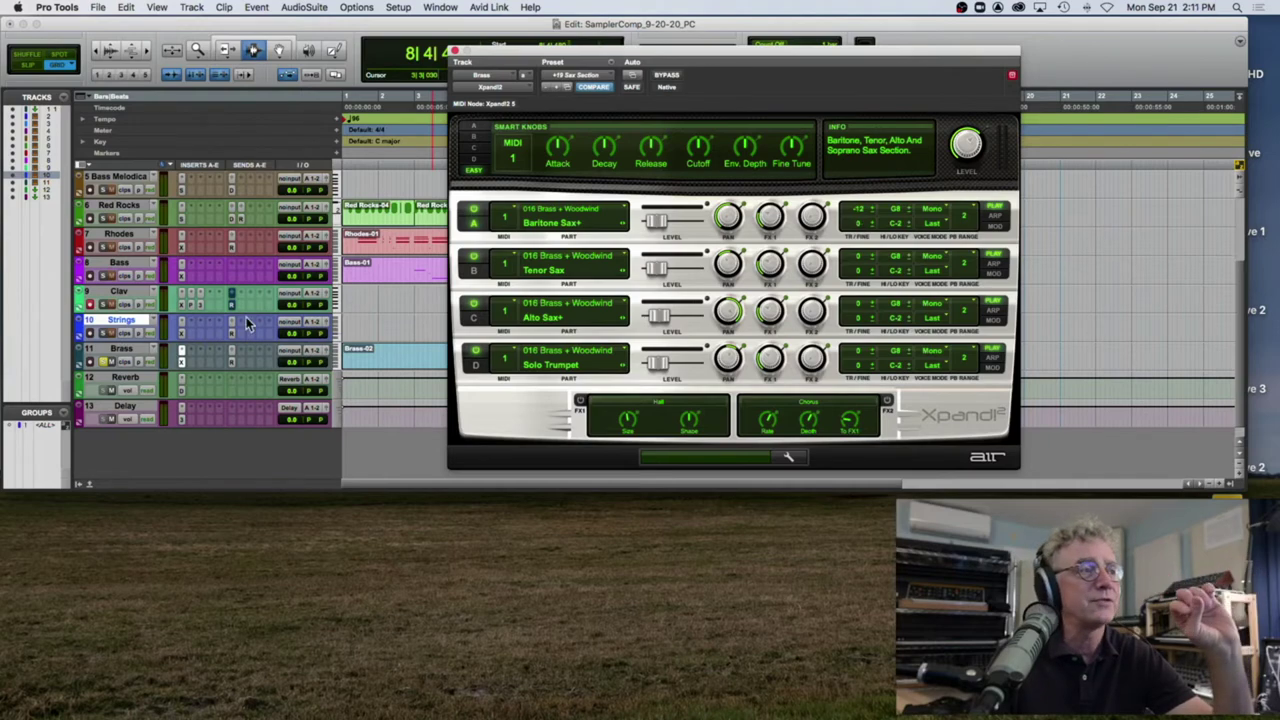
Step: Play the Brass from 12|2|480 with the instrument window moved clear of the clips, and bring the window back over the tracks
{"action": "left_click_drag", "start_coordinate": [517, 70], "coordinate": [519, 495]}
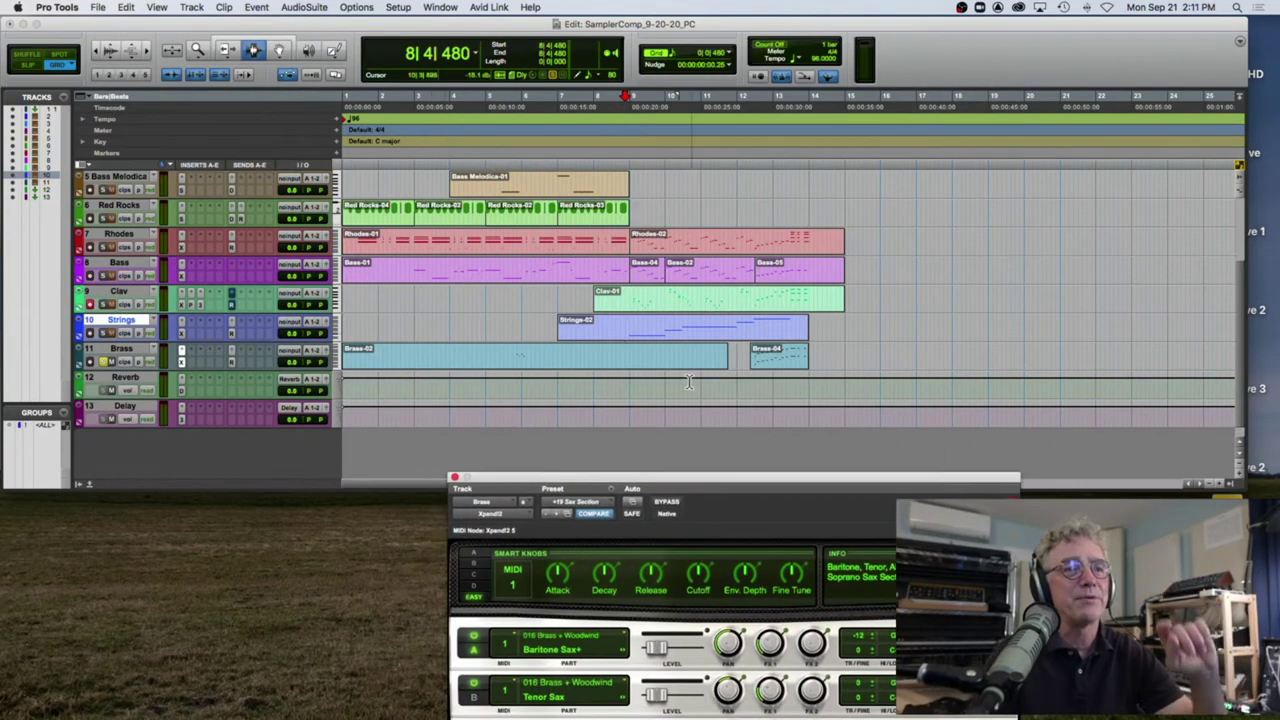
{"action": "left_click", "coordinate": [743, 365]}
{"action": "key", "text": "space"}
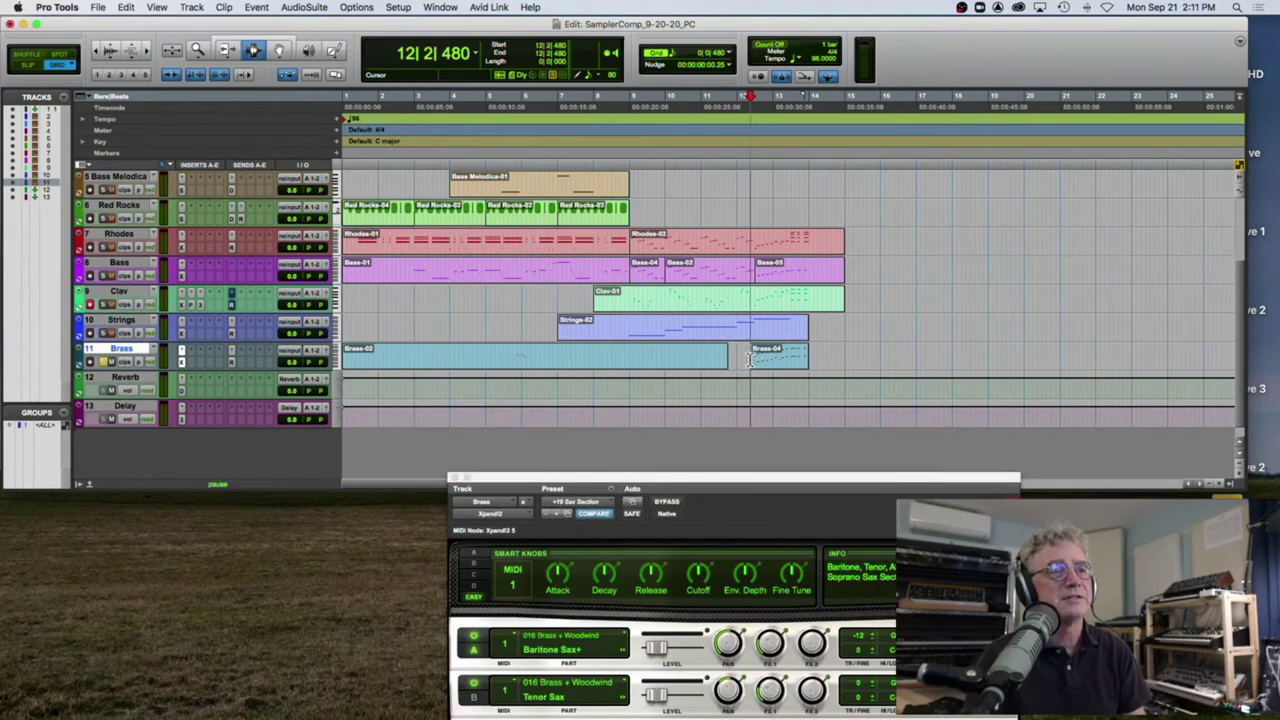
{"action": "left_click_drag", "start_coordinate": [700, 480], "coordinate": [490, 107]}
{"action": "key", "text": "space"}
Step: Audition the Brass with Part A's Baritone Sax+ transposed to 0 semitones, and restore its transpose to -12 semitones
{"action": "left_click_drag", "start_coordinate": [659, 267], "coordinate": [658, 239]}
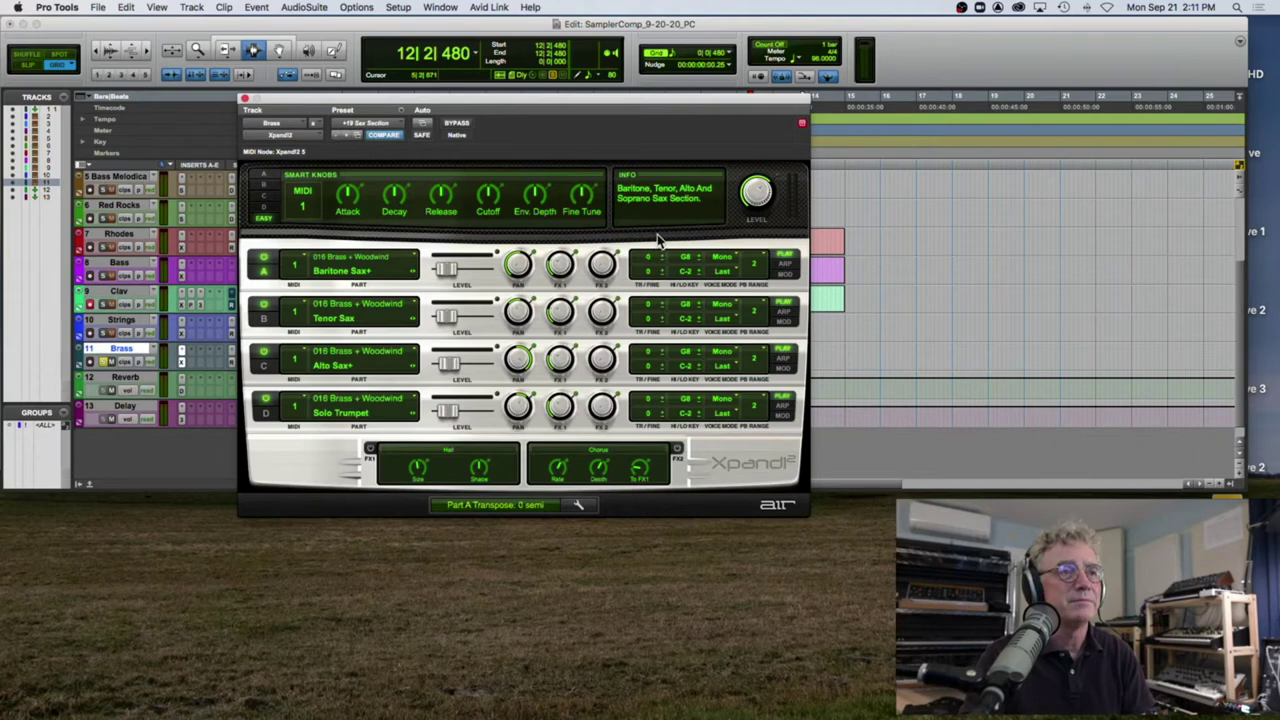
{"action": "key", "text": "space"}
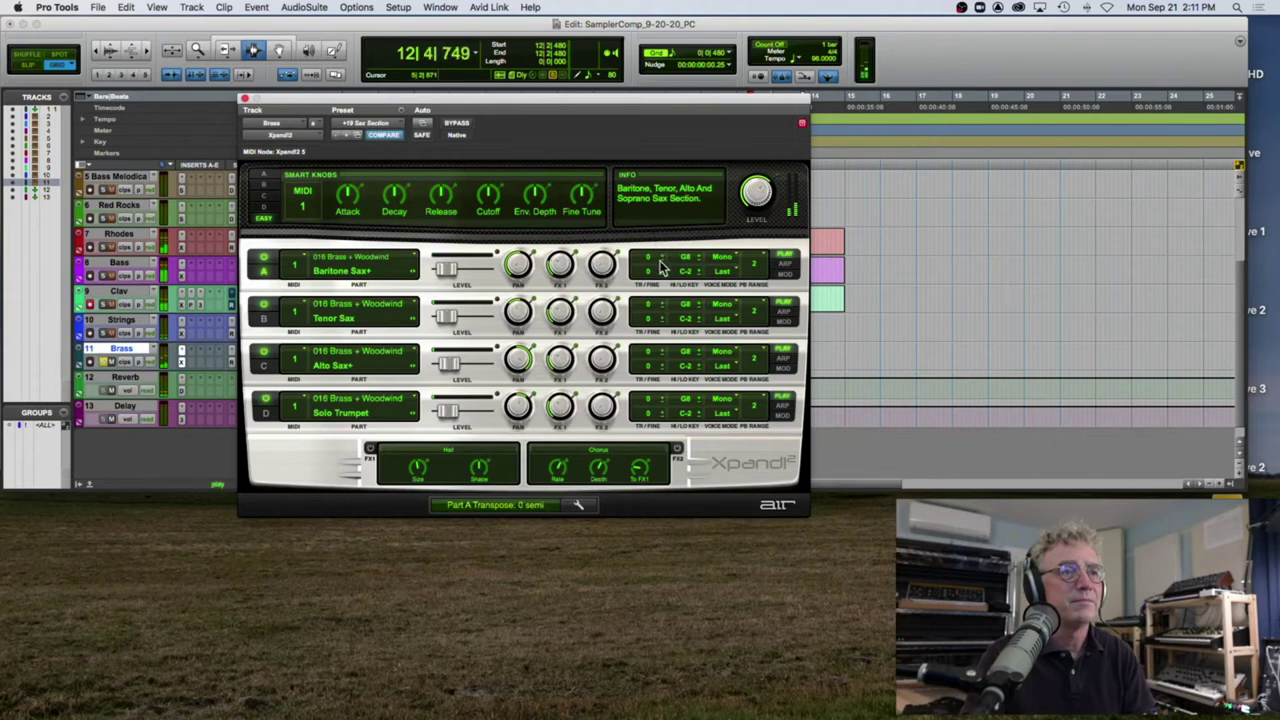
{"action": "key", "text": "space"}
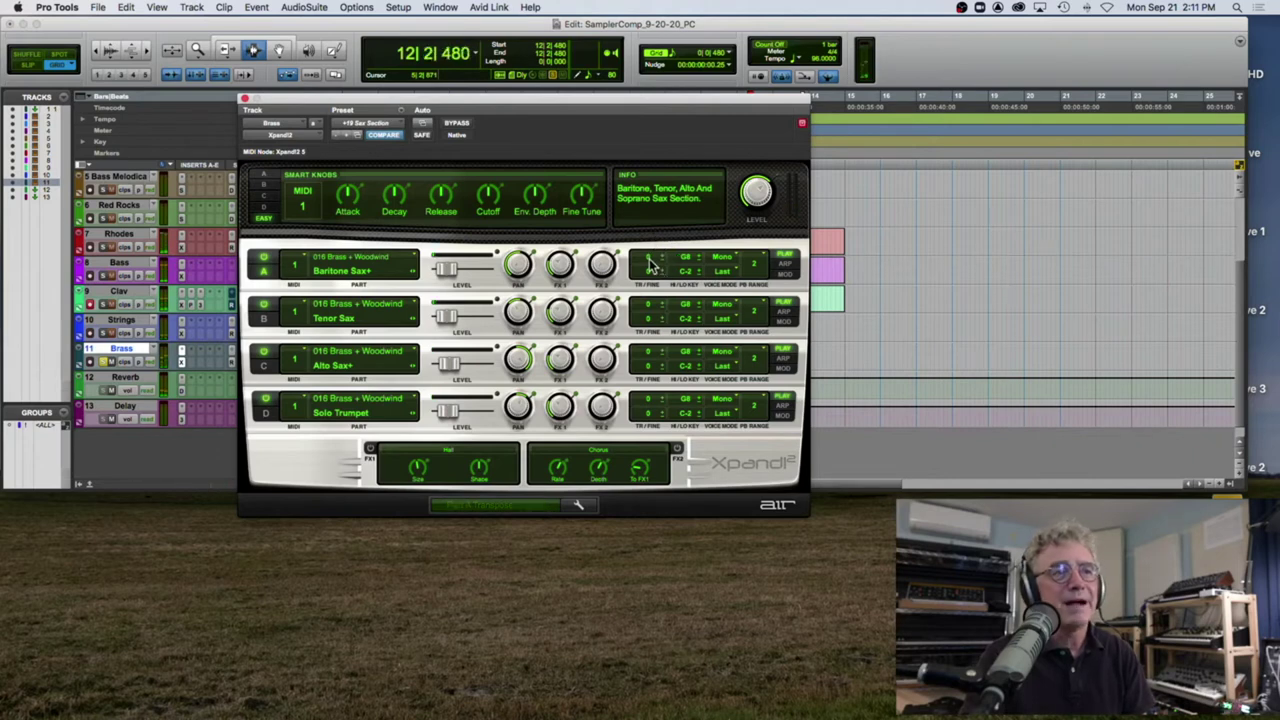
{"action": "left_click_drag", "start_coordinate": [652, 260], "coordinate": [649, 276]}
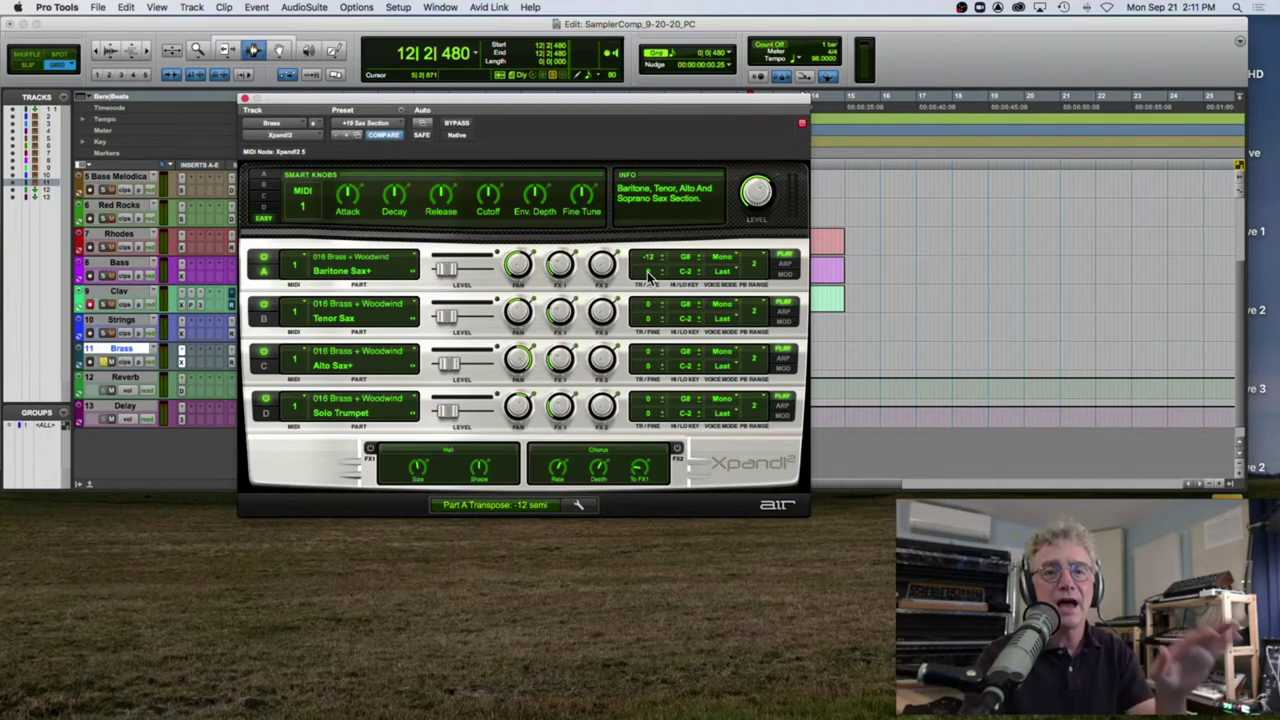
Step: Audition the Brass with its low octave layer from 12|2|480, close its Xpand!2 window, and replay the passage over the visible clips
{"action": "key", "text": "space"}
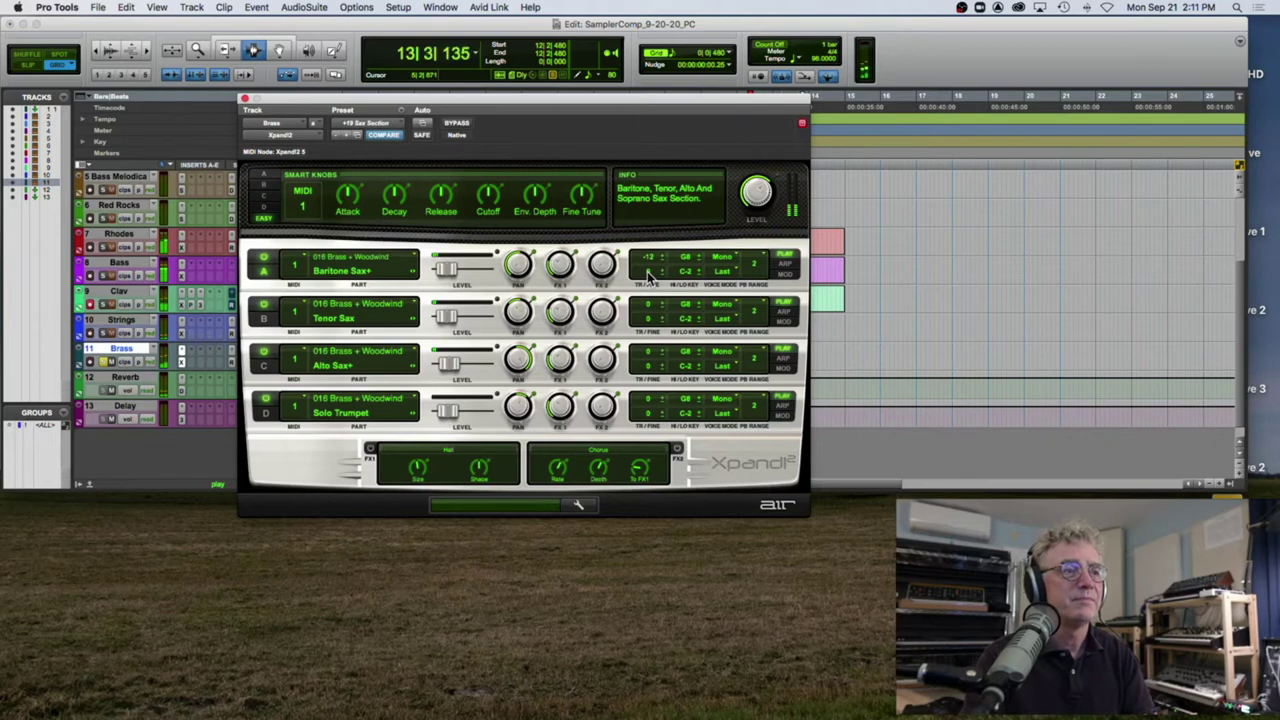
{"action": "key", "text": "space"}
{"action": "left_click", "coordinate": [244, 99]}
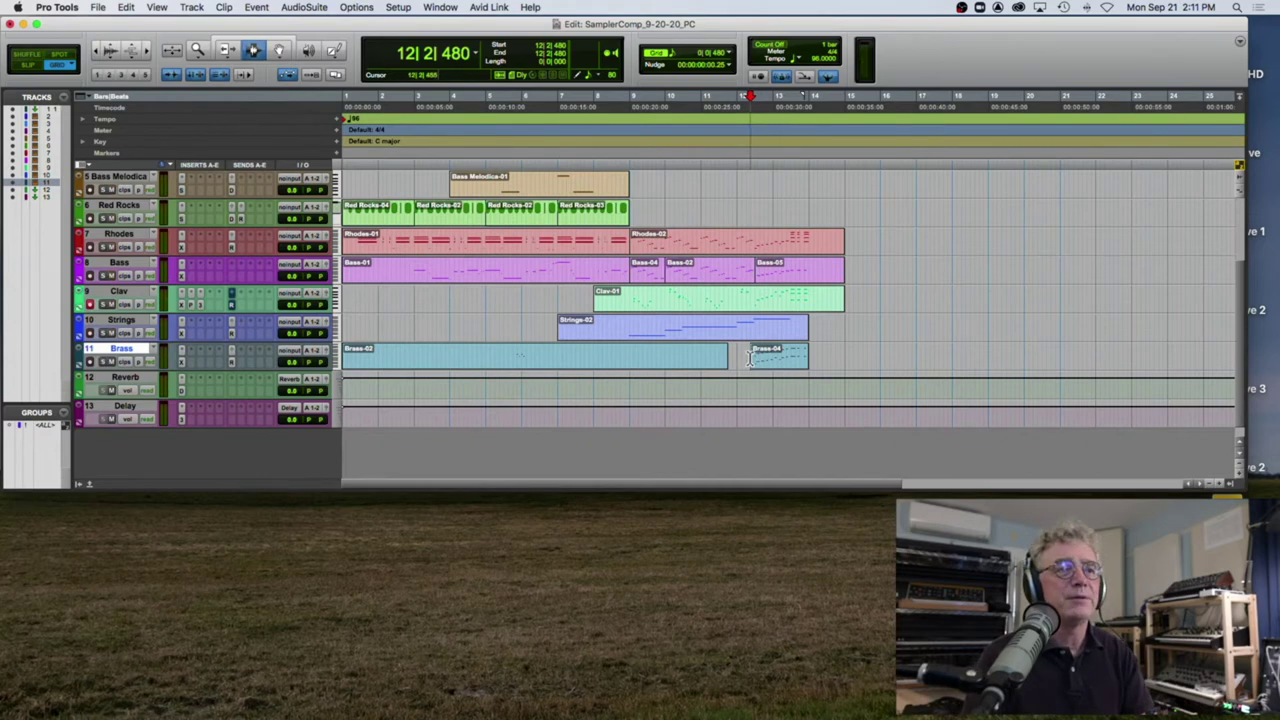
{"action": "key", "text": "space"}
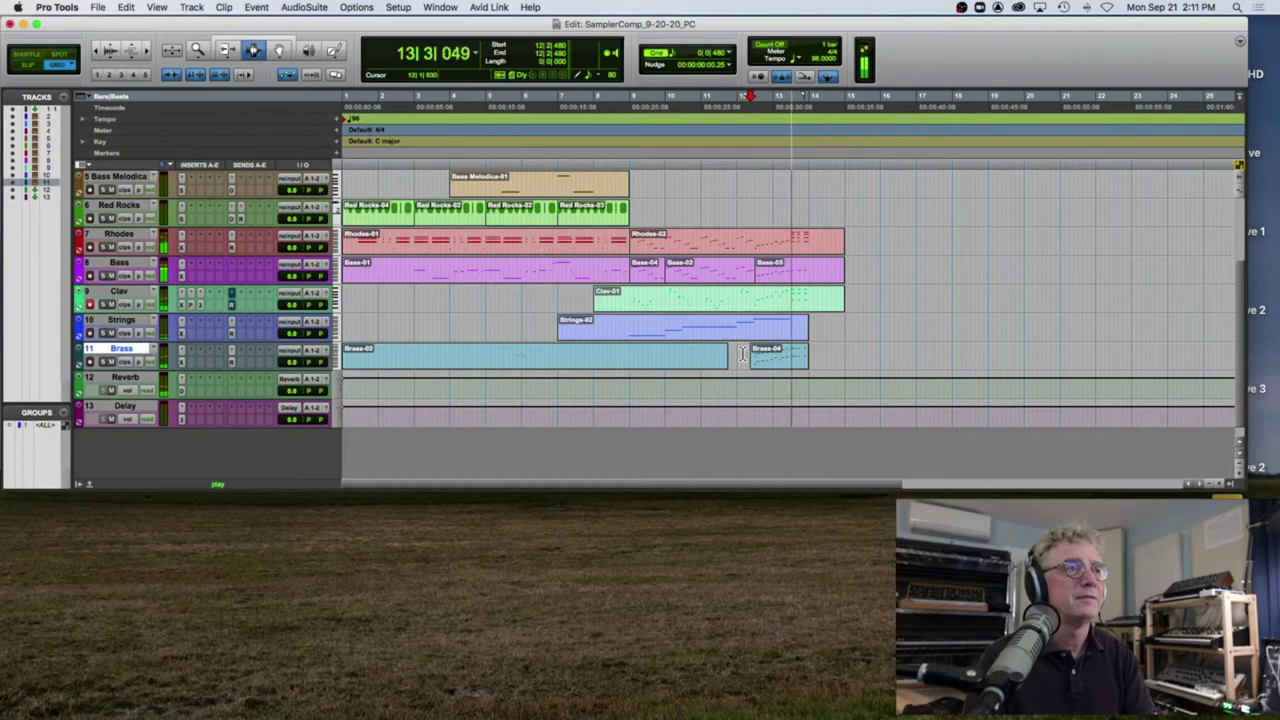
{"action": "key", "text": "space"}
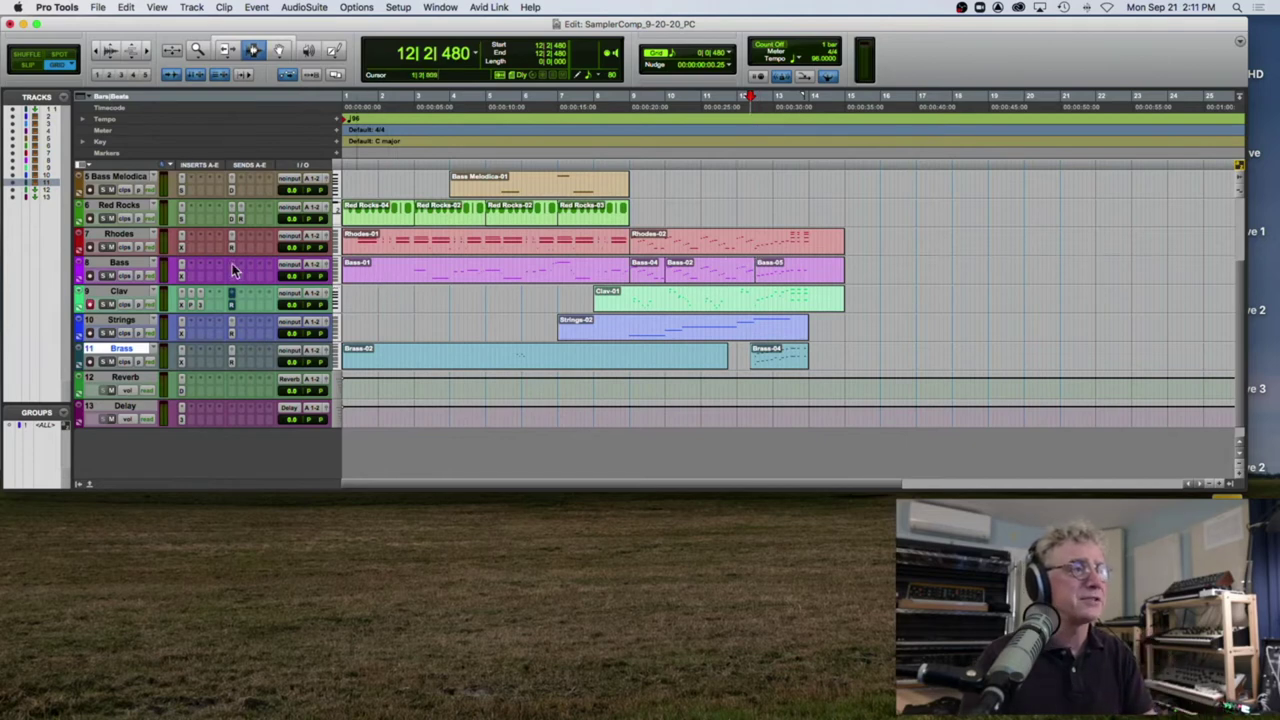
Step: Show the Instrument column for all tracks in the Edit window
{"action": "left_click", "coordinate": [82, 165]}
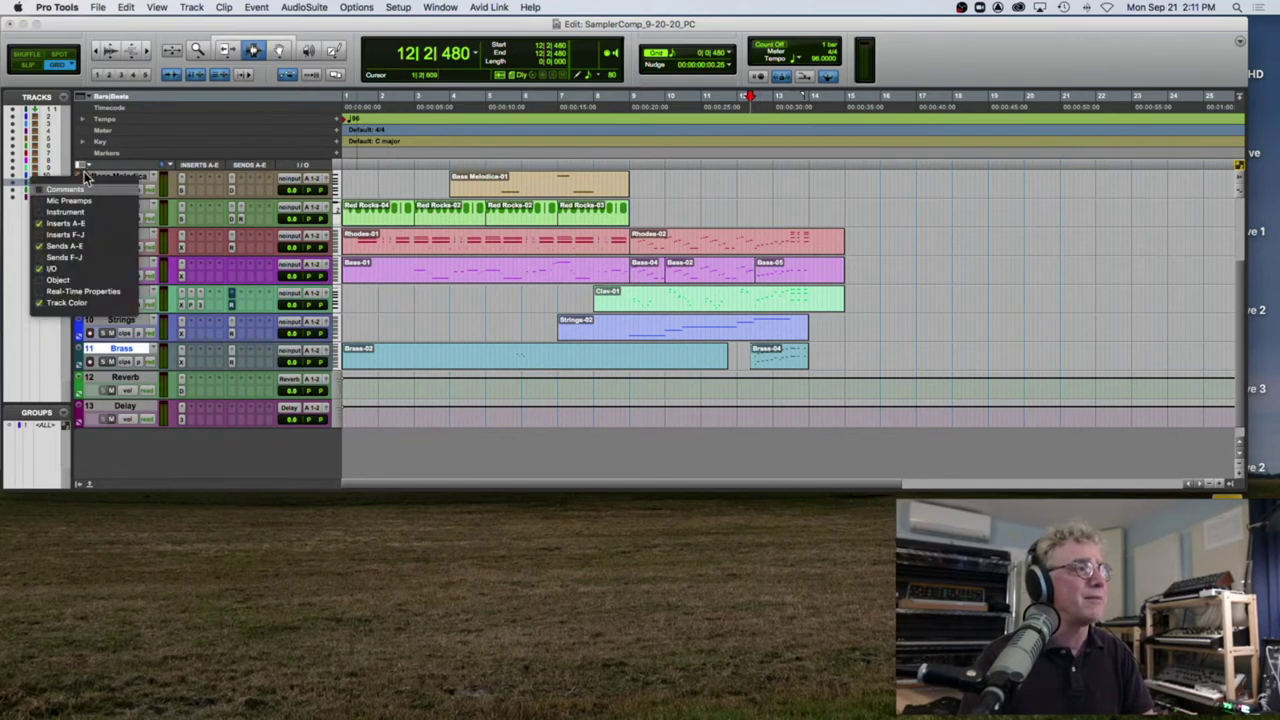
{"action": "left_click", "coordinate": [62, 212]}
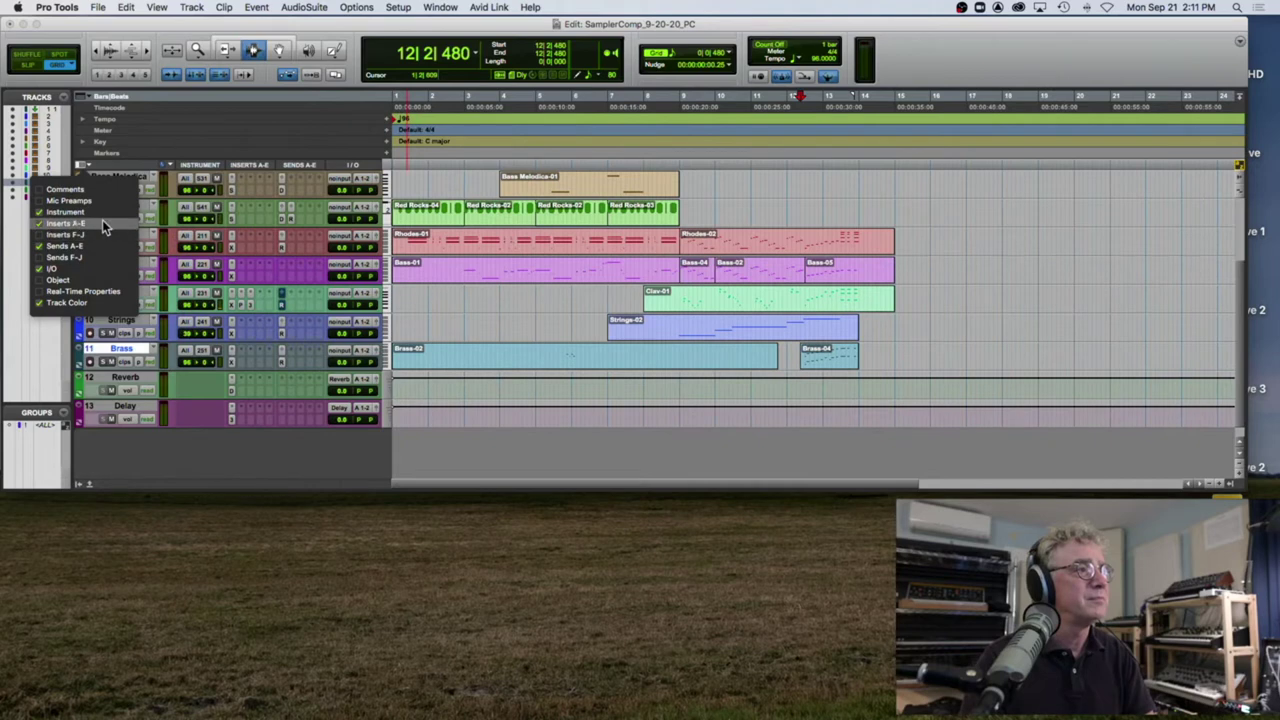
{"action": "left_click", "coordinate": [137, 136]}
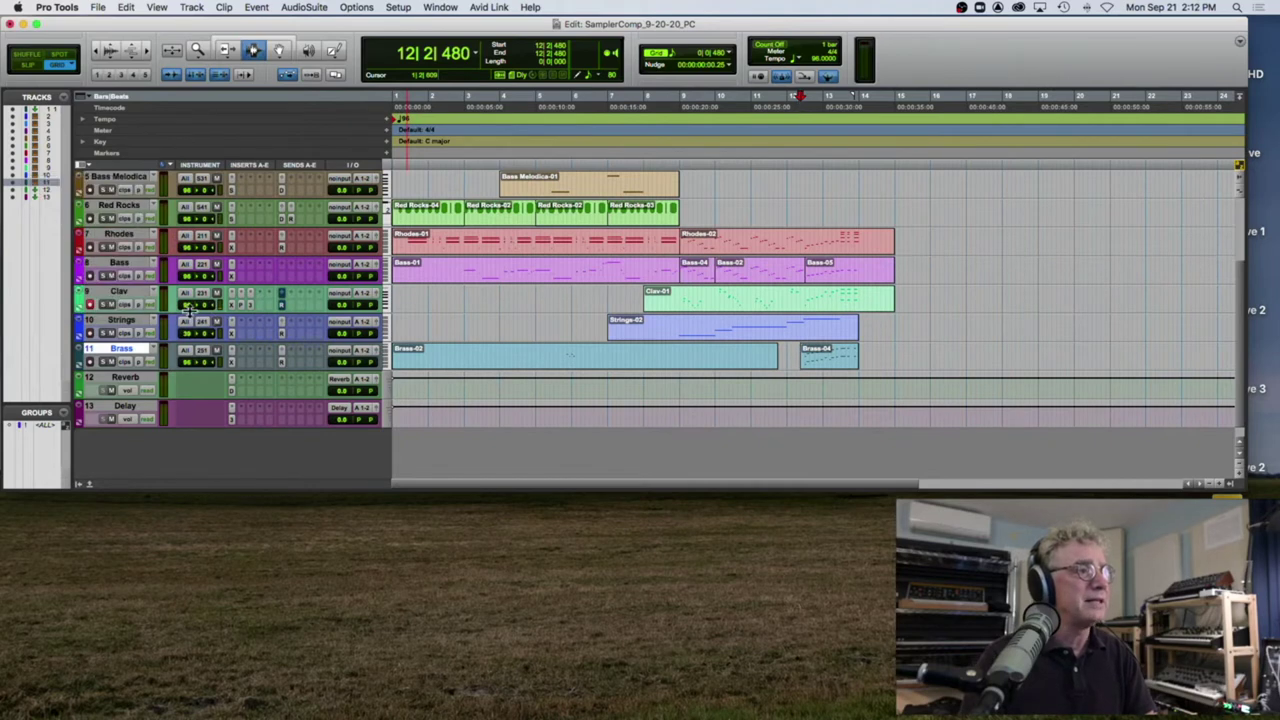
Step: Lower the Bass track's MIDI volume to 80 and check the balance by playing from 2|4|480
{"action": "left_click", "coordinate": [183, 277]}
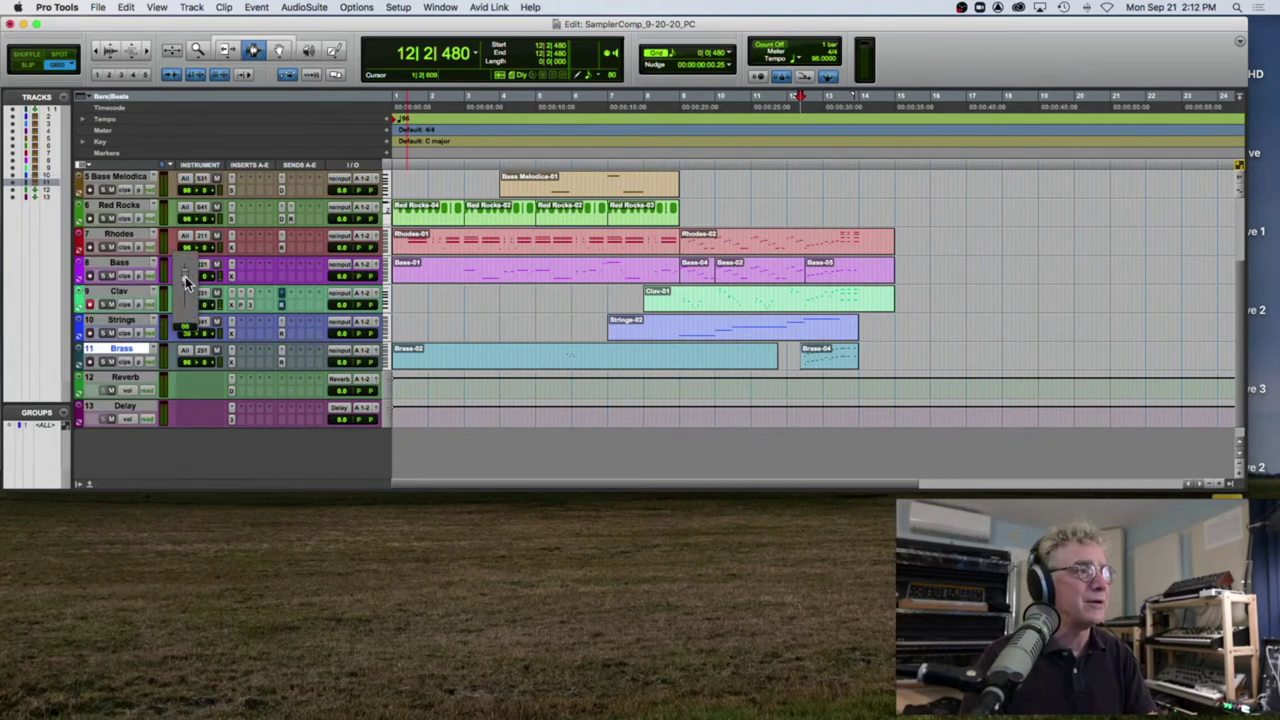
{"action": "left_click", "coordinate": [455, 268]}
{"action": "key", "text": "space"}
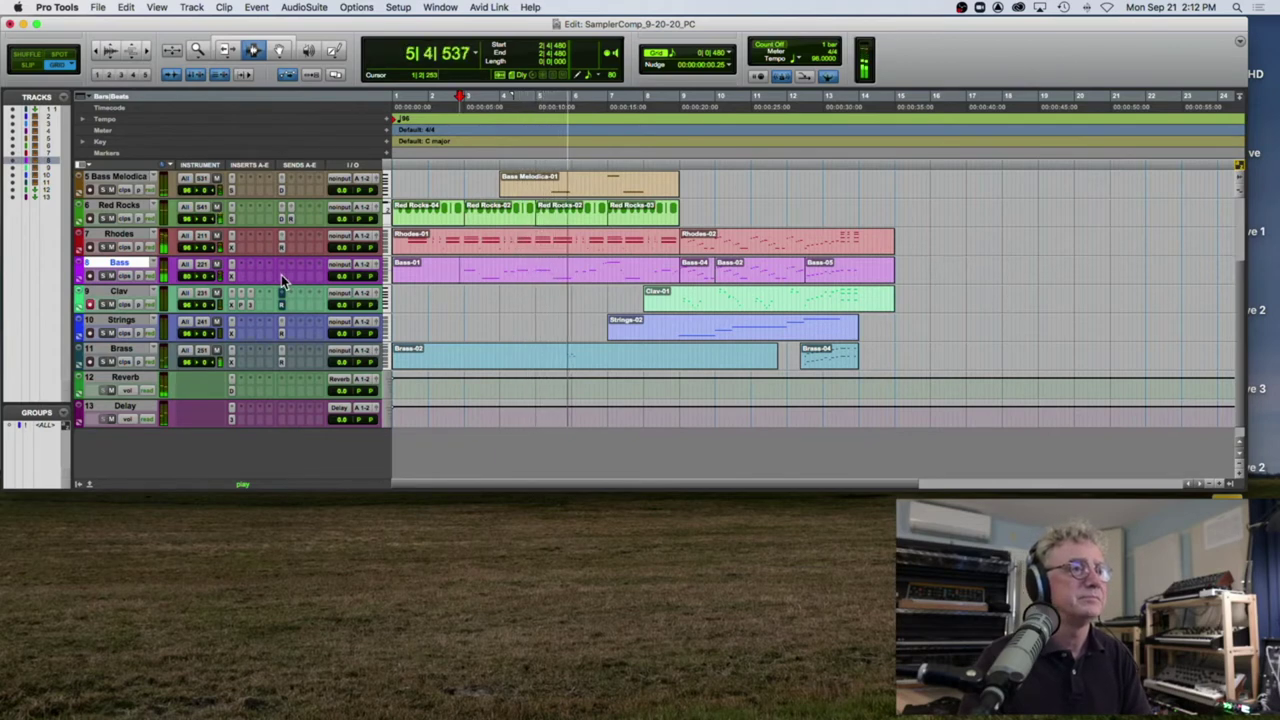
{"action": "key", "text": "space"}
Step: Play the arrangement from 5|4|000 and lower the Rhodes track's MIDI volume
{"action": "left_click", "coordinate": [562, 354]}
{"action": "key", "text": "space"}
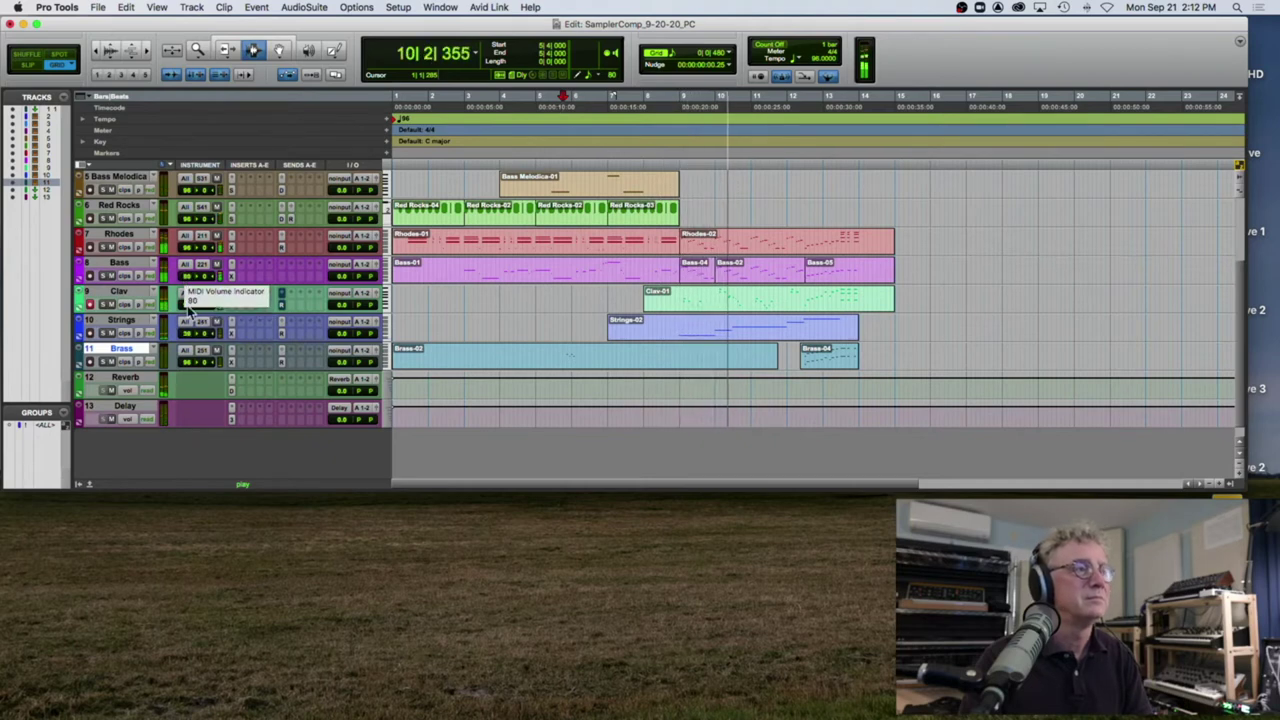
{"action": "left_click", "coordinate": [184, 247]}
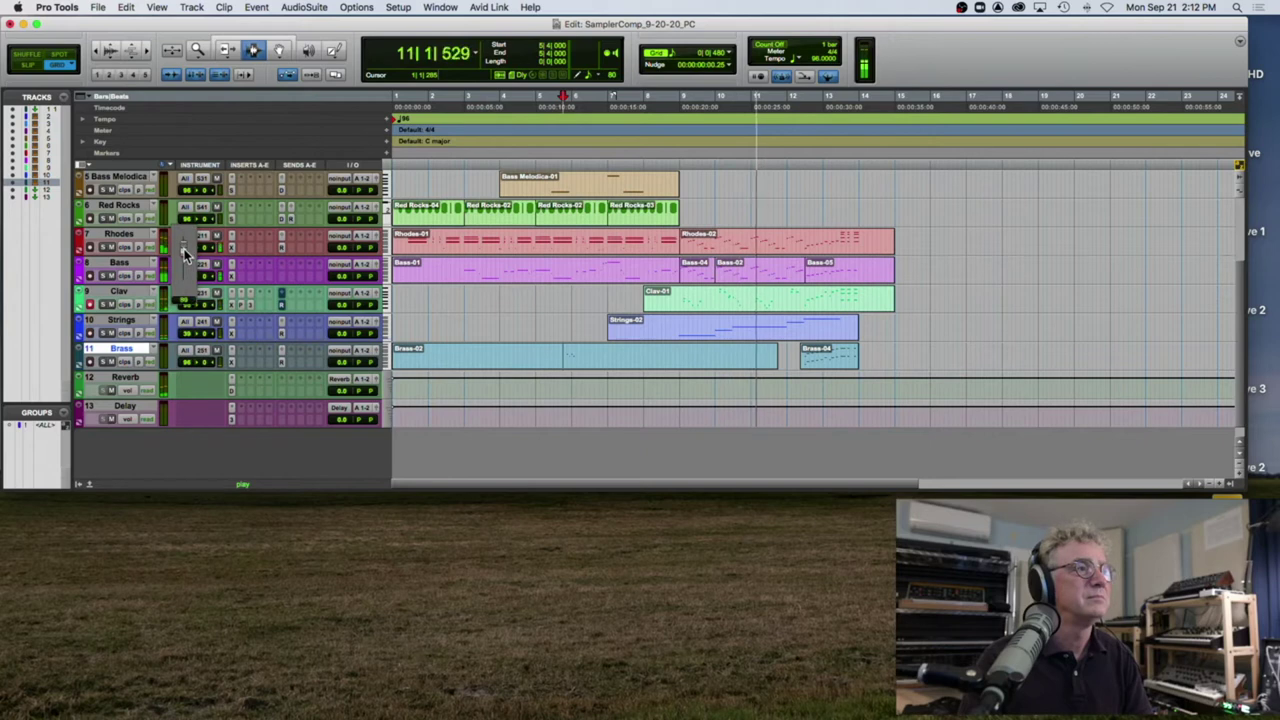
{"action": "left_click_drag", "start_coordinate": [184, 247], "coordinate": [183, 270]}
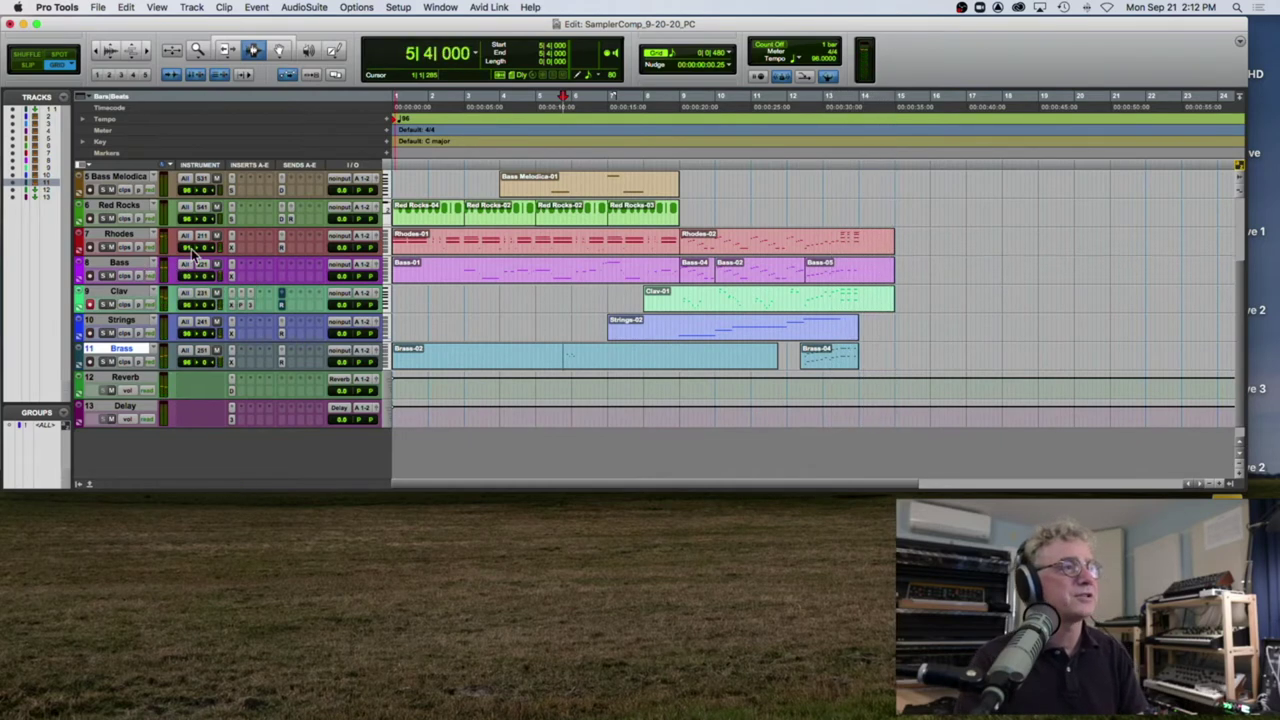
Step: Return to the start of the session and enlarge the Edit window until all thirteen tracks are visible
{"action": "key", "text": "Return"}
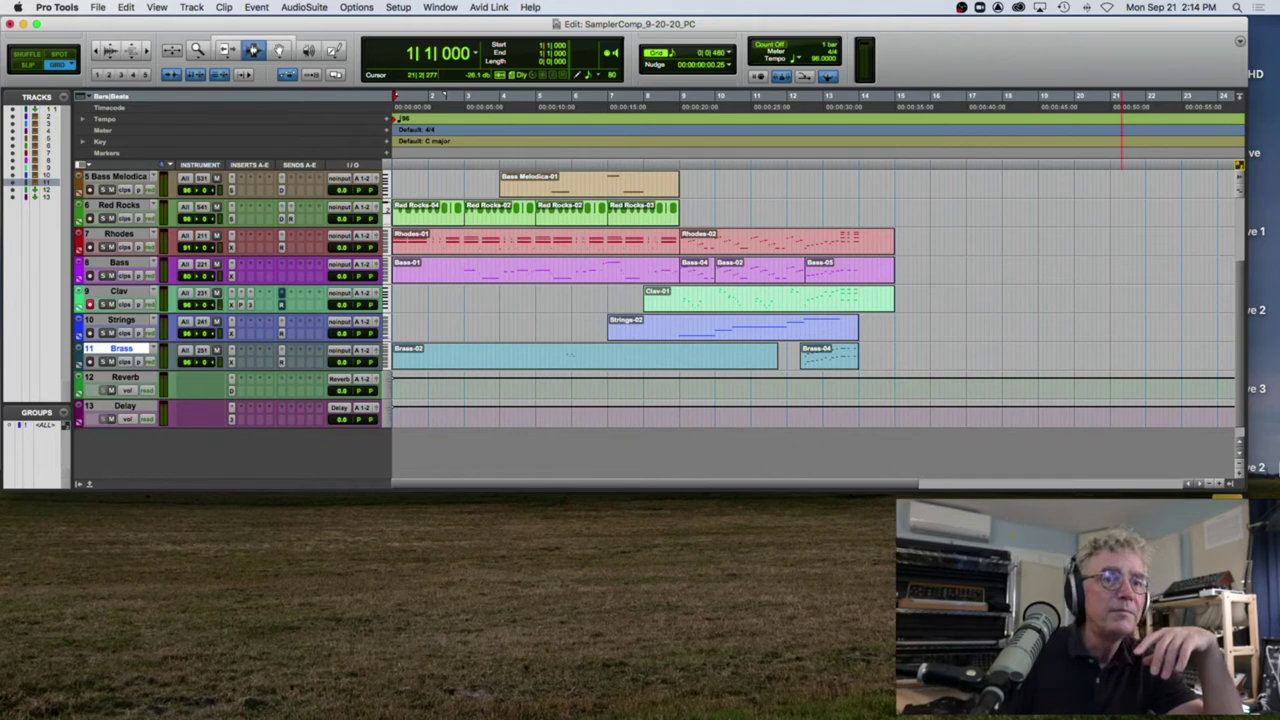
{"action": "left_click", "coordinate": [1272, 456]}
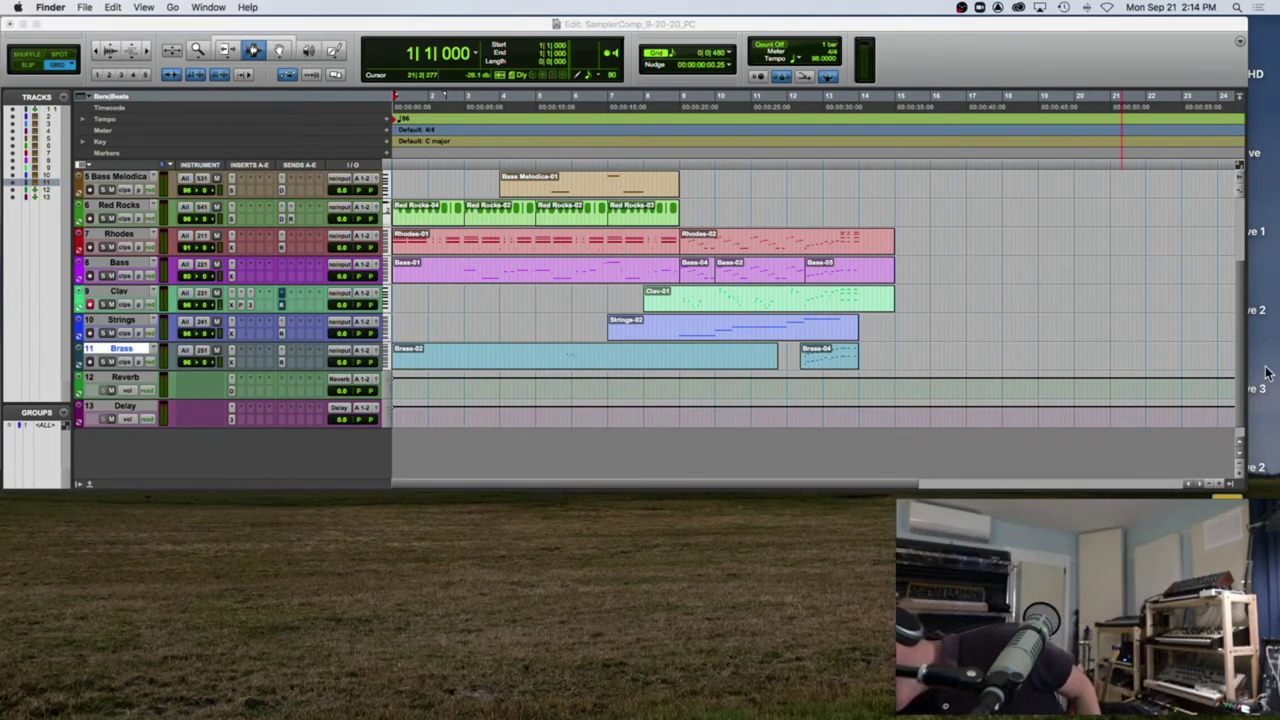
{"action": "left_click", "coordinate": [1241, 492]}
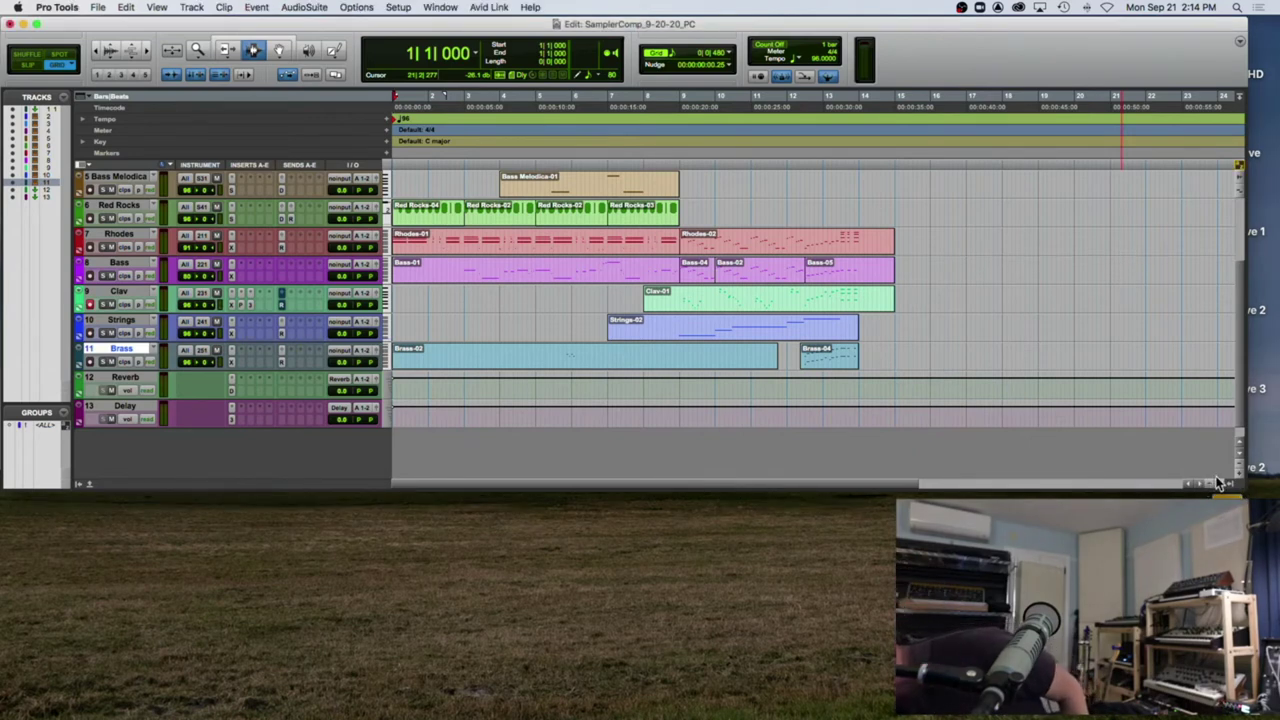
{"action": "left_click_drag", "start_coordinate": [1241, 488], "coordinate": [1261, 641]}
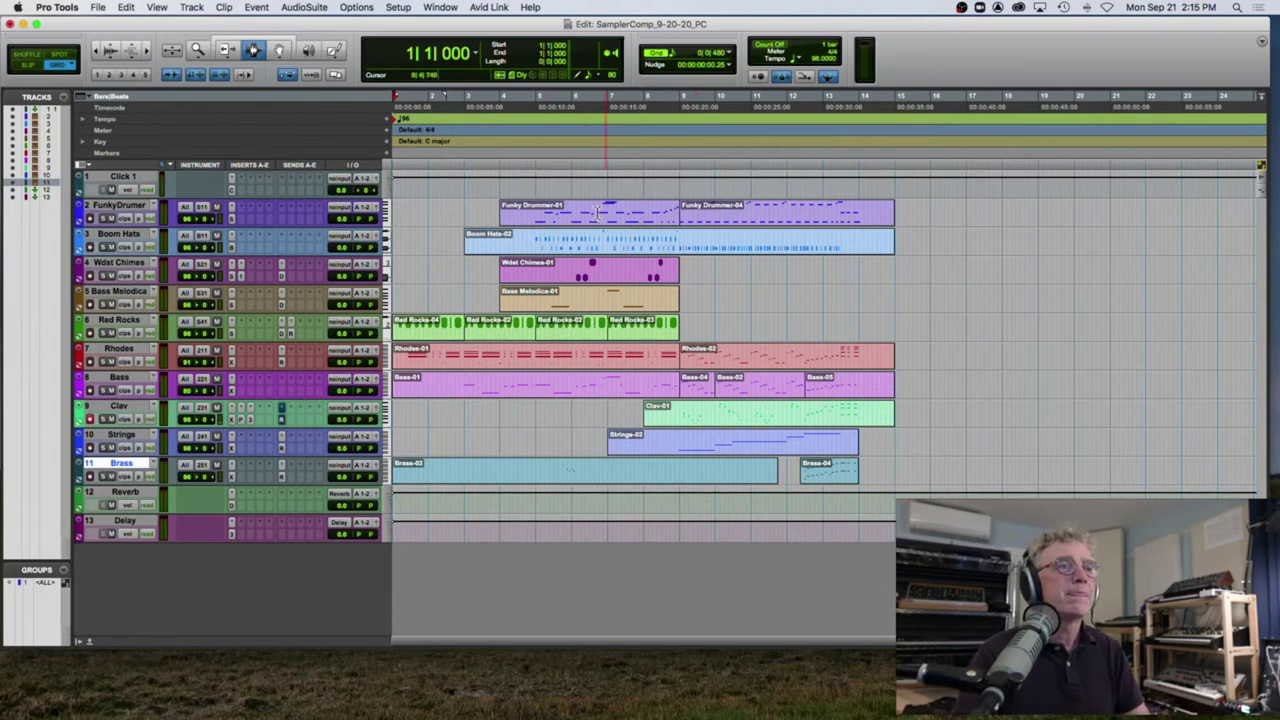
Step: Play the Funky Drummer section with the full arrangement from 5|1|000
{"action": "left_click", "coordinate": [534, 212]}
{"action": "key", "text": "space"}
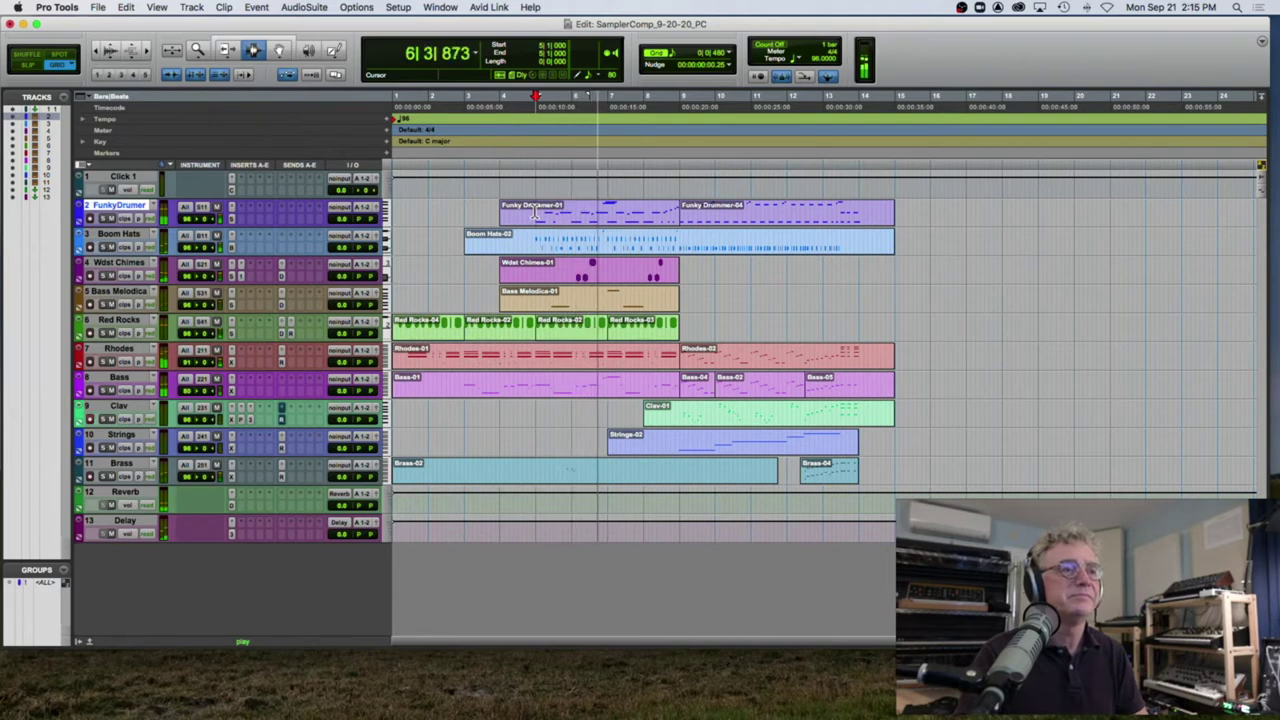
{"action": "key", "text": "space"}
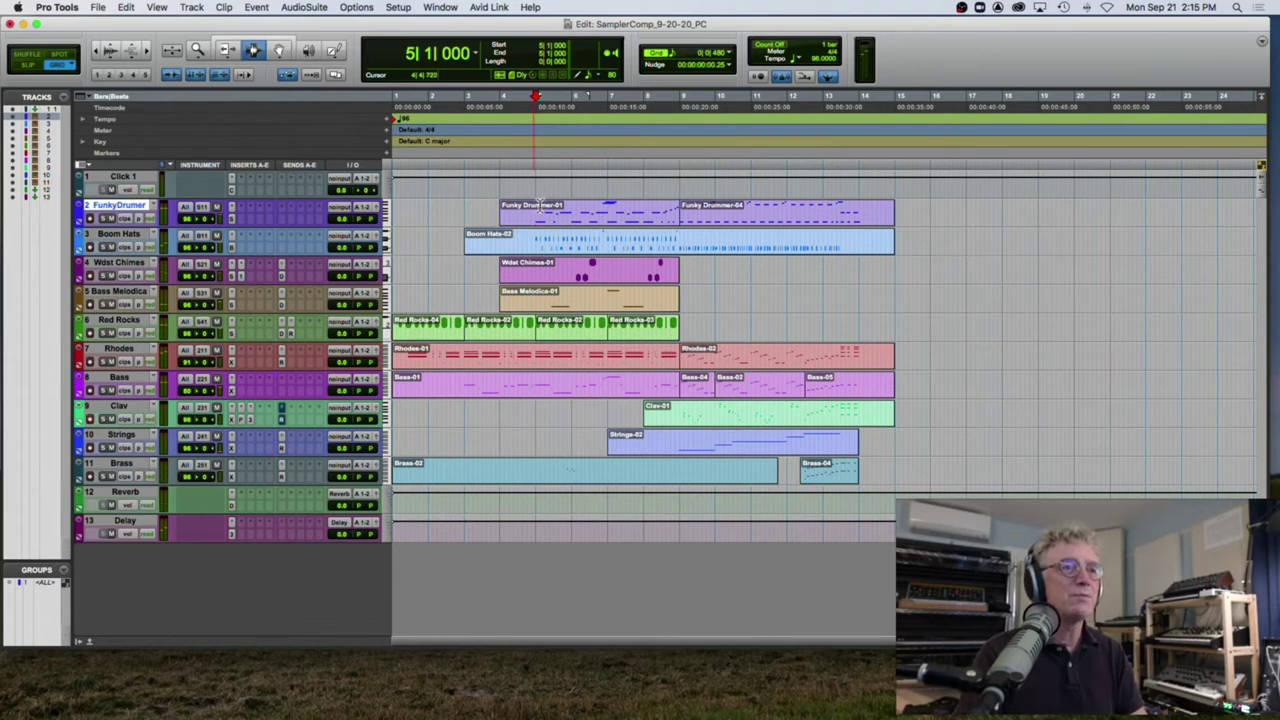
Step: Set the grid value to 1 bar, widen the track and group lists, and select every track through the <ALL> group
{"action": "left_click", "coordinate": [729, 55]}
{"action": "left_click", "coordinate": [755, 20]}
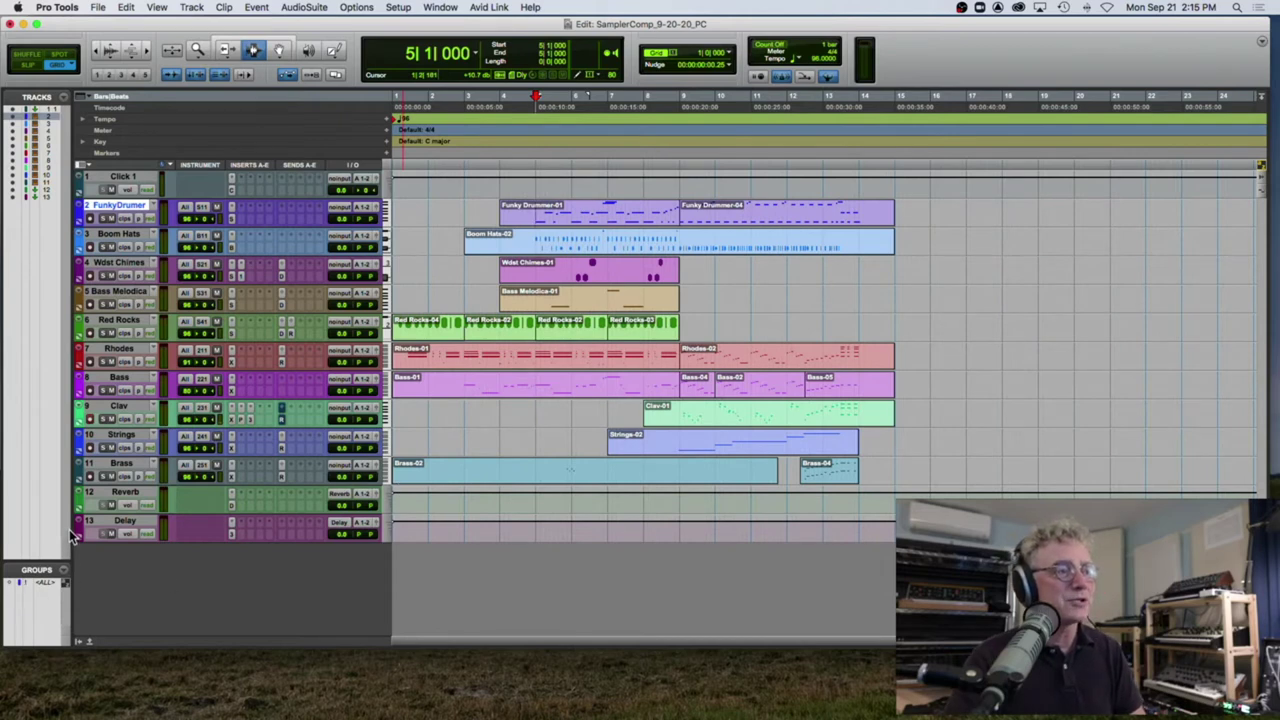
{"action": "left_click_drag", "start_coordinate": [33, 562], "coordinate": [148, 437]}
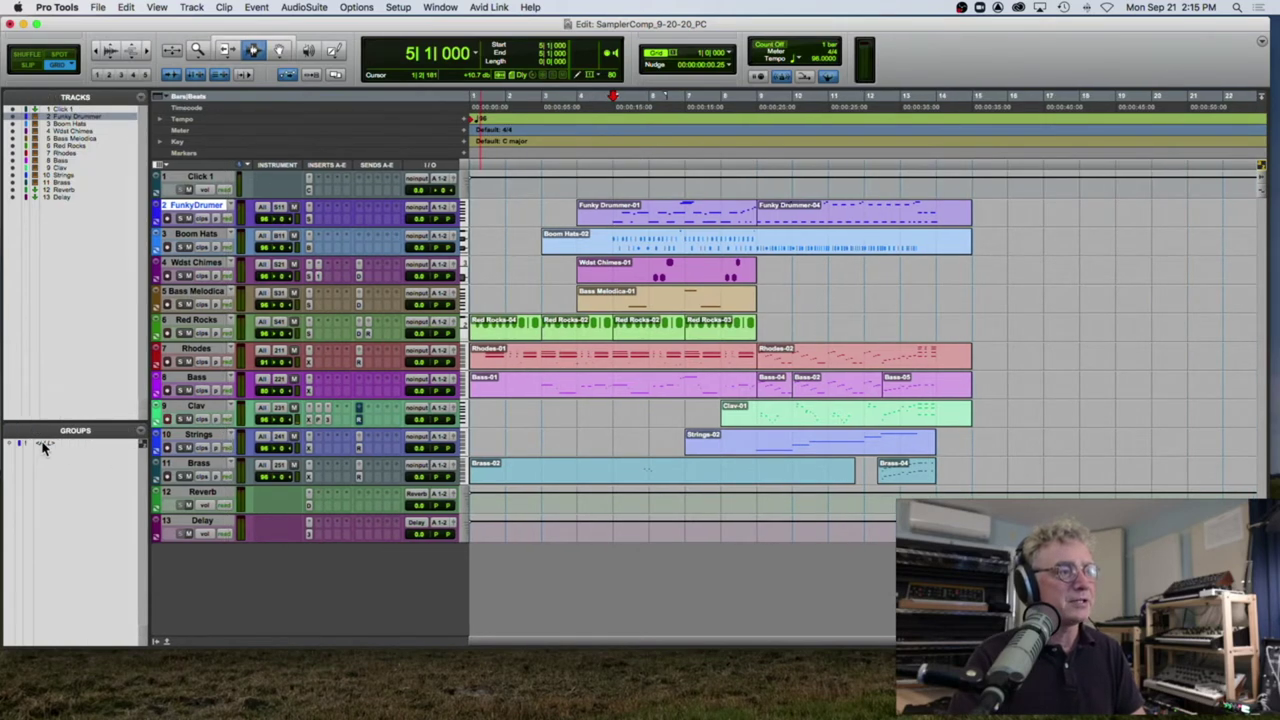
{"action": "left_click", "coordinate": [43, 446]}
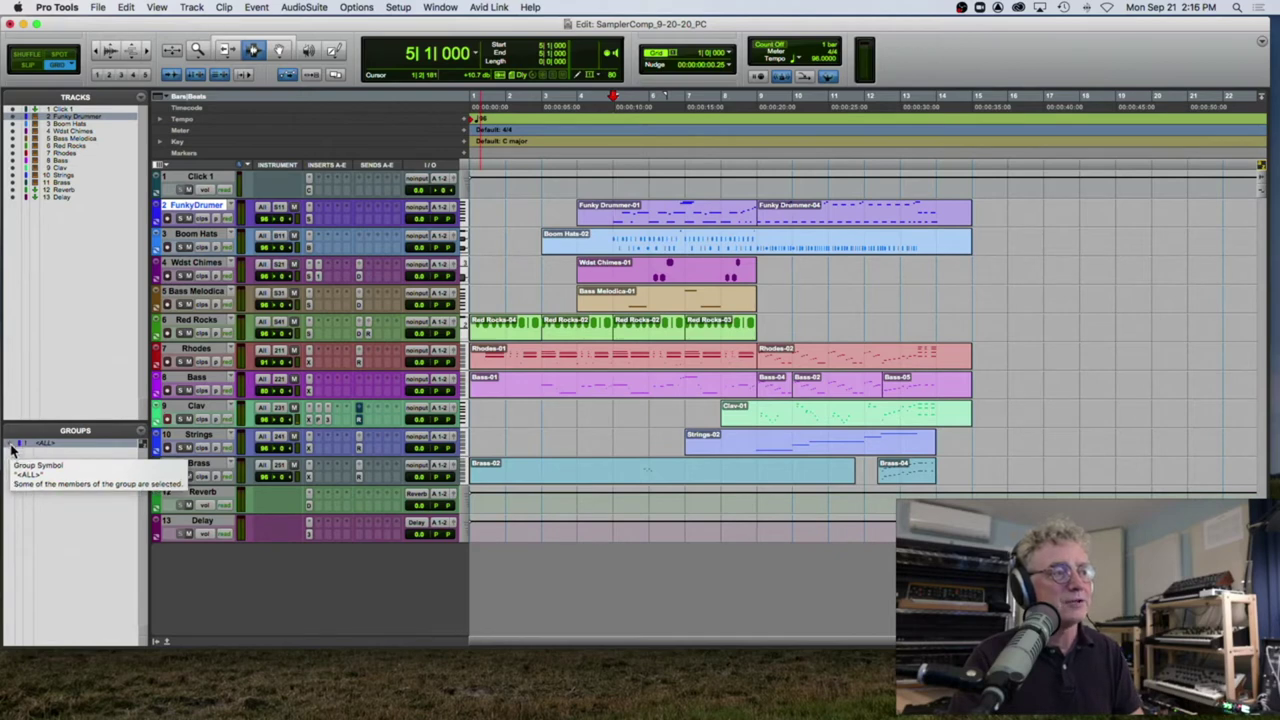
{"action": "left_click", "coordinate": [12, 447]}
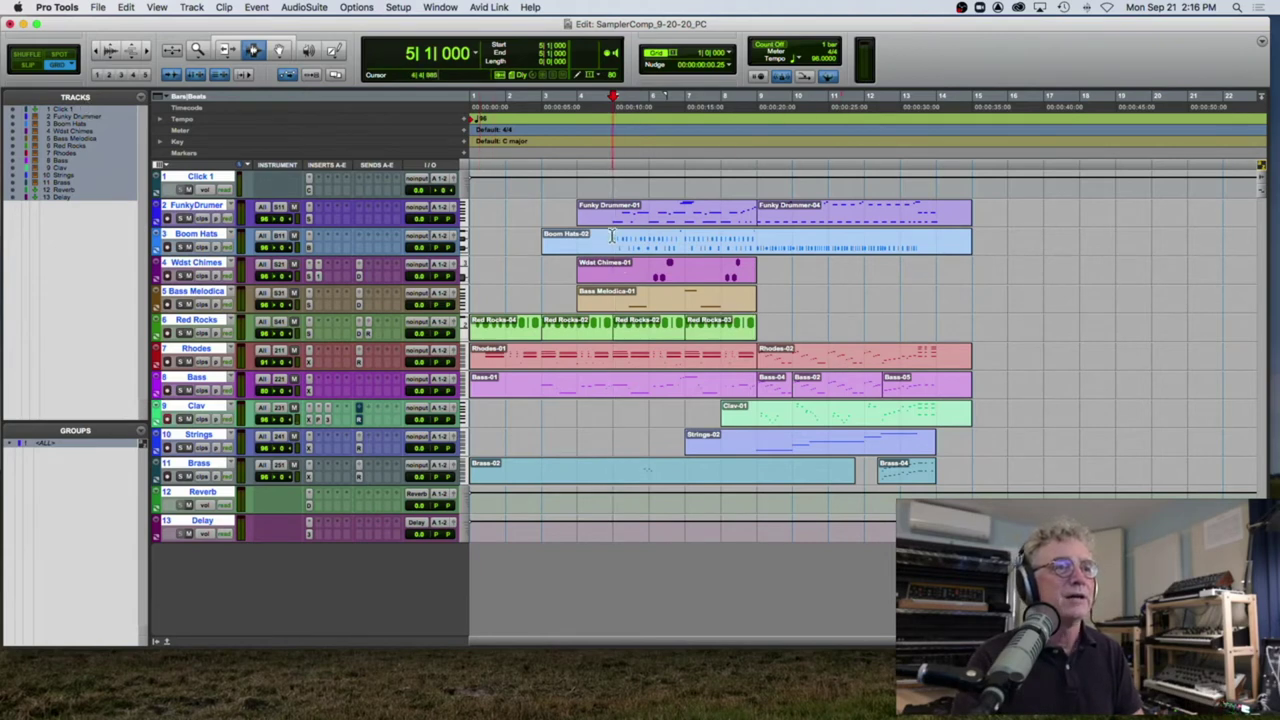
Step: Copy the two bars from 5|1|000 to 7|1|000 across all tracks and paste them at 19|1|000
{"action": "left_click_drag", "start_coordinate": [613, 236], "coordinate": [749, 250]}
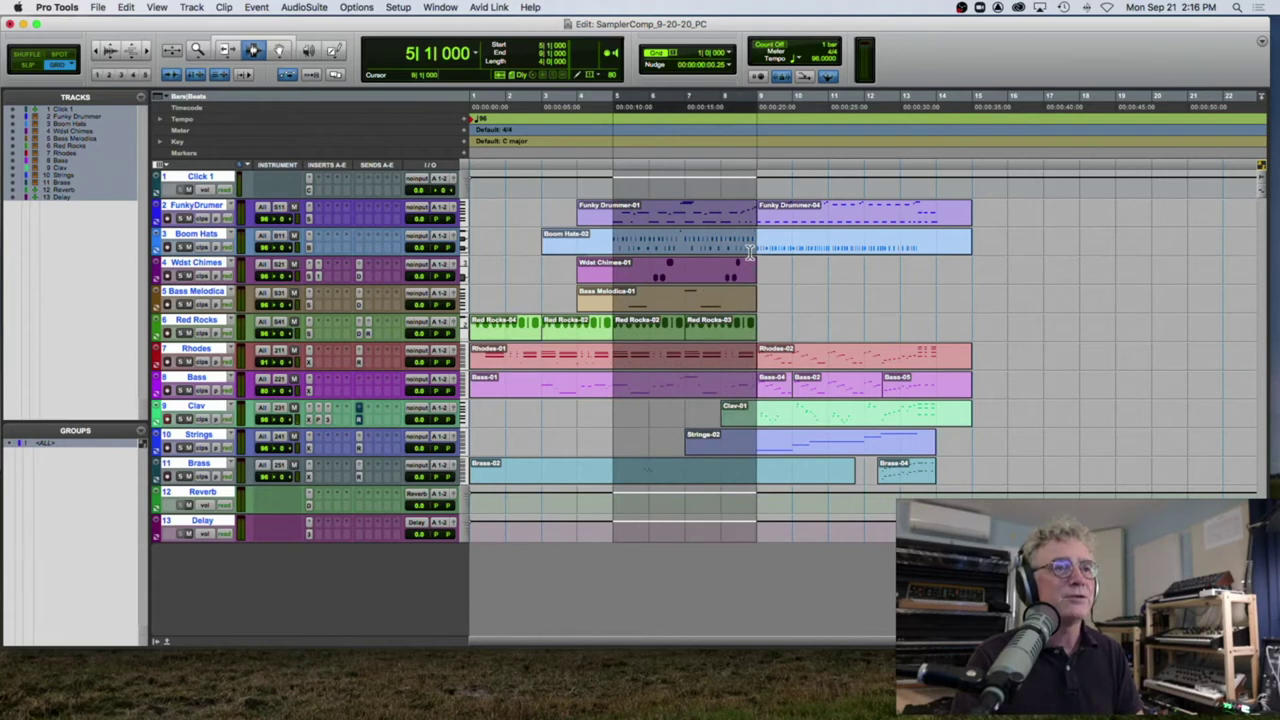
{"action": "left_click_drag", "start_coordinate": [741, 253], "coordinate": [692, 245]}
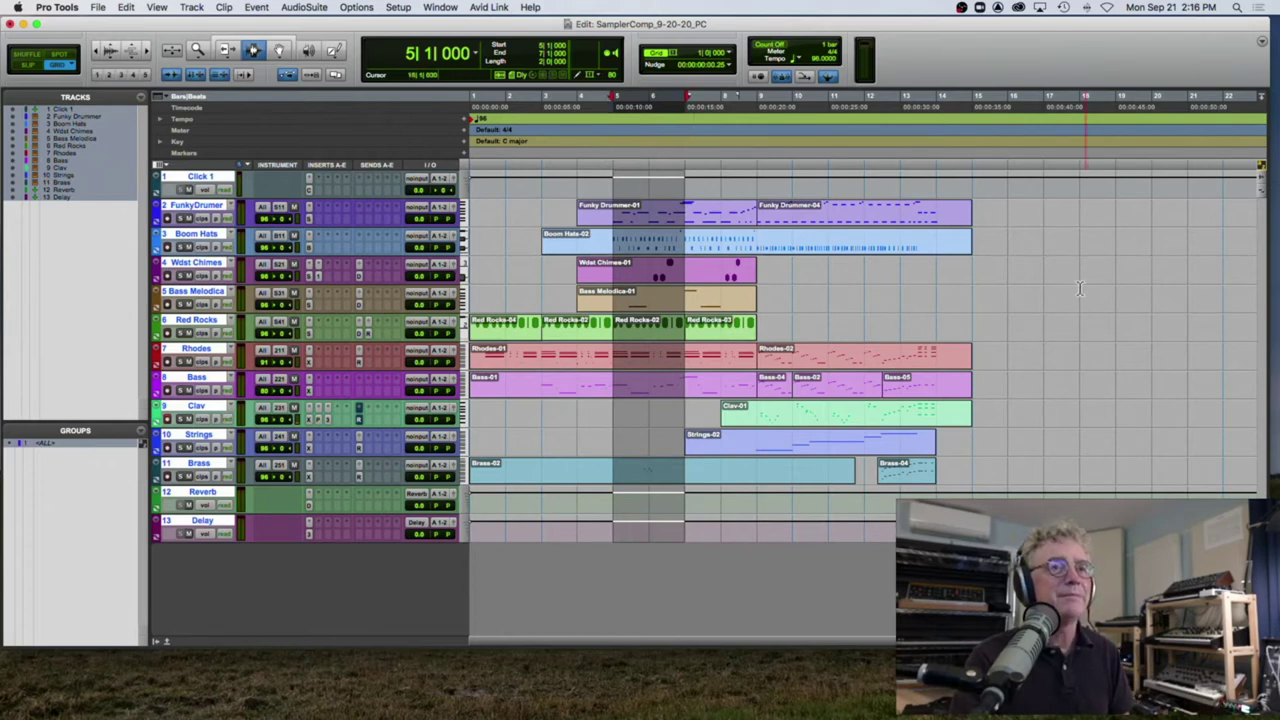
{"action": "scroll", "coordinate": [1060, 285], "scroll_direction": "right", "scroll_amount": 5}
{"action": "left_click", "coordinate": [963, 268]}
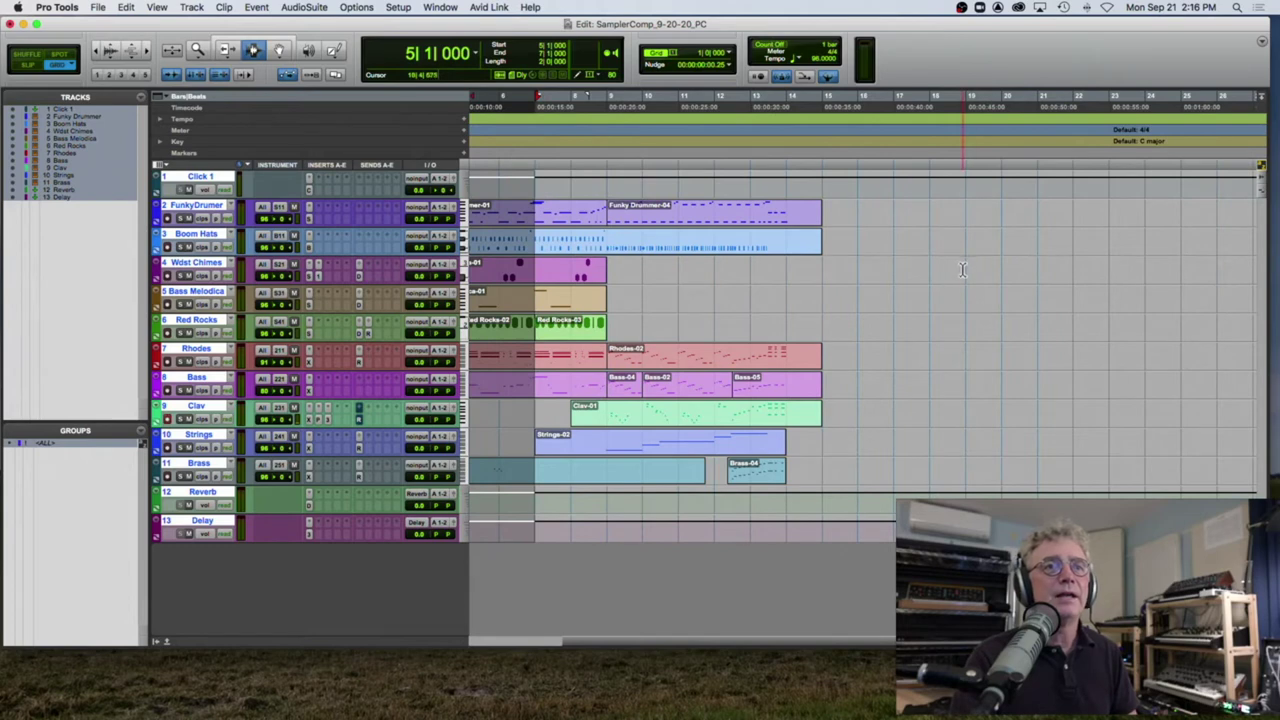
{"action": "key", "text": "super+v"}
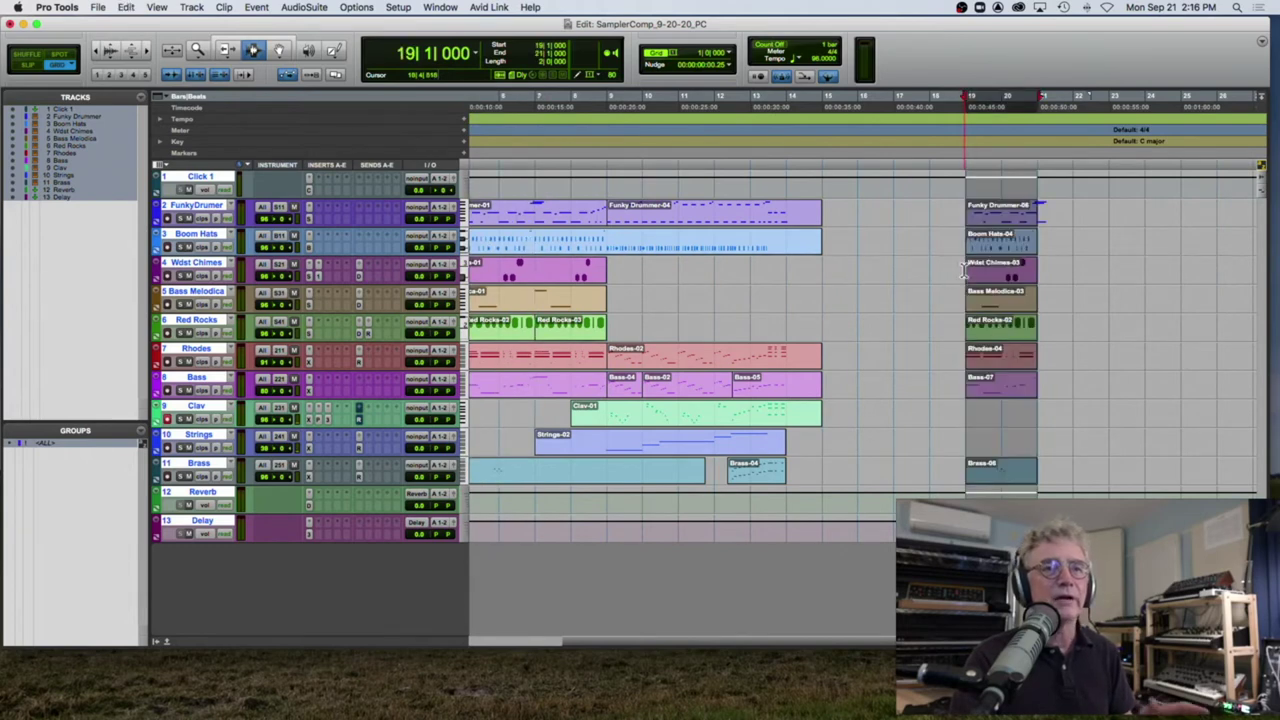
Step: Audition the pasted two-bar section at 19|1|000 and delete it from all tracks
{"action": "key", "text": "space"}
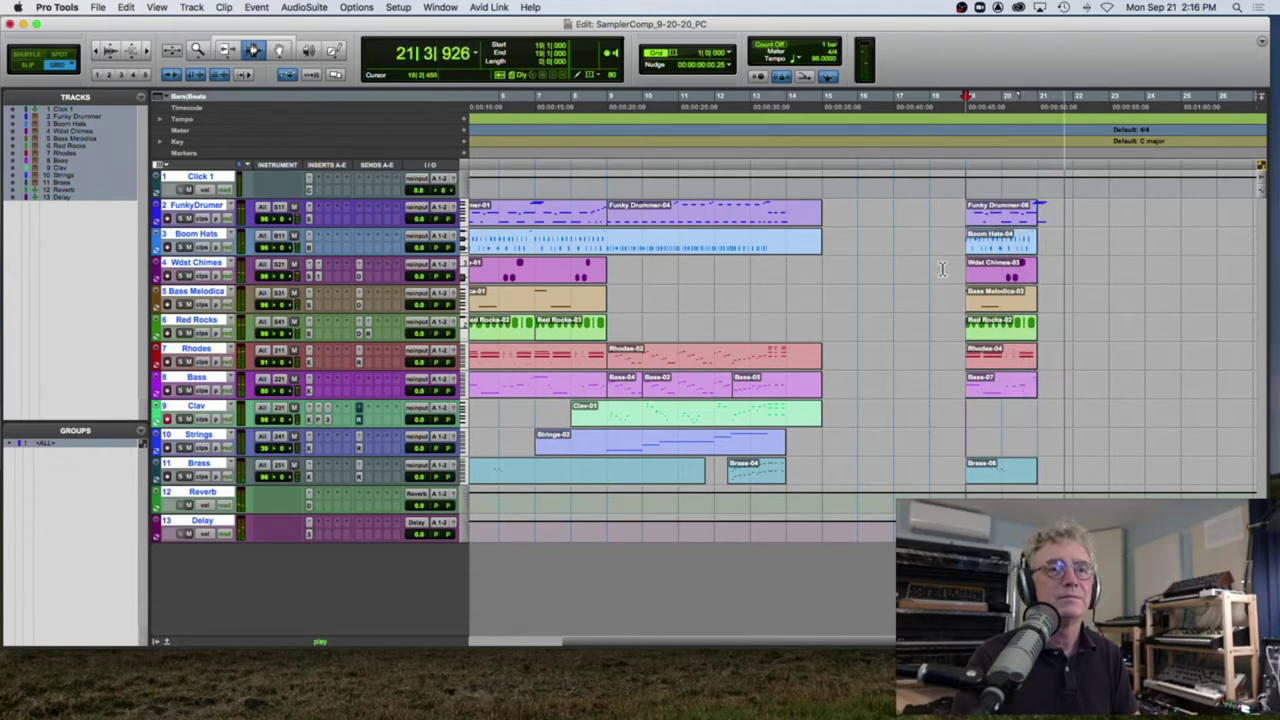
{"action": "key", "text": "space"}
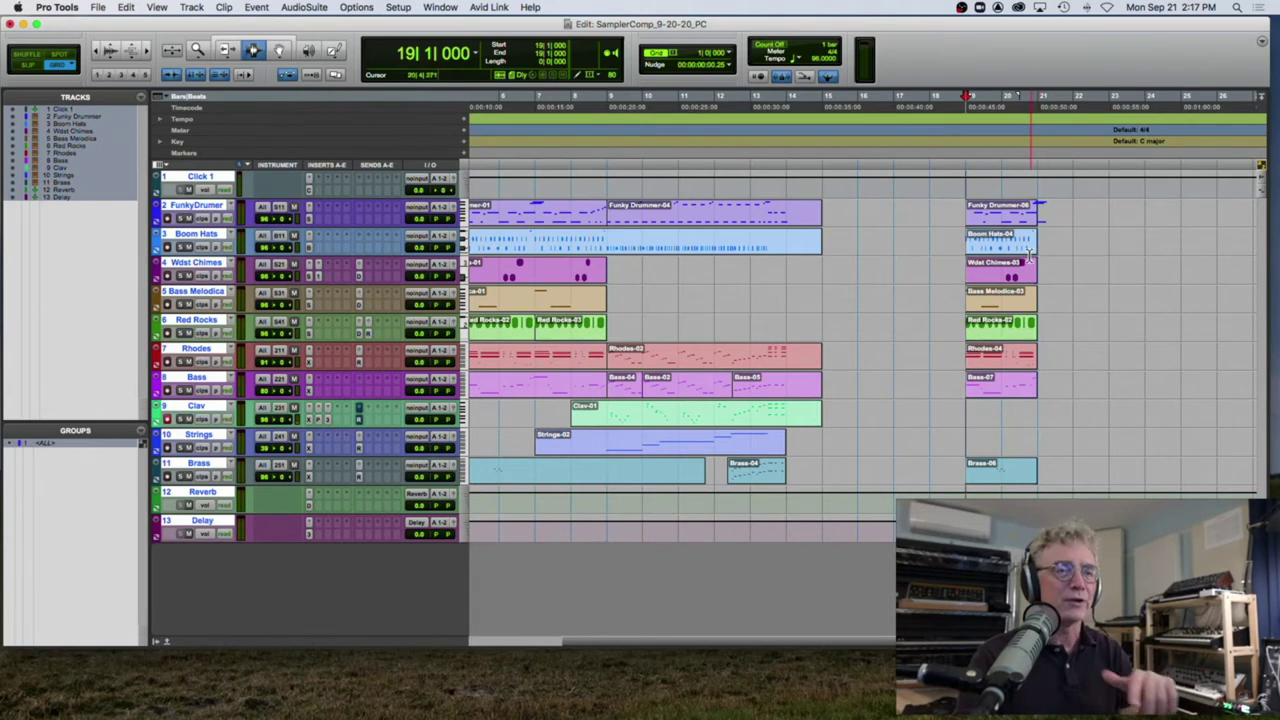
{"action": "double_click", "coordinate": [1018, 249]}
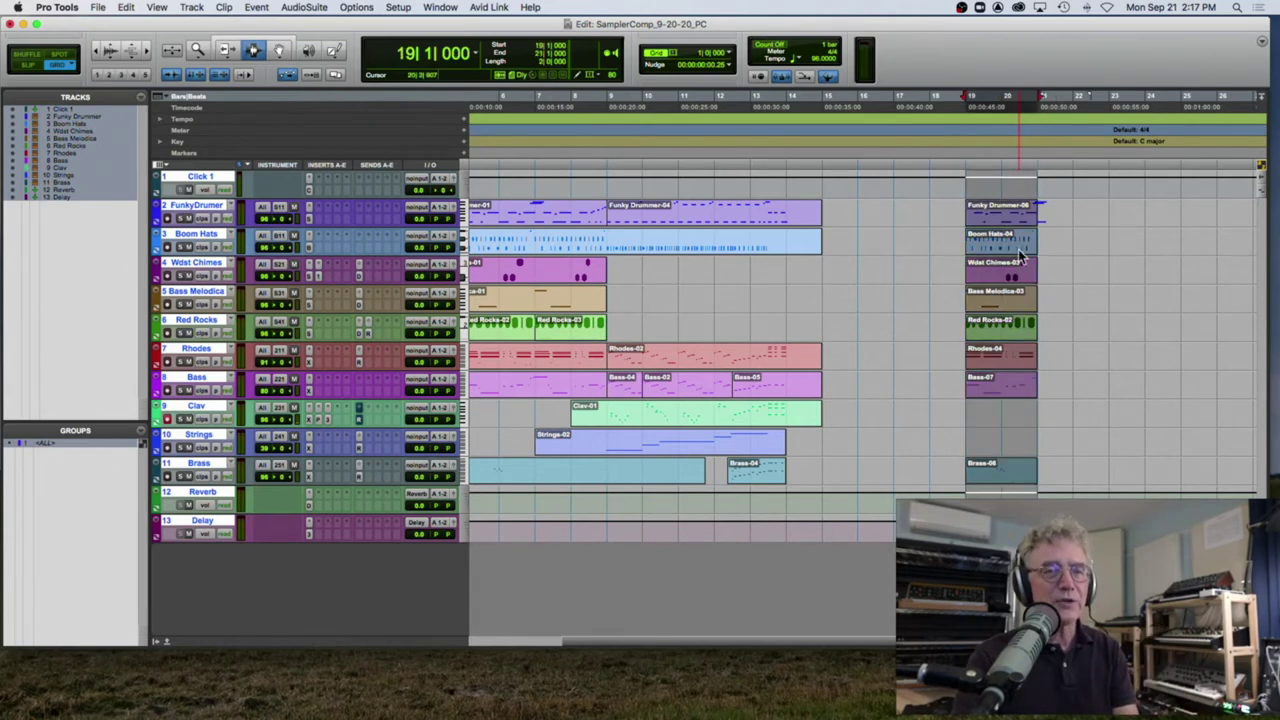
{"action": "key", "text": "Delete"}
Step: Play the opening bars of the composition from 1|1|000
{"action": "scroll", "coordinate": [928, 226], "scroll_direction": "left", "scroll_amount": 5}
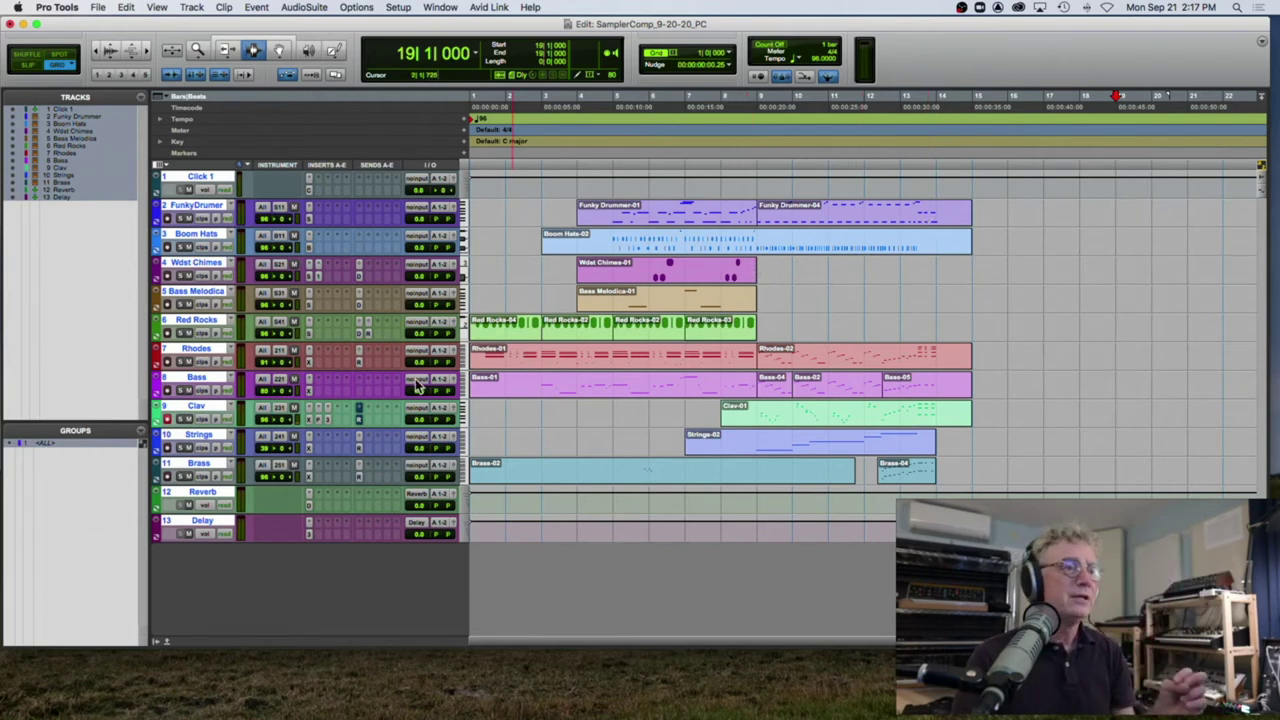
{"action": "key", "text": "Return"}
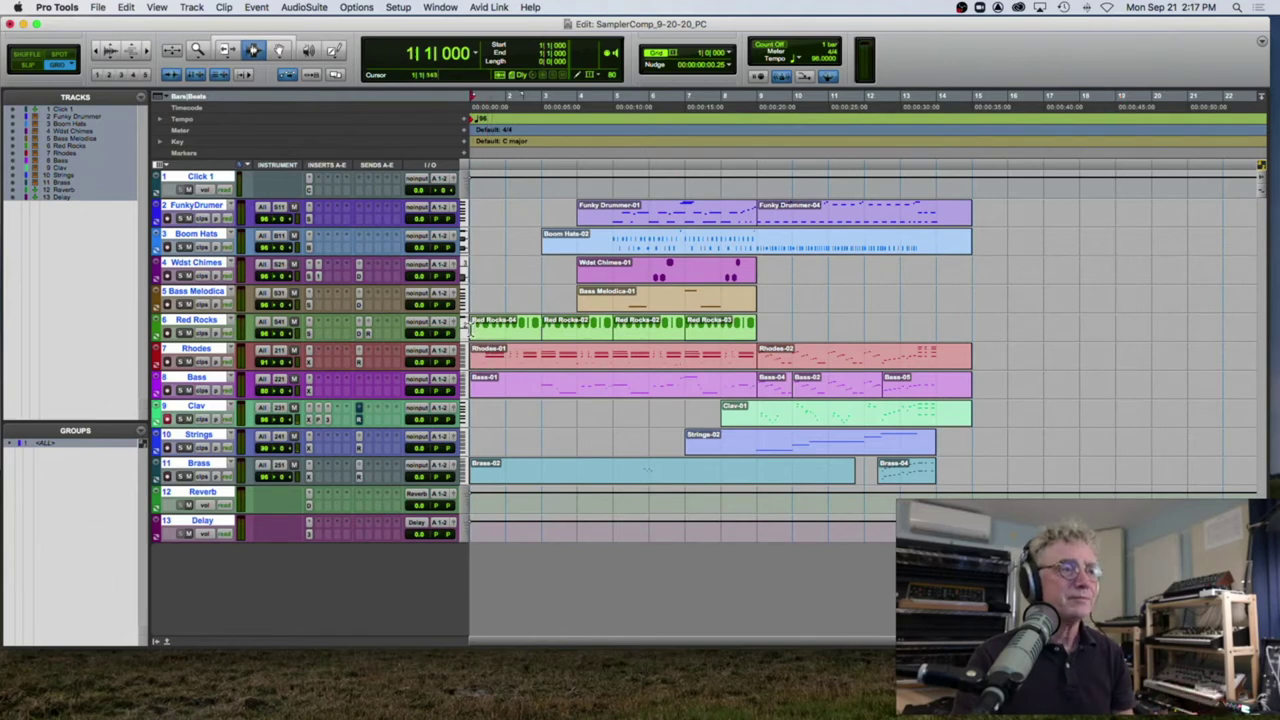
{"action": "key", "text": "space"}
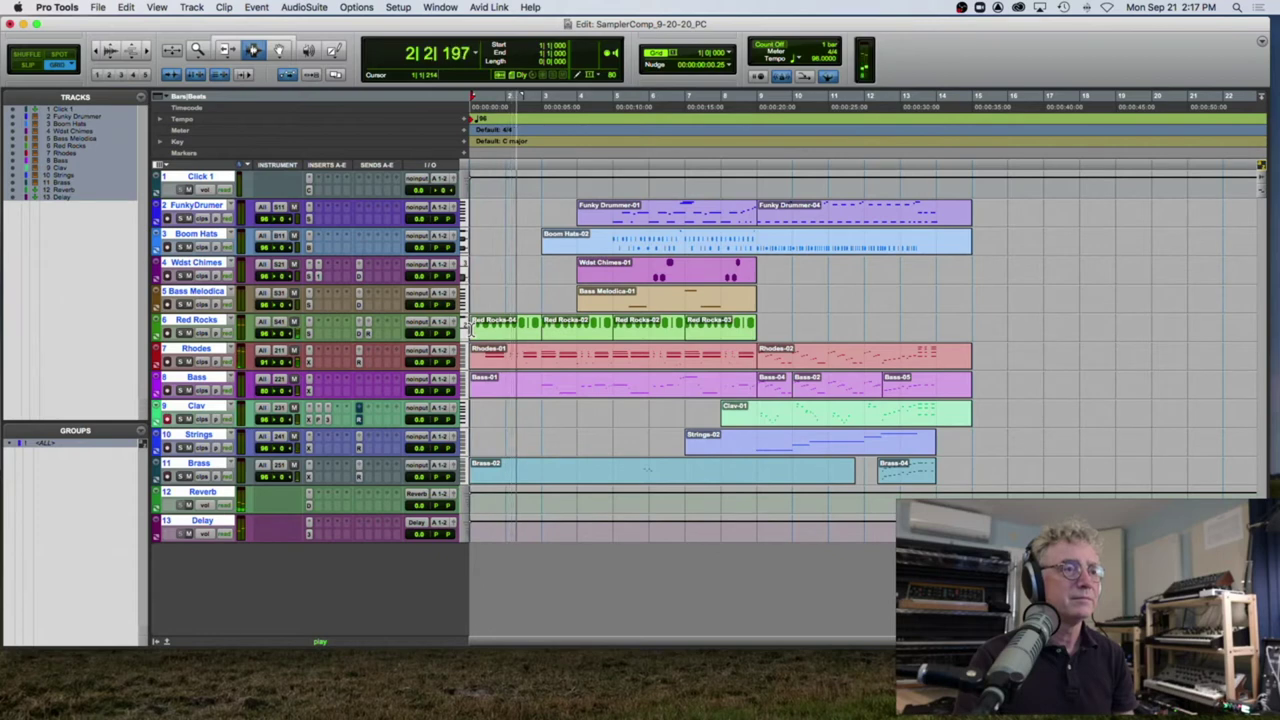
{"action": "key", "text": "space"}
Step: Copy the first two bars across all tracks and paste them at 17|1|000
{"action": "left_click_drag", "start_coordinate": [471, 325], "coordinate": [537, 335]}
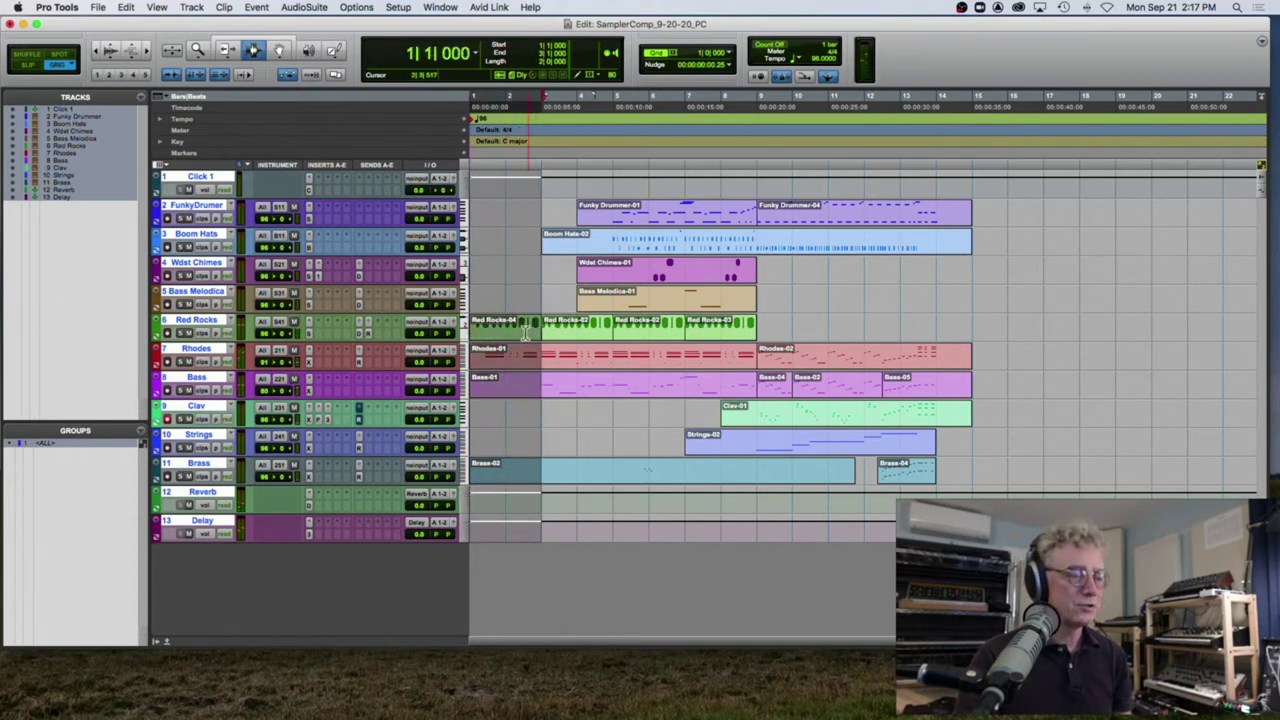
{"action": "left_click", "coordinate": [1043, 359]}
{"action": "key", "text": "super+v"}
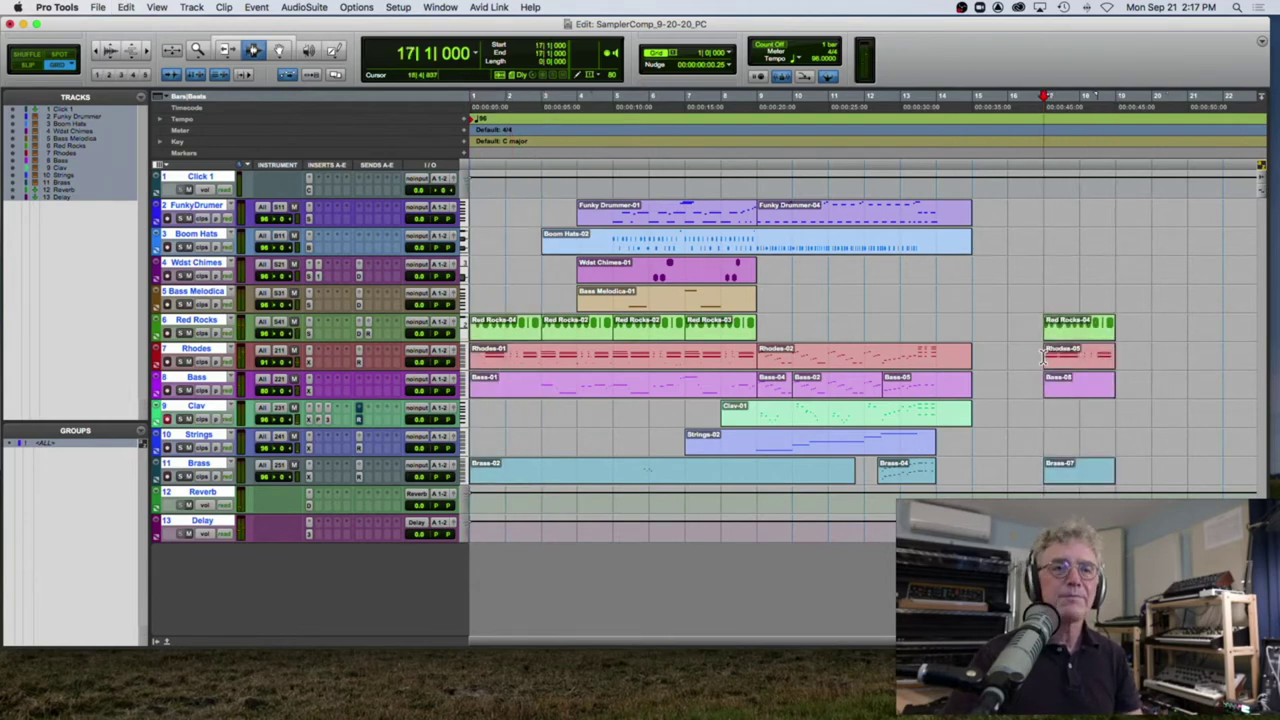
Step: Create a marker named "Rock Clave" at 17|1|000
{"action": "key", "text": "KP_Enter"}
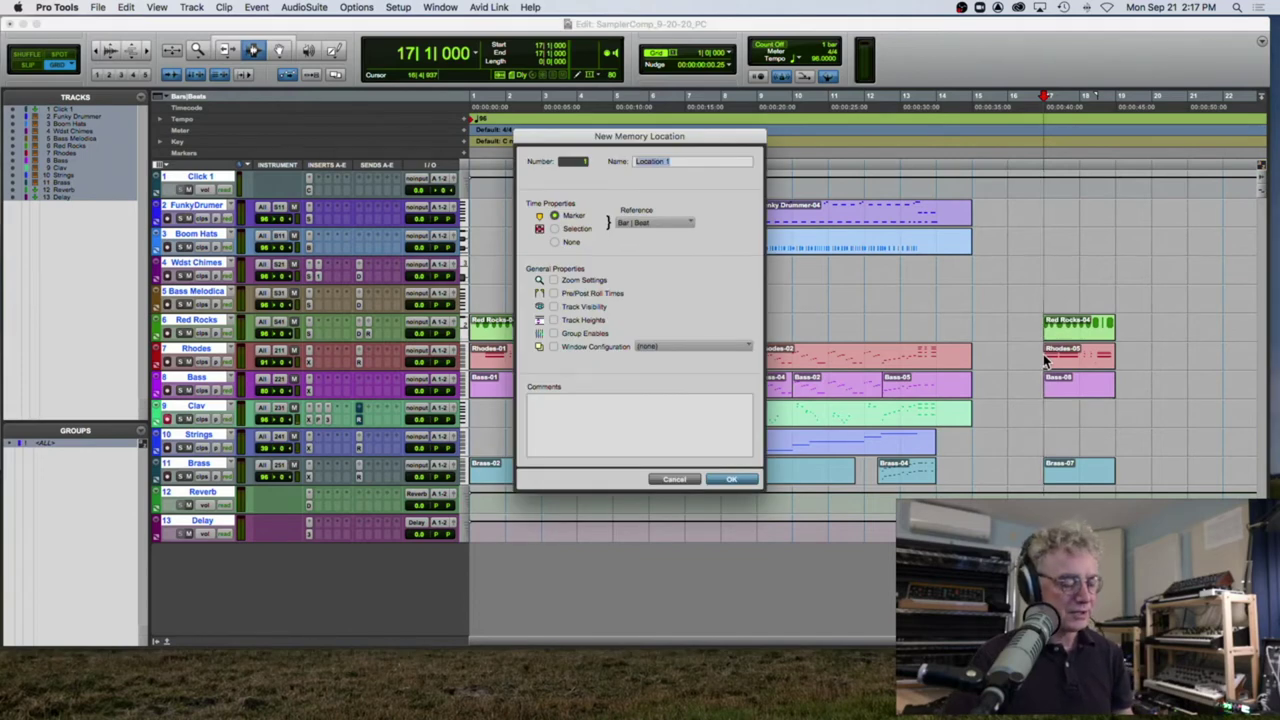
{"action": "type", "text": "Rocki"}
{"action": "key", "text": "BackSpace"}
{"action": "type", "text": "Clave"}
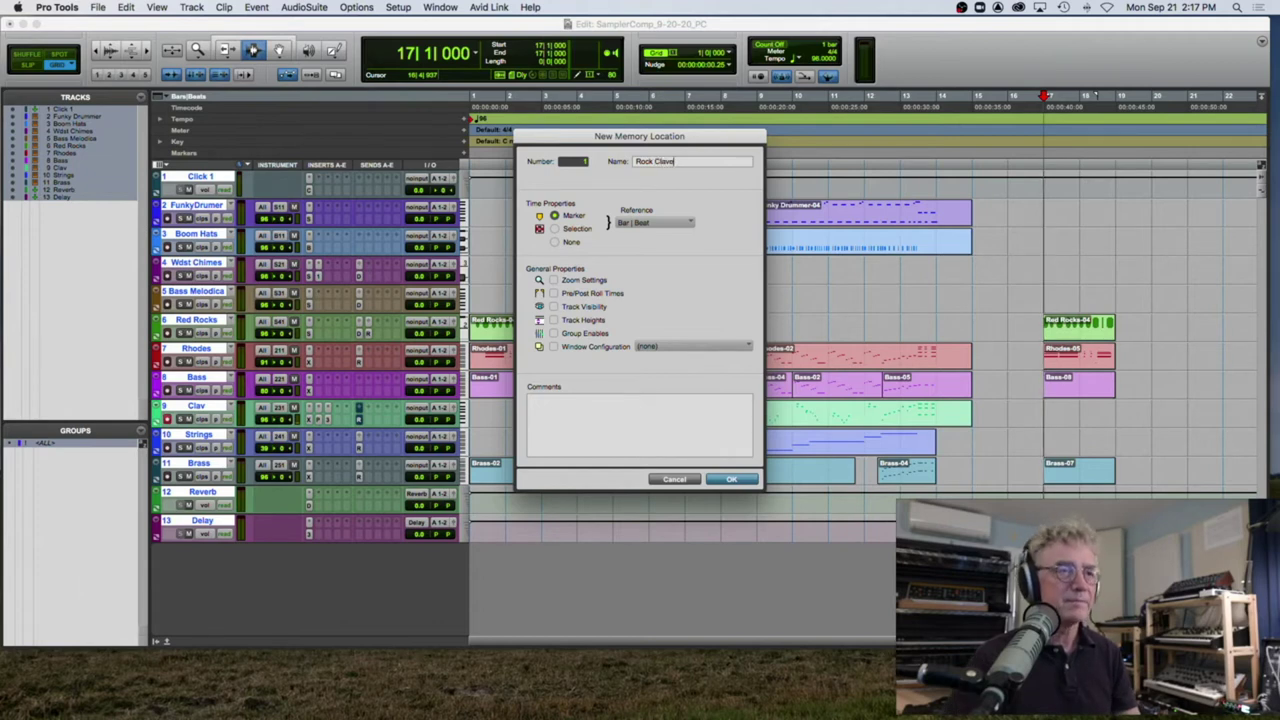
{"action": "key", "text": "Return"}
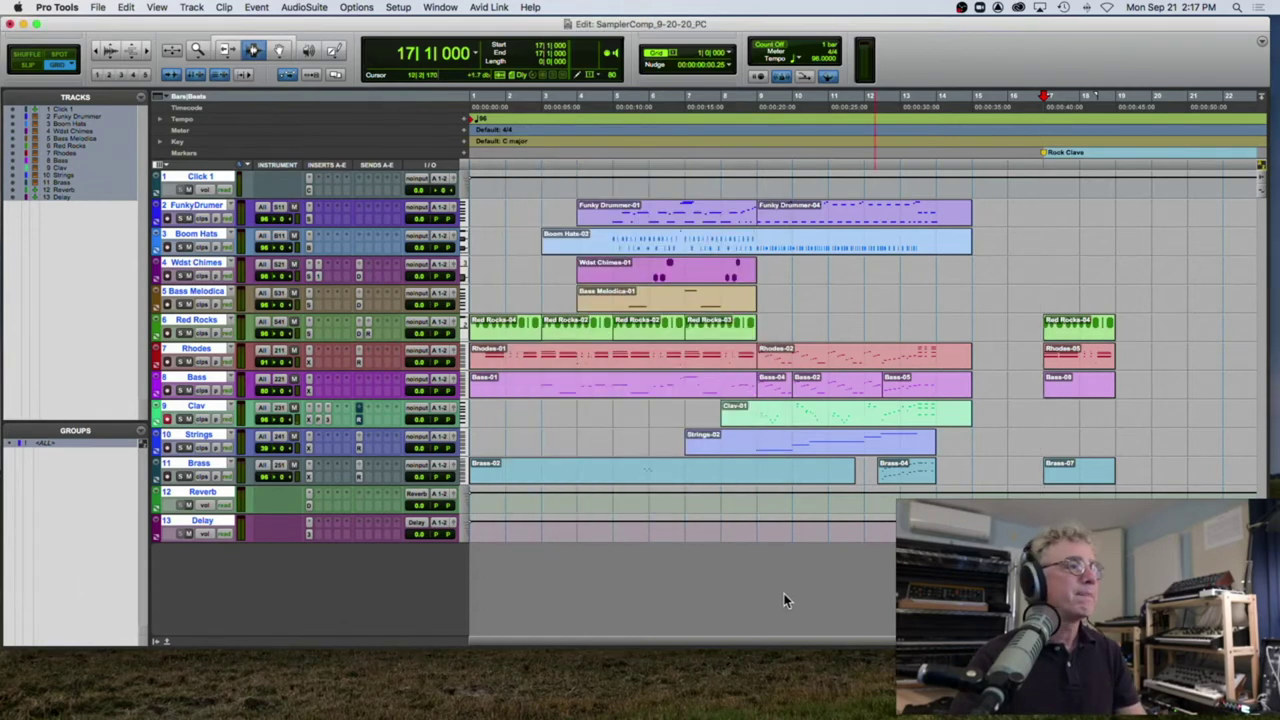
Step: Suspend the ALL group, mute only the Rhodes clip at 17|1|000, and play the section from there
{"action": "left_click", "coordinate": [105, 445]}
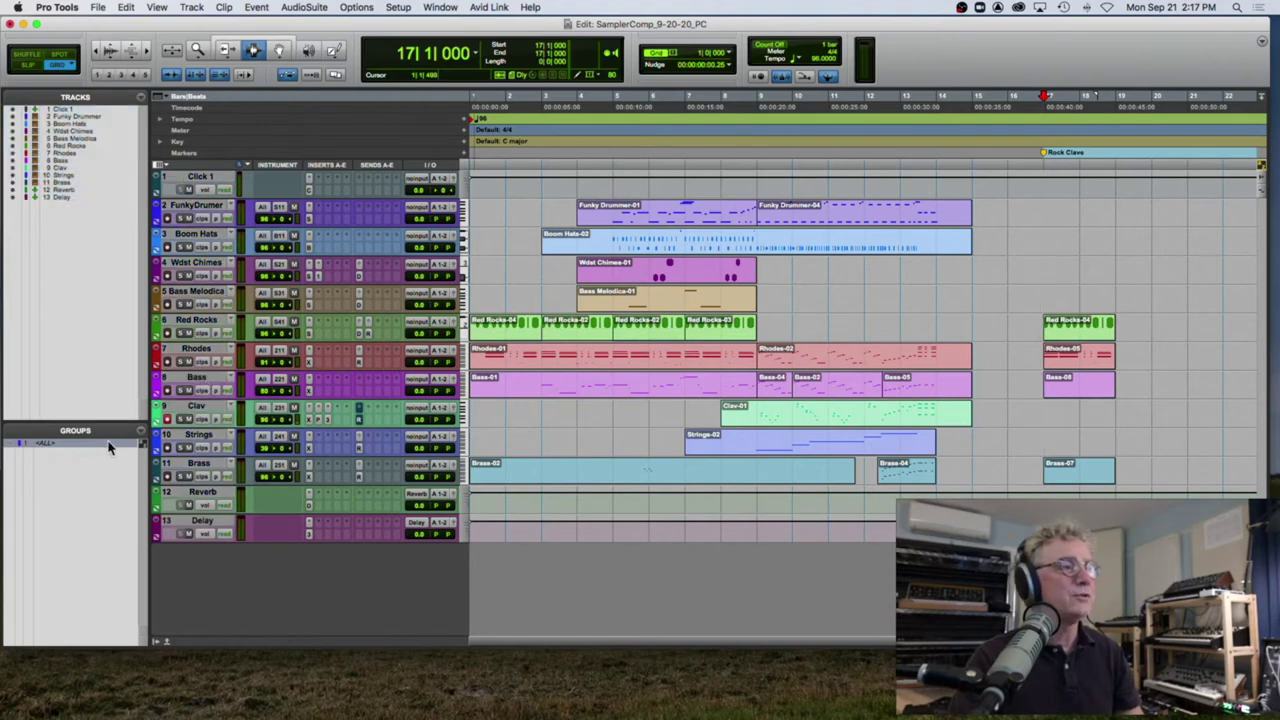
{"action": "double_click", "coordinate": [1095, 364]}
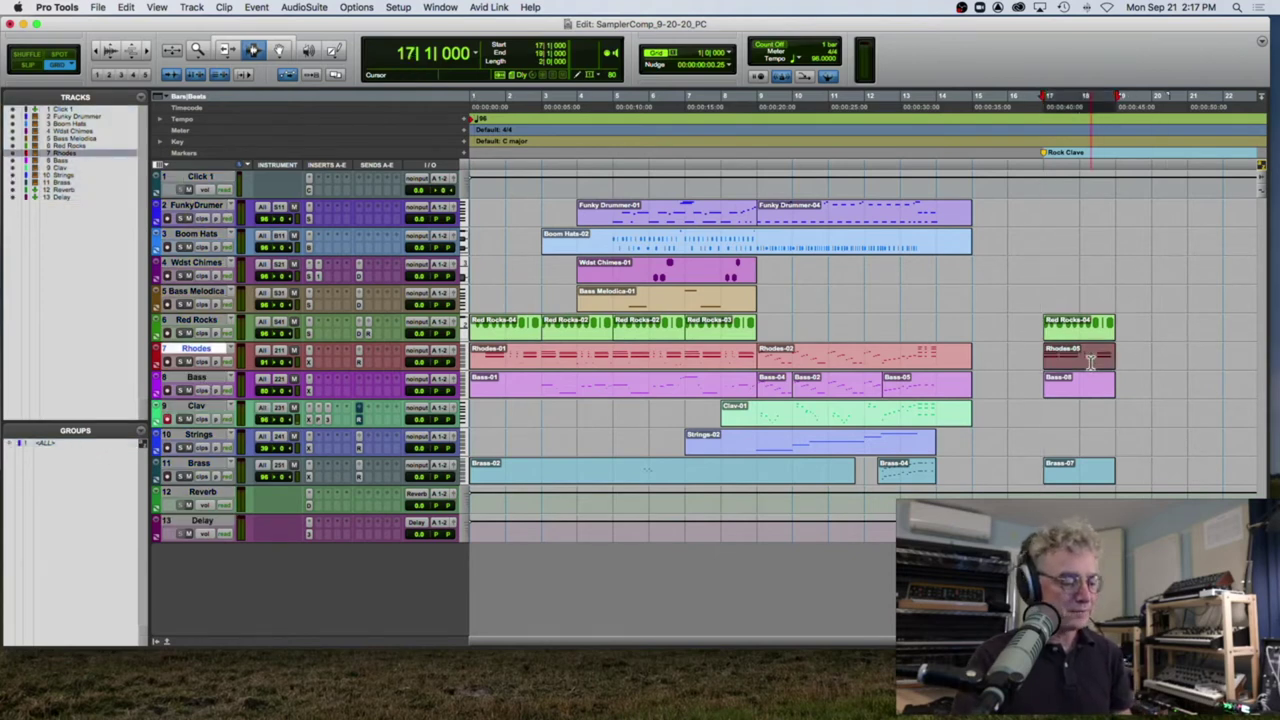
{"action": "key", "text": "super+m"}
{"action": "left_click", "coordinate": [1046, 324]}
{"action": "key", "text": "space"}
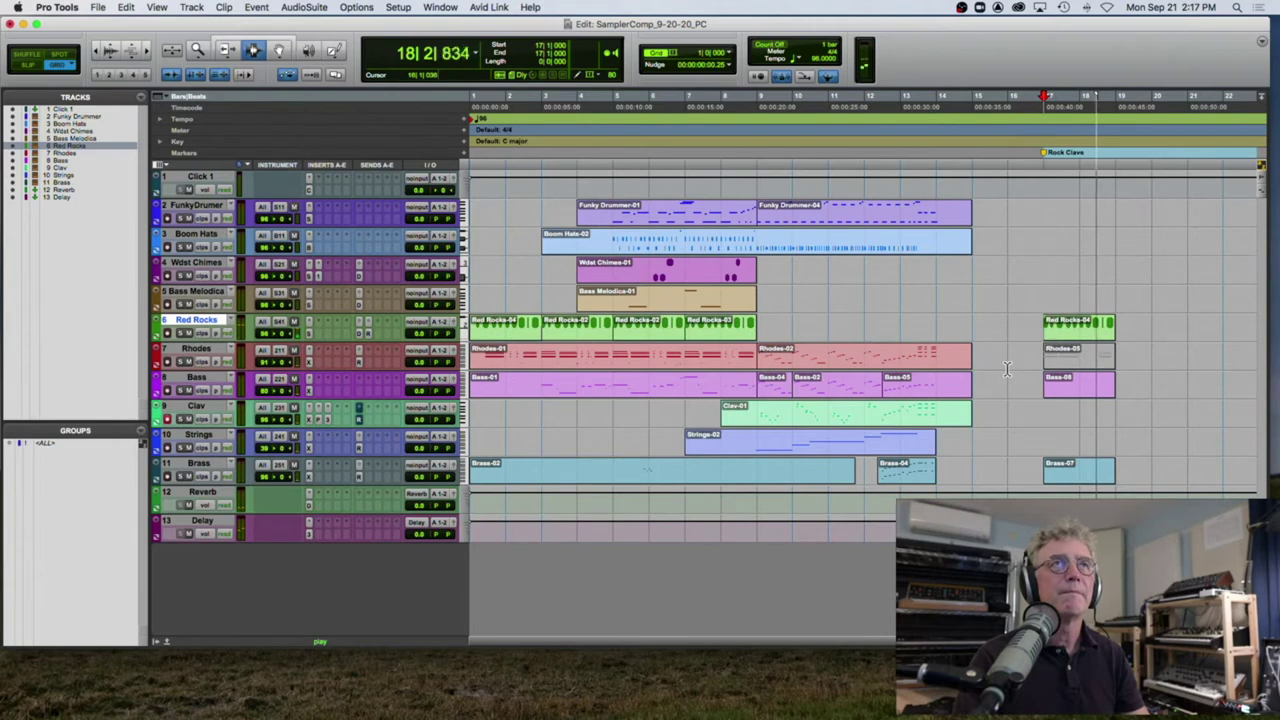
Step: Stop playback, reactivate the ALL group, and paste the copied two bars across all tracks at 20|1|000
{"action": "left_click", "coordinate": [13, 445]}
{"action": "key", "text": "space"}
{"action": "left_click", "coordinate": [1154, 351]}
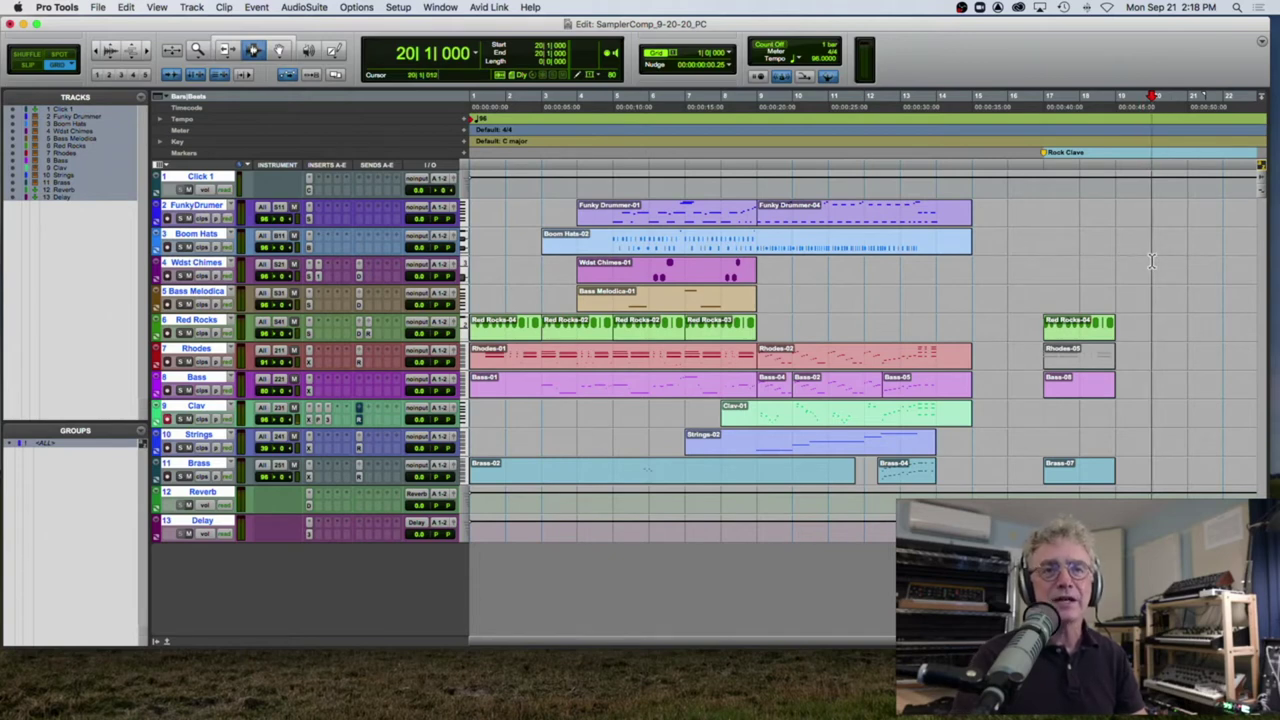
{"action": "key", "text": "super+v"}
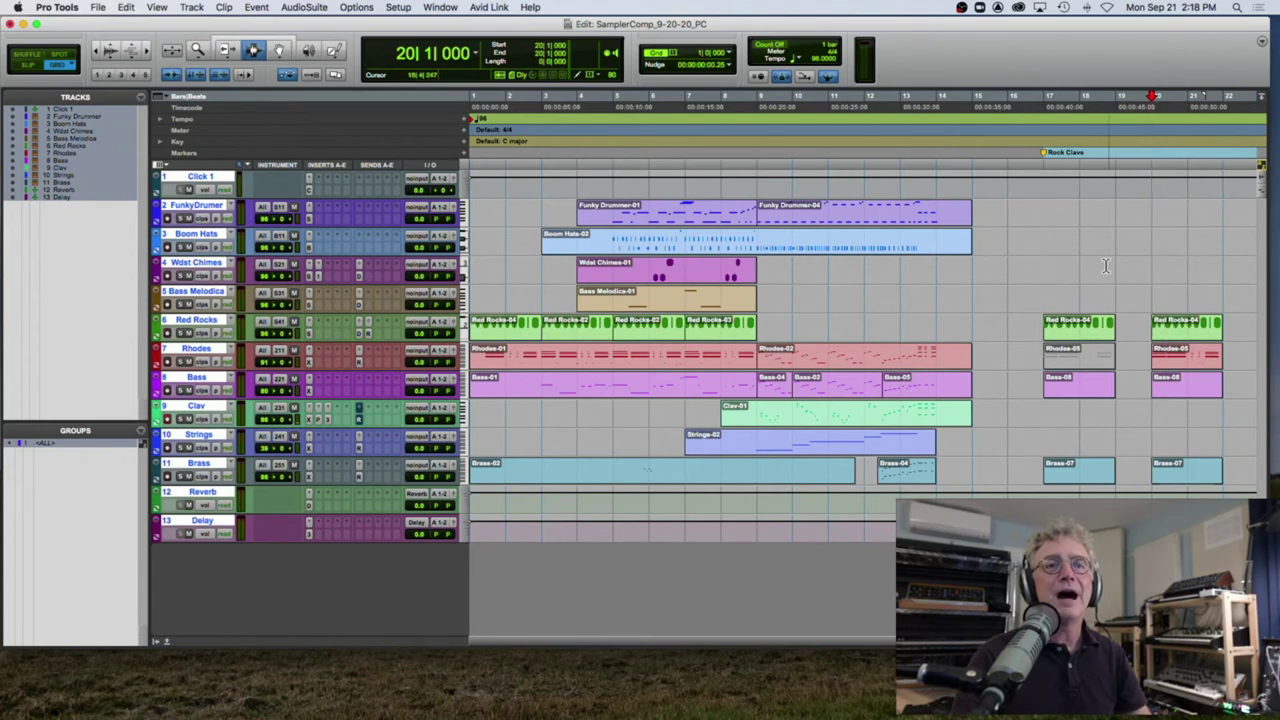
Step: Play the section pasted at 20|1|000 and record a brief pass on the armed Clav track from that point
{"action": "scroll", "coordinate": [1120, 263], "scroll_direction": "right", "scroll_amount": 3}
{"action": "key", "text": "space"}
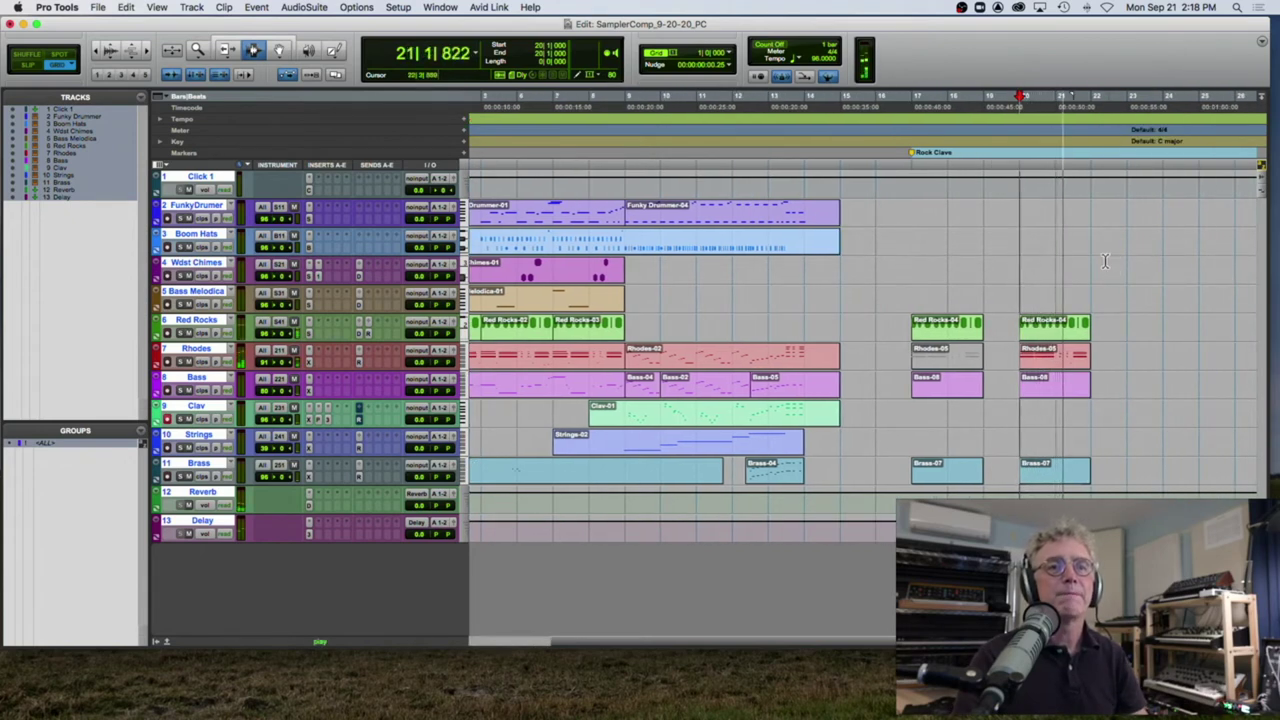
{"action": "key", "text": "space"}
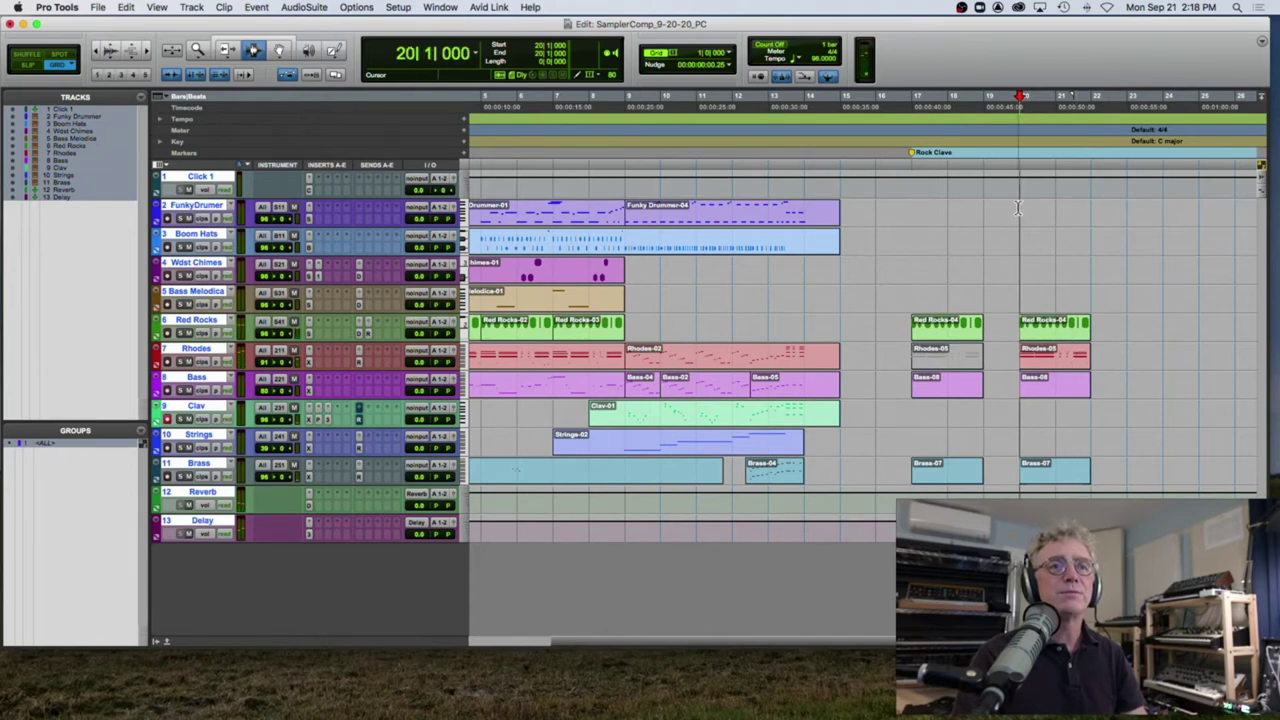
{"action": "key", "text": "super+space"}
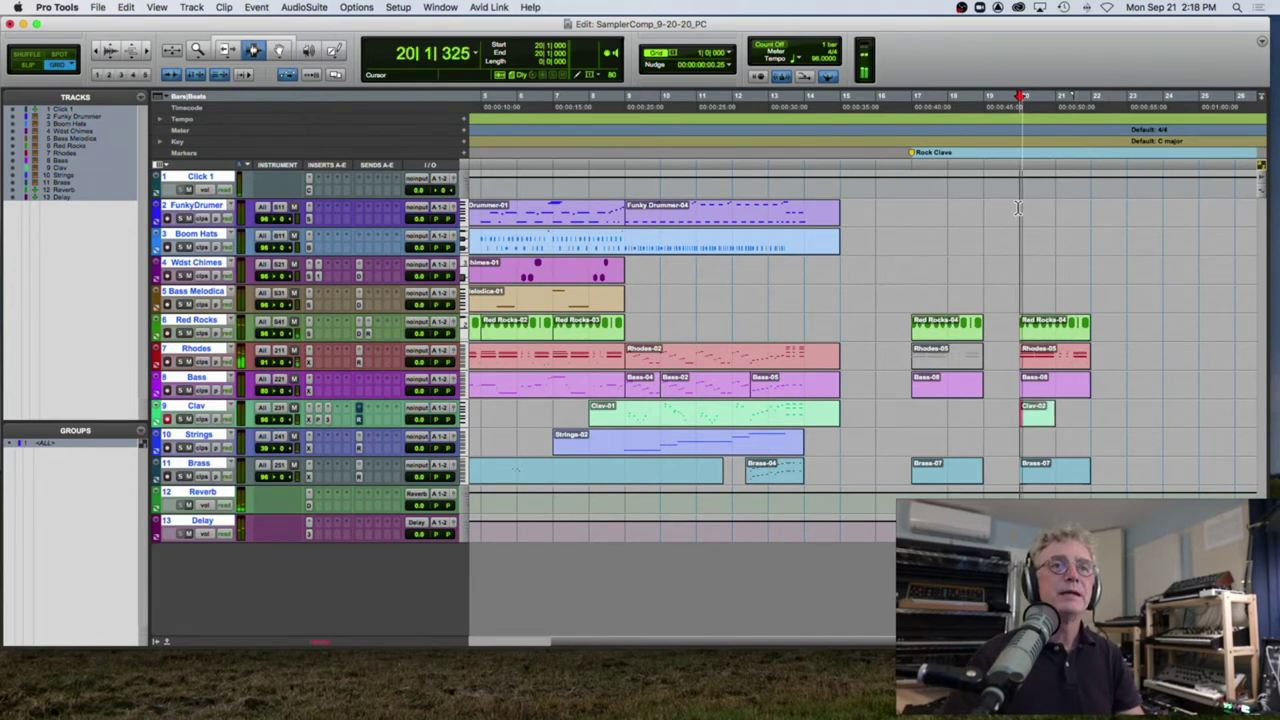
{"action": "key", "text": "space"}
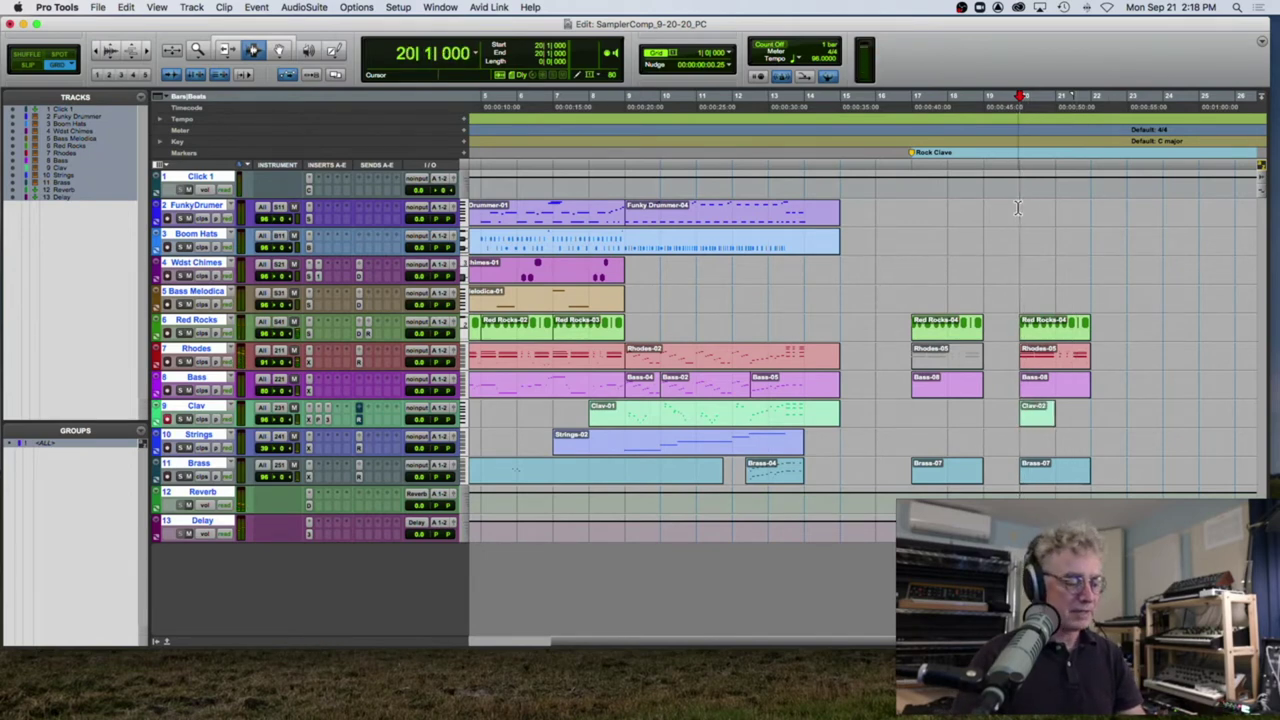
Step: Create a marker named "ClaveRhodes" at 20|1|000
{"action": "key", "text": "KP_Enter"}
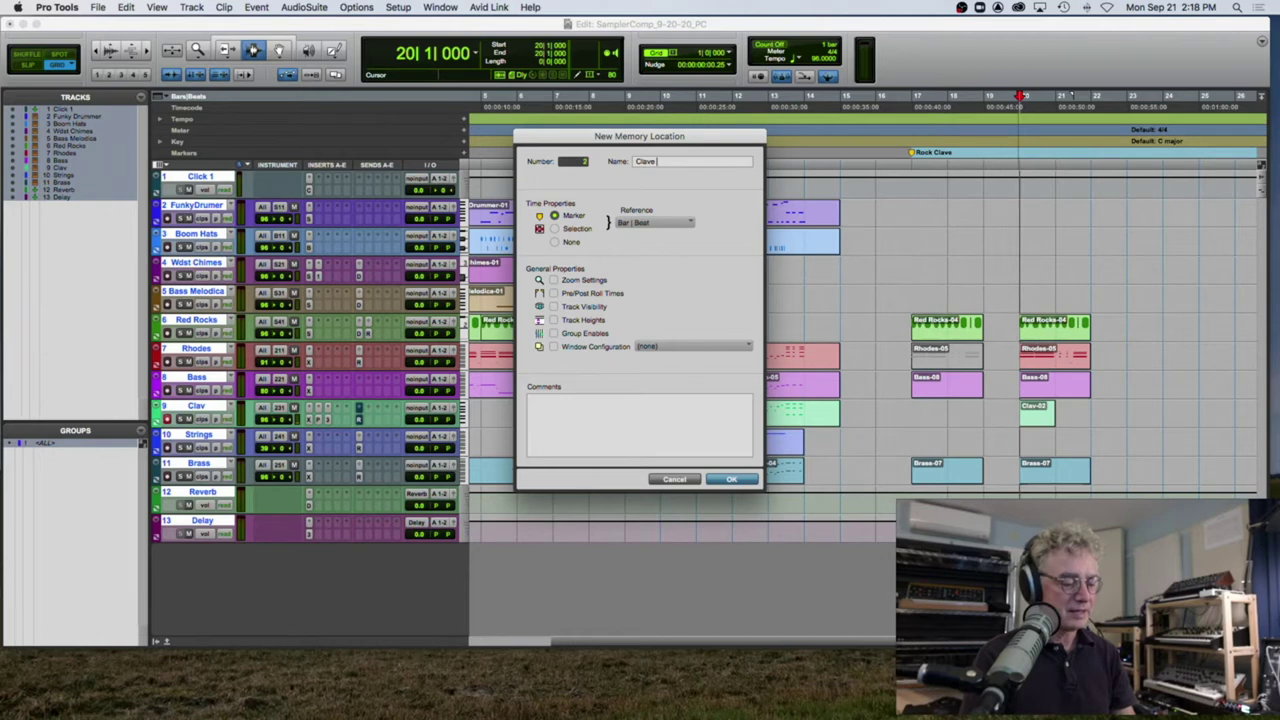
{"action": "type", "text": "Clave Rhodes"}
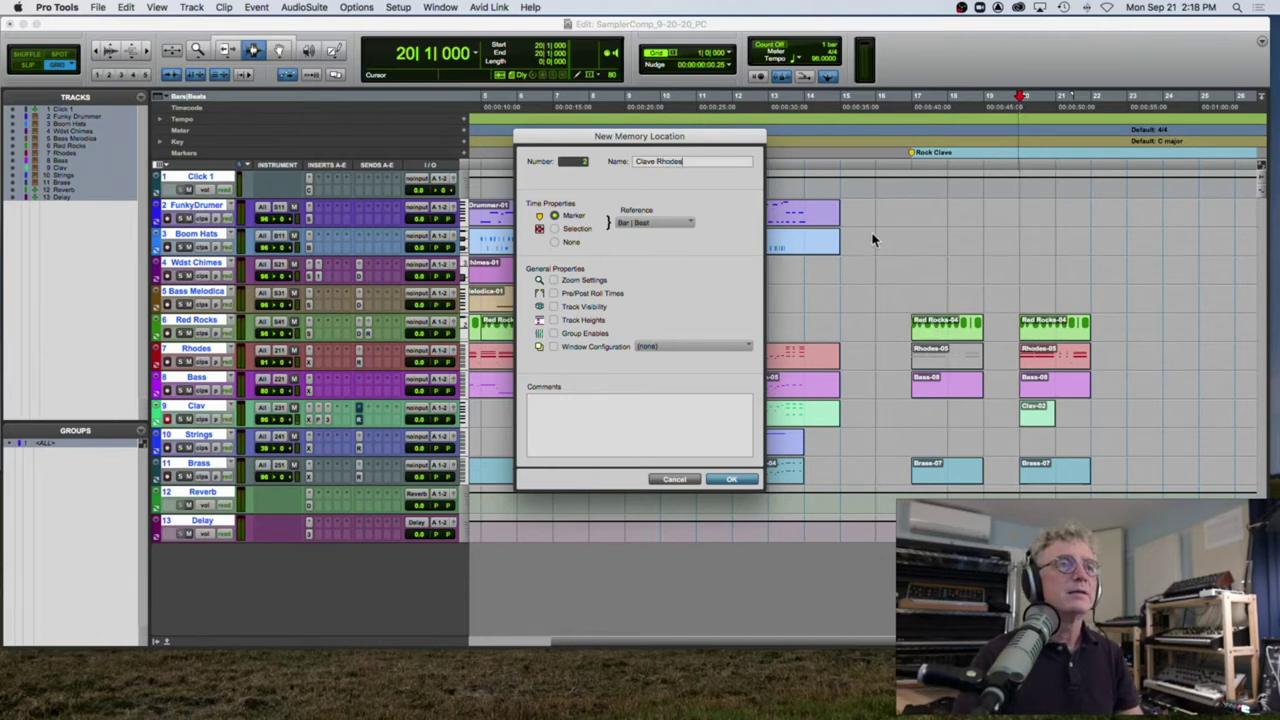
{"action": "left_click", "coordinate": [656, 161]}
{"action": "key", "text": "BackSpace"}
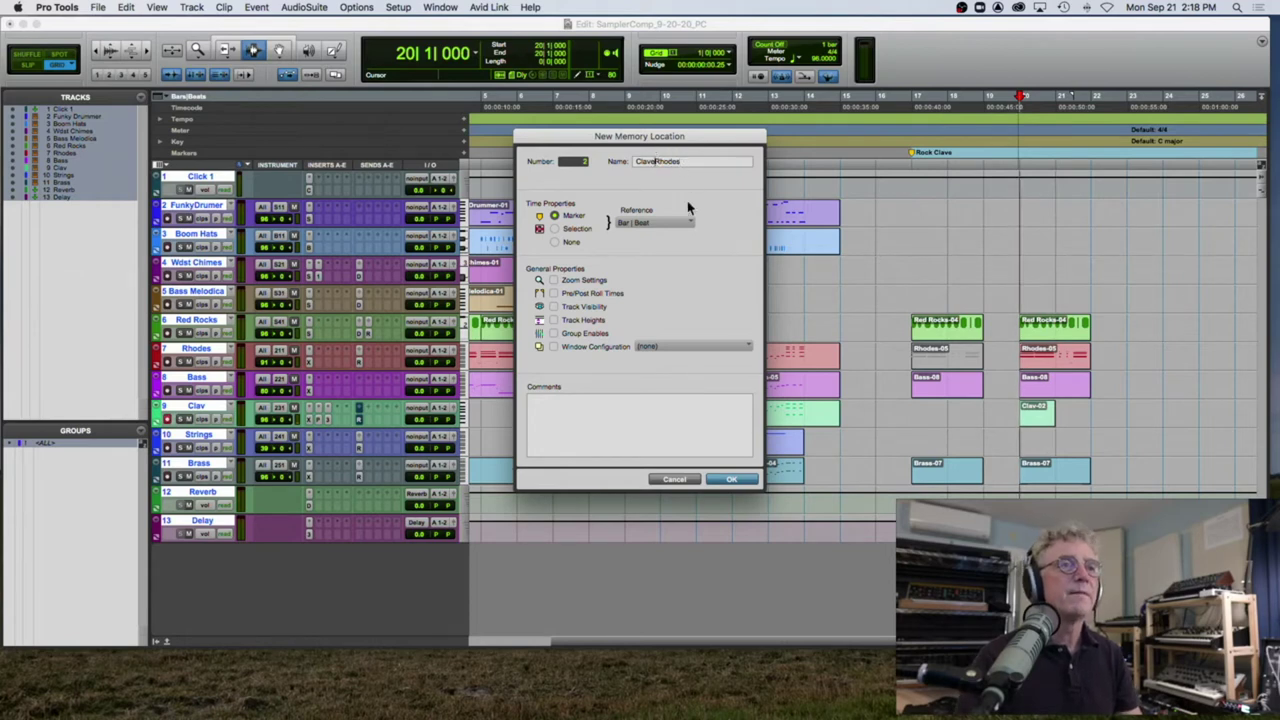
{"action": "left_click", "coordinate": [732, 480]}
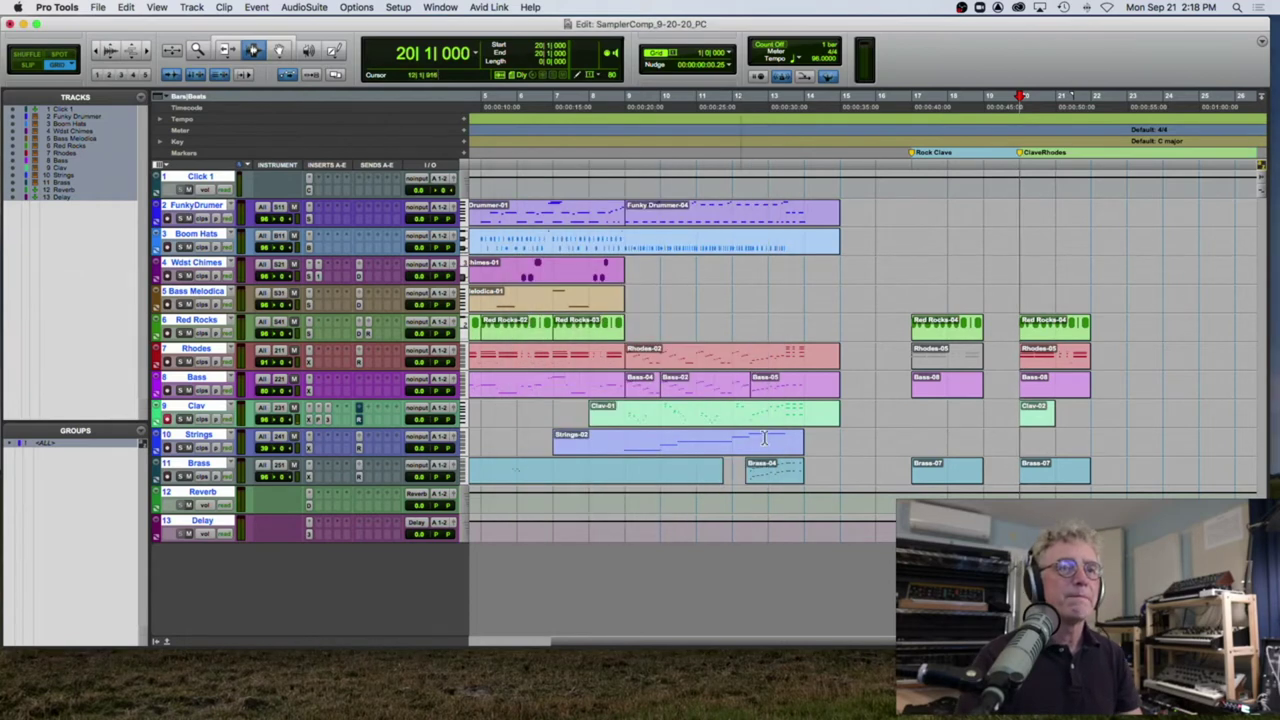
Step: Rename the marker at 17|1|000 as "RockClave_C2"
{"action": "double_click", "coordinate": [914, 153]}
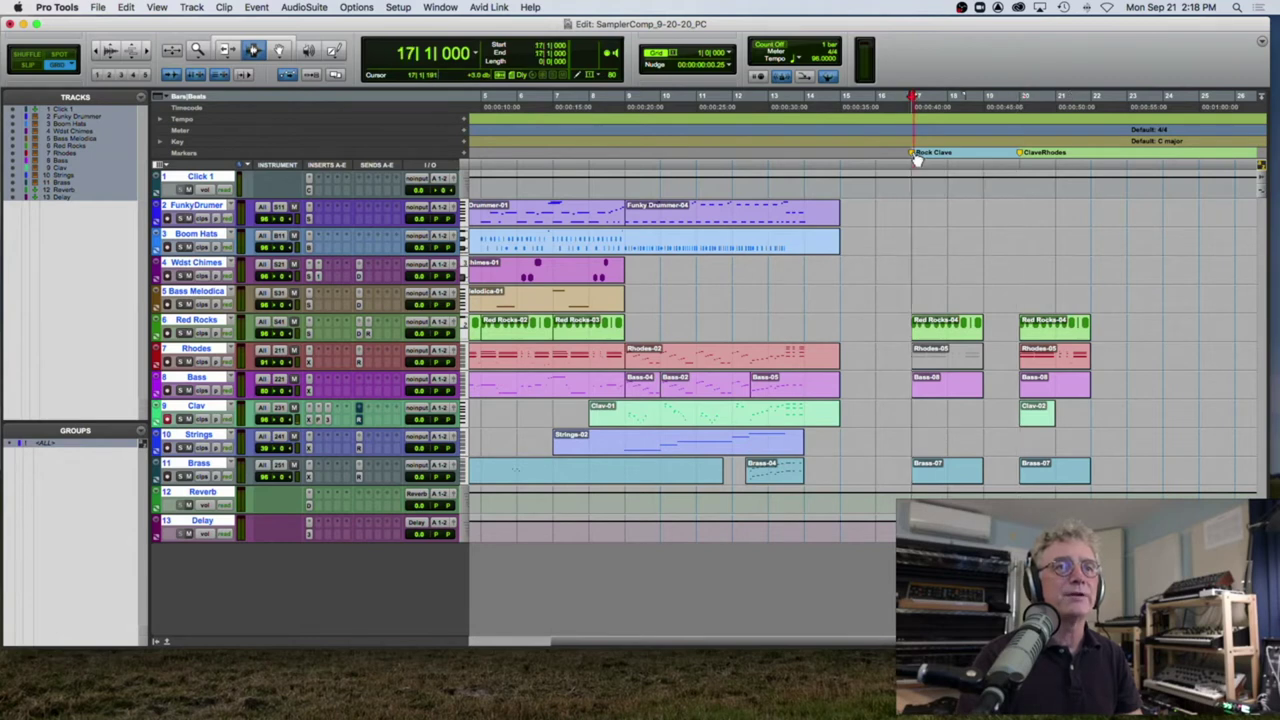
{"action": "left_click", "coordinate": [655, 162]}
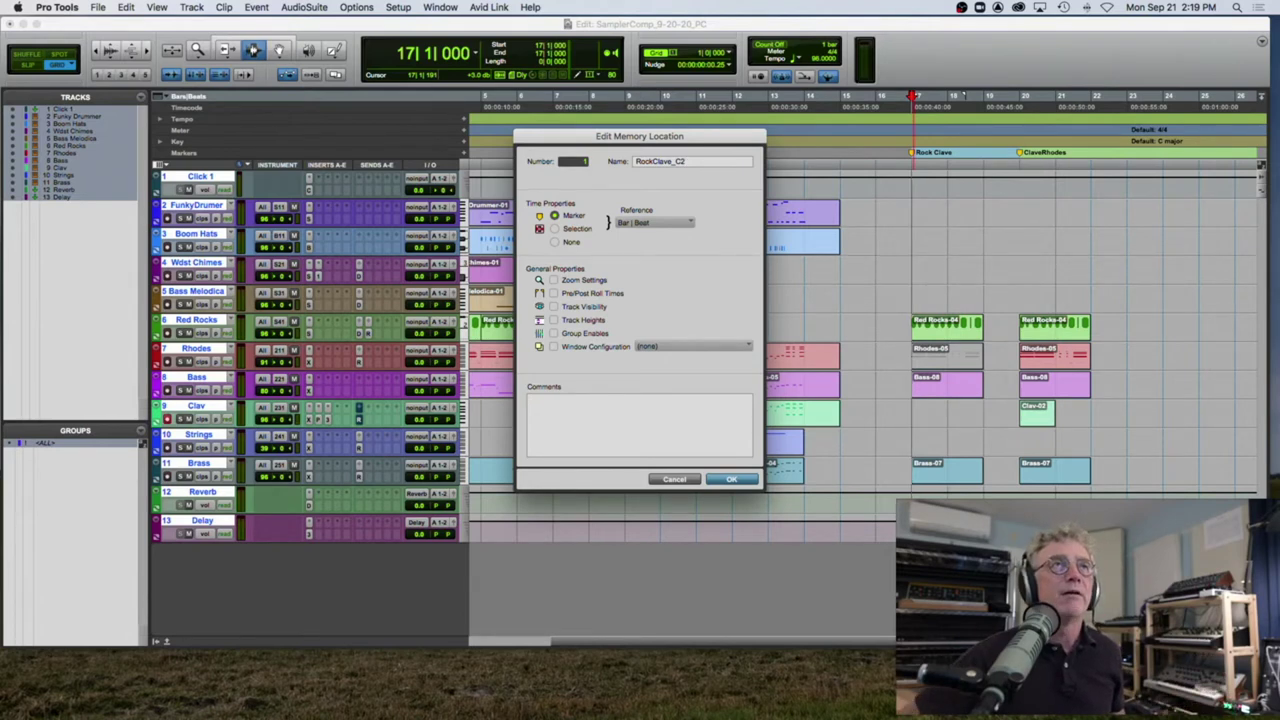
{"action": "left_click", "coordinate": [736, 479]}
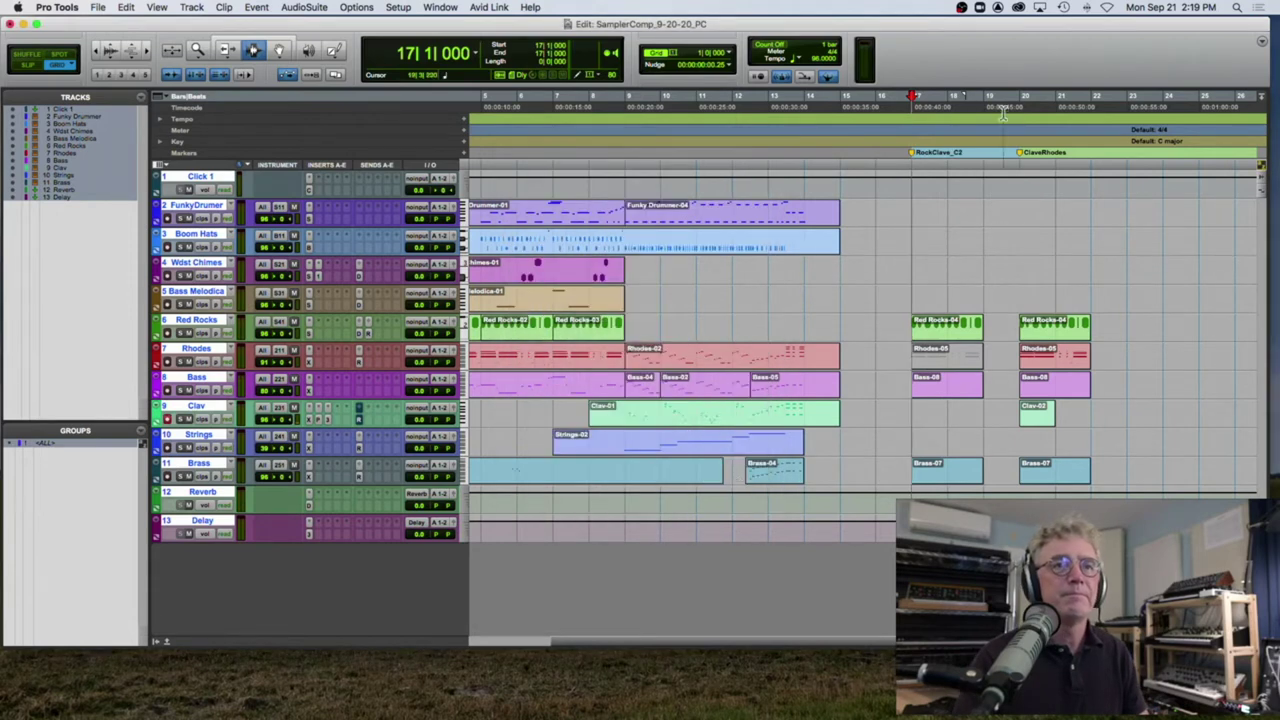
Step: Rename the marker at 20|1|000 as "ClaveRhodes_D2"
{"action": "double_click", "coordinate": [1020, 152]}
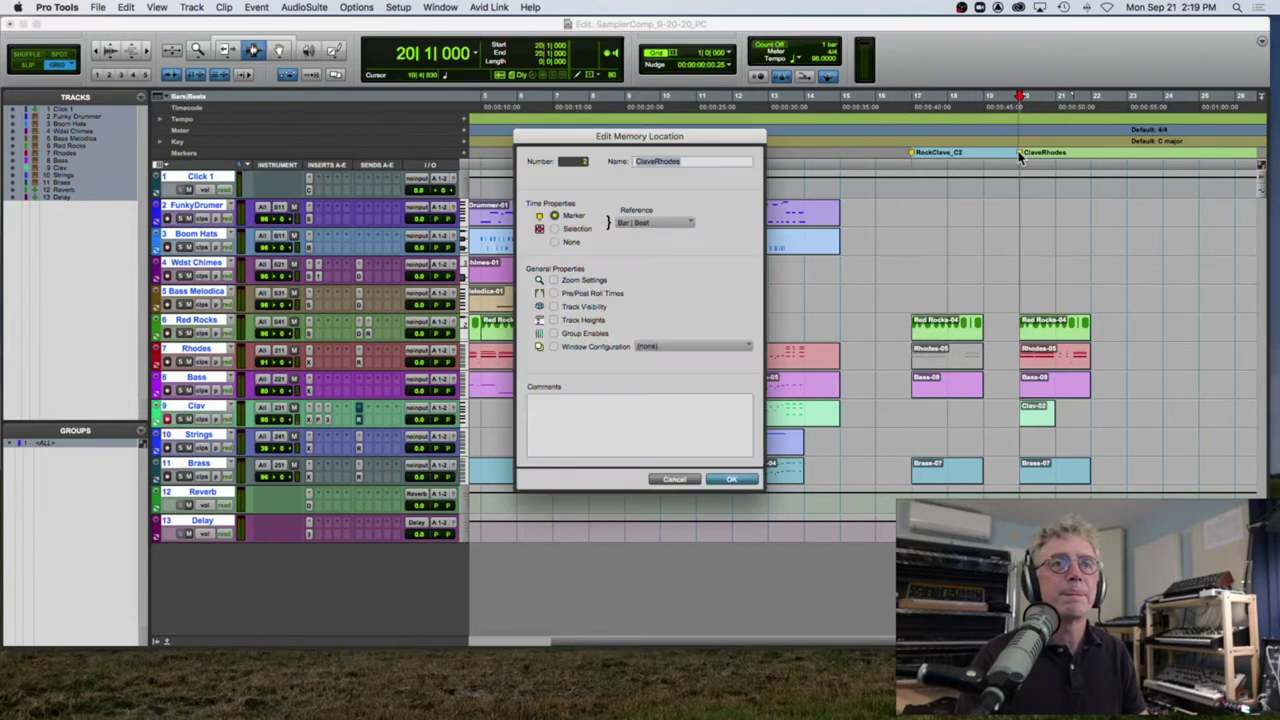
{"action": "left_click", "coordinate": [694, 160]}
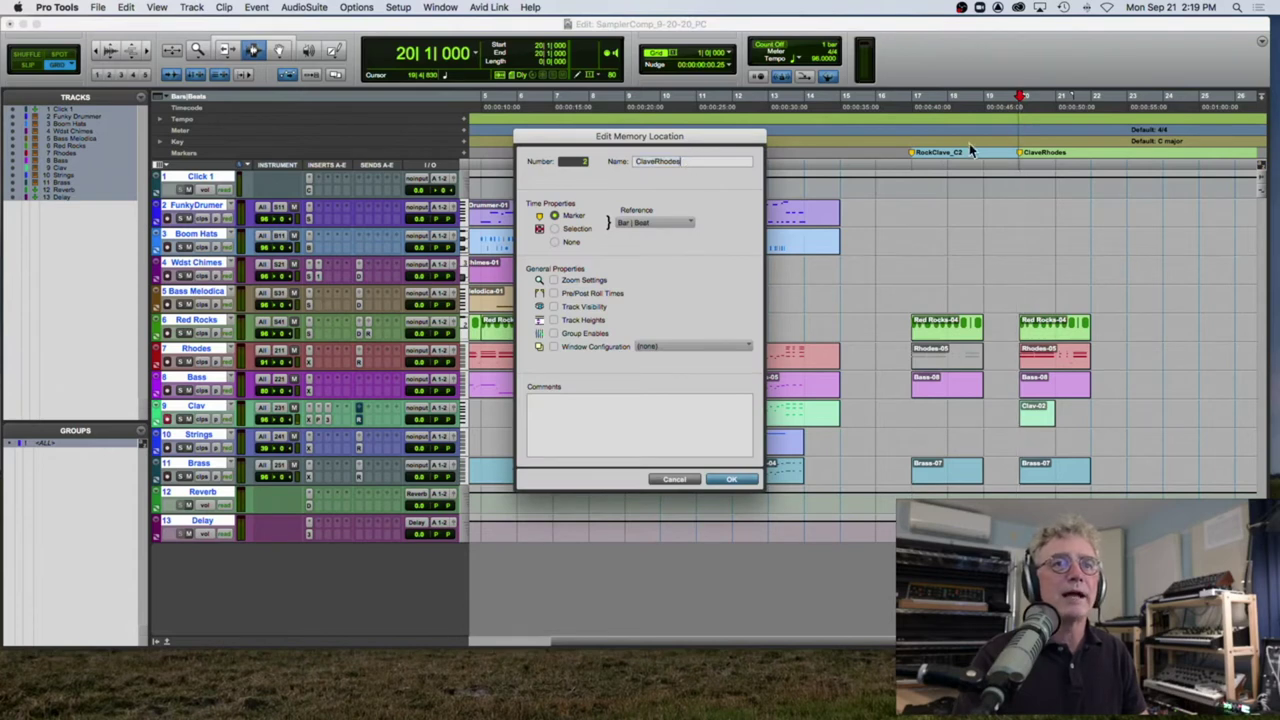
{"action": "left_click", "coordinate": [701, 163]}
{"action": "type", "text": "_D2"}
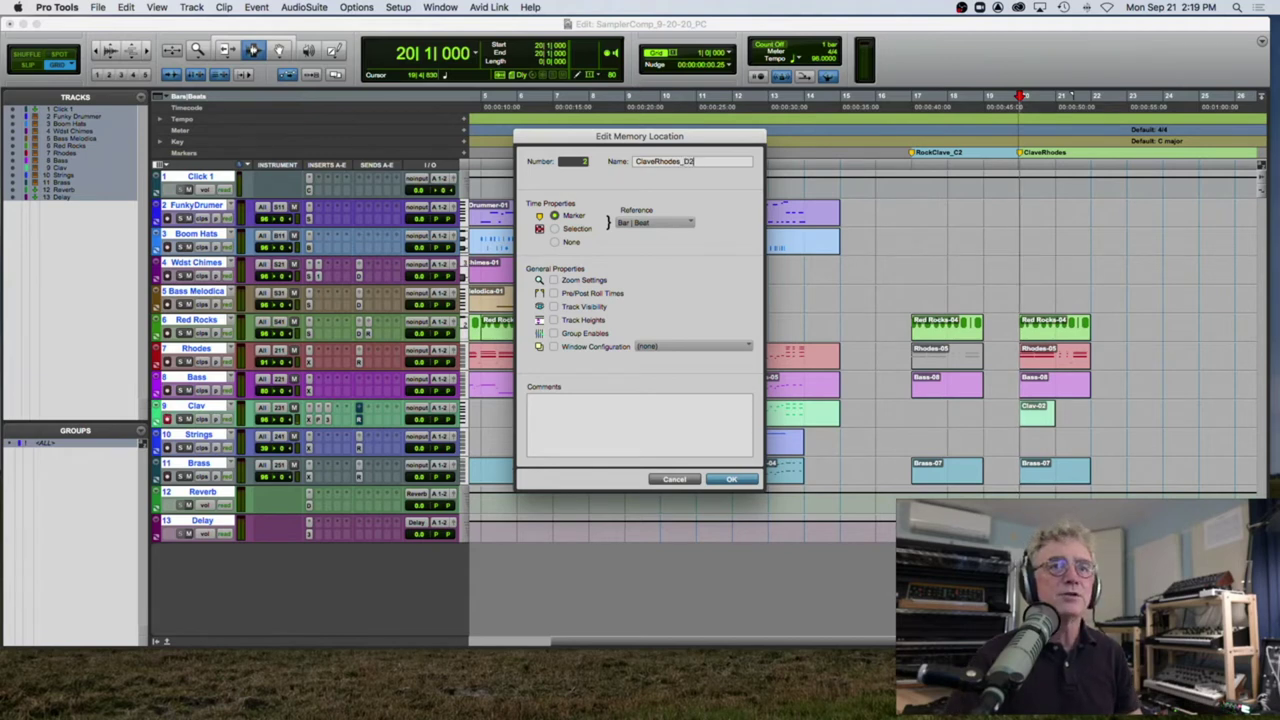
{"action": "key", "text": "Return"}
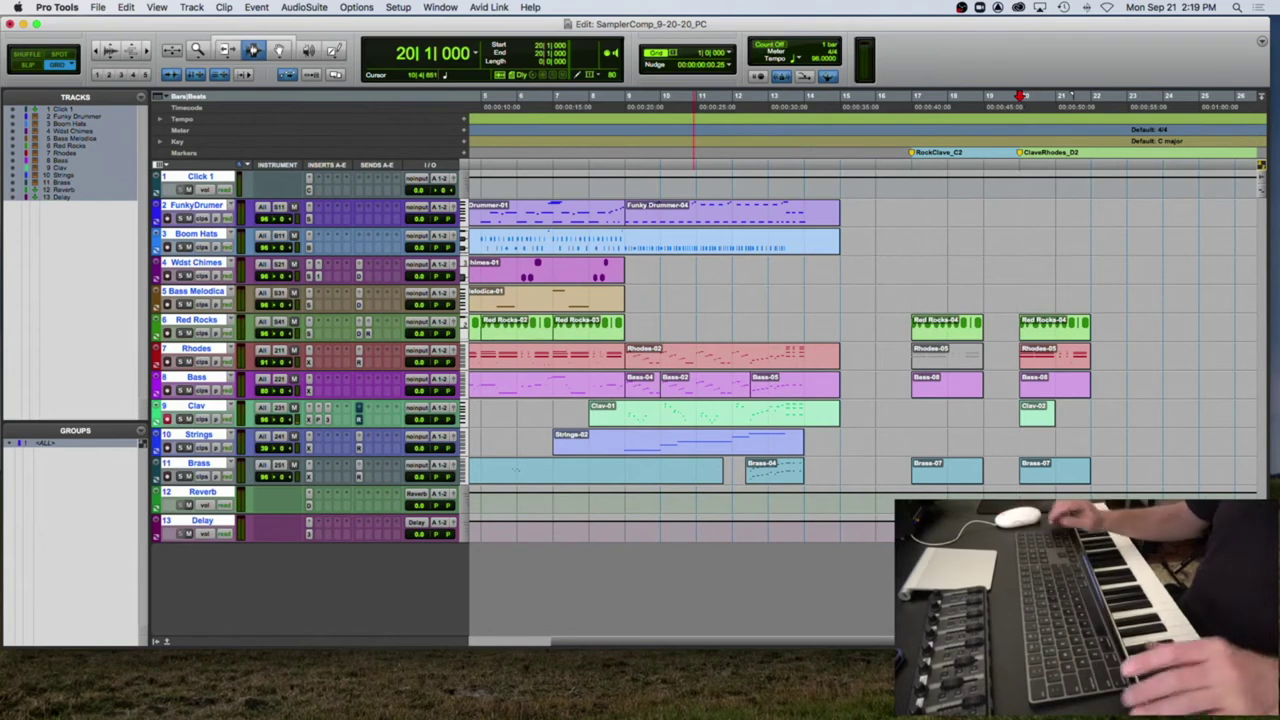
{"action": "left_click", "coordinate": [1130, 155]}
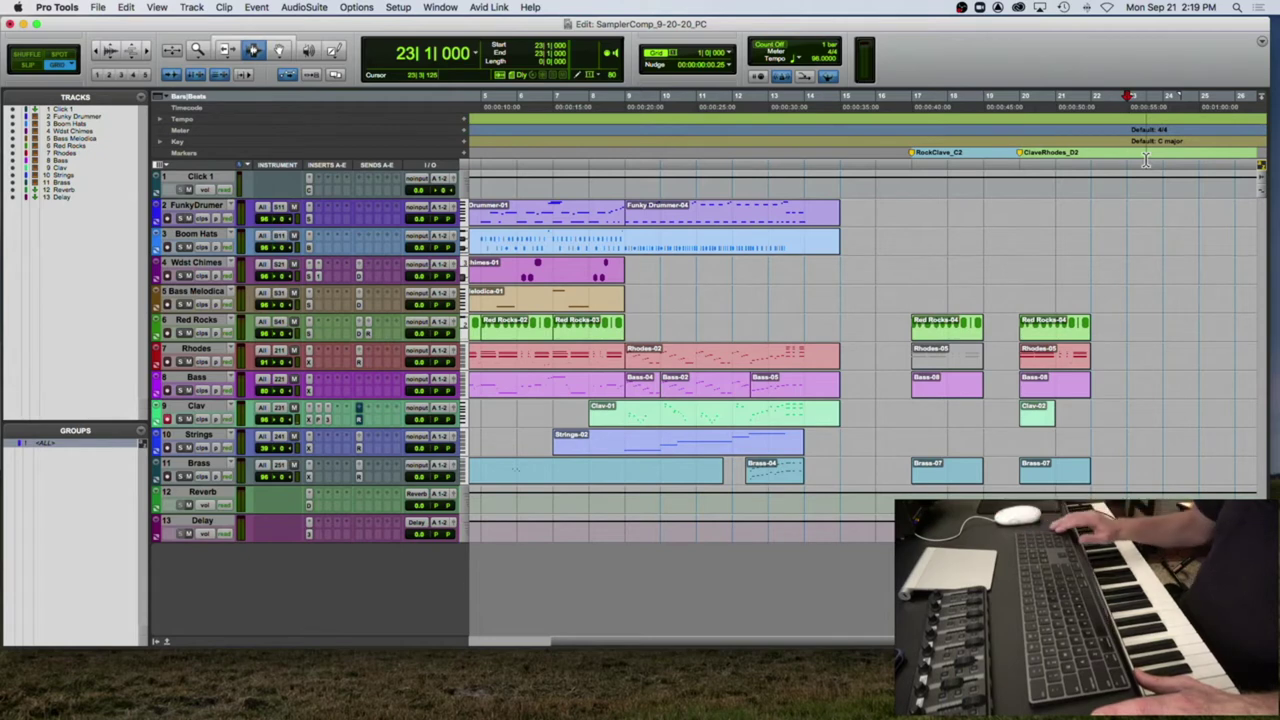
{"action": "key", "text": "KP_Enter"}
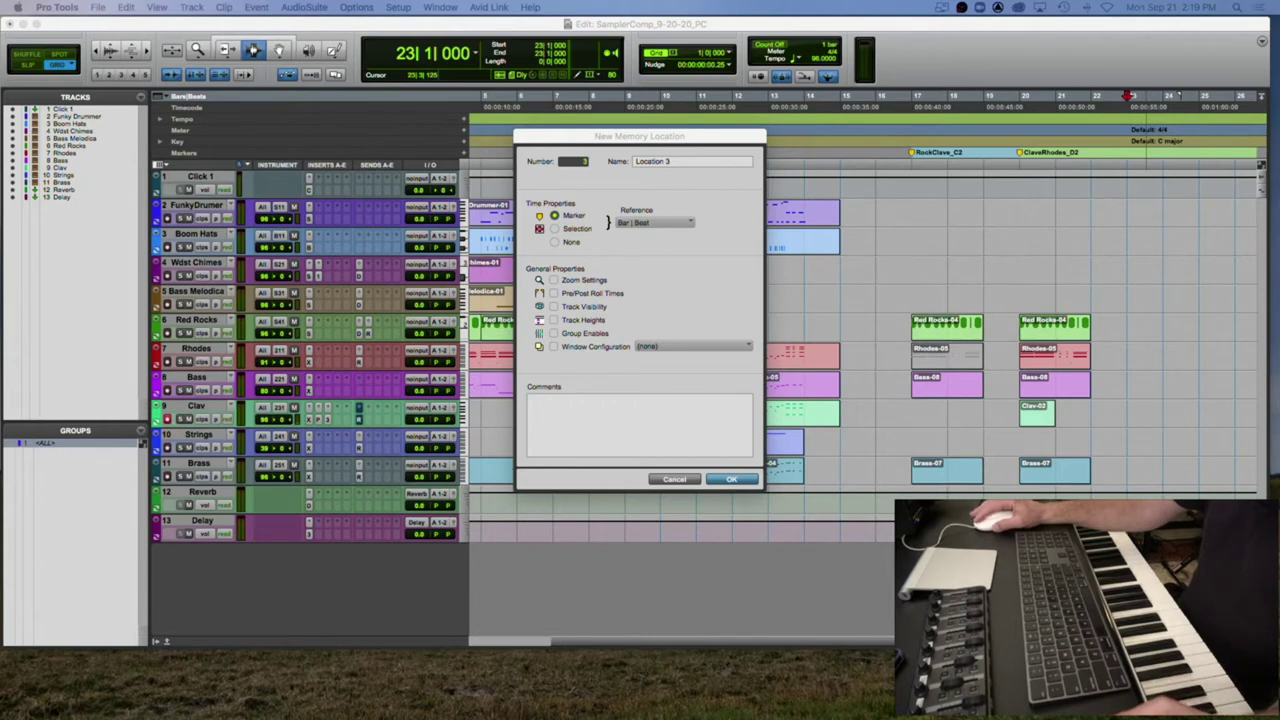
{"action": "left_click", "coordinate": [676, 479]}
Step: Audition the original composition from 3|1|000 to identify the next section to copy
{"action": "scroll", "coordinate": [565, 348], "scroll_direction": "left", "scroll_amount": 5}
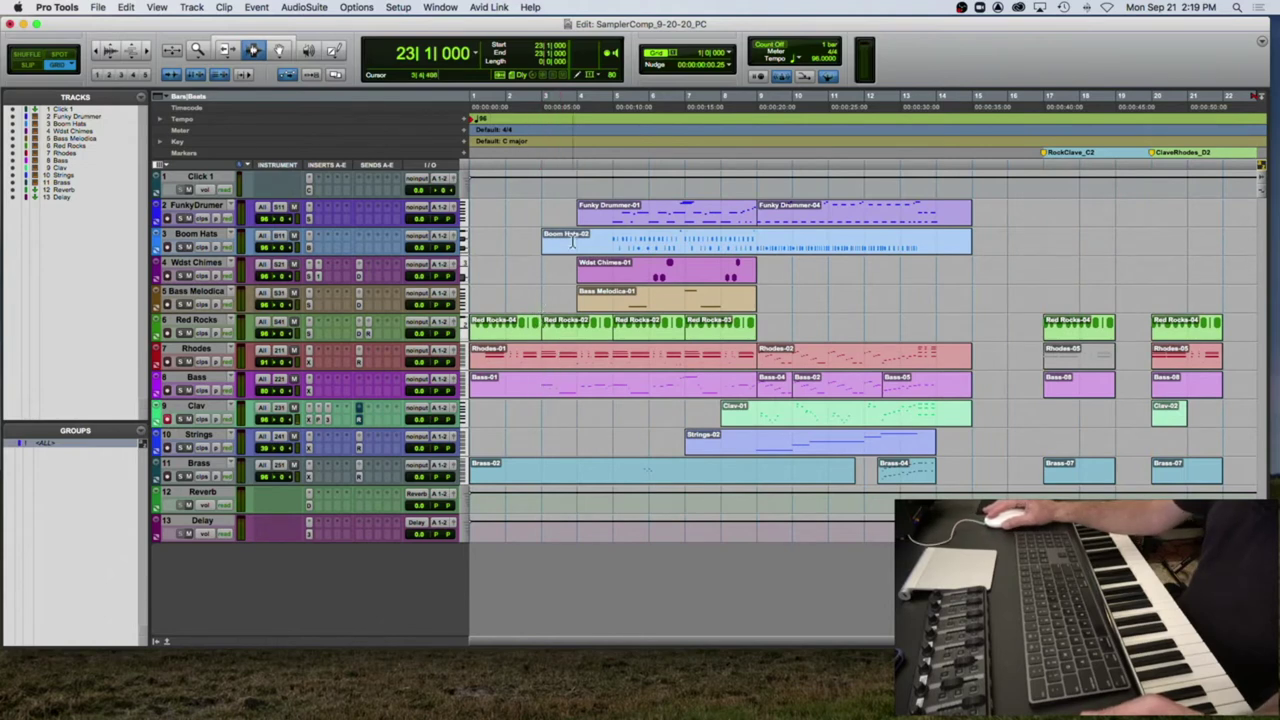
{"action": "left_click", "coordinate": [537, 350]}
{"action": "key", "text": "space"}
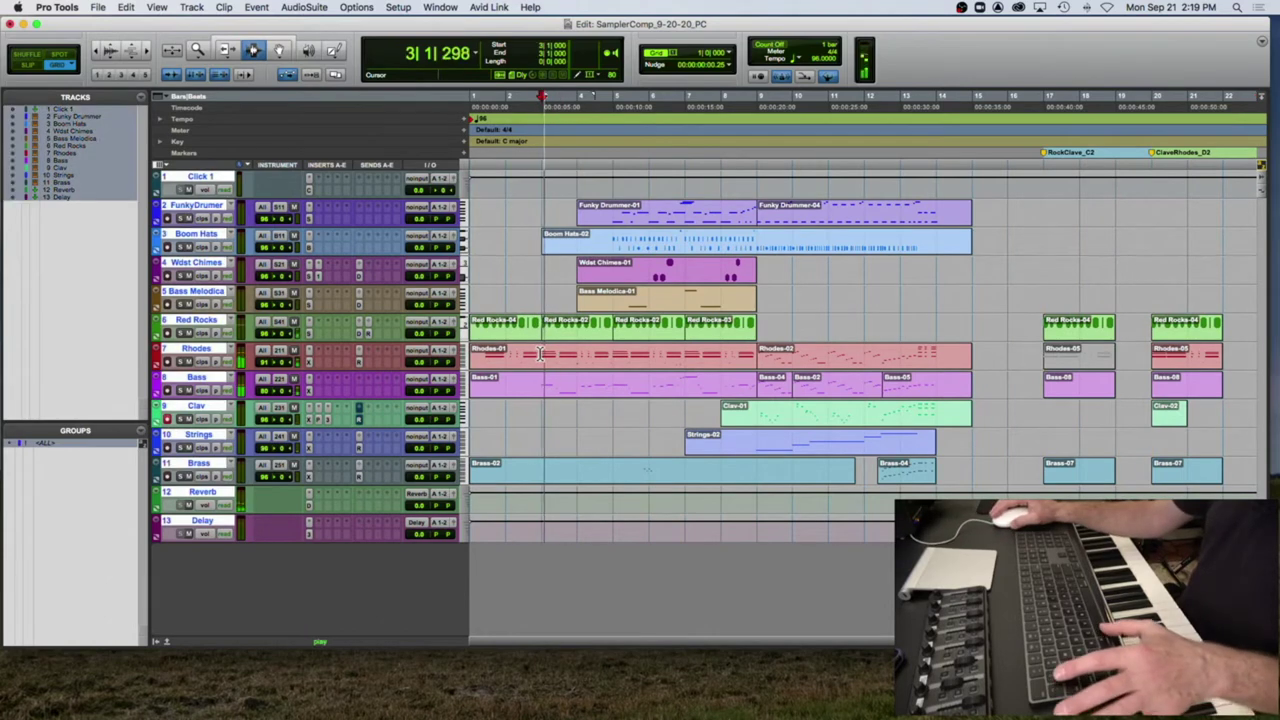
{"action": "key", "text": "space"}
{"action": "left_click", "coordinate": [190, 383], "text": "alt"}
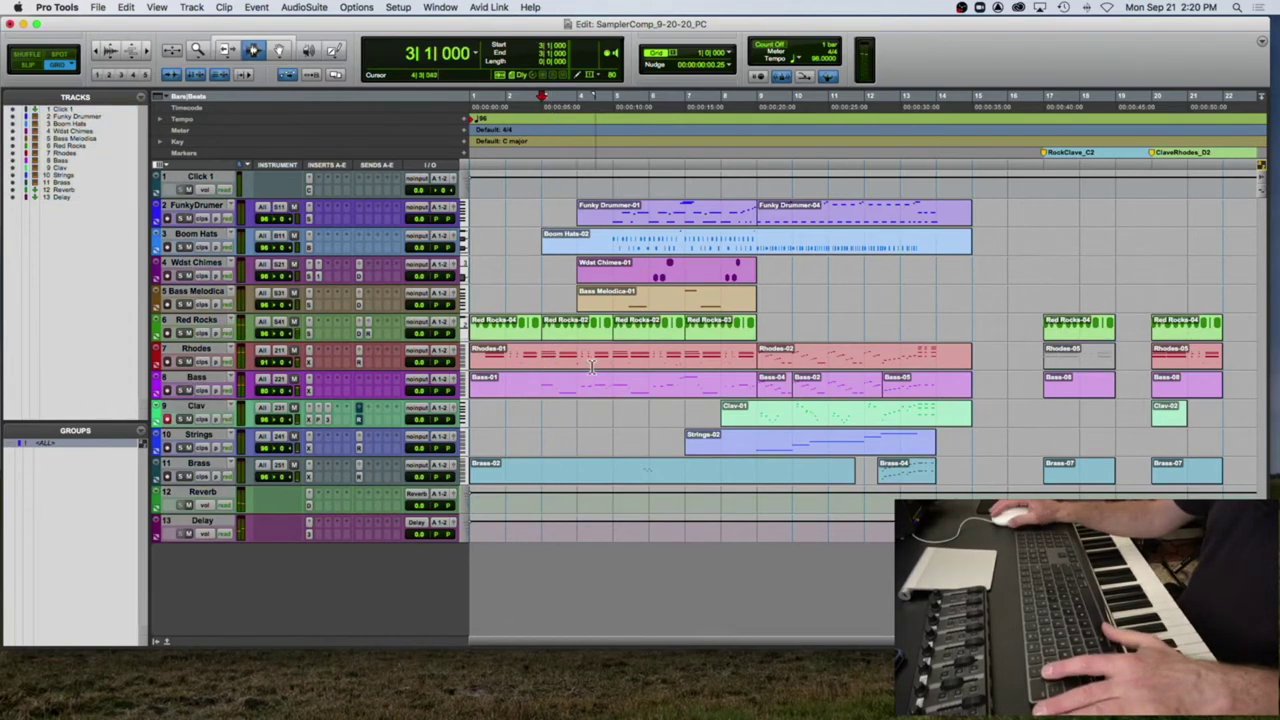
{"action": "key", "text": "space"}
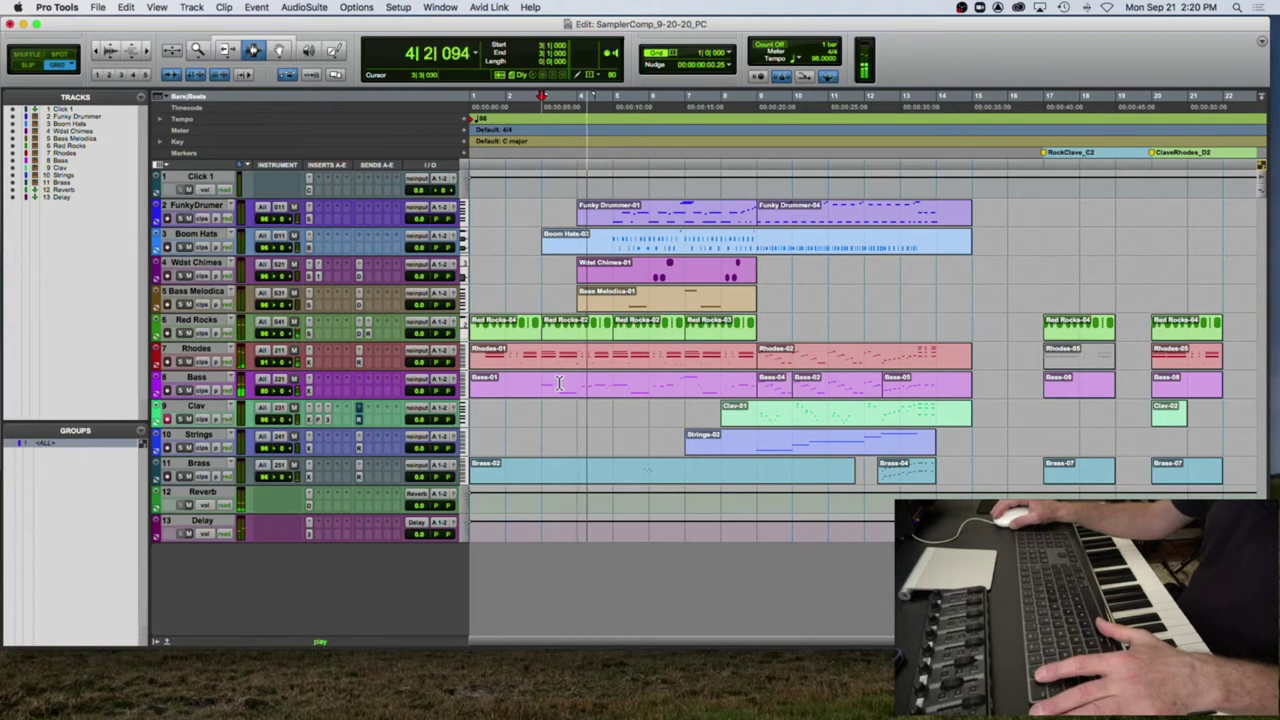
{"action": "key", "text": "space"}
Step: Copy the two bars from 3|1|000 to 5|1|000 across all tracks and paste them at 23|1|000
{"action": "left_click", "coordinate": [540, 378]}
{"action": "left_click_drag", "start_coordinate": [545, 378], "coordinate": [610, 378]}
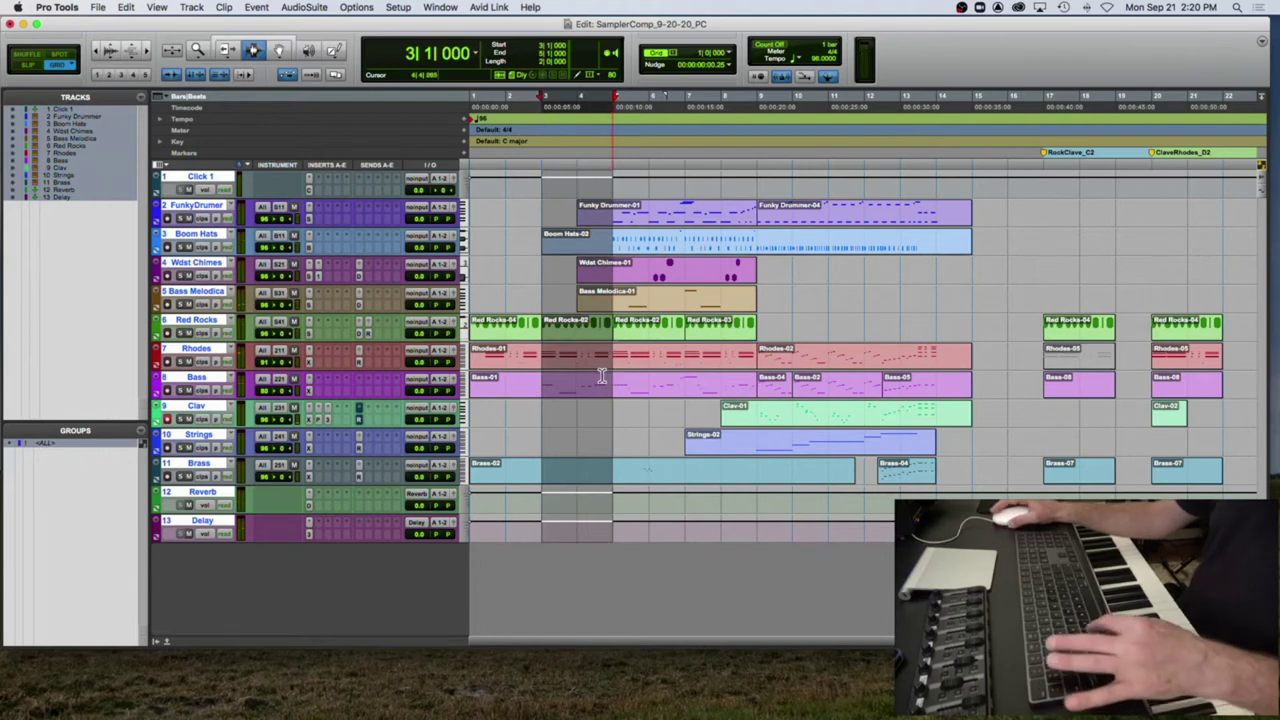
{"action": "scroll", "coordinate": [612, 375], "scroll_direction": "right", "scroll_amount": 5}
{"action": "scroll", "coordinate": [603, 362], "scroll_direction": "right", "scroll_amount": 2}
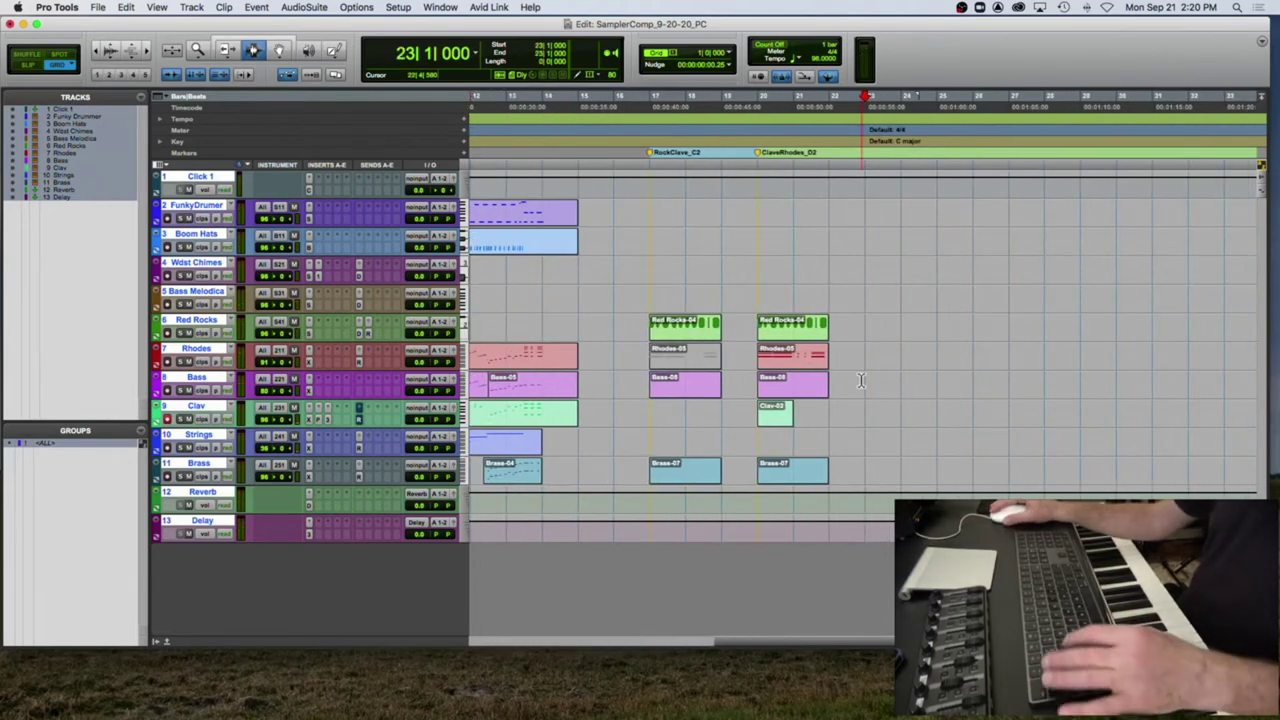
{"action": "key", "text": "super+v"}
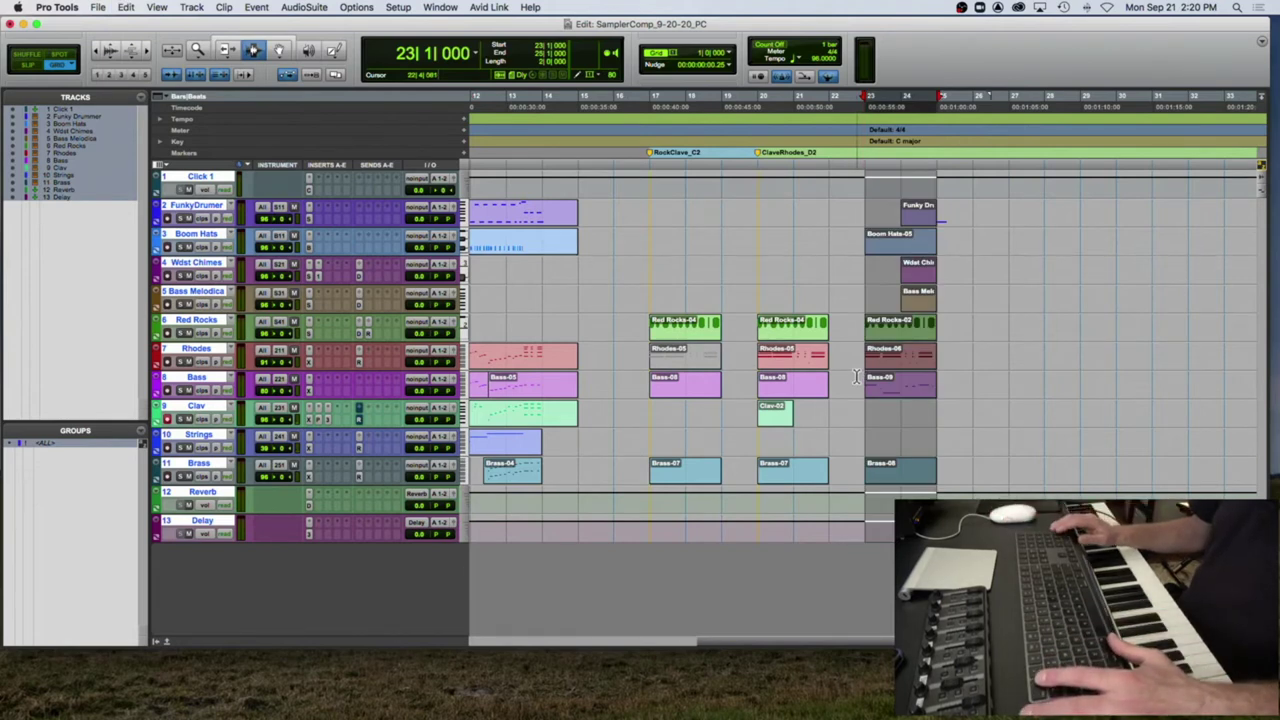
Step: Create a marker named "FullIntro_E2" at 23|1|000
{"action": "key", "text": "KP_Enter"}
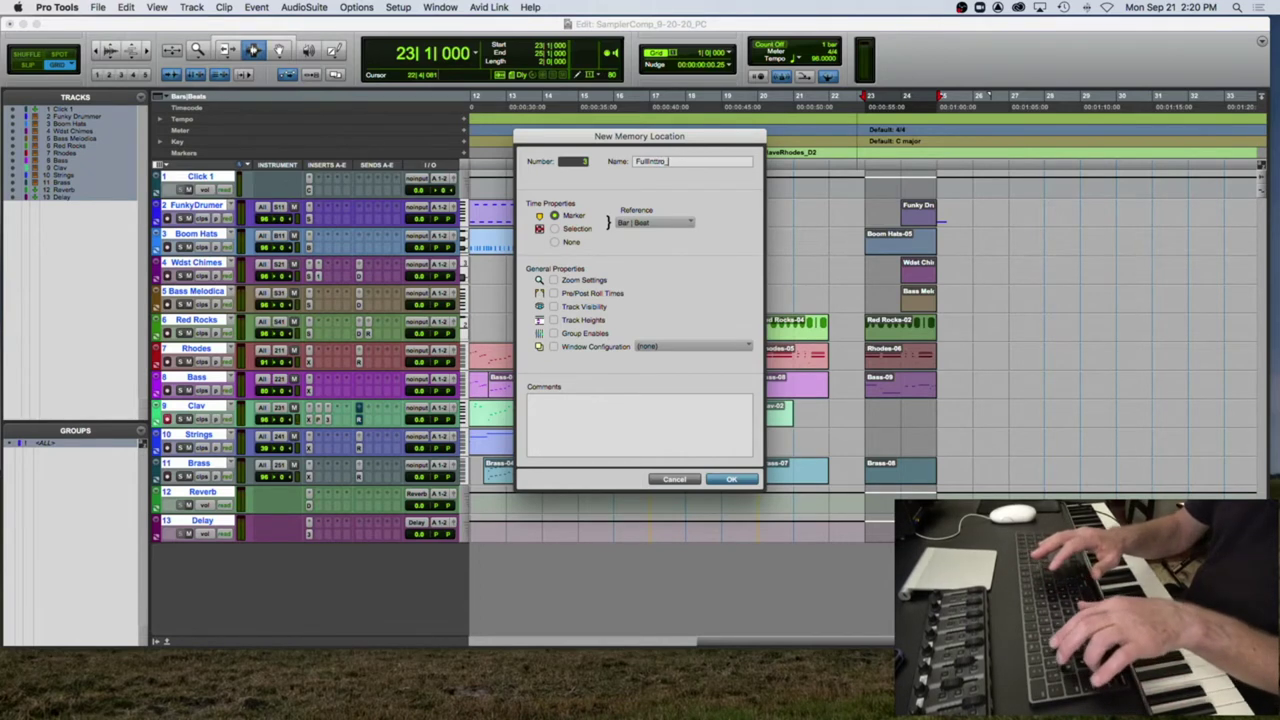
{"action": "type", "text": "E2"}
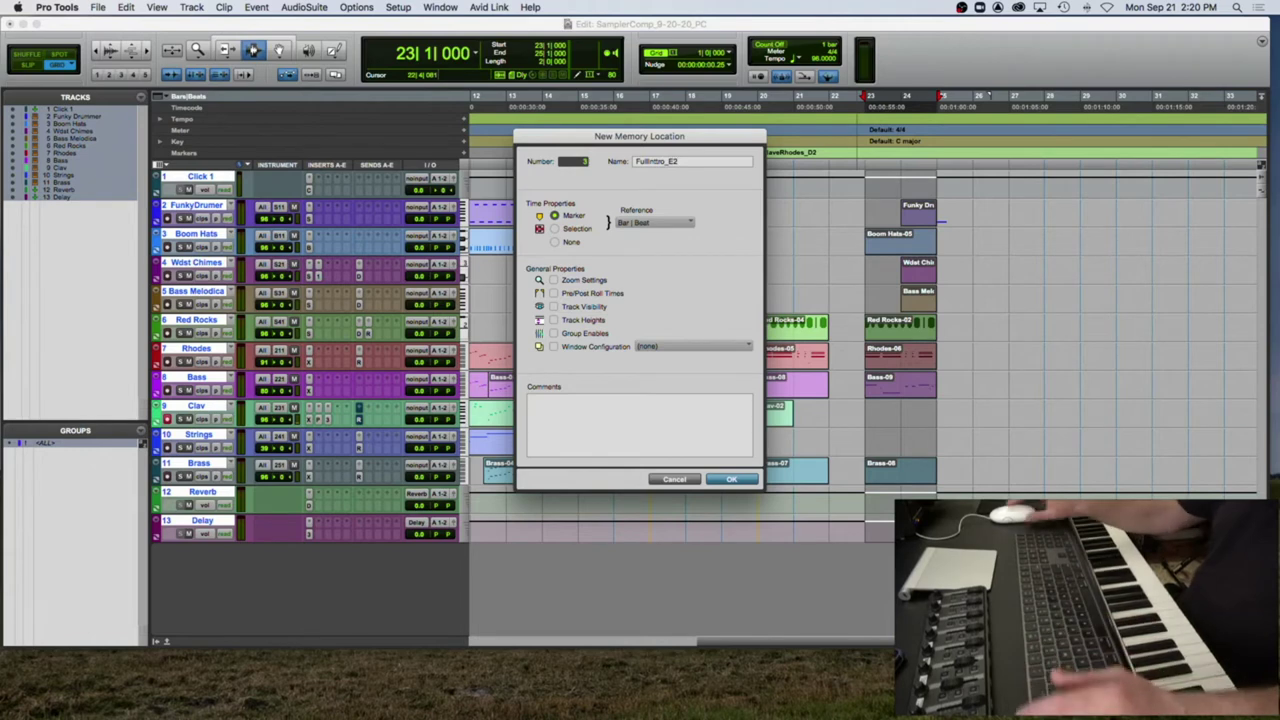
{"action": "left_click", "coordinate": [731, 481]}
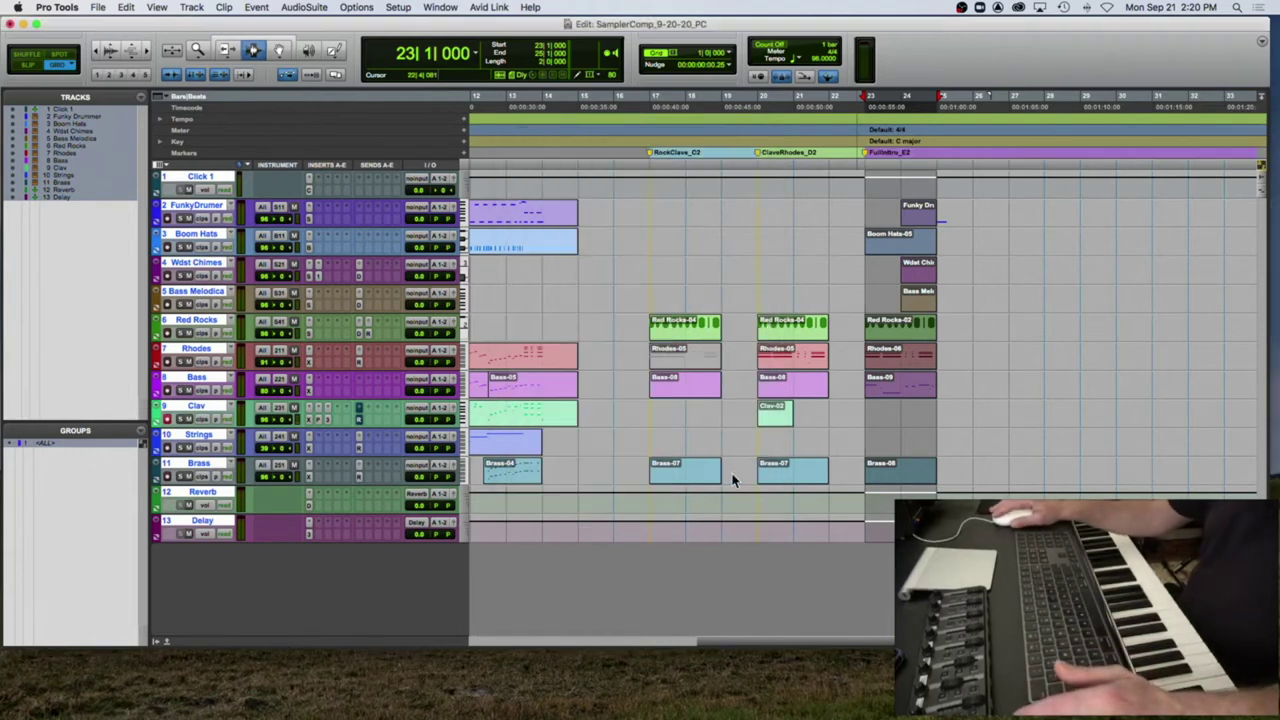
Step: Audition the RockClave_C2 section from 17|1|000
{"action": "left_click", "coordinate": [651, 350]}
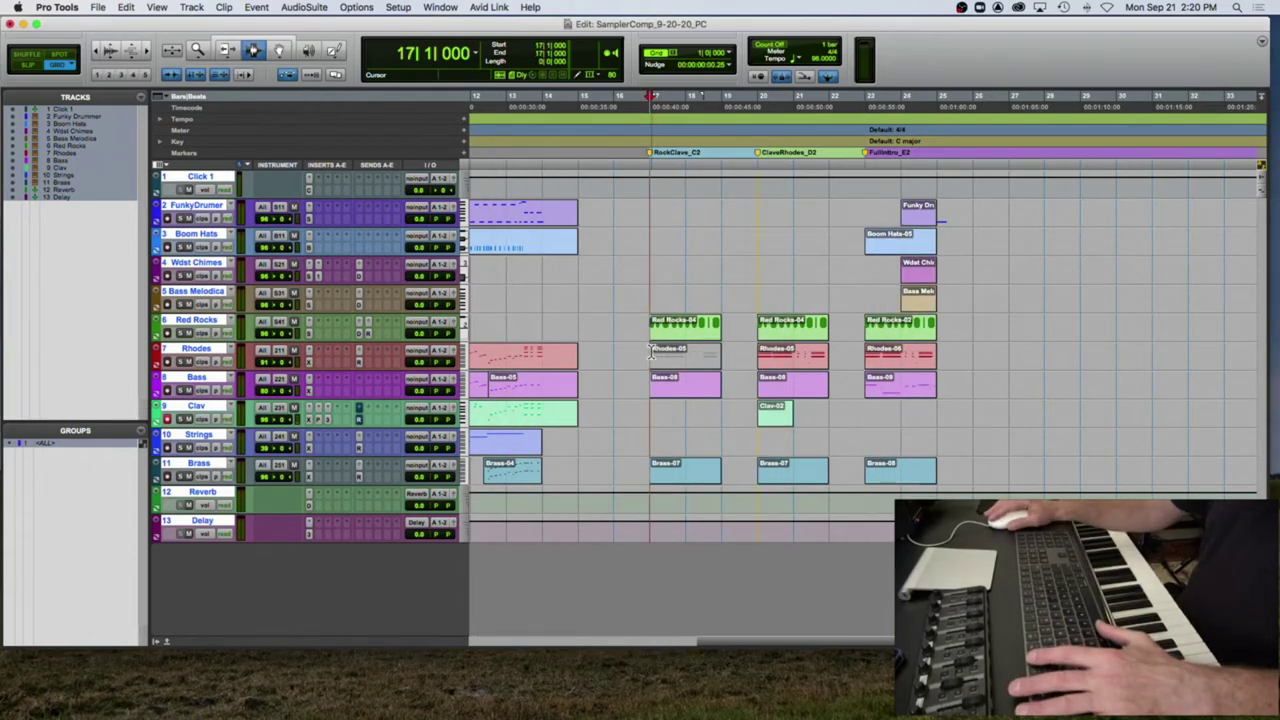
{"action": "key", "text": "Home"}
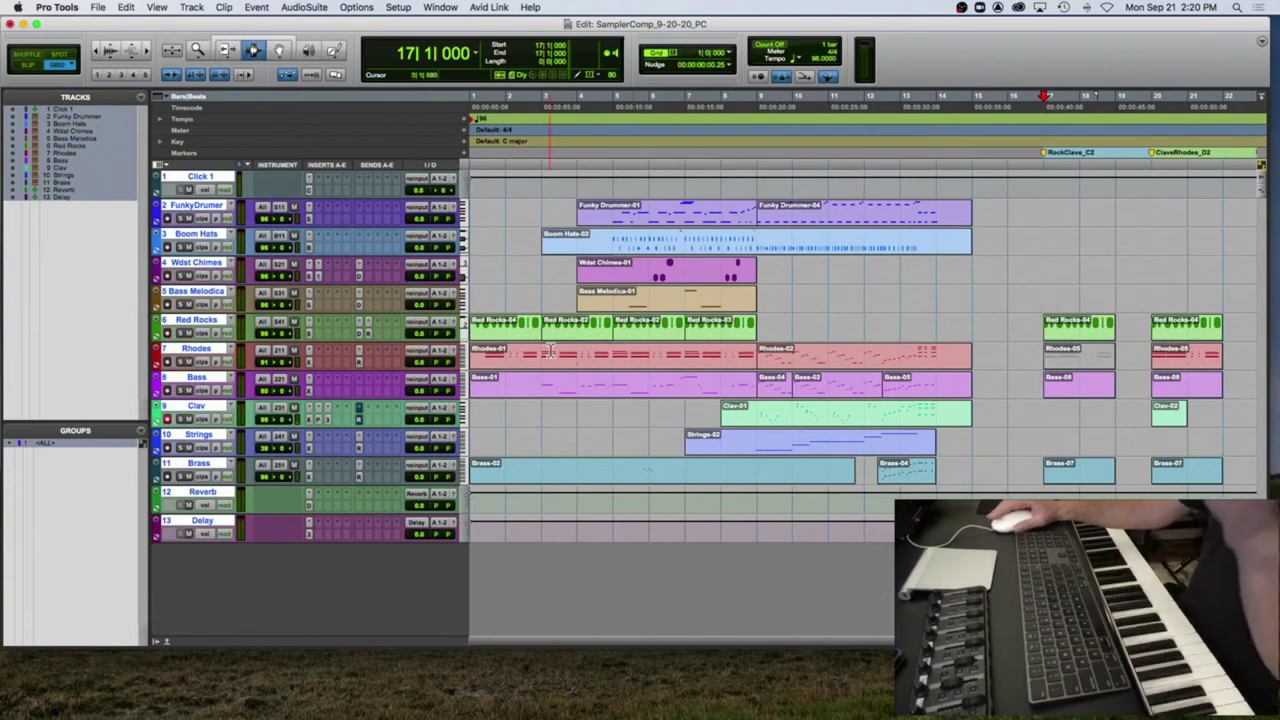
{"action": "scroll", "coordinate": [640, 351], "scroll_direction": "right", "scroll_amount": 10}
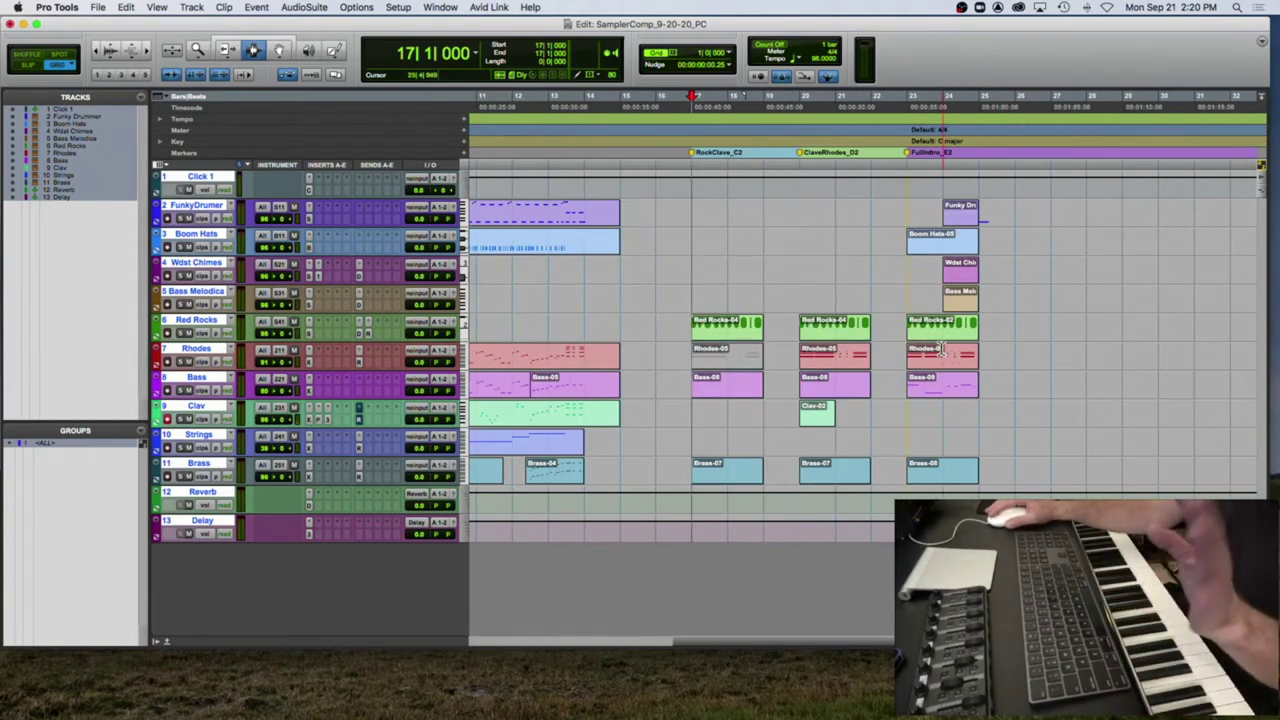
{"action": "key", "text": "space"}
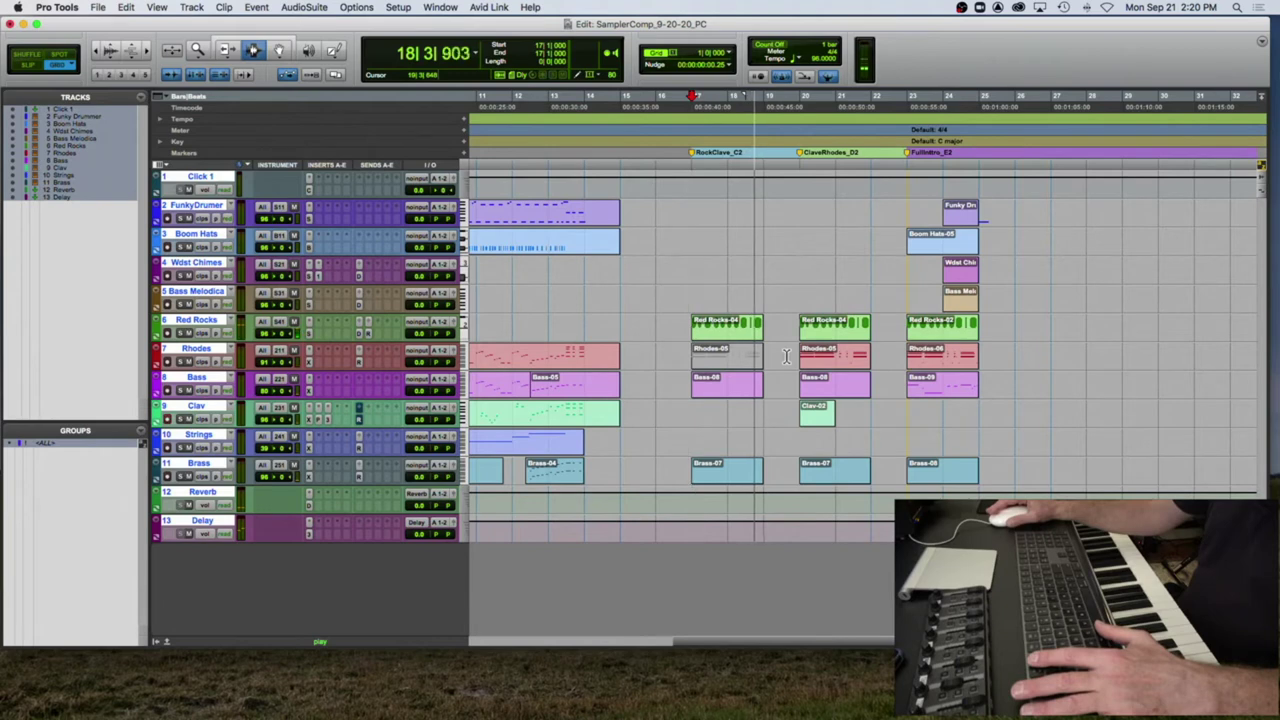
{"action": "scroll", "coordinate": [765, 353], "scroll_direction": "right", "scroll_amount": 3}
{"action": "key", "text": "space"}
Step: Audition the ClaveRhodes_D2 section from 20|1|000 and the FullIntro_E2 section from 23|1|000
{"action": "left_click", "coordinate": [685, 337]}
{"action": "key", "text": "space"}
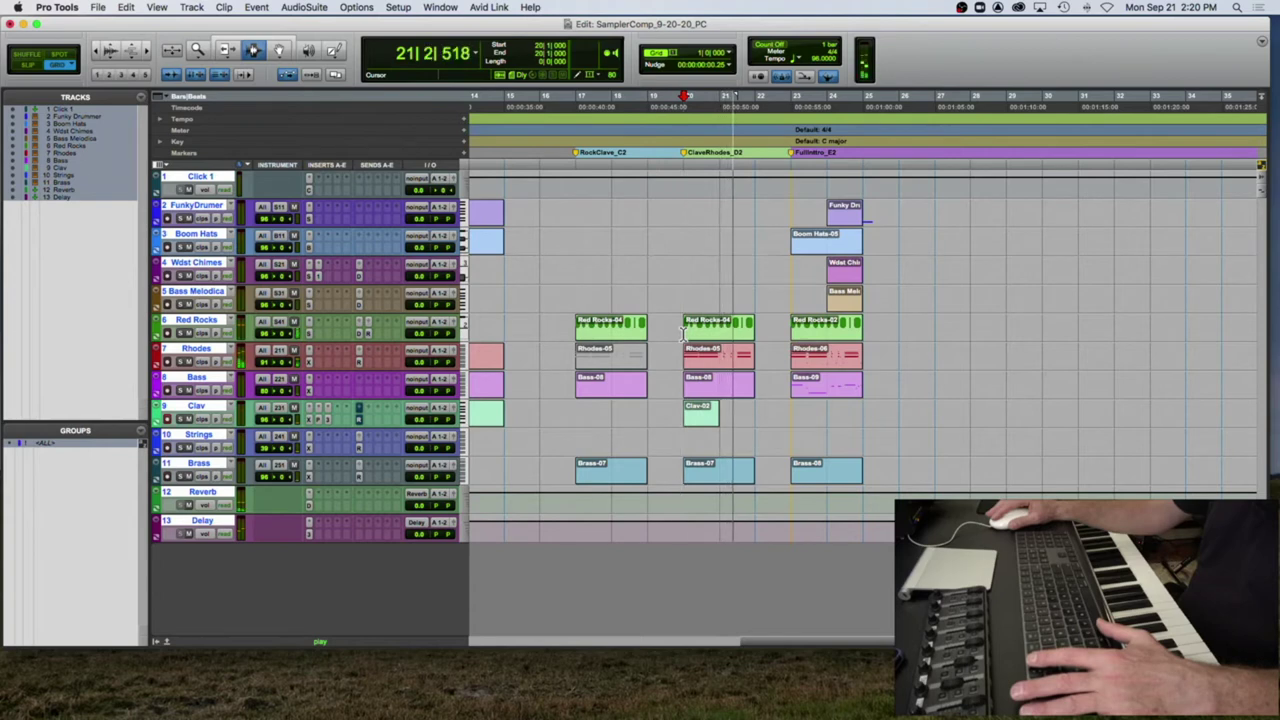
{"action": "key", "text": "space"}
{"action": "left_click", "coordinate": [793, 333]}
{"action": "key", "text": "space"}
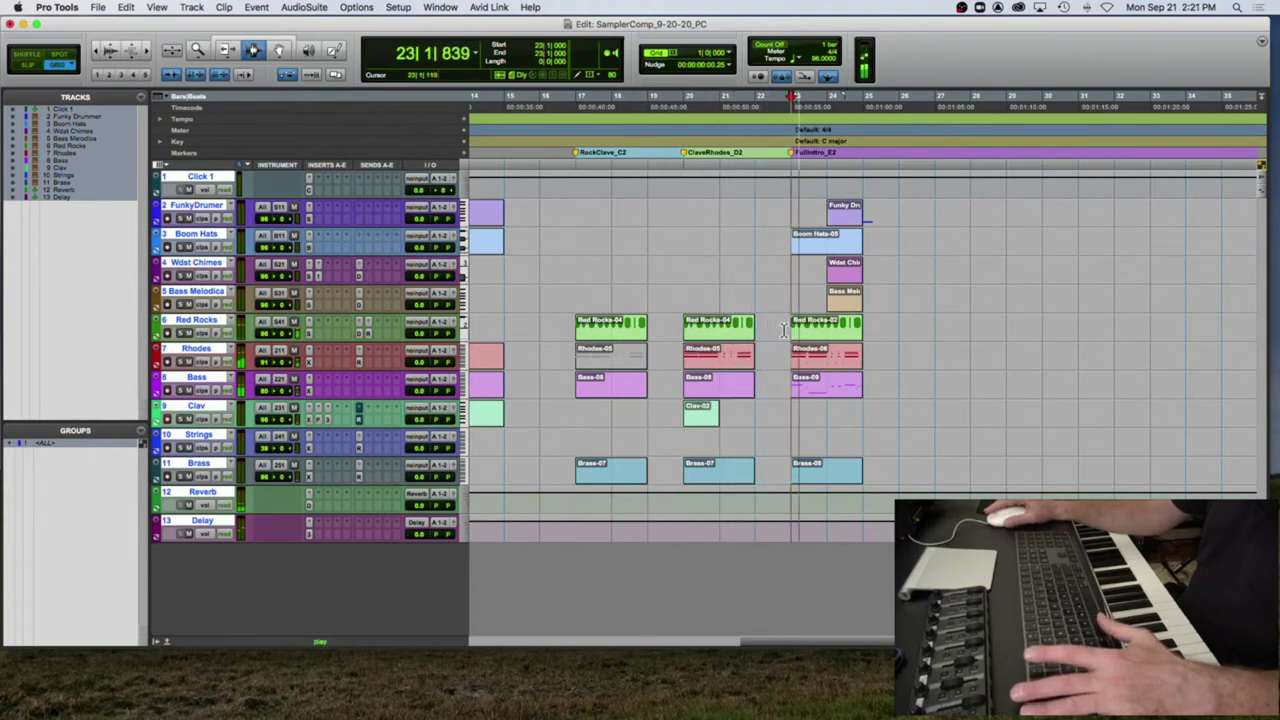
{"action": "key", "text": "r"}
{"action": "scroll", "coordinate": [596, 332], "scroll_direction": "left", "scroll_amount": 3}
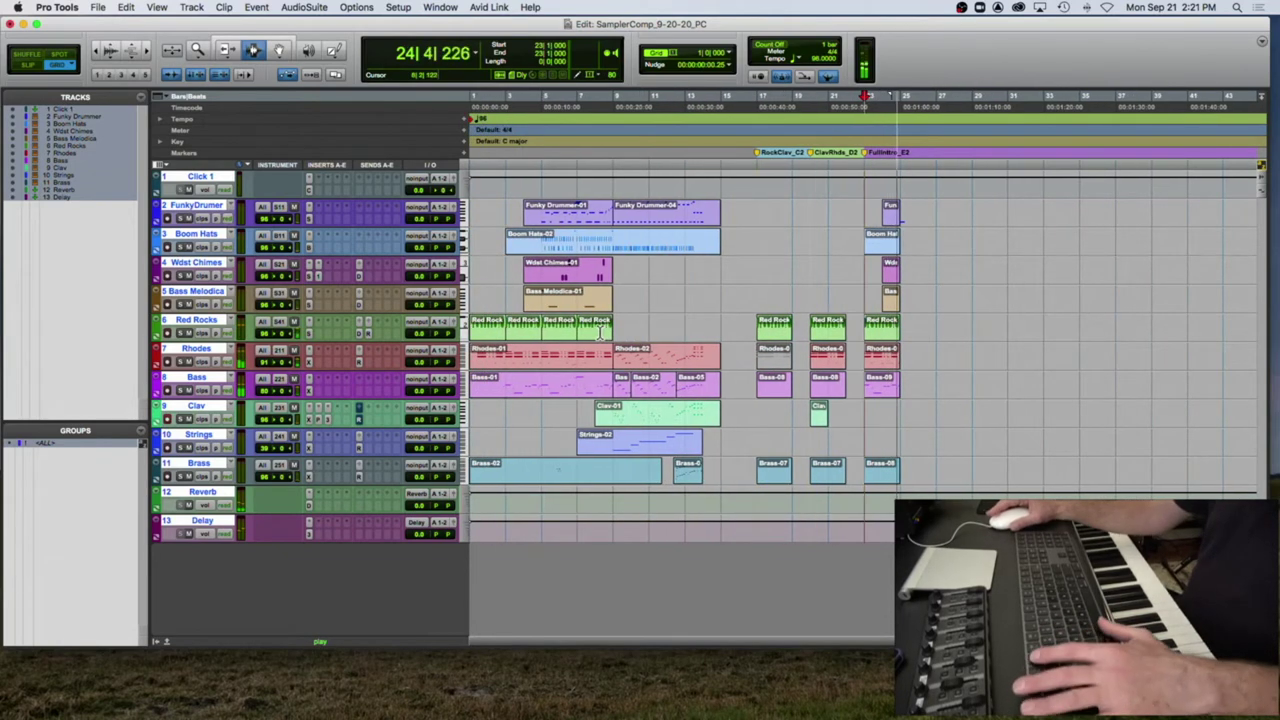
{"action": "key", "text": "space"}
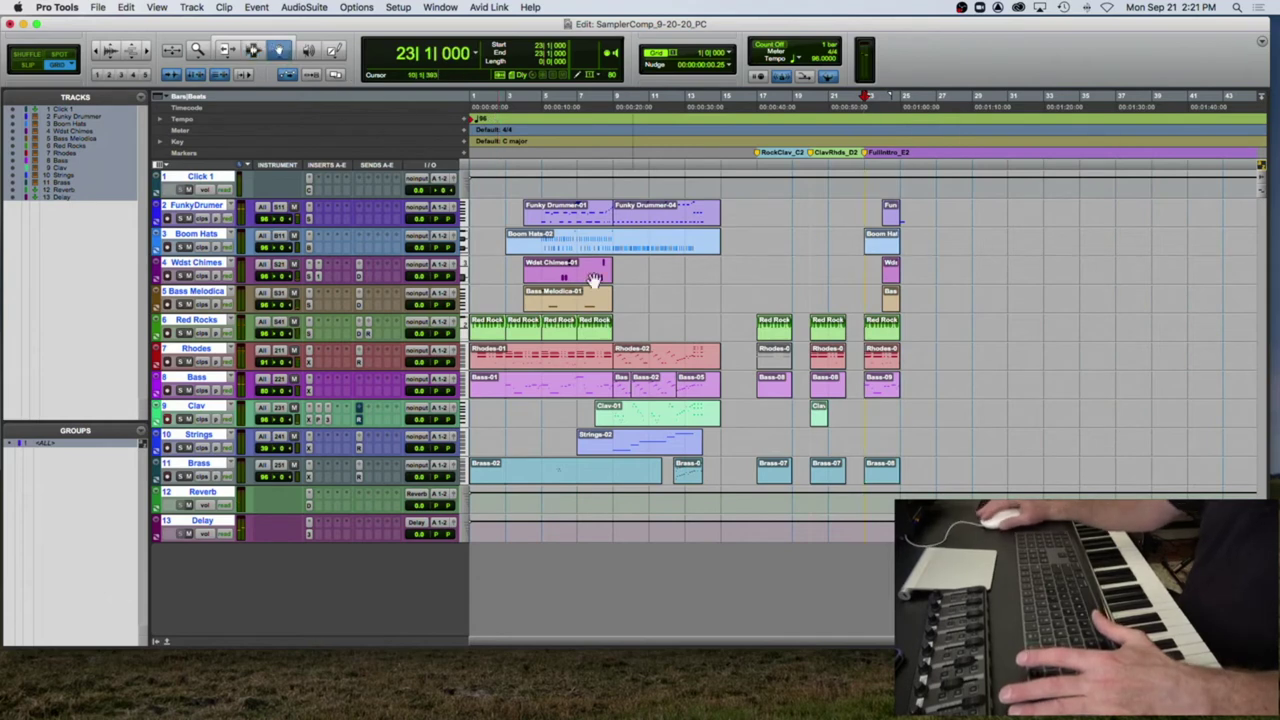
Step: Turn off the All edit group and deselect all tracks
{"action": "left_click", "coordinate": [89, 432]}
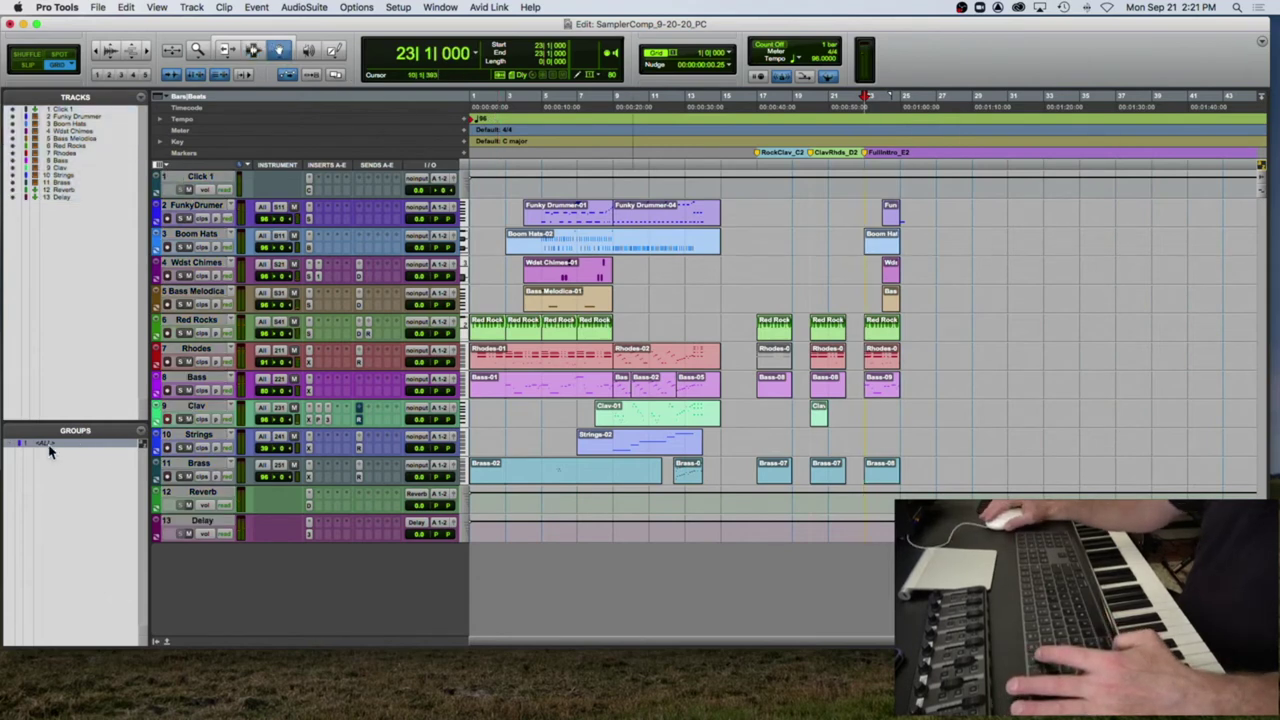
{"action": "left_click", "coordinate": [207, 384], "text": "alt"}
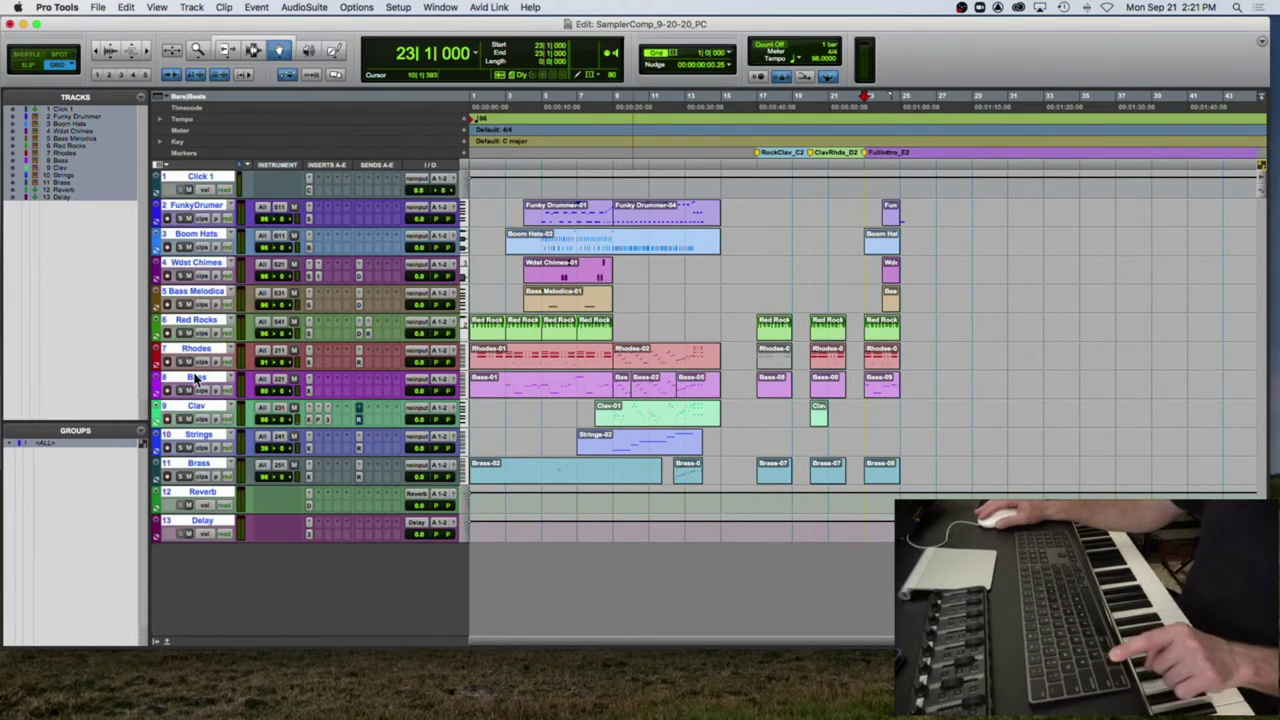
{"action": "left_click", "coordinate": [197, 380], "text": "alt"}
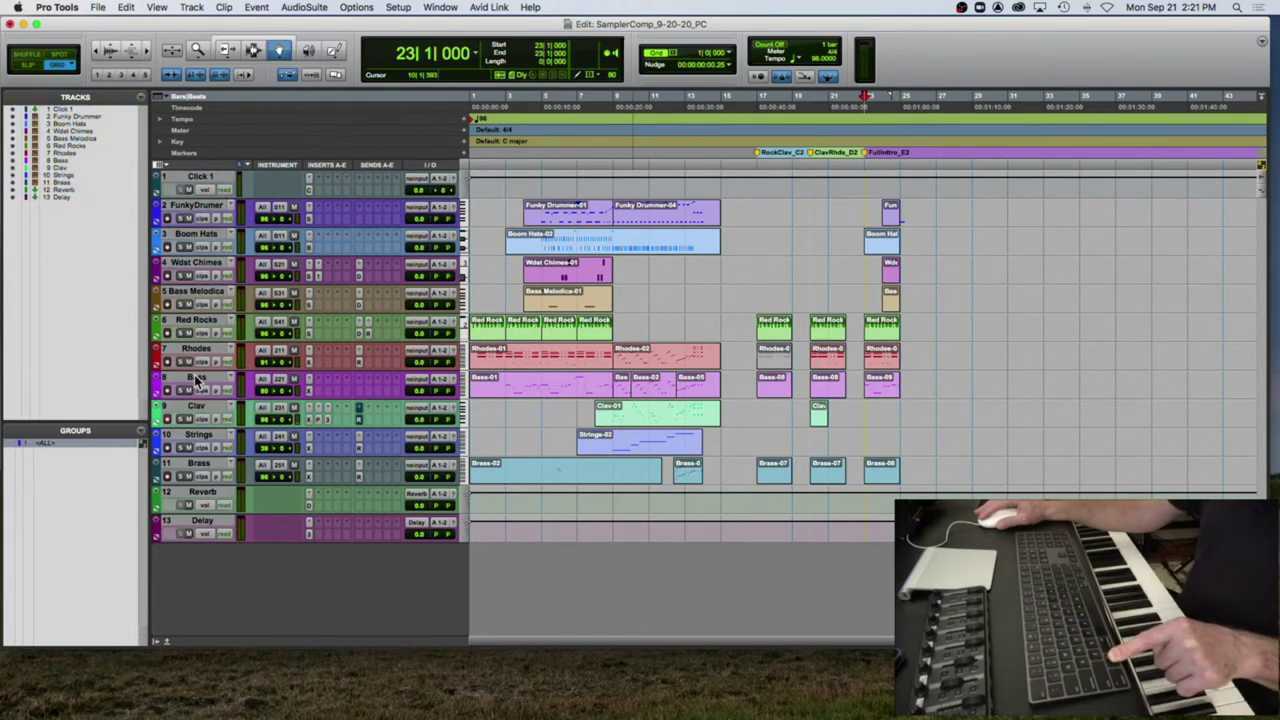
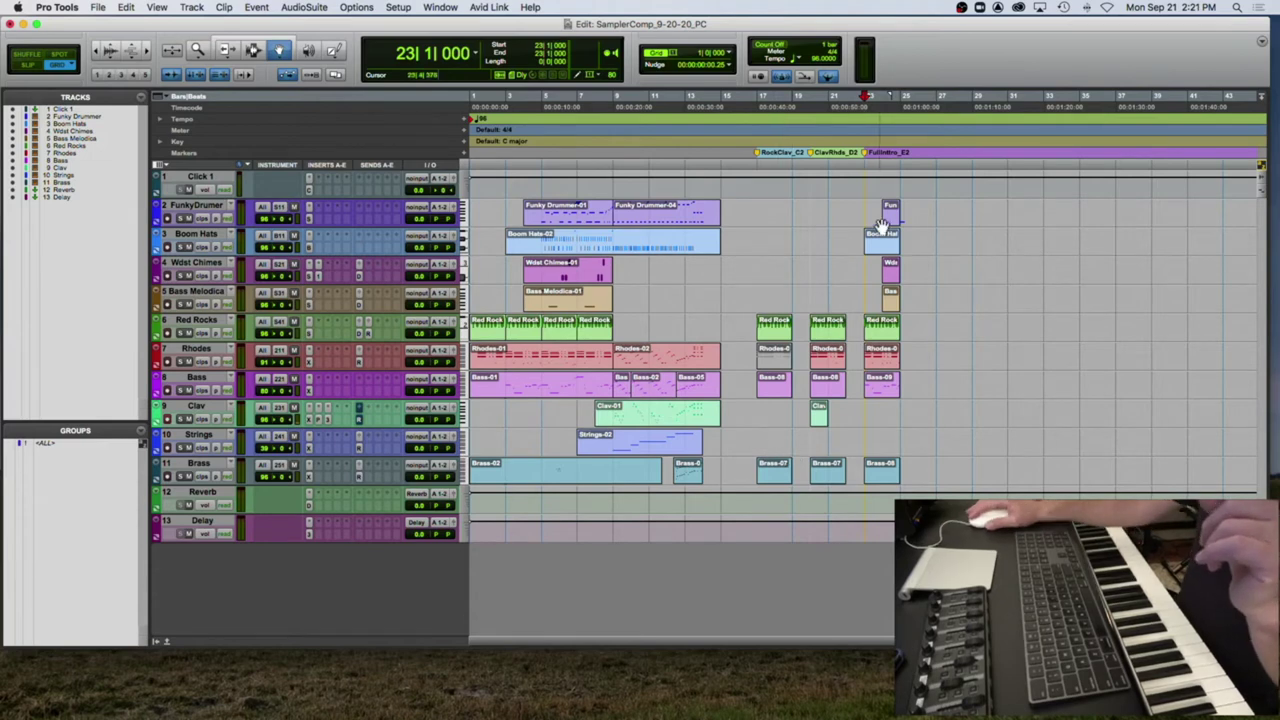
Step: Delete the Funky Drummer clip at 24|1|000 and align the first note of the original Funky Drummer clip to 5|1|000
{"action": "left_click", "coordinate": [895, 213]}
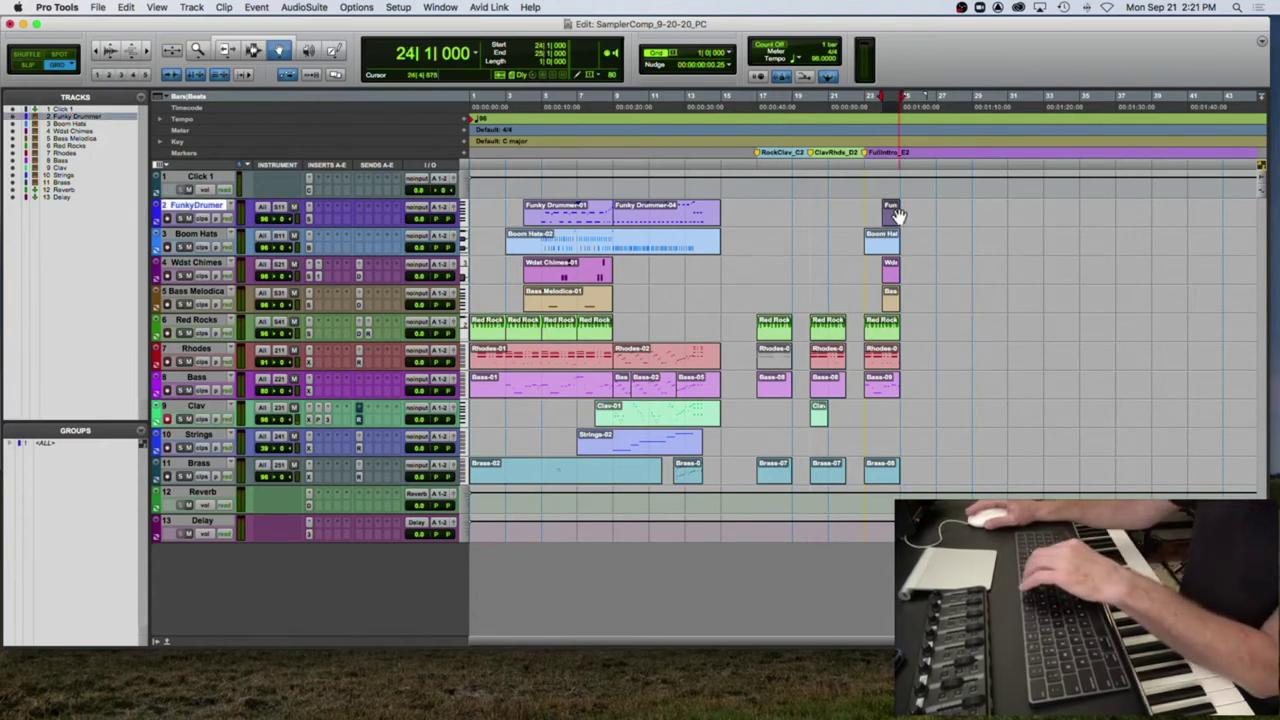
{"action": "left_click_drag", "start_coordinate": [895, 213], "coordinate": [563, 216]}
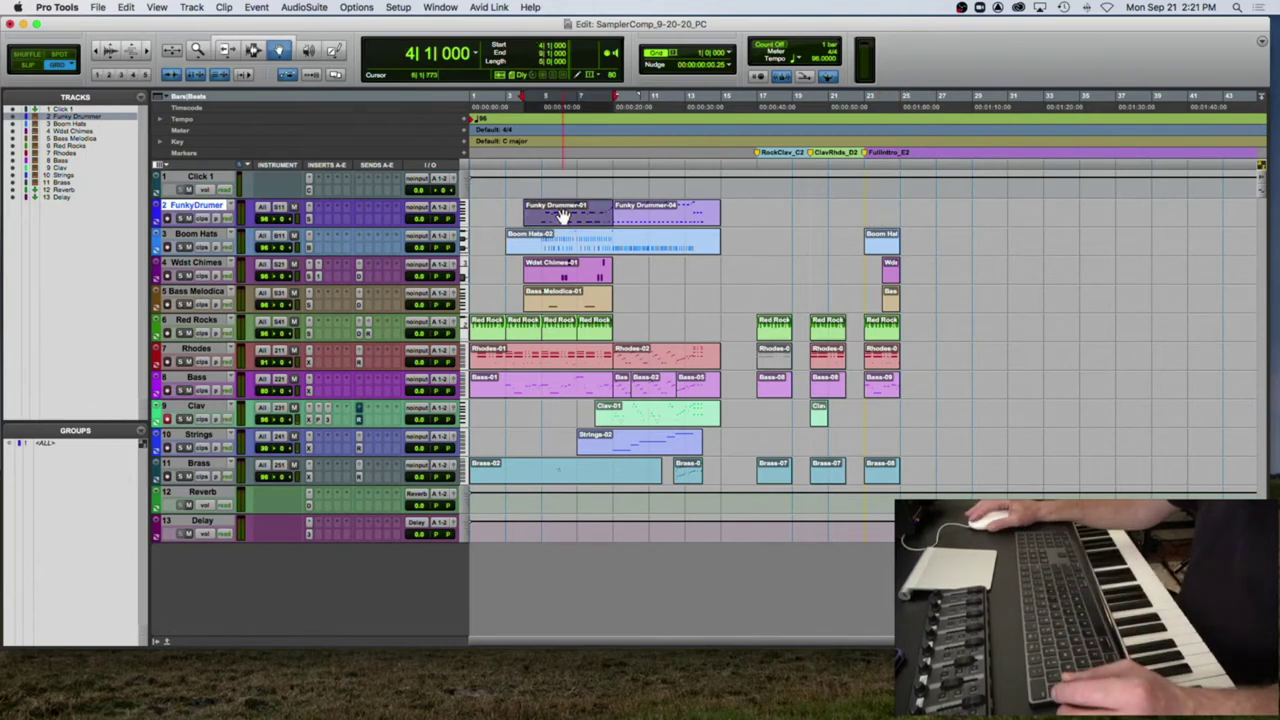
{"action": "left_click", "coordinate": [541, 96]}
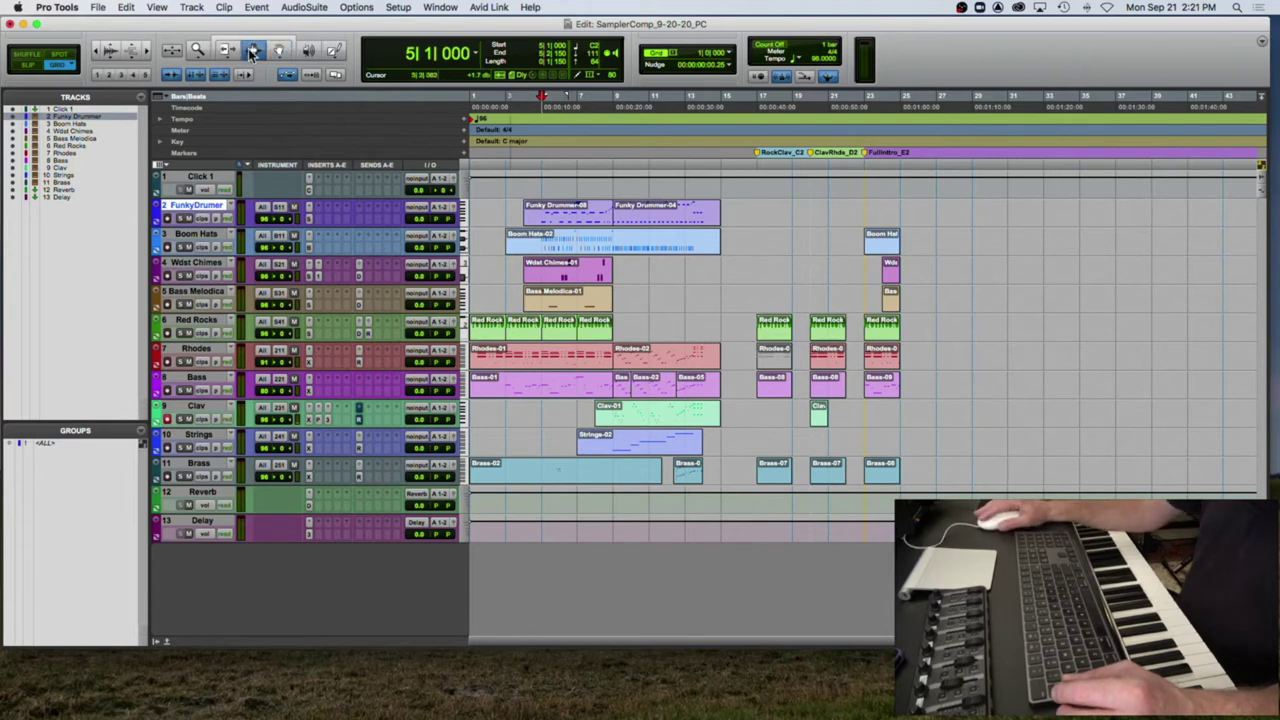
Step: Turn the All edit group back on and audition the original composition from 5|1|000
{"action": "left_click", "coordinate": [36, 447]}
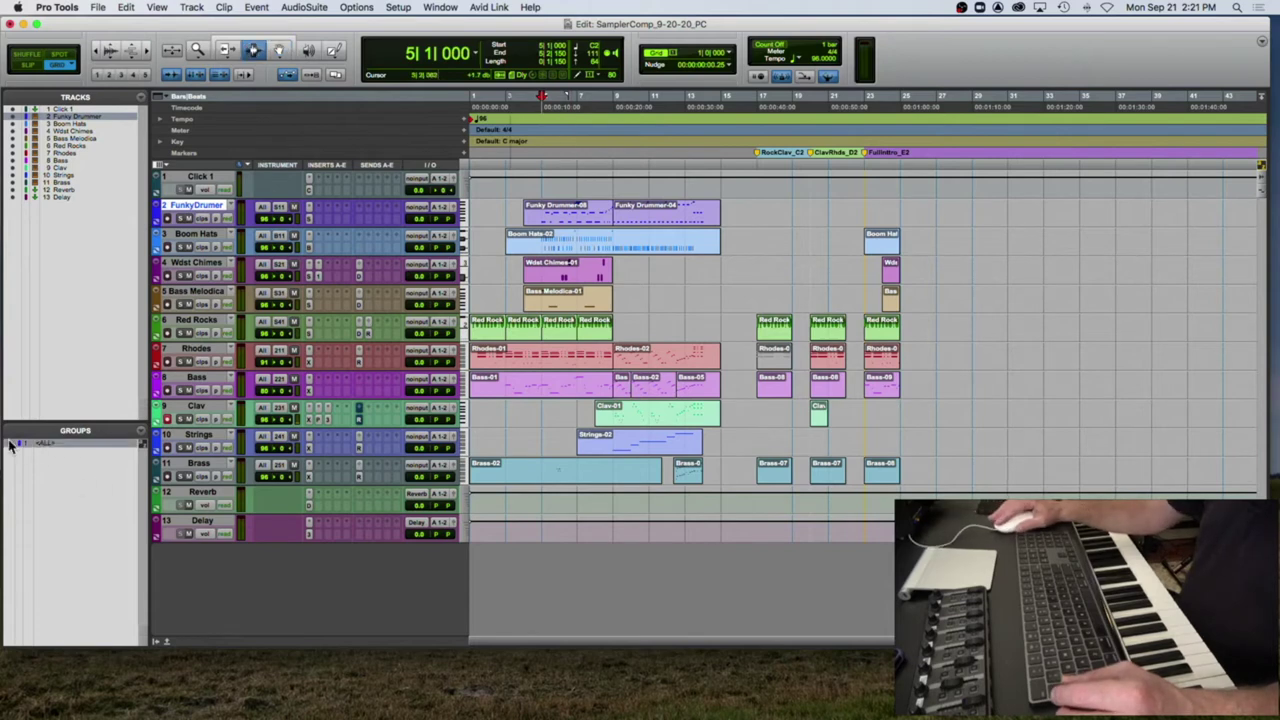
{"action": "left_click", "coordinate": [10, 446]}
{"action": "key", "text": "space"}
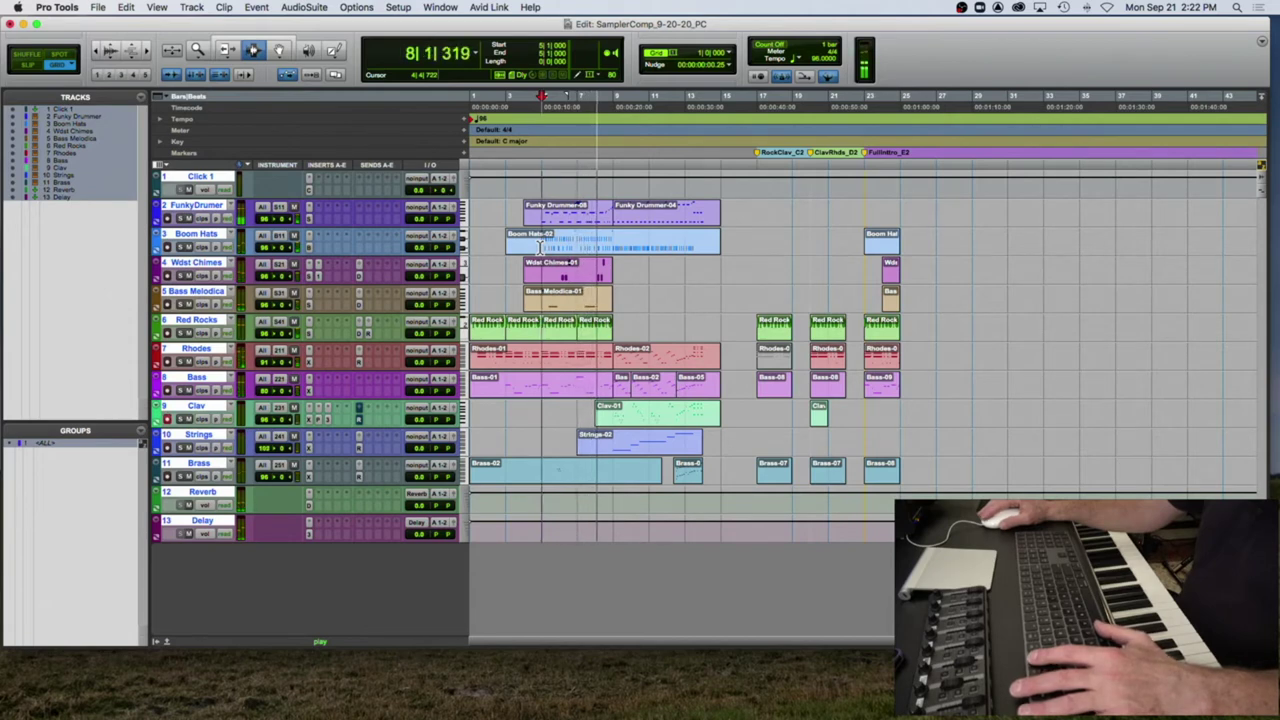
{"action": "key", "text": "space"}
Step: Copy the two bars from 5|1|000 to 7|1|000 across all tracks and paste them at 27|1|000
{"action": "left_click_drag", "start_coordinate": [541, 245], "coordinate": [580, 245]}
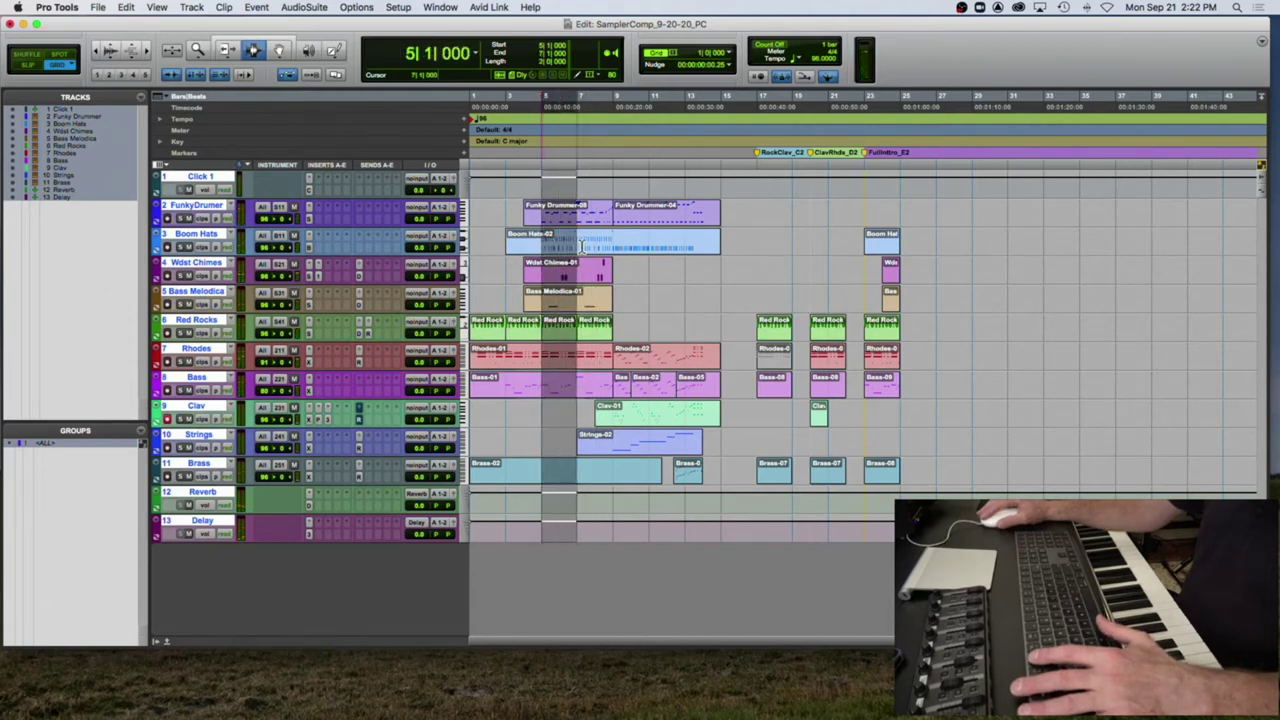
{"action": "key", "text": "shift+slash"}
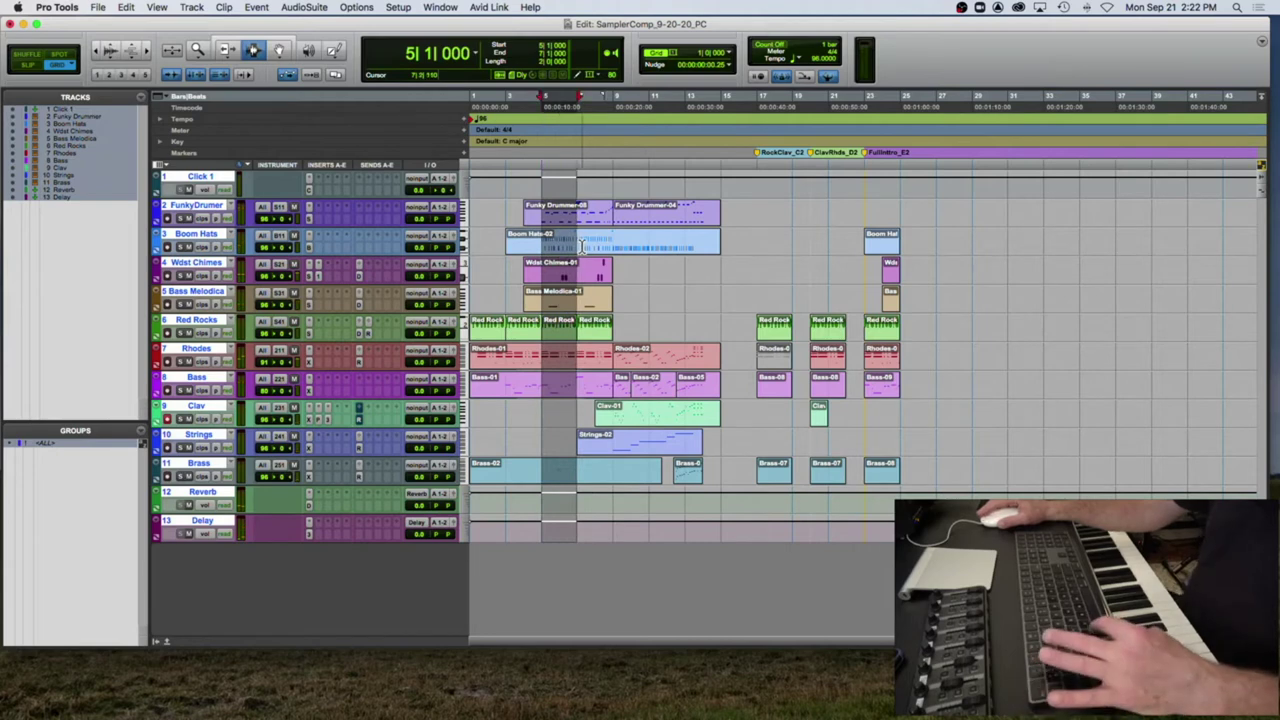
{"action": "left_click", "coordinate": [932, 258]}
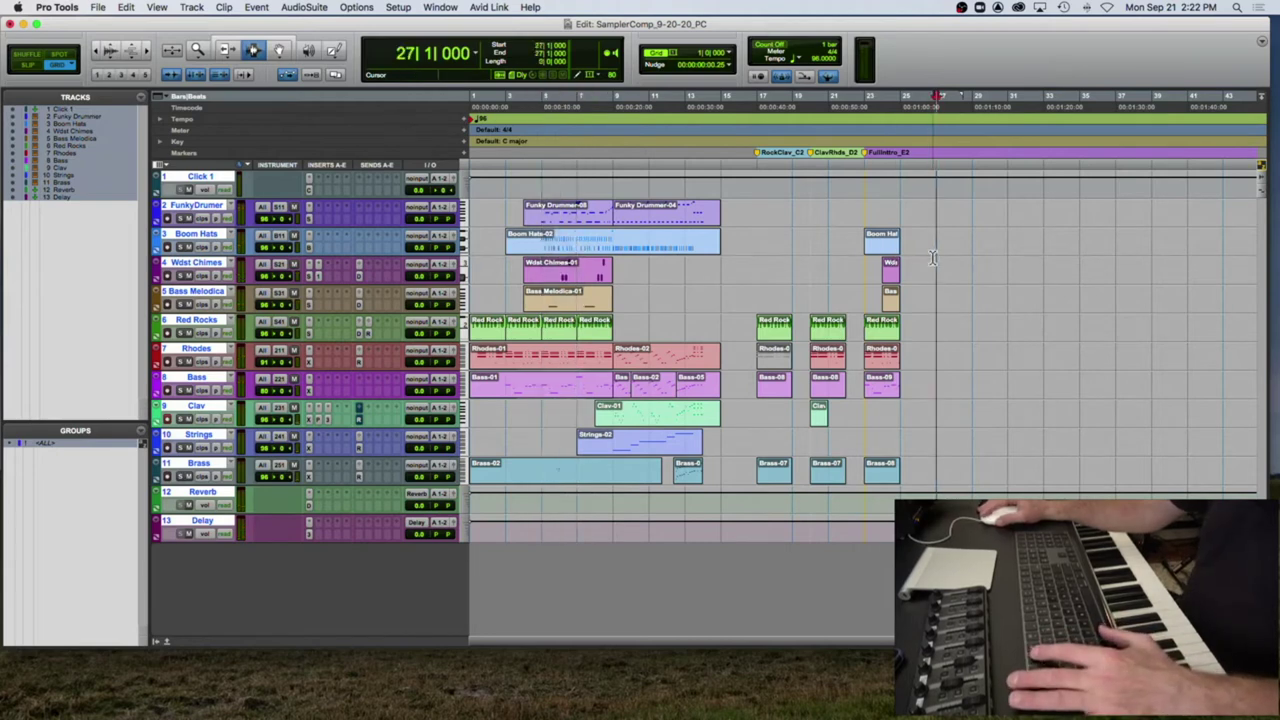
{"action": "key", "text": "super+v"}
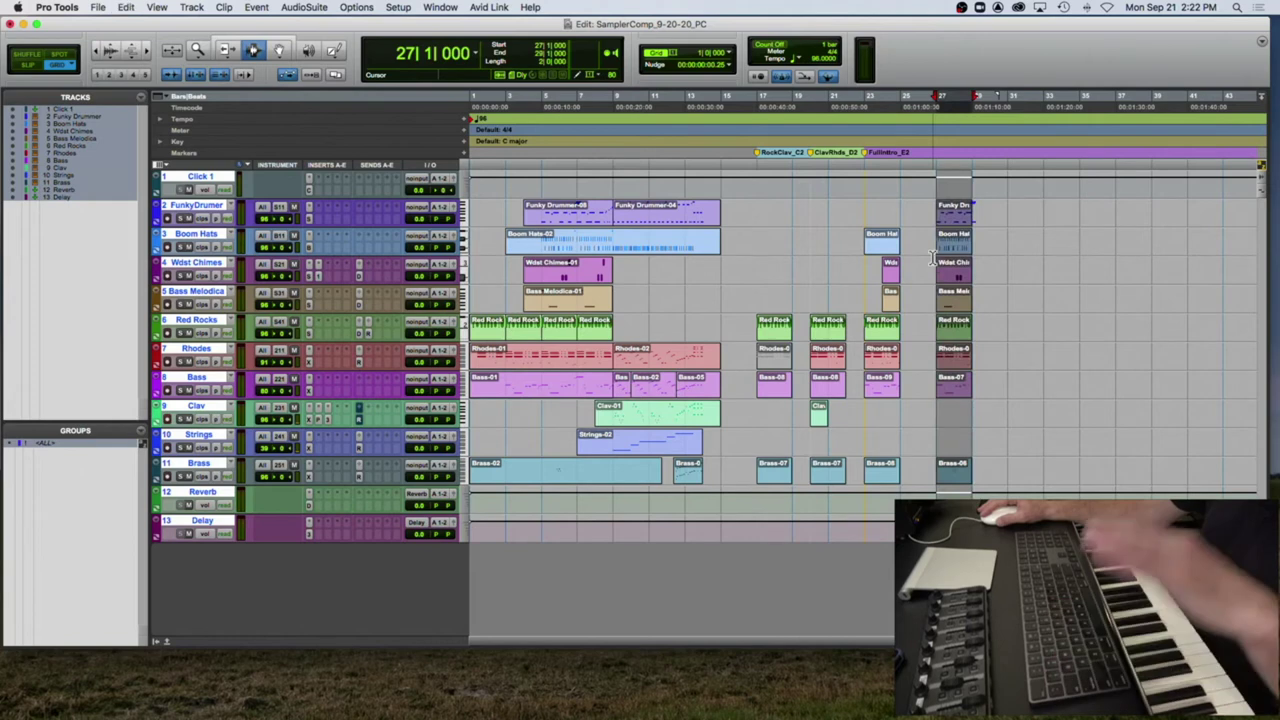
{"action": "left_click", "coordinate": [932, 258]}
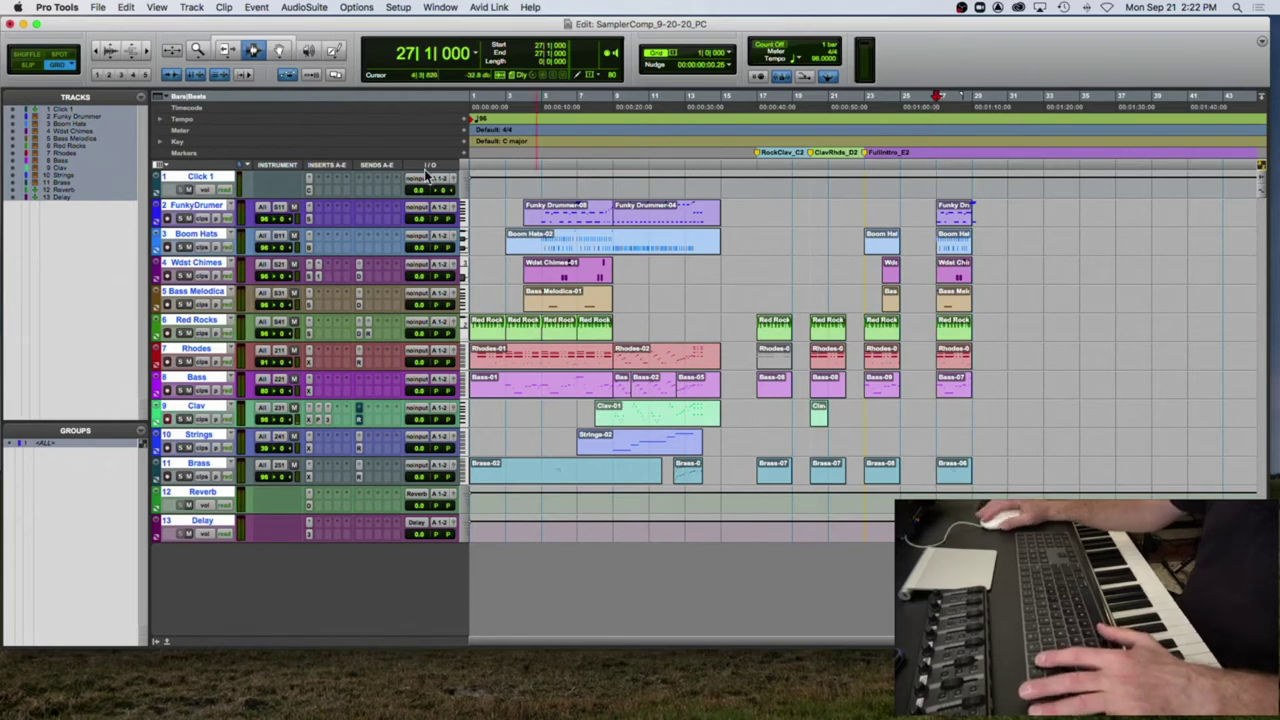
Step: Disable the All edit group and put the note overhanging the Funky Drummer clip at 27|1|000 into its own clip from 29|1|000
{"action": "left_click", "coordinate": [203, 207]}
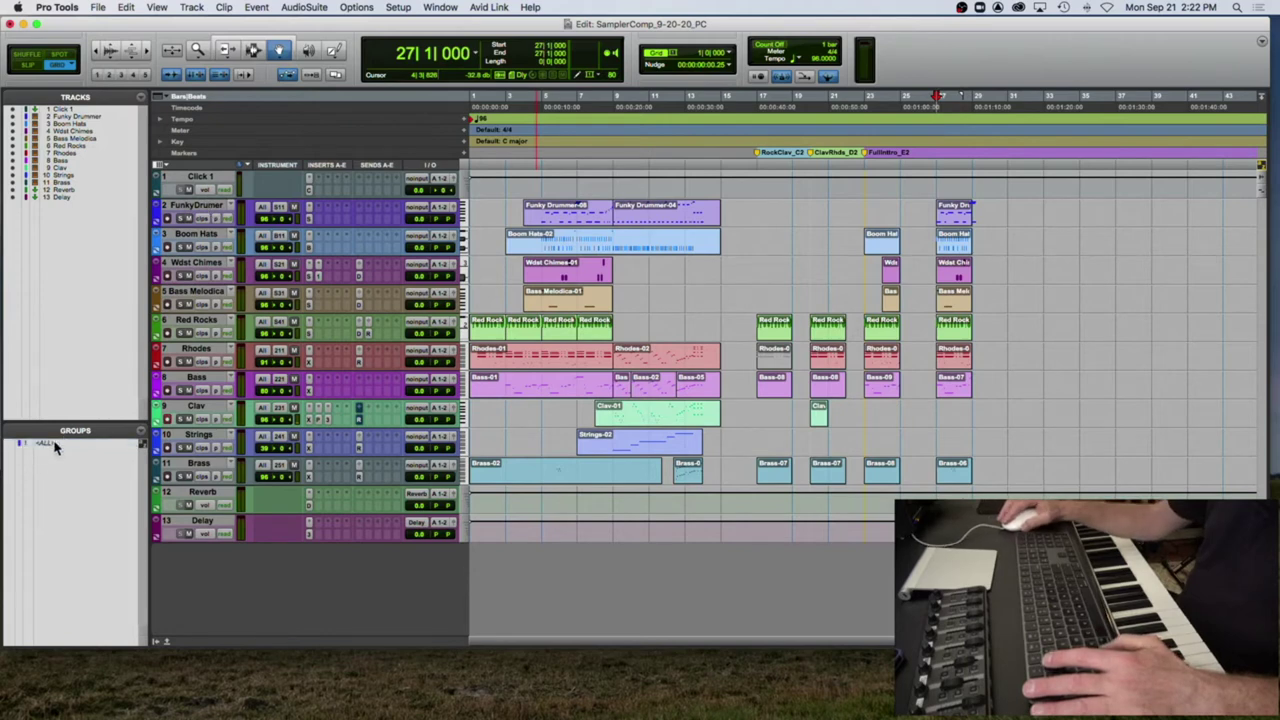
{"action": "left_click", "coordinate": [968, 214]}
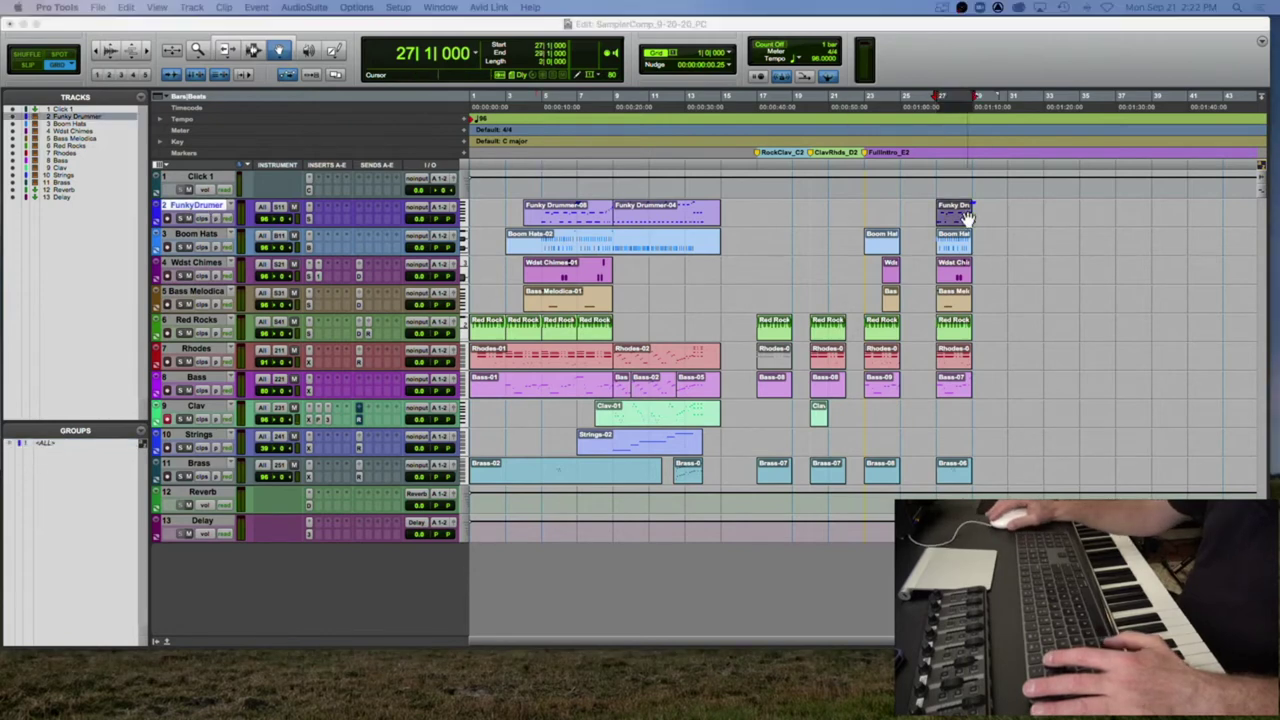
{"action": "key", "text": "Tab"}
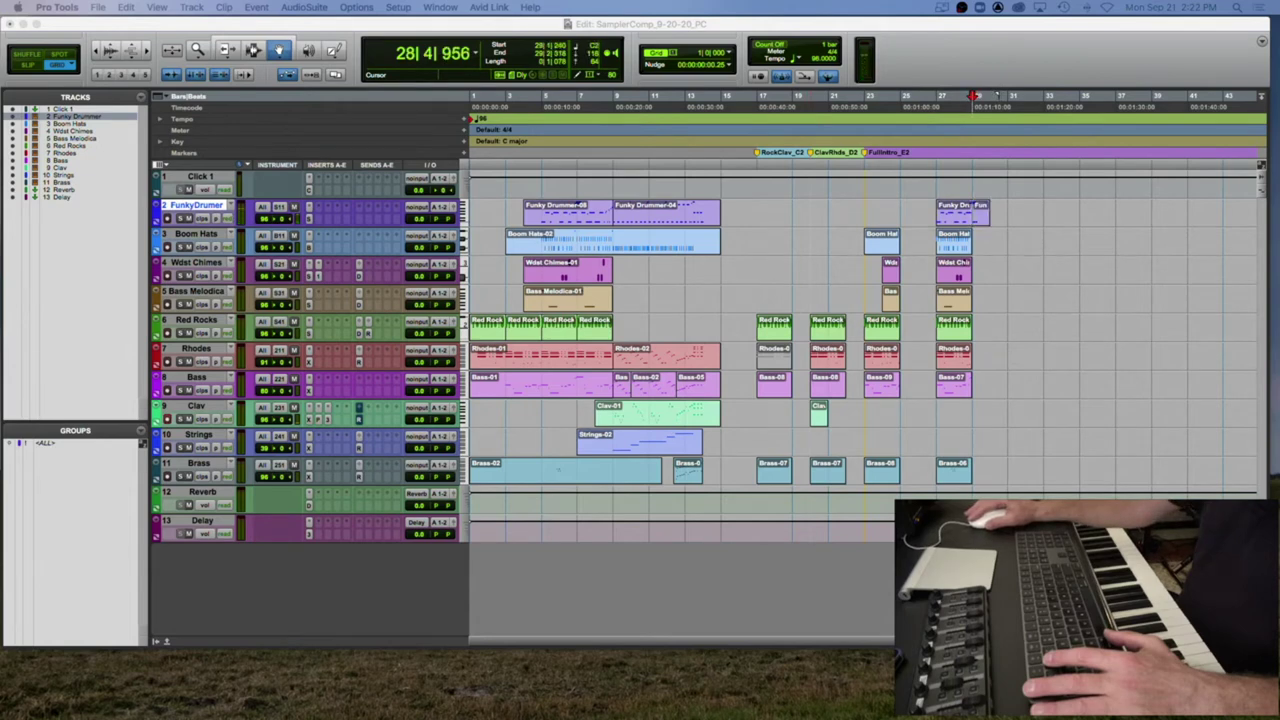
{"action": "key", "text": "space"}
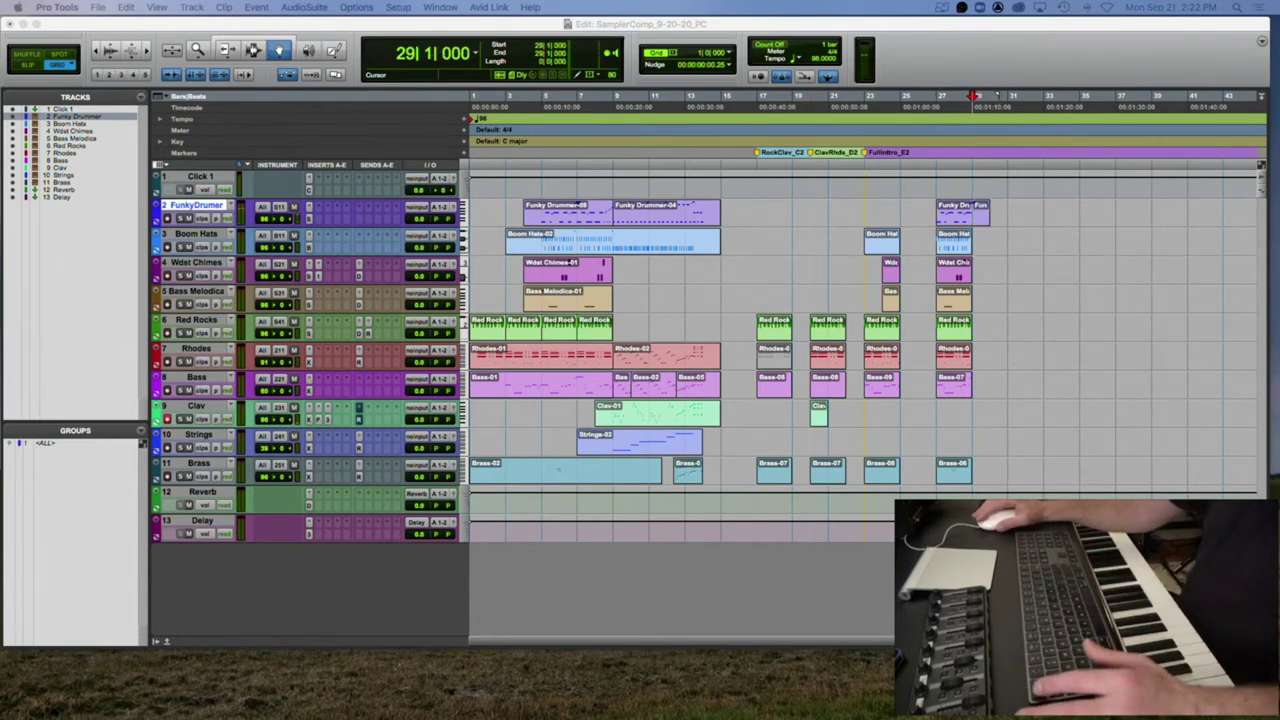
Step: Open the original Funky Drummer part around 5|1|000 in the MIDI Editor and select all of its C2 notes
{"action": "left_click", "coordinate": [594, 211]}
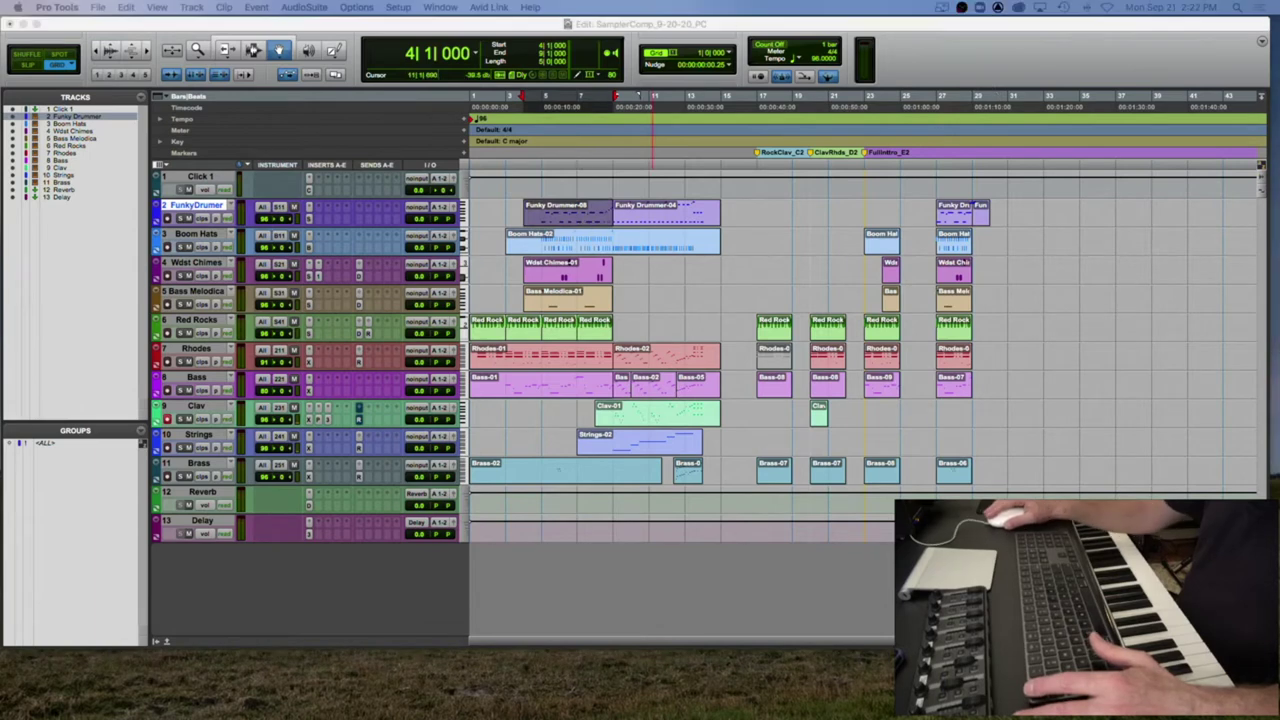
{"action": "left_click", "coordinate": [575, 211]}
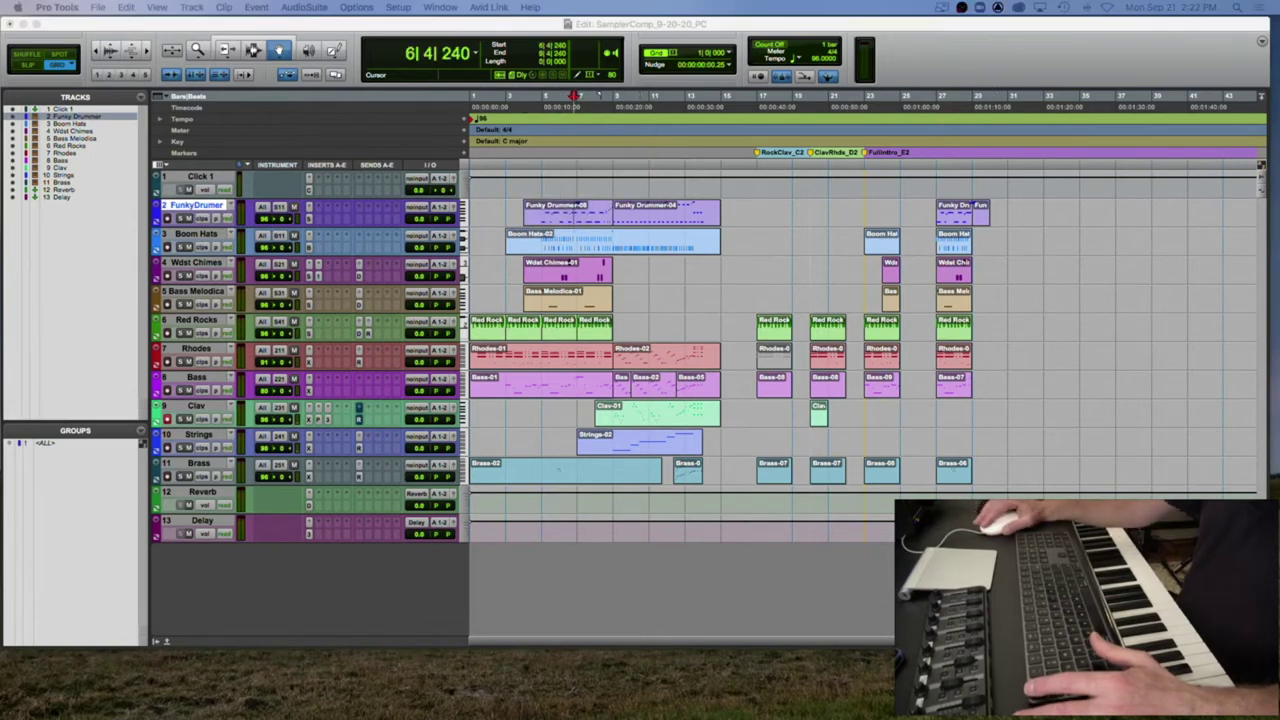
{"action": "left_click", "coordinate": [541, 211]}
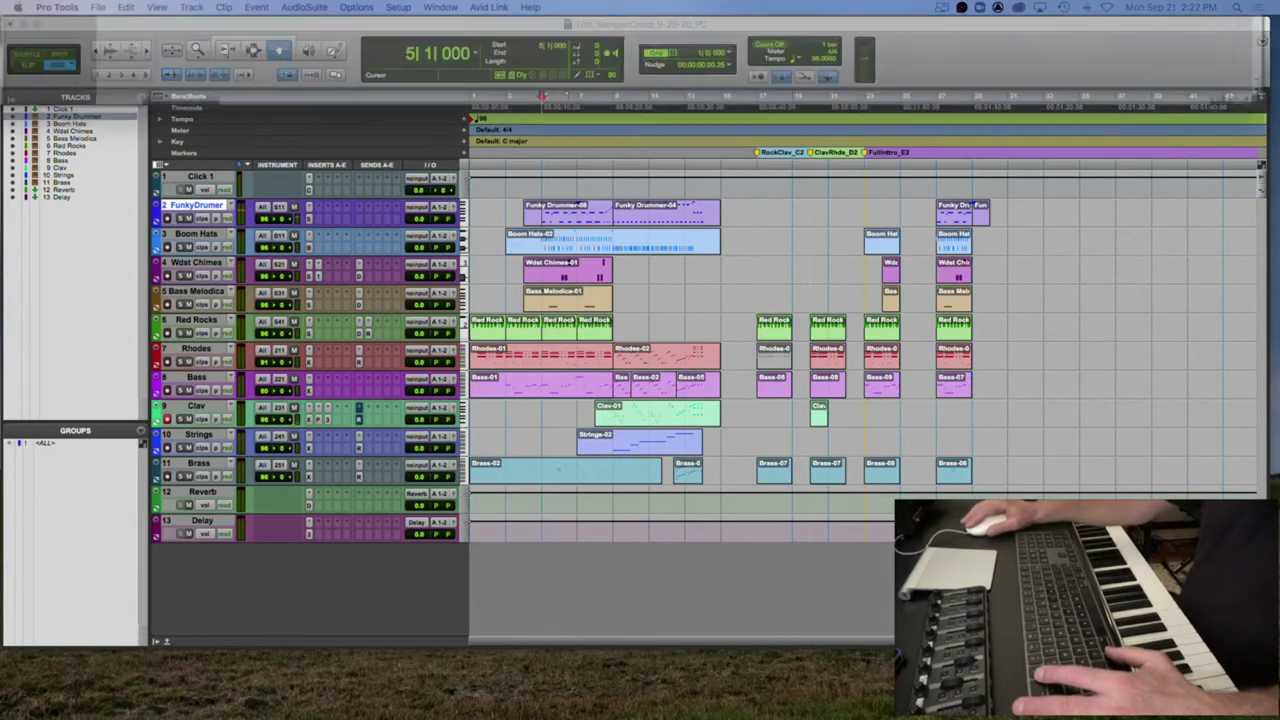
{"action": "key", "text": "ctrl+equal"}
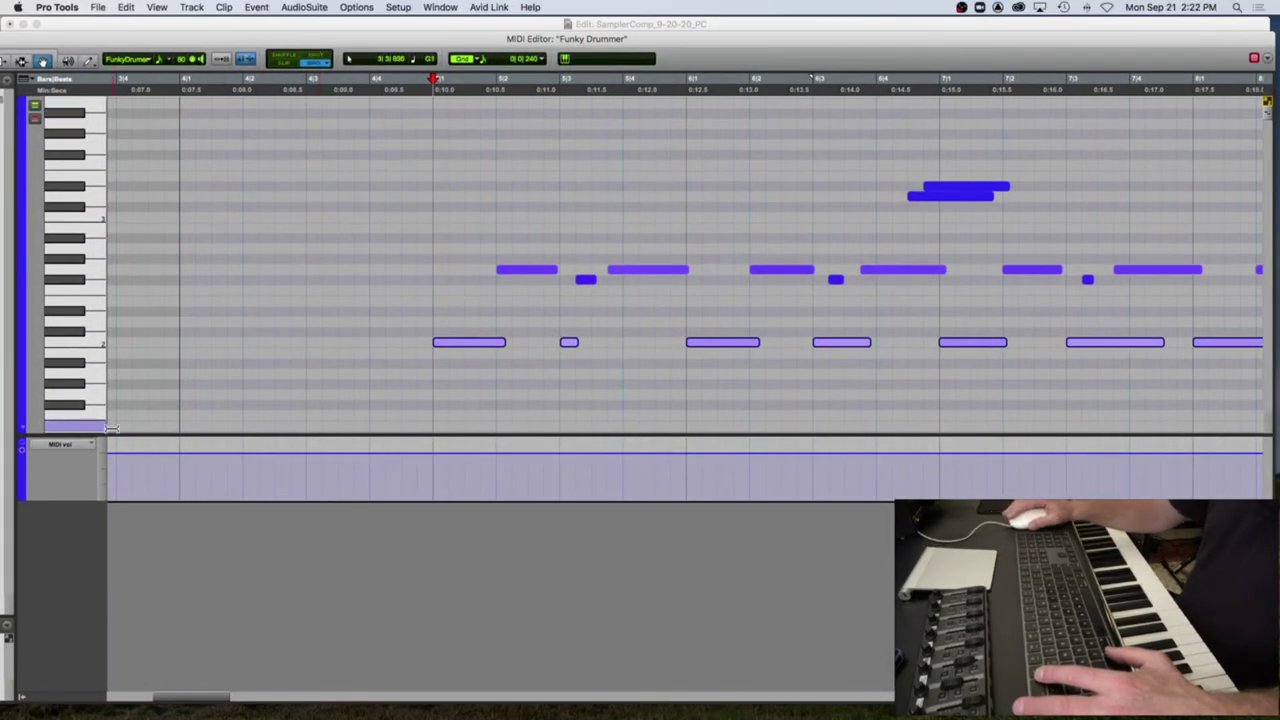
{"action": "left_click", "coordinate": [208, 398]}
{"action": "left_click", "coordinate": [80, 338]}
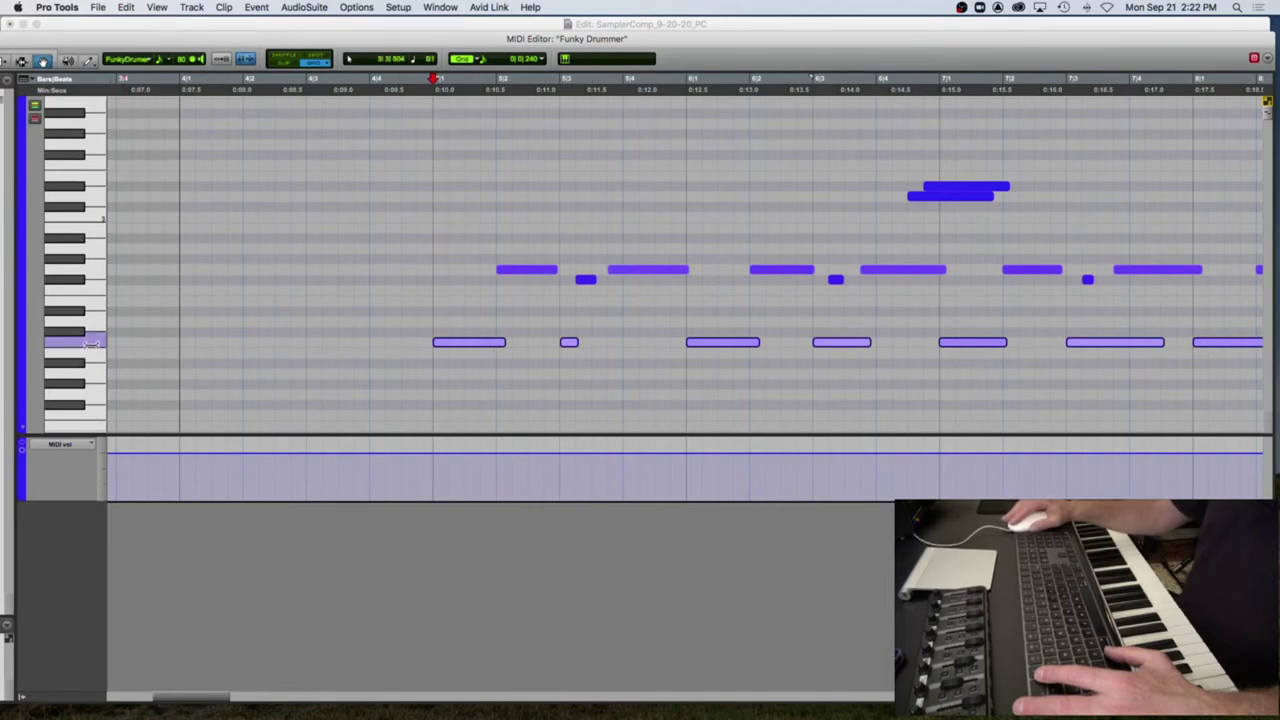
Step: Quantize all of the Funky Drummer part's C2 notes to a 1/16 note grid
{"action": "left_click", "coordinate": [135, 343]}
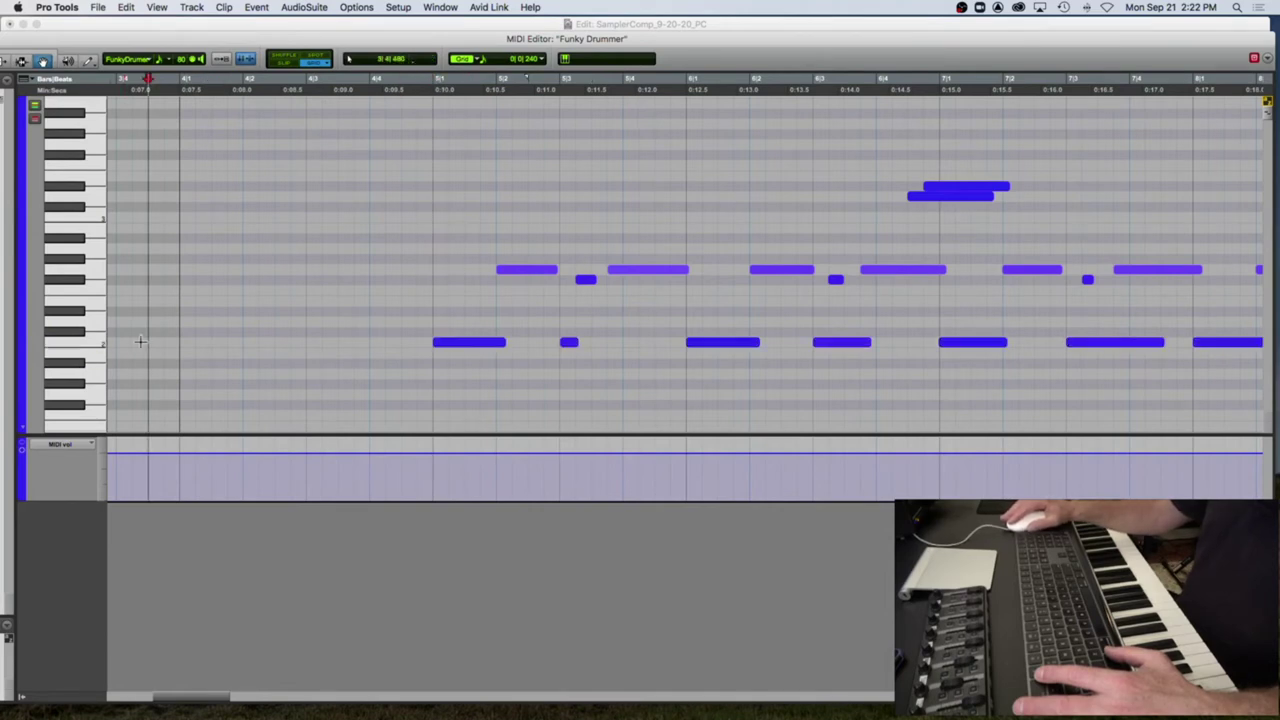
{"action": "left_click", "coordinate": [489, 345]}
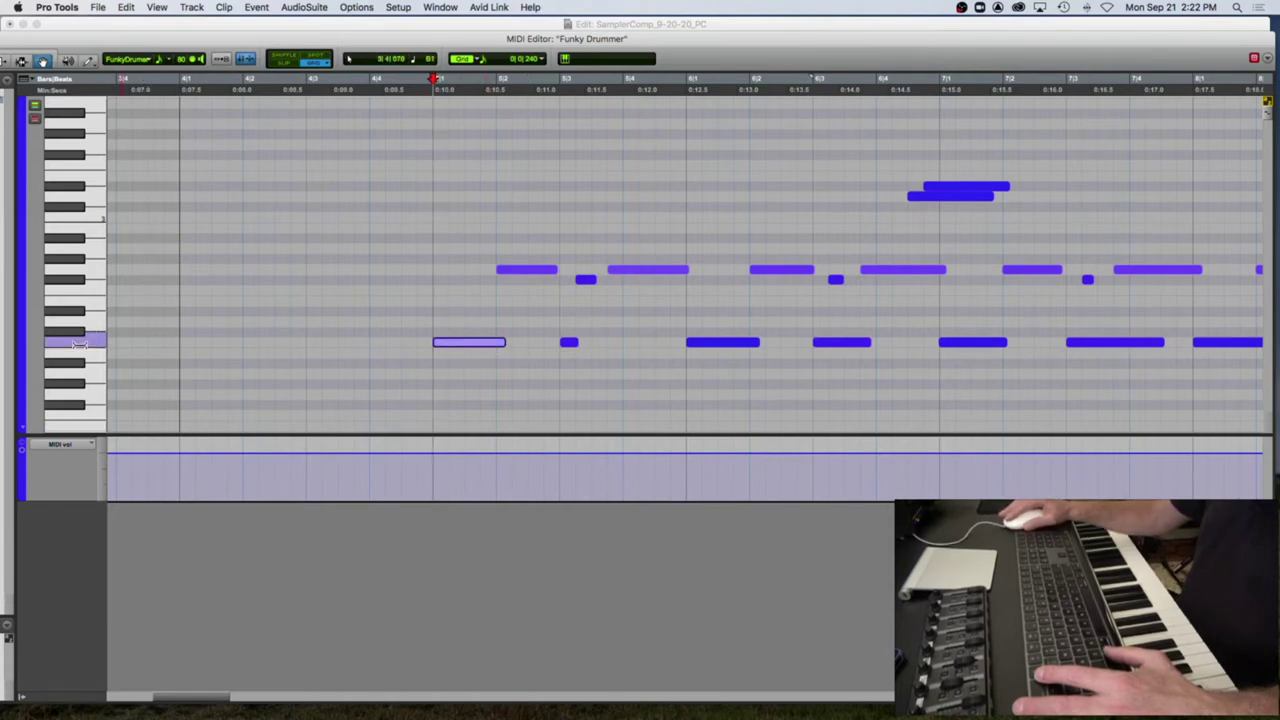
{"action": "left_click", "coordinate": [402, 375]}
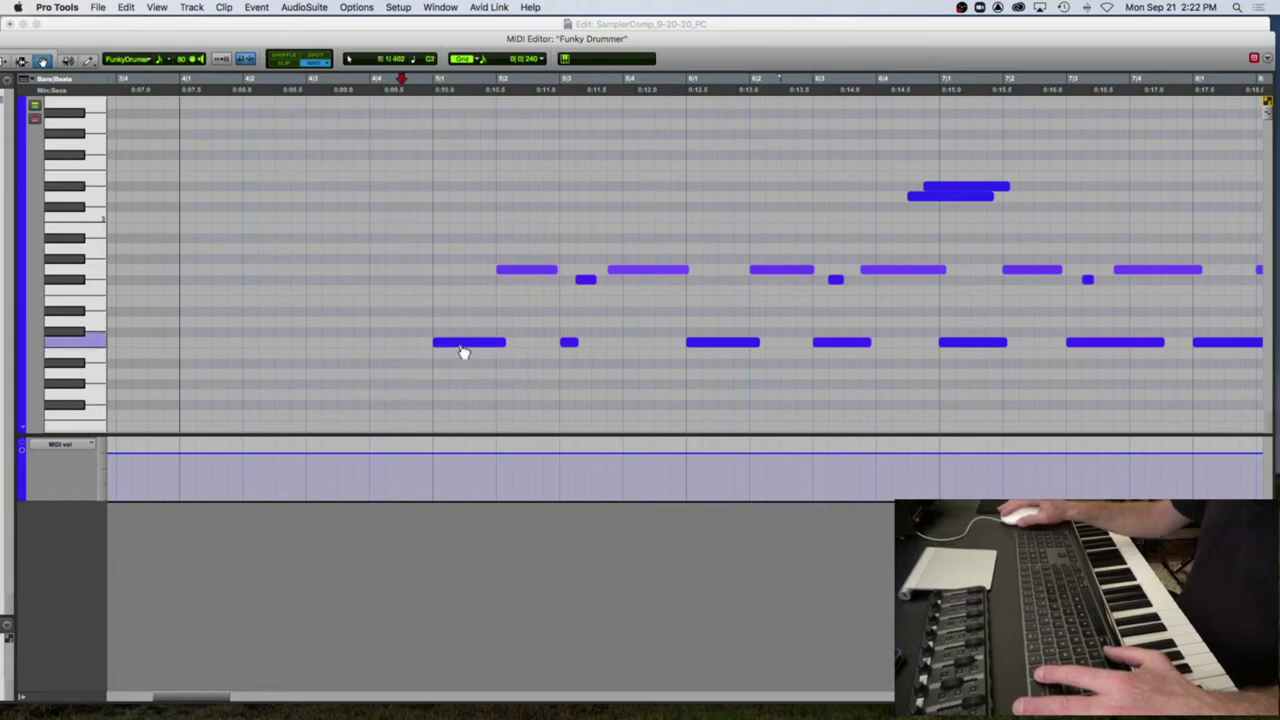
{"action": "left_click", "coordinate": [463, 350]}
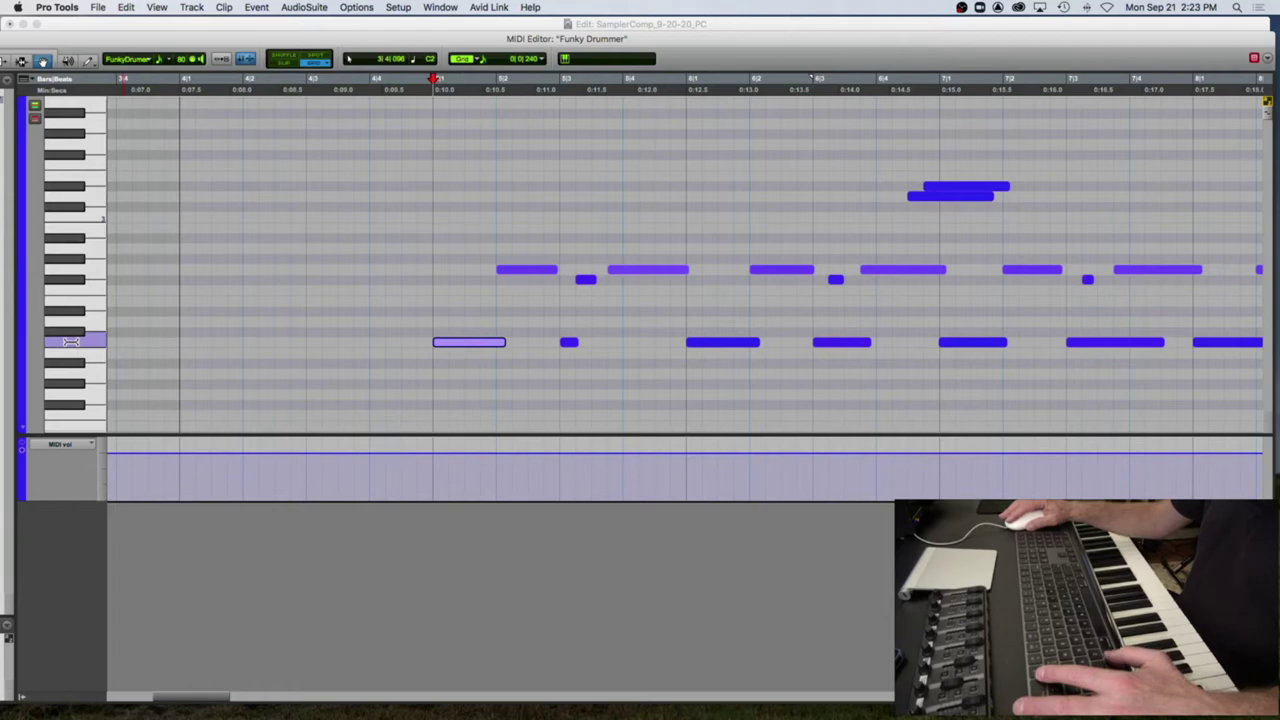
{"action": "left_click", "coordinate": [71, 342]}
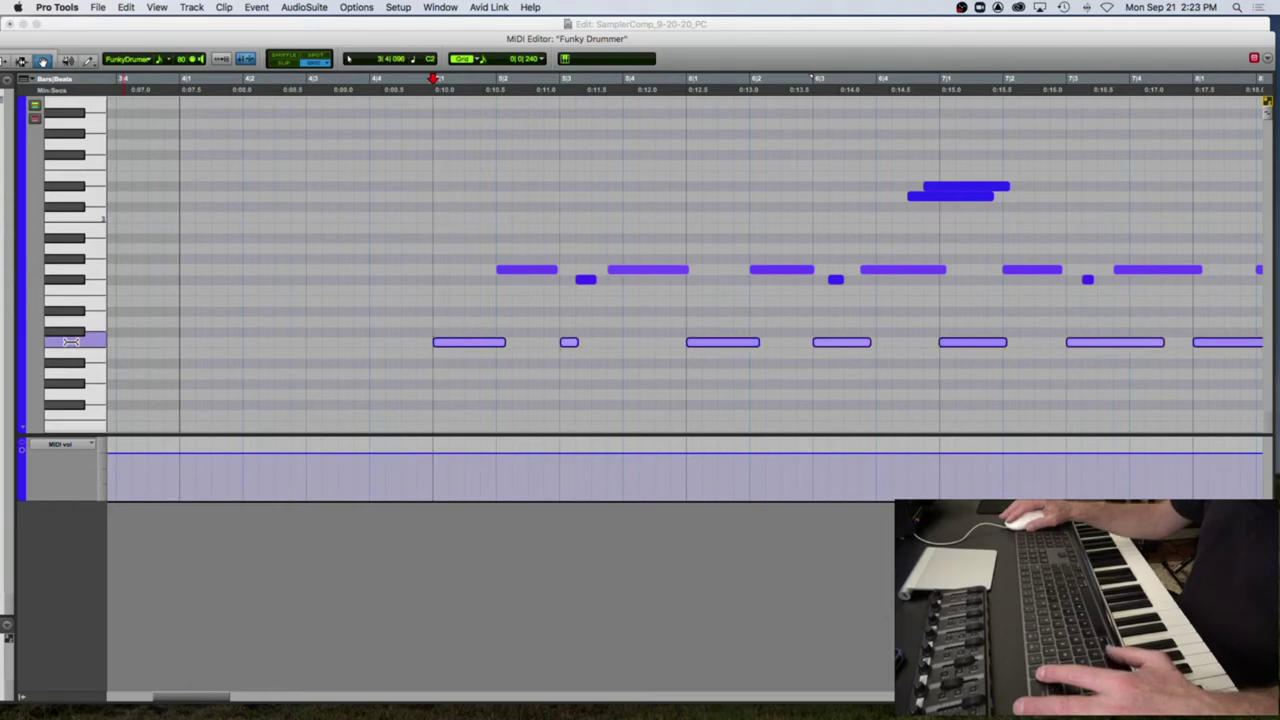
{"action": "key", "text": "alt+0"}
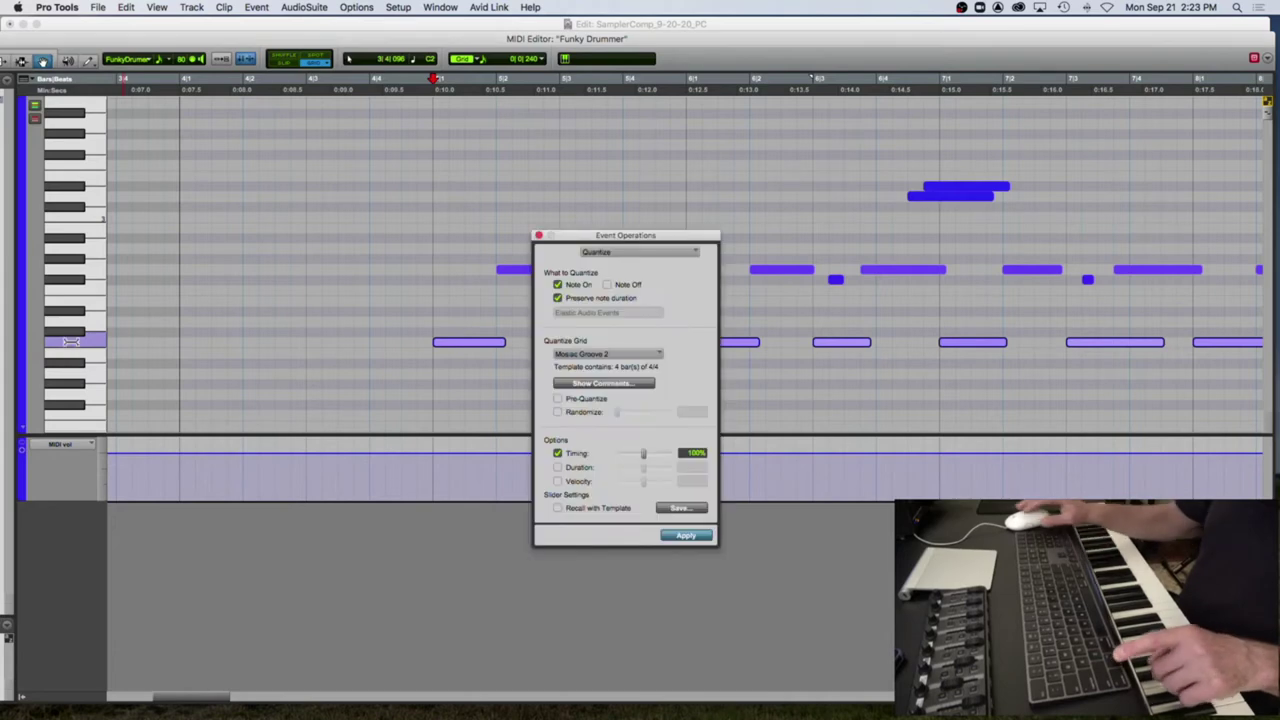
{"action": "left_click", "coordinate": [577, 356]}
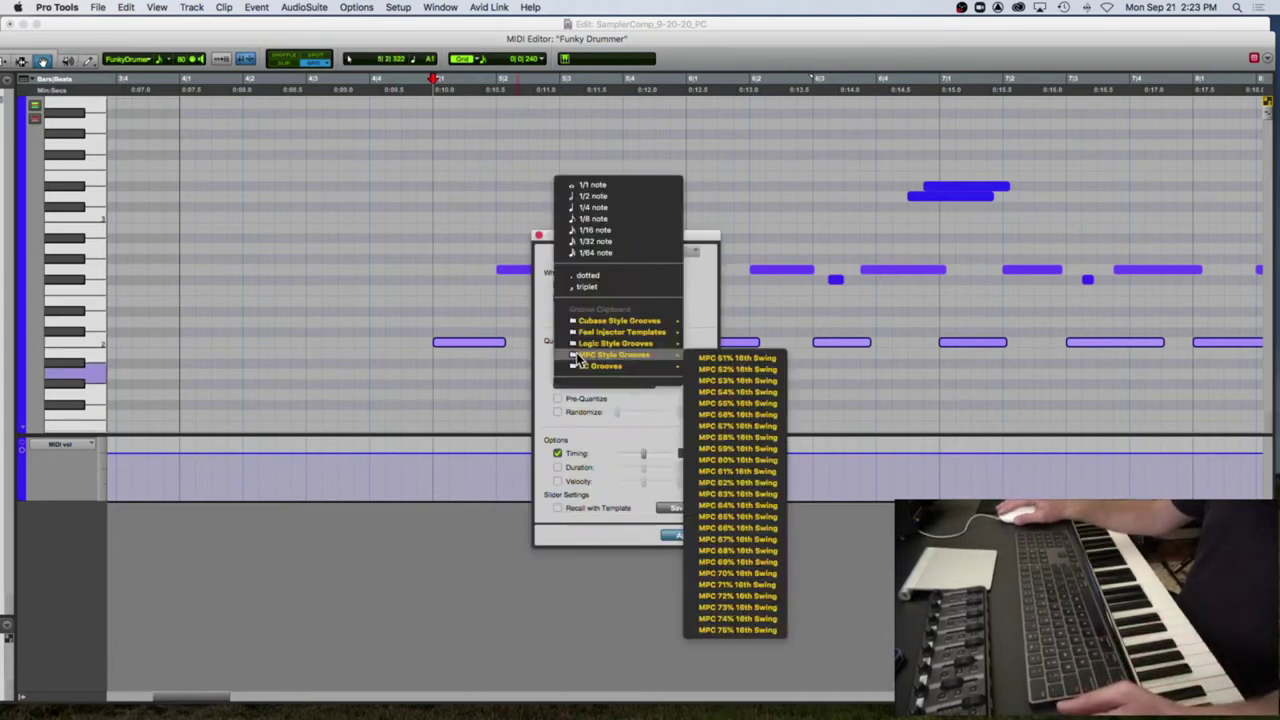
{"action": "left_click", "coordinate": [577, 231]}
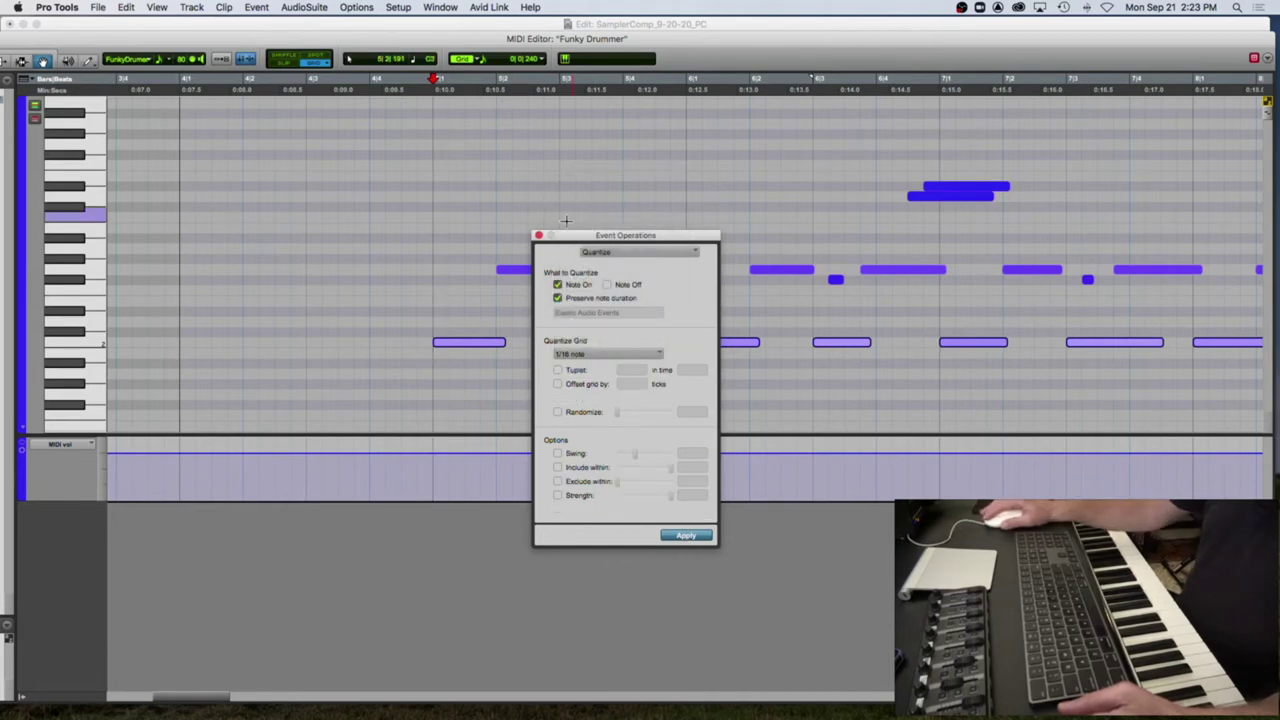
{"action": "left_click", "coordinate": [538, 235]}
{"action": "left_click", "coordinate": [625, 346]}
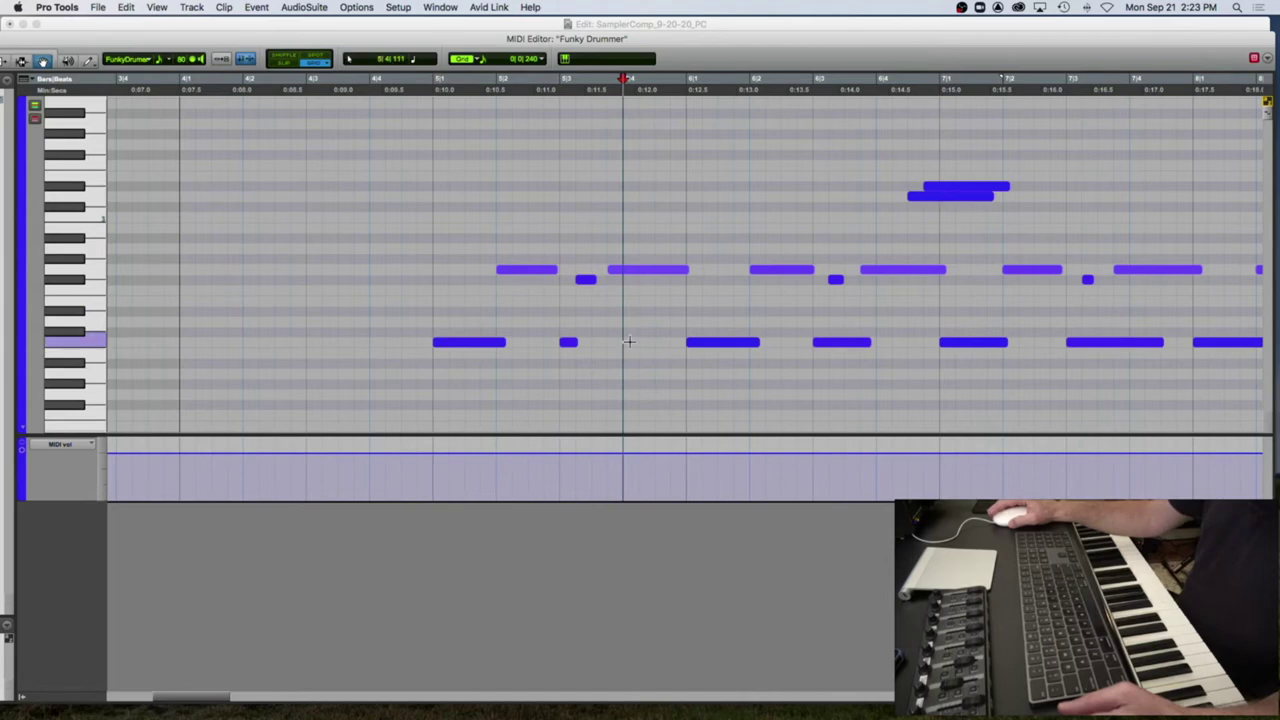
Step: Audition the quantized Funky Drummer part from 5|4|000 and close the MIDI Editor
{"action": "key", "text": "space"}
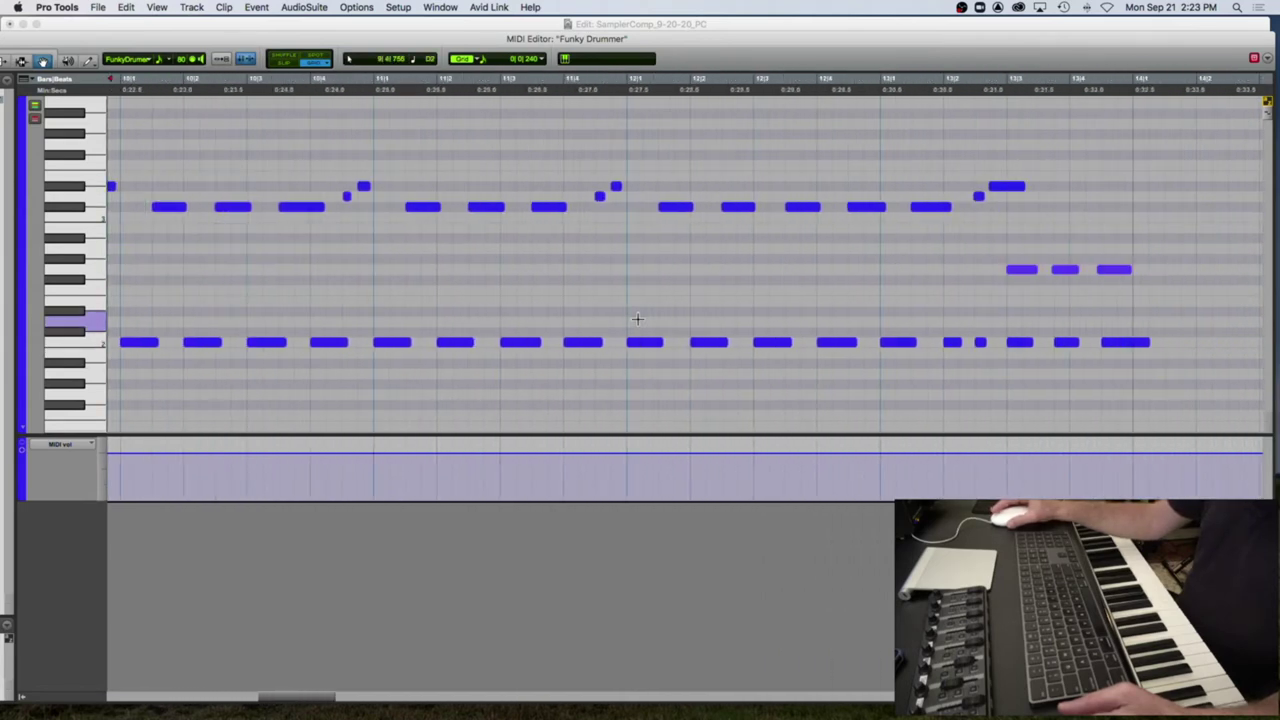
{"action": "key", "text": "space"}
{"action": "double_click", "coordinate": [185, 37]}
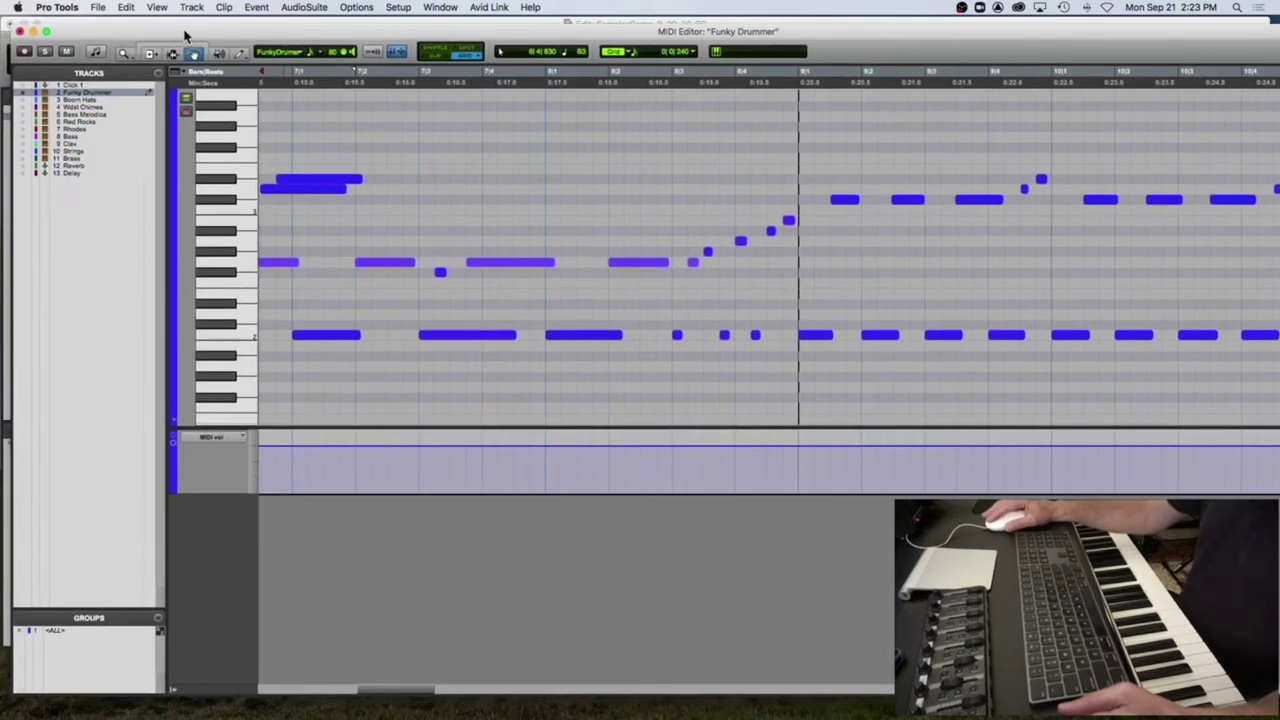
{"action": "left_click", "coordinate": [17, 33]}
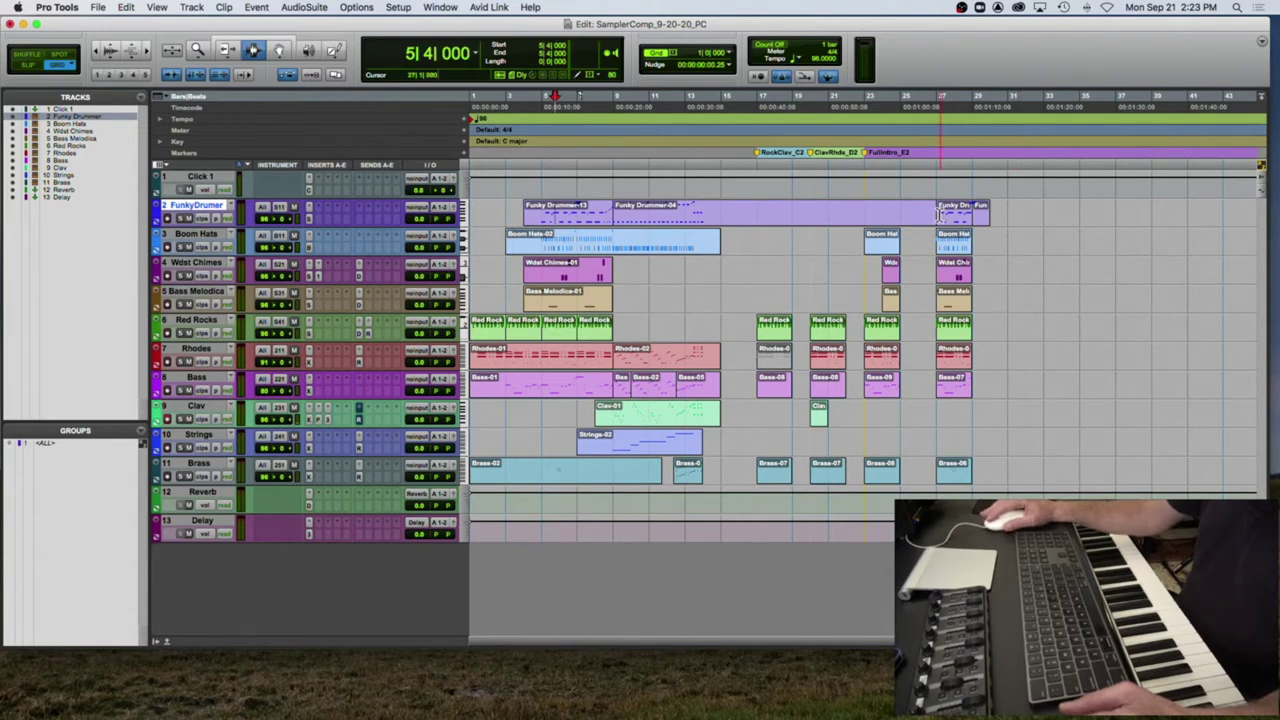
Step: Audition the section at 27|1|000 and turn the All edit group back on
{"action": "key", "text": "space"}
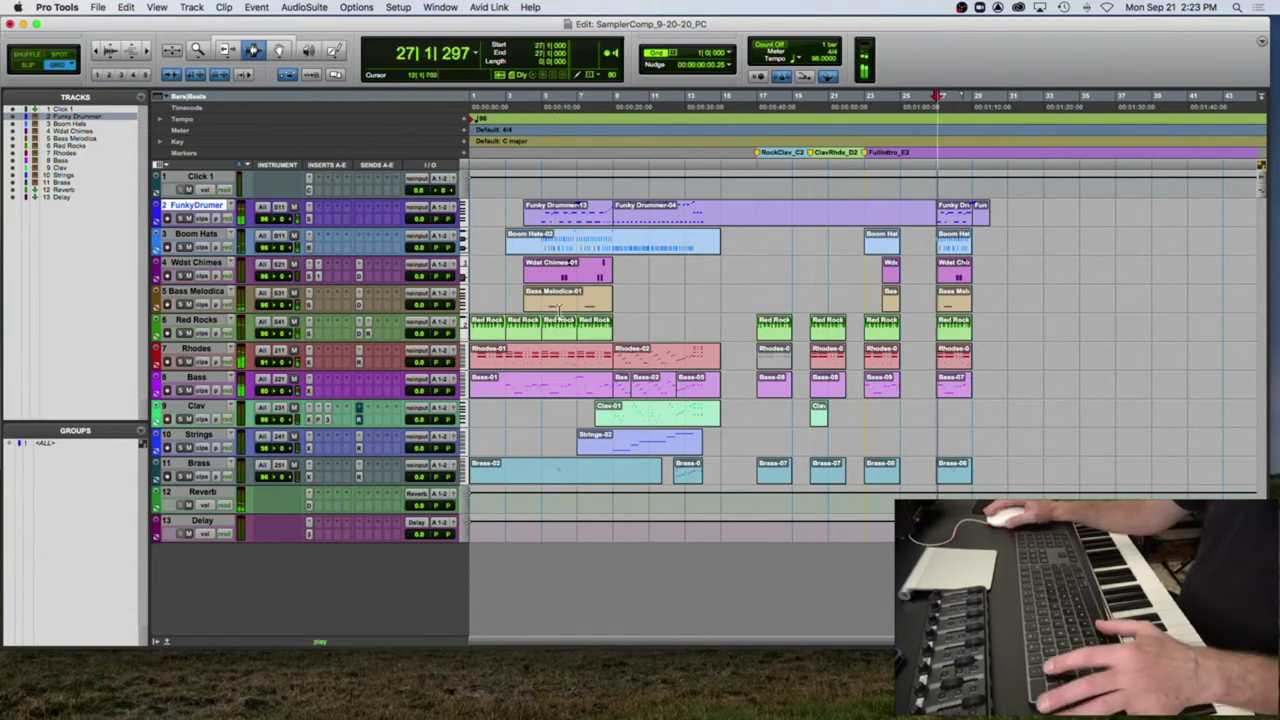
{"action": "left_click", "coordinate": [30, 447]}
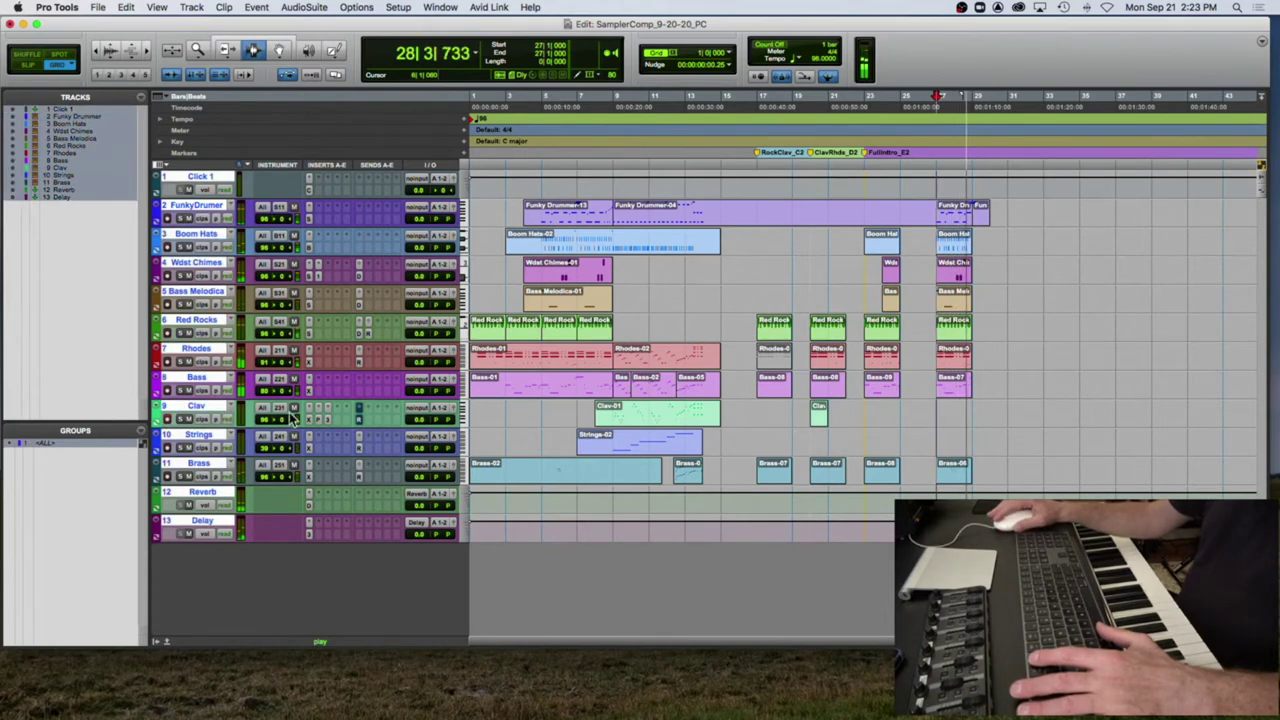
{"action": "key", "text": "space"}
Step: Copy the two bars from 27|1|000 to 29|1|000 across all tracks and paste them at 31|1|000, 35|1|000 and 39|1|000
{"action": "left_click_drag", "start_coordinate": [937, 215], "coordinate": [972, 215]}
{"action": "key", "text": "super+c"}
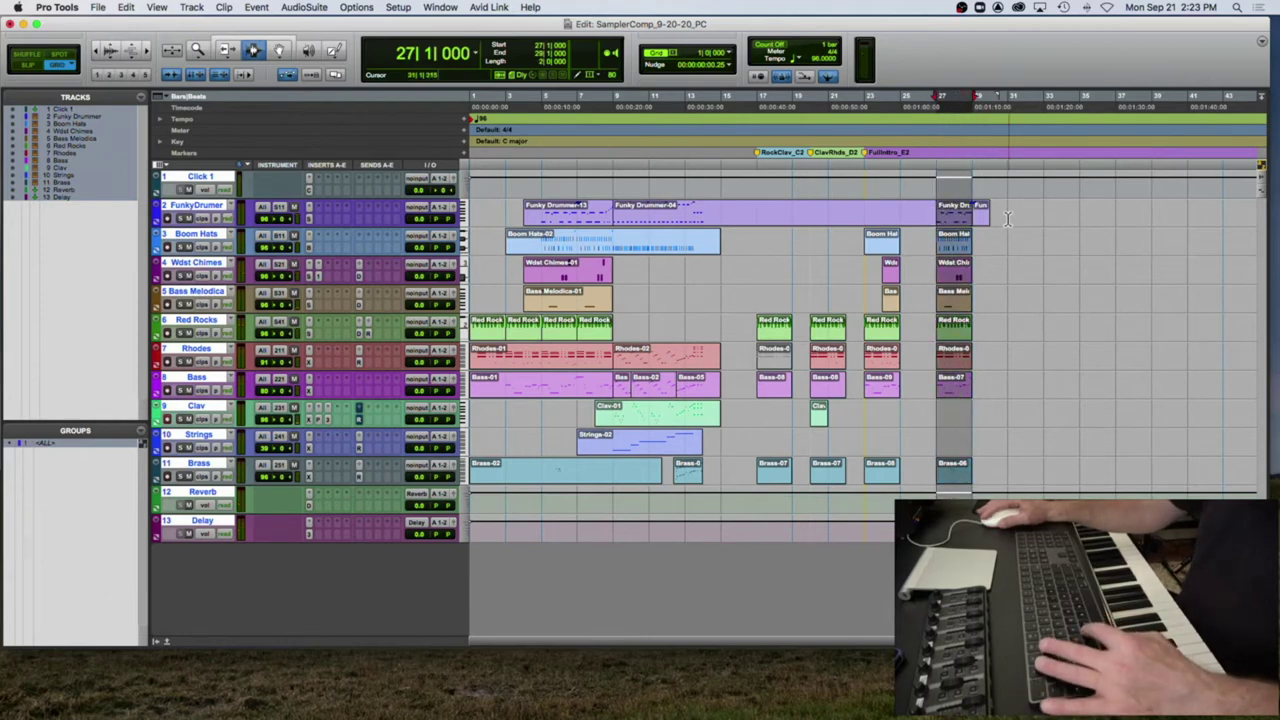
{"action": "left_click", "coordinate": [1010, 225]}
{"action": "key", "text": "super+v"}
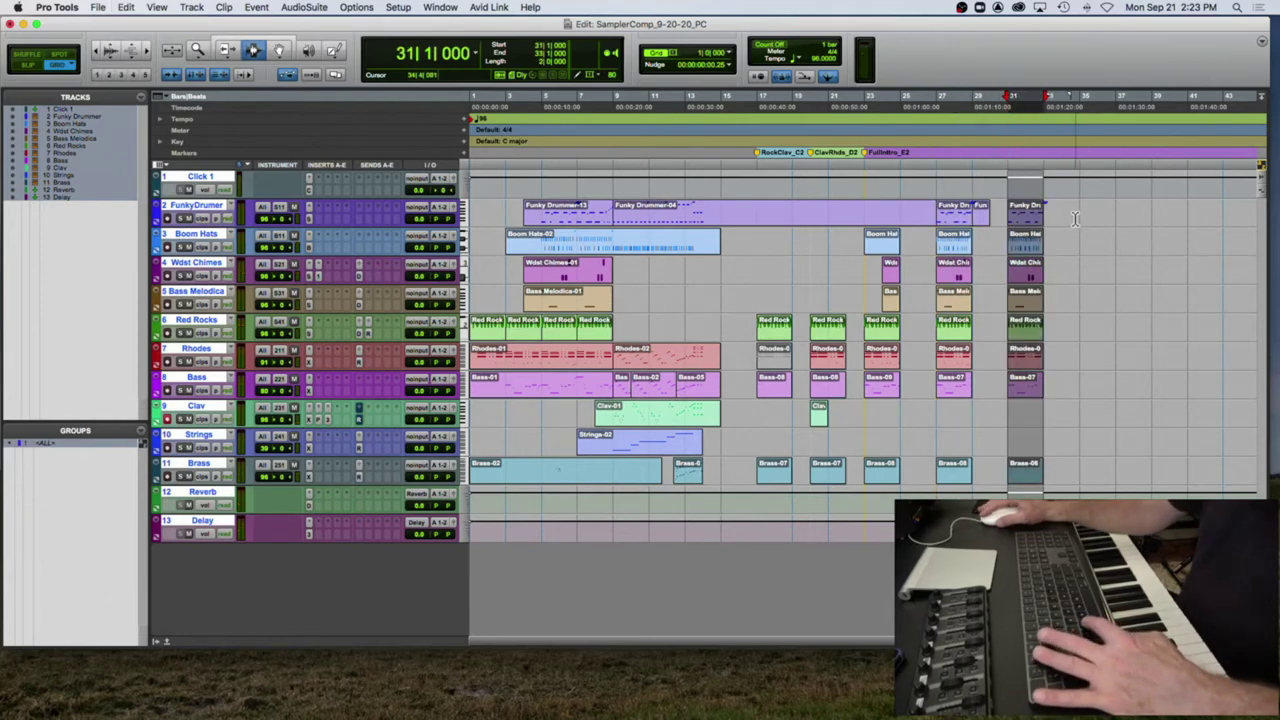
{"action": "left_click", "coordinate": [1075, 218]}
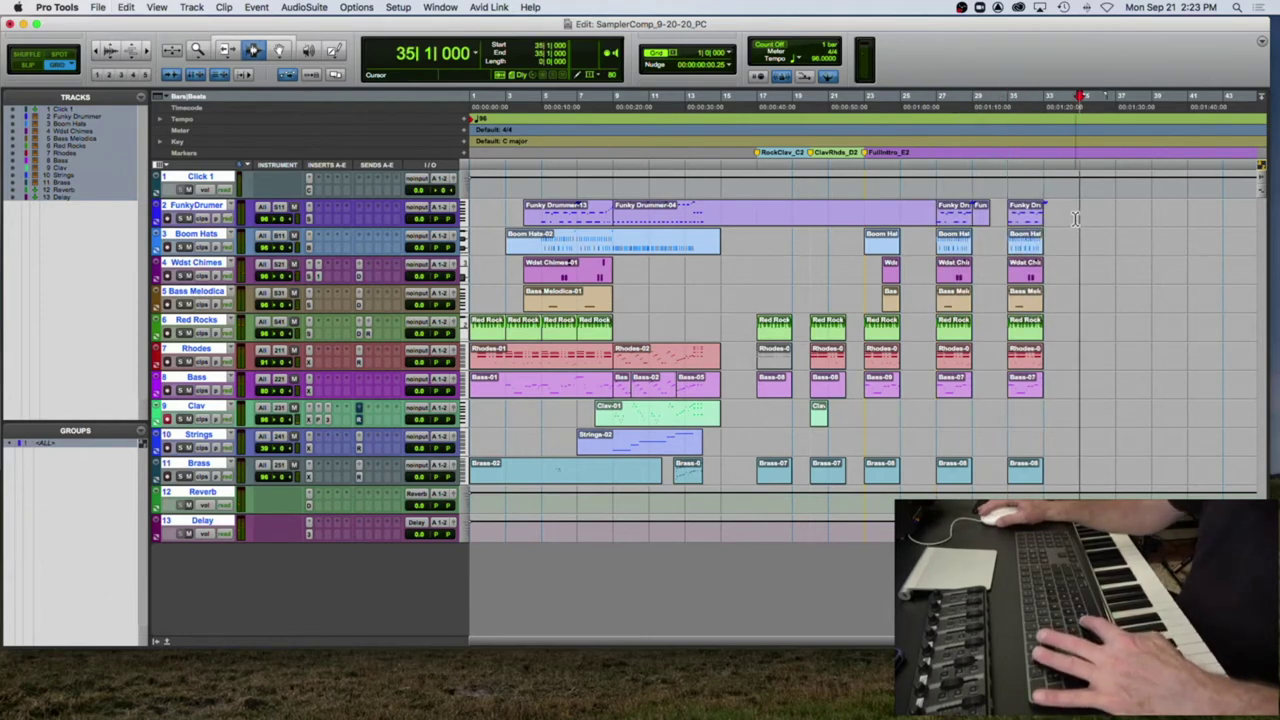
{"action": "left_click", "coordinate": [1155, 218]}
{"action": "key", "text": "super+v"}
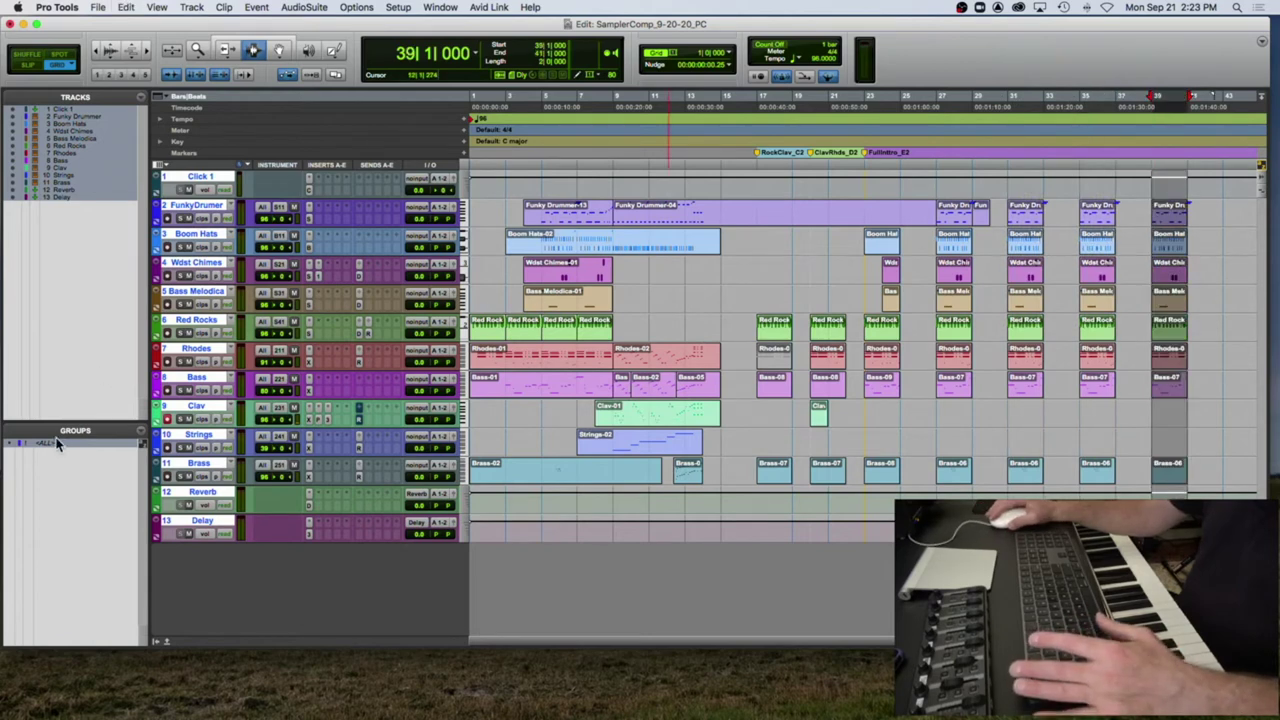
Step: Disable the All edit group and move the Red Rocks track directly below Boom Hats, above Wdst Chimes
{"action": "scroll", "coordinate": [680, 300], "scroll_direction": "right", "scroll_amount": 5}
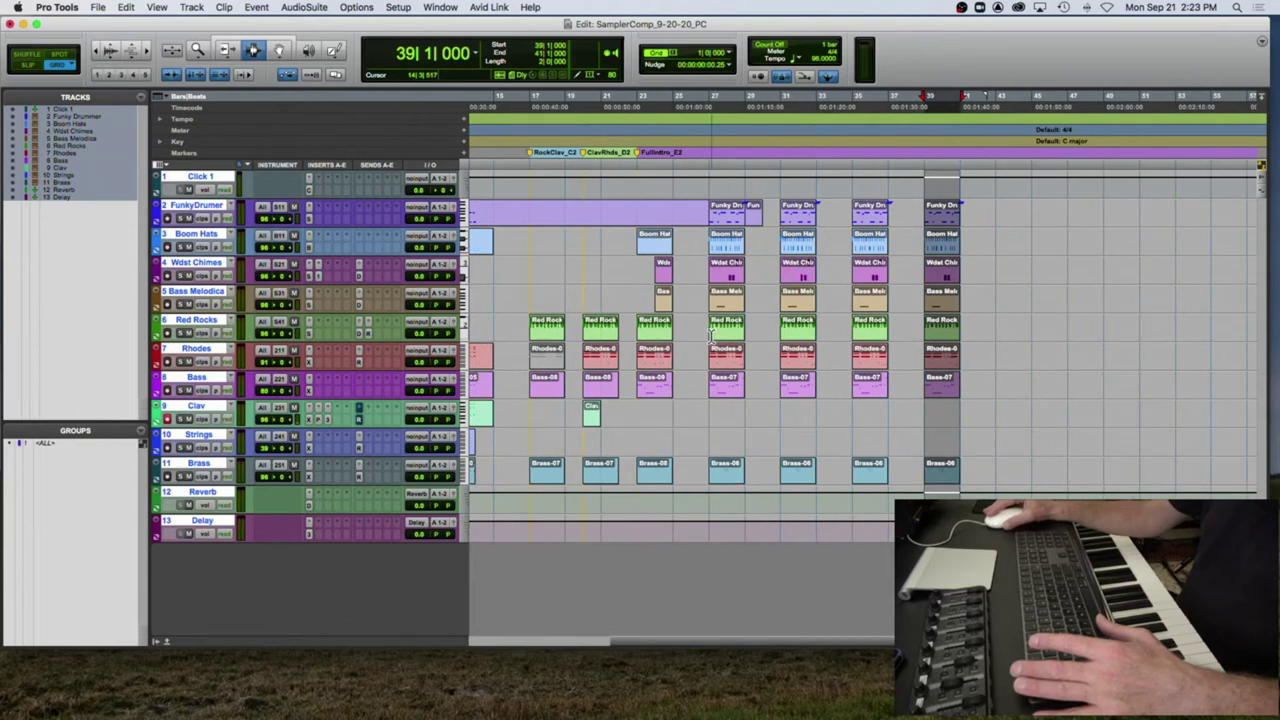
{"action": "left_click", "coordinate": [712, 246]}
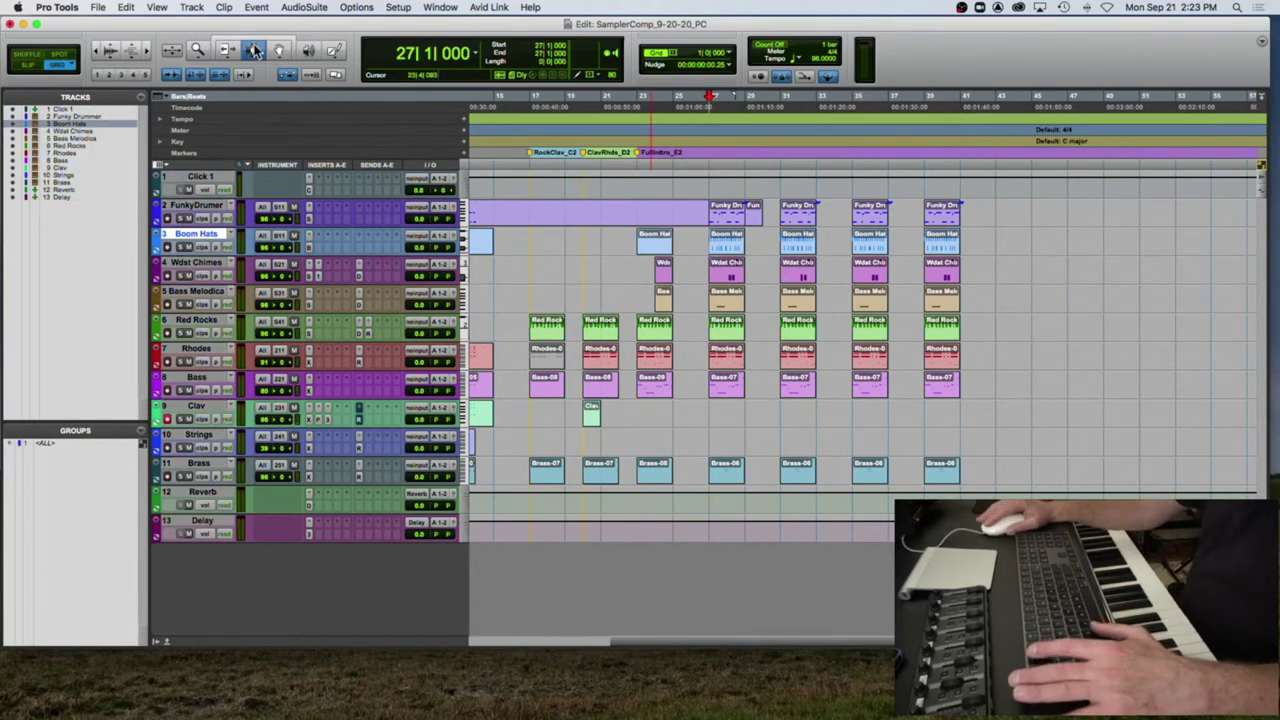
{"action": "left_click", "coordinate": [732, 278]}
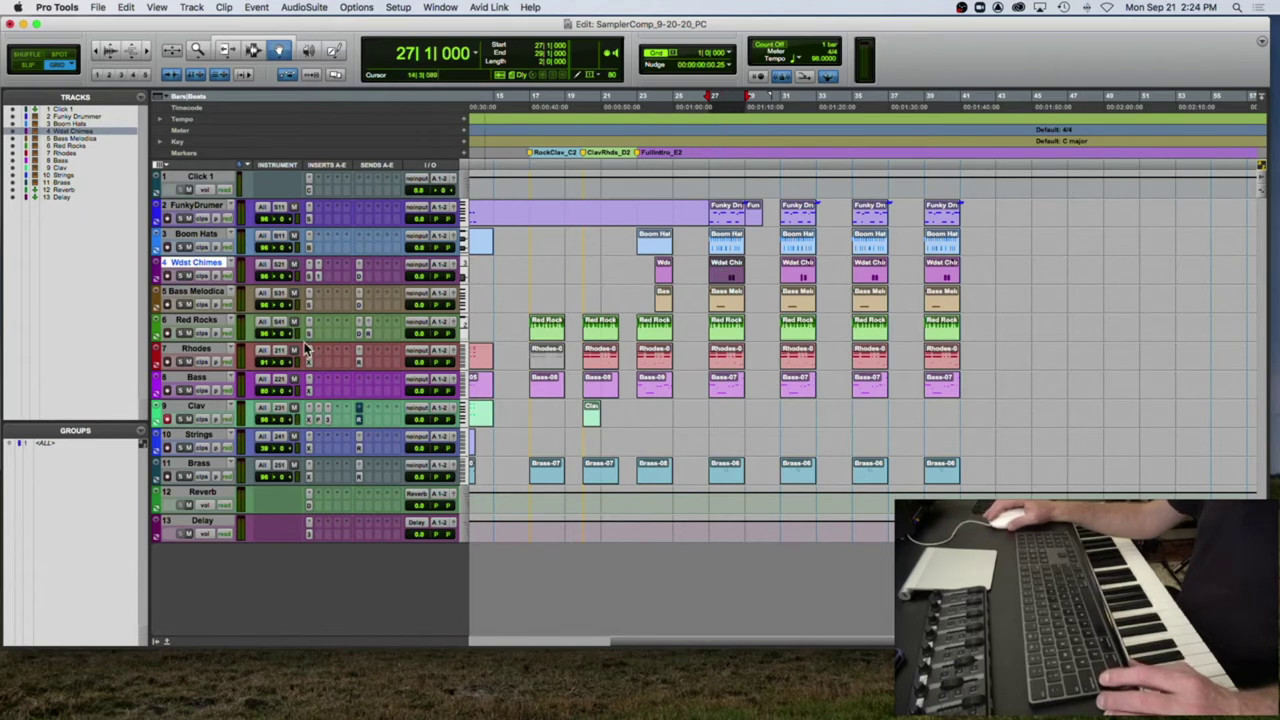
{"action": "left_click_drag", "start_coordinate": [198, 332], "coordinate": [200, 268]}
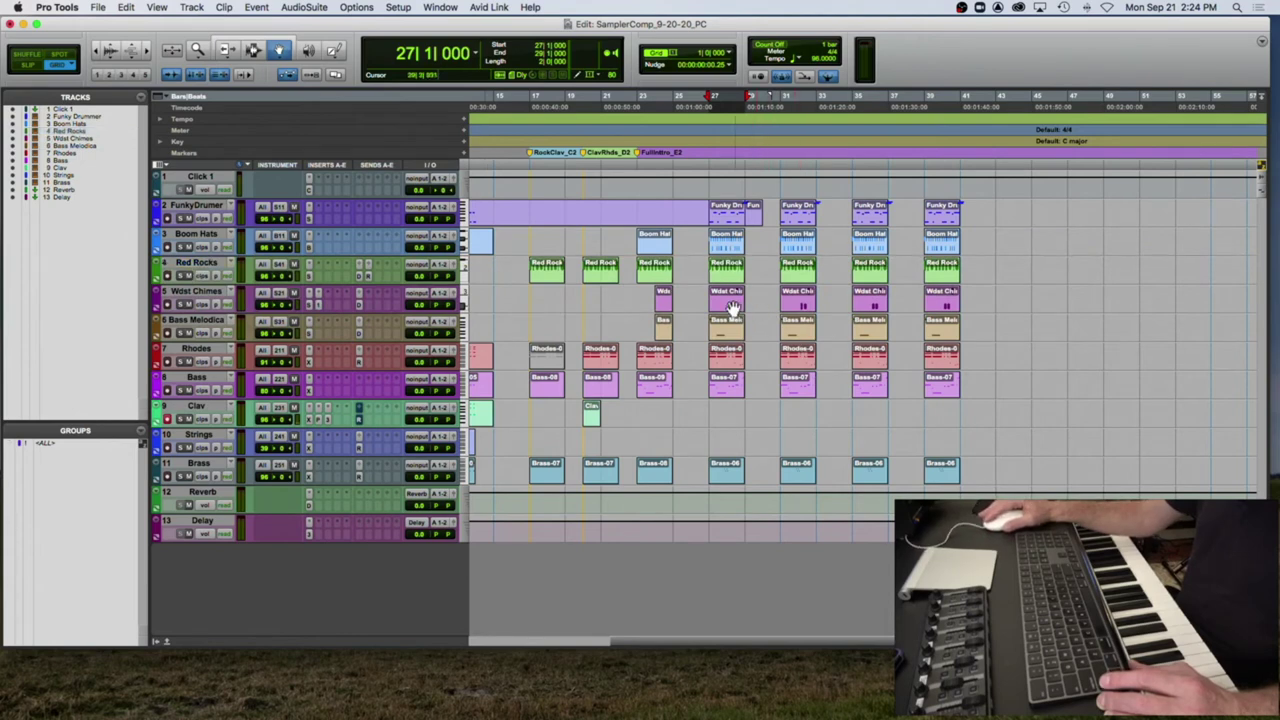
Step: Select the Wdst Chimes, Bass Melodica, Rhodes, Bass and Brass clips at 27|1|000 together
{"action": "left_click", "coordinate": [725, 303]}
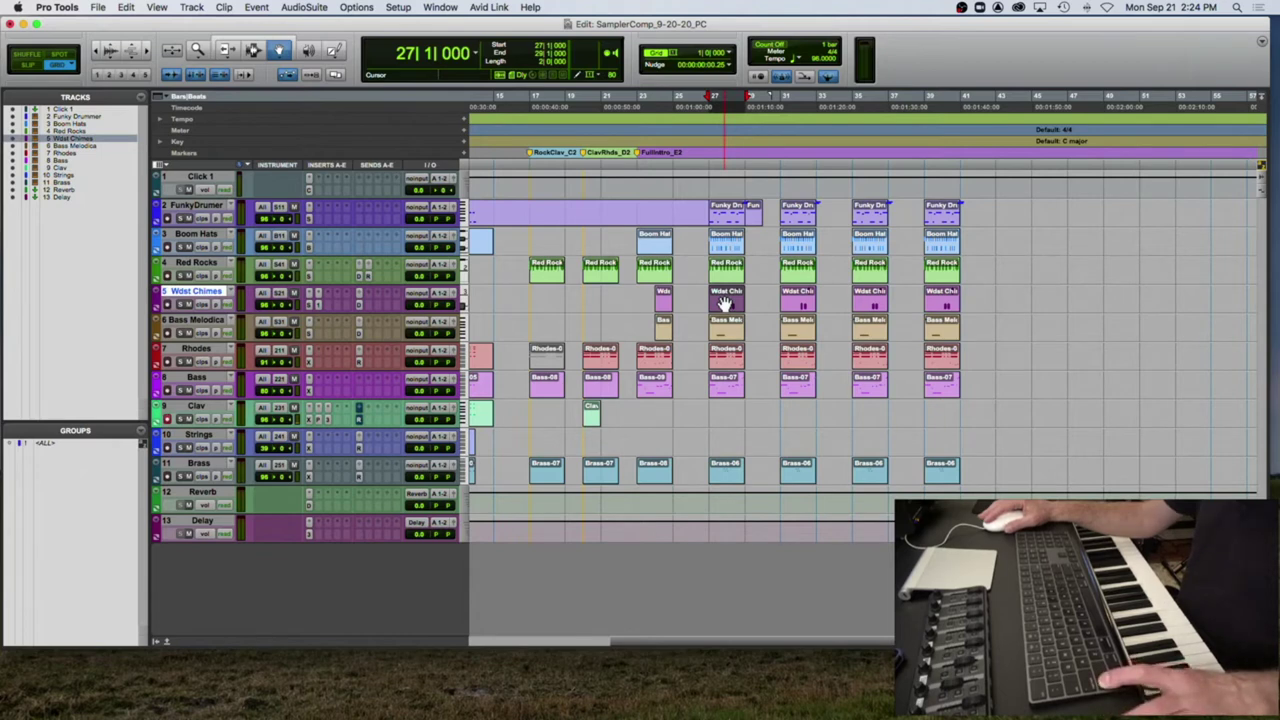
{"action": "left_click", "coordinate": [728, 468]}
{"action": "left_click", "coordinate": [728, 383], "text": "shift"}
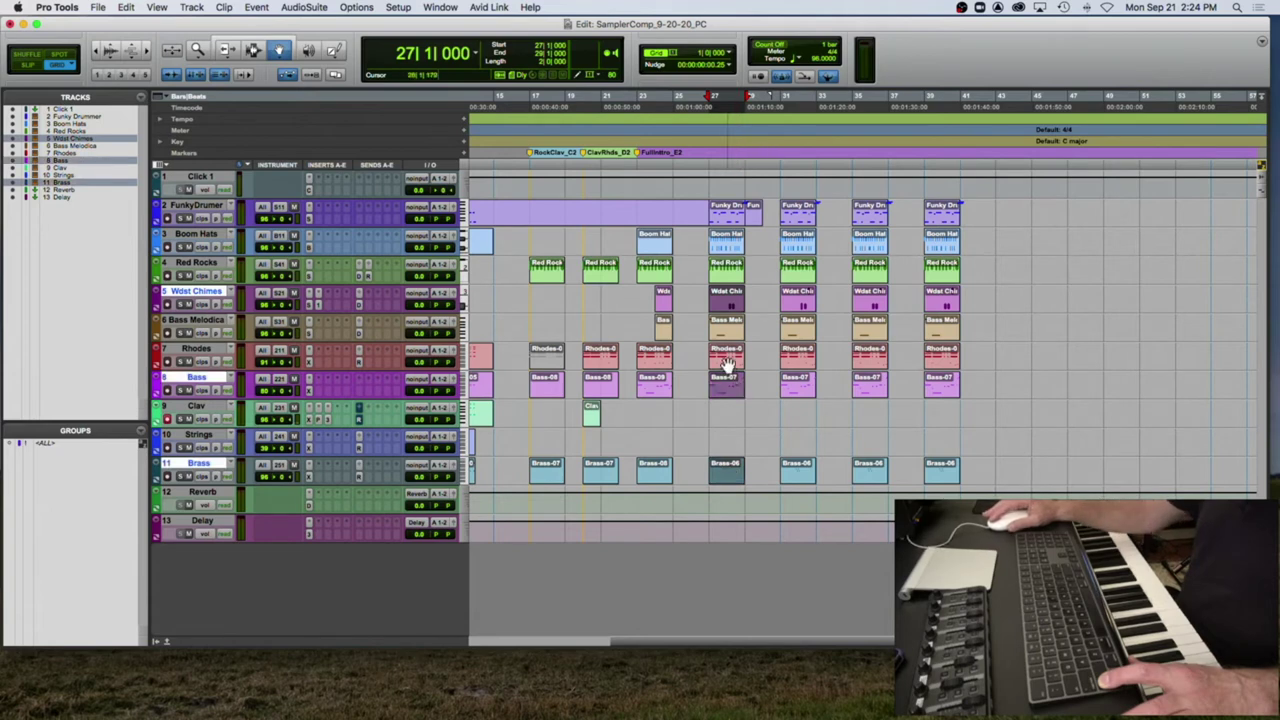
{"action": "left_click", "coordinate": [728, 365], "text": "shift"}
{"action": "left_click", "coordinate": [728, 332], "text": "shift"}
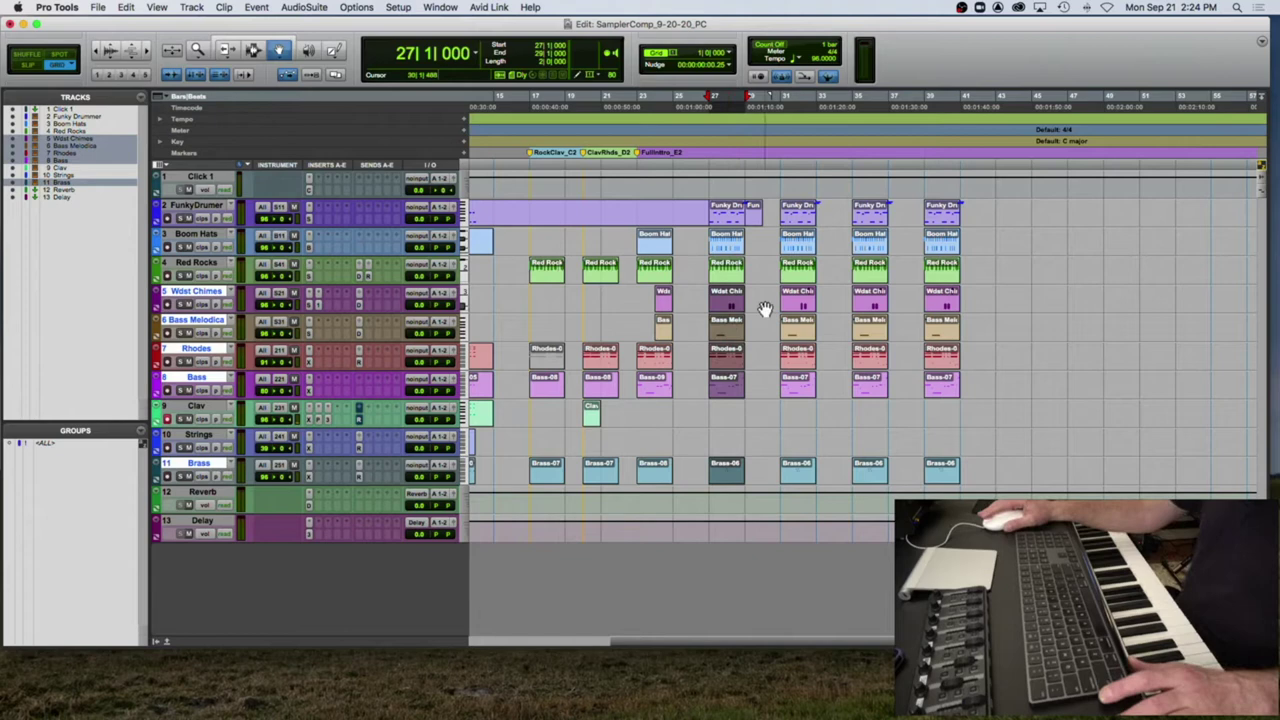
{"action": "left_click", "coordinate": [750, 312]}
{"action": "left_click", "coordinate": [729, 304]}
{"action": "left_click", "coordinate": [728, 330], "text": "shift"}
{"action": "left_click", "coordinate": [728, 358], "text": "shift"}
{"action": "left_click", "coordinate": [728, 382], "text": "shift"}
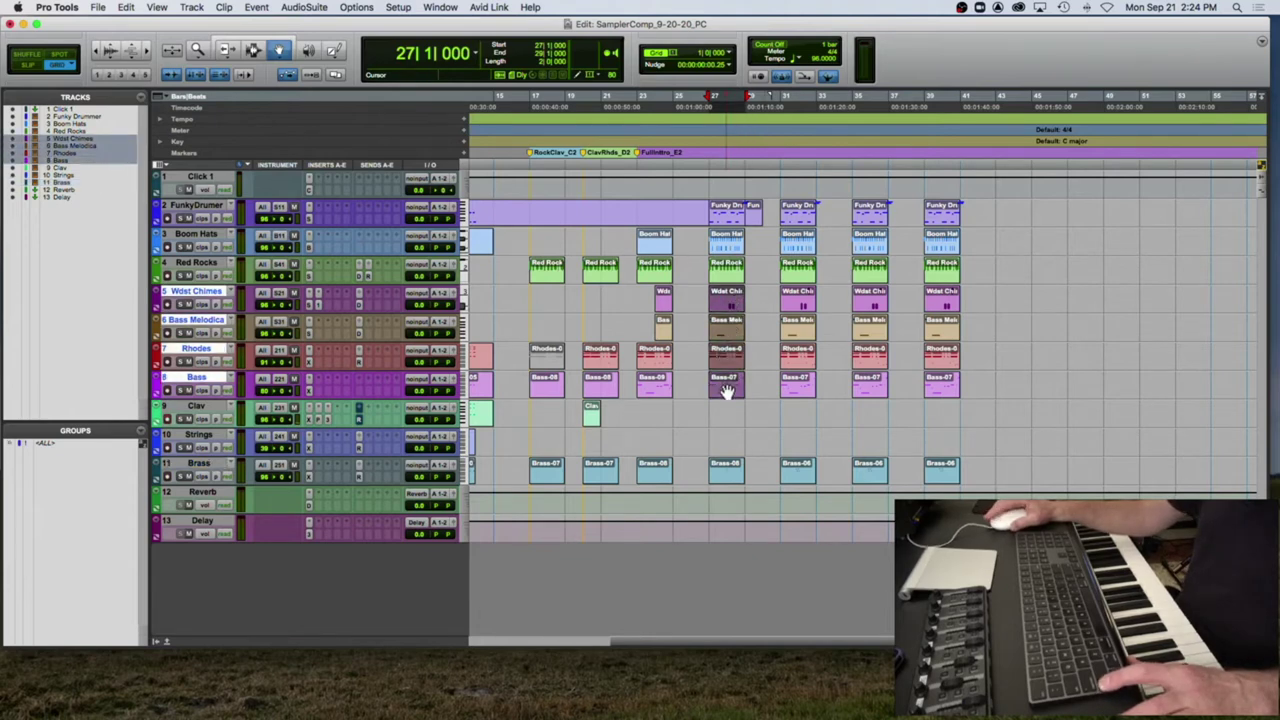
{"action": "left_click", "coordinate": [722, 472], "text": "shift"}
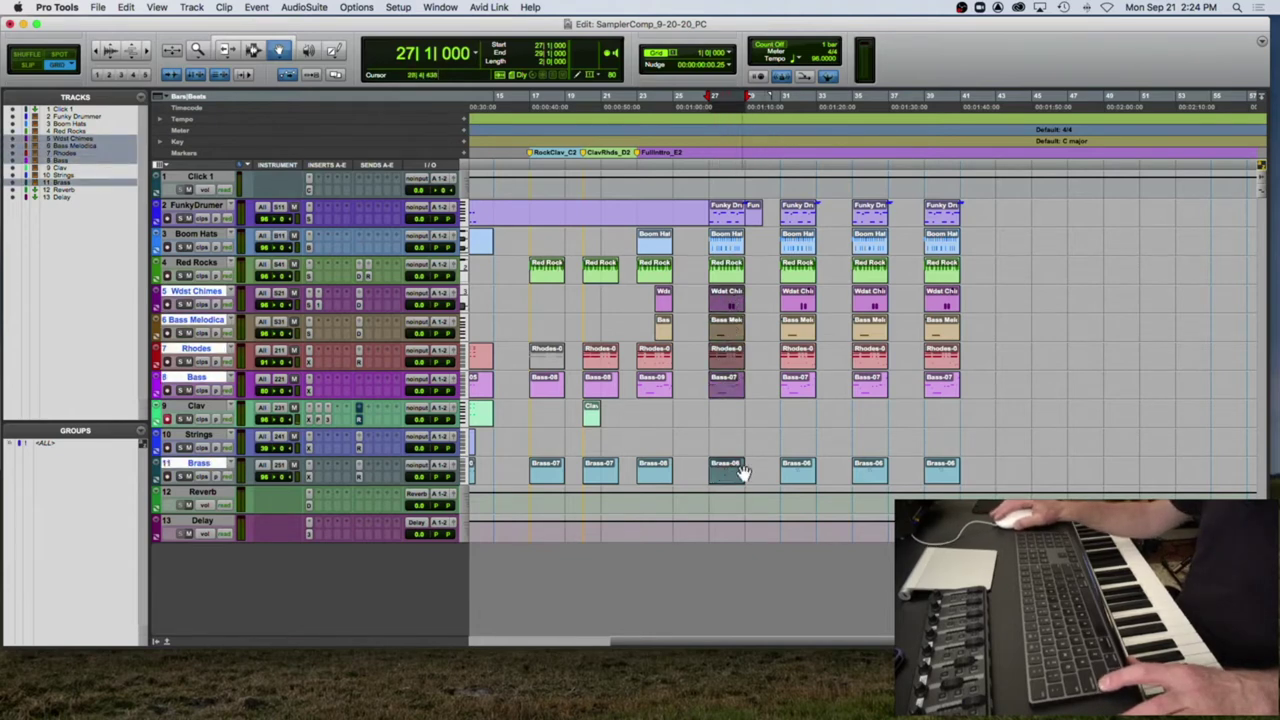
Step: Mute the Wdst Chimes, Bass Melodica, Rhodes, Bass and Brass clips at 27|1|000
{"action": "left_click", "coordinate": [732, 302]}
{"action": "left_click", "coordinate": [729, 330]}
{"action": "left_click", "coordinate": [724, 355]}
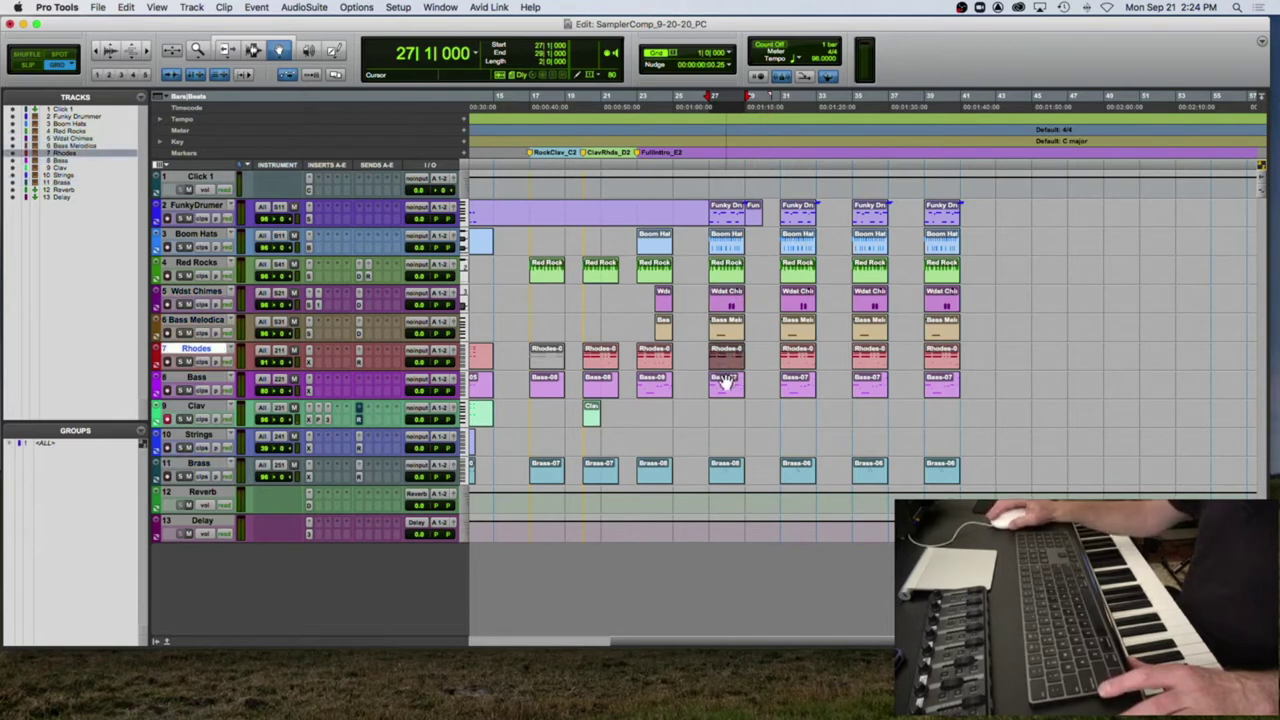
{"action": "left_click", "coordinate": [724, 382]}
{"action": "left_click", "coordinate": [726, 474]}
{"action": "left_click", "coordinate": [727, 382]}
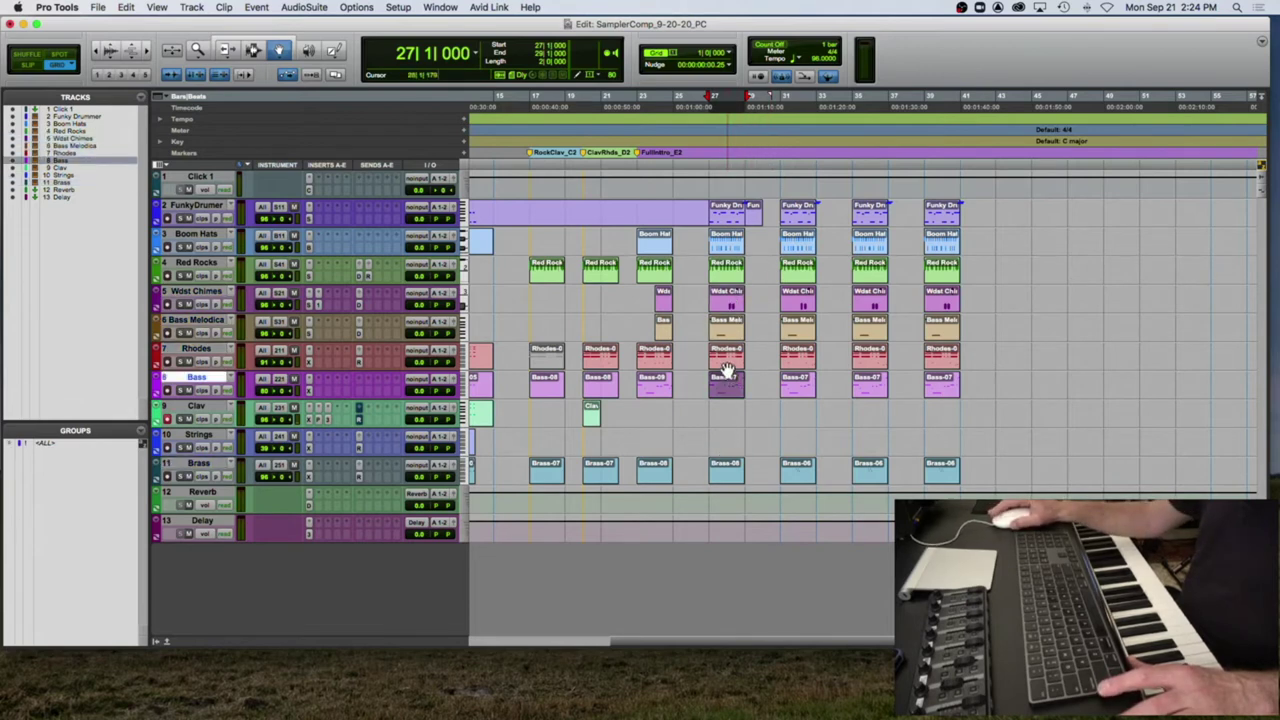
{"action": "left_click", "coordinate": [725, 355]}
{"action": "left_click", "coordinate": [724, 300]}
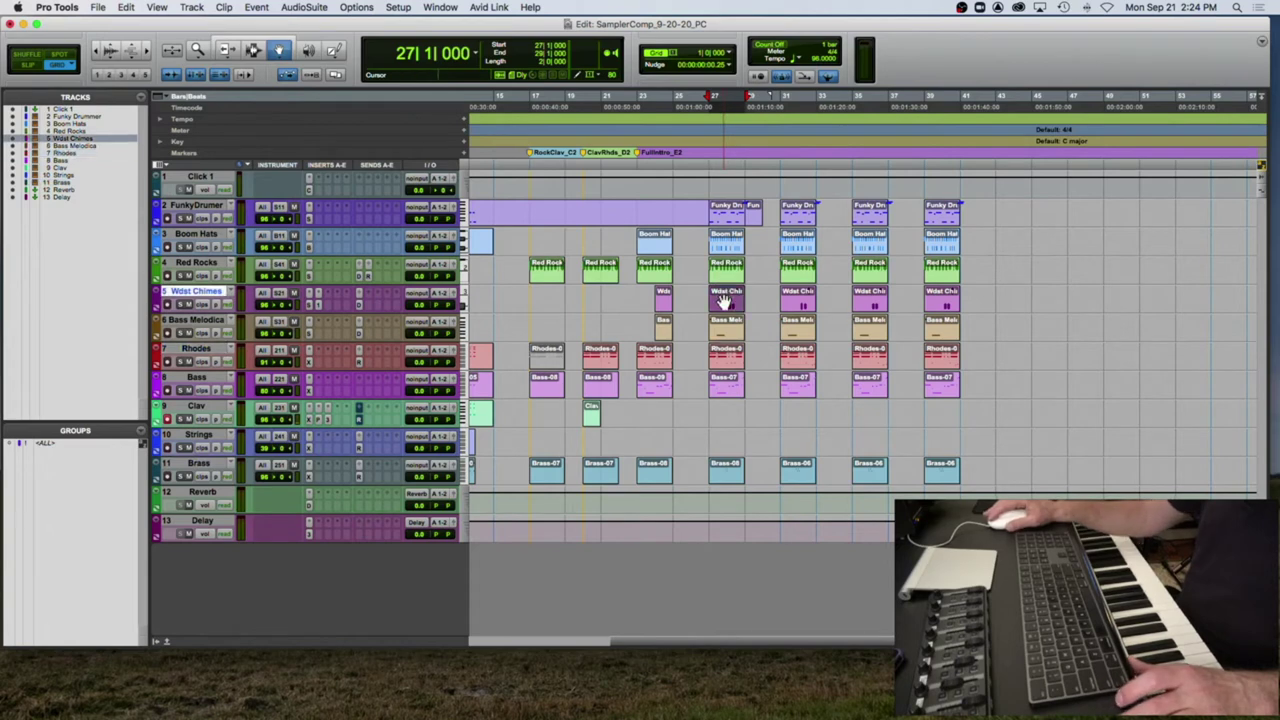
{"action": "left_click_drag", "start_coordinate": [724, 300], "coordinate": [722, 474]}
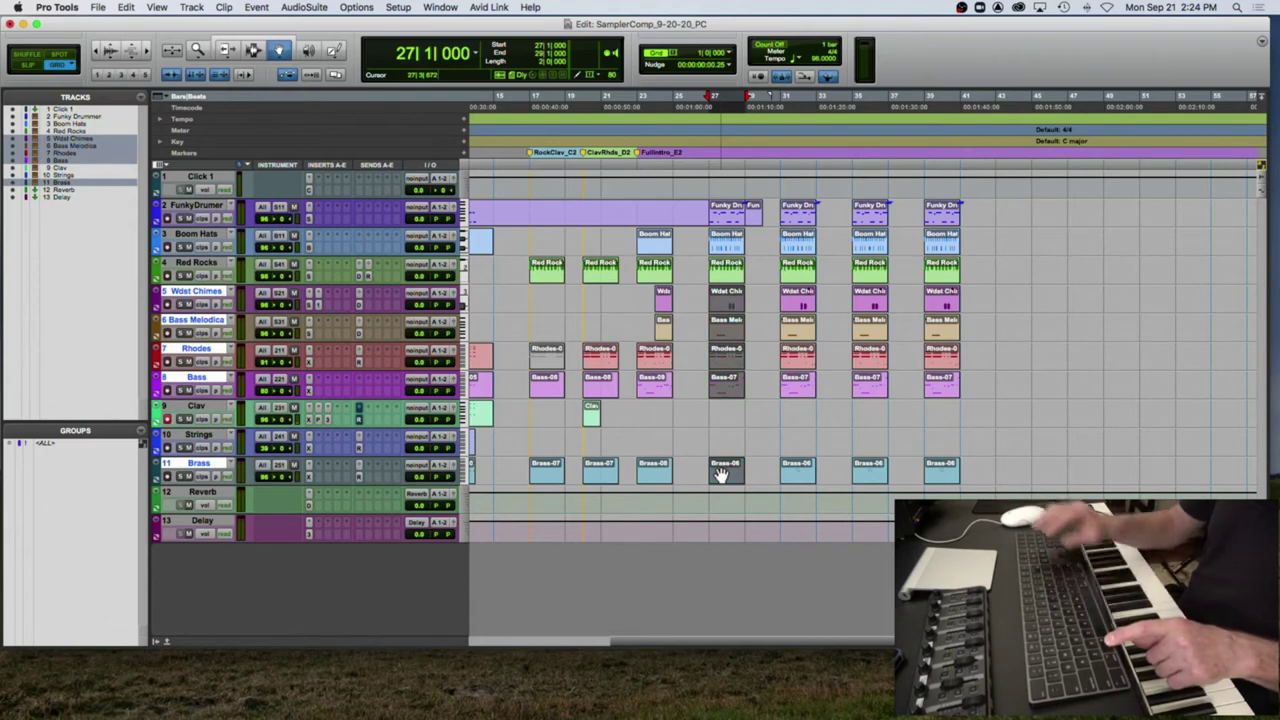
{"action": "left_click", "coordinate": [756, 424]}
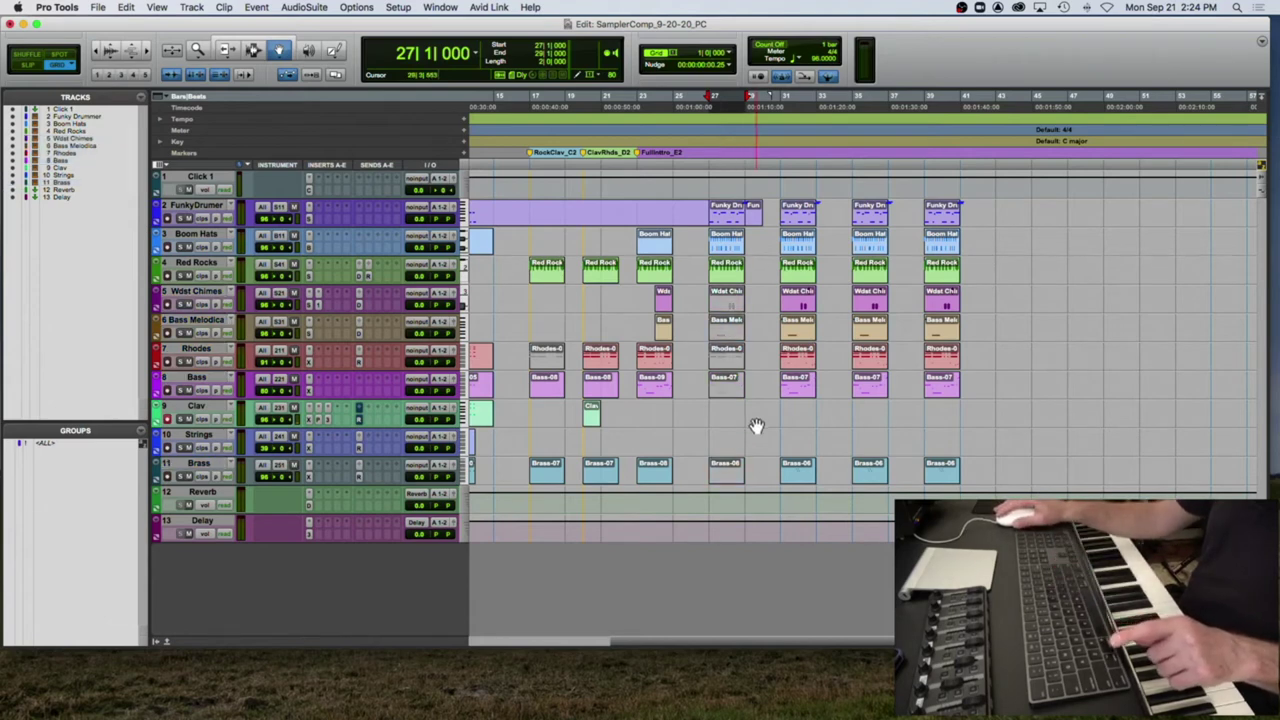
Step: Reselect, unmute and delete the Wdst Chimes, Bass Melodica, Rhodes, Bass and Brass clips at 27|1|000, and audition the section from there
{"action": "key", "text": "alt+super+z"}
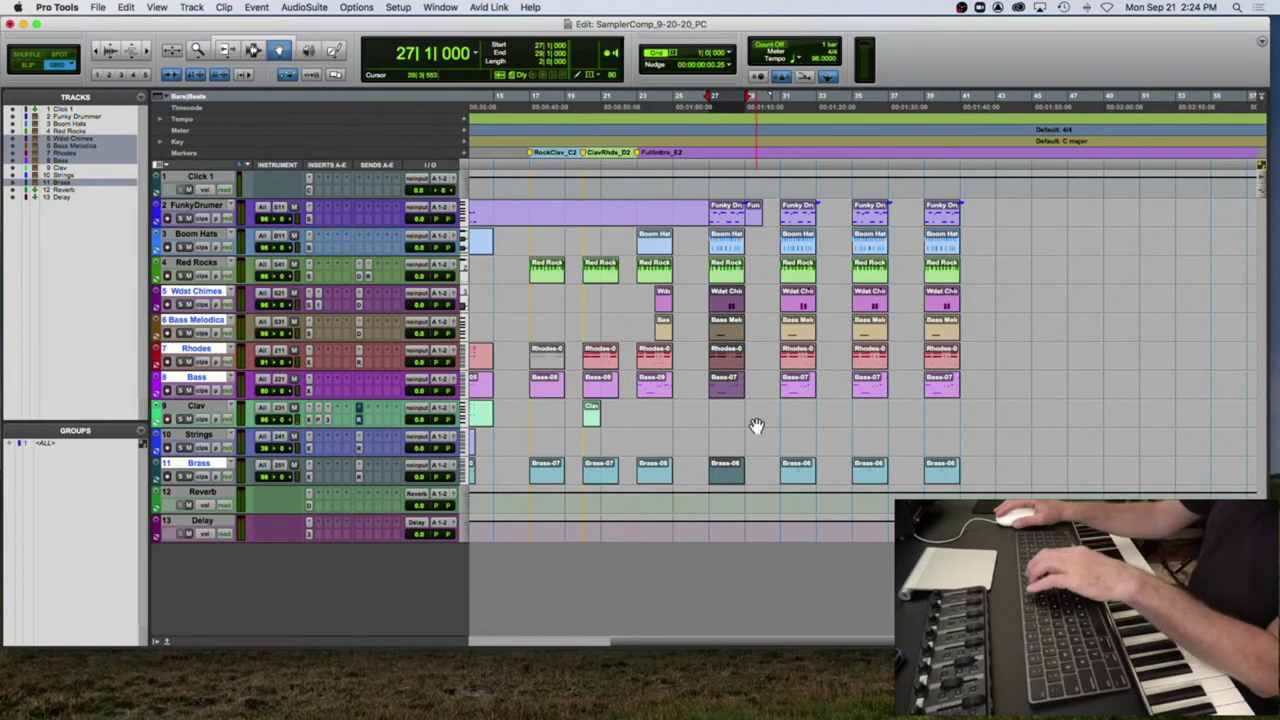
{"action": "key", "text": "Delete"}
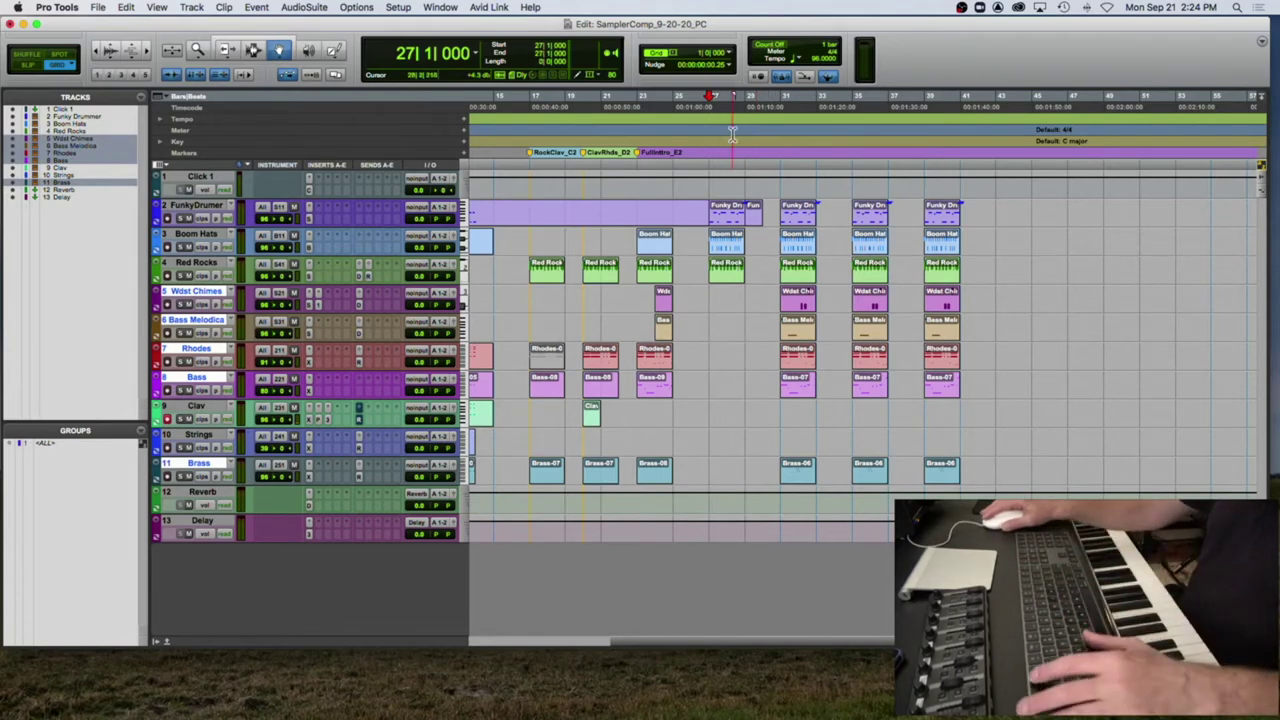
{"action": "left_click", "coordinate": [707, 155]}
{"action": "key", "text": "space"}
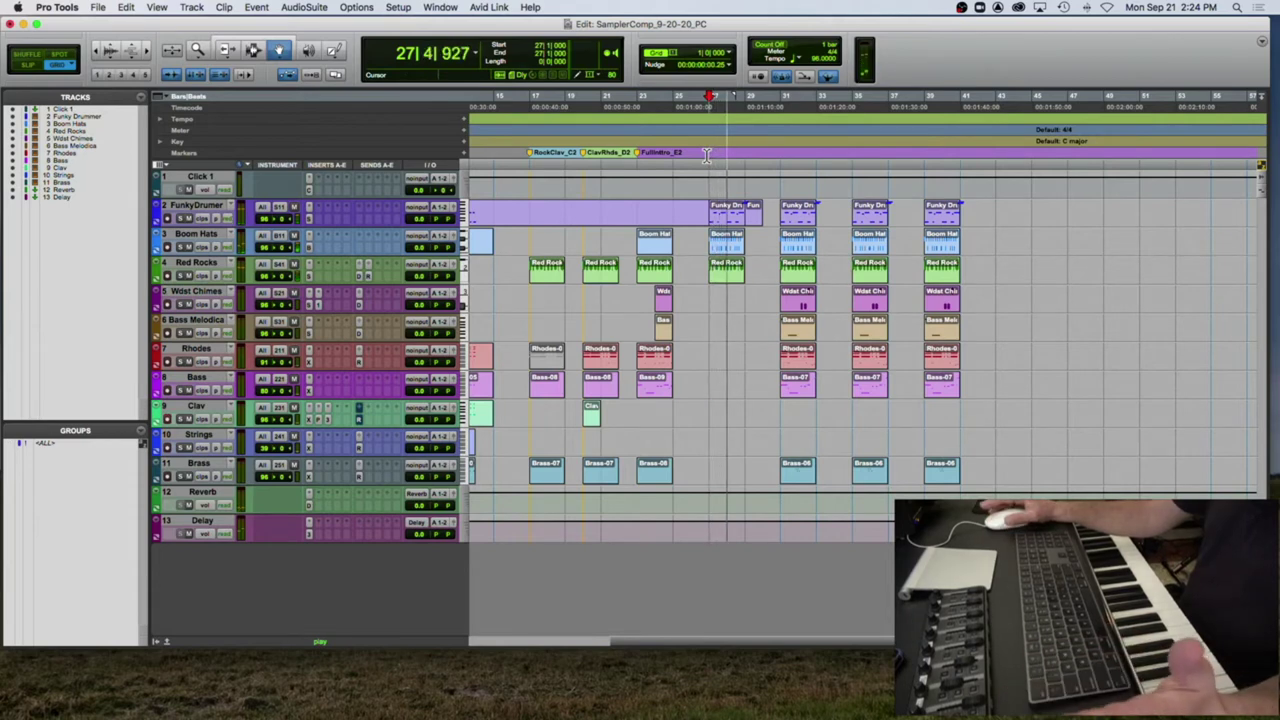
Step: Audition the section from 27|1|000 and add a marker there named VerseGroove_F2
{"action": "key", "text": "space"}
{"action": "key", "text": "space"}
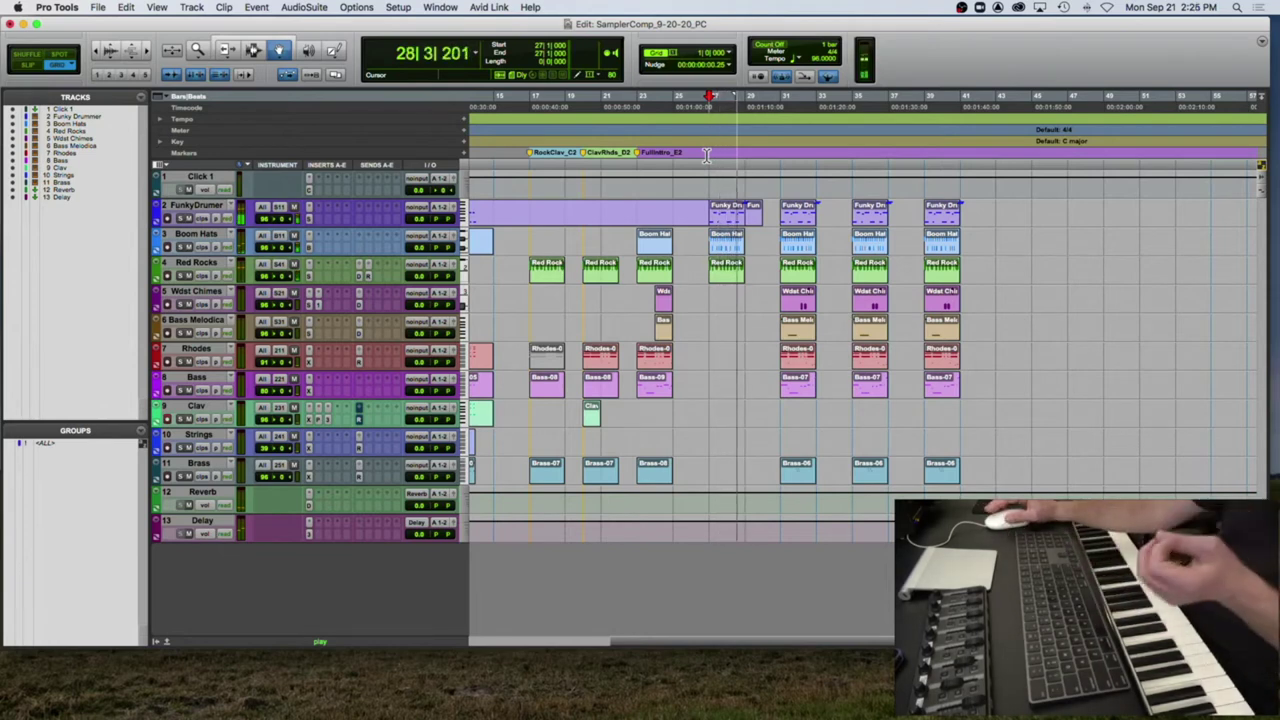
{"action": "key", "text": "space"}
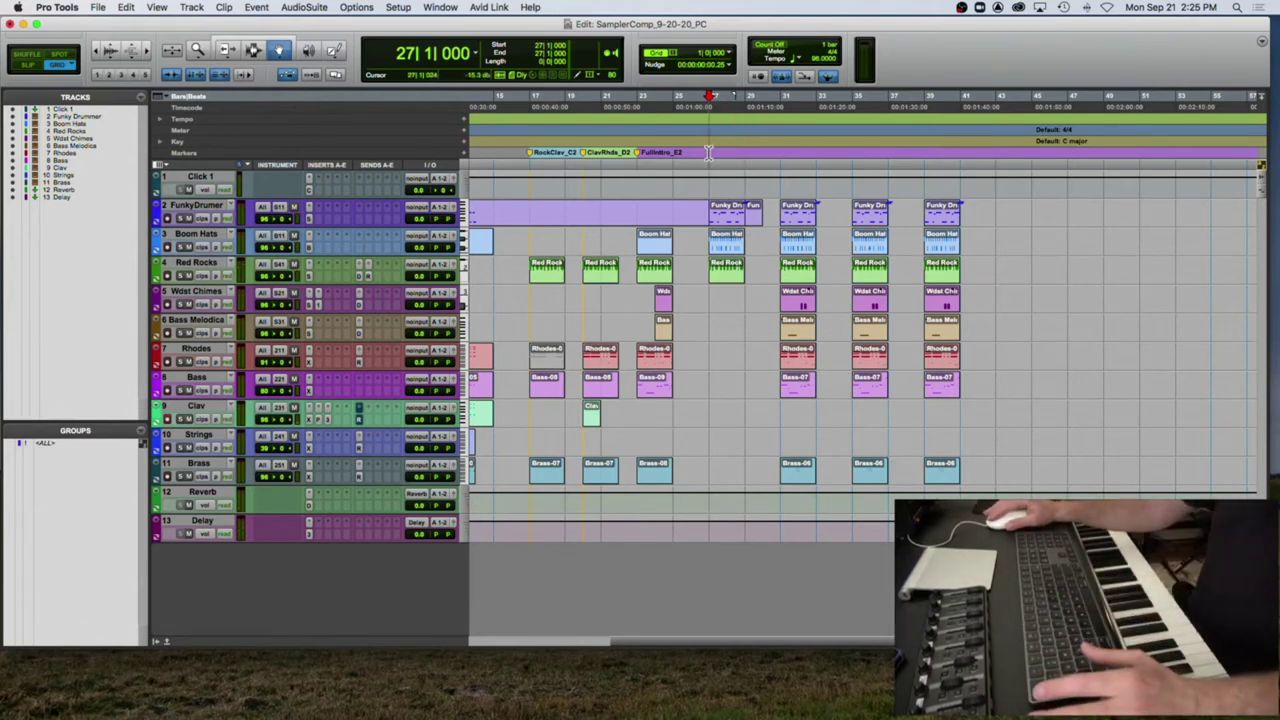
{"action": "key", "text": "KP_Enter"}
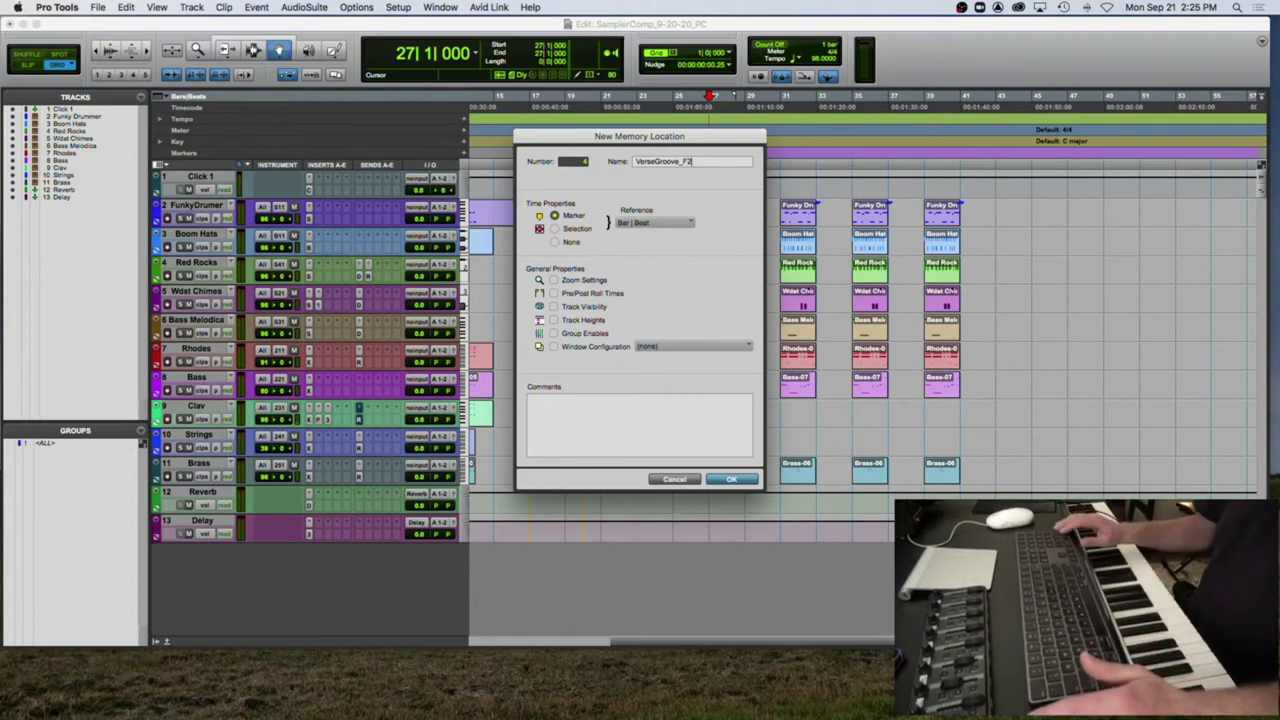
{"action": "key", "text": "Return"}
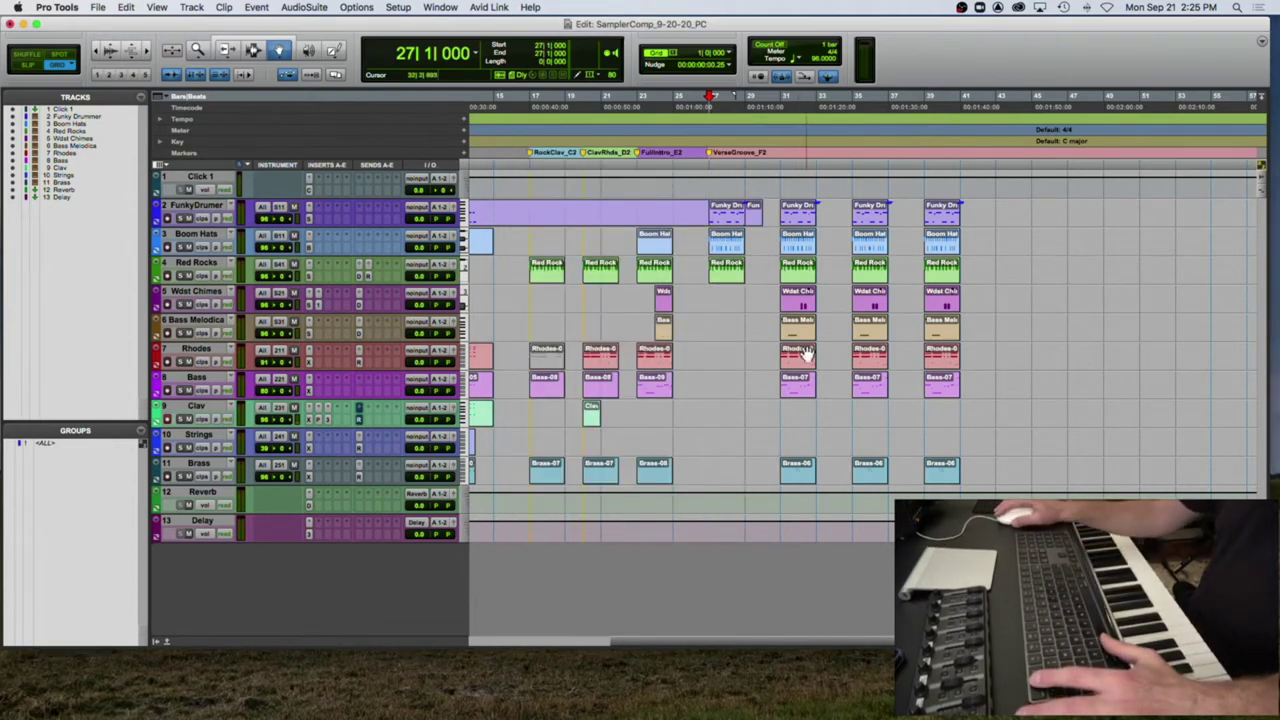
Step: Move the Bass track directly below Red Rocks, and delete the Wdst Chimes, Bass Melodica, Rhodes and Brass clips at 31|1|000
{"action": "left_click_drag", "start_coordinate": [205, 383], "coordinate": [205, 298]}
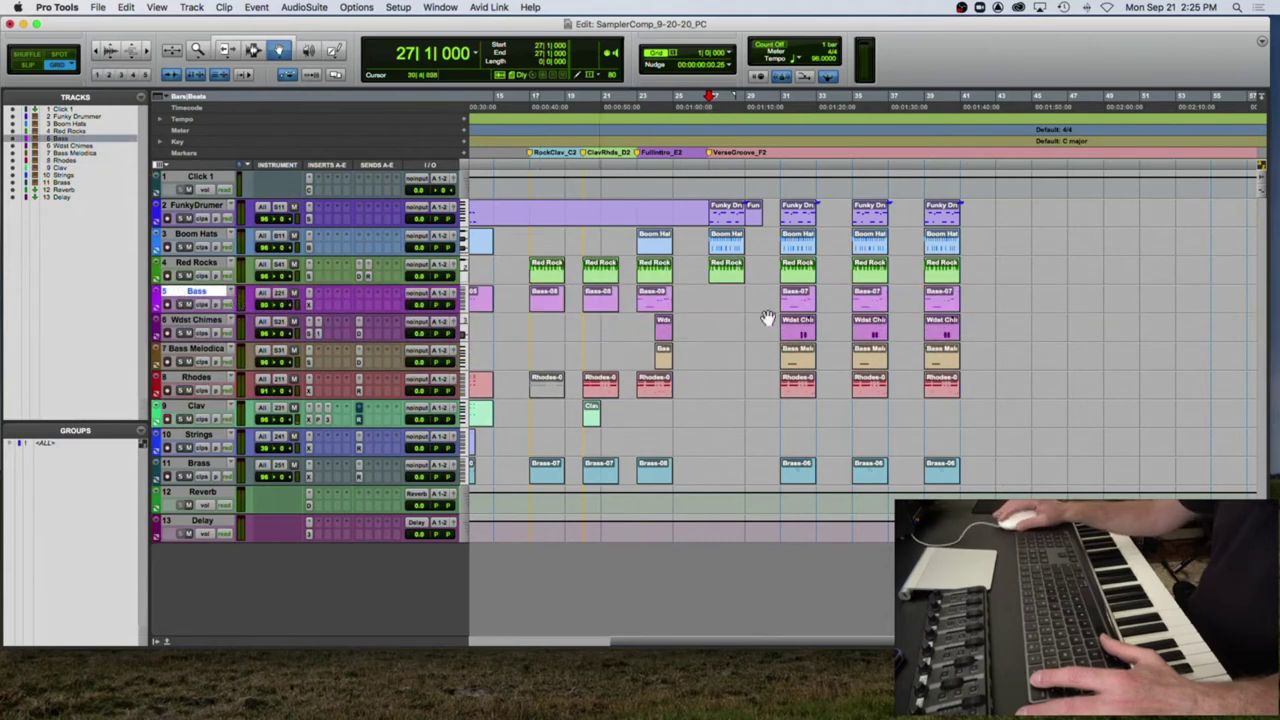
{"action": "left_click", "coordinate": [803, 333]}
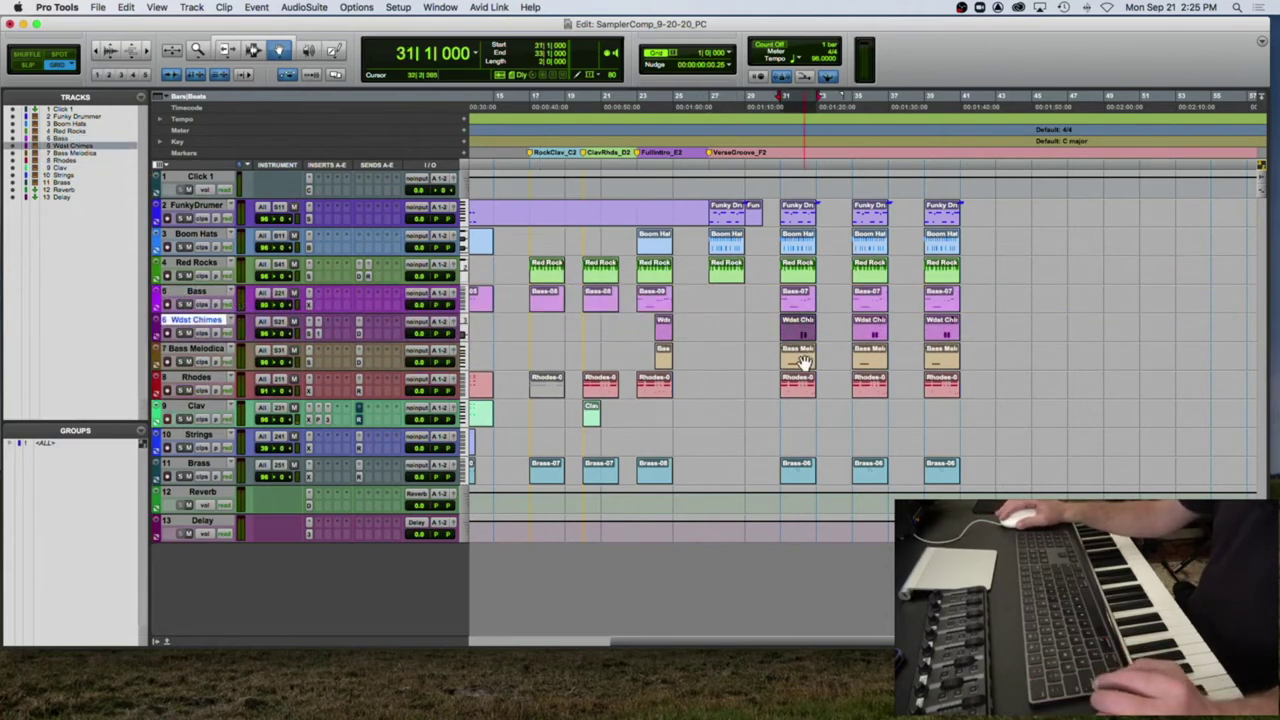
{"action": "left_click", "coordinate": [803, 362], "text": "shift"}
{"action": "left_click", "coordinate": [792, 391], "text": "shift"}
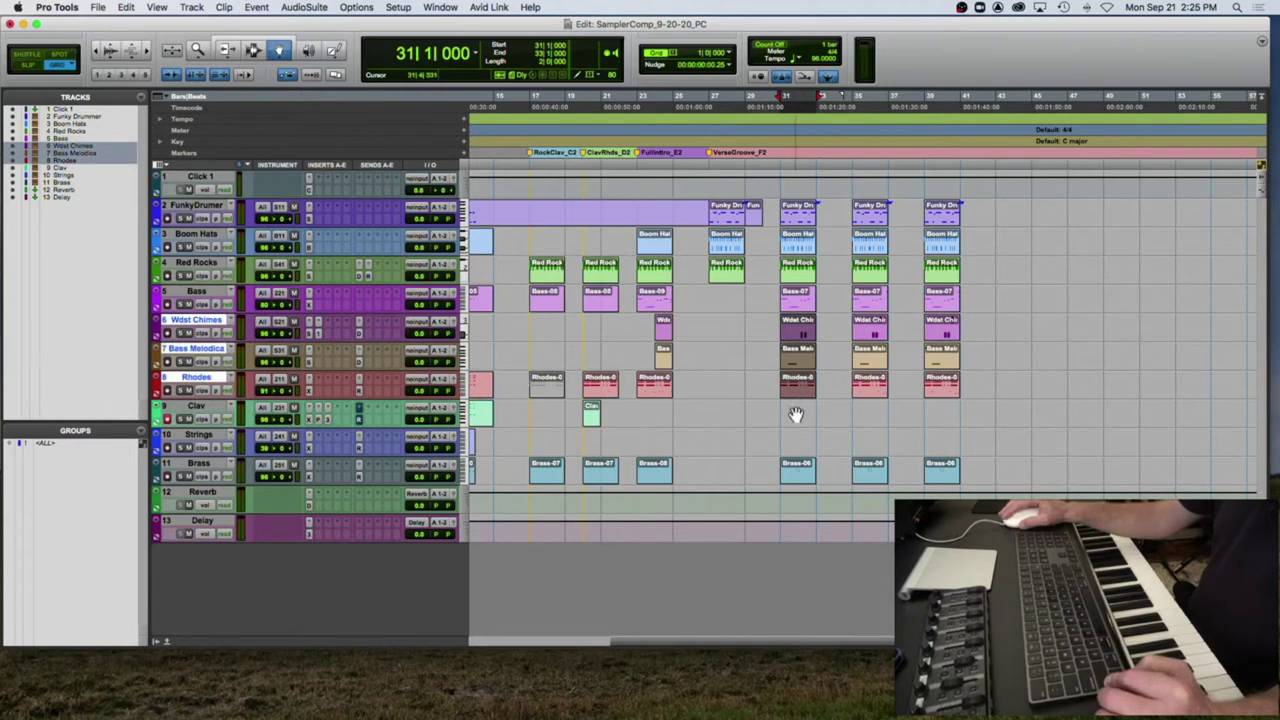
{"action": "left_click", "coordinate": [798, 476], "text": "shift"}
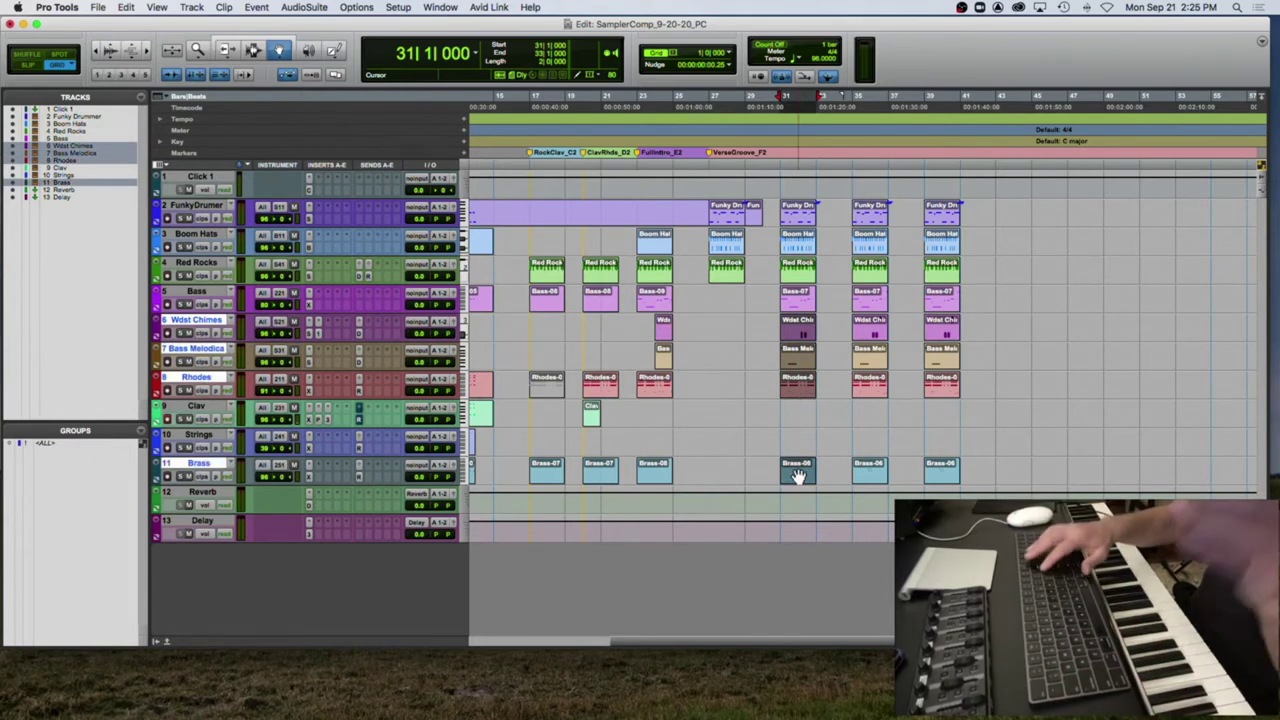
{"action": "key", "text": "Delete"}
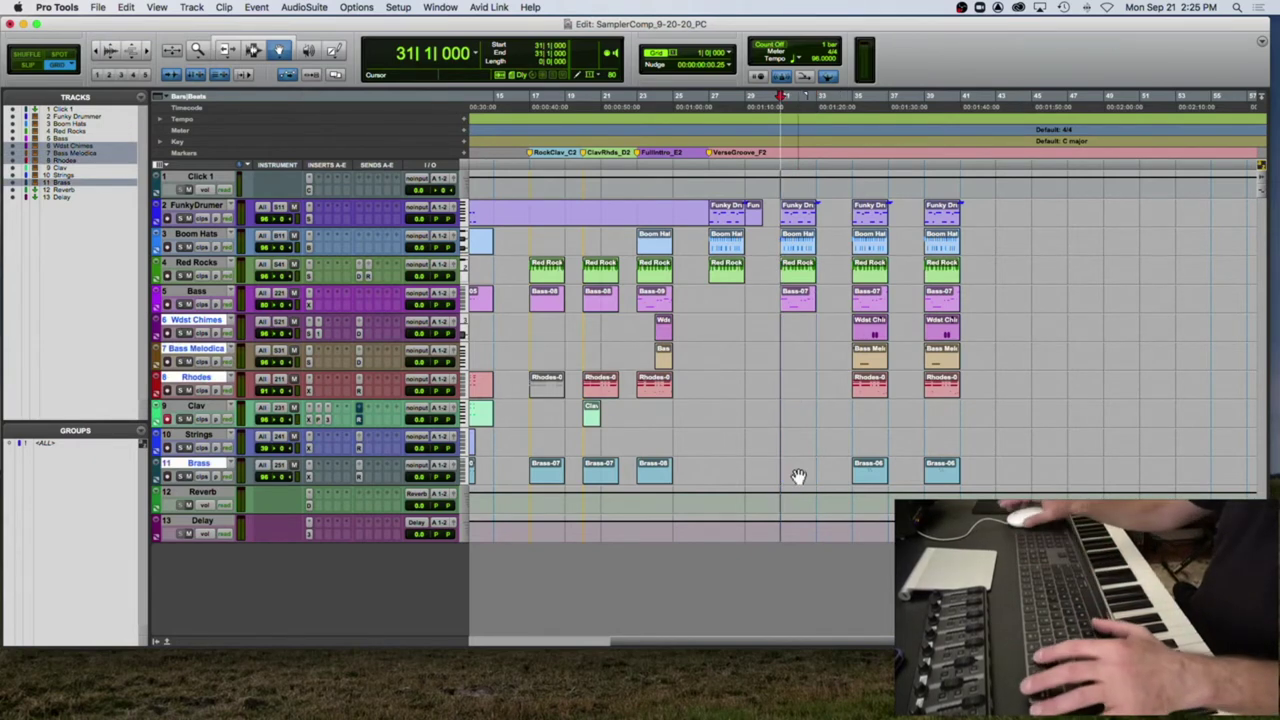
Step: Audition the thinned section from 31|1|000 and add a marker there named VerseGrooveBass_G2
{"action": "key", "text": "space"}
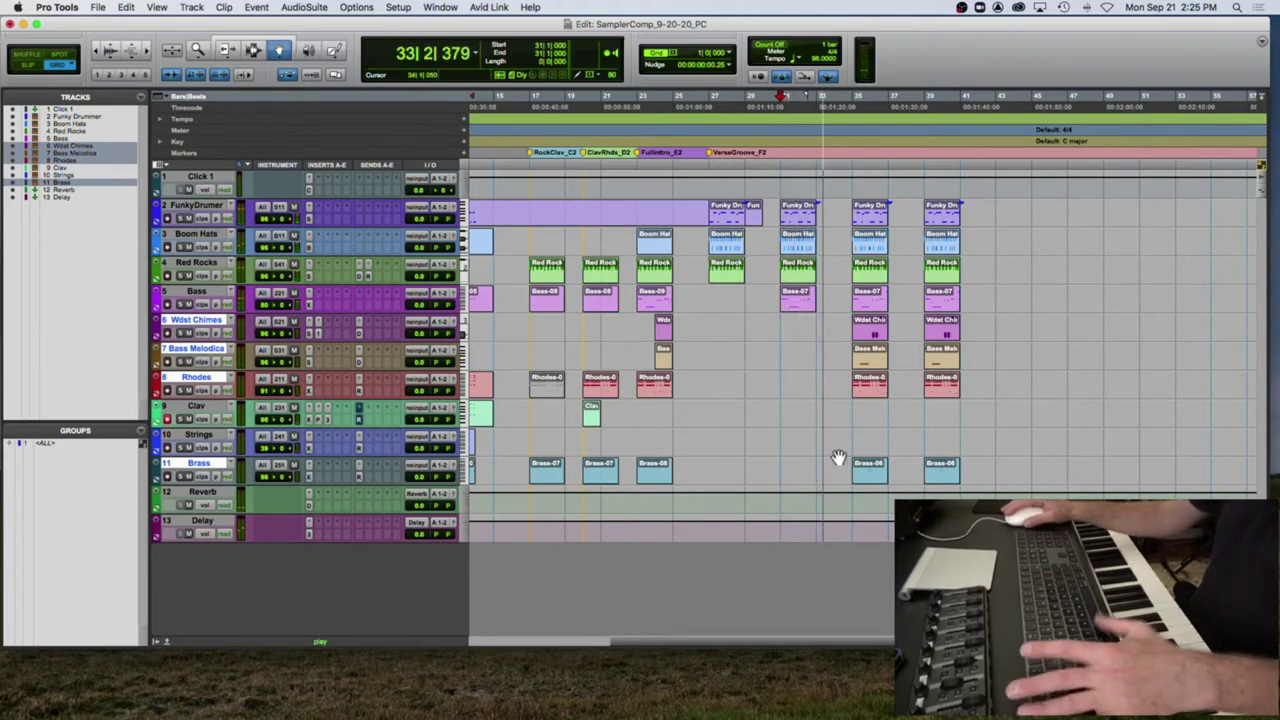
{"action": "key", "text": "space"}
{"action": "left_click", "coordinate": [781, 152]}
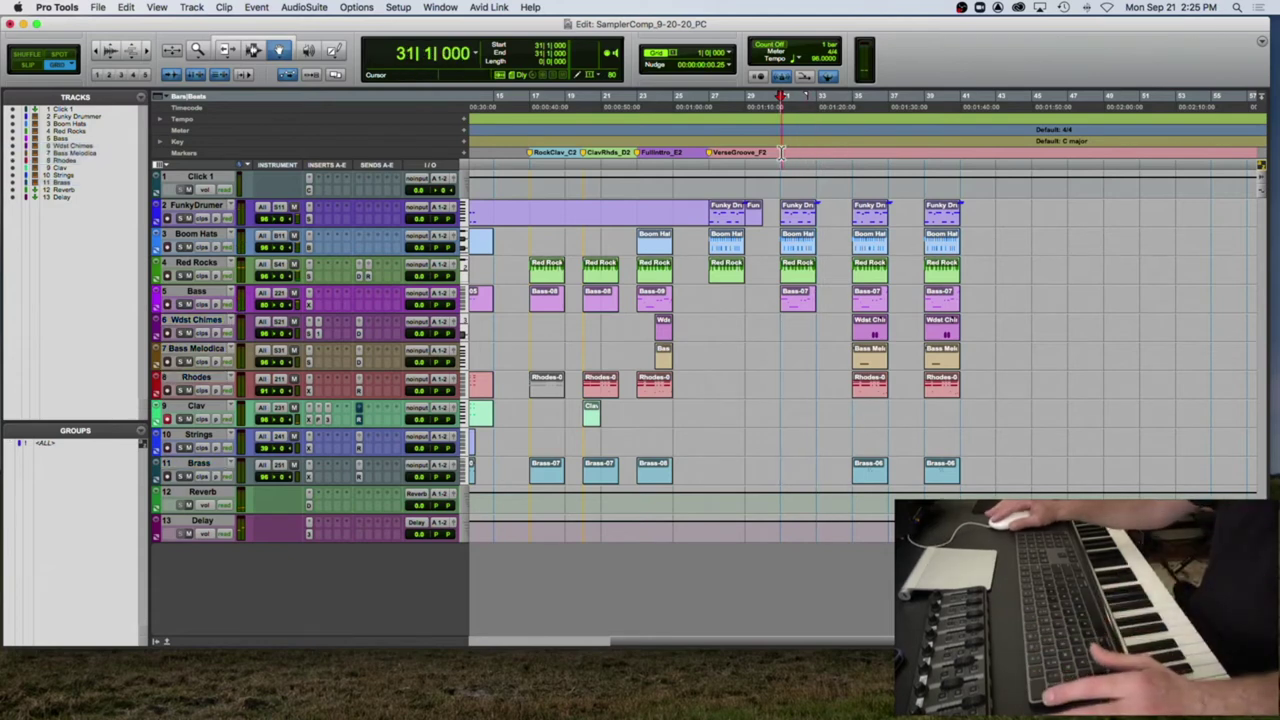
{"action": "key", "text": "Return"}
{"action": "type", "text": "VerseGroove"}
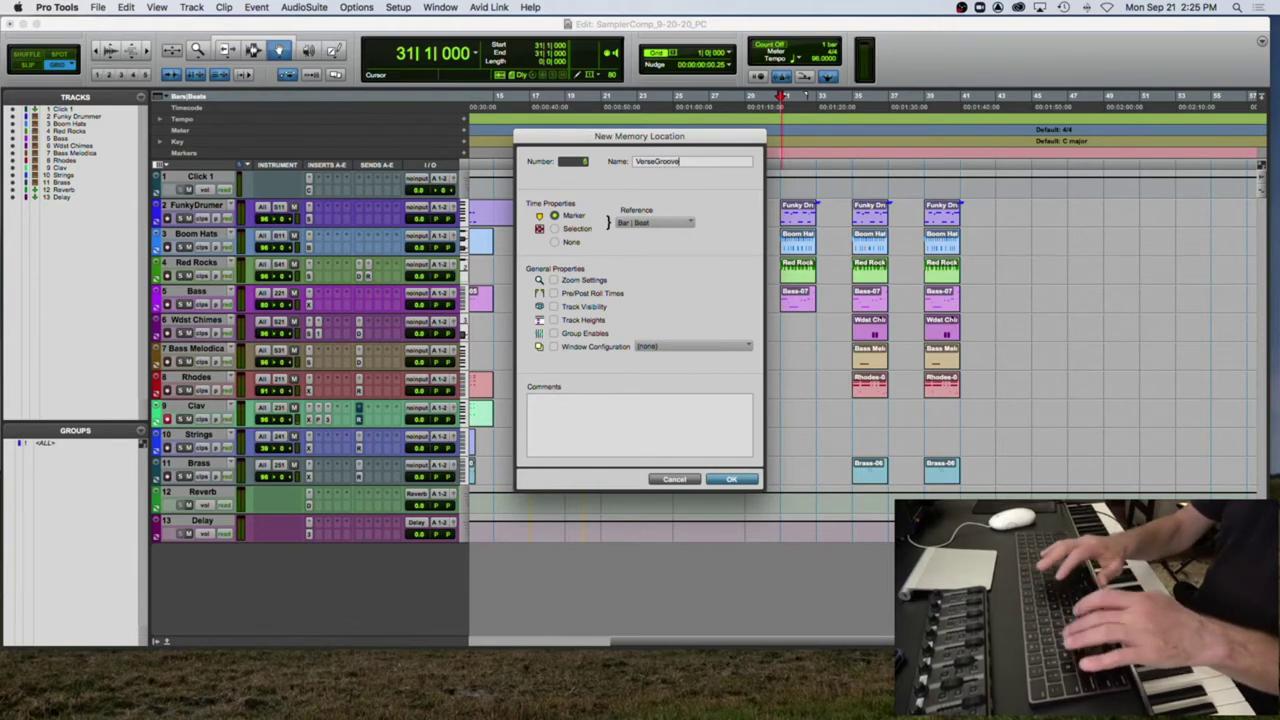
{"action": "type", "text": "_G2"}
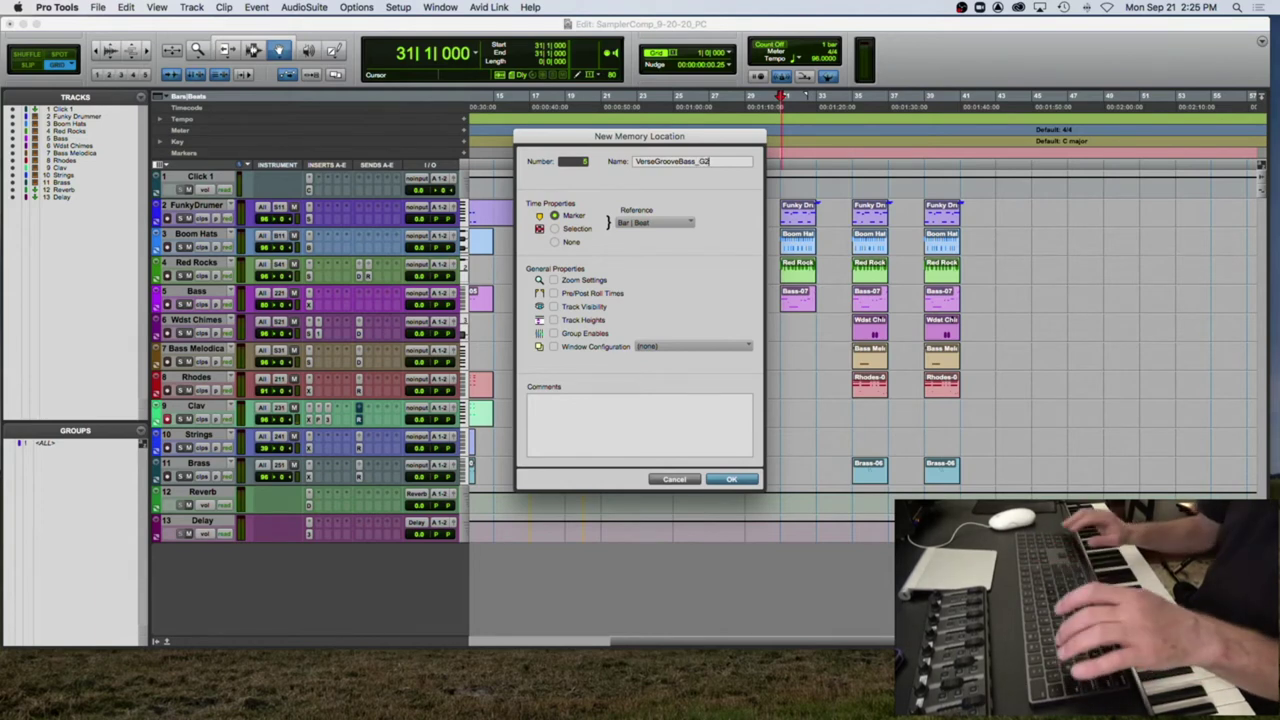
{"action": "key", "text": "Return"}
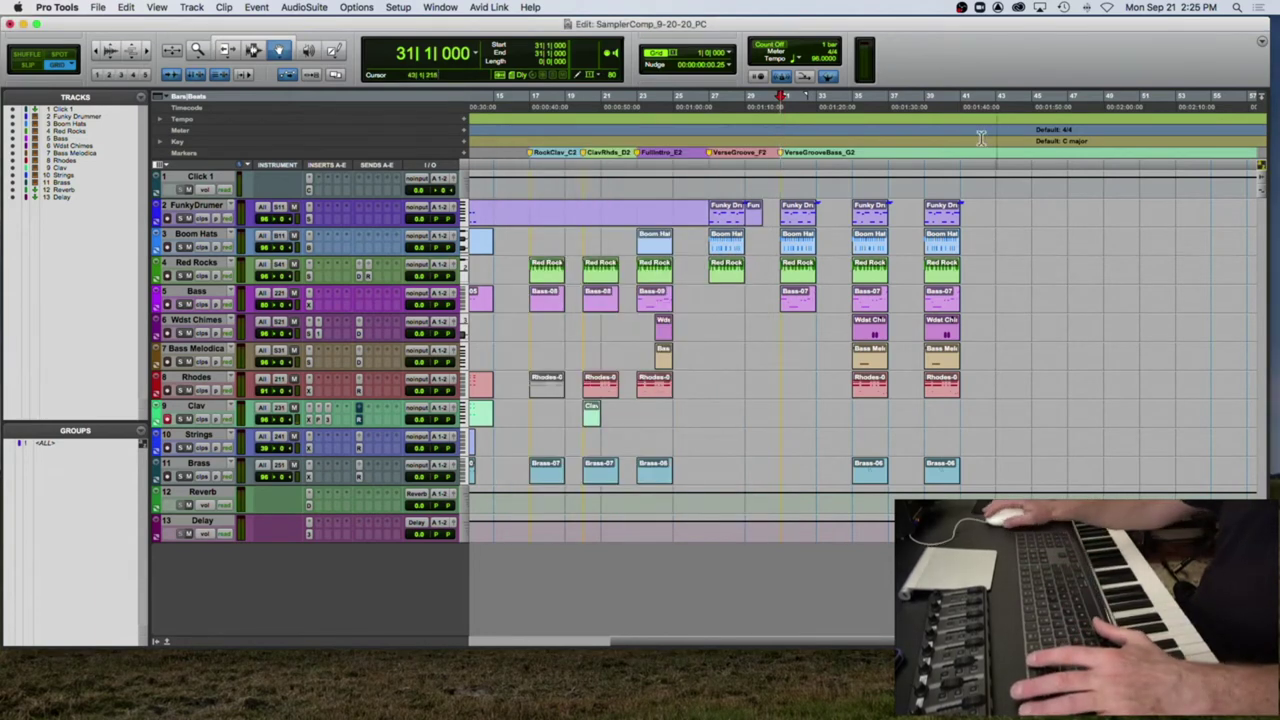
Step: Delete the Boom Hats, Red Rocks, Bass, Wdst Chimes and Bass Melodica clips at 35|1|000
{"action": "left_click", "coordinate": [856, 150]}
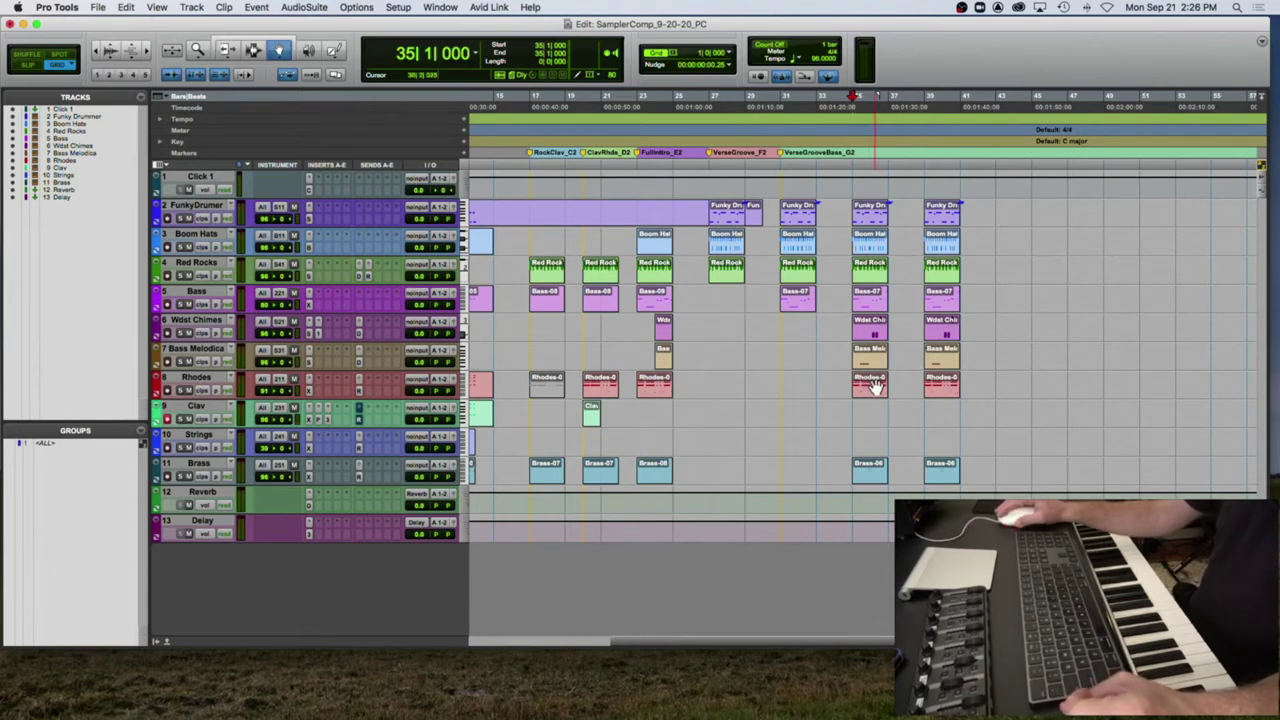
{"action": "scroll", "coordinate": [828, 362], "scroll_direction": "right", "scroll_amount": 3}
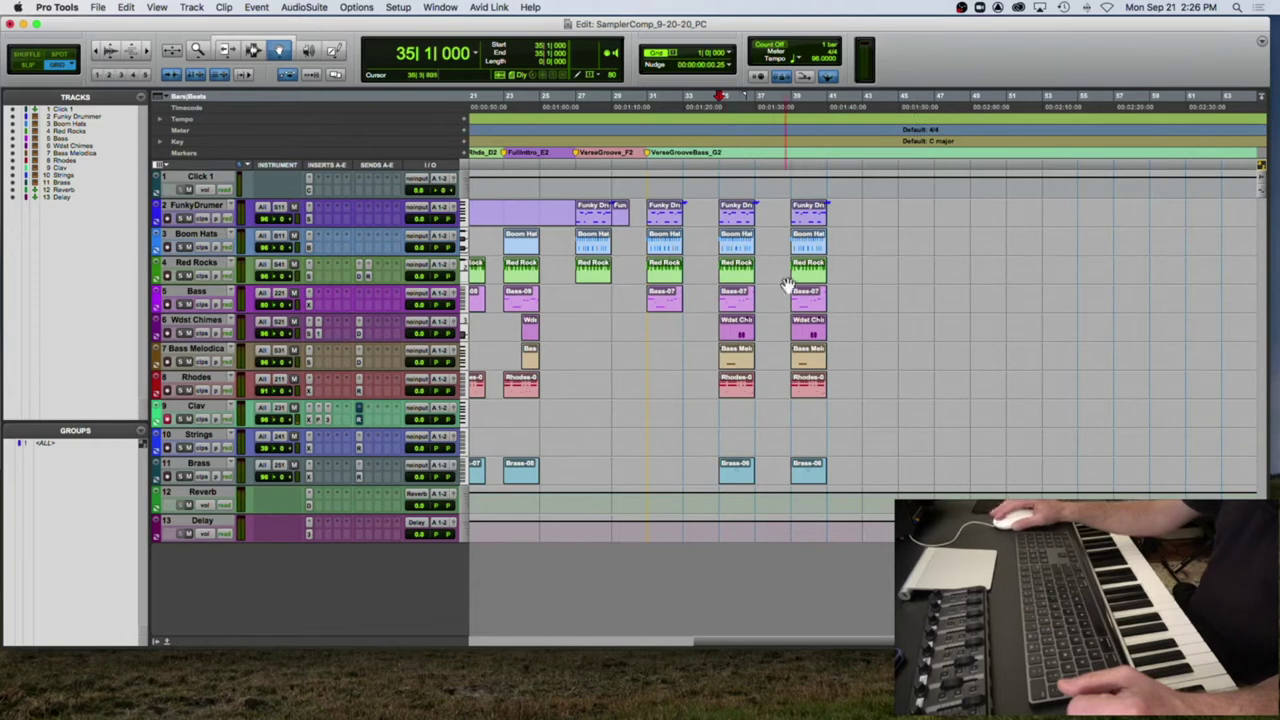
{"action": "left_click", "coordinate": [738, 360]}
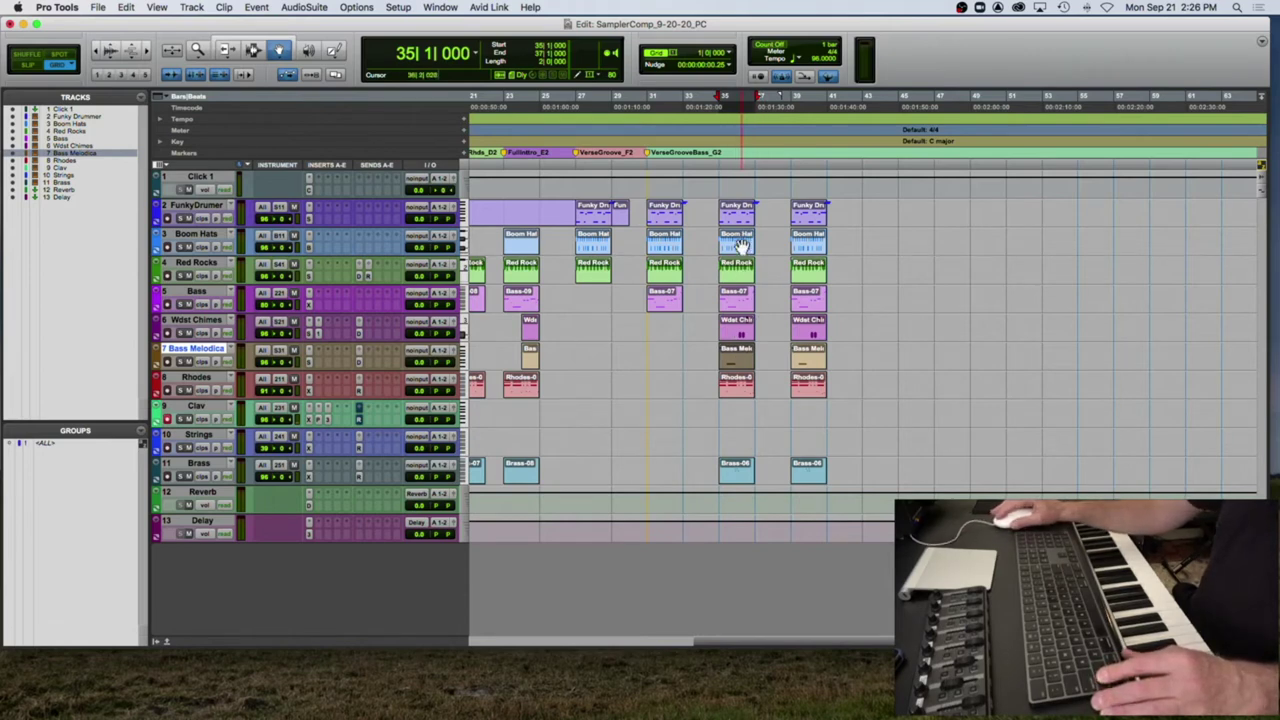
{"action": "left_click", "coordinate": [741, 245]}
{"action": "left_click", "coordinate": [741, 268], "text": "shift"}
{"action": "left_click", "coordinate": [740, 298], "text": "shift"}
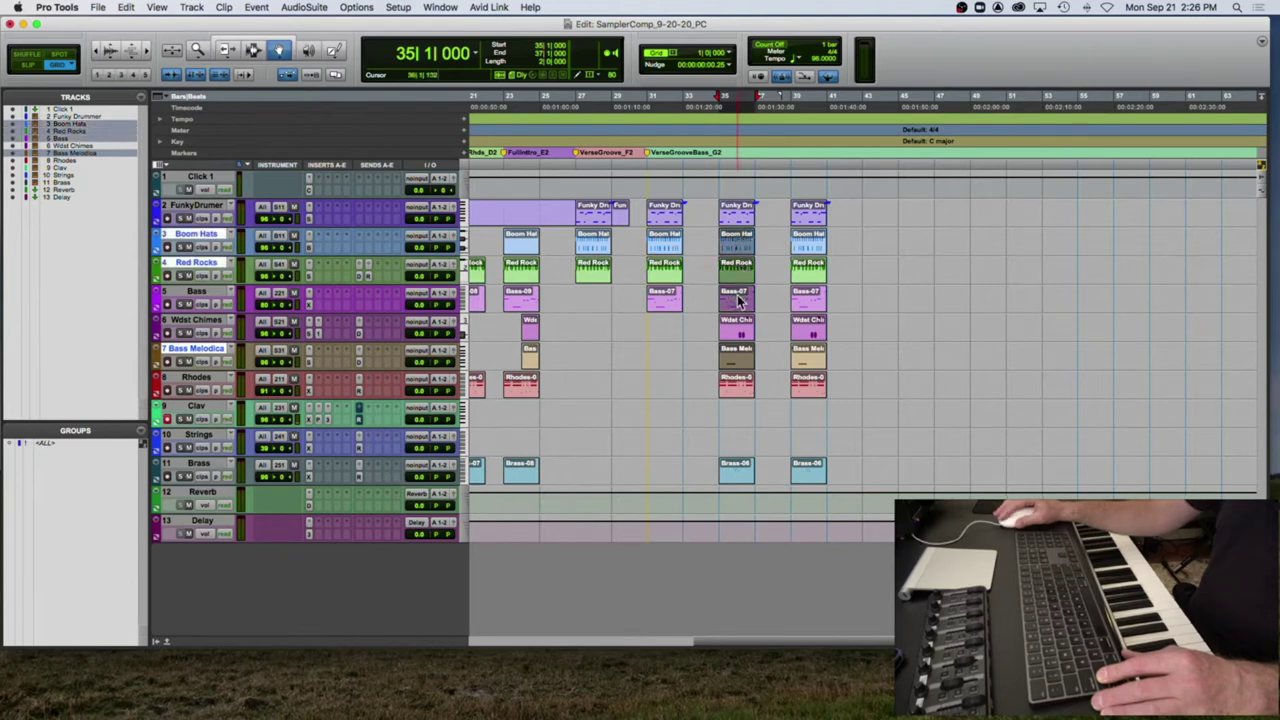
{"action": "left_click", "coordinate": [742, 327], "text": "shift"}
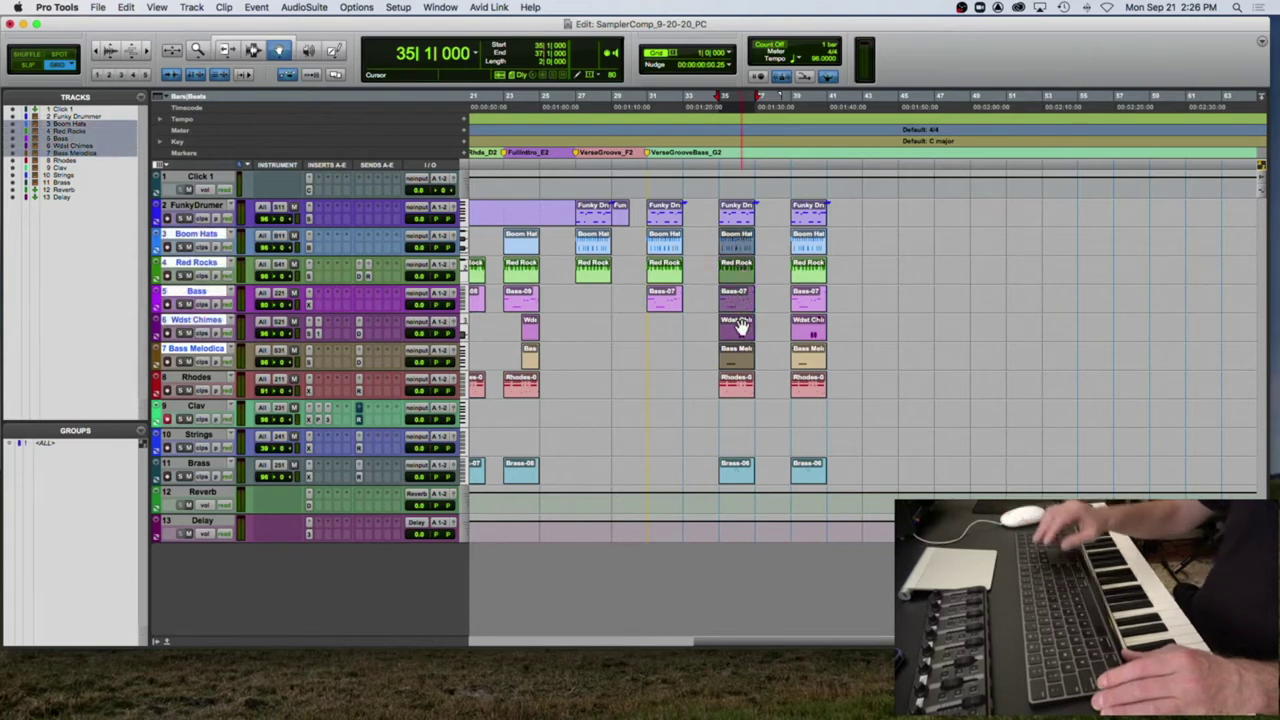
{"action": "key", "text": "Delete"}
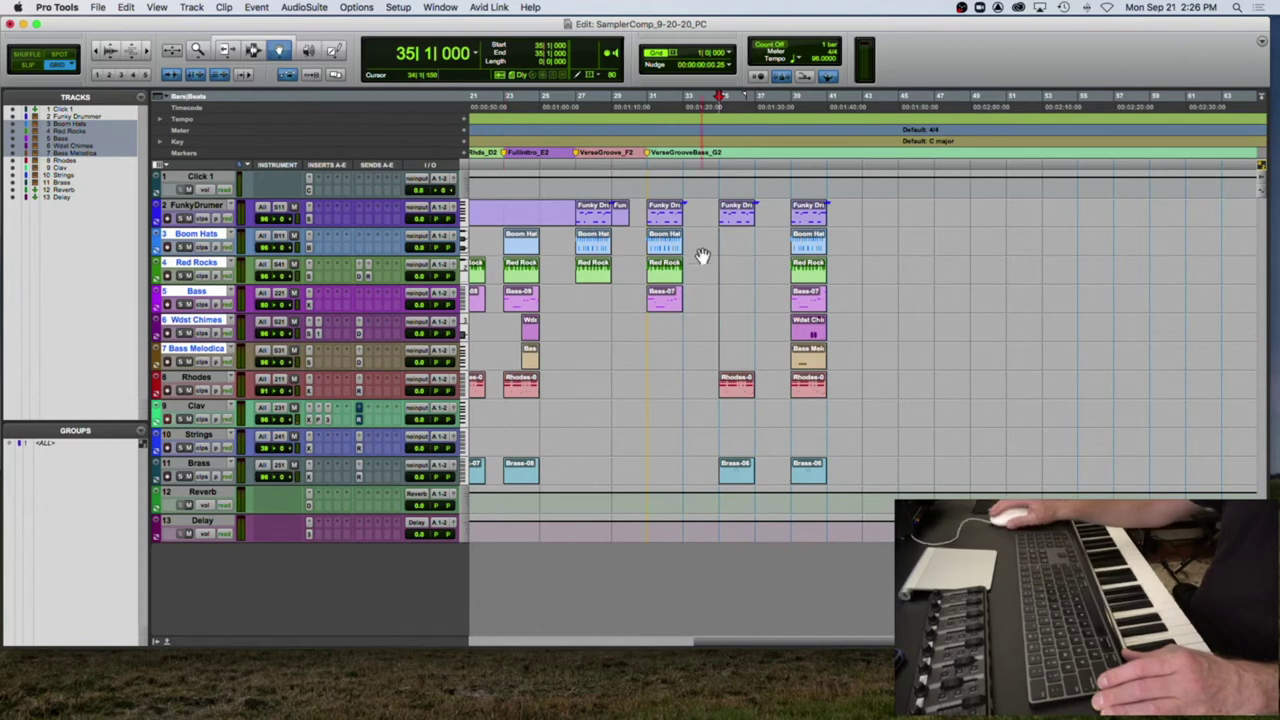
Step: Select the FunkyDrumer clip at 35|1|000 and show only that track's notes in an enlarged docked MIDI editor
{"action": "left_click", "coordinate": [737, 208]}
{"action": "left_click", "coordinate": [166, 638]}
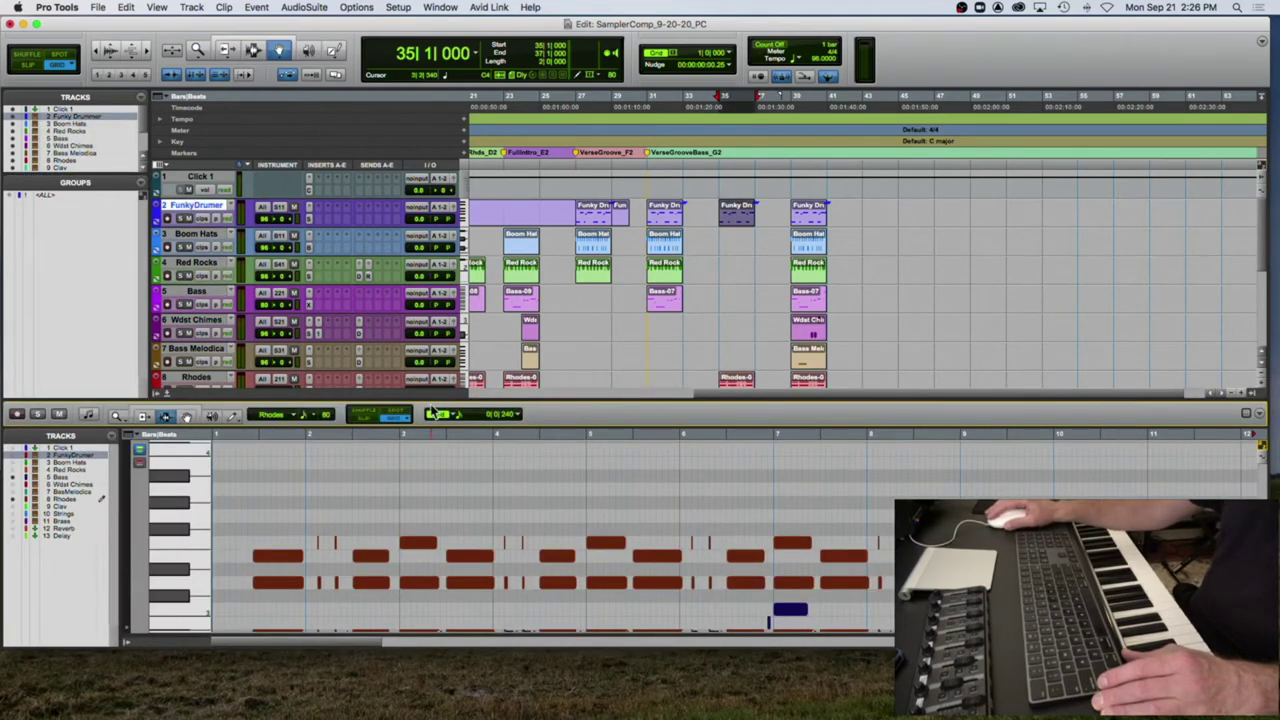
{"action": "left_click", "coordinate": [16, 498]}
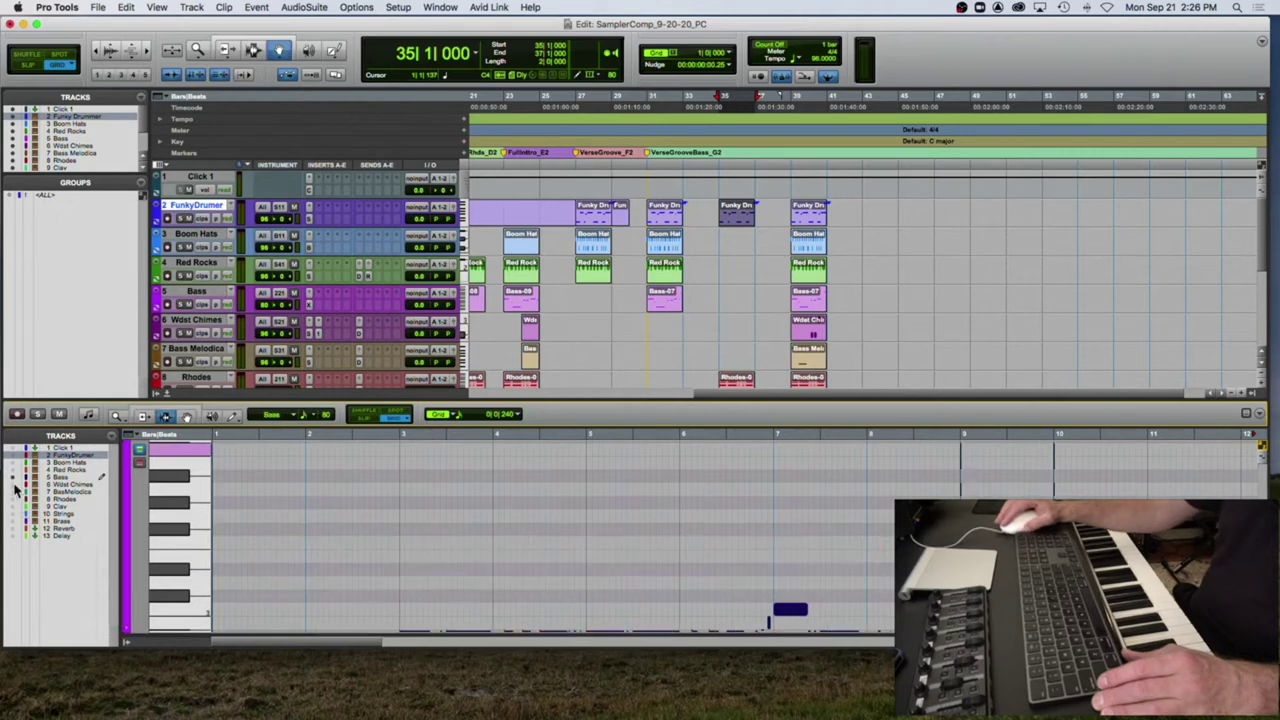
{"action": "left_click", "coordinate": [14, 457]}
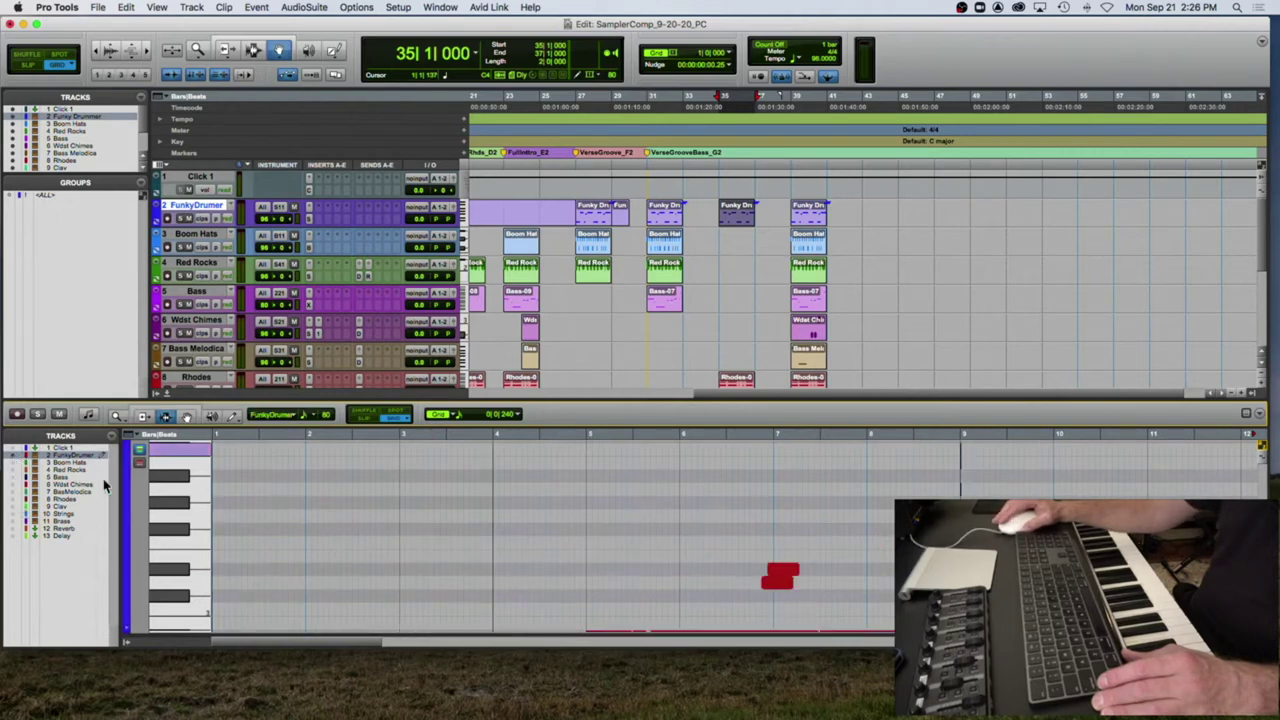
{"action": "left_click_drag", "start_coordinate": [660, 398], "coordinate": [670, 338]}
{"action": "scroll", "coordinate": [688, 466], "scroll_direction": "down", "scroll_amount": 5}
{"action": "scroll", "coordinate": [690, 469], "scroll_direction": "up", "scroll_amount": 4}
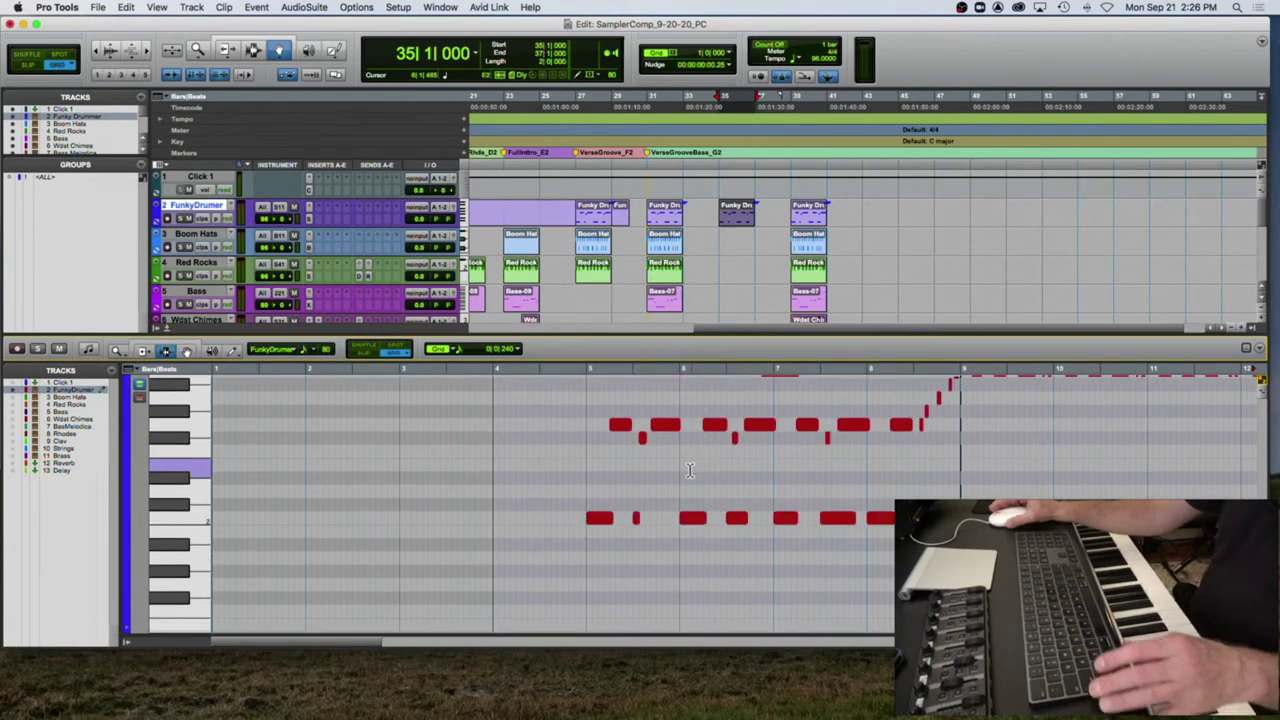
Step: Examine the FunkyDrumer notes in the MIDI editor, from the opening bars to the repeated patterns between bars 27 and 41
{"action": "scroll", "coordinate": [689, 469], "scroll_direction": "up", "scroll_amount": 1}
{"action": "scroll", "coordinate": [689, 469], "scroll_direction": "up", "scroll_amount": 1}
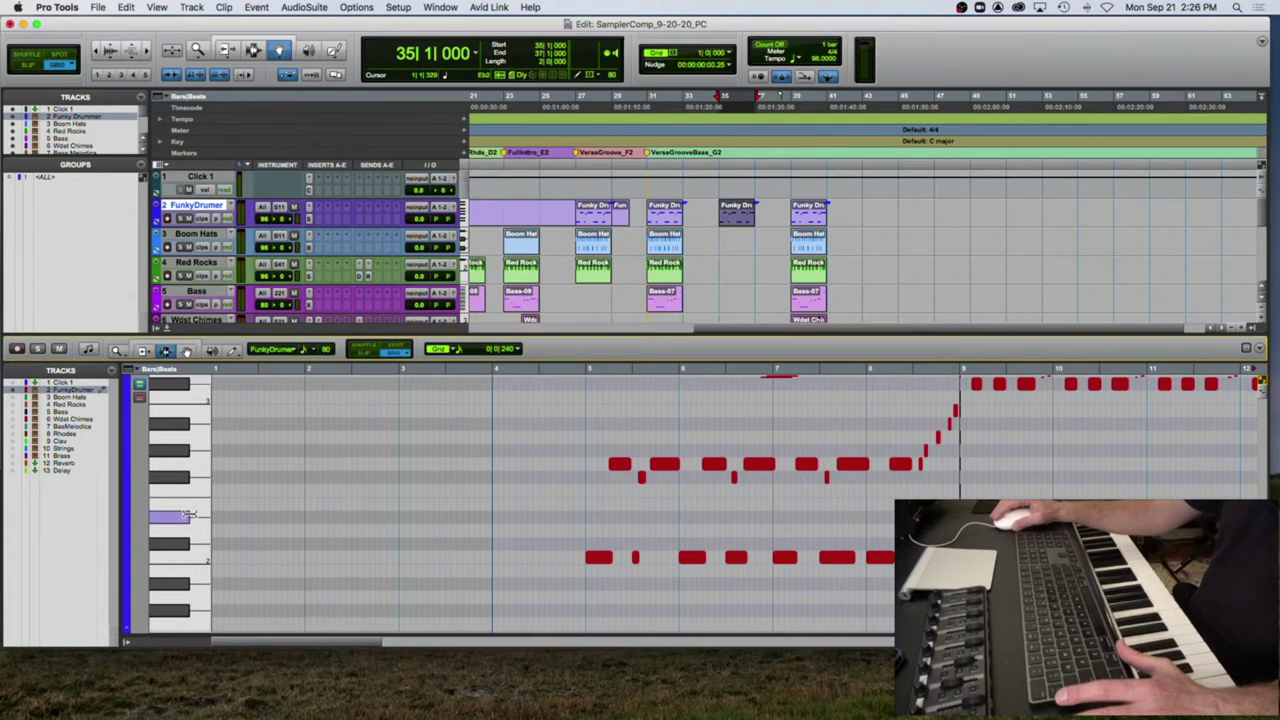
{"action": "scroll", "coordinate": [200, 515], "scroll_direction": "up", "scroll_amount": 3}
{"action": "left_click", "coordinate": [608, 440]}
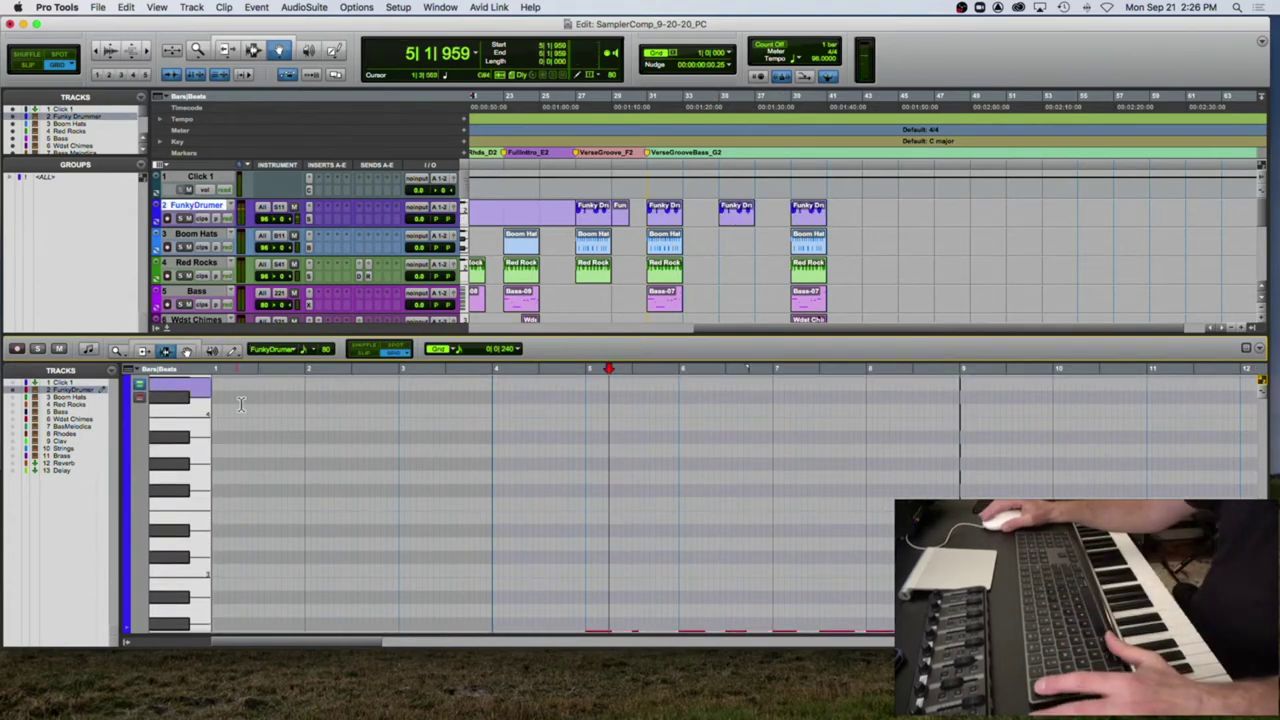
{"action": "key", "text": "super+shift+space"}
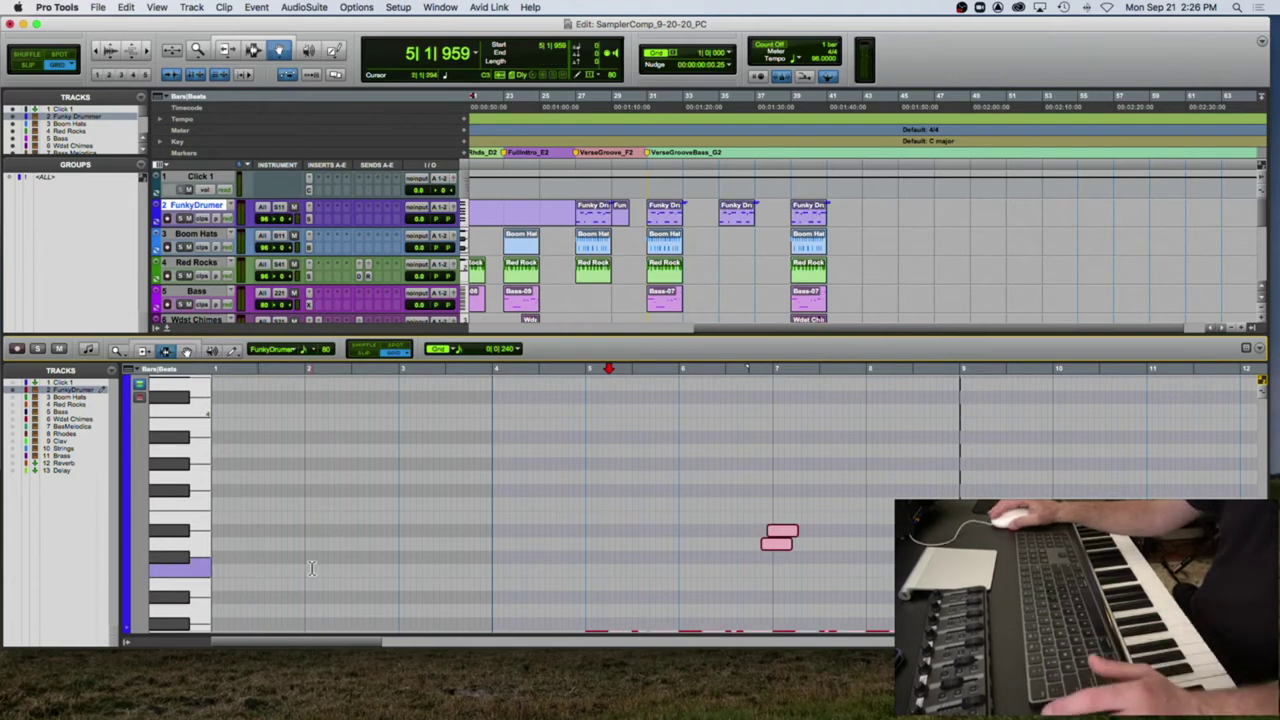
{"action": "scroll", "coordinate": [258, 560], "scroll_direction": "down", "scroll_amount": 5}
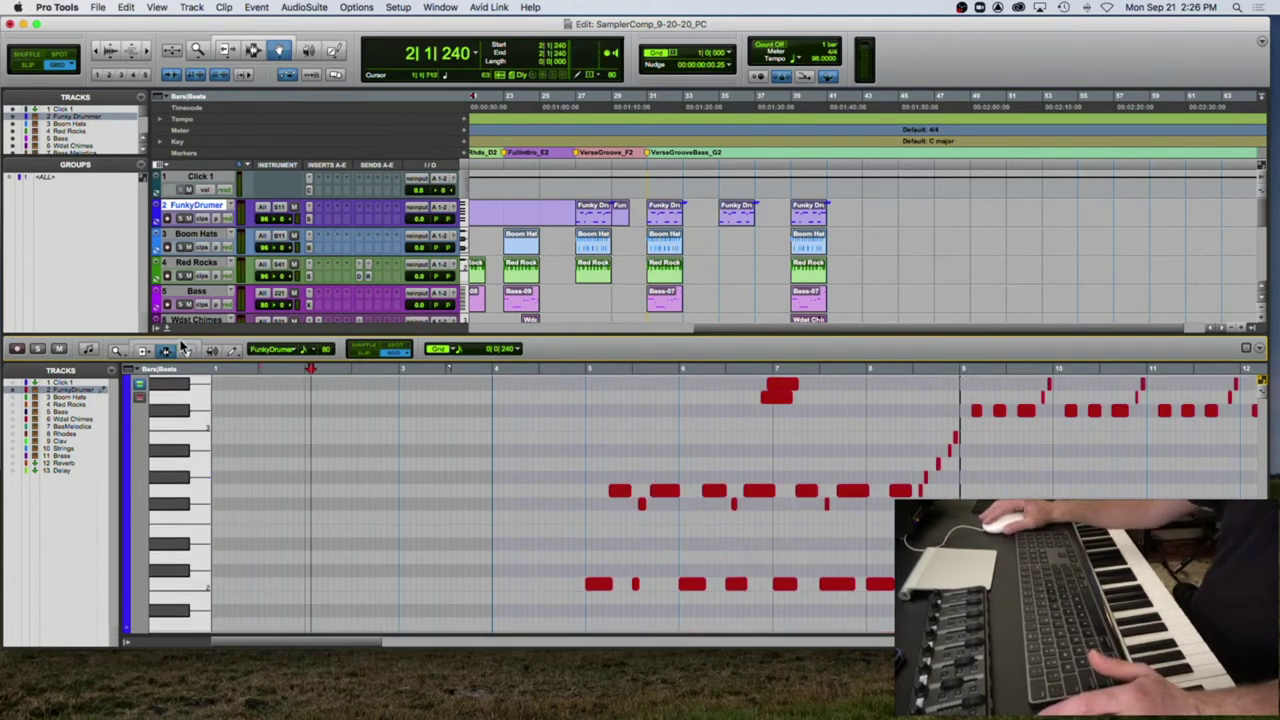
{"action": "key", "text": "super+bracketleft"}
{"action": "key", "text": "super+bracketleft"}
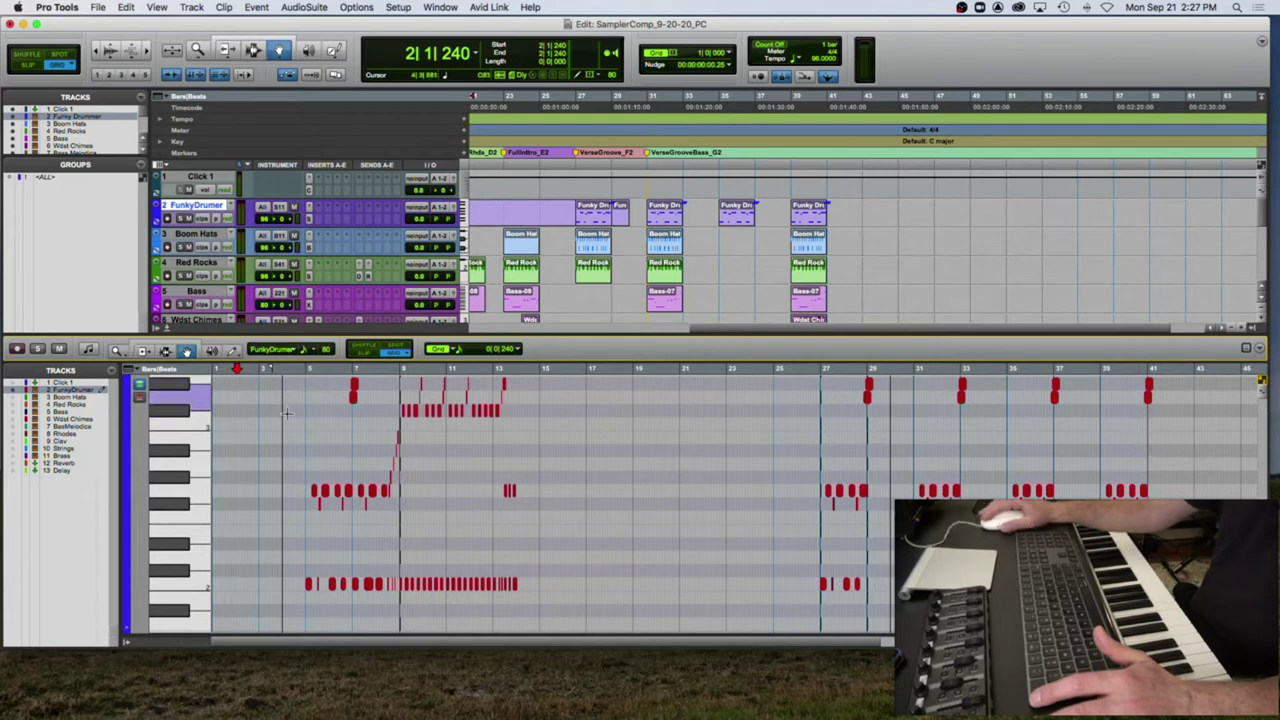
{"action": "scroll", "coordinate": [340, 424], "scroll_direction": "up", "scroll_amount": 1}
{"action": "left_click_drag", "start_coordinate": [271, 384], "coordinate": [534, 535]}
{"action": "scroll", "coordinate": [533, 489], "scroll_direction": "right", "scroll_amount": 8}
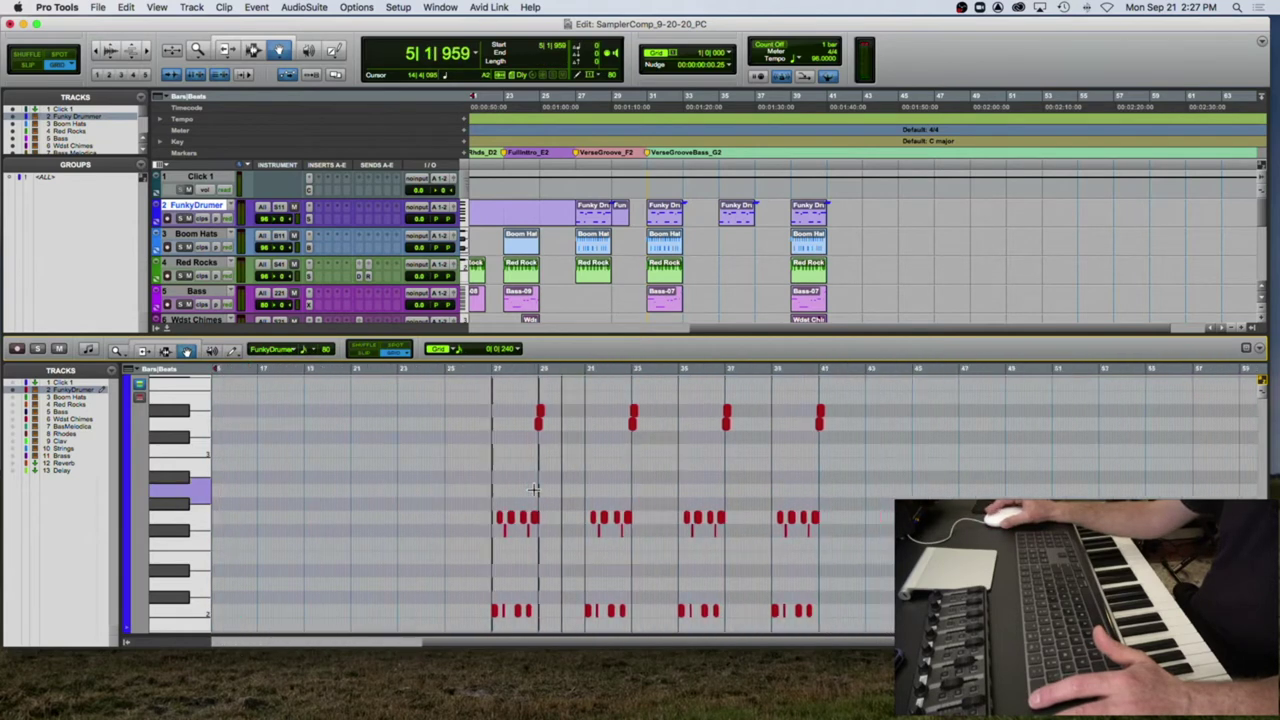
{"action": "scroll", "coordinate": [533, 489], "scroll_direction": "right", "scroll_amount": 2}
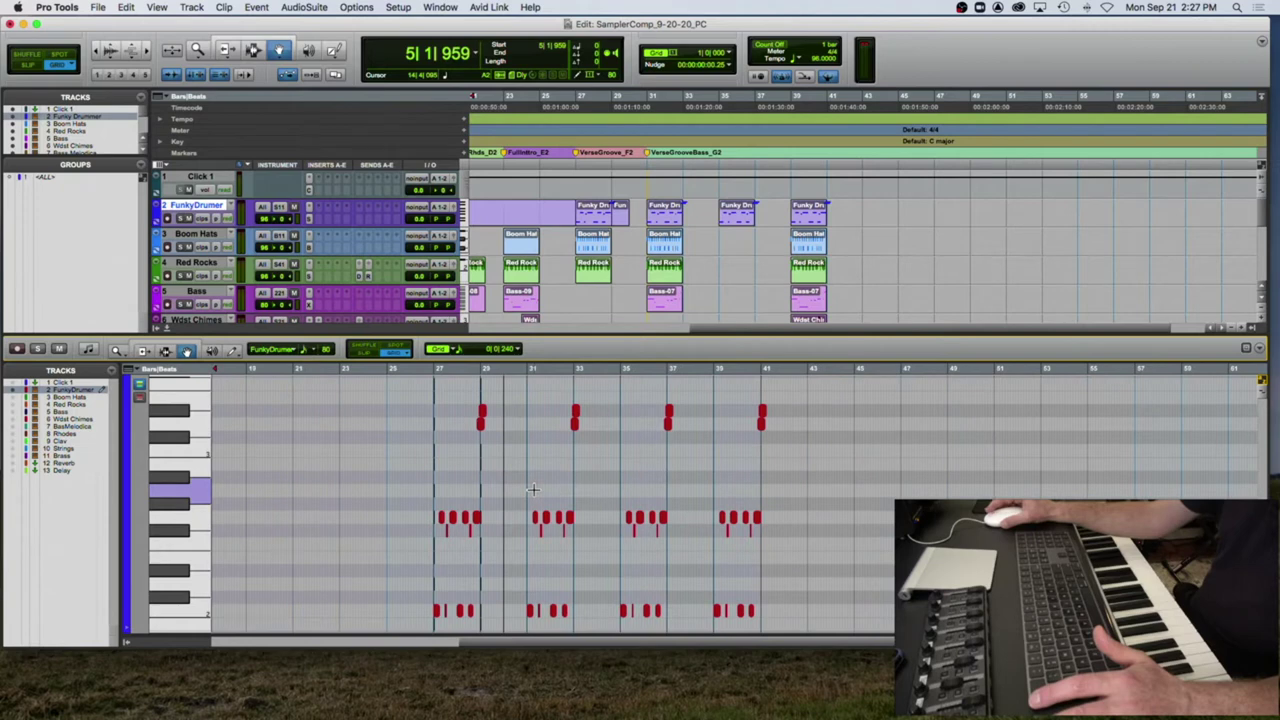
Step: Delete all the higher notes of the FunkyDrumer clip at bar 35, leaving only its lowest row of notes
{"action": "left_click", "coordinate": [736, 210]}
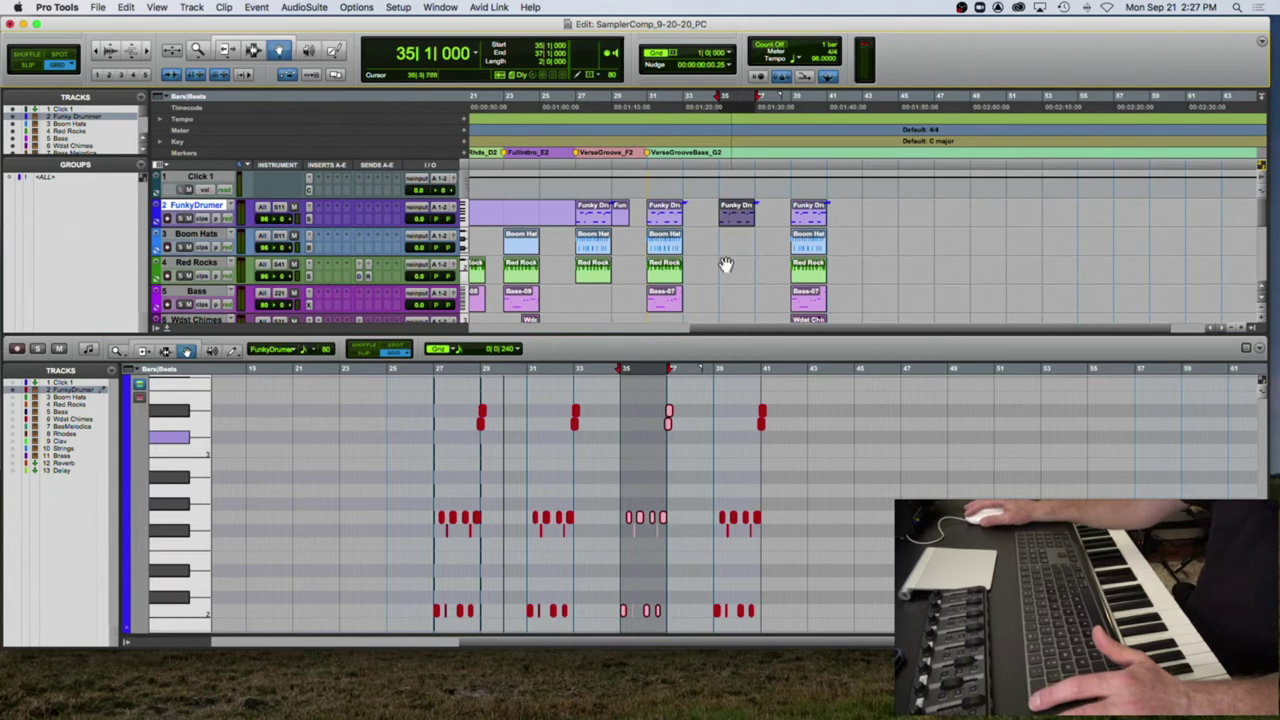
{"action": "left_click", "coordinate": [625, 391]}
{"action": "left_click_drag", "start_coordinate": [625, 391], "coordinate": [712, 538]}
{"action": "key", "text": "Delete"}
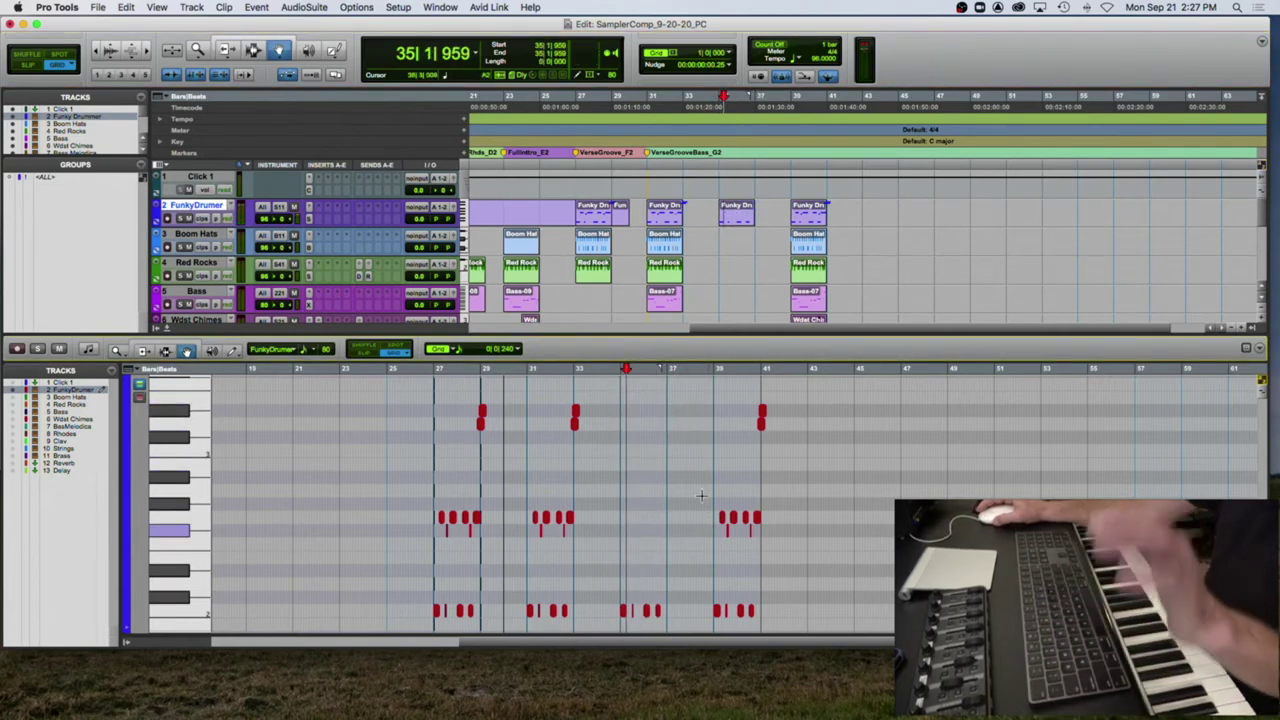
Step: Play the section from bar 35 and hide the docked MIDI editor to show all tracks
{"action": "left_click", "coordinate": [718, 135]}
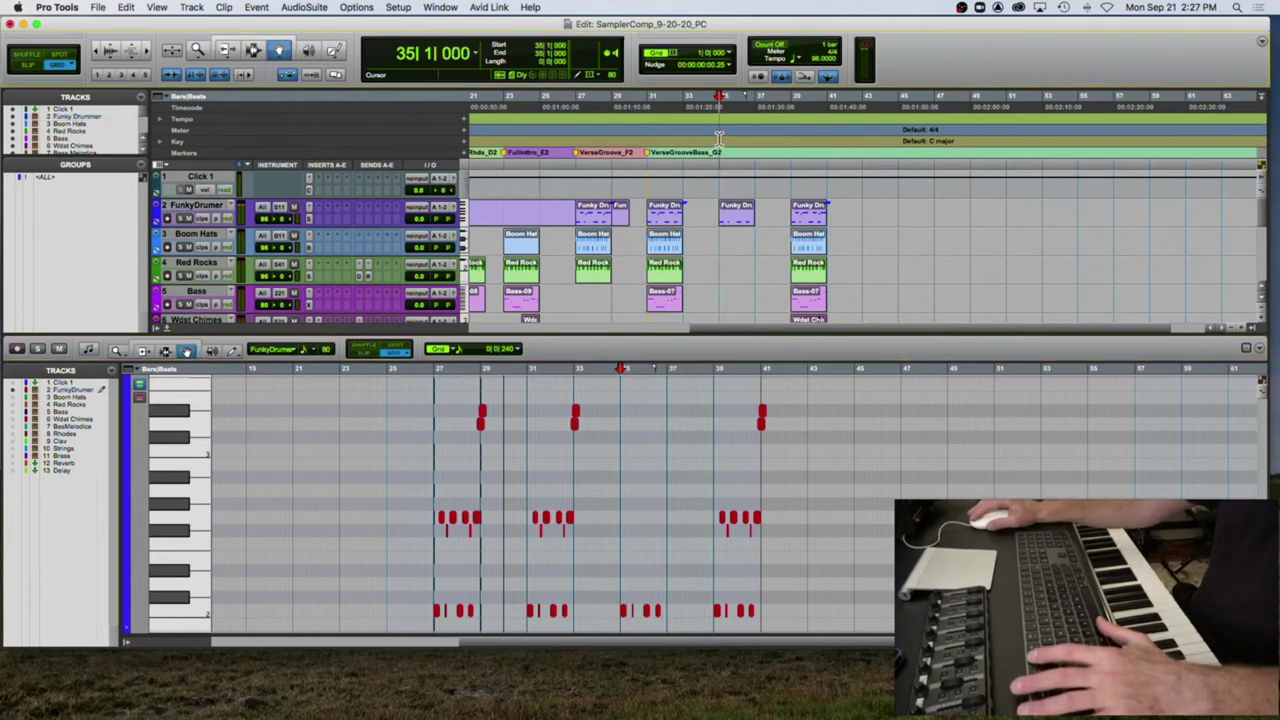
{"action": "key", "text": "space"}
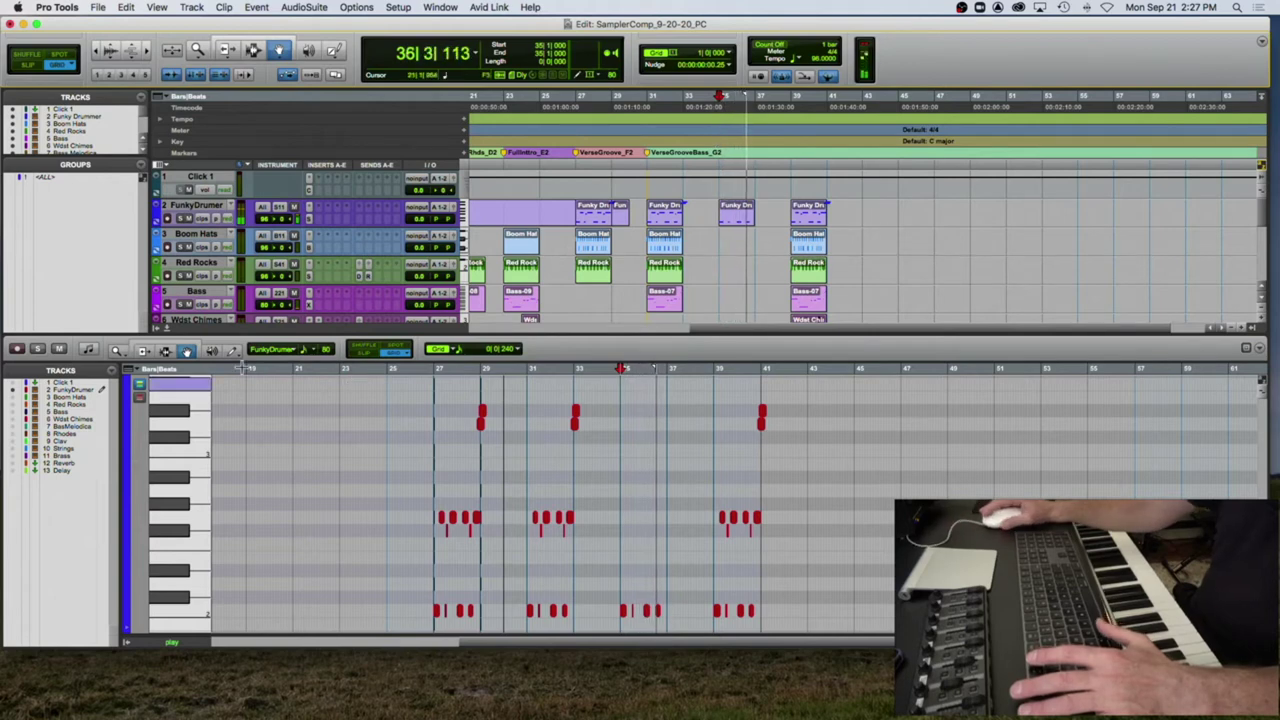
{"action": "key", "text": "ctrl+equal"}
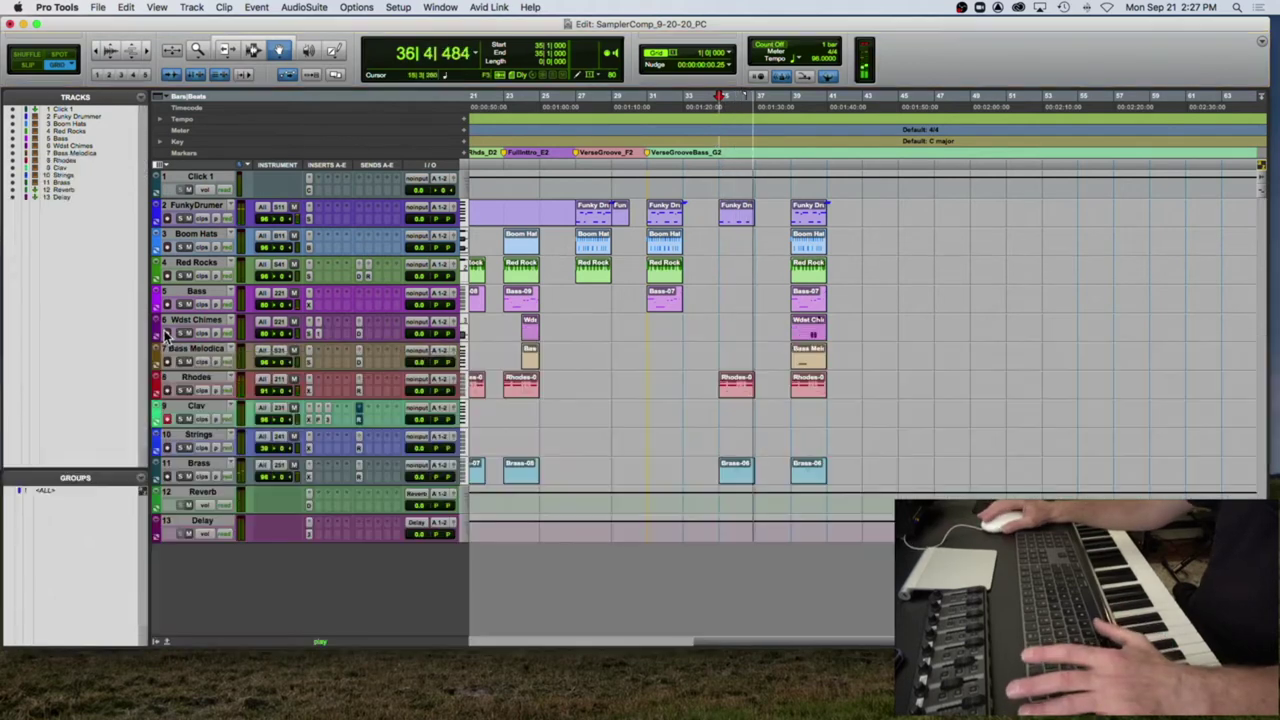
{"action": "key", "text": "space"}
Step: Delete the Brass clip at bar 35 and play the section back from bar 35
{"action": "left_click", "coordinate": [744, 475]}
{"action": "key", "text": "Delete"}
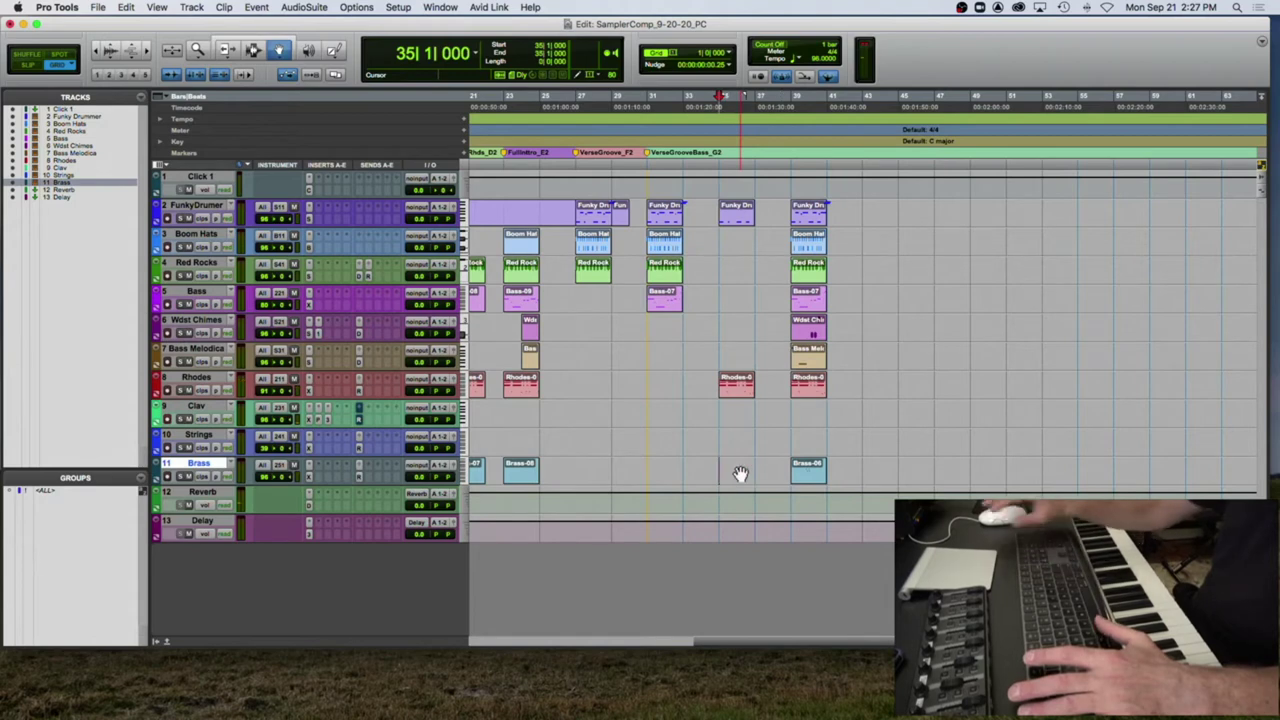
{"action": "key", "text": "space"}
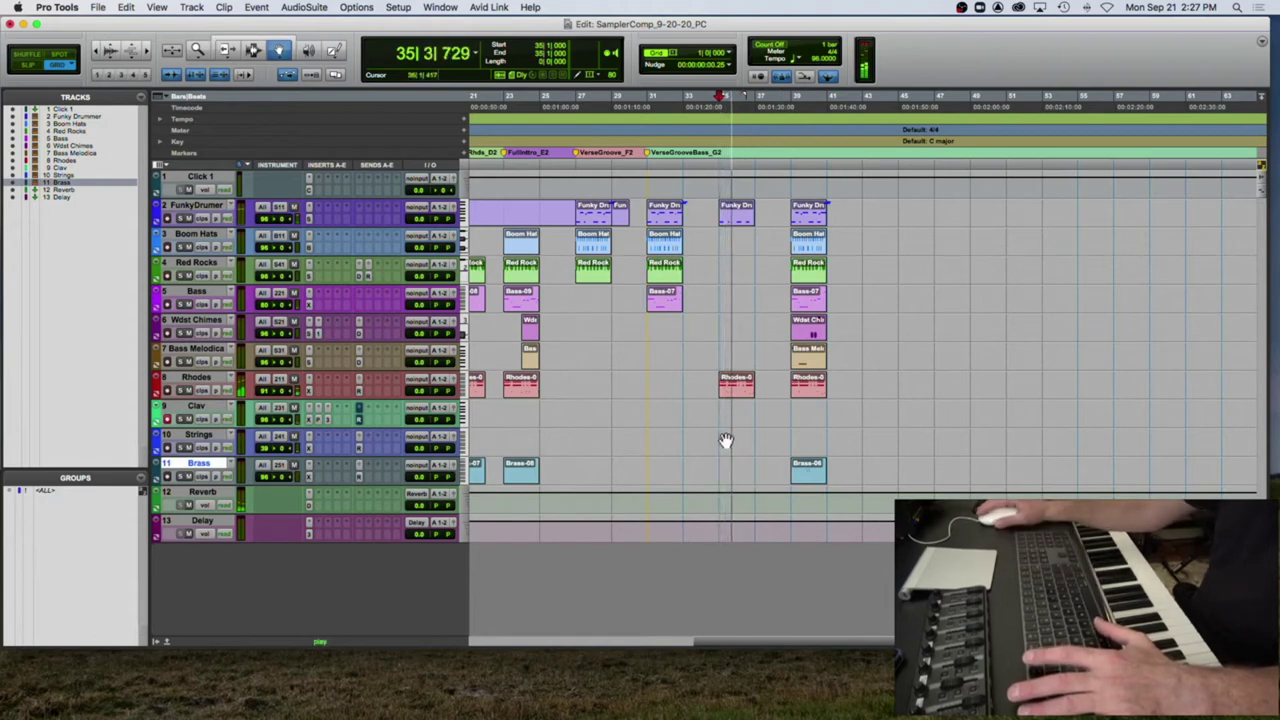
{"action": "key", "text": "space"}
Step: Copy the Boom Hats clip from bar 31 to bar 35 and play the section back
{"action": "left_click", "coordinate": [663, 245]}
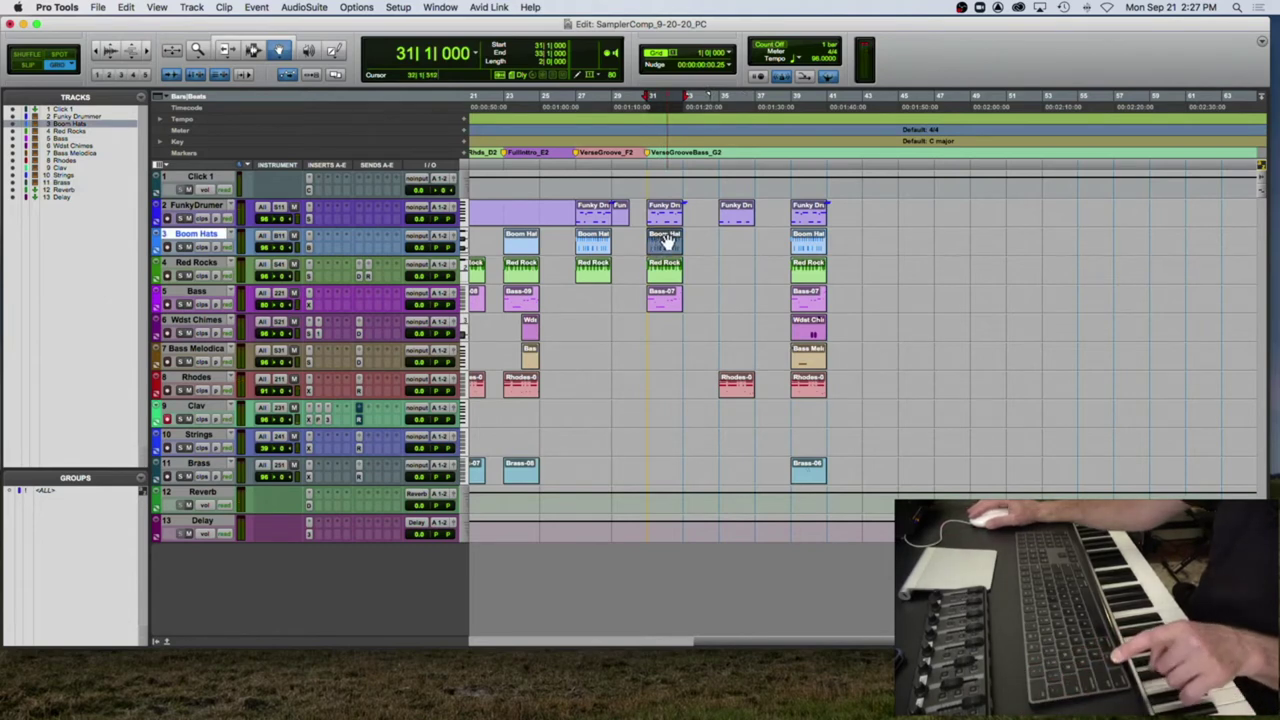
{"action": "left_click_drag", "start_coordinate": [665, 243], "coordinate": [737, 248]}
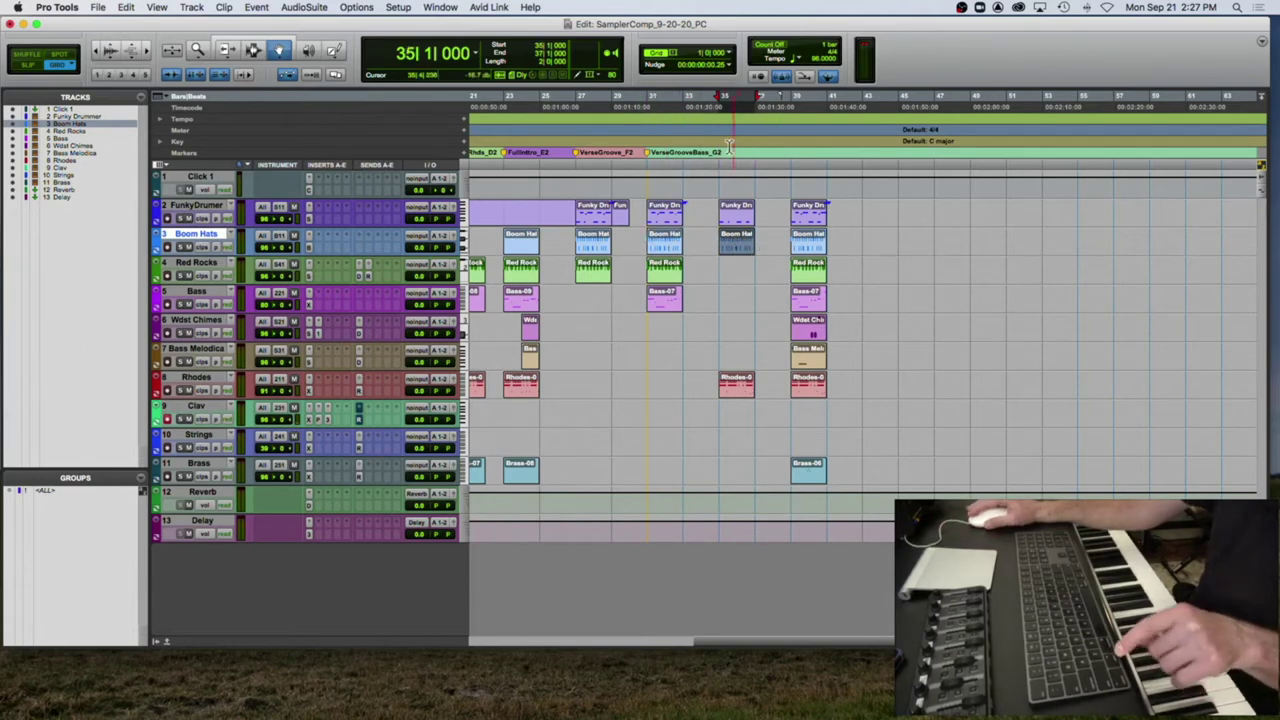
{"action": "key", "text": "space"}
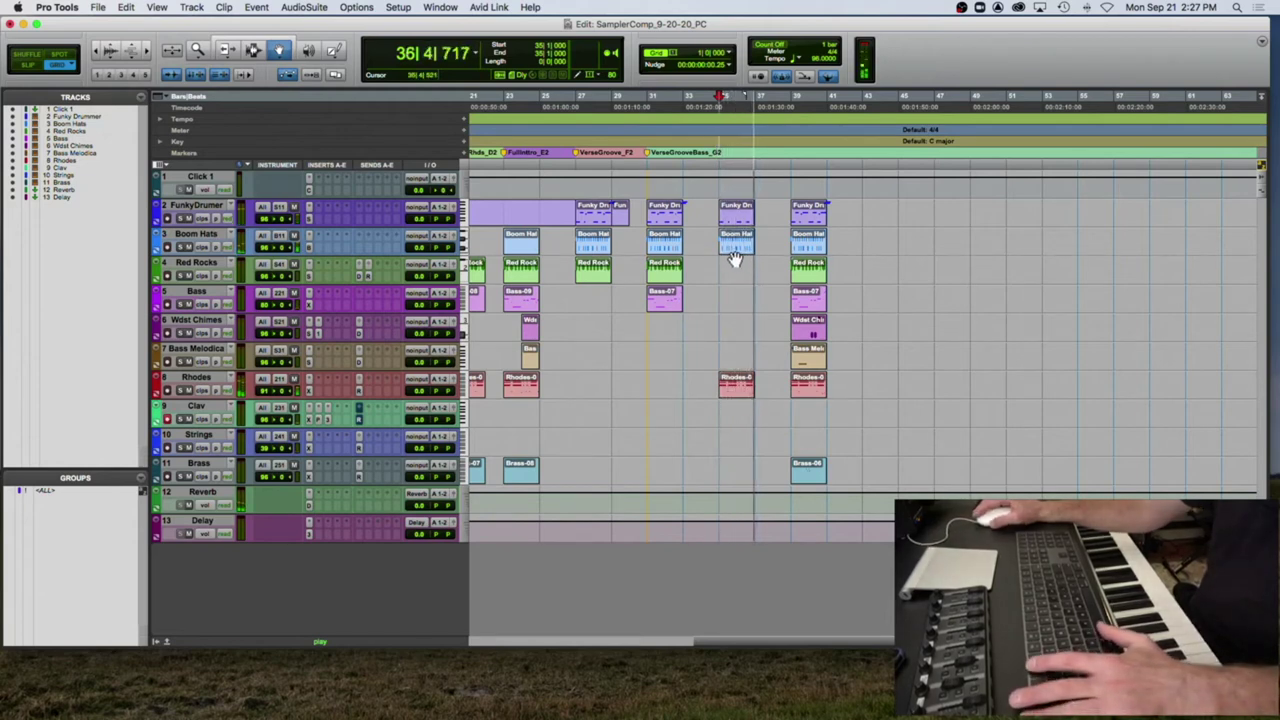
{"action": "key", "text": "space"}
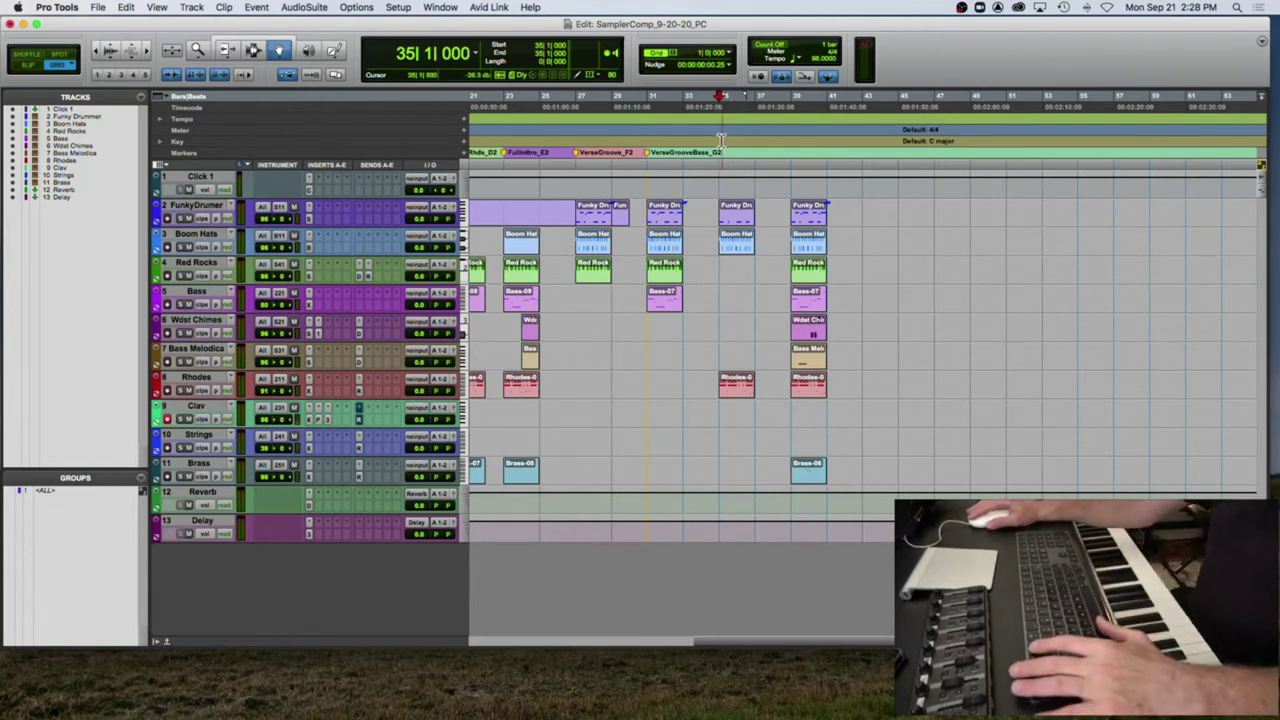
Step: Create a marker named RhodesDrums_A2 at bar 35
{"action": "key", "text": "KP_Enter"}
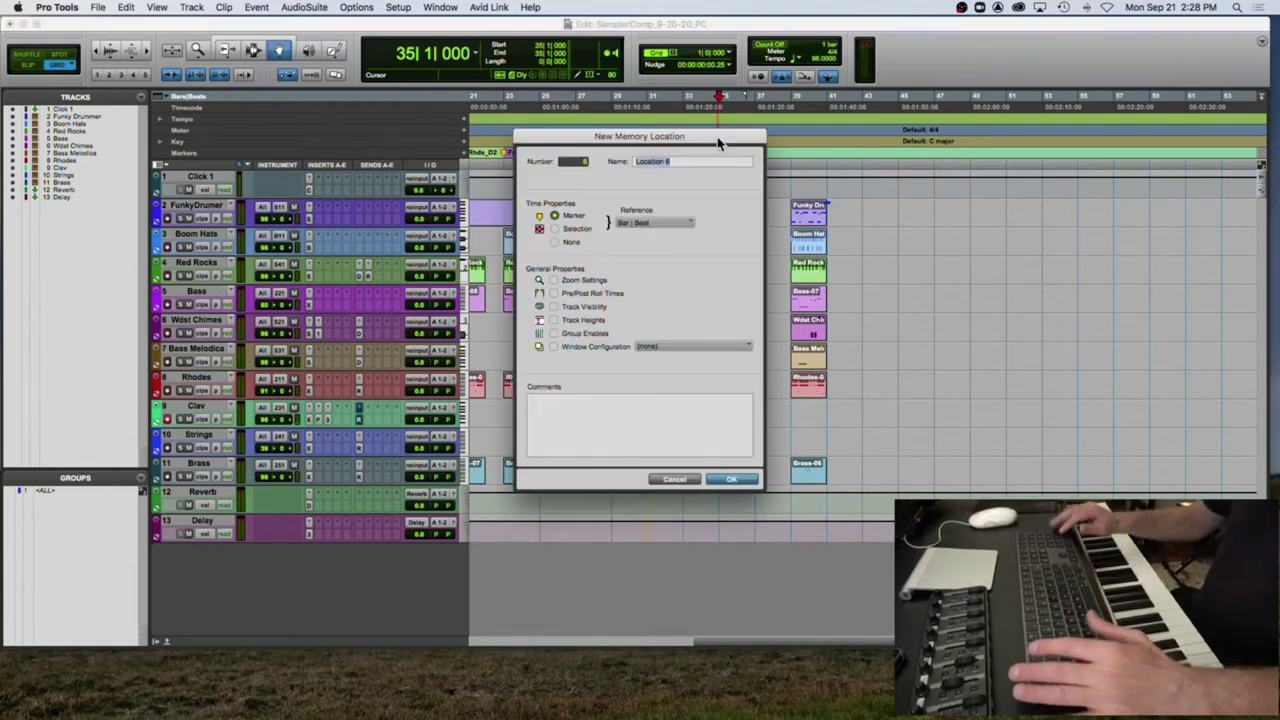
{"action": "type", "text": "Rhodes"}
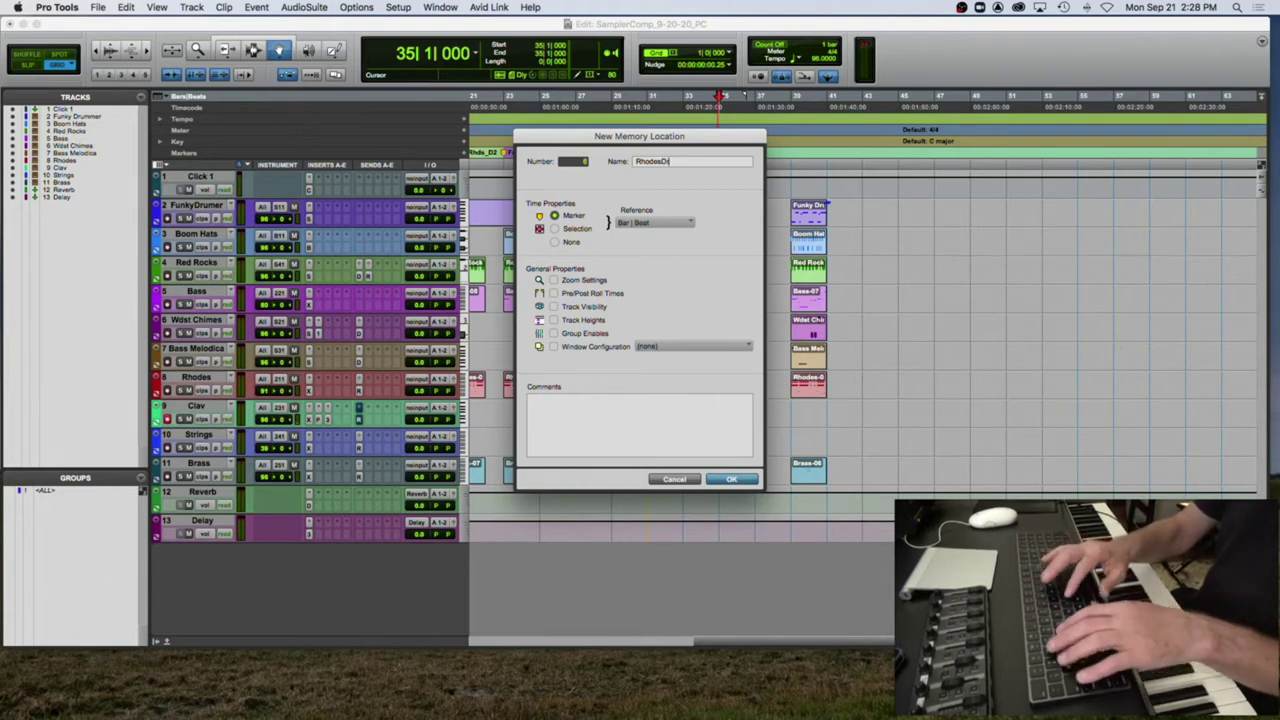
{"action": "type", "text": "Drums_A2"}
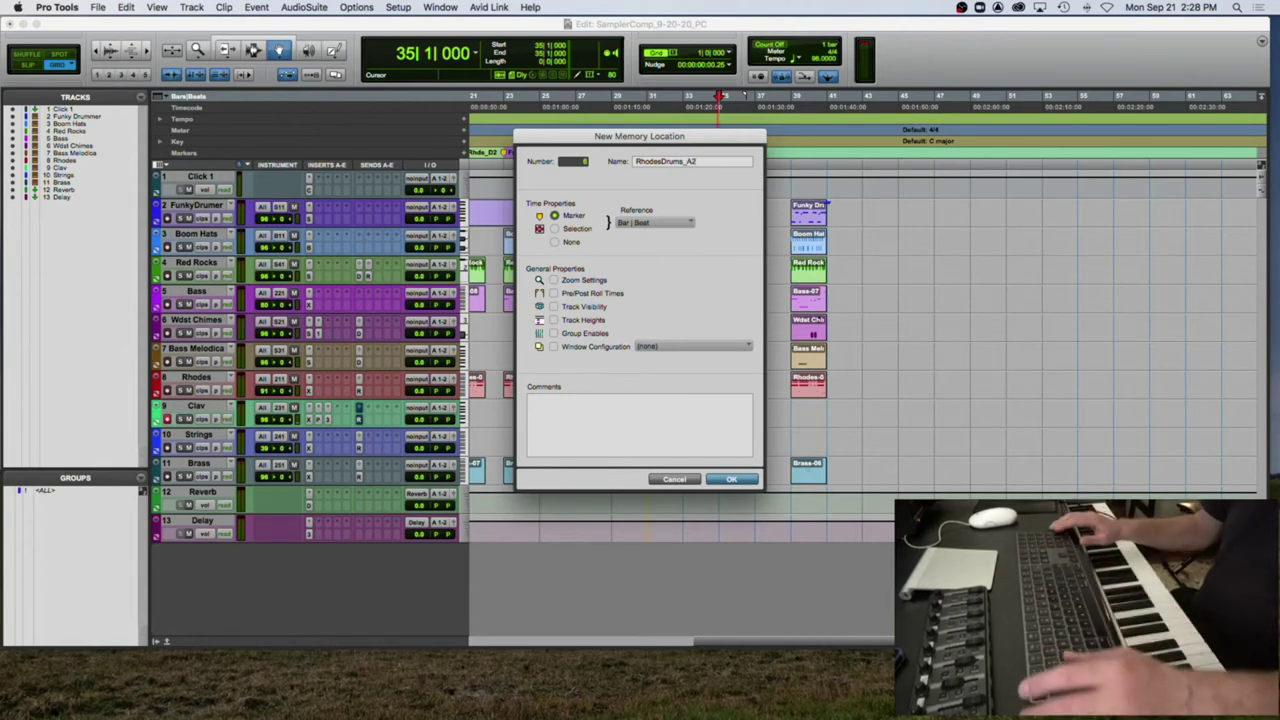
{"action": "key", "text": "Return"}
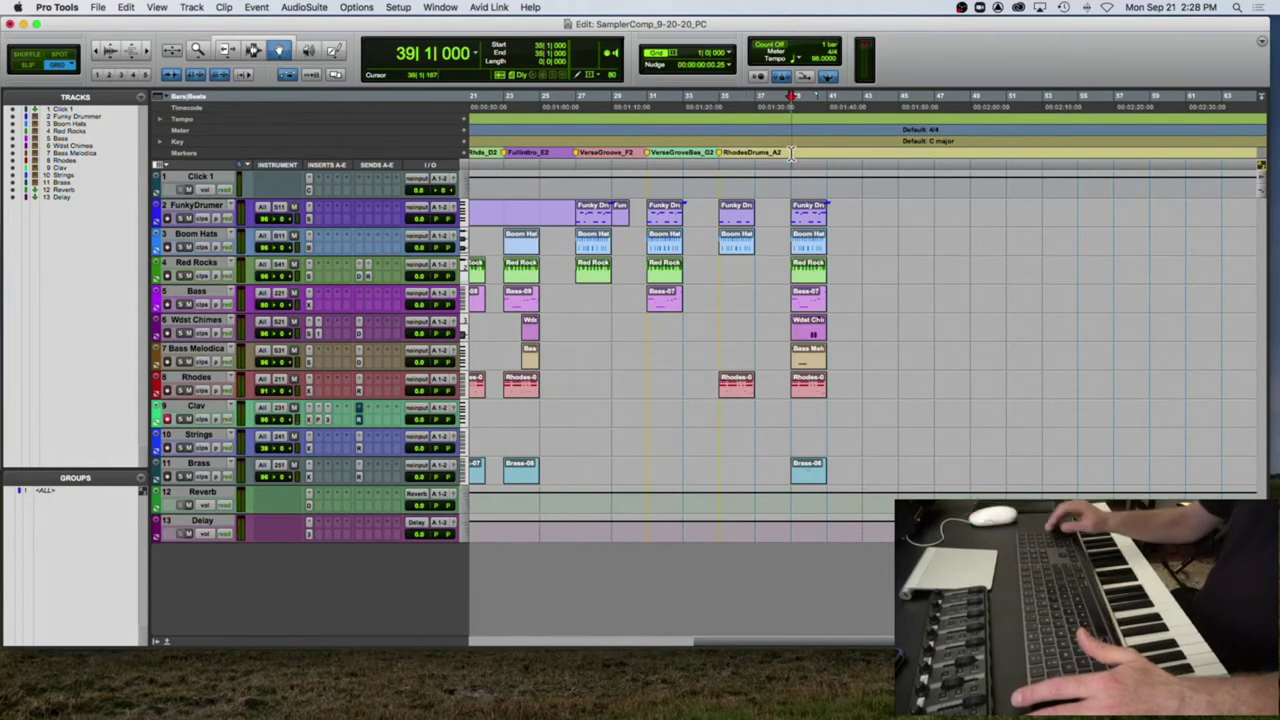
Step: Create a marker named VersePart1_B2 at bar 39
{"action": "key", "text": "Return"}
{"action": "type", "text": "VersePart"}
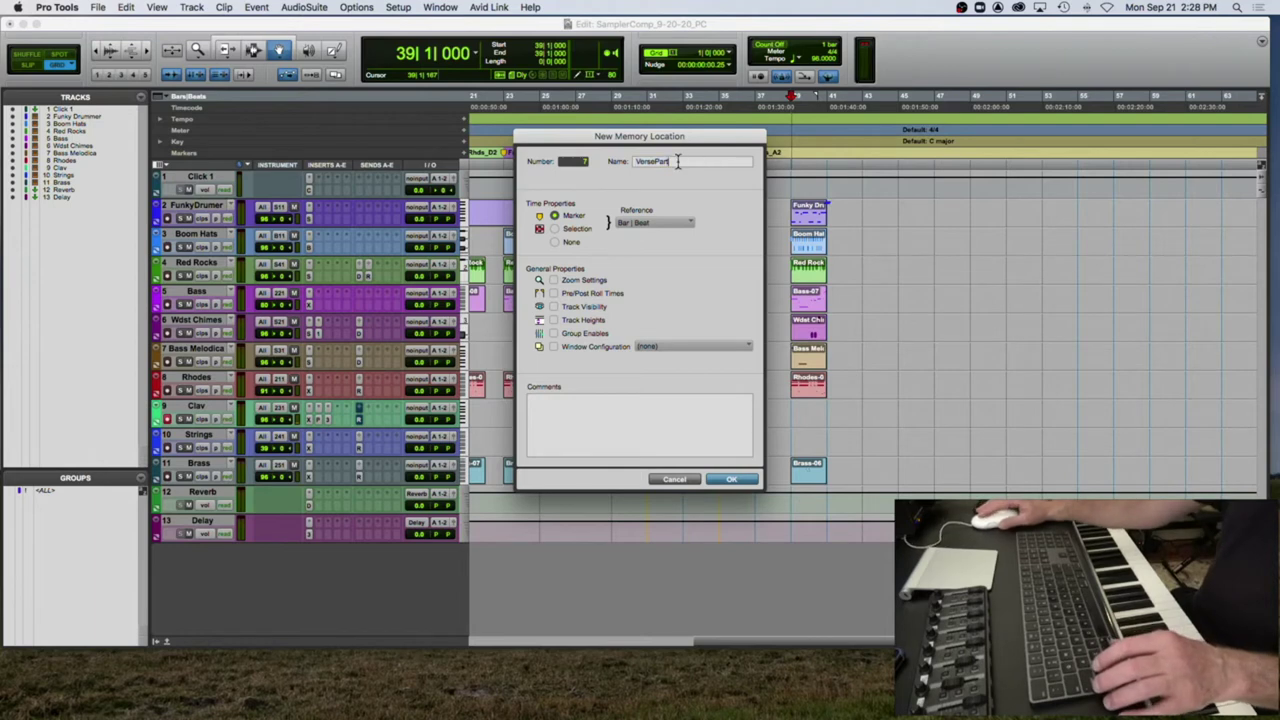
{"action": "type", "text": "1_B2"}
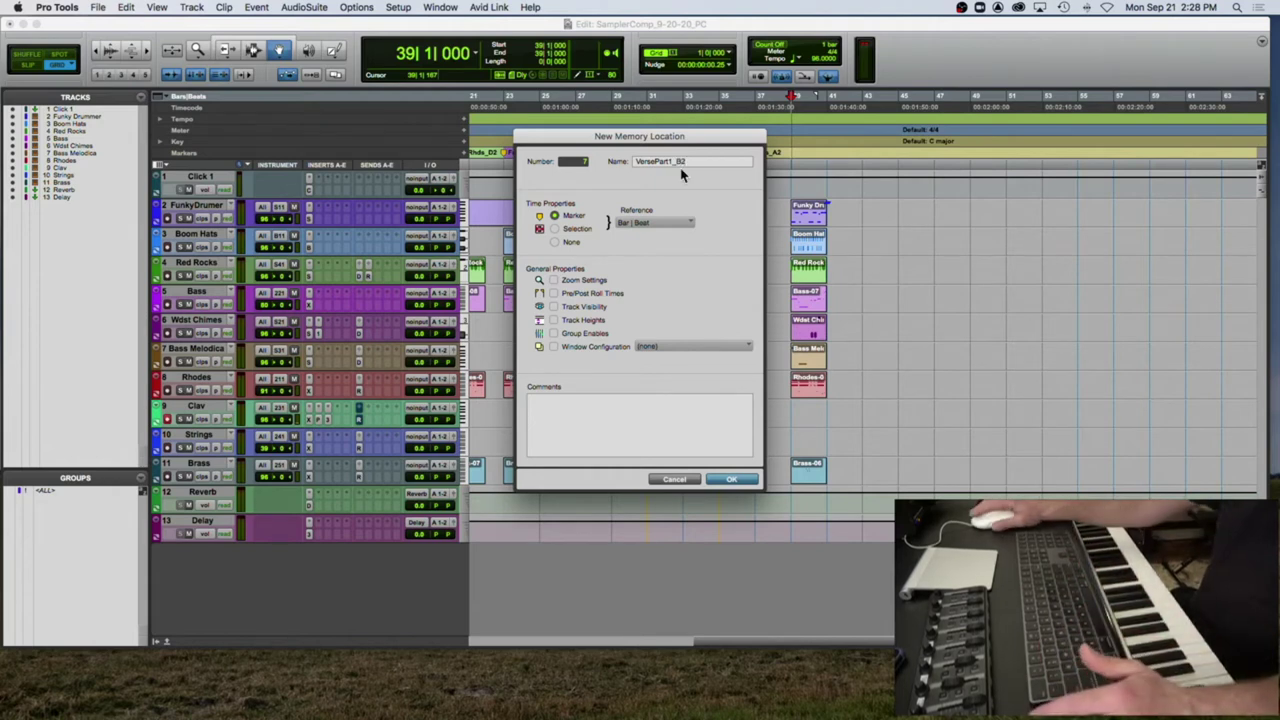
{"action": "left_click", "coordinate": [731, 479]}
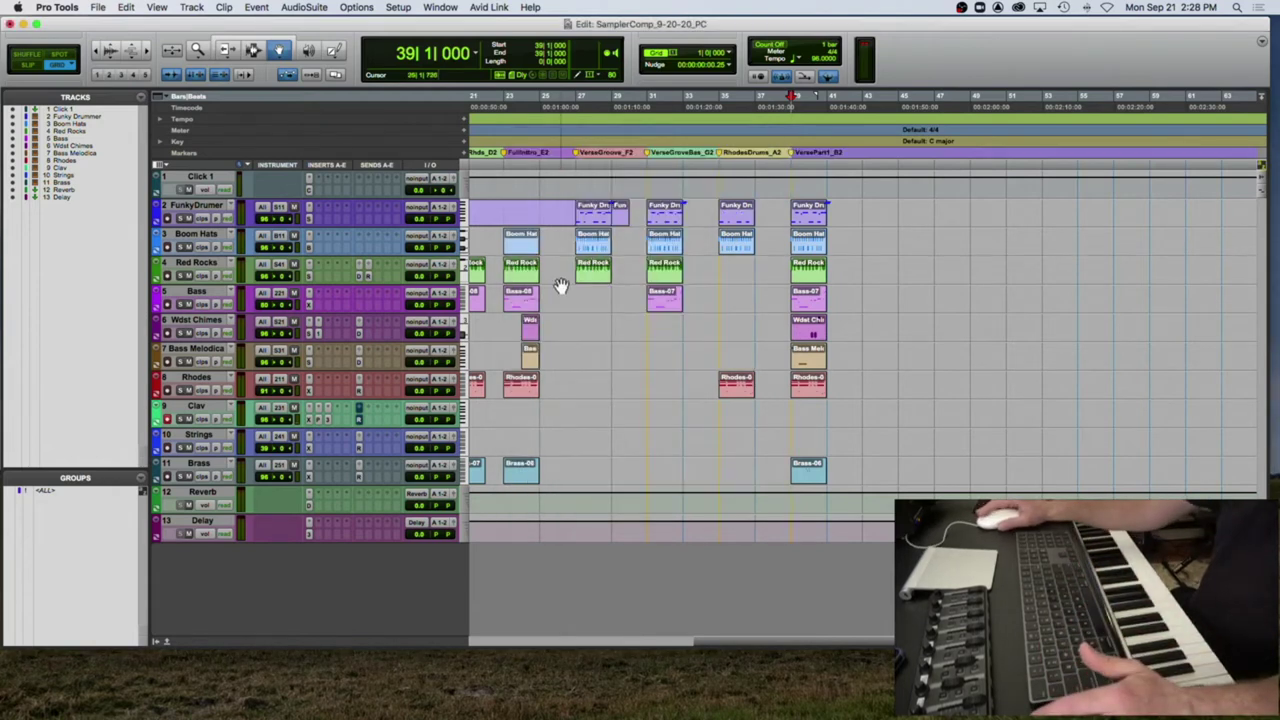
Step: Enable the <ALL> group so that edits apply to every track
{"action": "scroll", "coordinate": [563, 286], "scroll_direction": "left", "scroll_amount": 5}
{"action": "scroll", "coordinate": [563, 286], "scroll_direction": "left", "scroll_amount": 6}
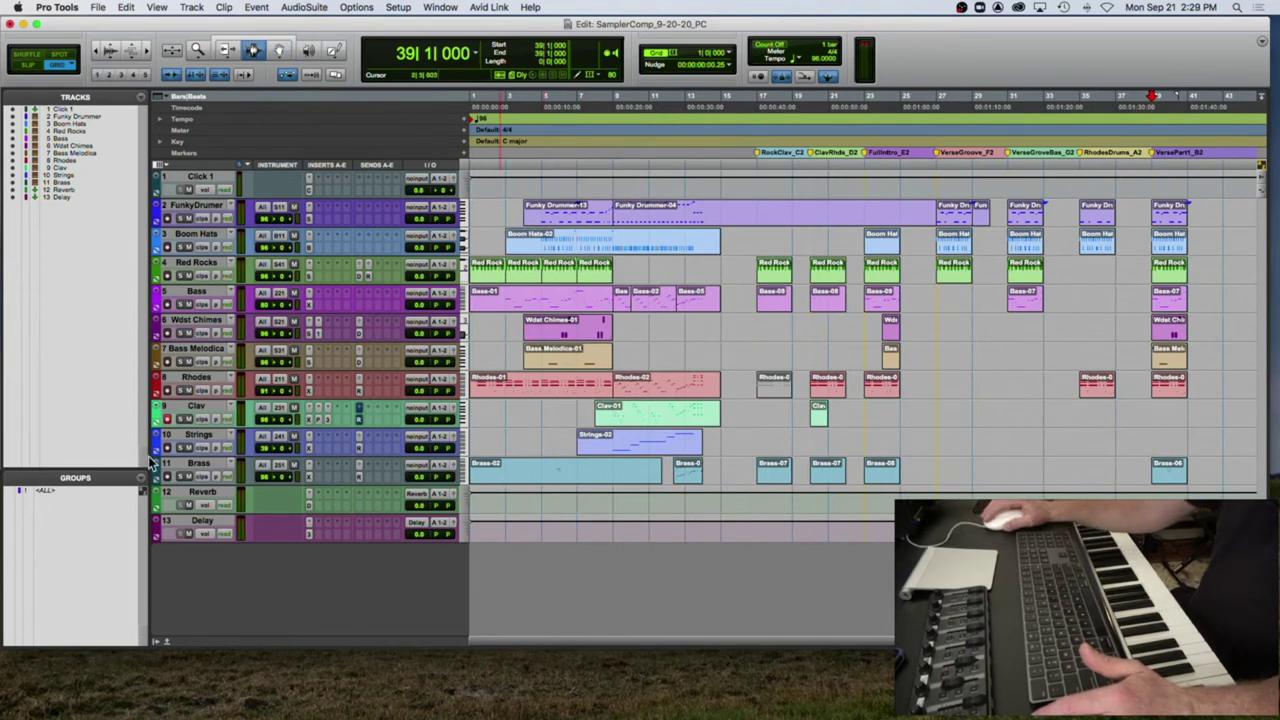
{"action": "left_click", "coordinate": [50, 492]}
{"action": "left_click", "coordinate": [10, 492]}
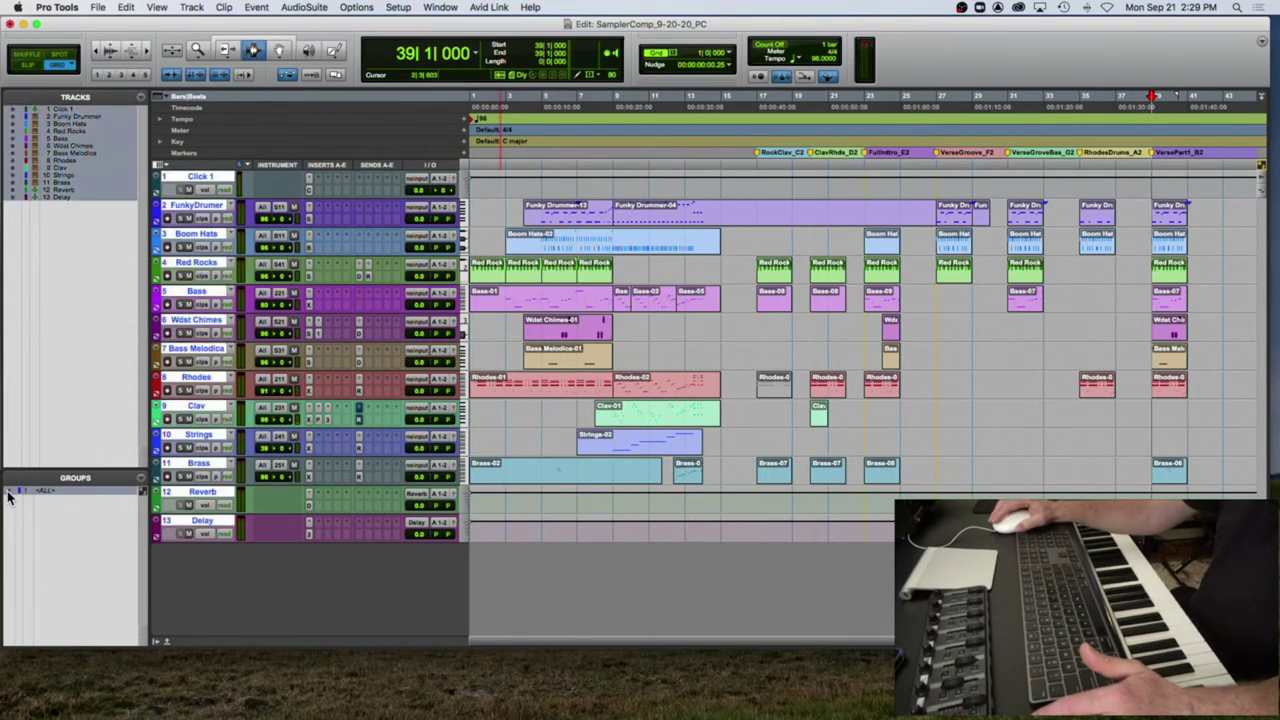
Step: Copy bars 7 to 9 of all tracks and paste them at bar 43
{"action": "left_click", "coordinate": [580, 236]}
{"action": "left_click_drag", "start_coordinate": [580, 236], "coordinate": [605, 236]}
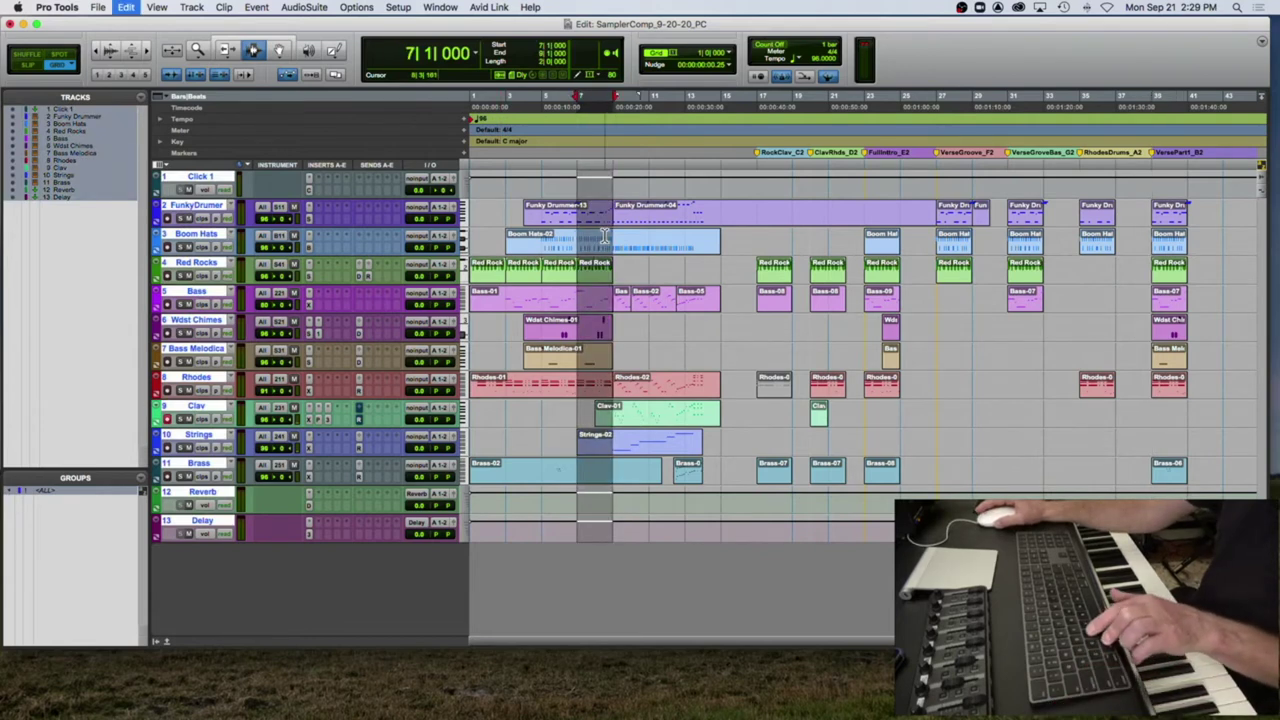
{"action": "scroll", "coordinate": [605, 236], "scroll_direction": "right", "scroll_amount": 10}
{"action": "left_click", "coordinate": [826, 224]}
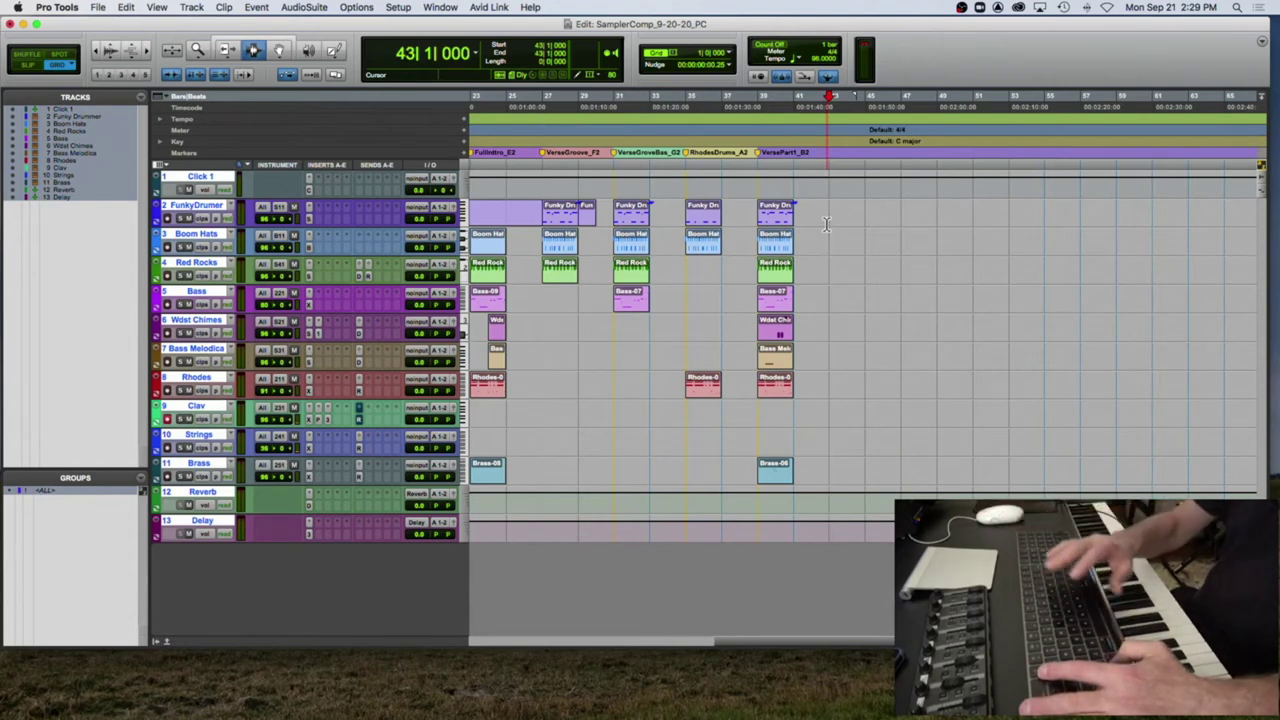
{"action": "key", "text": "super+v"}
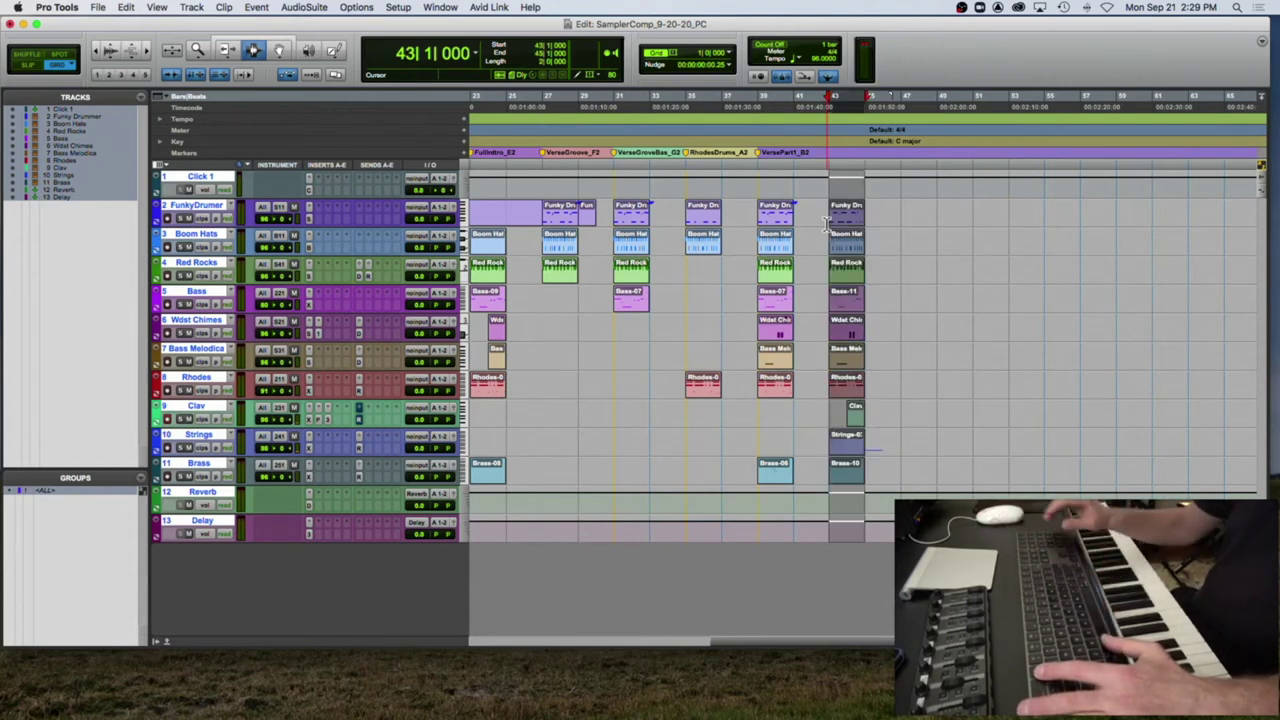
Step: Create a marker named VersePart2_C3 at bar 43
{"action": "key", "text": "KP_Enter"}
{"action": "type", "text": "VersePart2_C3"}
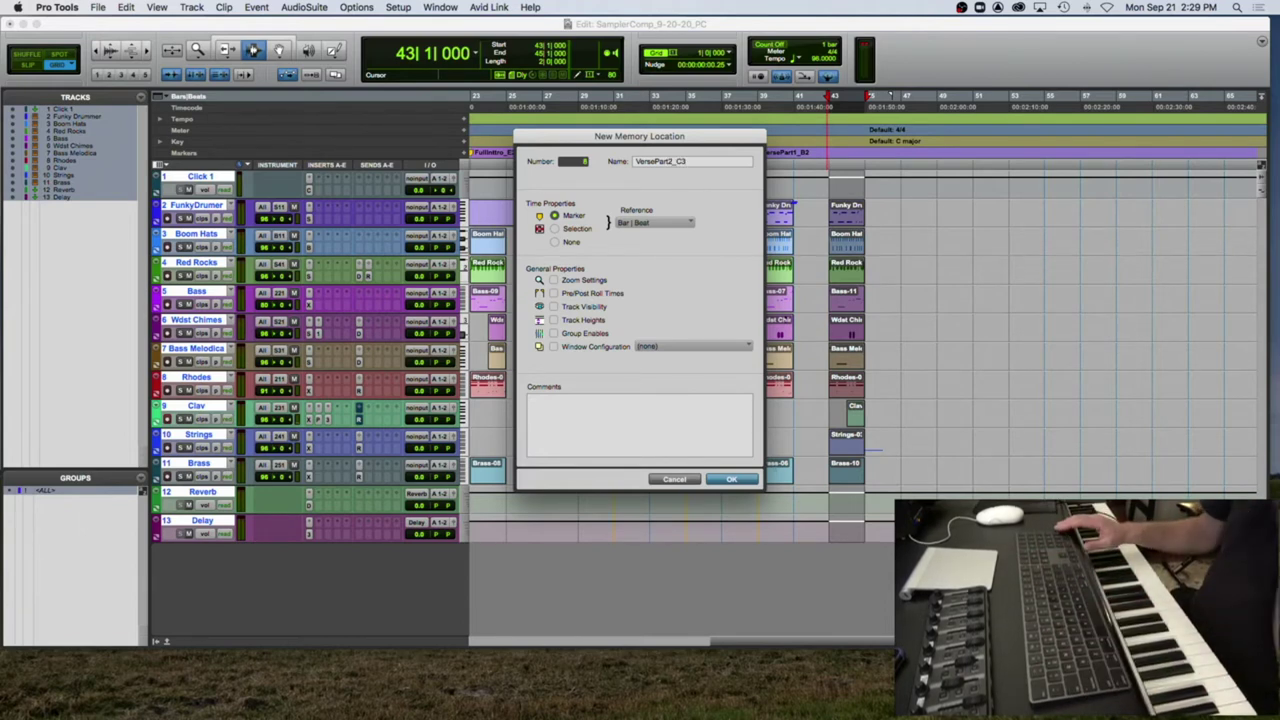
{"action": "key", "text": "Return"}
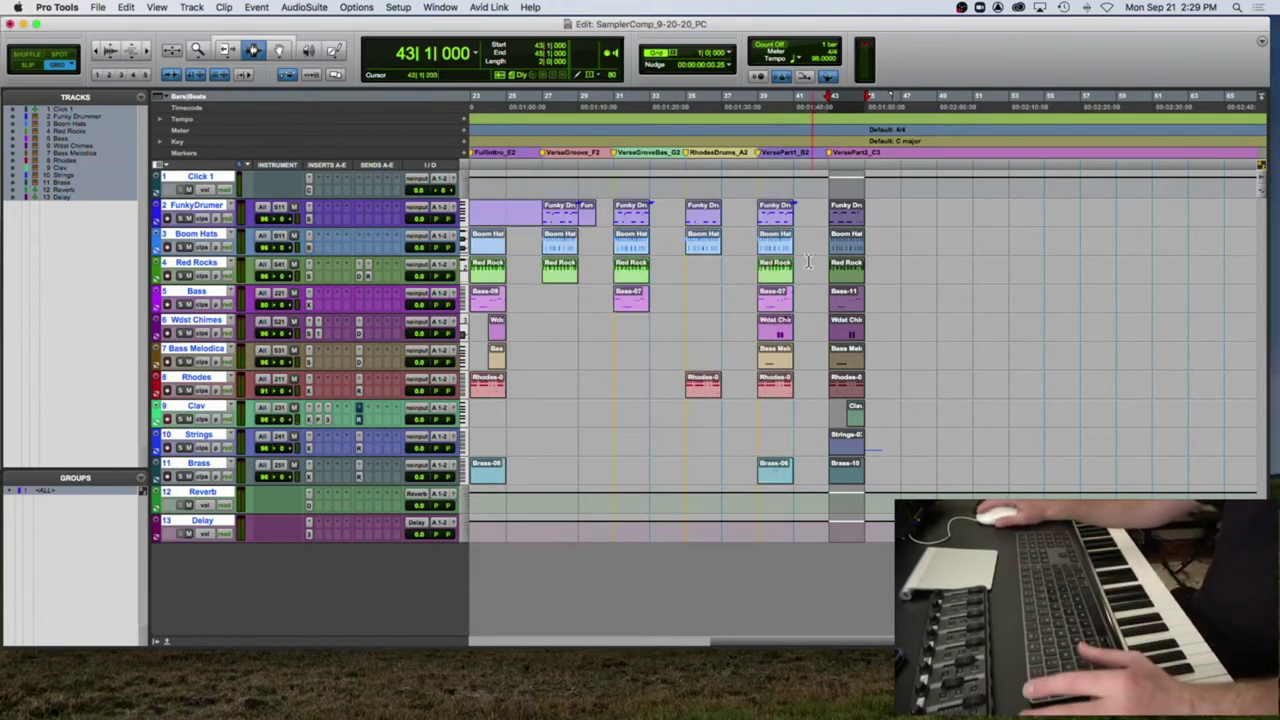
Step: Play the original arrangement briefly from bar 9 to review the part that starts there
{"action": "key", "text": "super+bracketleft"}
{"action": "left_click", "coordinate": [540, 211]}
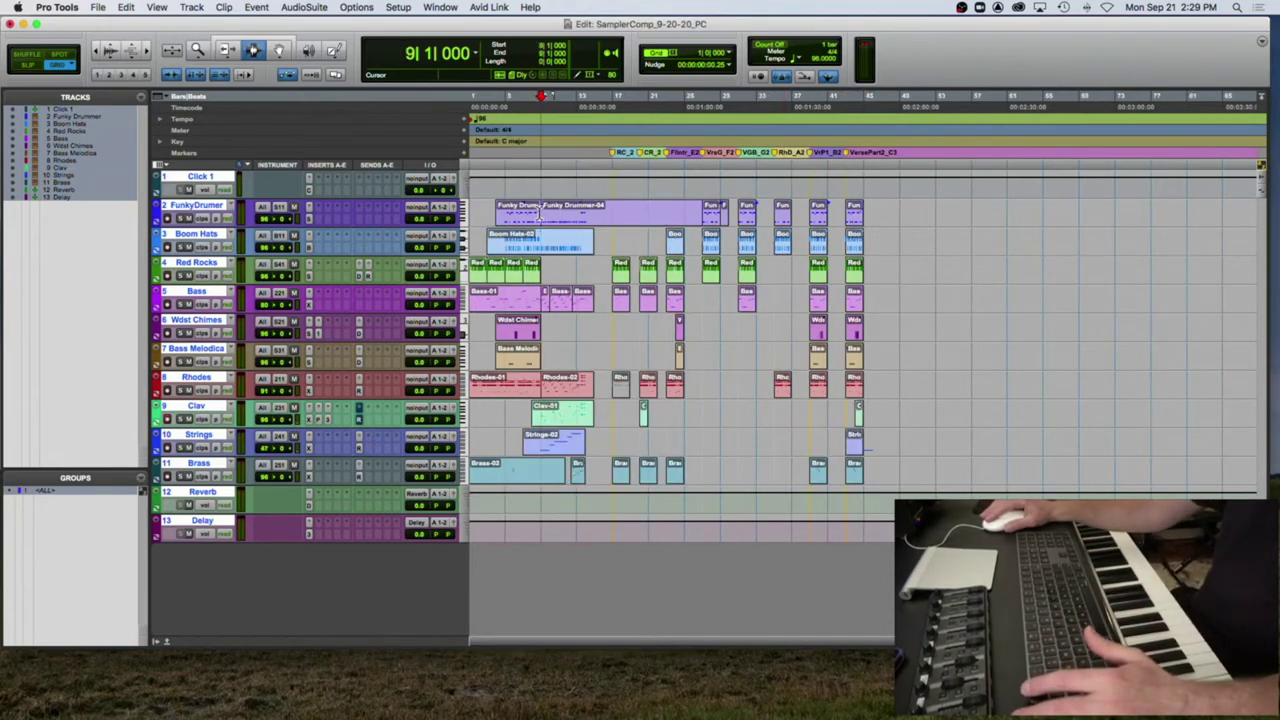
{"action": "key", "text": "space"}
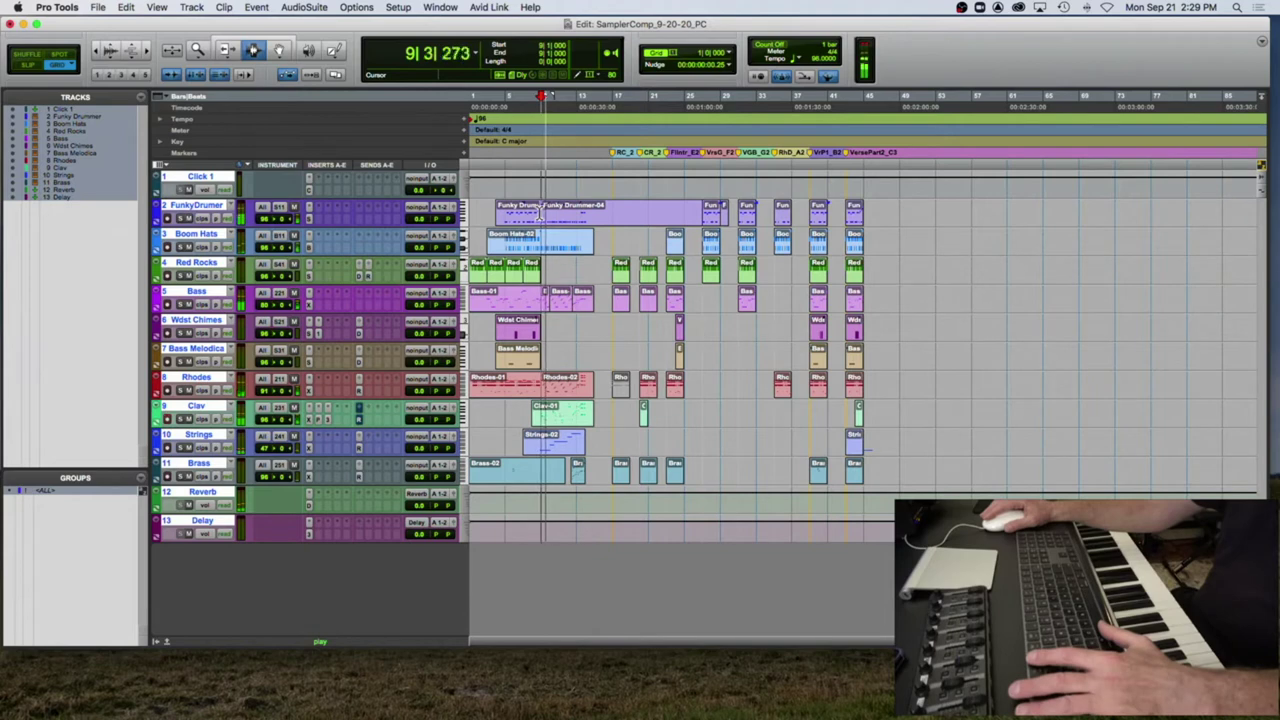
{"action": "key", "text": "space"}
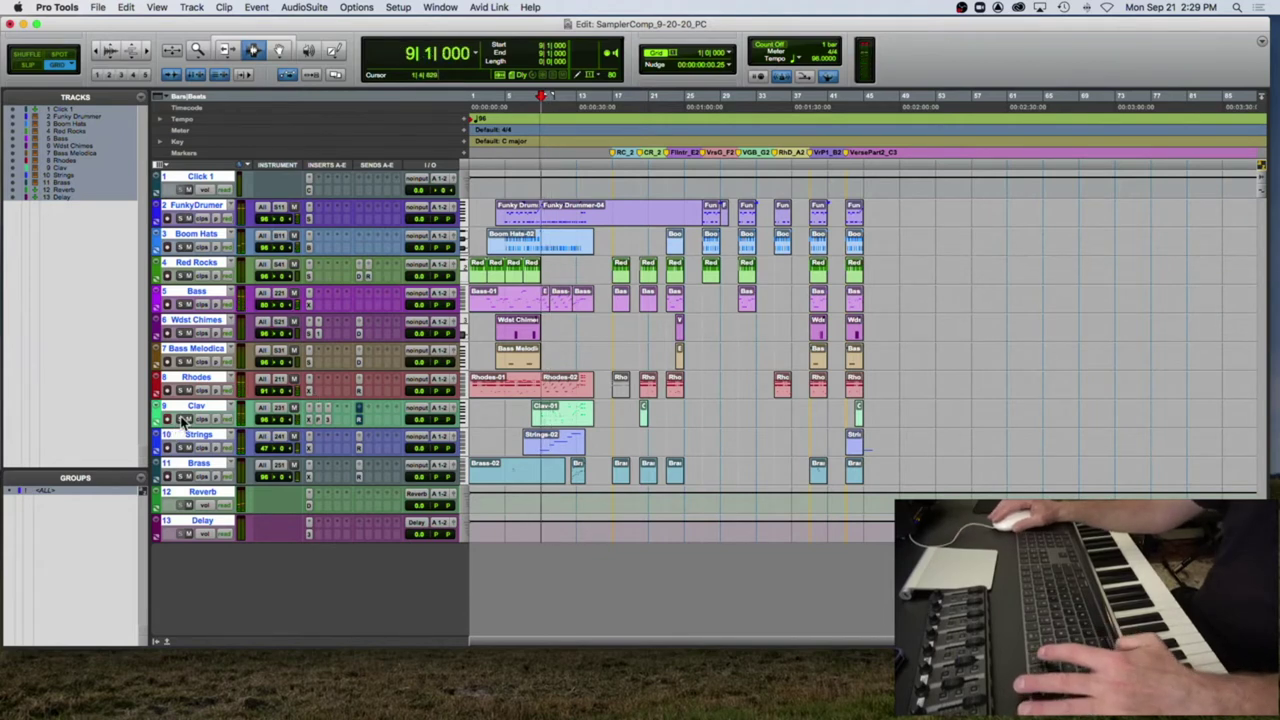
Step: Play the original arrangement from bar 9 with the Clav, FunkyDrumer and Boom Hats tracks soloed
{"action": "left_click", "coordinate": [193, 410]}
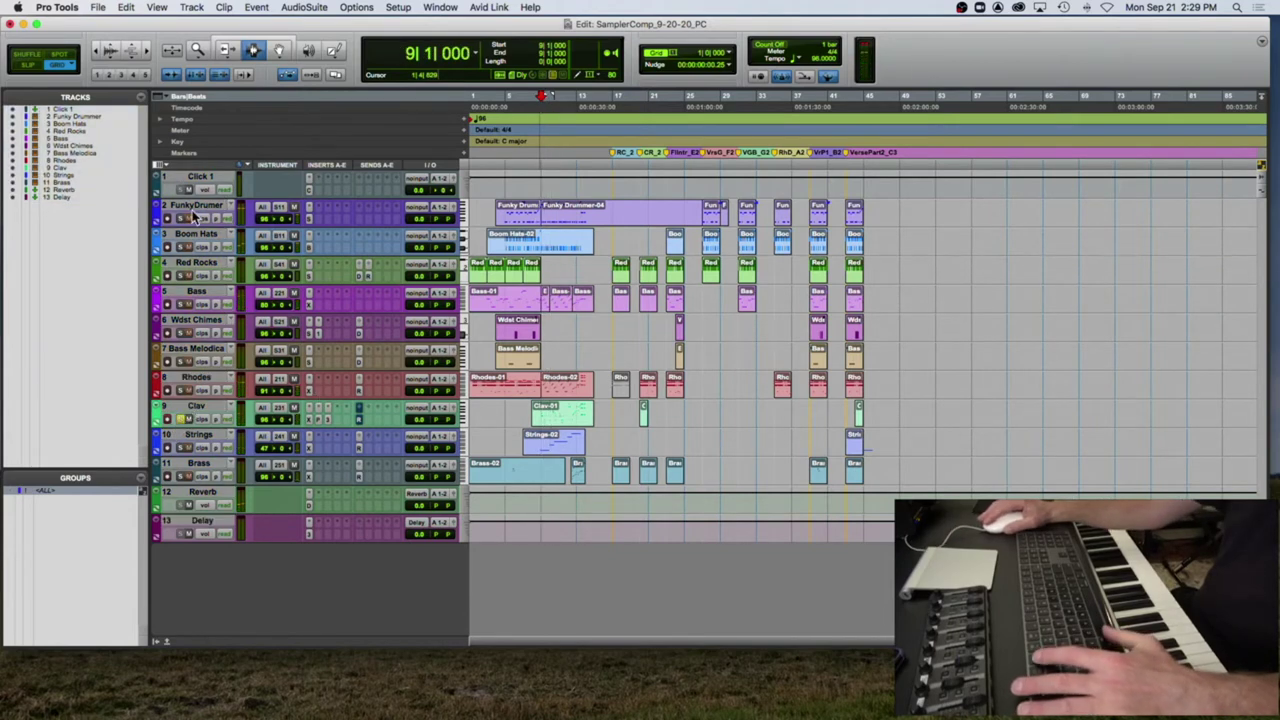
{"action": "key", "text": "space"}
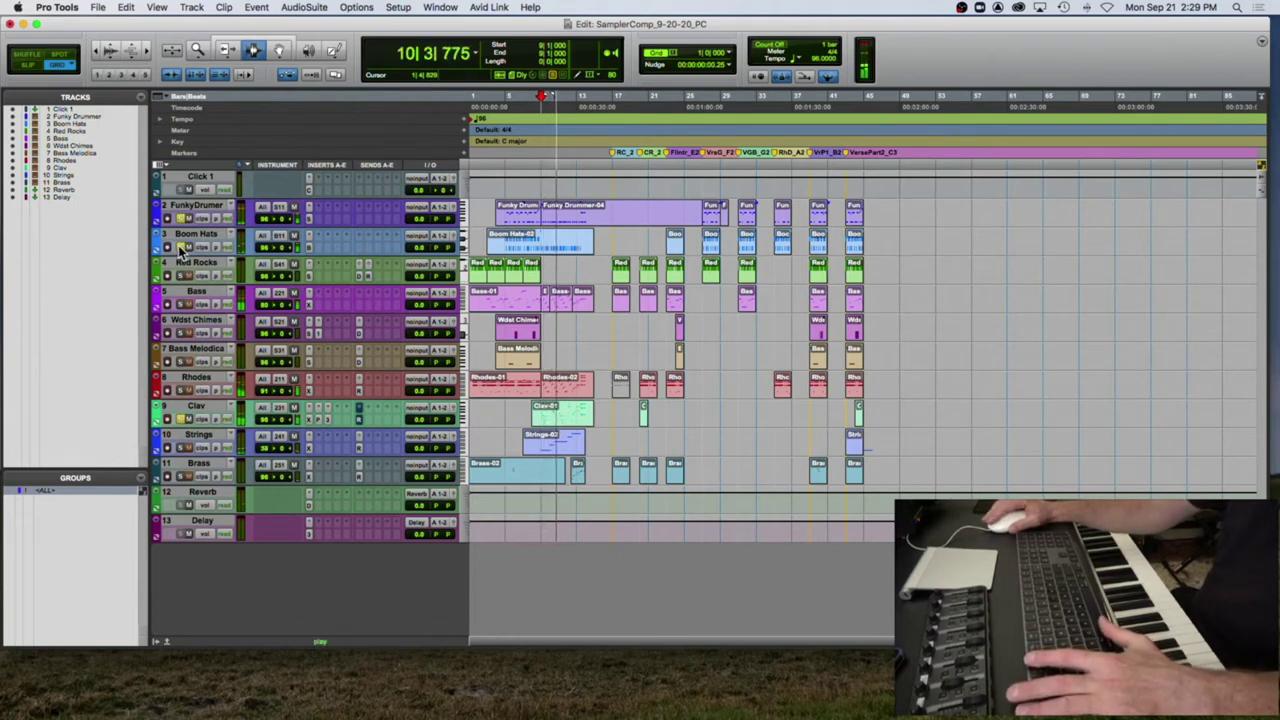
{"action": "key", "text": "space"}
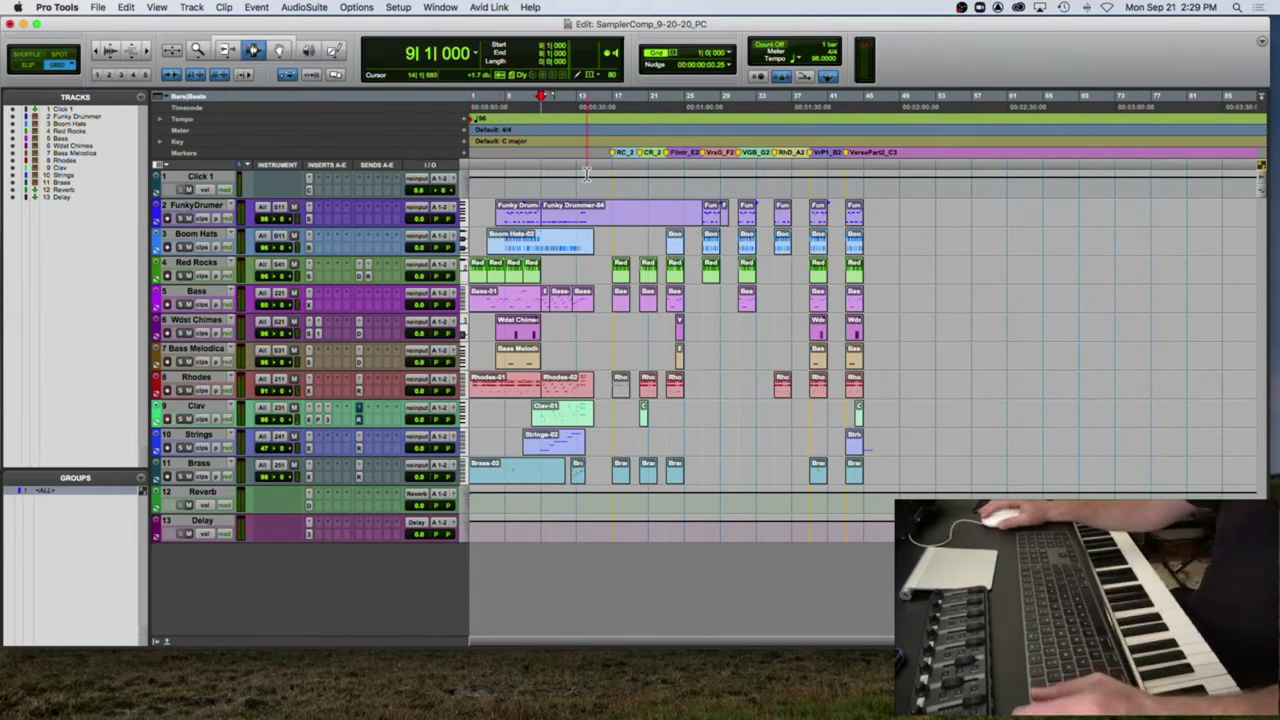
Step: Select bars 9 to 11 across all tracks and play them to audition the next section
{"action": "mouse_move", "coordinate": [541, 219]}
{"action": "left_mouse_down"}
{"action": "mouse_move", "coordinate": [567, 219]}
{"action": "mouse_move", "coordinate": [555, 219]}
{"action": "left_mouse_up"}
{"action": "key", "text": "space"}
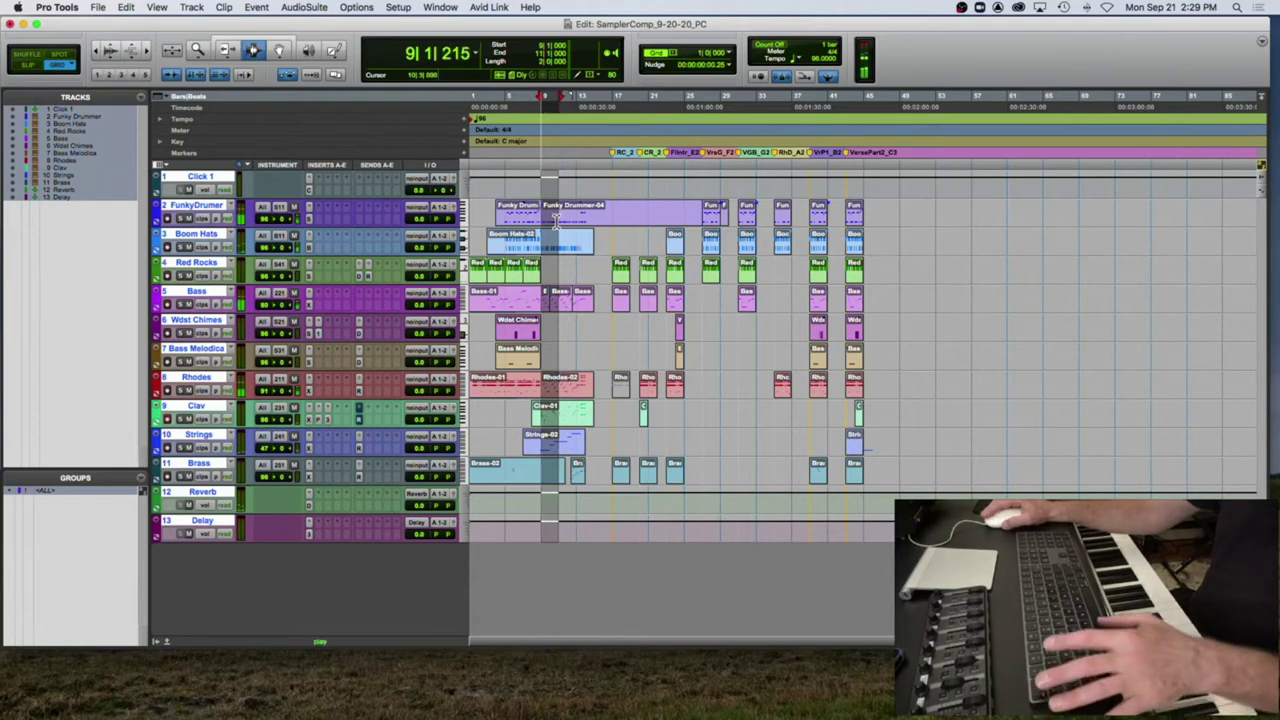
{"action": "key", "text": "super+bracketright"}
{"action": "key", "text": "super+bracketright"}
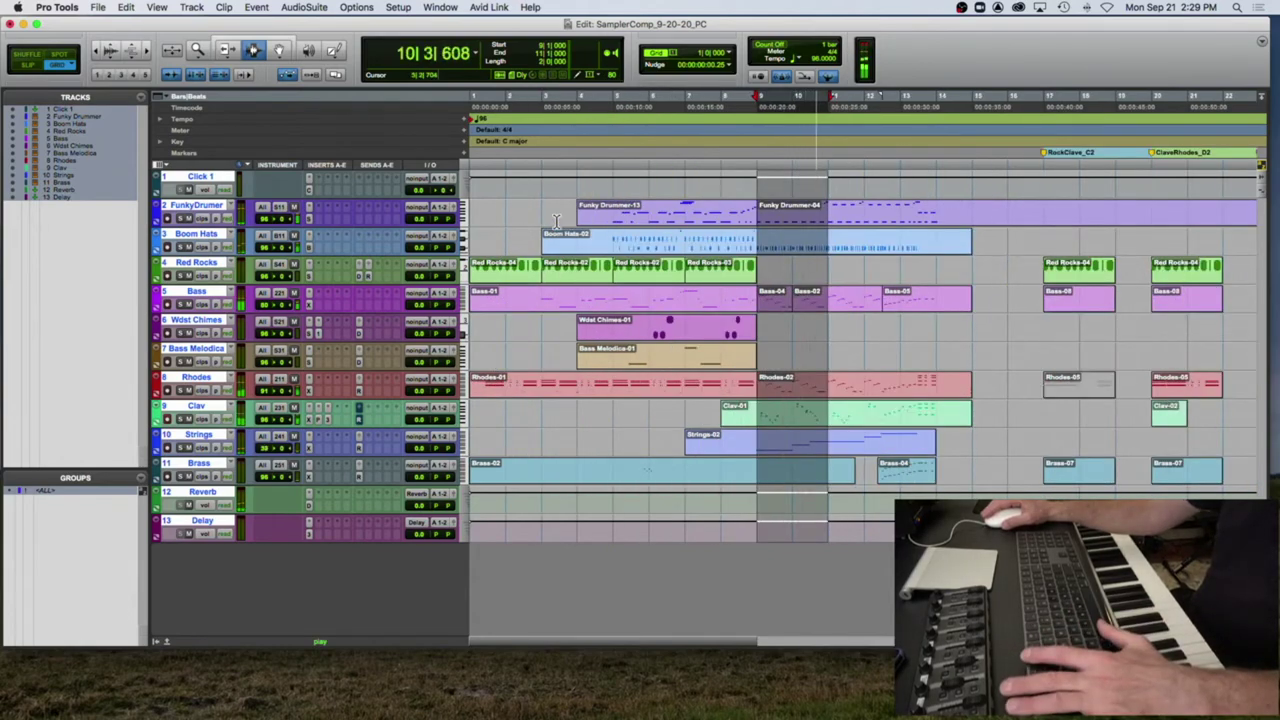
{"action": "key", "text": "space"}
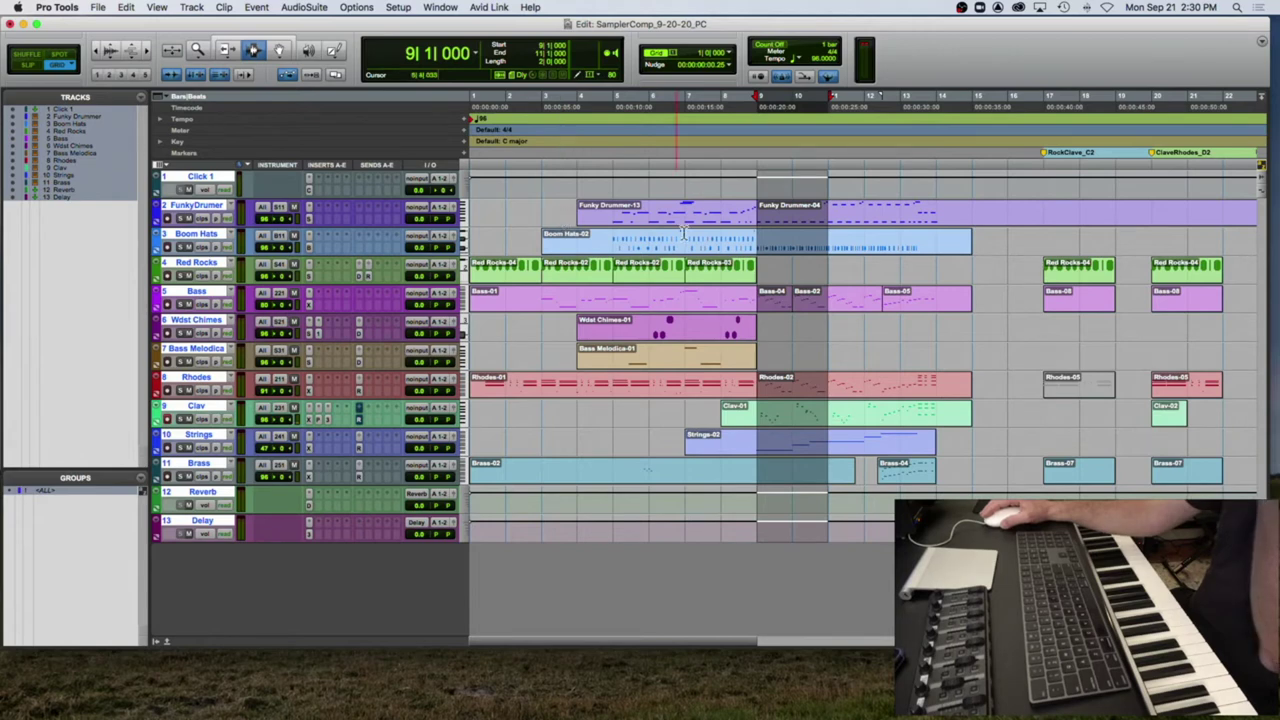
Step: Extend the selection to bars 9 to 14 of all tracks and paste a copy at bar 47
{"action": "left_click", "coordinate": [935, 218], "text": "shift"}
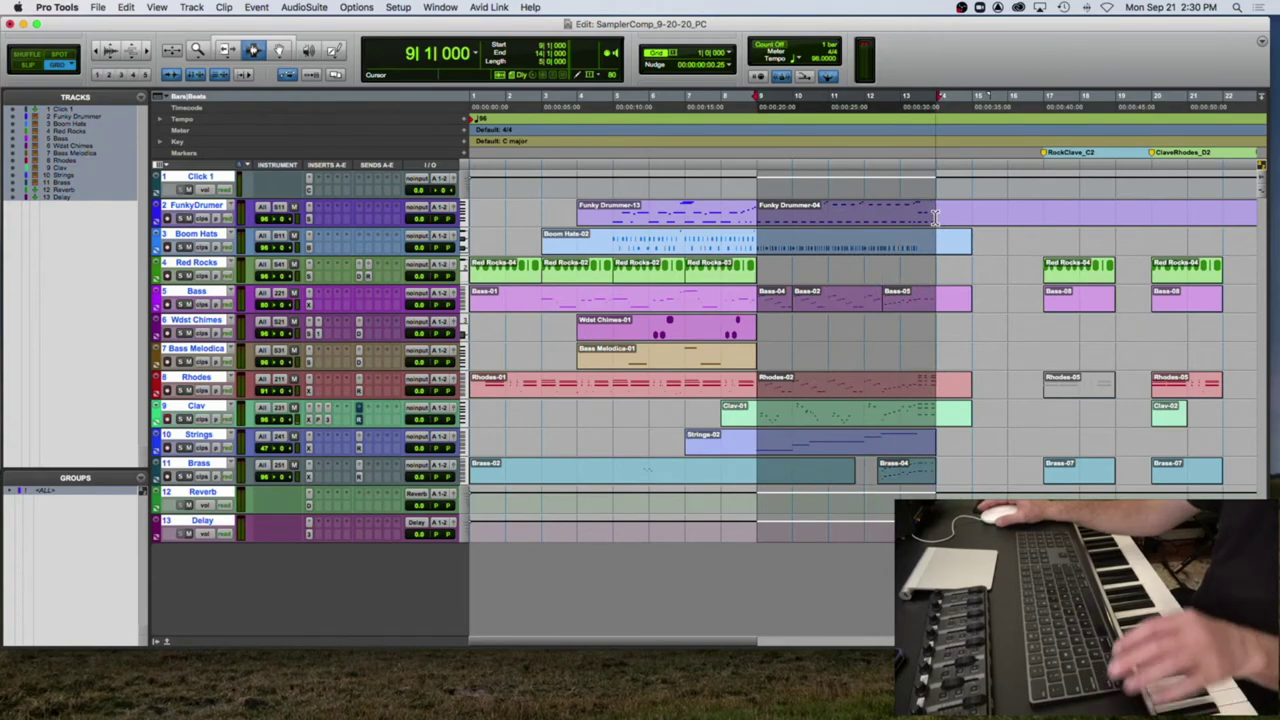
{"action": "scroll", "coordinate": [893, 218], "scroll_direction": "right", "scroll_amount": 10}
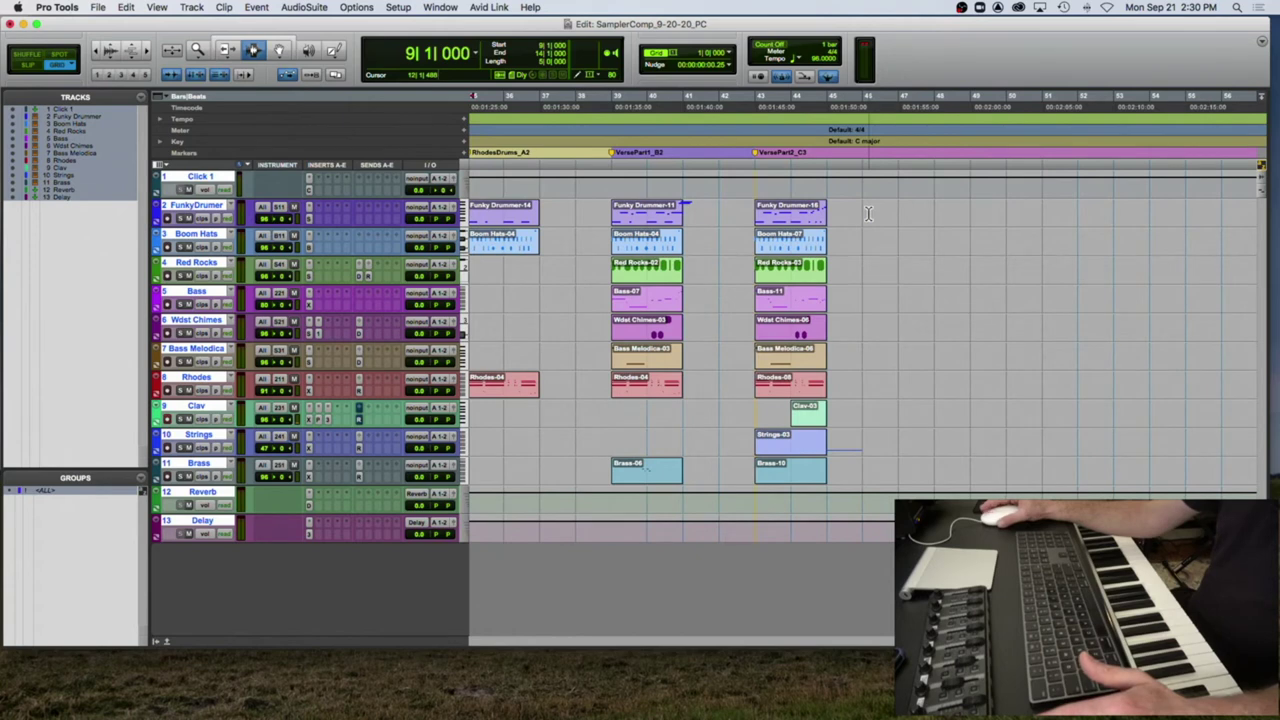
{"action": "left_click", "coordinate": [898, 245]}
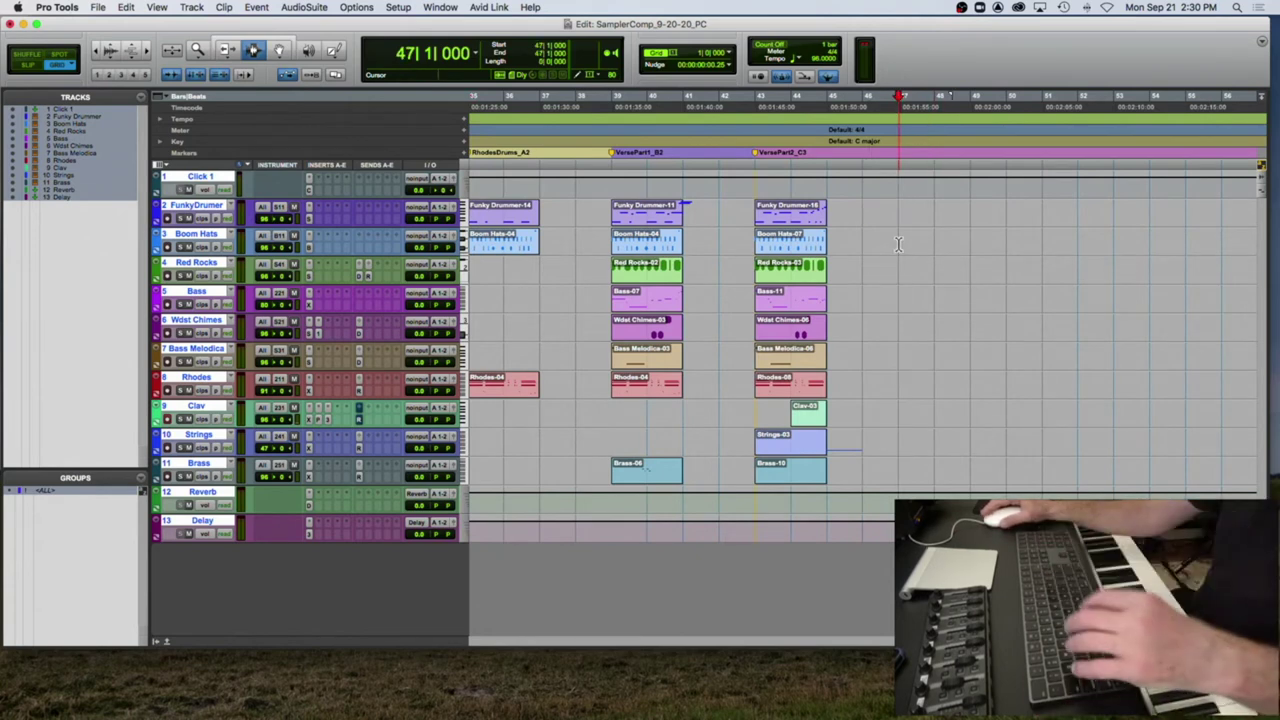
{"action": "key", "text": "super+v"}
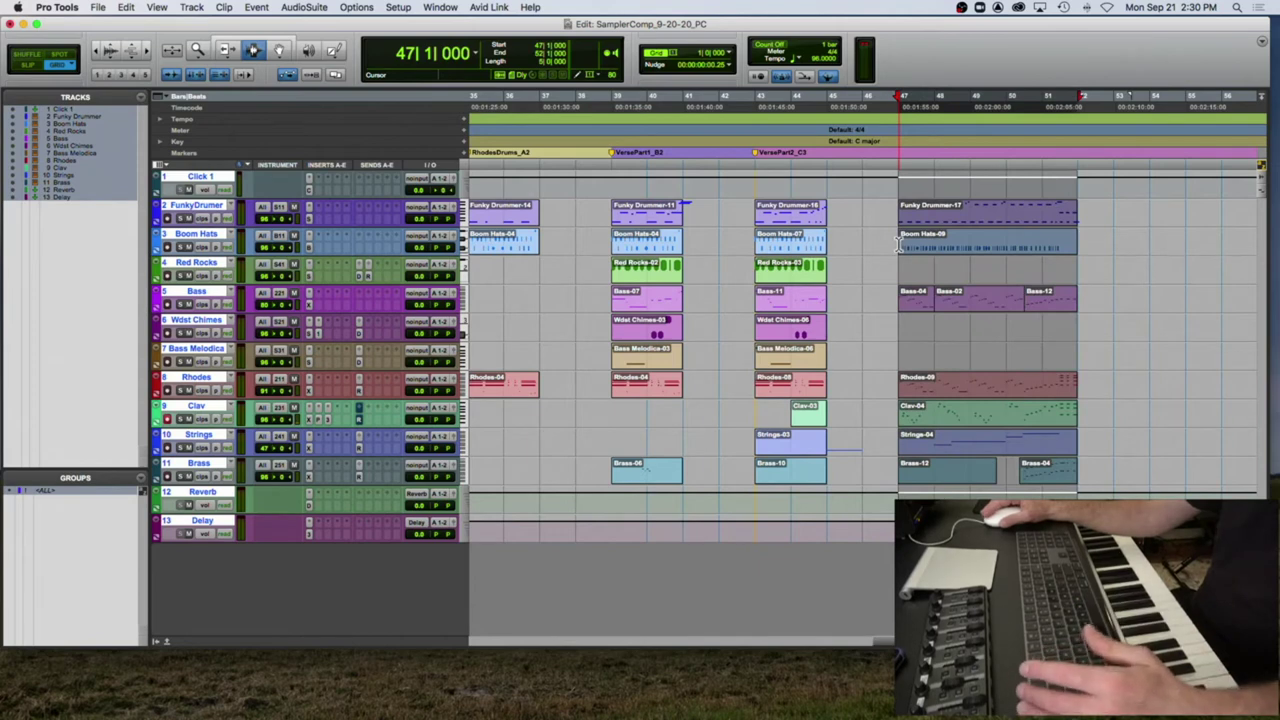
Step: Turn off the <ALL> group and try playing the pasted section from bar 47
{"action": "left_click", "coordinate": [898, 243]}
{"action": "left_click", "coordinate": [316, 357]}
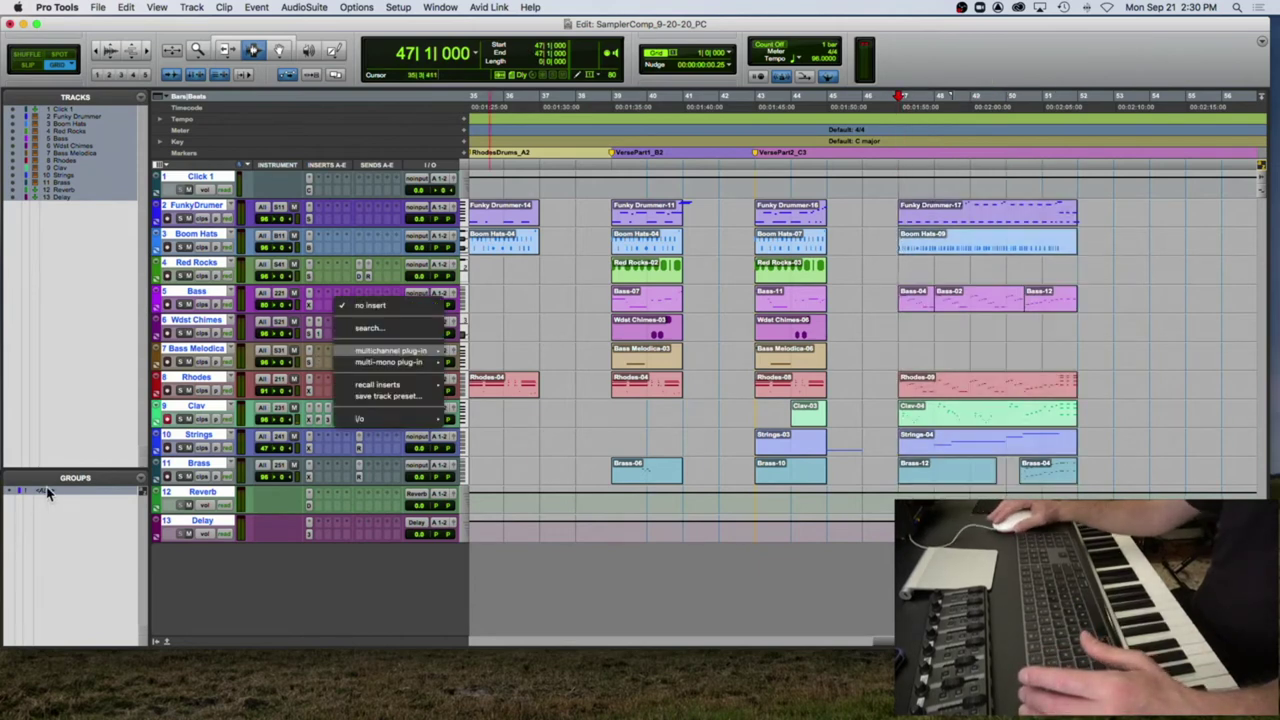
{"action": "left_click", "coordinate": [212, 397]}
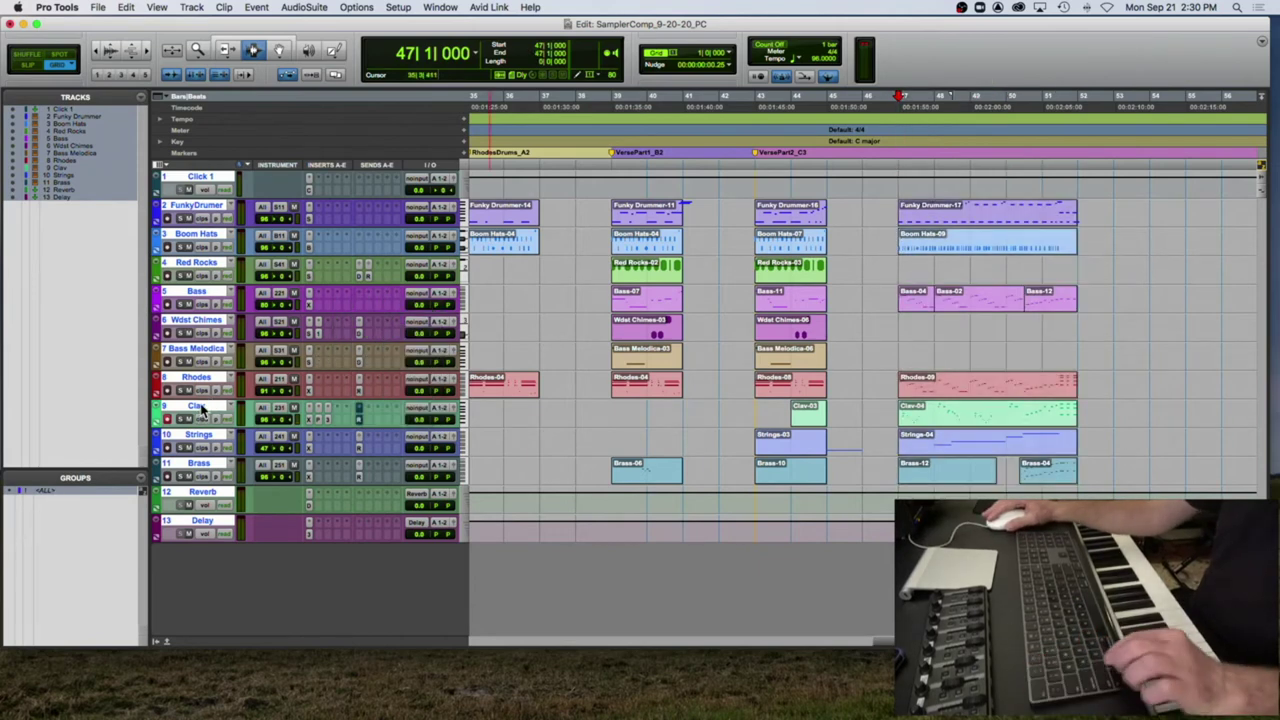
{"action": "left_click", "coordinate": [200, 408], "text": "alt"}
{"action": "left_click", "coordinate": [59, 489]}
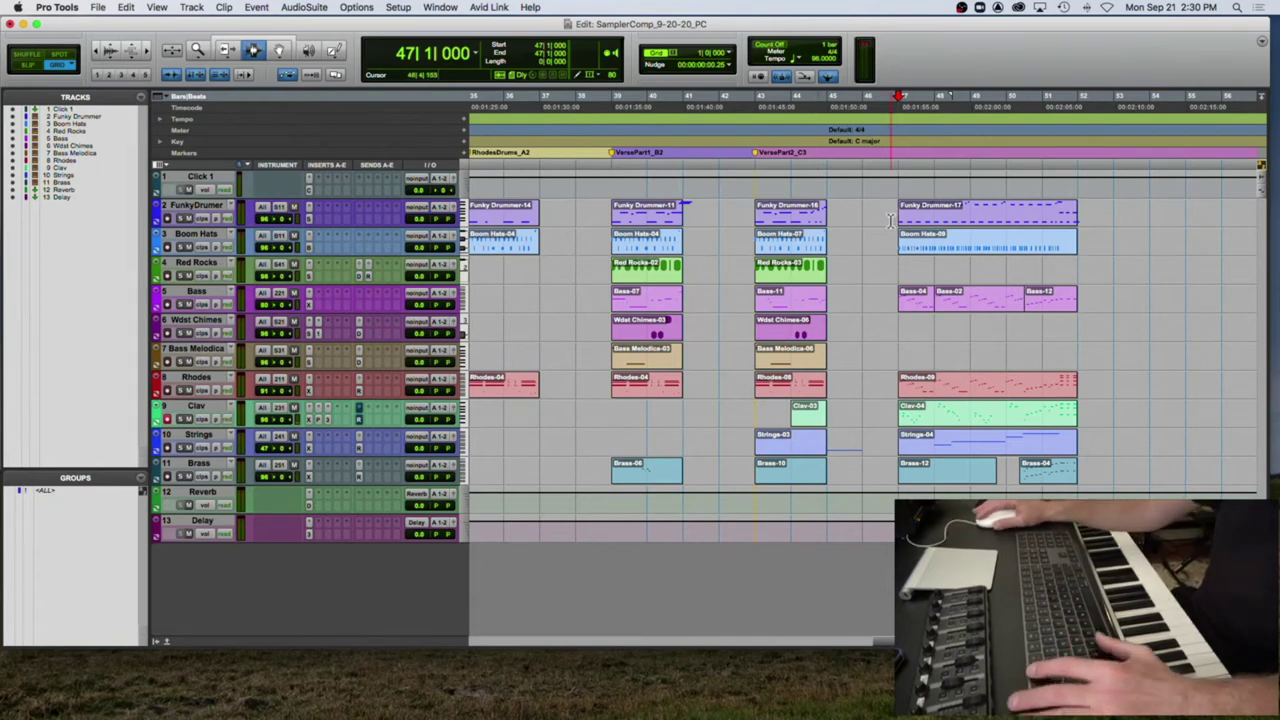
{"action": "key", "text": "space"}
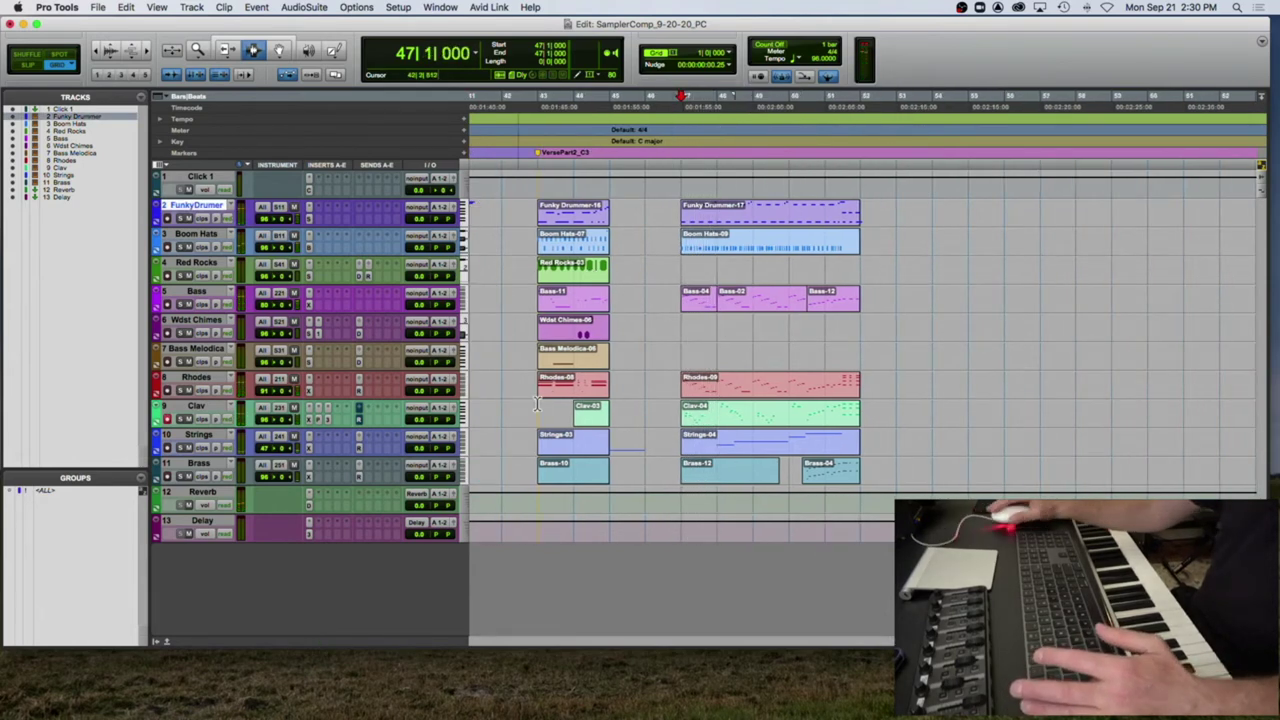
Step: Enable the <ALL> group and paste the copied five-bar section at bars 53, 60 and 67
{"action": "left_click", "coordinate": [10, 491]}
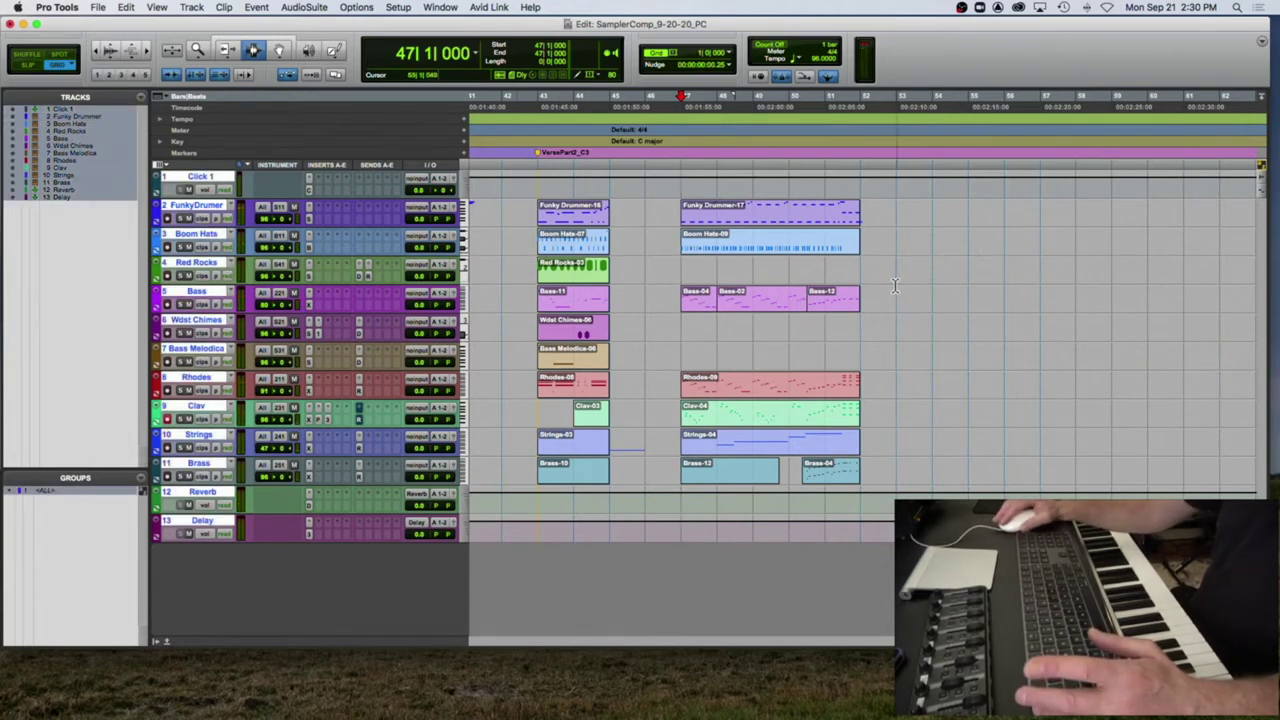
{"action": "key", "text": "super+v"}
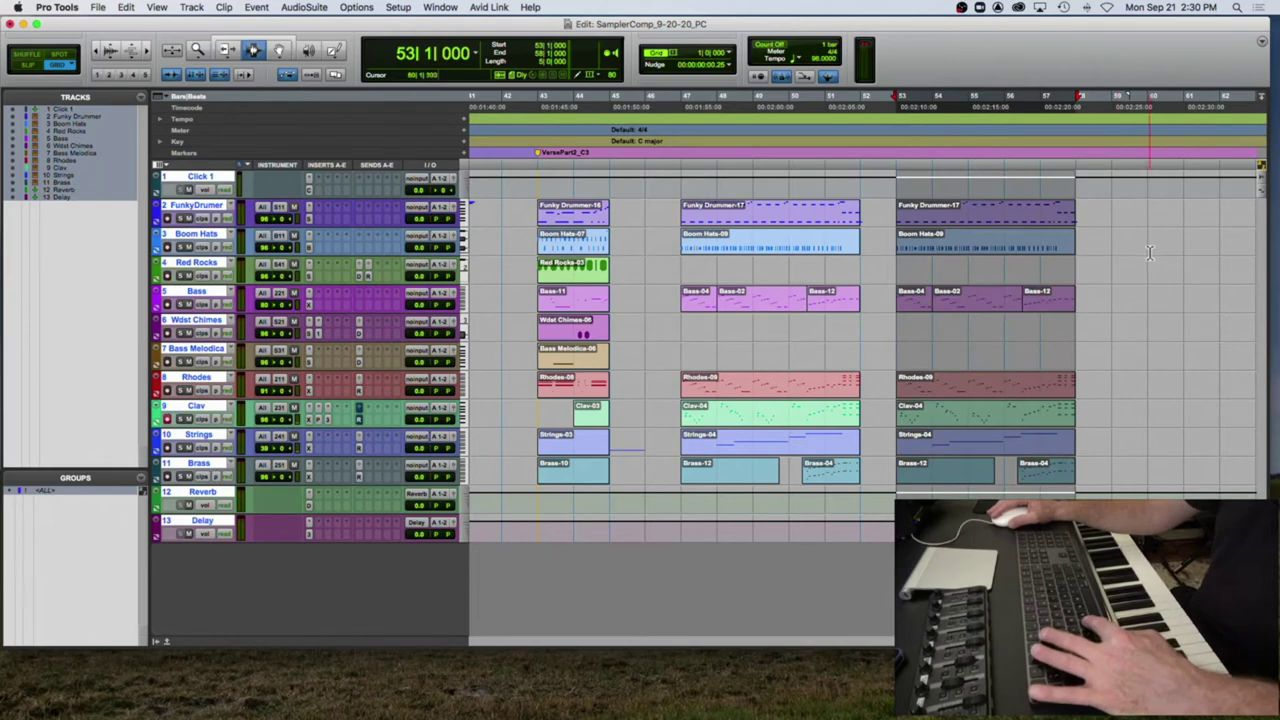
{"action": "left_click", "coordinate": [1150, 253]}
{"action": "key", "text": "super+v"}
{"action": "scroll", "coordinate": [1160, 238], "scroll_direction": "right", "scroll_amount": 5}
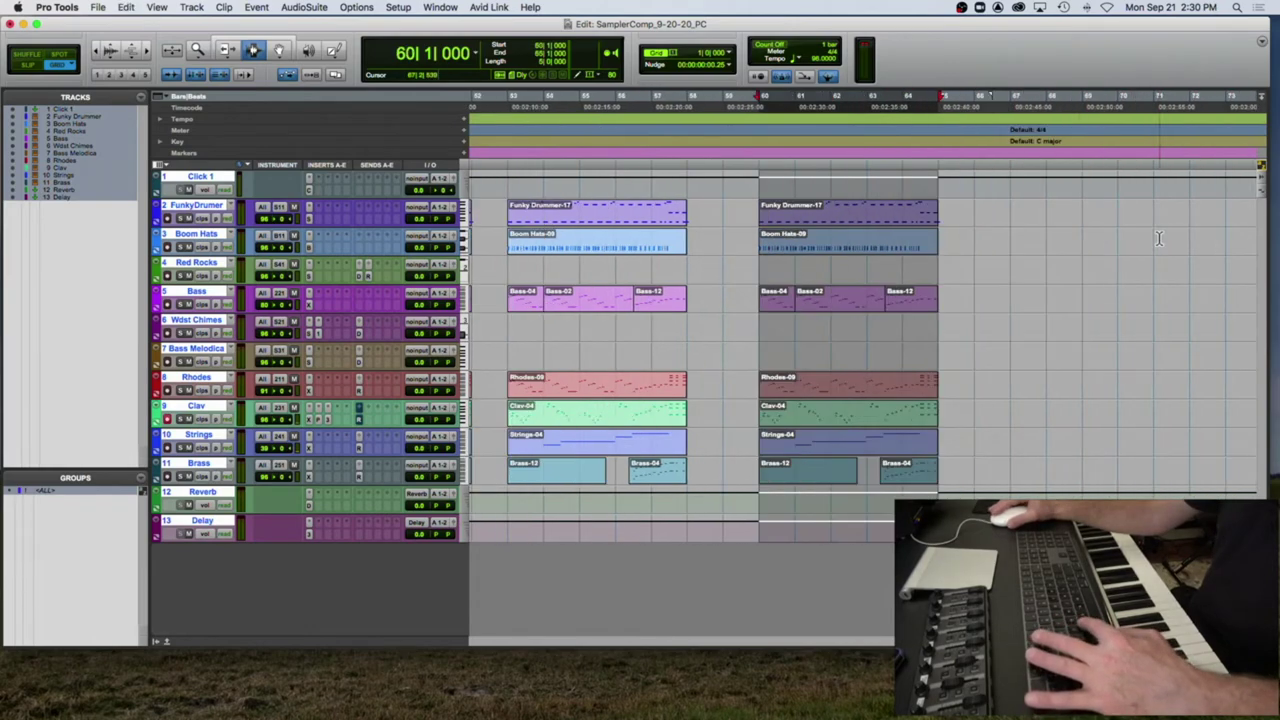
{"action": "left_click", "coordinate": [1007, 252]}
{"action": "key", "text": "super+v"}
Step: Return to bar 47 and turn off the <ALL> group so that tracks can be edited individually
{"action": "scroll", "coordinate": [960, 250], "scroll_direction": "left", "scroll_amount": 10}
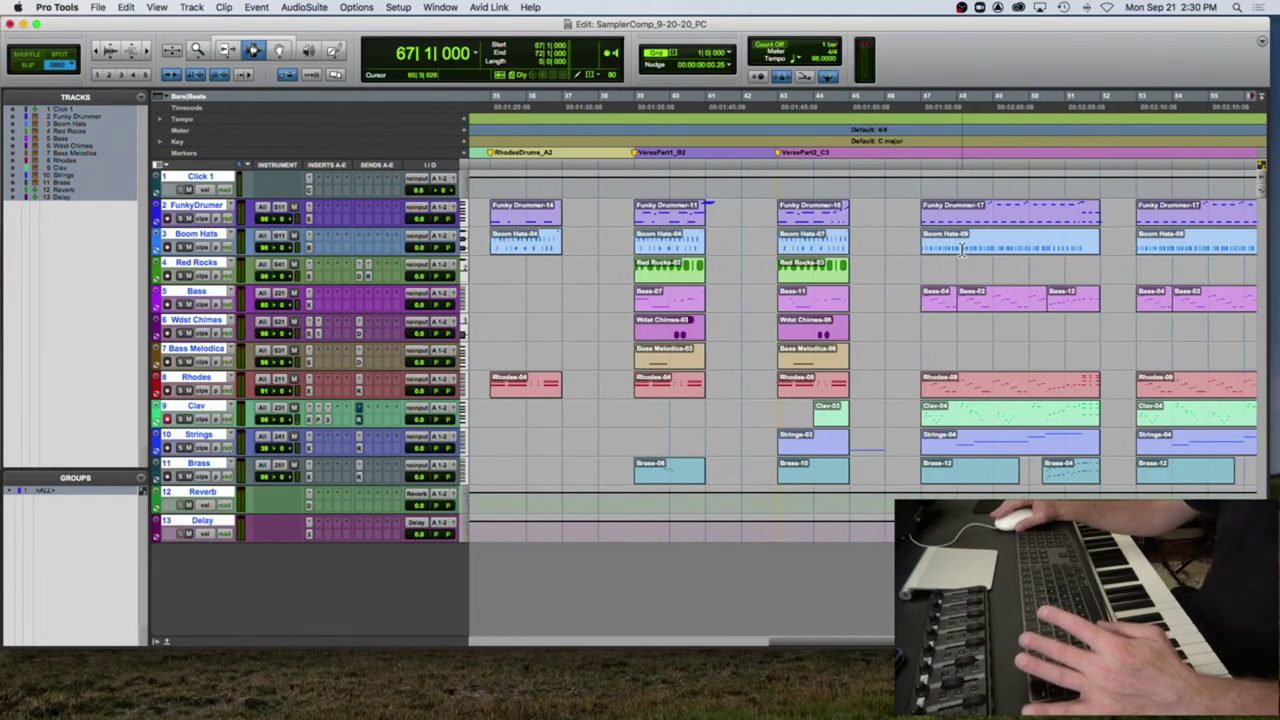
{"action": "scroll", "coordinate": [960, 250], "scroll_direction": "right", "scroll_amount": 3}
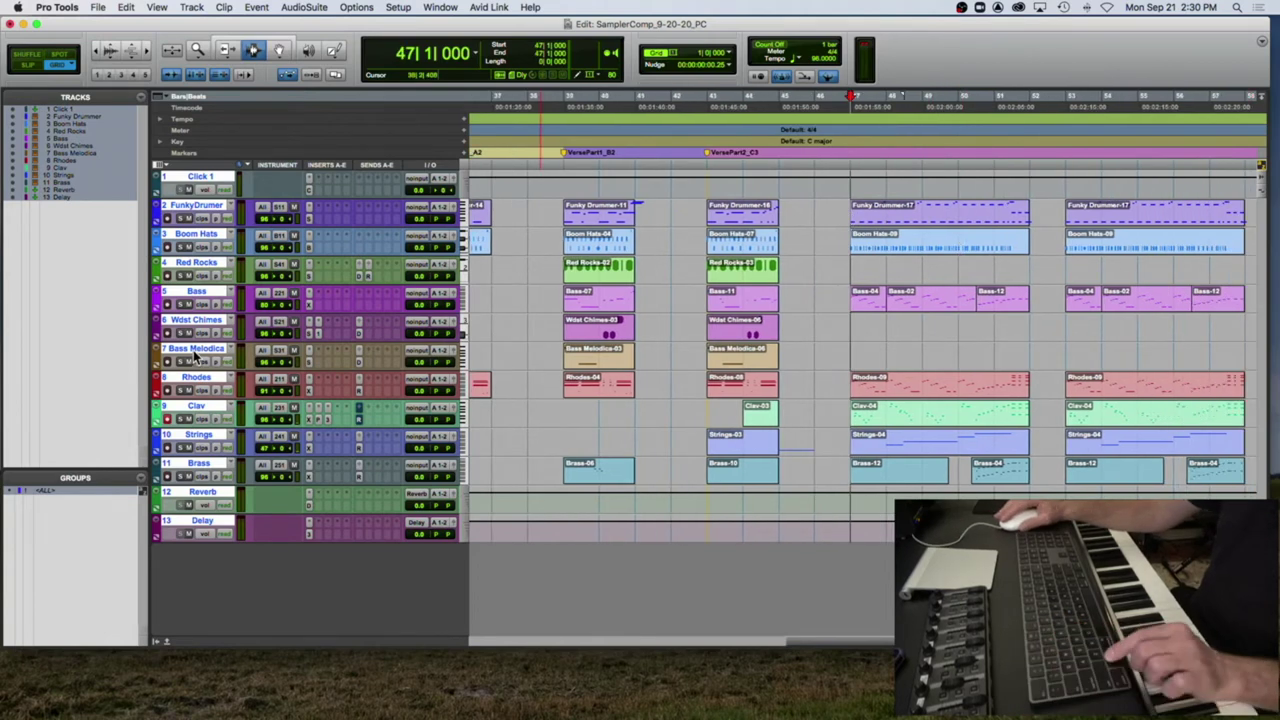
{"action": "left_click", "coordinate": [45, 490]}
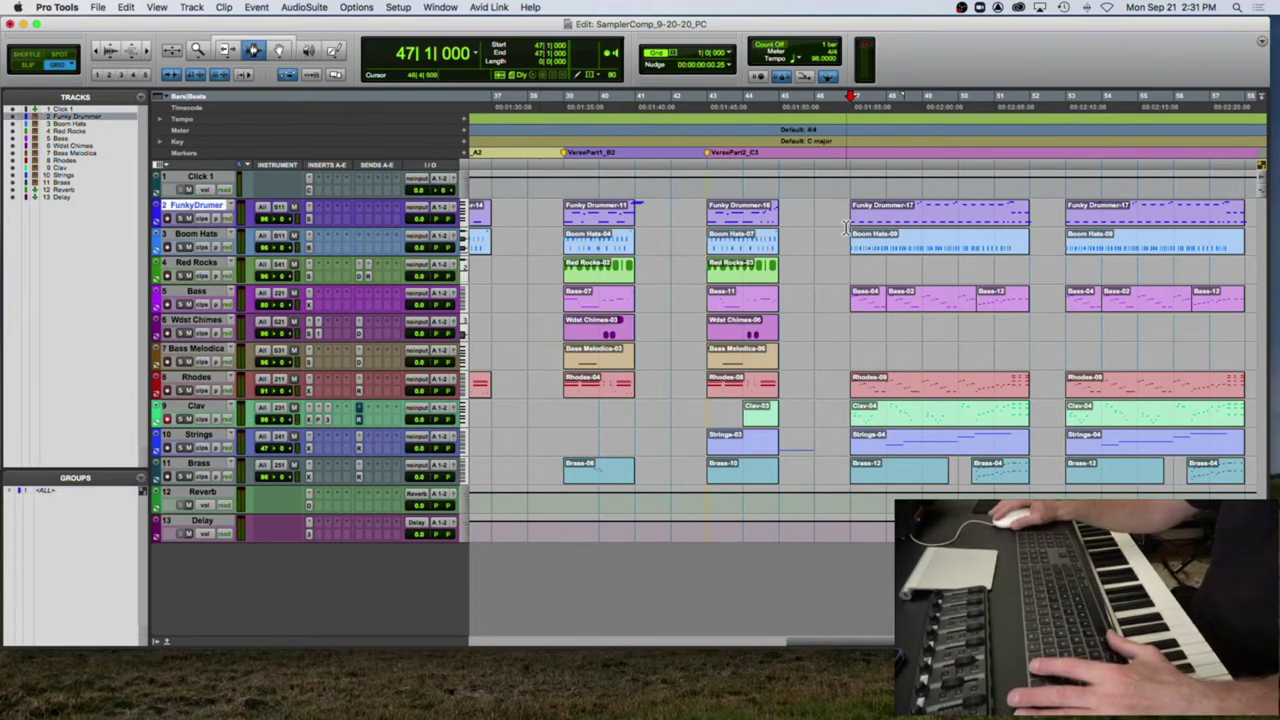
Step: Play the section from bar 47 repeatedly, soloing the Clav, Rhodes, Boom Hats and FunkyDrumer tracks to compare part combinations
{"action": "key", "text": "space"}
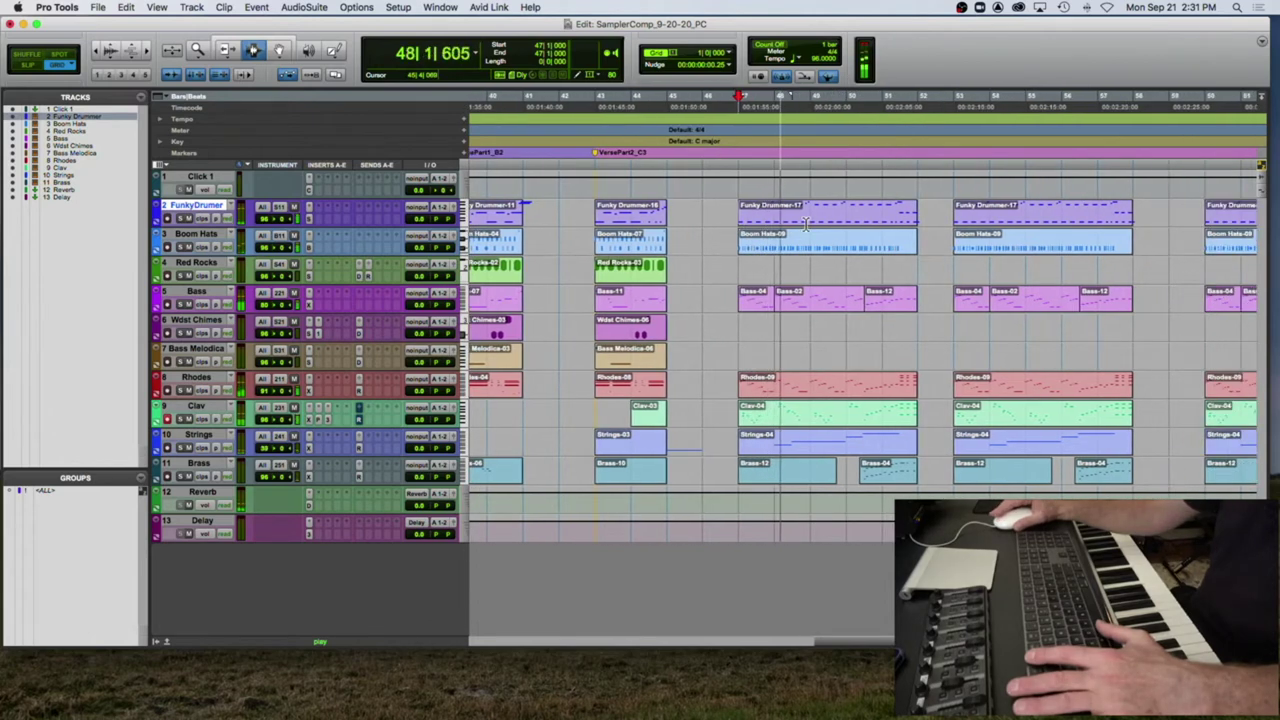
{"action": "key", "text": "space"}
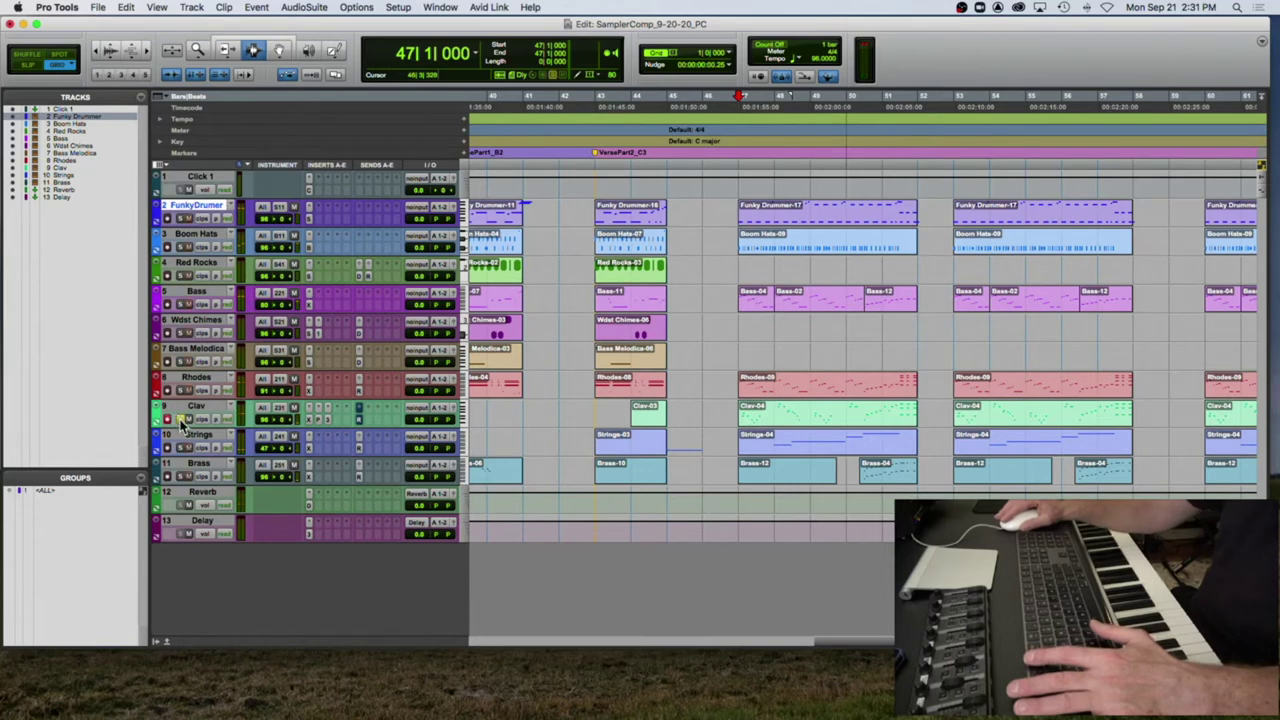
{"action": "key", "text": "space"}
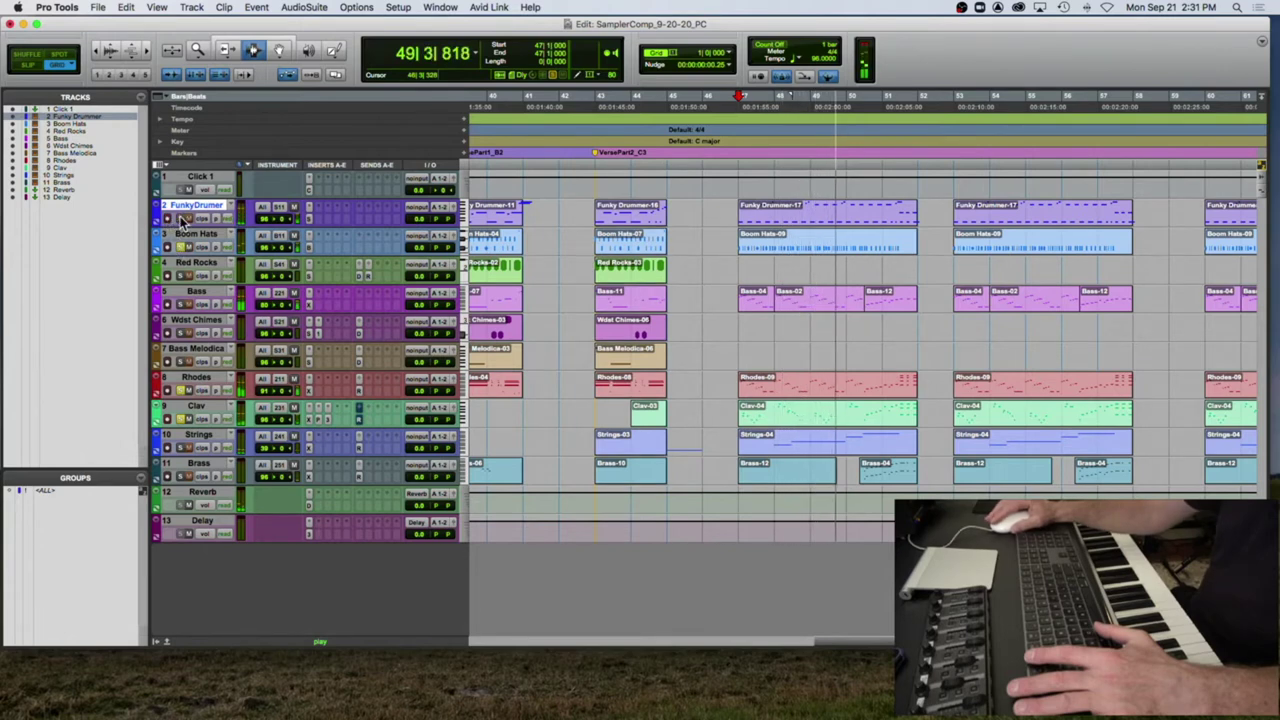
{"action": "key", "text": "space"}
{"action": "key", "text": "space"}
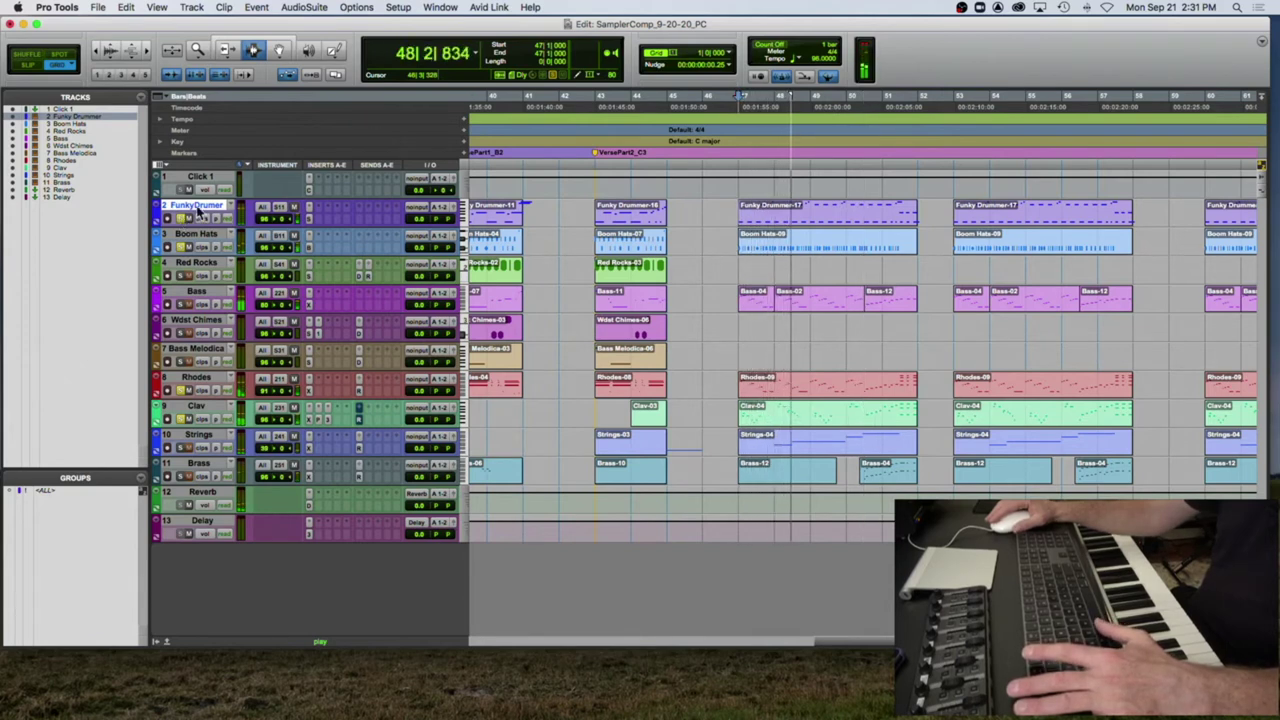
{"action": "key", "text": "space"}
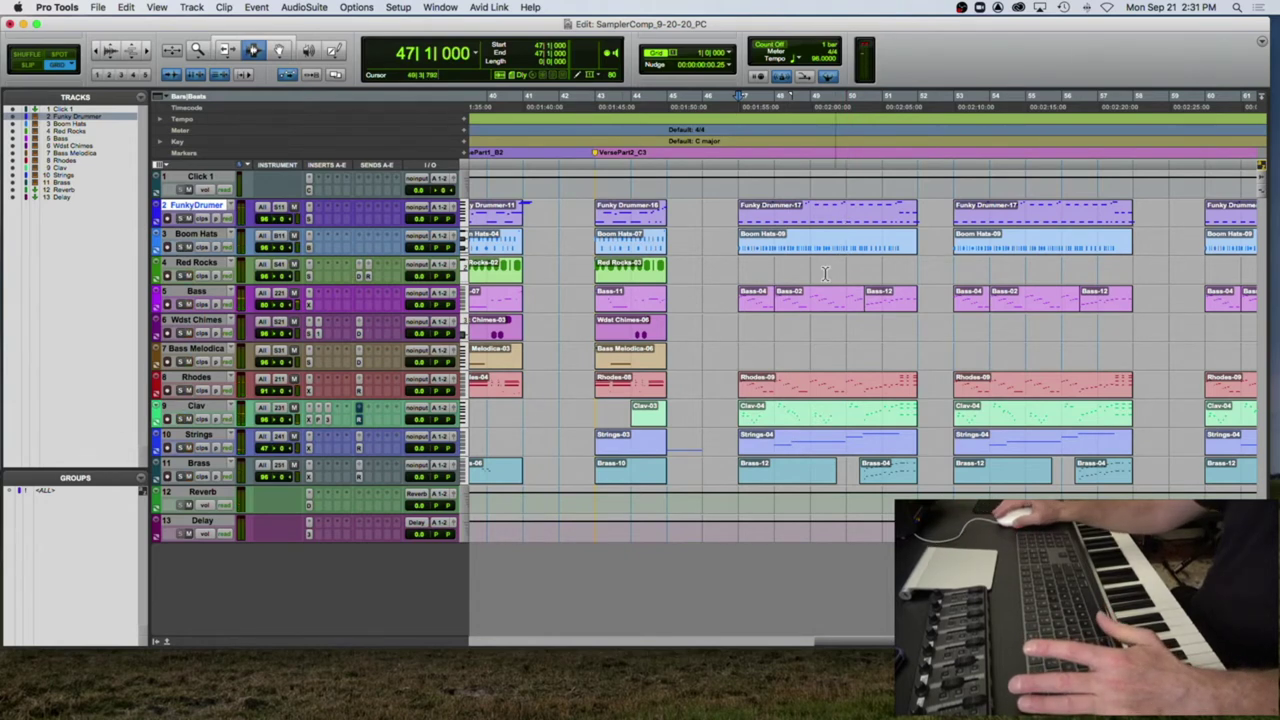
Step: Delete the Bass clips in bars 47 to 52 and cut the FunkyDrumer and Boom Hats clips off at bar 49
{"action": "left_click_drag", "start_coordinate": [763, 300], "coordinate": [907, 297]}
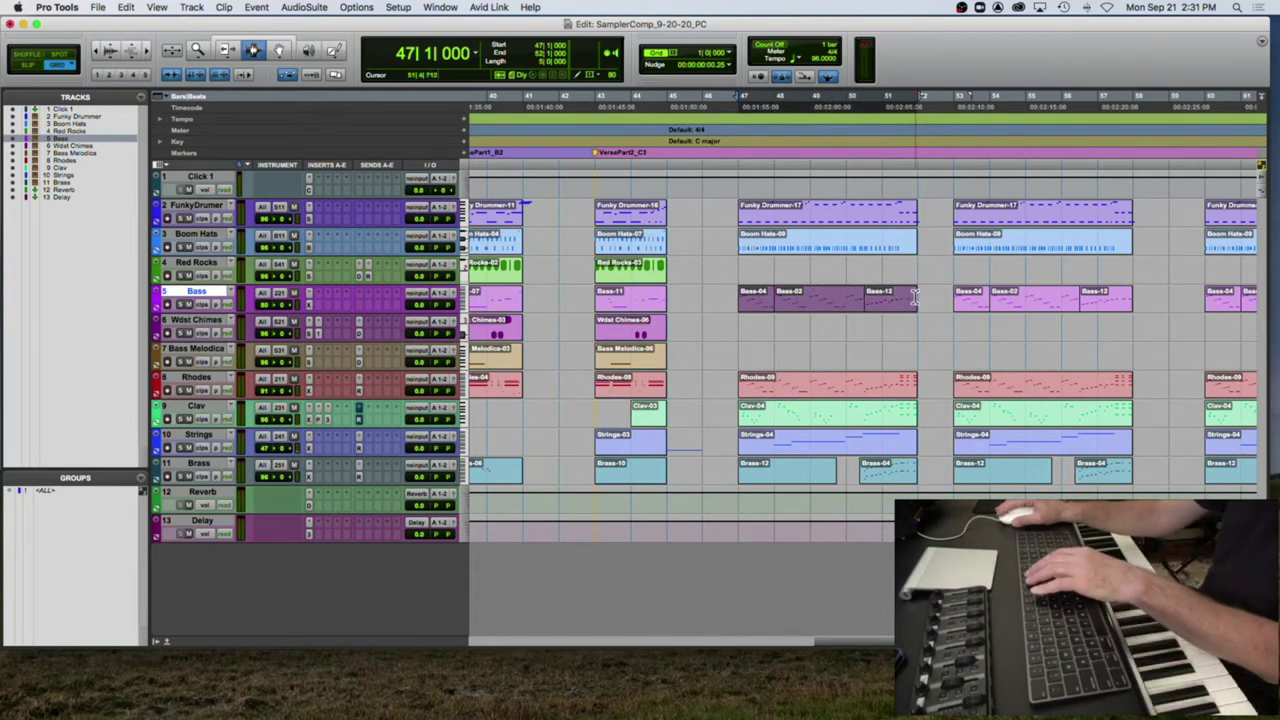
{"action": "key", "text": "Delete"}
{"action": "left_click_drag", "start_coordinate": [807, 208], "coordinate": [913, 238]}
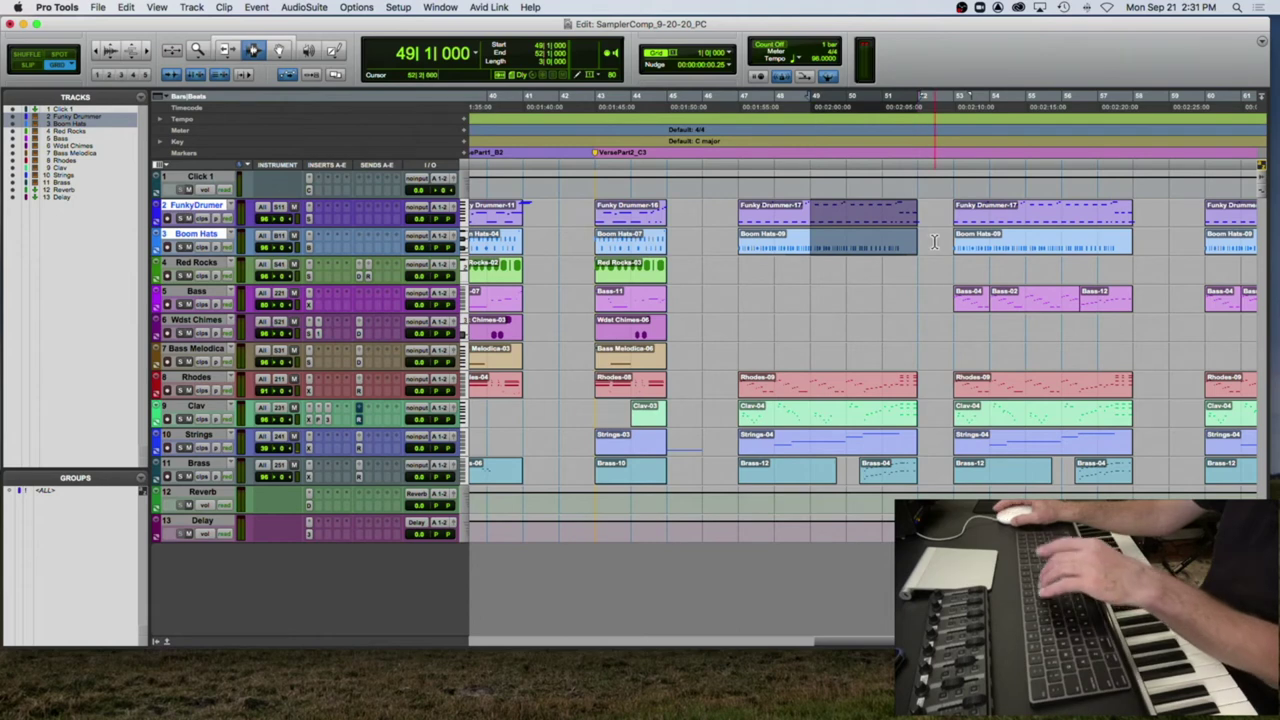
{"action": "key", "text": "Delete"}
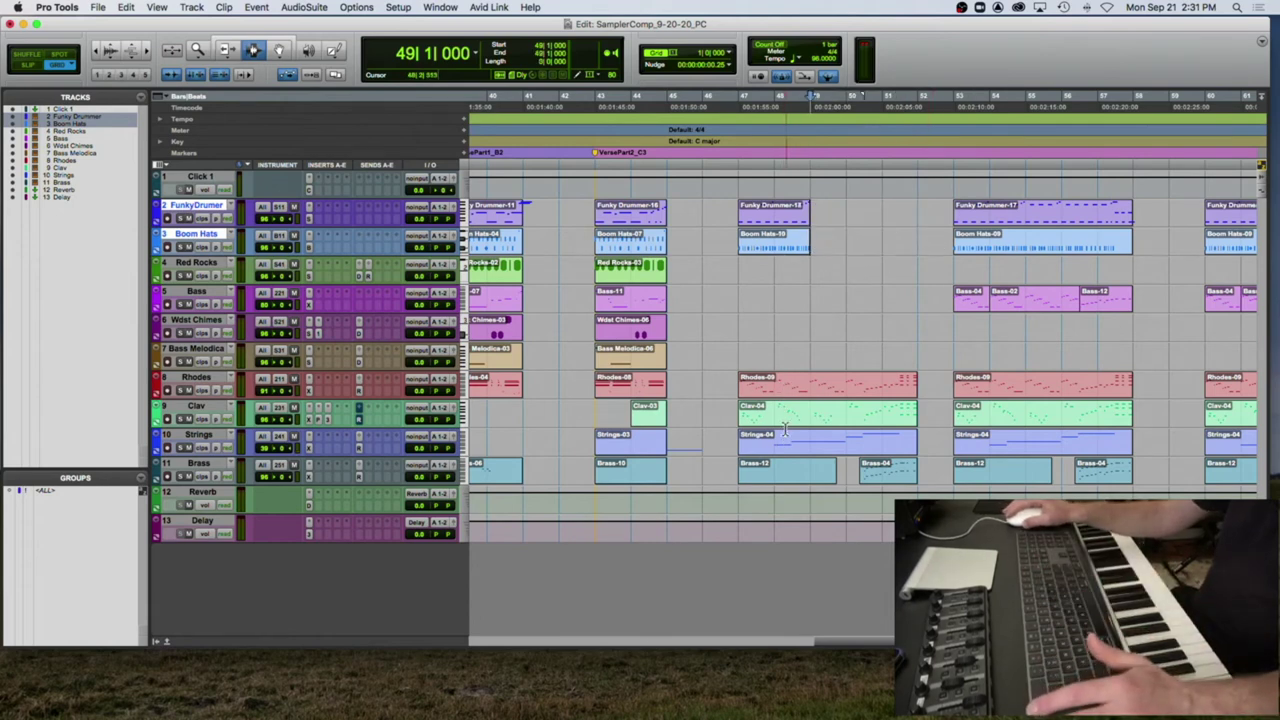
Step: Delete the Strings clip at bar 47 and cut the Rhodes and Clav clips off at bar 49
{"action": "left_click_drag", "start_coordinate": [746, 444], "coordinate": [904, 440]}
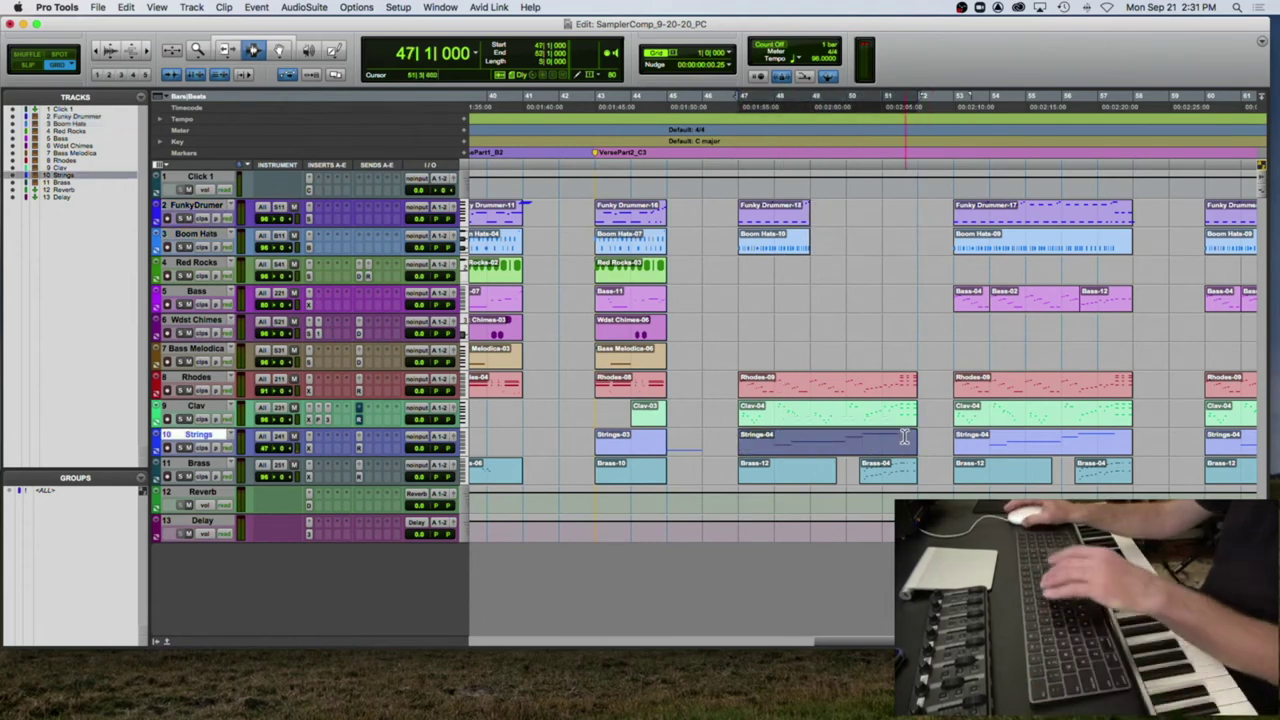
{"action": "key", "text": "Delete"}
{"action": "left_click", "coordinate": [805, 403]}
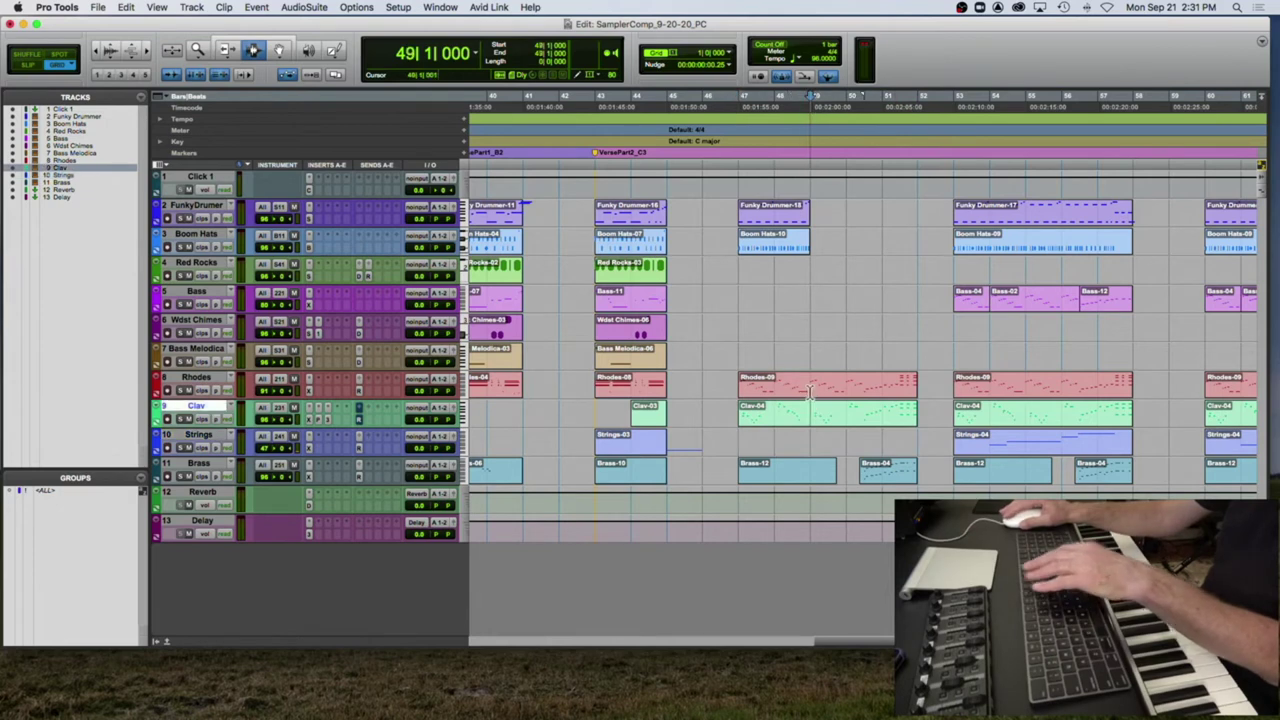
{"action": "left_click_drag", "start_coordinate": [810, 385], "coordinate": [911, 385]}
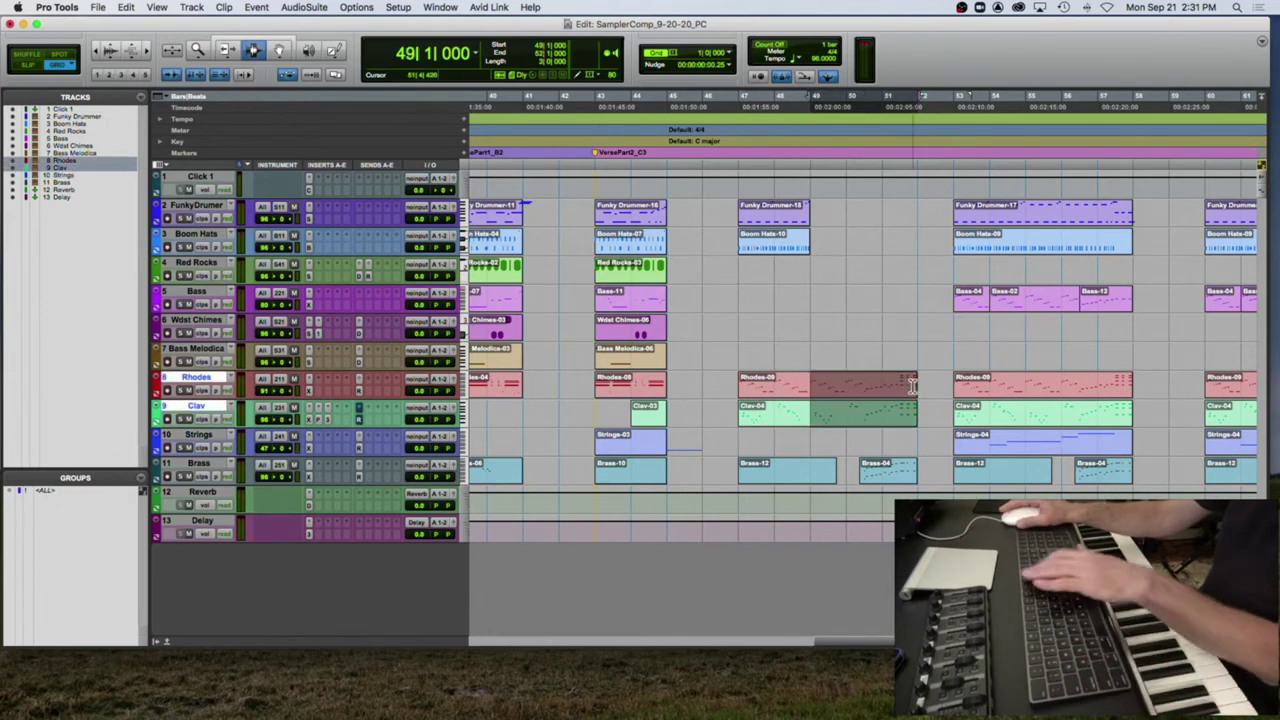
{"action": "key", "text": "Delete"}
Step: Delete the second Brass clip, which starts in bar 50, and play the trimmed section from bar 47
{"action": "left_click", "coordinate": [885, 474]}
{"action": "key", "text": "Delete"}
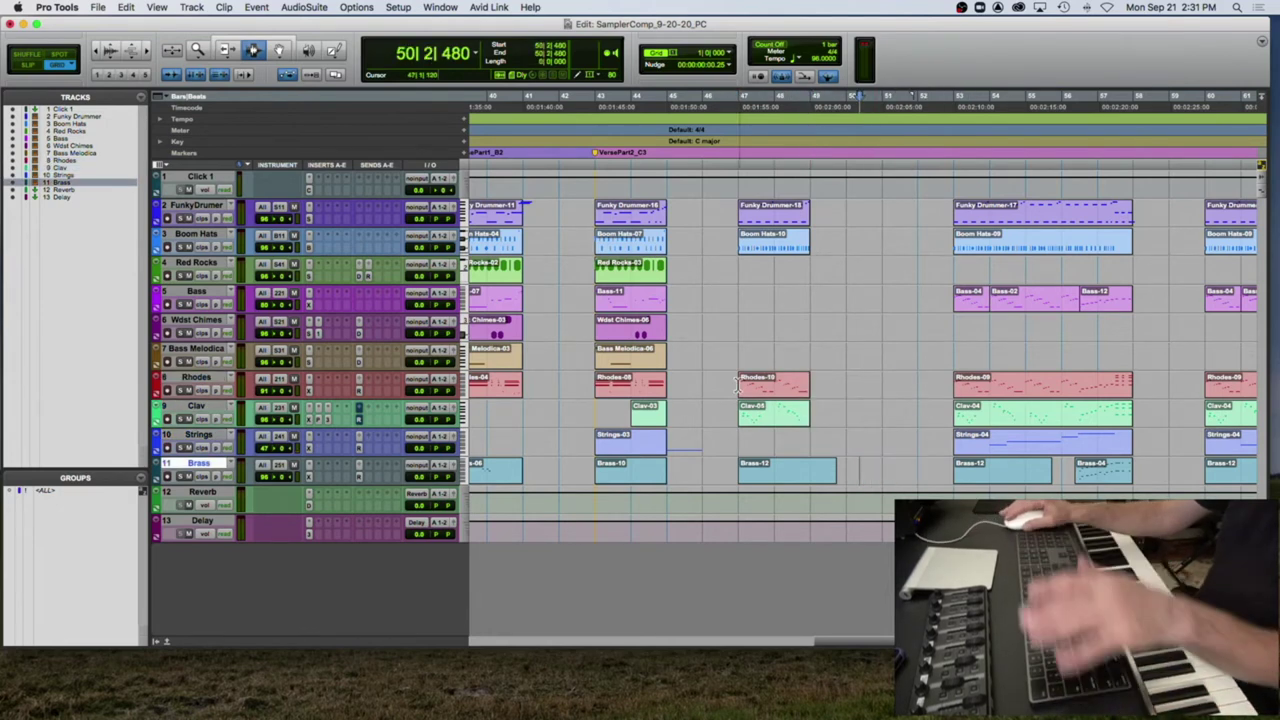
{"action": "left_click", "coordinate": [741, 387]}
{"action": "key", "text": "space"}
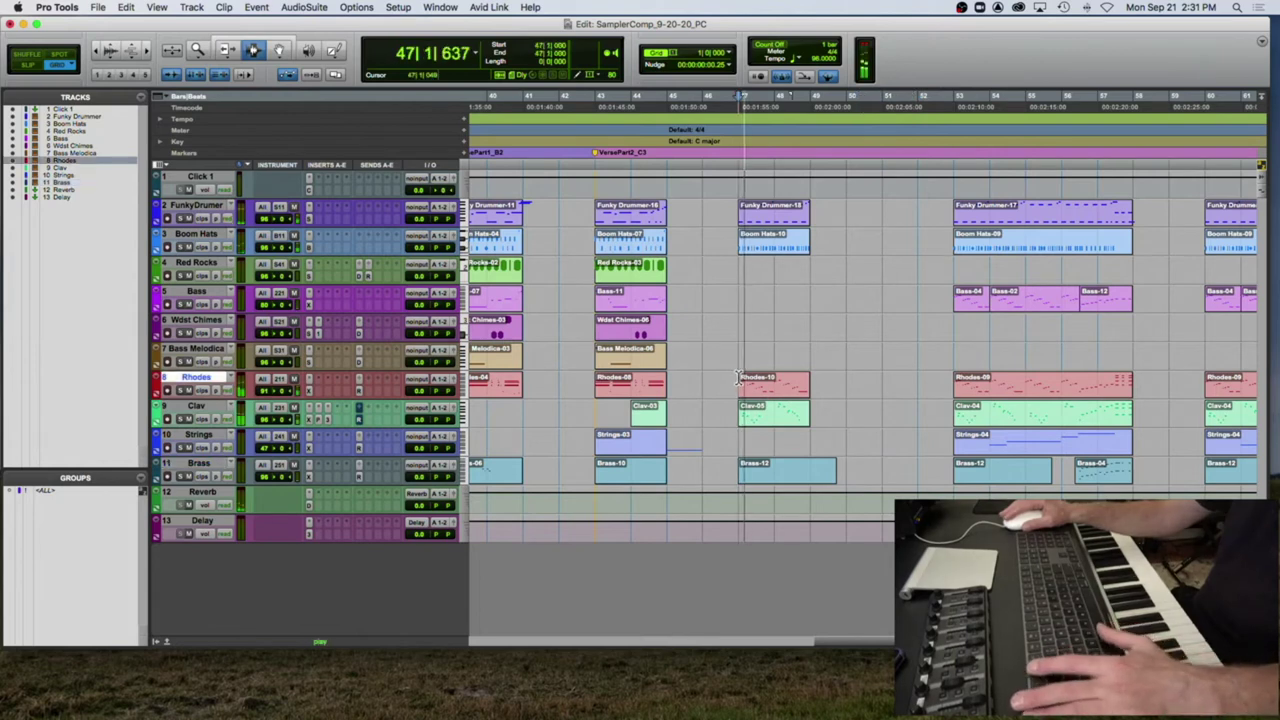
Step: Delete the Strings clip from the VersePart2_C3 section at bar 43 and stop playback
{"action": "left_click", "coordinate": [655, 440]}
{"action": "key", "text": "Delete"}
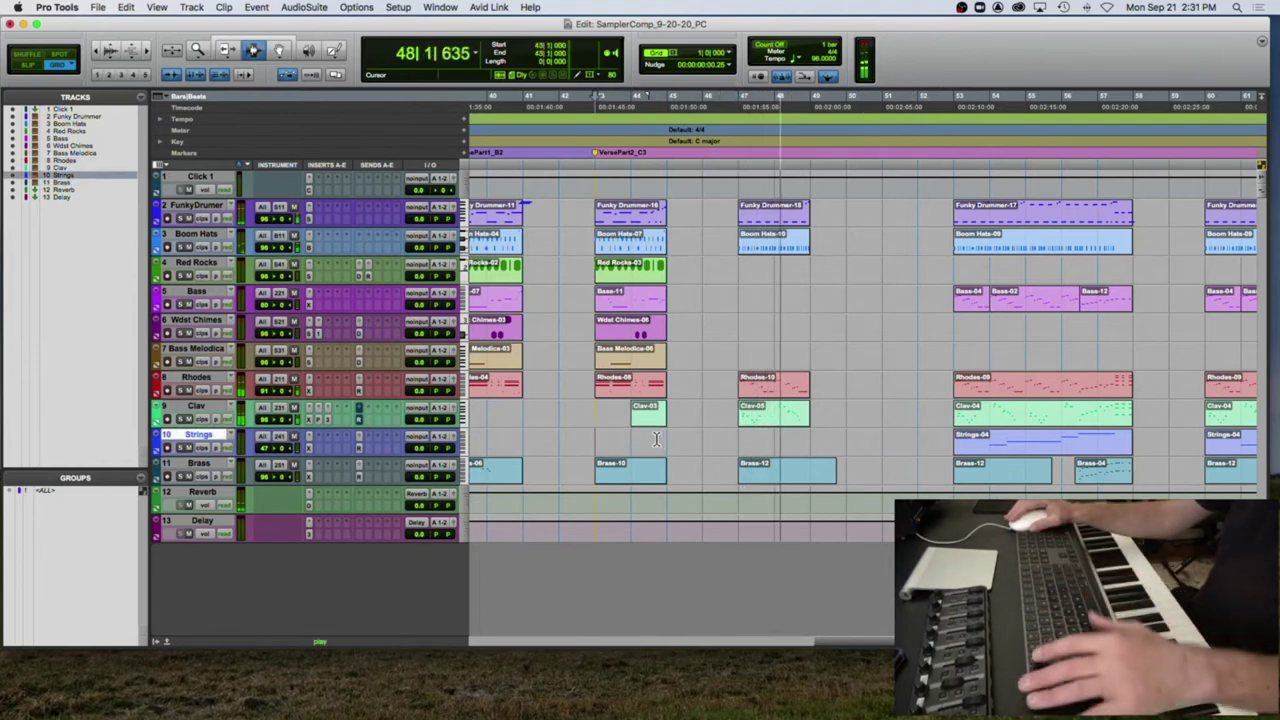
{"action": "key", "text": "space"}
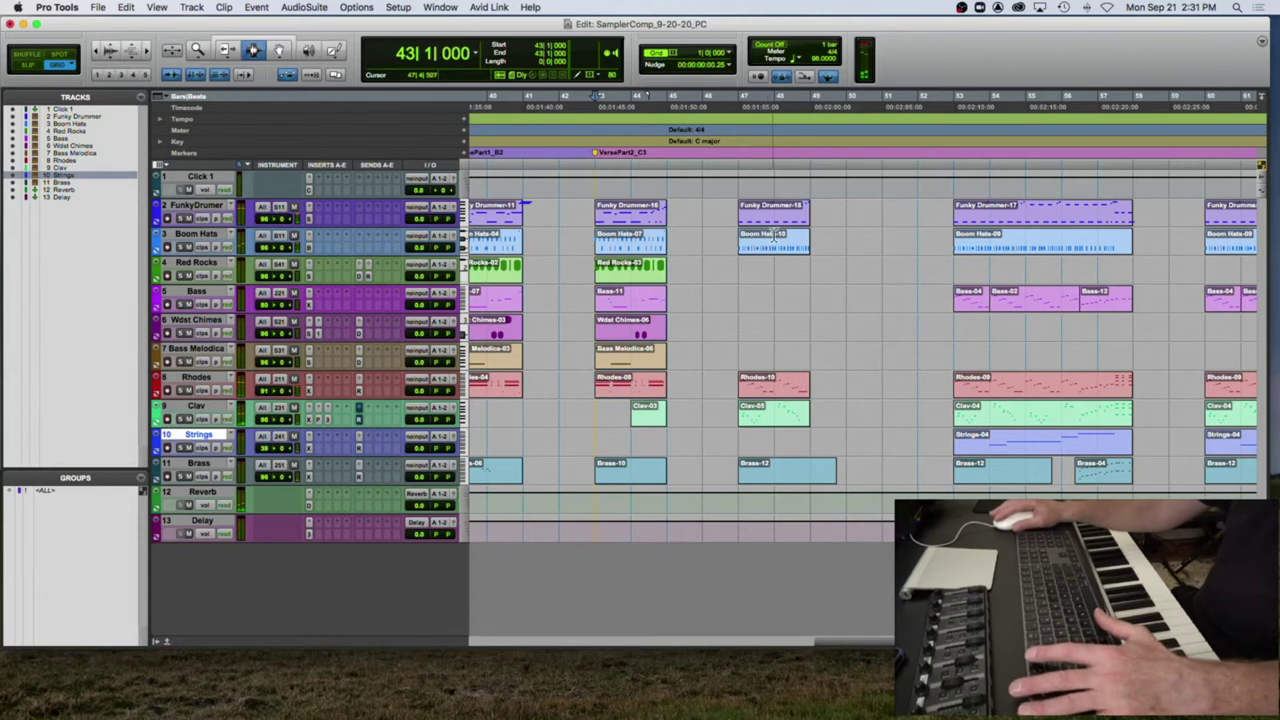
Step: Play the section from bar 47 to bar 49 and stop playback
{"action": "left_click", "coordinate": [781, 212]}
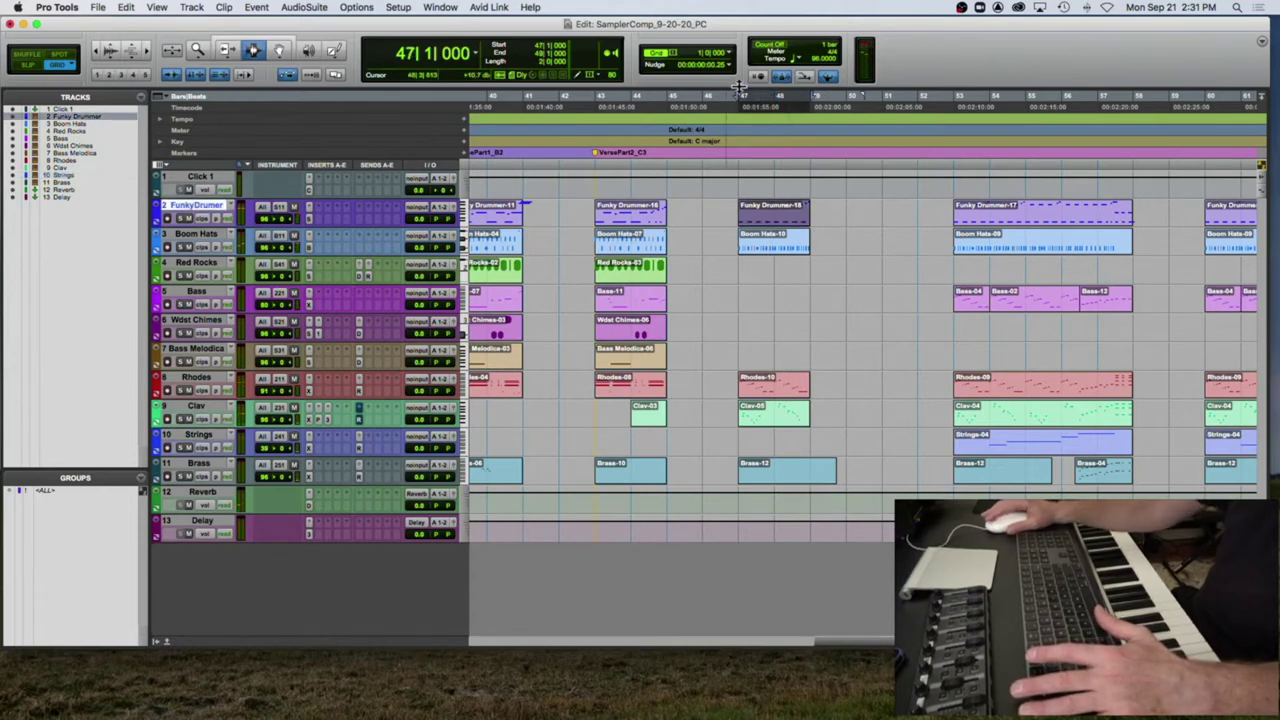
{"action": "key", "text": "super+m"}
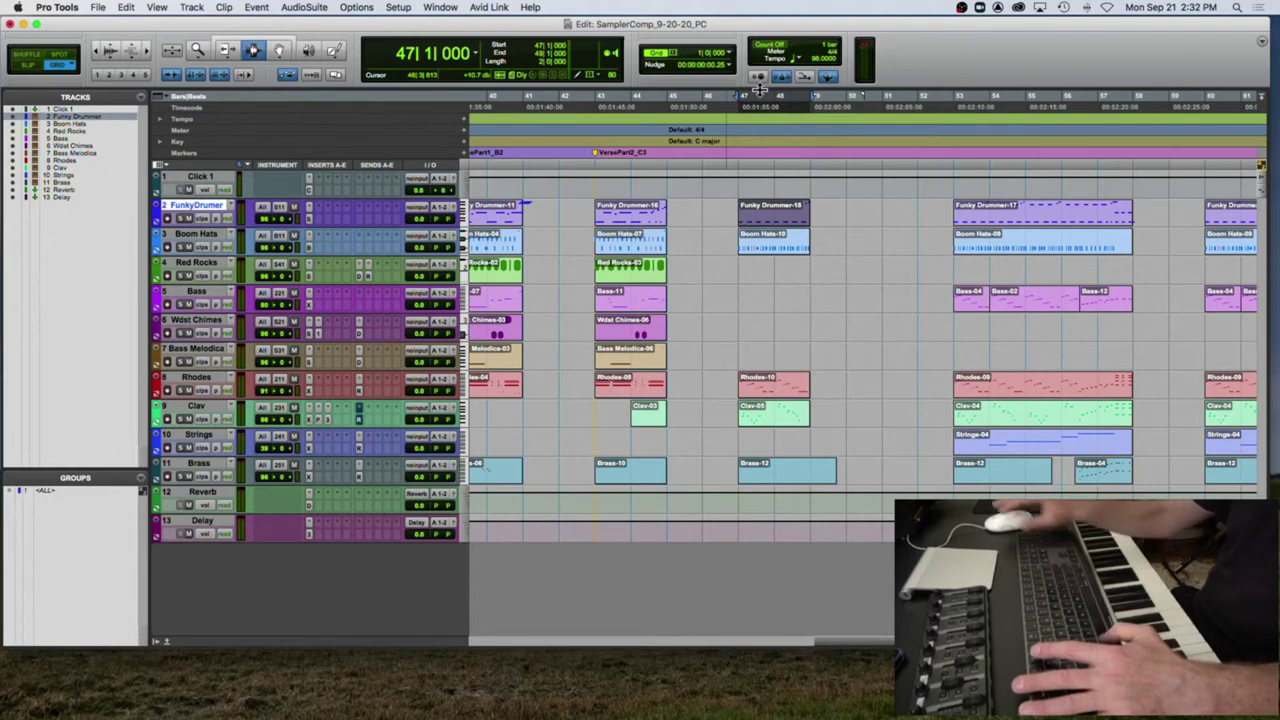
{"action": "left_click", "coordinate": [357, 8]}
{"action": "left_click", "coordinate": [357, 8]}
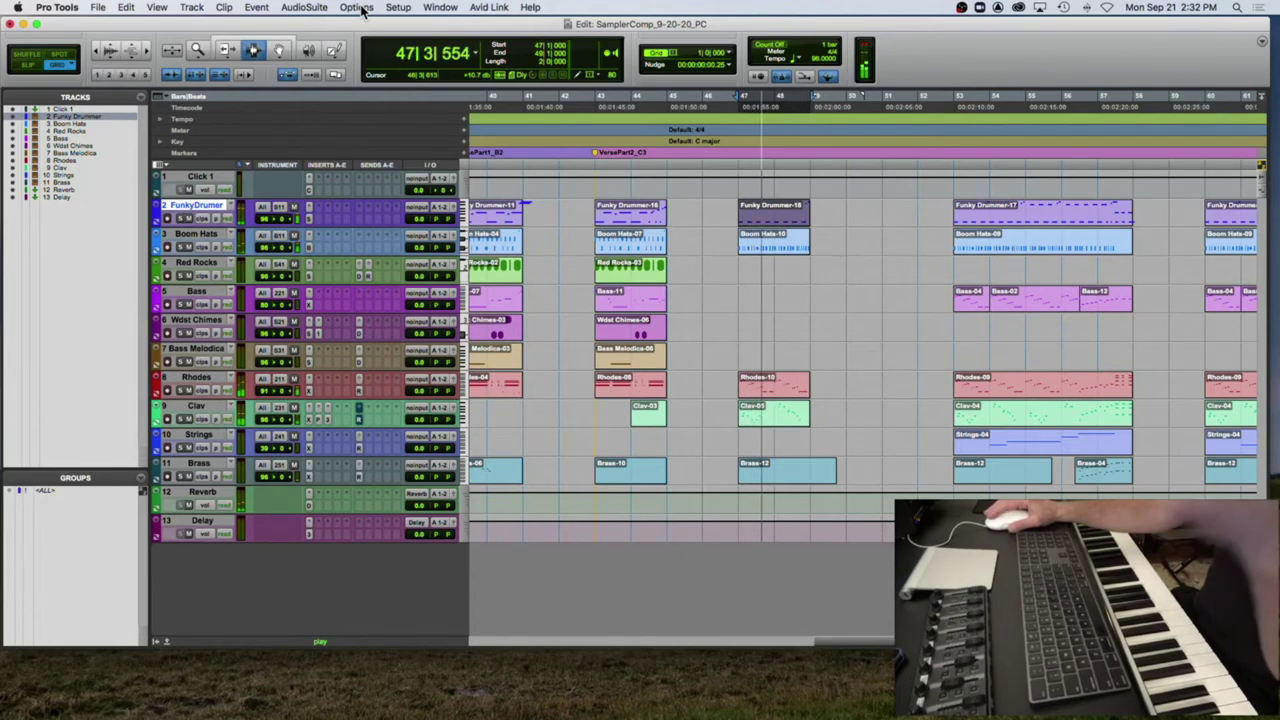
{"action": "key", "text": "space"}
Step: Compare the VersePart2_C3 section at bar 43 with the section at bar 47 by playing one after the other
{"action": "key", "text": "ctrl+alt+Tab"}
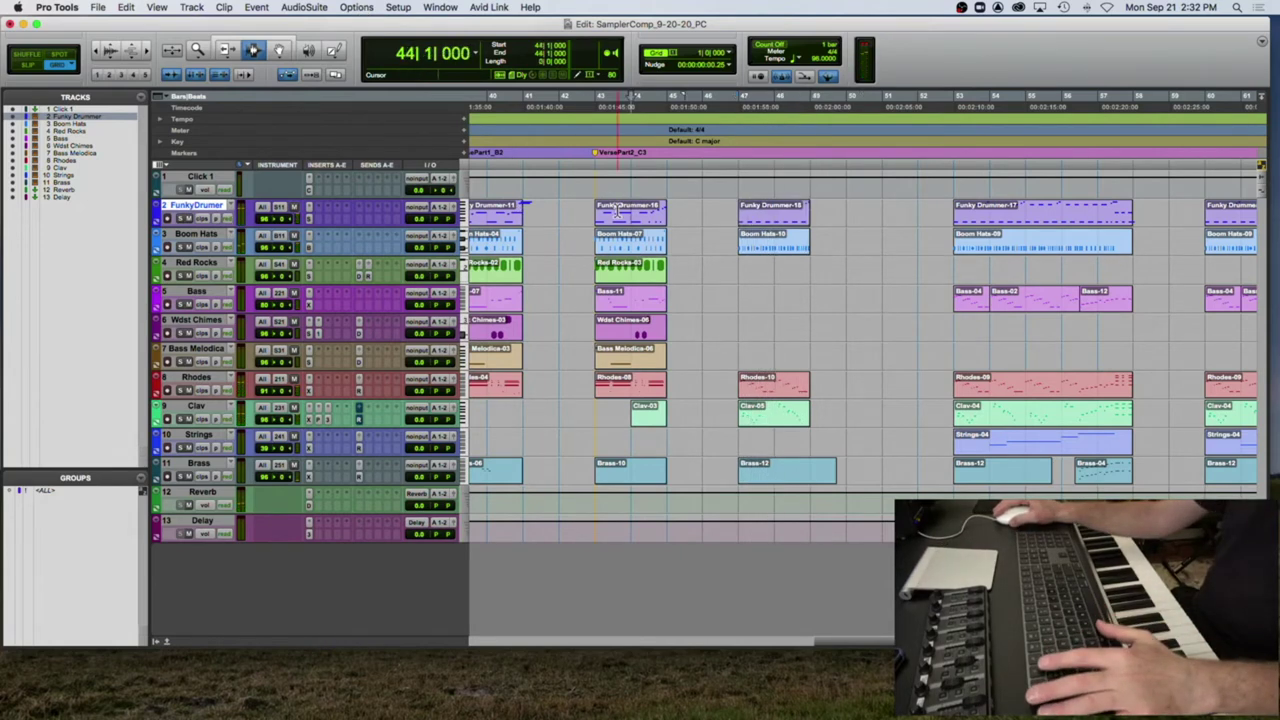
{"action": "key", "text": "space"}
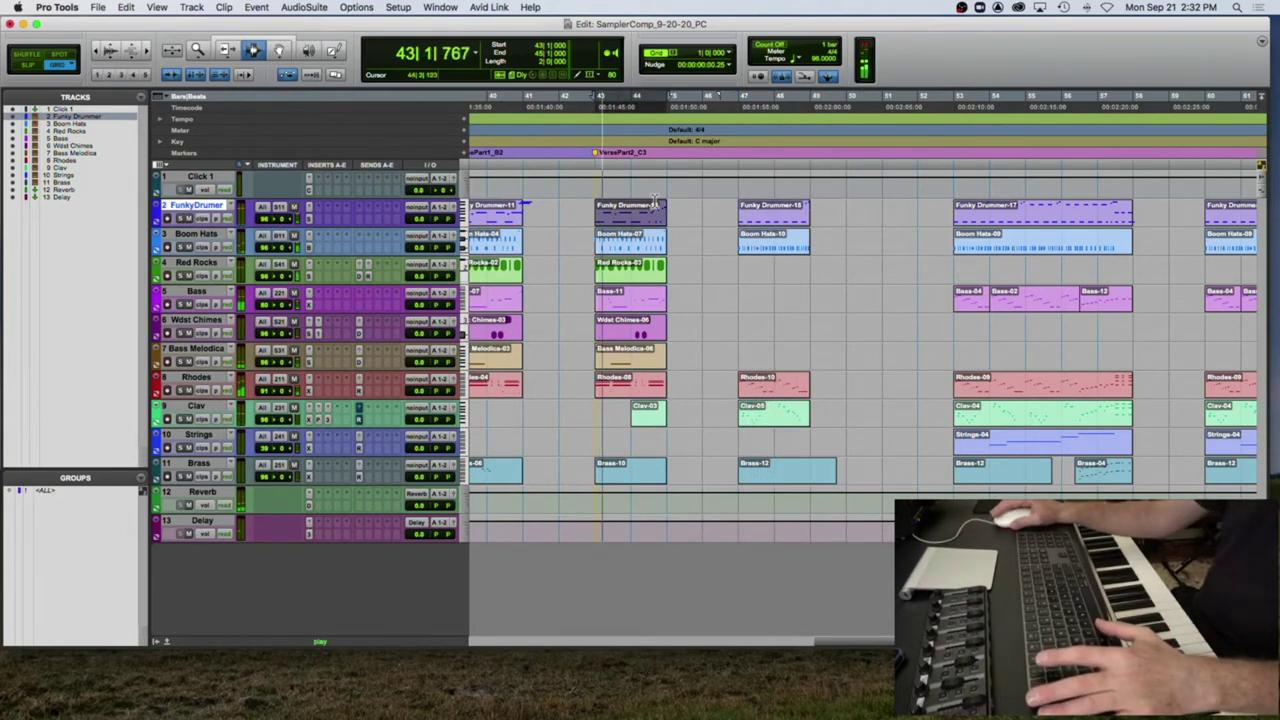
{"action": "left_click", "coordinate": [771, 215]}
{"action": "left_click", "coordinate": [771, 215]}
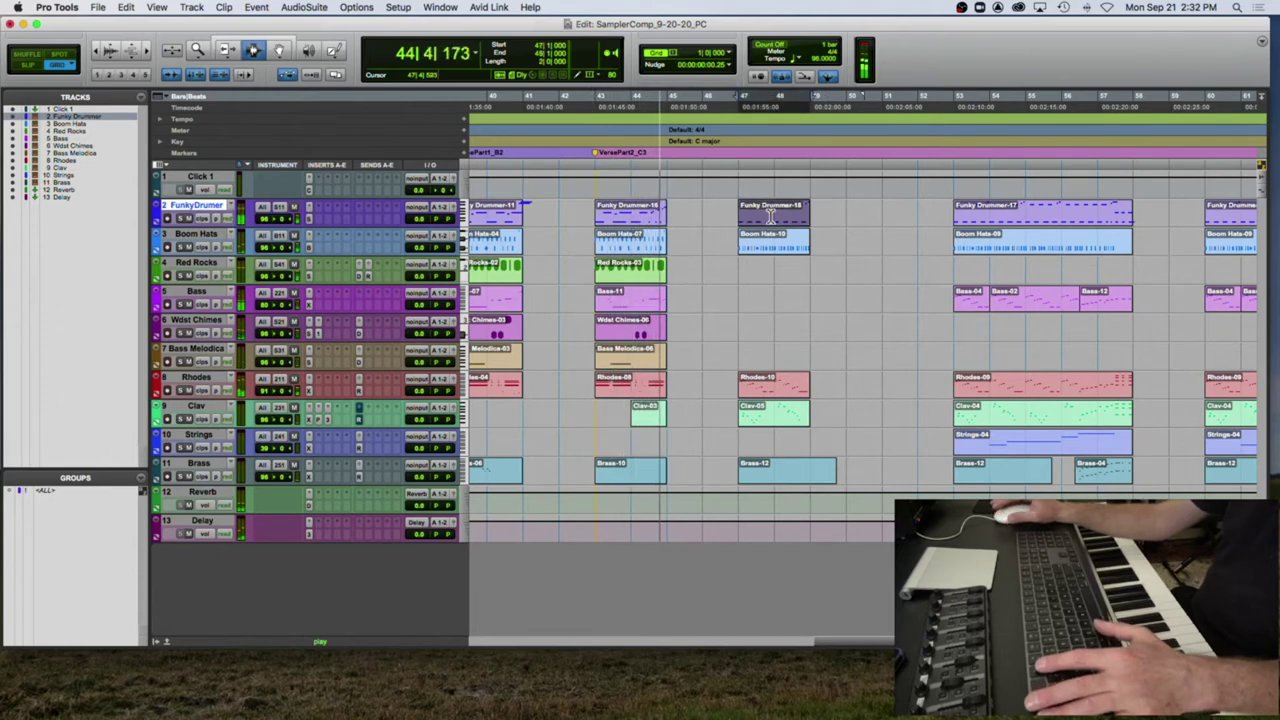
{"action": "key", "text": "space"}
{"action": "key", "text": "space"}
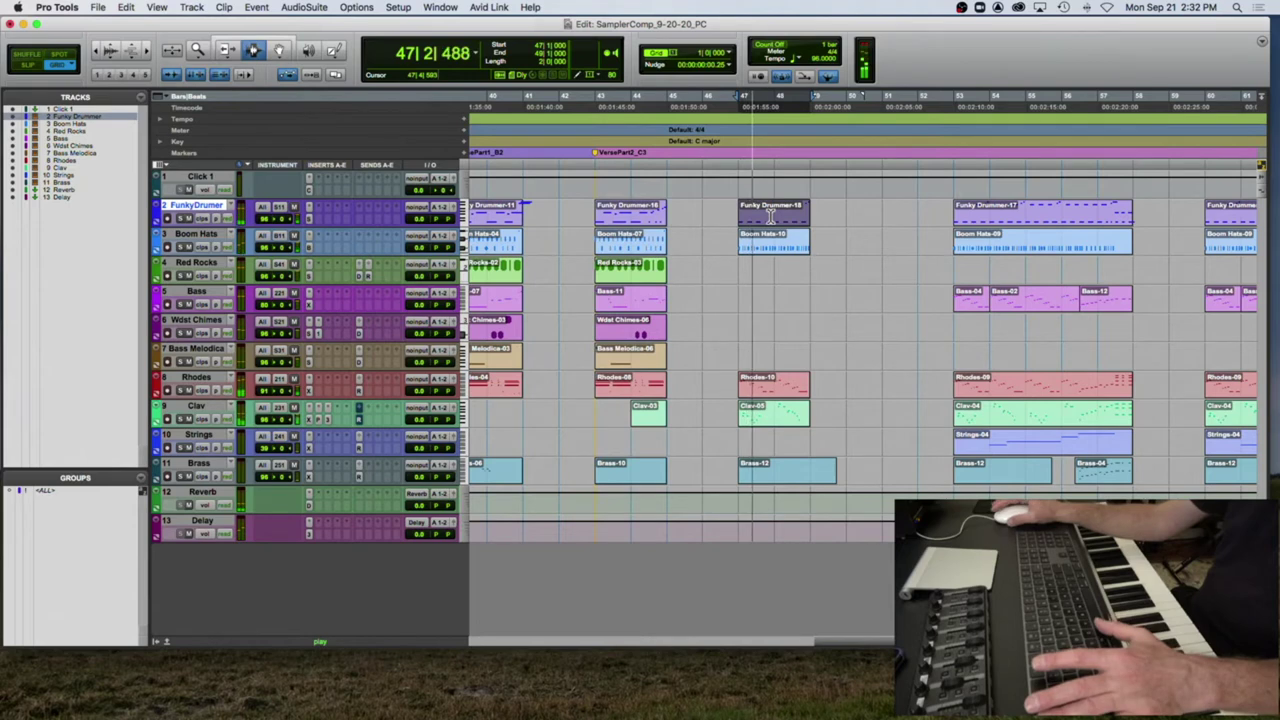
{"action": "key", "text": "space"}
Step: Play the VerseGrooveBass_G2 section from bar 31 and the RhodesDrums_A2 section from bar 35
{"action": "scroll", "coordinate": [481, 207], "scroll_direction": "left", "scroll_amount": 5}
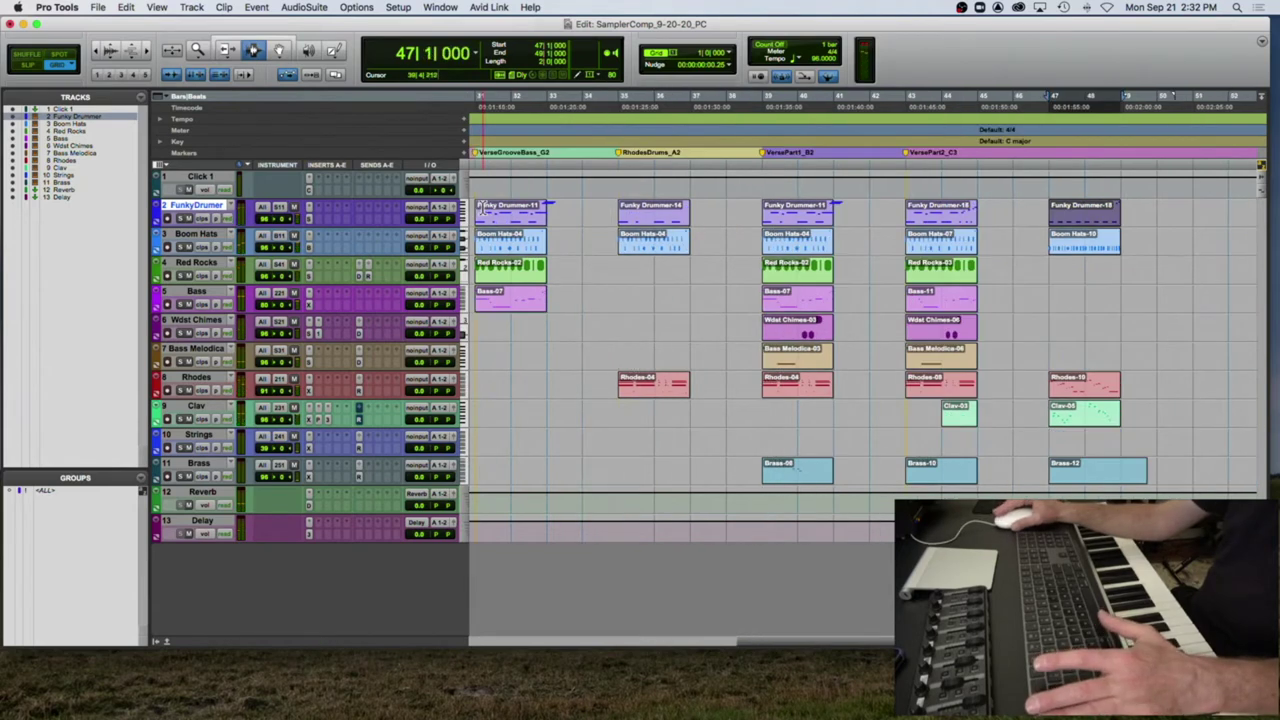
{"action": "left_click", "coordinate": [512, 215]}
{"action": "key", "text": "space"}
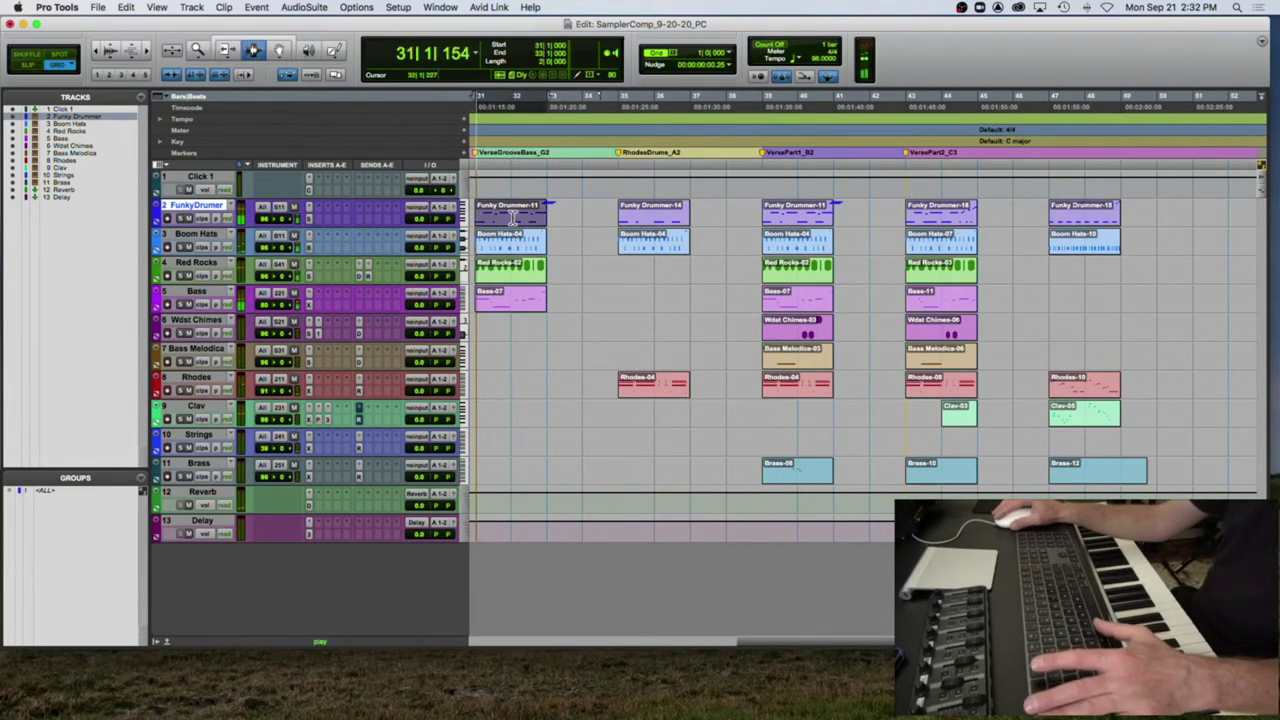
{"action": "left_click", "coordinate": [660, 215]}
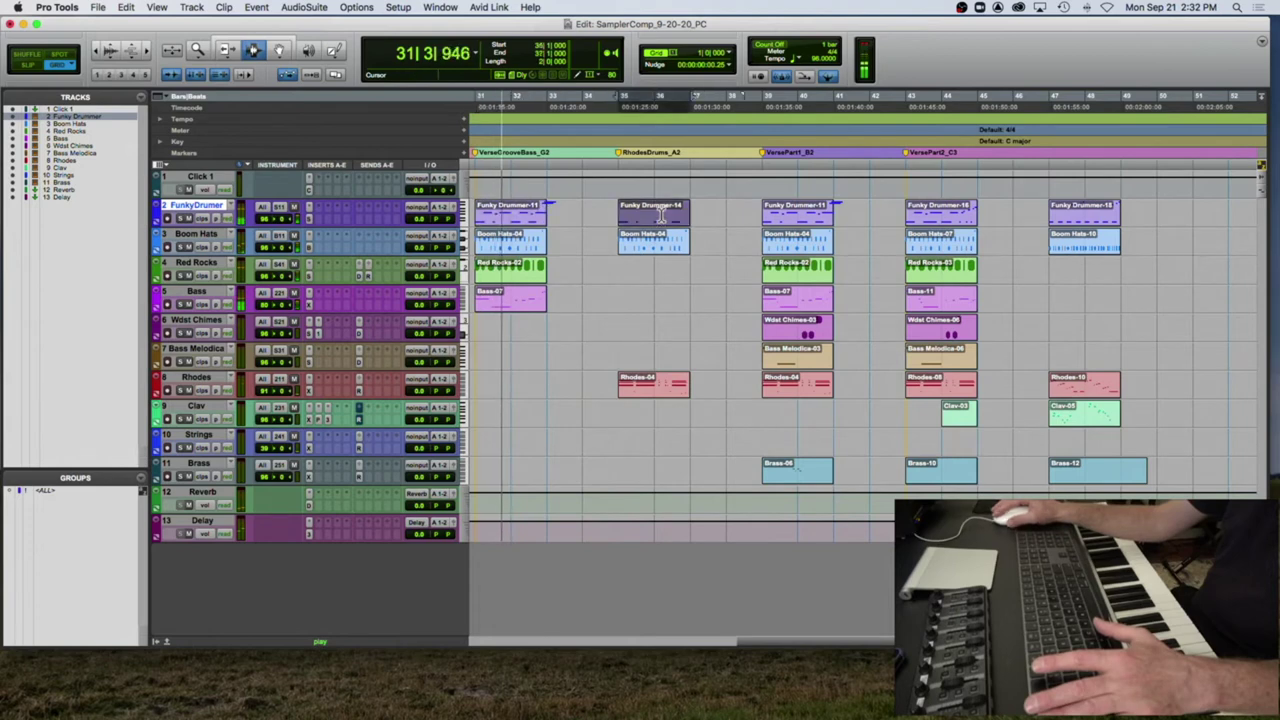
{"action": "key", "text": "space"}
{"action": "key", "text": "space"}
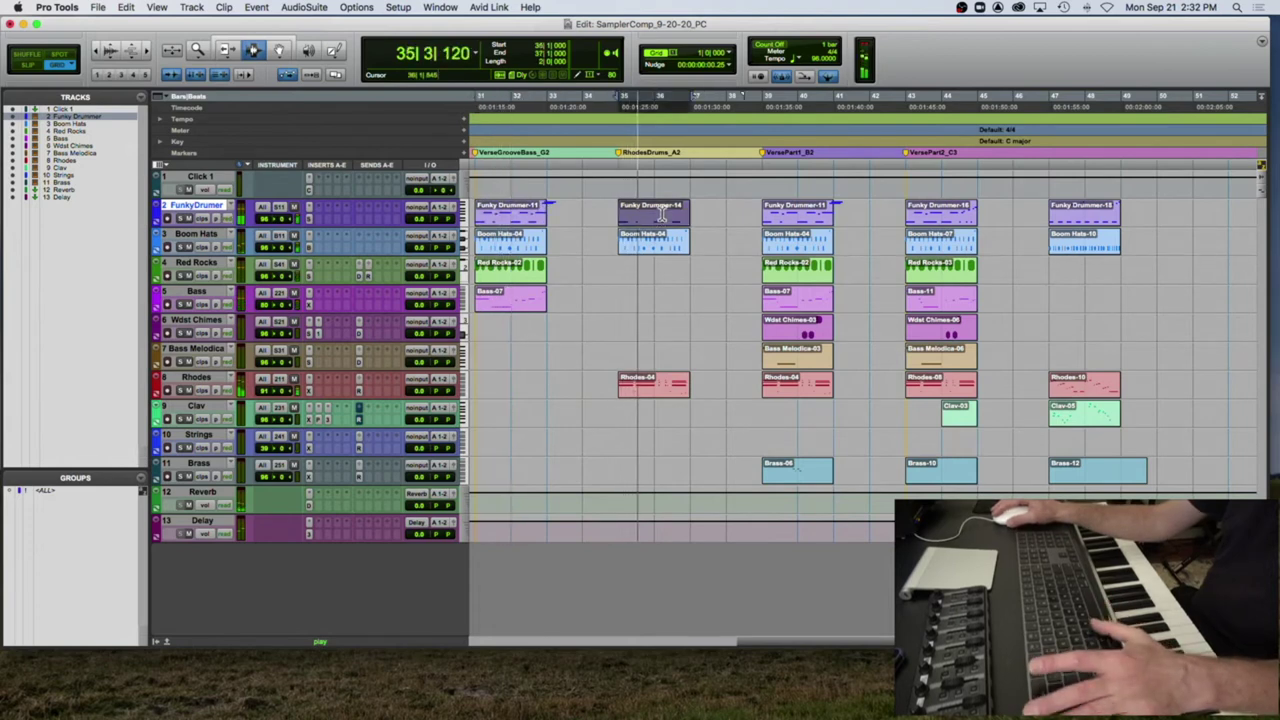
{"action": "key", "text": "space"}
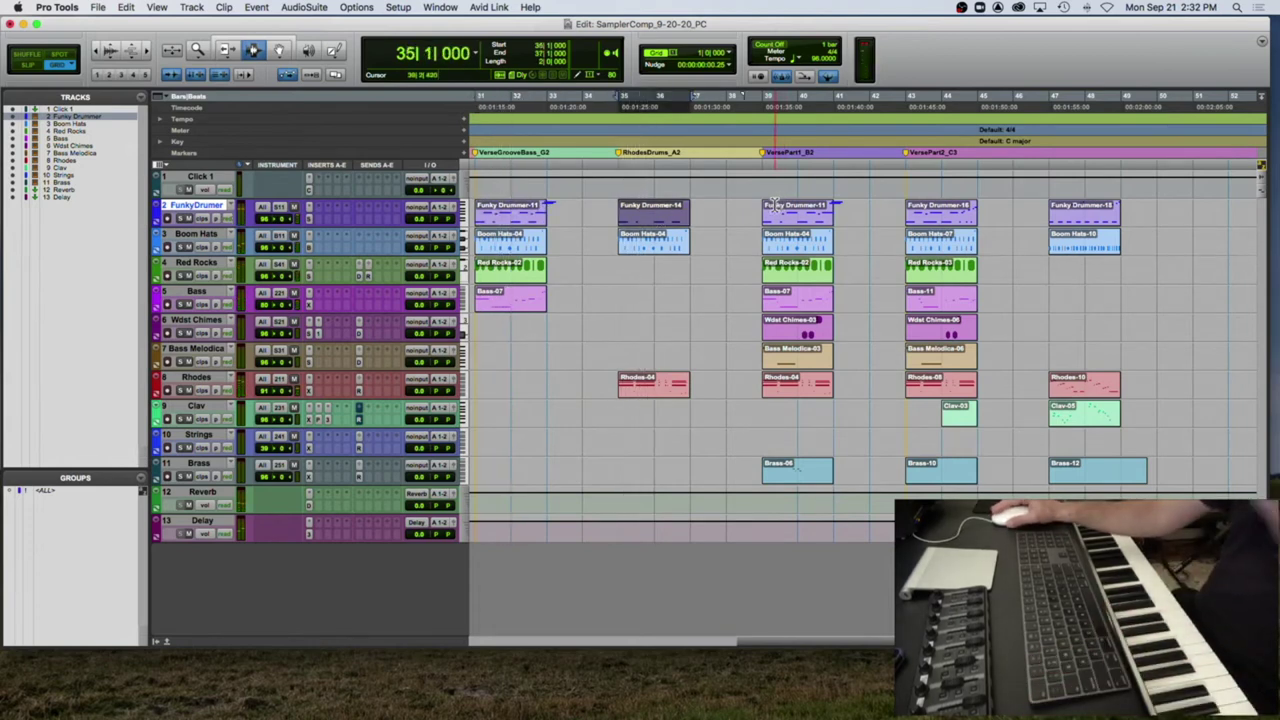
Step: Delete everything from bar 55 to bar 58 on the FunkyDrumer through Brass tracks and play the shortened section from bar 53
{"action": "scroll", "coordinate": [778, 204], "scroll_direction": "right", "scroll_amount": 5}
{"action": "scroll", "coordinate": [775, 204], "scroll_direction": "right", "scroll_amount": 1}
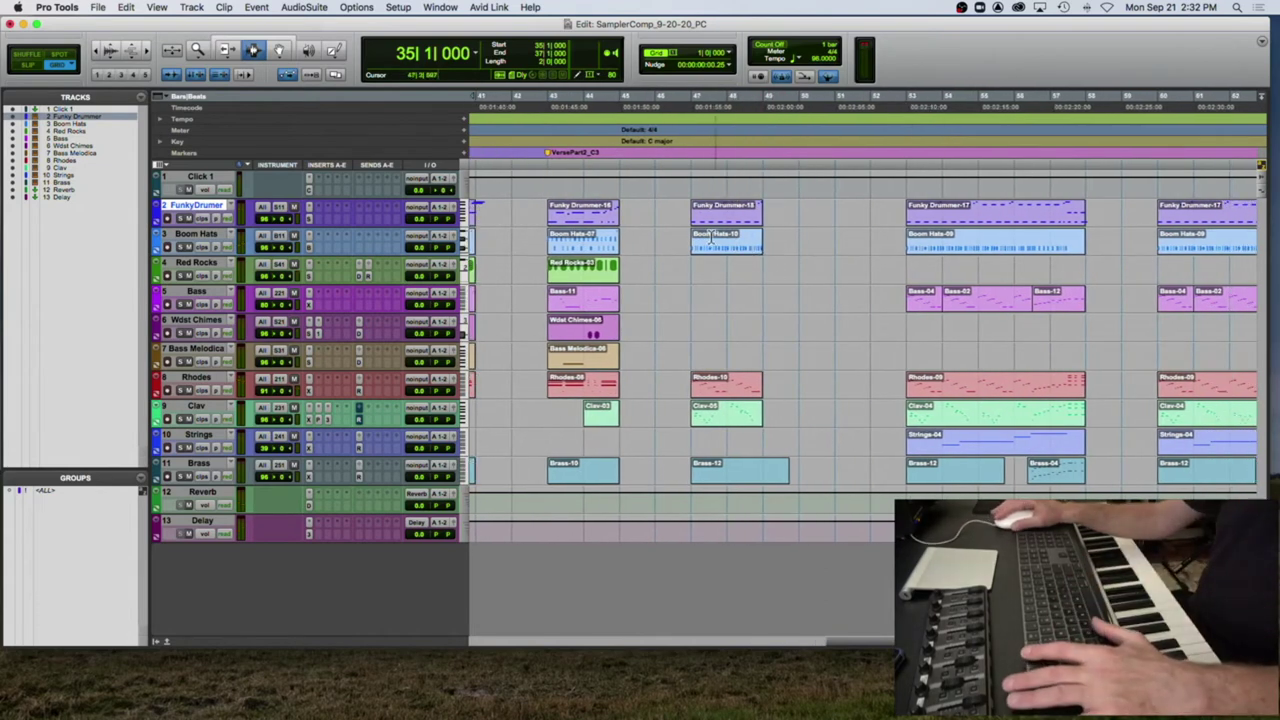
{"action": "left_click_drag", "start_coordinate": [978, 212], "coordinate": [1094, 470]}
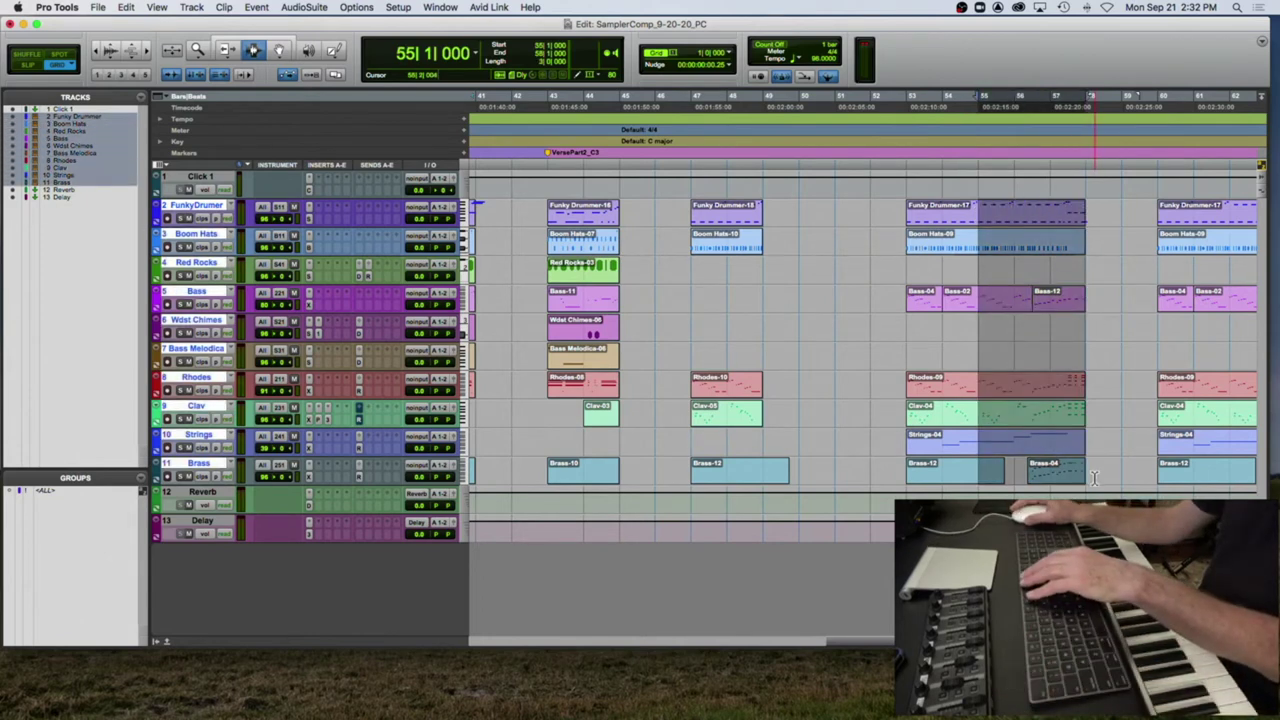
{"action": "key", "text": "super+z"}
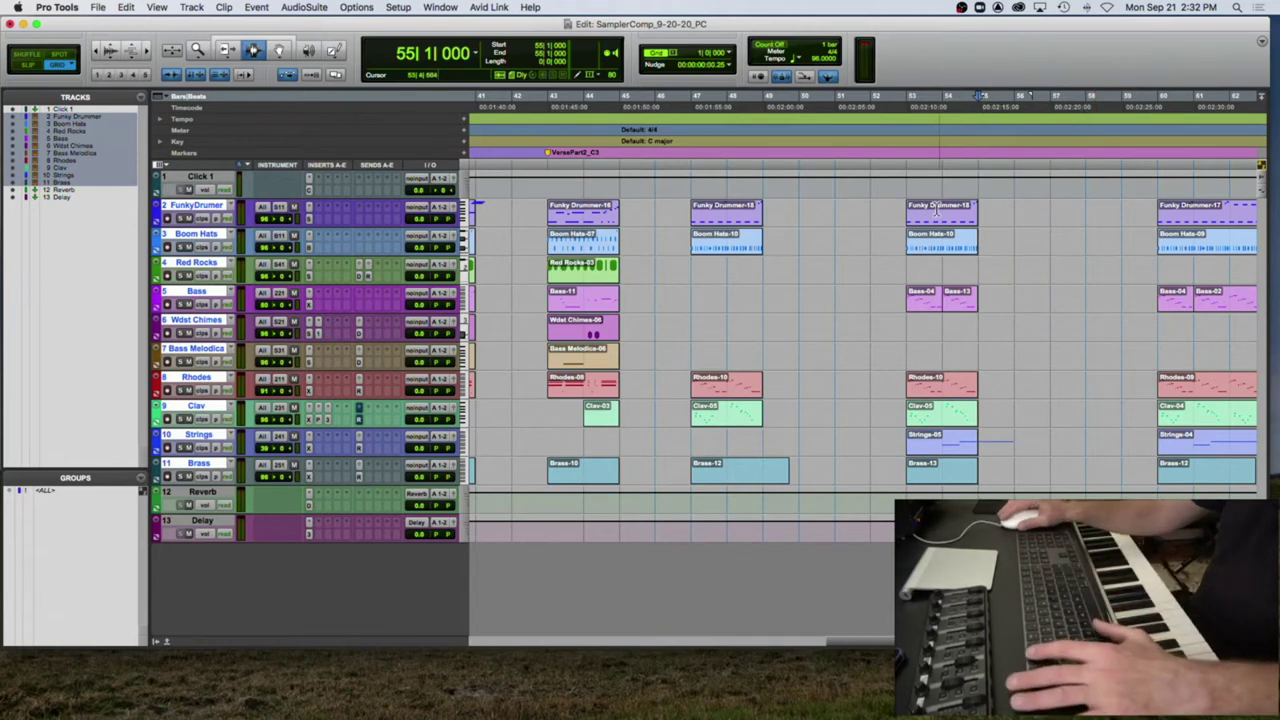
{"action": "left_click", "coordinate": [932, 210]}
{"action": "key", "text": "space"}
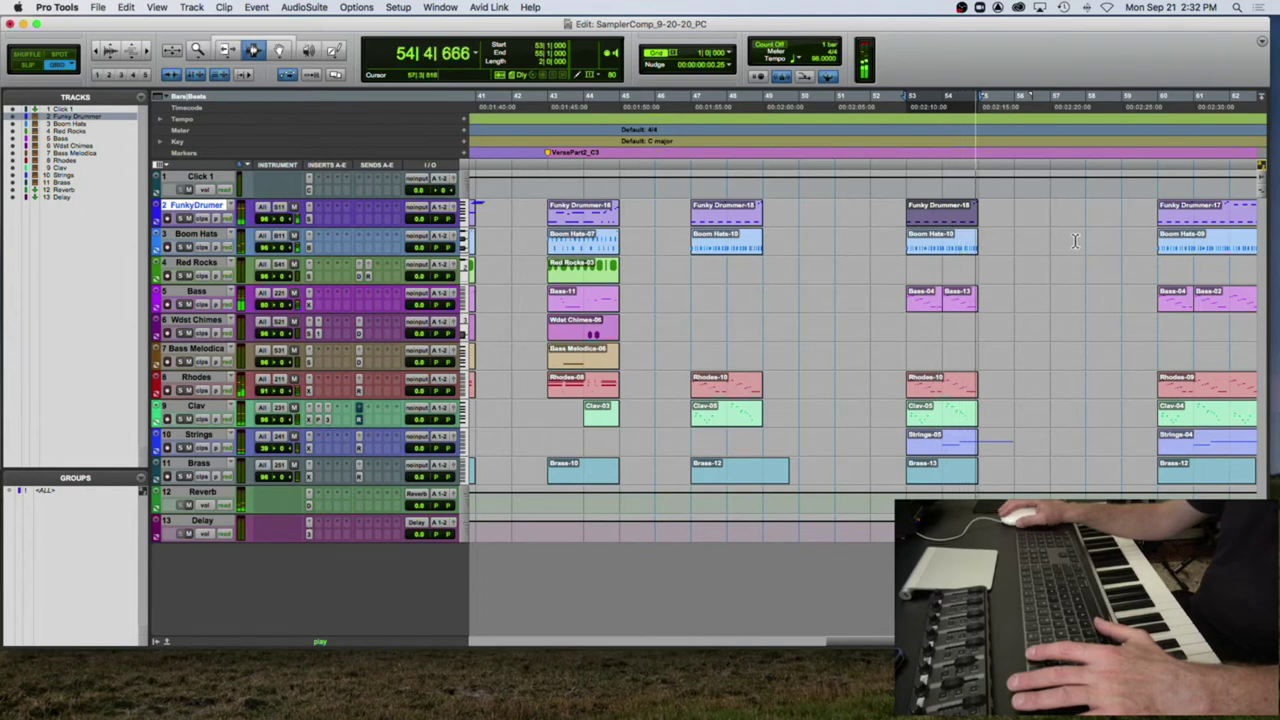
{"action": "key", "text": "space"}
{"action": "scroll", "coordinate": [908, 209], "scroll_direction": "right", "scroll_amount": 5}
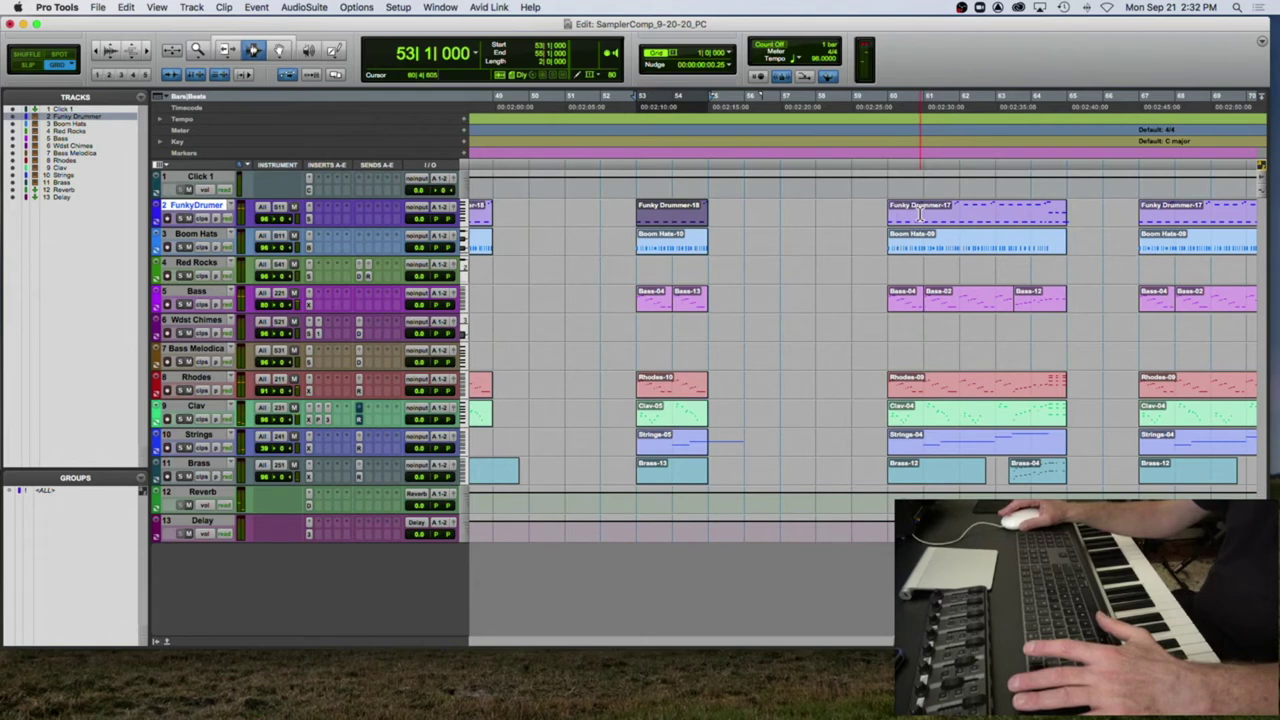
{"action": "left_click_drag", "start_coordinate": [958, 210], "coordinate": [878, 472]}
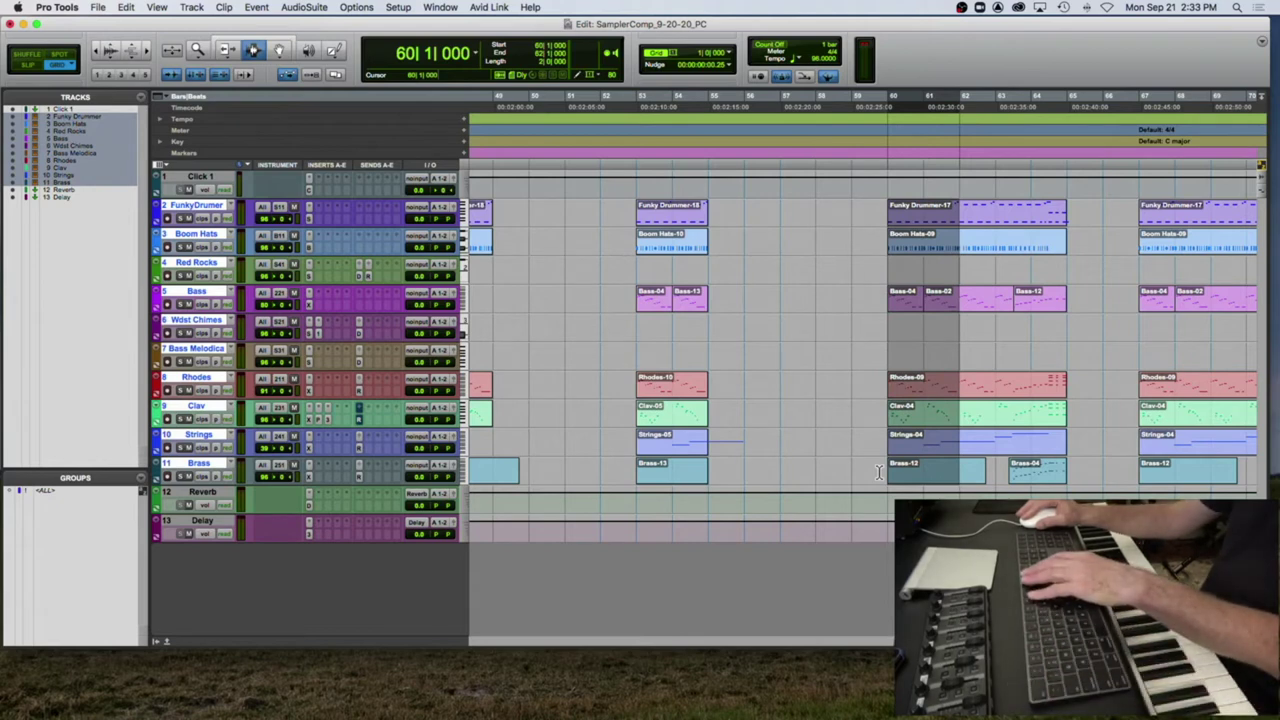
{"action": "left_click", "coordinate": [880, 412]}
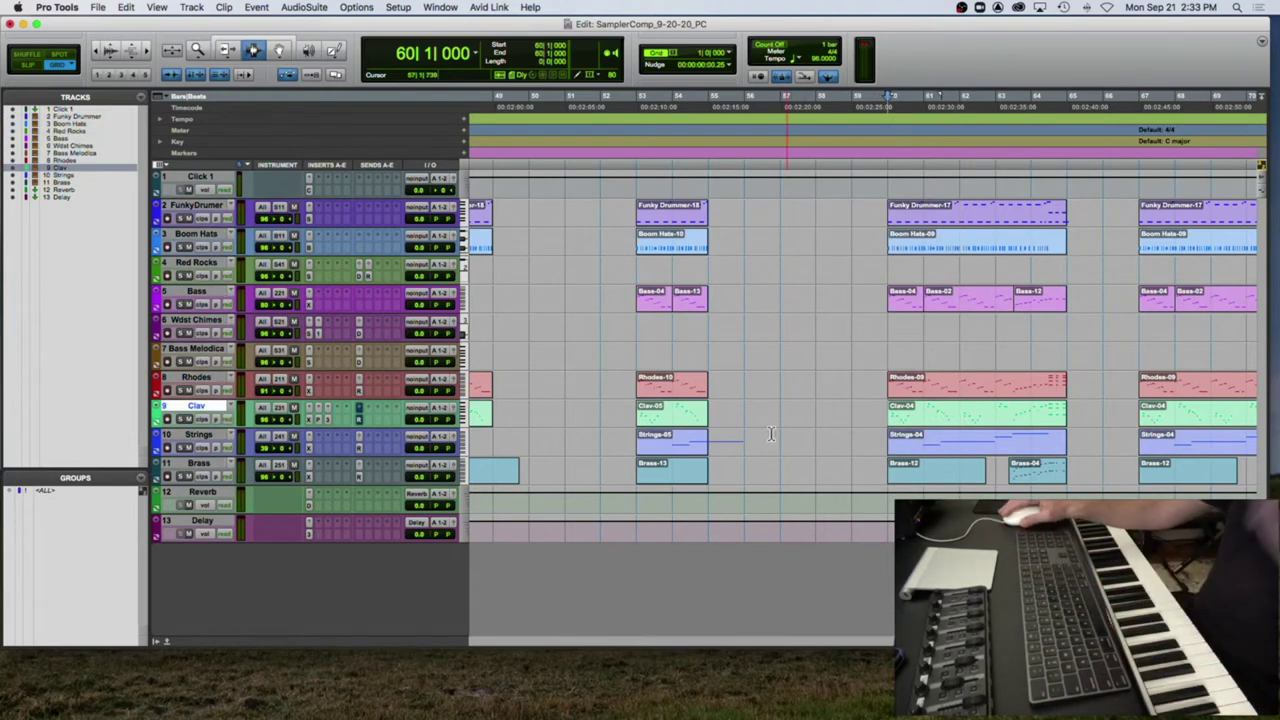
Step: Open the Strings clip at bar 60 in the MIDI editor to view its notes and close the editor
{"action": "left_click", "coordinate": [700, 444]}
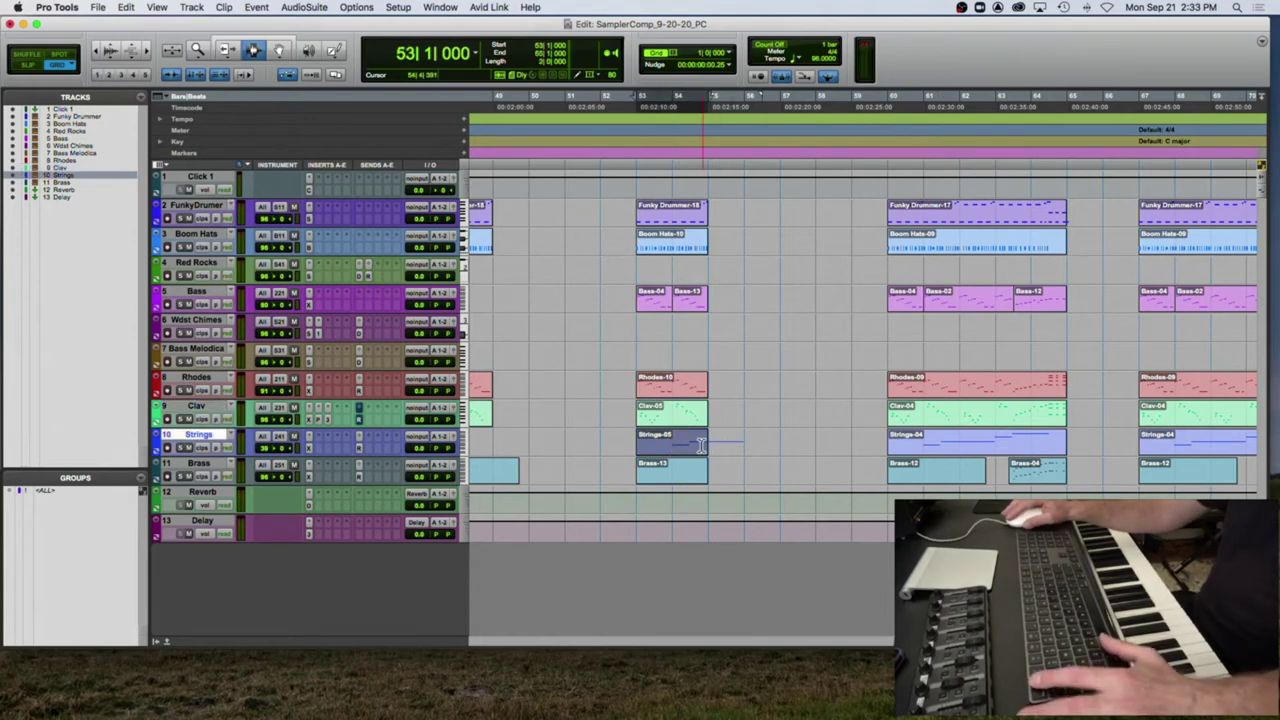
{"action": "left_click", "coordinate": [752, 444], "text": "shift"}
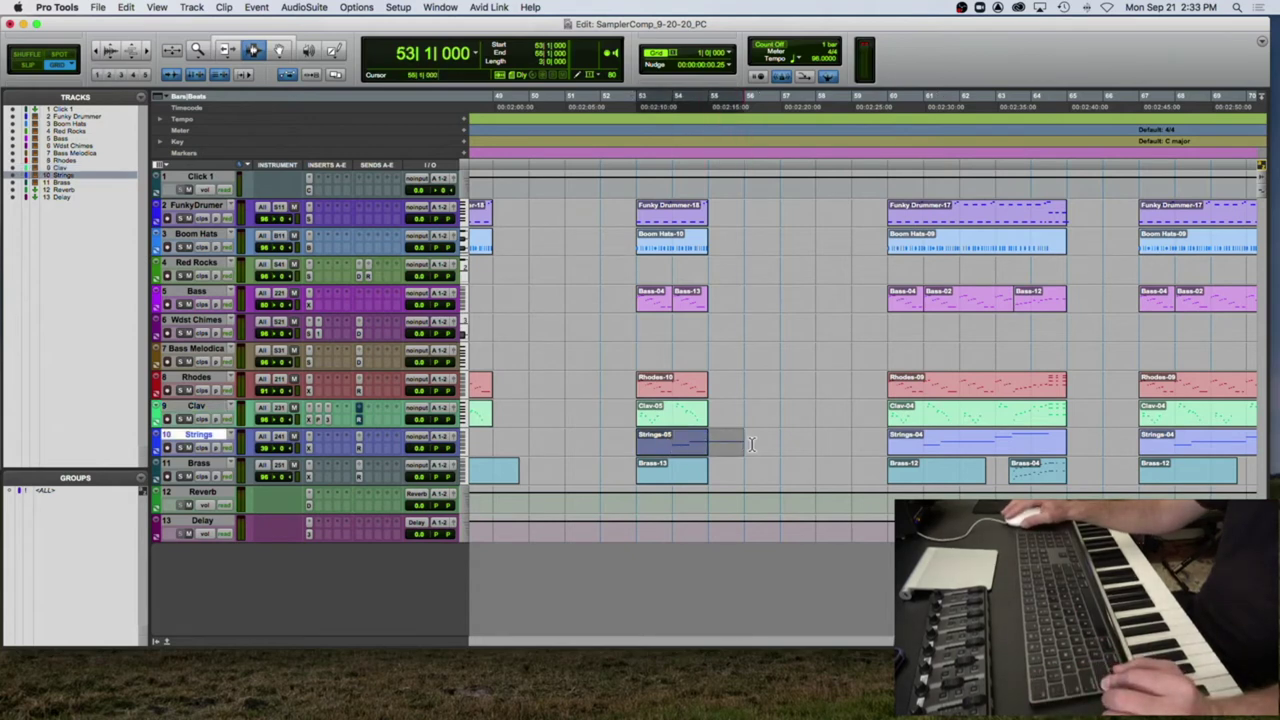
{"action": "left_click", "coordinate": [281, 51]}
{"action": "left_click", "coordinate": [960, 449]}
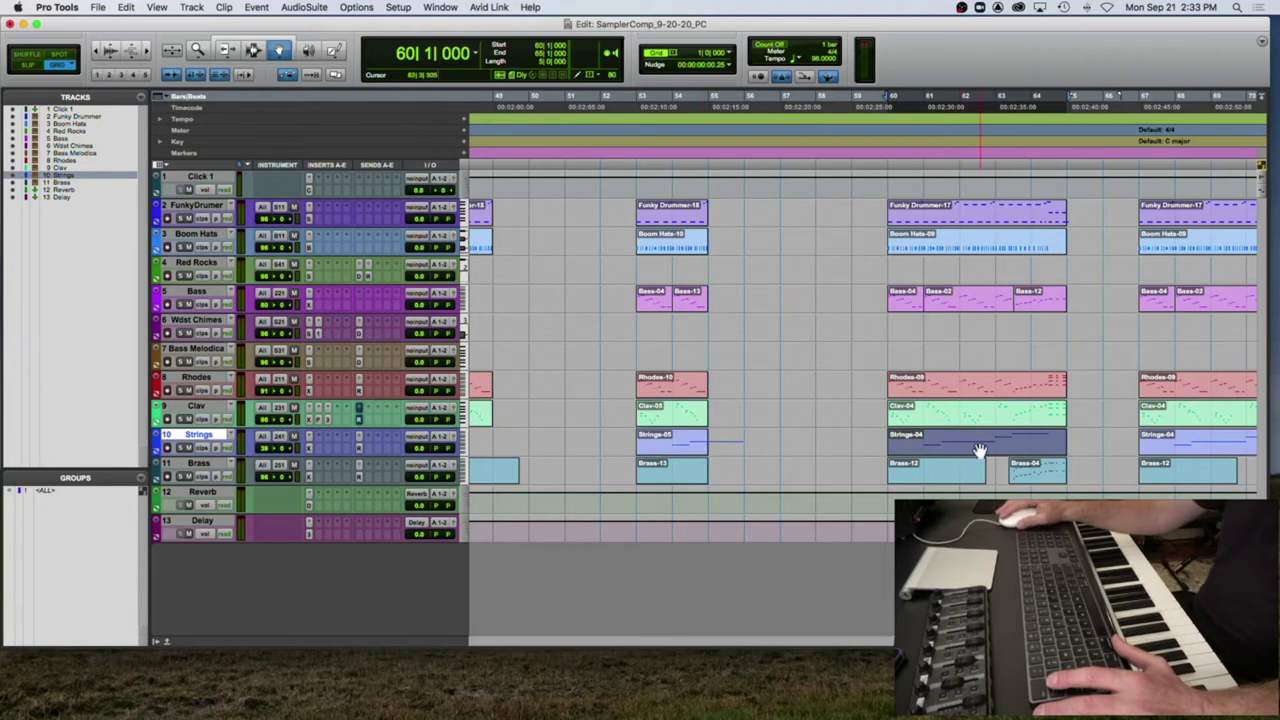
{"action": "double_click", "coordinate": [978, 450]}
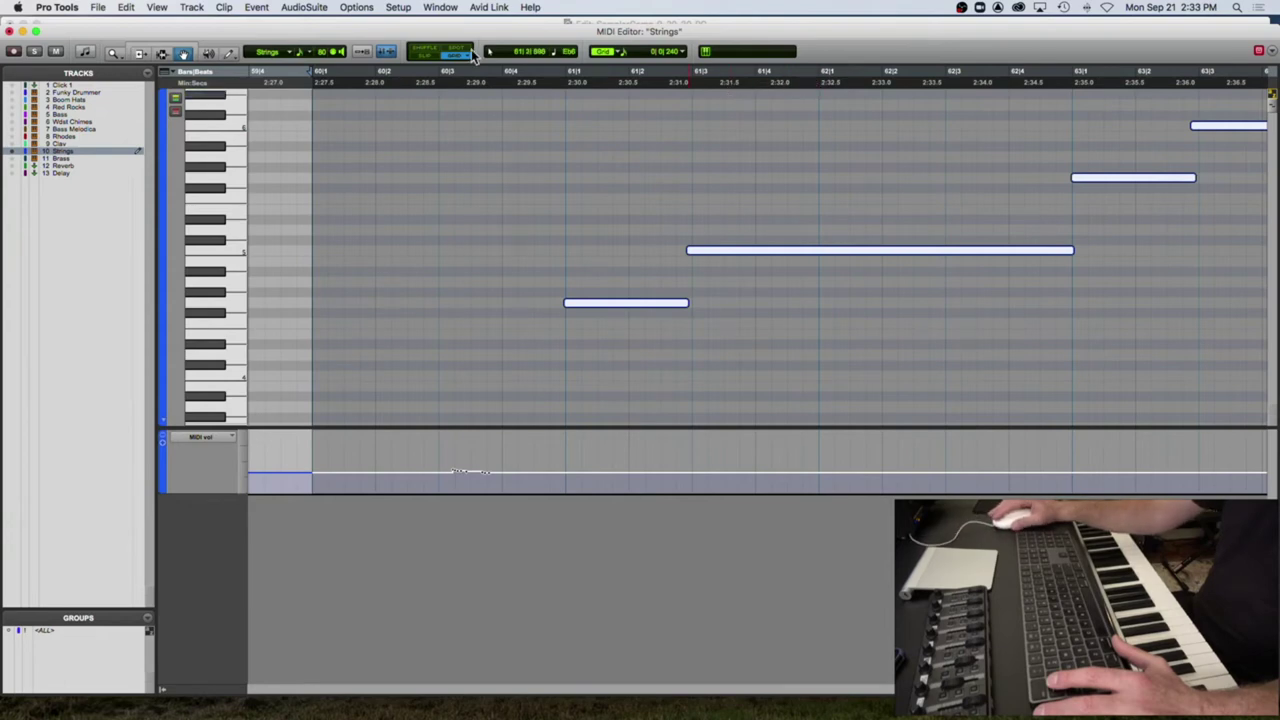
{"action": "left_click", "coordinate": [10, 32]}
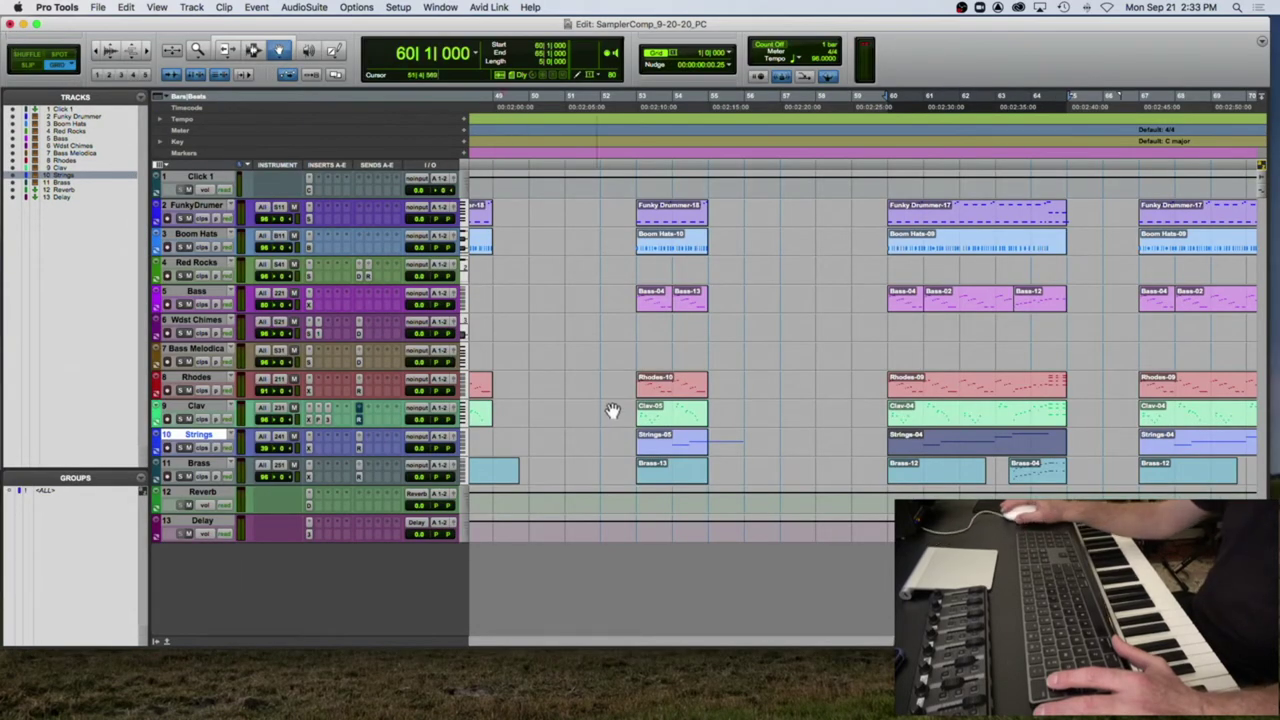
Step: Show the Strings track in the Edit window's docked MIDI editor, zoomed in on its notes between bars 53 and 63
{"action": "left_click", "coordinate": [166, 641]}
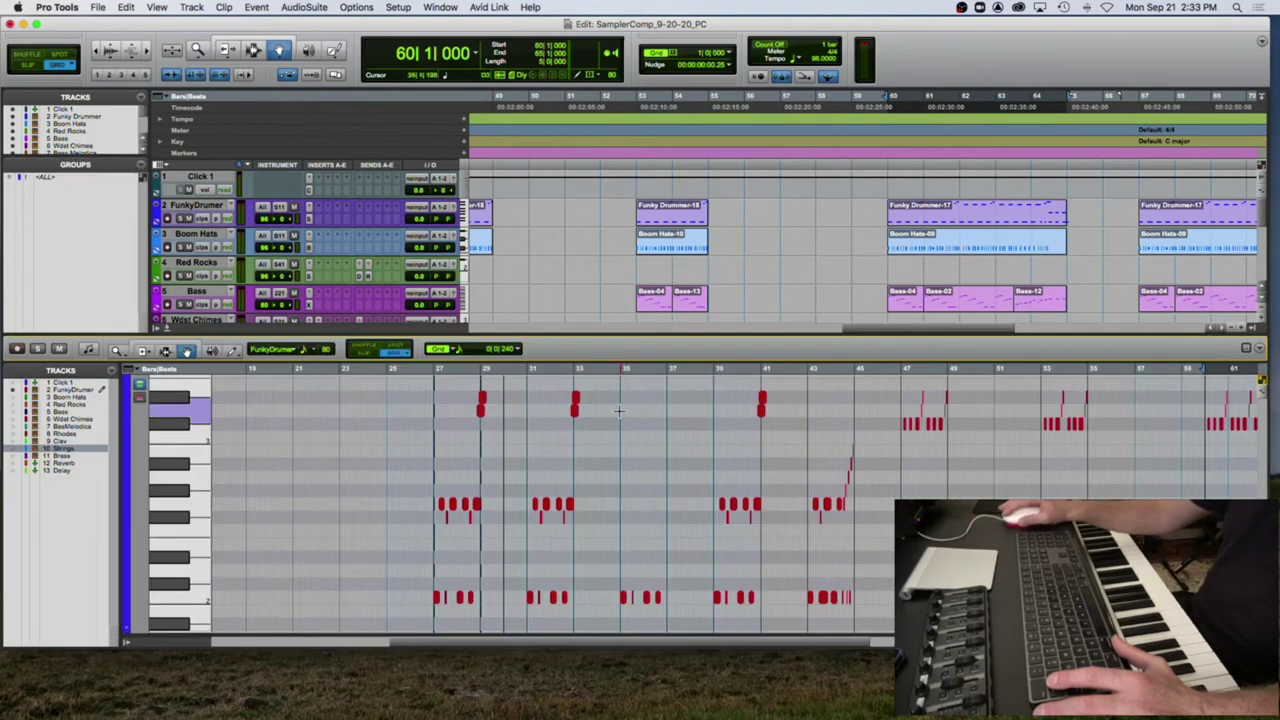
{"action": "left_click", "coordinate": [15, 395]}
{"action": "scroll", "coordinate": [826, 465], "scroll_direction": "right", "scroll_amount": 3}
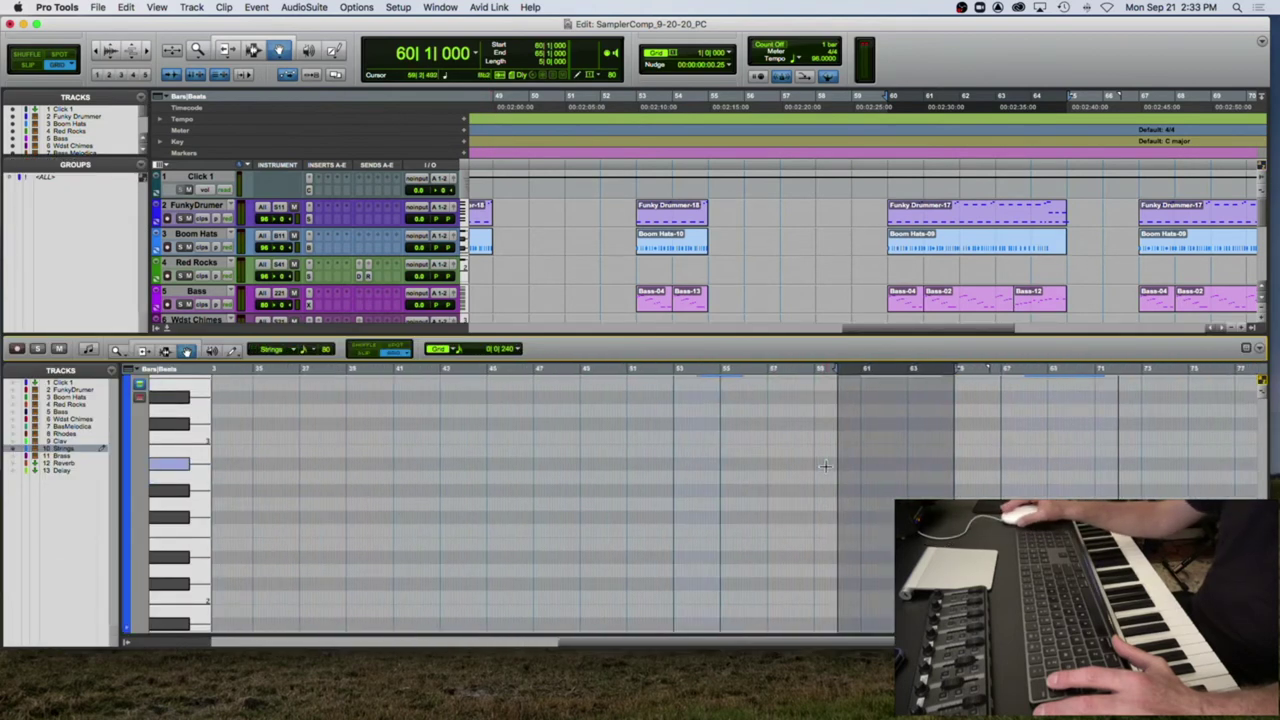
{"action": "scroll", "coordinate": [826, 465], "scroll_direction": "up", "scroll_amount": 5}
{"action": "scroll", "coordinate": [811, 457], "scroll_direction": "up", "scroll_amount": 6}
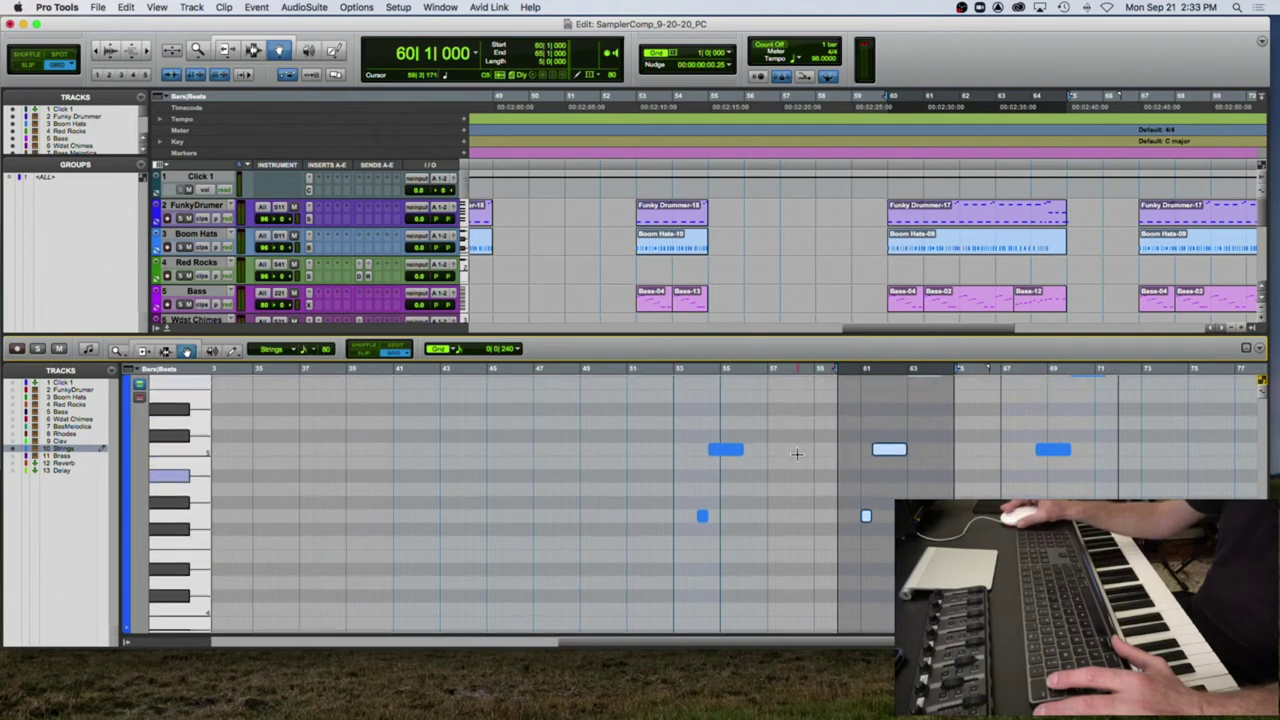
{"action": "scroll", "coordinate": [797, 455], "scroll_direction": "down", "scroll_amount": 3}
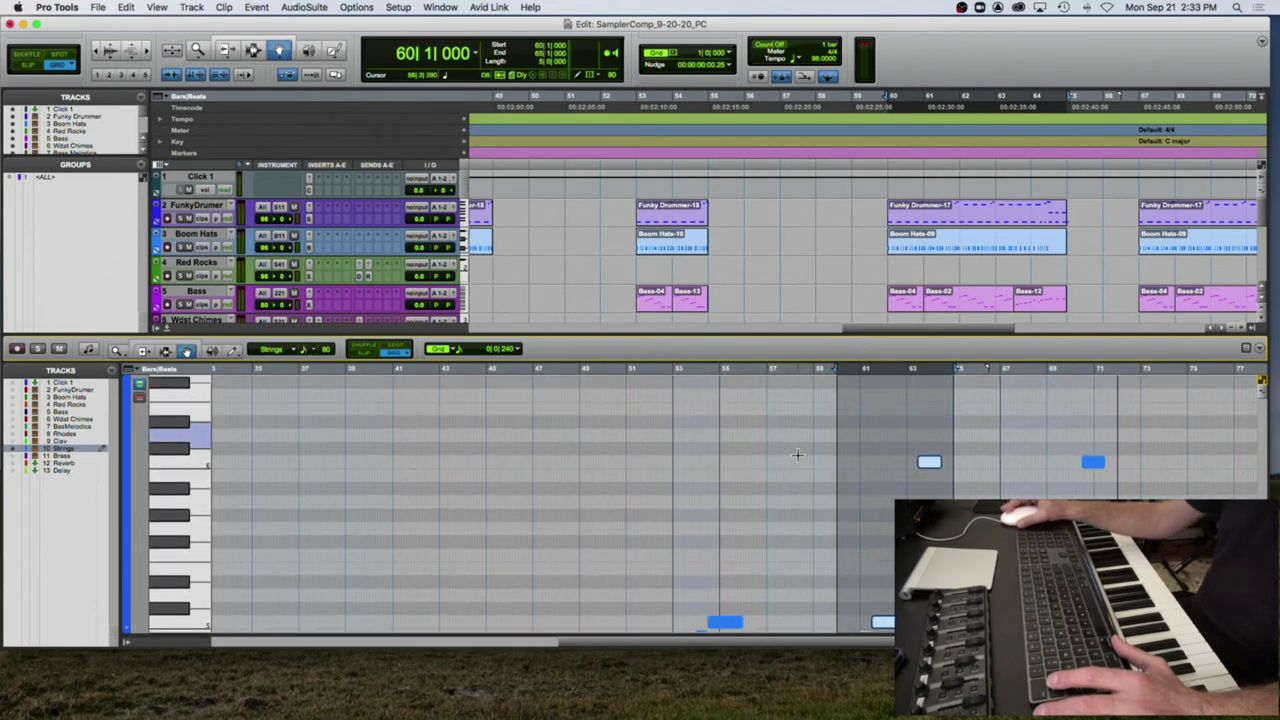
{"action": "scroll", "coordinate": [797, 455], "scroll_direction": "up", "scroll_amount": 2}
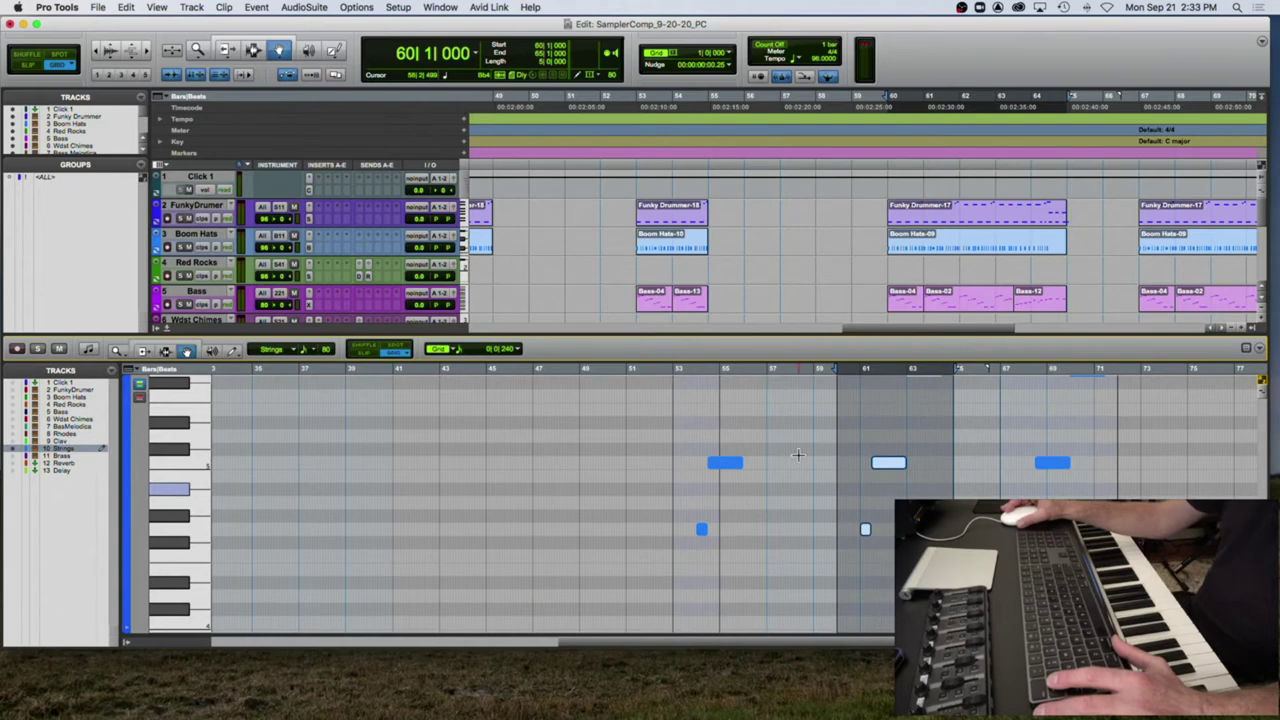
{"action": "key", "text": "super+bracketright"}
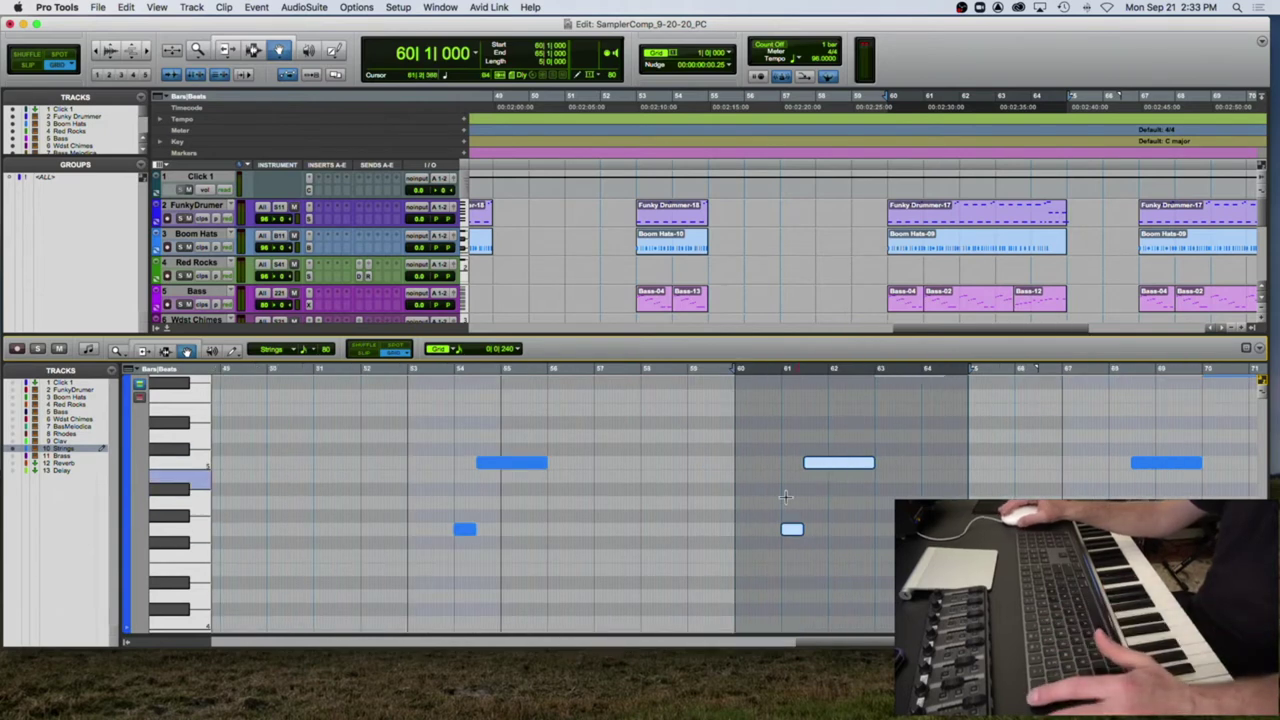
Step: Split the long Strings notes at bars 62 and 55, deleting the notes between bars 61 and 62 and the tail past bar 55
{"action": "left_click", "coordinate": [829, 371]}
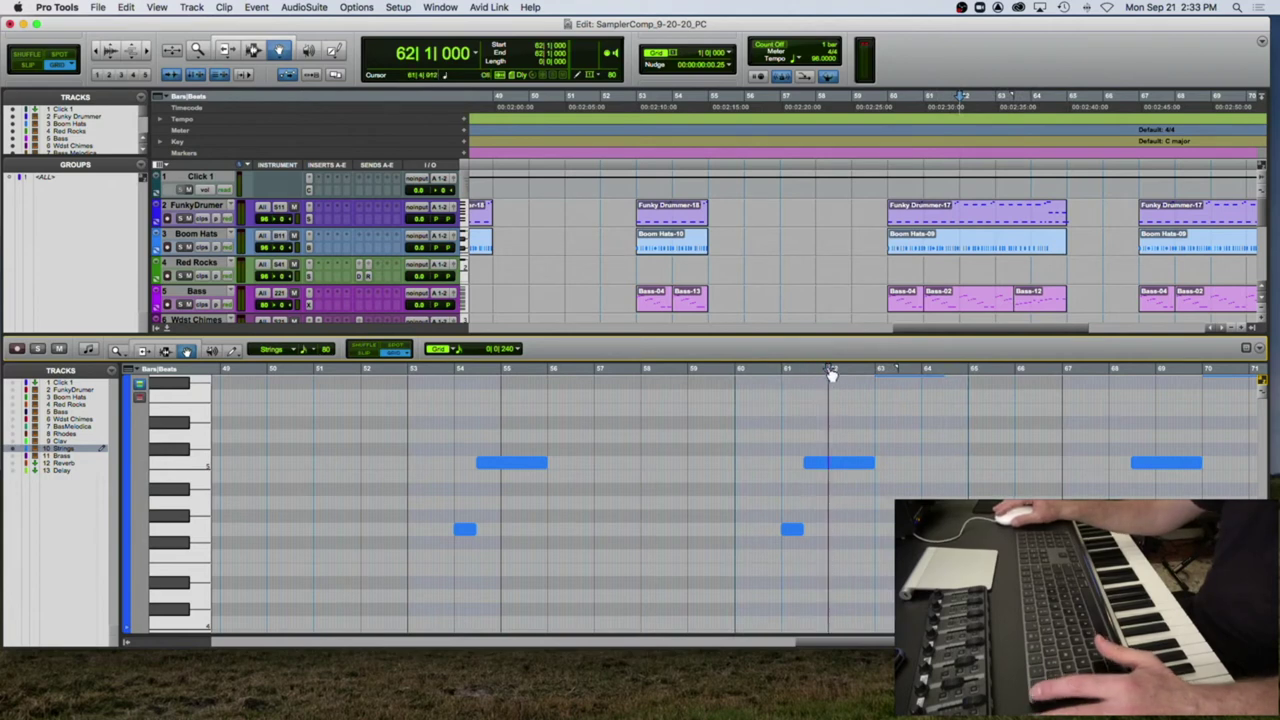
{"action": "key", "text": "super+e"}
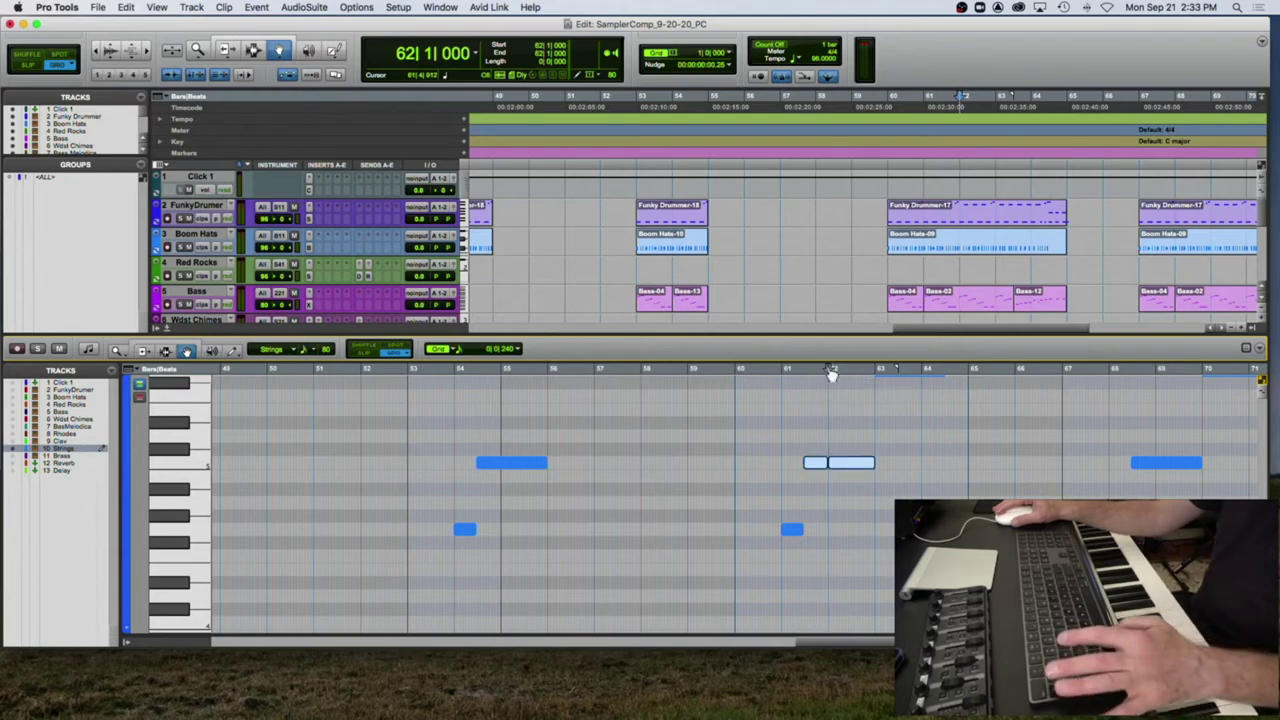
{"action": "left_click_drag", "start_coordinate": [762, 434], "coordinate": [809, 571]}
{"action": "key", "text": "BackSpace"}
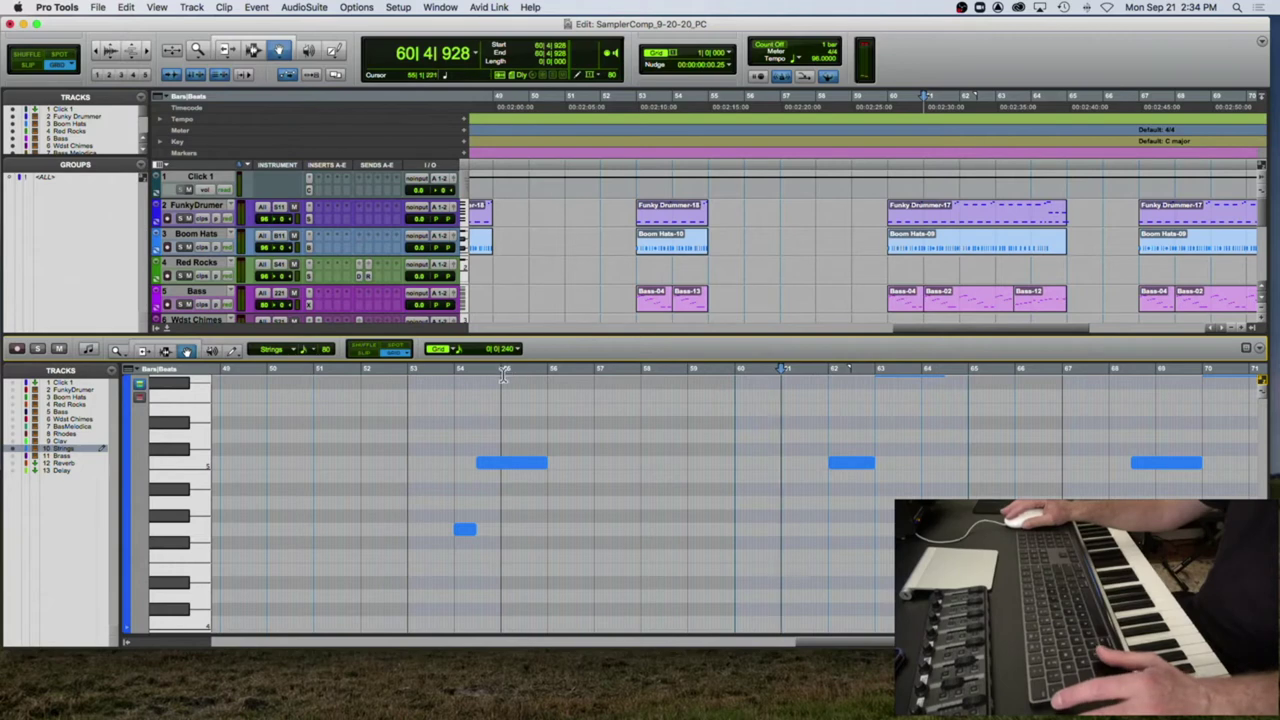
{"action": "left_click", "coordinate": [515, 463]}
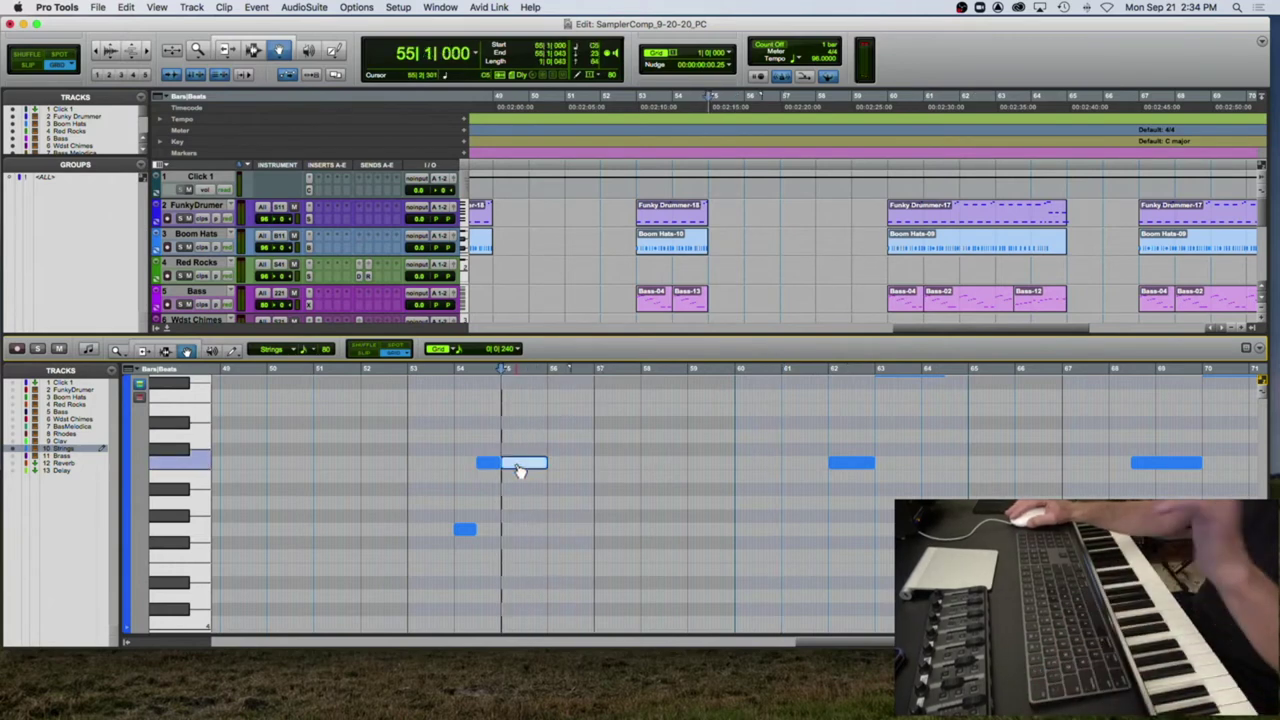
{"action": "key", "text": "s"}
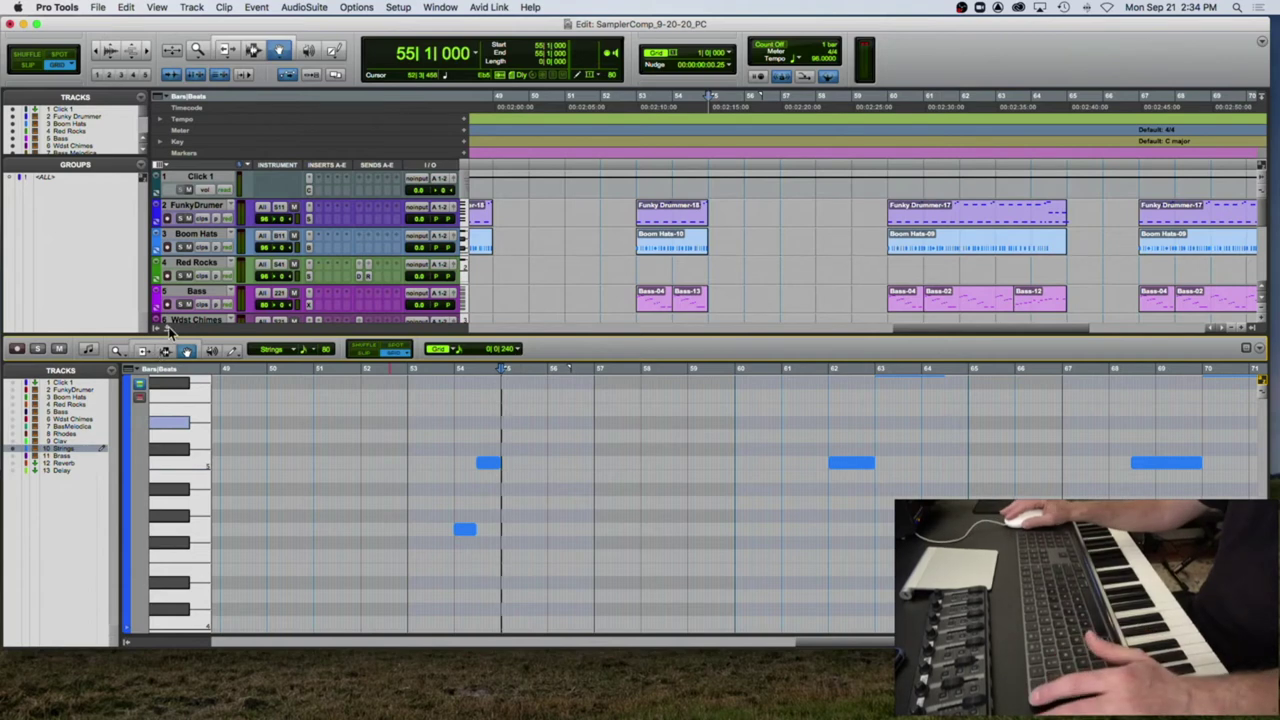
Step: Close the docked MIDI editor, then delete everything from bar 60 to bar 62 on the FunkyDrumer through Brass tracks and audition the remainder
{"action": "left_click", "coordinate": [168, 327]}
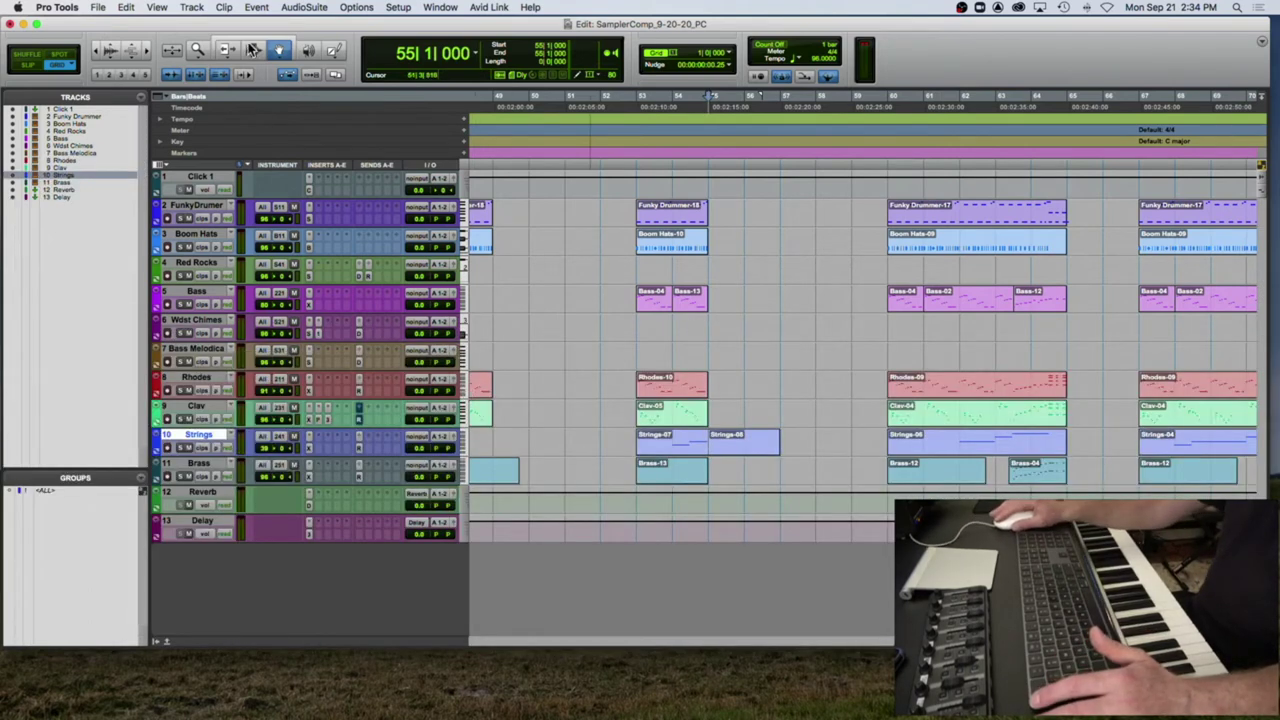
{"action": "left_click_drag", "start_coordinate": [957, 210], "coordinate": [901, 472]}
{"action": "key", "text": "Delete"}
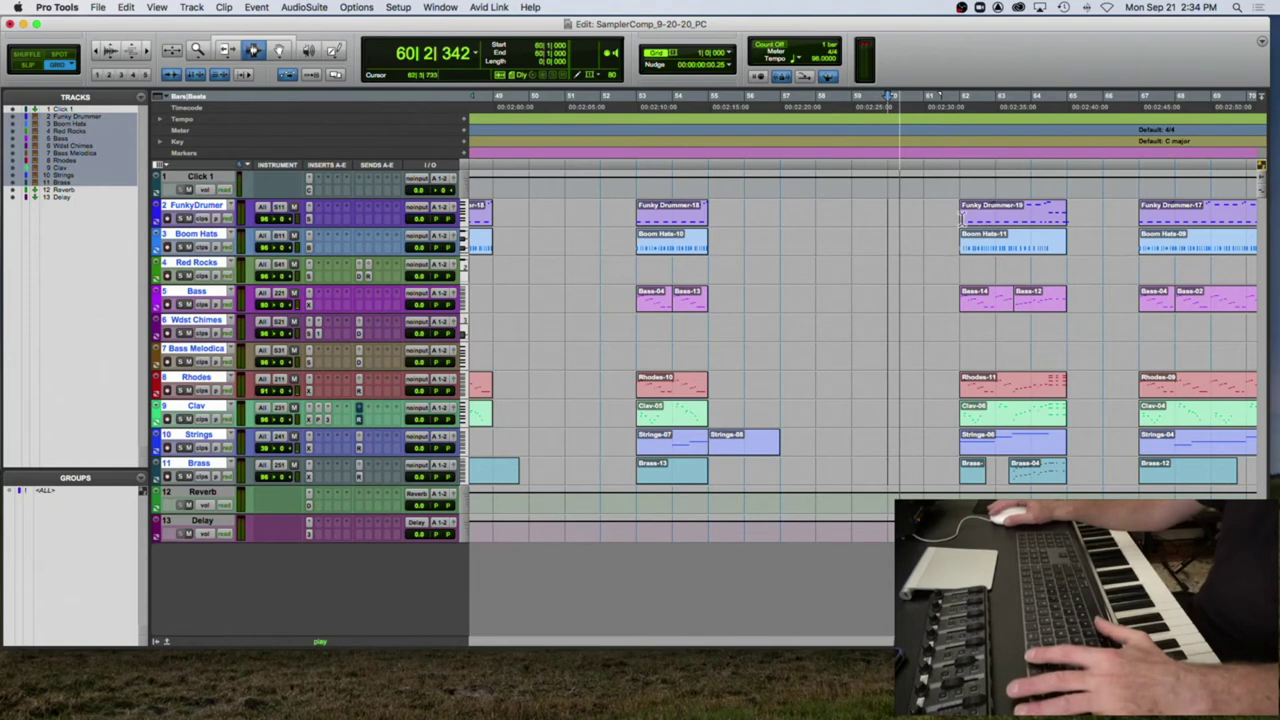
{"action": "left_click", "coordinate": [961, 215]}
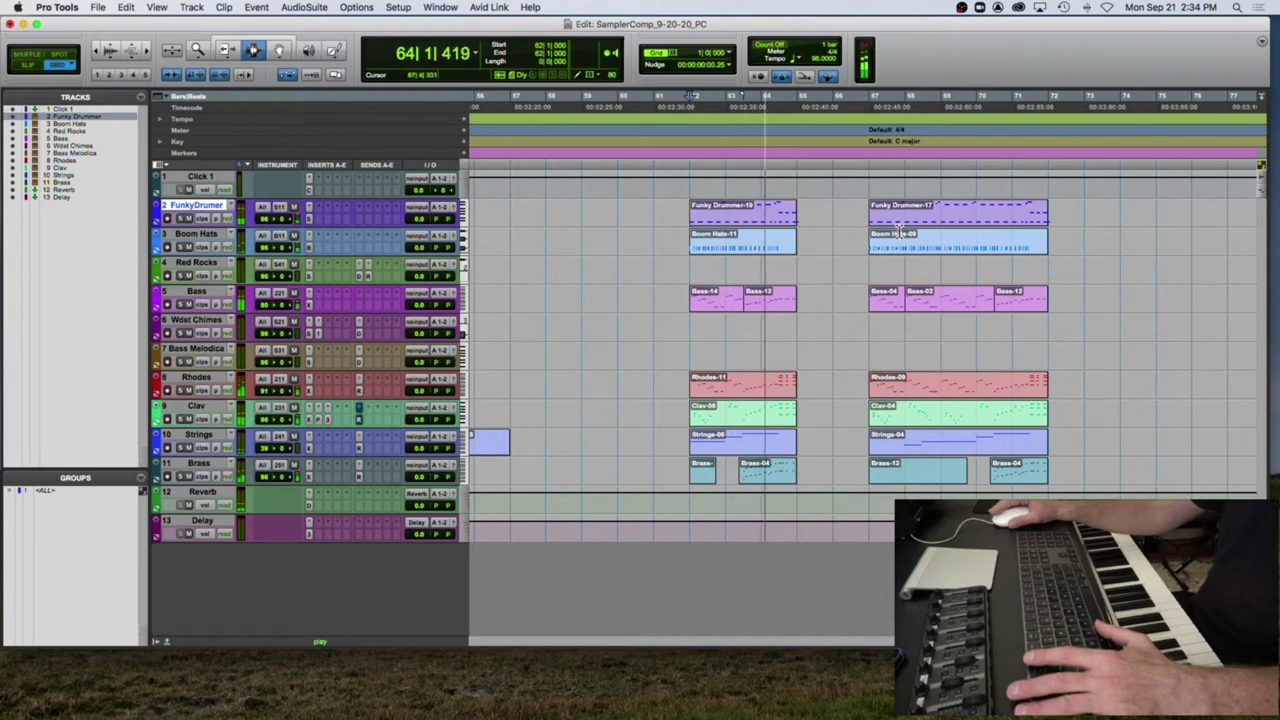
{"action": "key", "text": "space"}
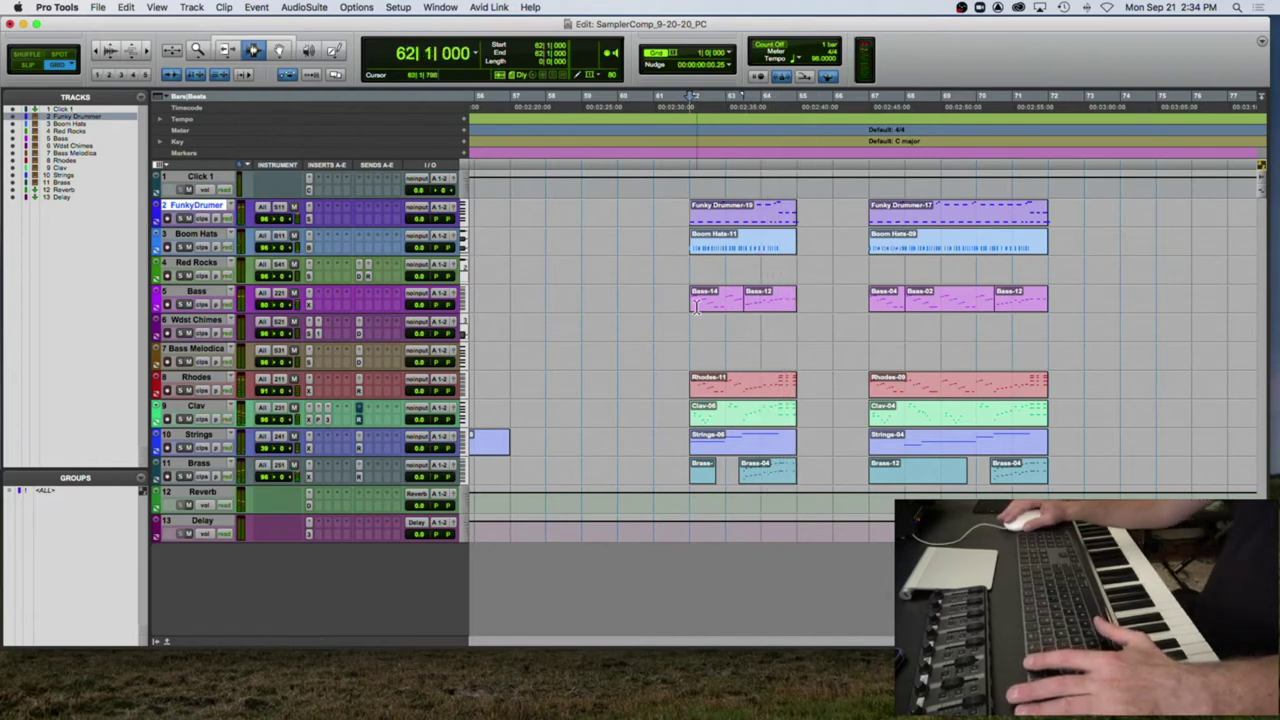
Step: Set the grid to 1/2 note and play the section from bar 63 beat 3
{"action": "left_click", "coordinate": [741, 302]}
{"action": "key", "text": "super+bracketright"}
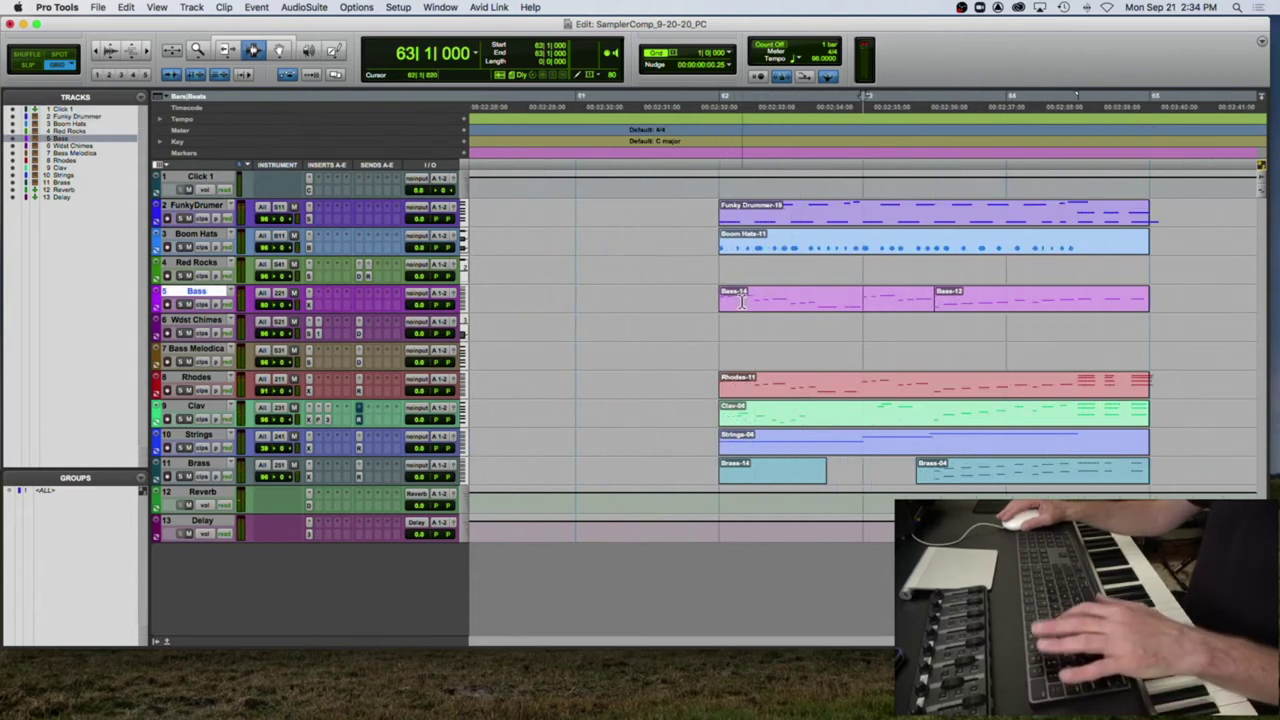
{"action": "key", "text": "super+e"}
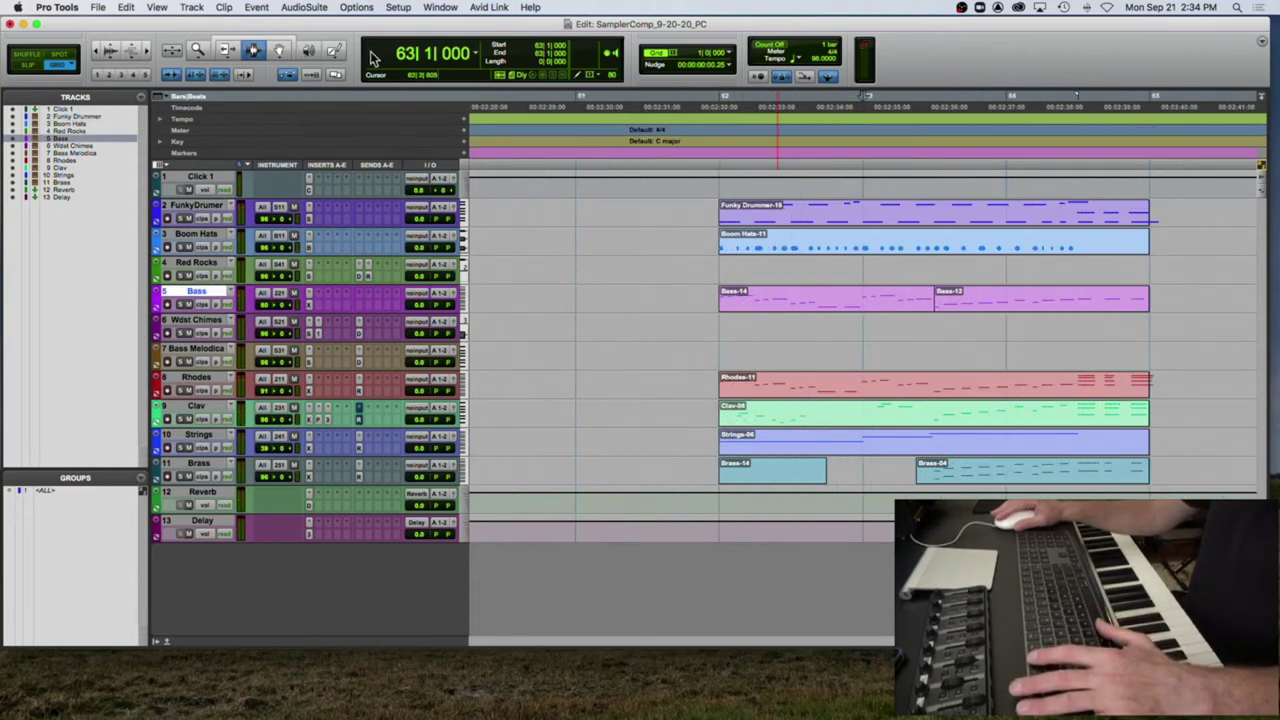
{"action": "left_click", "coordinate": [730, 55]}
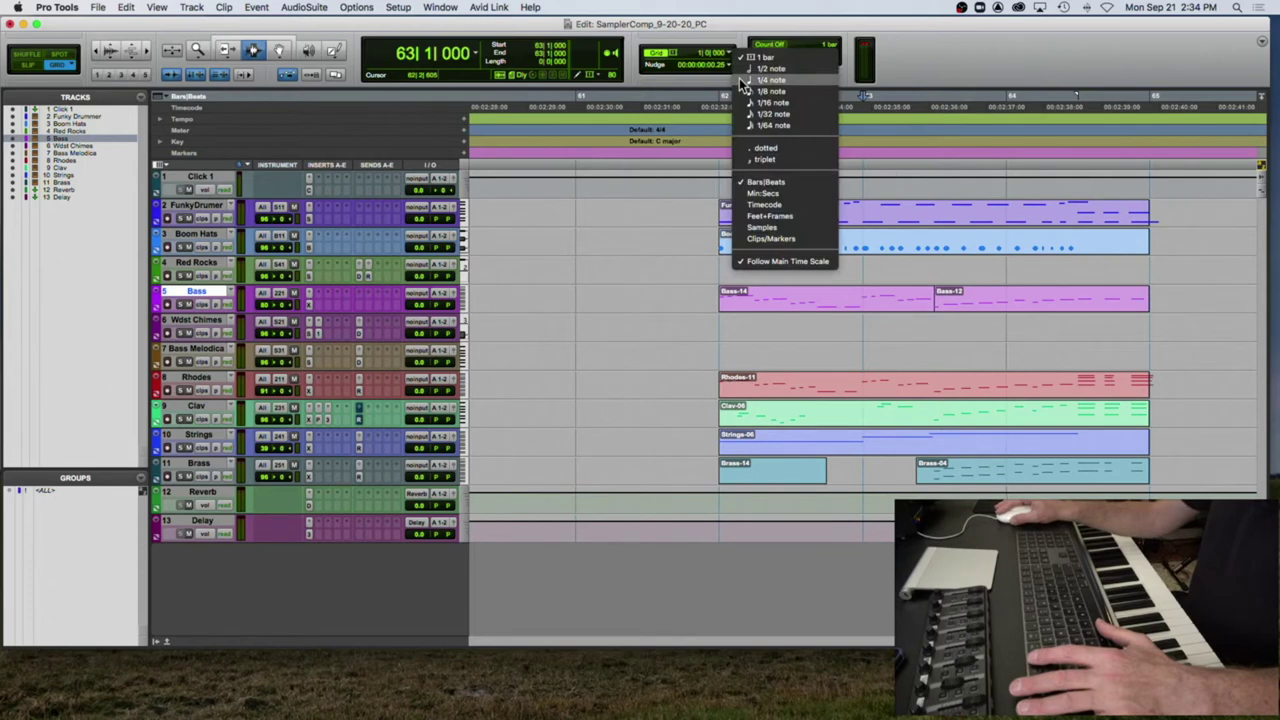
{"action": "left_click", "coordinate": [742, 68]}
{"action": "key", "text": "space"}
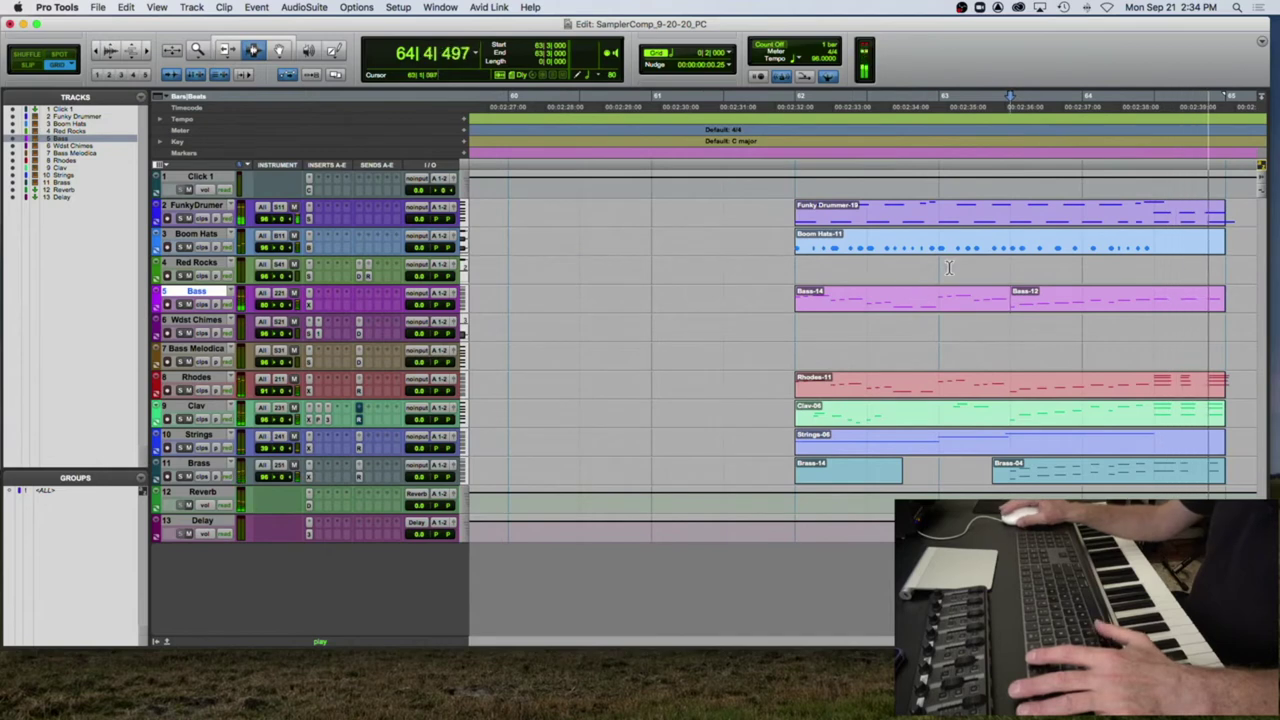
{"action": "key", "text": "space"}
Step: Delete everything from bar 63 beat 3 to bar 65 on the FunkyDrumer through Brass tracks
{"action": "left_click", "coordinate": [1016, 218]}
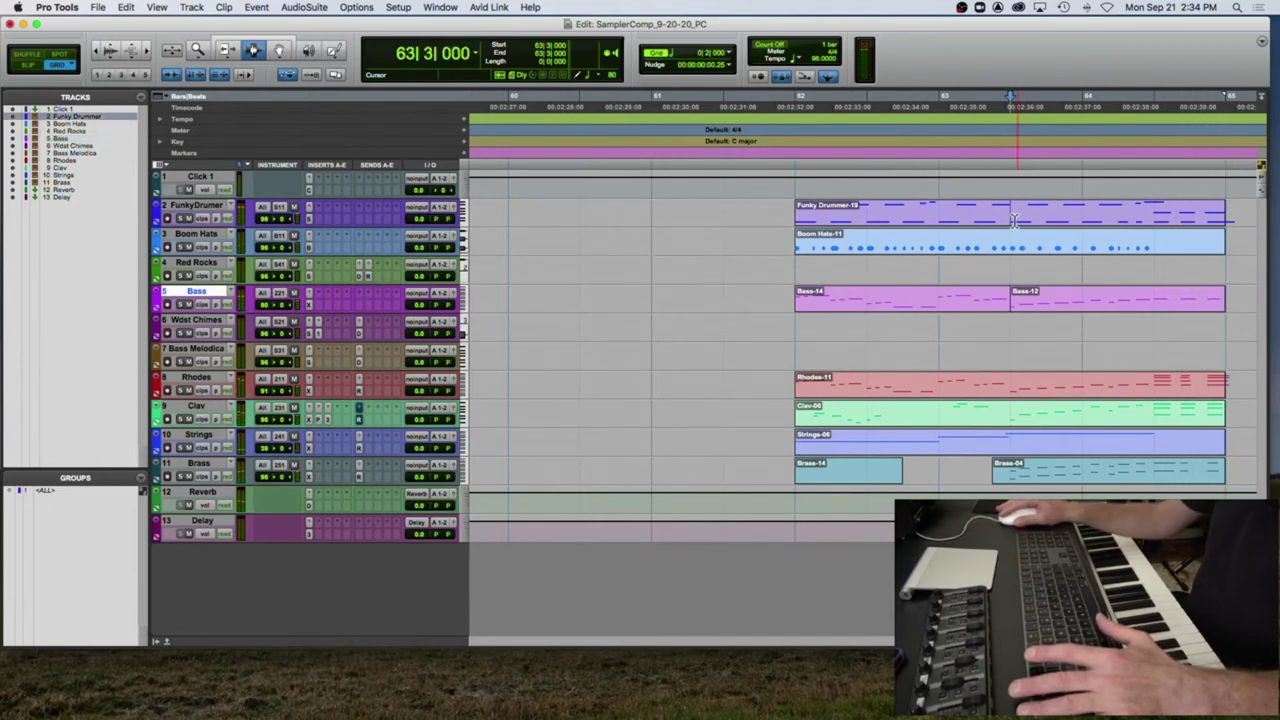
{"action": "left_click_drag", "start_coordinate": [1016, 218], "coordinate": [1238, 478]}
{"action": "key", "text": "Delete"}
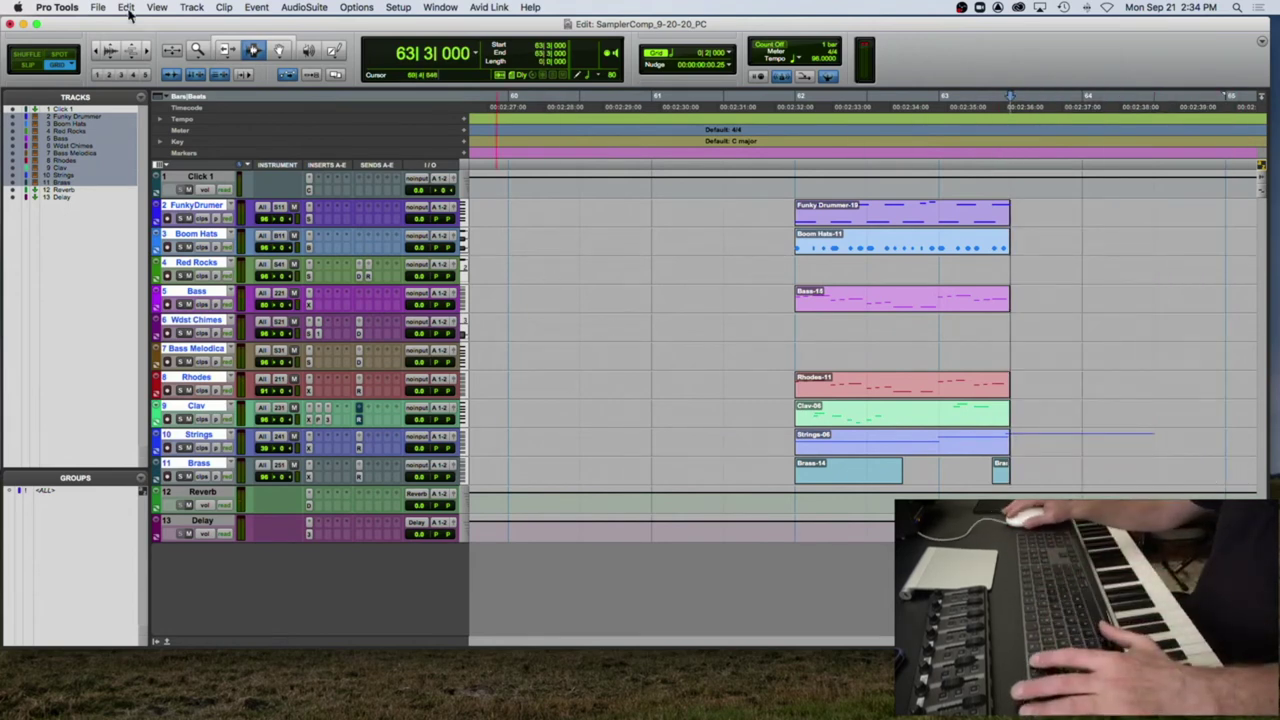
Step: Delete the Strings note overhanging bar 63 beat 3 in the MIDI editor and play the shortened section from bar 62
{"action": "left_click", "coordinate": [940, 444]}
{"action": "double_click", "coordinate": [940, 444]}
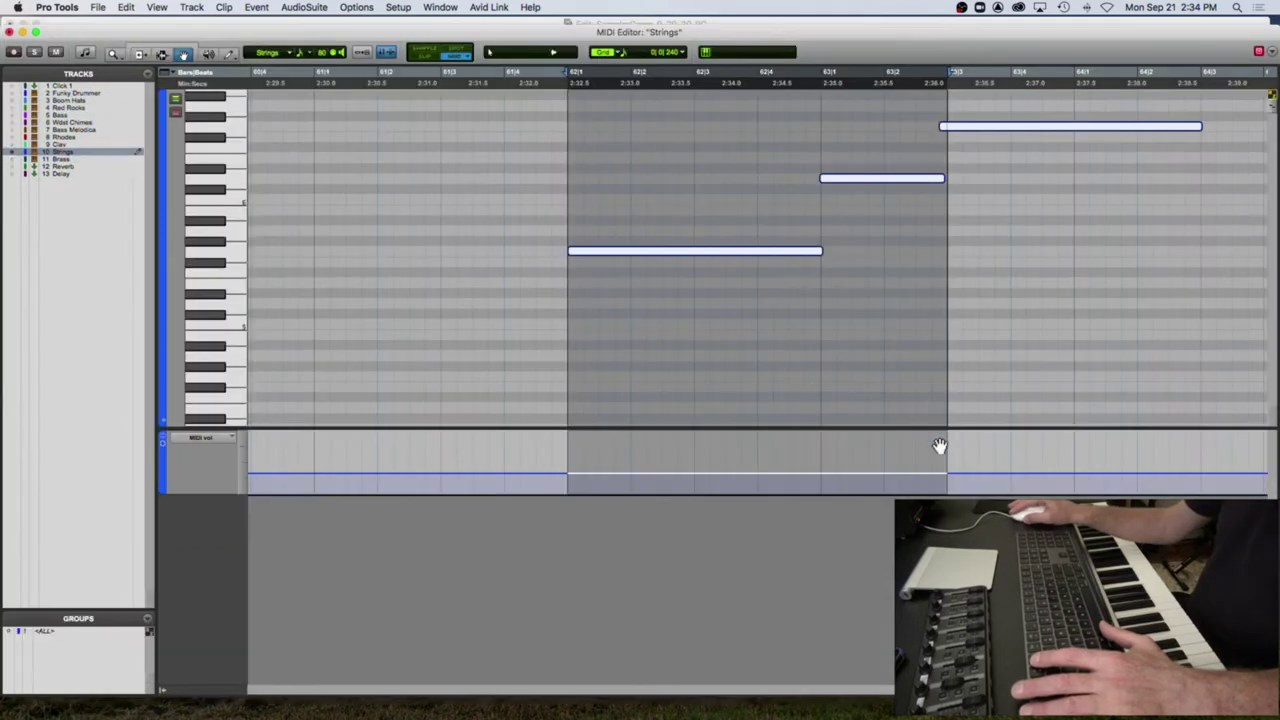
{"action": "left_click", "coordinate": [965, 135]}
{"action": "key", "text": "Delete"}
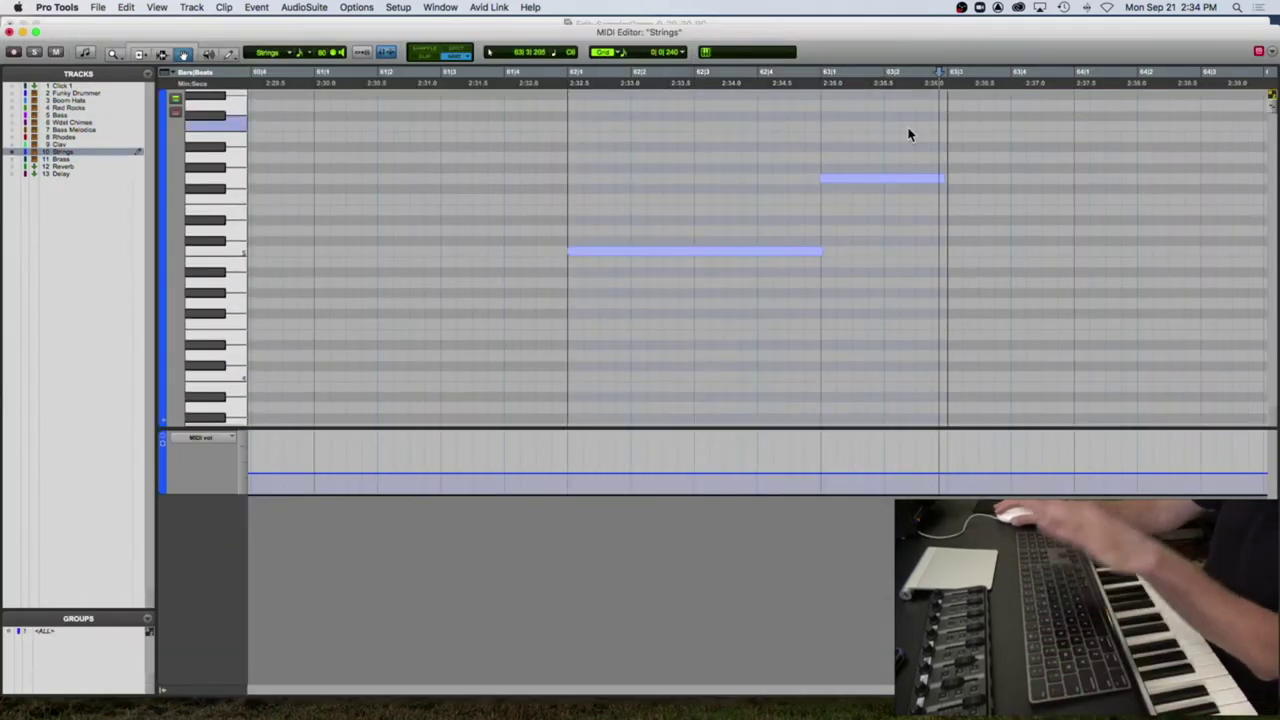
{"action": "left_click", "coordinate": [9, 32]}
{"action": "left_click", "coordinate": [833, 215]}
{"action": "key", "text": "space"}
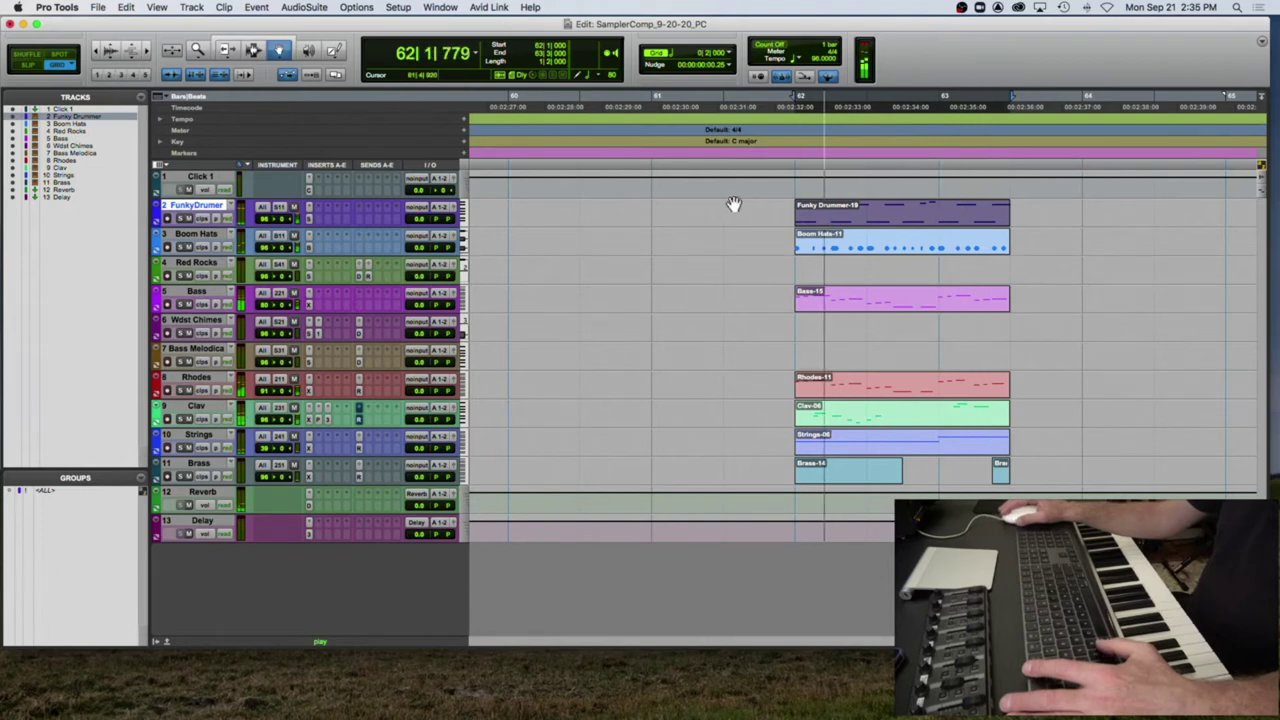
{"action": "key", "text": "space"}
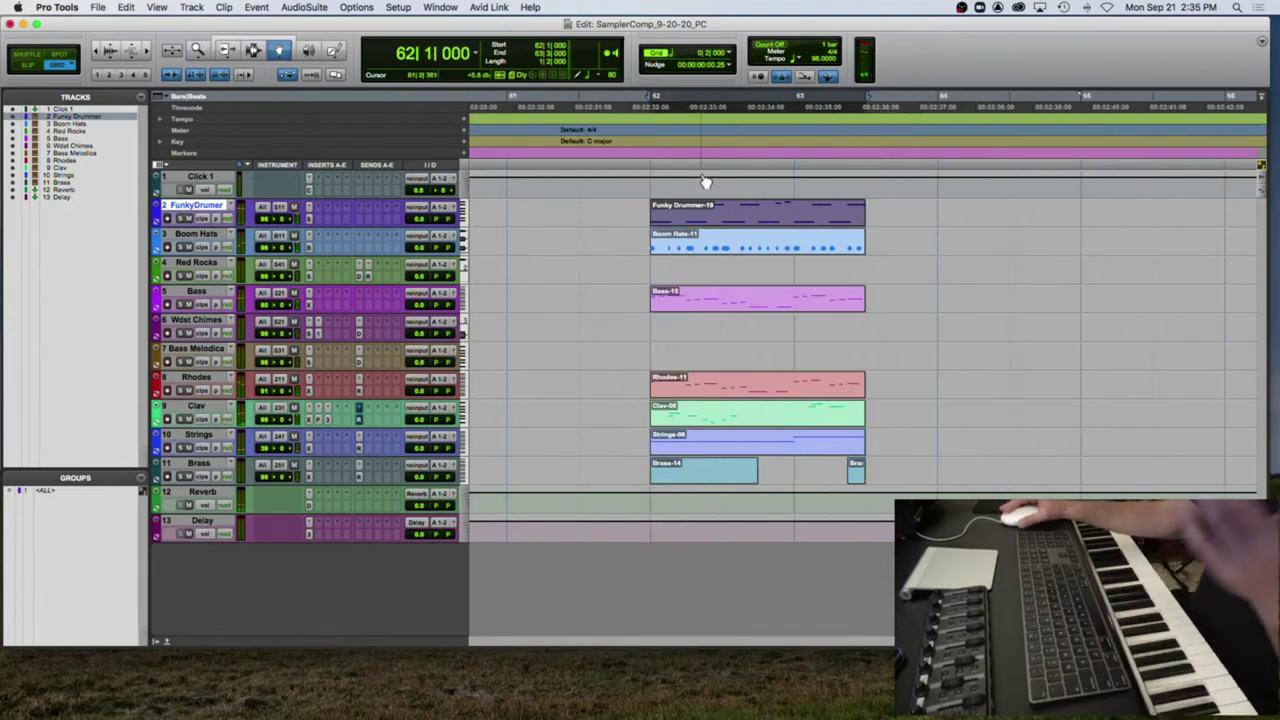
Step: Open the Strings clip at bar 67 in the MIDI editor and quantize its notes to a 1/16-note grid
{"action": "key", "text": "super+bracketleft"}
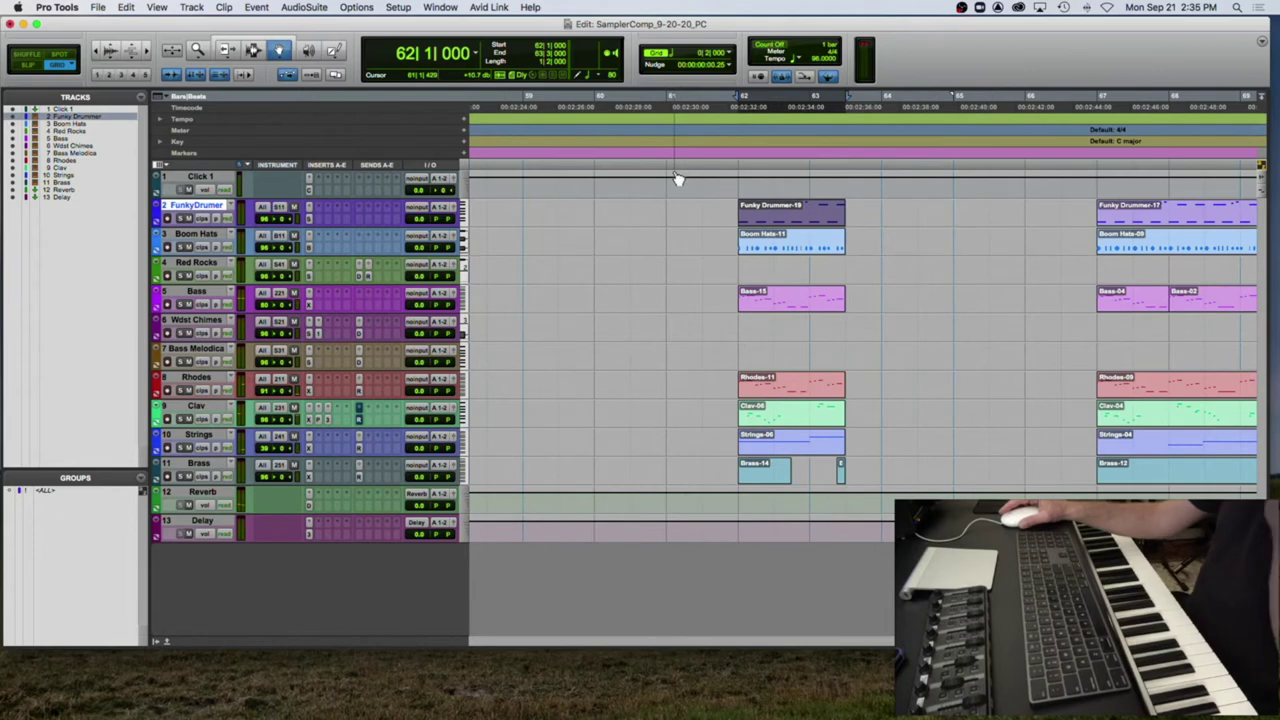
{"action": "scroll", "coordinate": [680, 182], "scroll_direction": "right", "scroll_amount": 10}
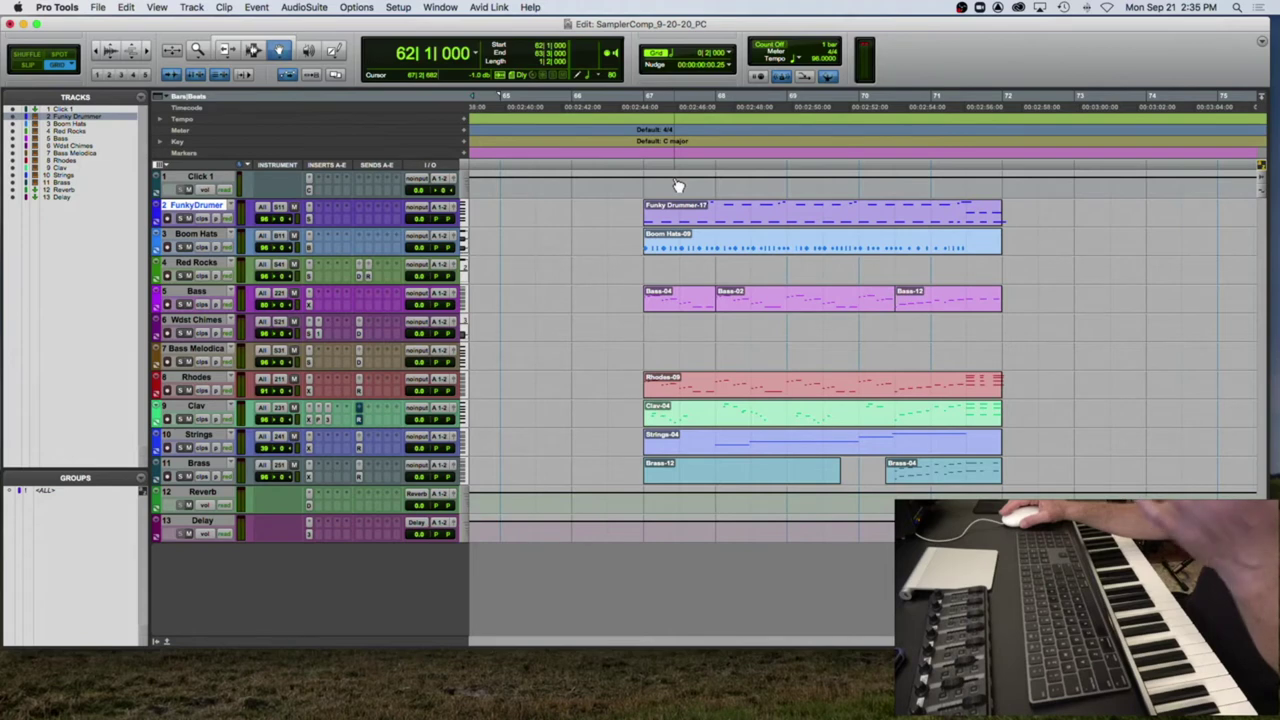
{"action": "left_click", "coordinate": [884, 446]}
{"action": "double_click", "coordinate": [884, 446]}
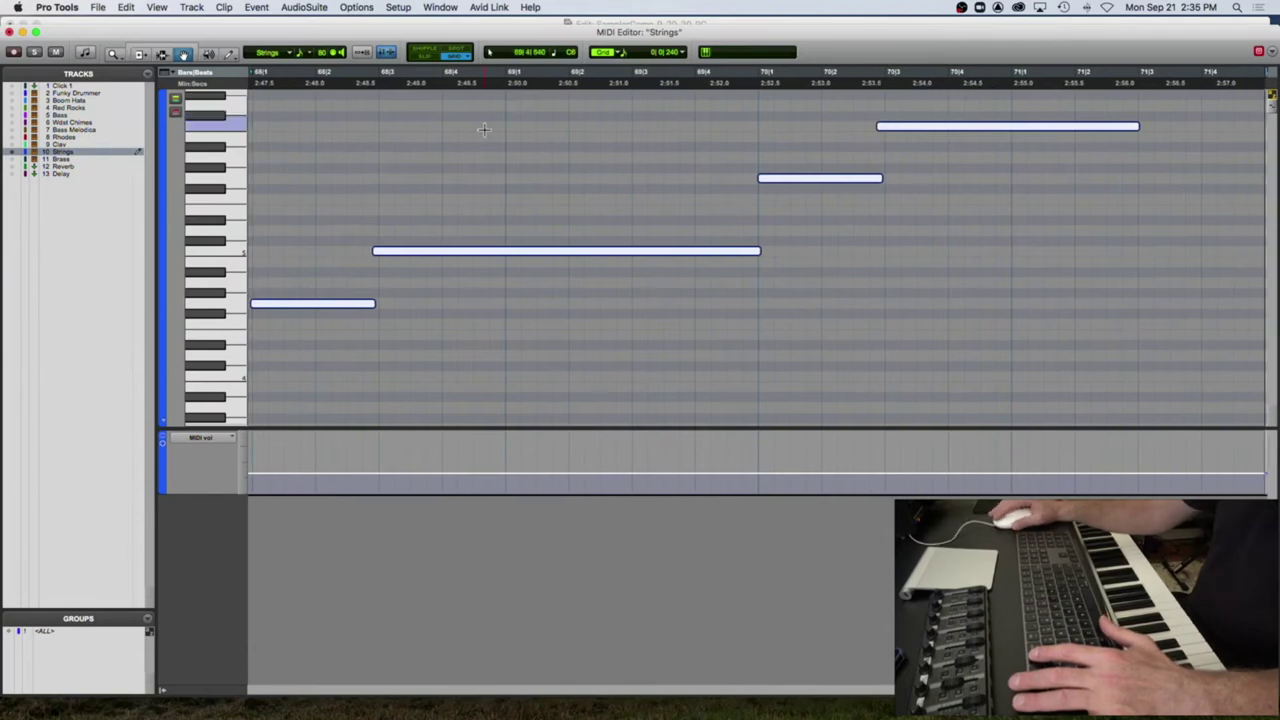
{"action": "key", "text": "alt+0"}
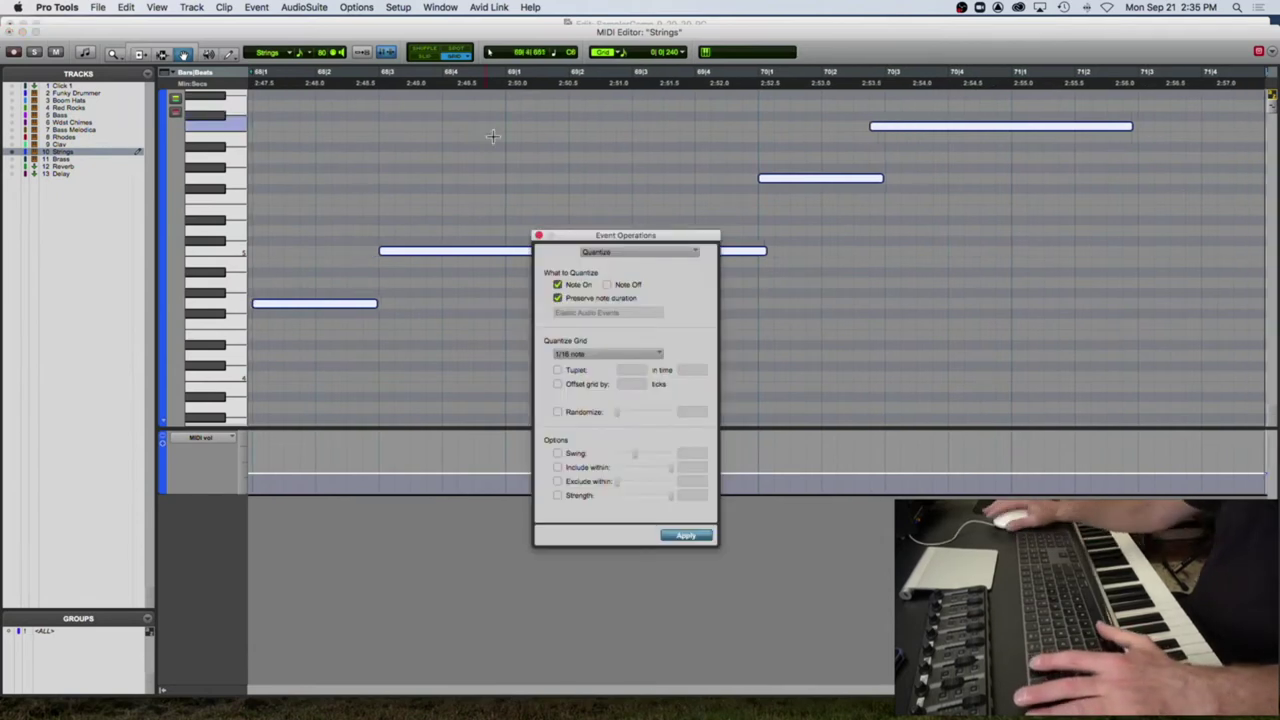
{"action": "left_click", "coordinate": [538, 237]}
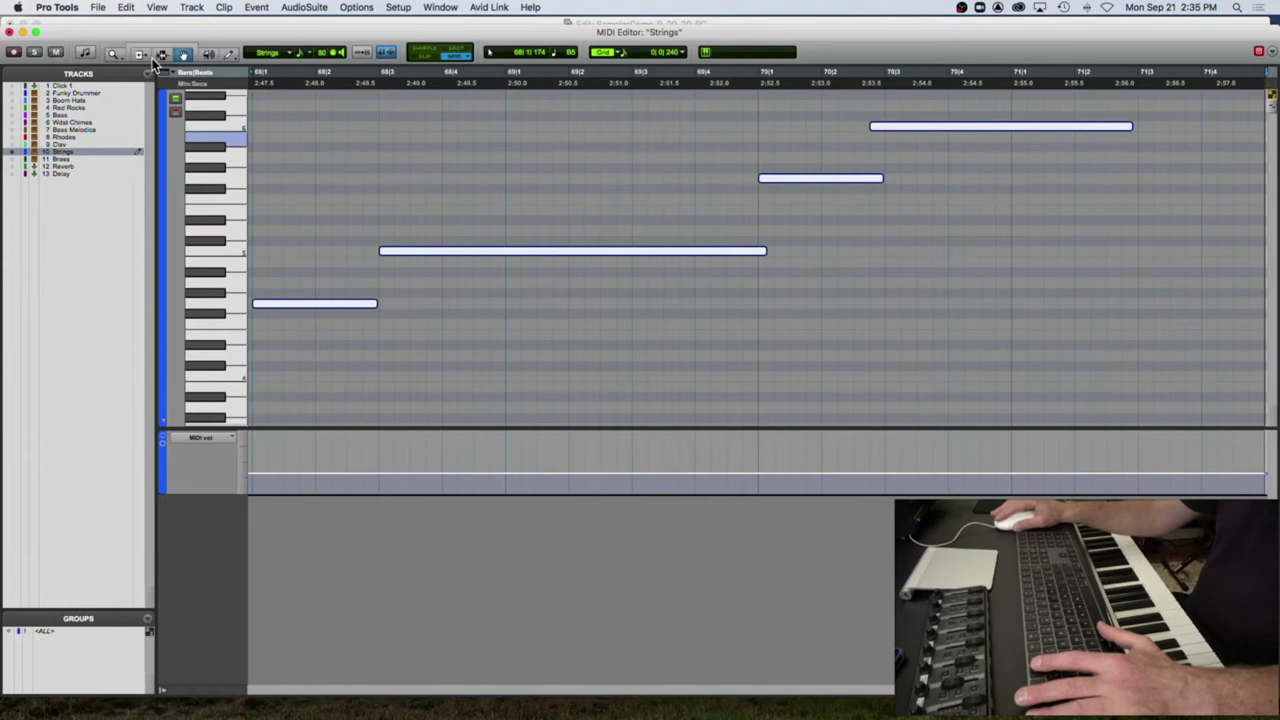
Step: Trim the end of the long Strings note back to bar 70 and close the MIDI editor
{"action": "left_click", "coordinate": [498, 78]}
{"action": "left_click_drag", "start_coordinate": [751, 251], "coordinate": [745, 256]}
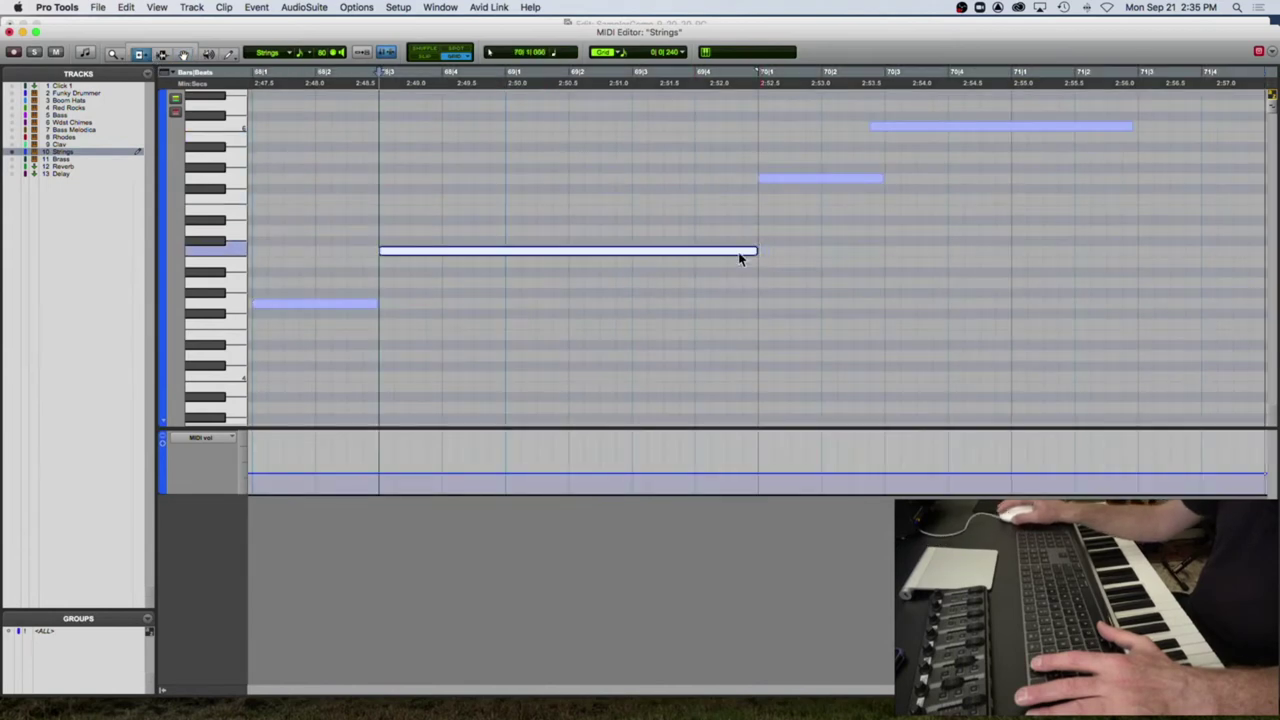
{"action": "left_click", "coordinate": [10, 32]}
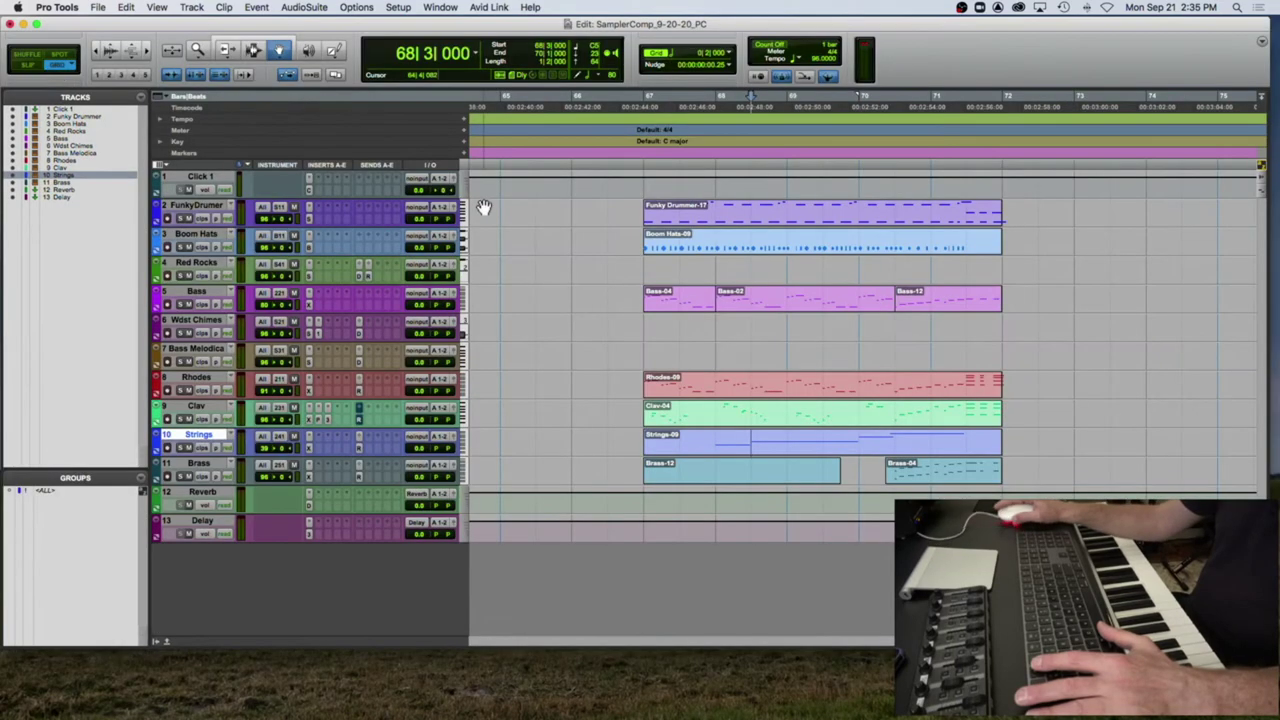
Step: Play the section from bar 67 and select the FunkyDrumer clip from bar 67 to bar 70 beat 3
{"action": "left_click", "coordinate": [642, 158]}
{"action": "key", "text": "space"}
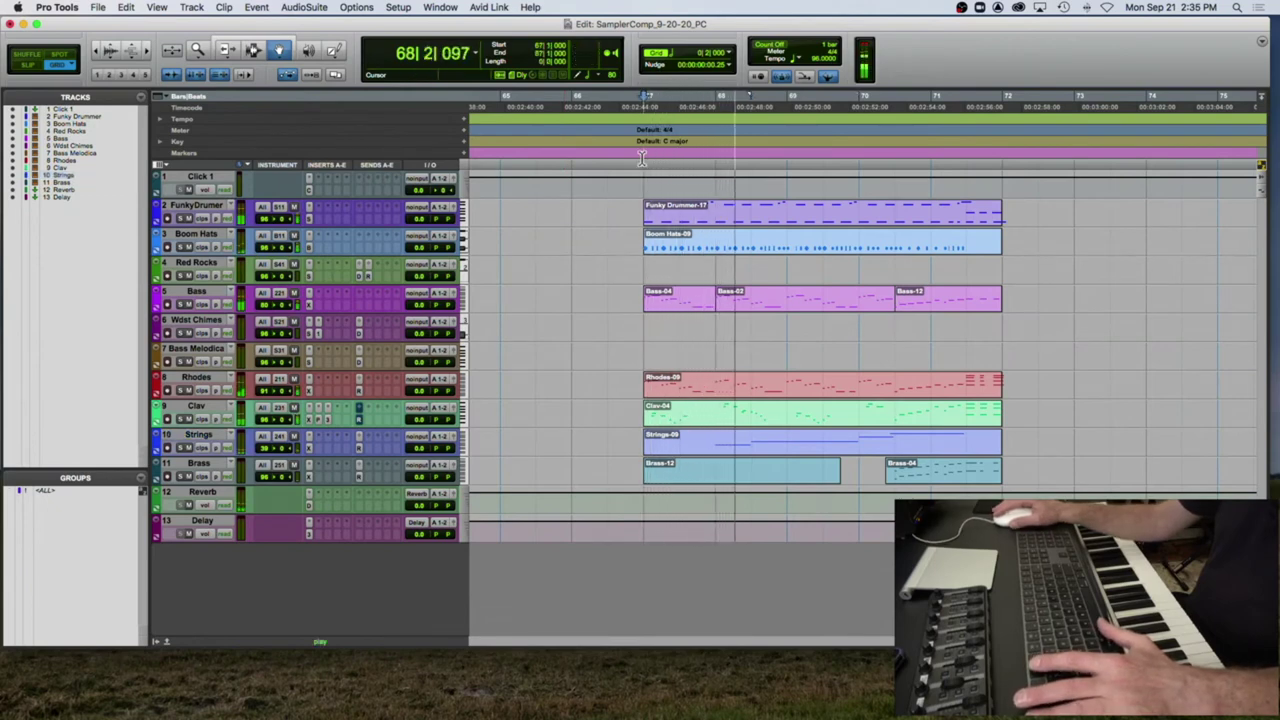
{"action": "key", "text": "space"}
{"action": "left_click_drag", "start_coordinate": [643, 158], "coordinate": [704, 160]}
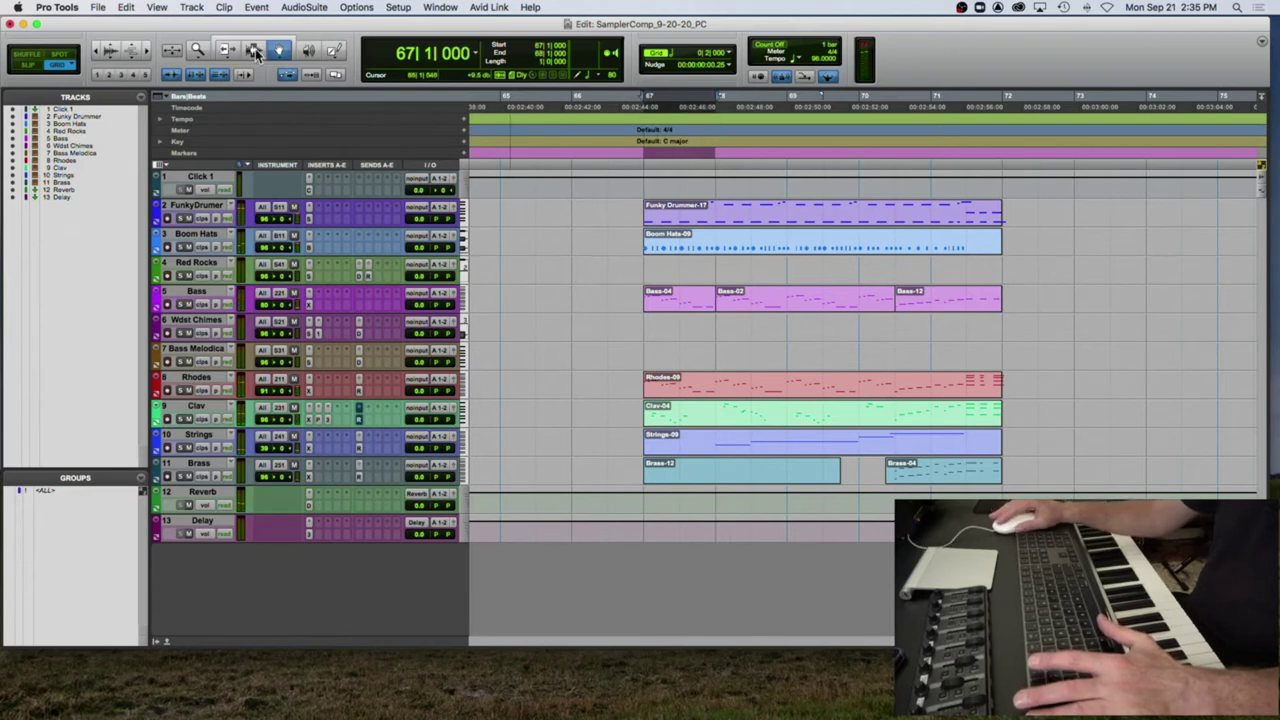
{"action": "left_click_drag", "start_coordinate": [645, 212], "coordinate": [773, 215]}
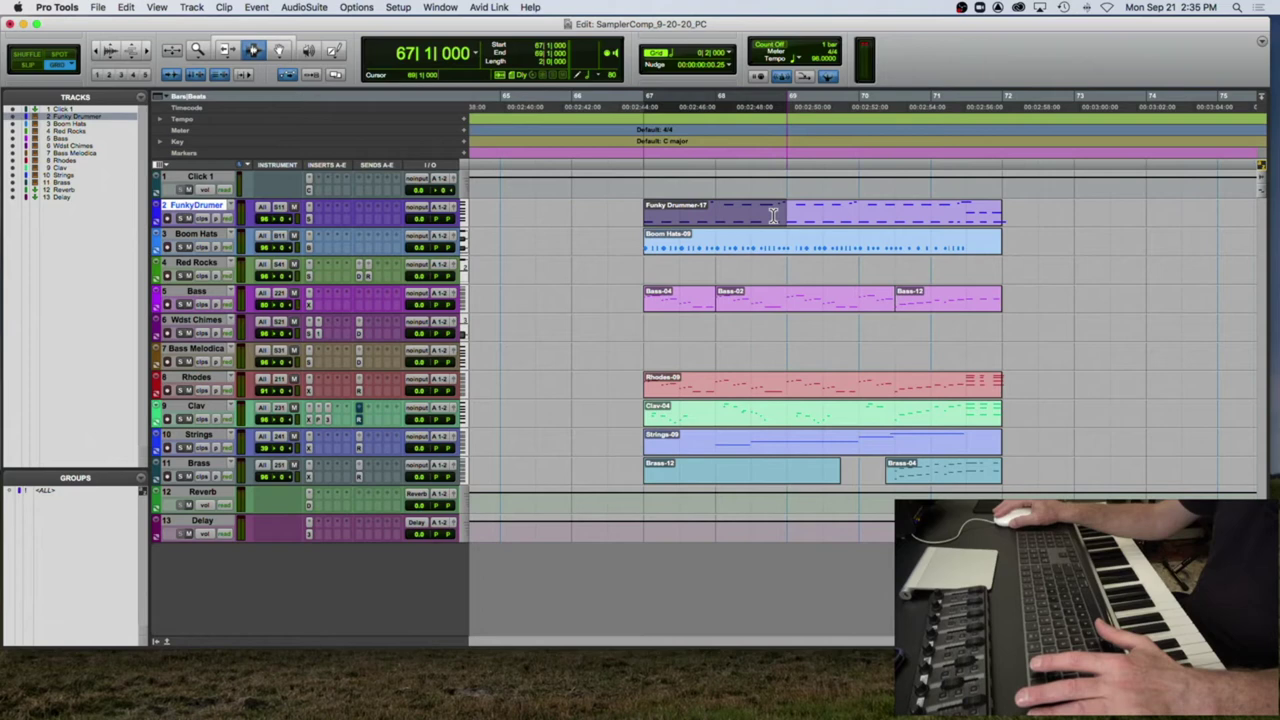
{"action": "left_click_drag", "start_coordinate": [822, 217], "coordinate": [912, 224]}
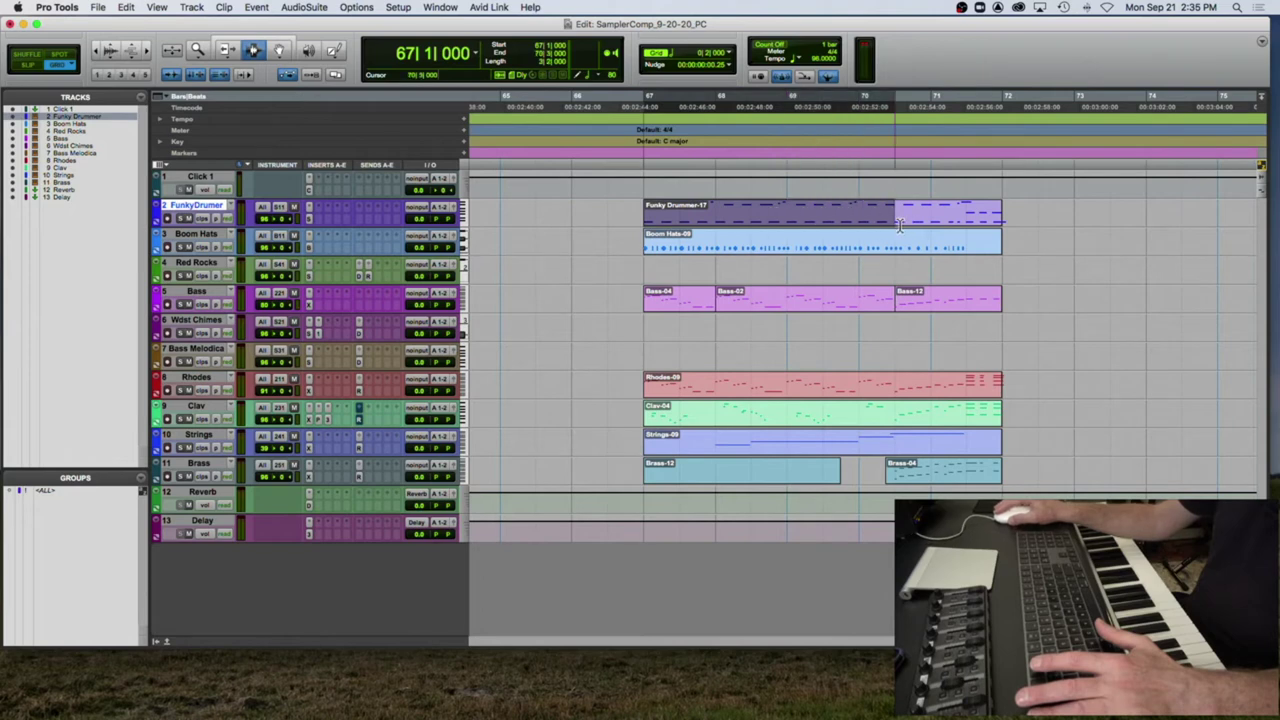
{"action": "key", "text": "super+bracketleft"}
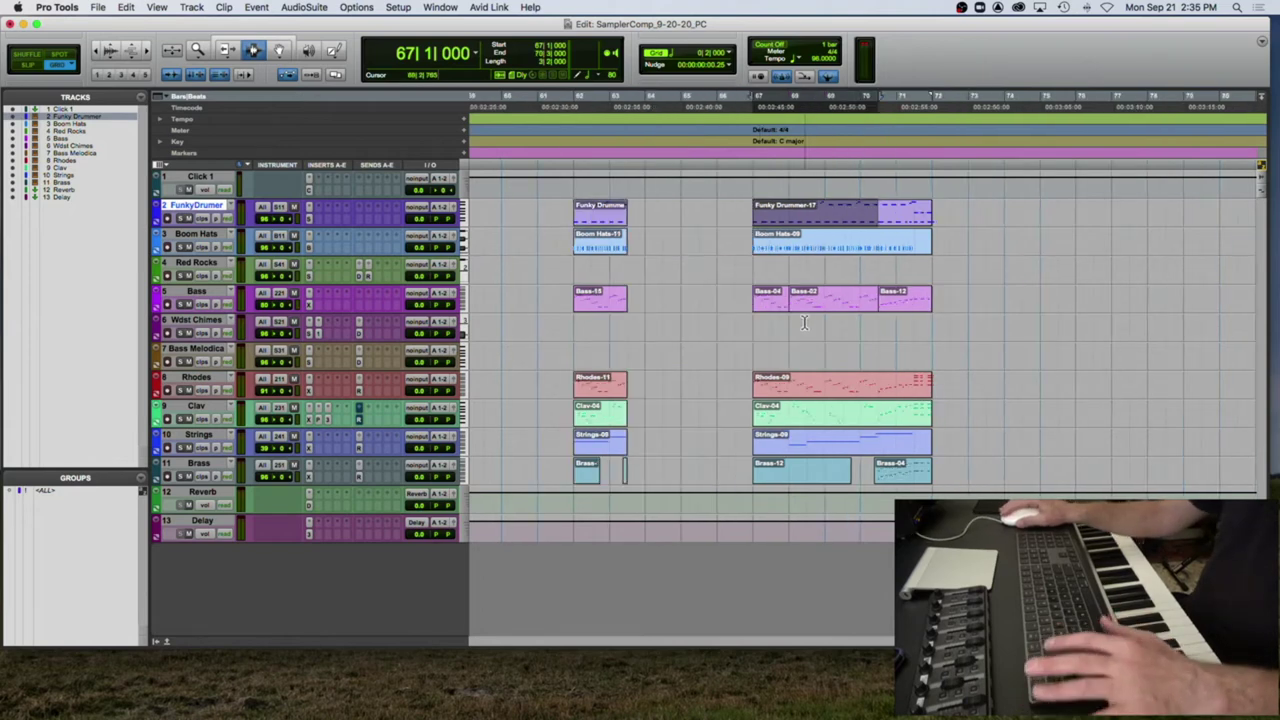
Step: Select the Strings clip at bar 67, set the Quantize grid to 1/4 note and close the Event Operations window
{"action": "double_click", "coordinate": [838, 452]}
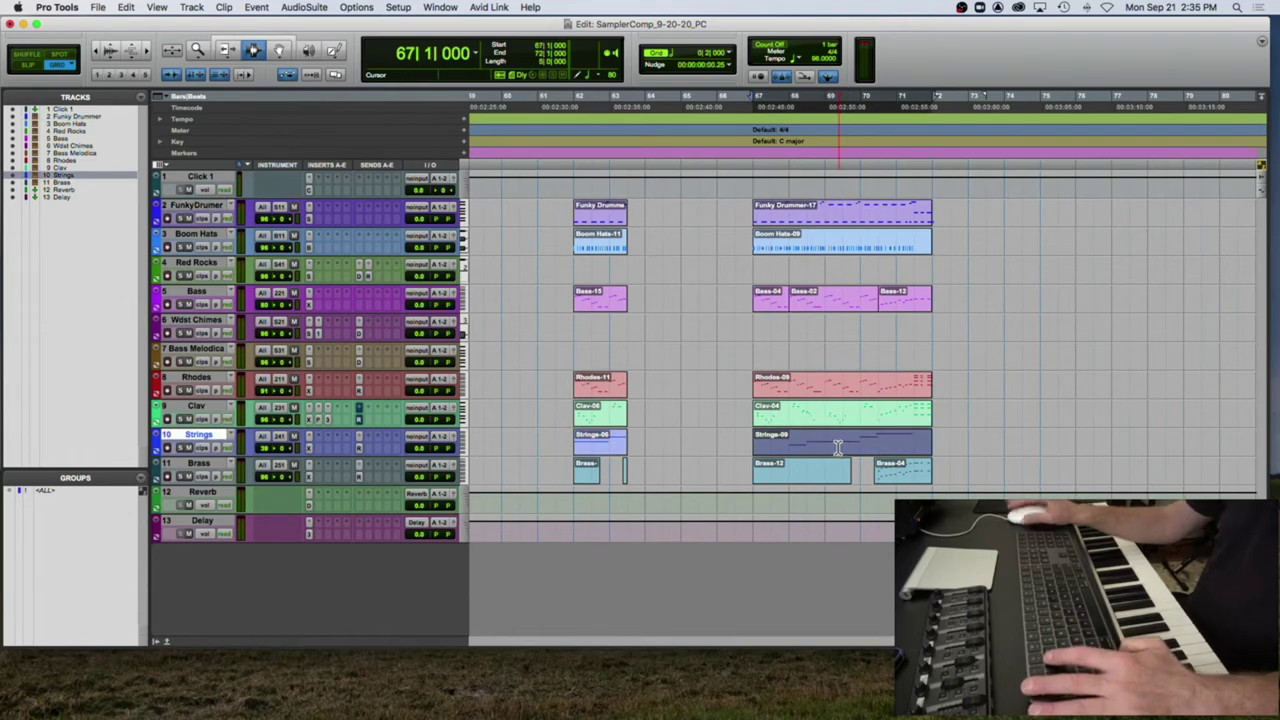
{"action": "key", "text": "alt+0"}
{"action": "left_click", "coordinate": [579, 357]}
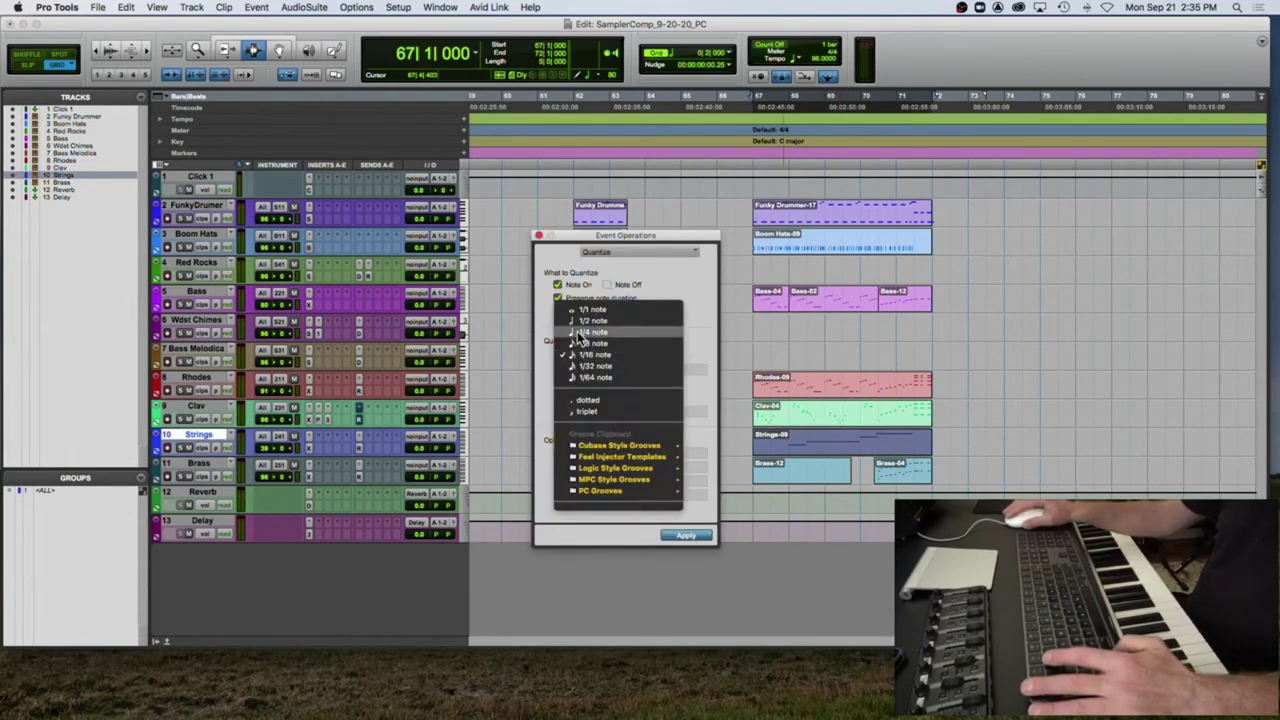
{"action": "left_click", "coordinate": [582, 332]}
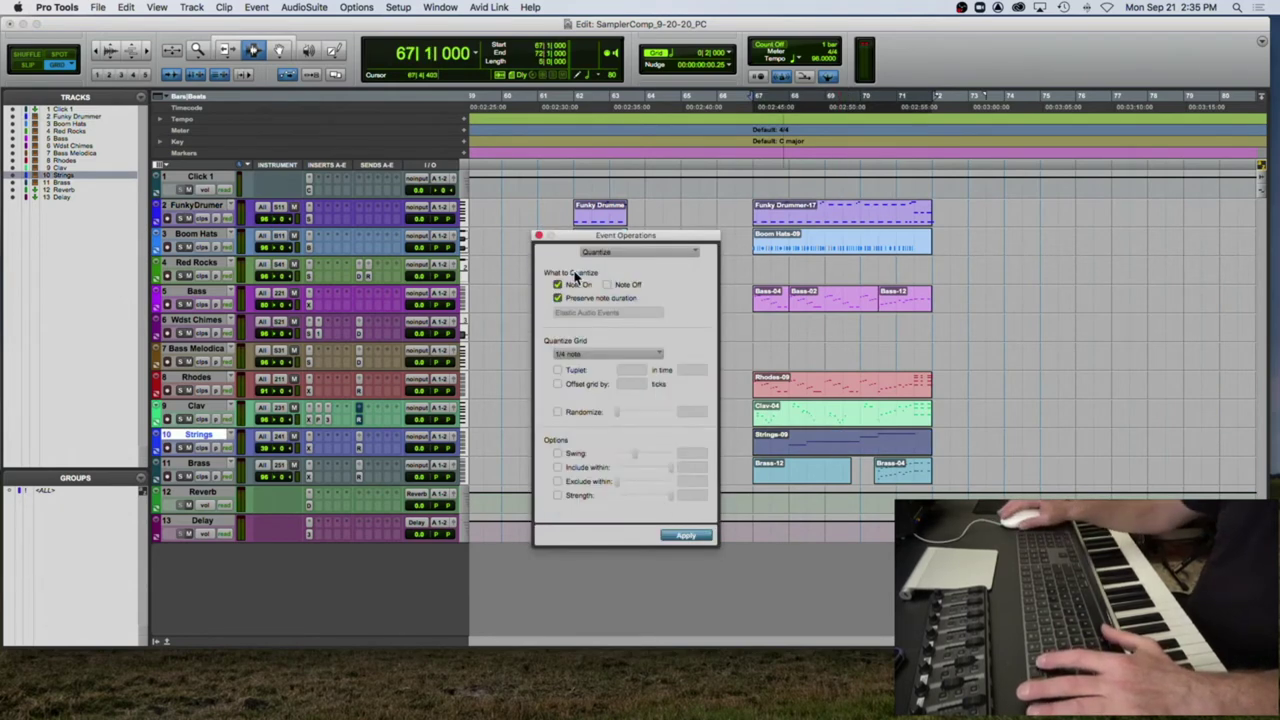
{"action": "left_click", "coordinate": [539, 236]}
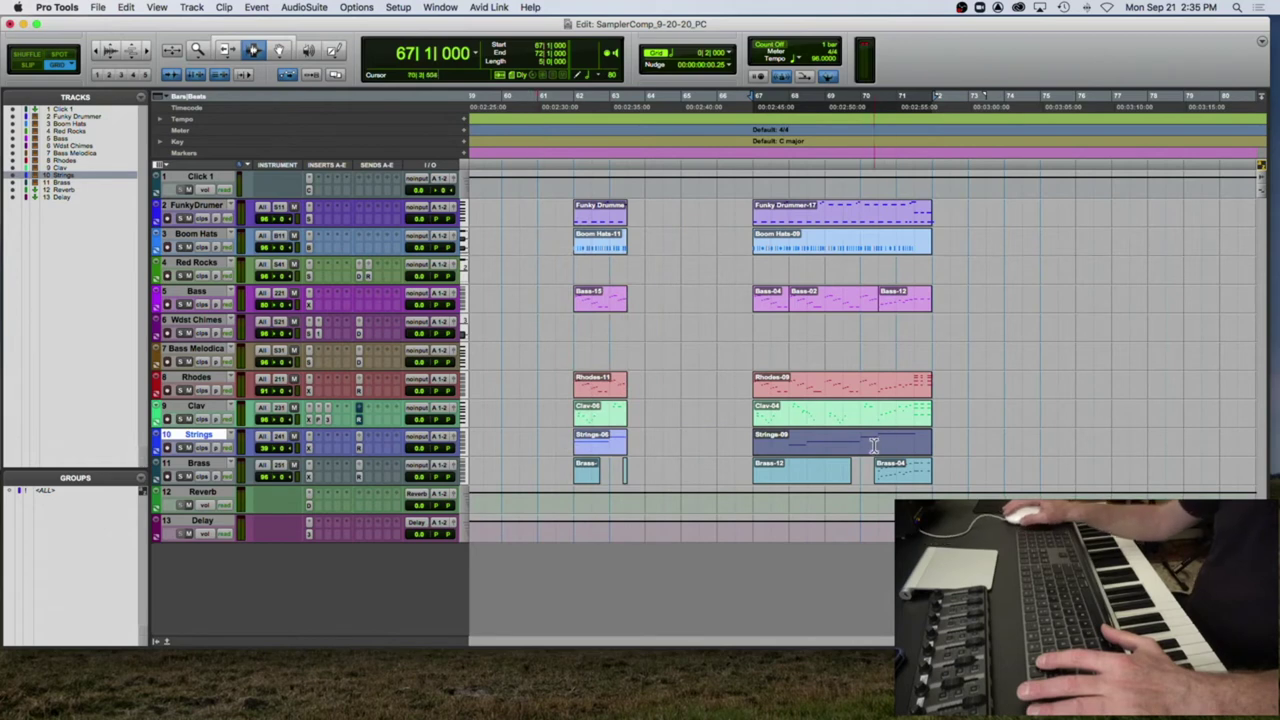
Step: Delete bar 67 to bar 70 beat 3 on the FunkyDrumer, Boom Hats, Bass, Rhodes, Clav and Strings tracks, and play the remainder
{"action": "left_click_drag", "start_coordinate": [875, 446], "coordinate": [755, 446]}
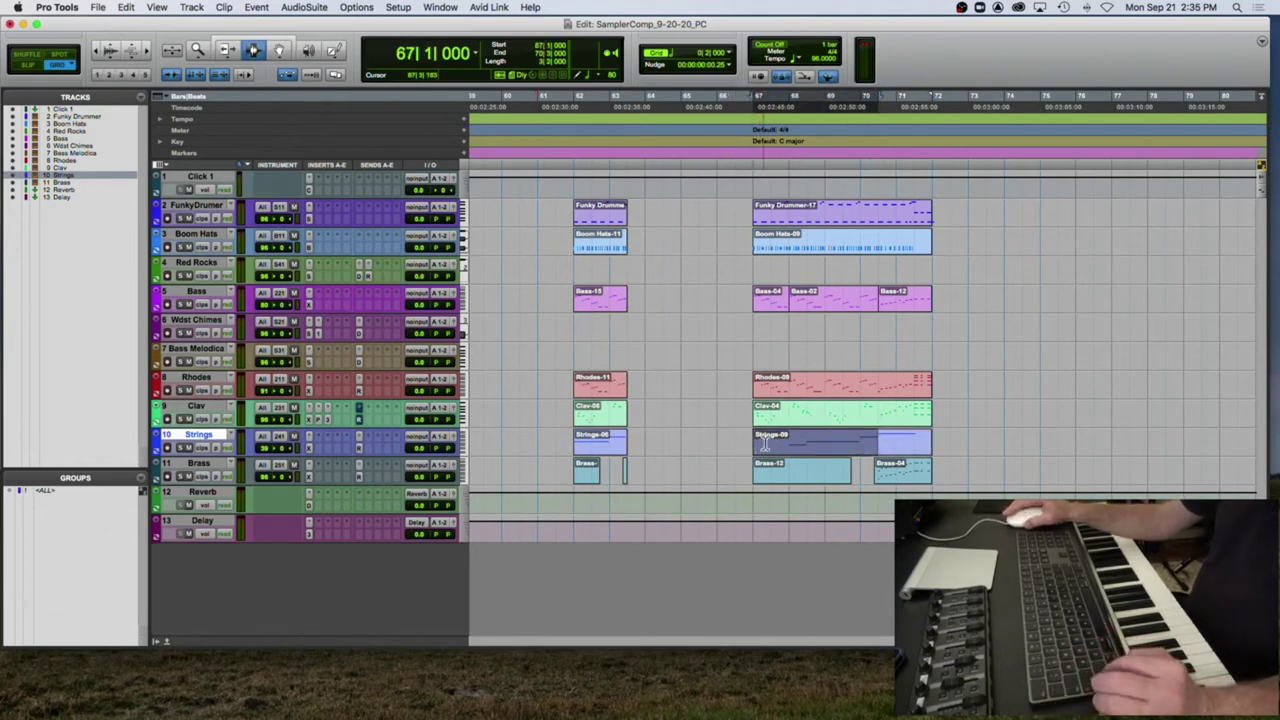
{"action": "left_click", "coordinate": [776, 410], "text": "shift"}
{"action": "left_click", "coordinate": [775, 377], "text": "shift"}
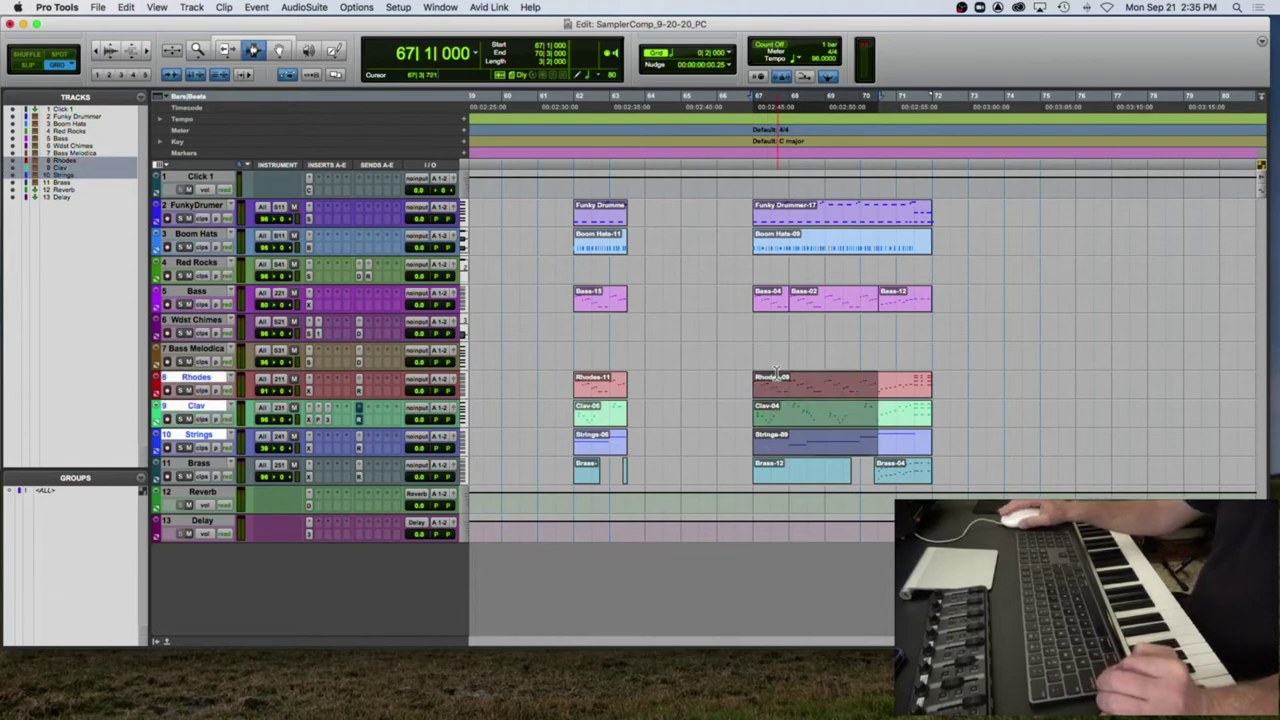
{"action": "left_click", "coordinate": [768, 290], "text": "shift"}
{"action": "left_click", "coordinate": [764, 248], "text": "shift"}
{"action": "left_click", "coordinate": [768, 220], "text": "shift"}
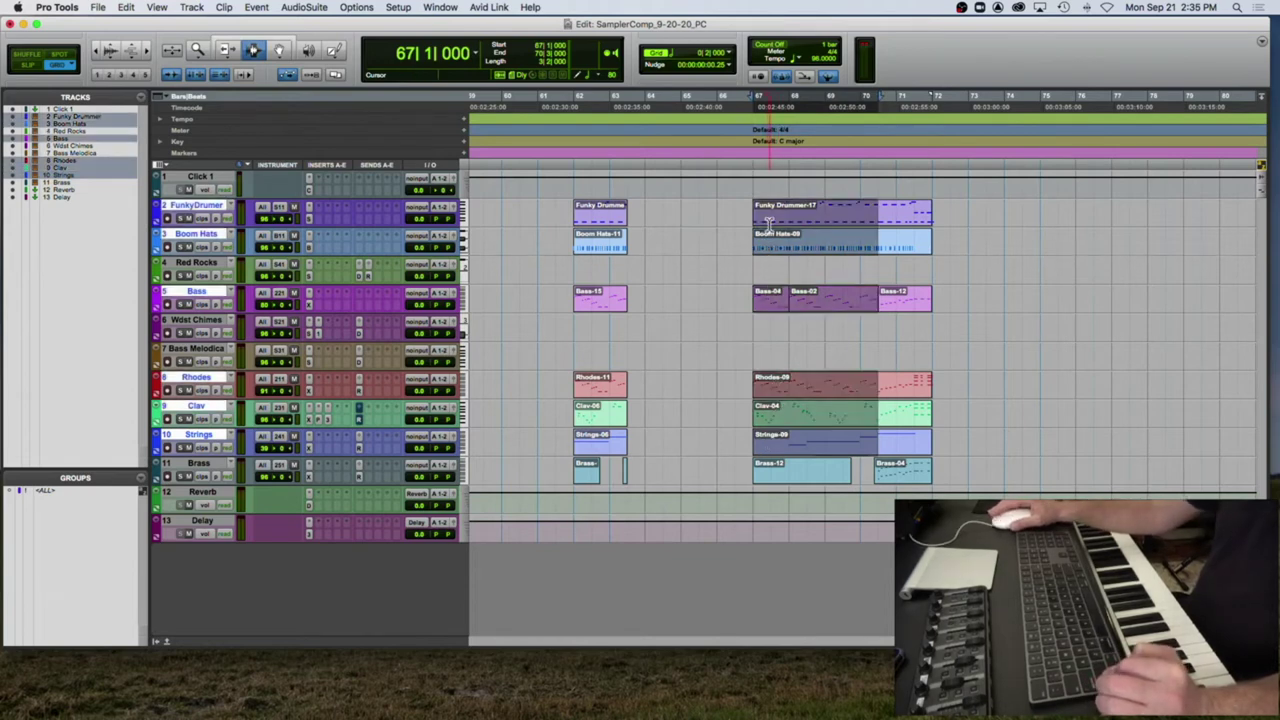
{"action": "key", "text": "Delete"}
{"action": "left_click", "coordinate": [876, 220]}
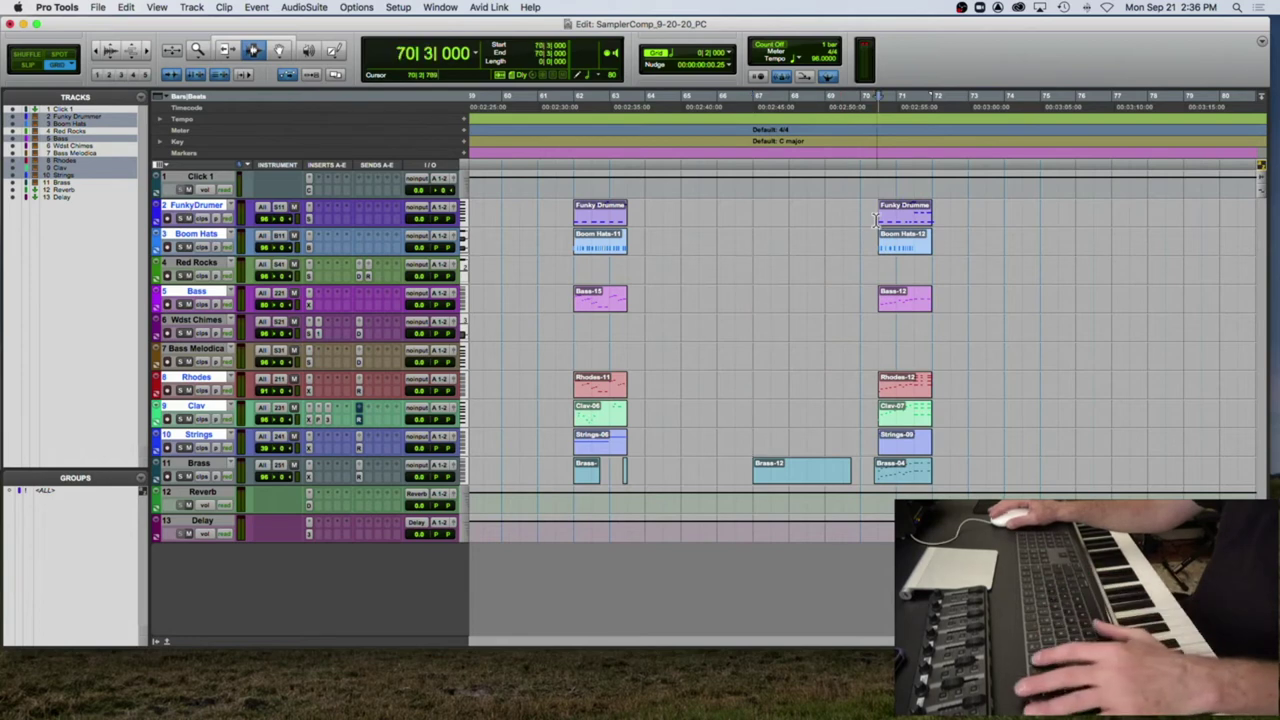
{"action": "key", "text": "space"}
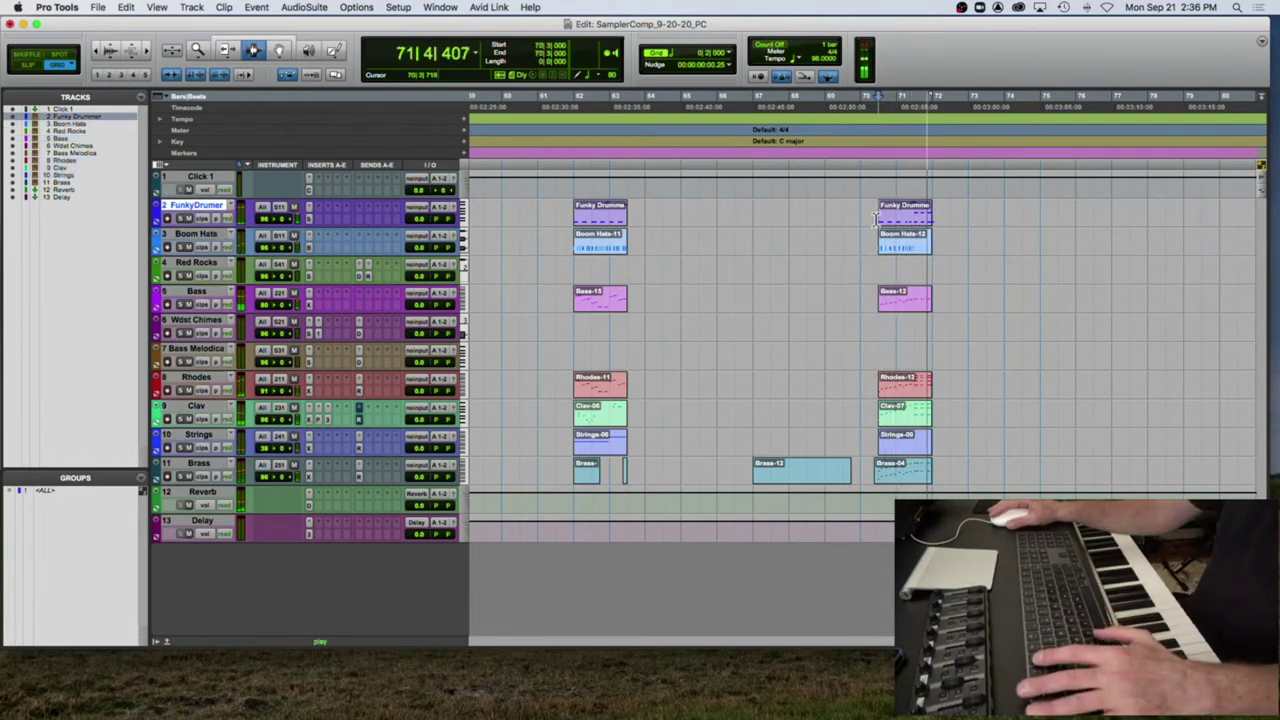
Step: Play the section at bar 47 and add a marker there named ChorusBreakdown_D3
{"action": "key", "text": "space"}
{"action": "scroll", "coordinate": [674, 229], "scroll_direction": "left", "scroll_amount": 15}
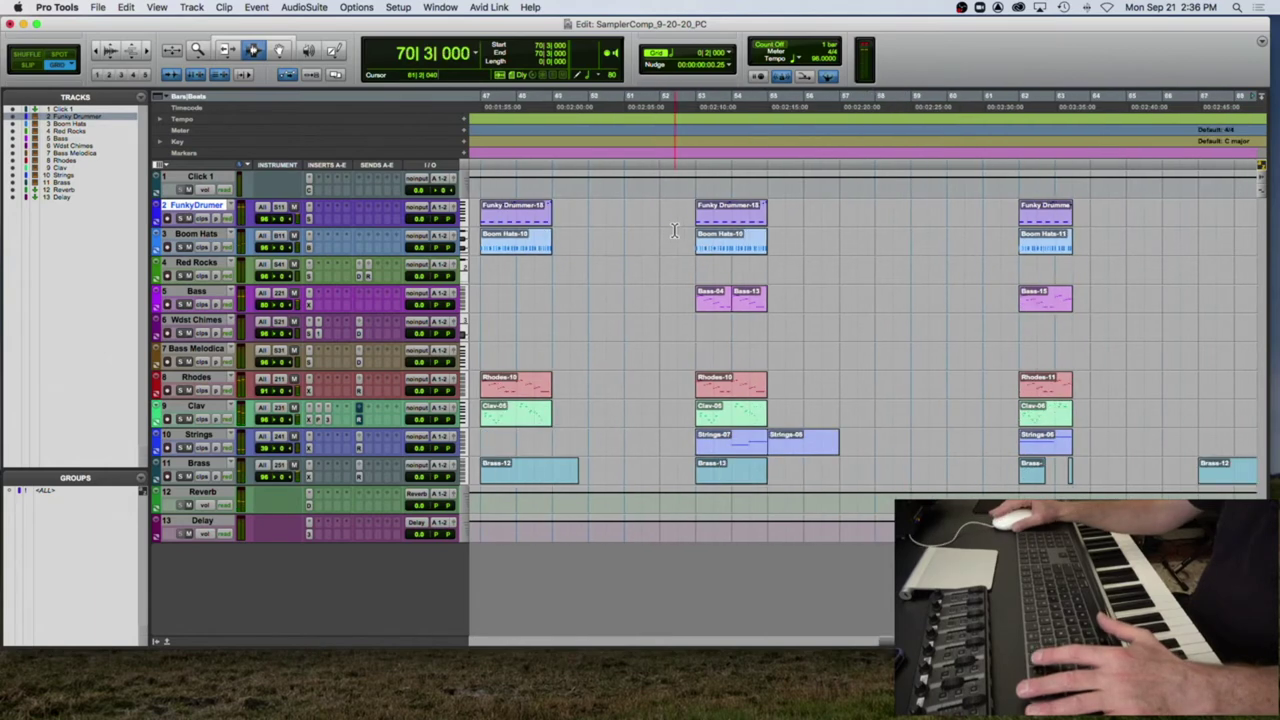
{"action": "scroll", "coordinate": [697, 229], "scroll_direction": "right", "scroll_amount": 10}
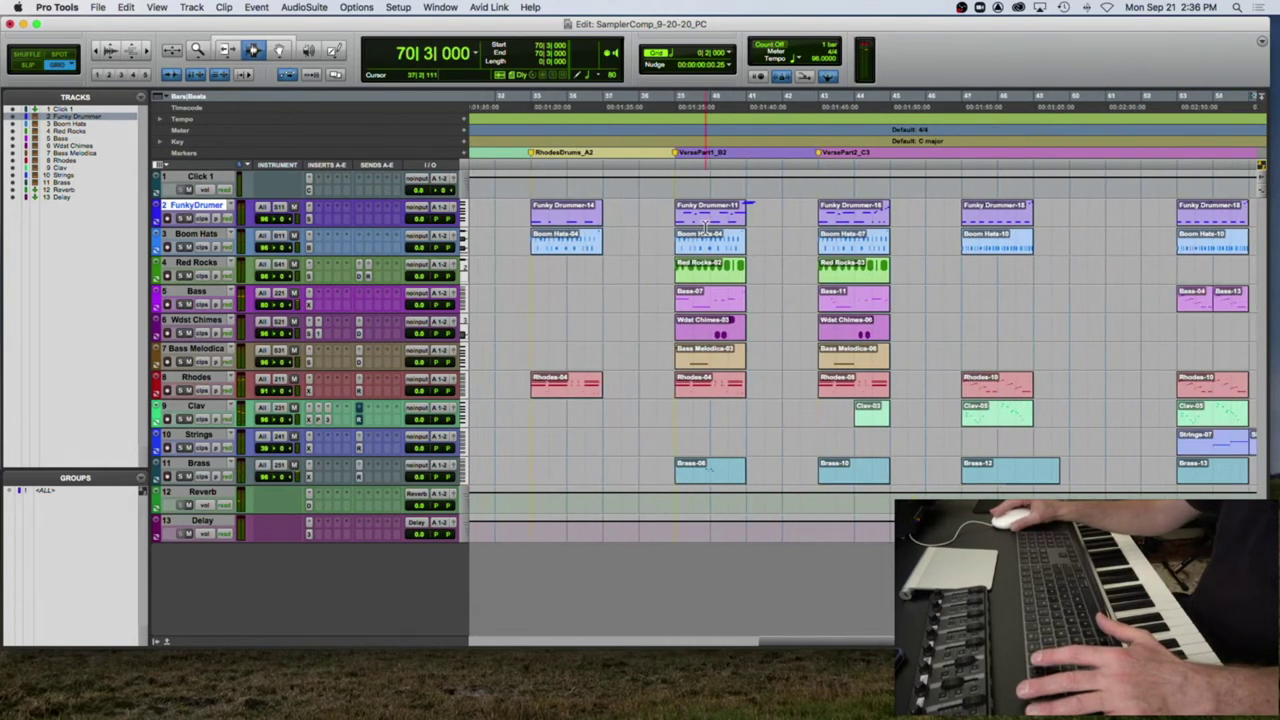
{"action": "key", "text": "space"}
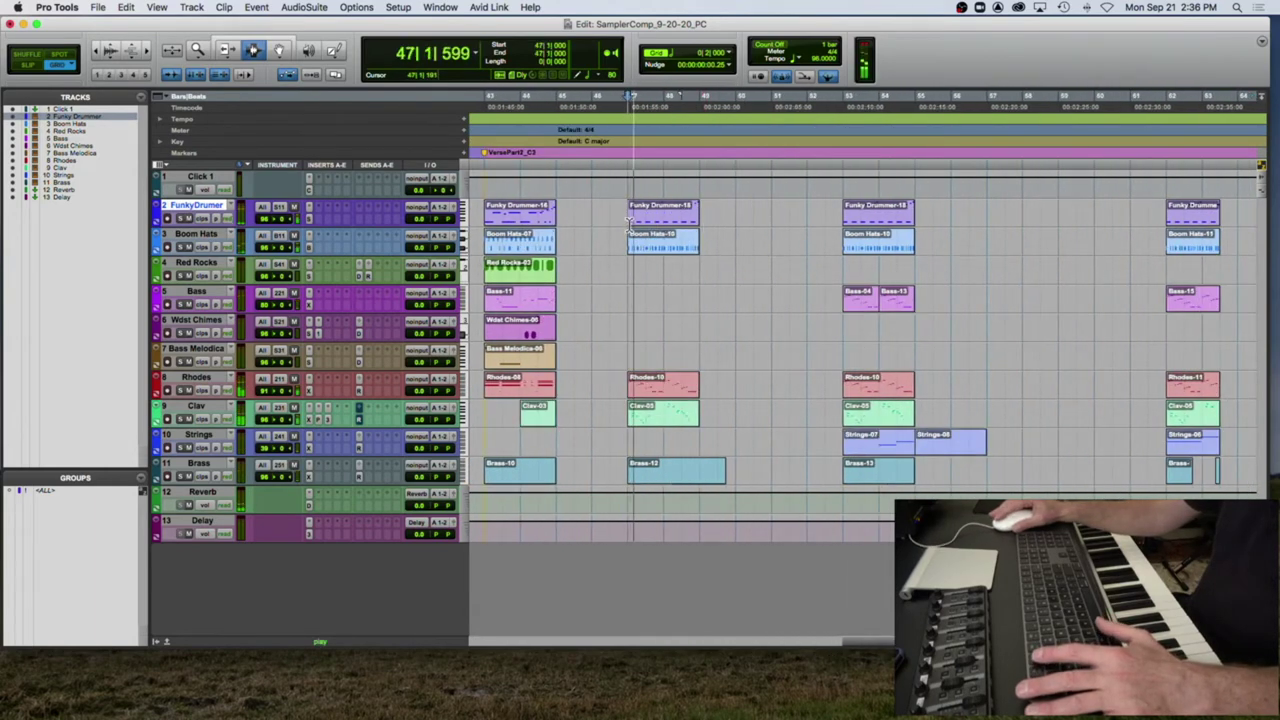
{"action": "key", "text": "space"}
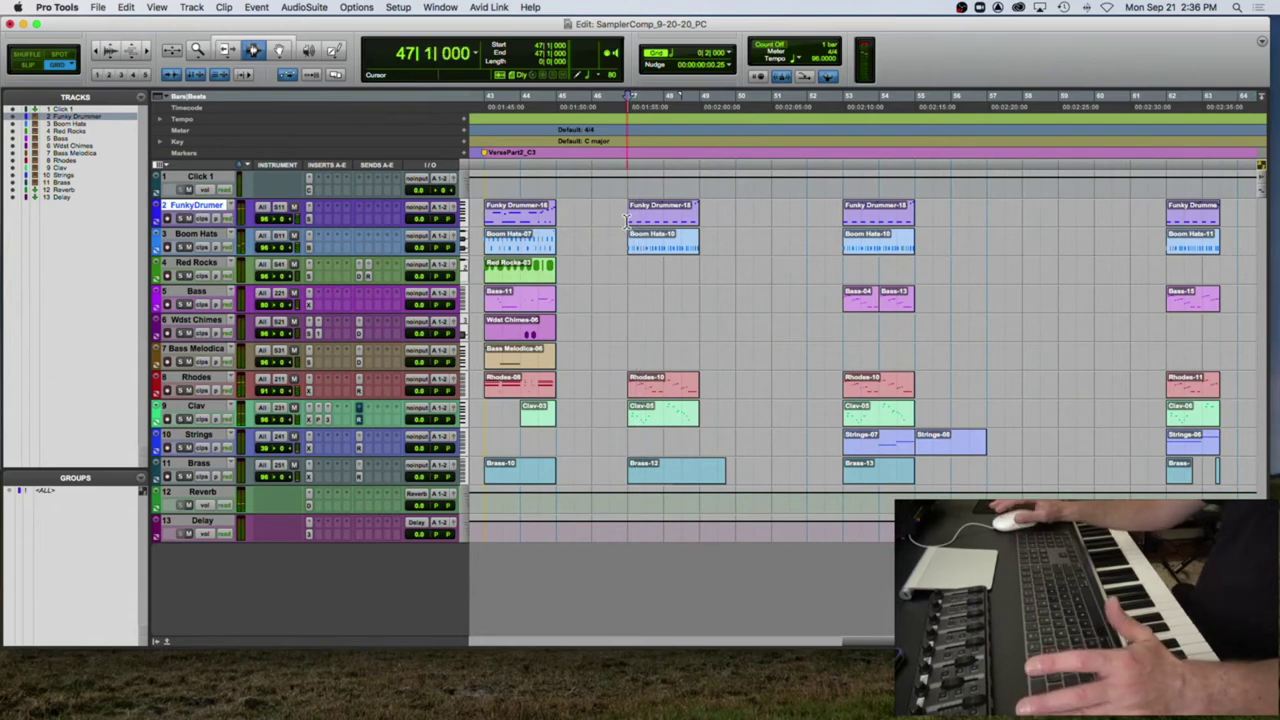
{"action": "key", "text": "KP_Enter"}
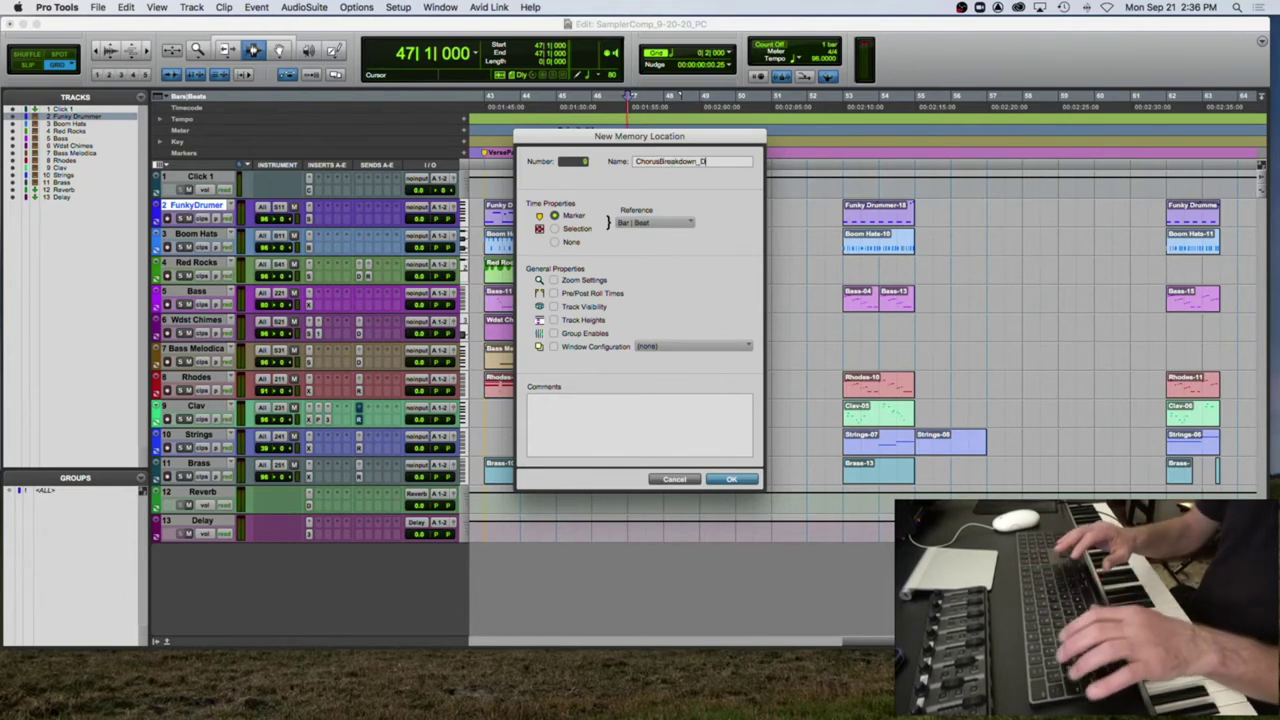
{"action": "key", "text": "Return"}
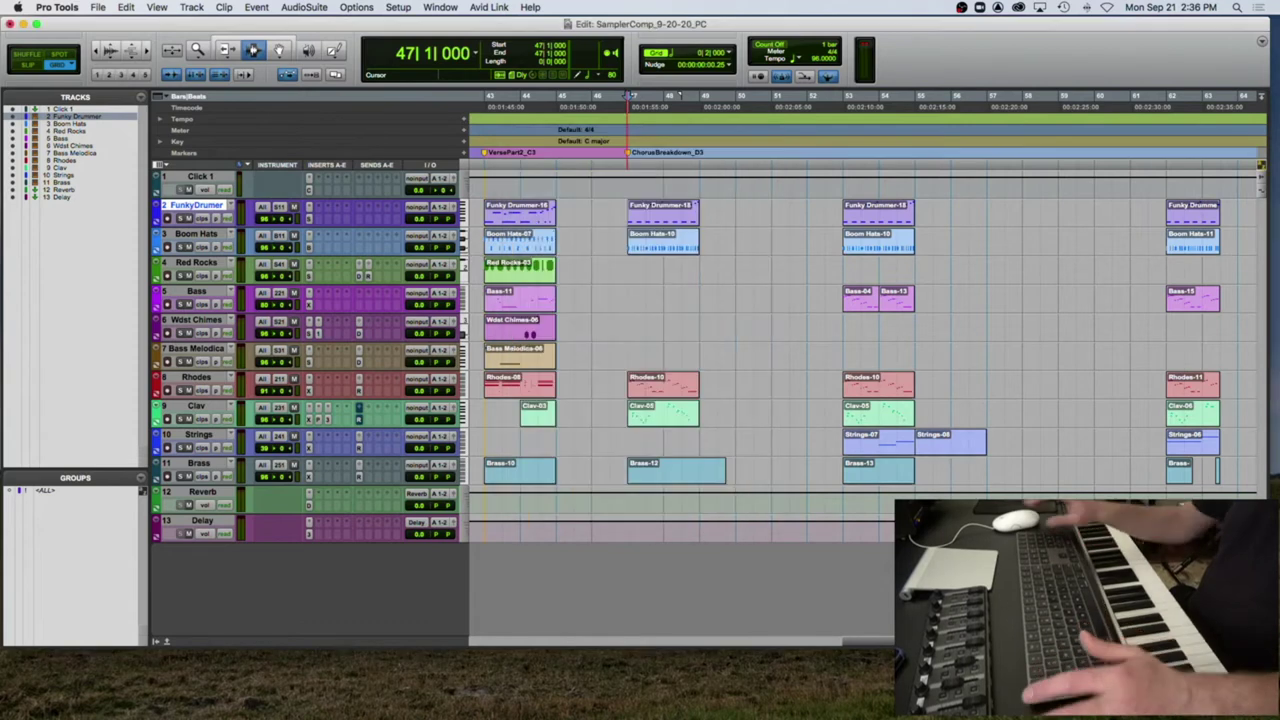
Step: Play the section at bar 53 and add a marker there named FullChPt1_E3
{"action": "left_click", "coordinate": [847, 165]}
{"action": "key", "text": "space"}
{"action": "key", "text": "space"}
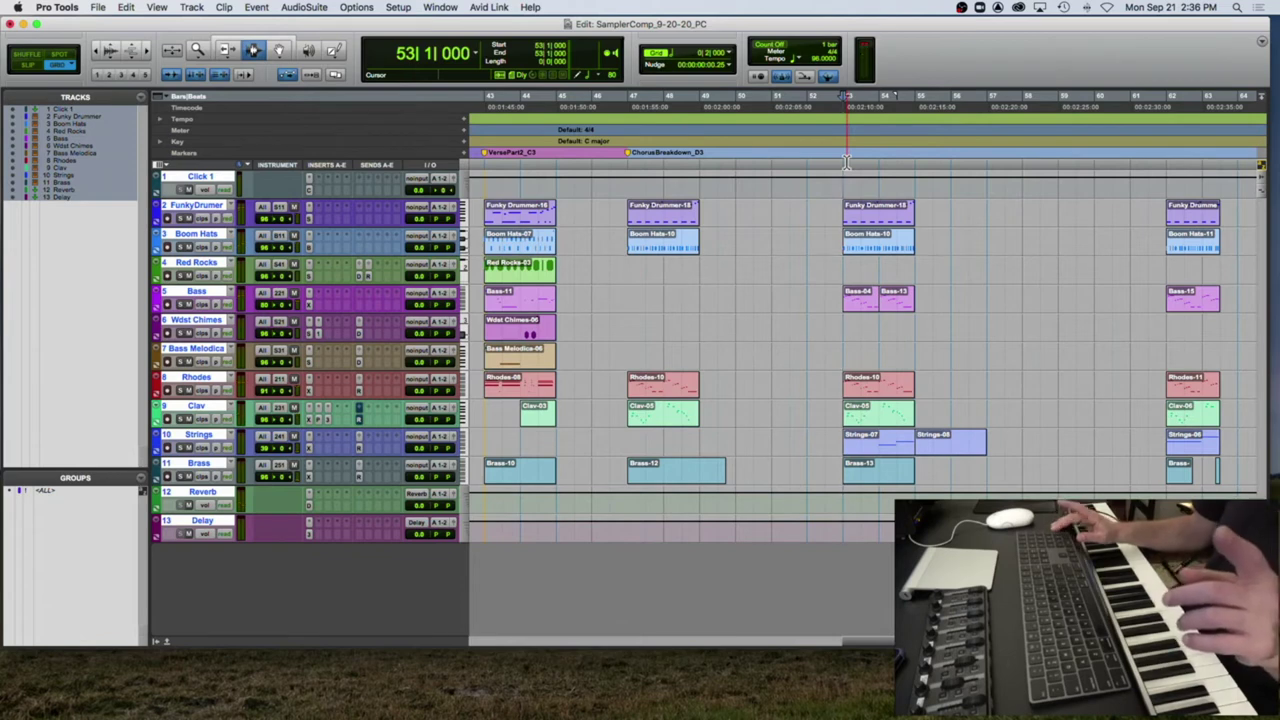
{"action": "key", "text": "KP_Enter"}
{"action": "type", "text": "FullChPt1"}
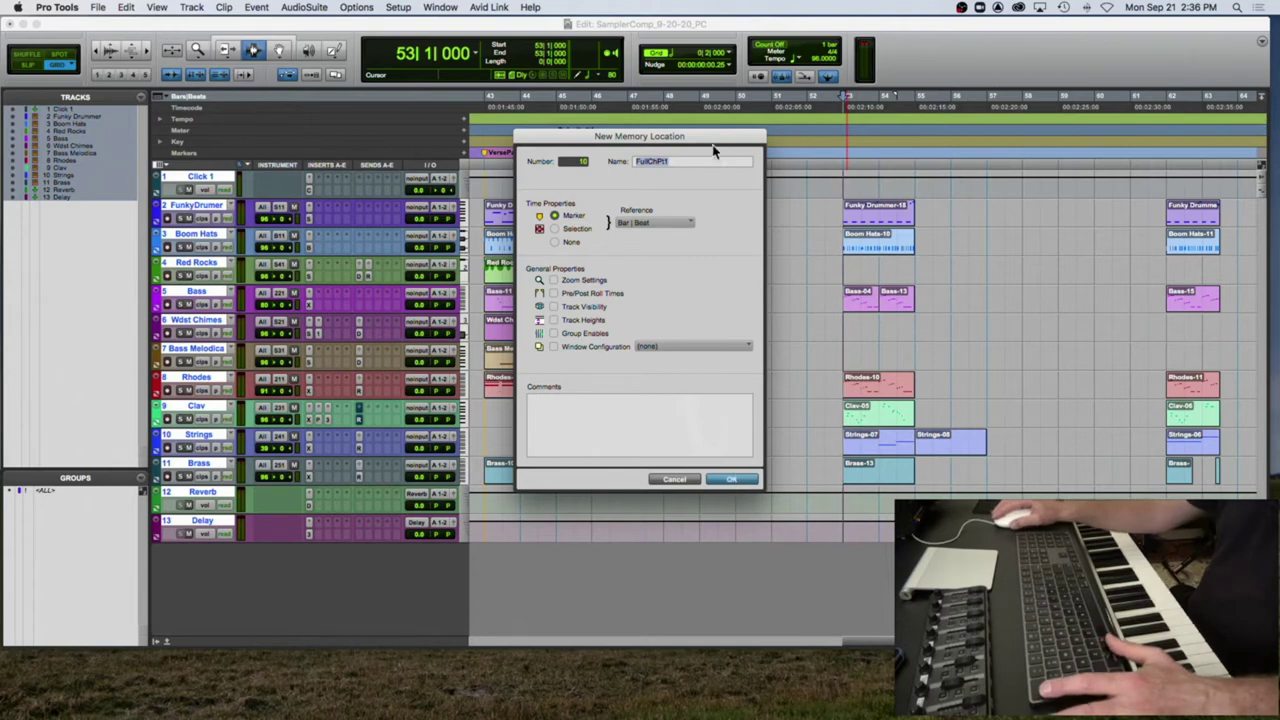
{"action": "left_click_drag", "start_coordinate": [662, 139], "coordinate": [813, 128]}
{"action": "type", "text": "_"}
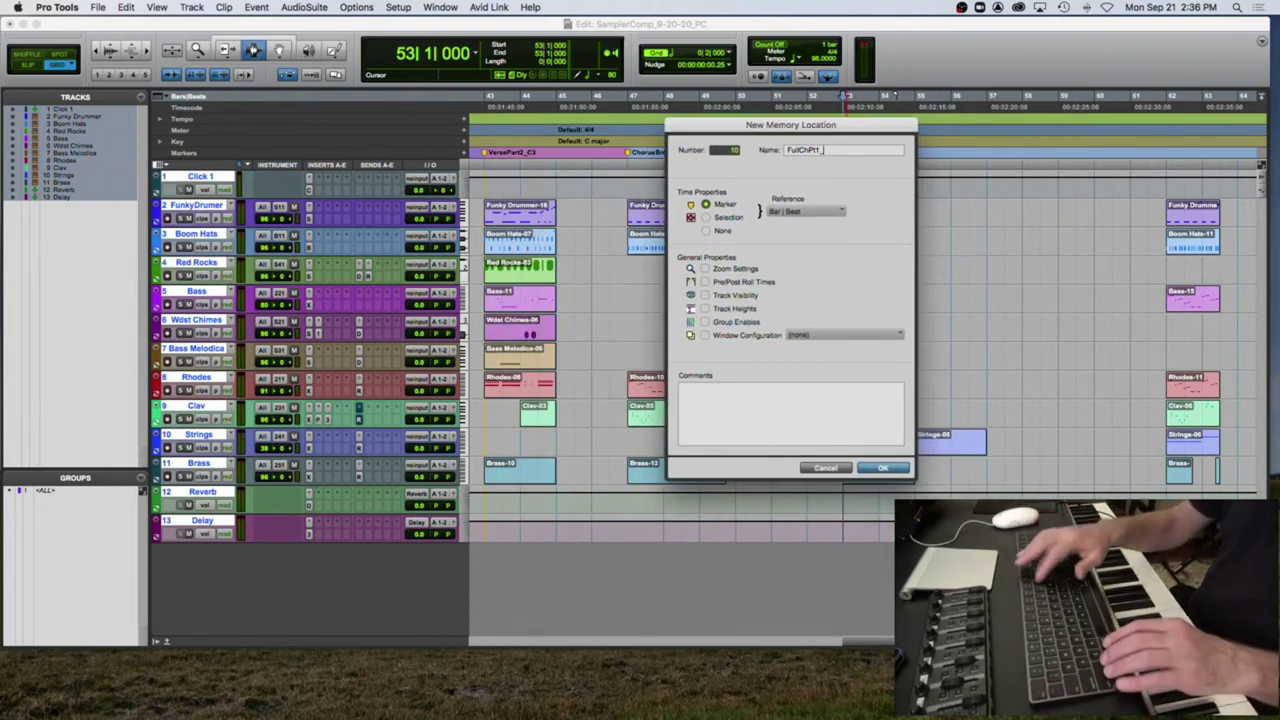
{"action": "type", "text": "E3"}
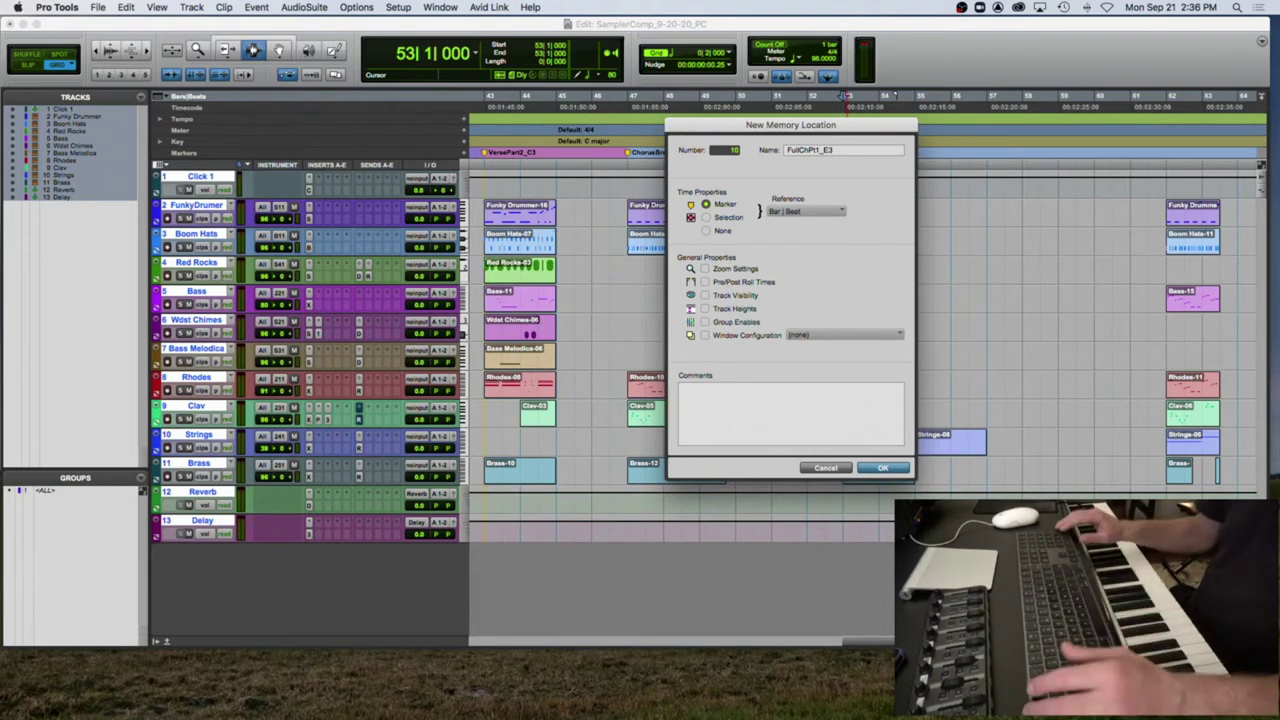
{"action": "key", "text": "Return"}
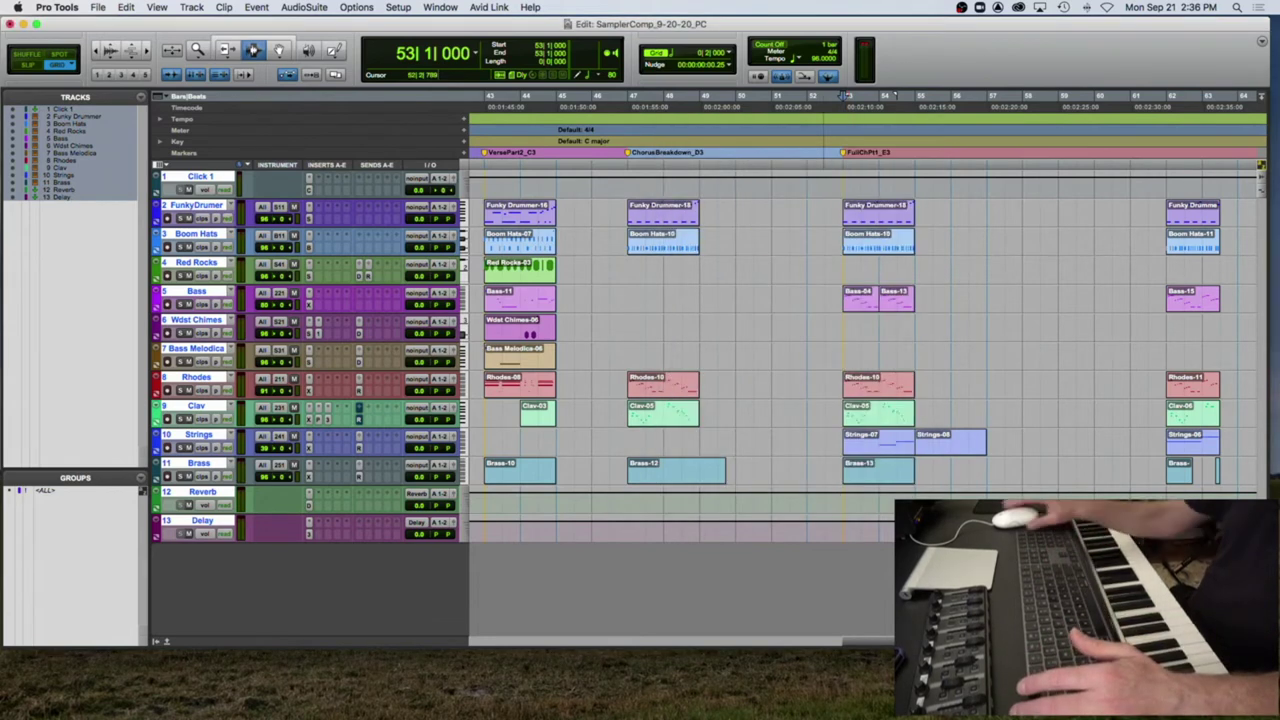
Step: Compare the full chorus sections by playing from bar 62 and from bar 70 beat 3, and review the surrounding arrangement
{"action": "left_click", "coordinate": [1165, 162]}
{"action": "key", "text": "space"}
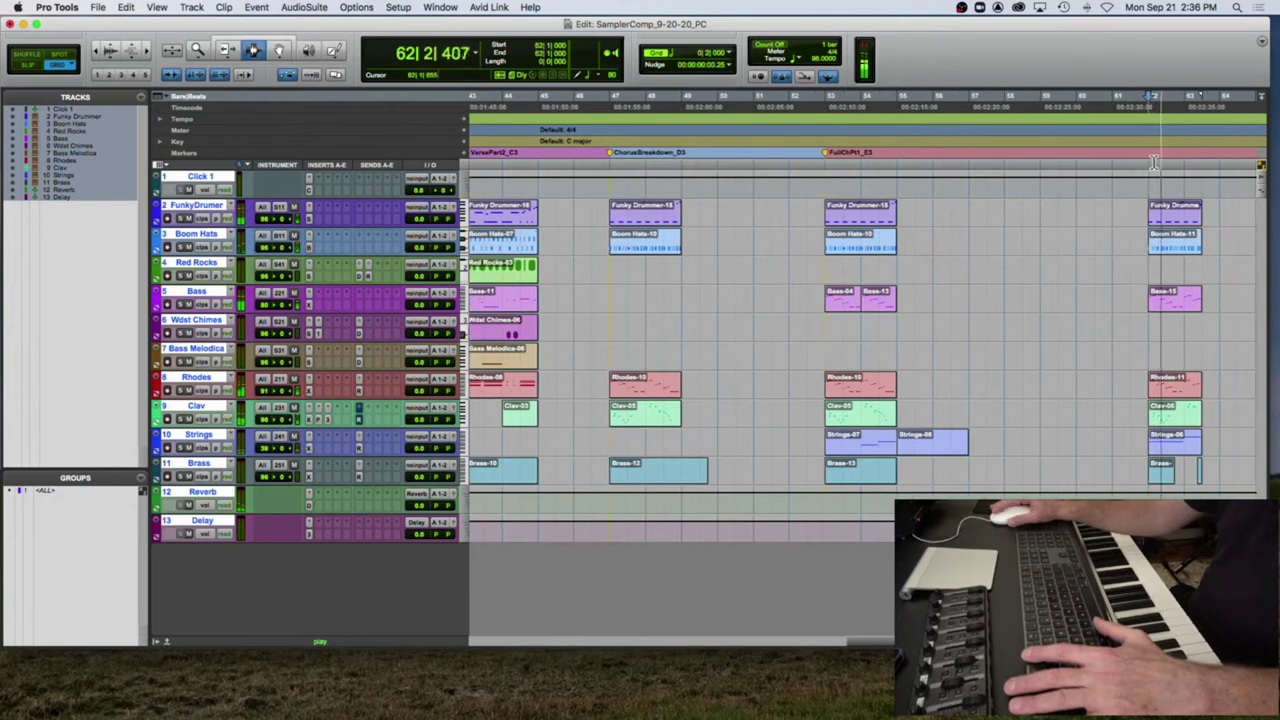
{"action": "key", "text": "space"}
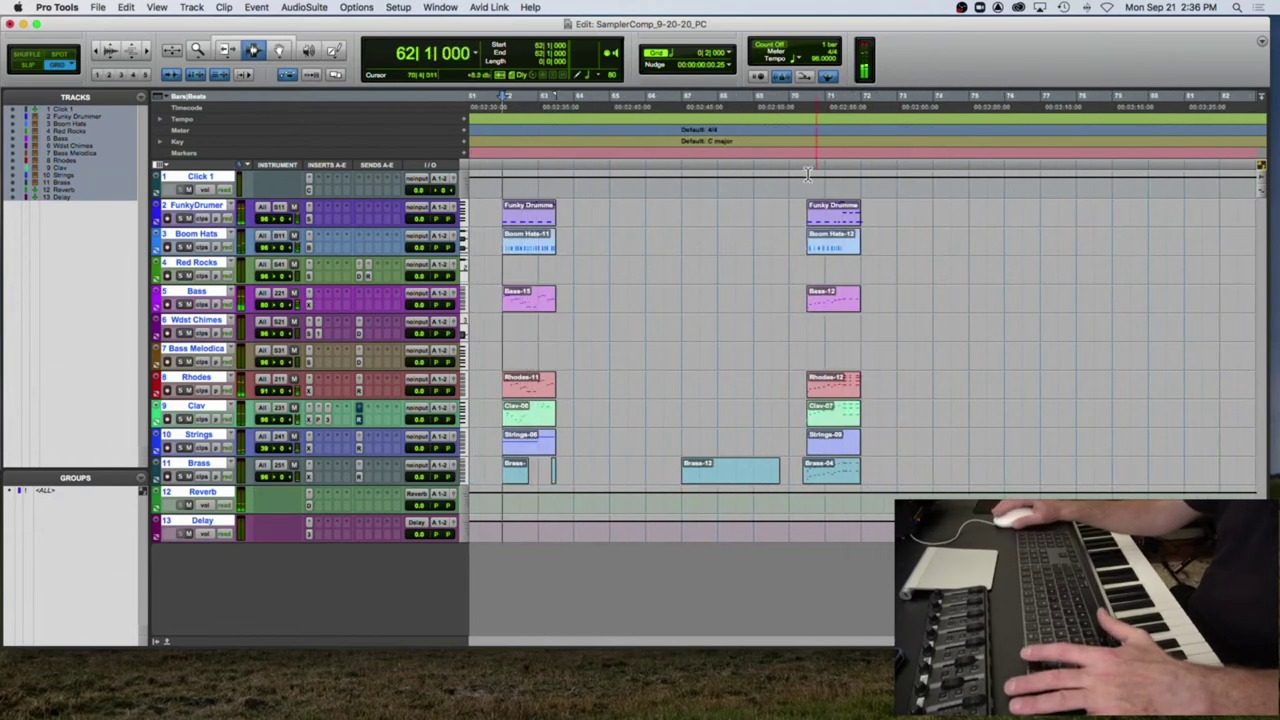
{"action": "left_click", "coordinate": [810, 162]}
{"action": "key", "text": "space"}
{"action": "key", "text": "space"}
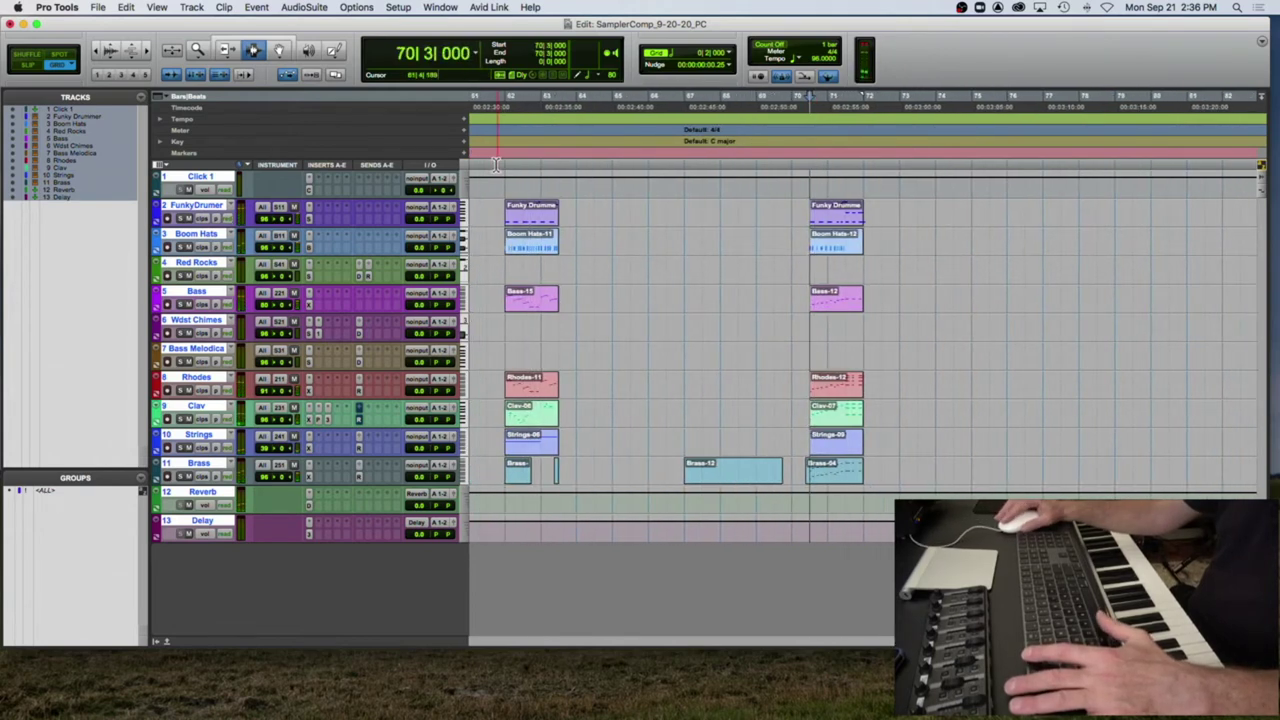
{"action": "left_click", "coordinate": [503, 162]}
{"action": "key", "text": "space"}
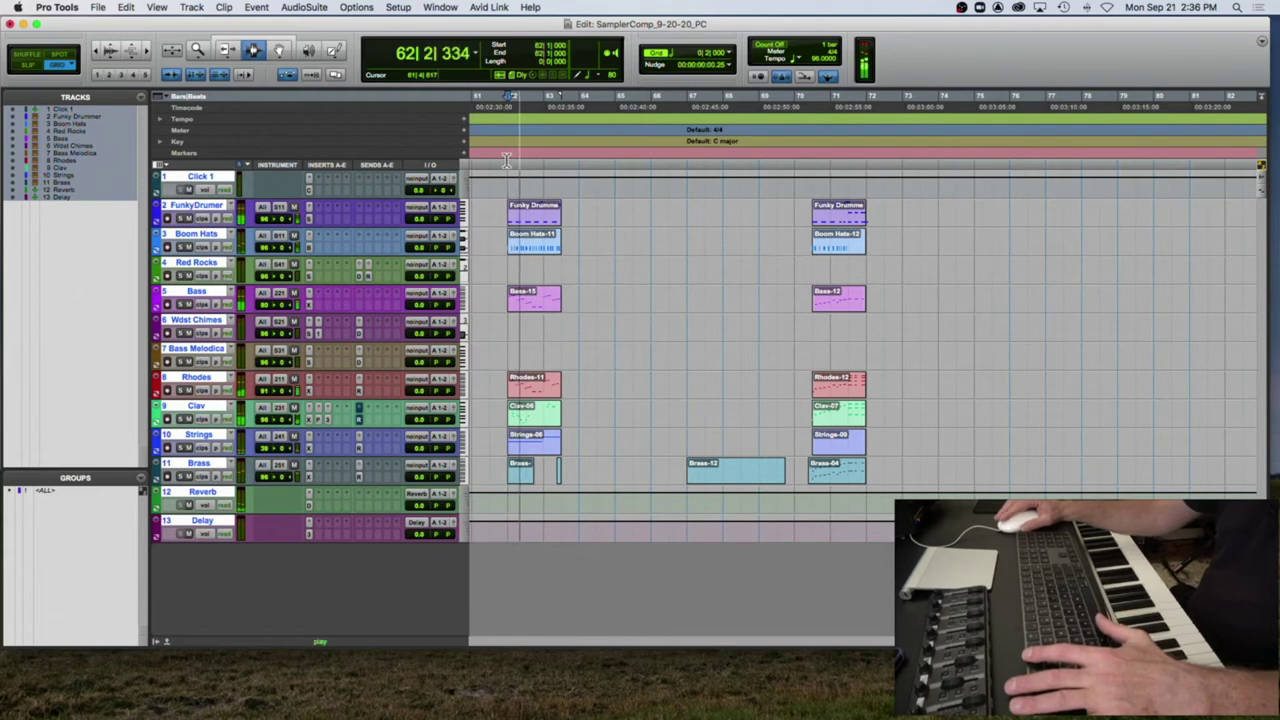
{"action": "key", "text": "space"}
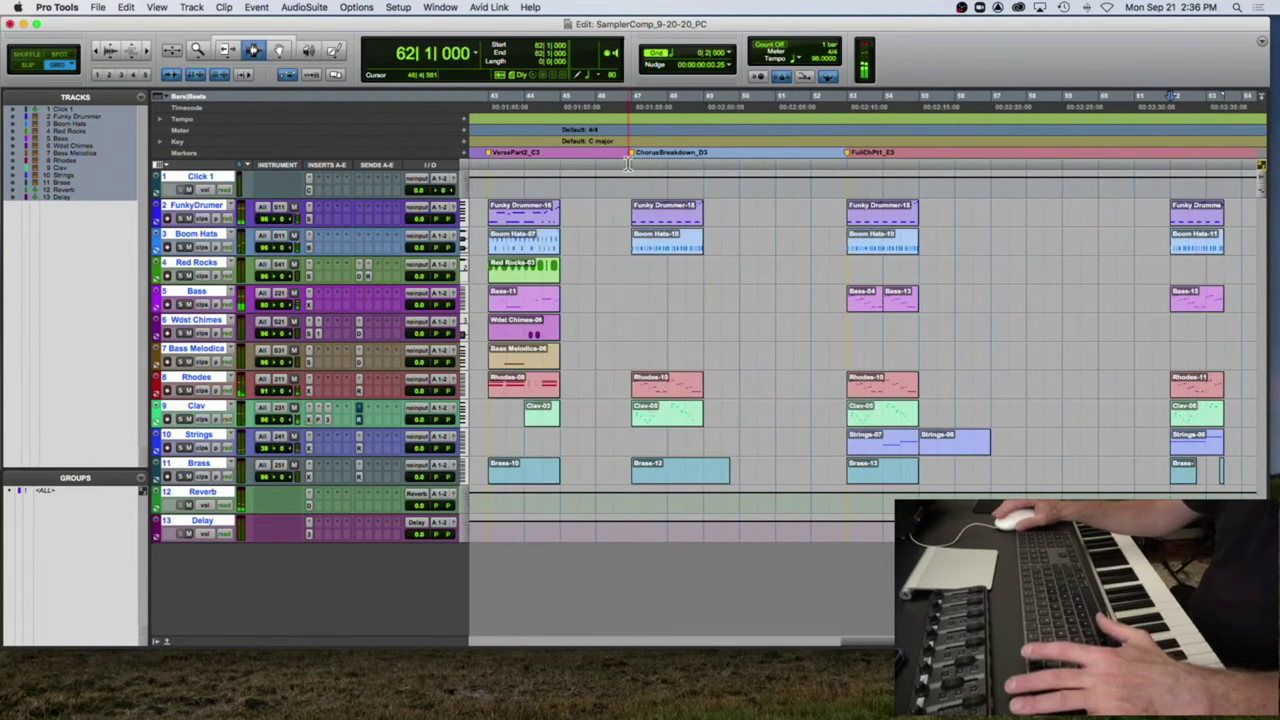
{"action": "scroll", "coordinate": [628, 163], "scroll_direction": "right", "scroll_amount": 10}
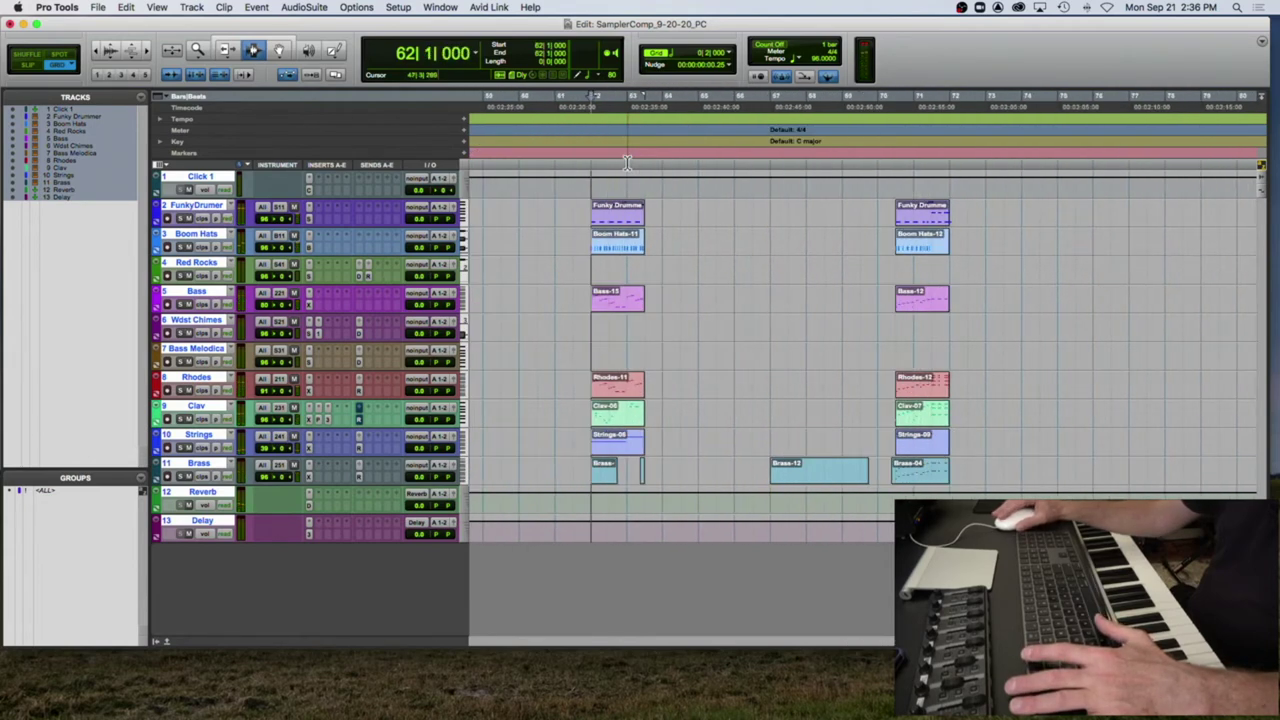
{"action": "scroll", "coordinate": [628, 163], "scroll_direction": "left", "scroll_amount": 8}
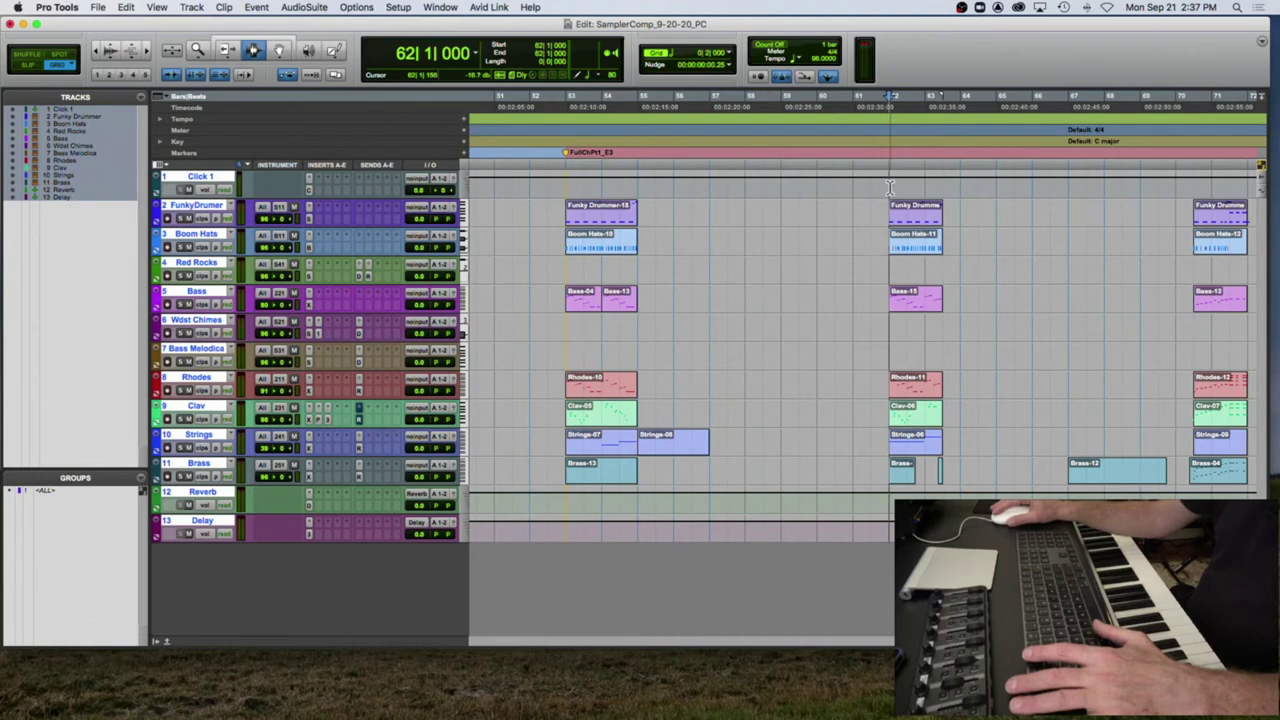
Step: Play the sections starting at bar 53 and bar 62 to compare their instrumentation
{"action": "left_click", "coordinate": [567, 248]}
{"action": "key", "text": "space"}
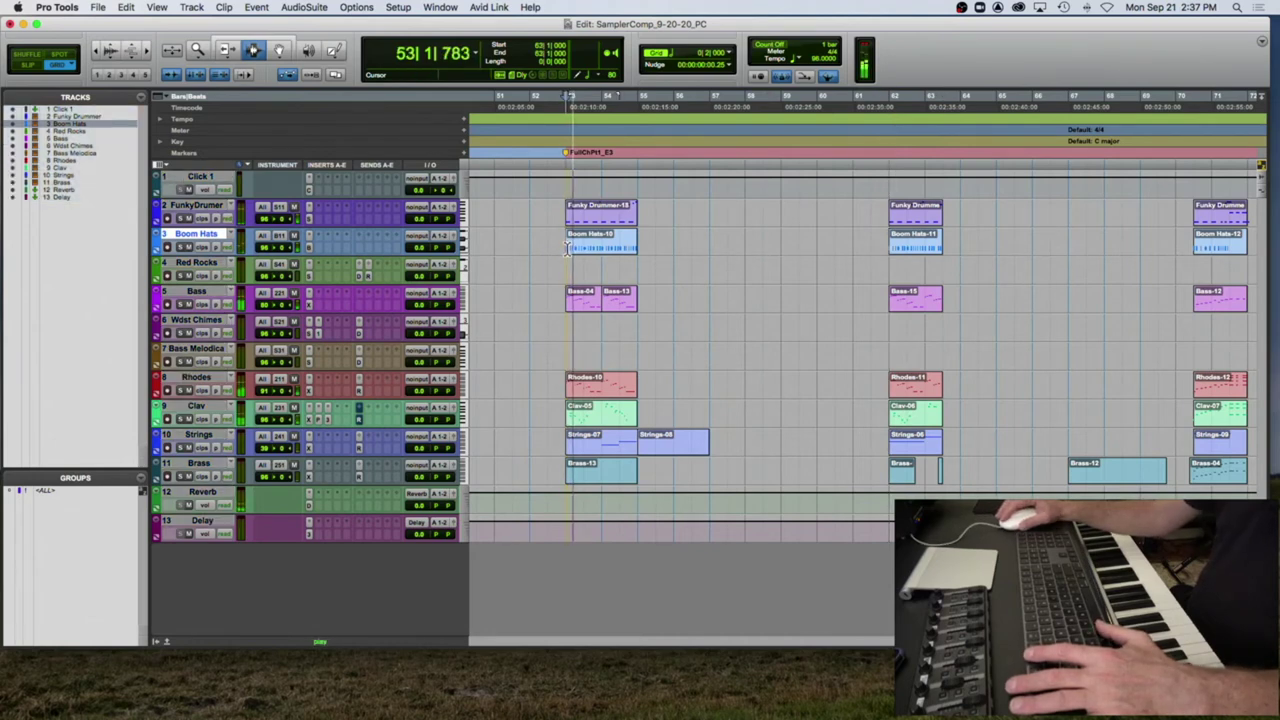
{"action": "key", "text": "super+bracketleft"}
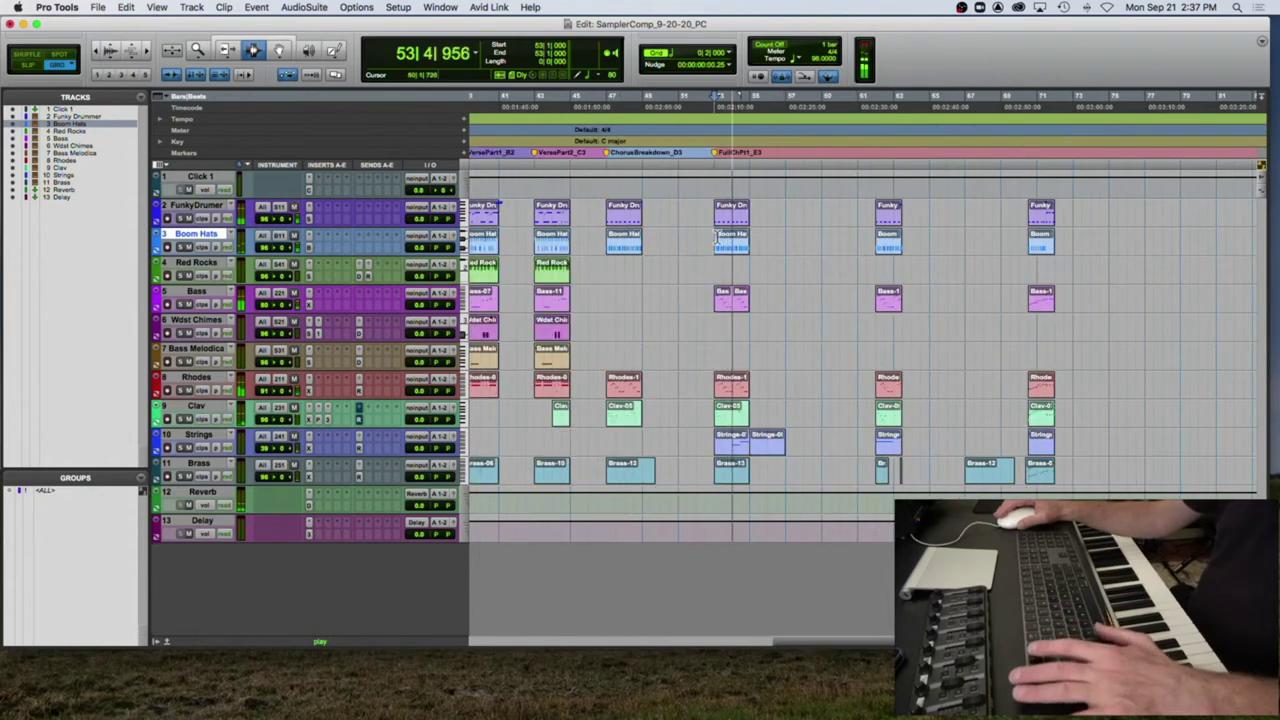
{"action": "left_click", "coordinate": [876, 210]}
{"action": "key", "text": "space"}
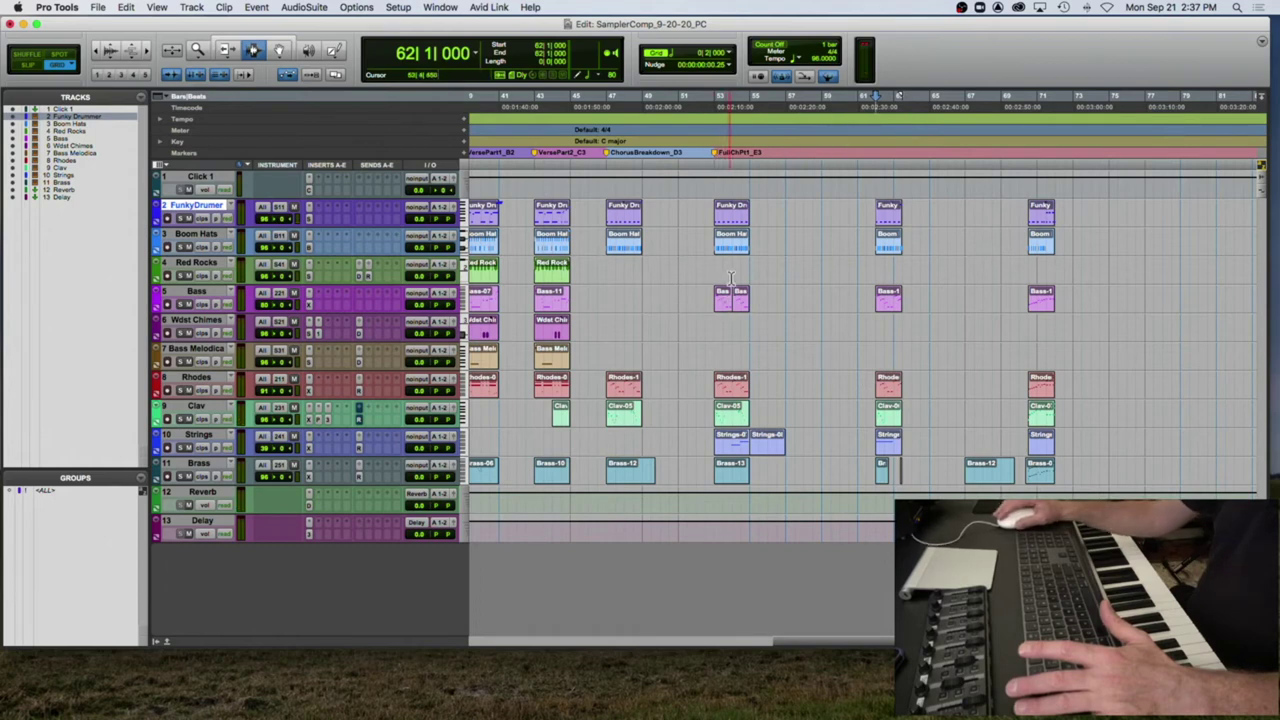
Step: Delete the Rhodes, Clav, Strings and Brass clips from bar 53 to about bar 59, and play the remaining drums and bass
{"action": "left_click", "coordinate": [733, 392]}
{"action": "left_click", "coordinate": [733, 391]}
{"action": "left_click", "coordinate": [716, 425], "text": "shift"}
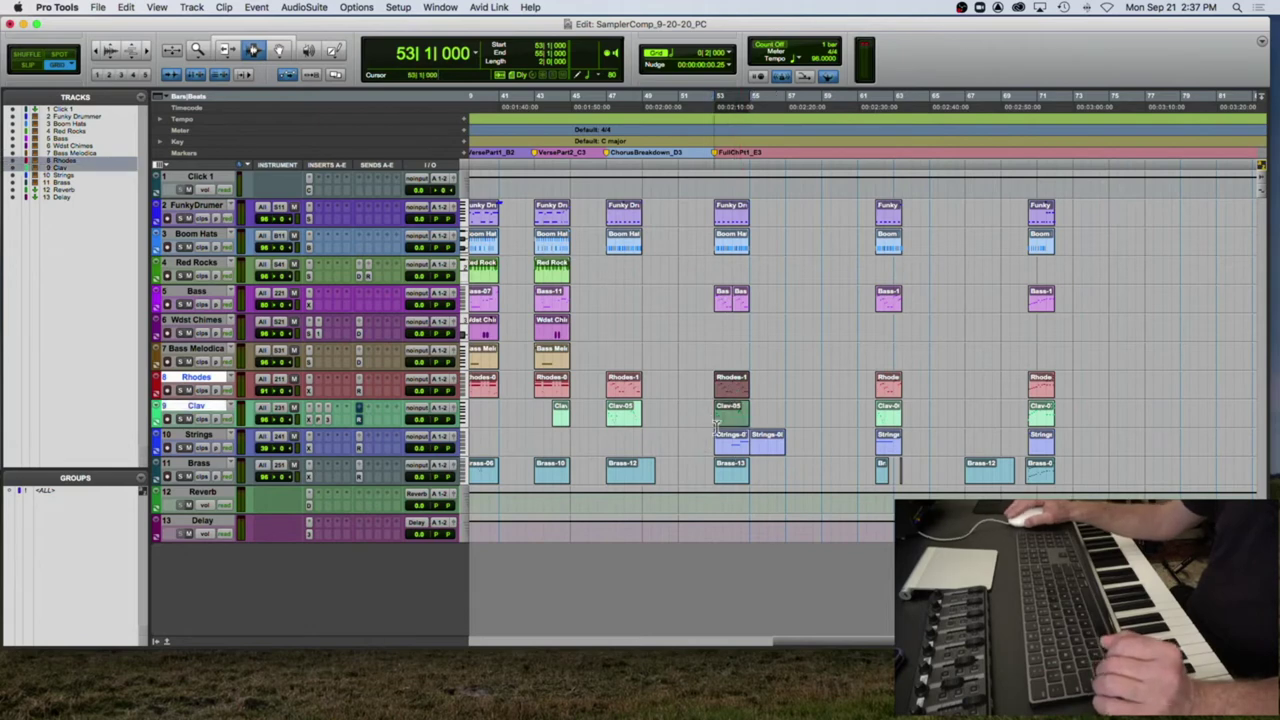
{"action": "left_click", "coordinate": [720, 435], "text": "shift"}
{"action": "left_click", "coordinate": [822, 453], "text": "shift"}
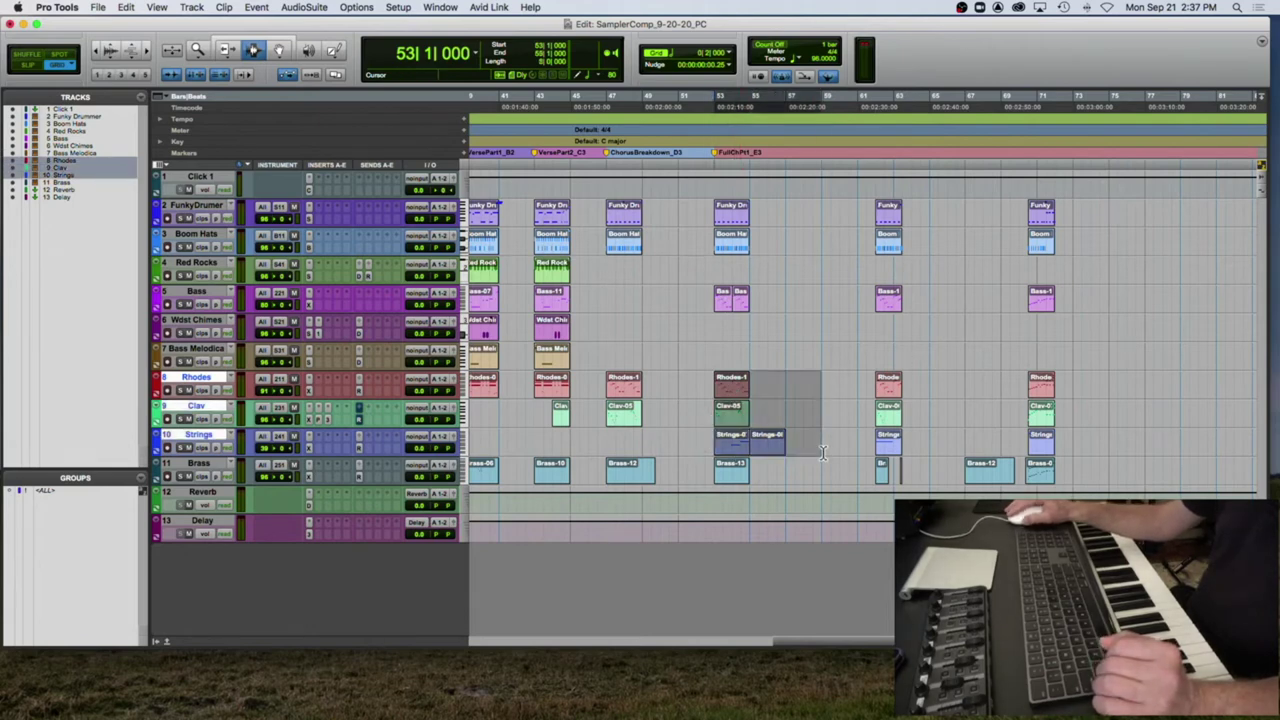
{"action": "left_click", "coordinate": [818, 470], "text": "shift"}
{"action": "key", "text": "Delete"}
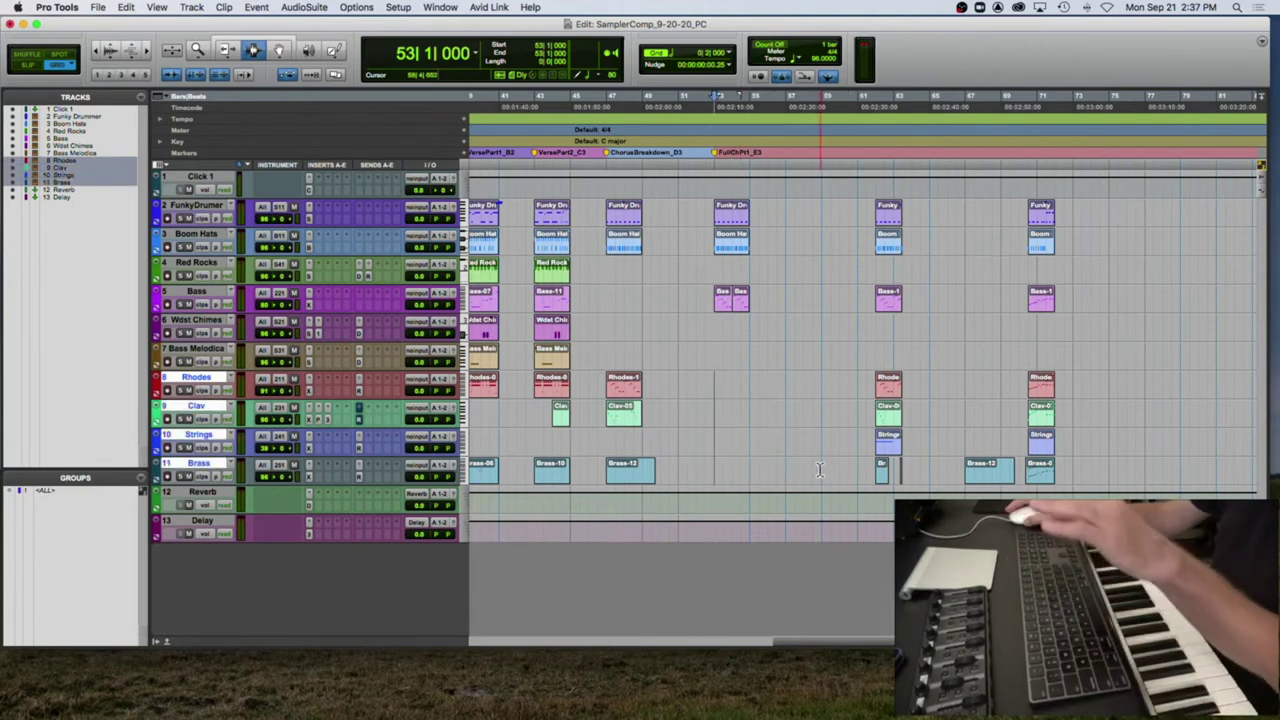
{"action": "left_click", "coordinate": [716, 210]}
{"action": "key", "text": "space"}
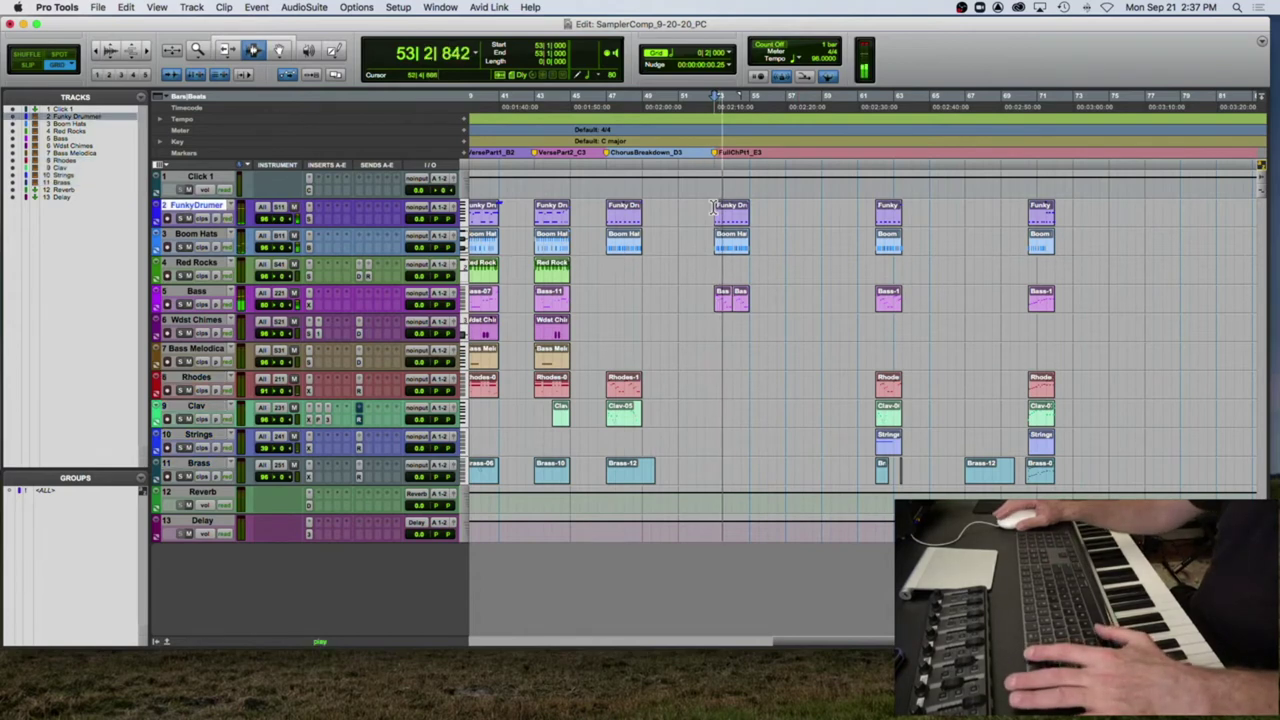
{"action": "key", "text": "space"}
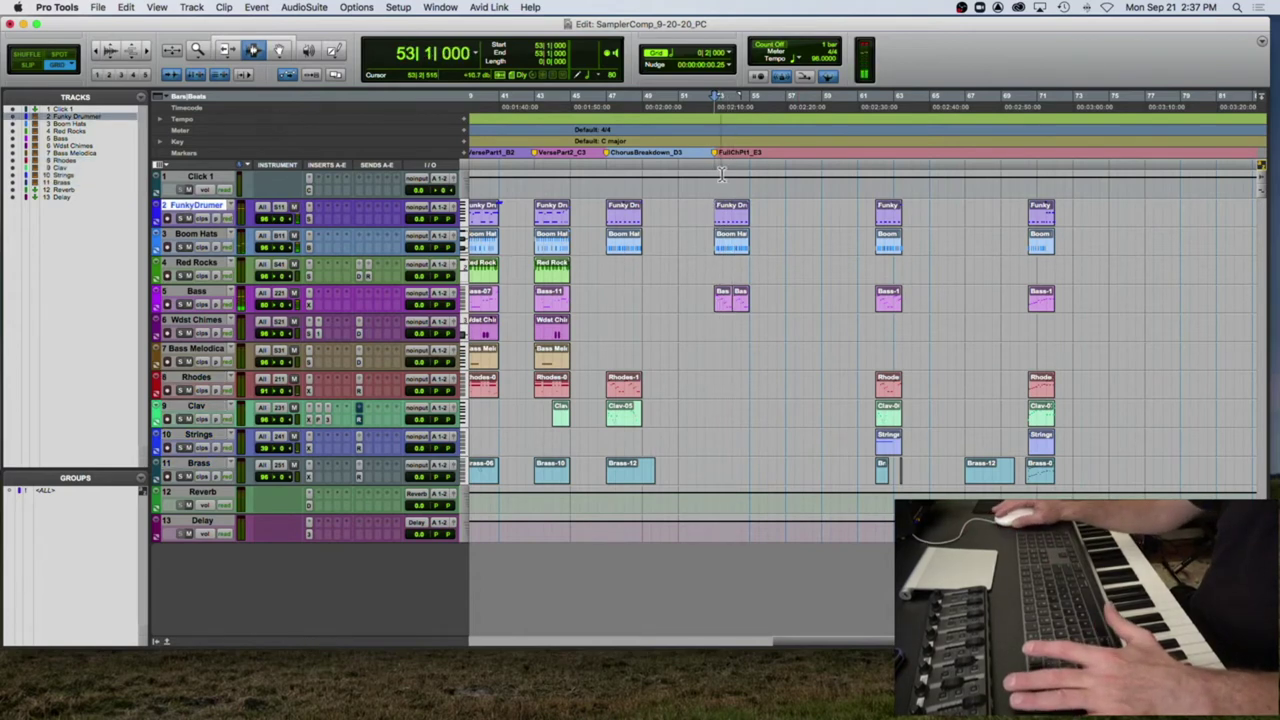
Step: Rename the marker at bar 53 as ChDandB_E3
{"action": "double_click", "coordinate": [717, 155]}
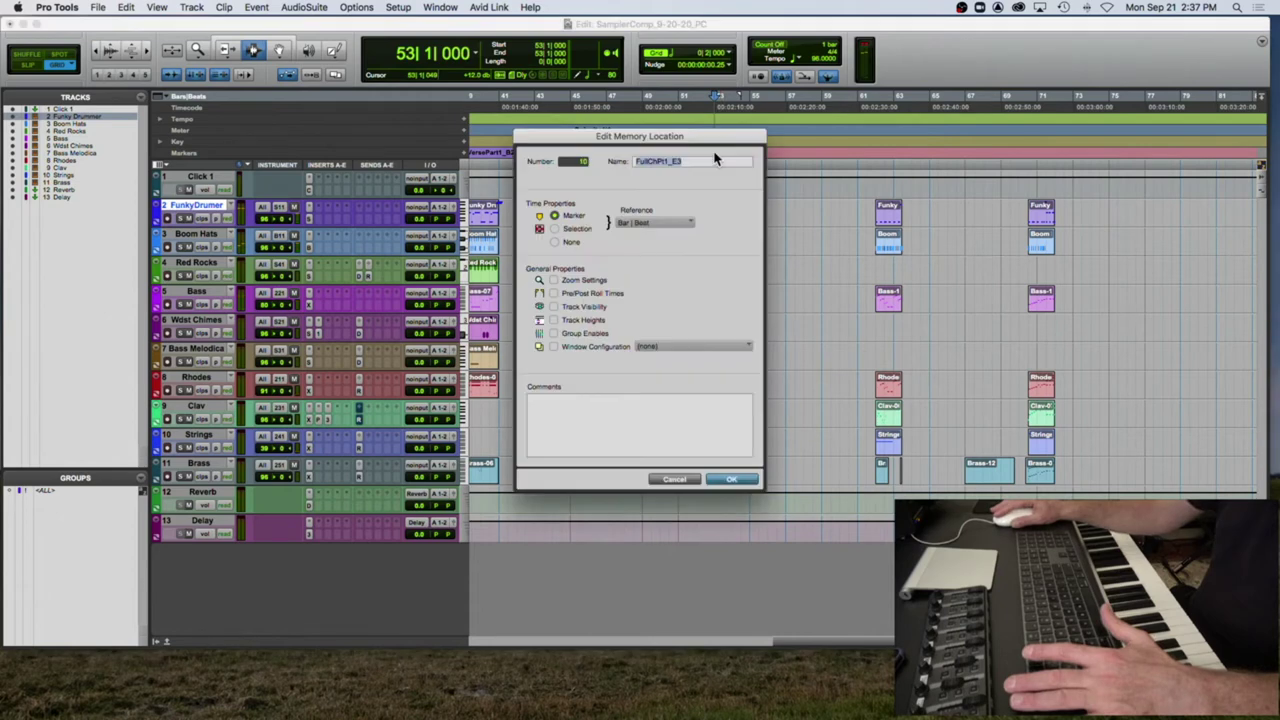
{"action": "left_click_drag", "start_coordinate": [695, 161], "coordinate": [620, 163]}
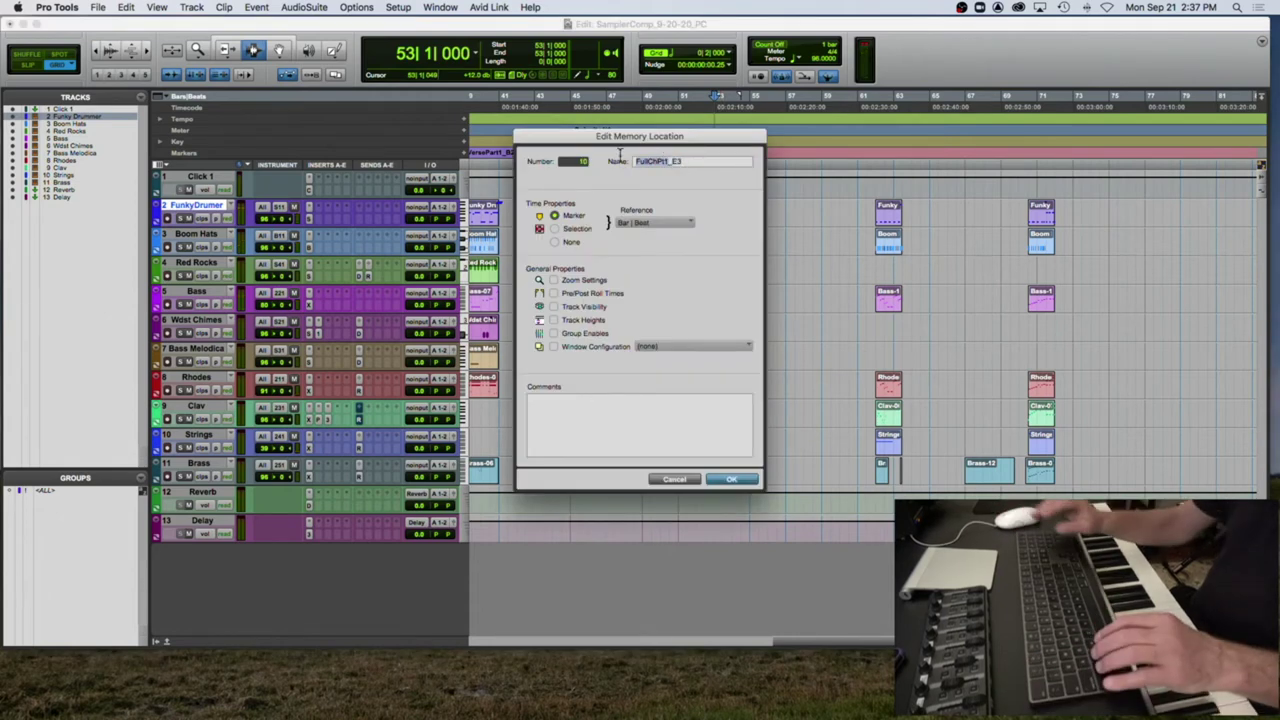
{"action": "type", "text": "ChBand0"}
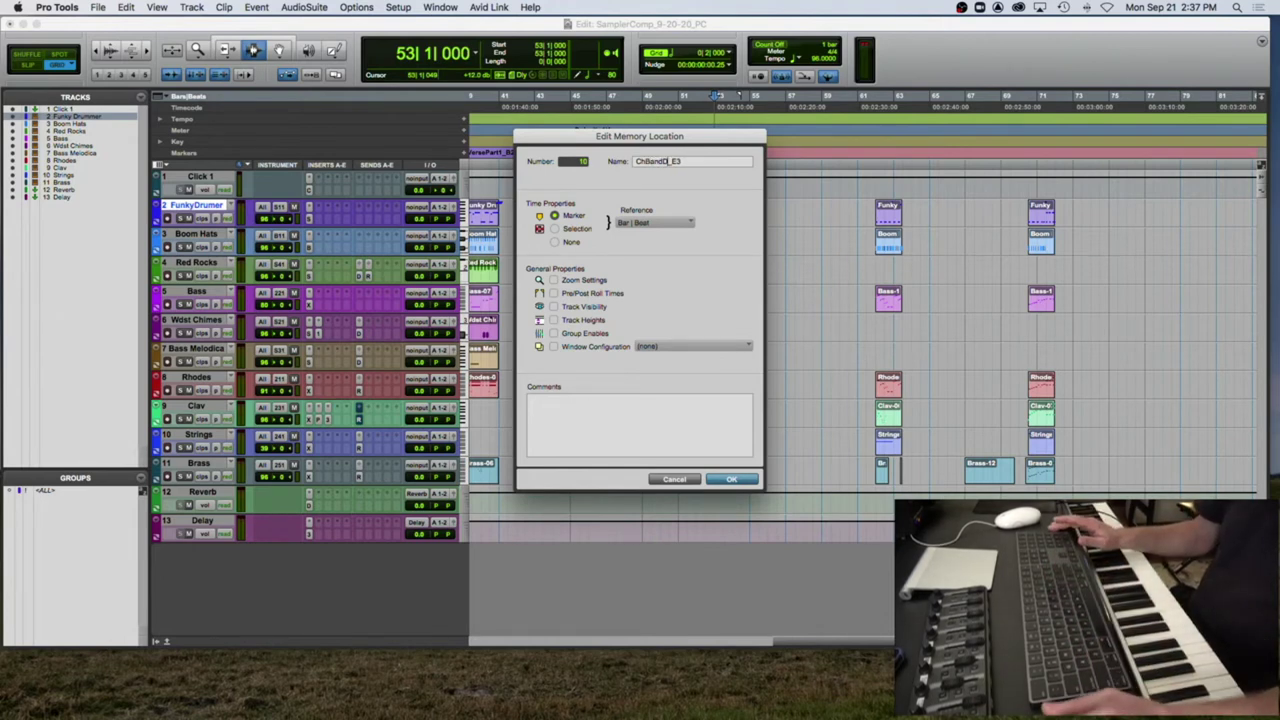
{"action": "key", "text": "BackSpace"}
{"action": "key", "text": "BackSpace"}
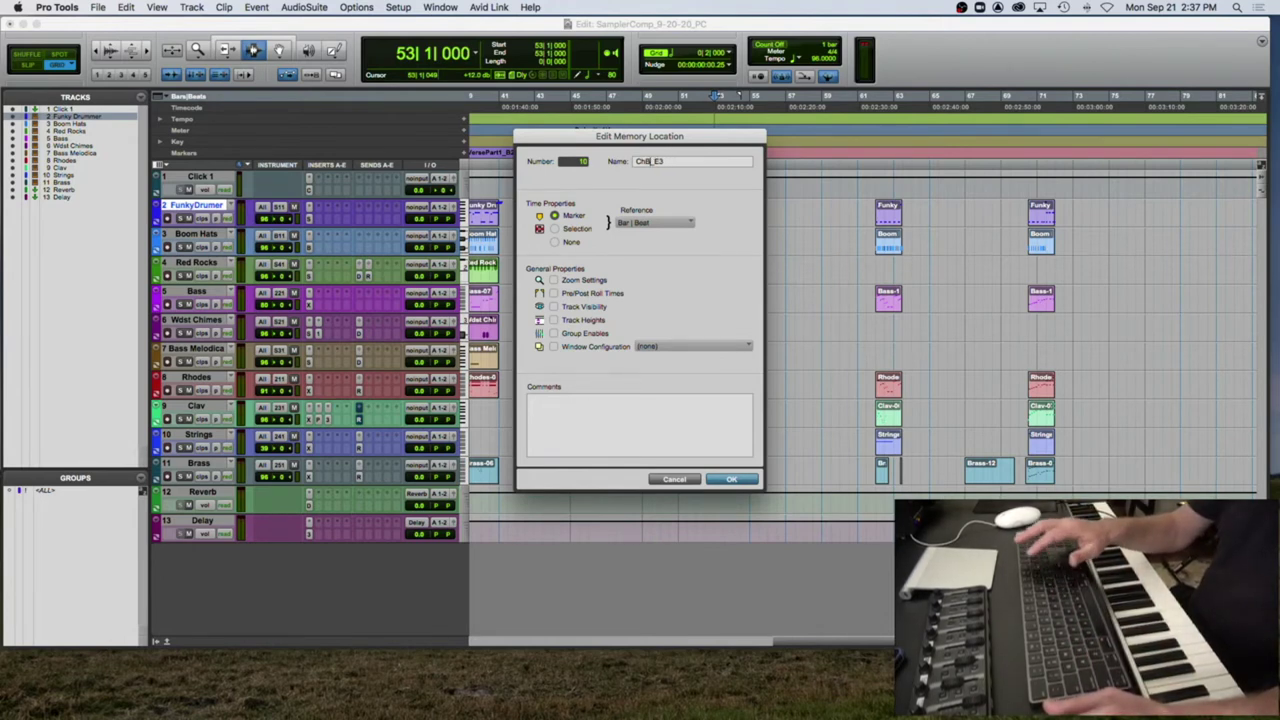
{"action": "type", "text": "and"}
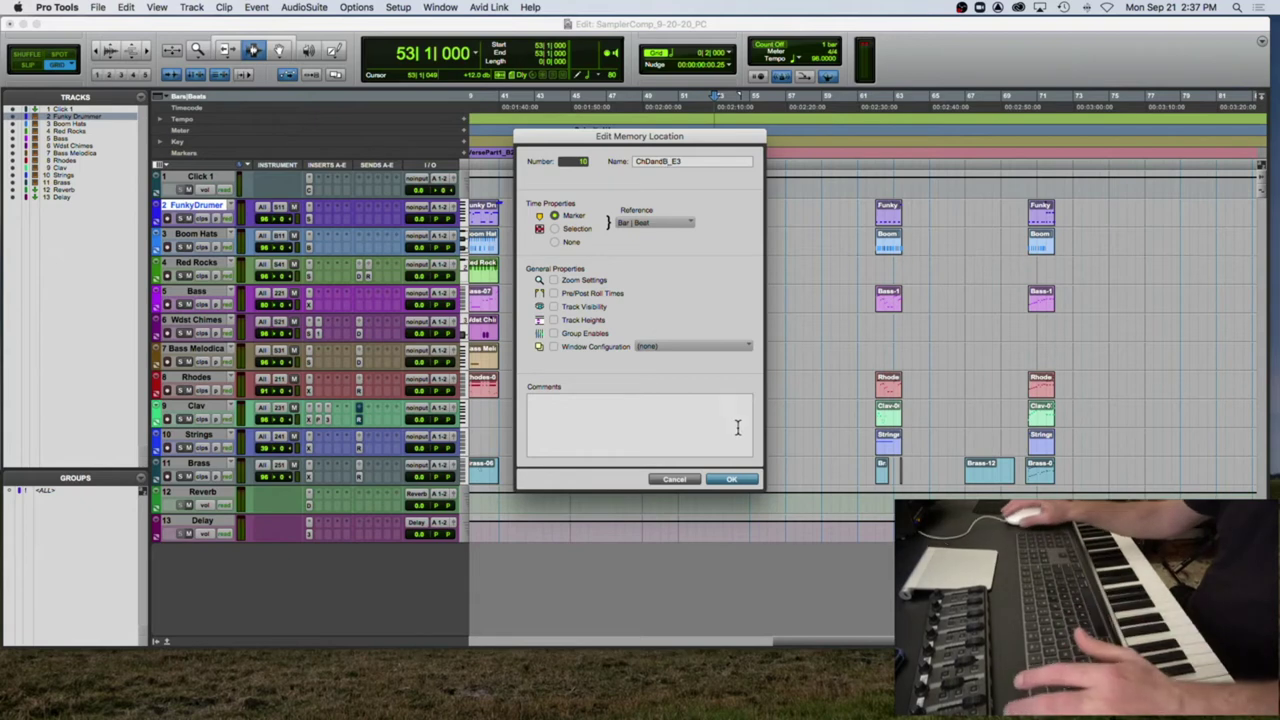
{"action": "left_click", "coordinate": [744, 477]}
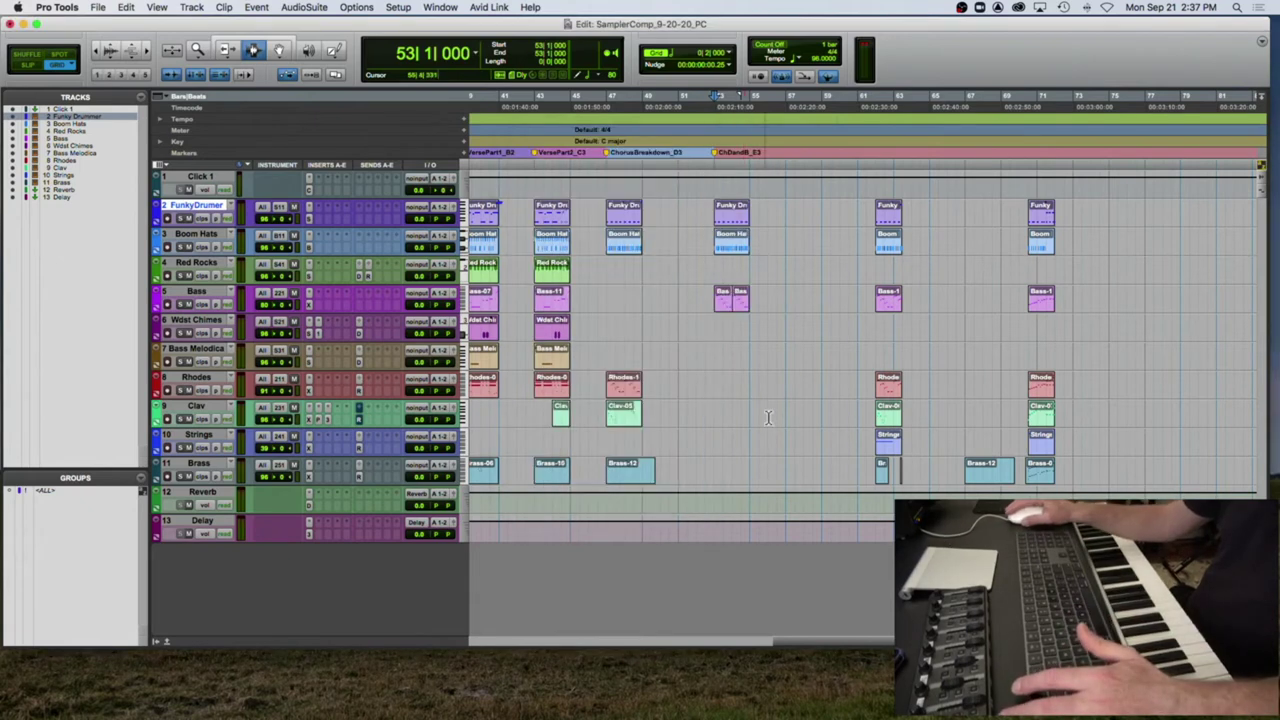
Step: Play the full chorus section from bar 62 and add a marker there named FullChPt1_F3
{"action": "left_click", "coordinate": [876, 190]}
{"action": "key", "text": "space"}
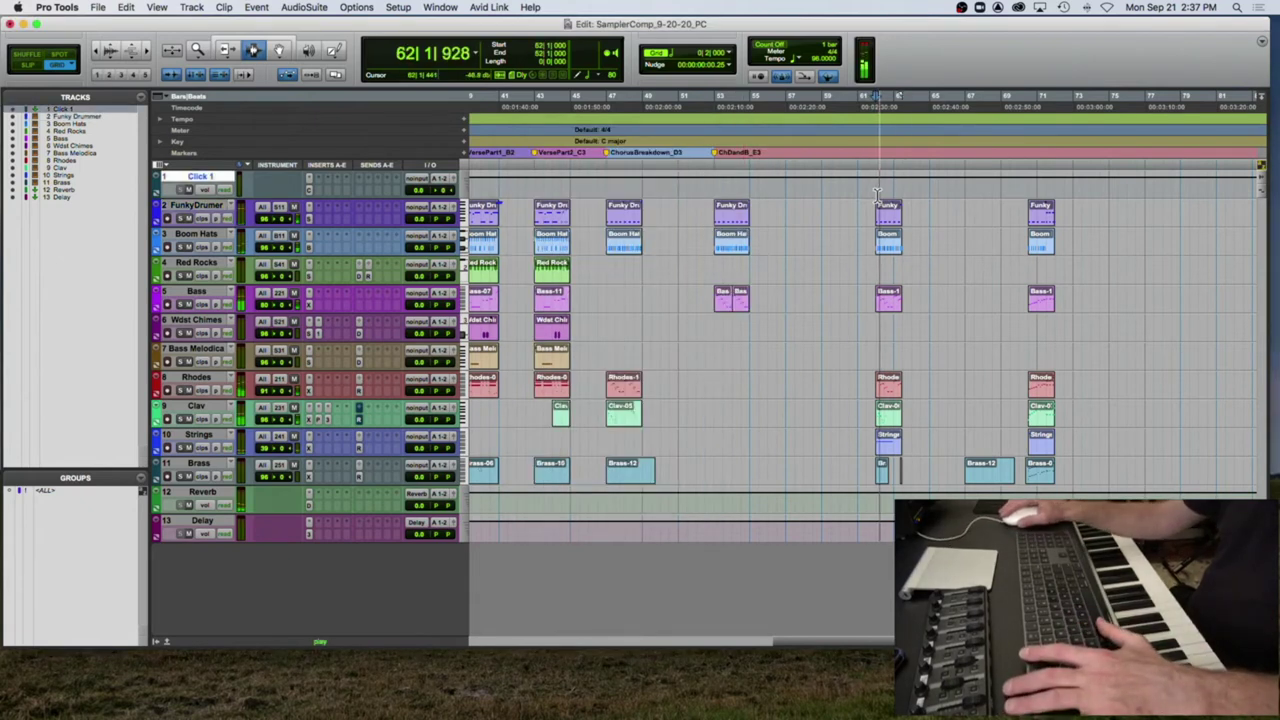
{"action": "key", "text": "space"}
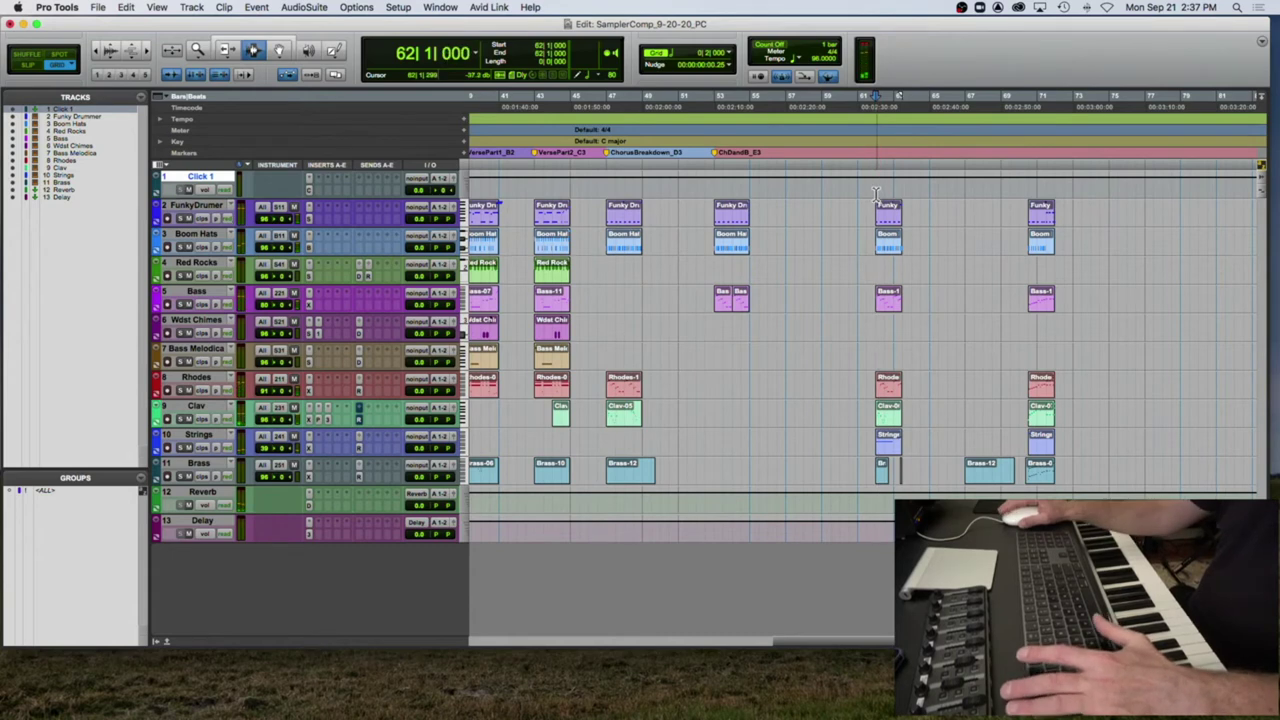
{"action": "key", "text": "KP_Enter"}
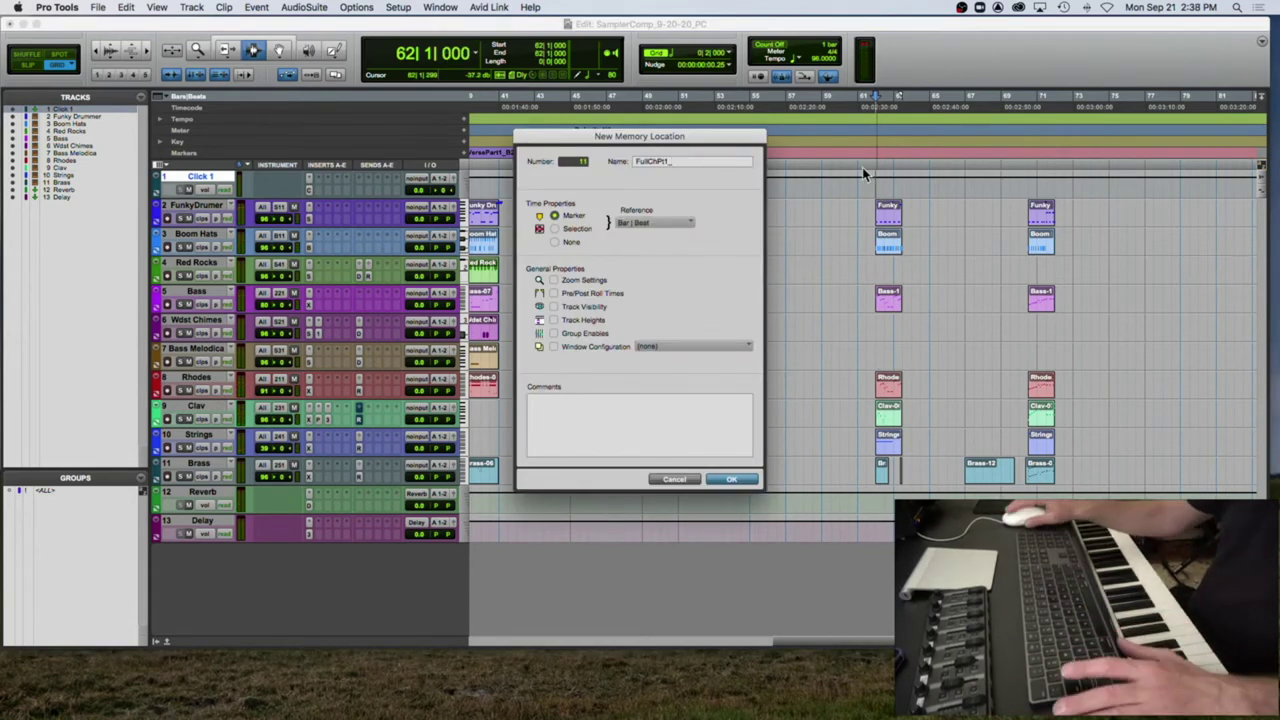
{"action": "left_click_drag", "start_coordinate": [715, 136], "coordinate": [757, 114]}
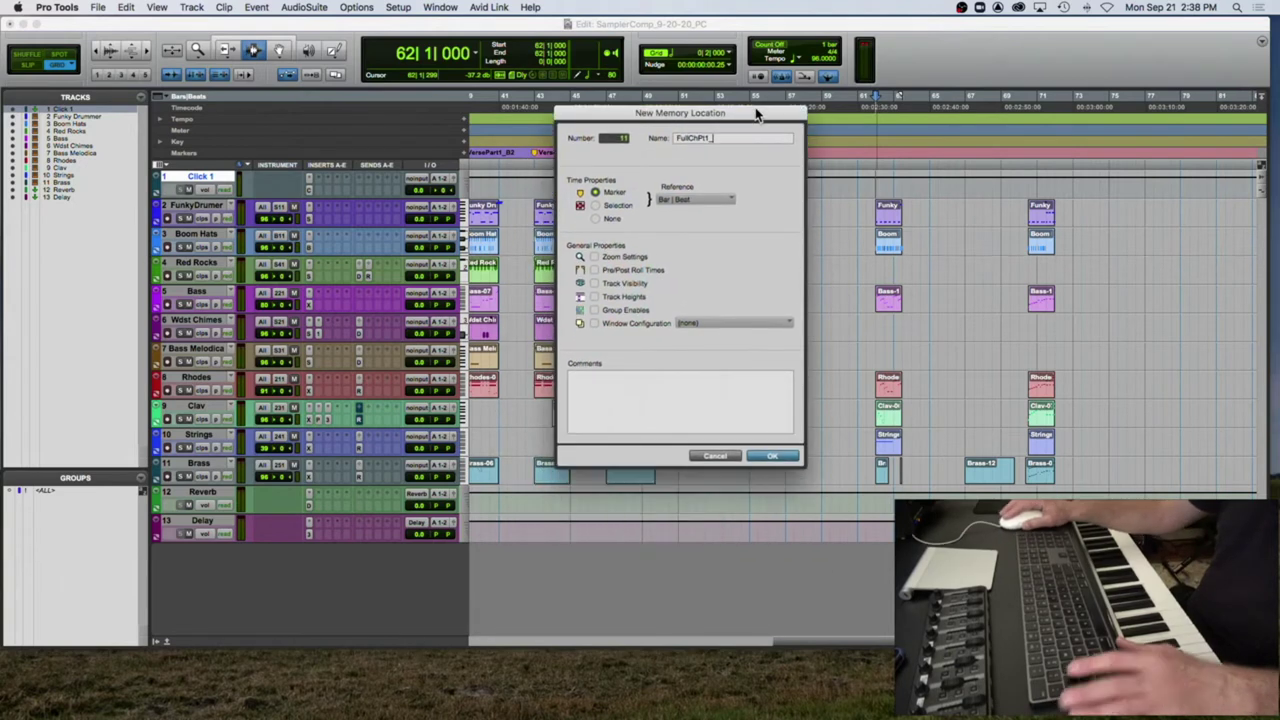
{"action": "left_click", "coordinate": [772, 457]}
Step: Play the full chorus section starting at bar 70 beat 3
{"action": "left_click", "coordinate": [1028, 212]}
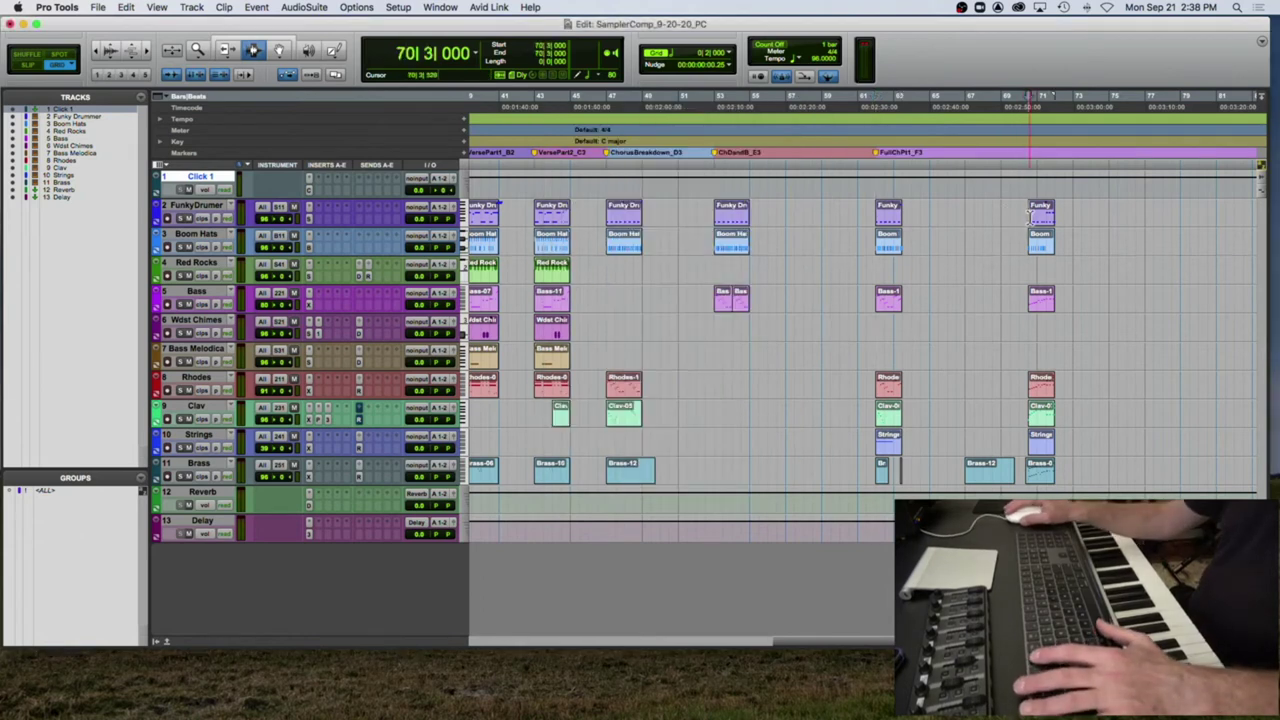
{"action": "key", "text": "space"}
{"action": "key", "text": "super+bracketright"}
{"action": "key", "text": "super+bracketright"}
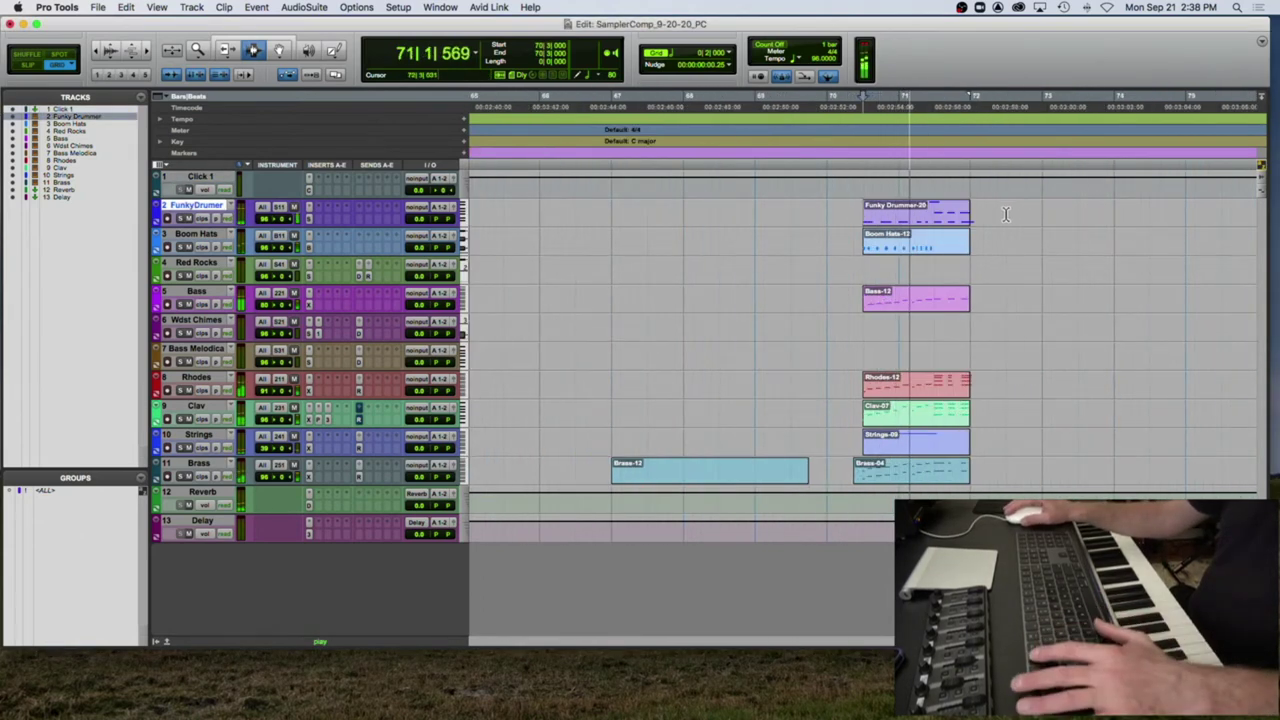
{"action": "key", "text": "space"}
Step: Add a marker named FullChPt2_G3 at bar 70 beat 3
{"action": "key", "text": "KP_Enter"}
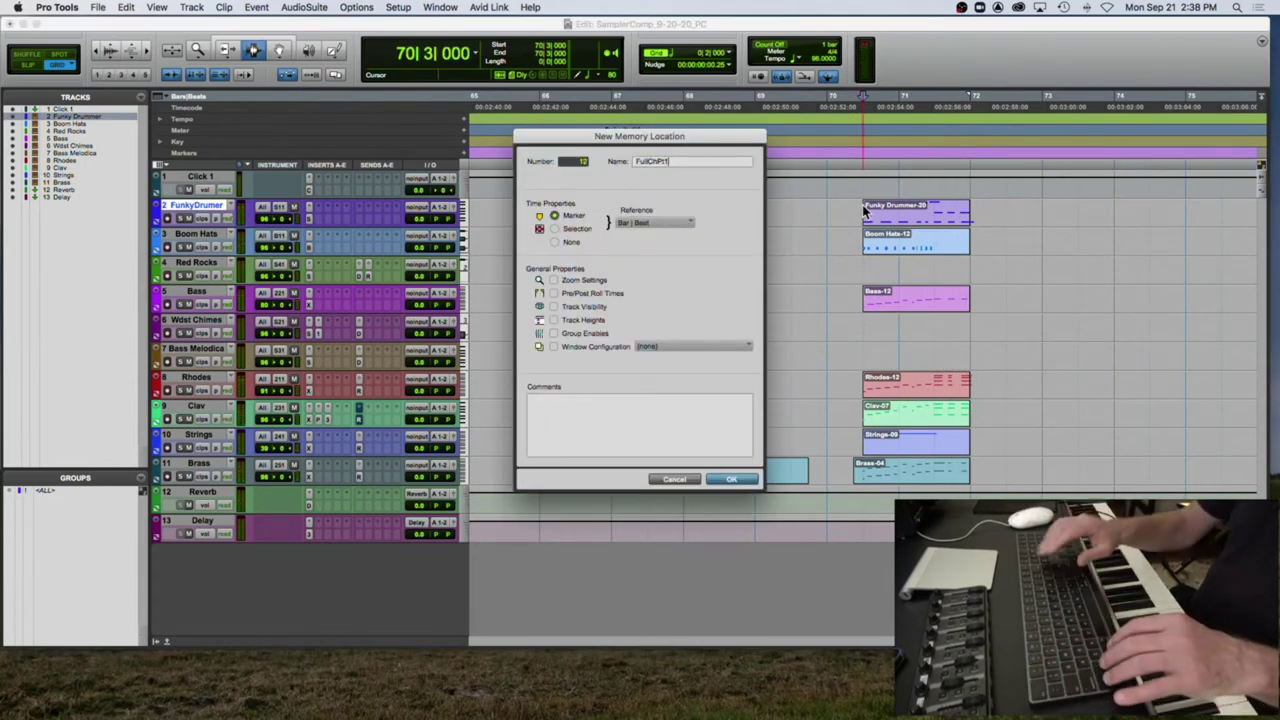
{"action": "type", "text": "FullChPt2_"}
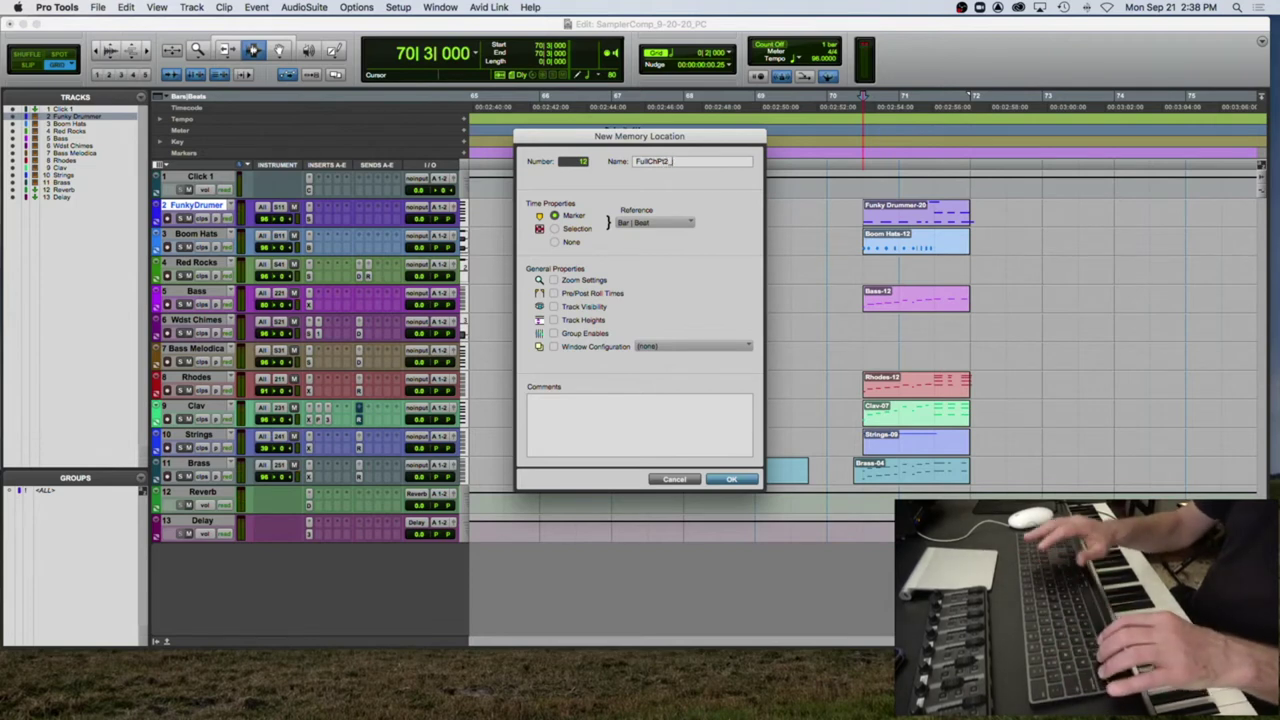
{"action": "left_click_drag", "start_coordinate": [728, 136], "coordinate": [1025, 162]}
{"action": "scroll", "coordinate": [735, 172], "scroll_direction": "right", "scroll_amount": 5}
{"action": "scroll", "coordinate": [738, 178], "scroll_direction": "right", "scroll_amount": 5}
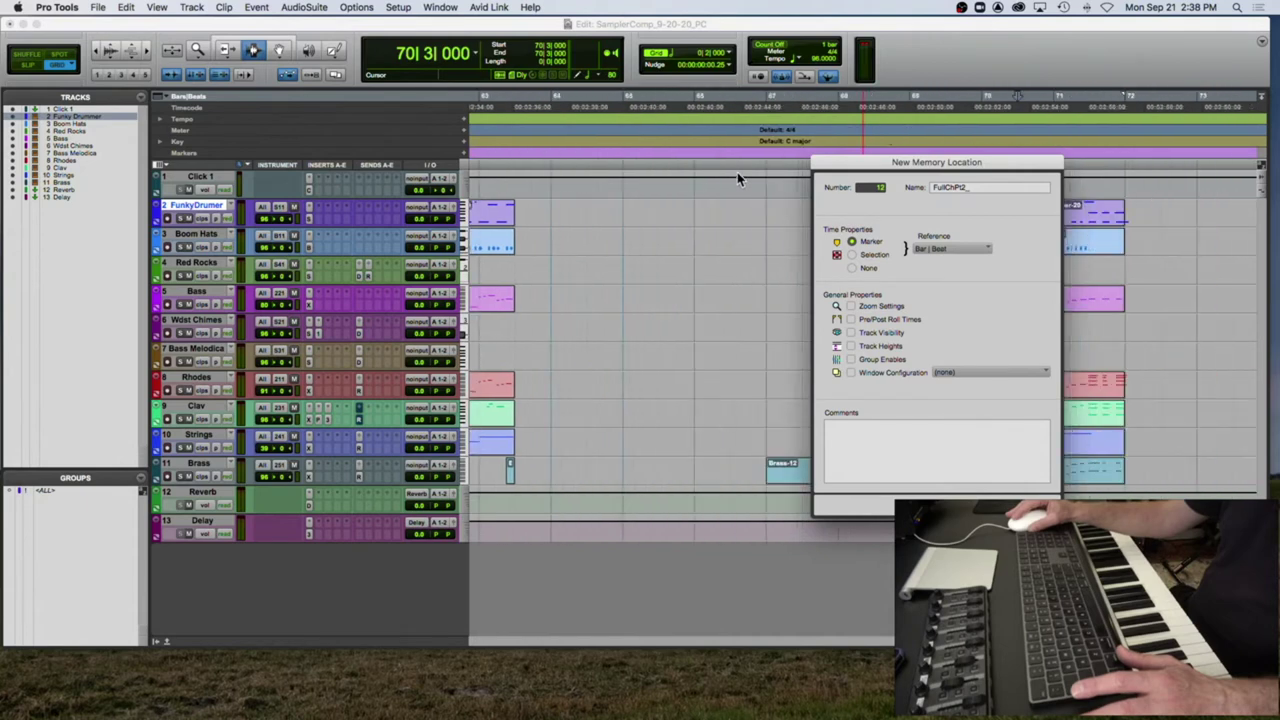
{"action": "type", "text": "G3"}
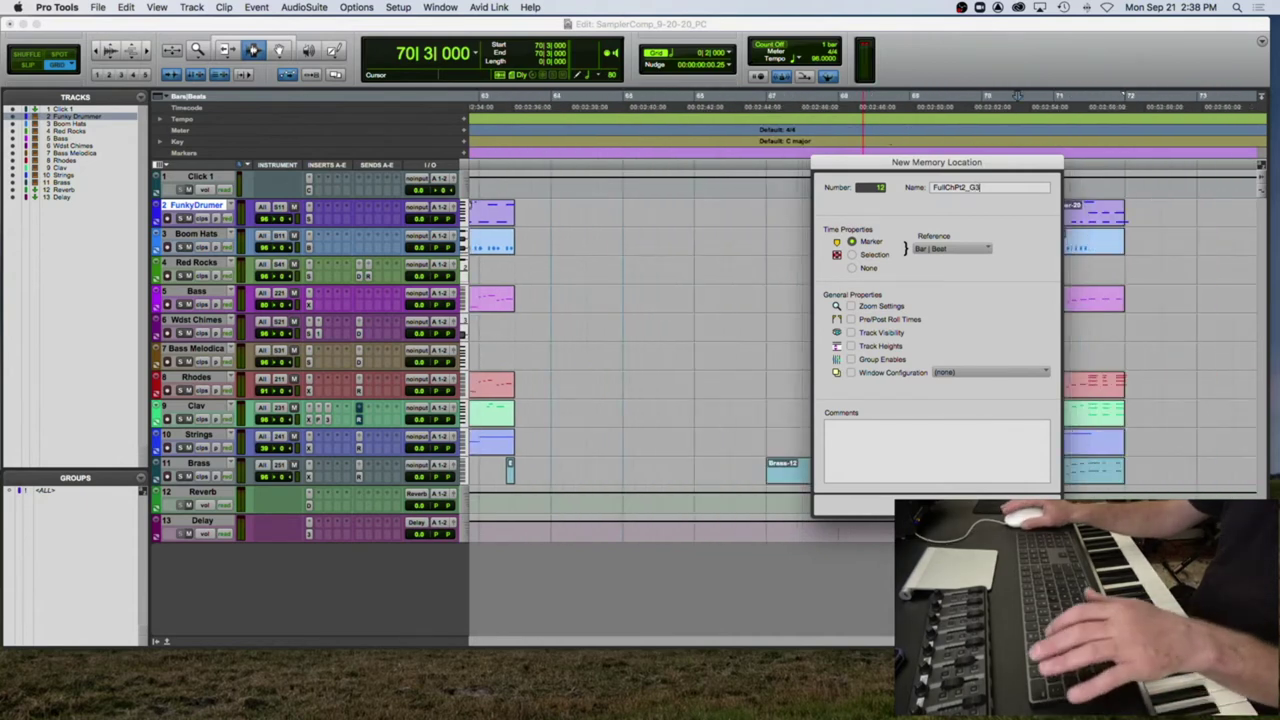
{"action": "key", "text": "Return"}
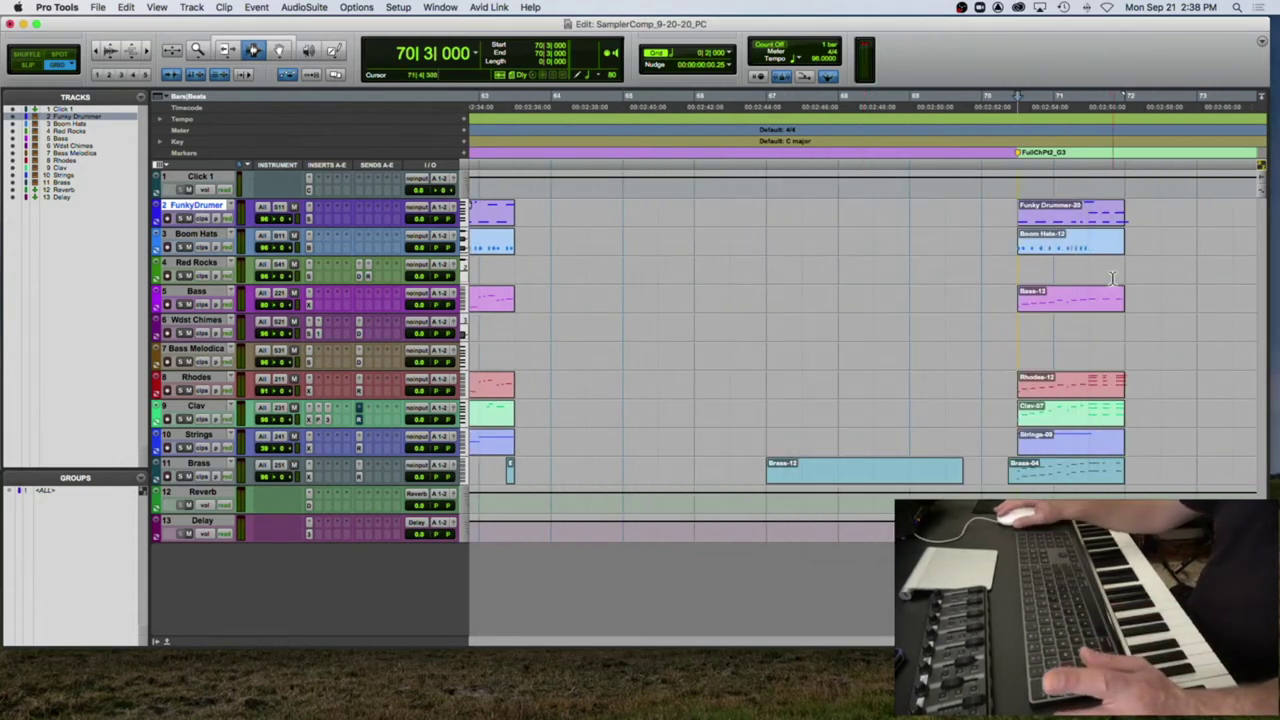
Step: Select bar 71 beat 3 to bar 72 beat 1 across the instrument tracks, enable the ALL group, and set the grid to 0|0|480
{"action": "left_click_drag", "start_coordinate": [1082, 218], "coordinate": [1140, 468]}
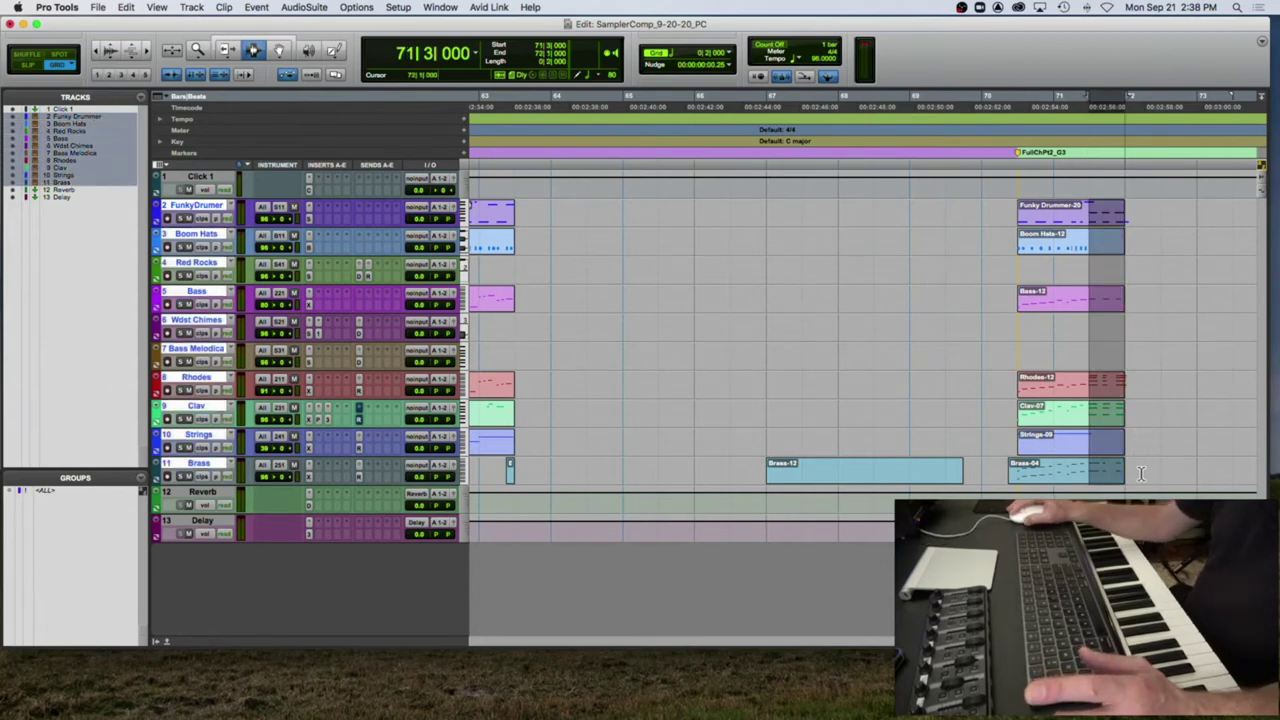
{"action": "scroll", "coordinate": [952, 362], "scroll_direction": "right", "scroll_amount": 5}
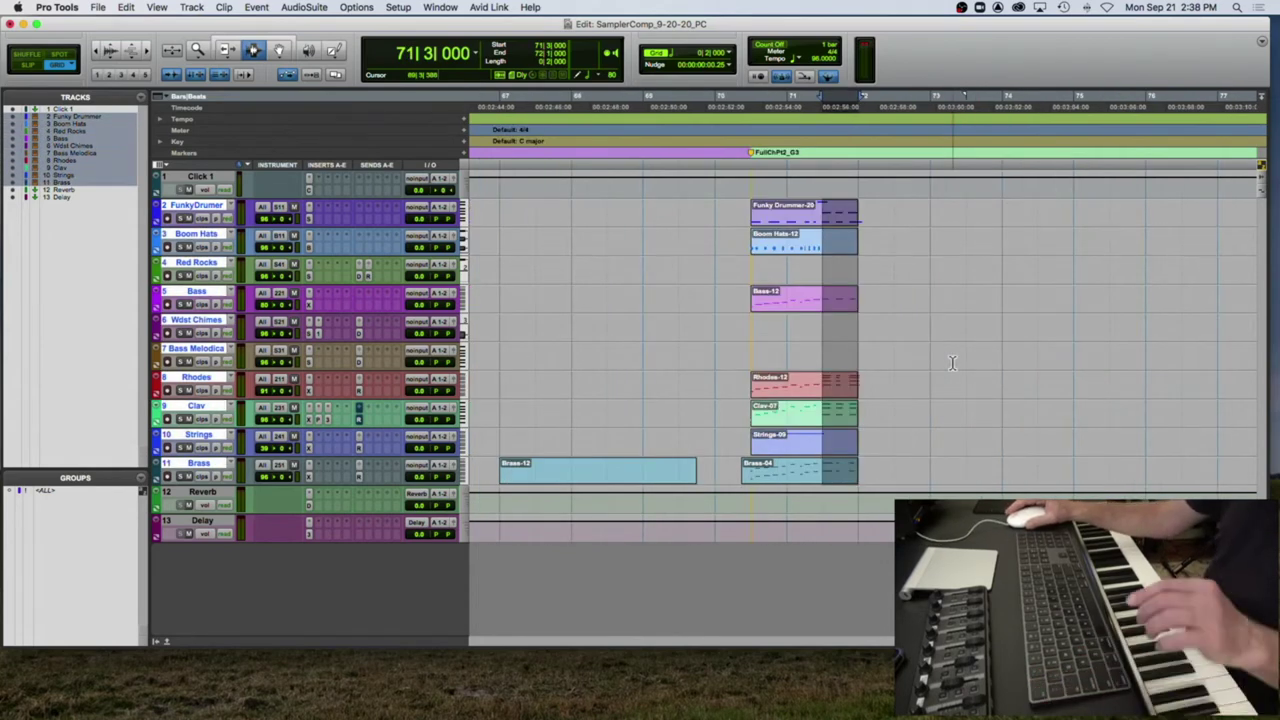
{"action": "left_click", "coordinate": [44, 492]}
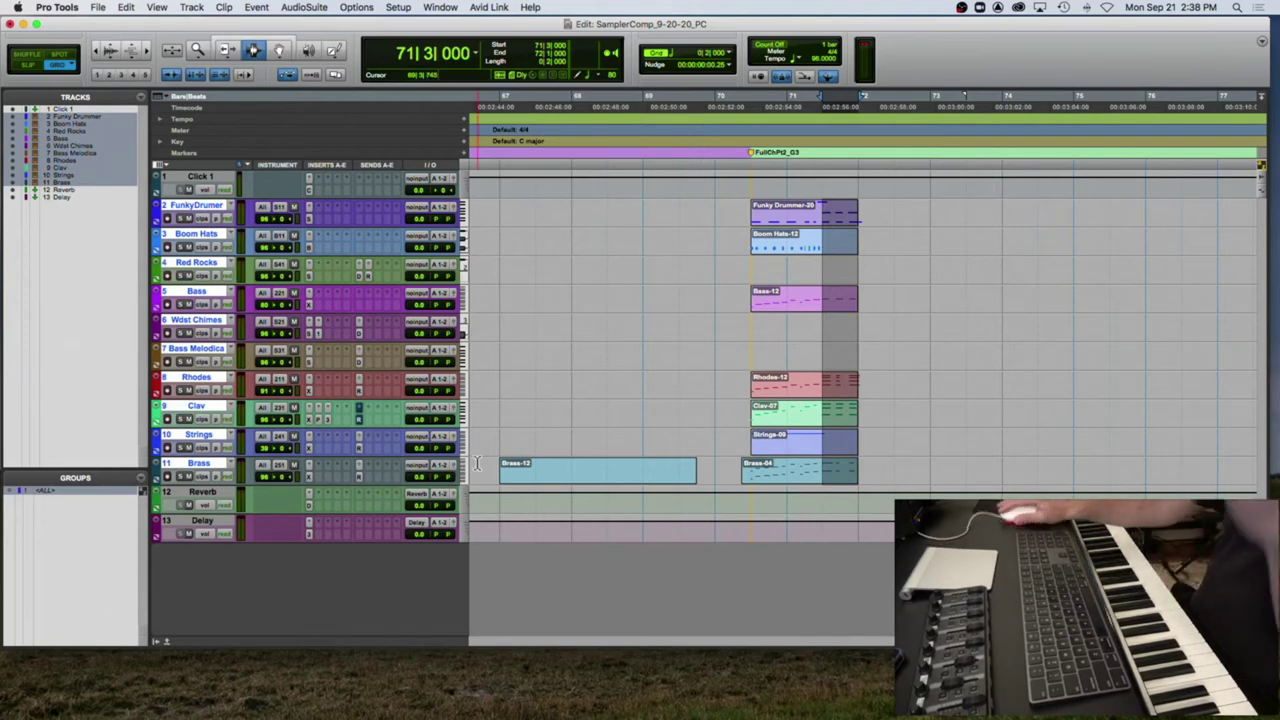
{"action": "left_click", "coordinate": [731, 52]}
{"action": "left_click", "coordinate": [738, 76]}
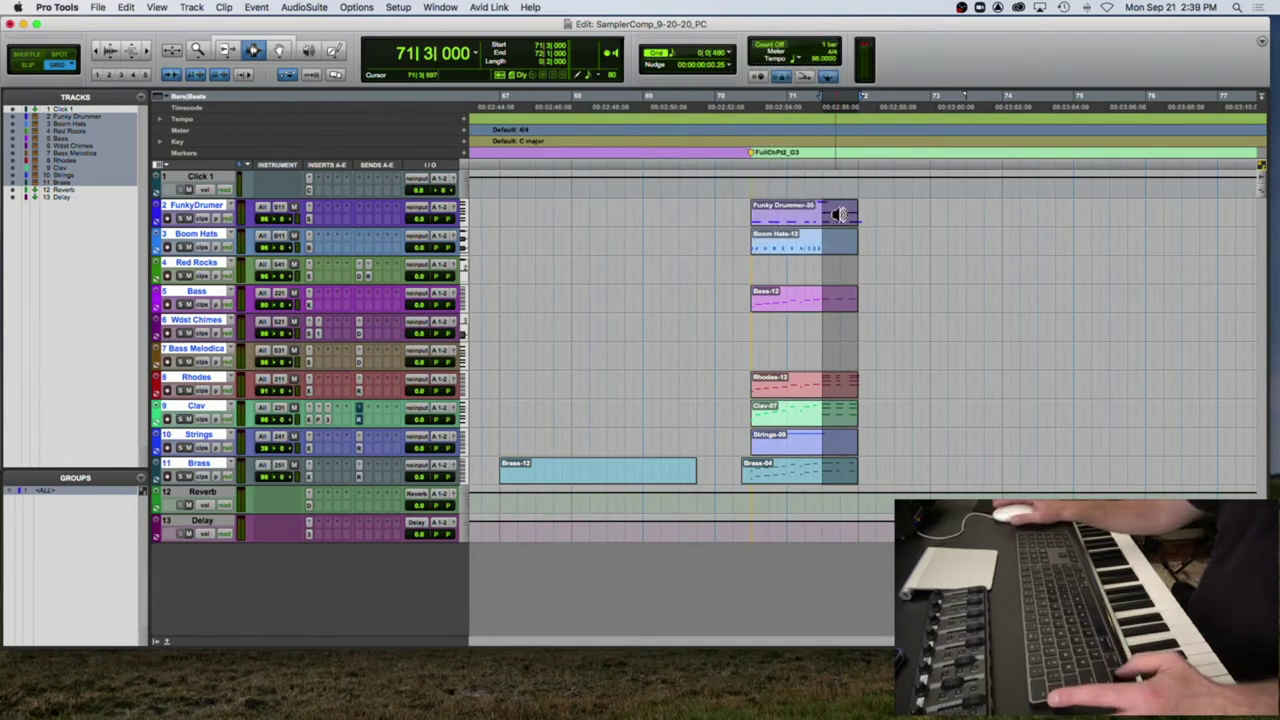
Step: Quantize the selected notes at the end of the last chorus section to a 1/16 note grid
{"action": "key", "text": "alt+0"}
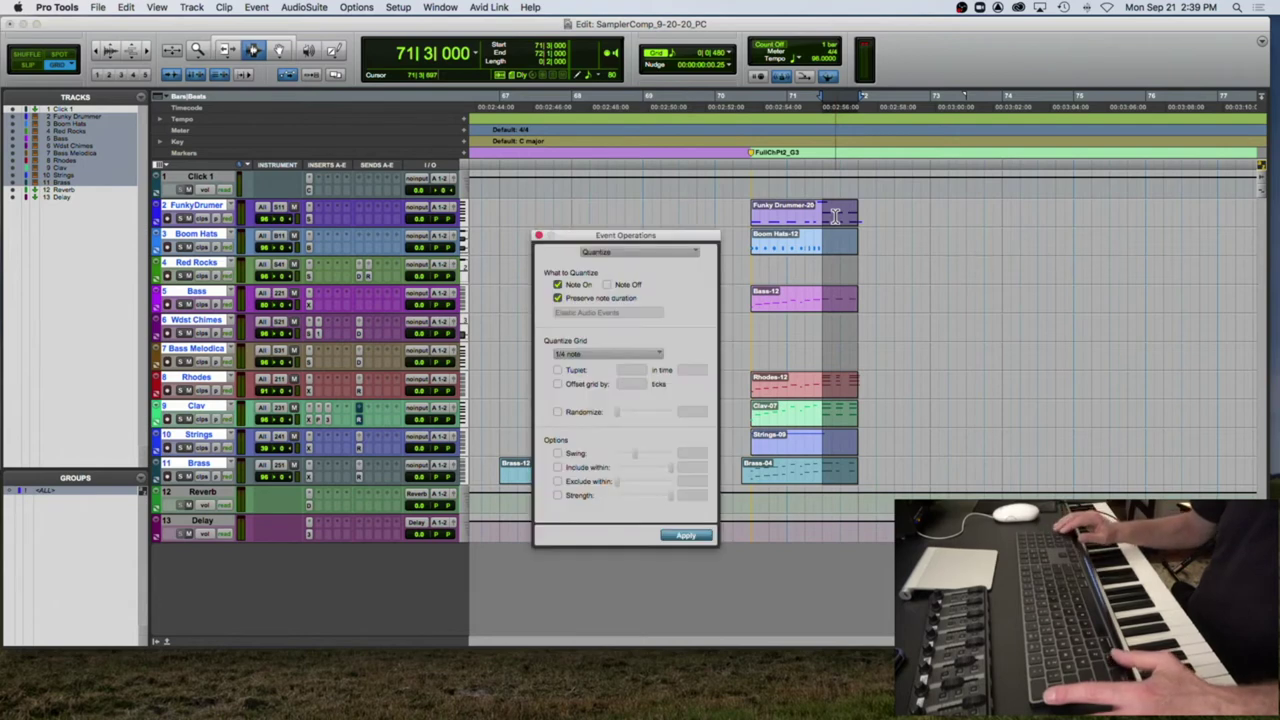
{"action": "left_click", "coordinate": [617, 357]}
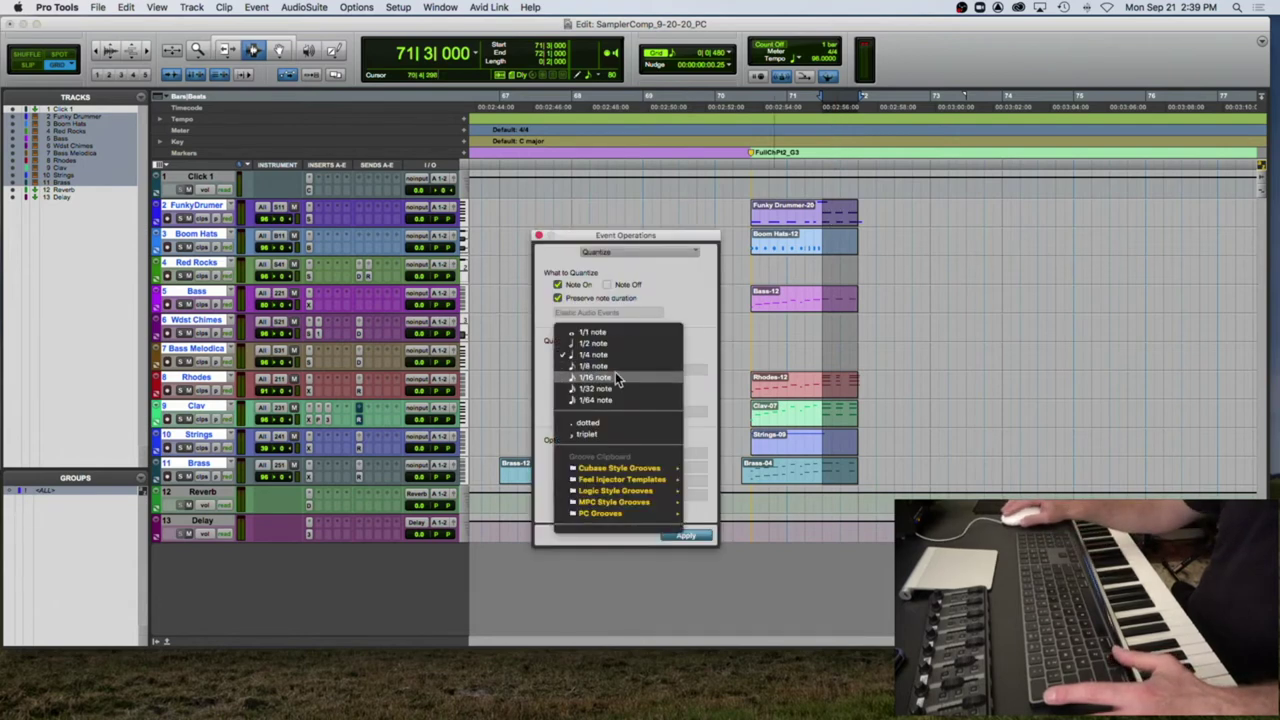
{"action": "left_click", "coordinate": [615, 372]}
{"action": "left_click", "coordinate": [685, 537]}
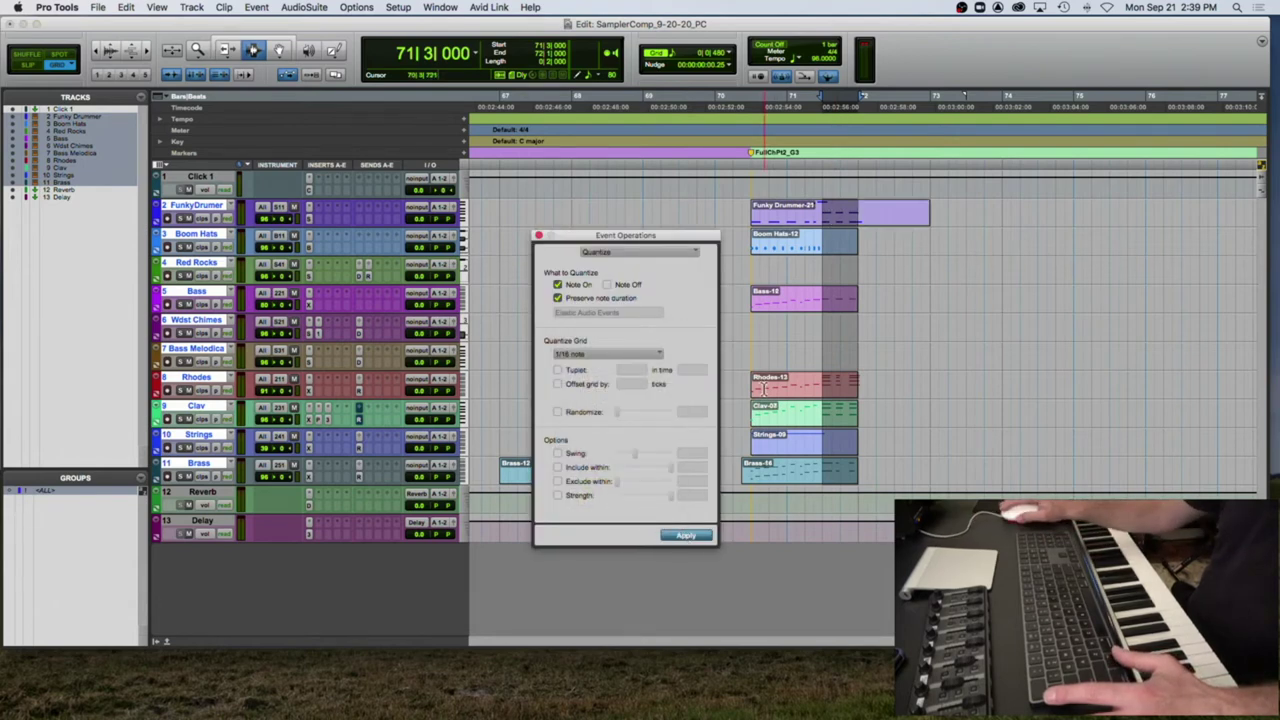
Step: Copy the final hit starting at 71|4|480 on all tracks to bar 74 and play it from bar 73 beat 4
{"action": "left_click_drag", "start_coordinate": [849, 222], "coordinate": [892, 232]}
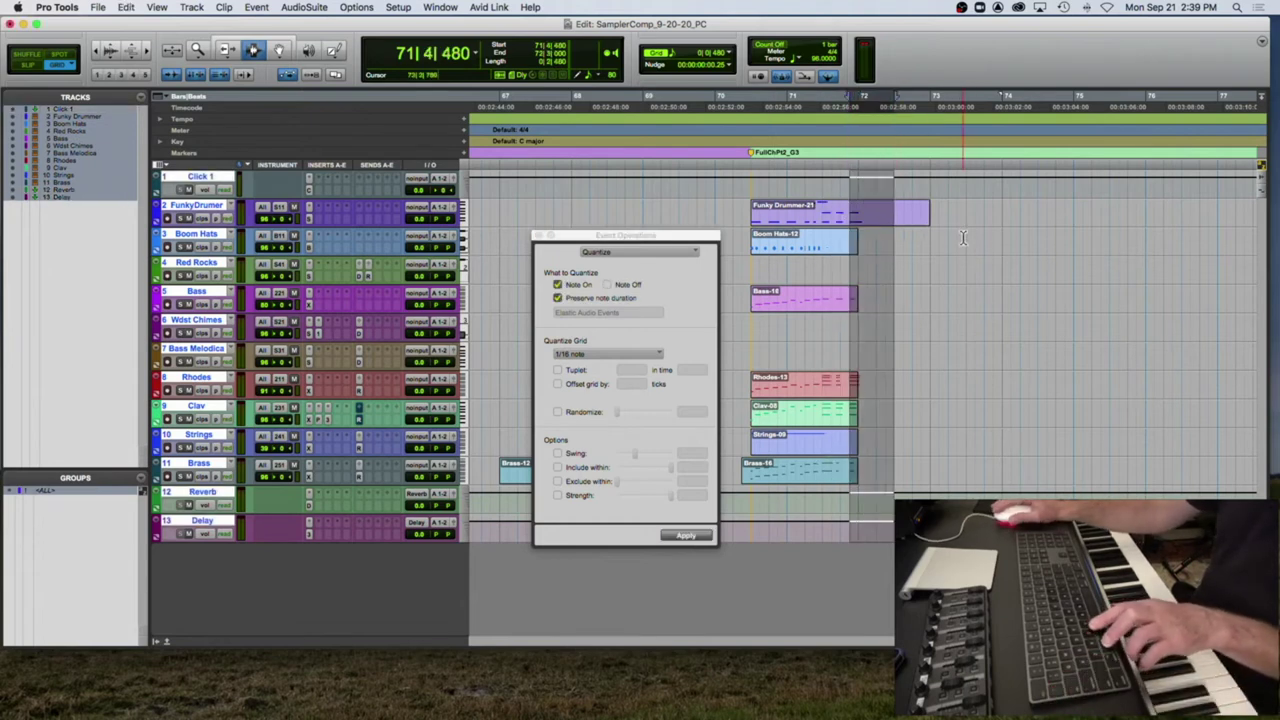
{"action": "left_click", "coordinate": [1001, 237]}
{"action": "key", "text": "super+v"}
{"action": "left_click", "coordinate": [986, 240]}
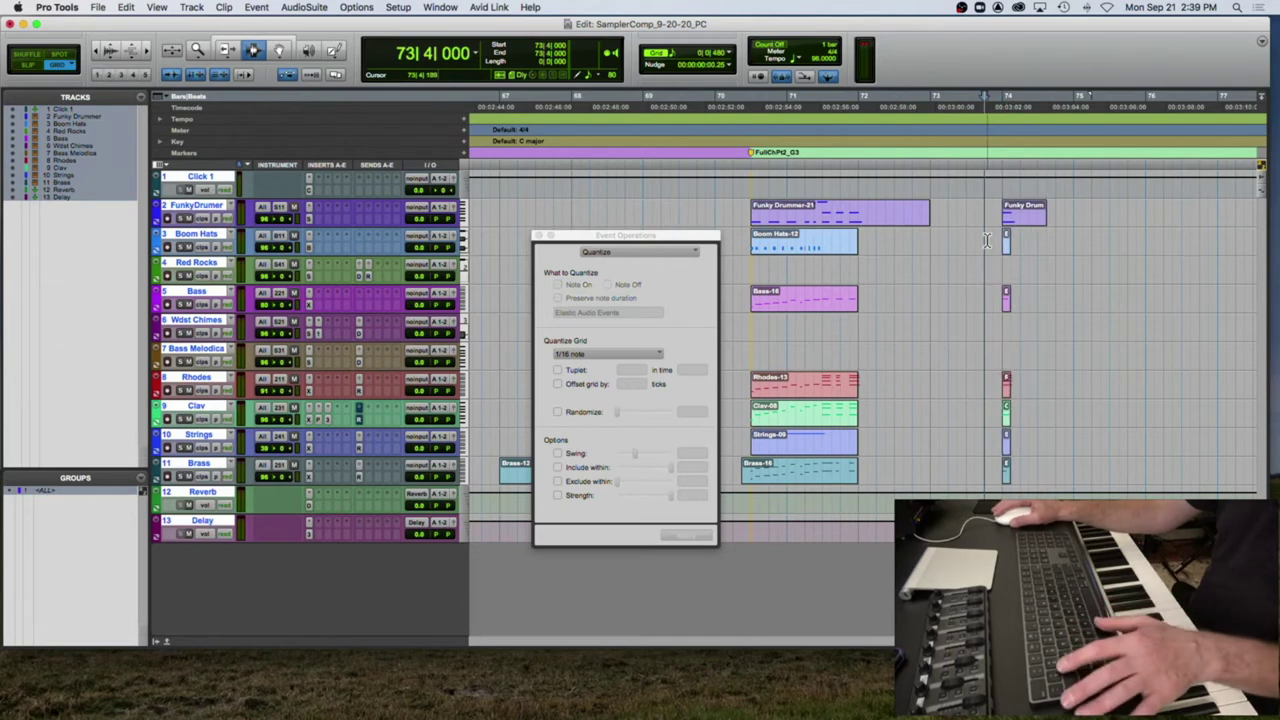
{"action": "key", "text": "space"}
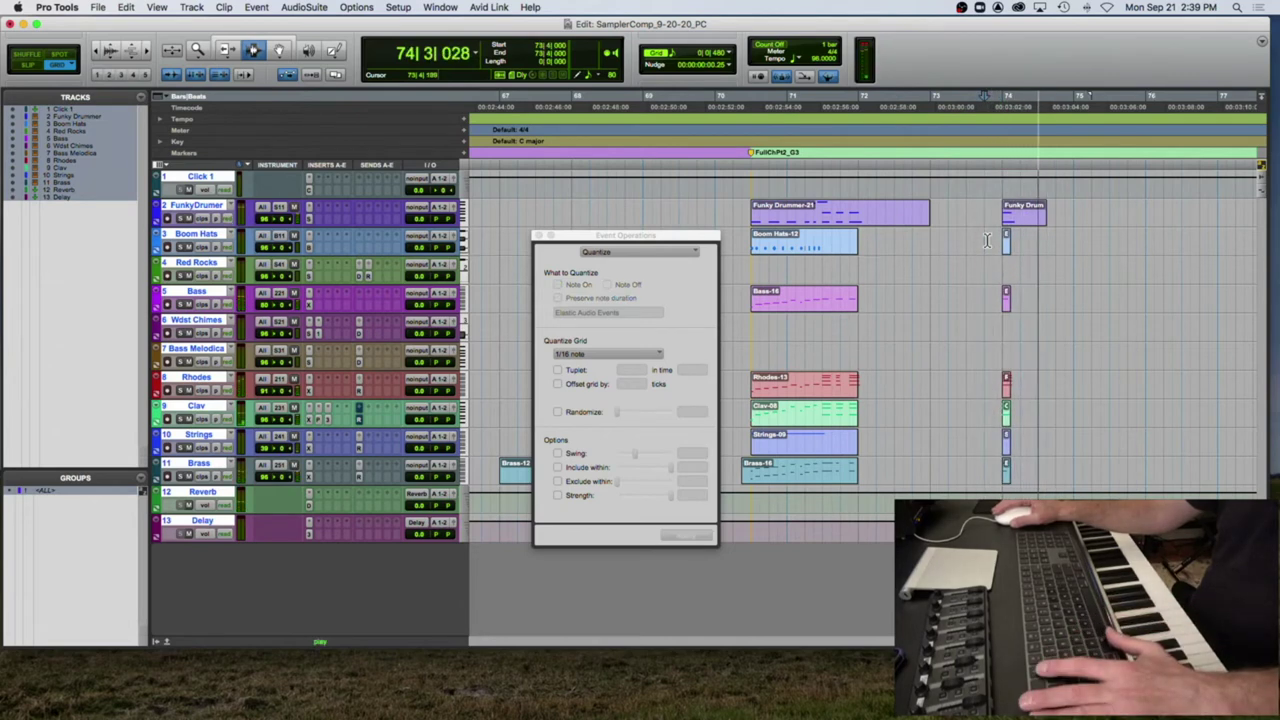
{"action": "key", "text": "space"}
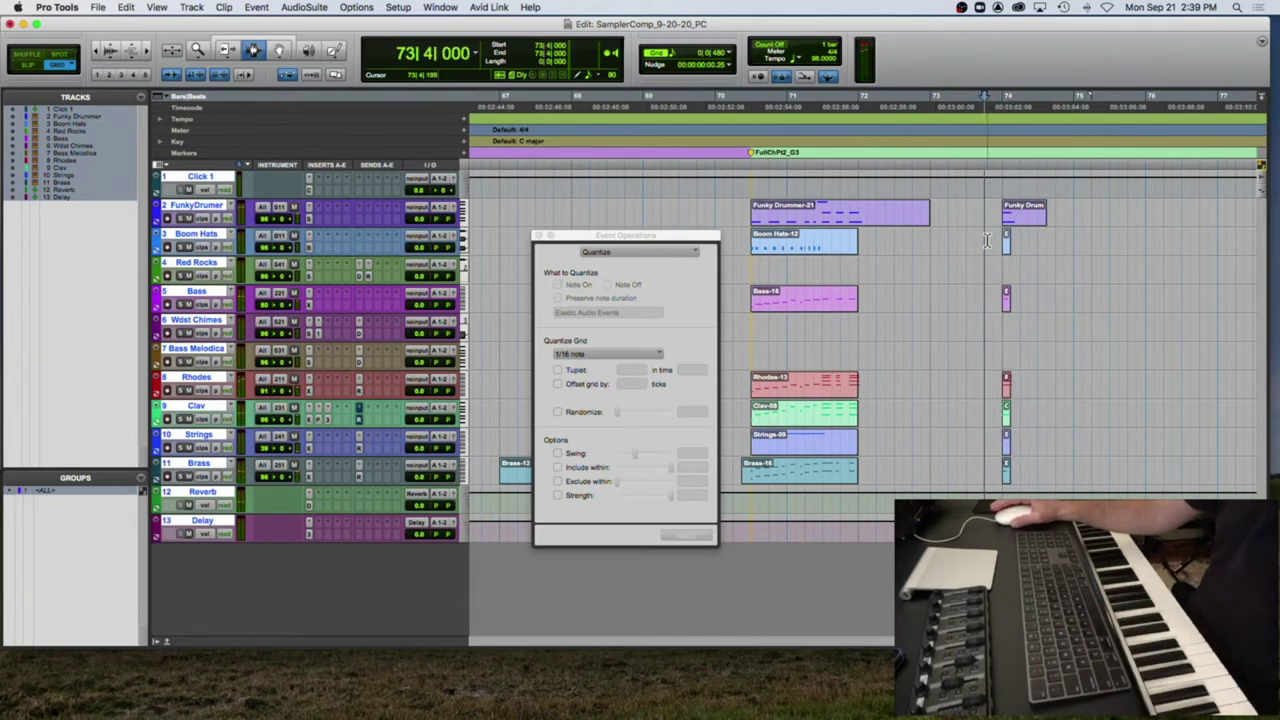
Step: Add a marker named EndButton_A3 at bar 74 and close the Event Operations window
{"action": "left_click", "coordinate": [1004, 214]}
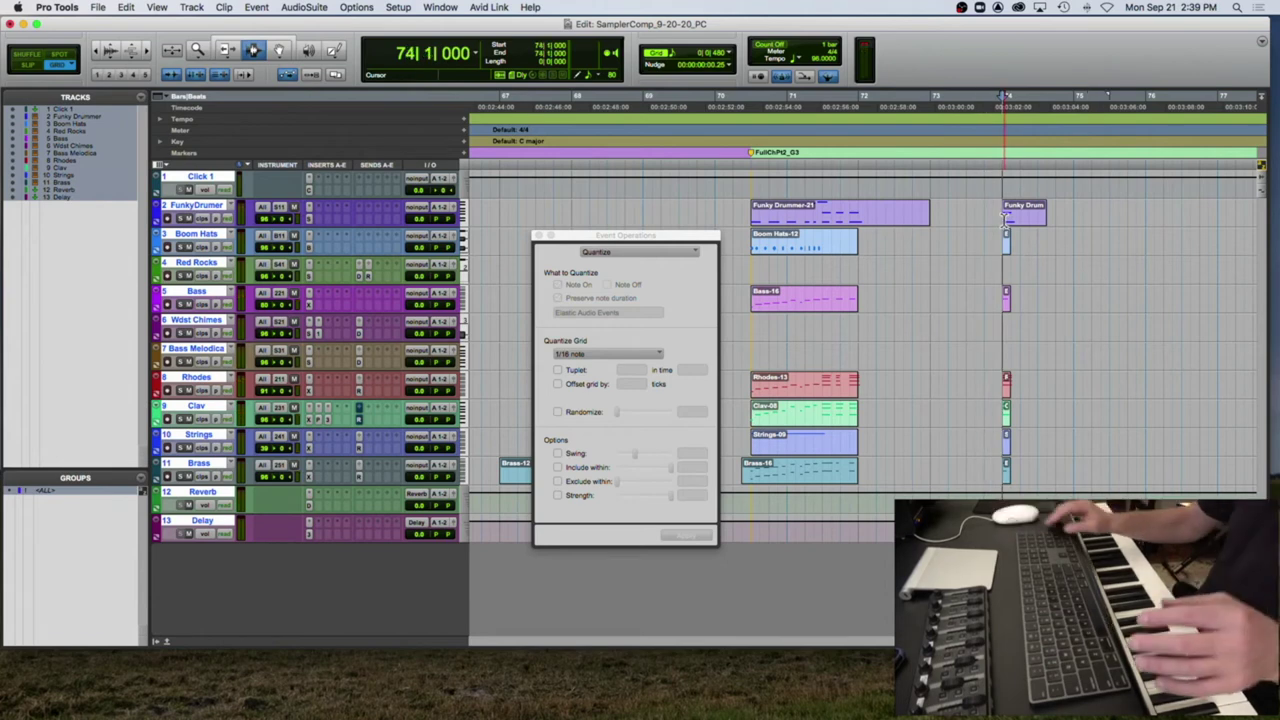
{"action": "key", "text": "KP_Enter"}
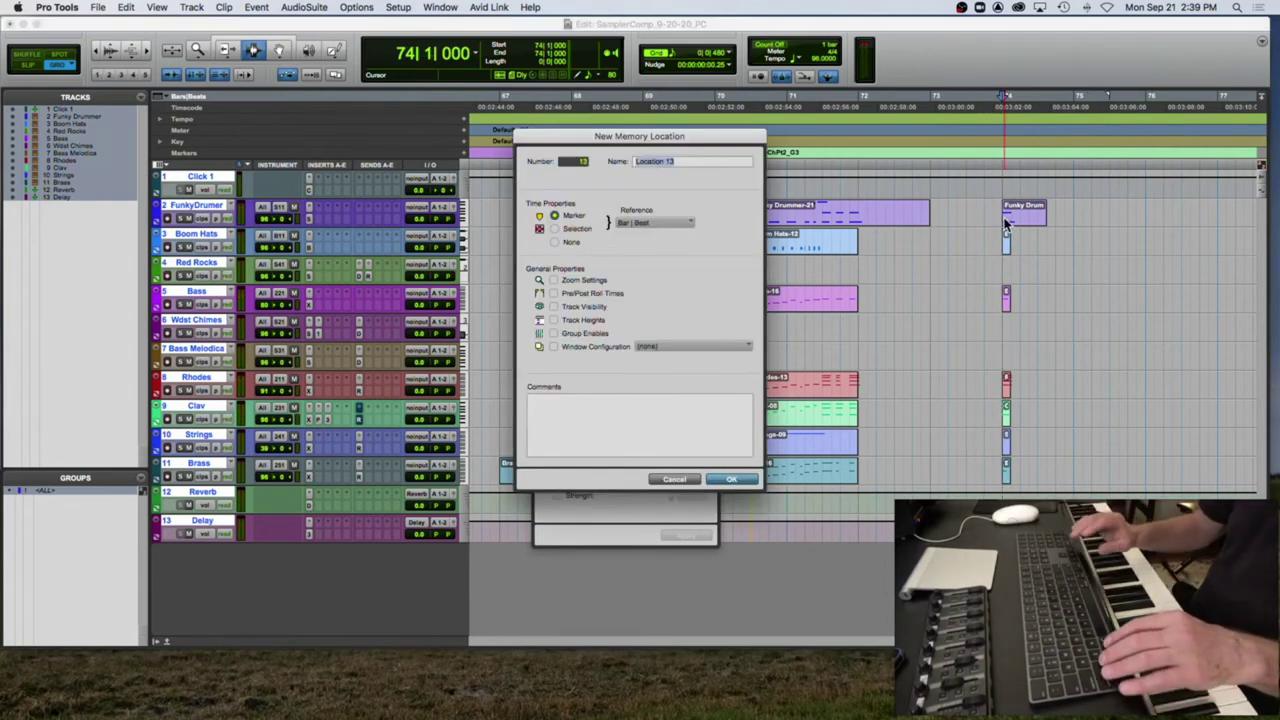
{"action": "type", "text": "EndBut"}
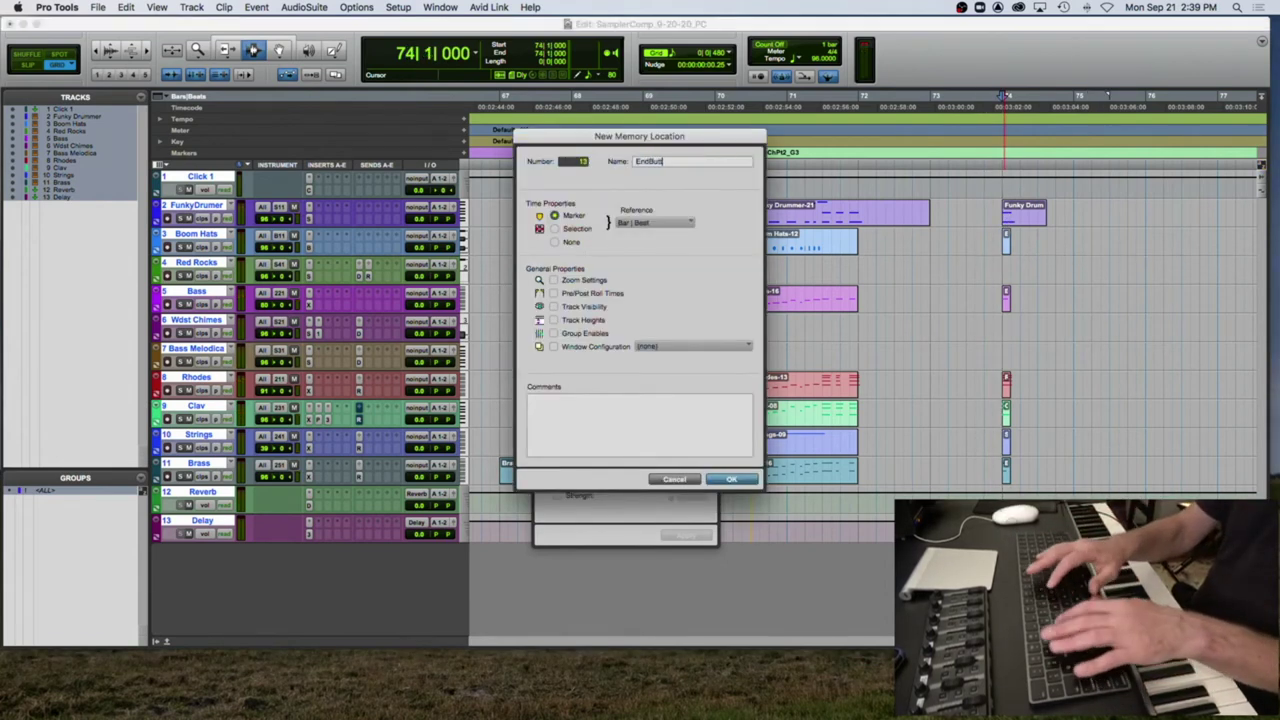
{"action": "type", "text": "ton_A"}
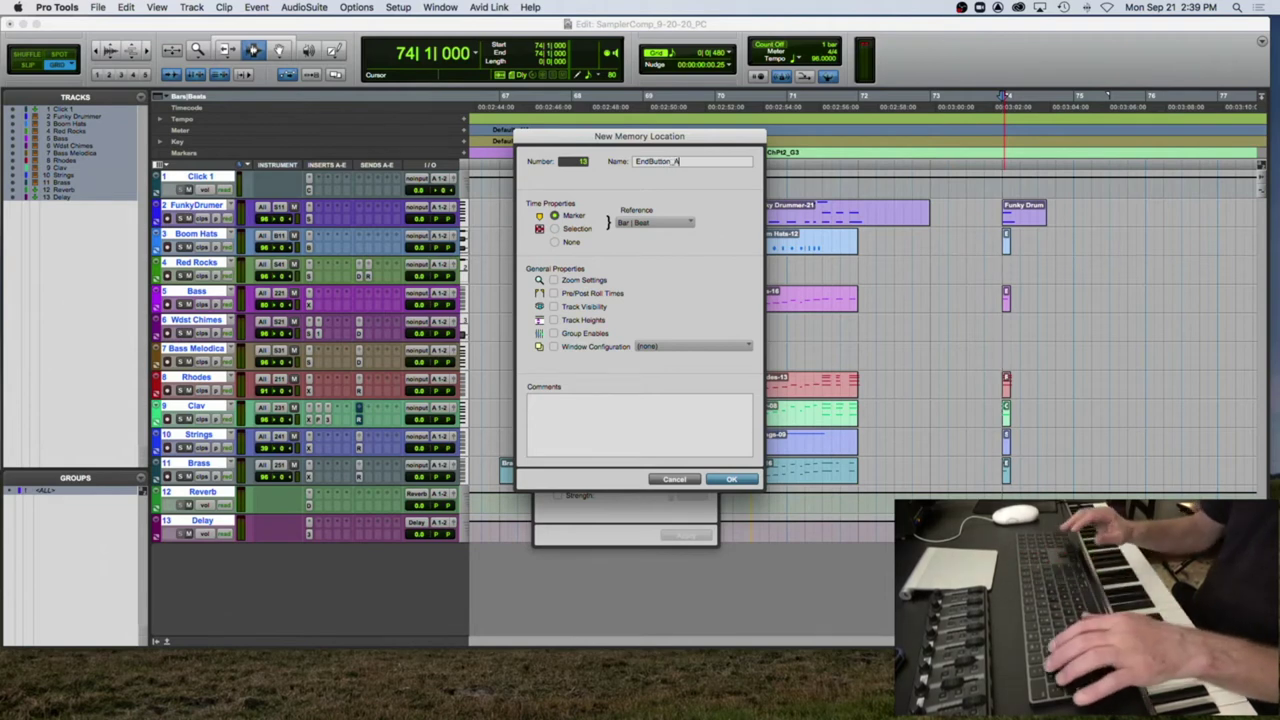
{"action": "type", "text": "3"}
{"action": "key", "text": "Return"}
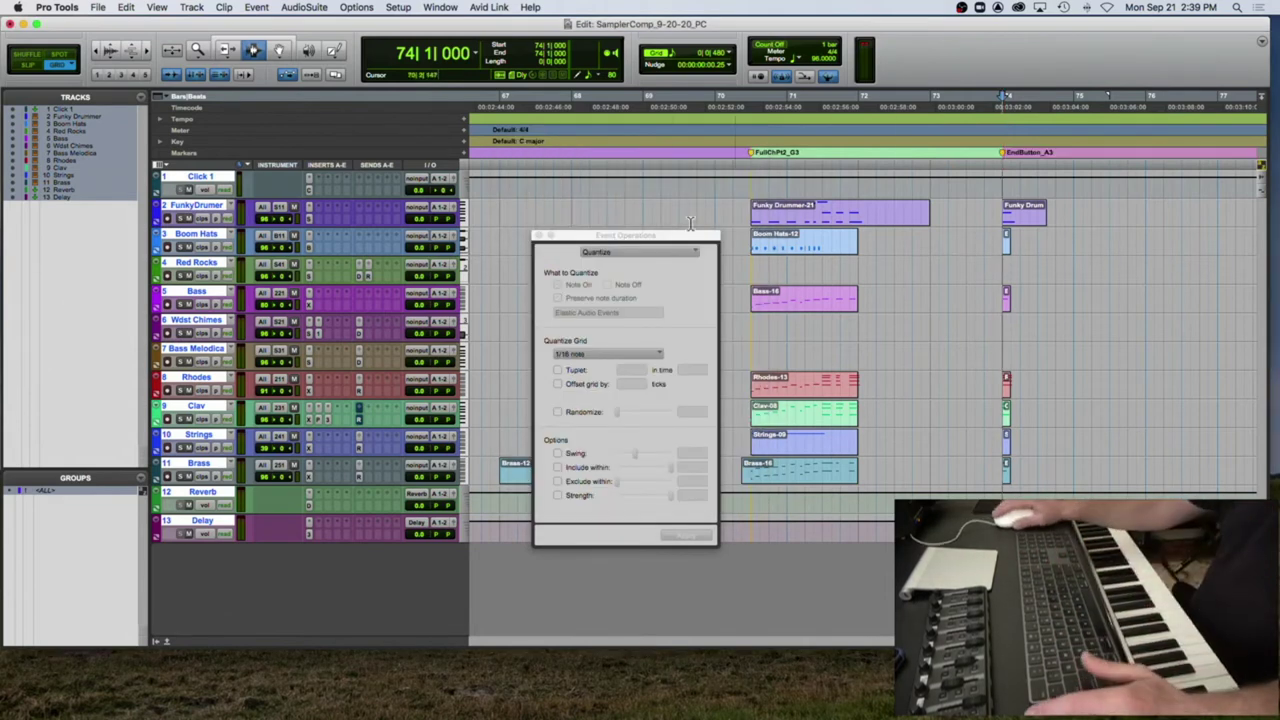
{"action": "left_click", "coordinate": [541, 240]}
Step: Review the whole arrangement and the complete marker list in an enlarged Memory Locations window, and close that window
{"action": "key", "text": "r"}
{"action": "key", "text": "r"}
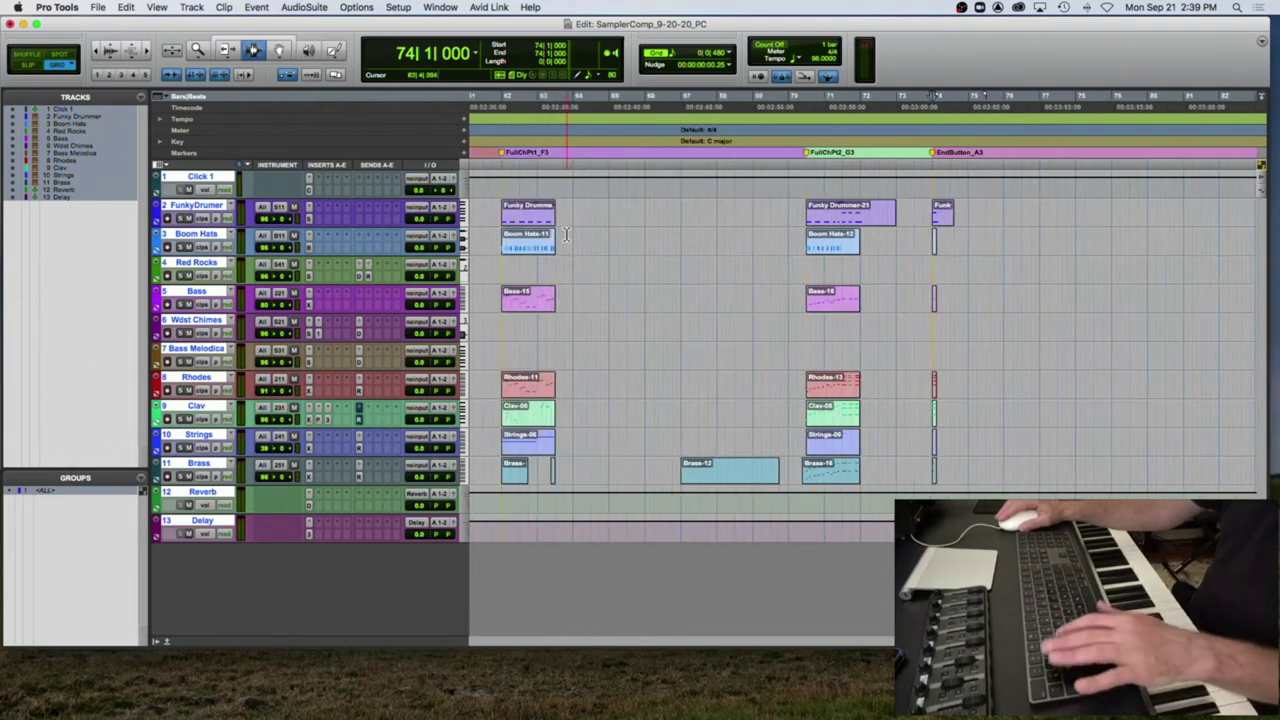
{"action": "key", "text": "r"}
{"action": "key", "text": "r"}
{"action": "key", "text": "r"}
{"action": "key", "text": "r"}
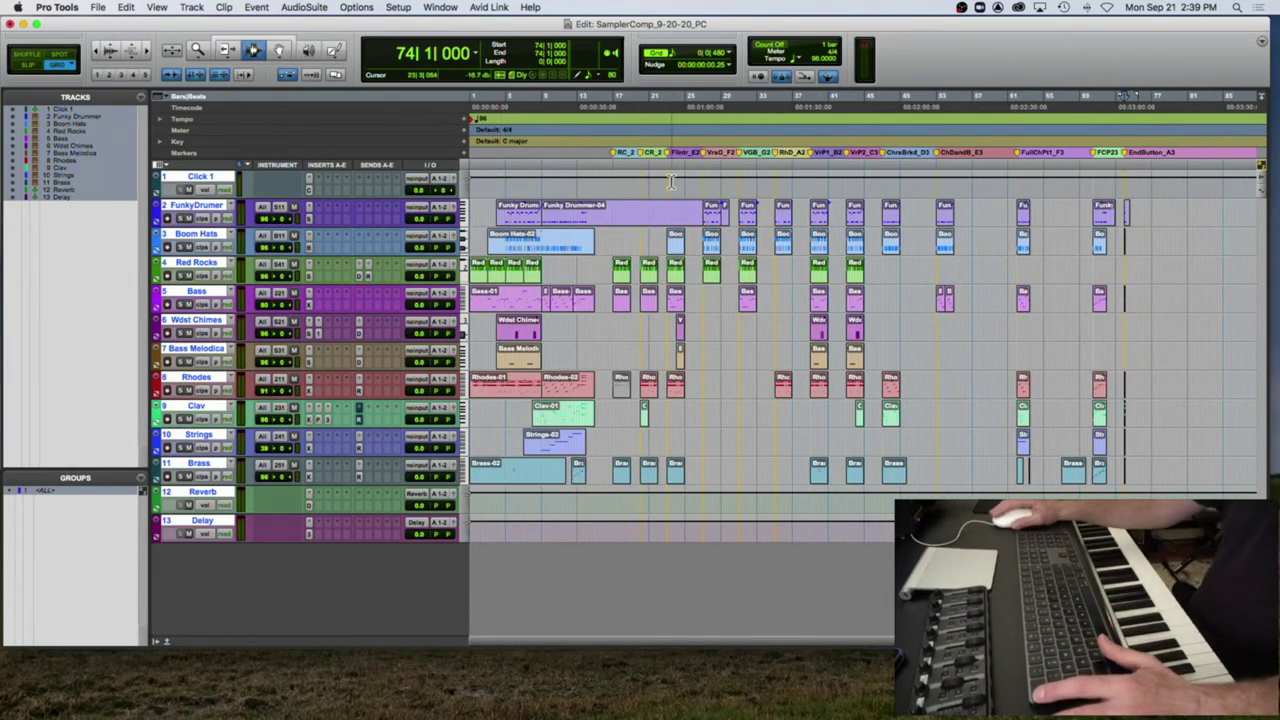
{"action": "left_click", "coordinate": [436, 9]}
{"action": "left_click", "coordinate": [434, 10]}
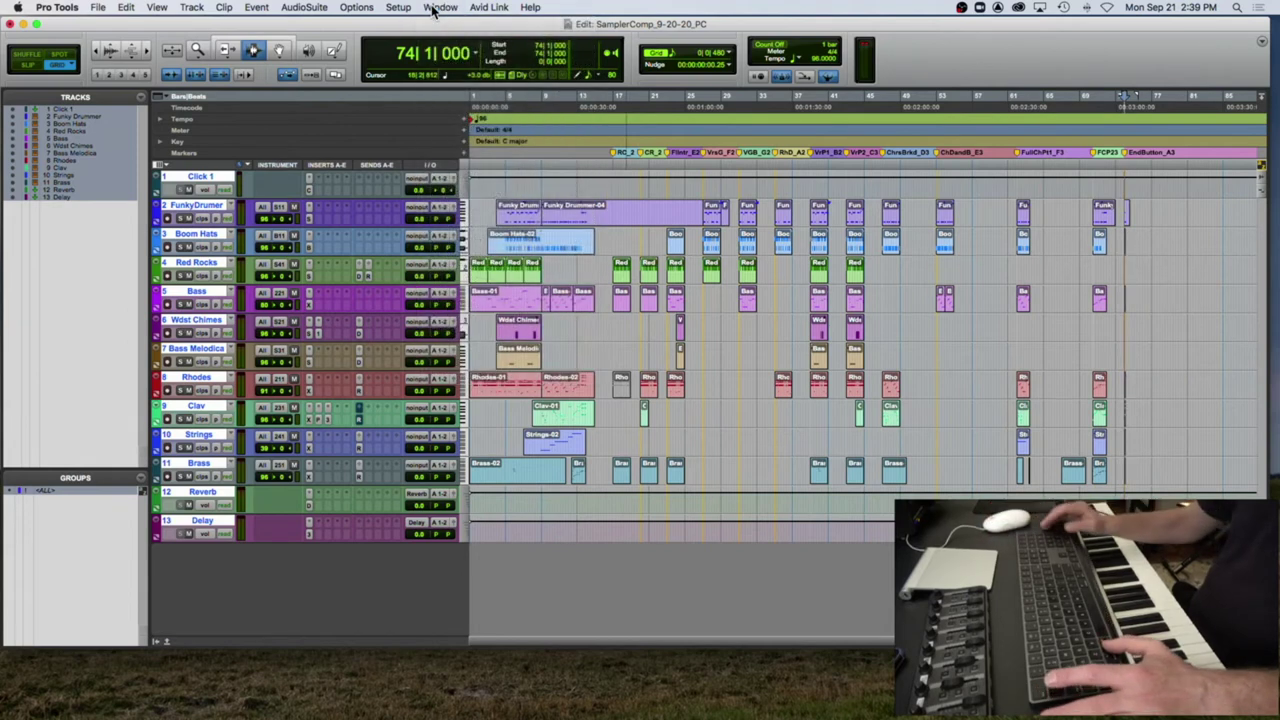
{"action": "key", "text": "super+KP_5"}
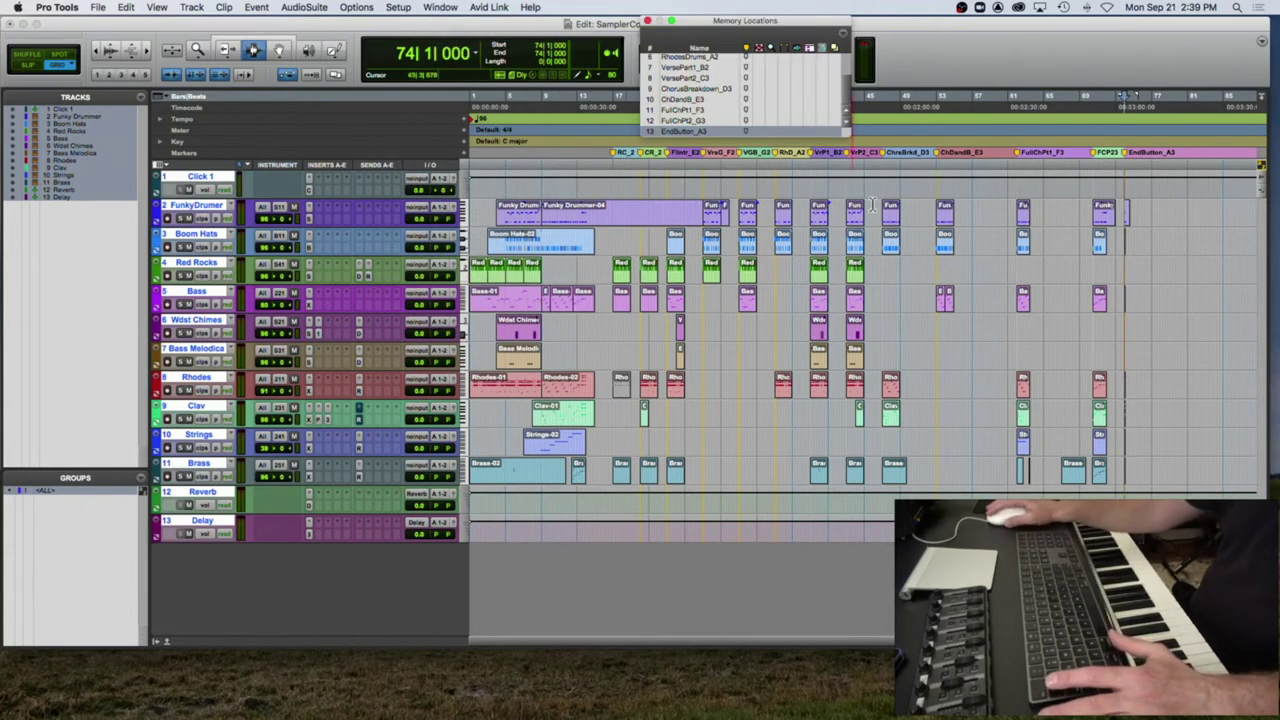
{"action": "left_click_drag", "start_coordinate": [857, 135], "coordinate": [857, 360]}
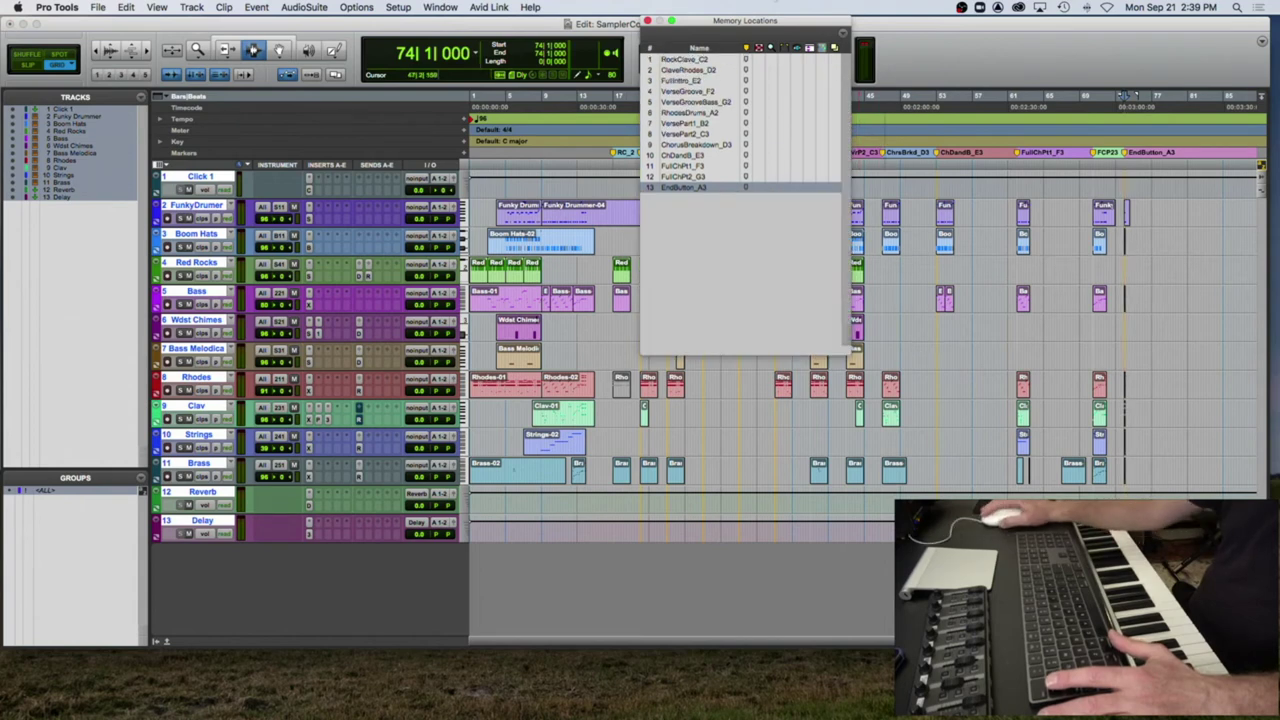
{"action": "left_click_drag", "start_coordinate": [760, 27], "coordinate": [1111, 92]}
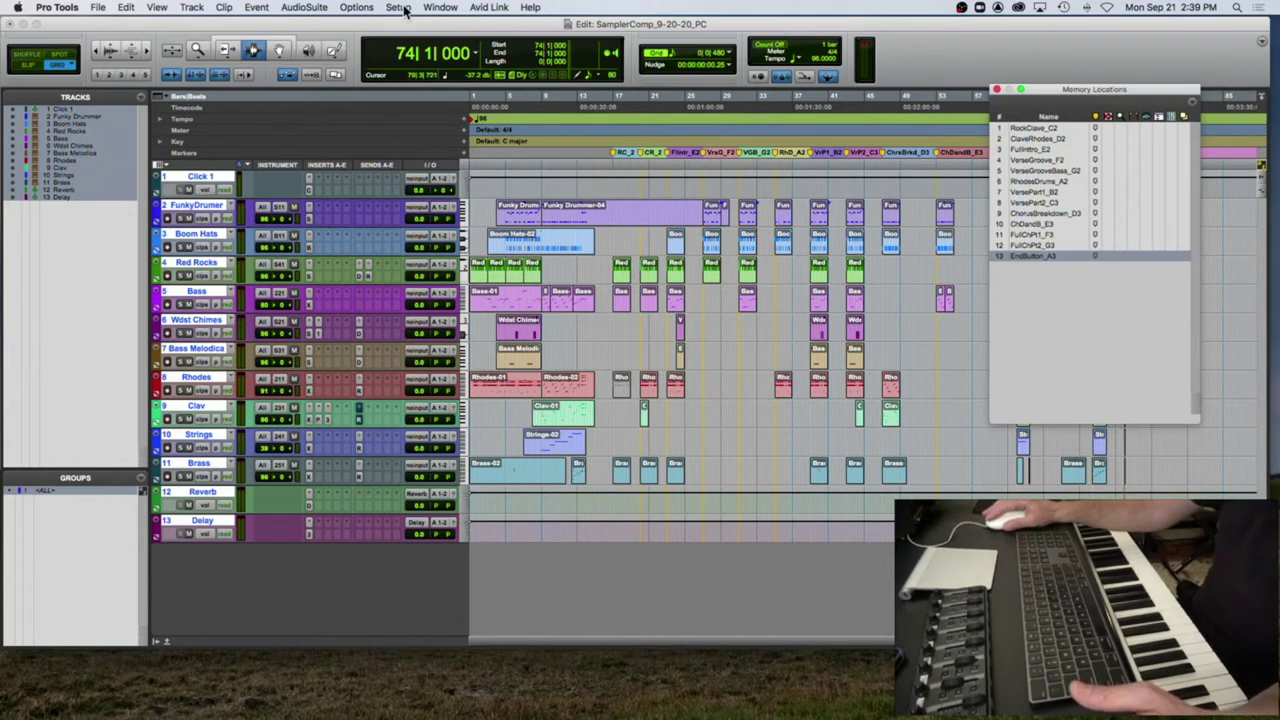
{"action": "left_click", "coordinate": [440, 7]}
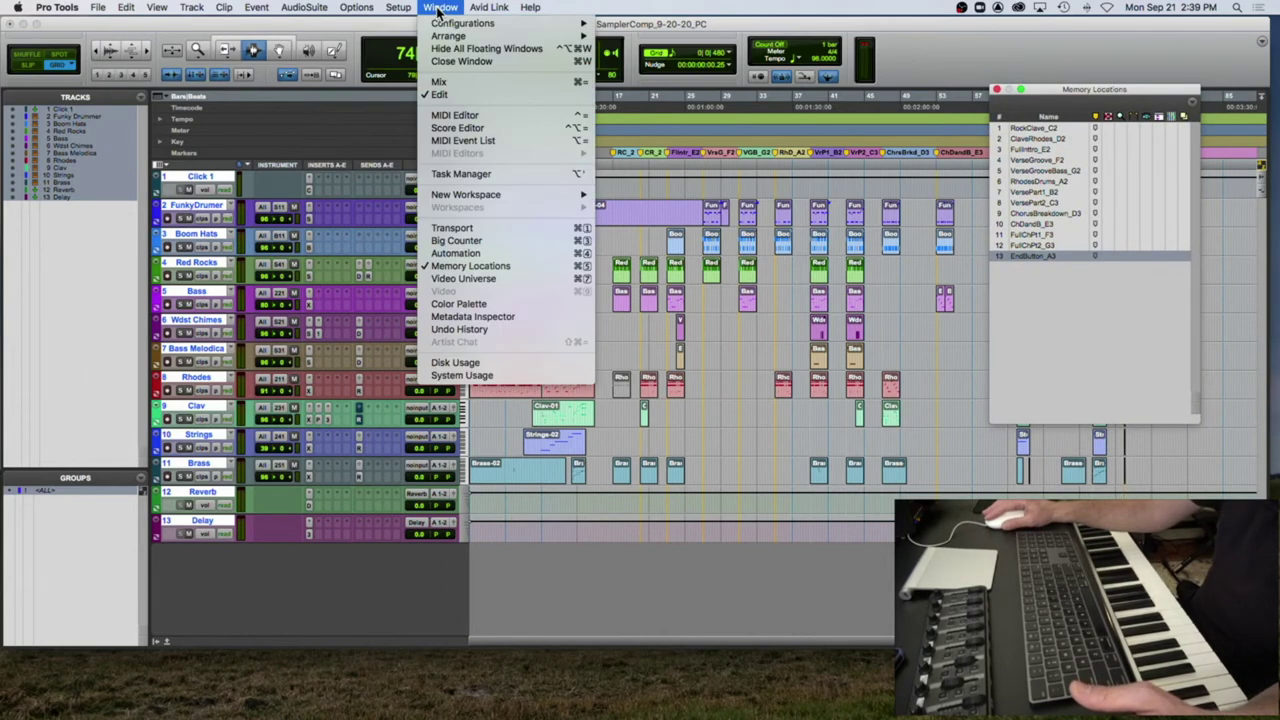
{"action": "left_click", "coordinate": [475, 266]}
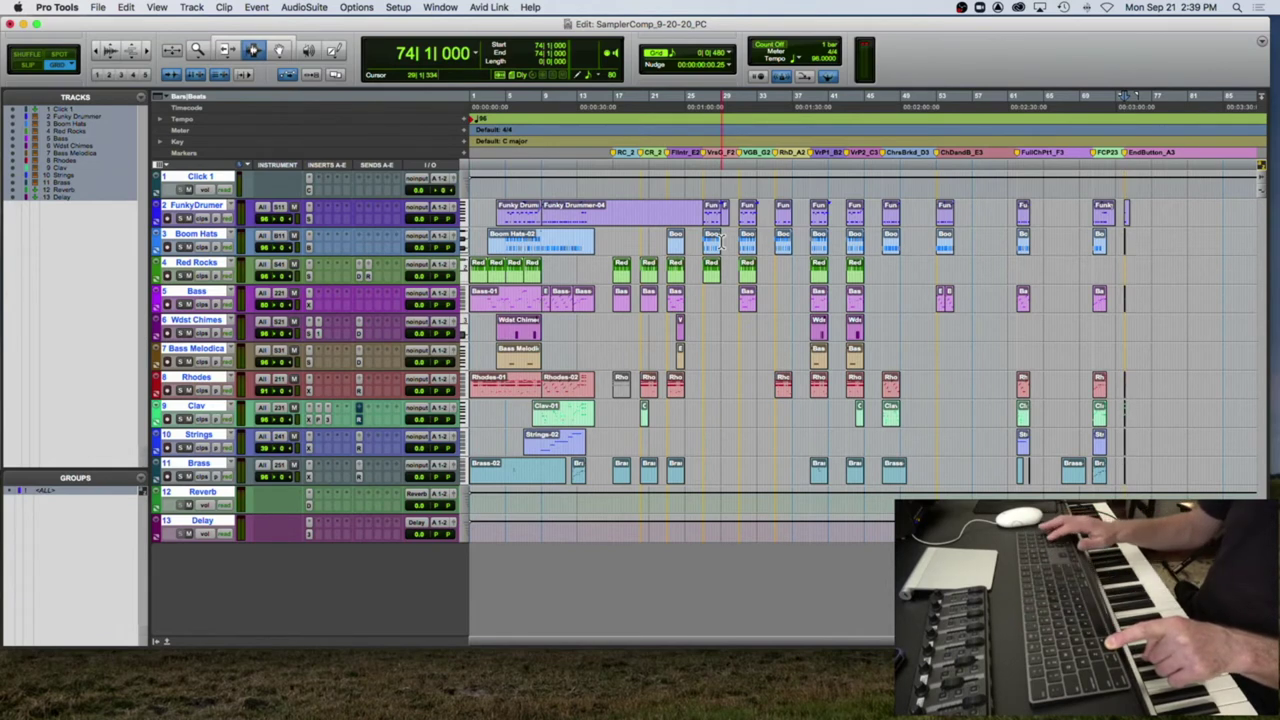
Step: Show the Memory Locations window, move it up over the toolbar area, and play briefly from marker 1, RockClave_C2
{"action": "key", "text": "super+5"}
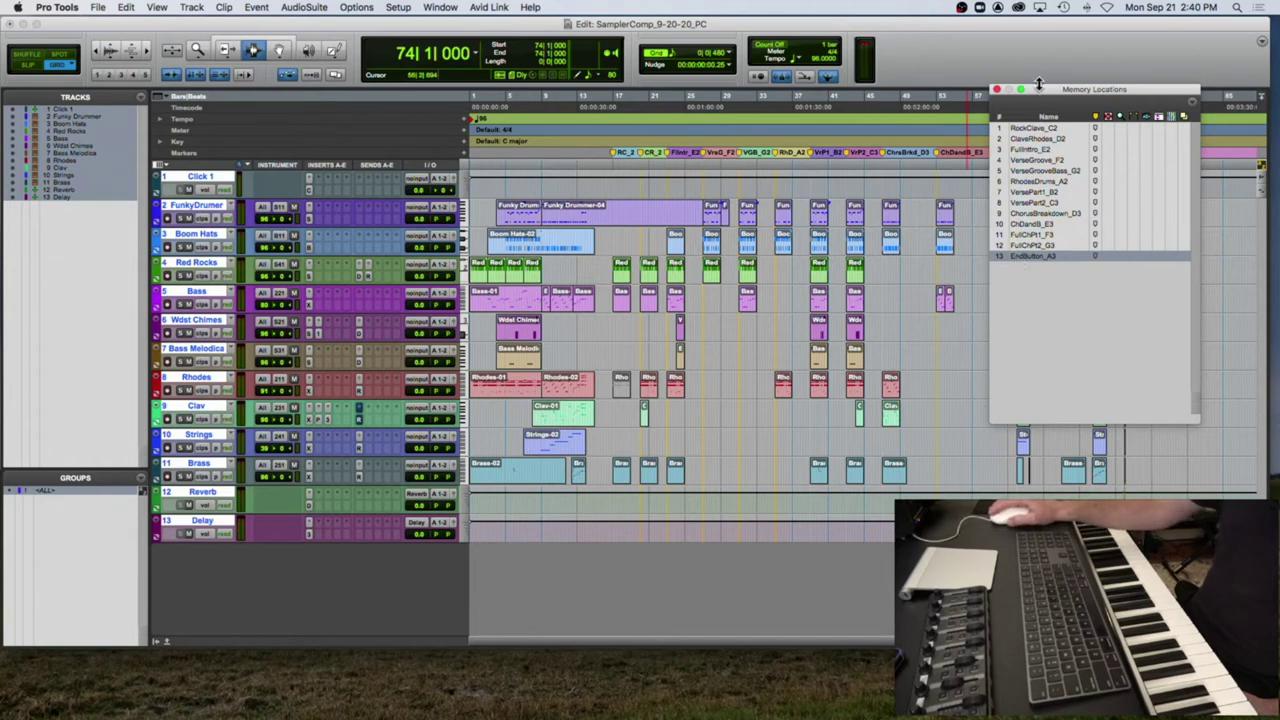
{"action": "left_click_drag", "start_coordinate": [1036, 88], "coordinate": [969, 36]}
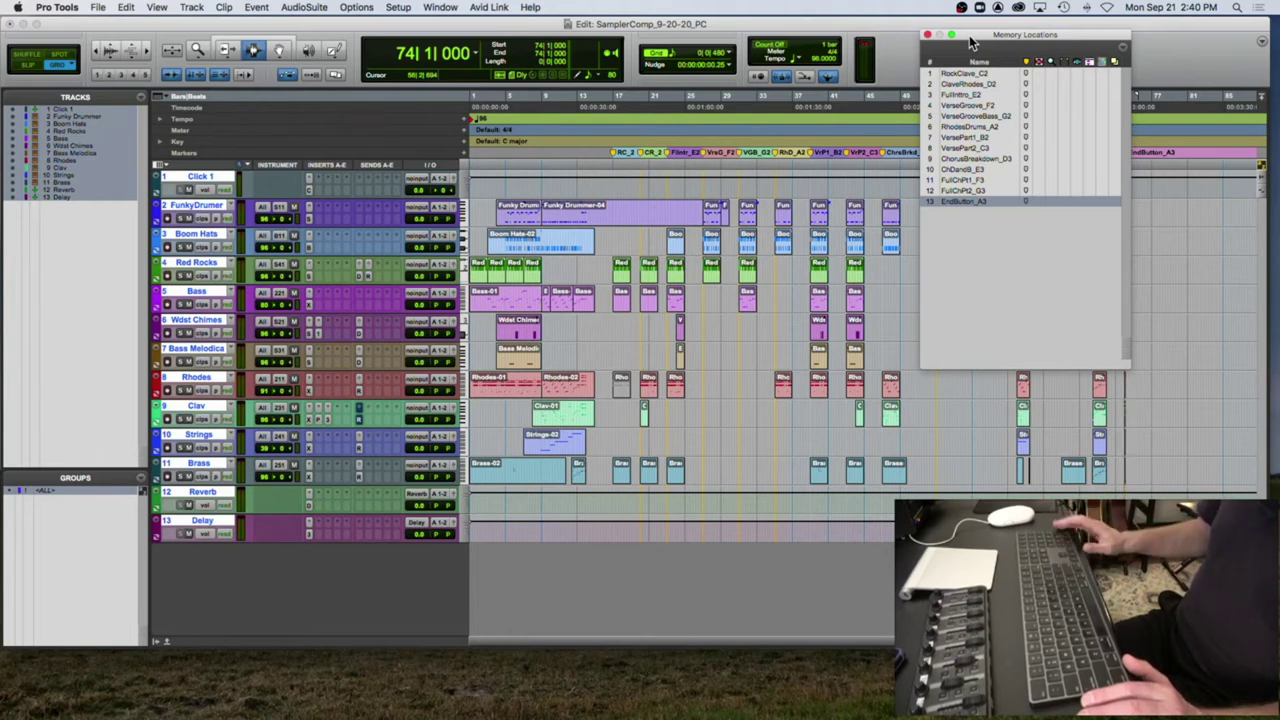
{"action": "key", "text": "period"}
{"action": "key", "text": "1"}
{"action": "key", "text": "period"}
{"action": "key", "text": "space"}
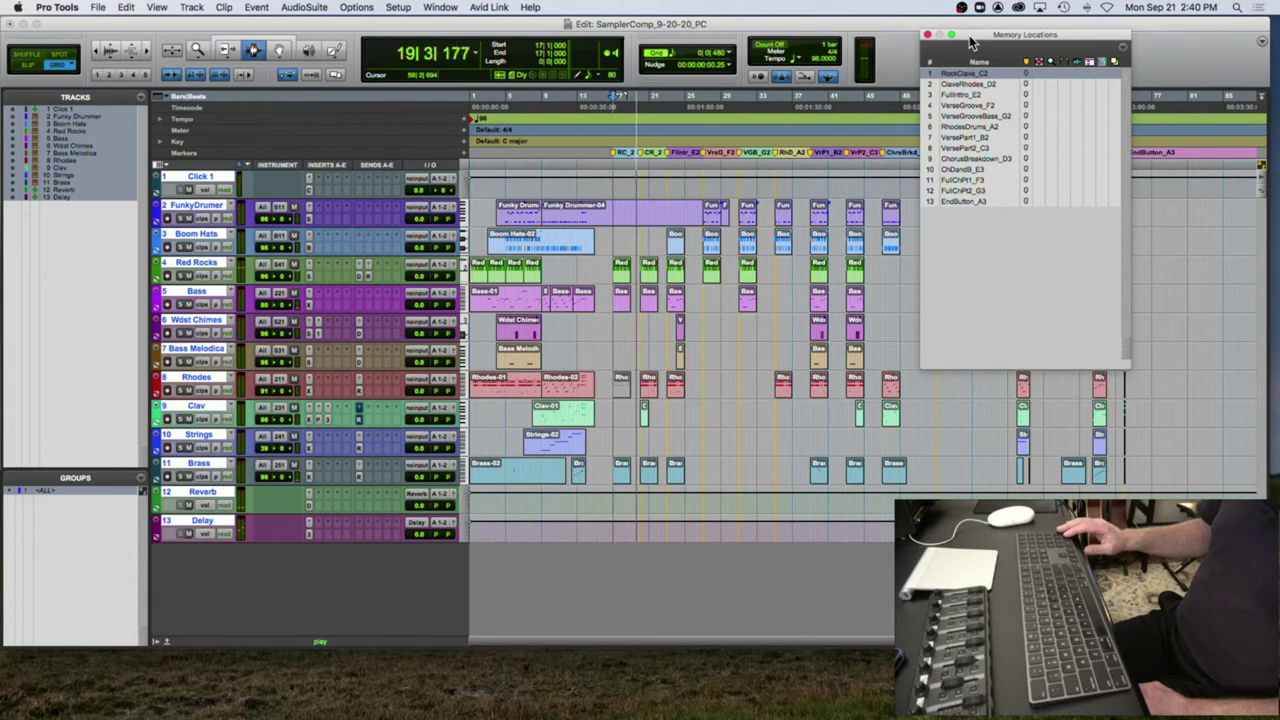
{"action": "key", "text": "space"}
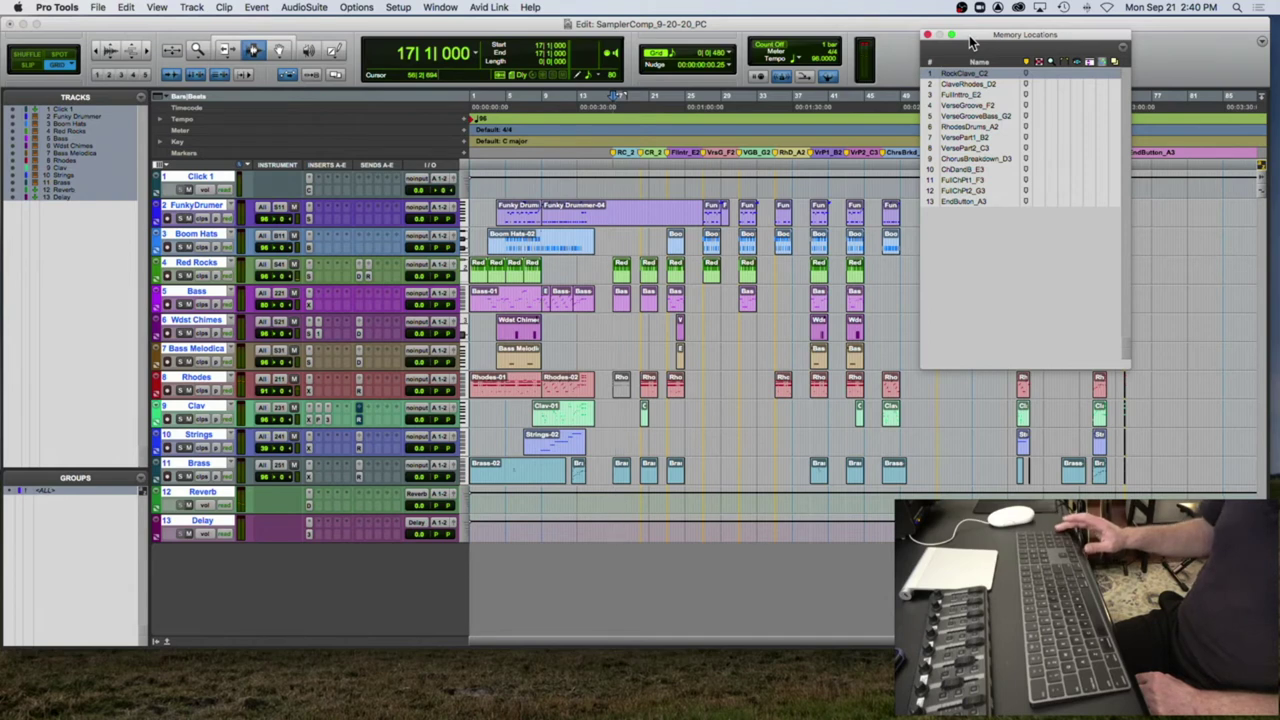
Step: Recall marker 5, VerseGrooveBass_G2, by its number and start playback there
{"action": "key", "text": "KP_Decimal"}
{"action": "key", "text": "KP_5"}
{"action": "key", "text": "KP_Decimal"}
{"action": "key", "text": "space"}
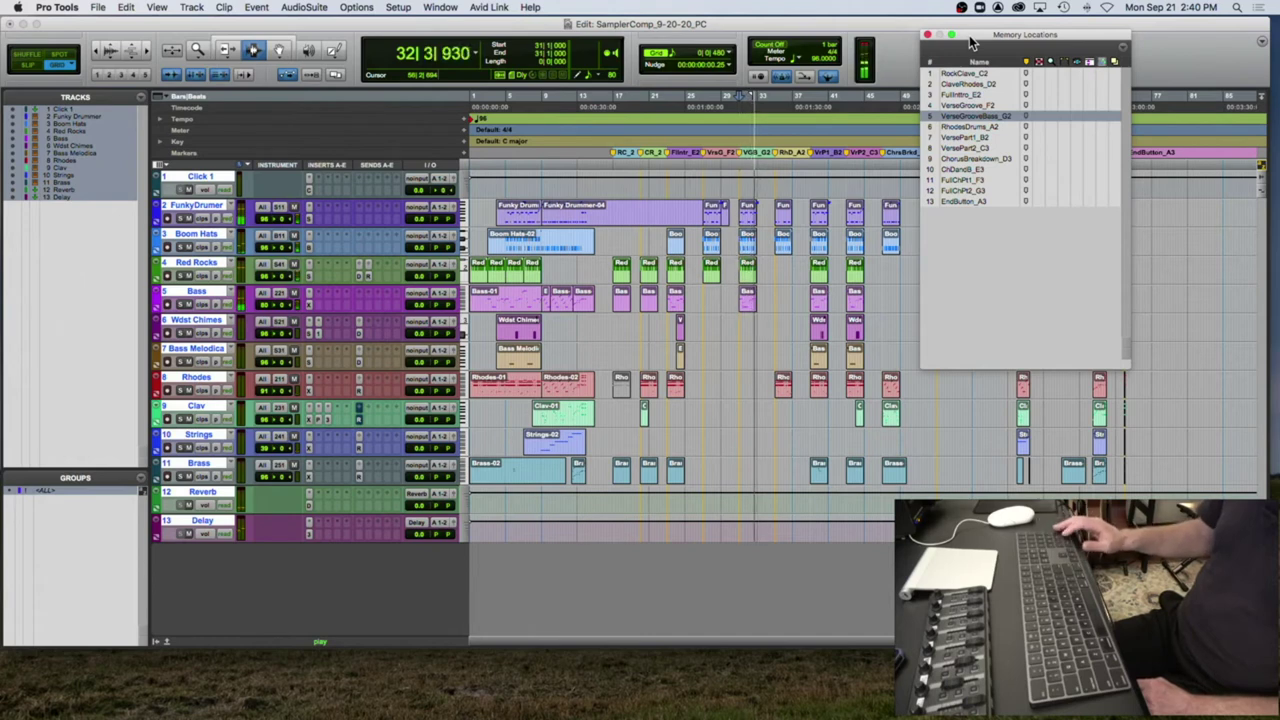
Step: Jump by number during playback to markers 1, 2, 3 and 13 in turn, and stop playback
{"action": "key", "text": "KP_Decimal"}
{"action": "key", "text": "KP_1"}
{"action": "key", "text": "KP_Decimal"}
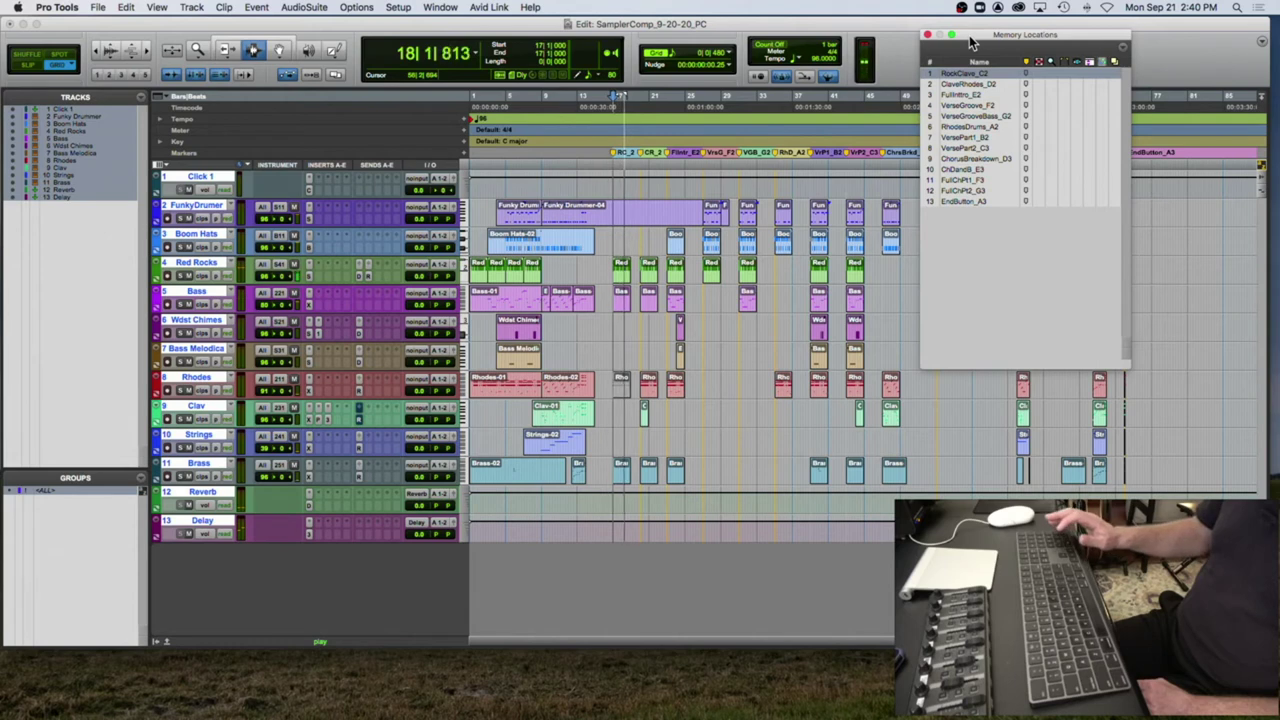
{"action": "key", "text": "KP_Decimal"}
{"action": "key", "text": "KP_2"}
{"action": "key", "text": "KP_Decimal"}
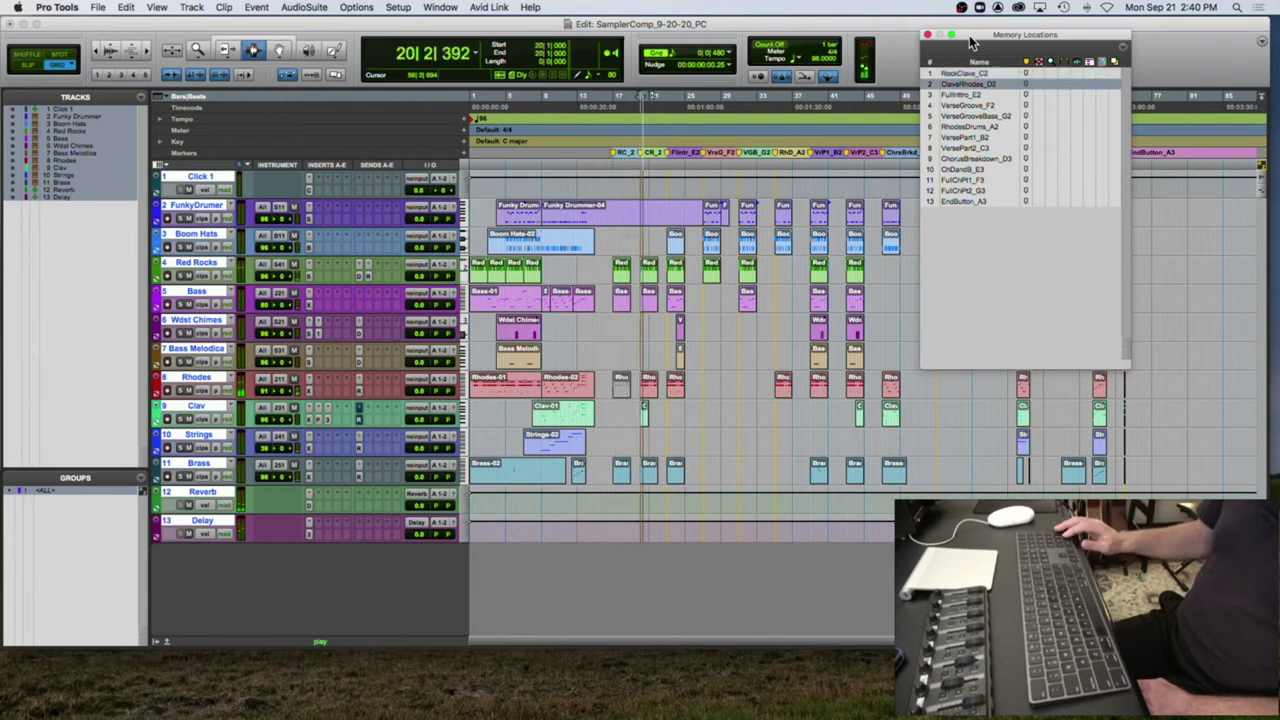
{"action": "key", "text": "KP_Decimal"}
{"action": "key", "text": "KP_3"}
{"action": "key", "text": "KP_Decimal"}
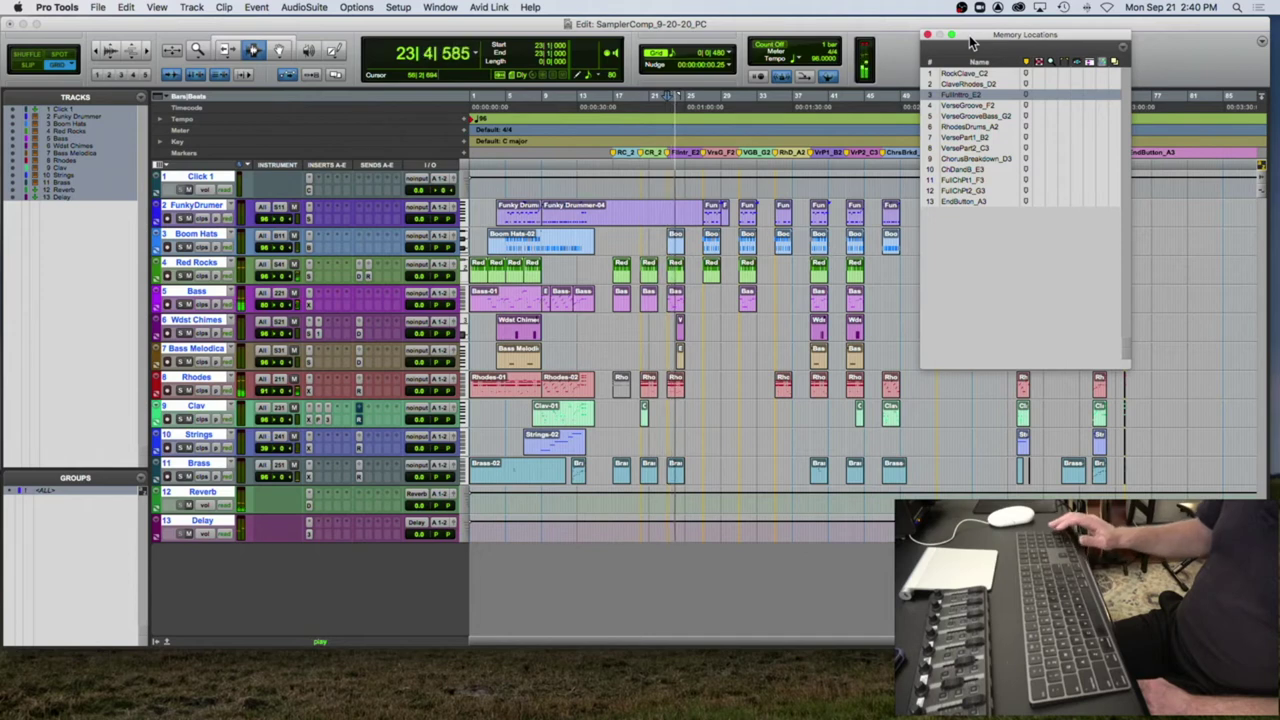
{"action": "key", "text": "KP_Decimal"}
{"action": "key", "text": "KP_1"}
{"action": "key", "text": "KP_3"}
{"action": "key", "text": "KP_Decimal"}
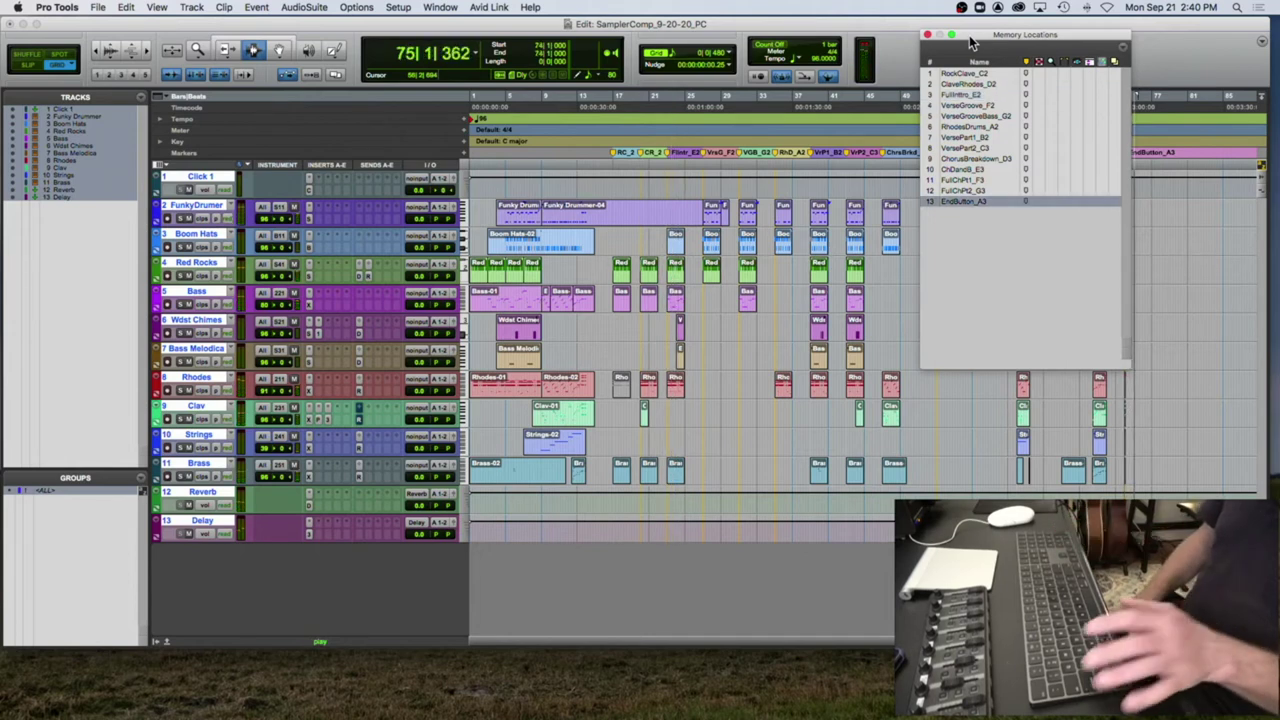
{"action": "key", "text": "space"}
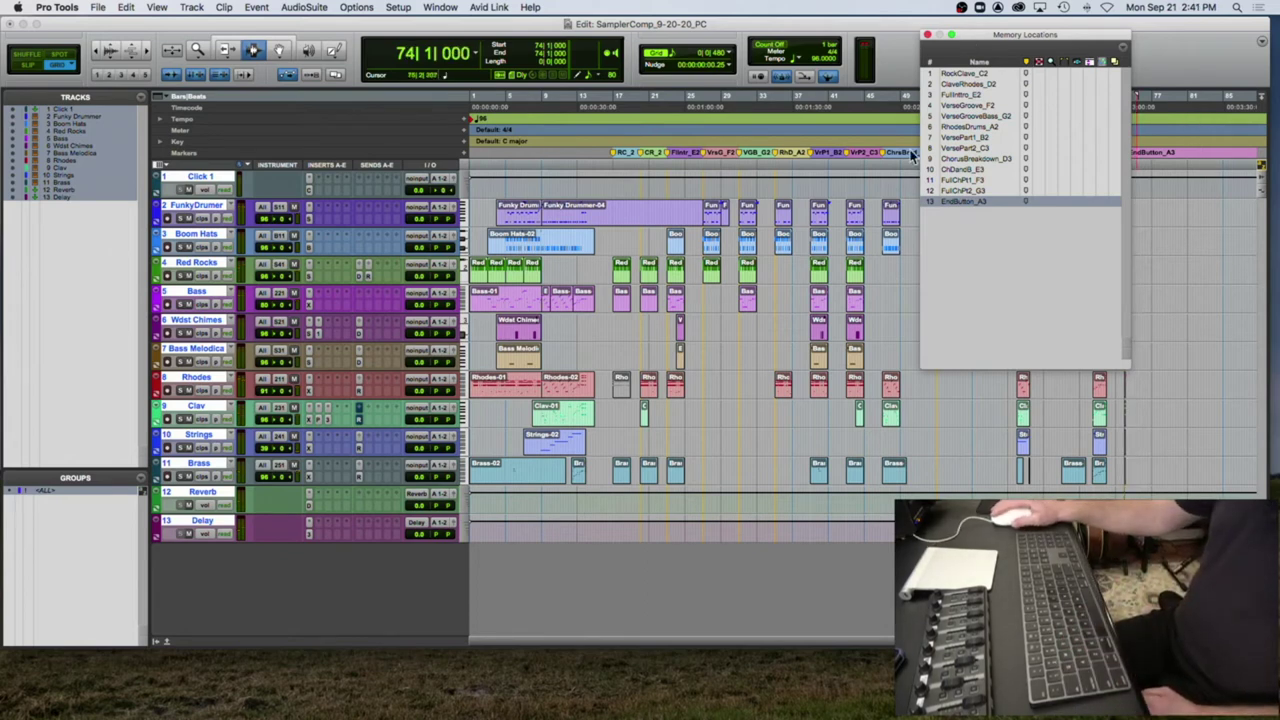
Step: Move the Memory Locations window aside and copy the RockClave_C2 marker's name from its memory location settings
{"action": "left_click_drag", "start_coordinate": [979, 35], "coordinate": [1082, 37]}
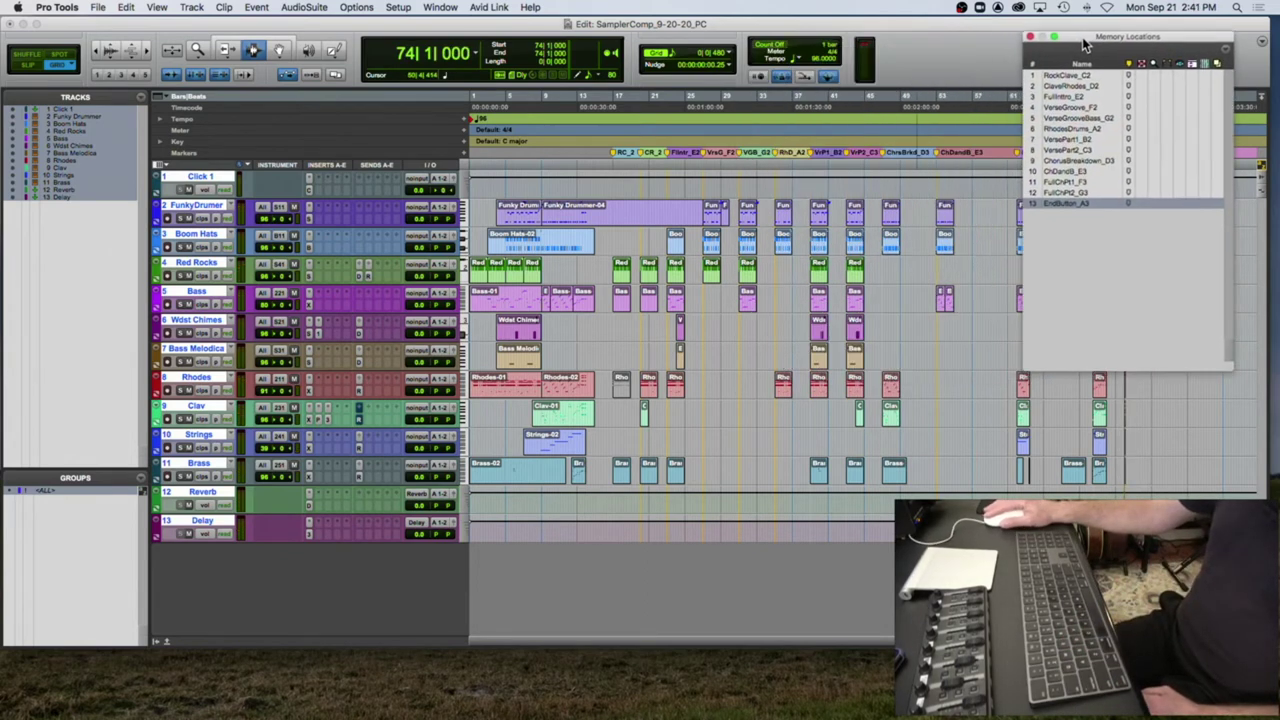
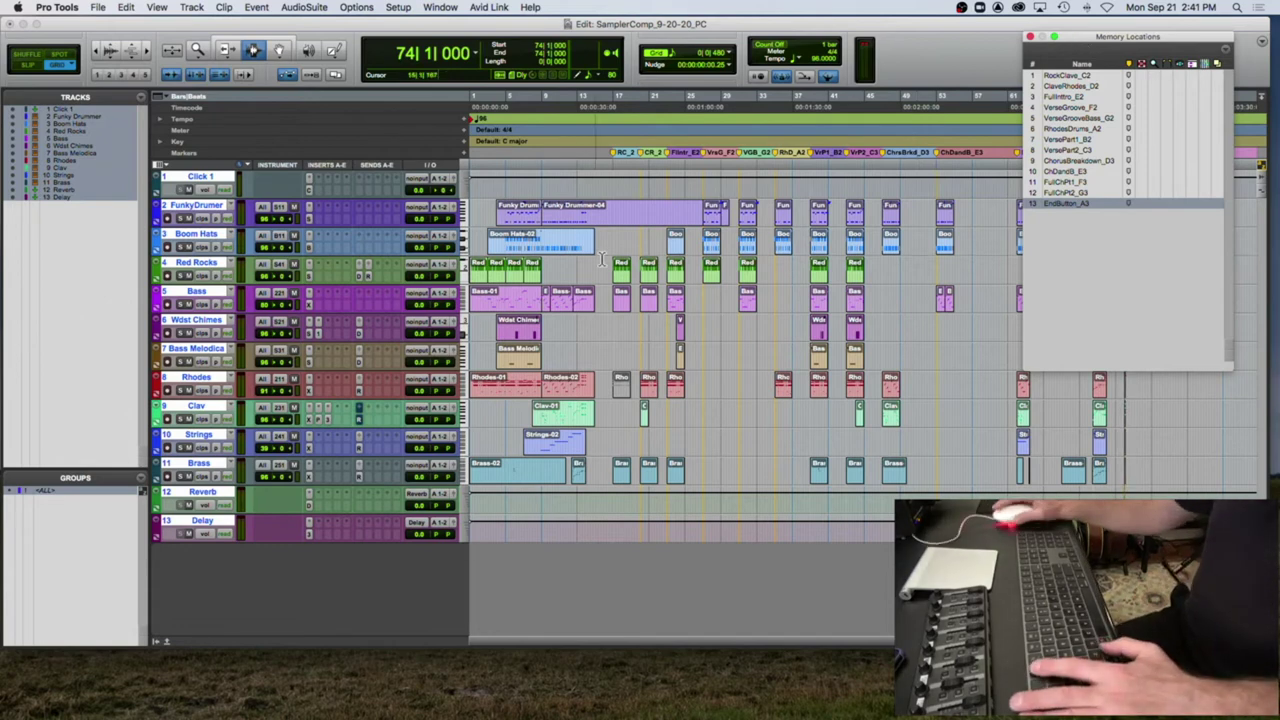
{"action": "left_click", "coordinate": [207, 298]}
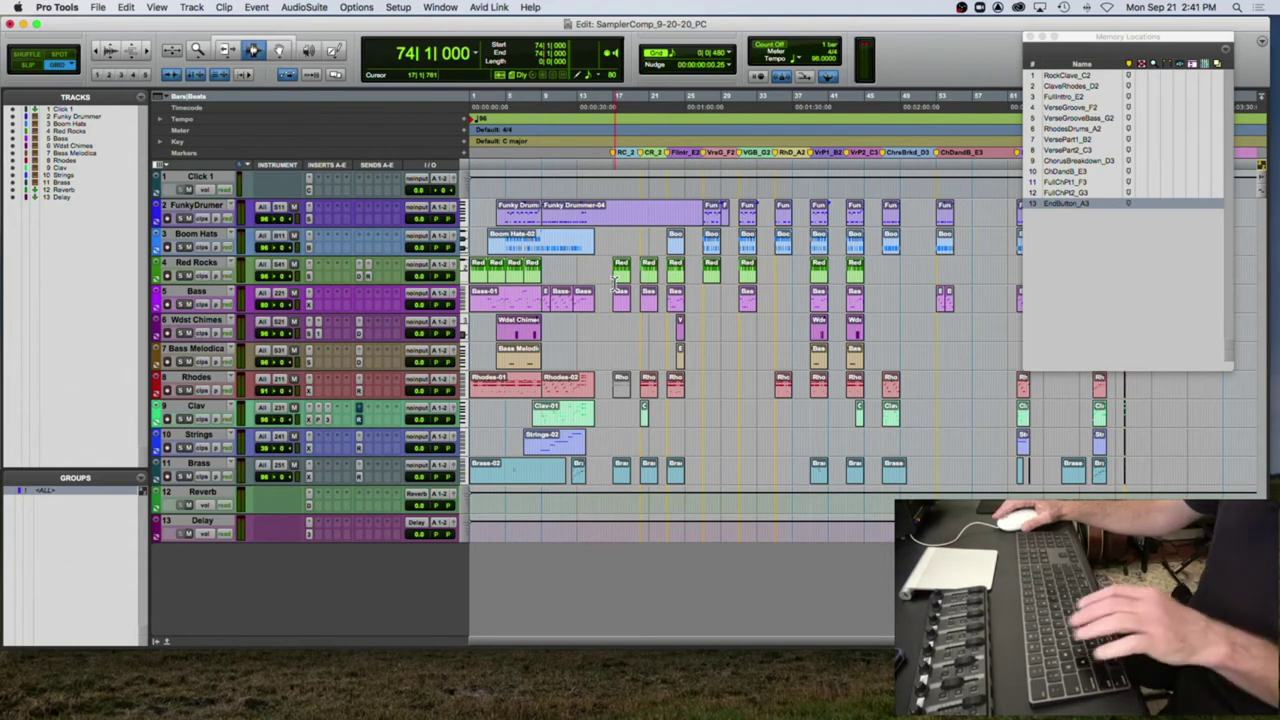
{"action": "key", "text": "super+bracketright"}
{"action": "key", "text": "super+bracketright"}
{"action": "key", "text": "super+bracketright"}
{"action": "scroll", "coordinate": [620, 283], "scroll_direction": "left", "scroll_amount": 20}
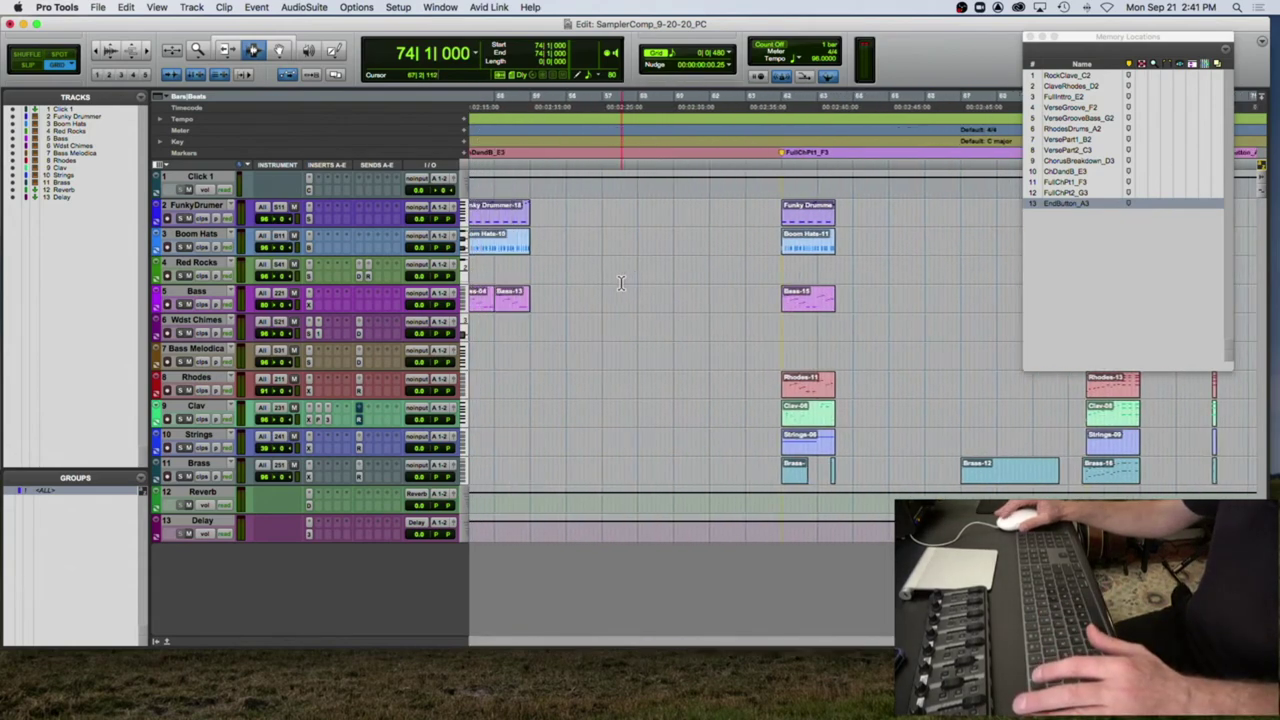
{"action": "scroll", "coordinate": [620, 283], "scroll_direction": "left", "scroll_amount": 10}
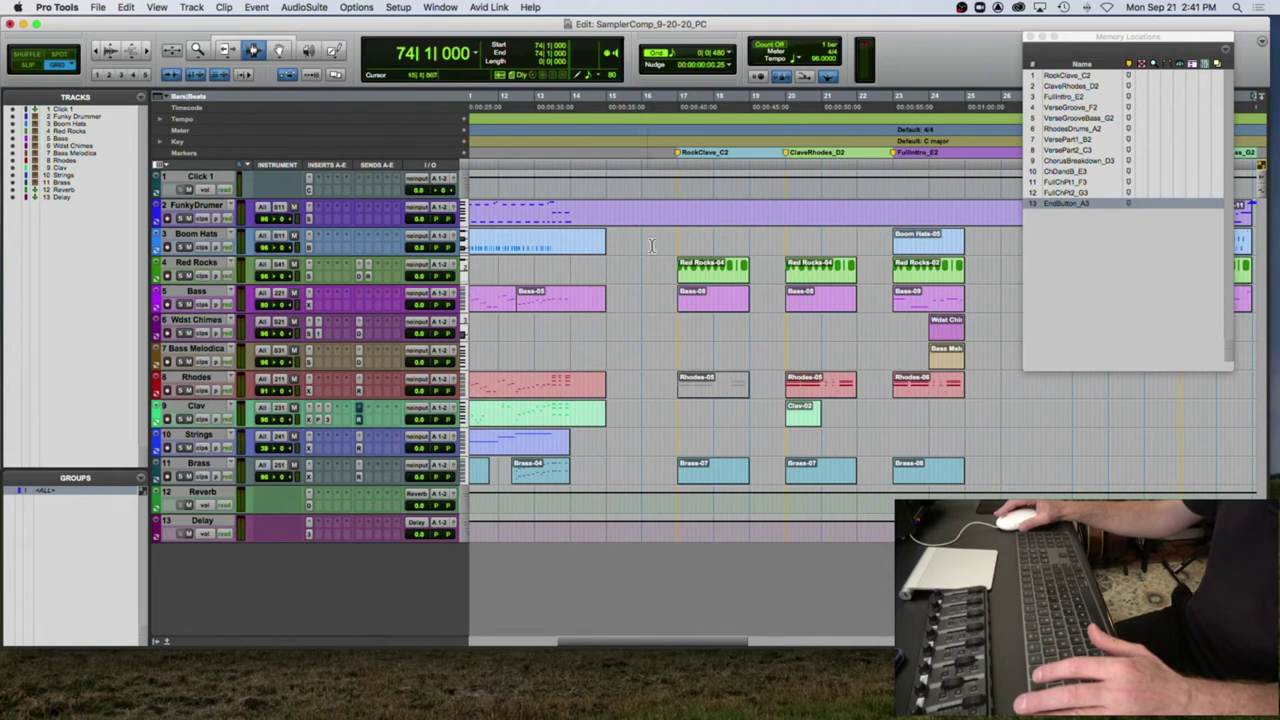
{"action": "left_click", "coordinate": [680, 155]}
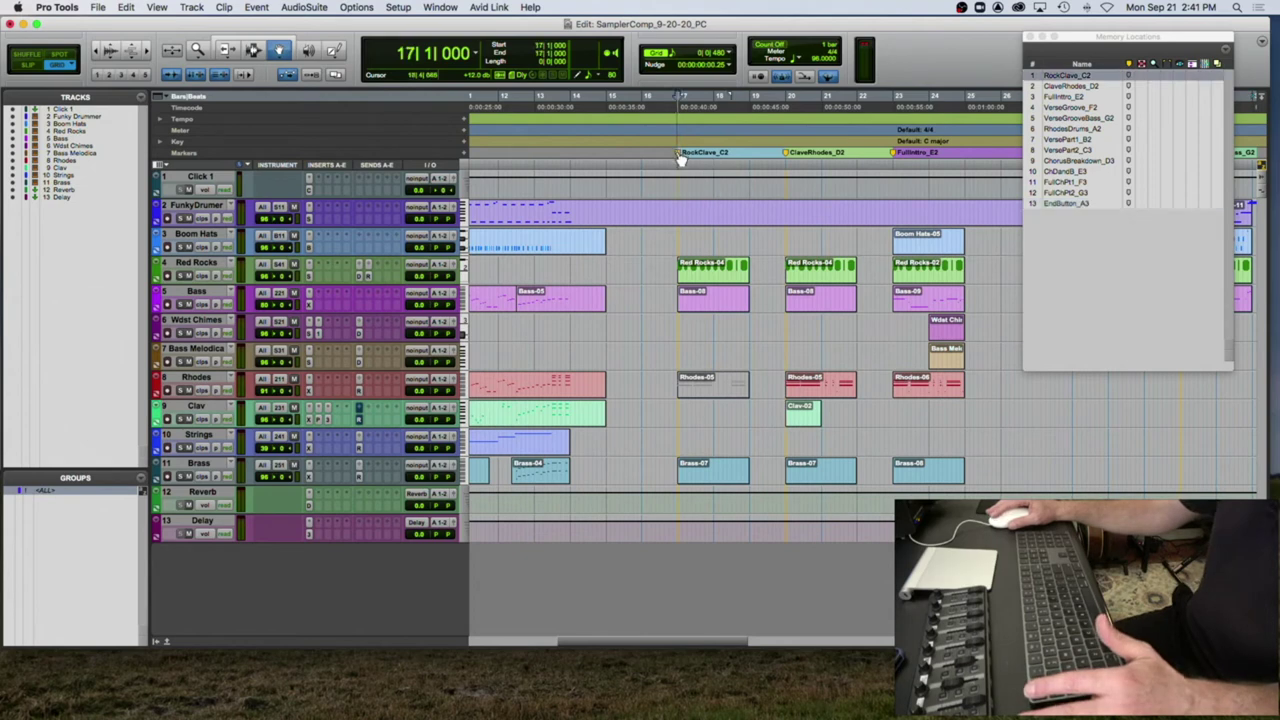
{"action": "double_click", "coordinate": [680, 155]}
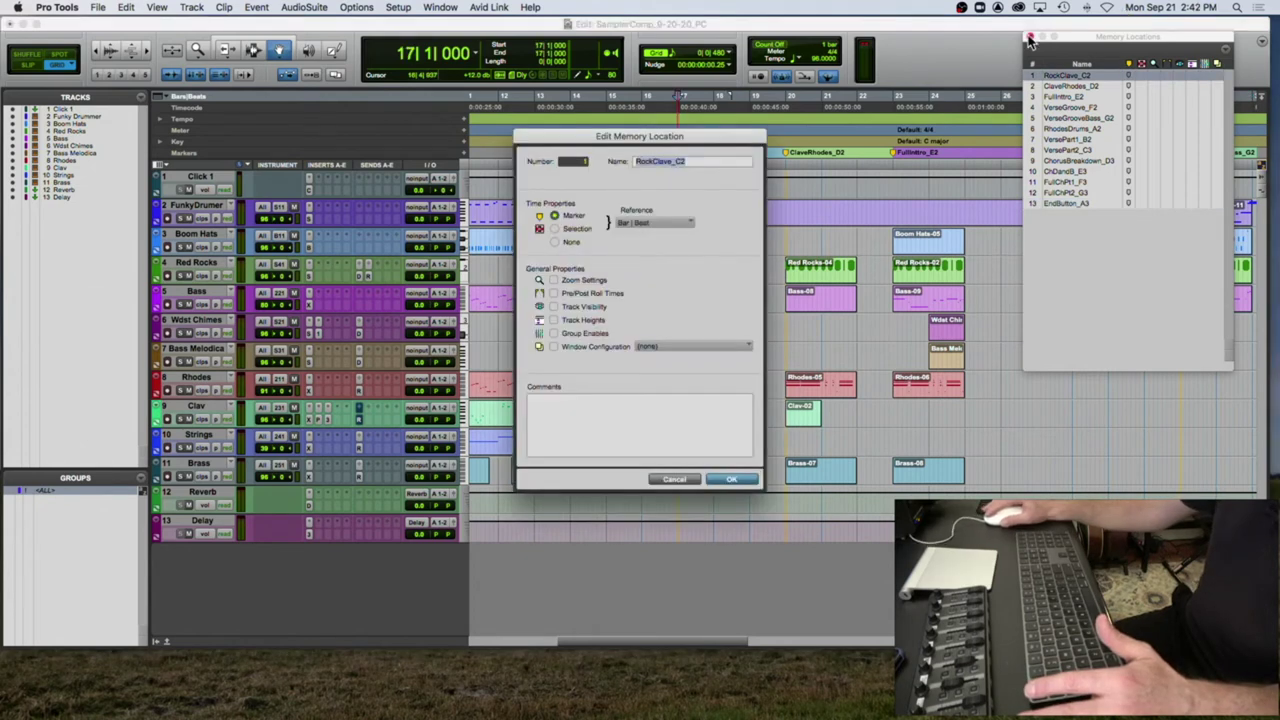
{"action": "double_click", "coordinate": [700, 162]}
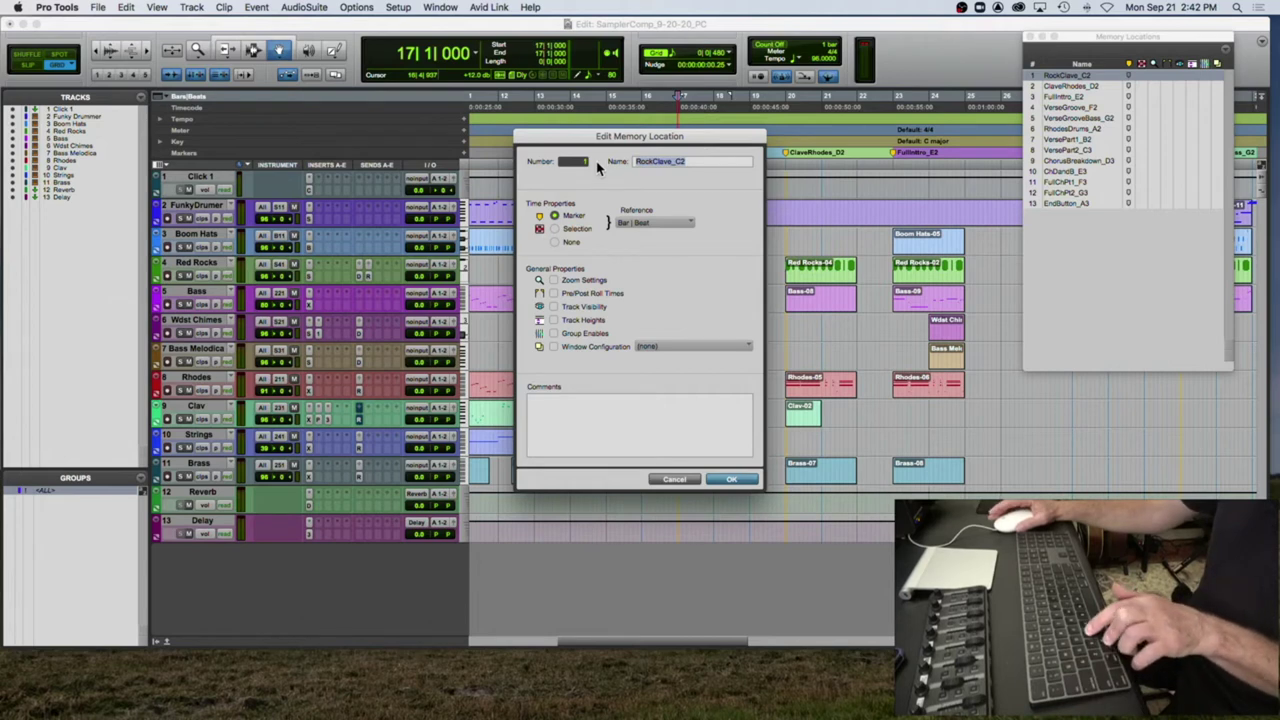
{"action": "left_click", "coordinate": [730, 478]}
Step: Select the RockClave section from 17|1|000 to 19|1|000 on all tracks and play the selection
{"action": "left_click", "coordinate": [253, 50]}
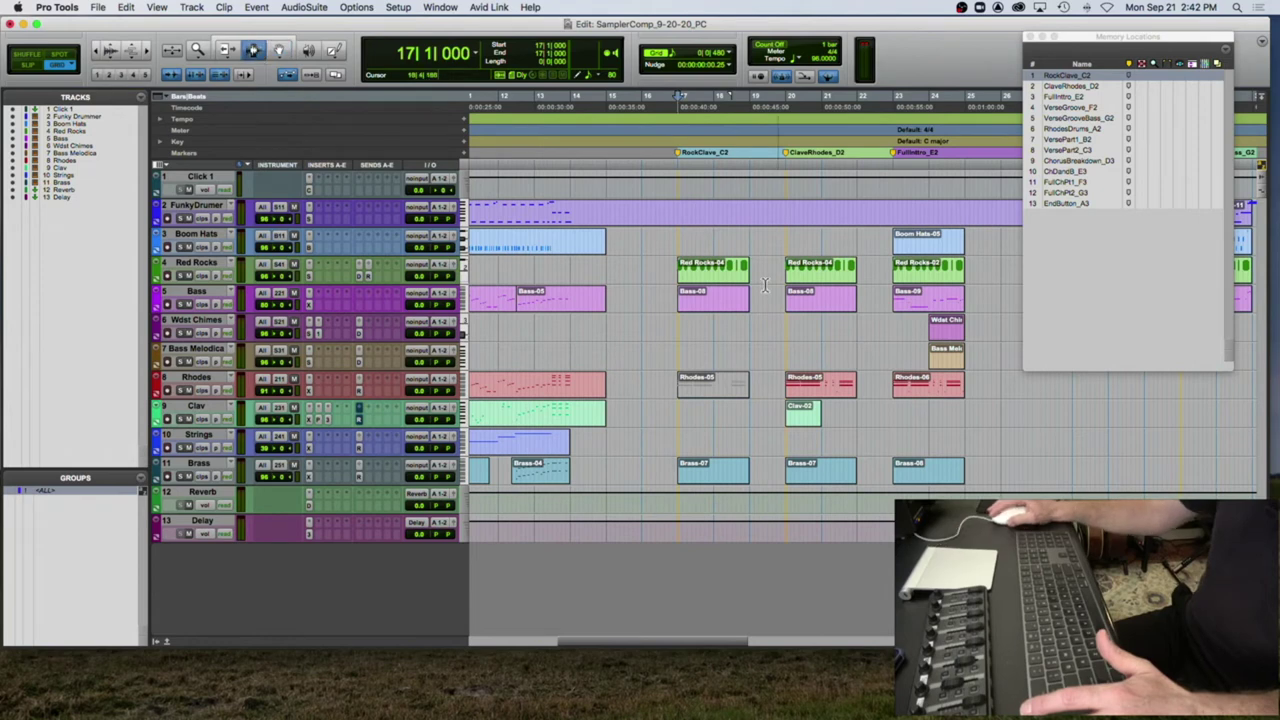
{"action": "left_click_drag", "start_coordinate": [680, 275], "coordinate": [745, 278]}
{"action": "left_click", "coordinate": [680, 274]}
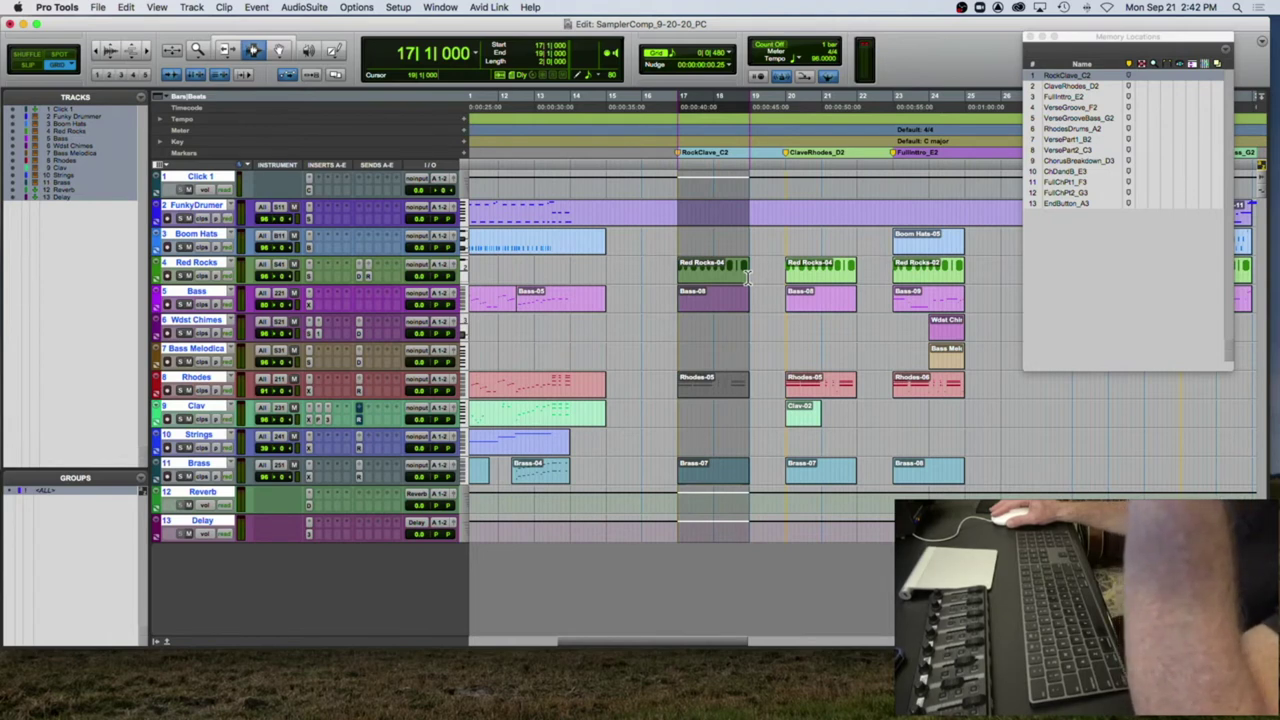
{"action": "left_click_drag", "start_coordinate": [745, 278], "coordinate": [770, 280]}
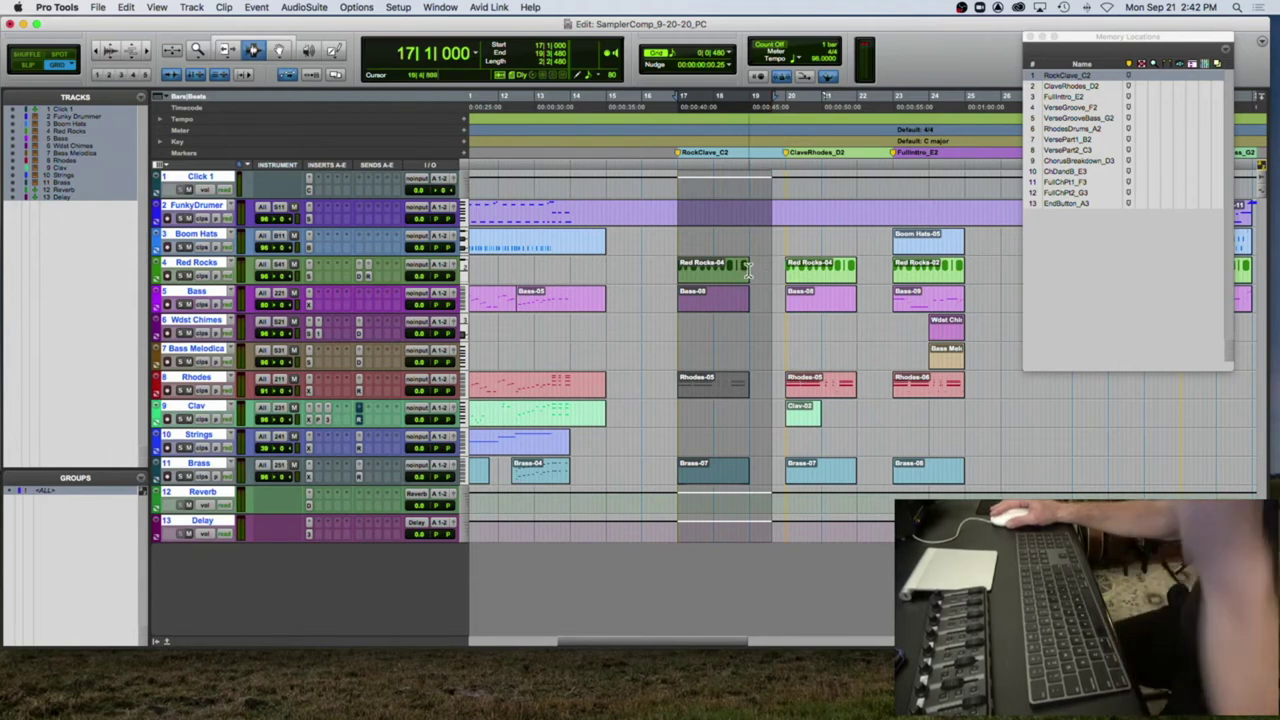
{"action": "left_click", "coordinate": [742, 272], "text": "shift"}
{"action": "key", "text": "space"}
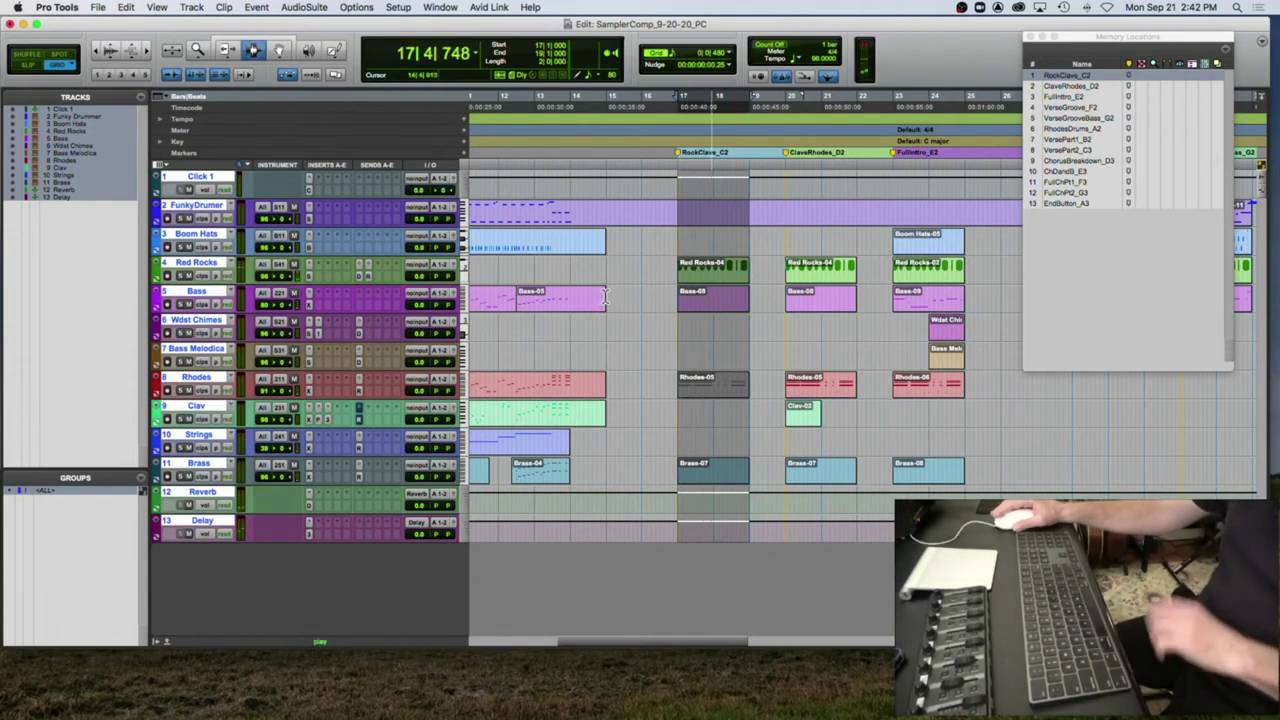
{"action": "key", "text": "space"}
{"action": "key", "text": "space"}
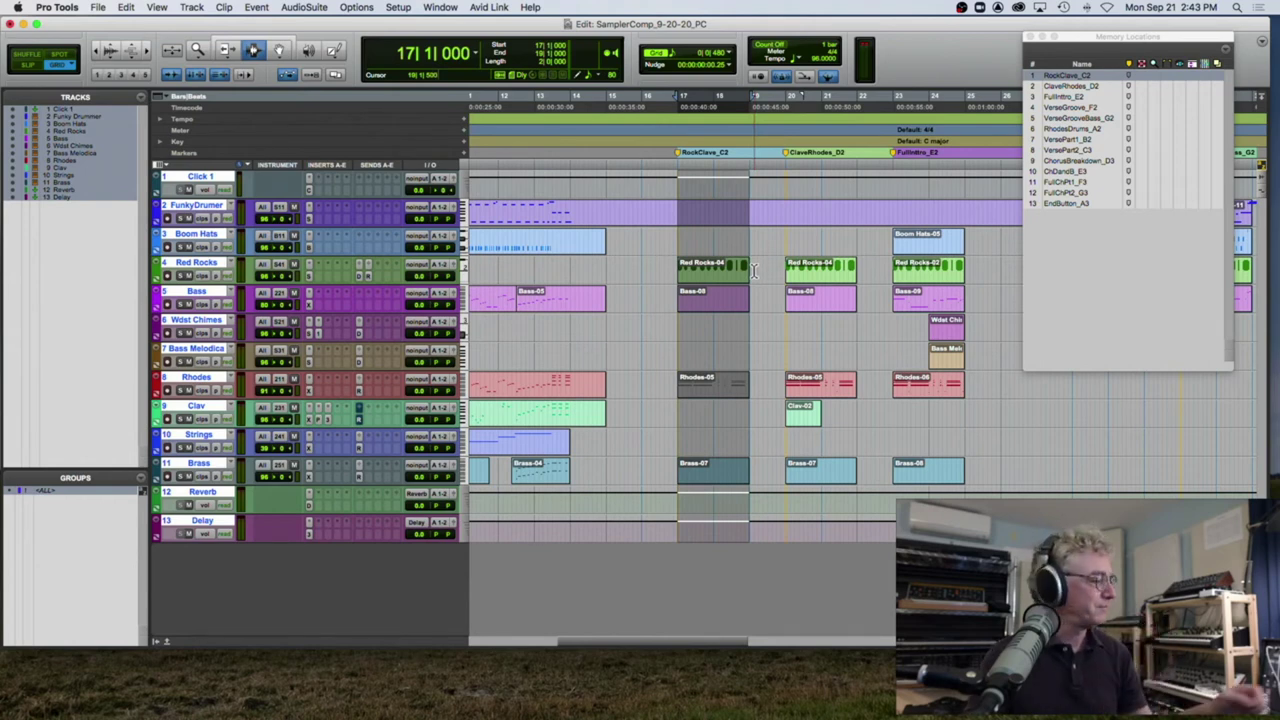
Step: Extend the selection slightly past the end of the RockClave clips and bounce it to a file named RockClave_C2
{"action": "left_click_drag", "start_coordinate": [755, 270], "coordinate": [767, 272]}
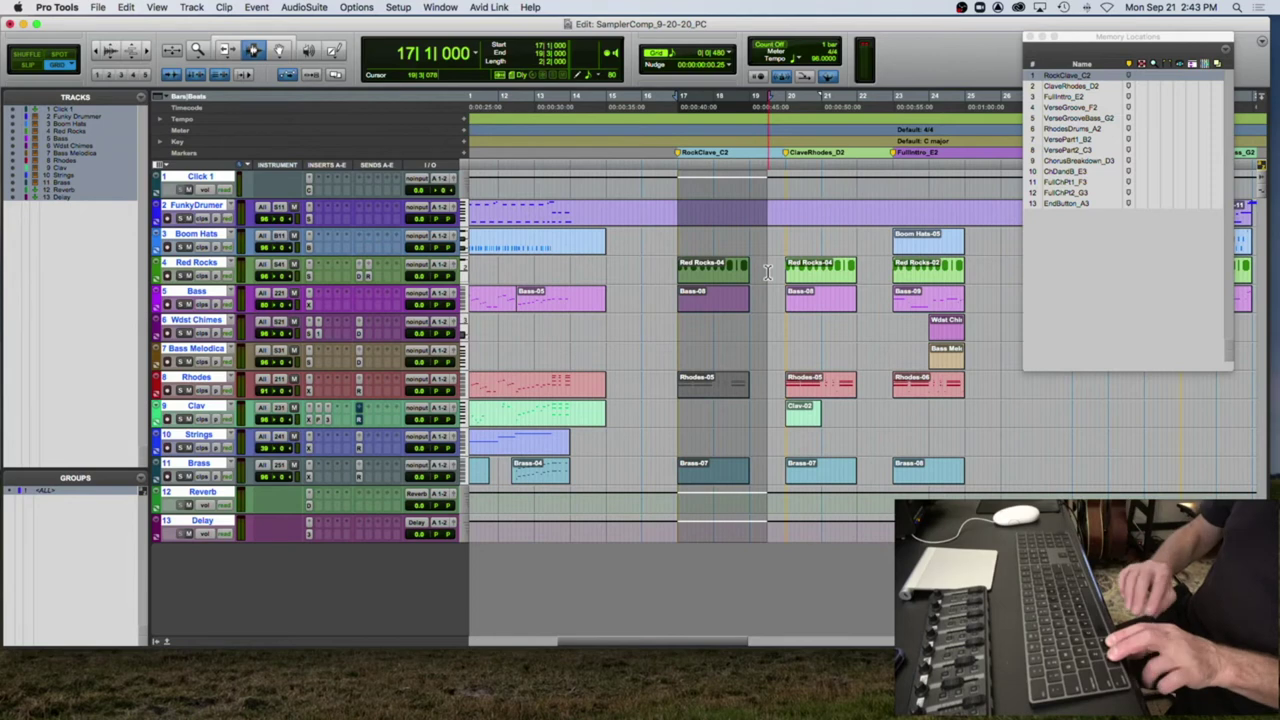
{"action": "key", "text": "alt+super+b"}
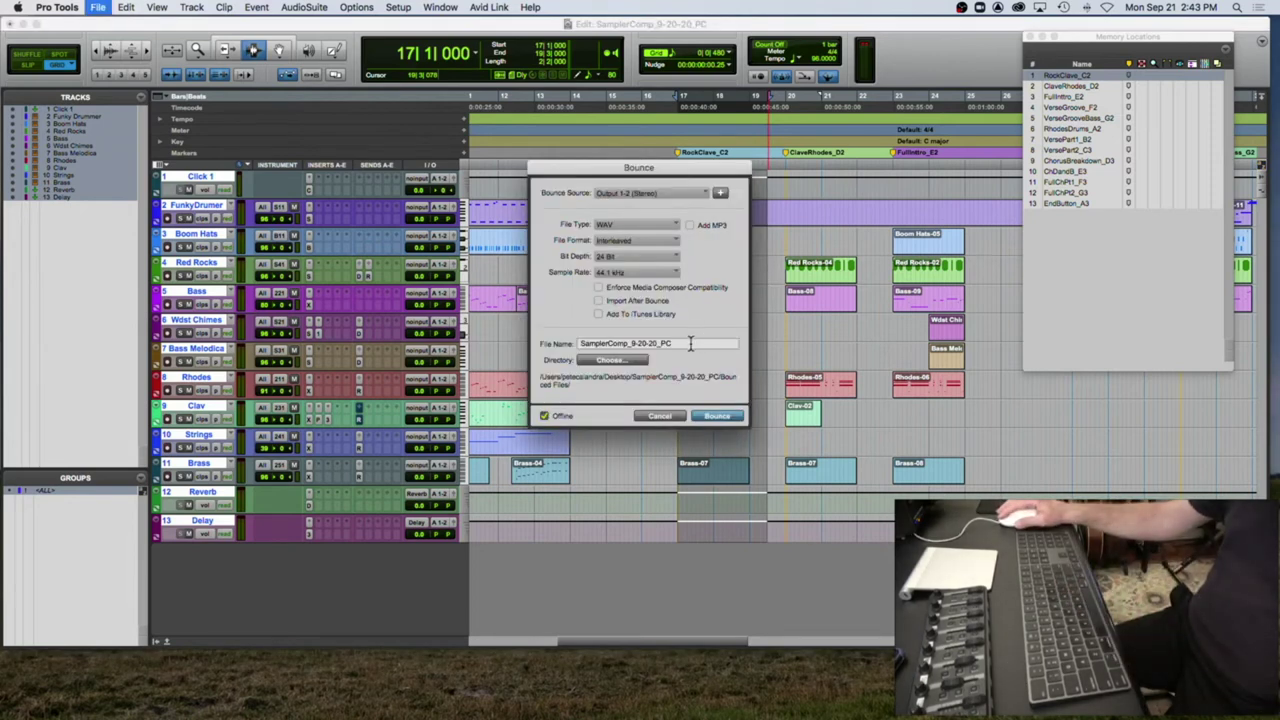
{"action": "left_click_drag", "start_coordinate": [690, 343], "coordinate": [579, 344]}
{"action": "key", "text": "BackSpace"}
{"action": "type", "text": "RockClave_C2"}
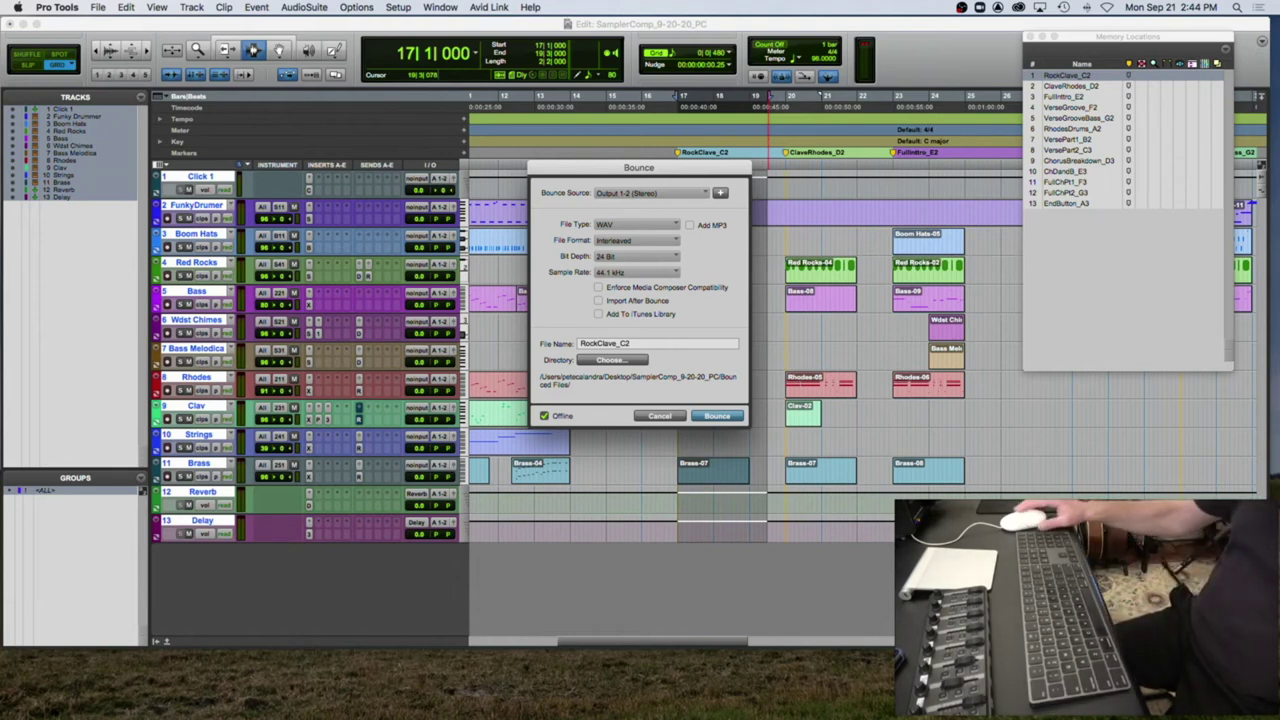
{"action": "left_click", "coordinate": [708, 417]}
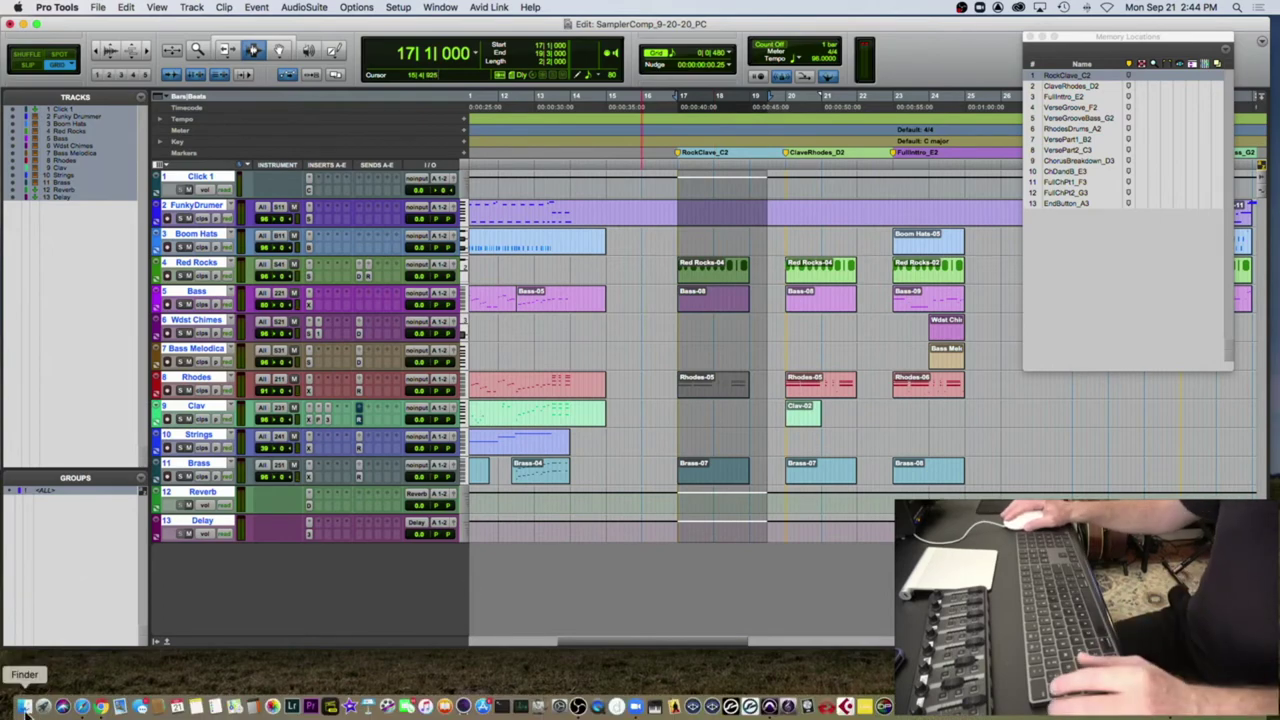
Step: Switch to Finder, preview RockClave_C2.wav in the session's Bounced Files folder, and close the folder window
{"action": "left_click", "coordinate": [26, 708]}
{"action": "left_click", "coordinate": [330, 150]}
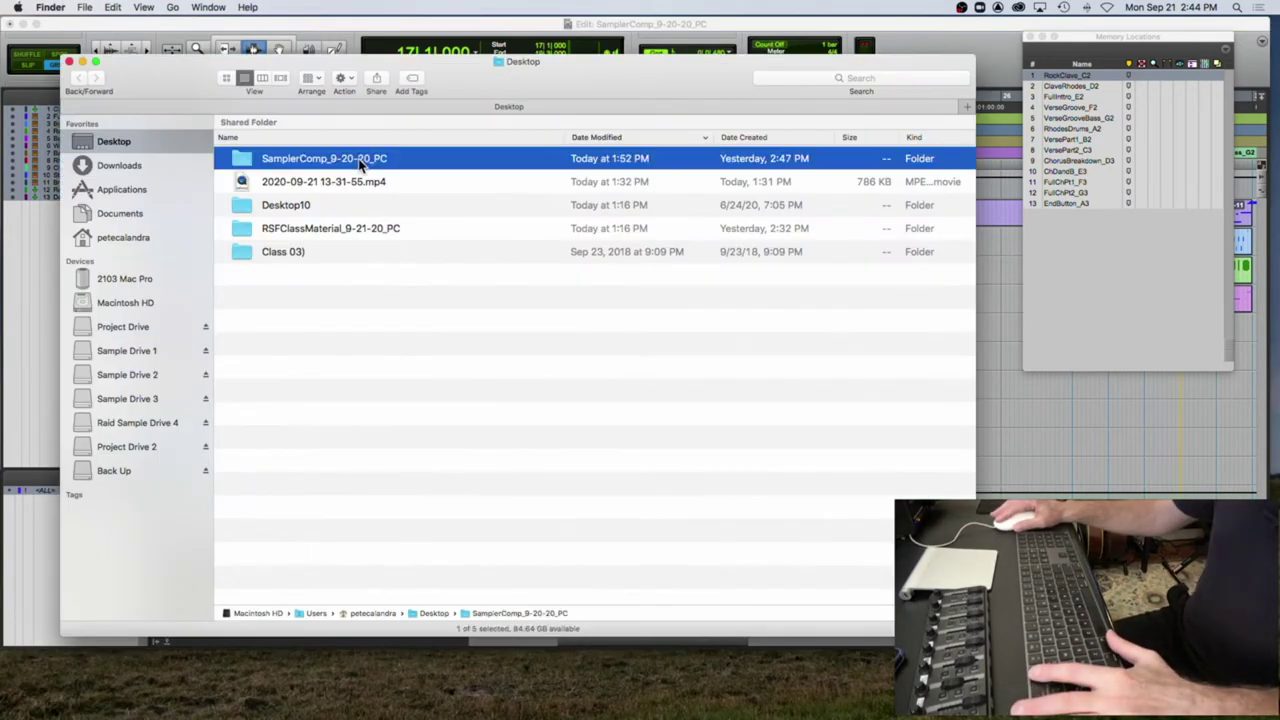
{"action": "double_click", "coordinate": [330, 150]}
{"action": "double_click", "coordinate": [296, 185]}
{"action": "left_click", "coordinate": [290, 165]}
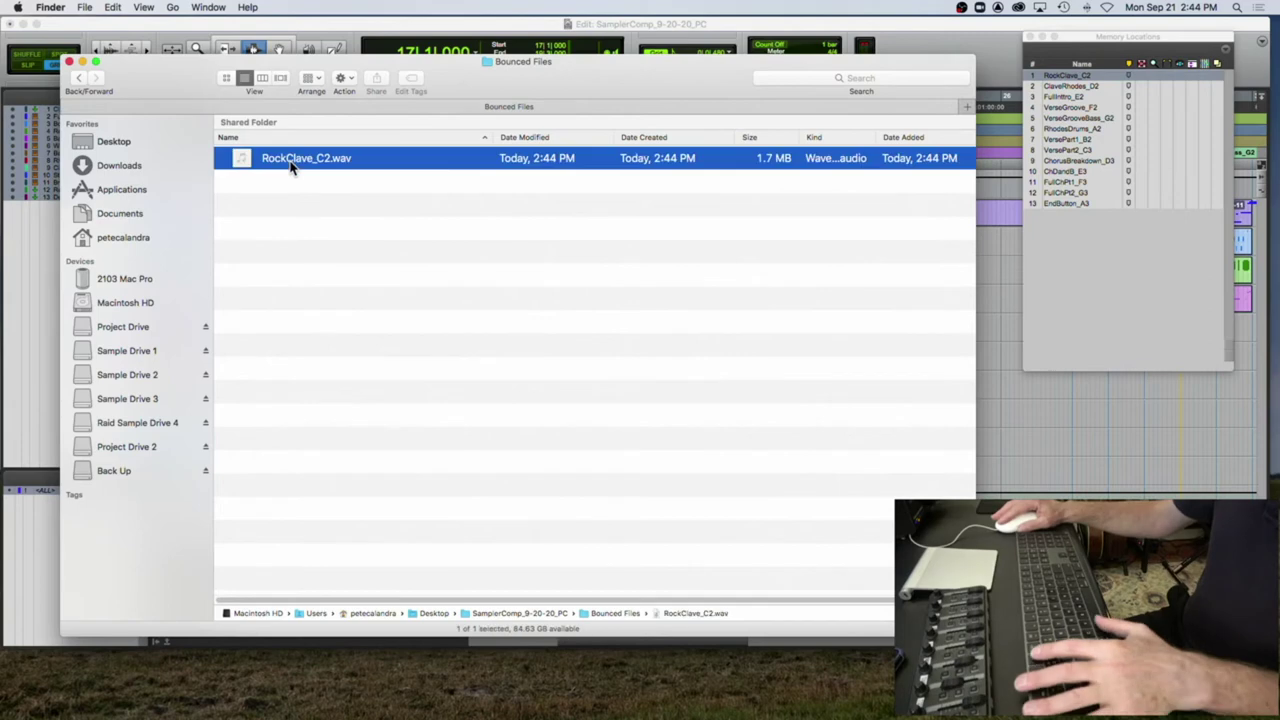
{"action": "key", "text": "space"}
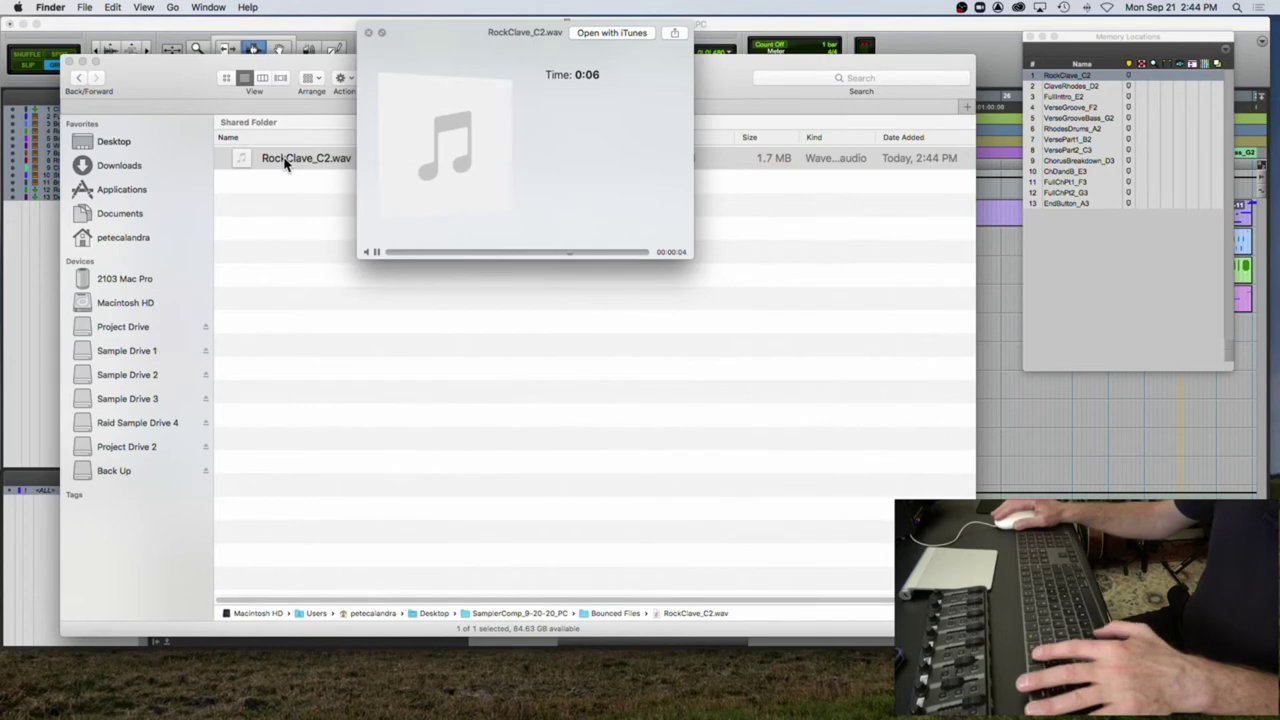
{"action": "key", "text": "space"}
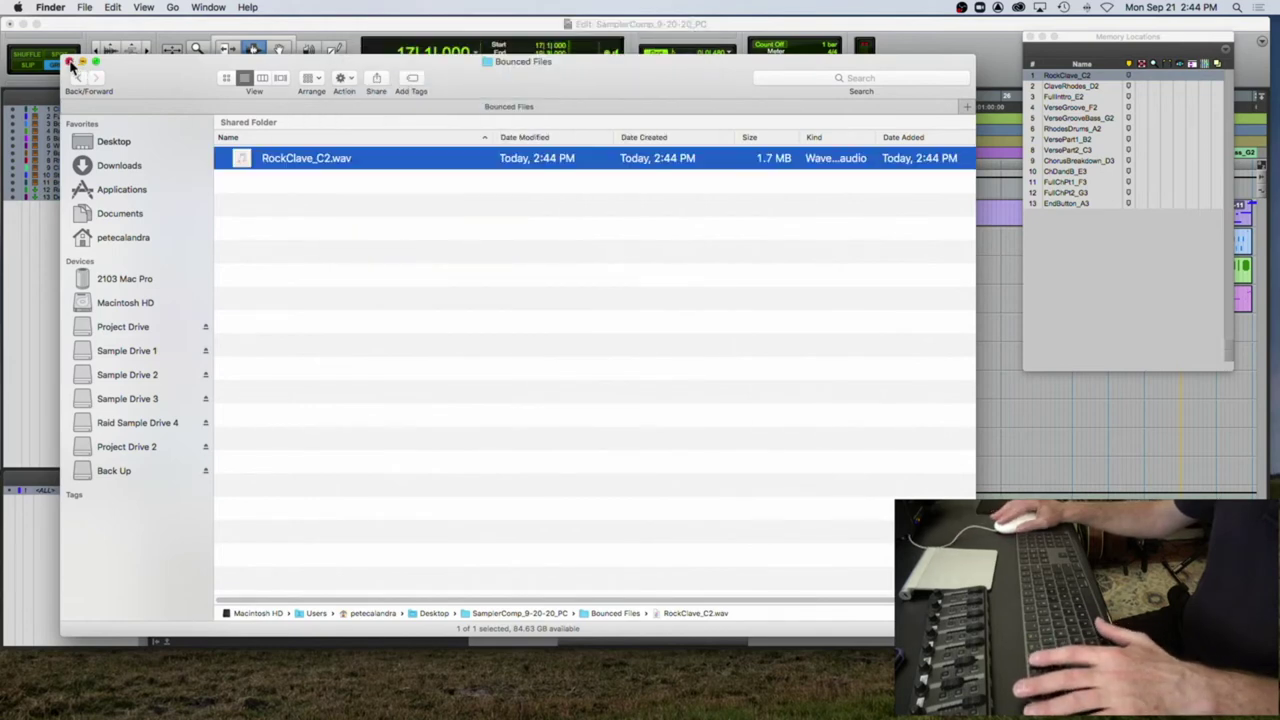
{"action": "left_click", "coordinate": [71, 62]}
Step: Return to the session and copy the ClaveRhodes_D2 marker's name from its memory location settings
{"action": "left_click", "coordinate": [789, 229]}
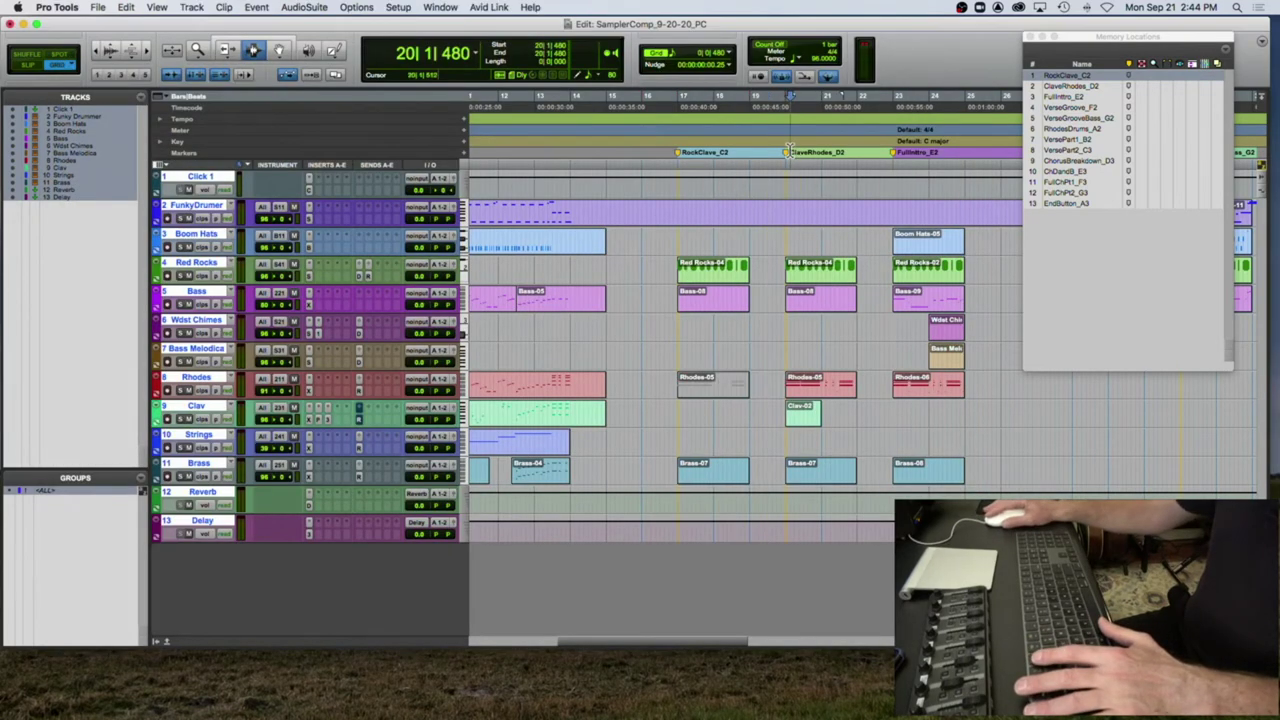
{"action": "left_click_drag", "start_coordinate": [789, 229], "coordinate": [881, 284]}
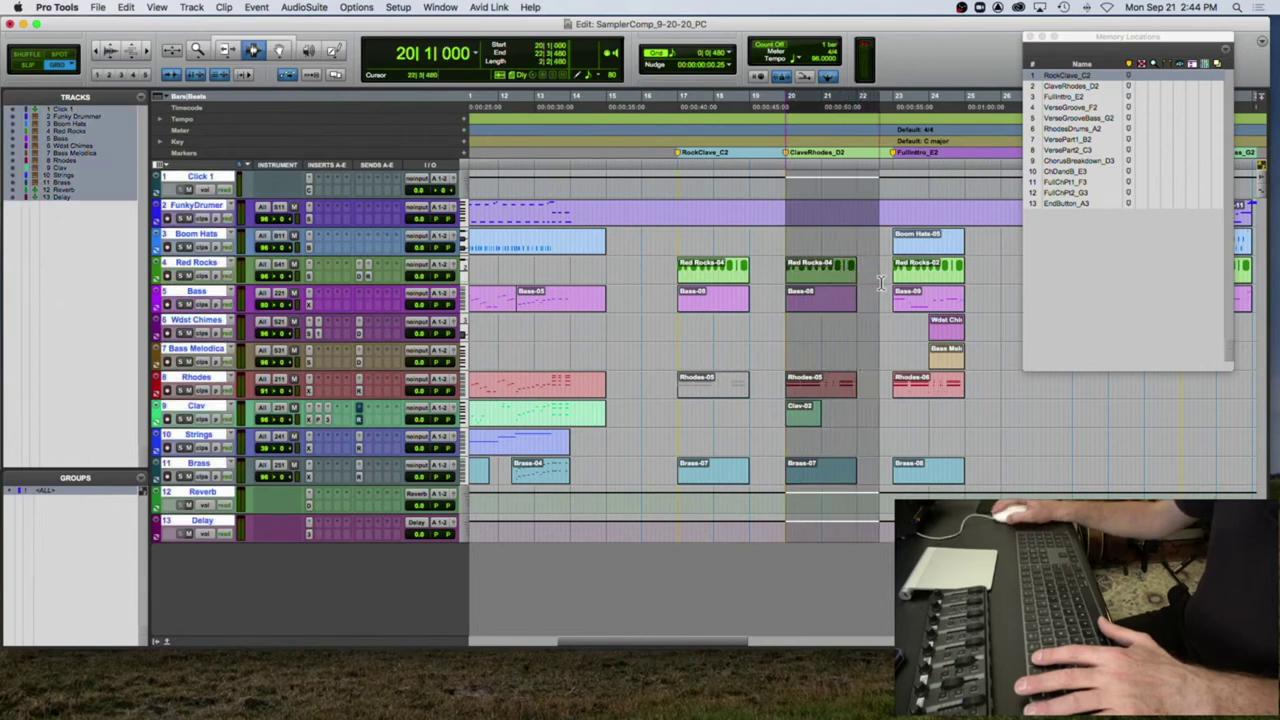
{"action": "left_click", "coordinate": [788, 160]}
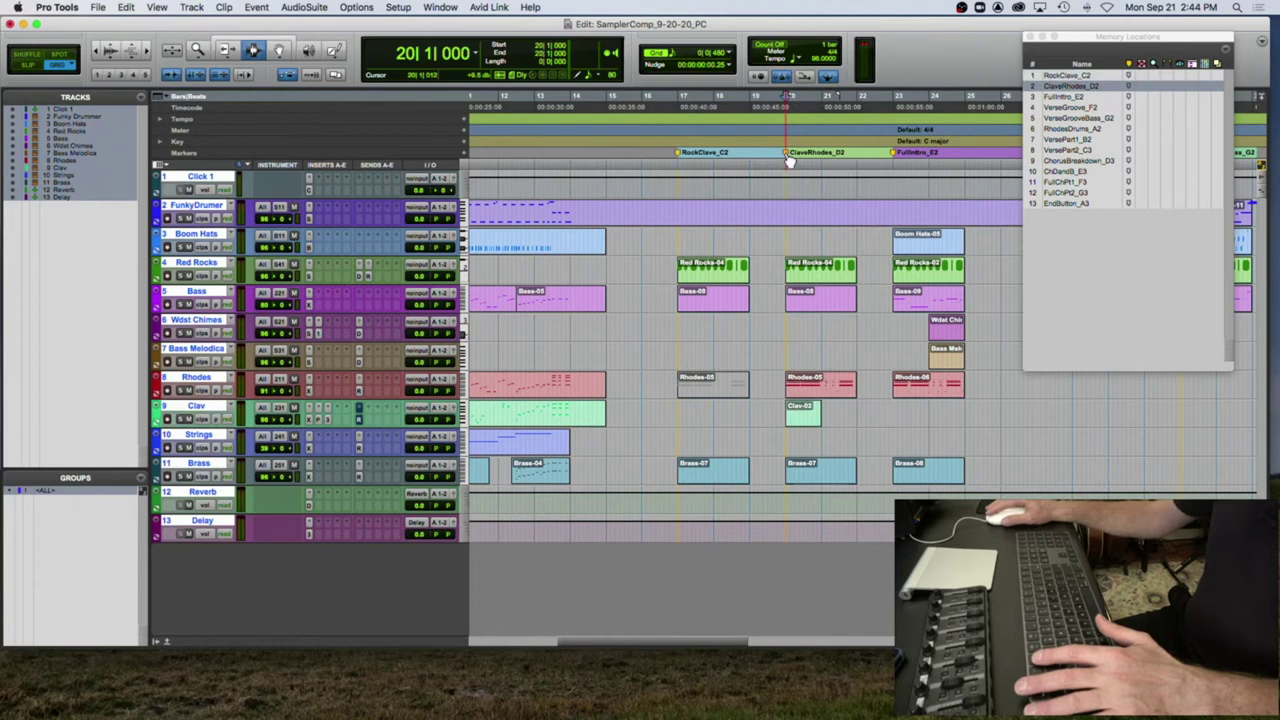
{"action": "double_click", "coordinate": [788, 160]}
{"action": "key", "text": "super+c"}
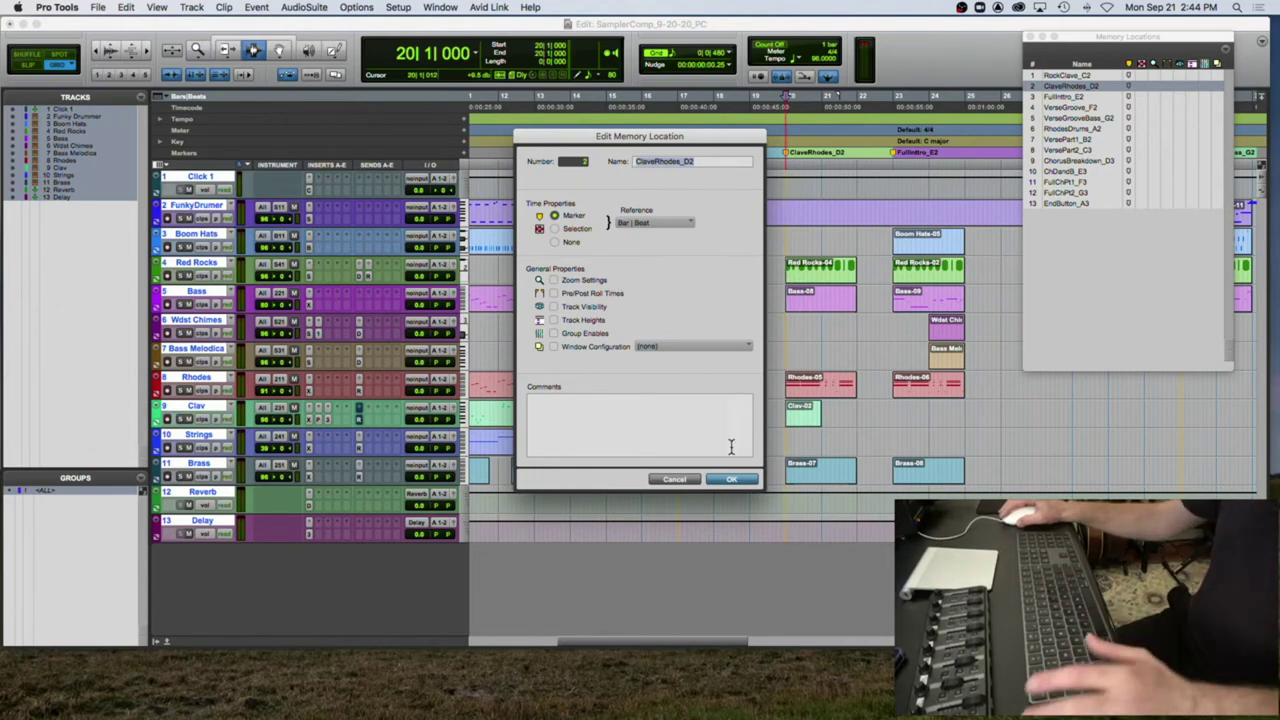
{"action": "left_click", "coordinate": [733, 479]}
Step: Select the ClaveRhodes section from 20|1|000 to slightly past its clips on all tracks and bounce it as a WAV named ClaveRhodes_D2
{"action": "left_click_drag", "start_coordinate": [786, 319], "coordinate": [874, 310]}
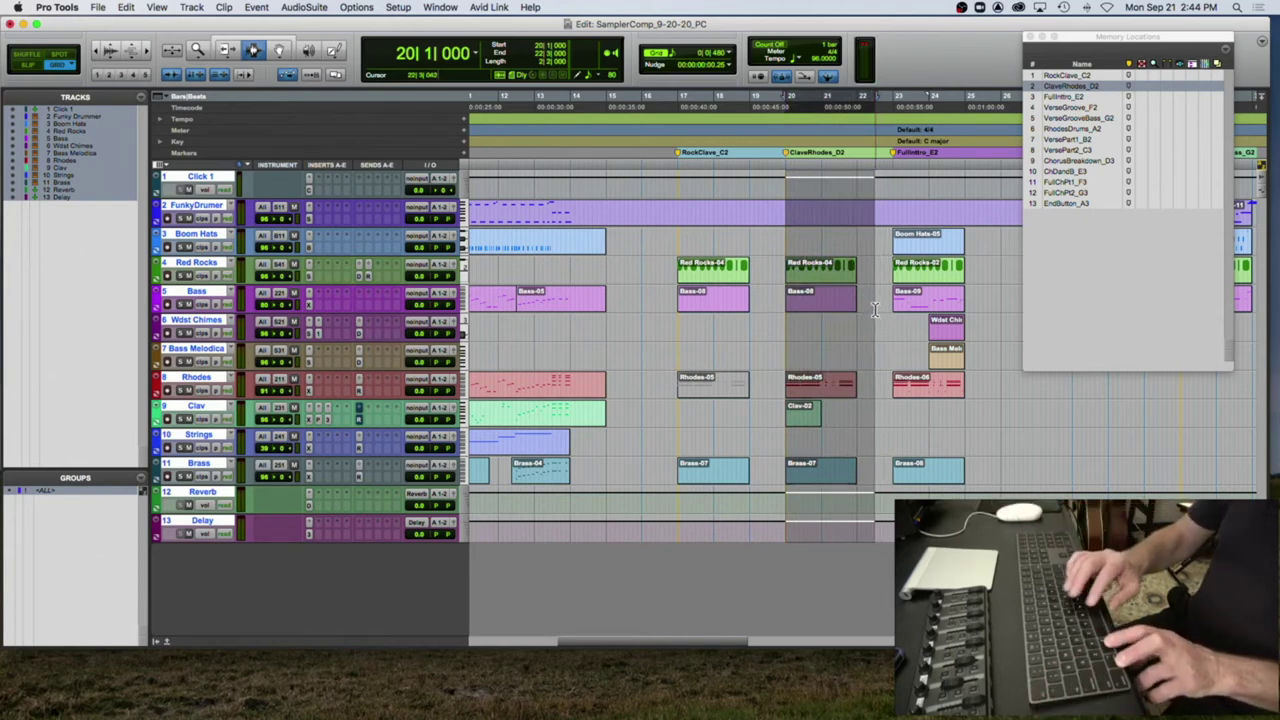
{"action": "key", "text": "super+alt+b"}
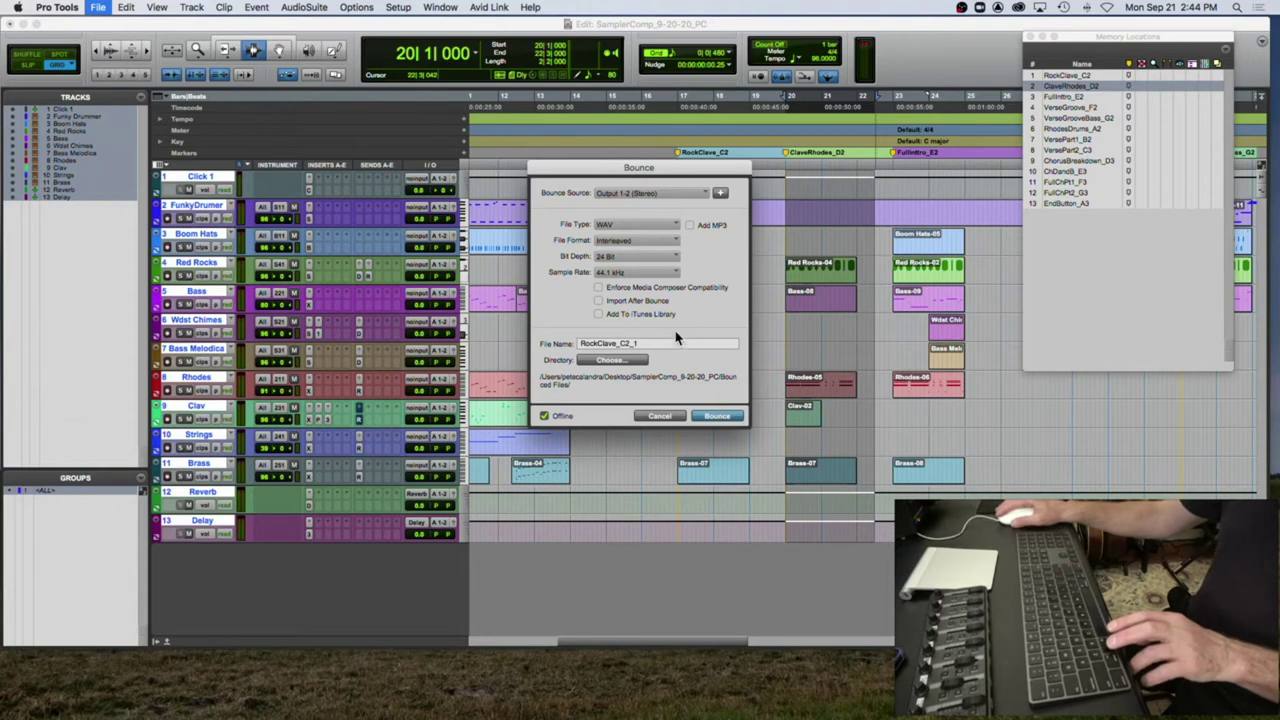
{"action": "key", "text": "super+v"}
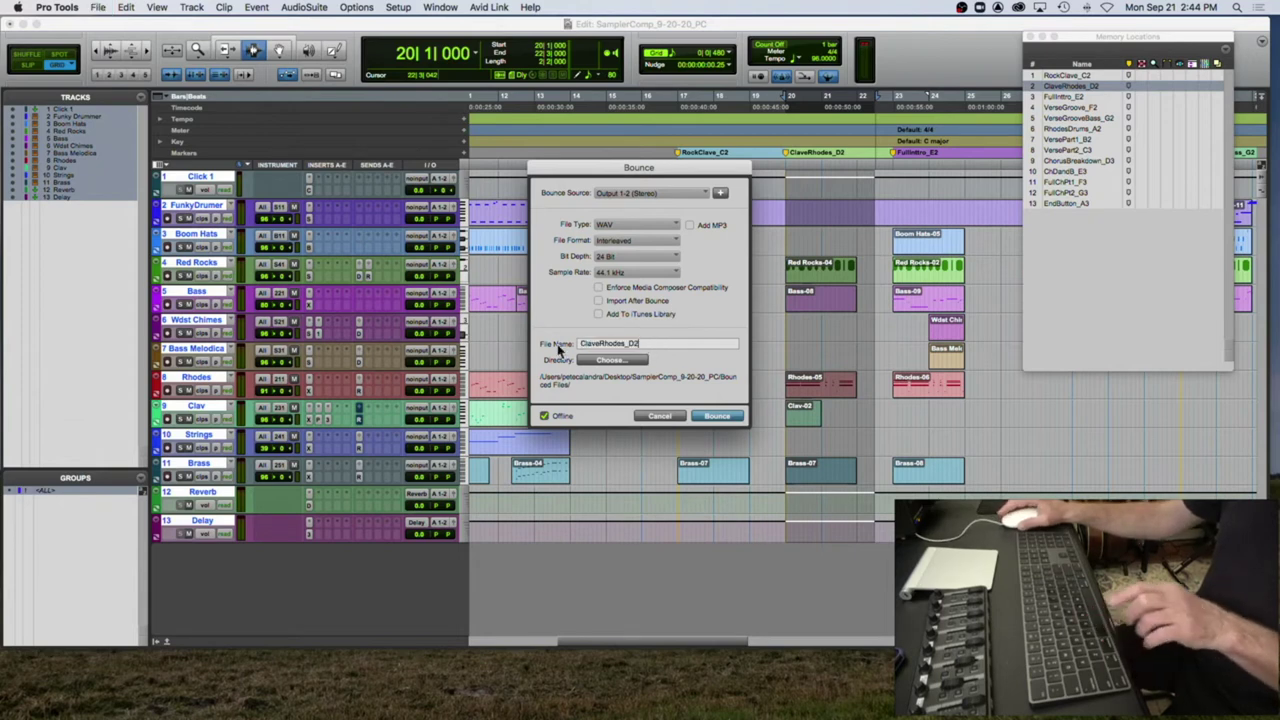
{"action": "left_click", "coordinate": [735, 418]}
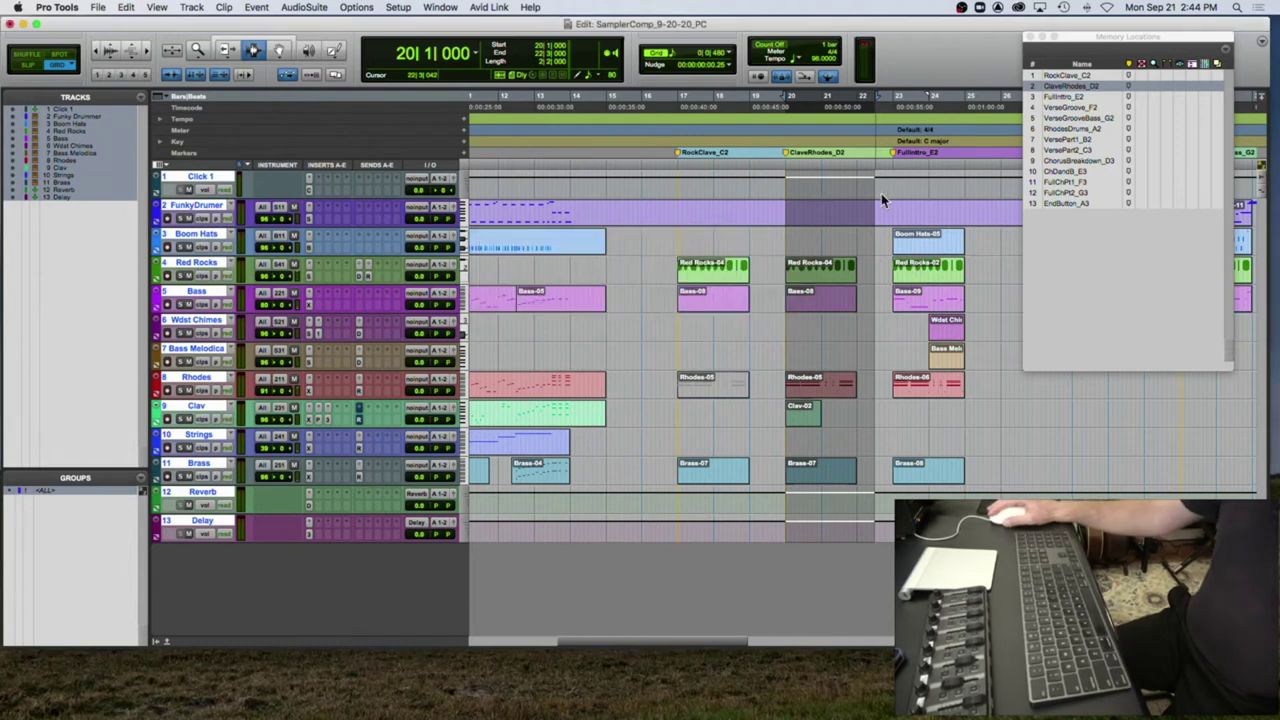
Step: Copy the FullIntro_E2 marker's name from its memory location settings
{"action": "left_click", "coordinate": [897, 156]}
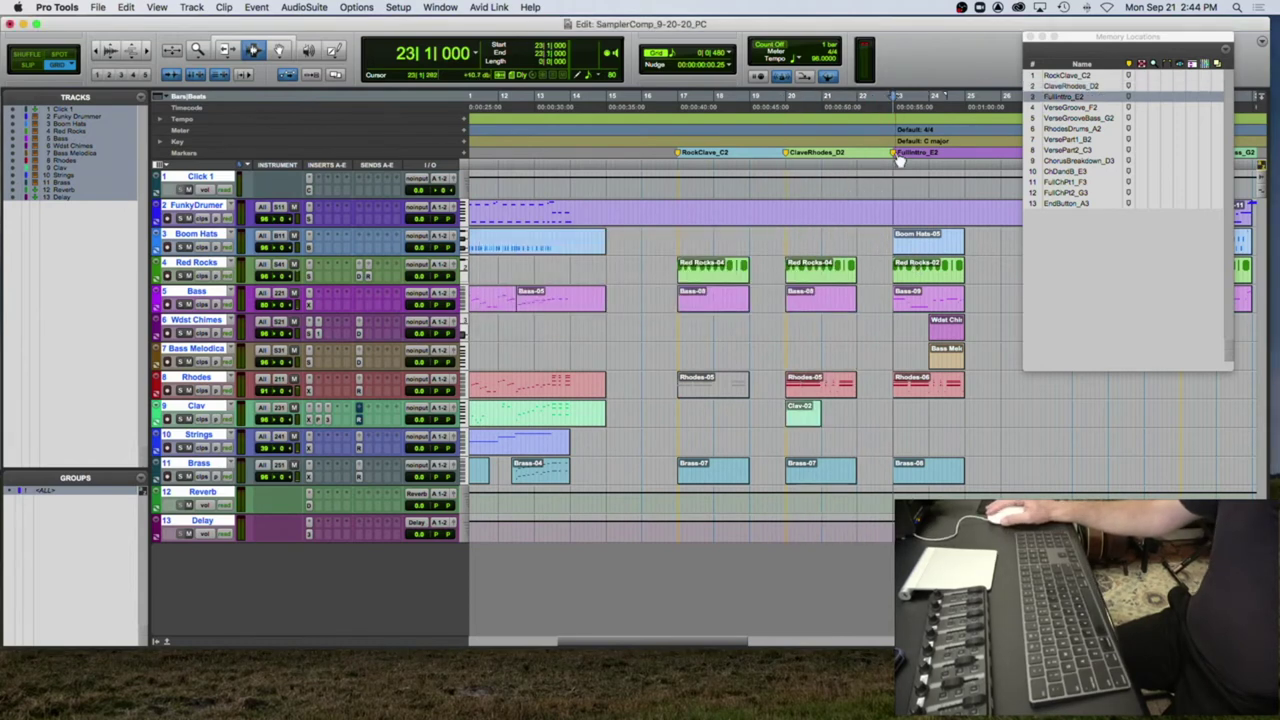
{"action": "double_click", "coordinate": [897, 156]}
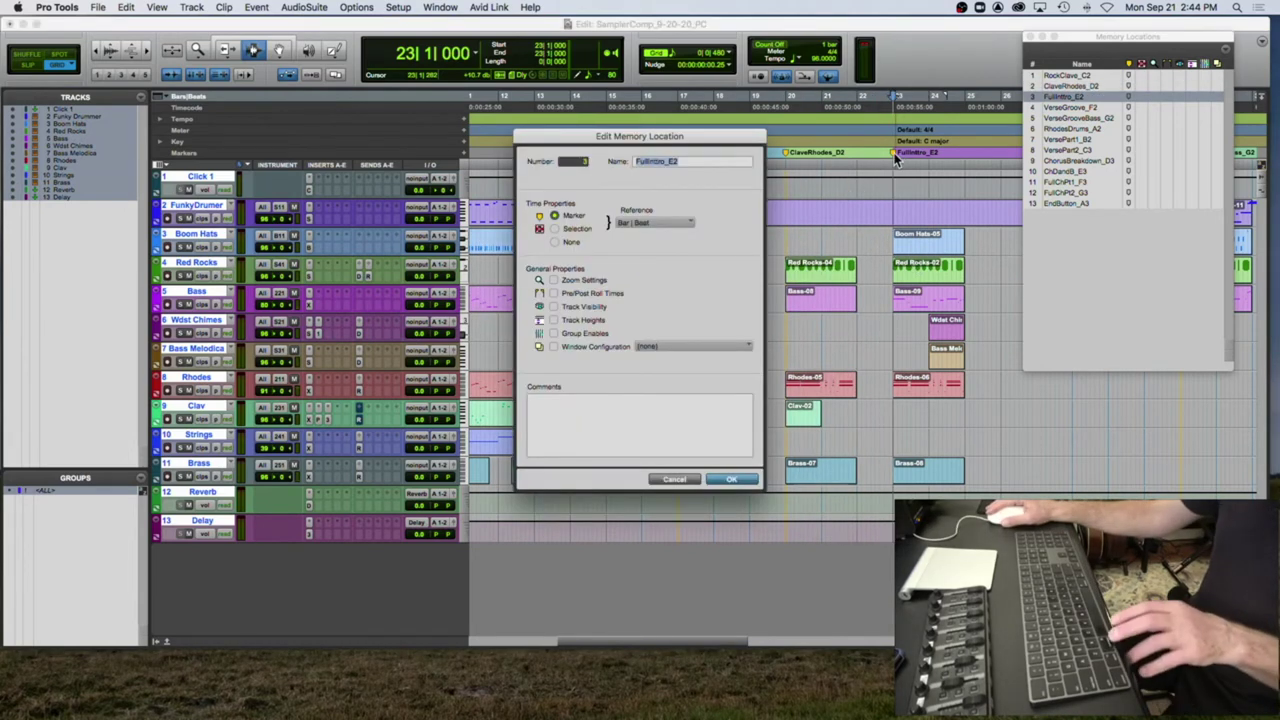
{"action": "left_click", "coordinate": [675, 481]}
Step: Select the FullIntro section from 23|1|000 to 25|4|000 on all tracks and bounce it to a file named FullIntro_E2
{"action": "left_click_drag", "start_coordinate": [894, 240], "coordinate": [991, 262]}
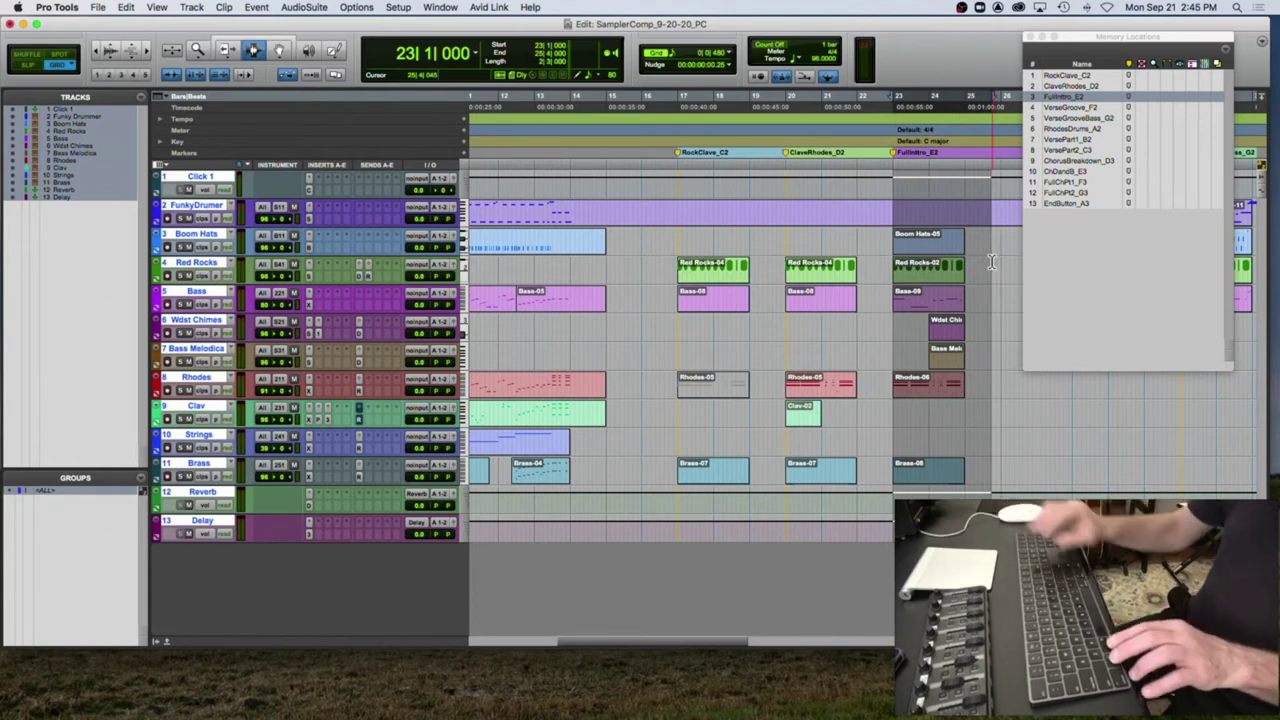
{"action": "key", "text": "alt+super+b"}
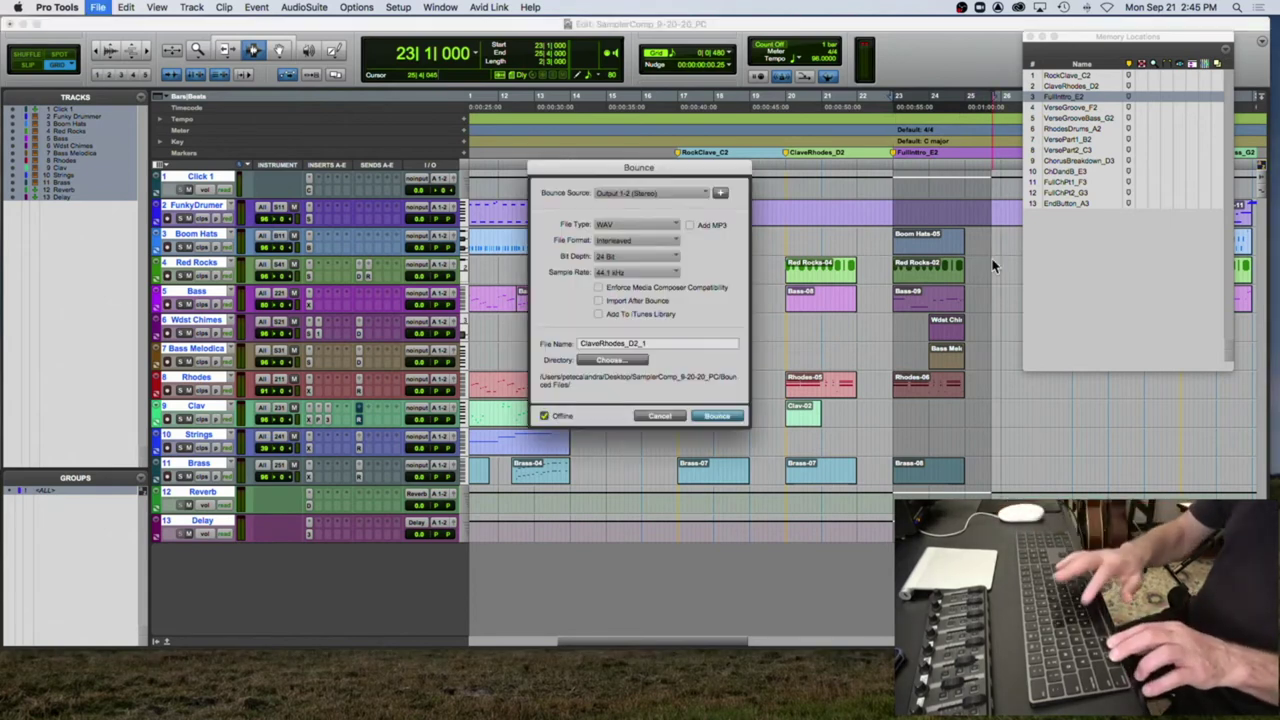
{"action": "double_click", "coordinate": [647, 343]}
{"action": "type", "text": "FullIntro_E2"}
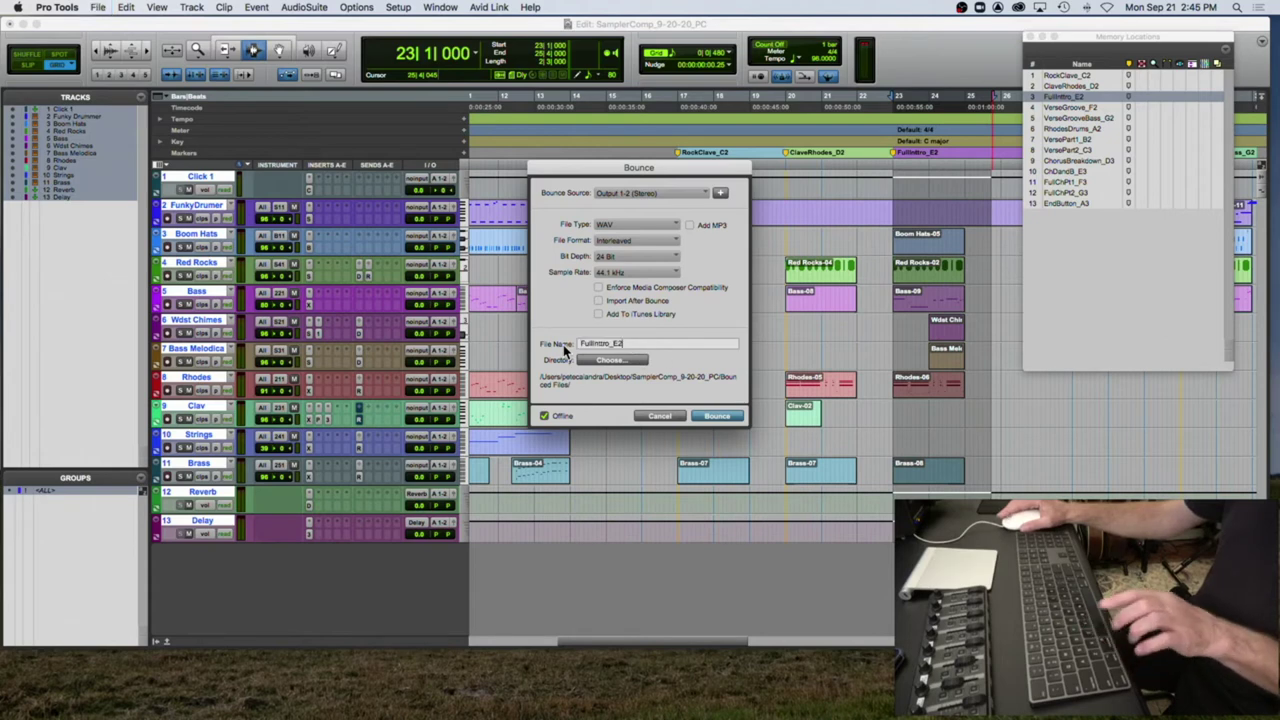
{"action": "left_click", "coordinate": [714, 416]}
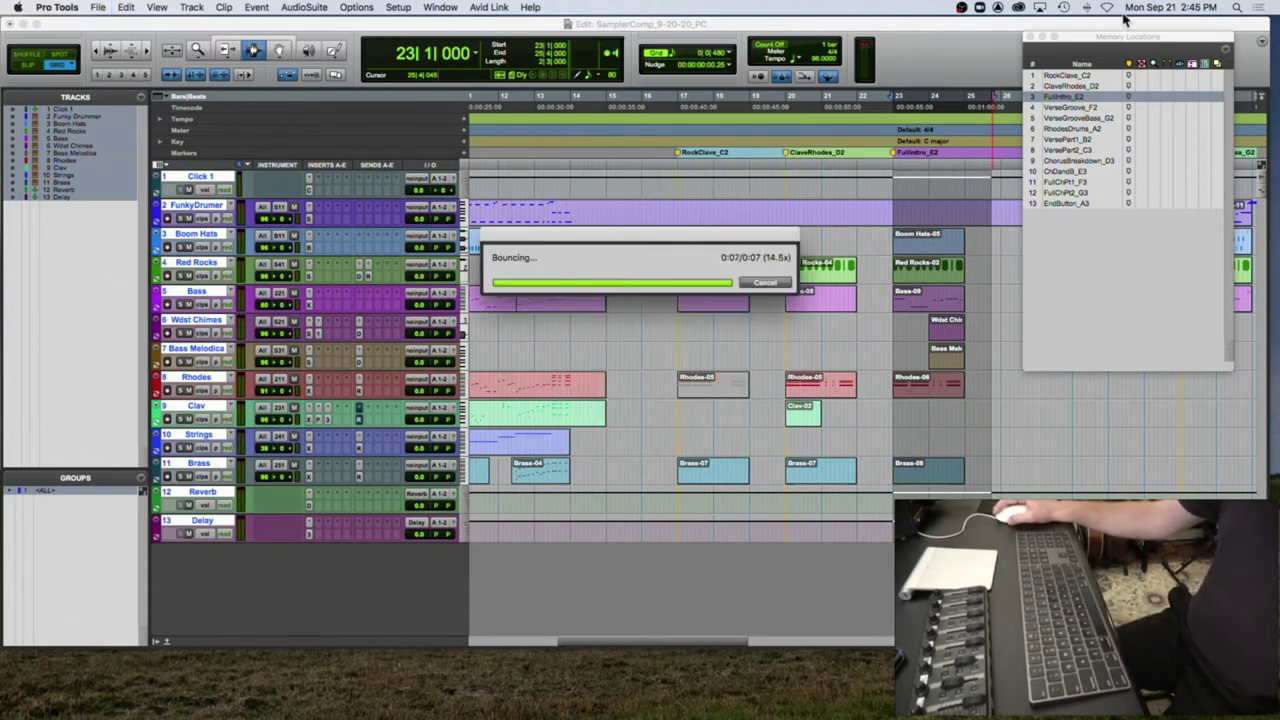
Step: Close the Memory Locations window and move the Edit window aside, with the edit cursor at 27|1|000
{"action": "left_click", "coordinate": [1031, 37]}
{"action": "left_click_drag", "start_coordinate": [1046, 29], "coordinate": [1046, 32]}
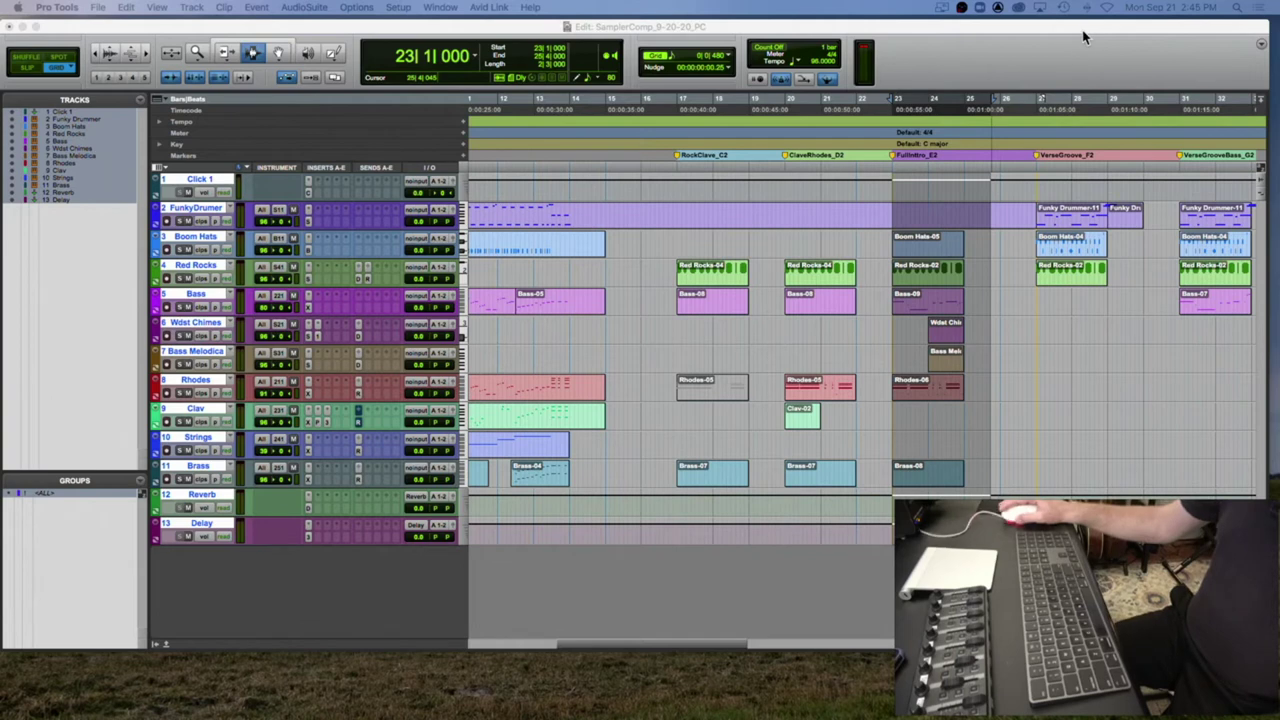
{"action": "left_click", "coordinate": [1034, 102]}
{"action": "left_click_drag", "start_coordinate": [1034, 31], "coordinate": [902, 27]}
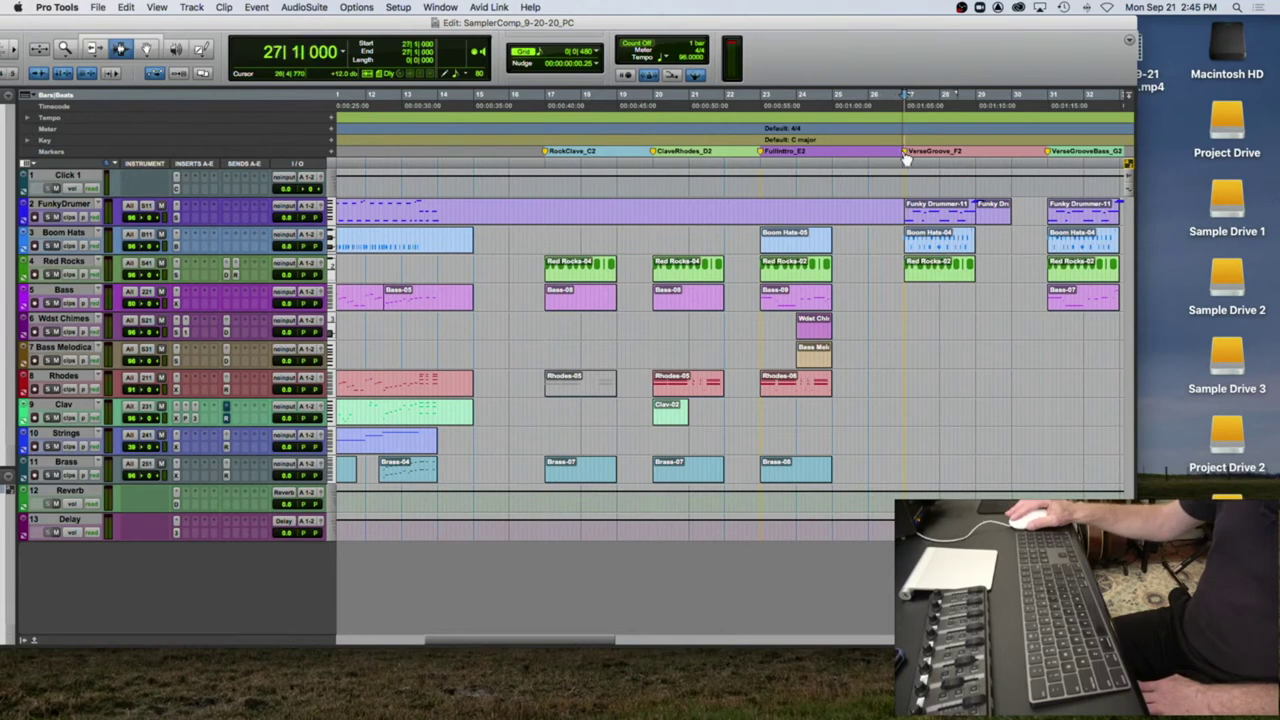
Step: Copy the VerseGroove_F2 marker's name from its memory location settings and place the edit cursor at 27|1|000 on all tracks
{"action": "double_click", "coordinate": [904, 152]}
{"action": "key", "text": "super+c"}
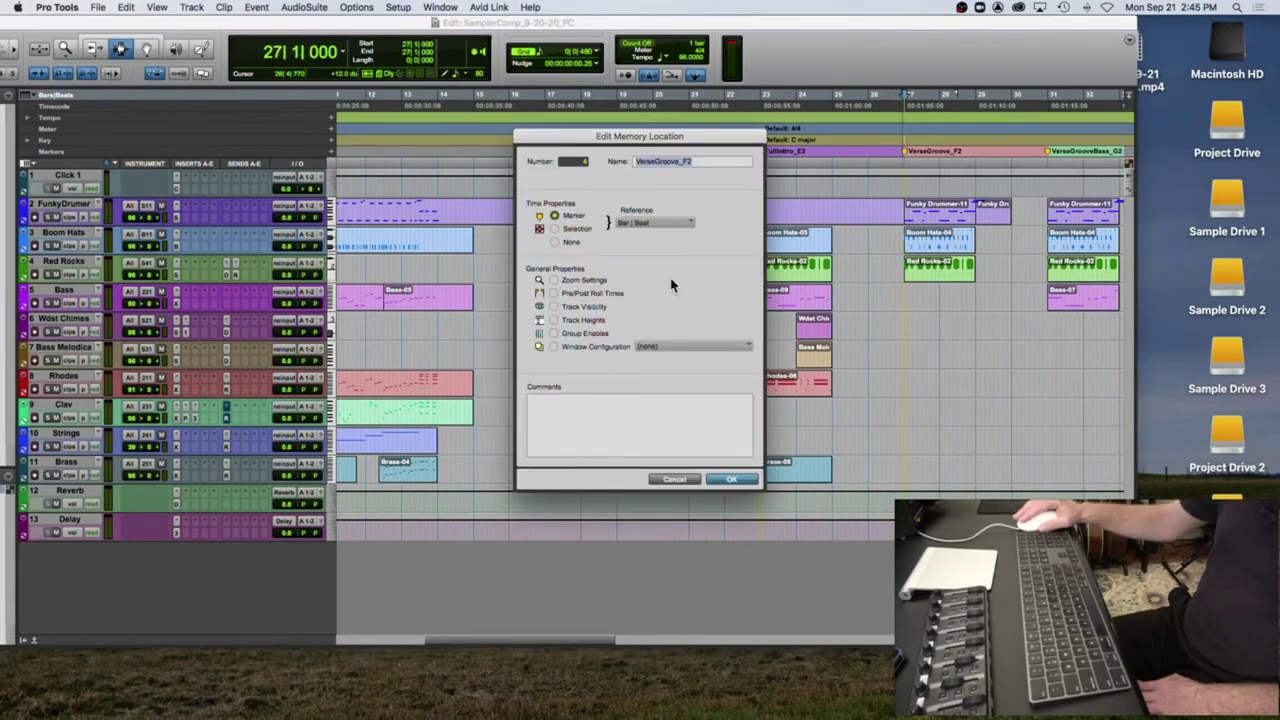
{"action": "left_click", "coordinate": [735, 478]}
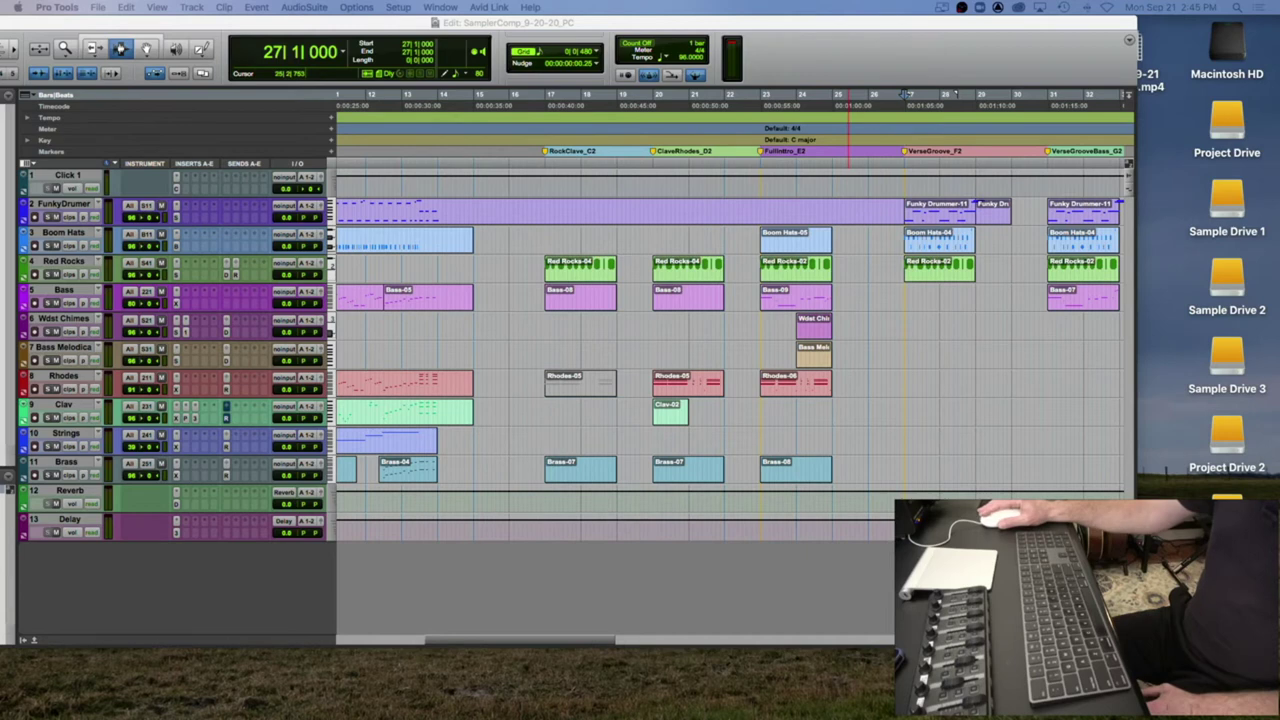
{"action": "left_click", "coordinate": [966, 226]}
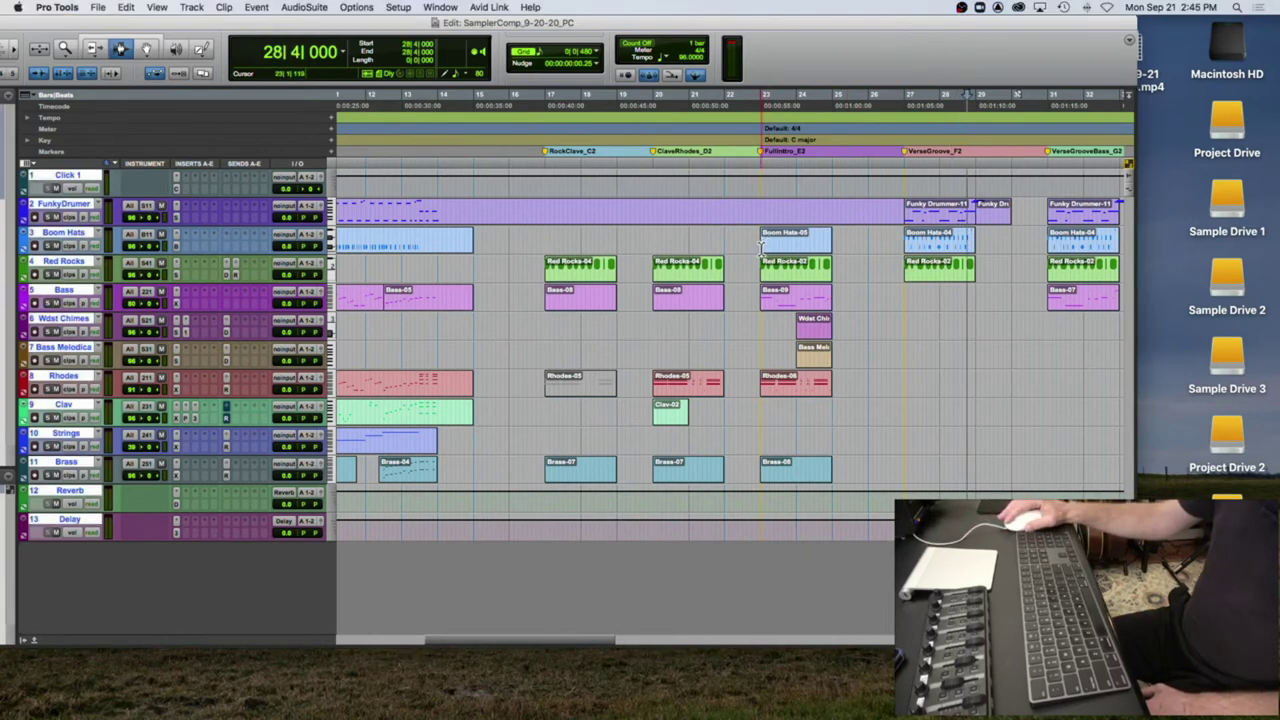
{"action": "left_click", "coordinate": [906, 214]}
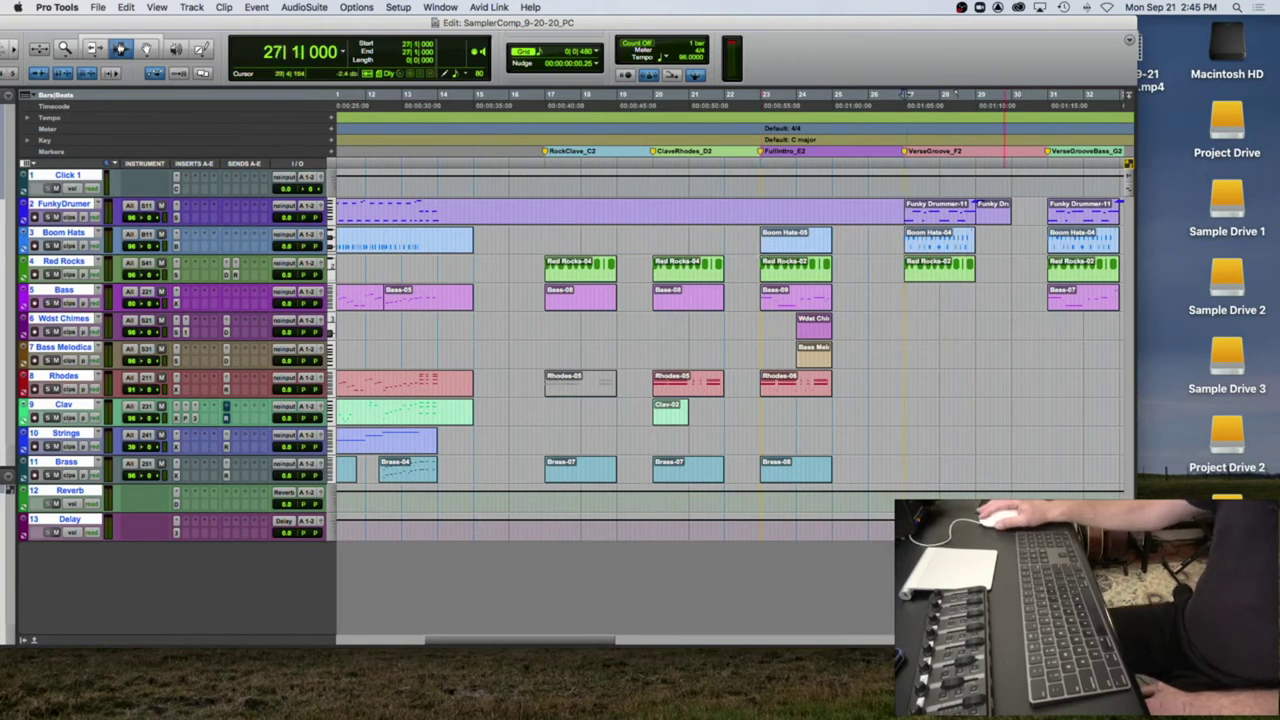
Step: Switch to Finder, check the Bounced Files folder inside SamplerComp_9-20-20_PC for the bounced WAV files, and close the window
{"action": "mouse_move", "coordinate": [73, 717]}
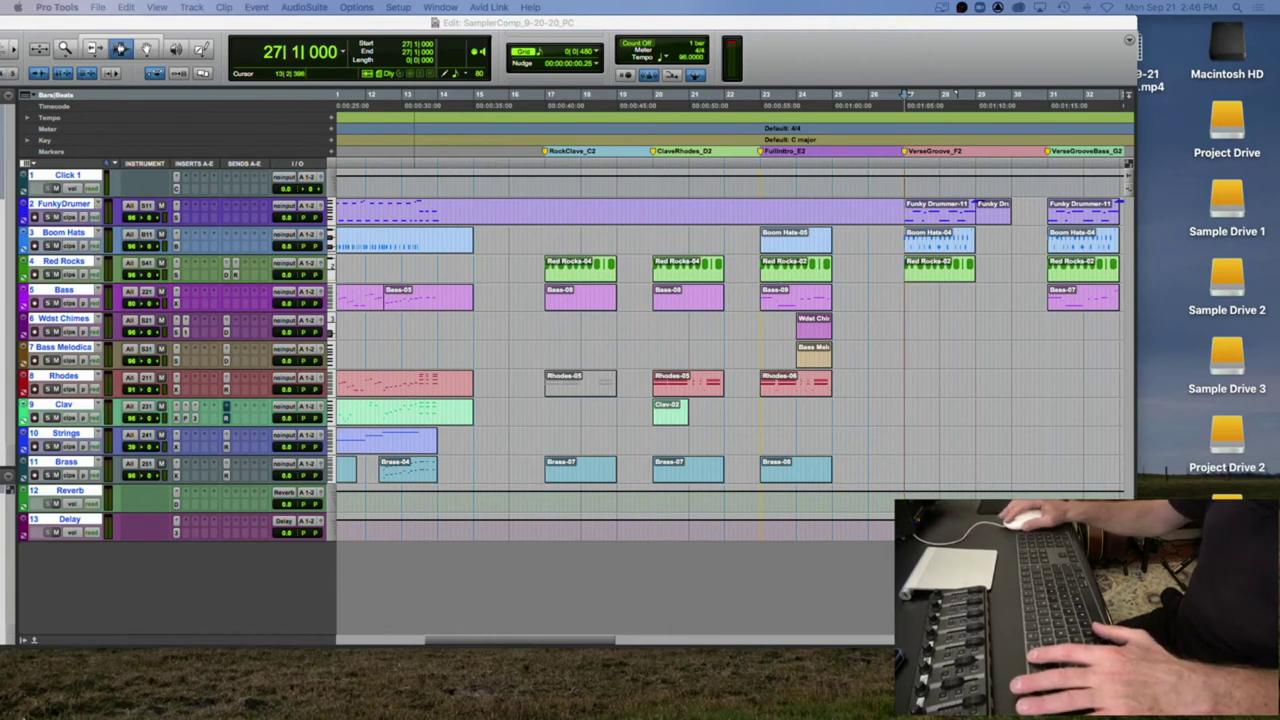
{"action": "mouse_move", "coordinate": [28, 712]}
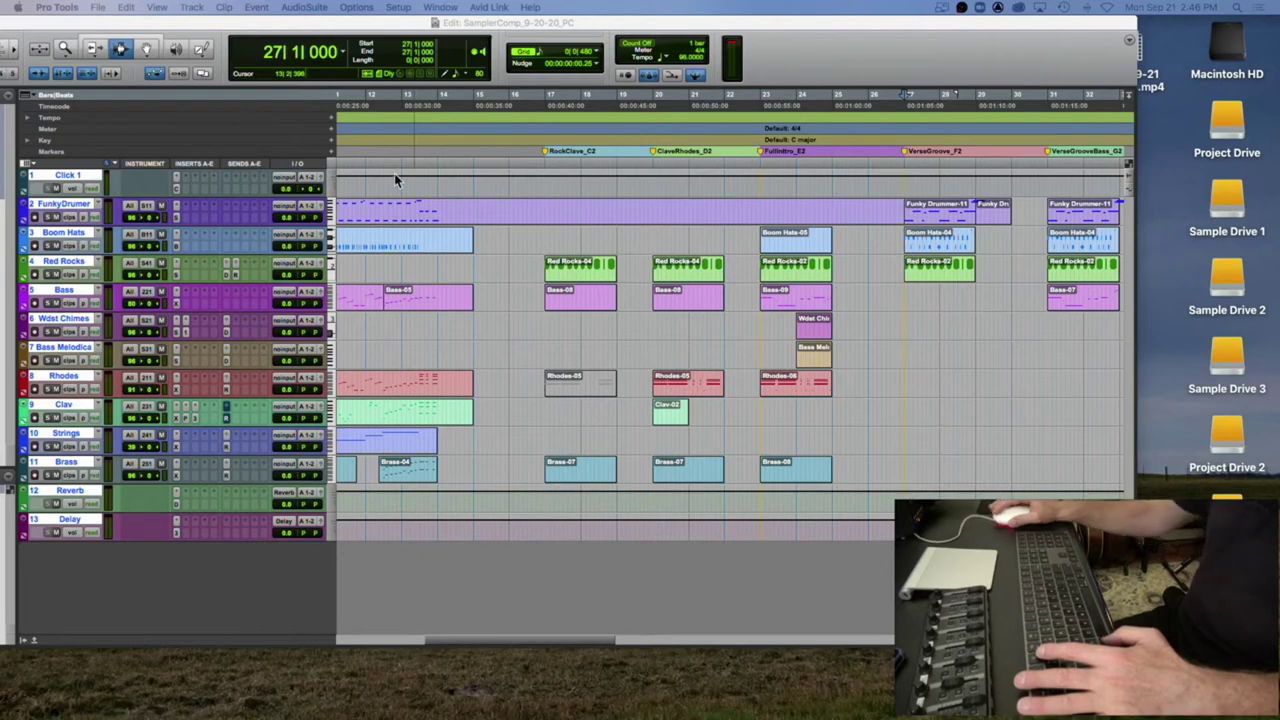
{"action": "key", "text": "super+Tab"}
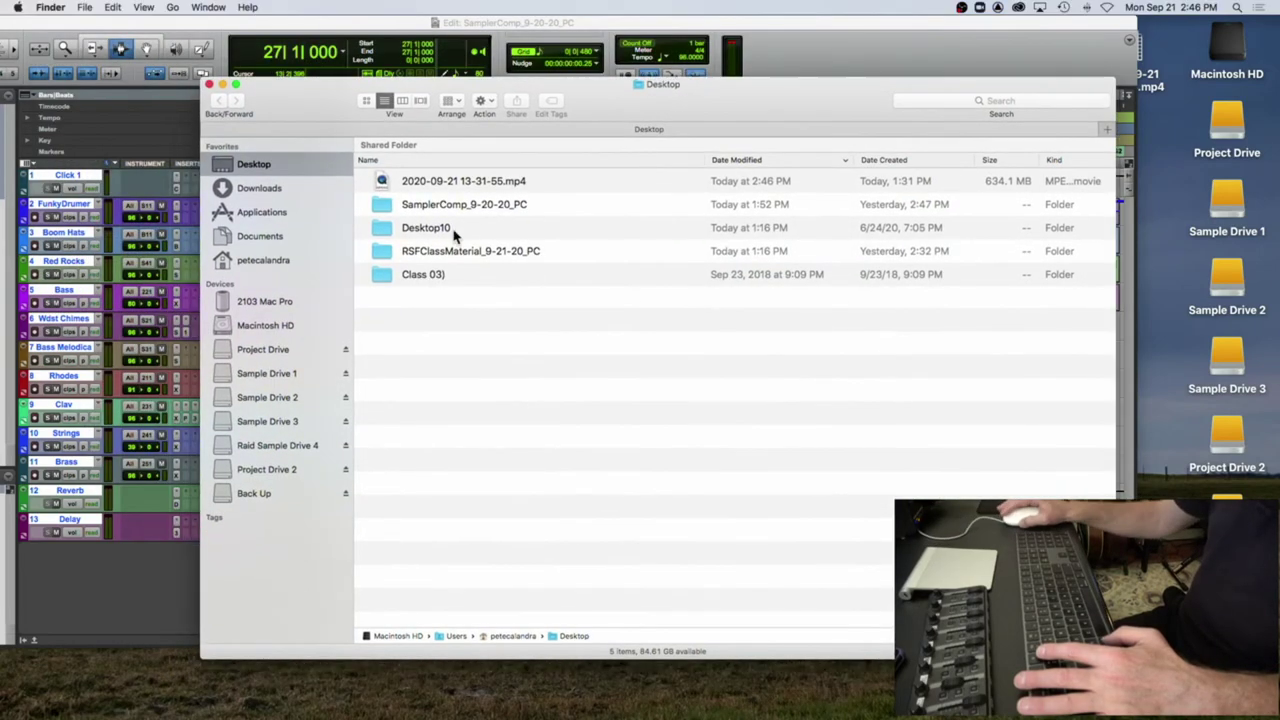
{"action": "double_click", "coordinate": [389, 206]}
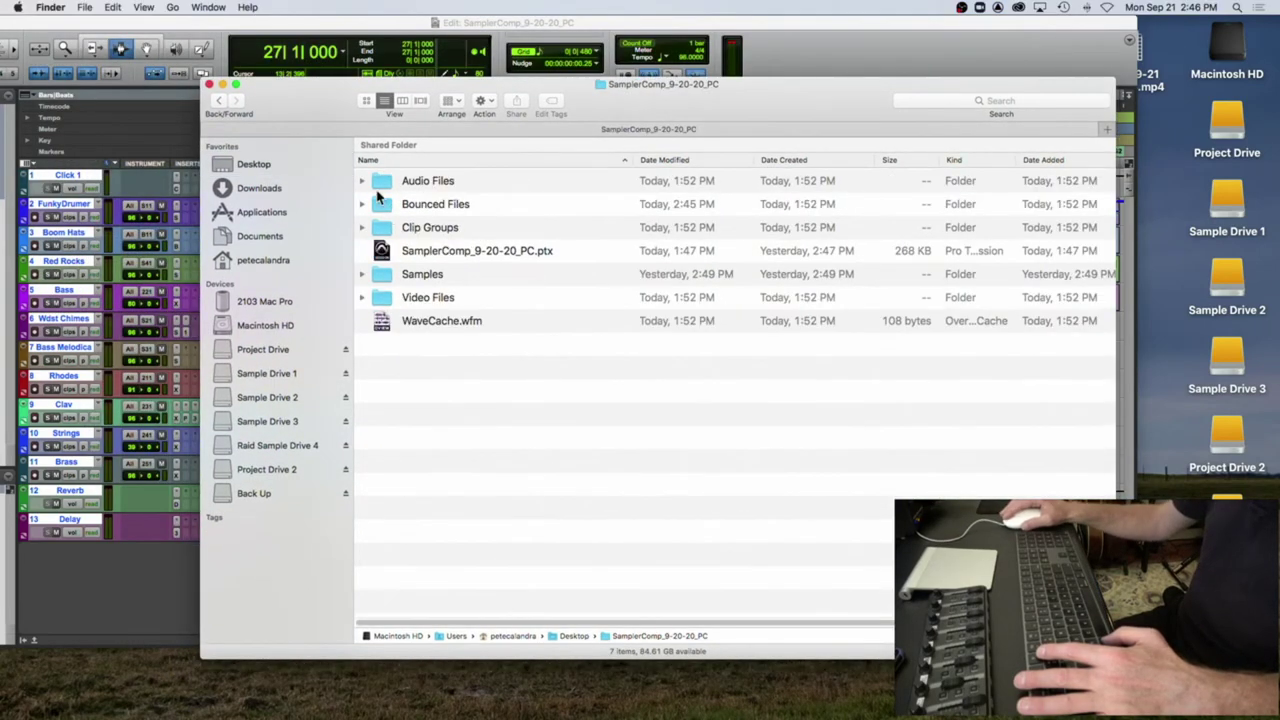
{"action": "left_click", "coordinate": [362, 204]}
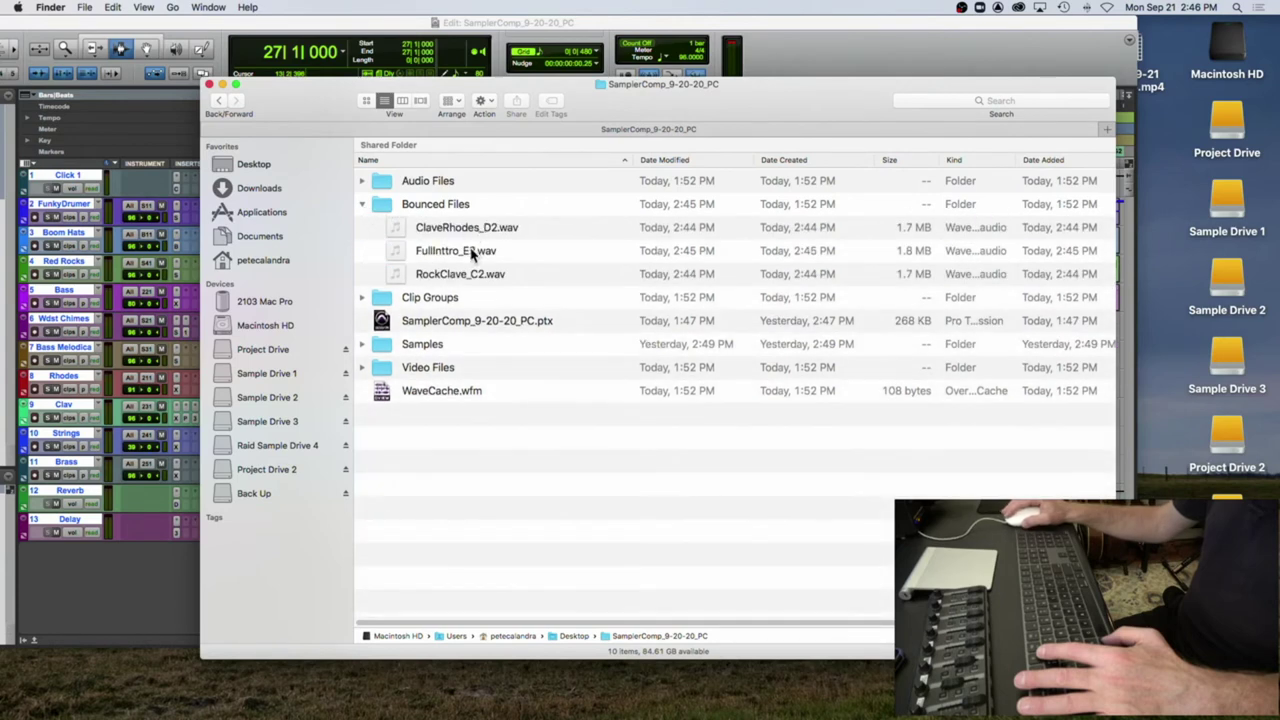
{"action": "left_click", "coordinate": [210, 85]}
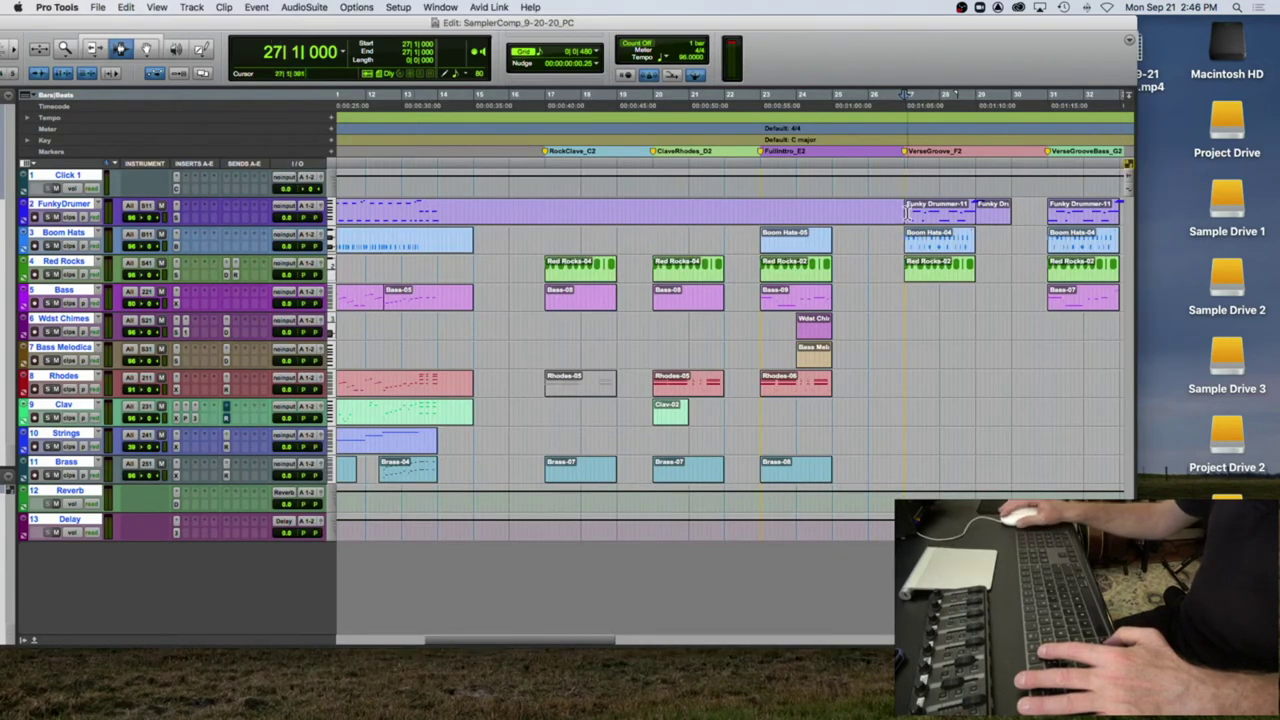
Step: Select the VerseGroove section from 27|1|000 to 30|1|000 on all tracks and bounce it to a file named VerseGroove_F2
{"action": "left_click_drag", "start_coordinate": [906, 212], "coordinate": [1010, 221]}
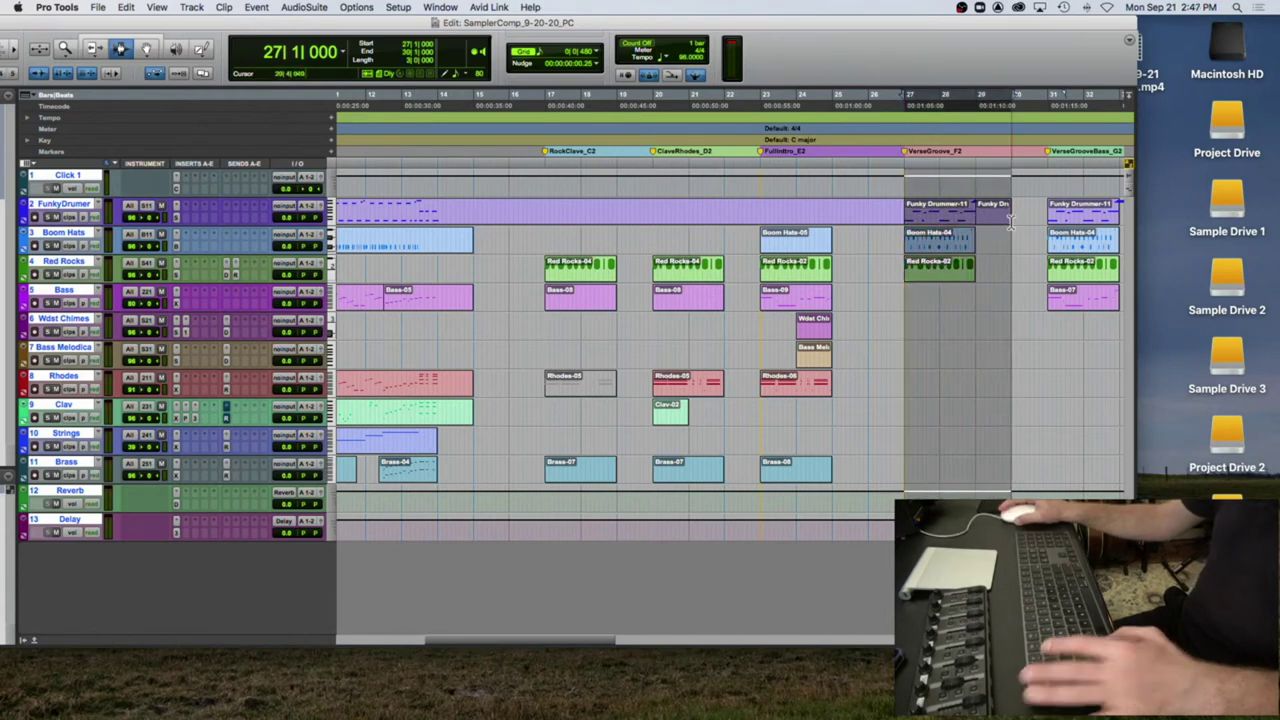
{"action": "key", "text": "super+alt+b"}
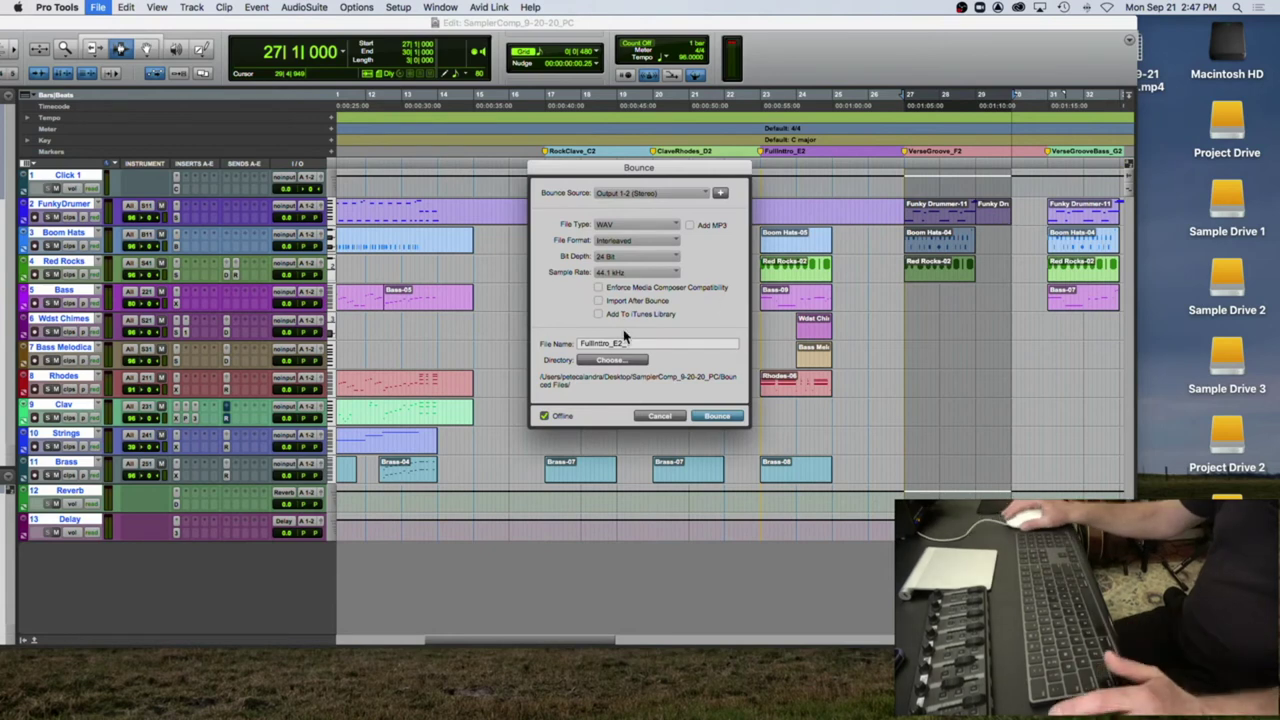
{"action": "double_click", "coordinate": [640, 343]}
{"action": "key", "text": "super+v"}
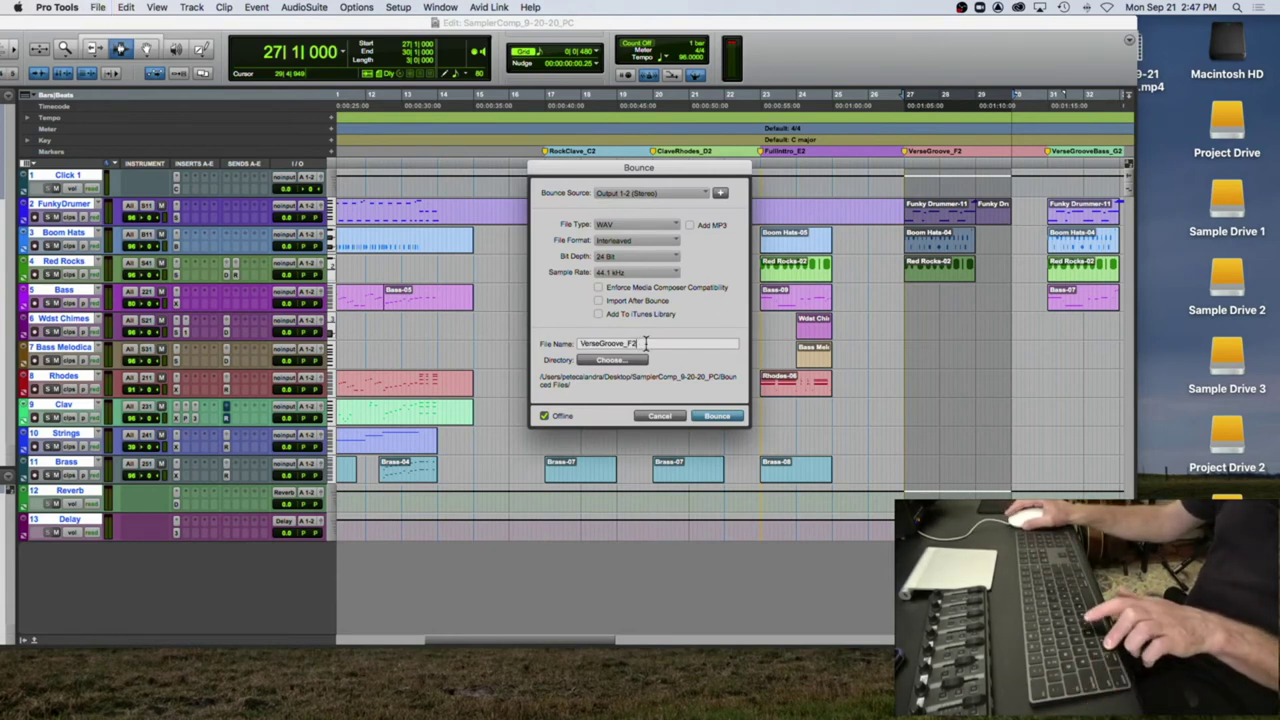
{"action": "left_click", "coordinate": [725, 418]}
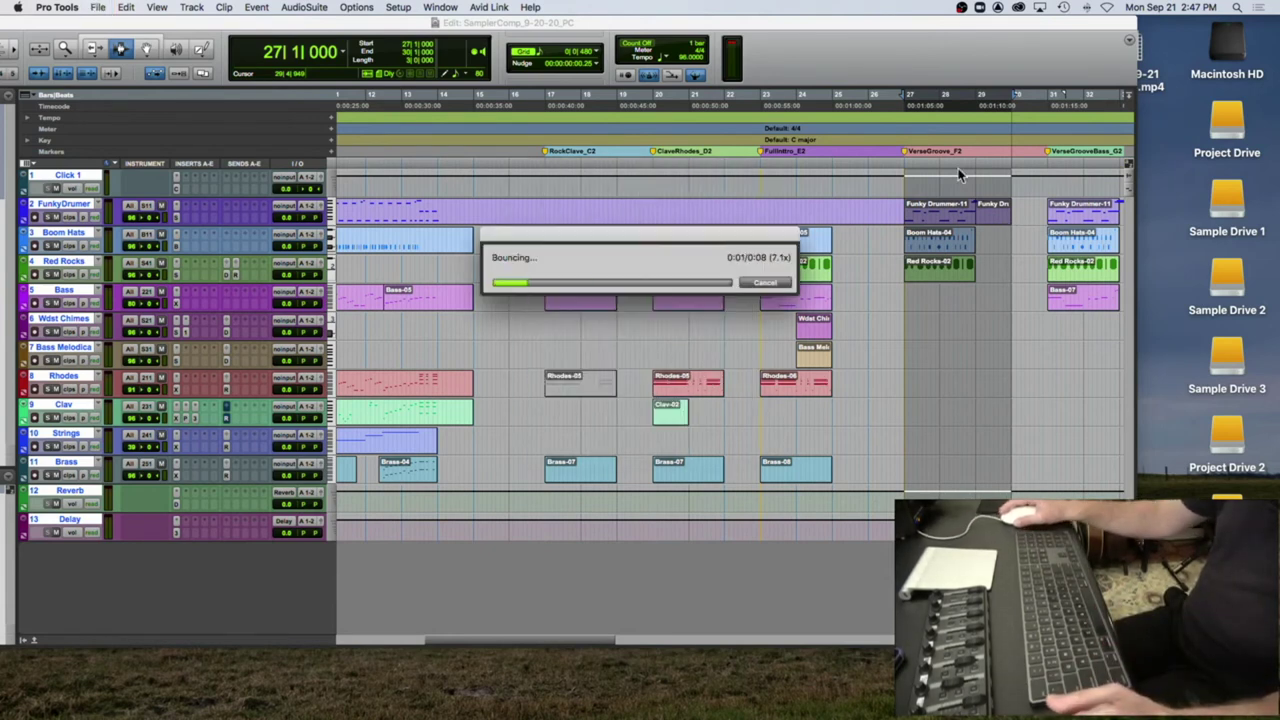
Step: Copy the VerseGrooveBass_G2 marker's name from its memory location settings and select its section from 31|1|000 to 33|4|000 on all tracks
{"action": "scroll", "coordinate": [1010, 170], "scroll_direction": "right", "scroll_amount": 5}
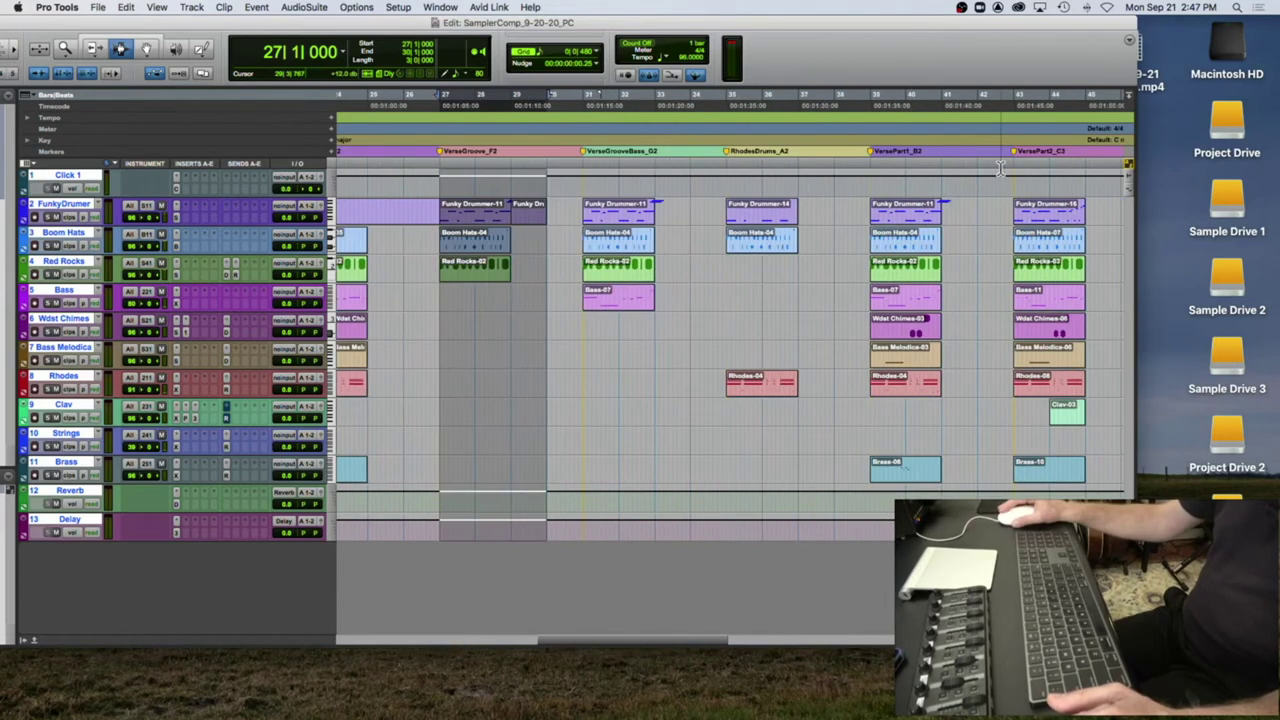
{"action": "left_click", "coordinate": [581, 184]}
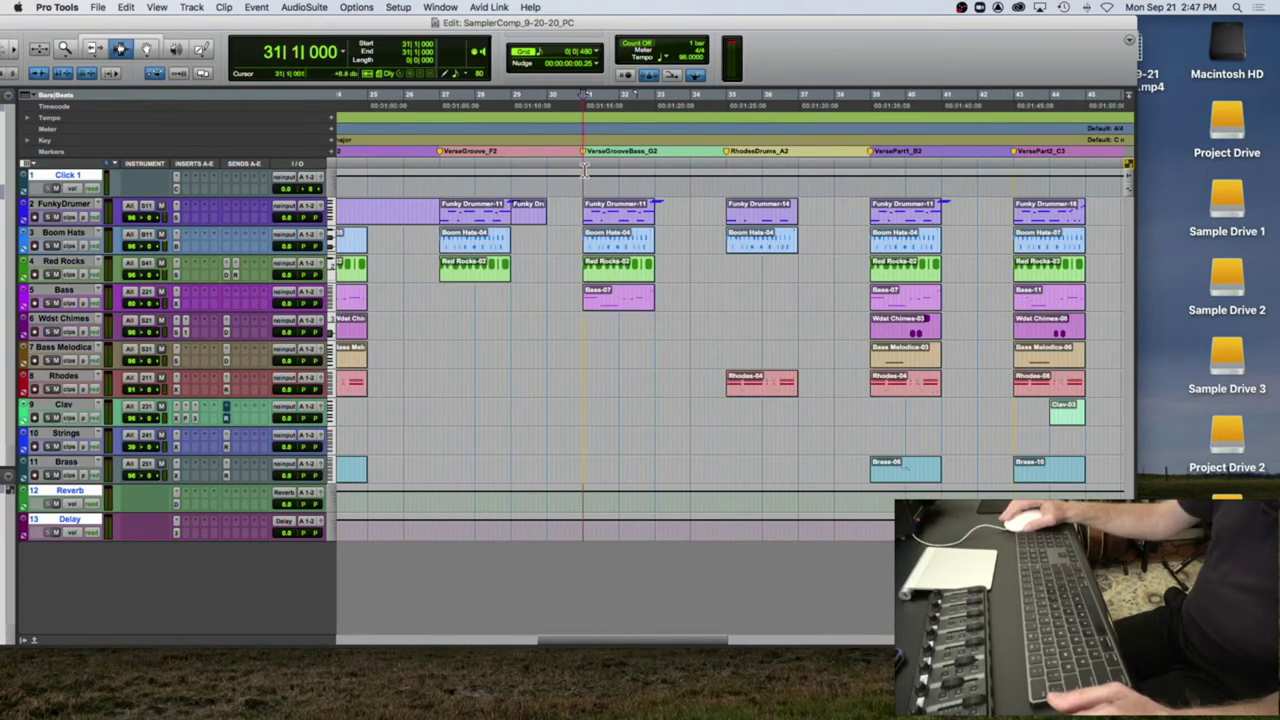
{"action": "double_click", "coordinate": [585, 154]}
{"action": "key", "text": "super+c"}
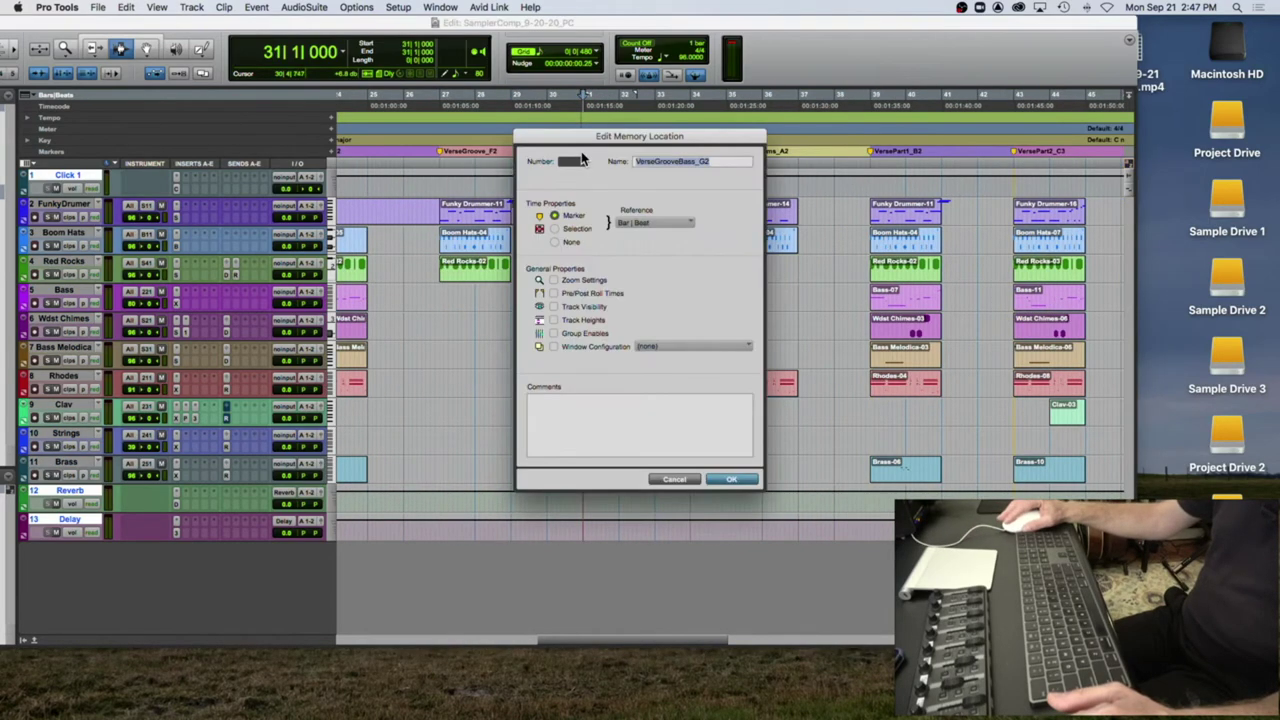
{"action": "left_click", "coordinate": [725, 478]}
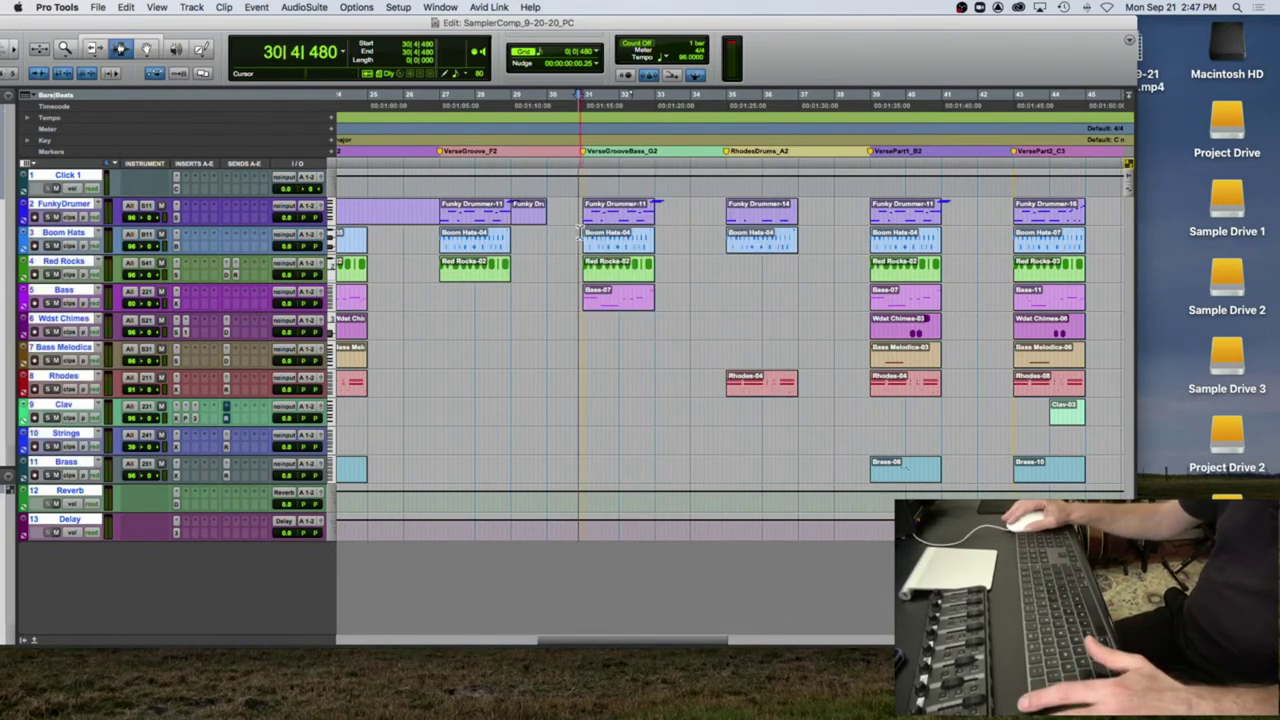
{"action": "left_click_drag", "start_coordinate": [582, 230], "coordinate": [679, 236]}
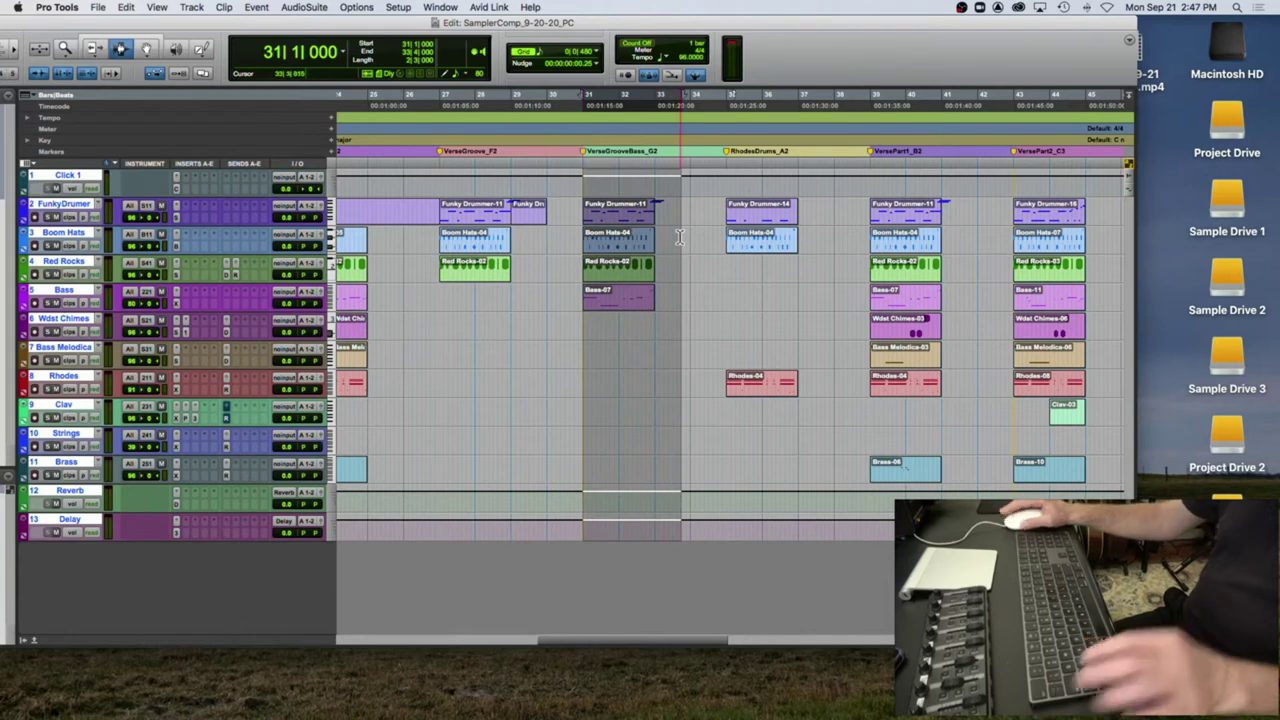
Step: Bounce the selected VerseGrooveBass section offline to a WAV file named VerseGrooveBass_G2
{"action": "key", "text": "super+alt+b"}
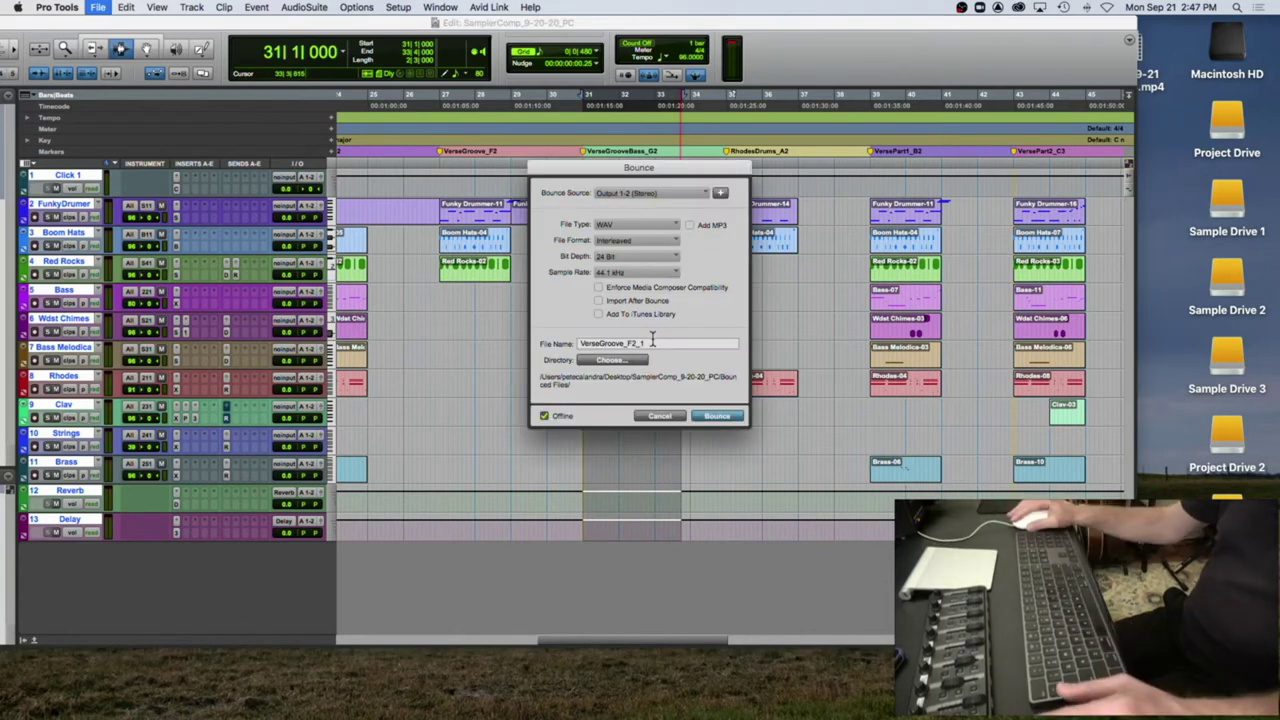
{"action": "key", "text": "super+v"}
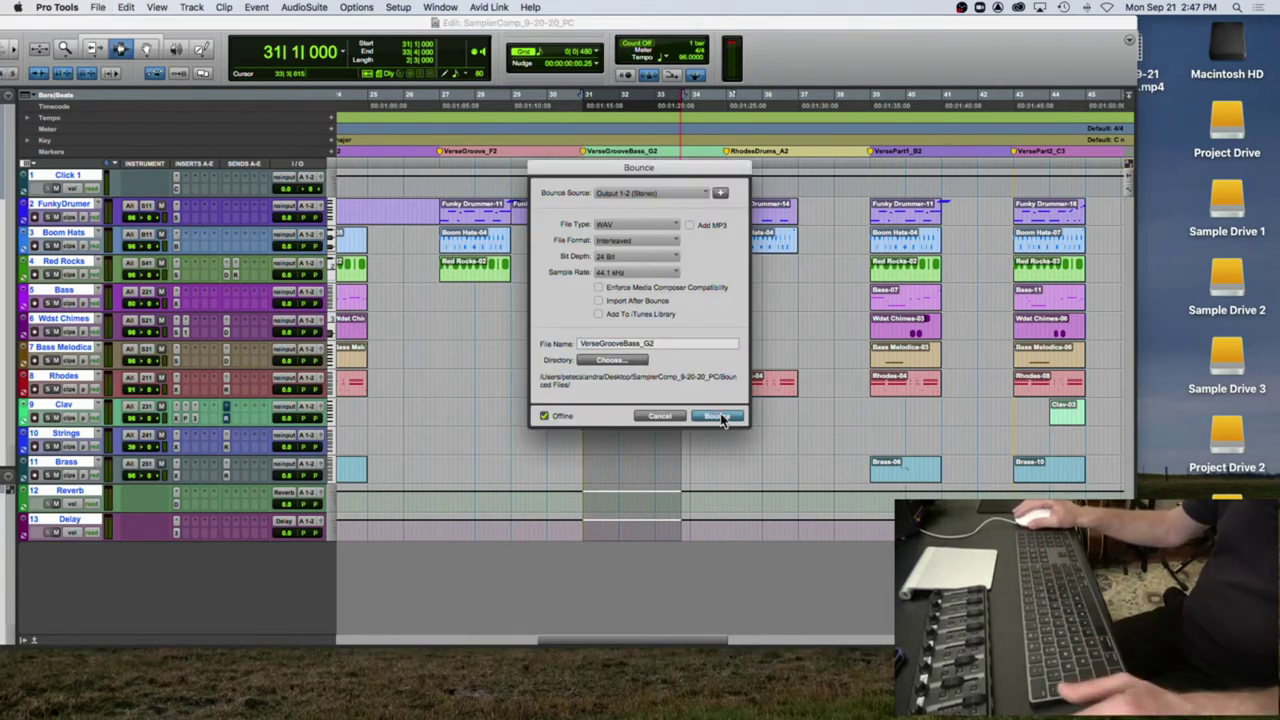
{"action": "key", "text": "Return"}
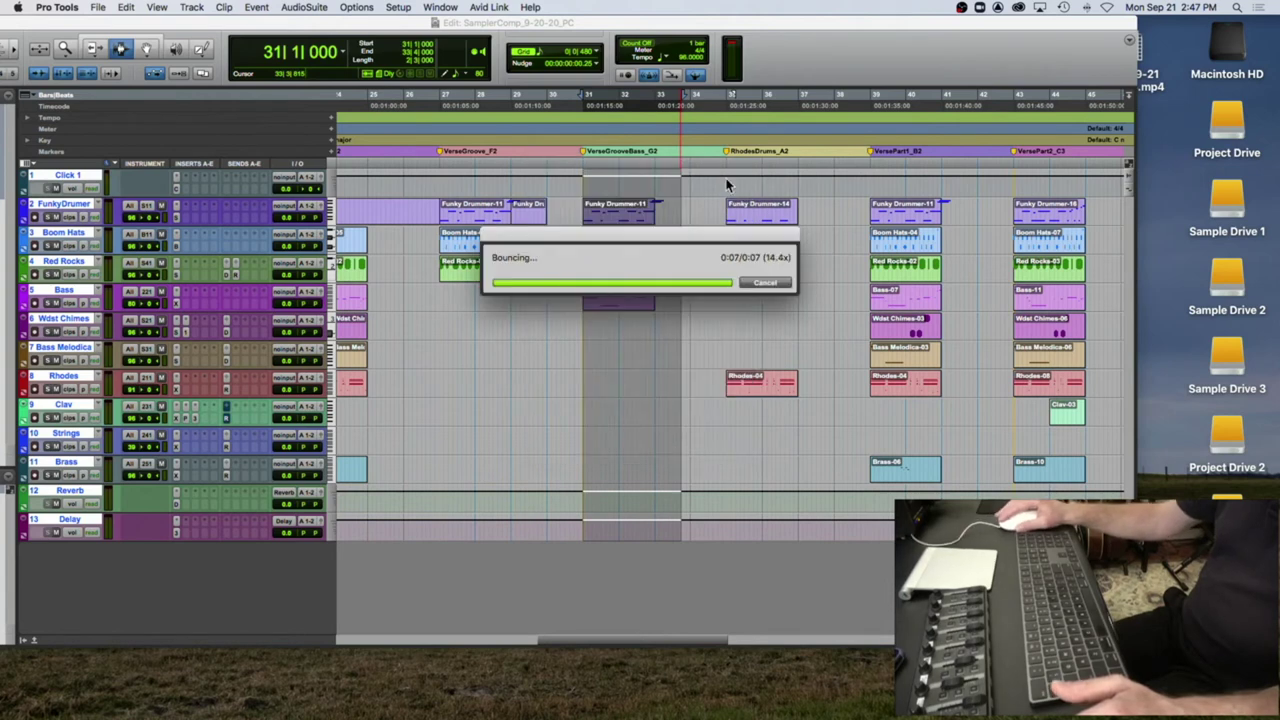
Step: Copy the RhodesDrums_A2 marker's name from its memory location settings and select its section from 35|1|000 to 37|2|480 on all tracks
{"action": "double_click", "coordinate": [727, 152]}
{"action": "key", "text": "super+c"}
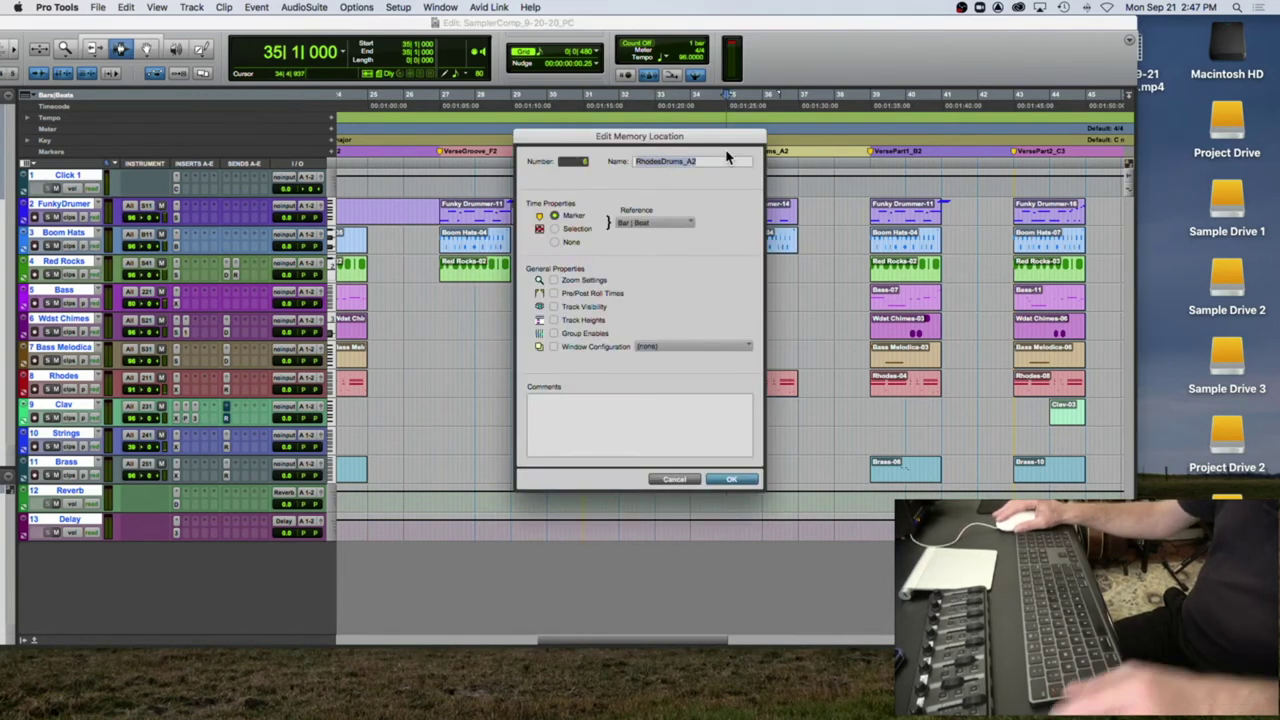
{"action": "left_click", "coordinate": [734, 480]}
{"action": "left_click", "coordinate": [728, 270]}
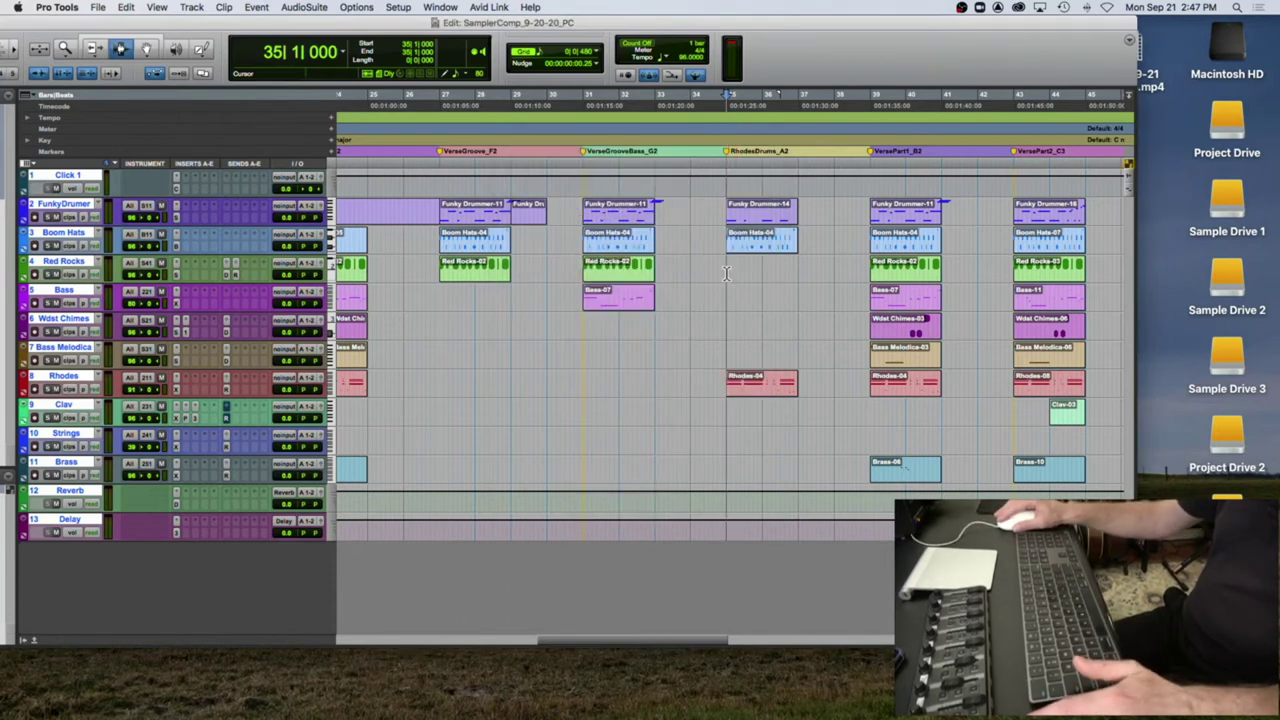
{"action": "left_click_drag", "start_coordinate": [727, 273], "coordinate": [809, 273]}
Step: Bounce the selected RhodesDrums section offline to a WAV file named RhodesDrums_A2
{"action": "key", "text": "super+alt+b"}
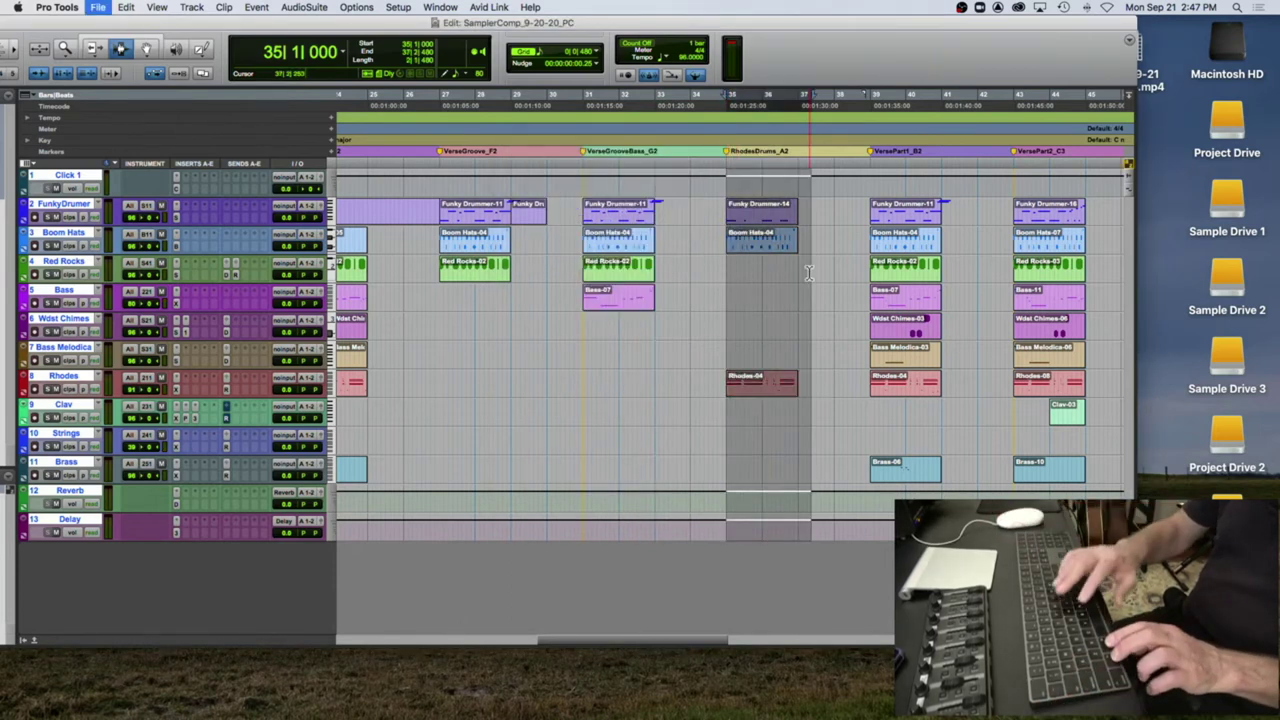
{"action": "double_click", "coordinate": [688, 343]}
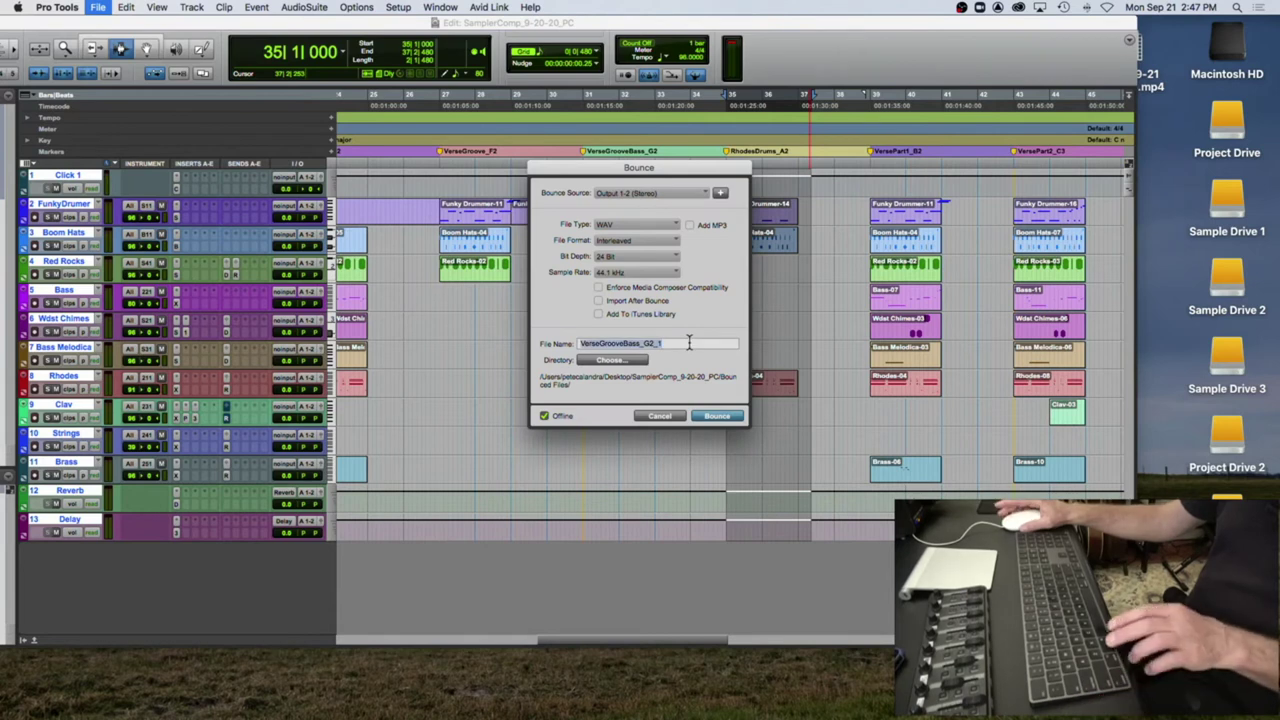
{"action": "key", "text": "super+v"}
{"action": "left_click", "coordinate": [715, 418]}
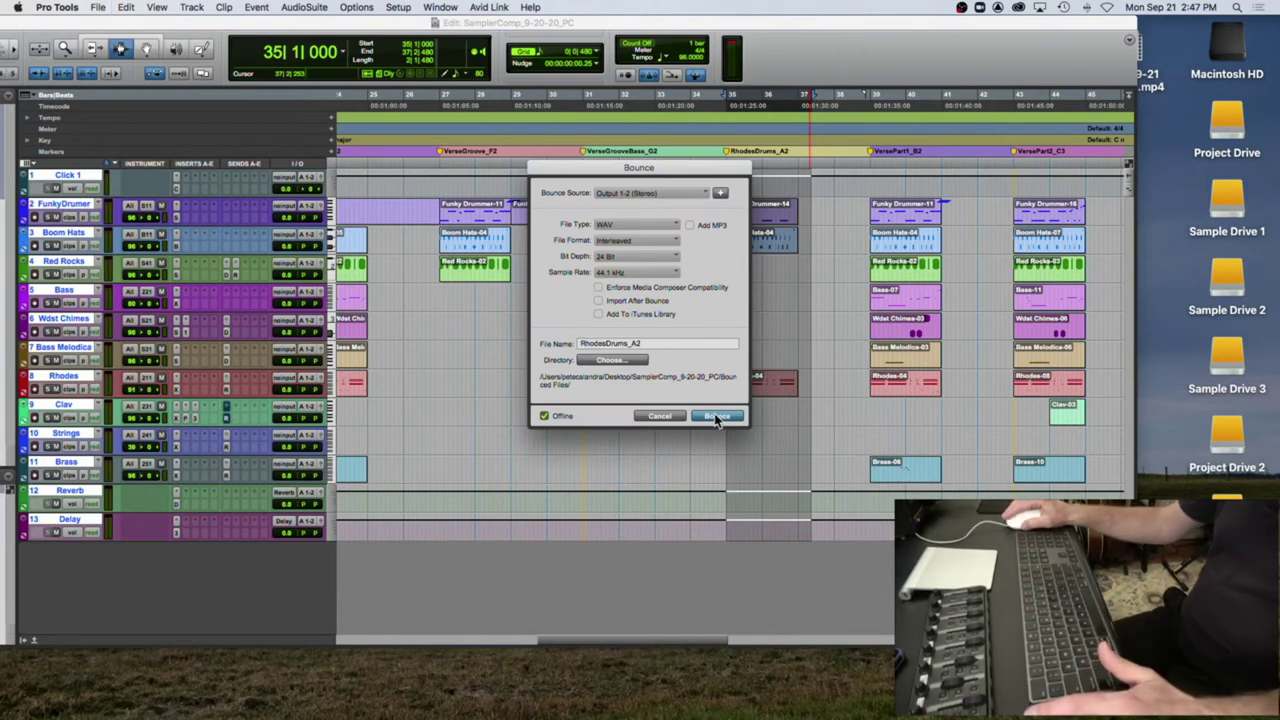
Step: Copy the VersePart1_B2 marker's name from its memory location settings and select its section from 39|1|000 to 42|1|000 on all tracks
{"action": "left_click", "coordinate": [874, 152]}
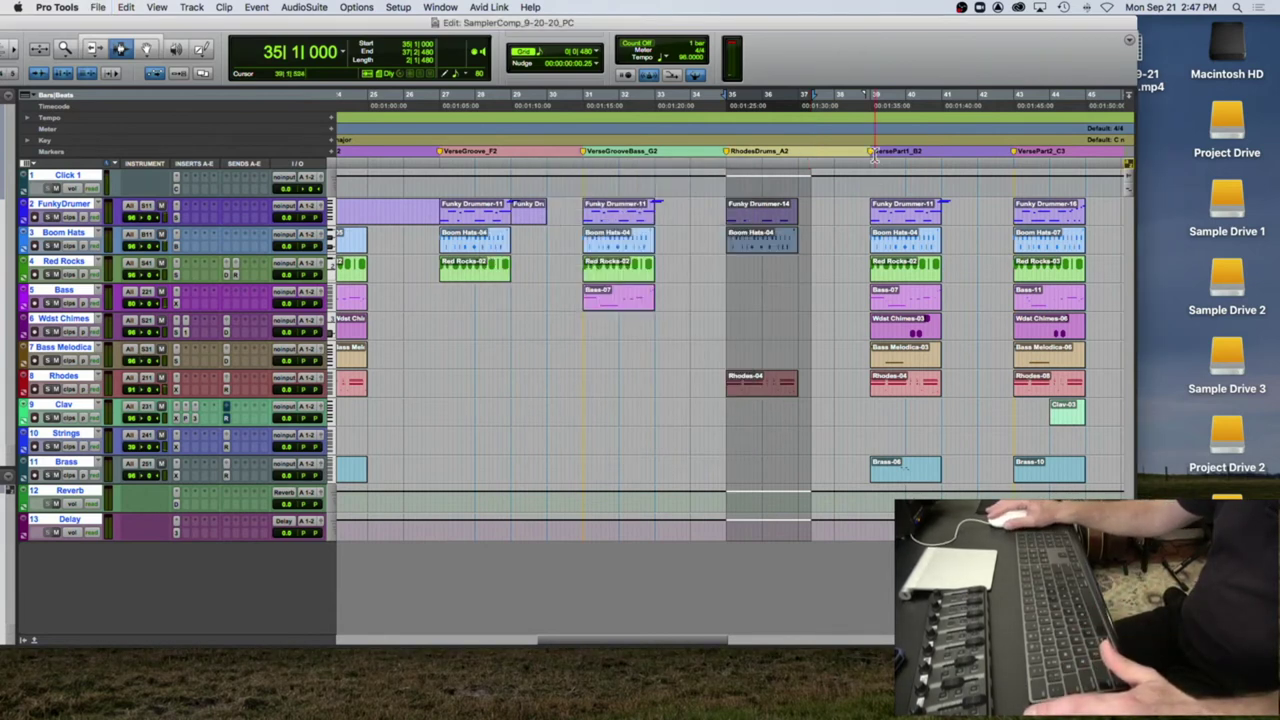
{"action": "double_click", "coordinate": [872, 154]}
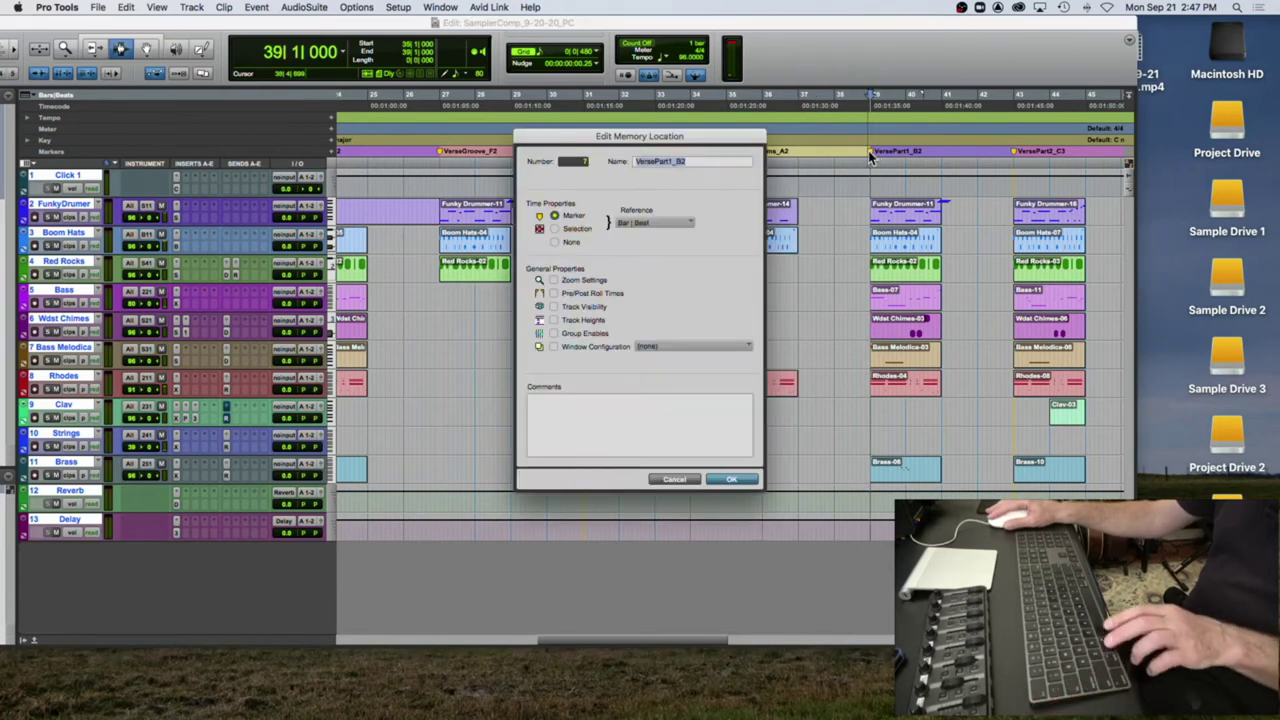
{"action": "key", "text": "Return"}
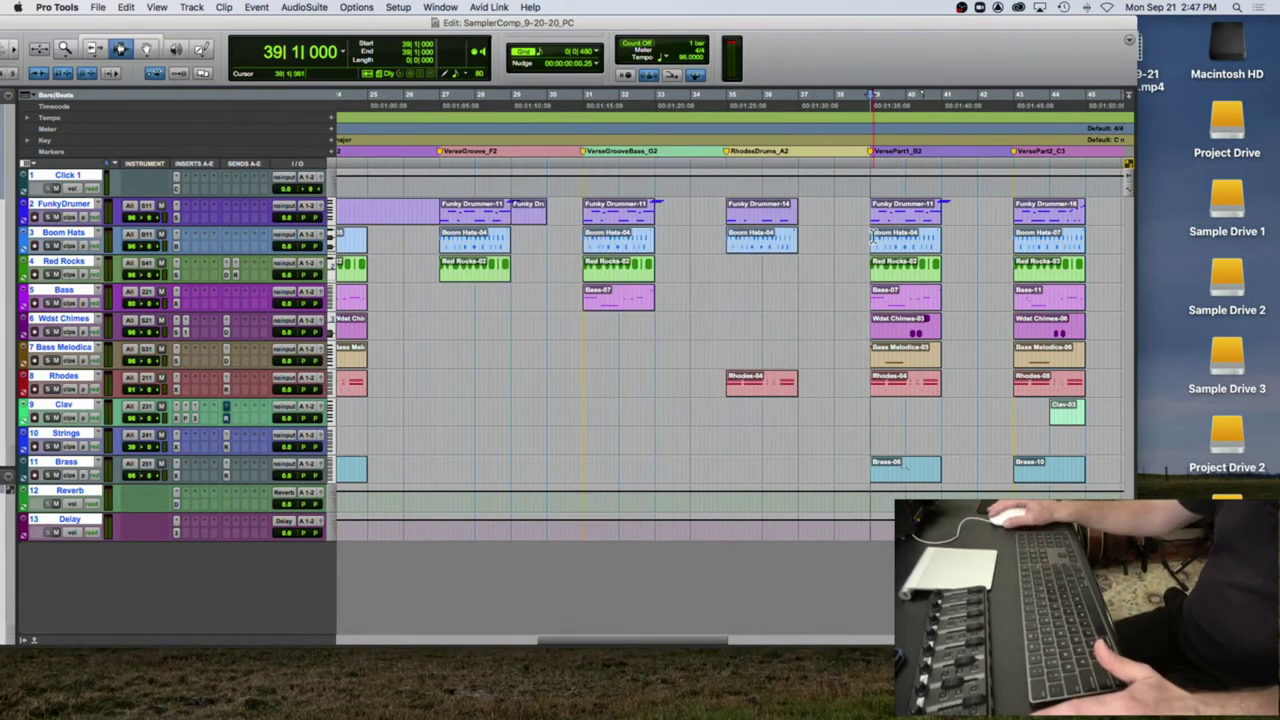
{"action": "left_click_drag", "start_coordinate": [874, 217], "coordinate": [978, 247]}
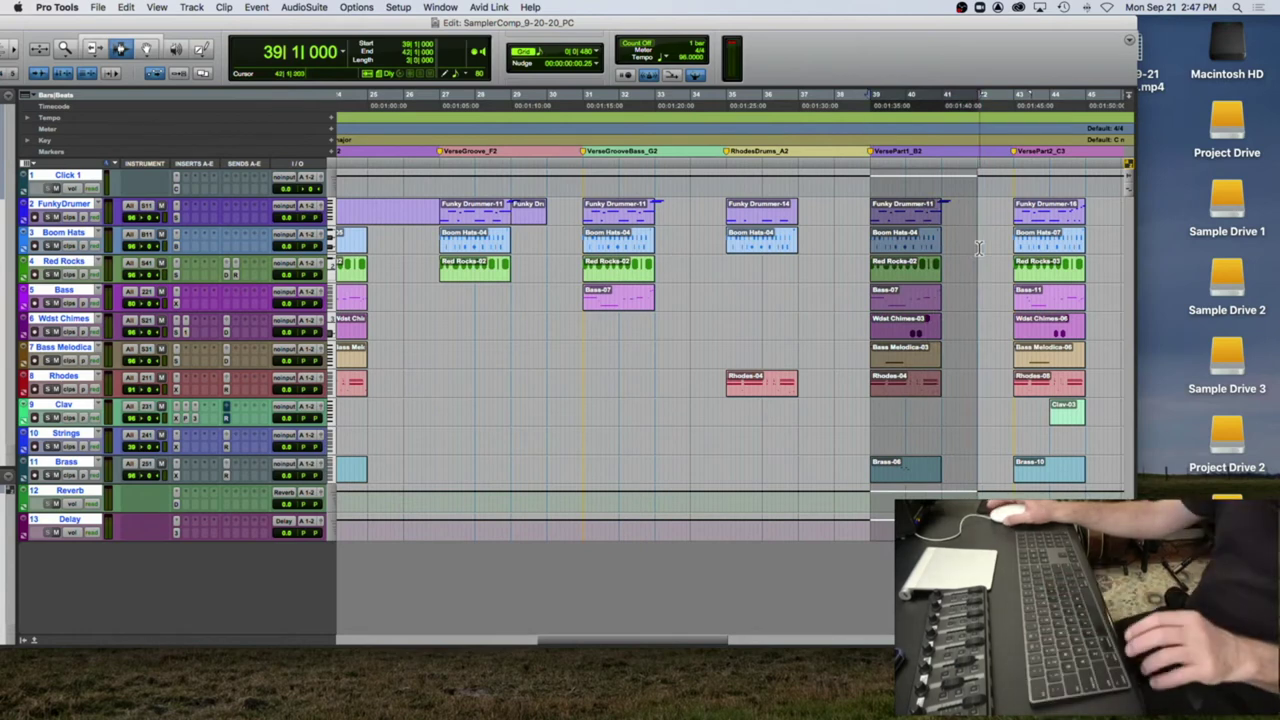
Step: Bounce the selected VersePart1 section offline to a WAV file named VersePart1_B2
{"action": "key", "text": "super+alt+b"}
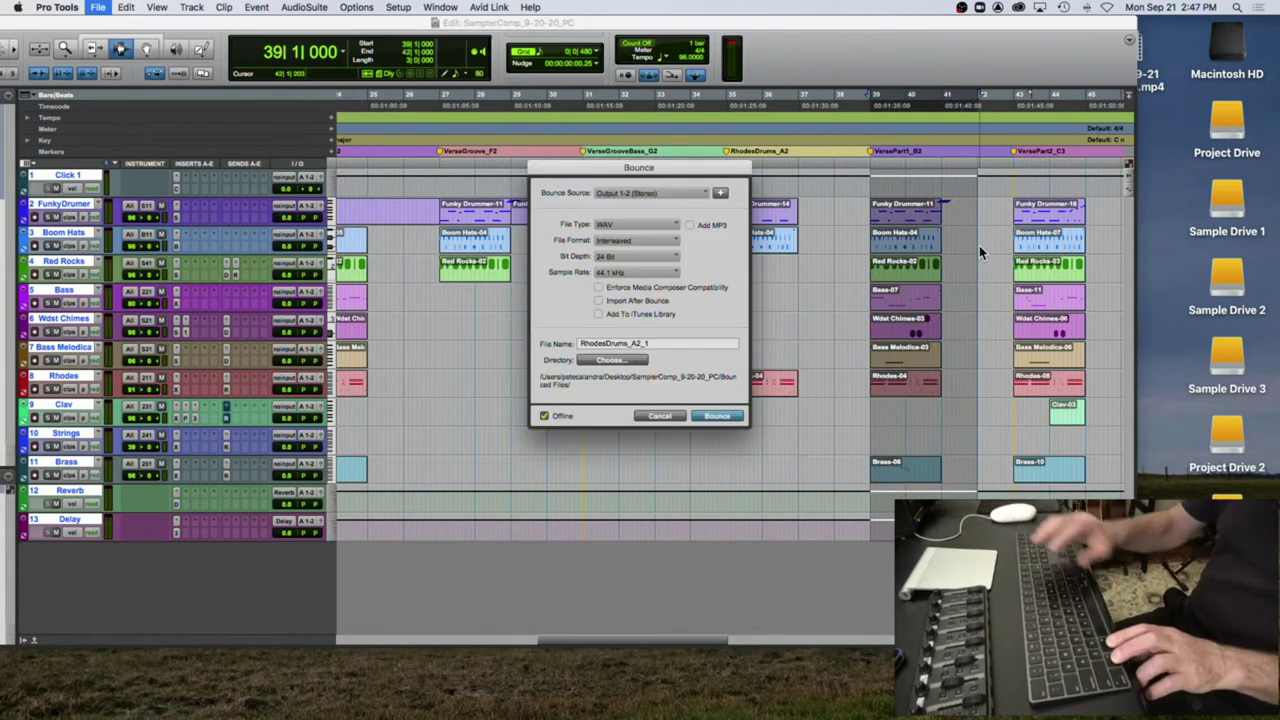
{"action": "double_click", "coordinate": [653, 342]}
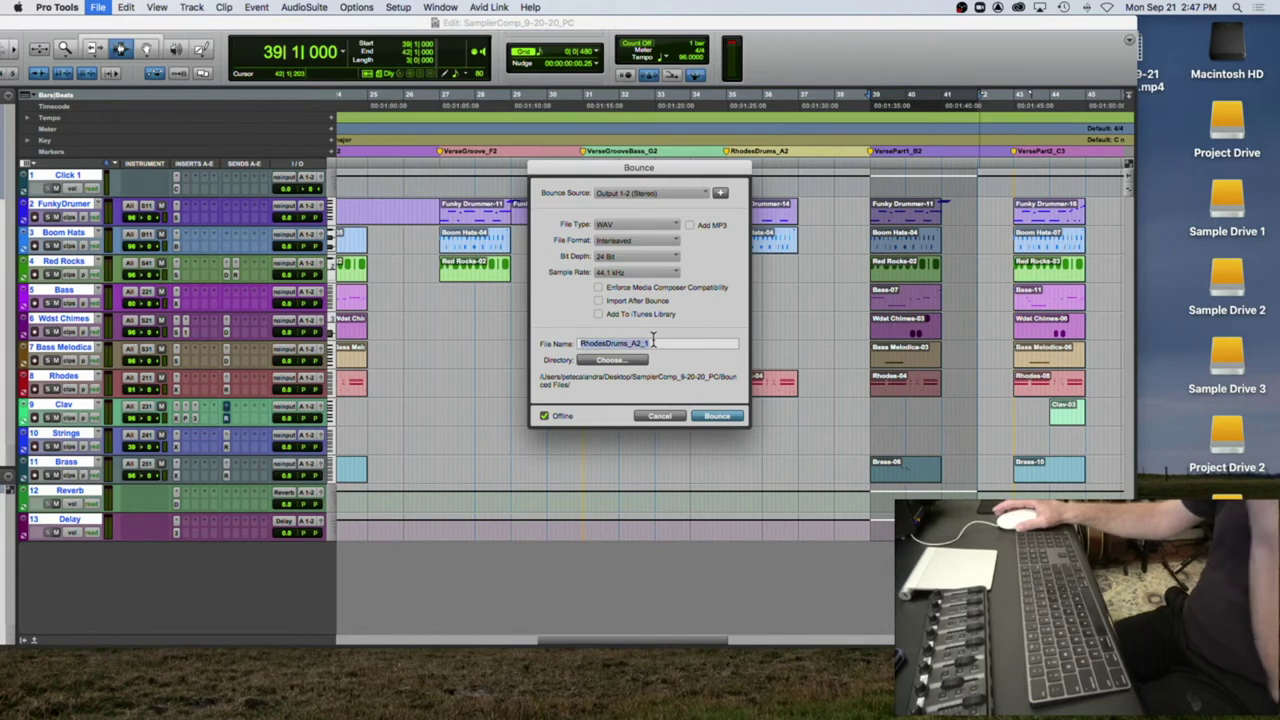
{"action": "type", "text": "VersePart1_B2"}
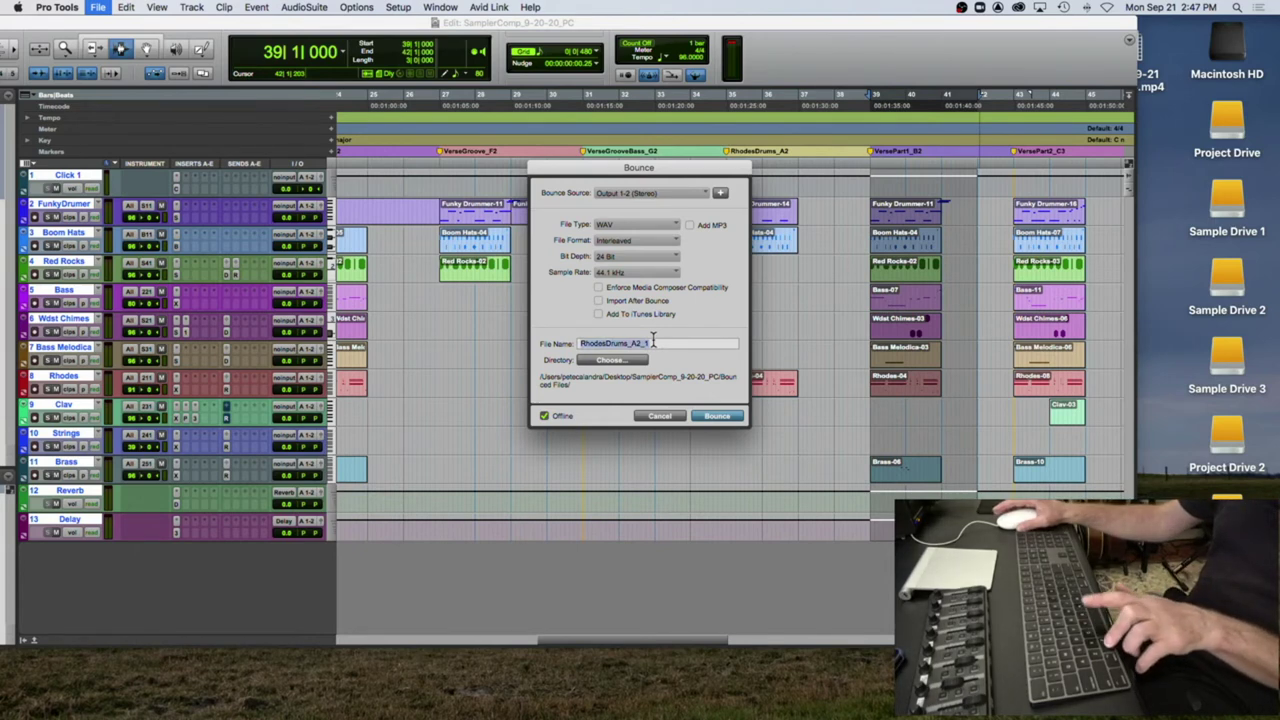
{"action": "left_click", "coordinate": [718, 418]}
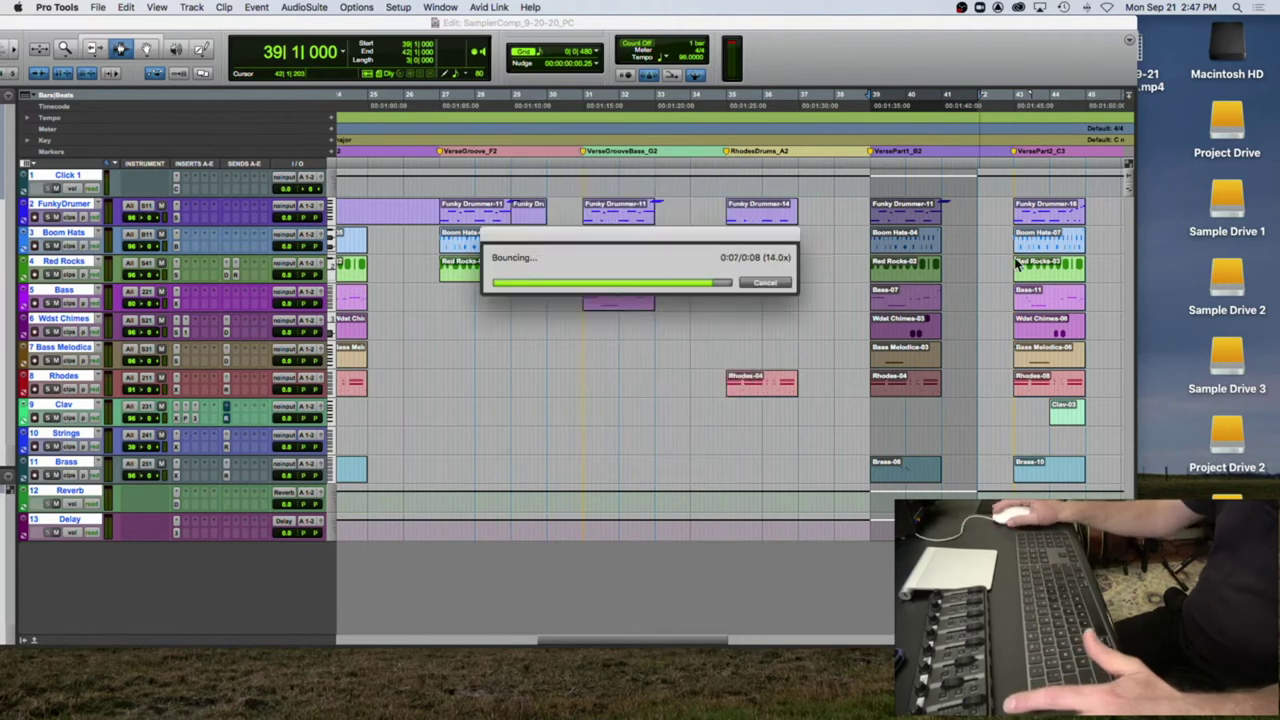
Step: Copy the VersePart2_C3 marker's name from its memory location settings and select its section from 43|1|000 to 45|3|480 on all tracks
{"action": "scroll", "coordinate": [685, 177], "scroll_direction": "right", "scroll_amount": 10}
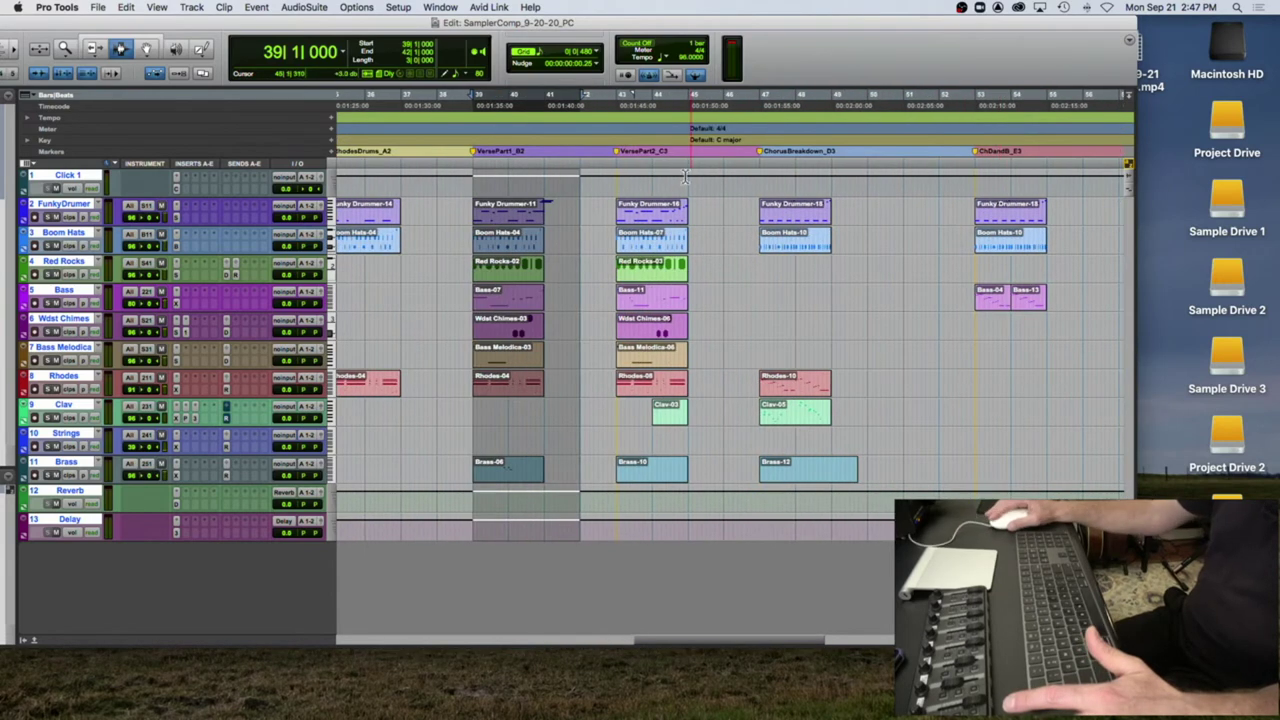
{"action": "left_click_drag", "start_coordinate": [614, 187], "coordinate": [690, 190]}
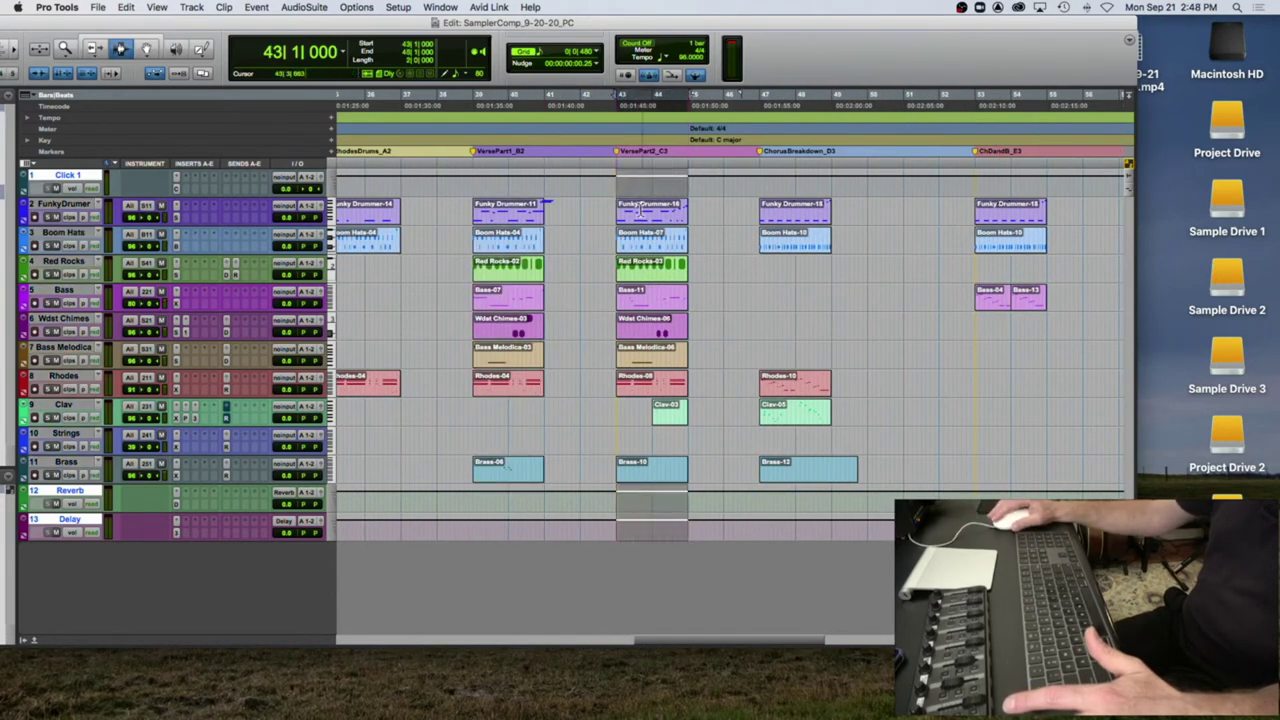
{"action": "left_click", "coordinate": [614, 212]}
{"action": "left_click_drag", "start_coordinate": [614, 212], "coordinate": [638, 215]}
{"action": "left_click", "coordinate": [617, 152]}
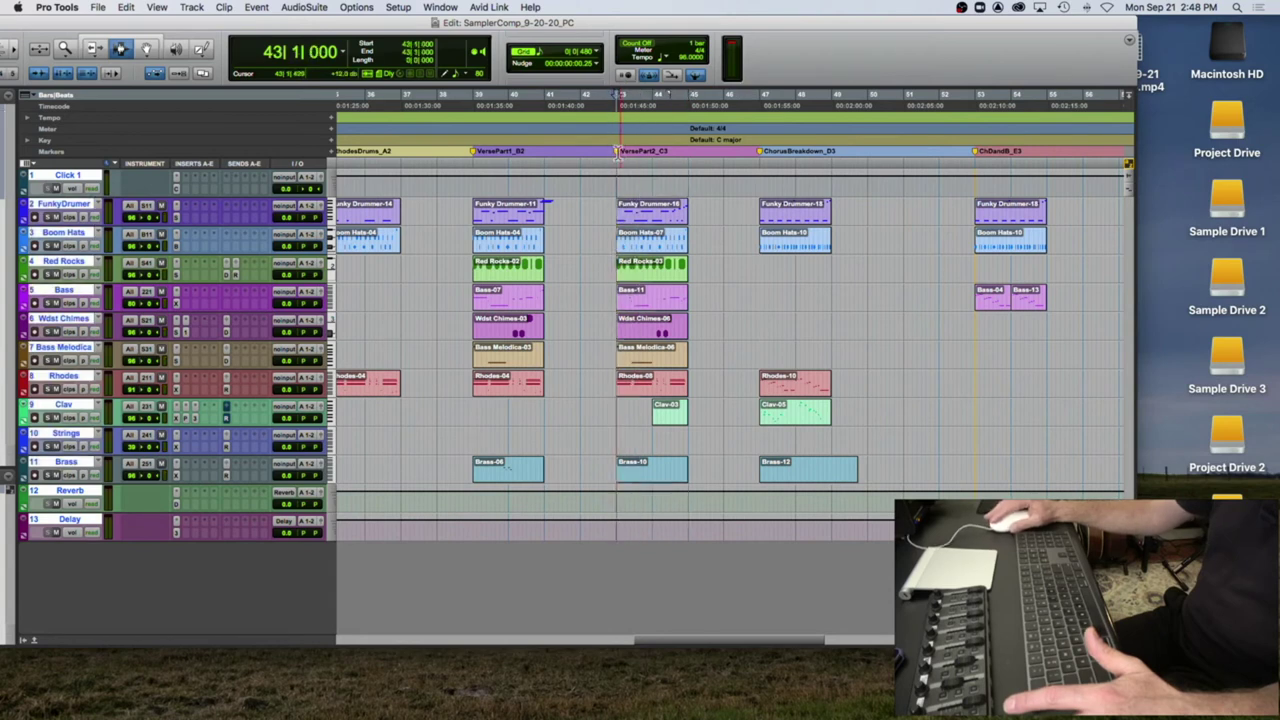
{"action": "double_click", "coordinate": [620, 155]}
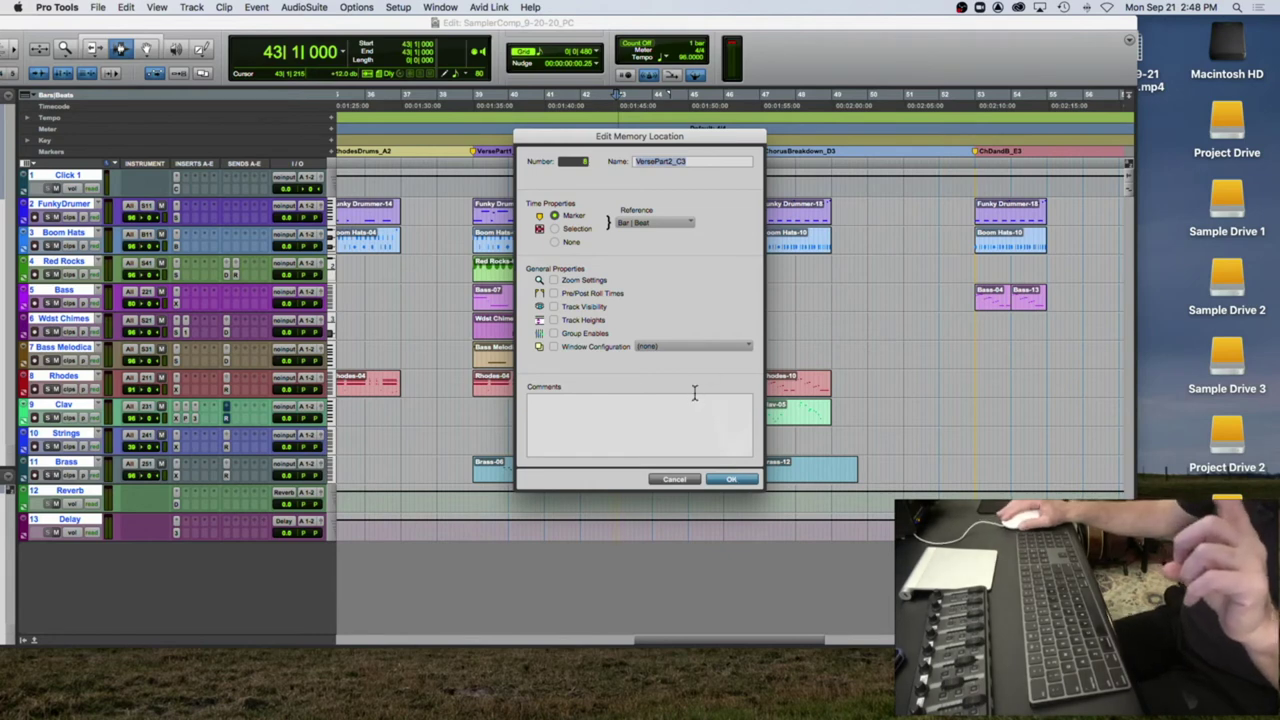
{"action": "left_click", "coordinate": [684, 482]}
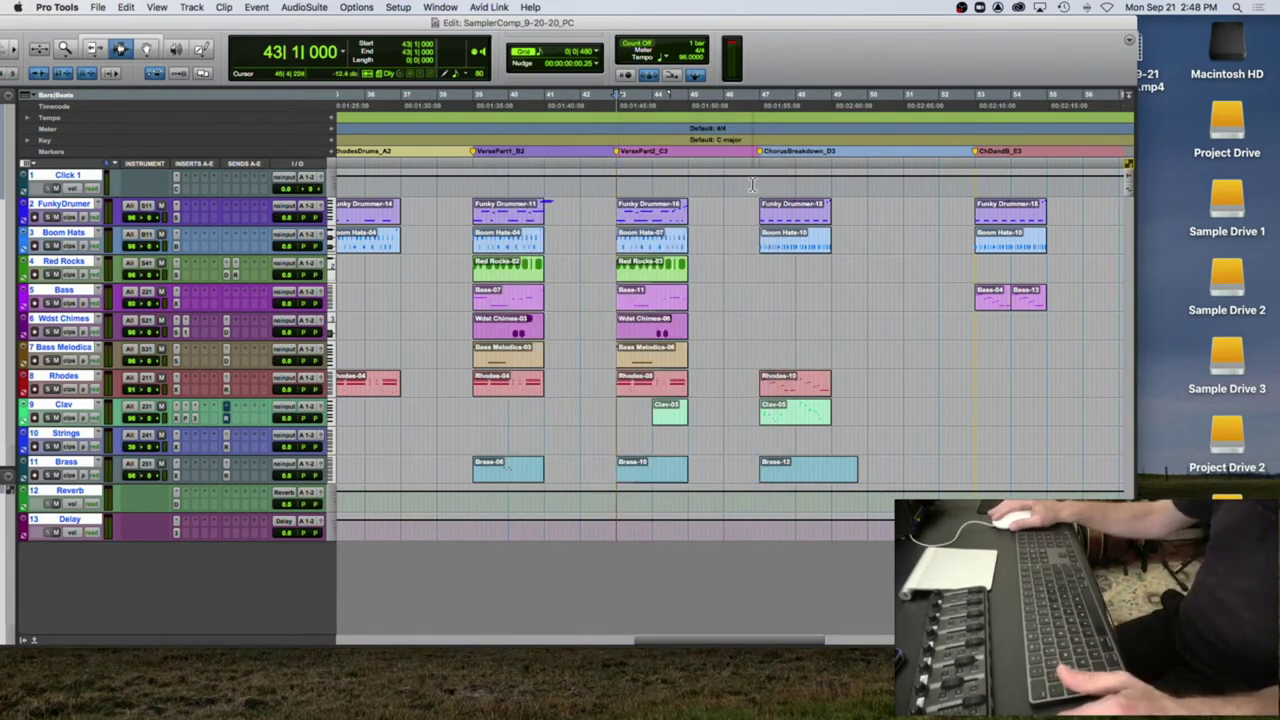
{"action": "left_click_drag", "start_coordinate": [617, 209], "coordinate": [710, 214]}
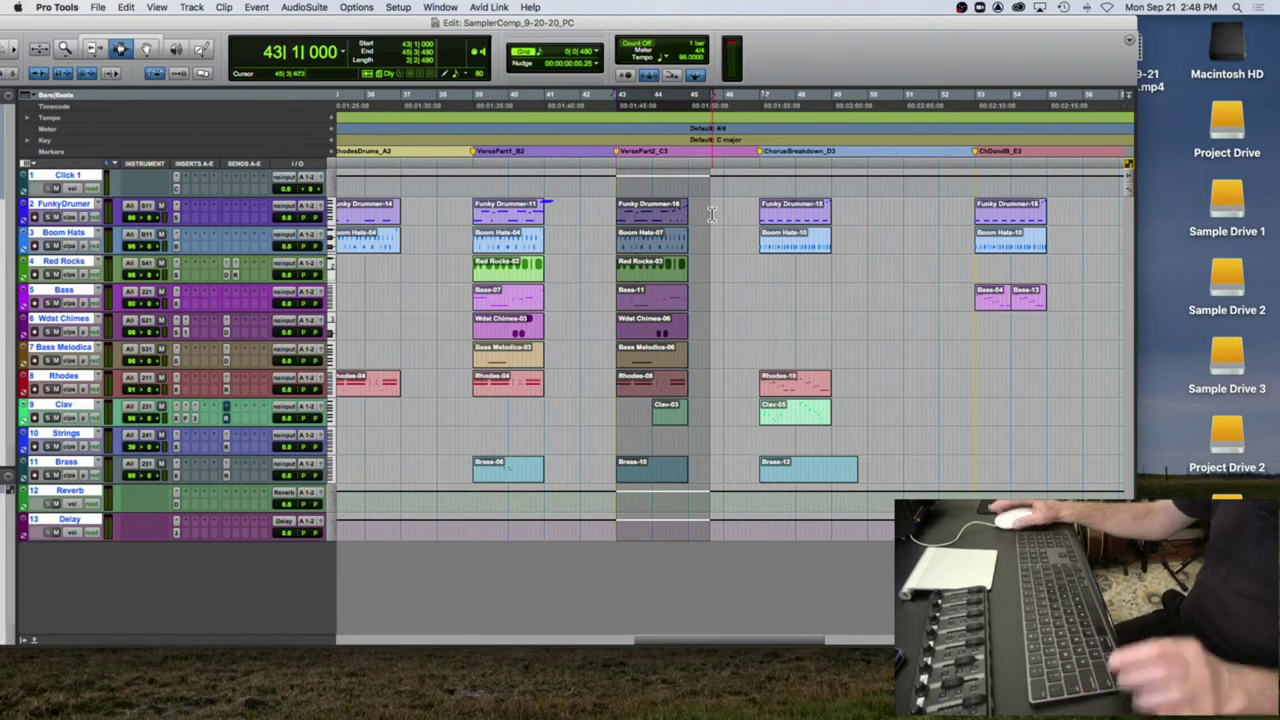
Step: Bounce the selected VersePart2 section offline to a WAV file named VersePart2_C3
{"action": "key", "text": "super+alt+b"}
{"action": "double_click", "coordinate": [648, 342]}
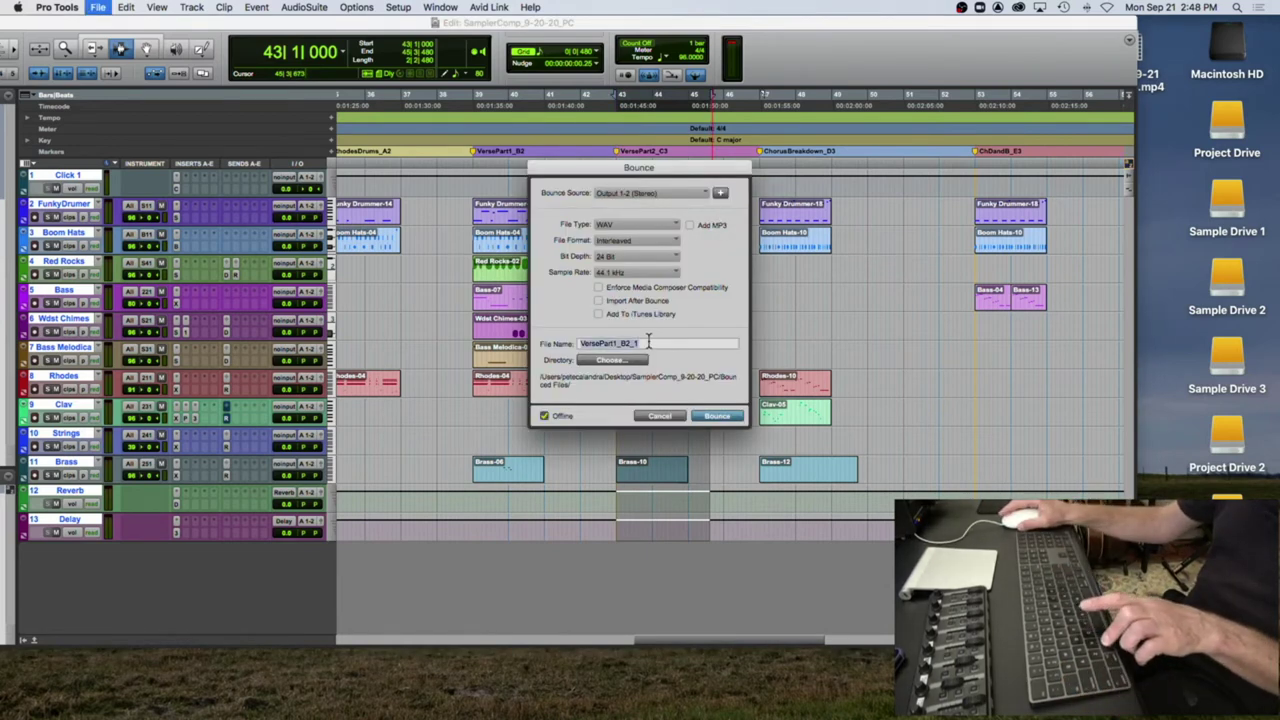
{"action": "type", "text": "VersePart2_C3"}
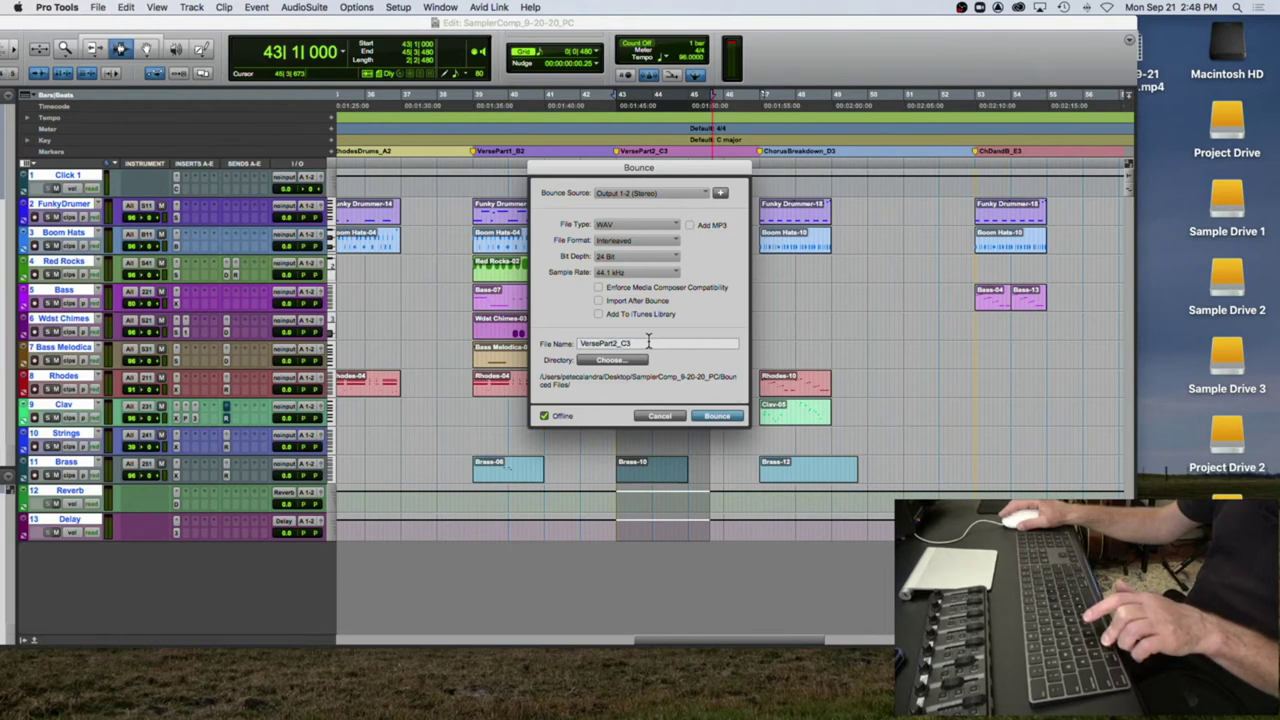
{"action": "left_click", "coordinate": [717, 416]}
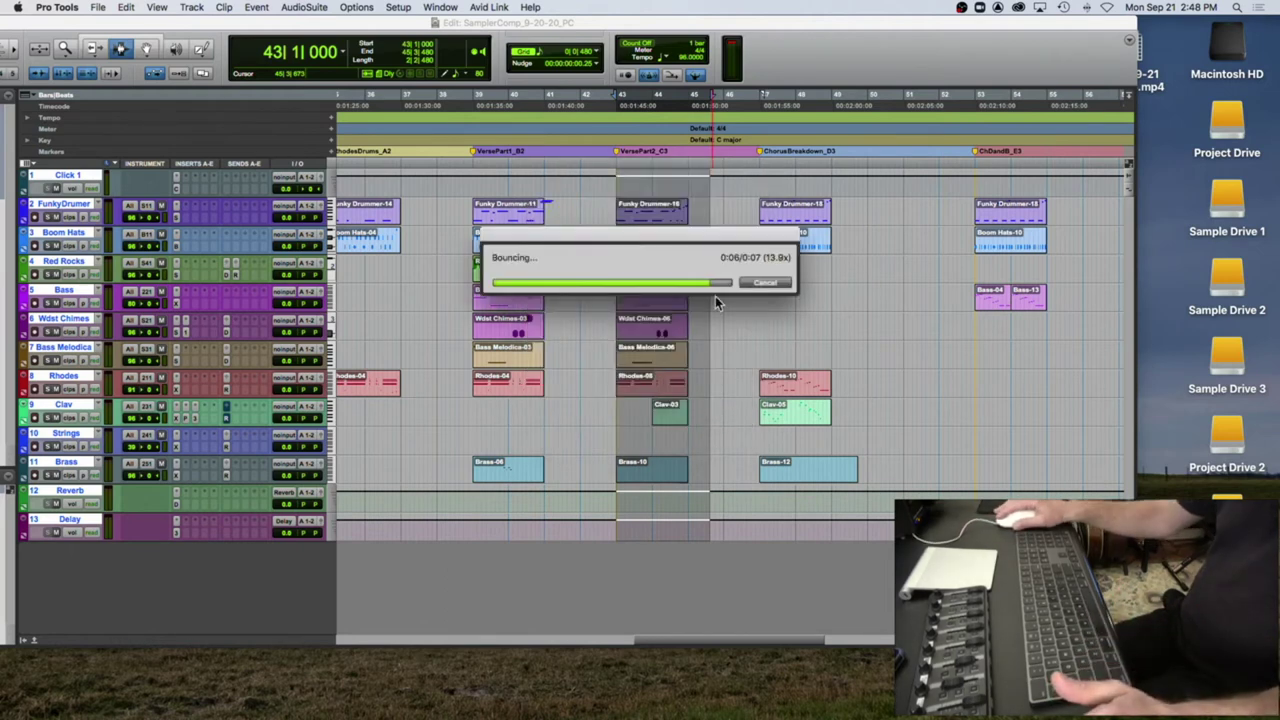
Step: Place the edit cursor at 47|1|000 on all tracks, at the ChorusBreakdown_D3 marker, and bring up the session's editing options
{"action": "left_click", "coordinate": [760, 185]}
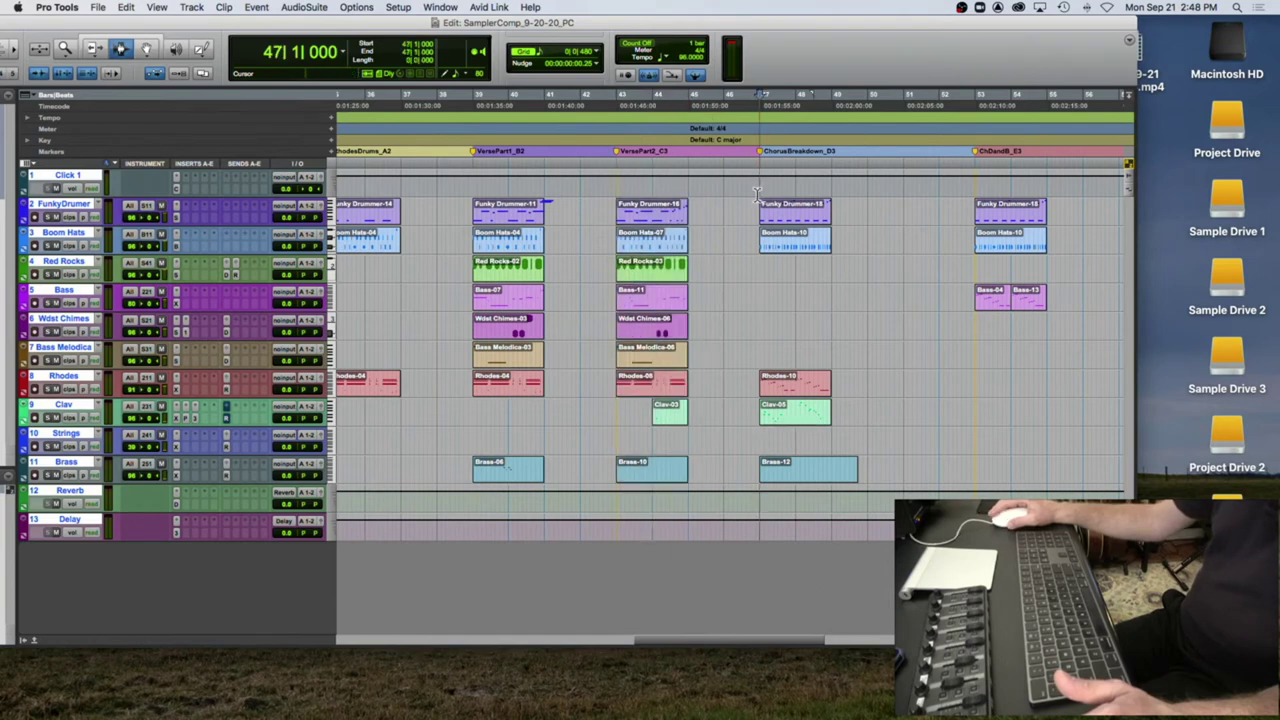
{"action": "left_click", "coordinate": [398, 8]}
{"action": "mouse_move", "coordinate": [370, 8]}
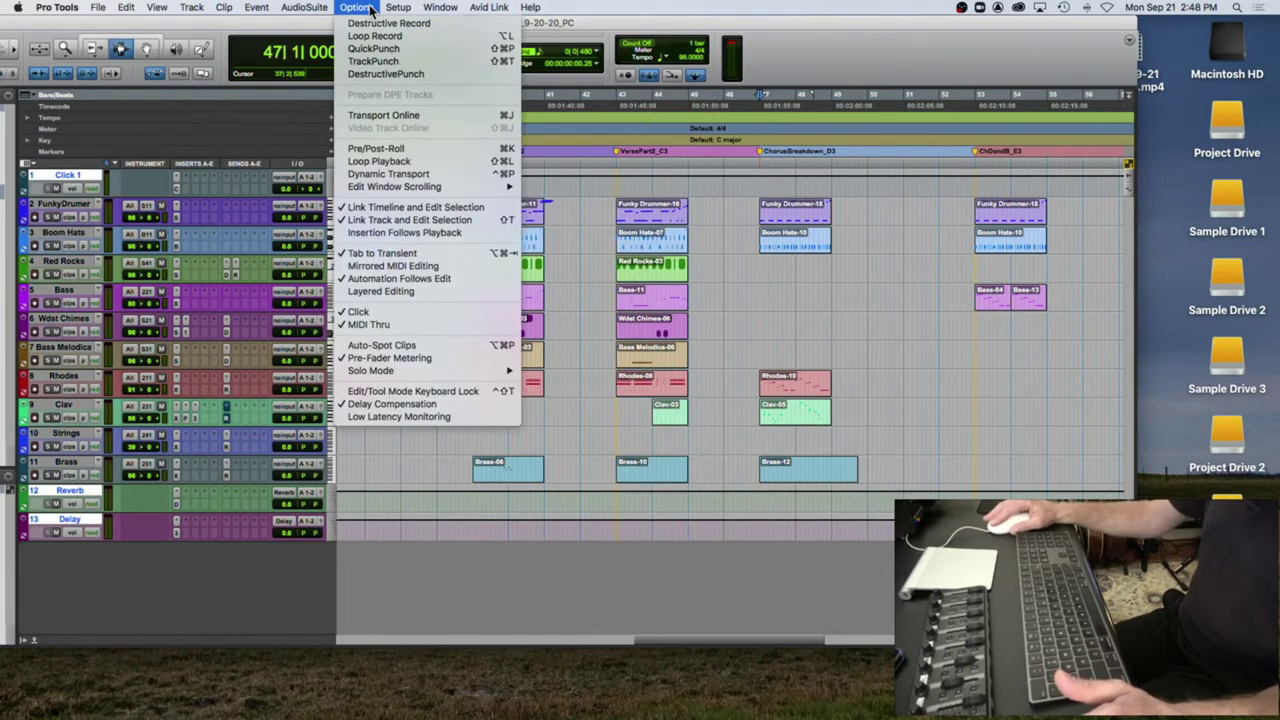
Step: Show the Memory Locations list and start playback from bar 39 at the VersePart1_B2 section
{"action": "mouse_move", "coordinate": [430, 8]}
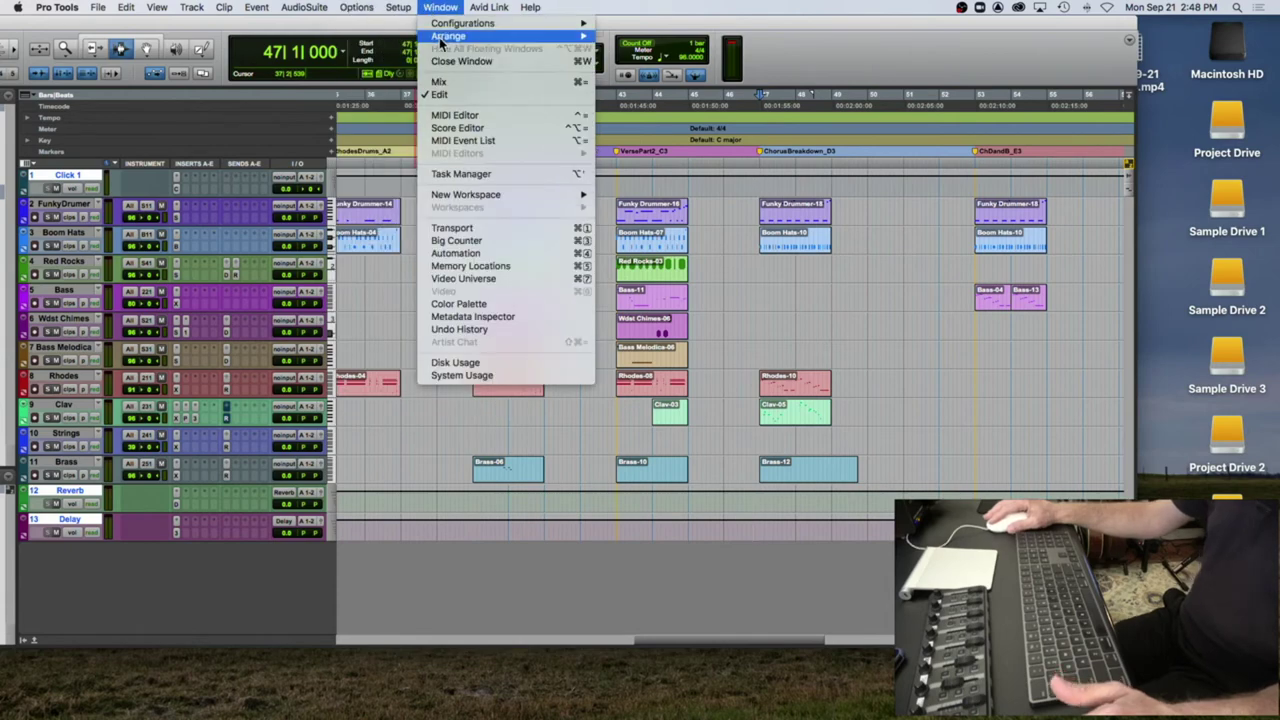
{"action": "left_click", "coordinate": [508, 265]}
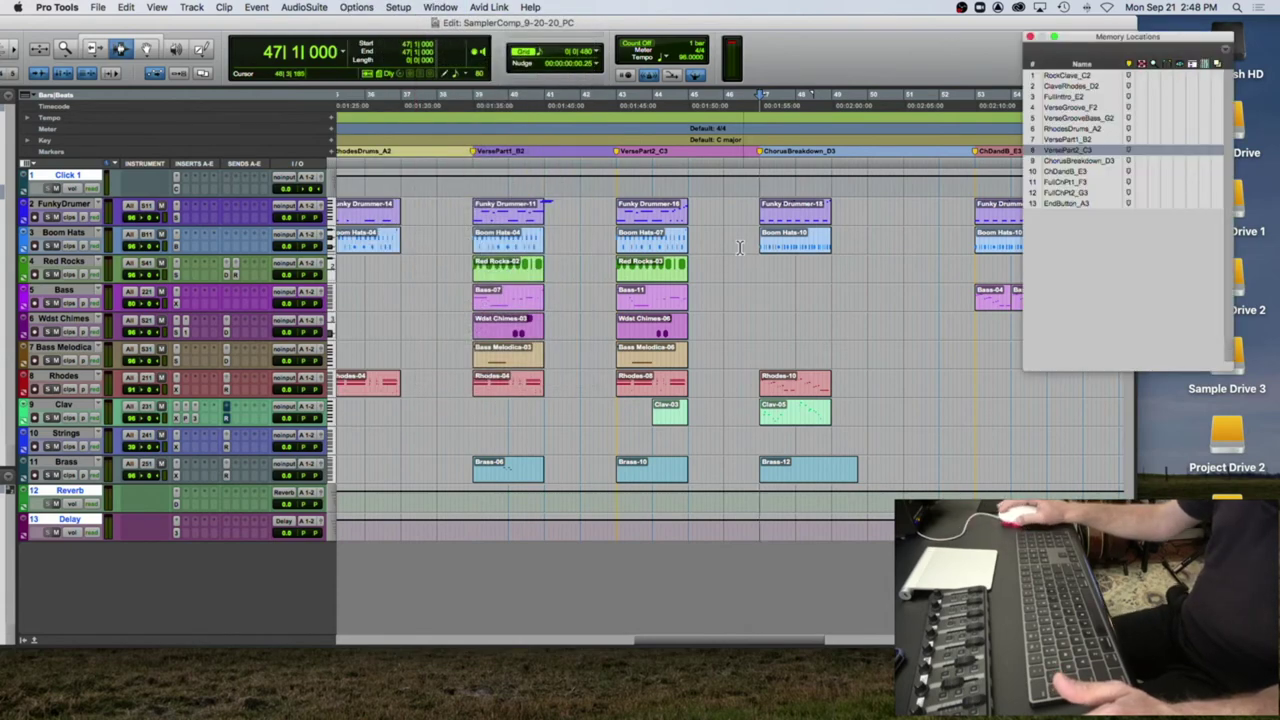
{"action": "left_click", "coordinate": [546, 201]}
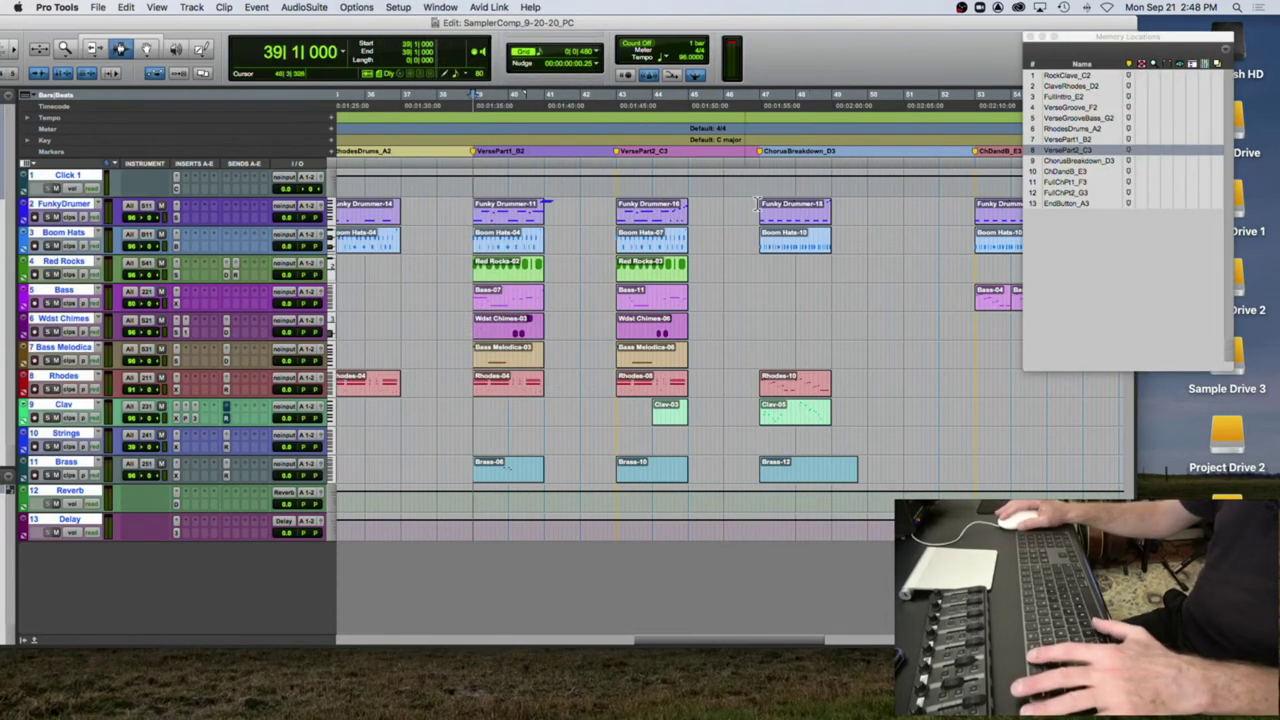
{"action": "key", "text": "space"}
Step: Audition several sections by recalling their memory locations, from RockClave_C2 to ChDandB_E3, and close the list and stop playback
{"action": "left_click", "coordinate": [1035, 77]}
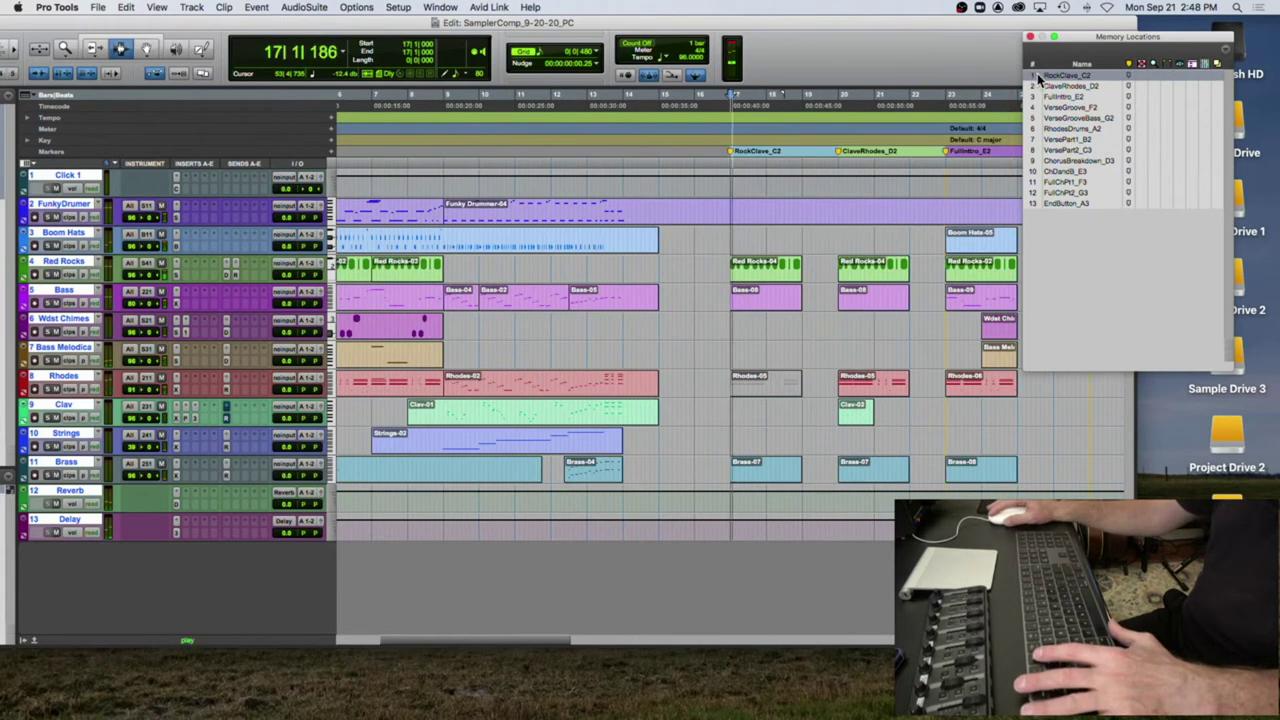
{"action": "left_click", "coordinate": [1035, 87]}
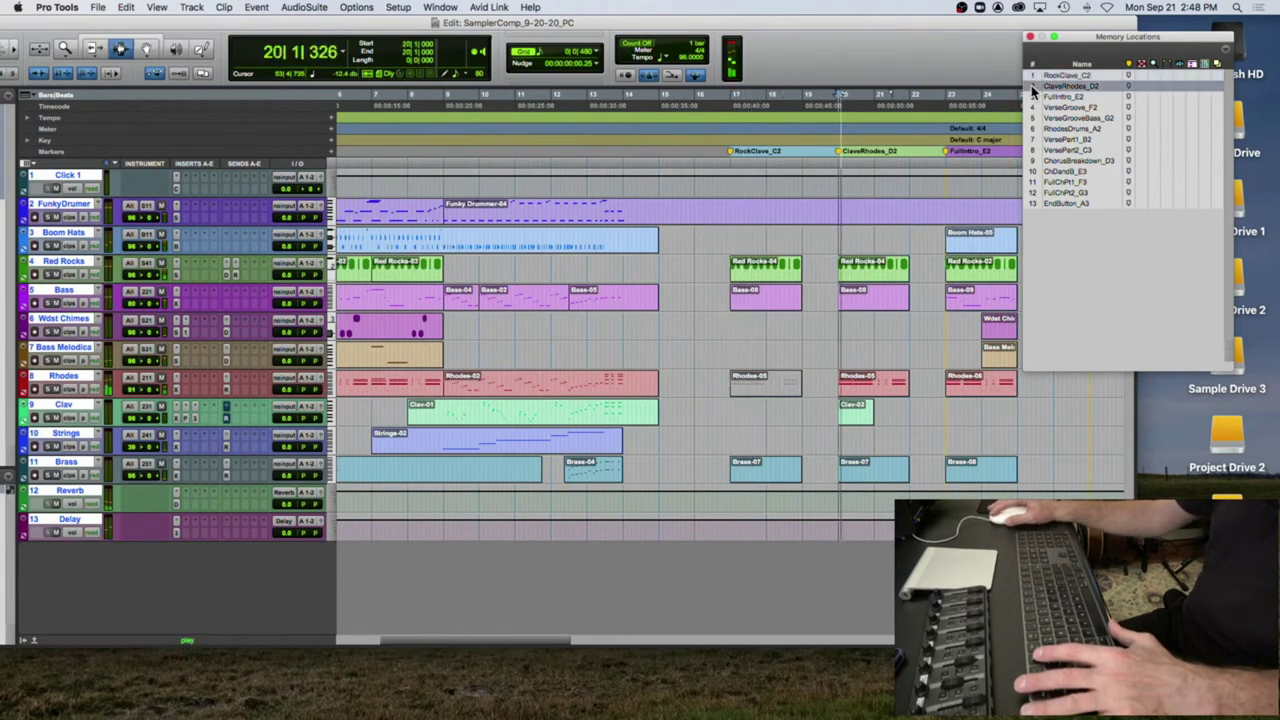
{"action": "left_click", "coordinate": [1038, 107]}
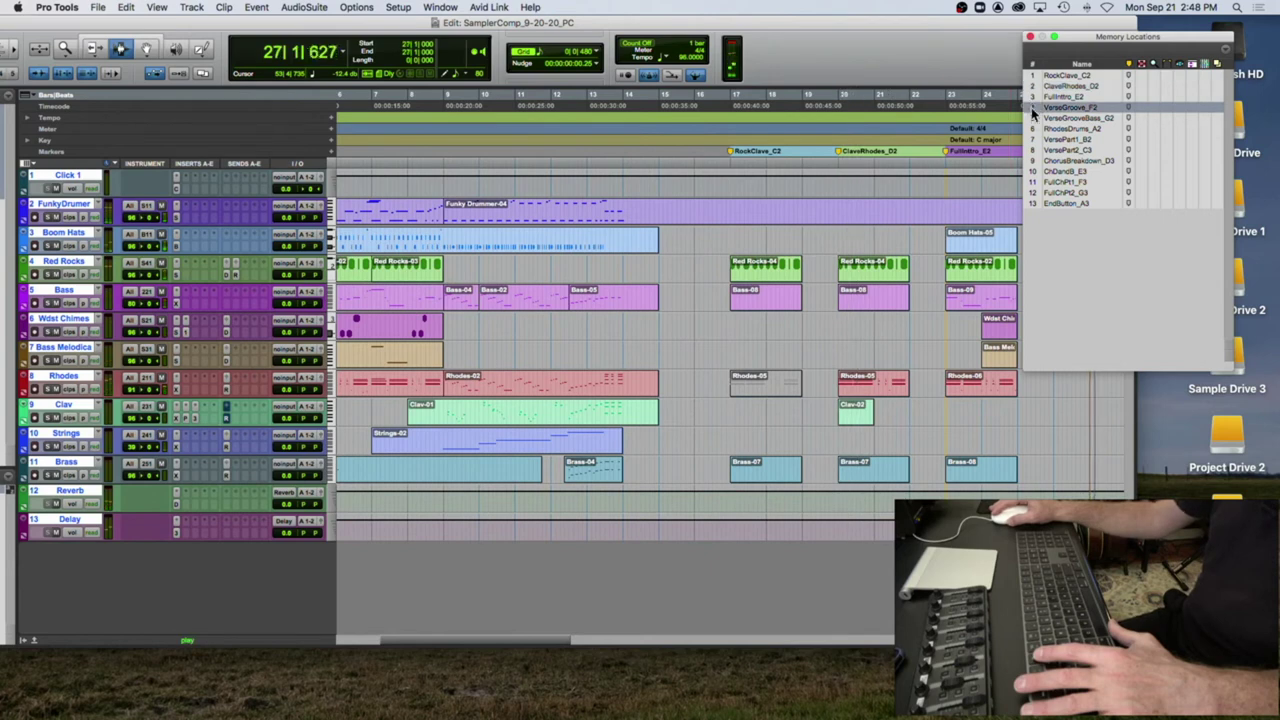
{"action": "left_click", "coordinate": [1062, 118]}
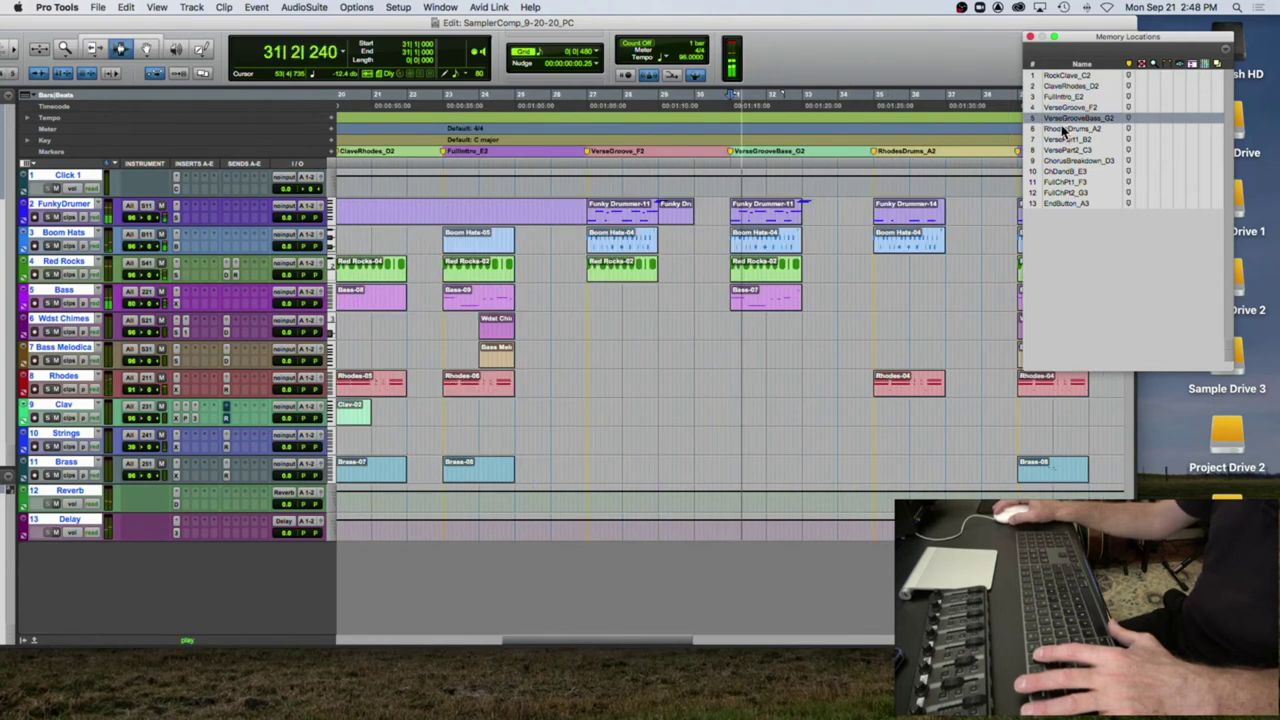
{"action": "left_click", "coordinate": [1062, 129]}
{"action": "left_click", "coordinate": [1056, 173]}
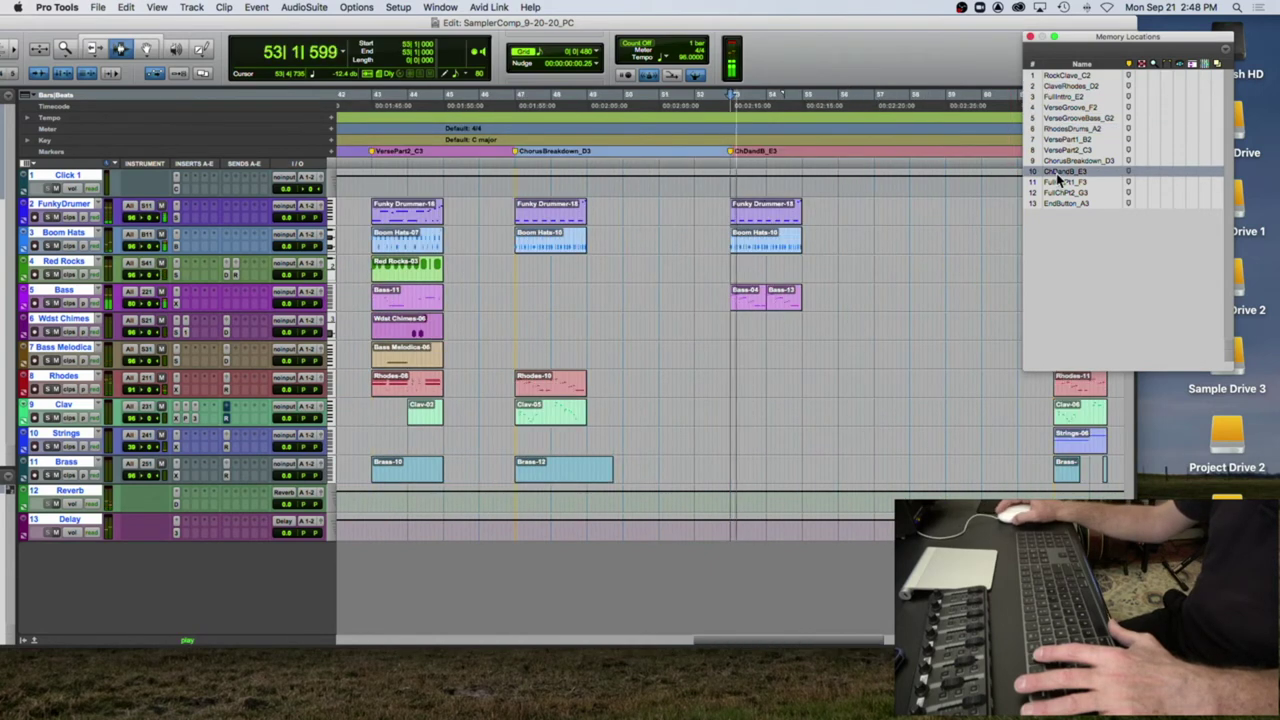
{"action": "left_click", "coordinate": [1030, 36]}
{"action": "key", "text": "space"}
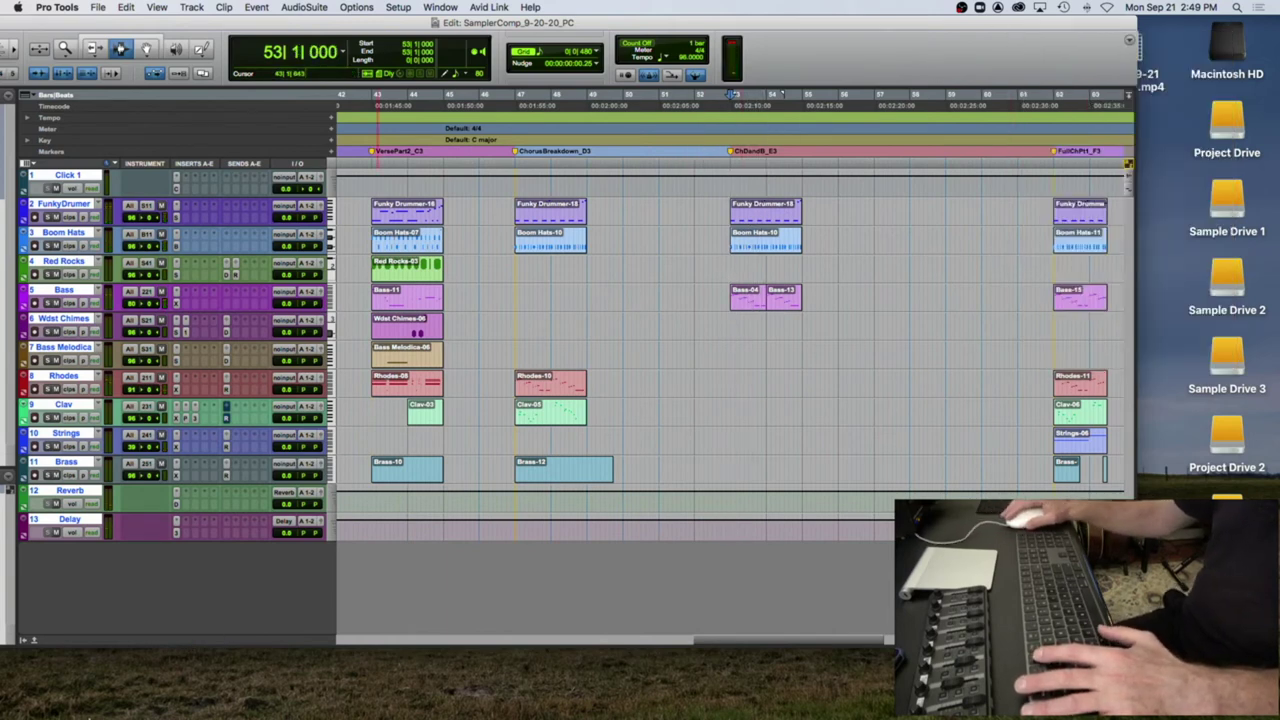
Step: Switch to Finder and check the Bounced Files in the SamplerComp_9-20-20_PC folder against the session's remaining marker sections
{"action": "left_click", "coordinate": [36, 708]}
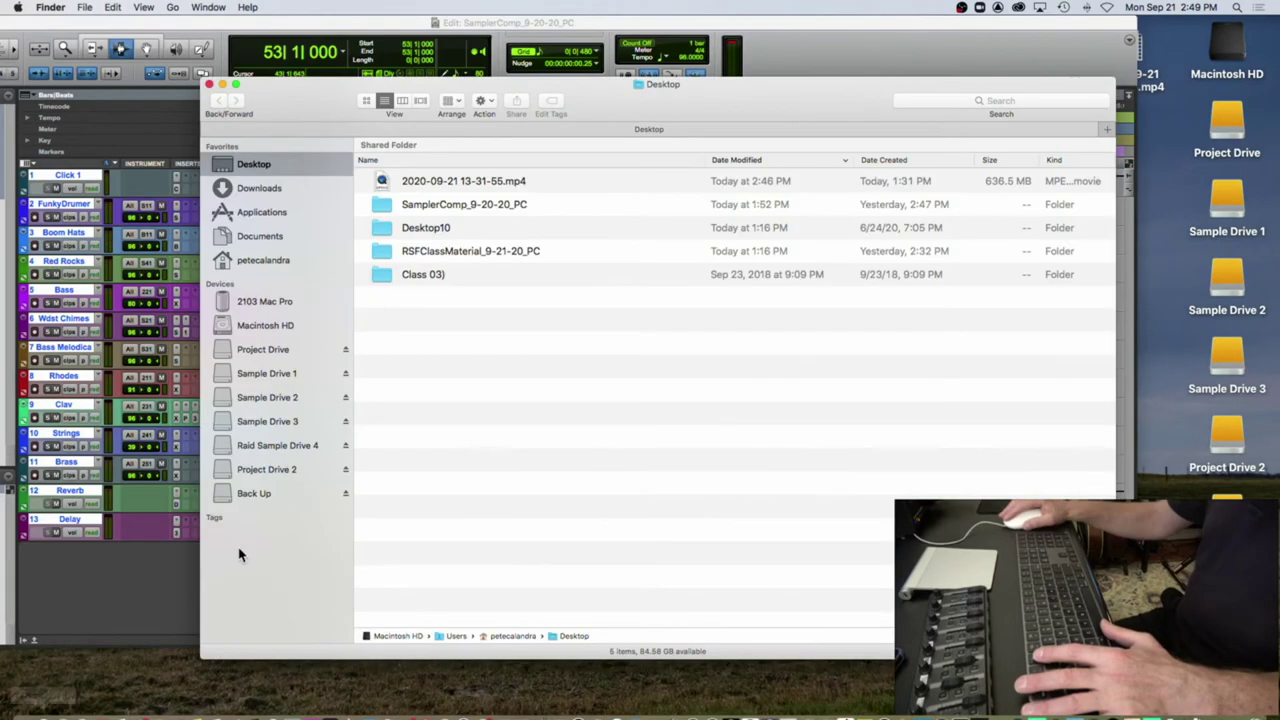
{"action": "double_click", "coordinate": [412, 205]}
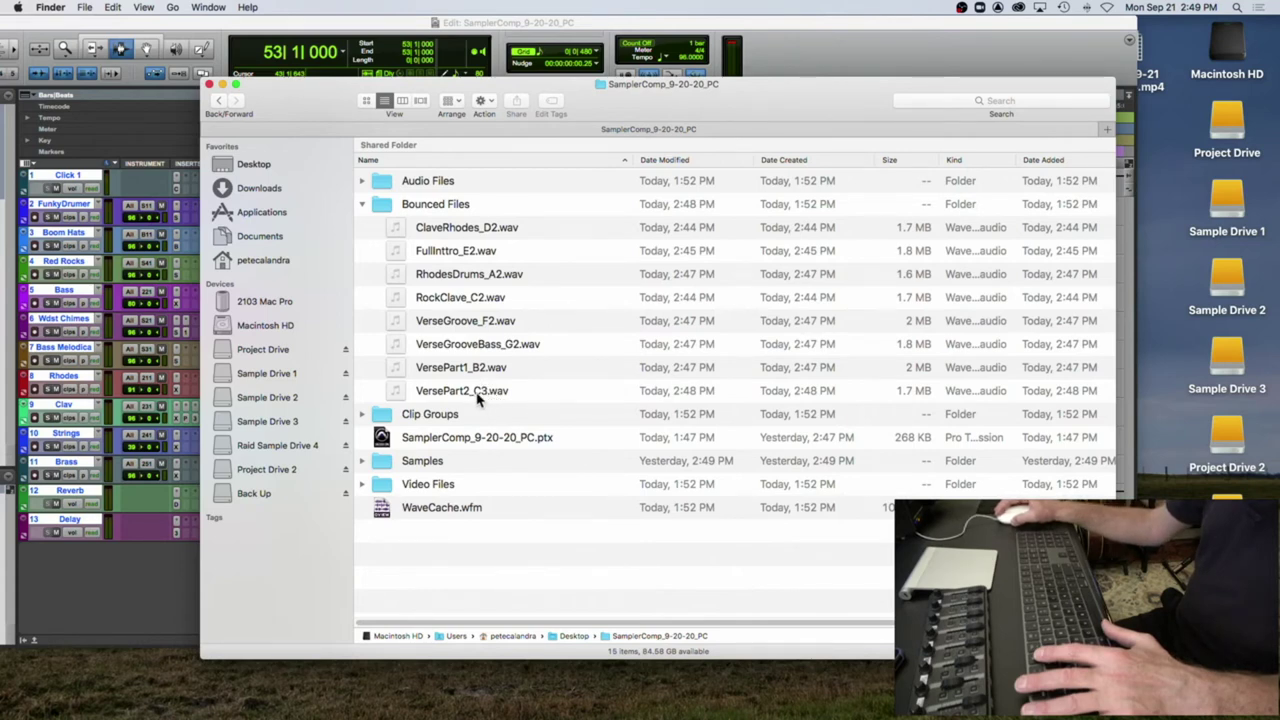
{"action": "left_click", "coordinate": [210, 86]}
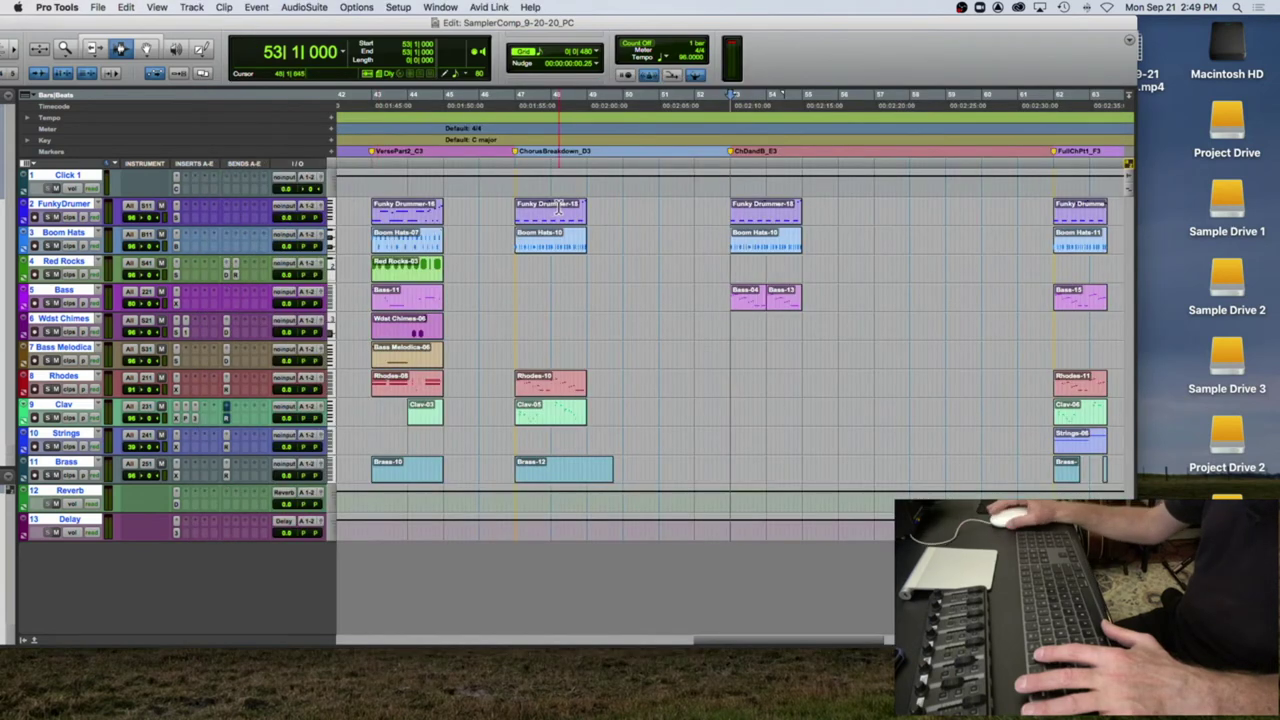
{"action": "scroll", "coordinate": [558, 207], "scroll_direction": "right", "scroll_amount": 2}
{"action": "scroll", "coordinate": [558, 207], "scroll_direction": "right", "scroll_amount": 5}
{"action": "scroll", "coordinate": [558, 207], "scroll_direction": "right", "scroll_amount": 4}
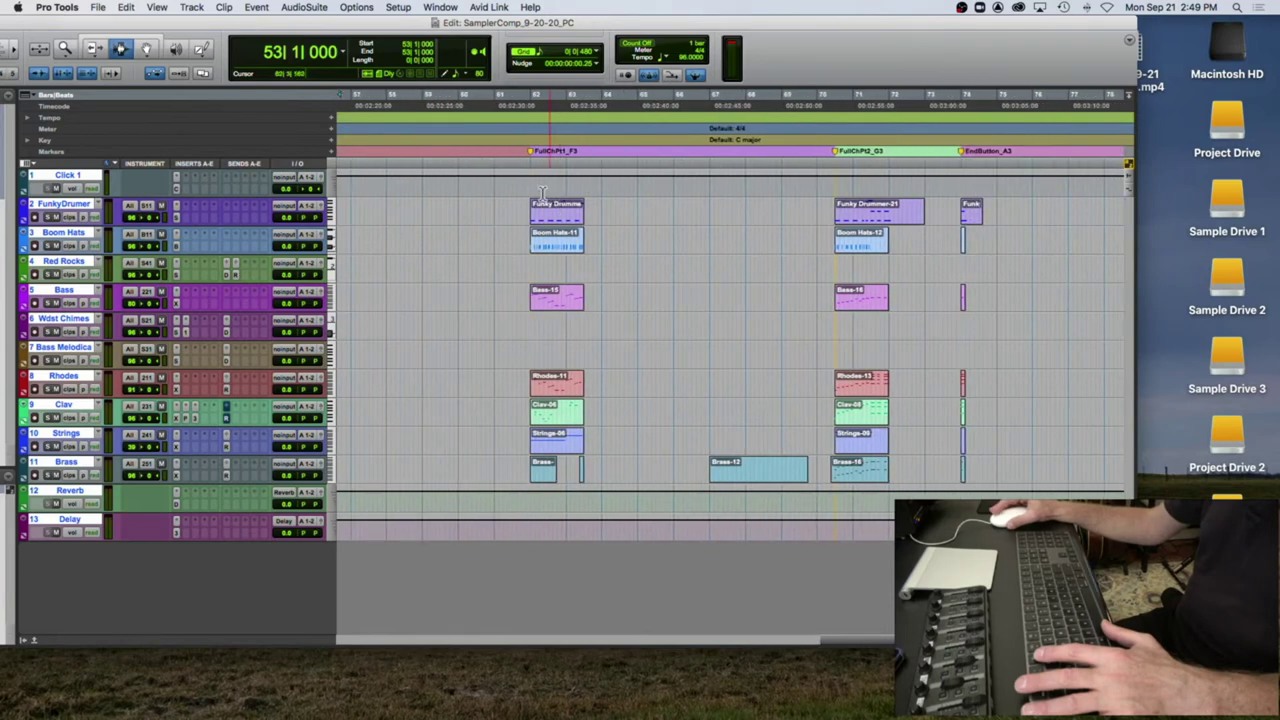
{"action": "left_click", "coordinate": [24, 708]}
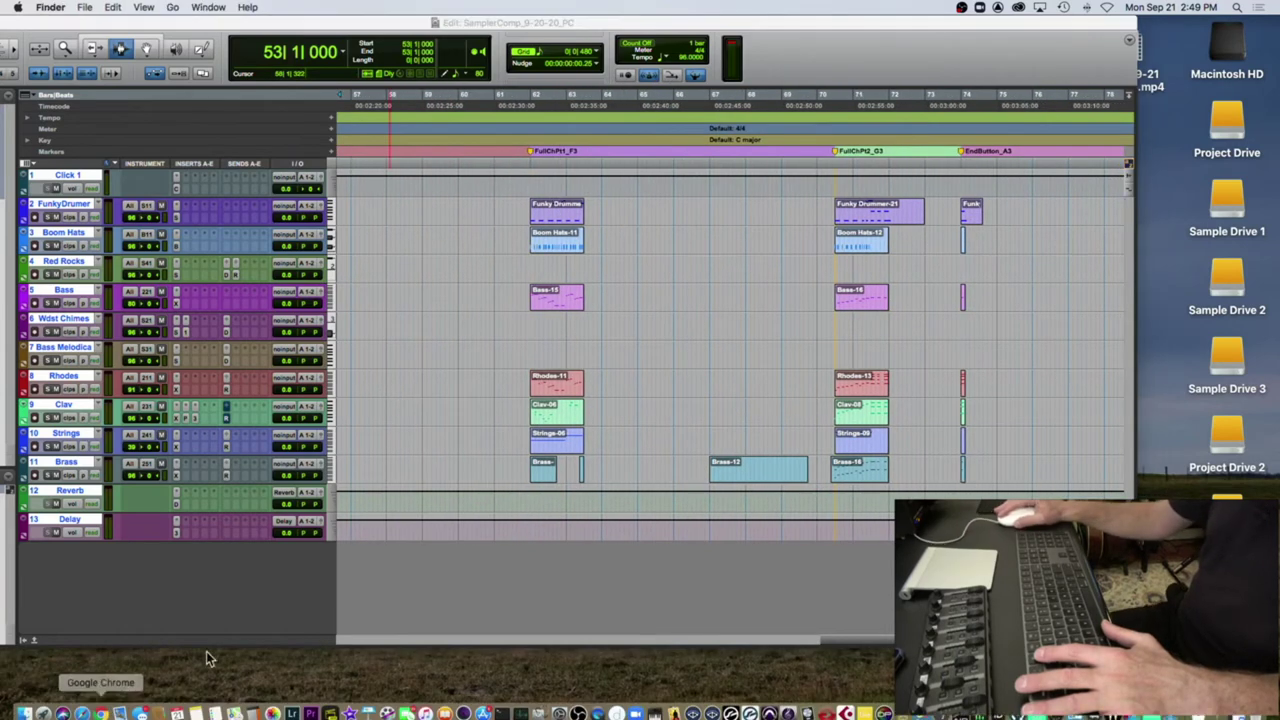
{"action": "double_click", "coordinate": [390, 208]}
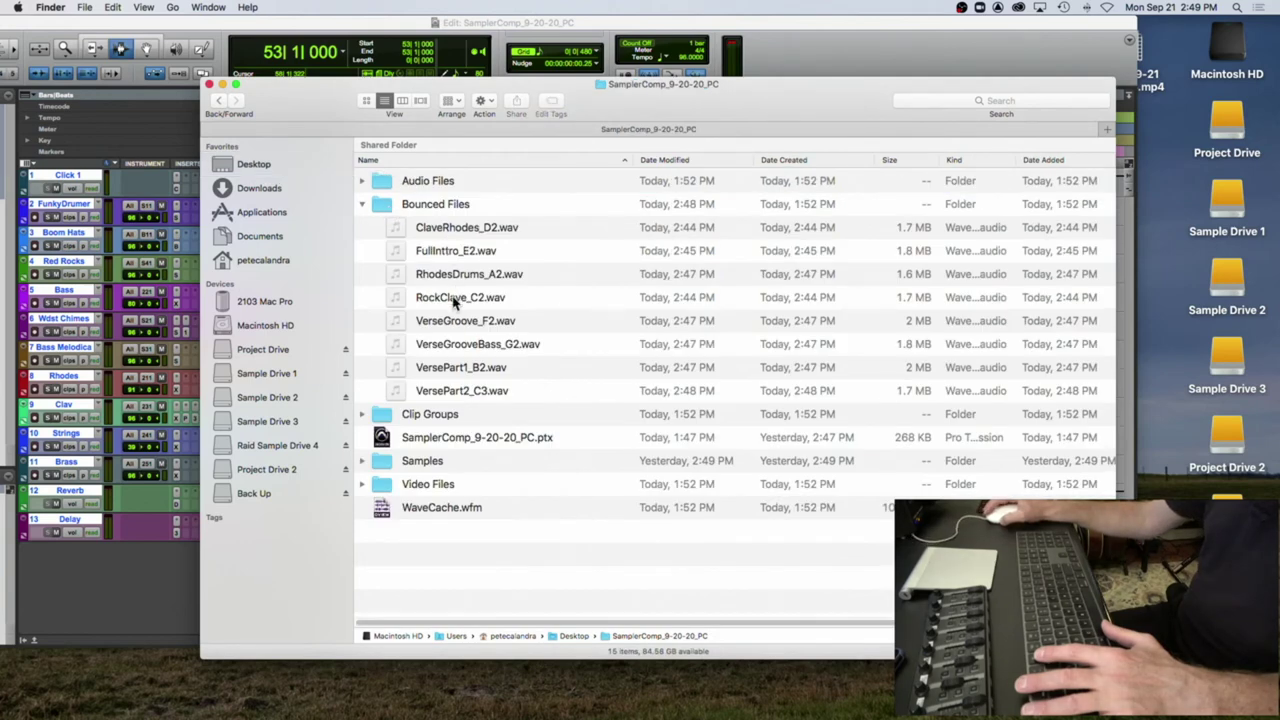
{"action": "left_click", "coordinate": [209, 85]}
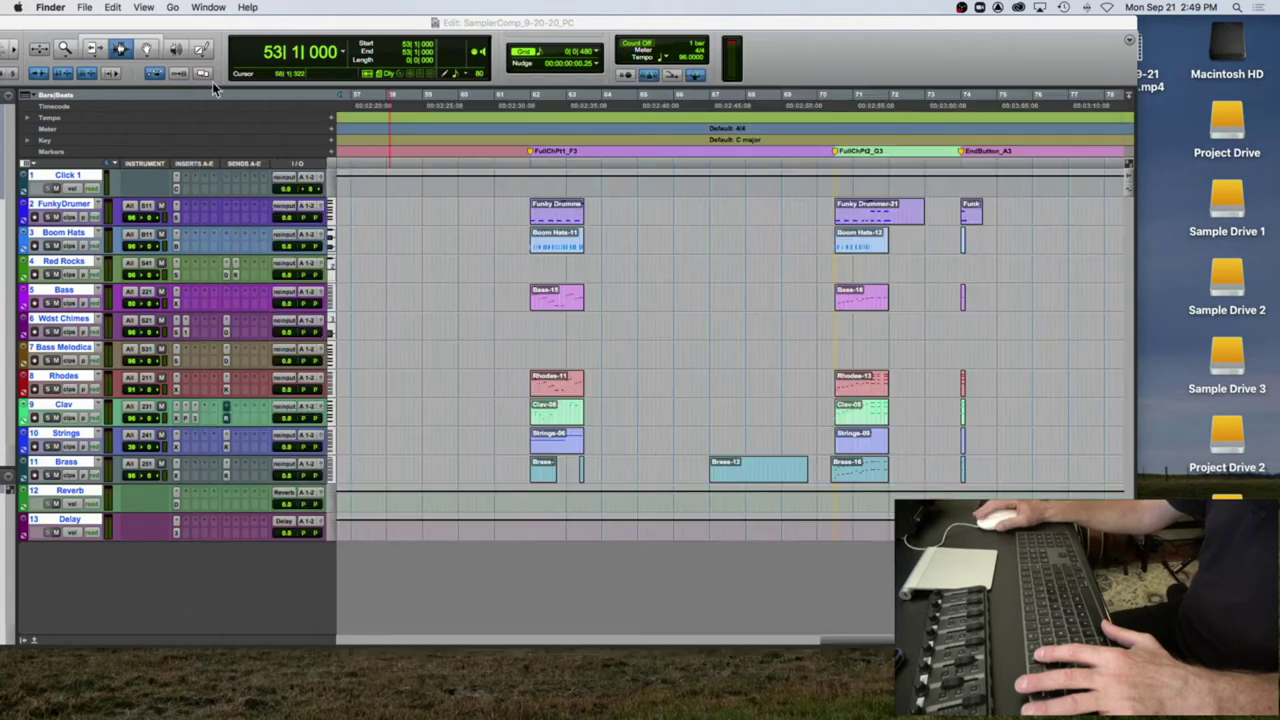
Step: Return to Pro Tools and copy the ChorusBreakdown_D3 marker's name from its memory location settings
{"action": "left_click", "coordinate": [325, 30]}
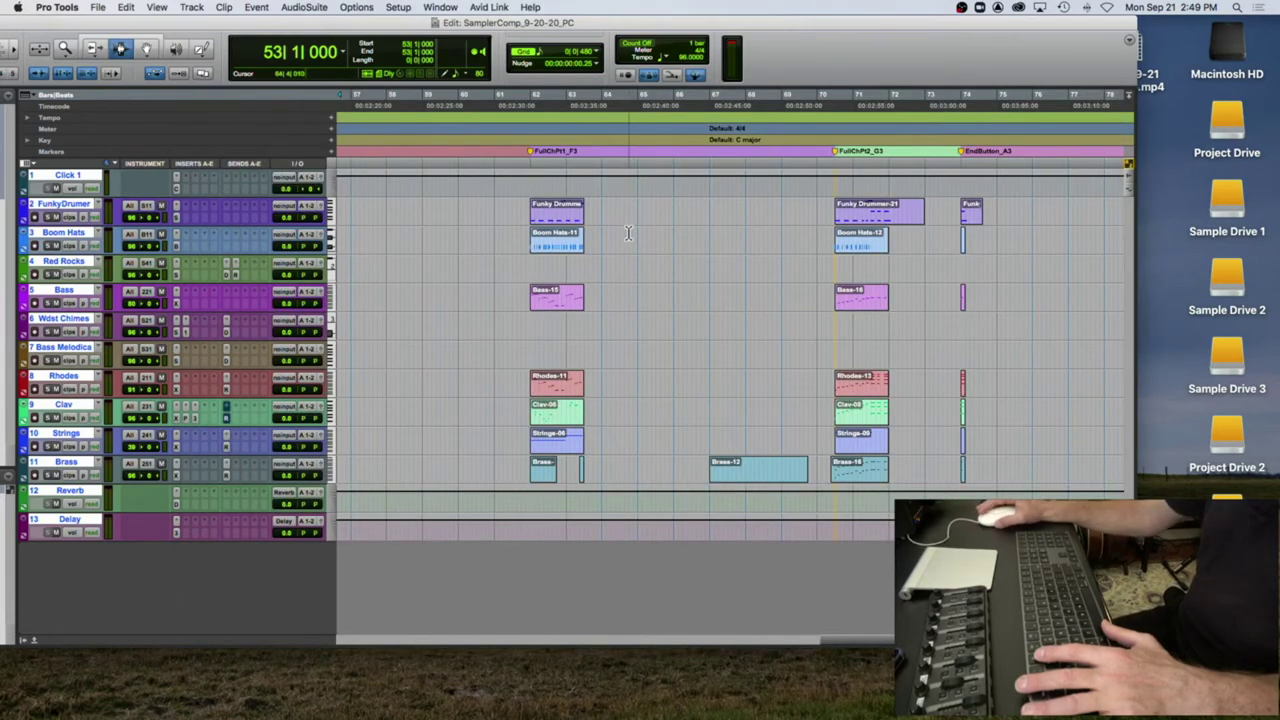
{"action": "scroll", "coordinate": [628, 233], "scroll_direction": "left", "scroll_amount": 5}
{"action": "scroll", "coordinate": [628, 233], "scroll_direction": "left", "scroll_amount": 4}
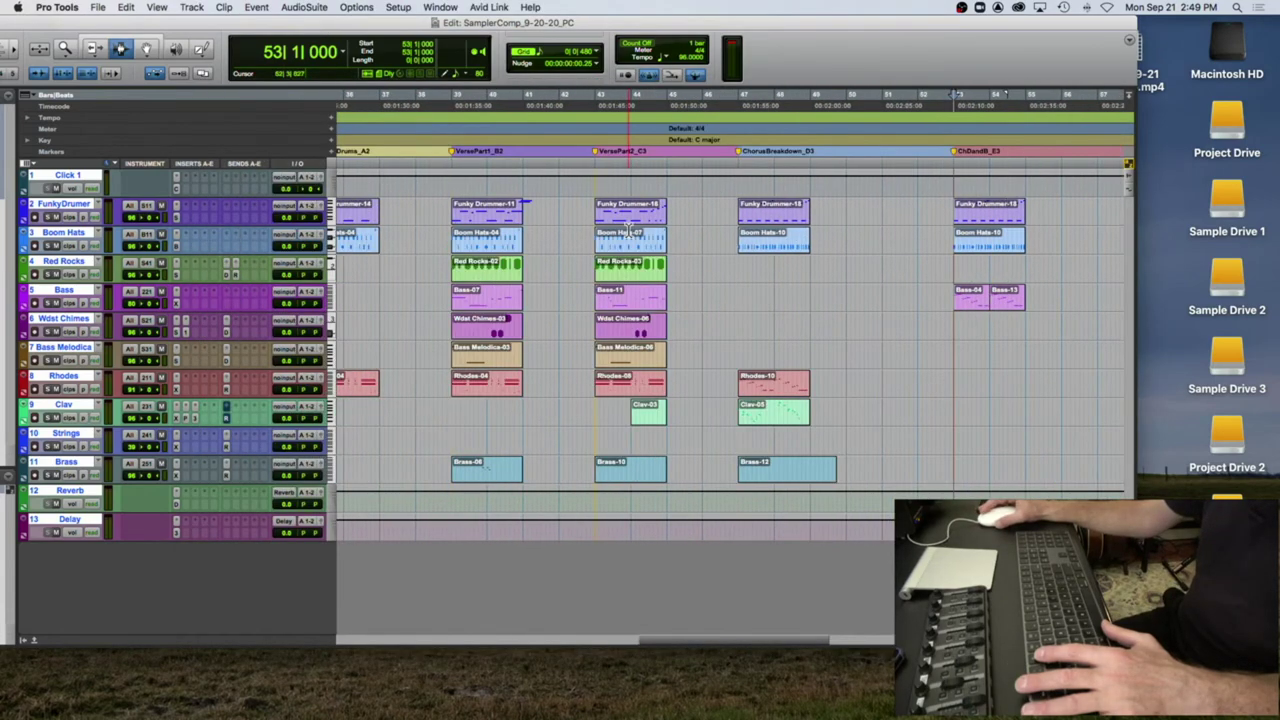
{"action": "left_click", "coordinate": [741, 154]}
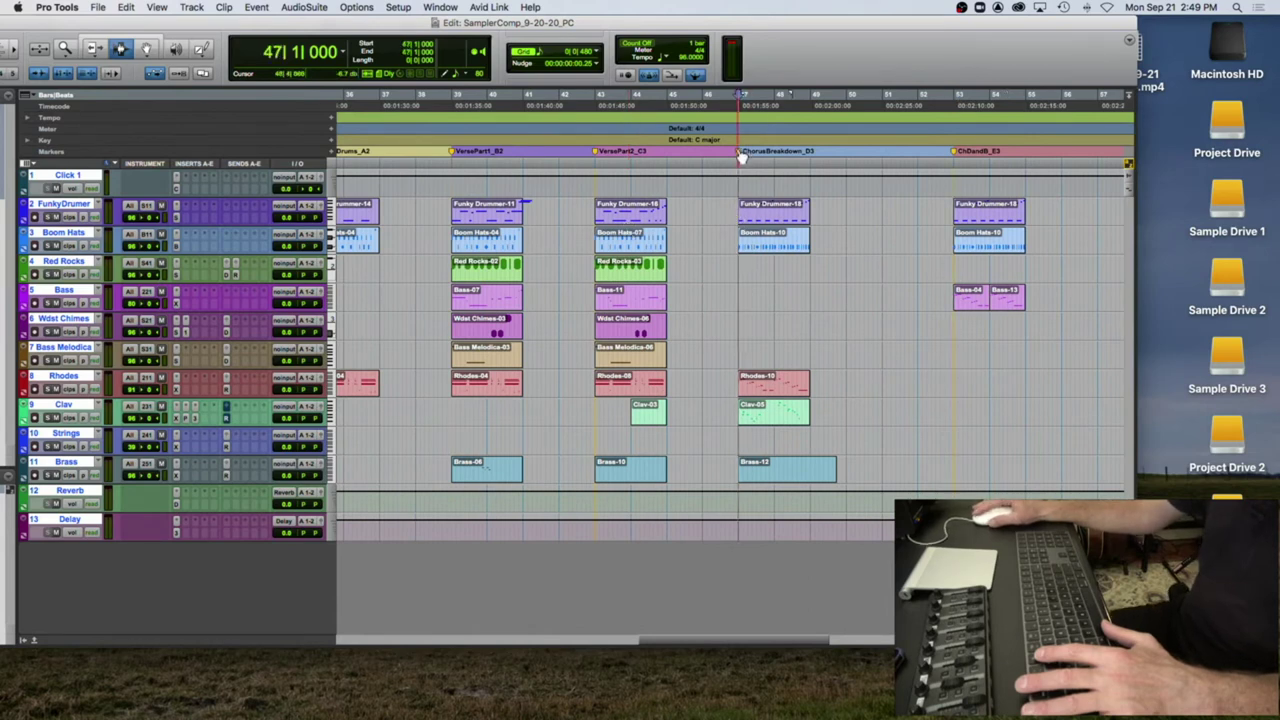
{"action": "double_click", "coordinate": [741, 154]}
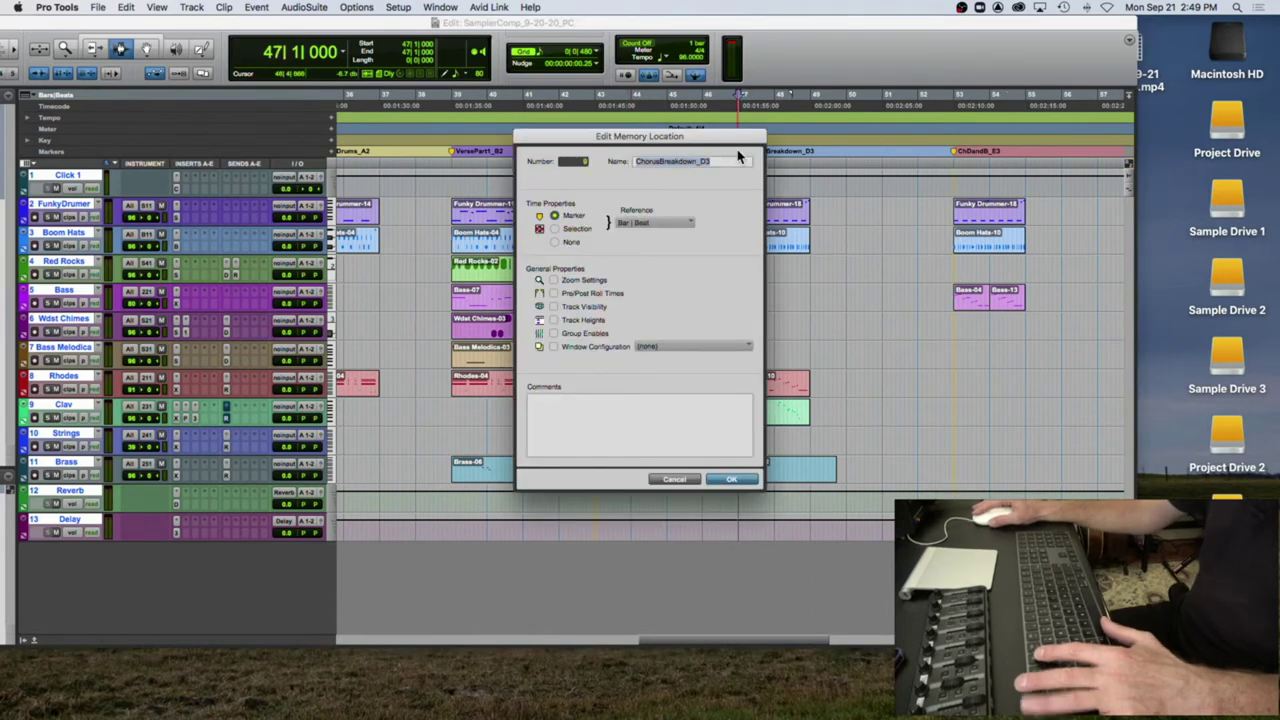
{"action": "left_click", "coordinate": [731, 480]}
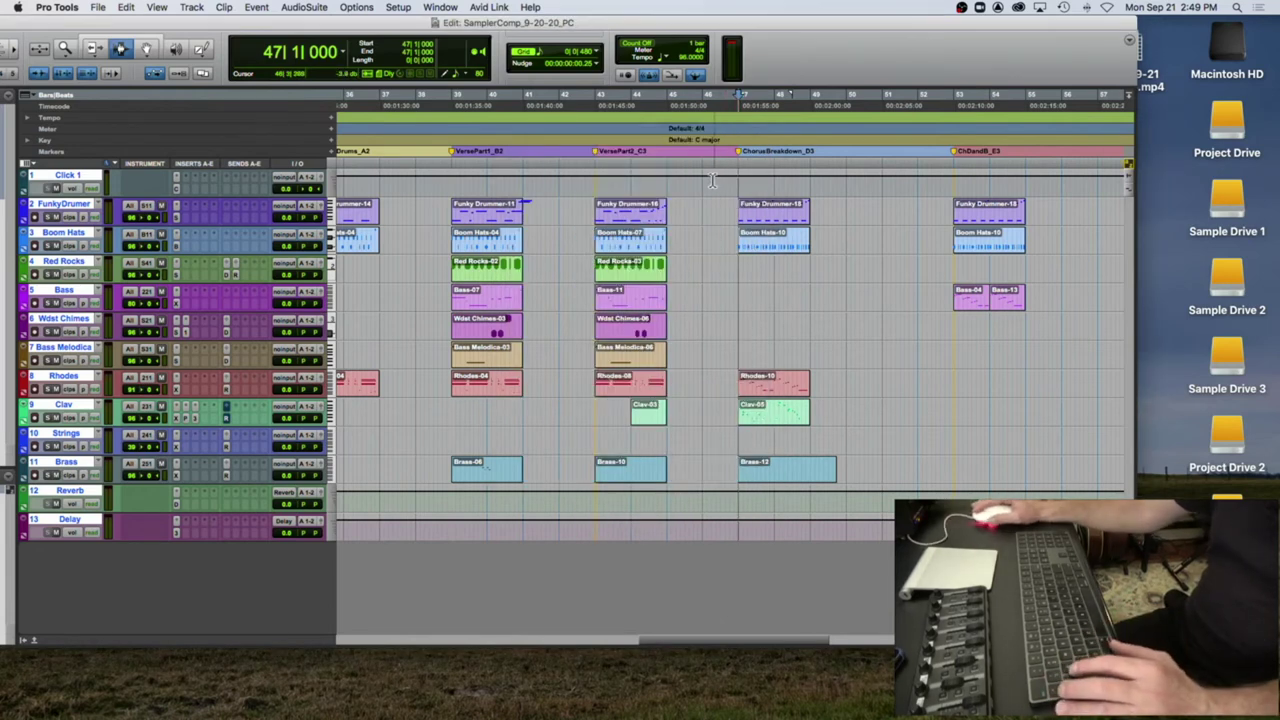
Step: Select 47|1|000 to 49|3|480 across all tracks and bounce it offline as ChorusBreakdown_D3
{"action": "left_click_drag", "start_coordinate": [738, 210], "coordinate": [828, 218]}
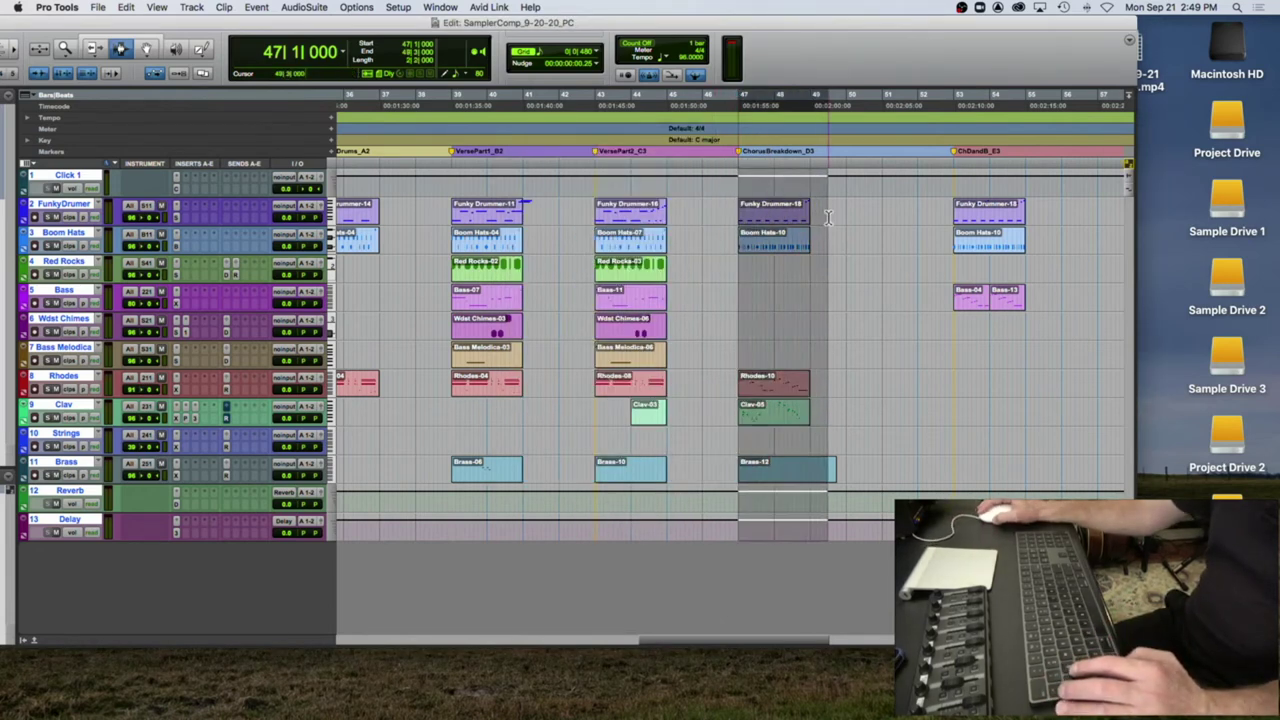
{"action": "key", "text": "alt+super+b"}
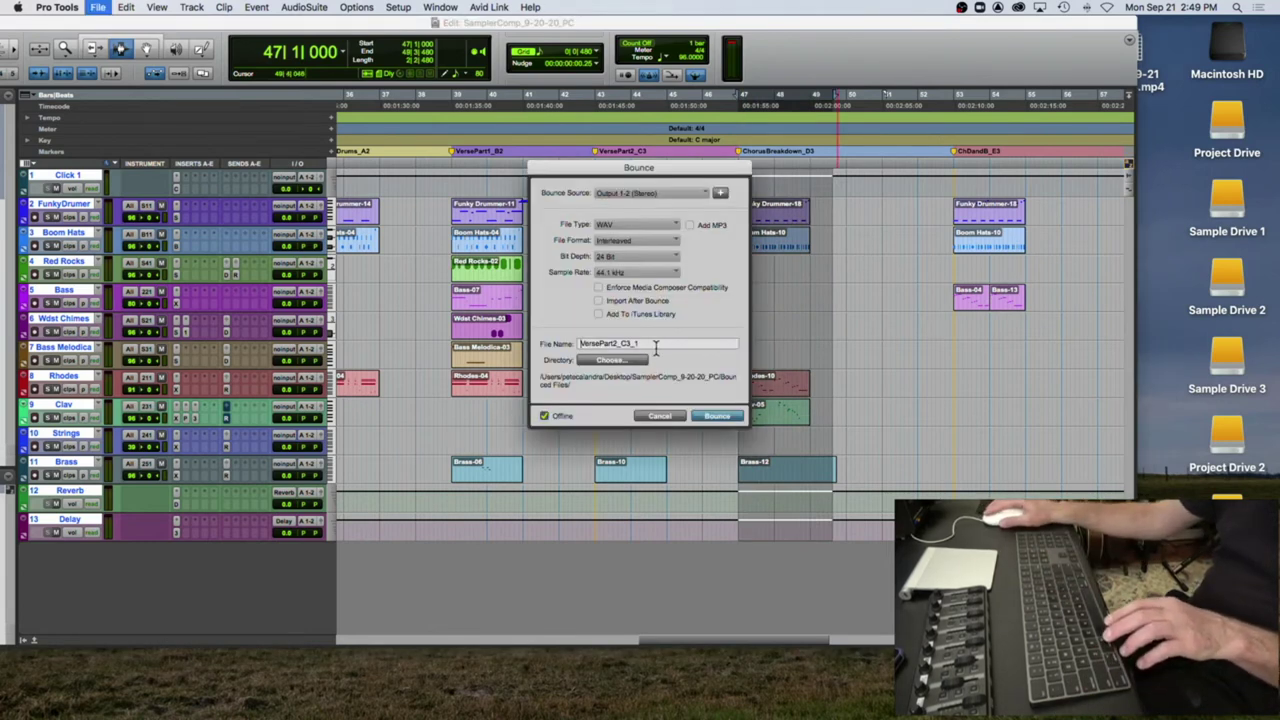
{"action": "key", "text": "super+a"}
{"action": "type", "text": "ChorusBreakdown_D3"}
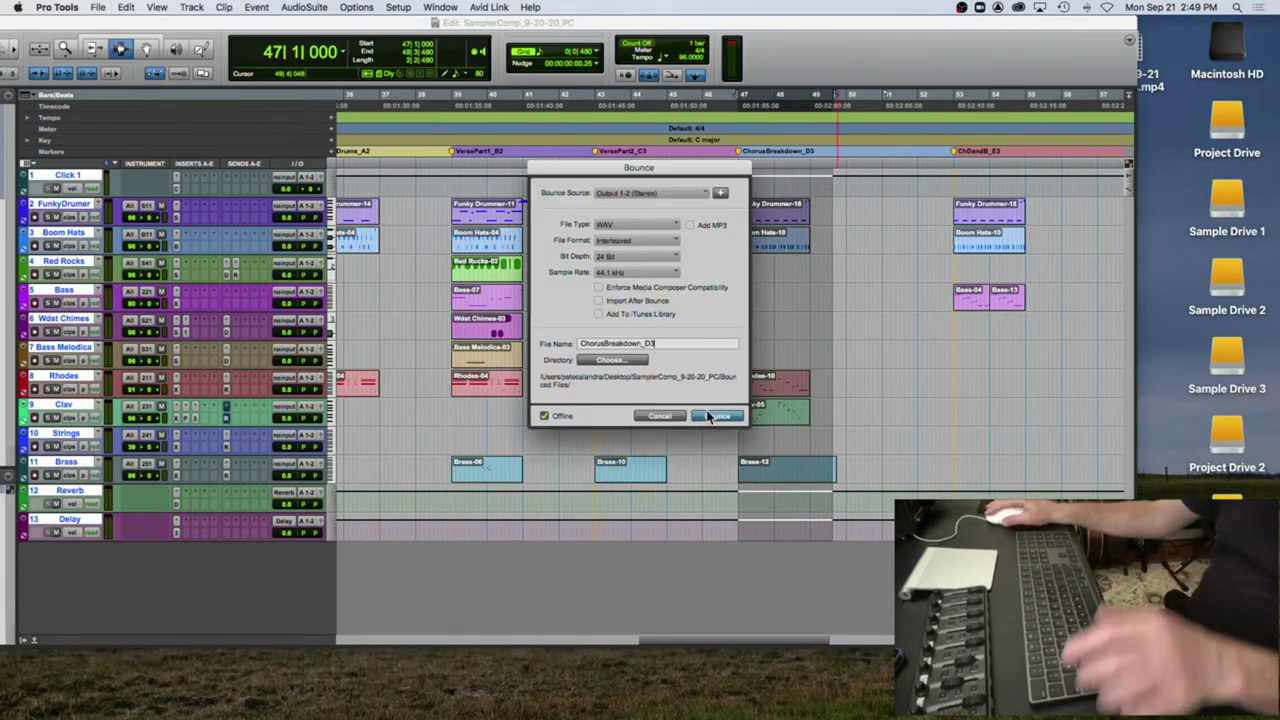
{"action": "left_click", "coordinate": [714, 416]}
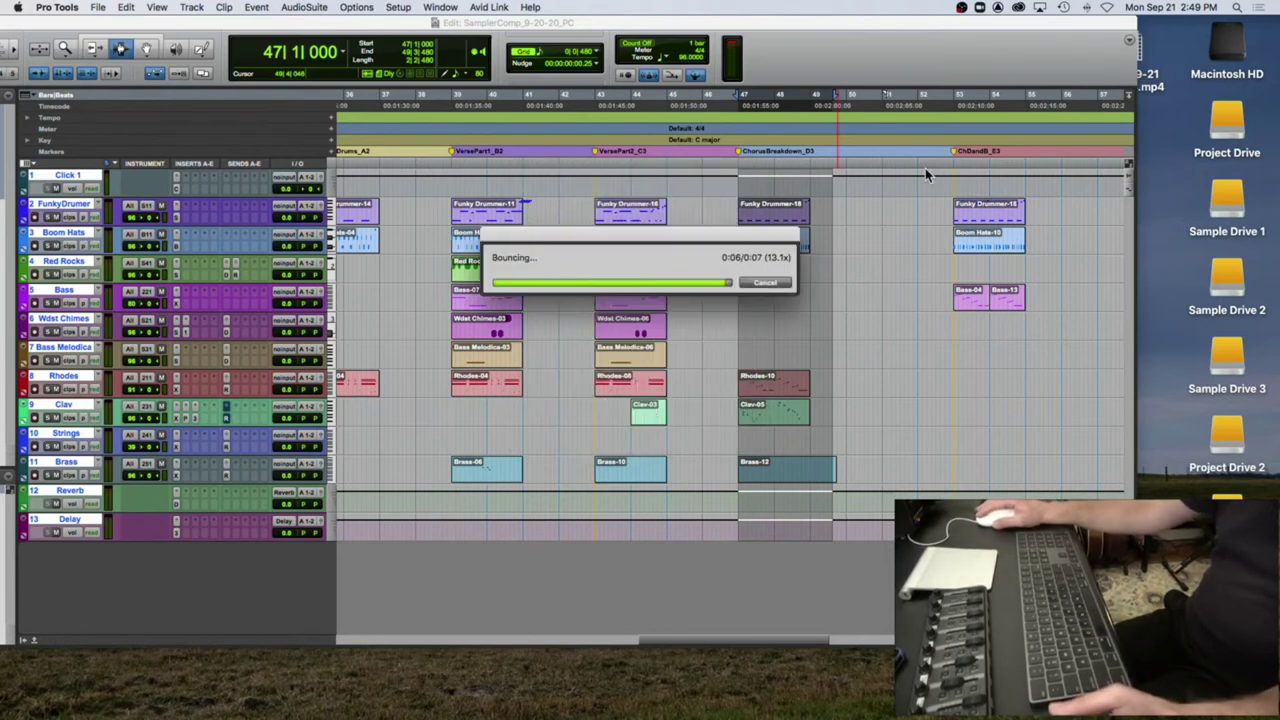
Step: Copy the ChDandB_E3 marker's name and bounce 53|1|000 to 55|3|000 across all tracks under that name
{"action": "double_click", "coordinate": [952, 152]}
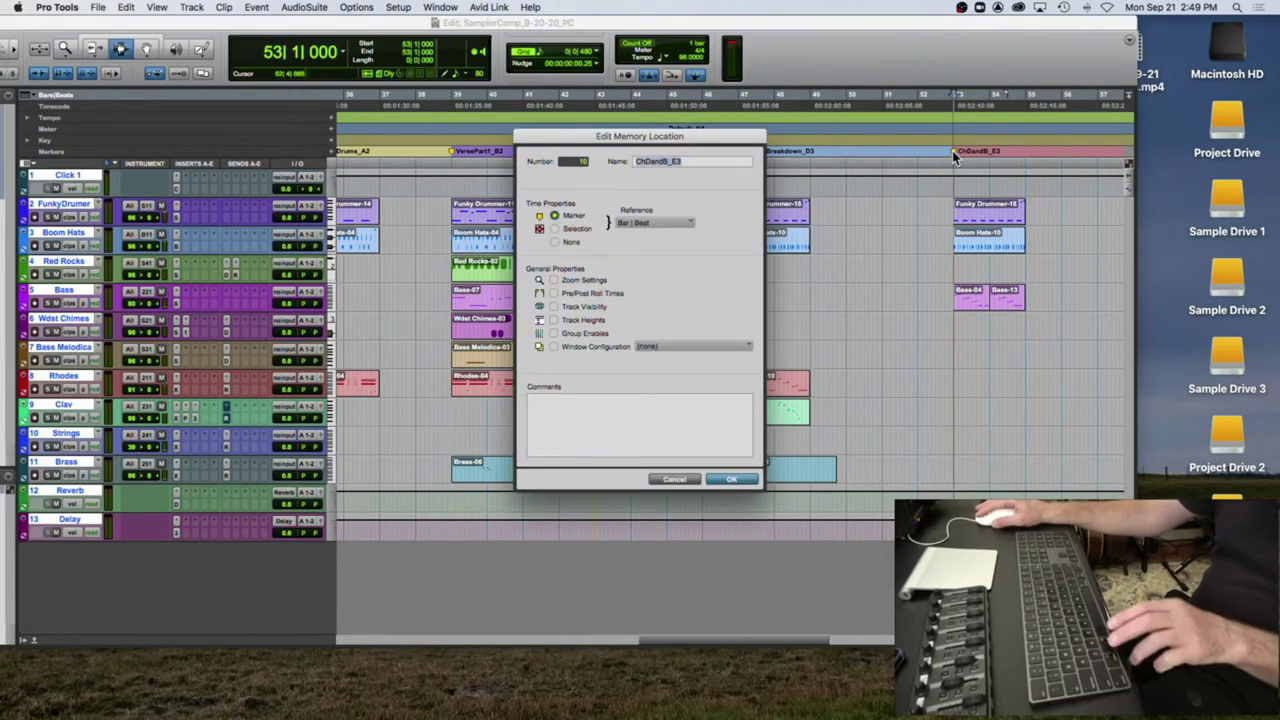
{"action": "left_click", "coordinate": [731, 480]}
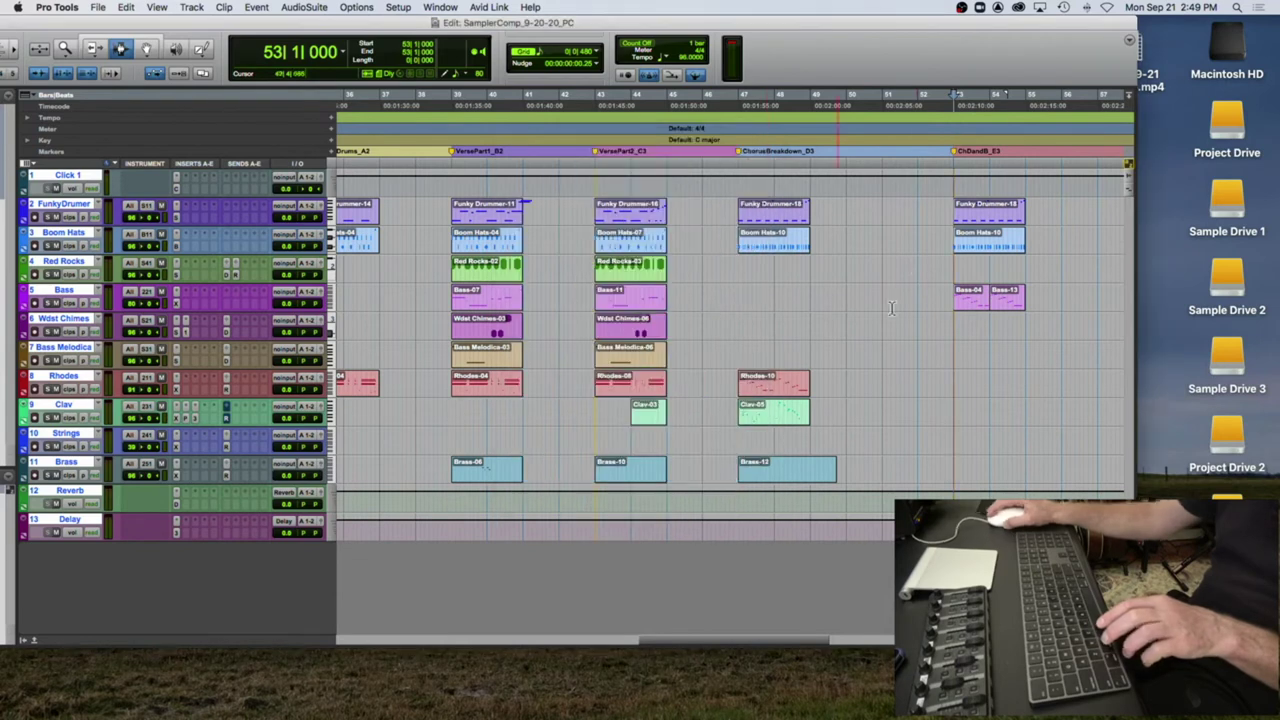
{"action": "left_click_drag", "start_coordinate": [952, 237], "coordinate": [1042, 245]}
{"action": "key", "text": "alt+super+b"}
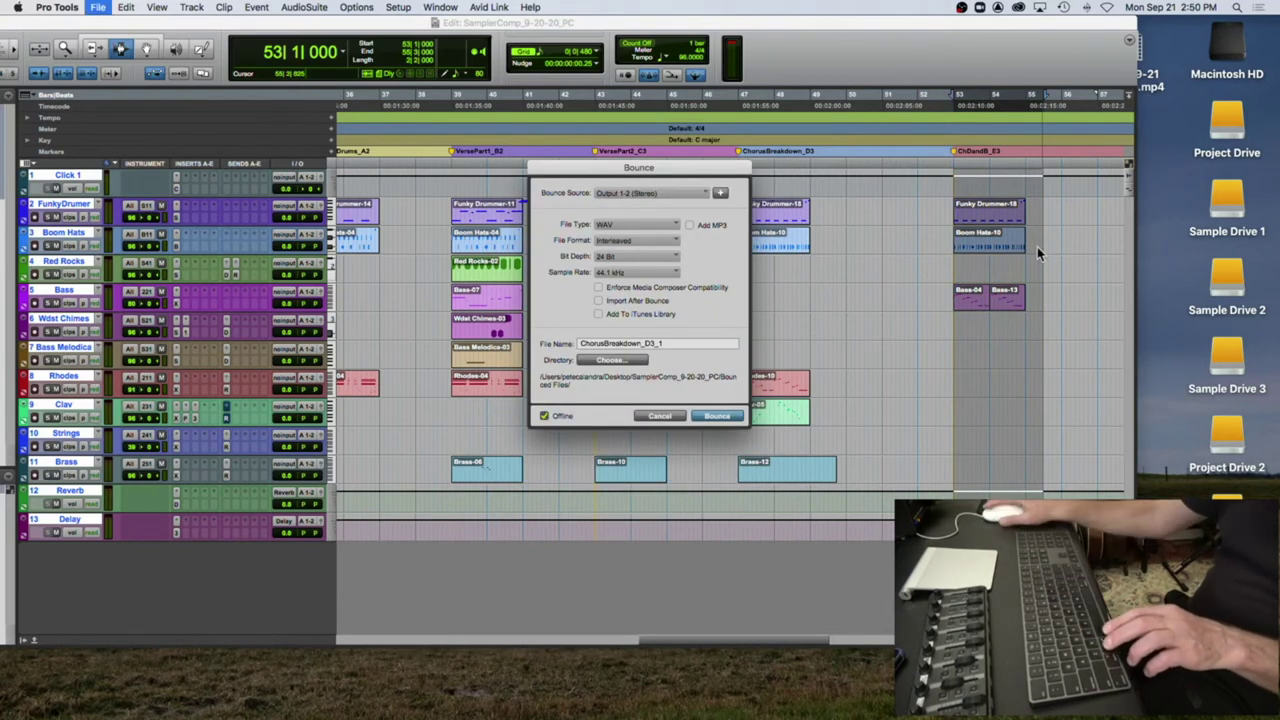
{"action": "left_click", "coordinate": [728, 416]}
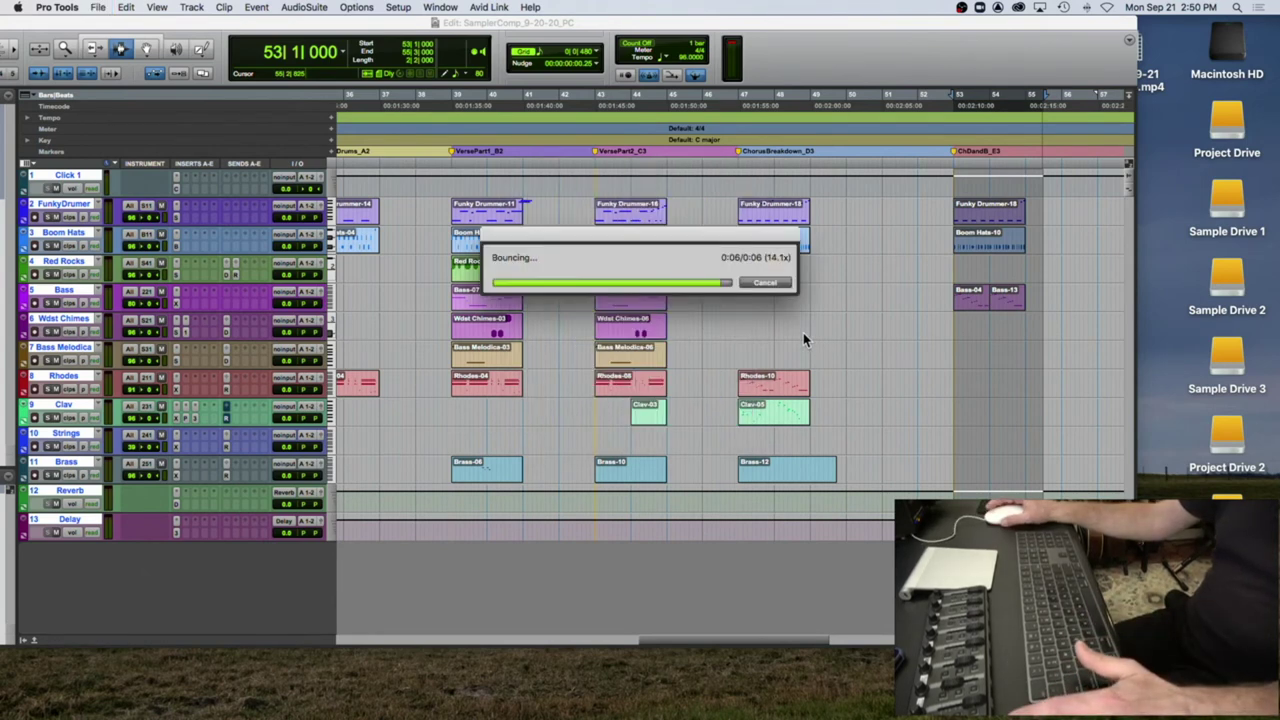
Step: Copy the FullChPt1_F3 marker's name from its memory location settings
{"action": "scroll", "coordinate": [619, 275], "scroll_direction": "right", "scroll_amount": 10}
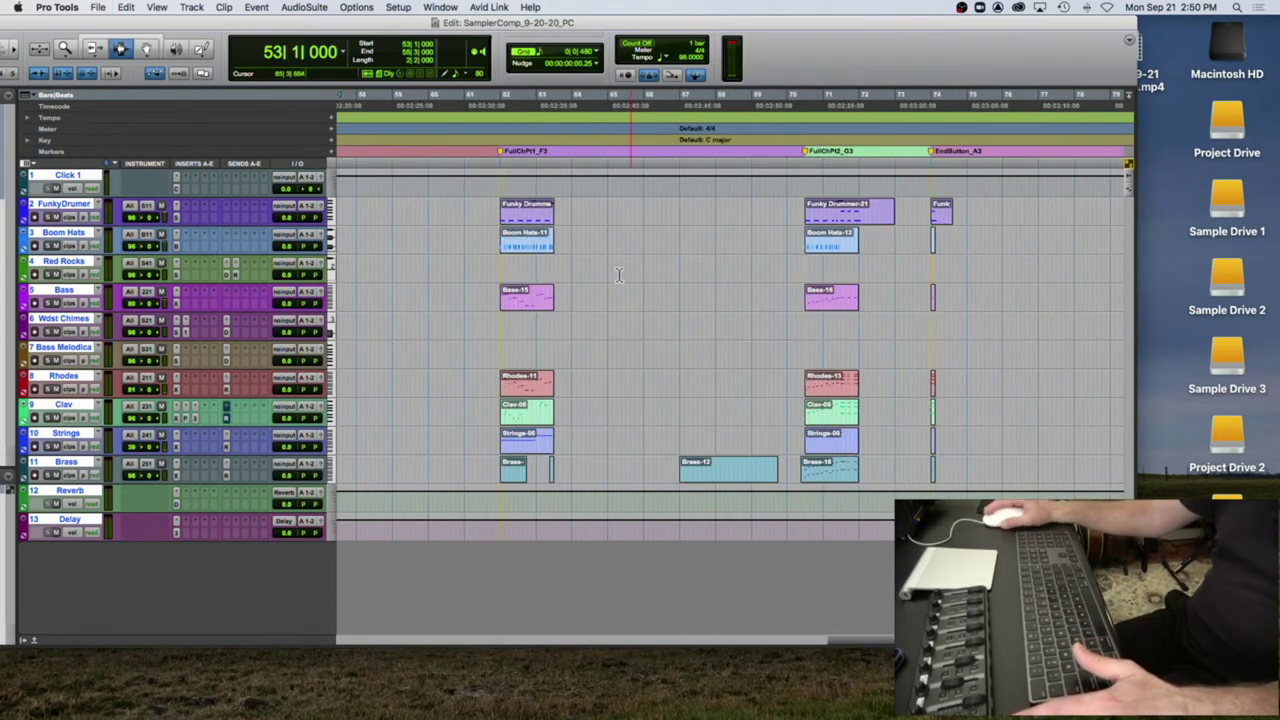
{"action": "double_click", "coordinate": [503, 154]}
{"action": "key", "text": "super+c"}
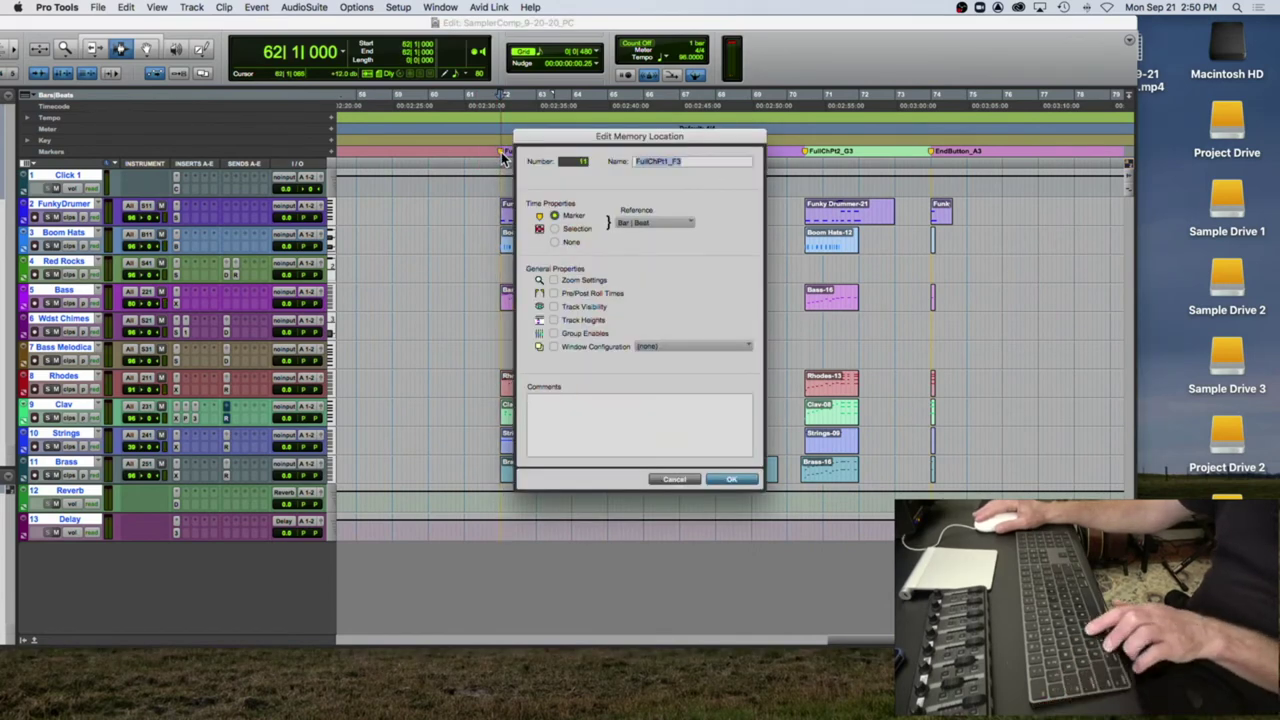
{"action": "left_click", "coordinate": [731, 479]}
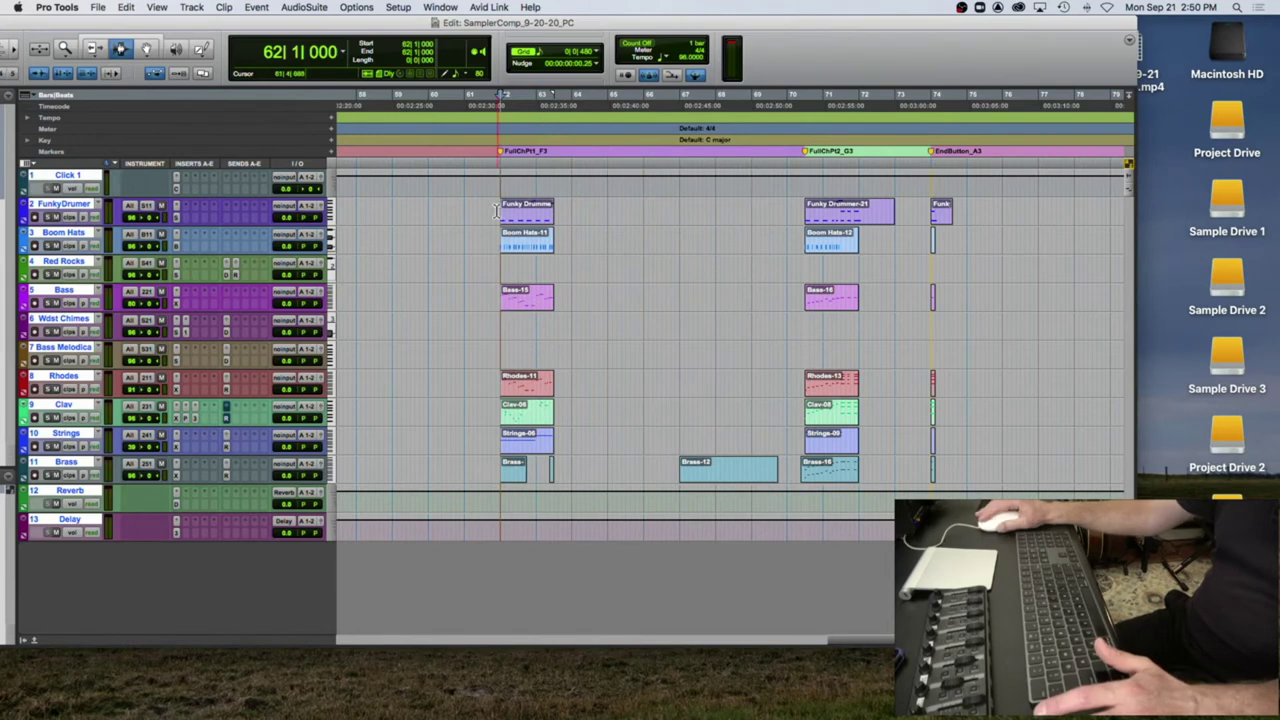
Step: Select 62|1|000 to 64|1|000 across all tracks and bounce it offline as a WAV file named FullChPt1_F3
{"action": "left_click_drag", "start_coordinate": [495, 210], "coordinate": [572, 216]}
{"action": "key", "text": "alt+super+b"}
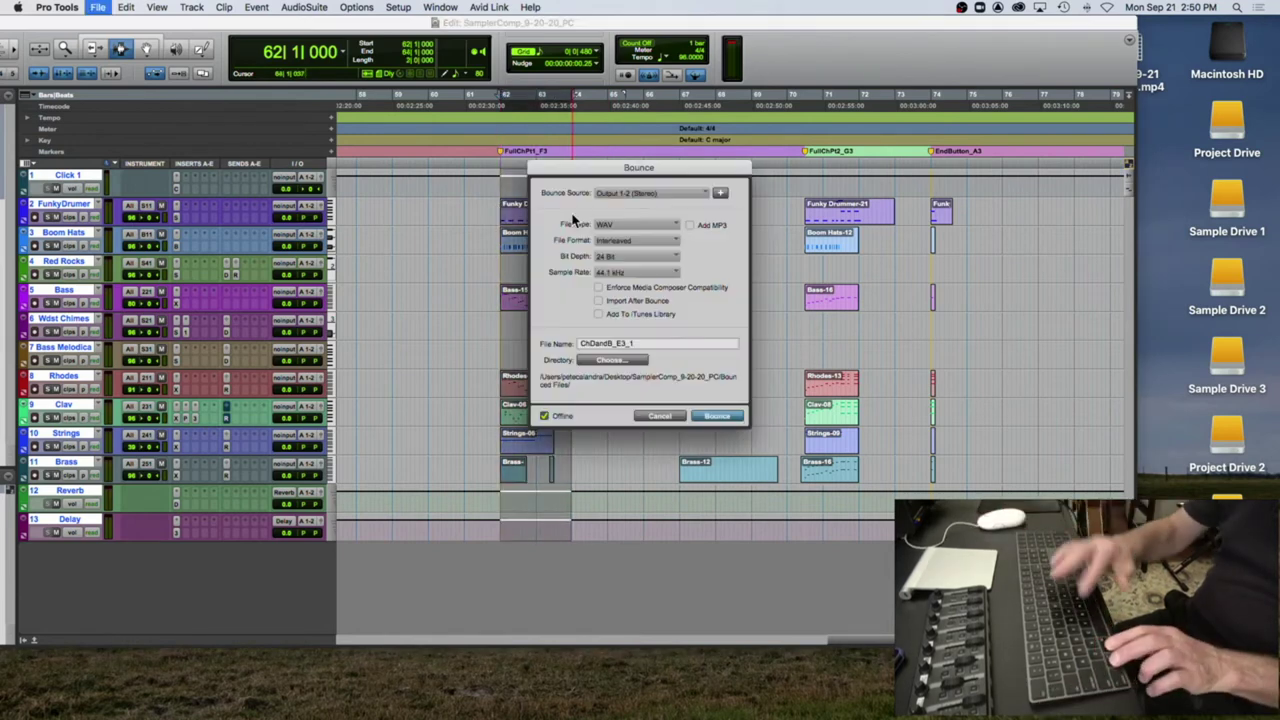
{"action": "double_click", "coordinate": [651, 344]}
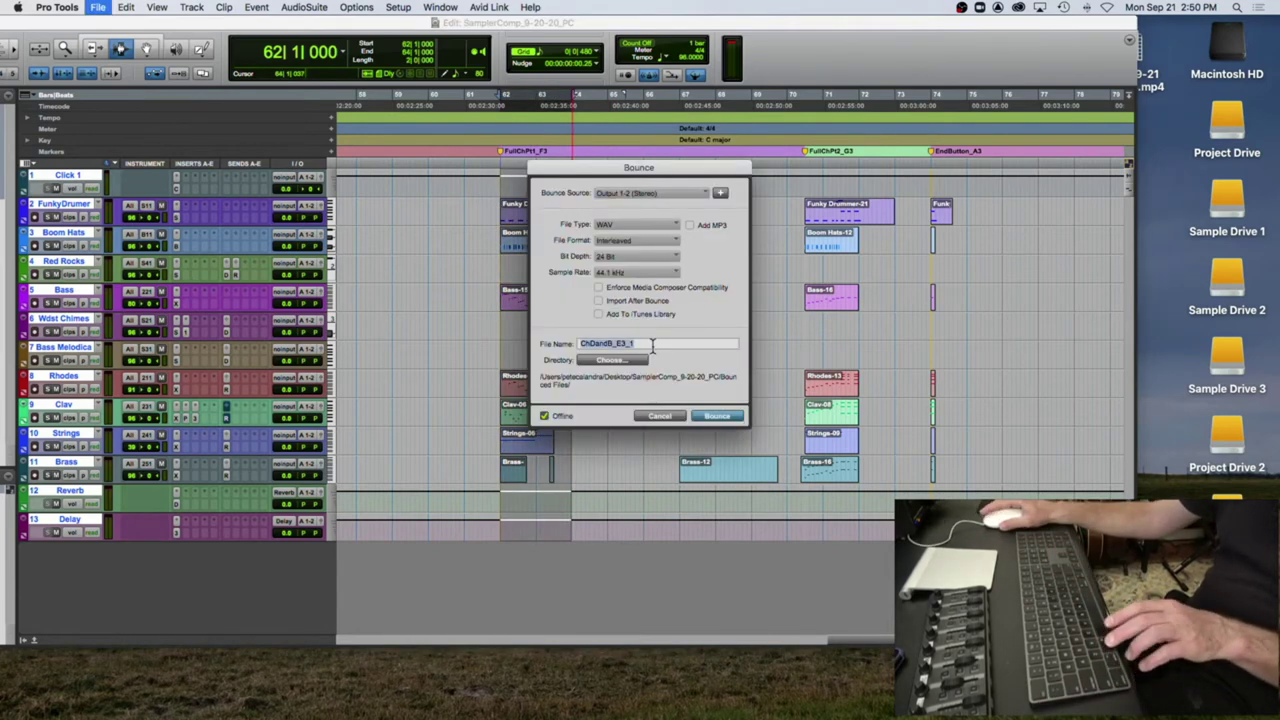
{"action": "key", "text": "super+v"}
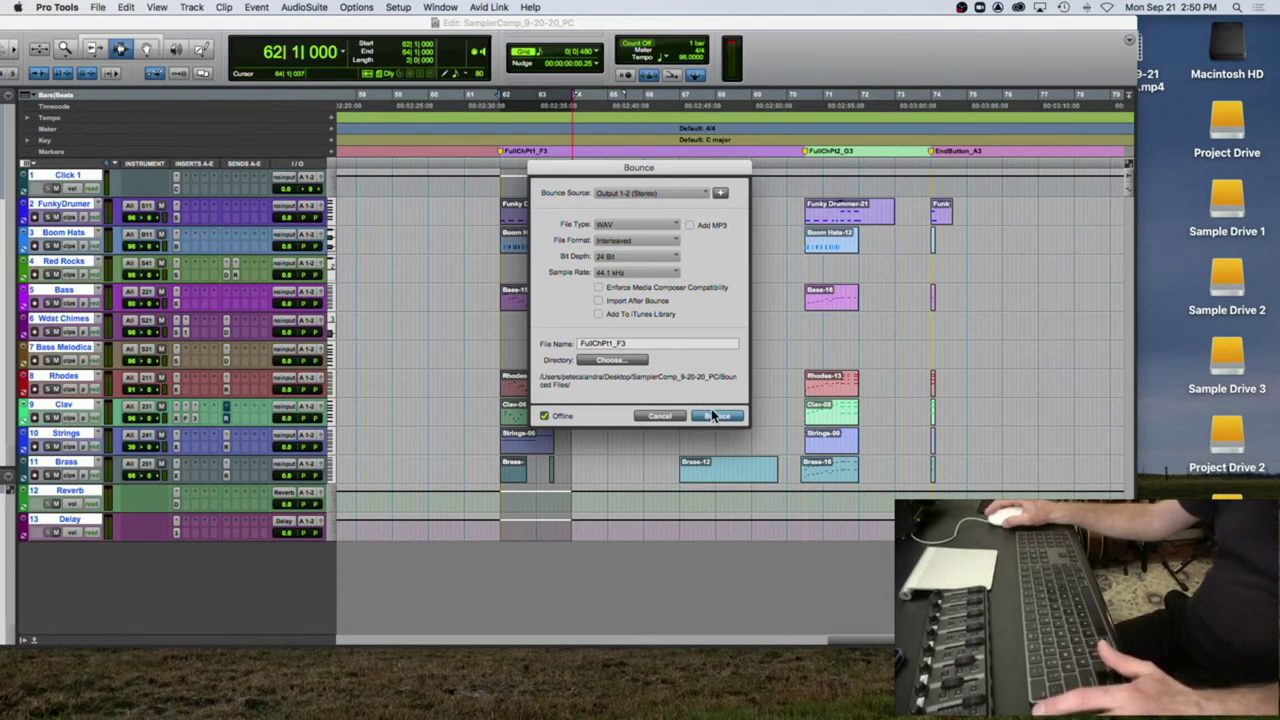
{"action": "left_click", "coordinate": [713, 416]}
Step: Copy the FullChPt2_G3 marker's name from its memory location settings
{"action": "left_click_drag", "start_coordinate": [806, 207], "coordinate": [887, 213]}
{"action": "left_click_drag", "start_coordinate": [890, 213], "coordinate": [894, 213]}
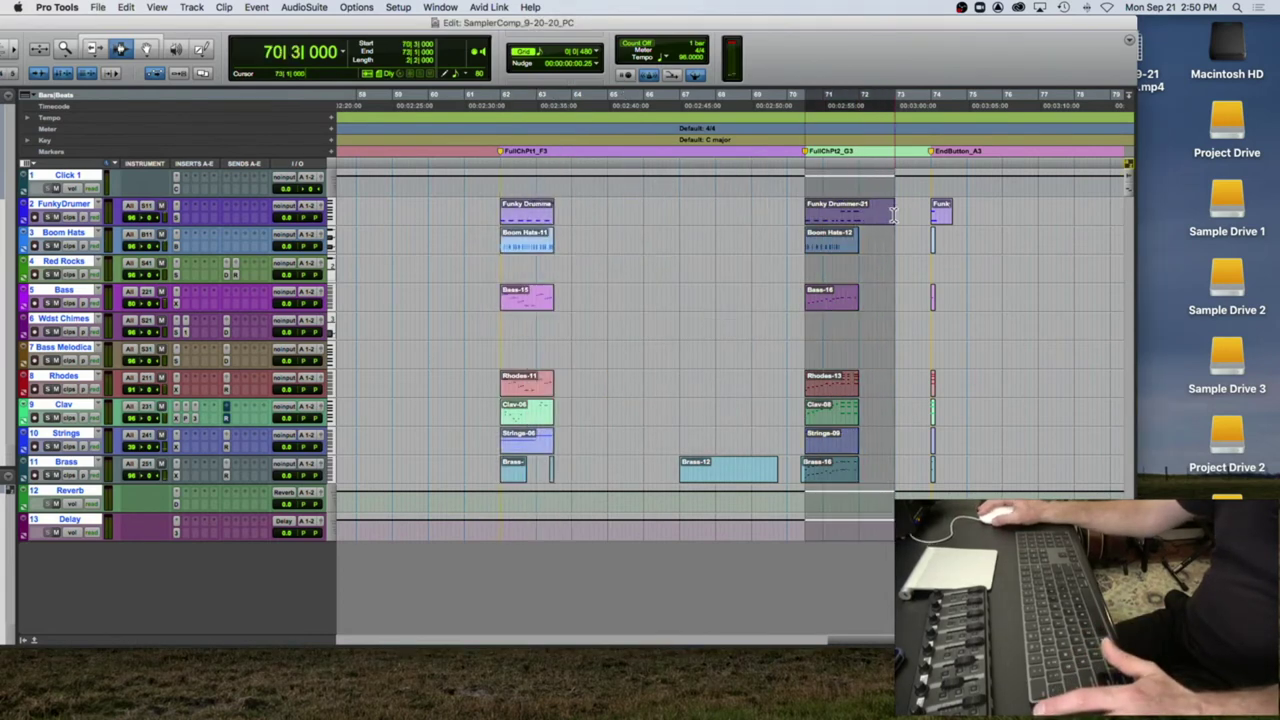
{"action": "left_click", "coordinate": [811, 158]}
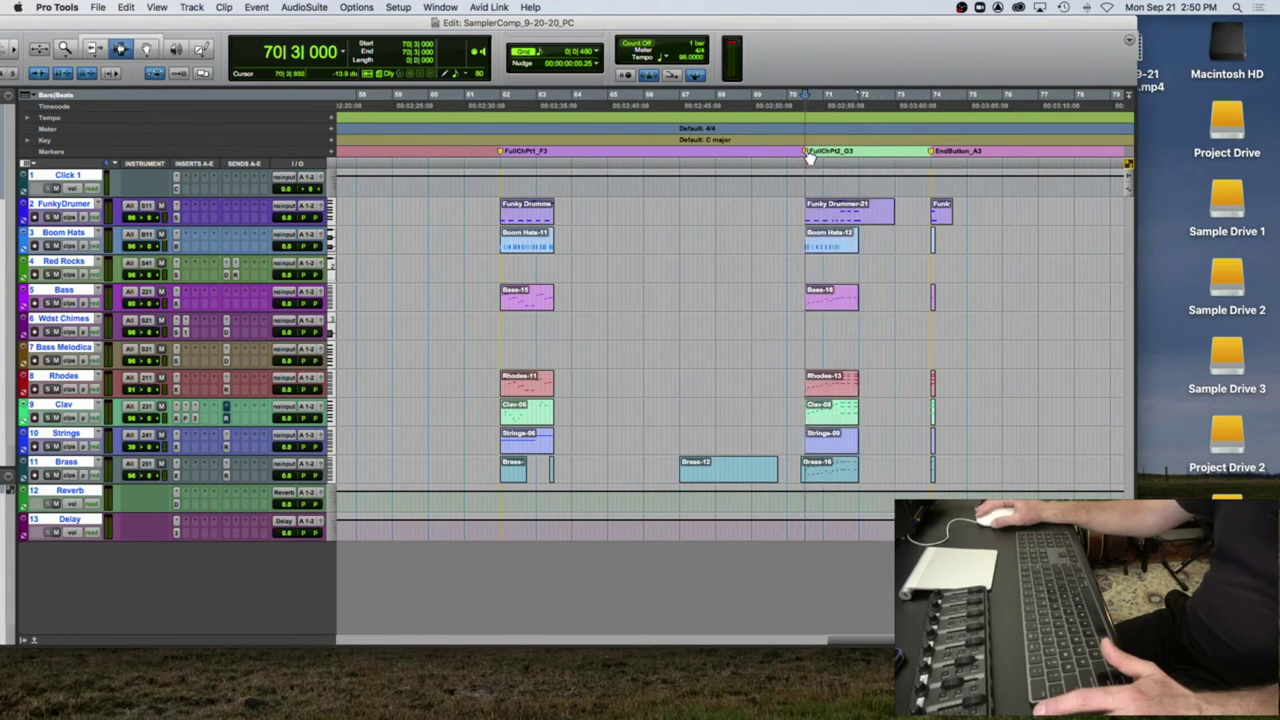
{"action": "double_click", "coordinate": [809, 155]}
{"action": "key", "text": "super+c"}
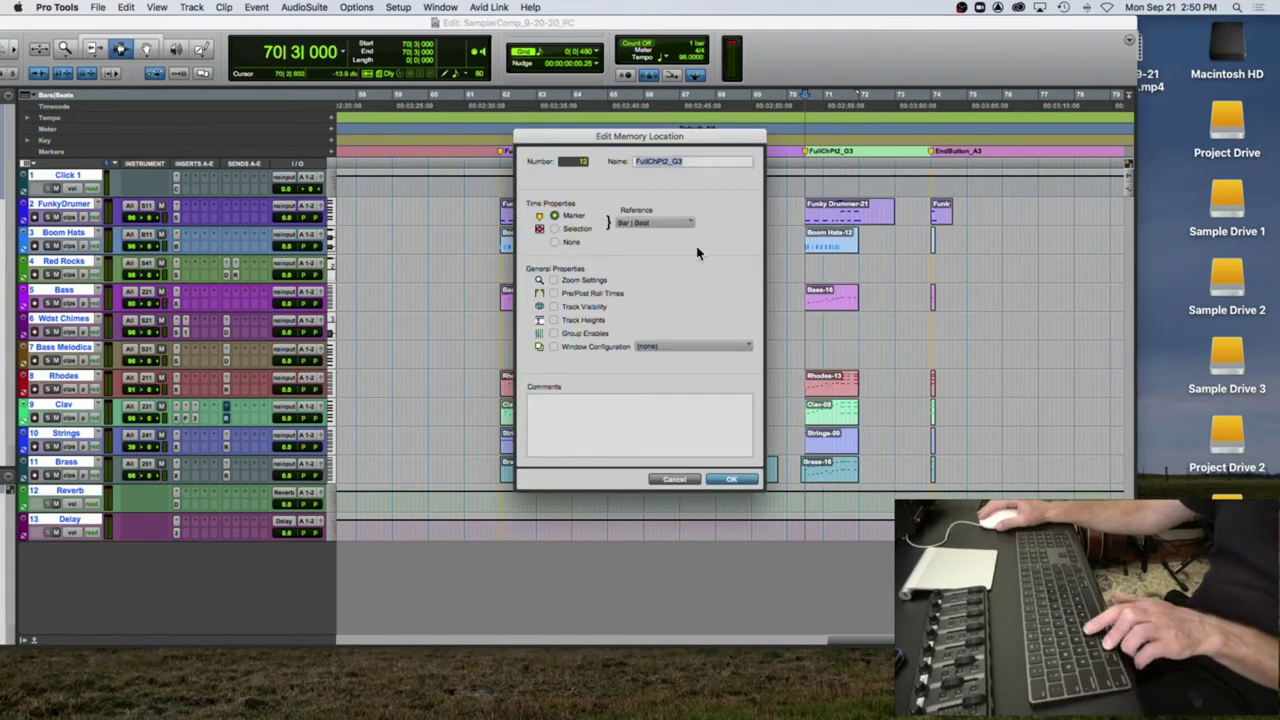
{"action": "left_click", "coordinate": [731, 479]}
Step: Select 70|3|000 to 72|3|480 across all tracks and bounce it offline as FullChPt2_G3
{"action": "left_click_drag", "start_coordinate": [806, 213], "coordinate": [879, 212]}
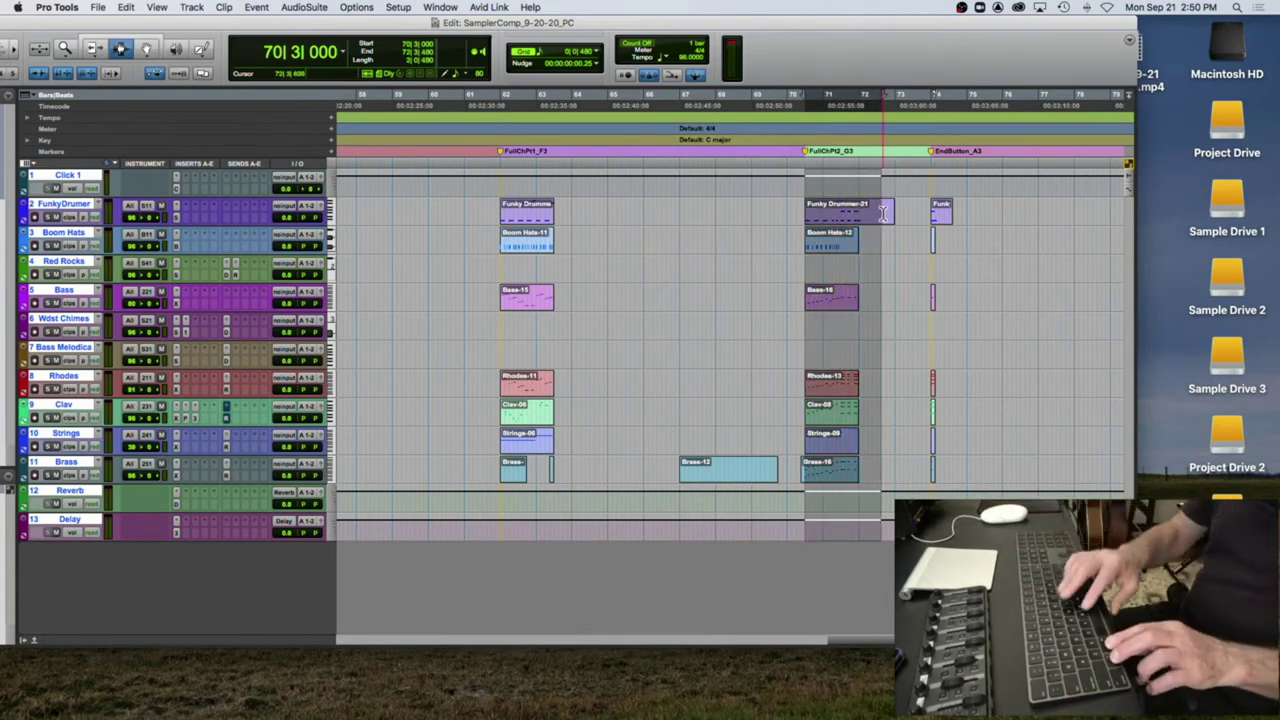
{"action": "key", "text": "alt+super+b"}
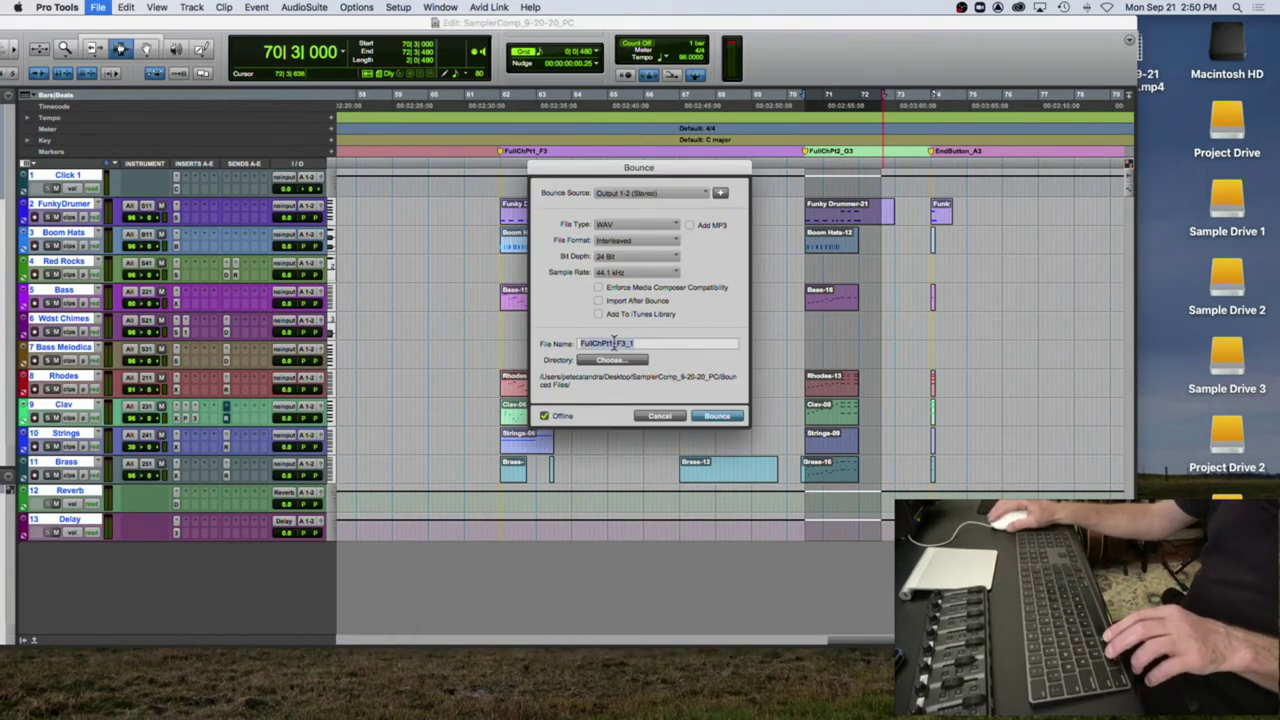
{"action": "type", "text": "1"}
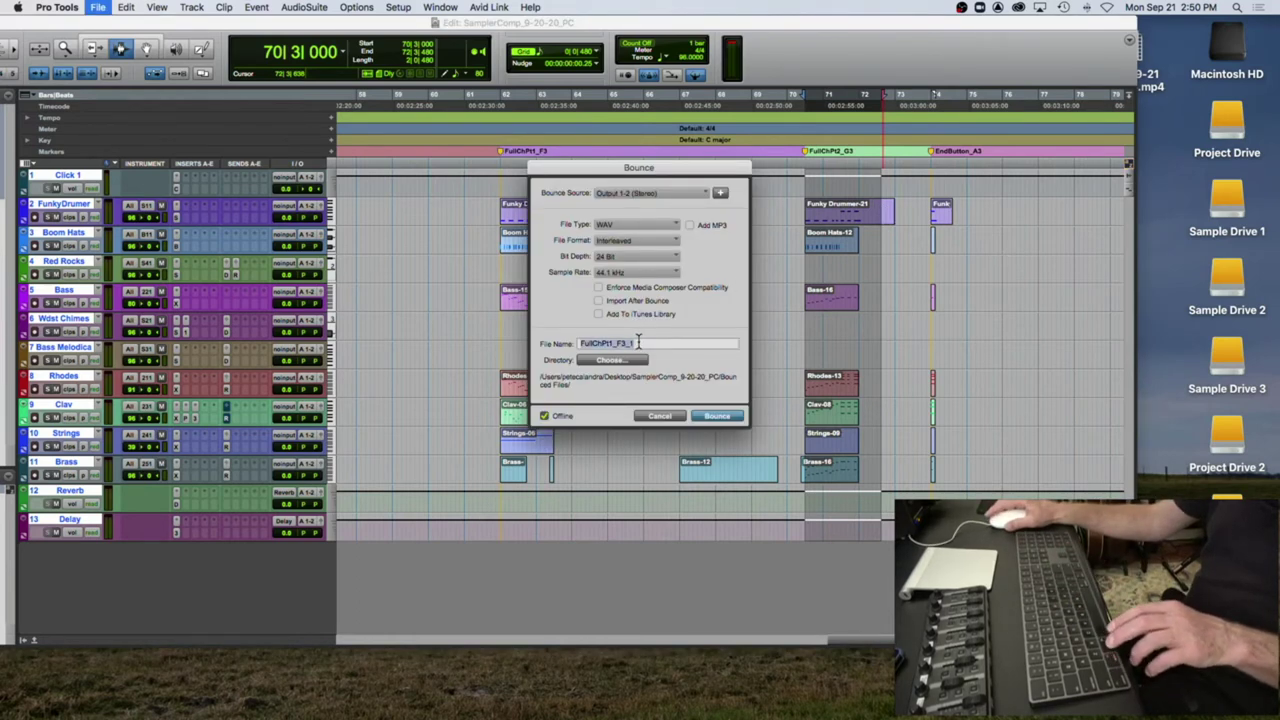
{"action": "key", "text": "super+a"}
{"action": "key", "text": "super+v"}
{"action": "left_click", "coordinate": [718, 416]}
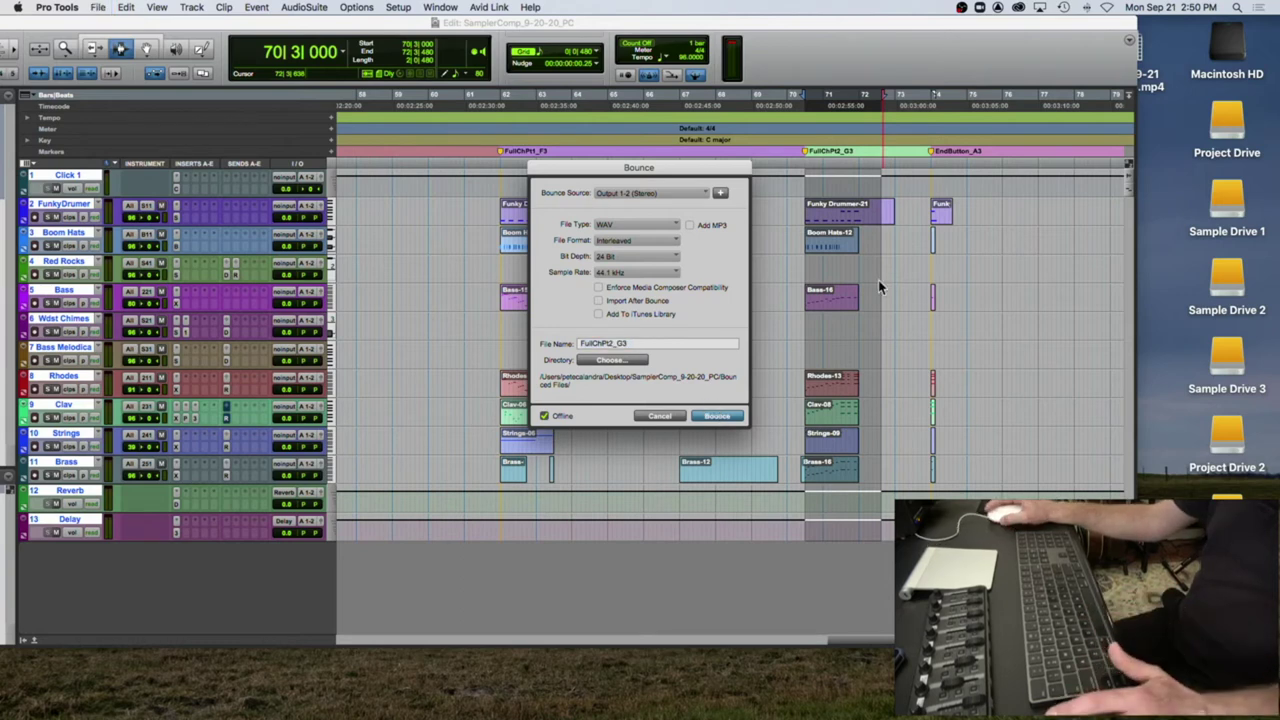
Step: Copy the EndButton_A3 marker's name from its memory location settings
{"action": "double_click", "coordinate": [932, 152]}
{"action": "key", "text": "super+c"}
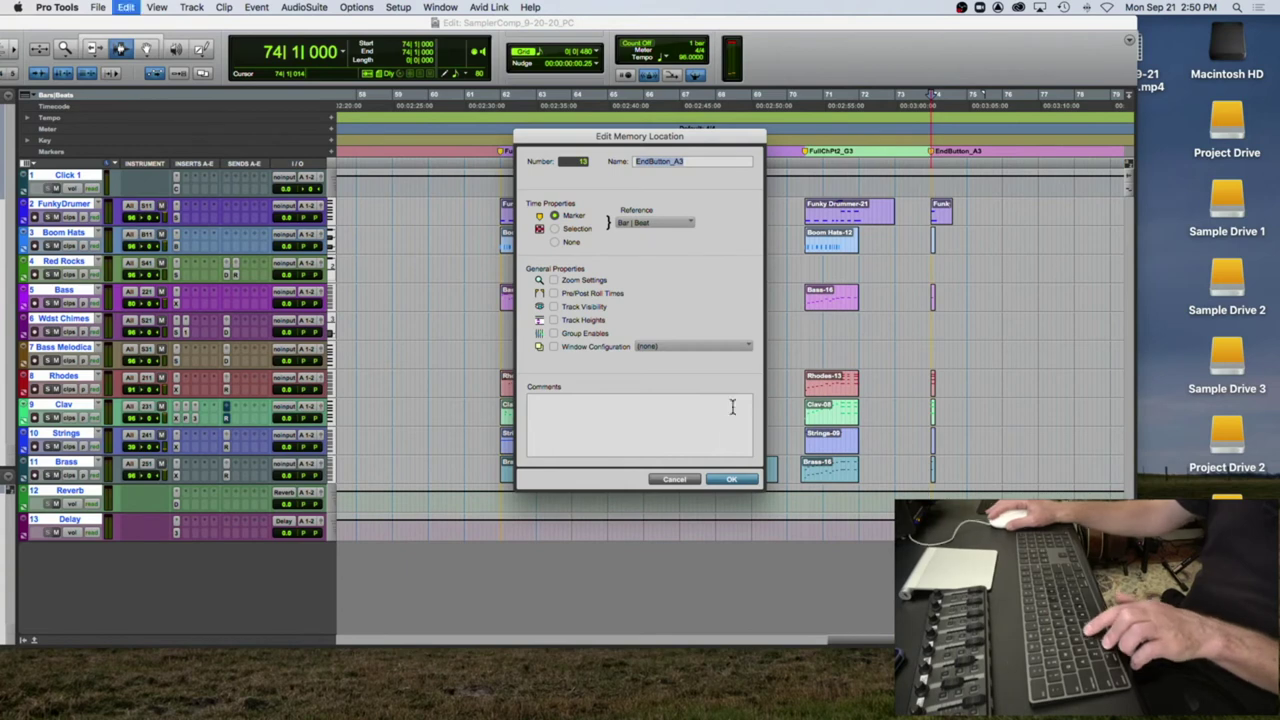
{"action": "left_click", "coordinate": [746, 479]}
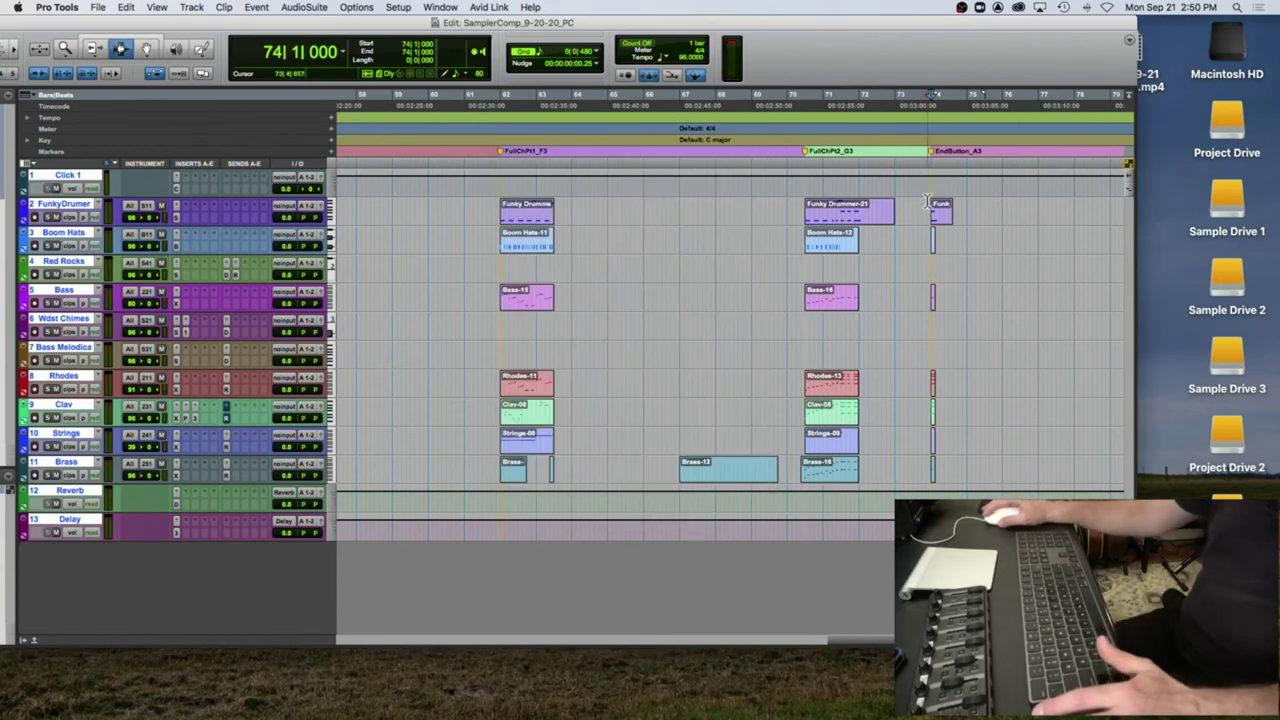
Step: Select 74|1|000 to 75|3|000 across all tracks and bounce it offline as EndButton_A3
{"action": "left_click_drag", "start_coordinate": [932, 207], "coordinate": [984, 210]}
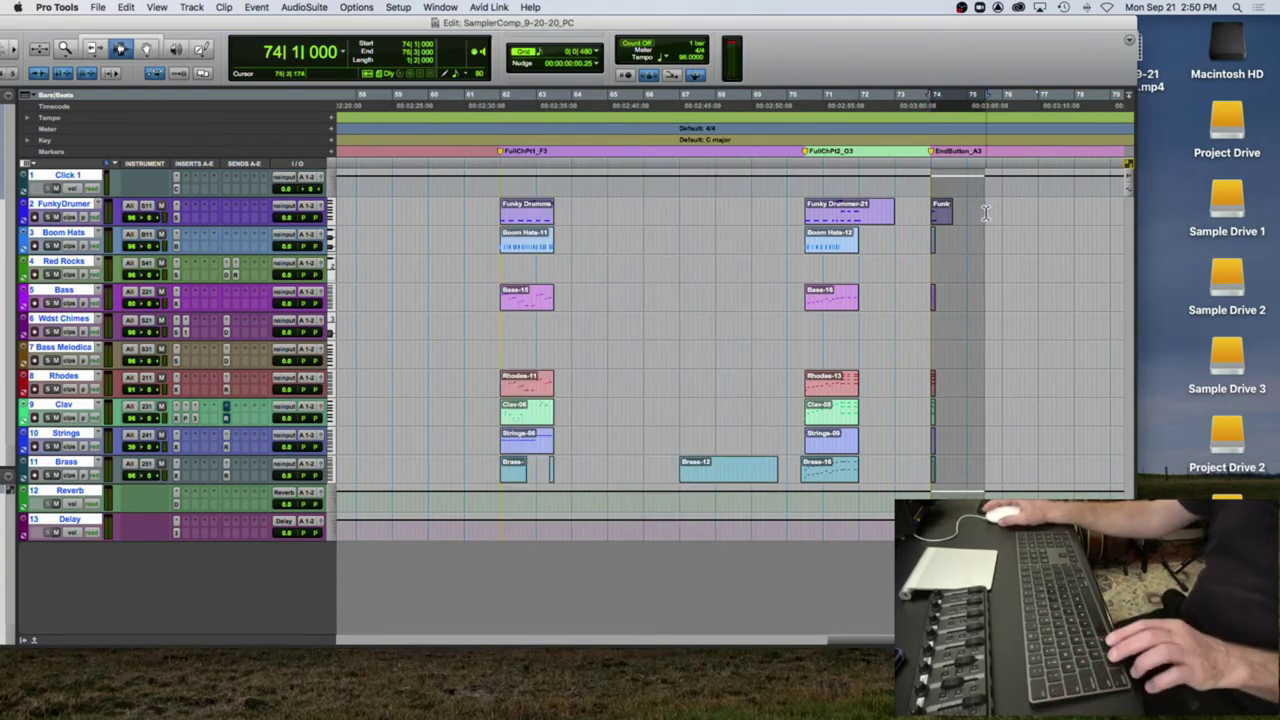
{"action": "key", "text": "super+alt+b"}
{"action": "double_click", "coordinate": [650, 343]}
{"action": "key", "text": "super+v"}
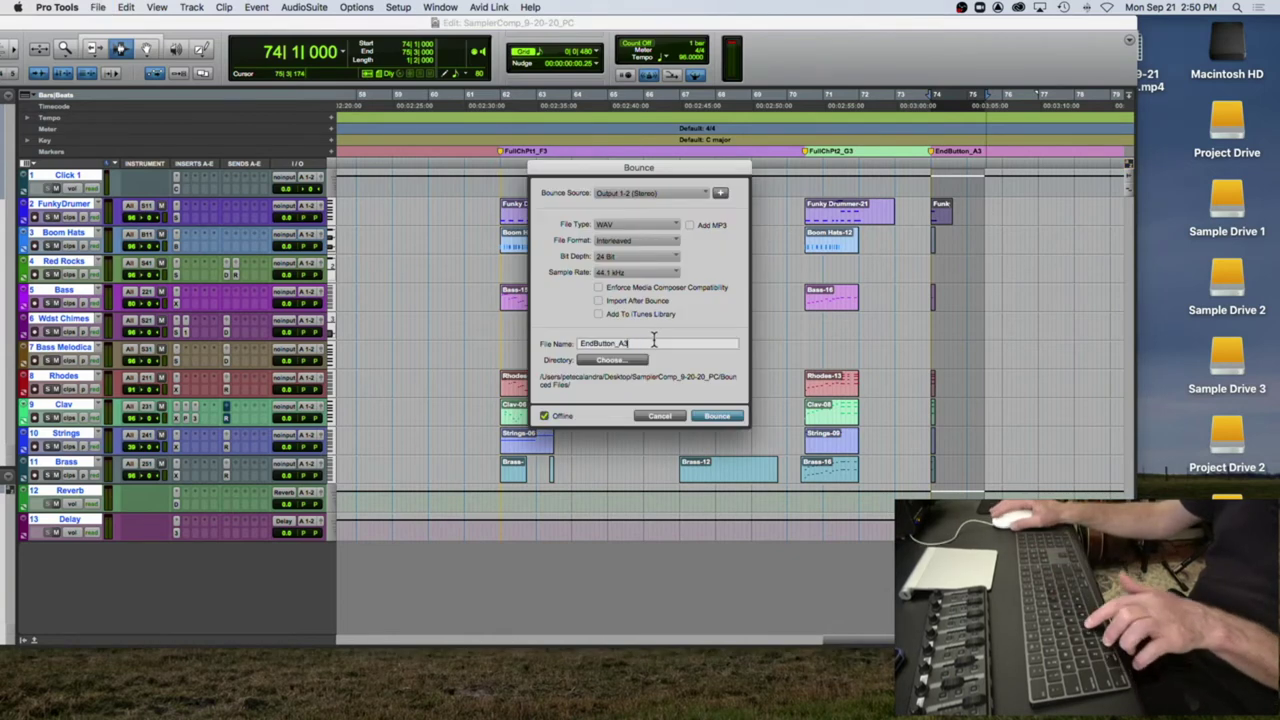
{"action": "left_click", "coordinate": [724, 419]}
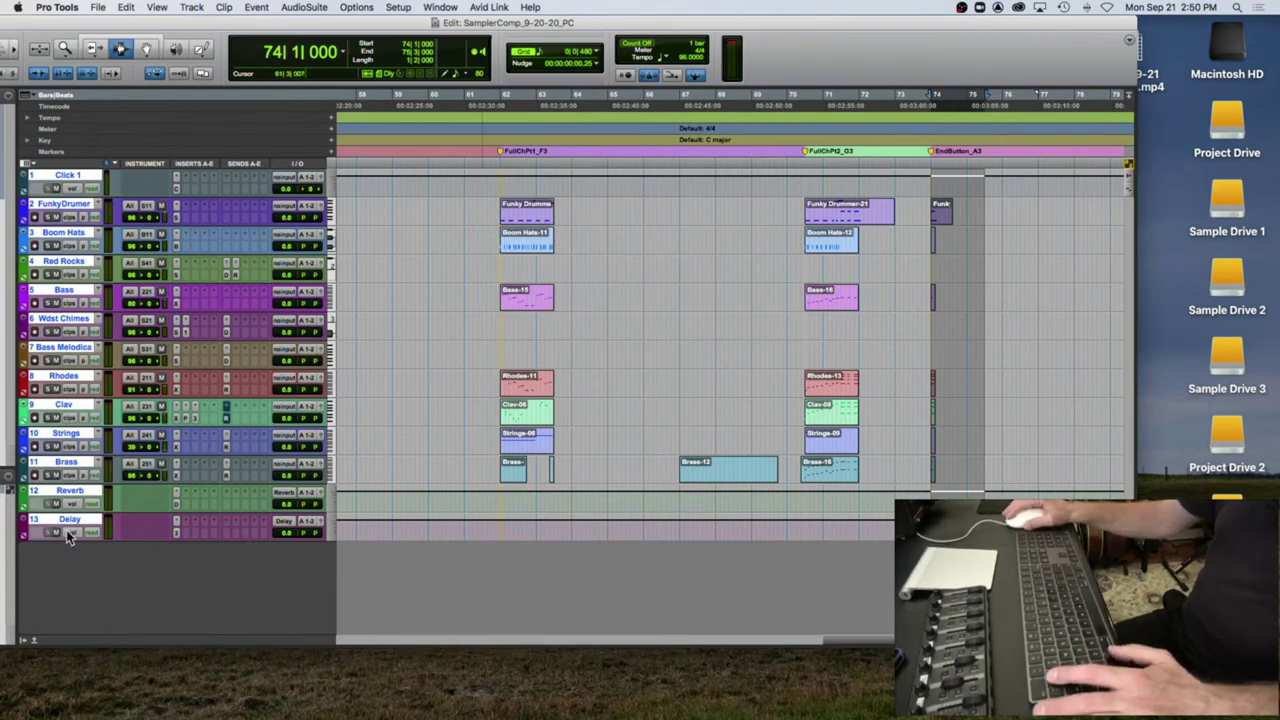
Step: Deselect the tracks by disabling the ALL edit group, and return to the session start
{"action": "left_click_drag", "start_coordinate": [183, 28], "coordinate": [353, 27]}
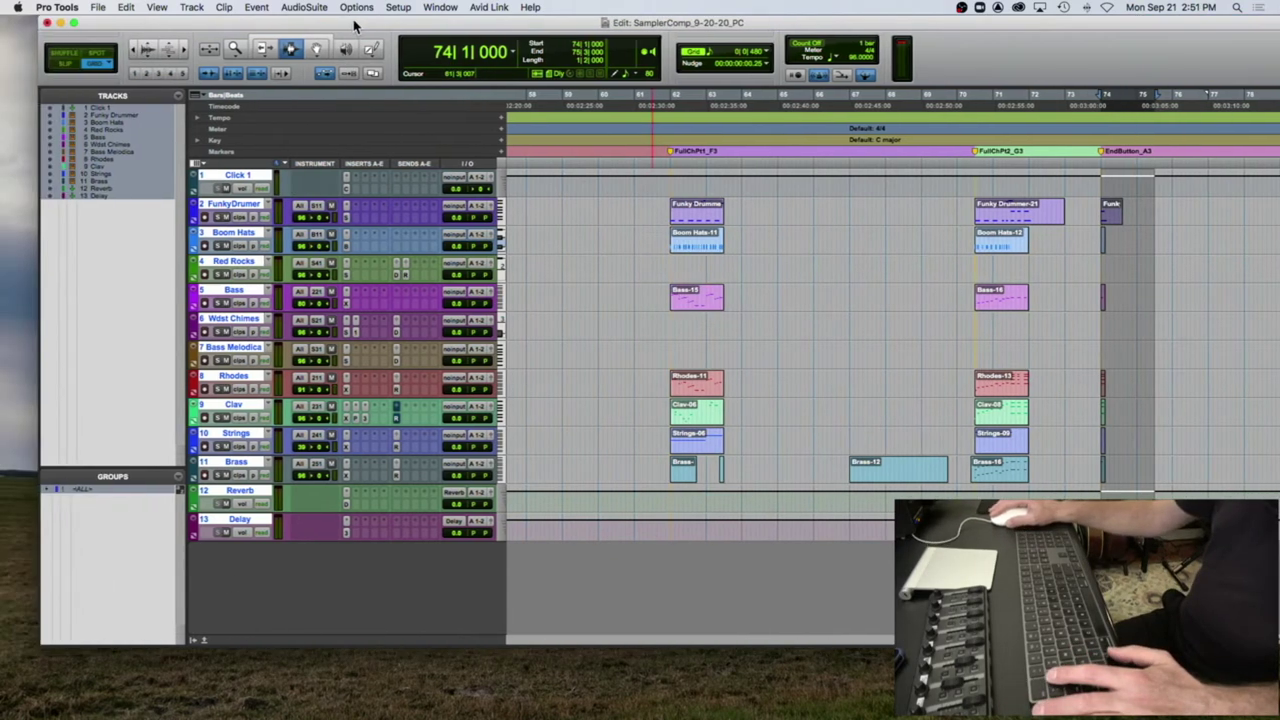
{"action": "left_click", "coordinate": [232, 207]}
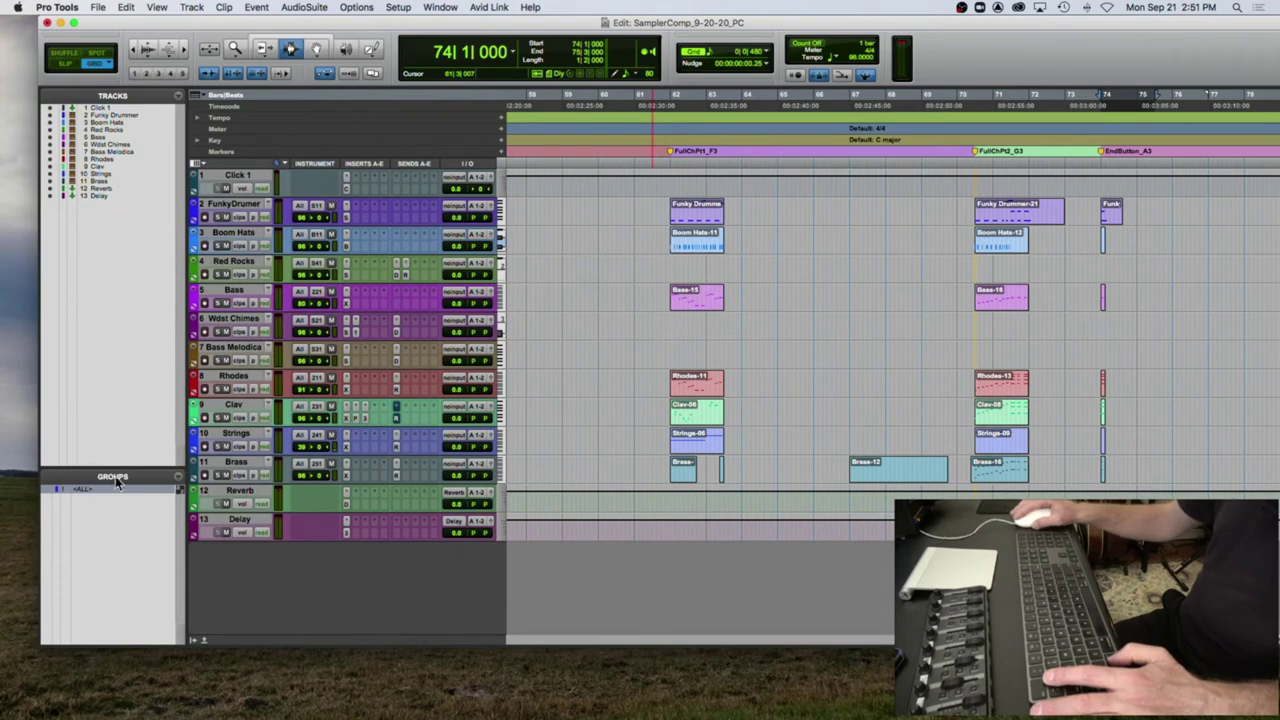
{"action": "left_click", "coordinate": [85, 490]}
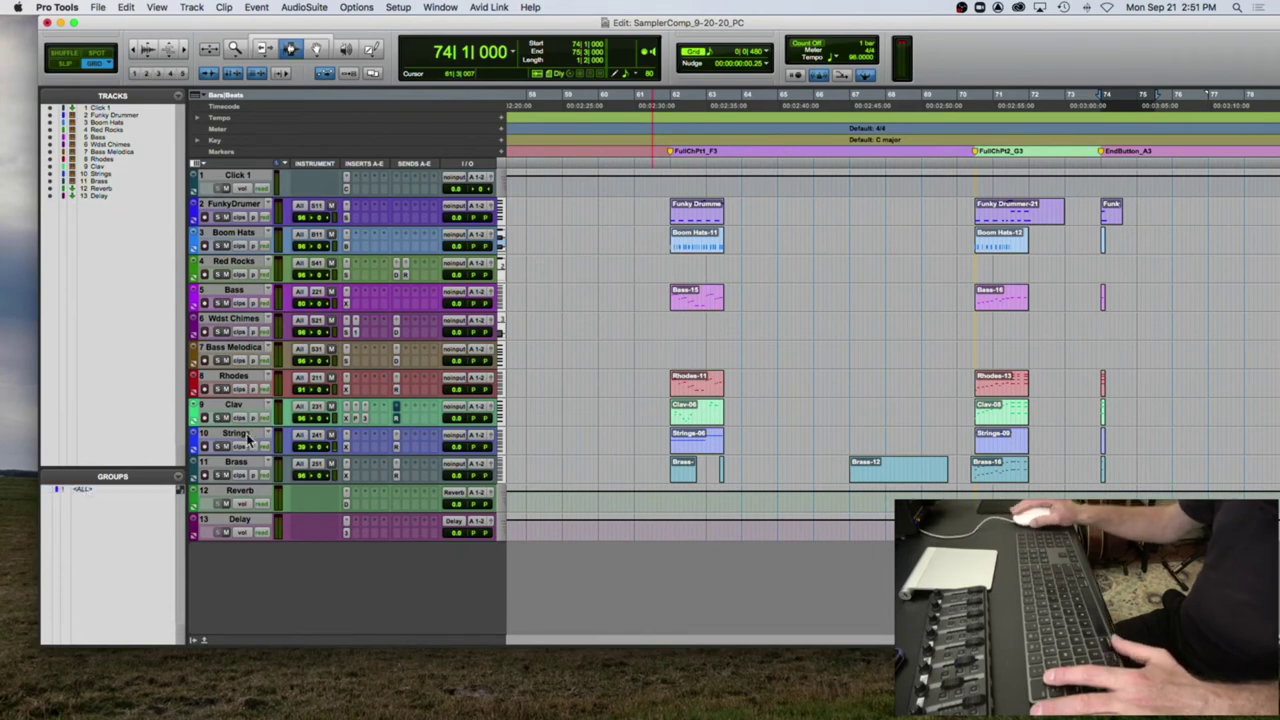
{"action": "key", "text": "Return"}
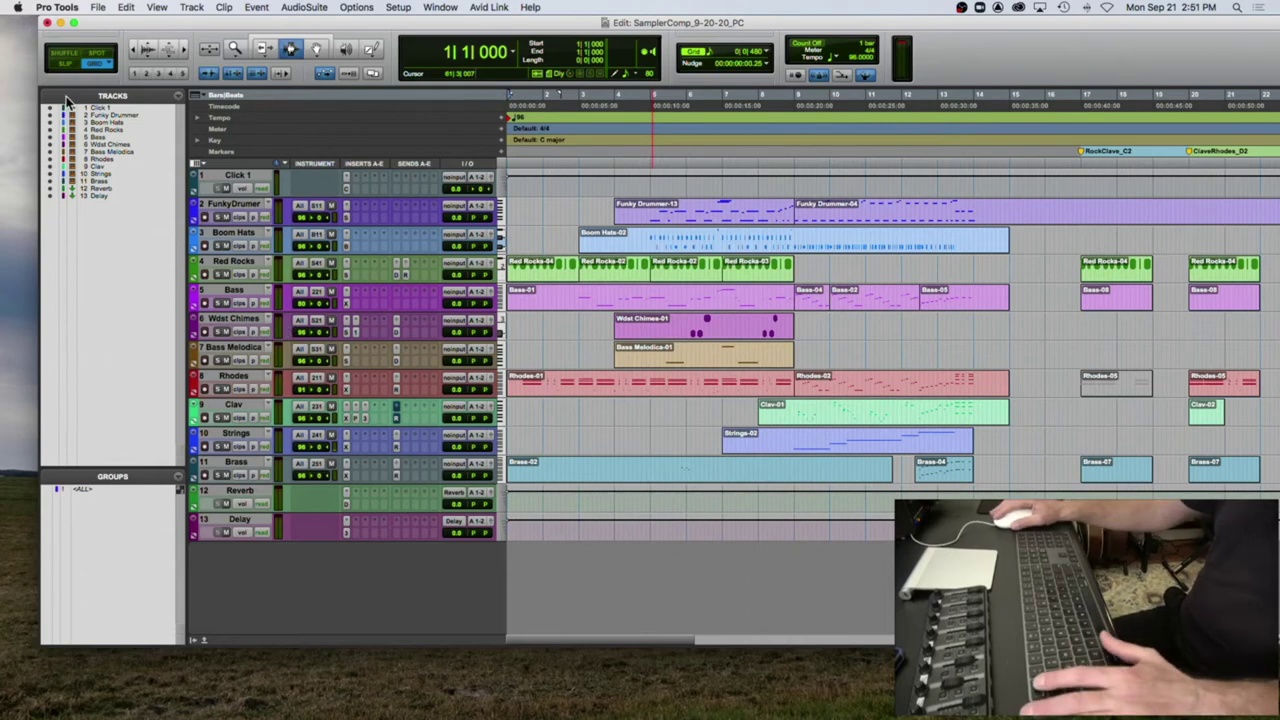
Step: Save the session under the new name SamplerCompWEdits_9-21-20_PC in the SamplerComp_9-20-20_PC folder
{"action": "left_click", "coordinate": [101, 8]}
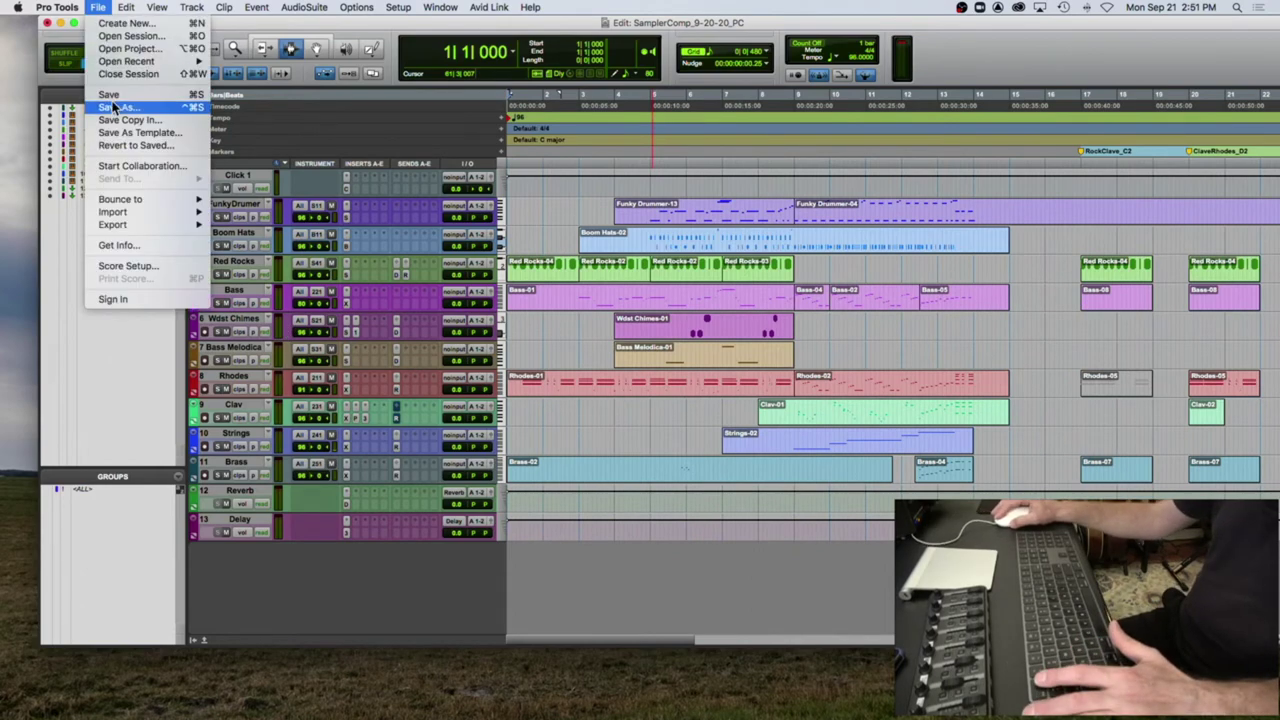
{"action": "left_click", "coordinate": [143, 121]}
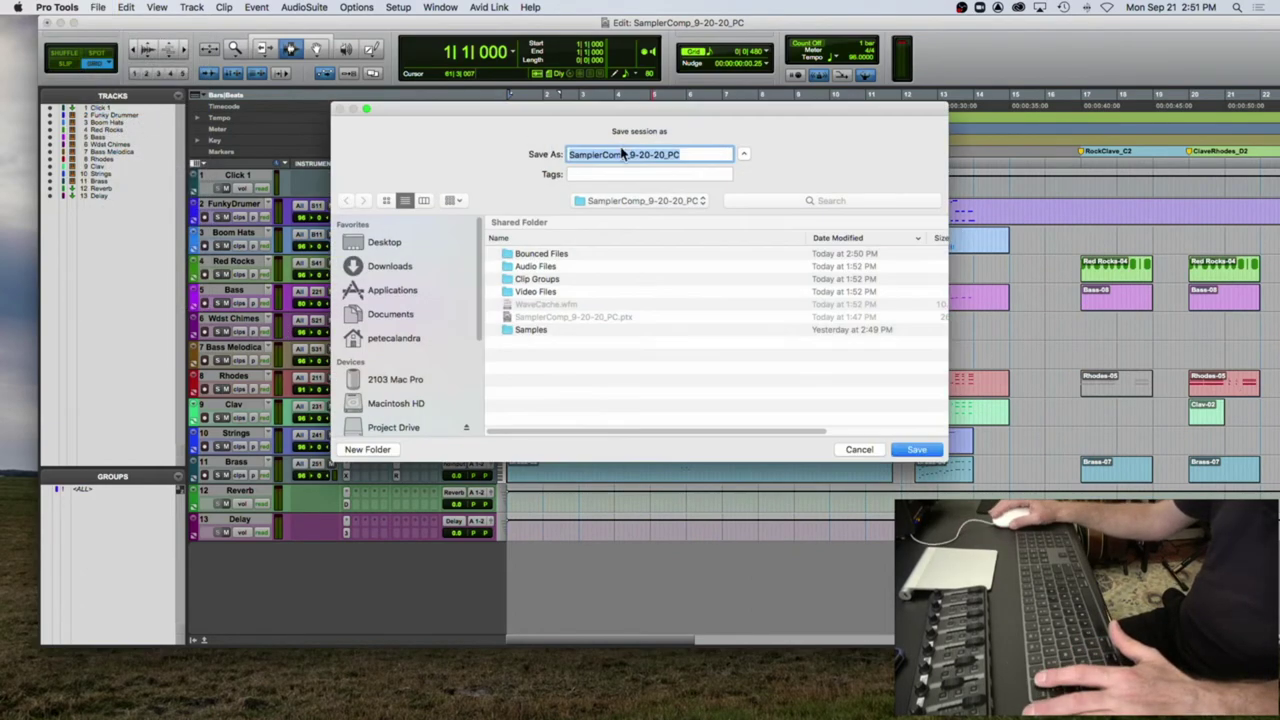
{"action": "left_click", "coordinate": [626, 154]}
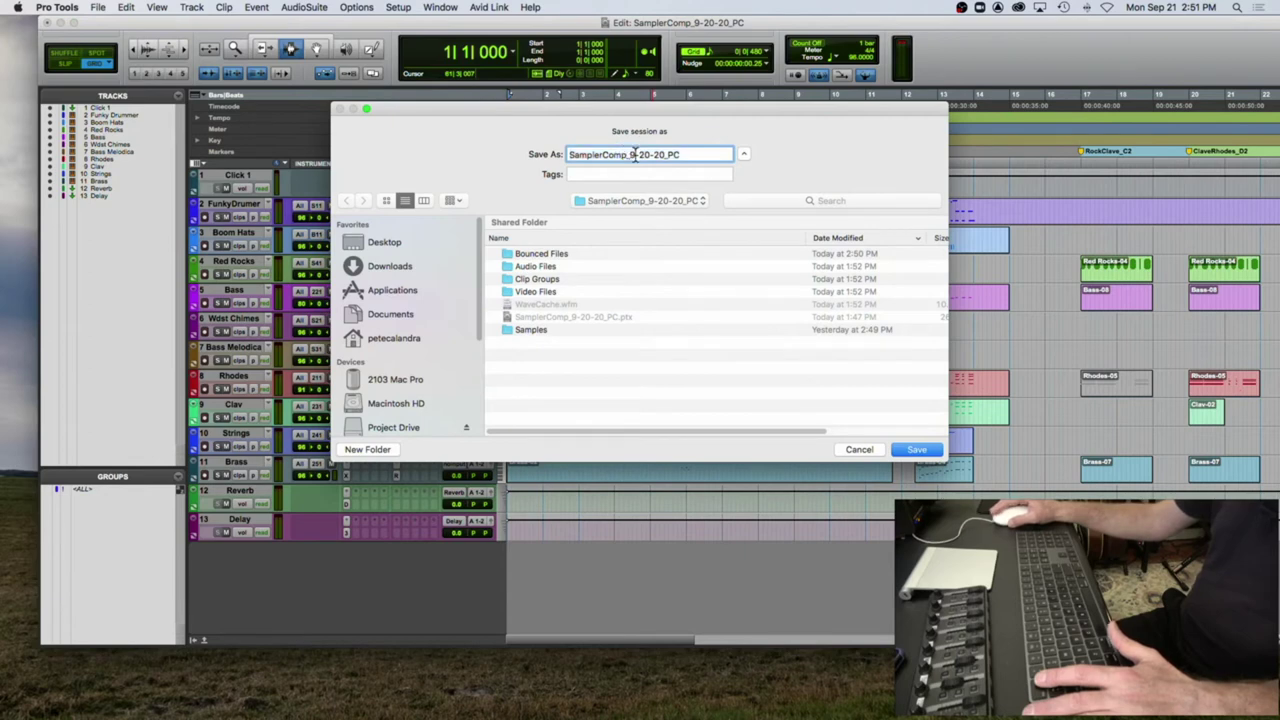
{"action": "type", "text": "WEdit"}
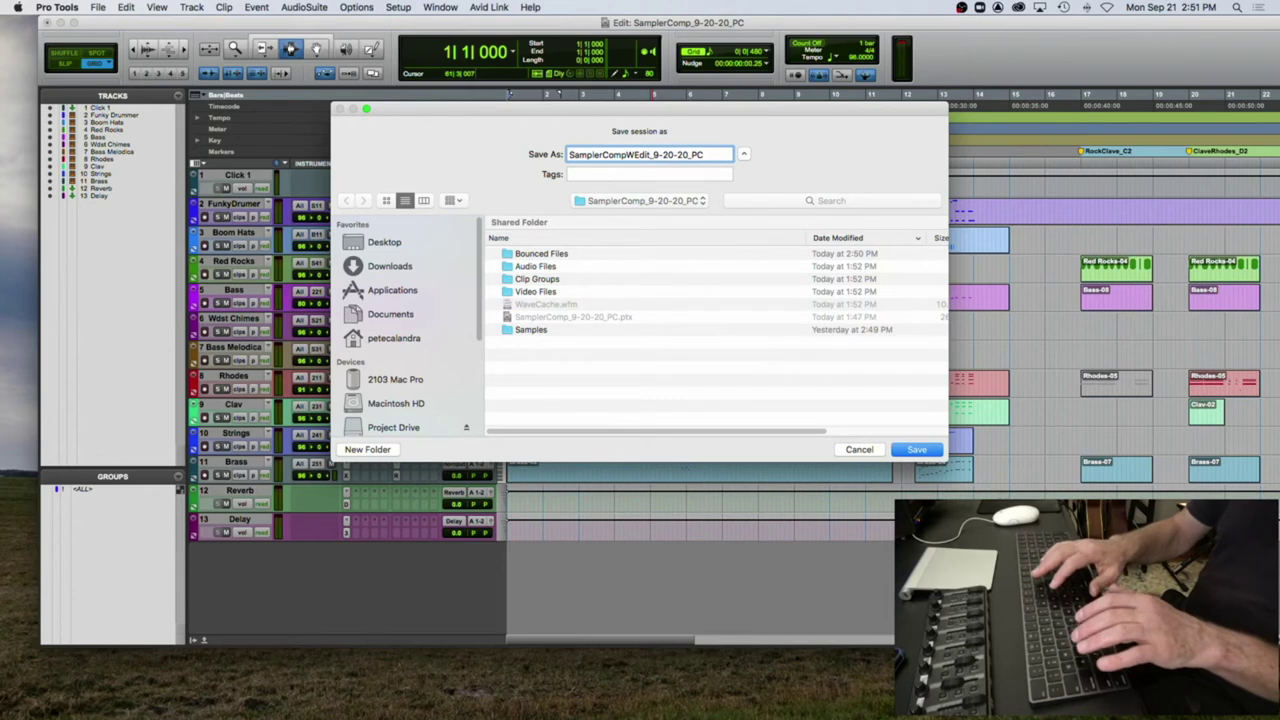
{"action": "type", "text": "s"}
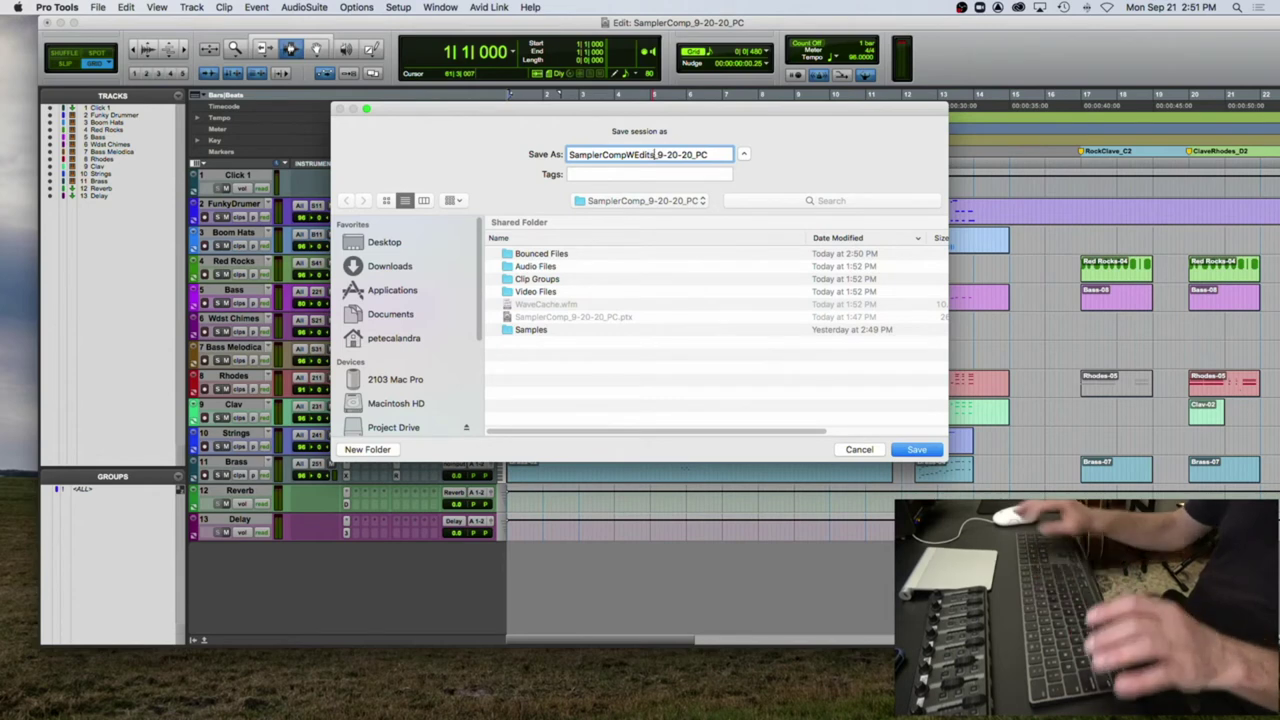
{"action": "left_click", "coordinate": [675, 154]}
{"action": "key", "text": "BackSpace"}
{"action": "type", "text": "1"}
{"action": "left_click", "coordinate": [899, 452]}
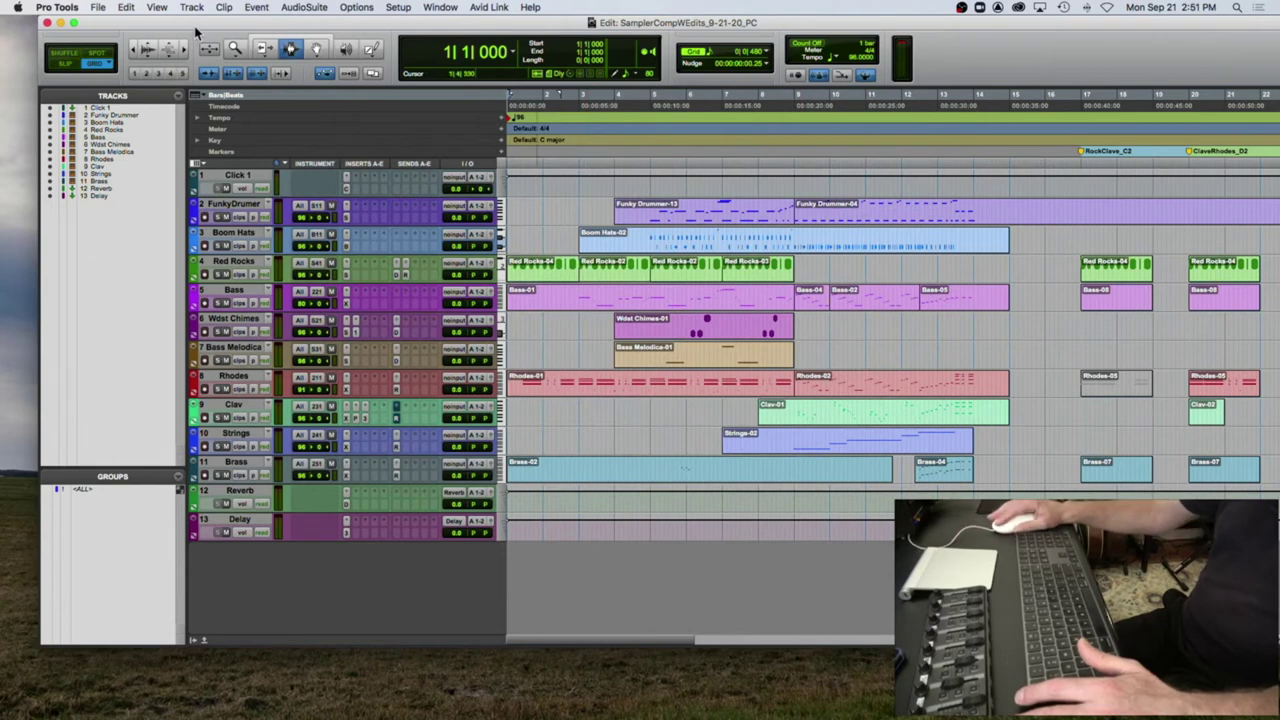
Step: Close the SamplerCompWEdits_9-21-20_PC session, saving its changes
{"action": "left_click_drag", "start_coordinate": [197, 29], "coordinate": [177, 28]}
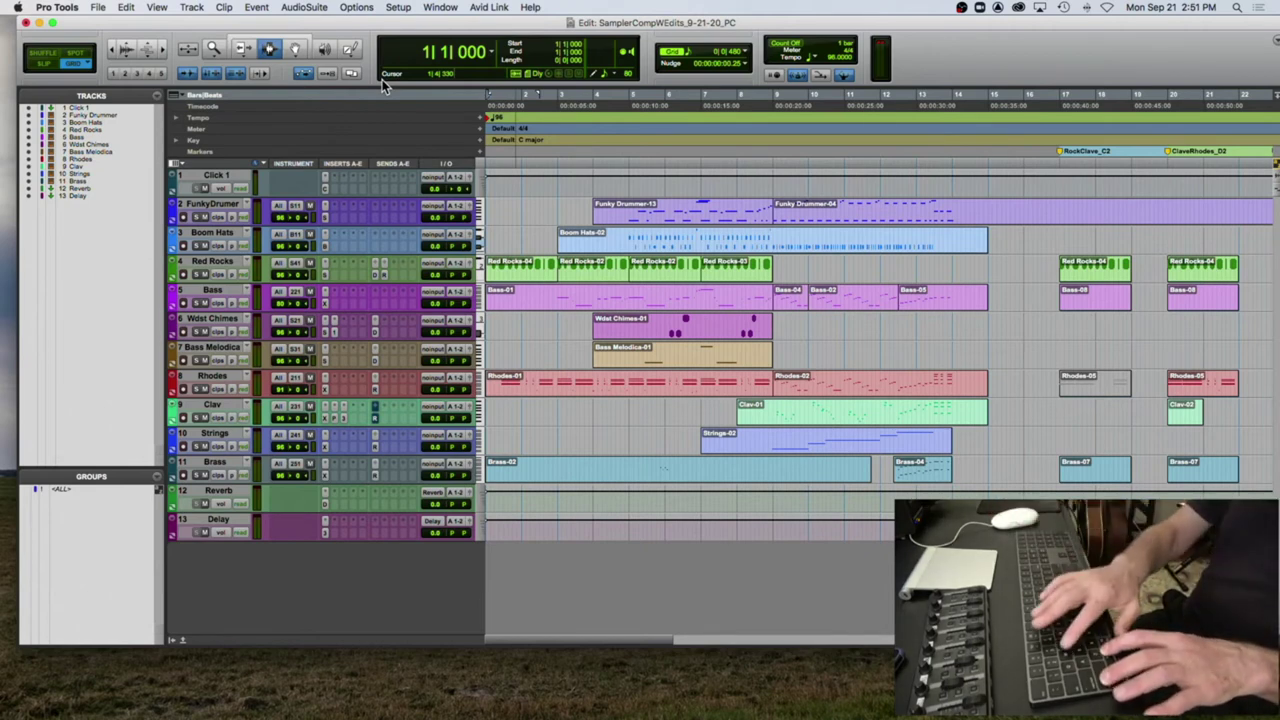
{"action": "key", "text": "super+shift+w"}
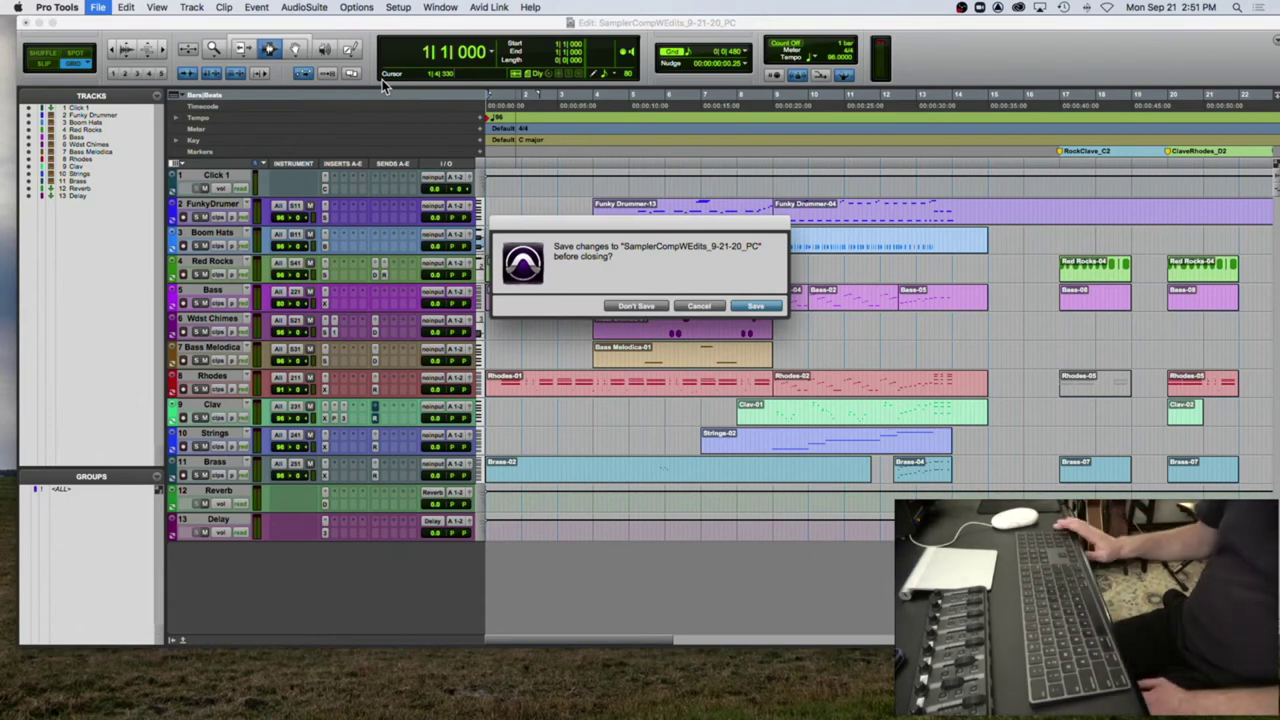
{"action": "key", "text": "Return"}
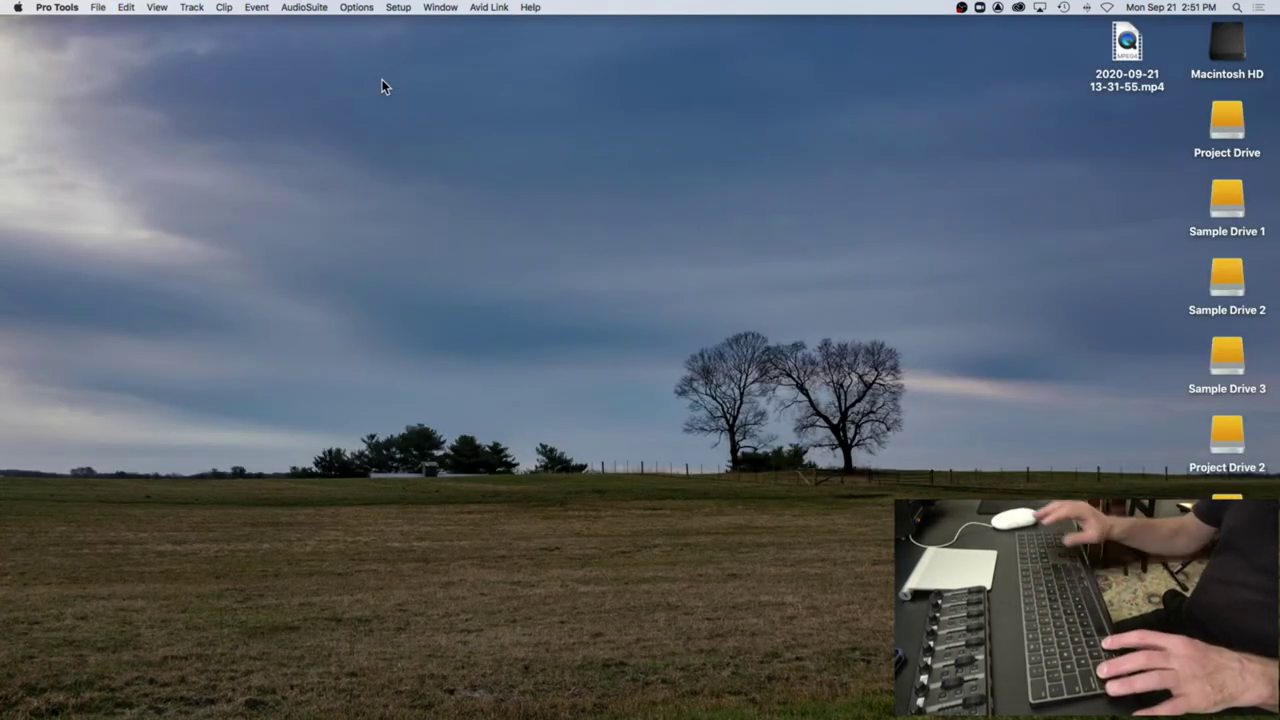
Step: Create a new local session named StructureFinal_9-21-20_PC on the Desktop, with 24-bit BWF (.WAV) files at 44.1 kHz
{"action": "key", "text": "super+n"}
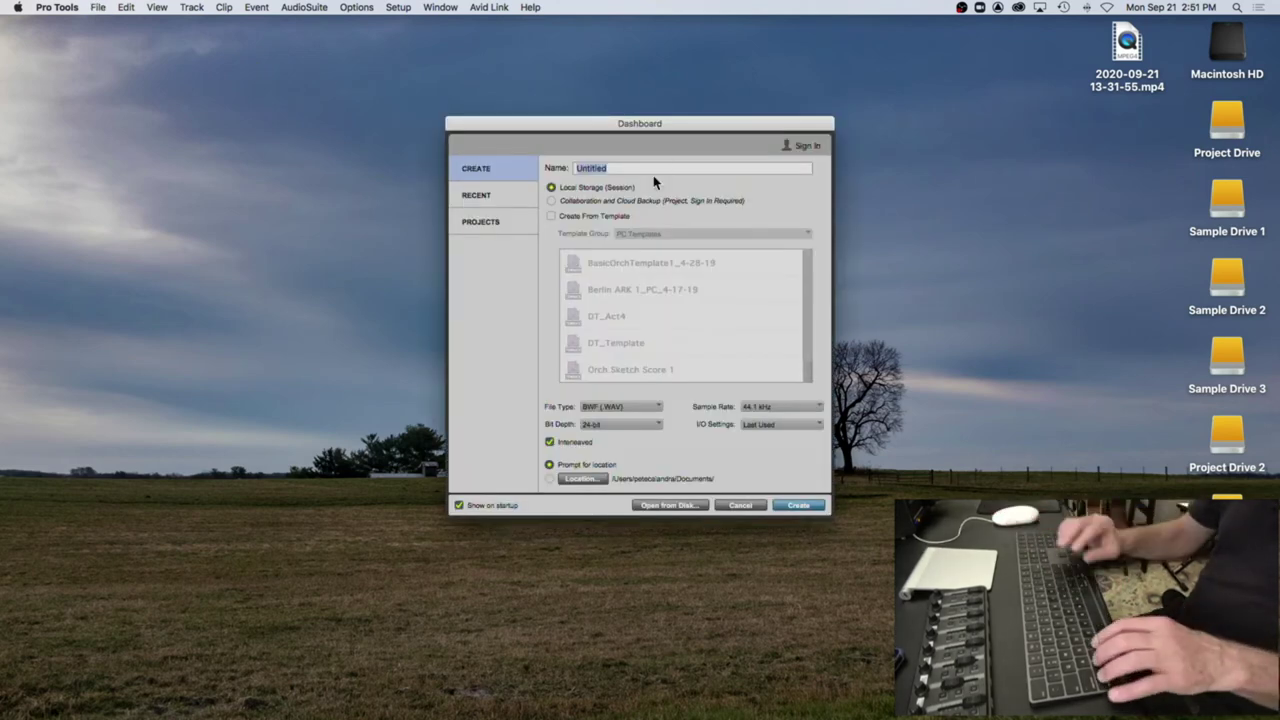
{"action": "type", "text": "Strut"}
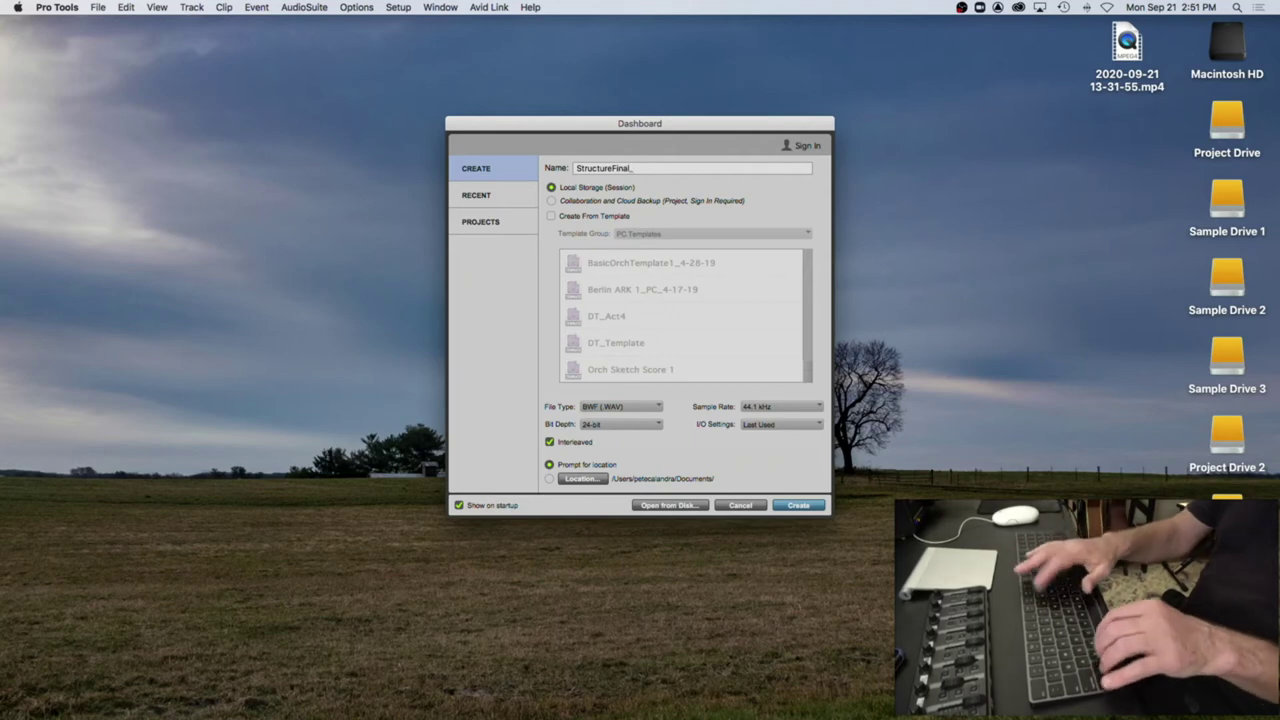
{"action": "type", "text": "9-21-20_"}
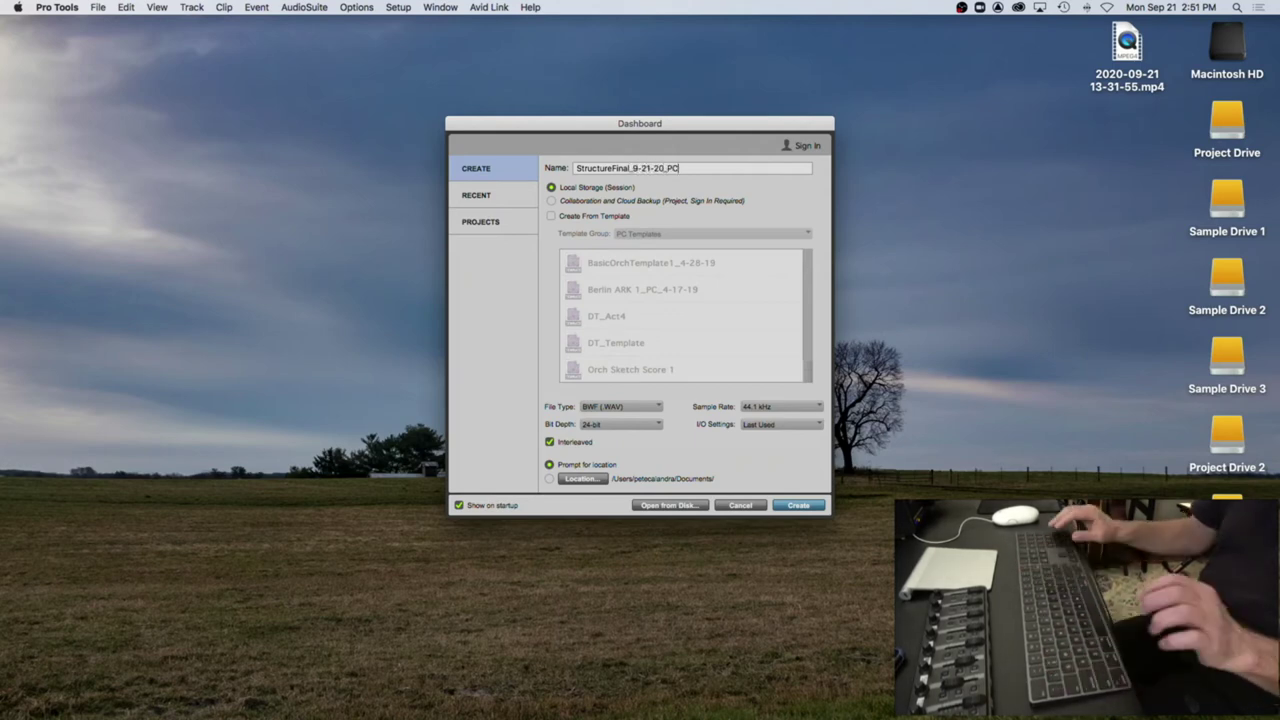
{"action": "type", "text": "PC"}
{"action": "key", "text": "Return"}
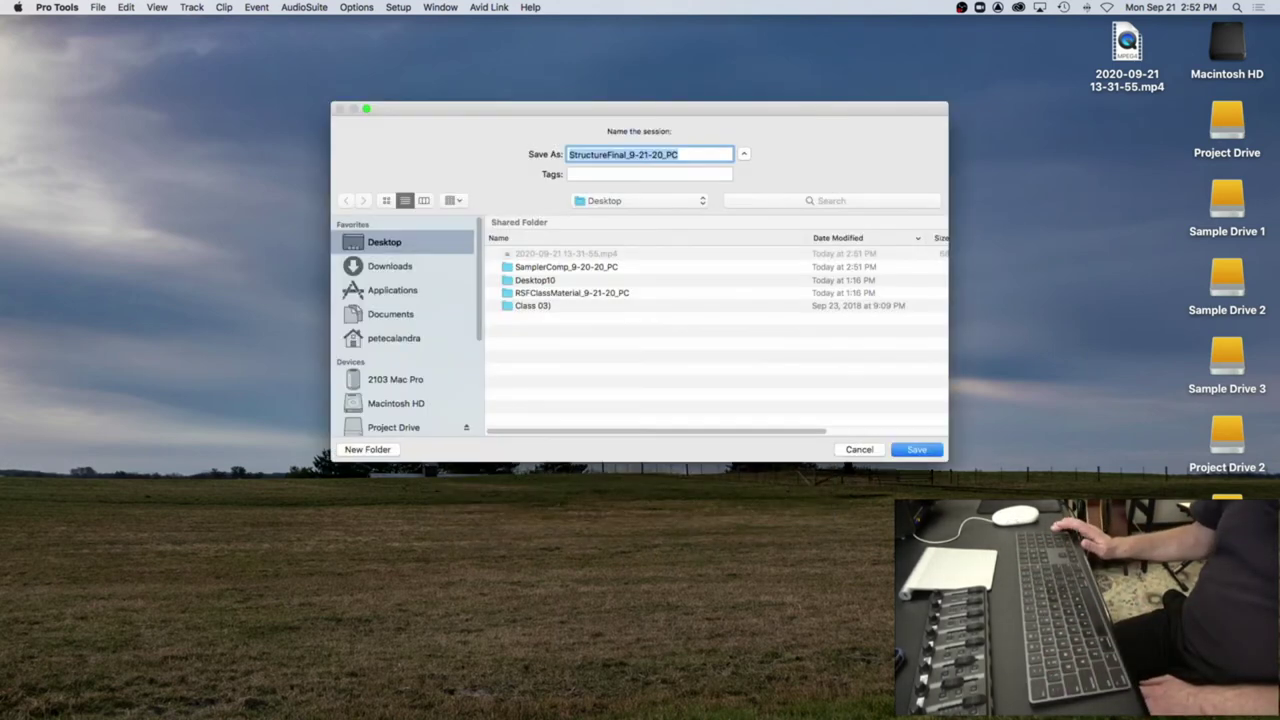
{"action": "key", "text": "Return"}
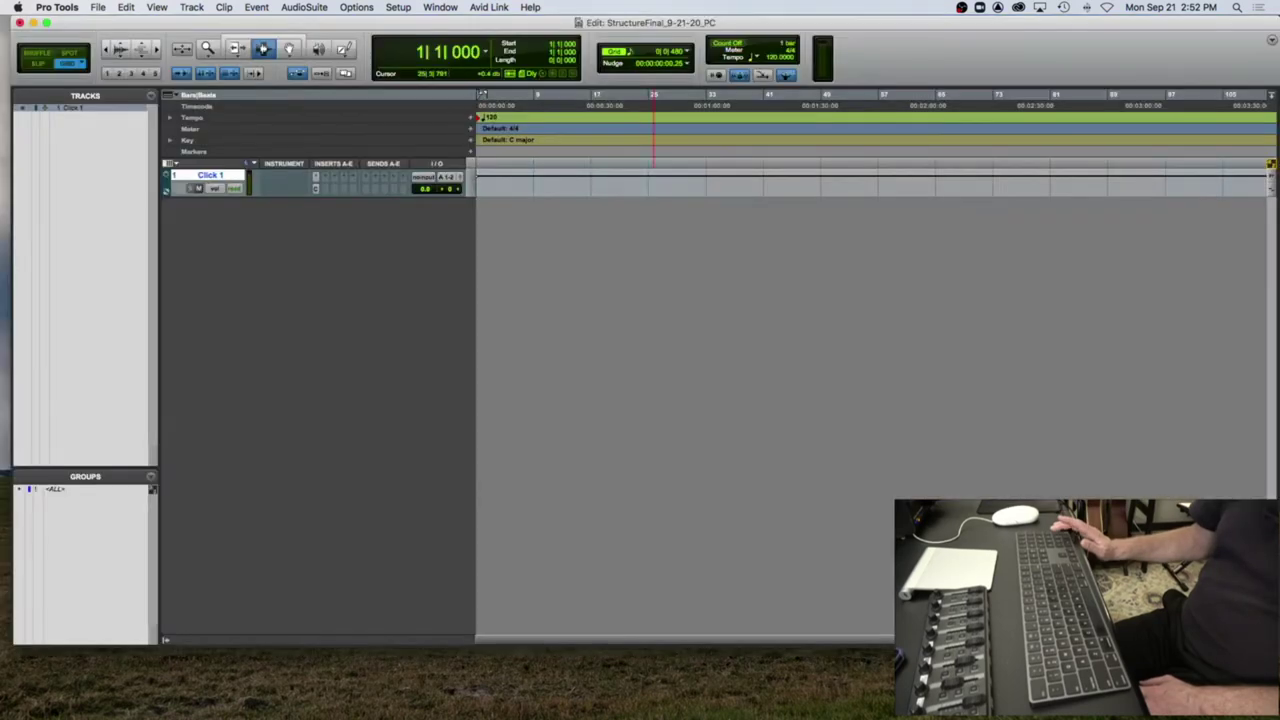
{"action": "left_click", "coordinate": [98, 7]}
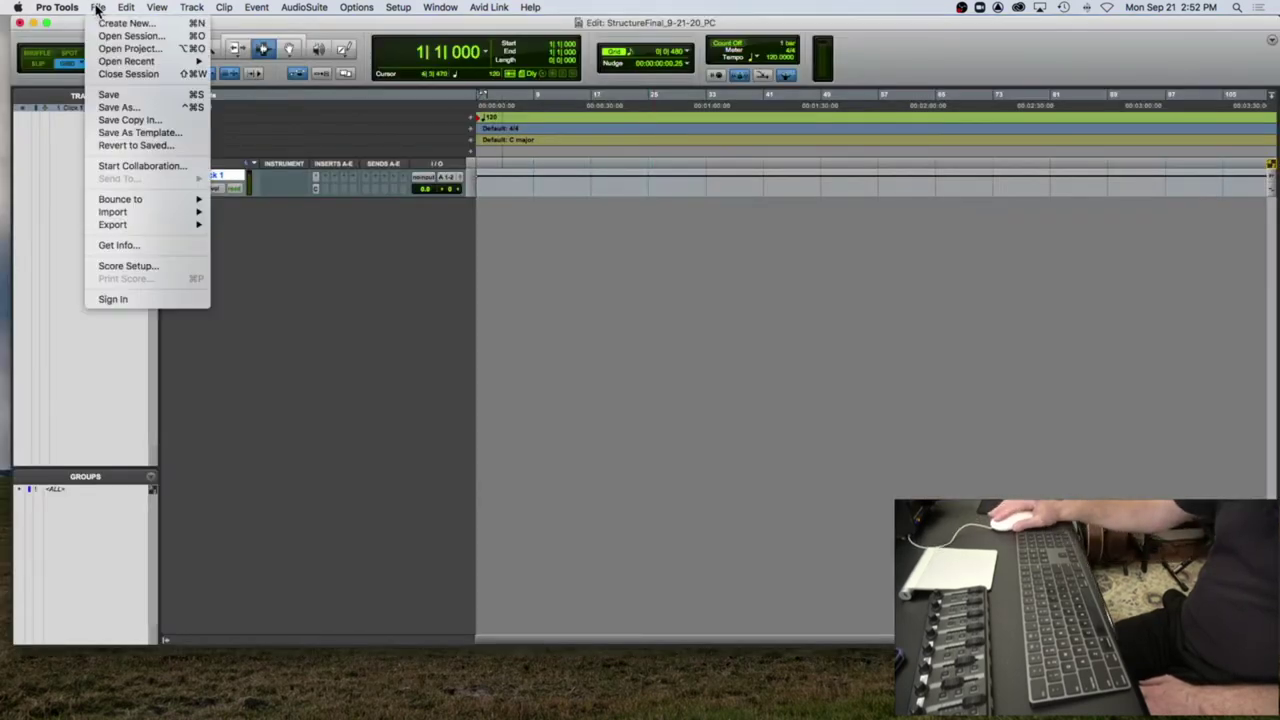
{"action": "left_click", "coordinate": [368, 62]}
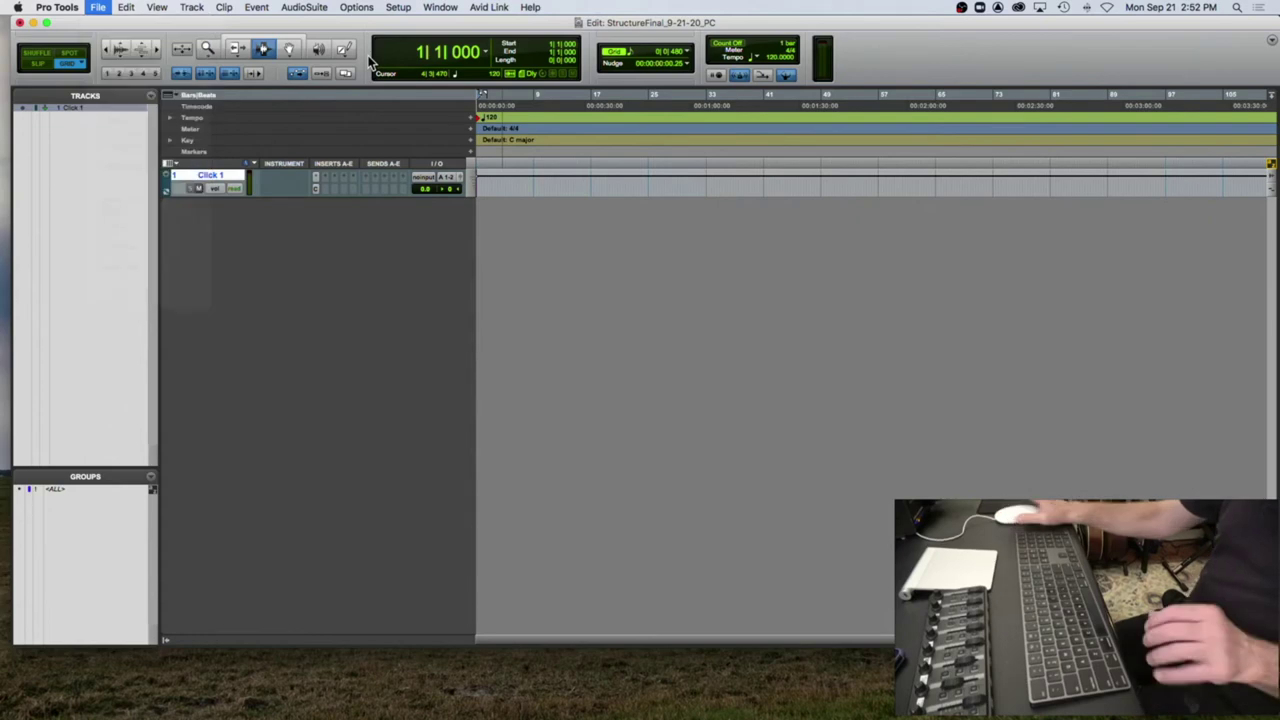
Step: Create one stereo instrument track in ticks named Final Groove
{"action": "key", "text": "super+shift+n"}
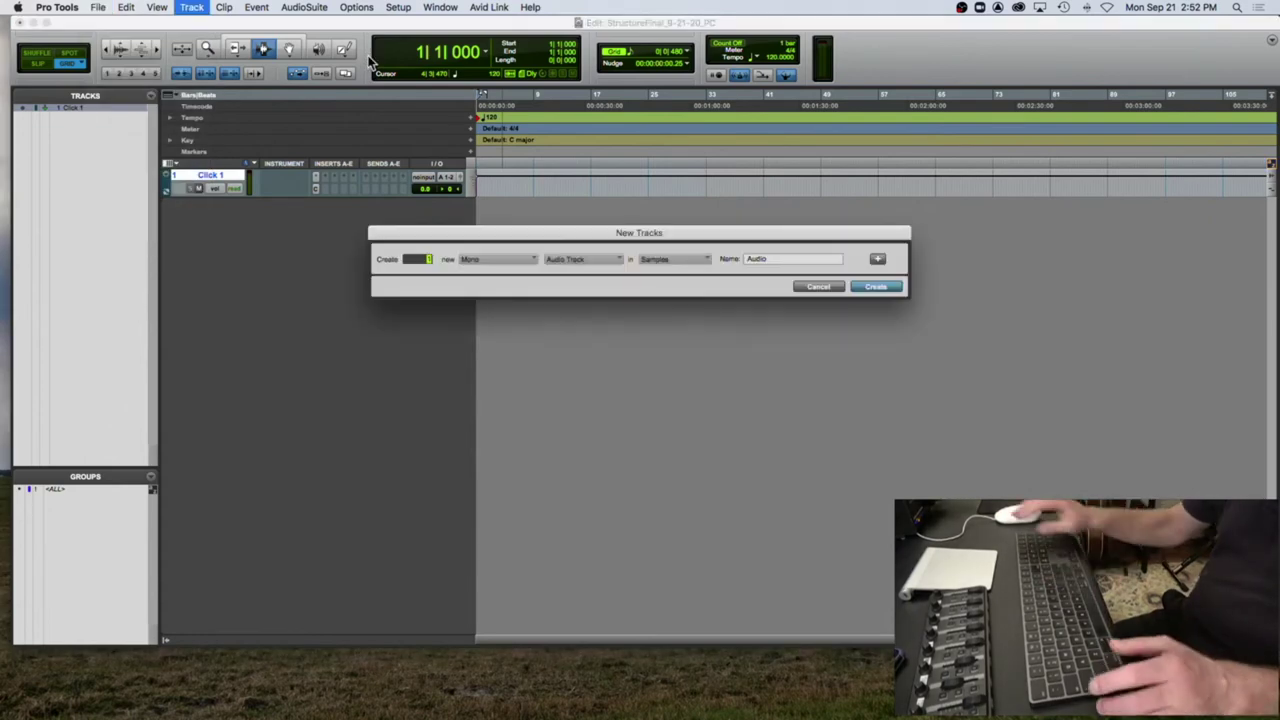
{"action": "left_click", "coordinate": [503, 259]}
{"action": "left_click", "coordinate": [503, 274]}
{"action": "left_click", "coordinate": [566, 260]}
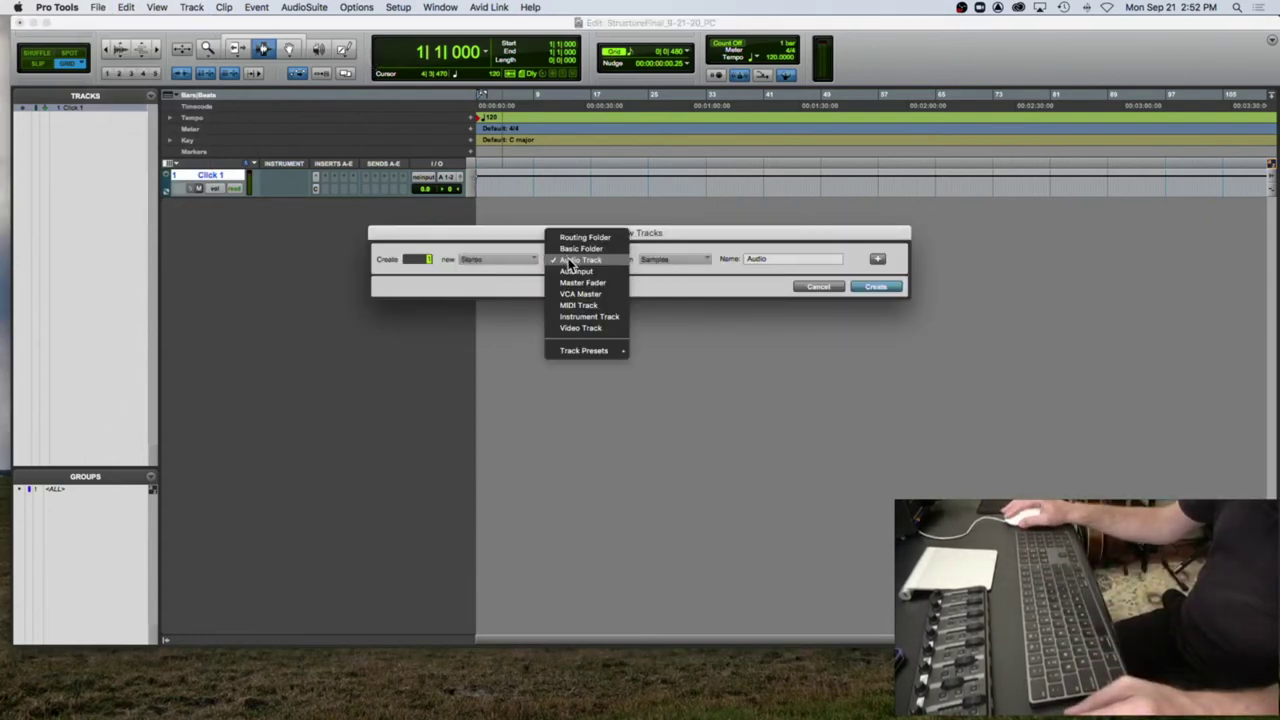
{"action": "left_click", "coordinate": [589, 316]}
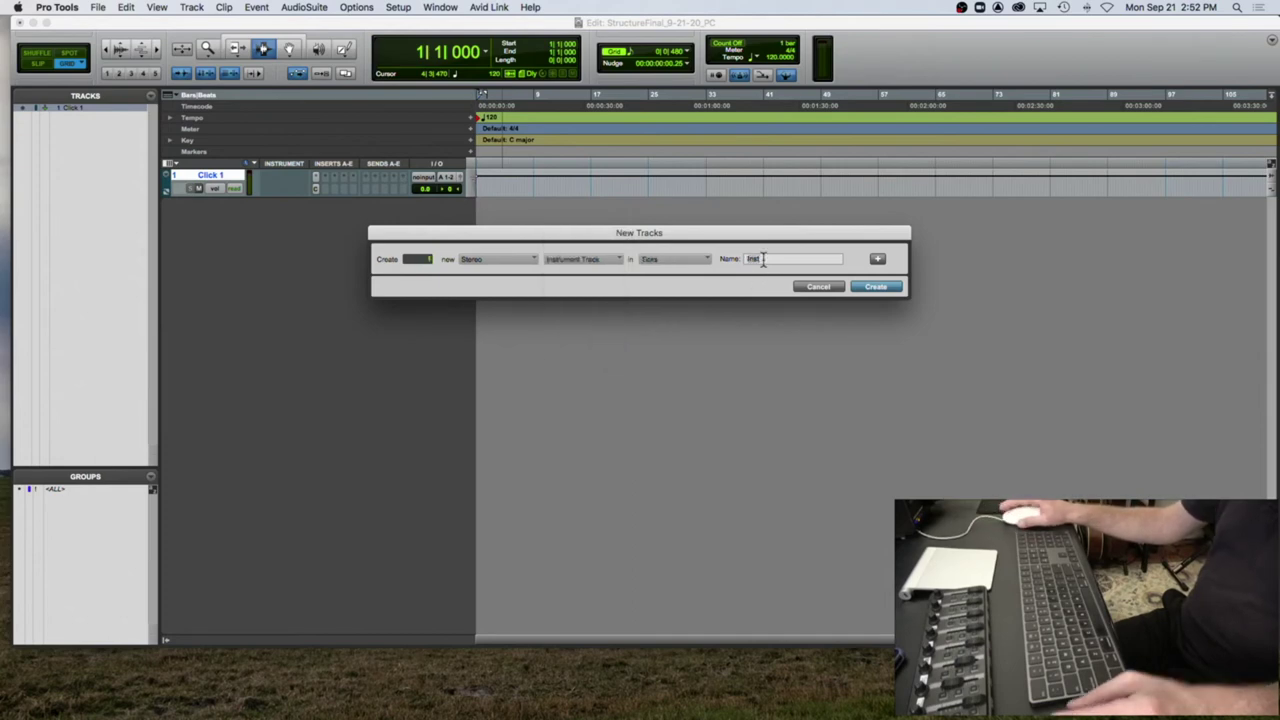
{"action": "type", "text": "FinalGroove"}
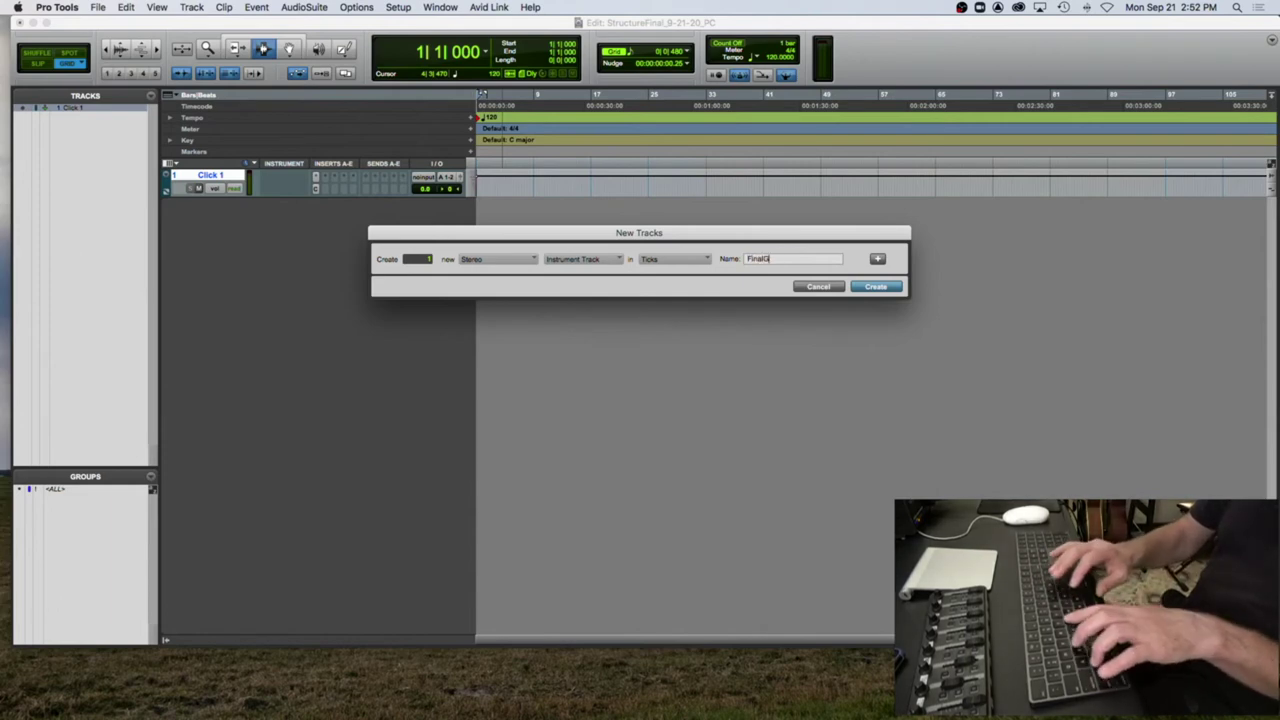
{"action": "left_click", "coordinate": [764, 259]}
{"action": "left_click", "coordinate": [872, 287]}
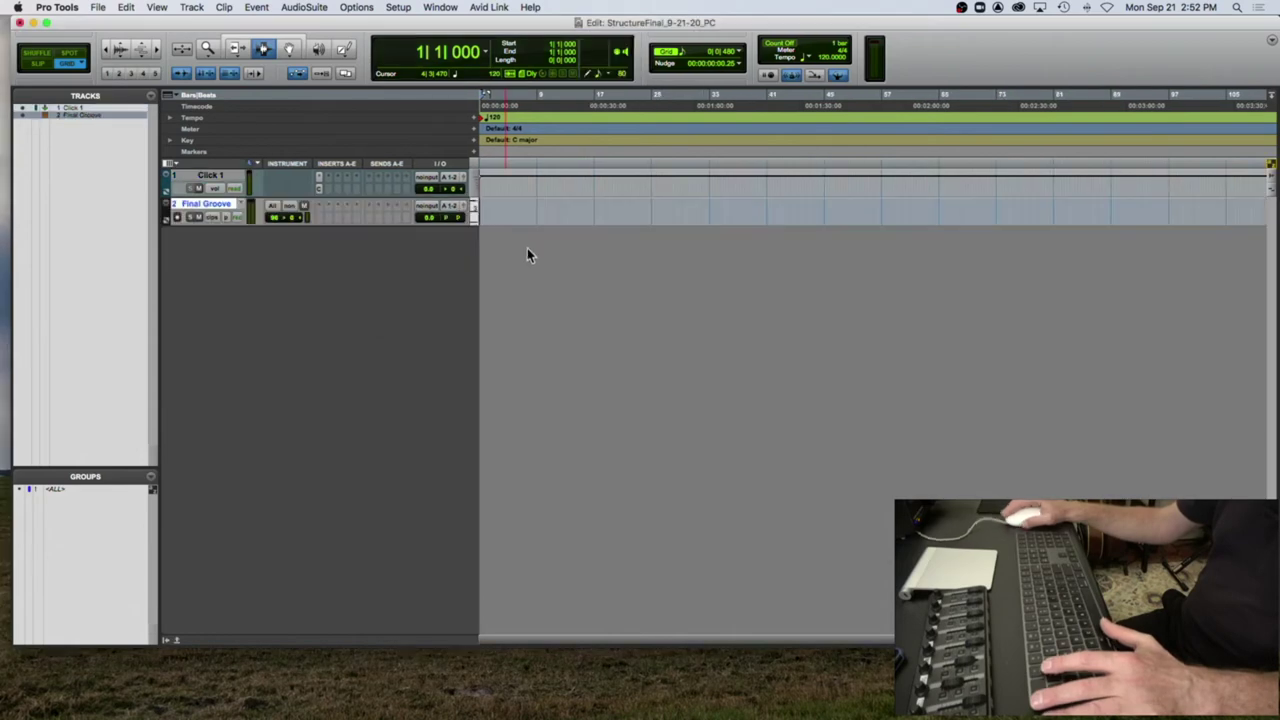
Step: Insert the AIR Music Technology multichannel plug-in Structure Free (stereo) on the Final Groove track
{"action": "left_click", "coordinate": [324, 220]}
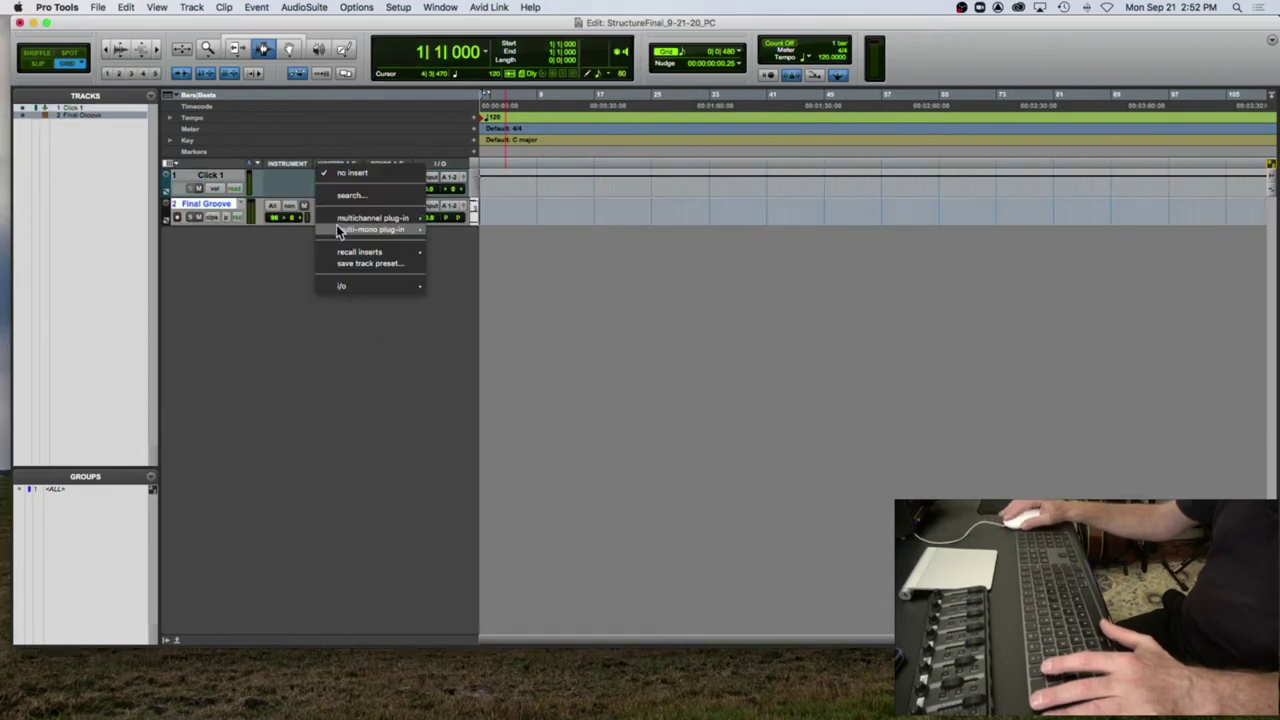
{"action": "mouse_move", "coordinate": [369, 229]}
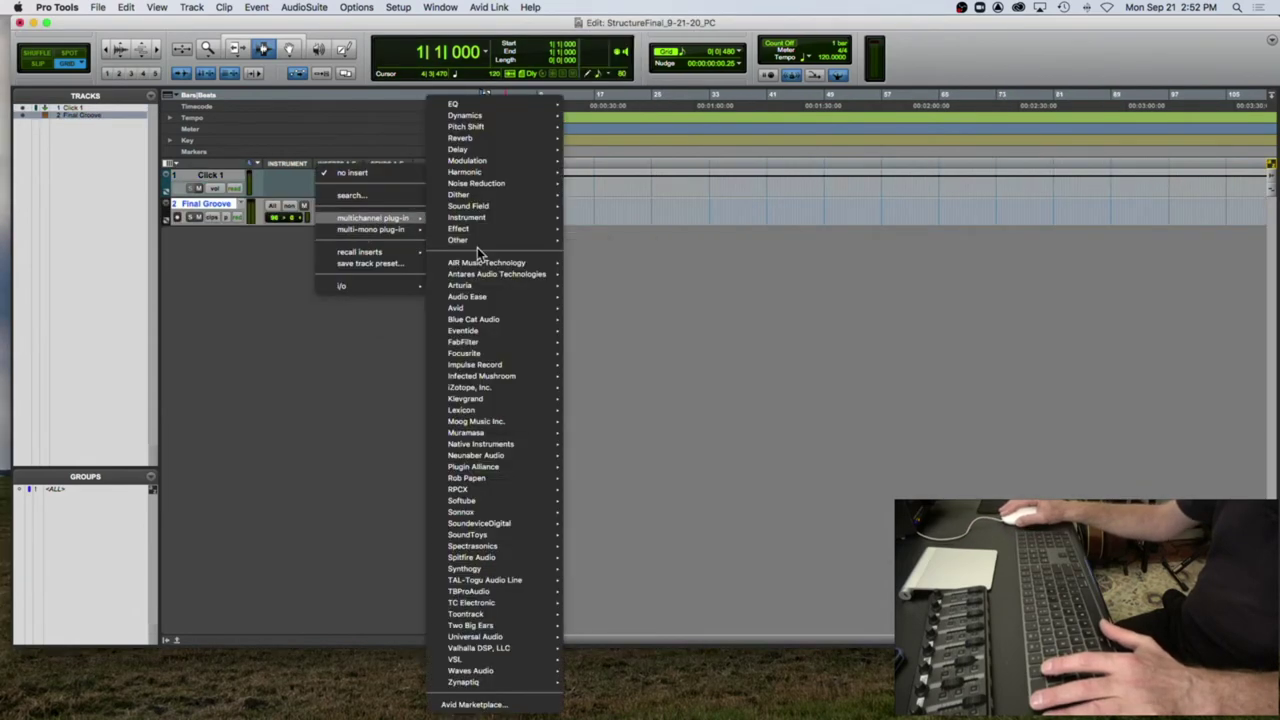
{"action": "mouse_move", "coordinate": [478, 274]}
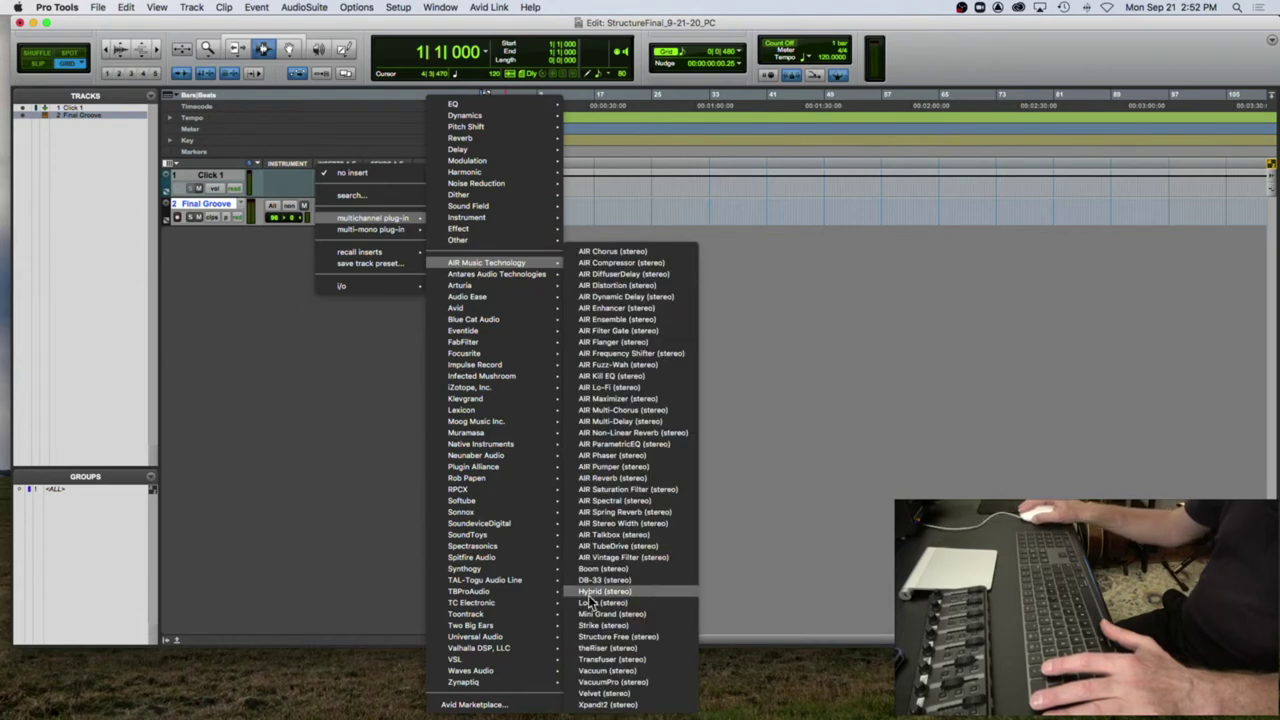
{"action": "left_click", "coordinate": [590, 637]}
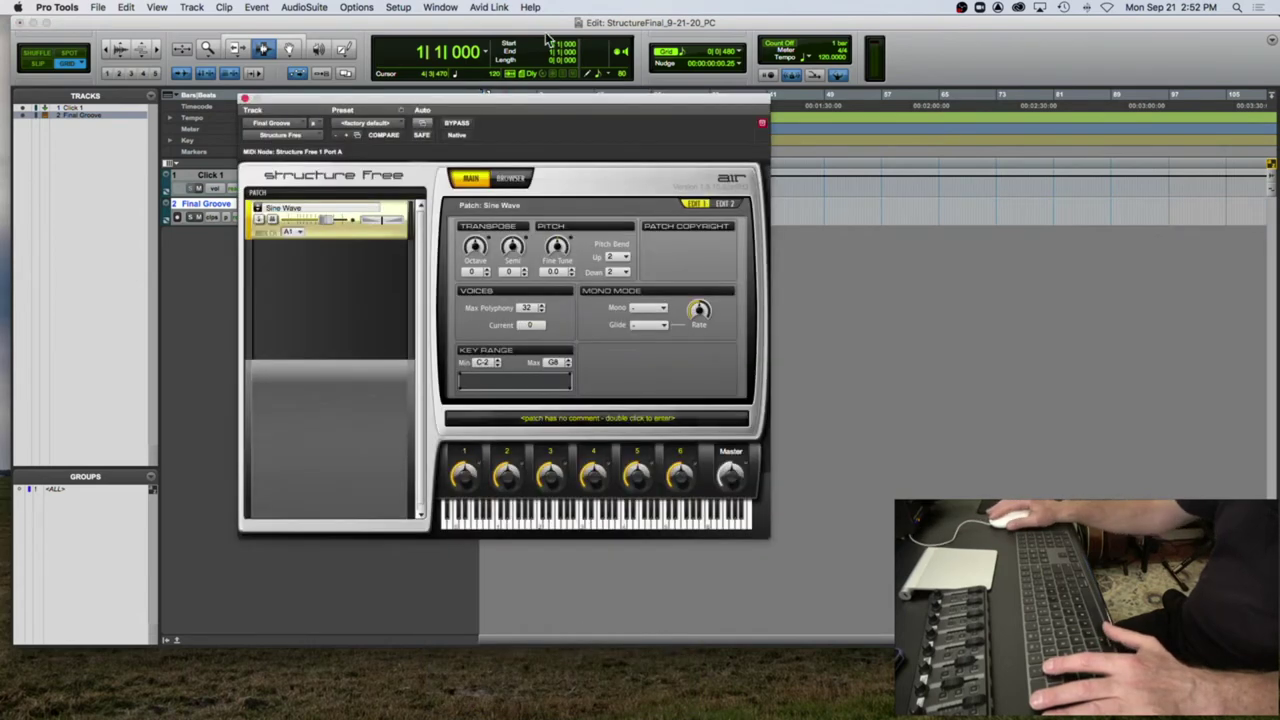
Step: Switch to Finder, place its window beside the plug-in, and open the SamplerComp_9-20-20_PC folder from the Desktop
{"action": "mouse_move", "coordinate": [6, 708]}
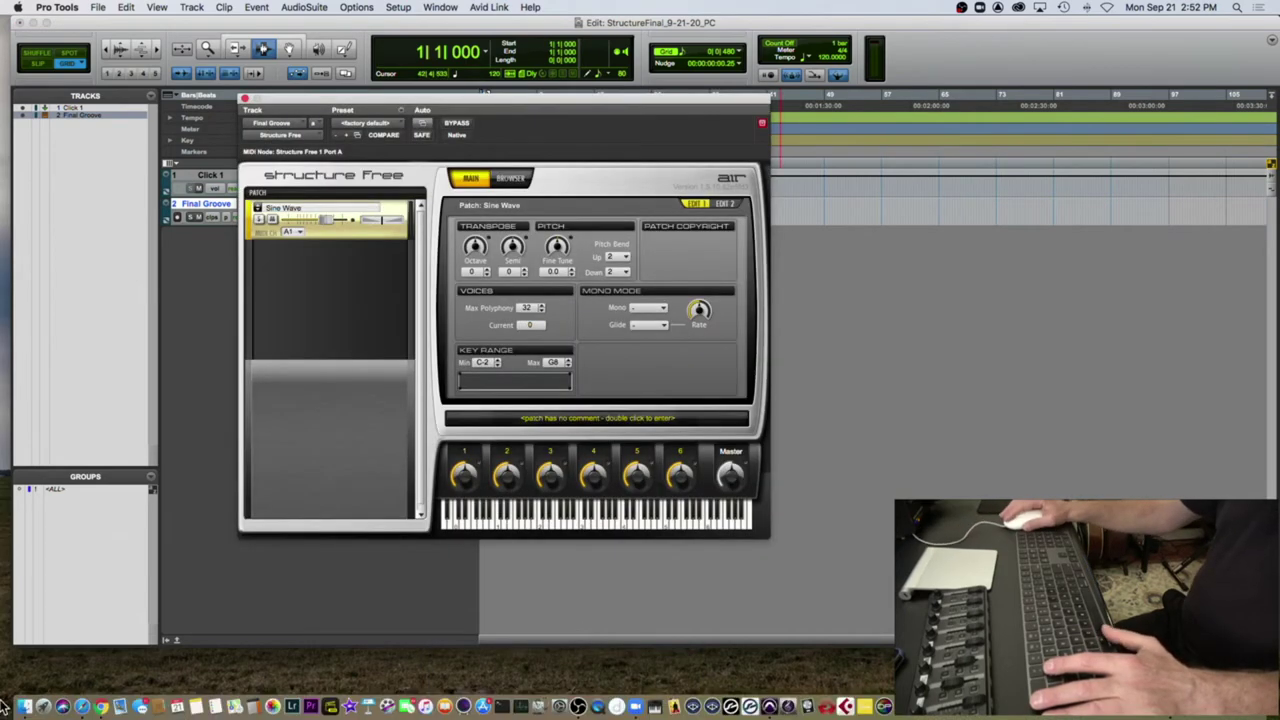
{"action": "left_click", "coordinate": [24, 707]}
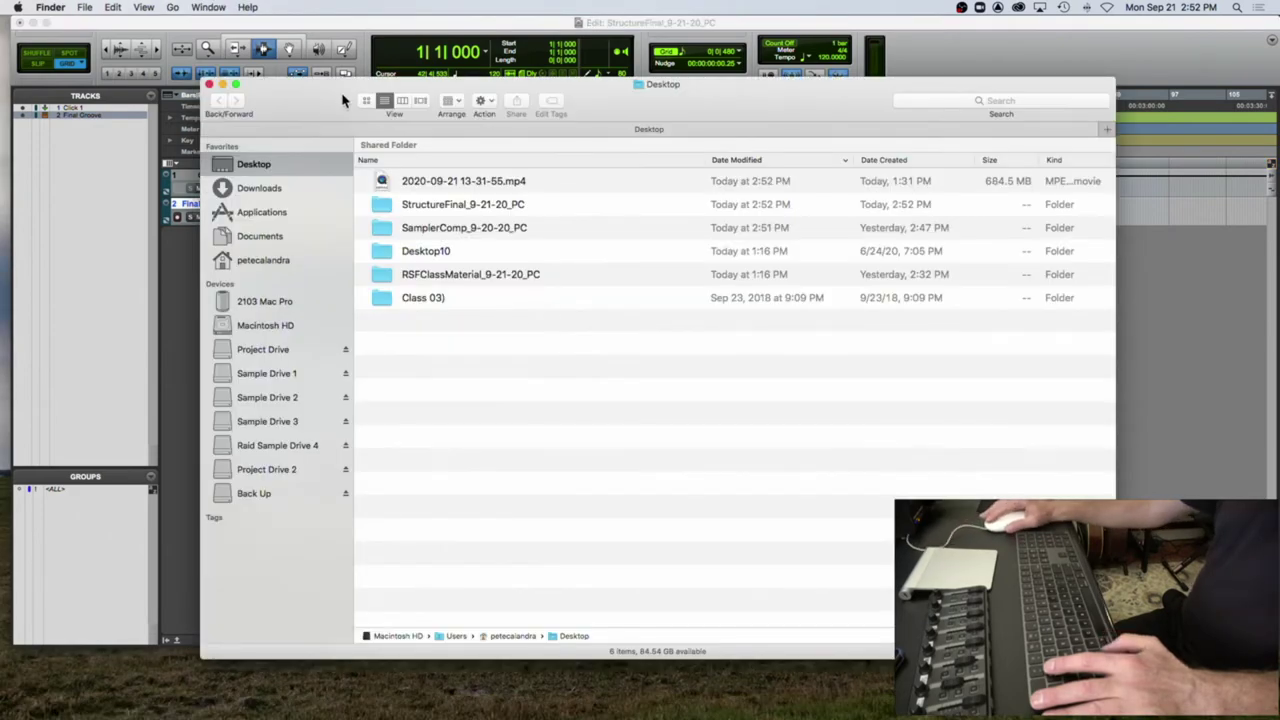
{"action": "left_click_drag", "start_coordinate": [342, 100], "coordinate": [782, 82]}
{"action": "double_click", "coordinate": [815, 212]}
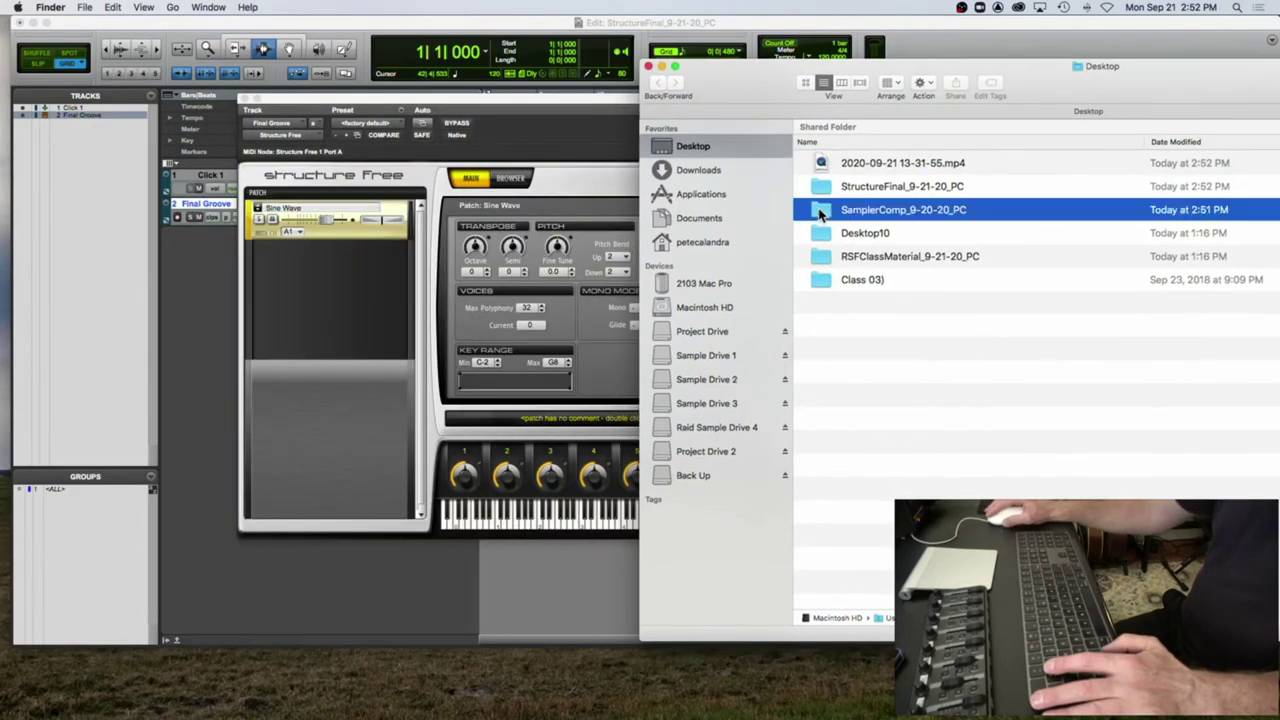
{"action": "left_click", "coordinate": [801, 164]}
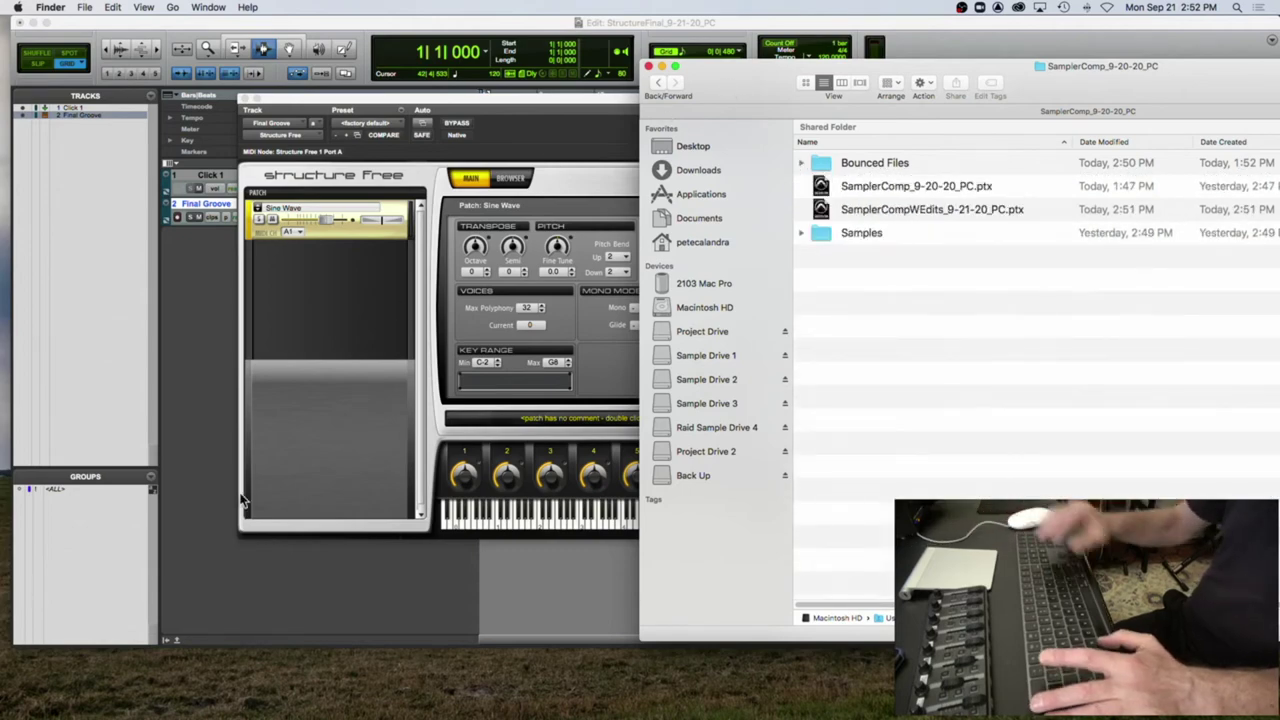
Step: Open SamplerComp_9-20-20_PC in a second Finder window and show the StructureFinal_9-21-20_PC folder in the first one
{"action": "key", "text": "super+n"}
{"action": "left_click_drag", "start_coordinate": [470, 128], "coordinate": [140, 43]}
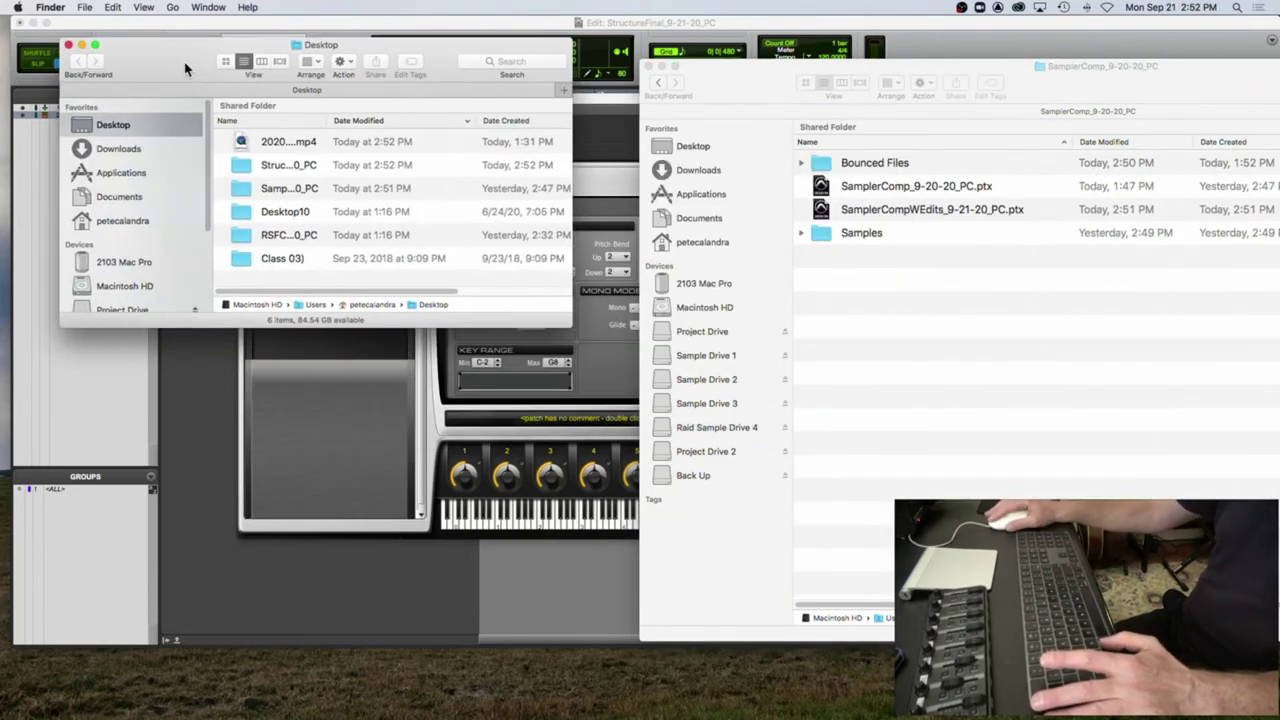
{"action": "double_click", "coordinate": [240, 187]}
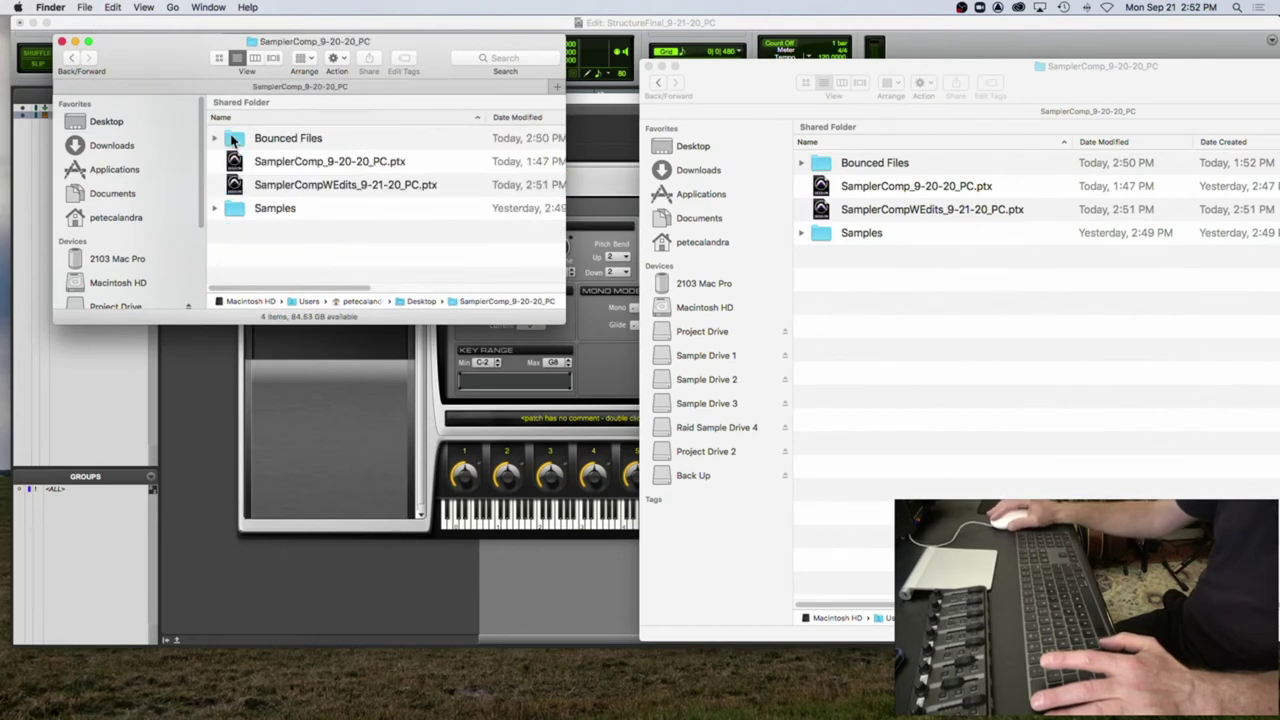
{"action": "left_click", "coordinate": [230, 142]}
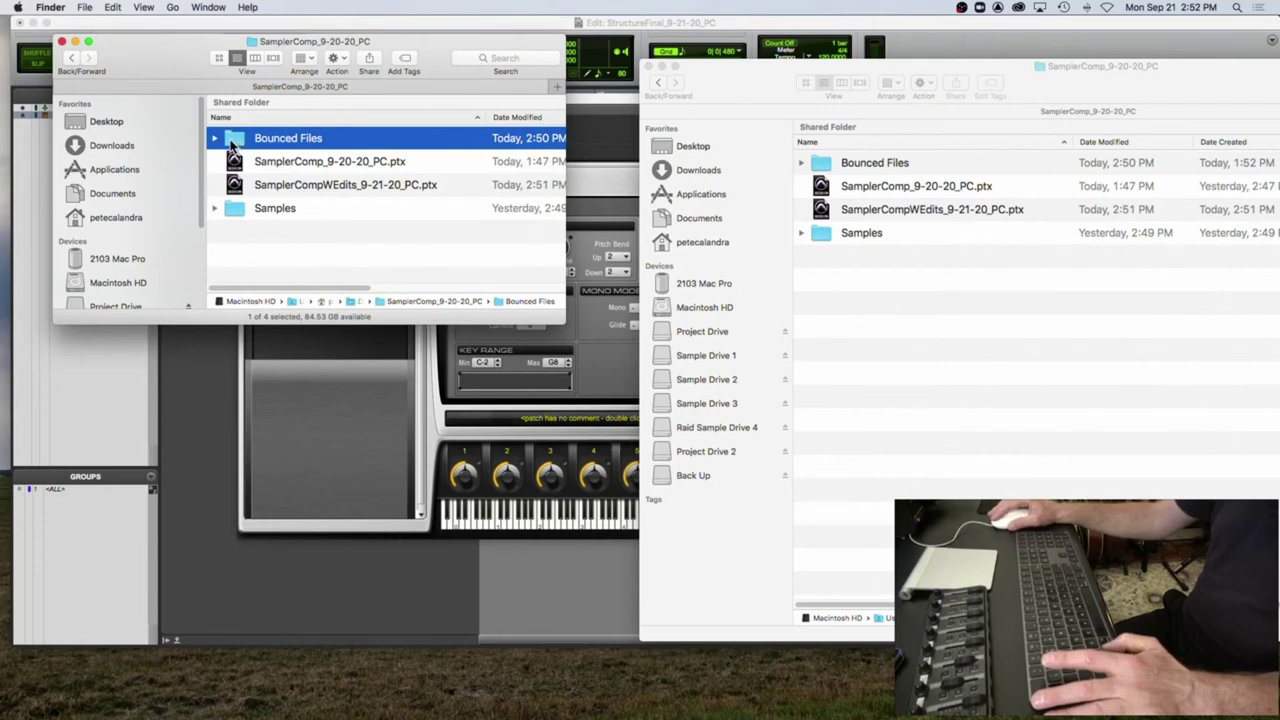
{"action": "left_click", "coordinate": [659, 83]}
{"action": "double_click", "coordinate": [885, 187]}
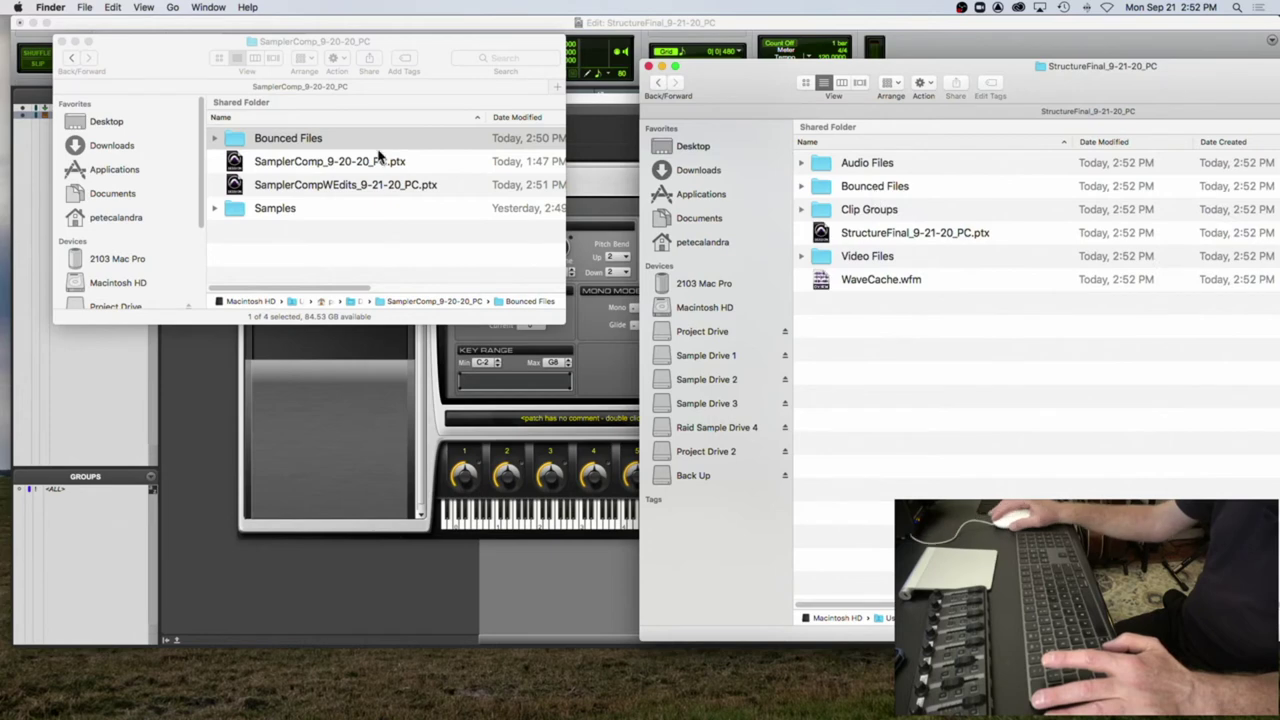
Step: Rename the Bounced Files folder inside SamplerComp_9-20-20_PC as SongLoops_PC
{"action": "left_click", "coordinate": [263, 140]}
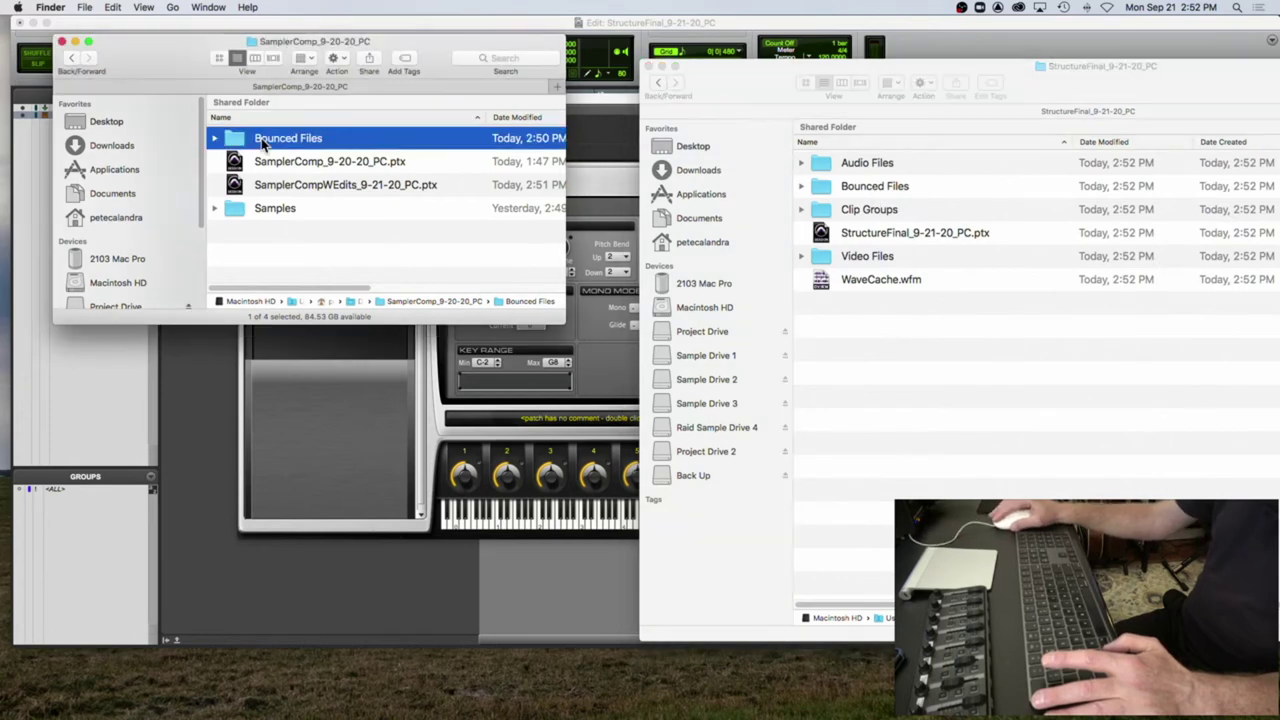
{"action": "type", "text": "Bounced Files"}
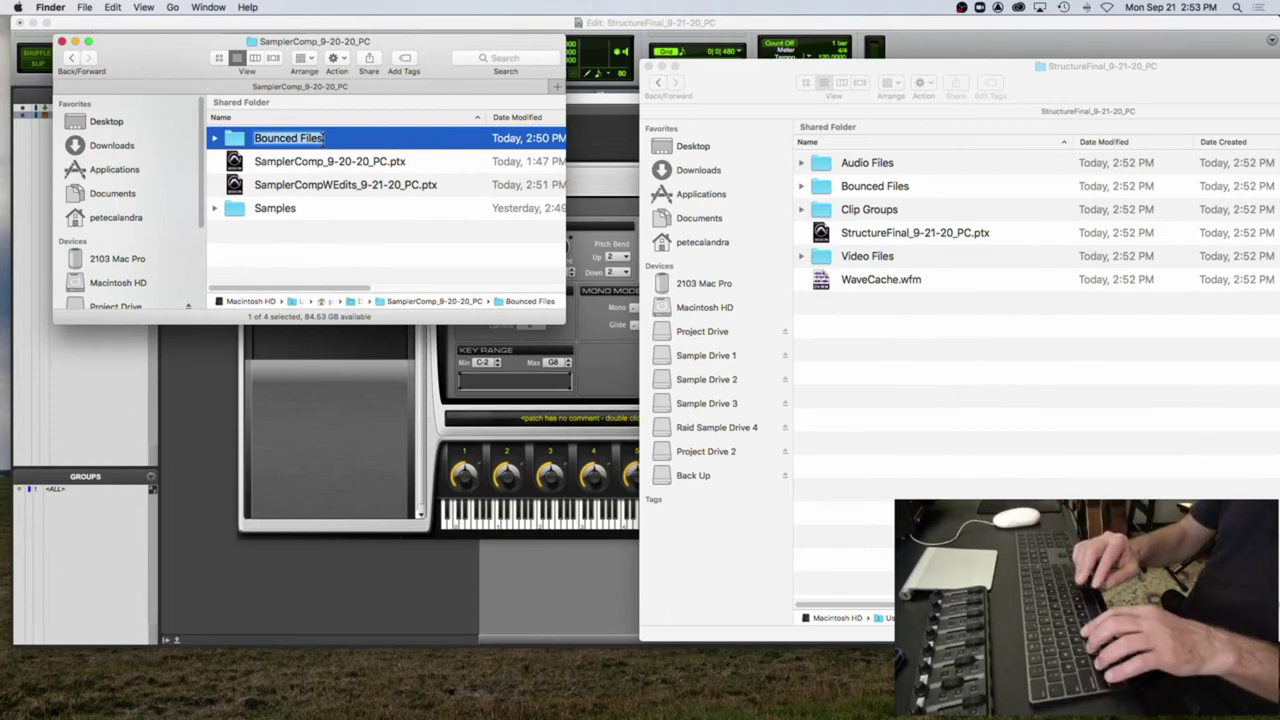
{"action": "type", "text": "So"}
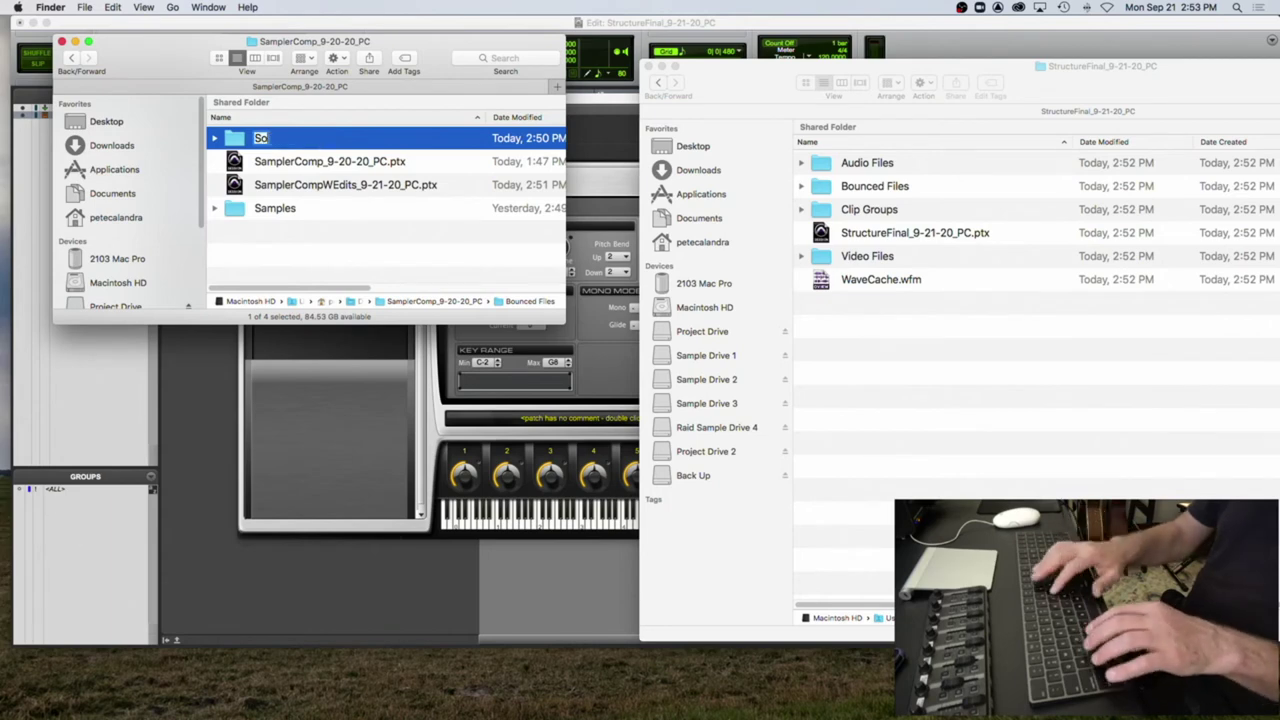
{"action": "type", "text": "ngL"}
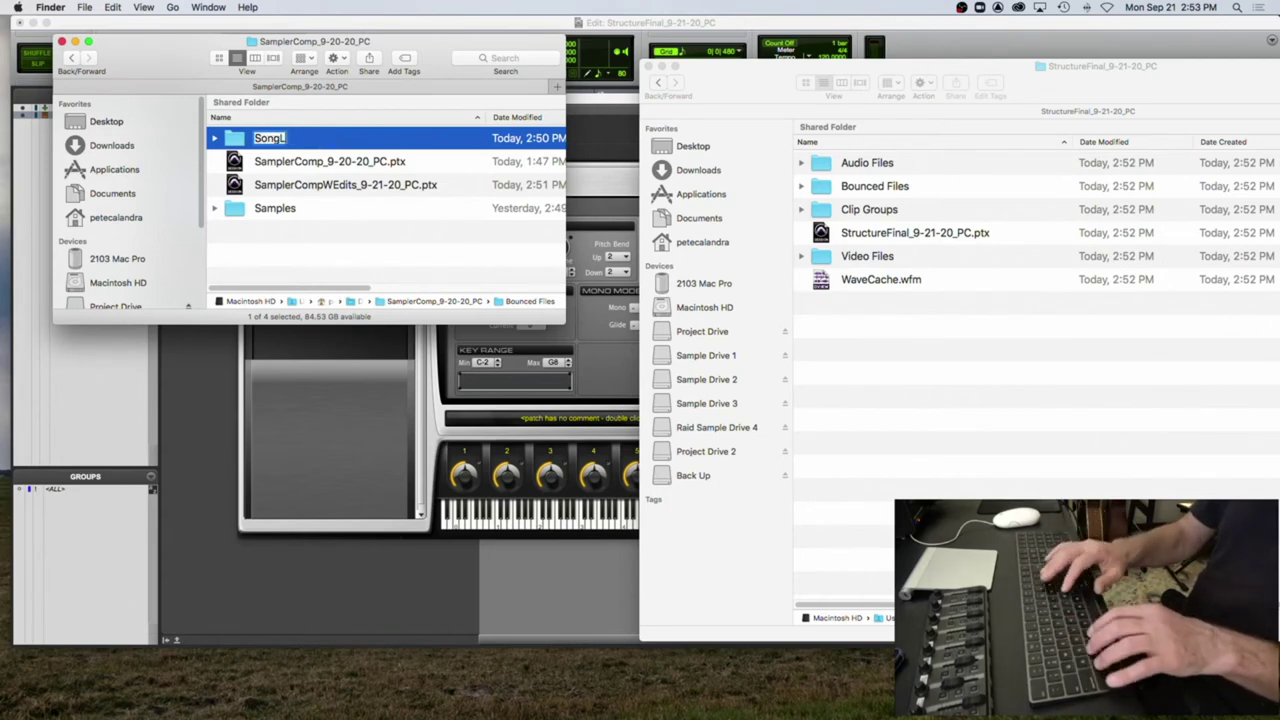
{"action": "type", "text": "oops_PC"}
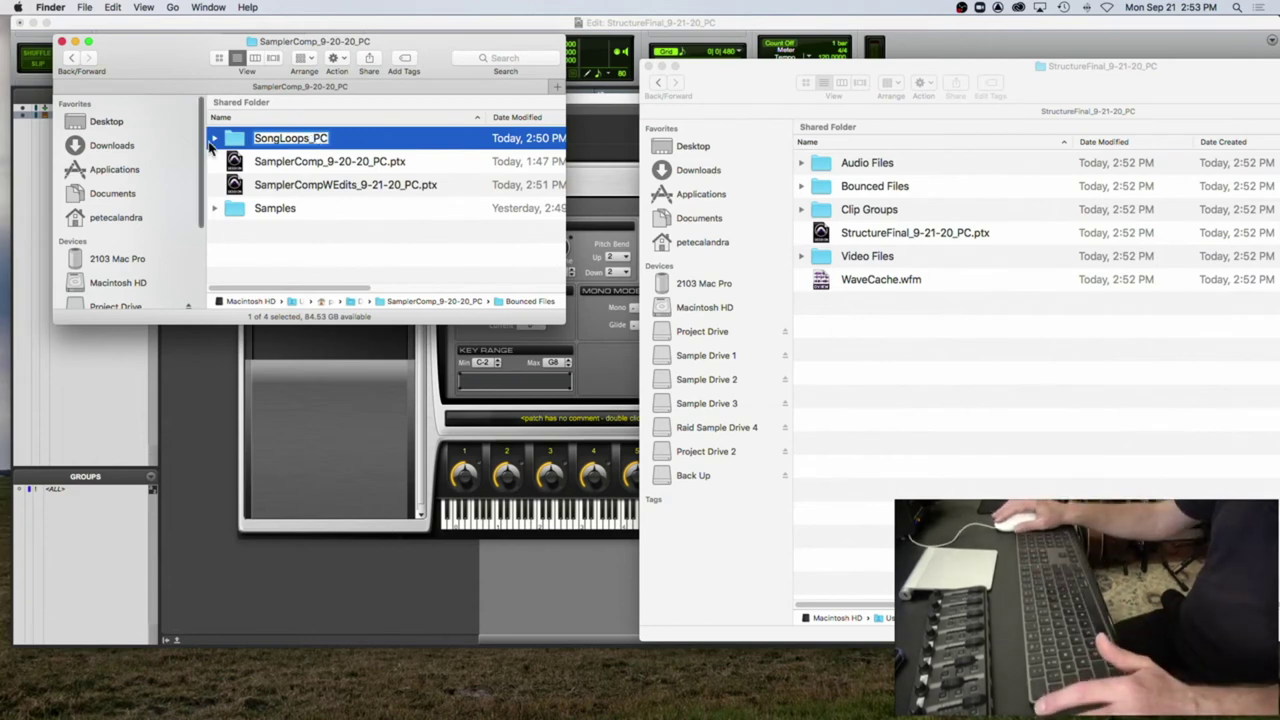
{"action": "key", "text": "Return"}
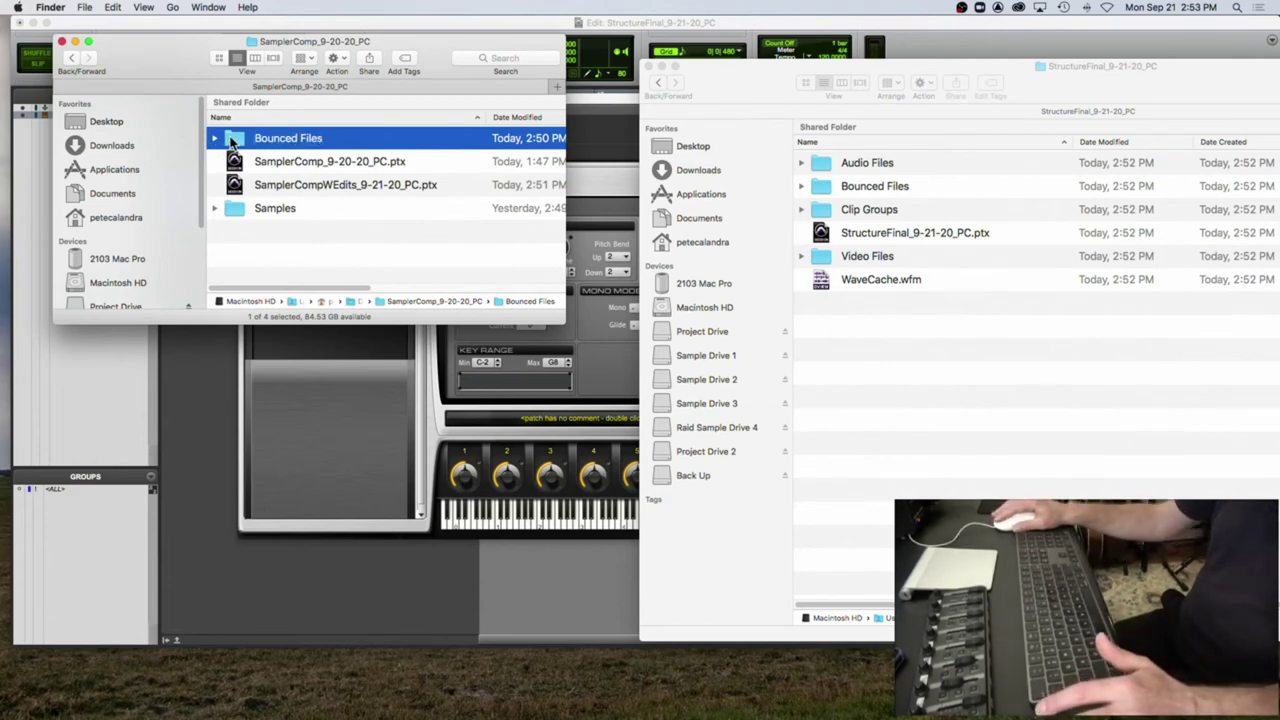
{"action": "left_click", "coordinate": [232, 140]}
Step: Move the SongLoops_PC folder into the StructureFinal_9-21-20_PC folder and expand it to list its WAV files
{"action": "left_click_drag", "start_coordinate": [230, 210], "coordinate": [262, 207]}
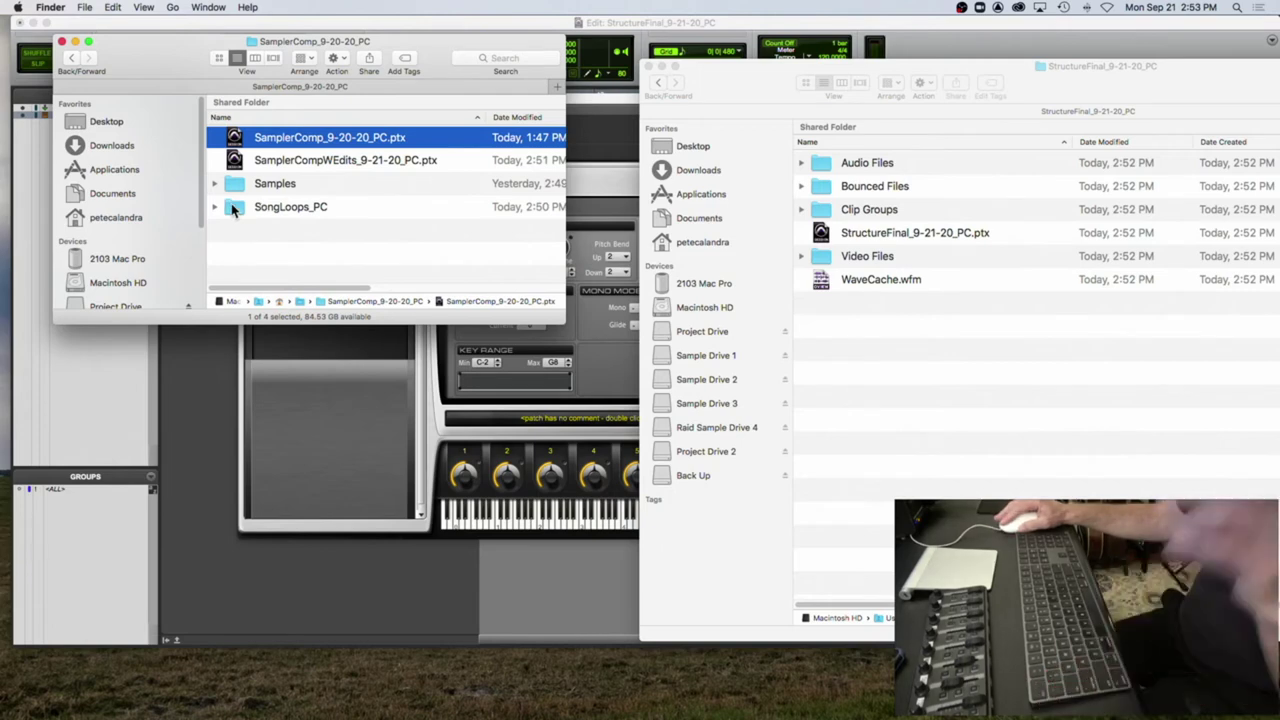
{"action": "left_click", "coordinate": [232, 205]}
{"action": "left_click_drag", "start_coordinate": [237, 209], "coordinate": [903, 375]}
{"action": "left_click", "coordinate": [750, 95]}
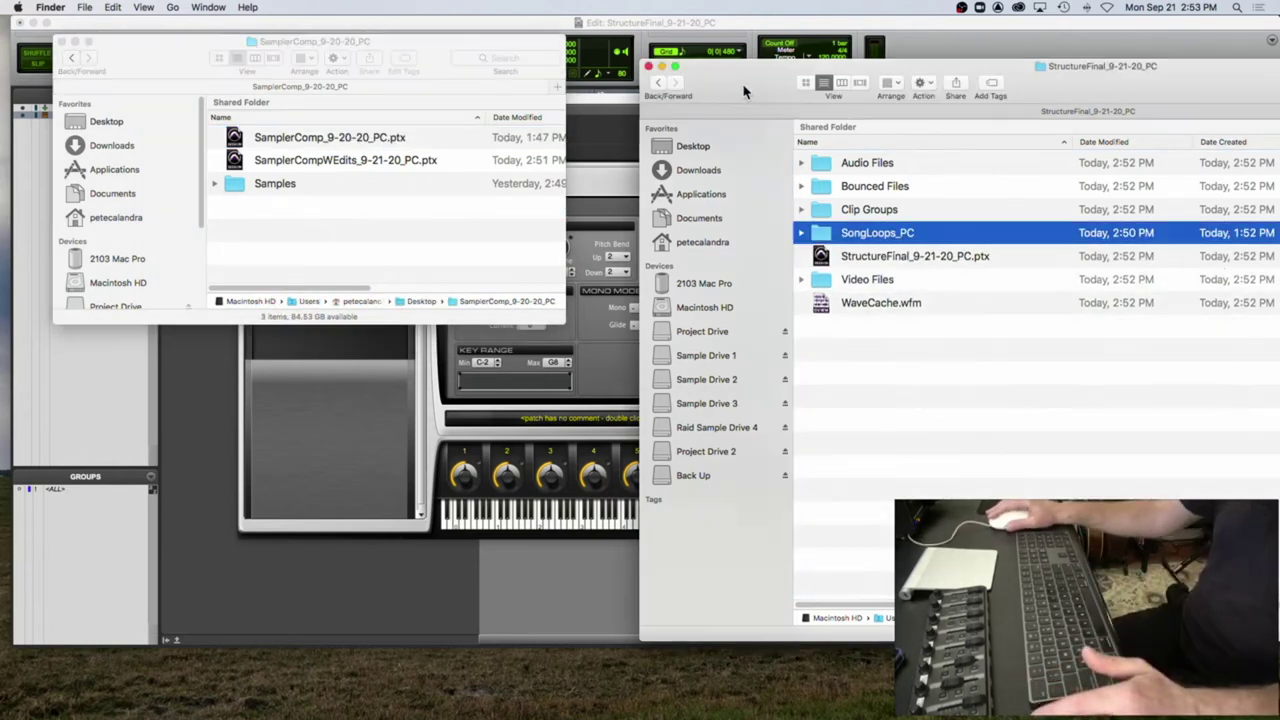
{"action": "left_click", "coordinate": [62, 42]}
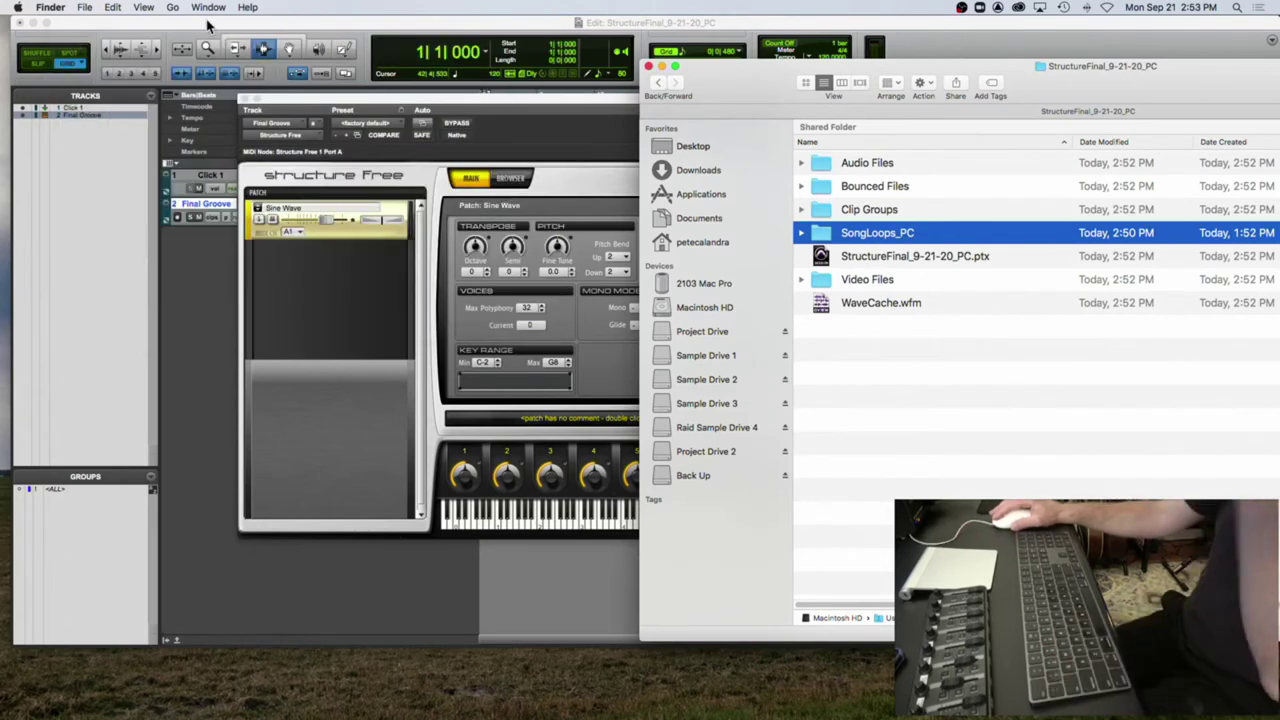
{"action": "left_click", "coordinate": [801, 233]}
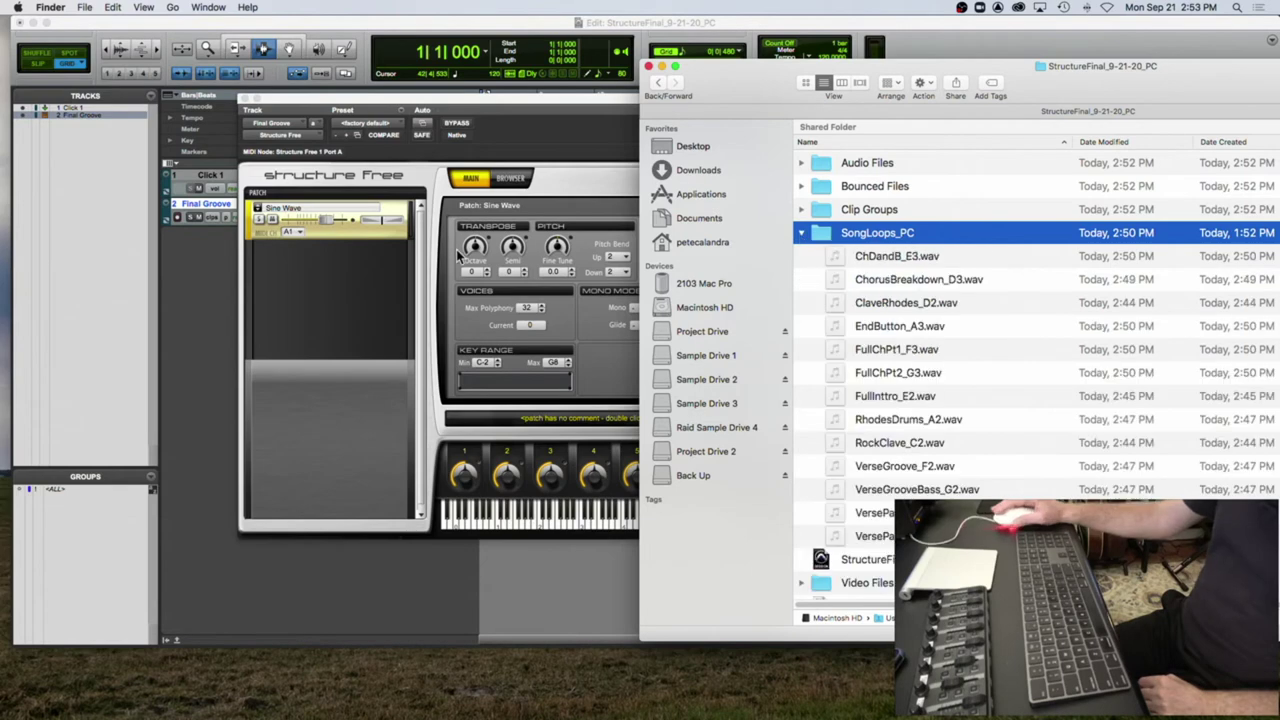
Step: Switch back to Pro Tools and remove the Sine Wave patch from Structure Free
{"action": "left_click", "coordinate": [358, 230]}
{"action": "right_click", "coordinate": [358, 230]}
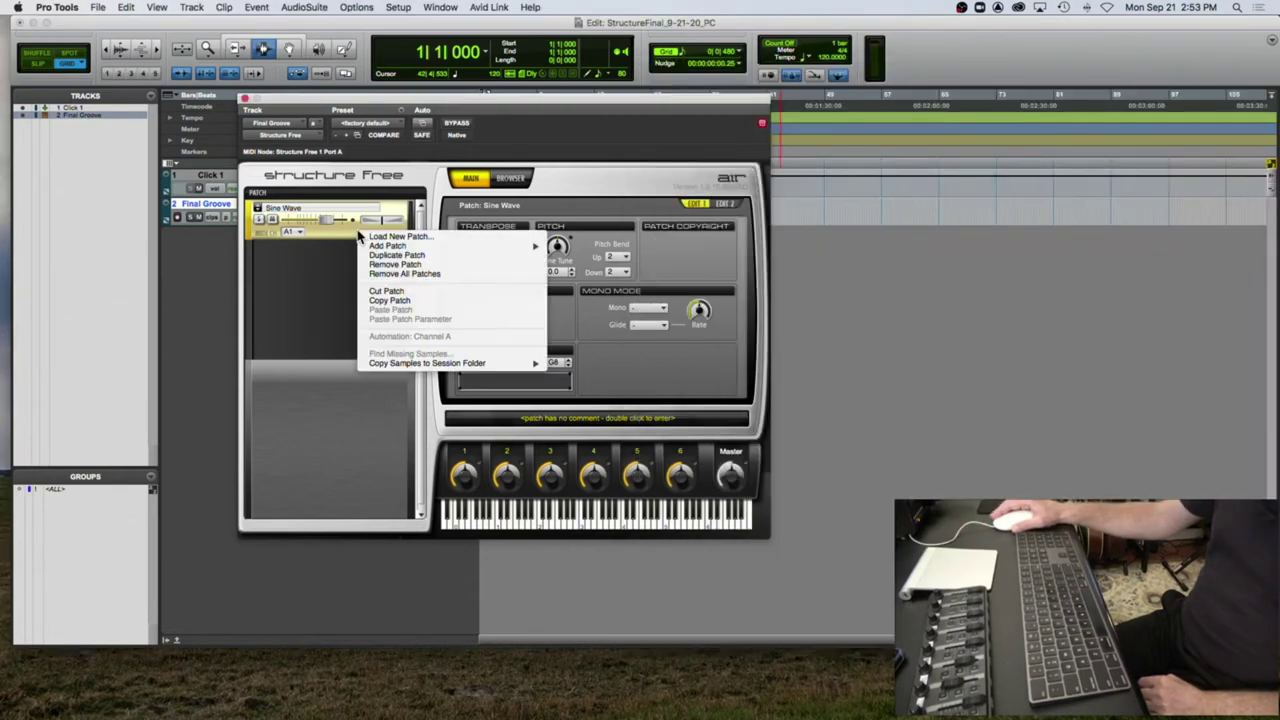
{"action": "left_click", "coordinate": [415, 265]}
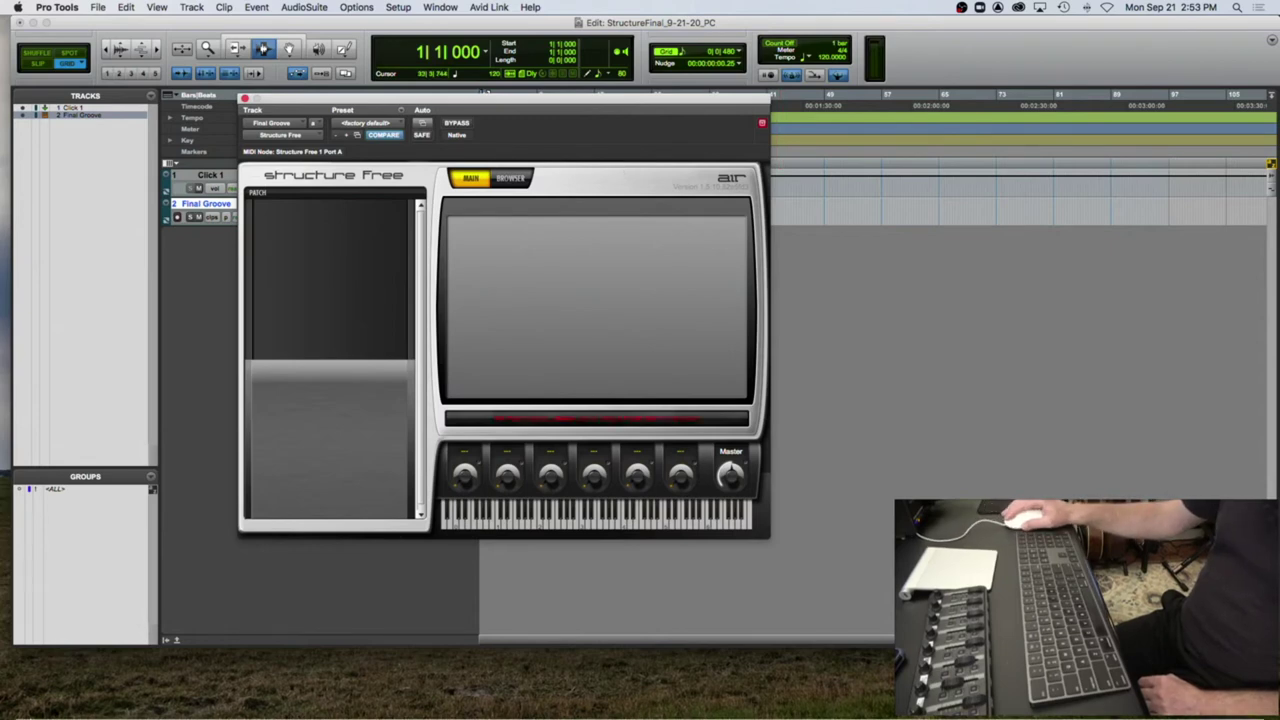
Step: Bring all WAV files of the SongLoops_PC folder from Finder into Structure Free's empty patch list to import them as a new part
{"action": "left_click", "coordinate": [26, 706]}
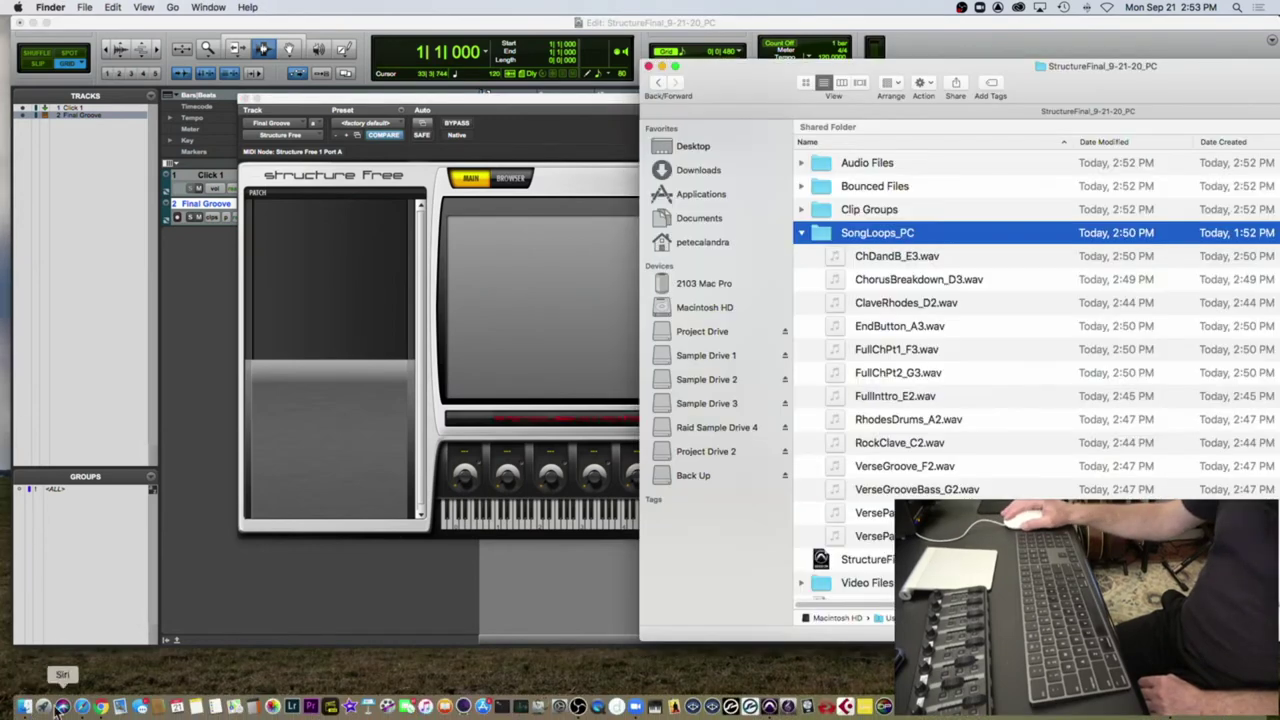
{"action": "left_click", "coordinate": [890, 258]}
{"action": "key", "text": "shift+Down"}
{"action": "key", "text": "shift+Down"}
{"action": "key", "text": "shift+Down"}
{"action": "key", "text": "shift+Down"}
{"action": "key", "text": "shift+Down"}
{"action": "key", "text": "shift+Down"}
{"action": "key", "text": "shift+Down"}
{"action": "key", "text": "shift+Down"}
{"action": "key", "text": "shift+Down"}
{"action": "key", "text": "shift+Down"}
{"action": "key", "text": "shift+Down"}
{"action": "key", "text": "shift+Down"}
{"action": "left_click_drag", "start_coordinate": [836, 258], "coordinate": [333, 255]}
{"action": "left_click_drag", "start_coordinate": [315, 228], "coordinate": [311, 223]}
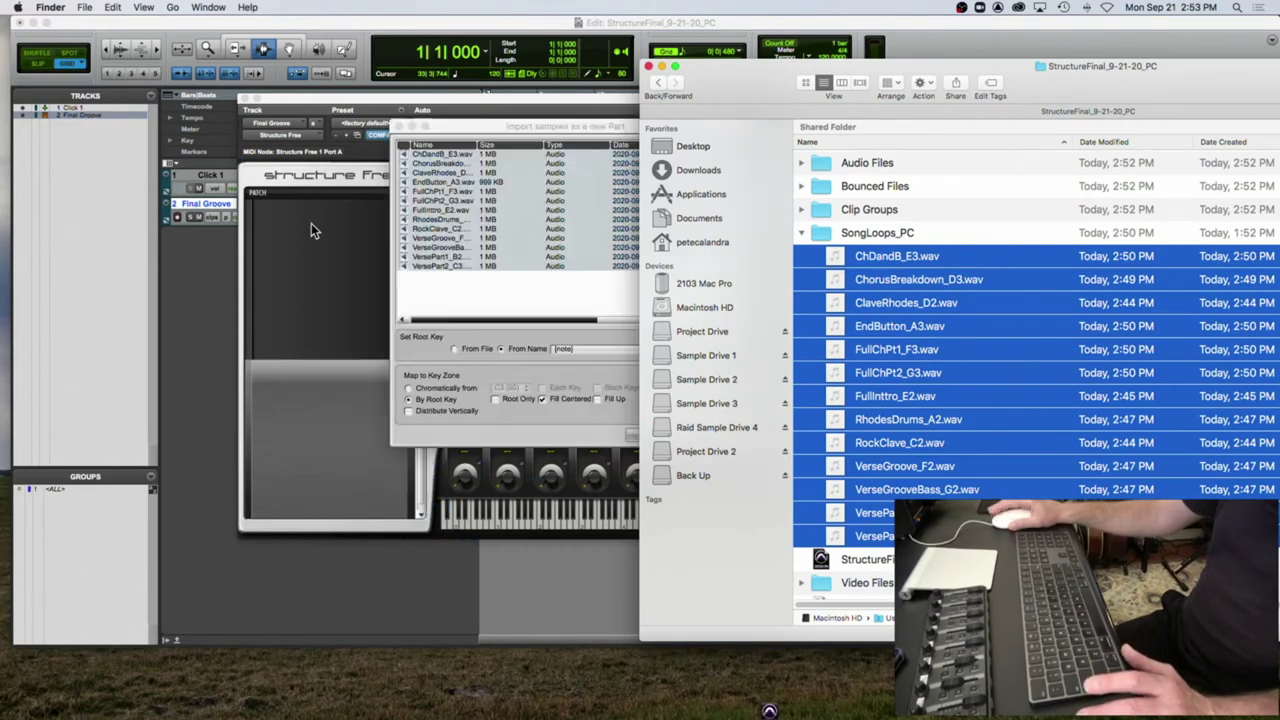
{"action": "left_click", "coordinate": [648, 66]}
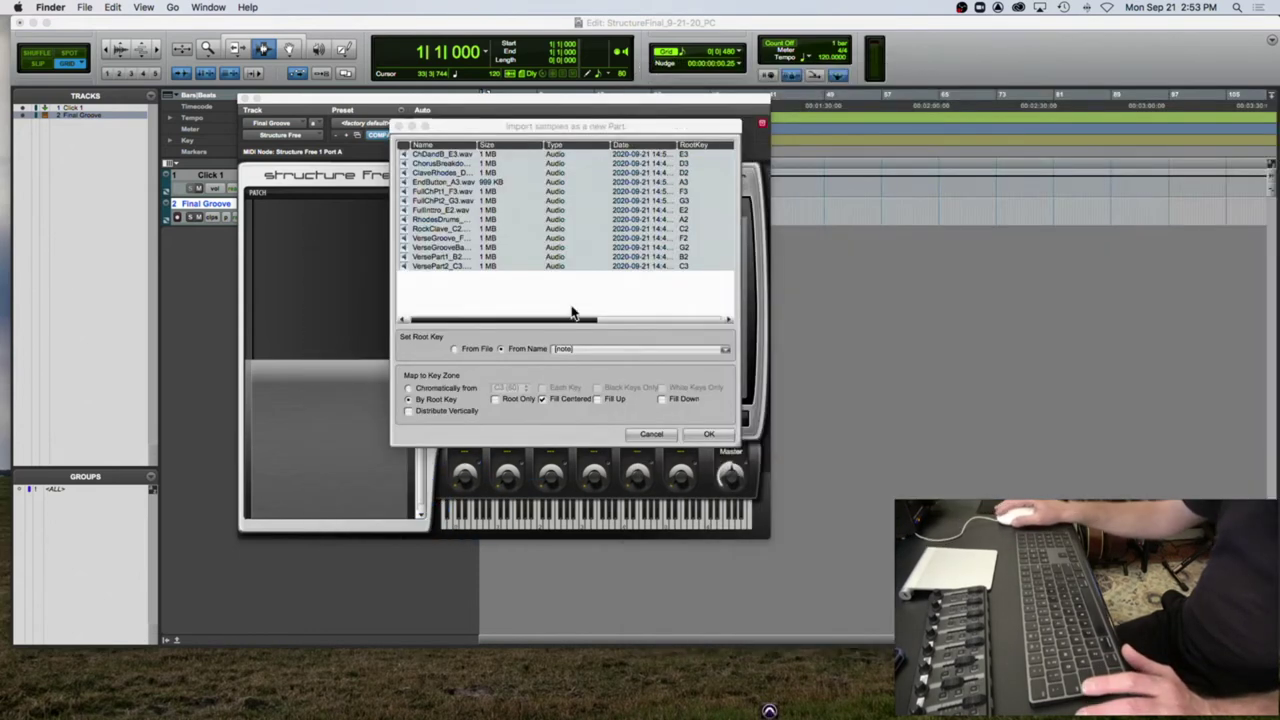
Step: Import the samples as a new part, taking root keys from the prefix[note] name pattern and mapping by root key with Fill Centered
{"action": "left_click", "coordinate": [557, 350]}
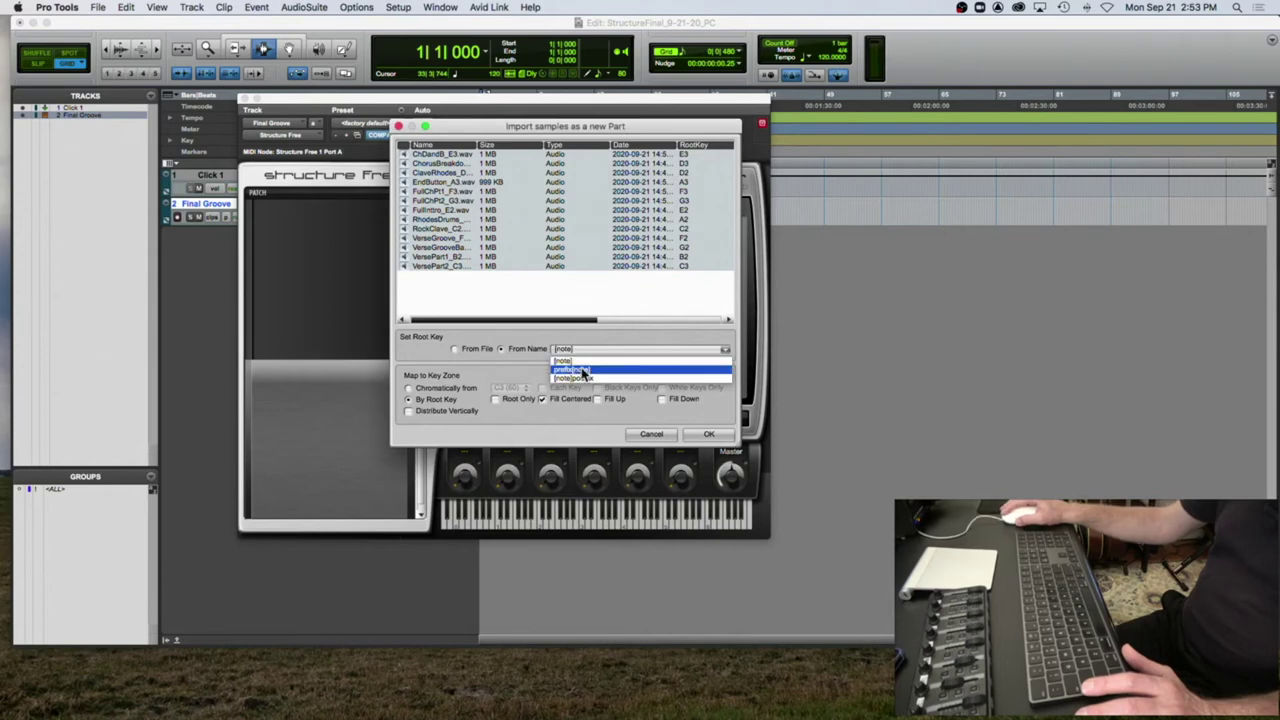
{"action": "left_click", "coordinate": [580, 371]}
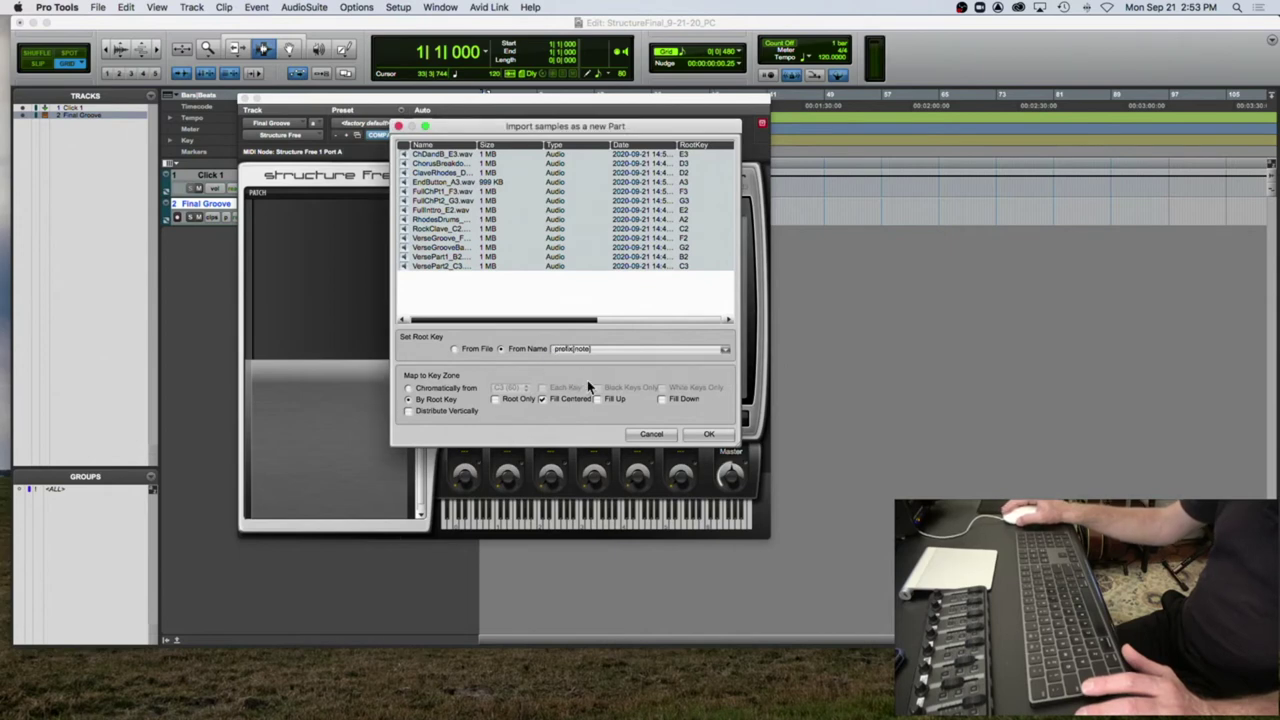
{"action": "left_click", "coordinate": [543, 399]}
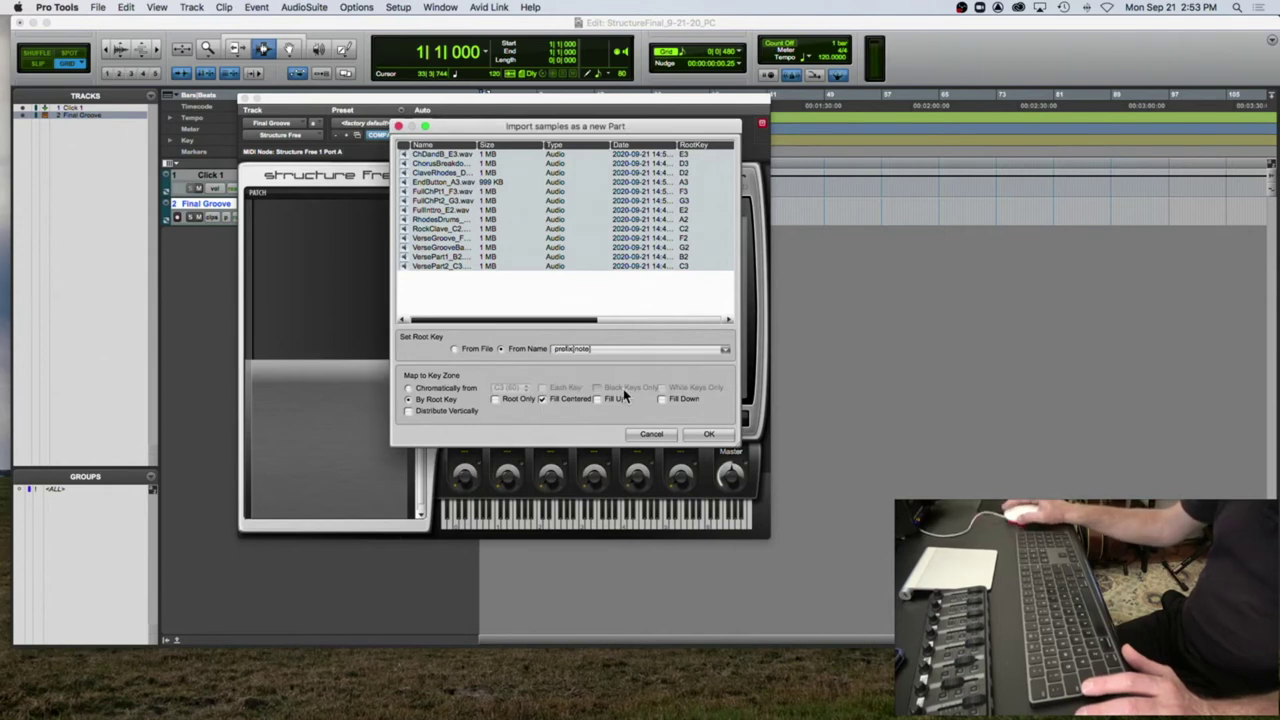
{"action": "left_click", "coordinate": [713, 435]}
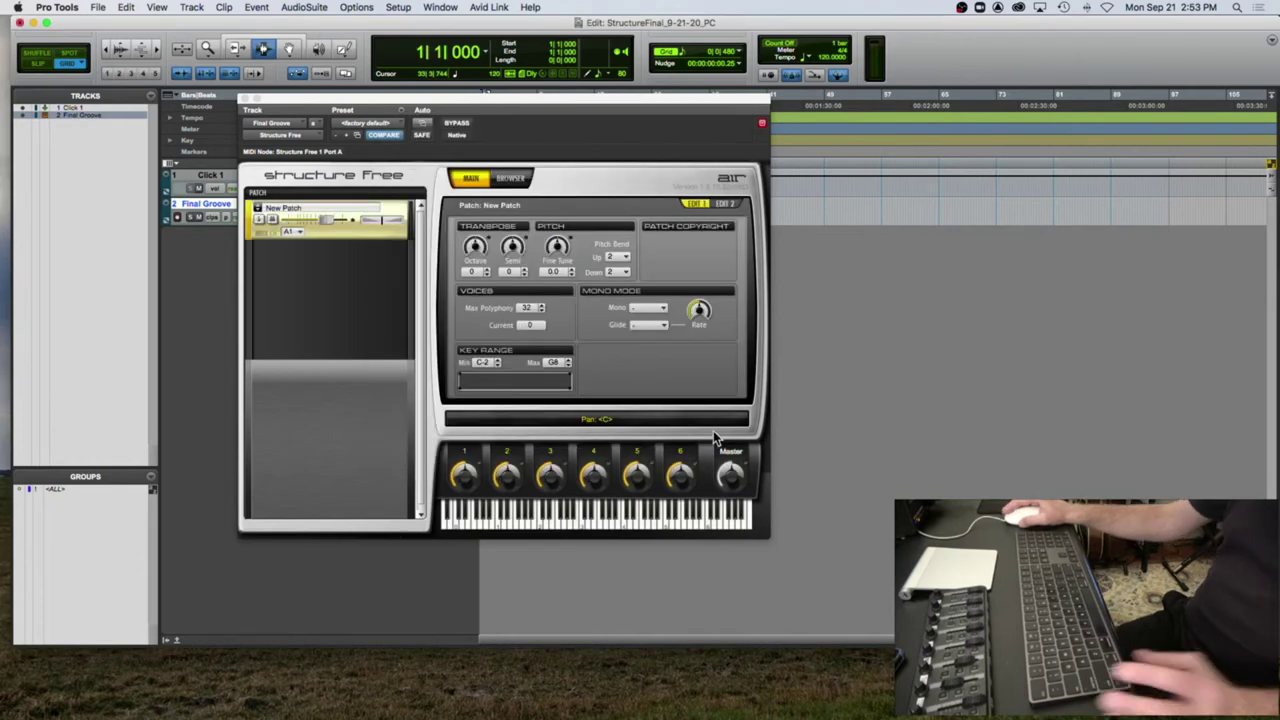
Step: Record-enable the Final Groove track and rename the new Structure Free patch with the author's first name in possessive form followed by Groove
{"action": "left_click", "coordinate": [177, 218]}
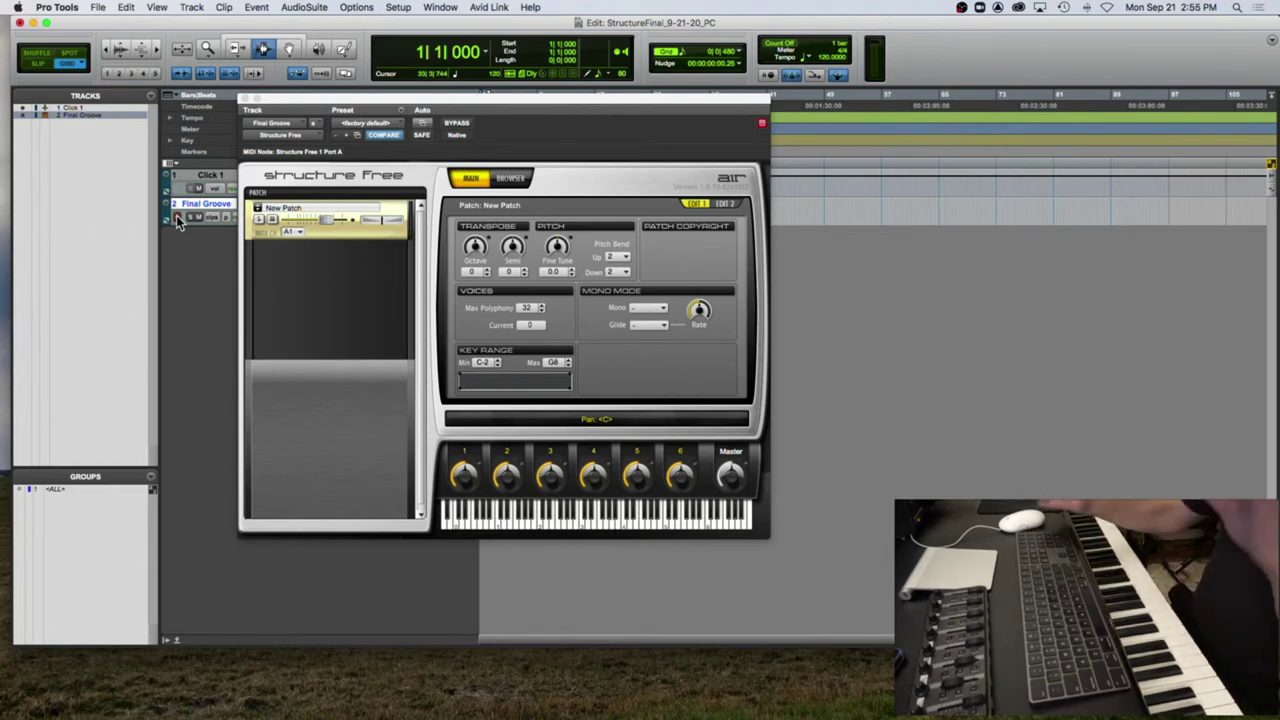
{"action": "double_click", "coordinate": [314, 208]}
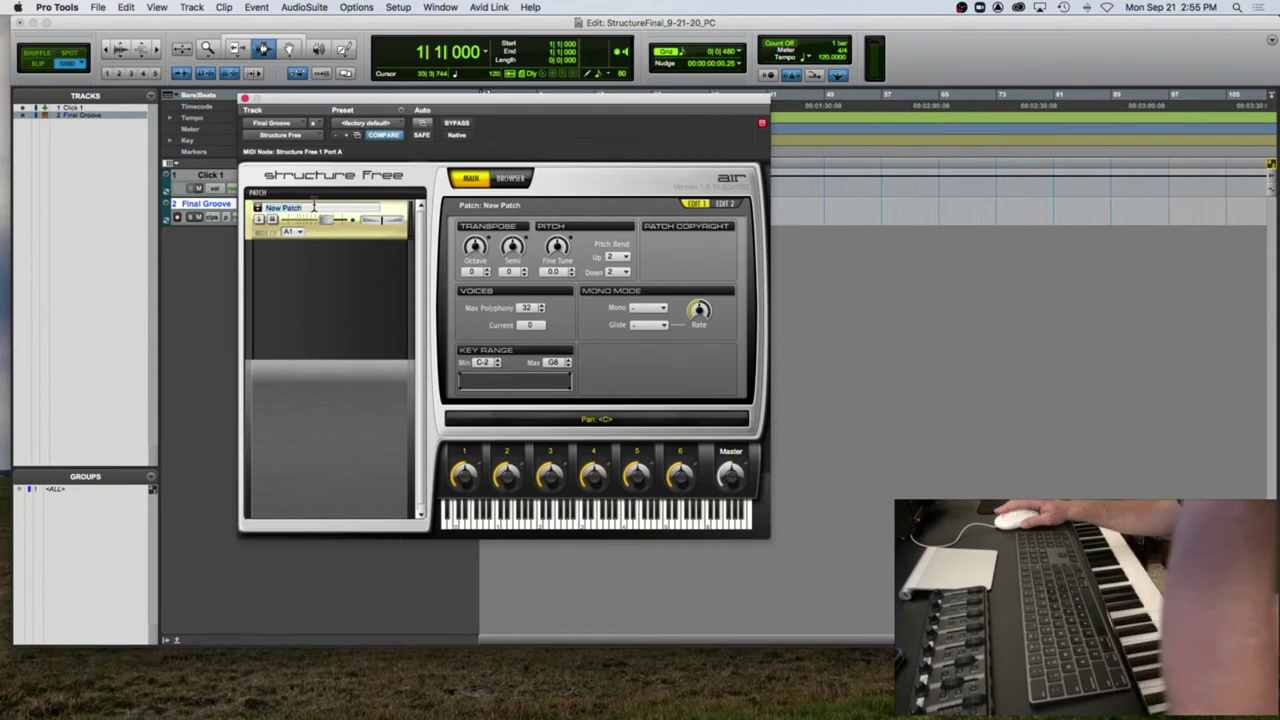
{"action": "type", "text": "Pe"}
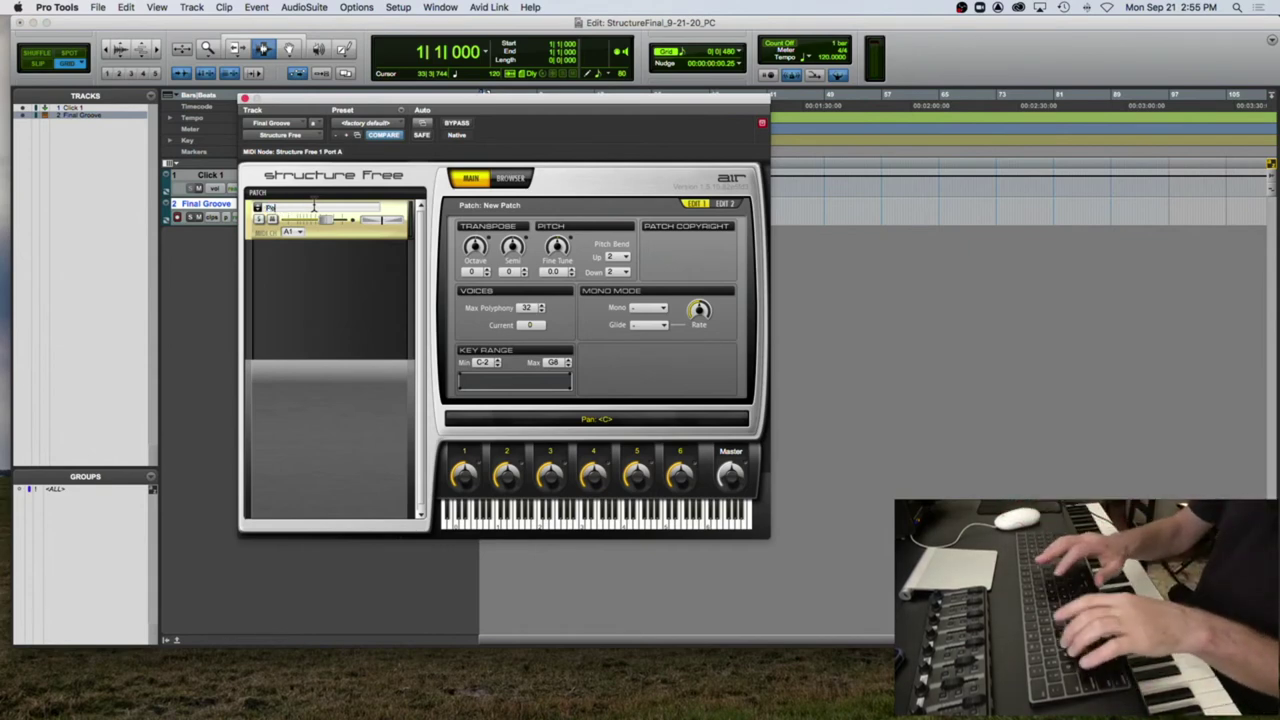
{"action": "type", "text": "te's Groove"}
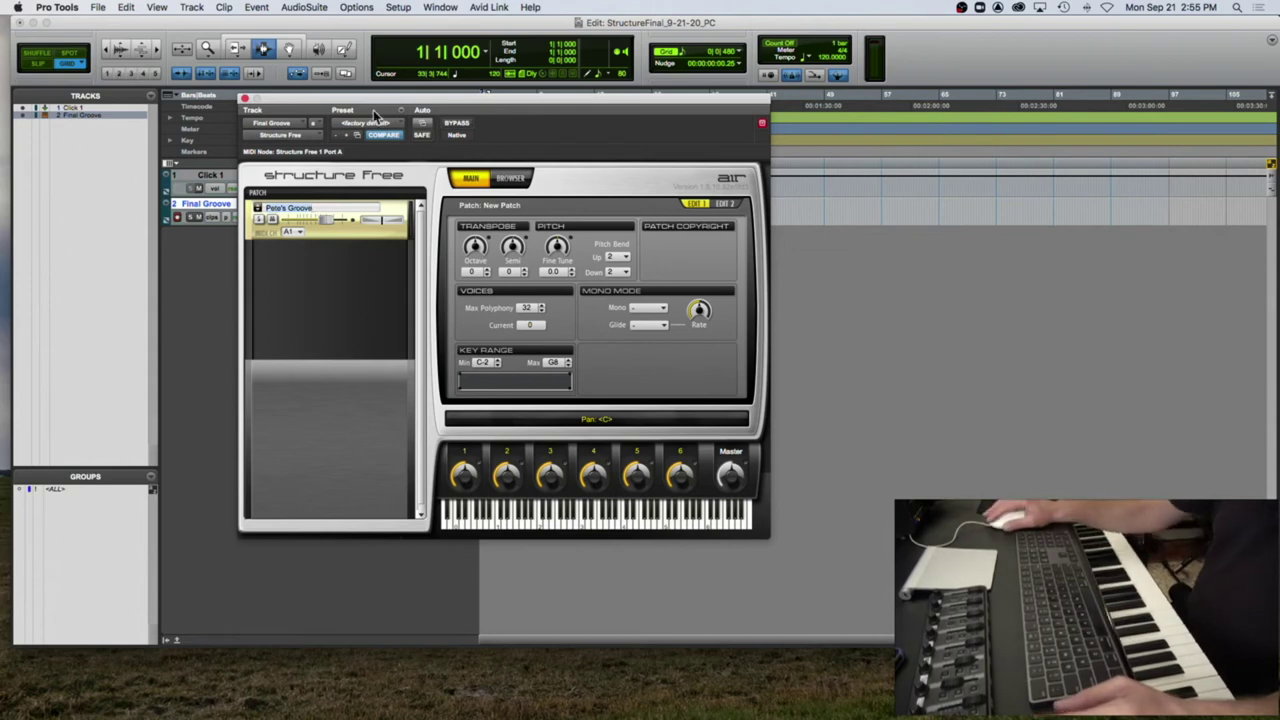
{"action": "left_click_drag", "start_coordinate": [380, 108], "coordinate": [645, 107]}
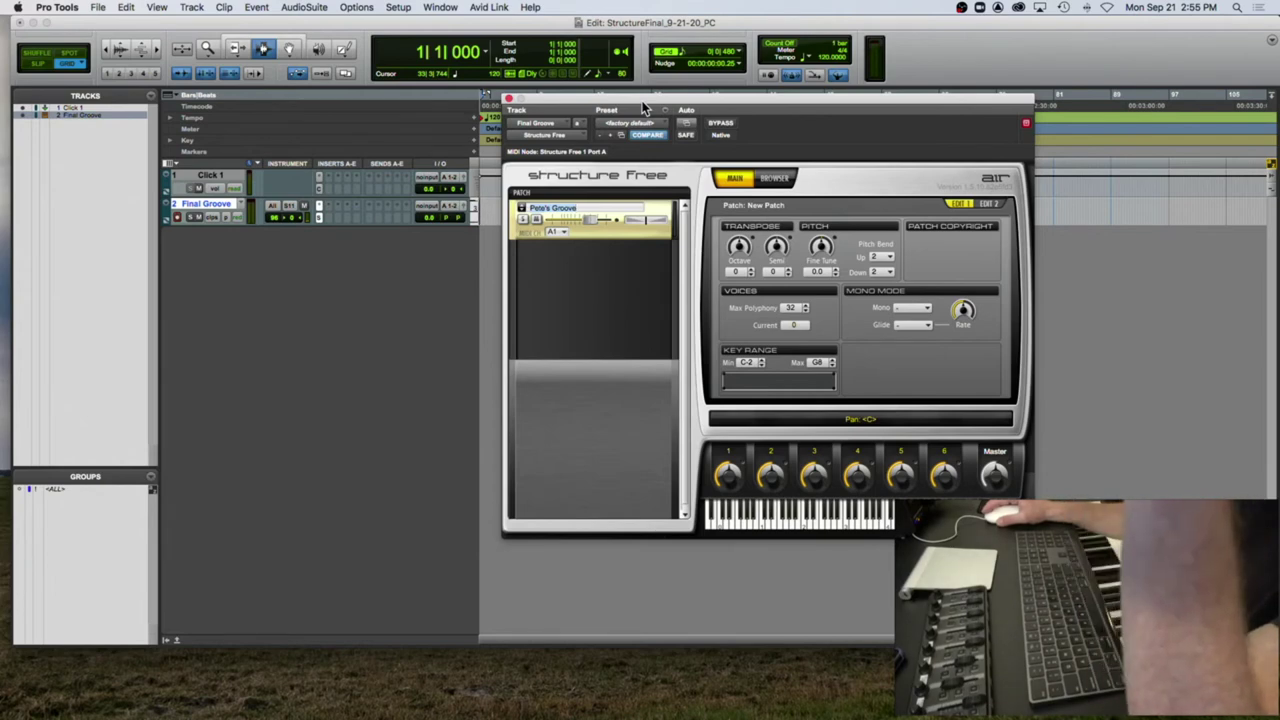
{"action": "key", "text": "Return"}
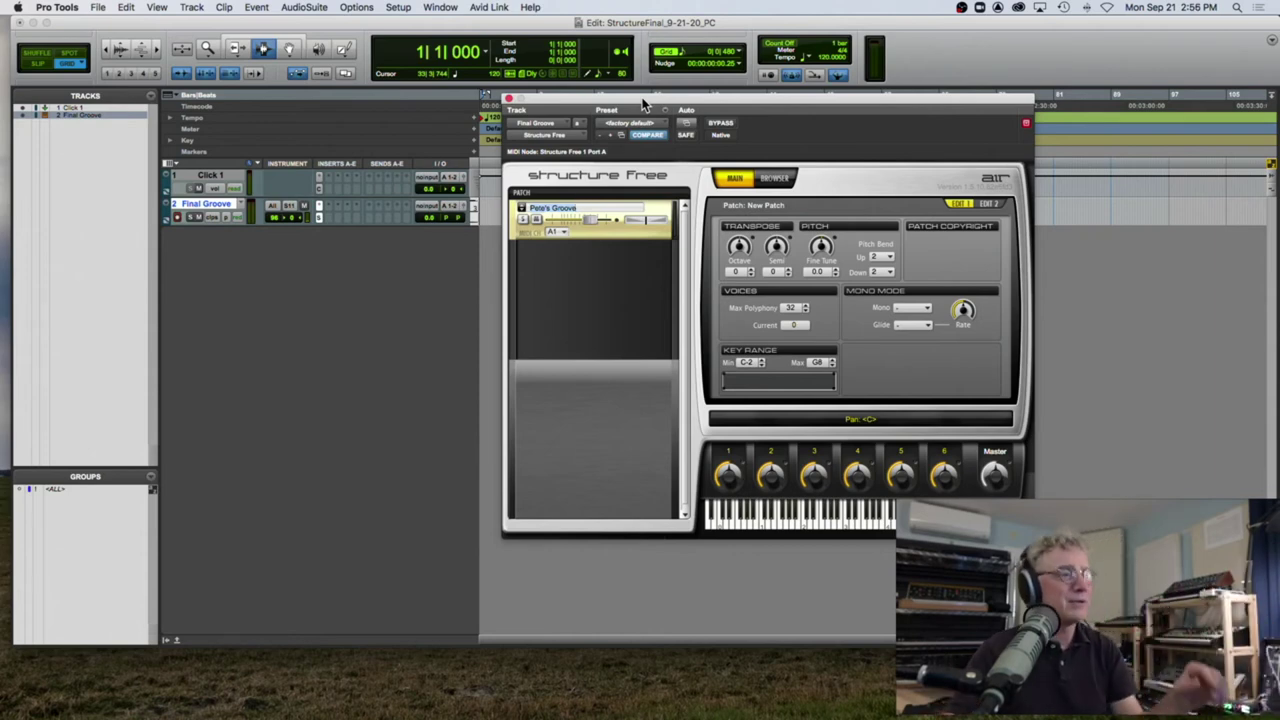
Step: Open the recent session SamplerCompWEdits_9-21-20_PC to check its tempo
{"action": "left_click", "coordinate": [98, 7]}
{"action": "mouse_move", "coordinate": [150, 61]}
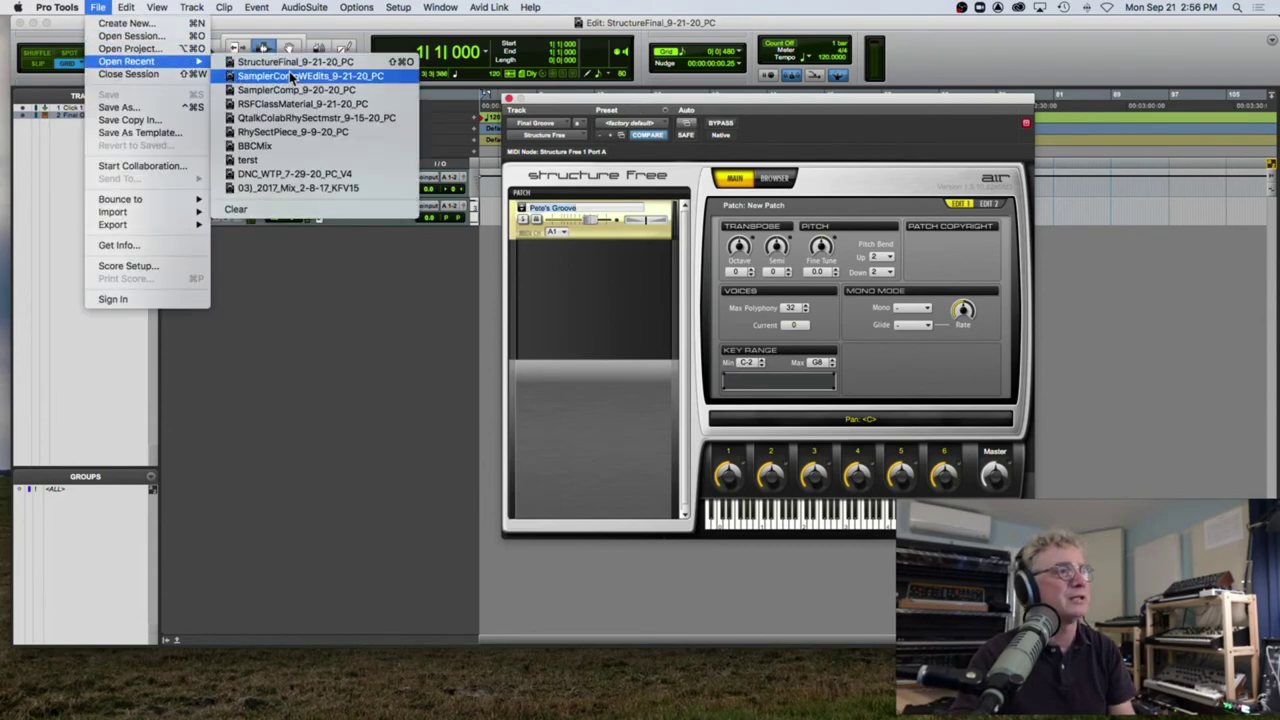
{"action": "key", "text": "Escape"}
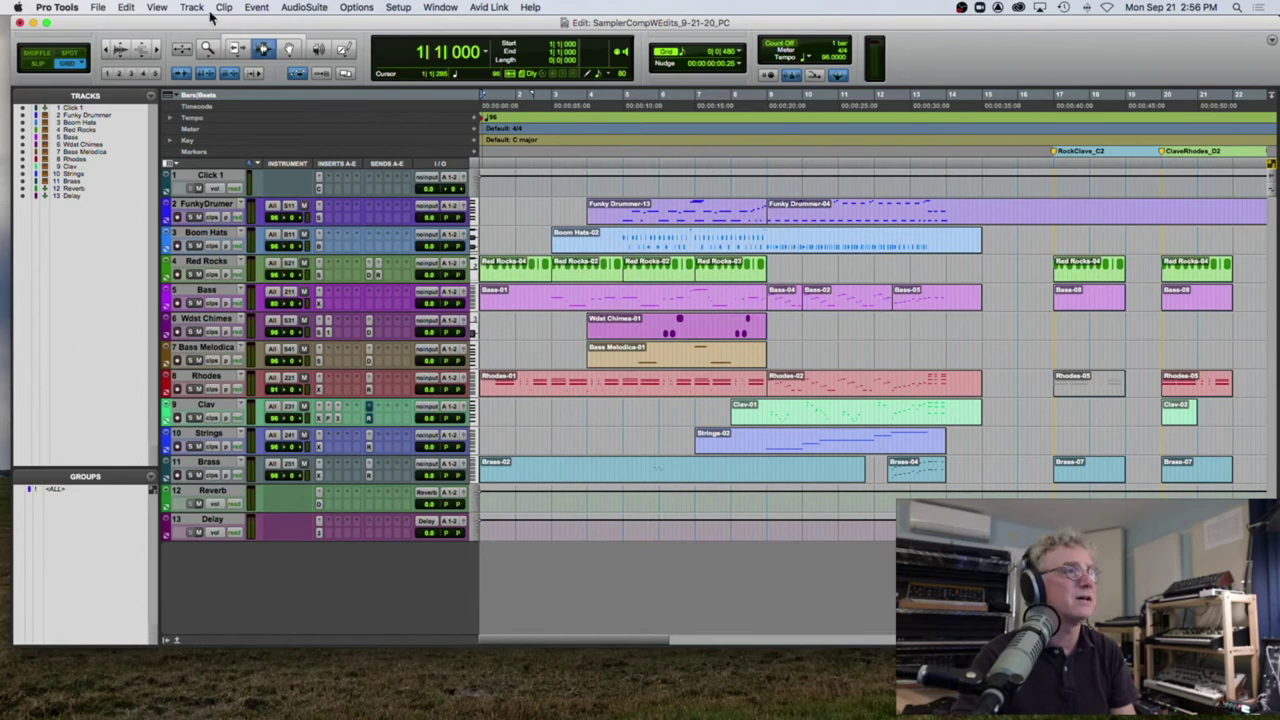
Step: Reopen the recent session StructureFinal_9-21-20_PC, saving the changes to SamplerCompWEdits_9-21-20_PC
{"action": "left_click", "coordinate": [99, 8]}
{"action": "mouse_move", "coordinate": [110, 63]}
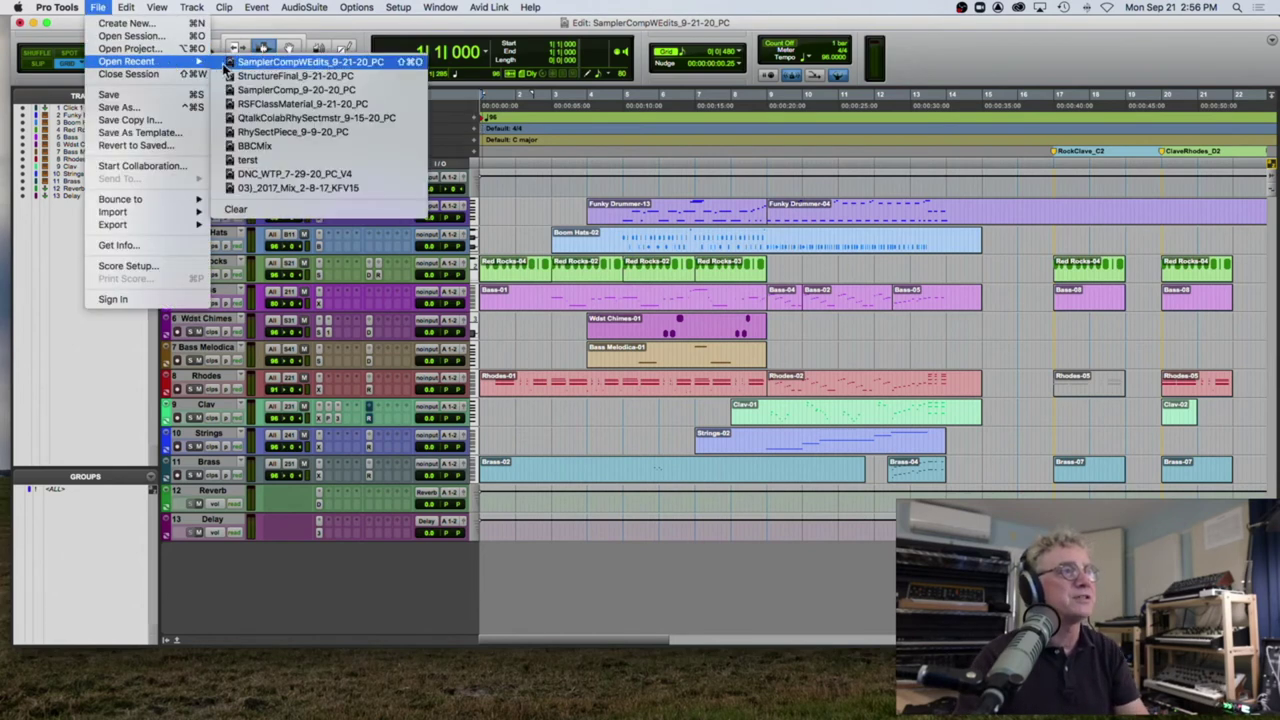
{"action": "left_click", "coordinate": [272, 76]}
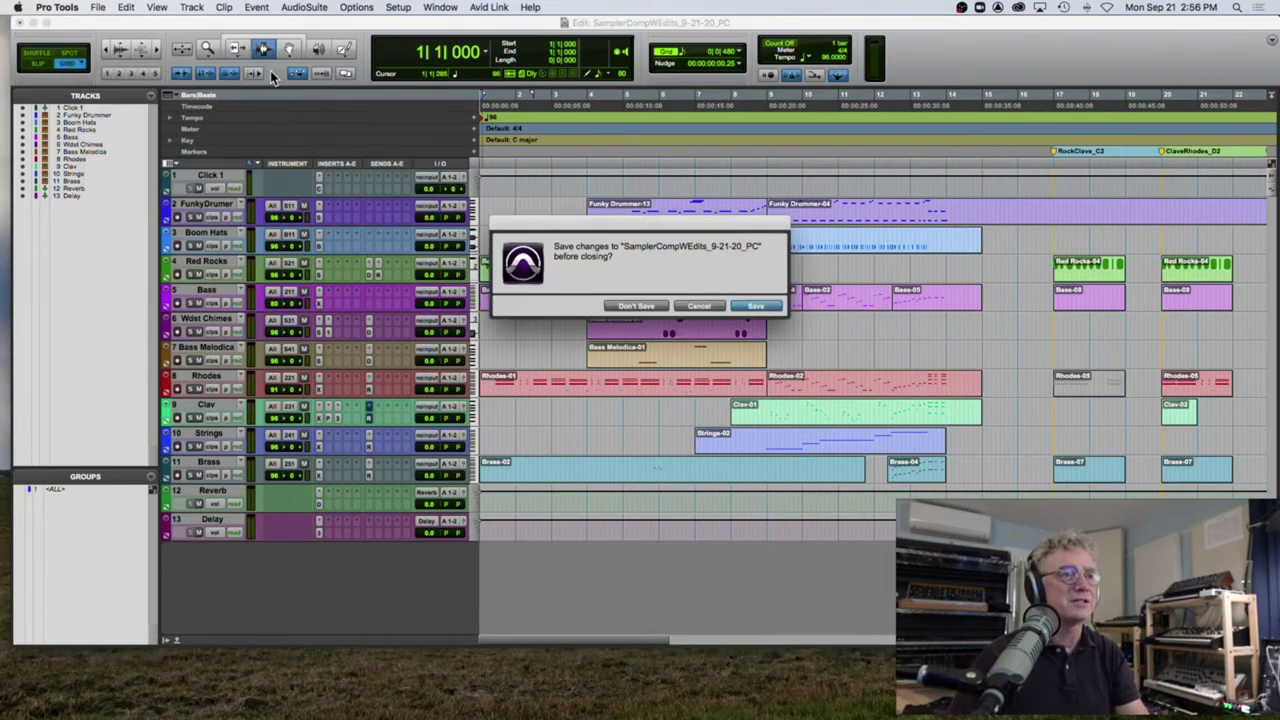
{"action": "key", "text": "Return"}
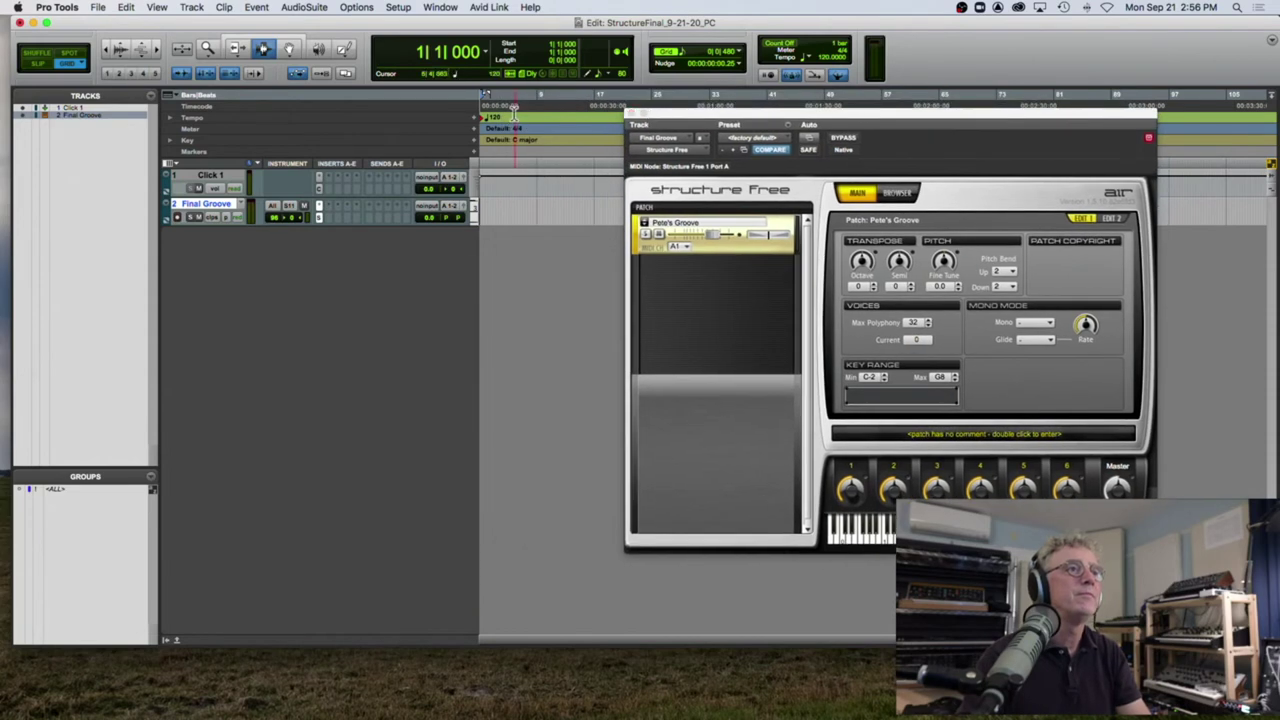
Step: Set the session tempo at bar 1 to 96 BPM
{"action": "left_click", "coordinate": [477, 119]}
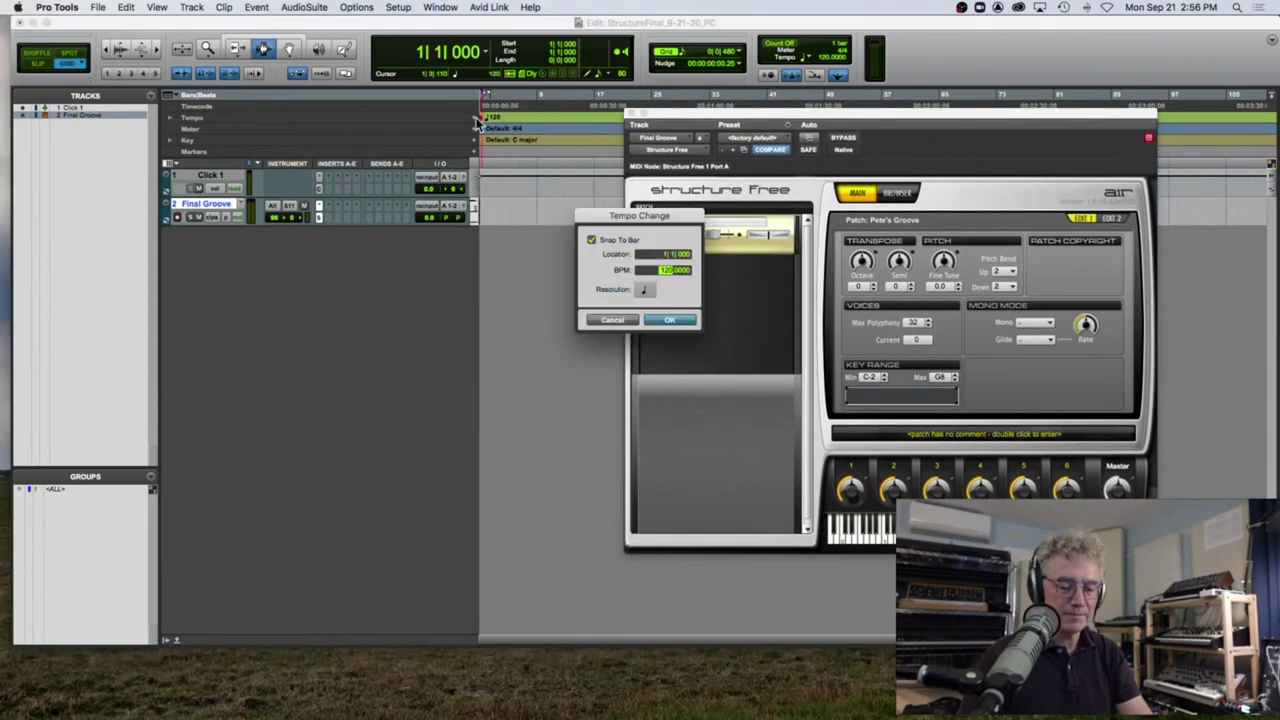
{"action": "type", "text": "96"}
{"action": "key", "text": "Return"}
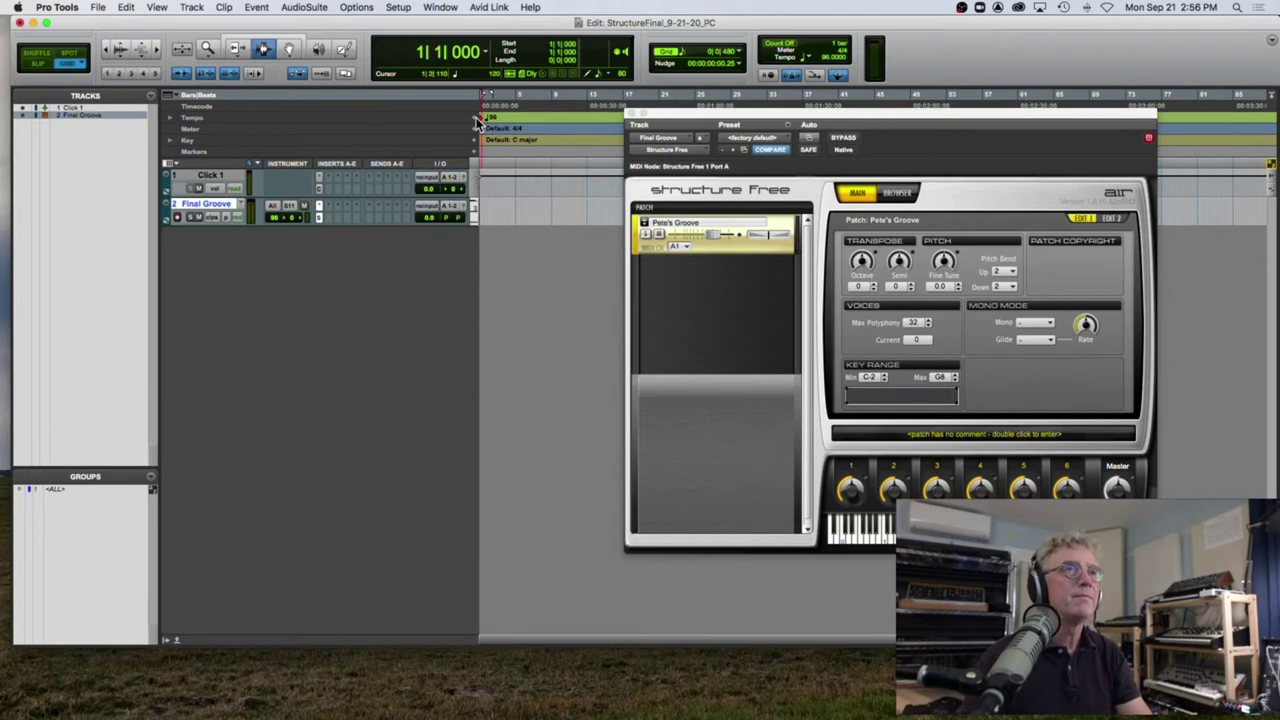
Step: Close Structure Free, enlarge the Final Groove track in notes view, and prepare the Pencil tool with a 1 bar grid
{"action": "left_click_drag", "start_coordinate": [199, 224], "coordinate": [198, 380]}
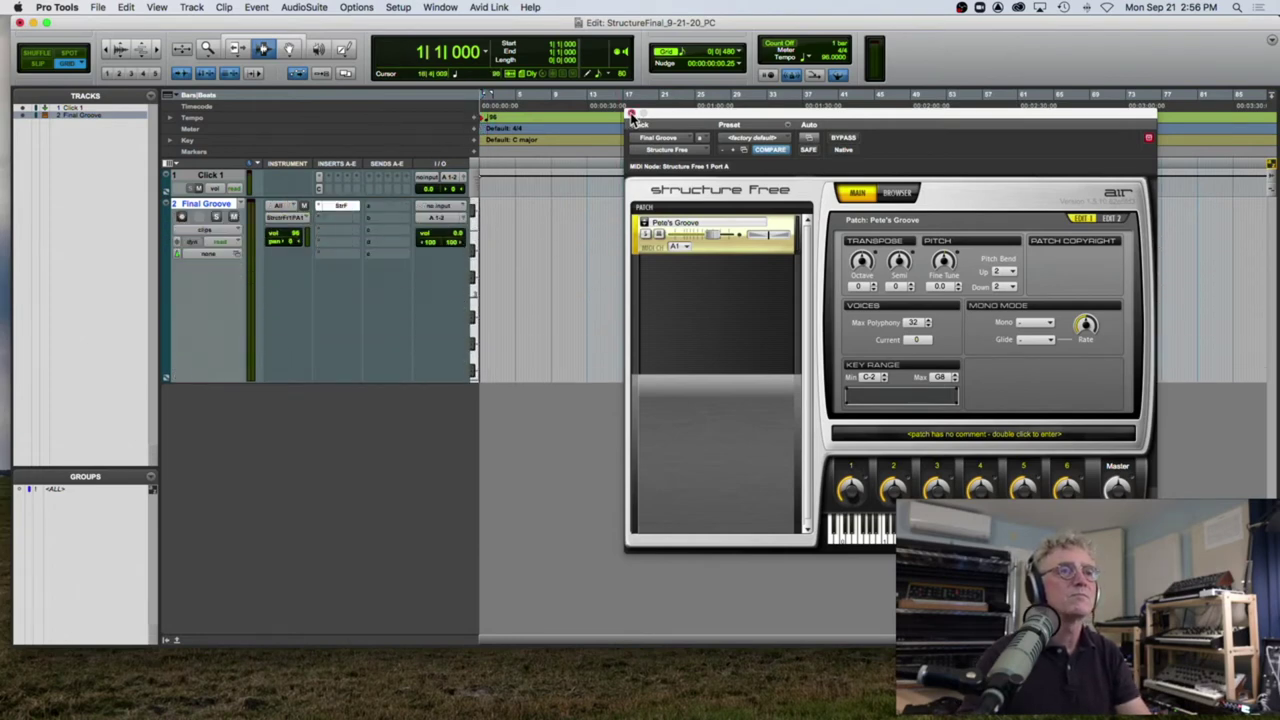
{"action": "left_click", "coordinate": [630, 114]}
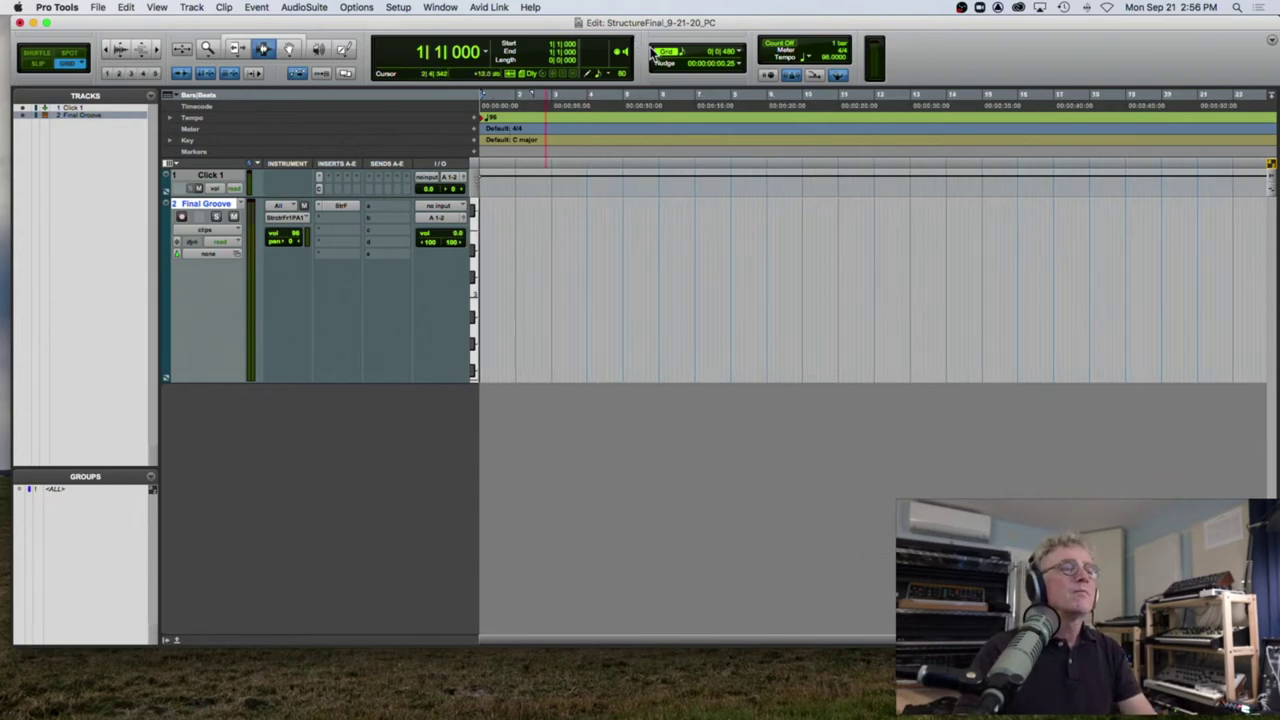
{"action": "left_click", "coordinate": [343, 50]}
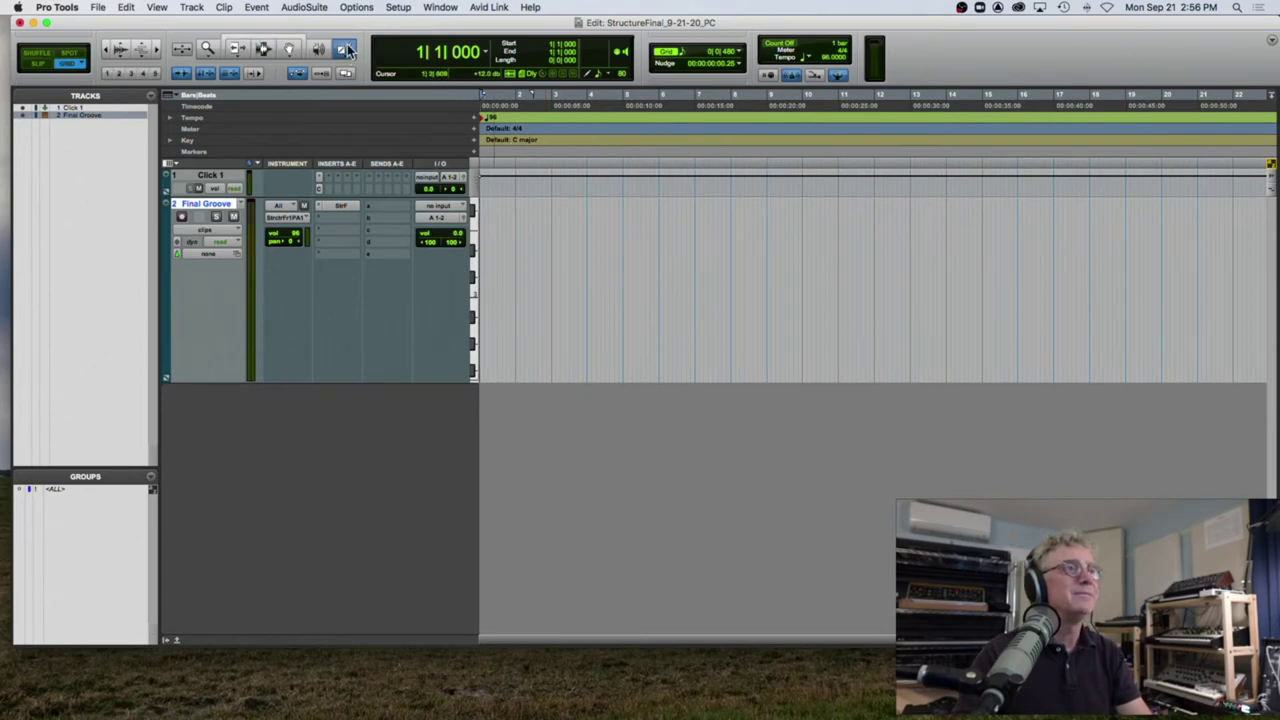
{"action": "left_click", "coordinate": [741, 51]}
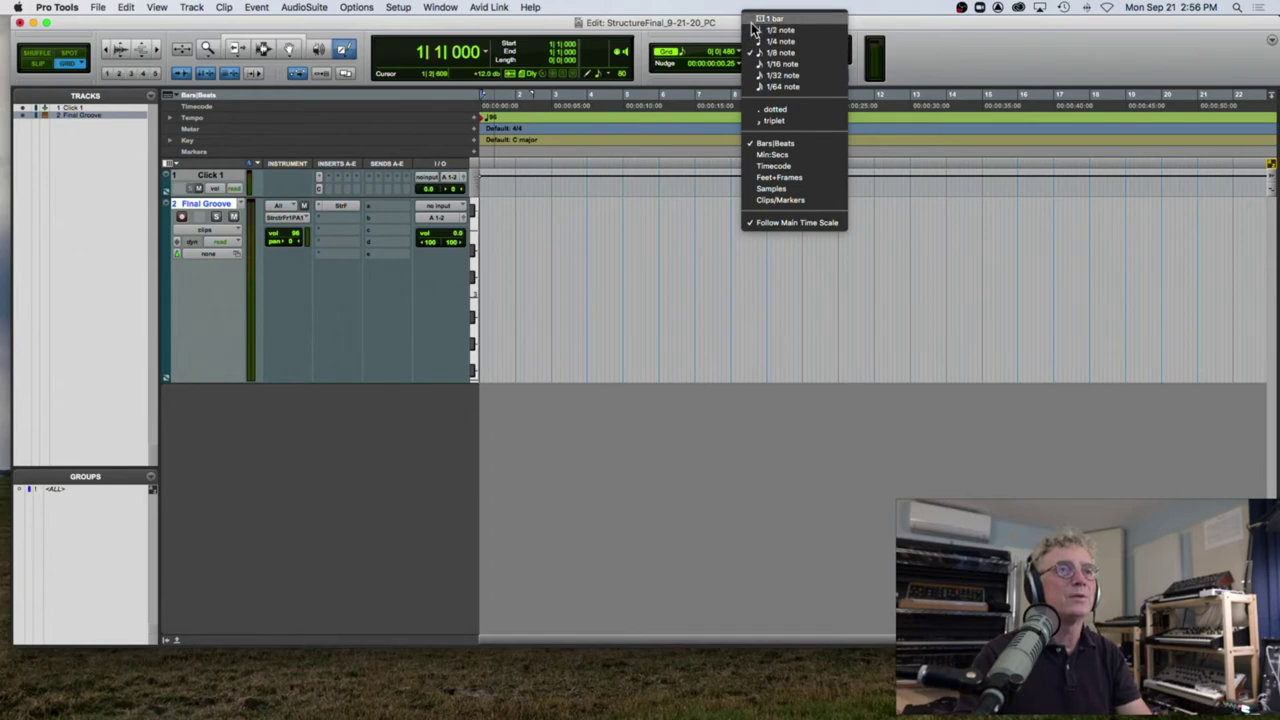
{"action": "left_click", "coordinate": [752, 22]}
{"action": "key", "text": "ctrl+minus"}
Step: Draw one-bar notes C3, C3, D3, F3, D3, A3, G3, B3 and C4 in bars 1 to 9 of Final Groove and play them back
{"action": "left_click", "coordinate": [480, 299]}
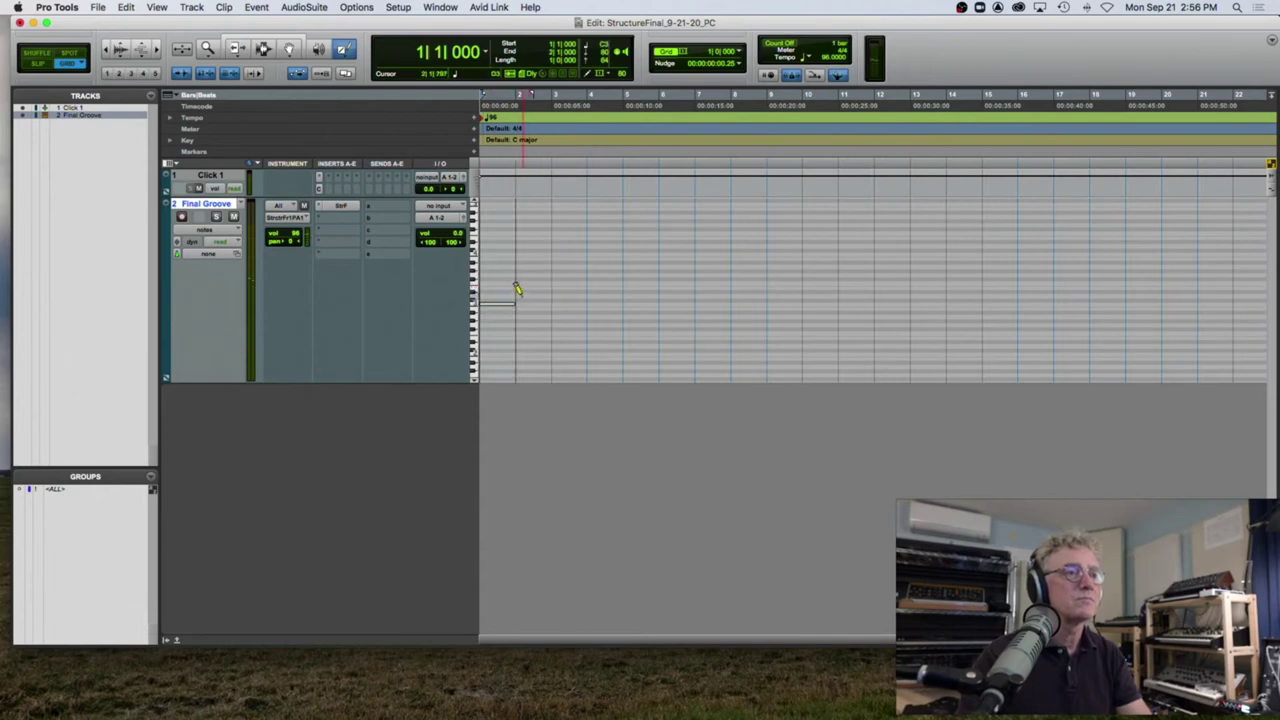
{"action": "left_click", "coordinate": [518, 300]}
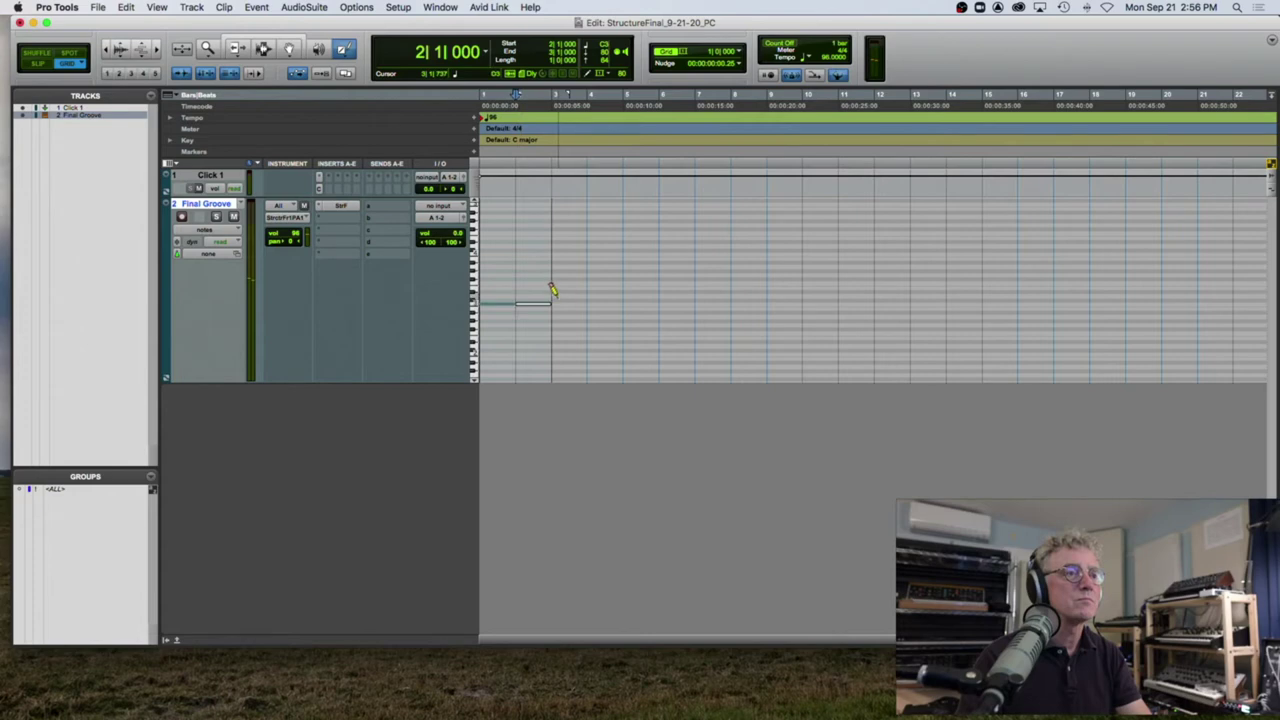
{"action": "left_click", "coordinate": [553, 296]}
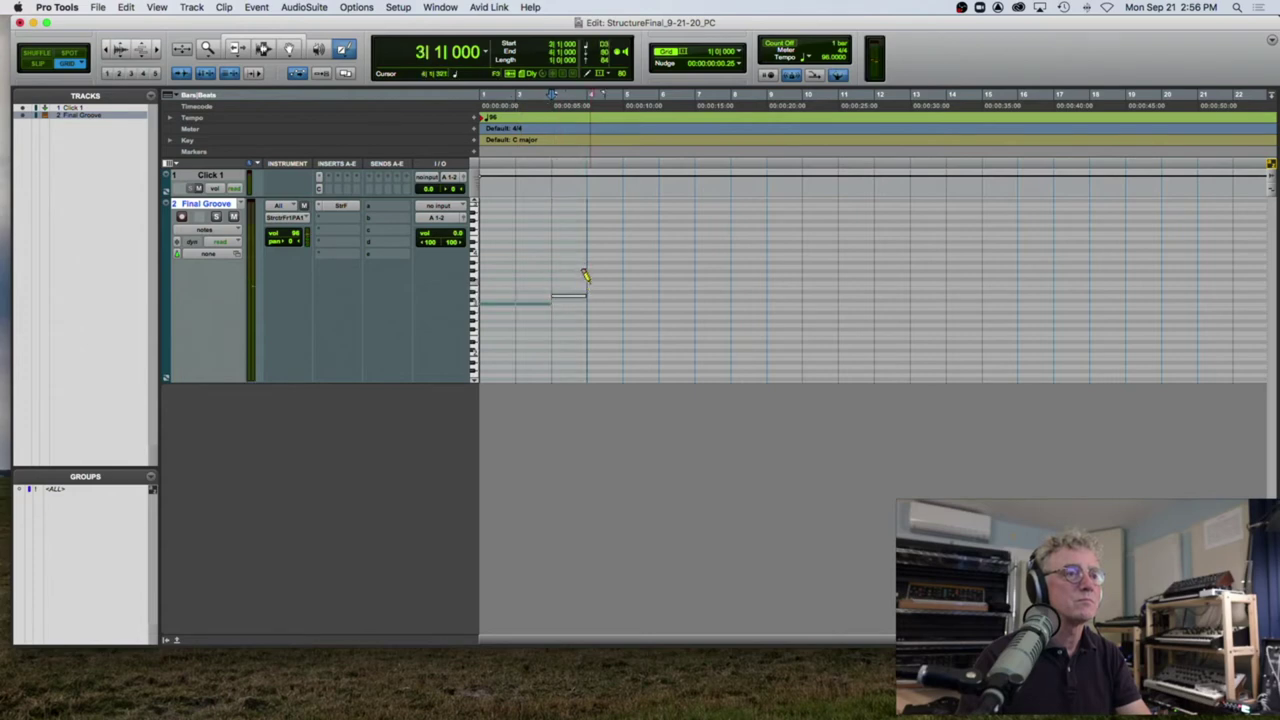
{"action": "left_click", "coordinate": [589, 282]}
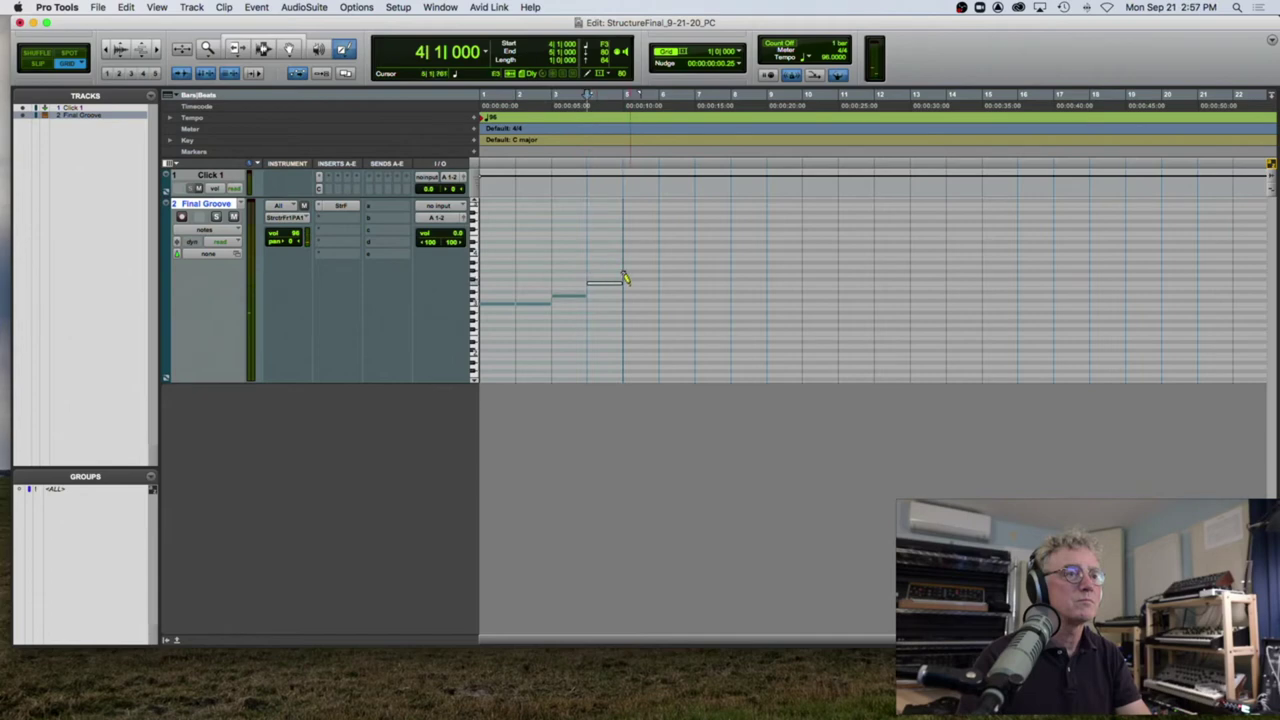
{"action": "left_click", "coordinate": [625, 295]}
{"action": "left_click", "coordinate": [661, 267]}
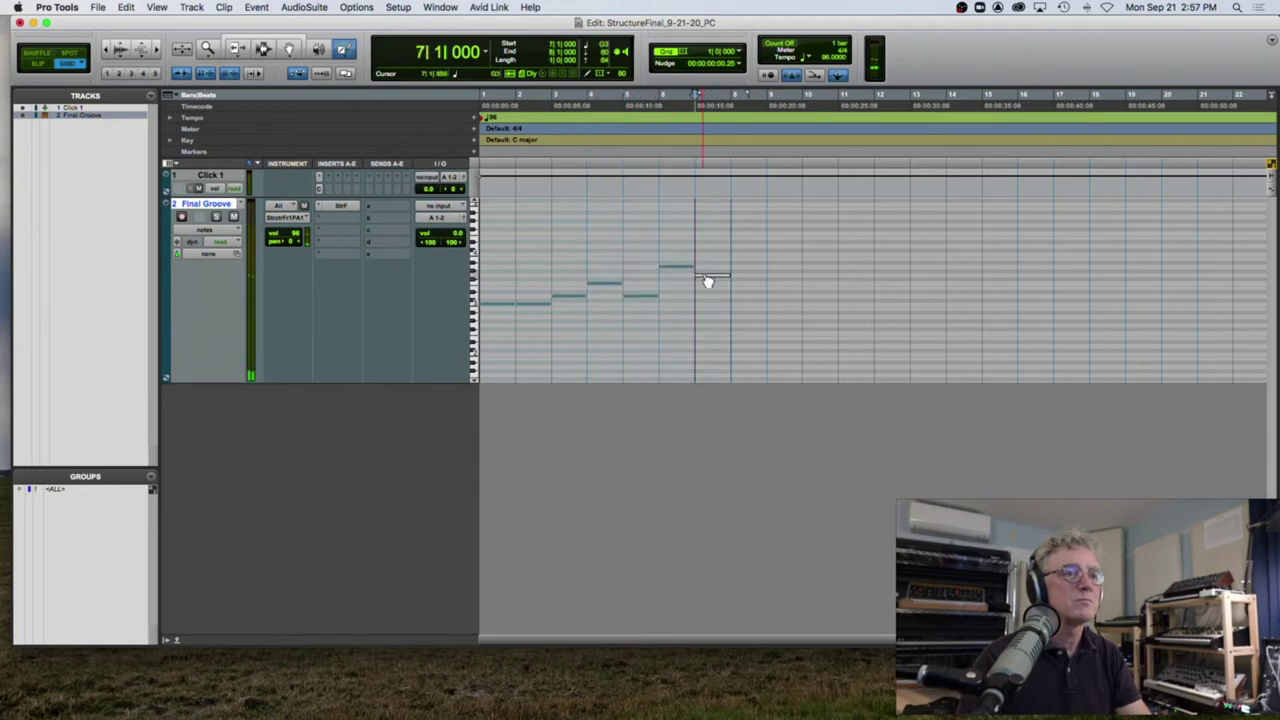
{"action": "left_click", "coordinate": [731, 250]}
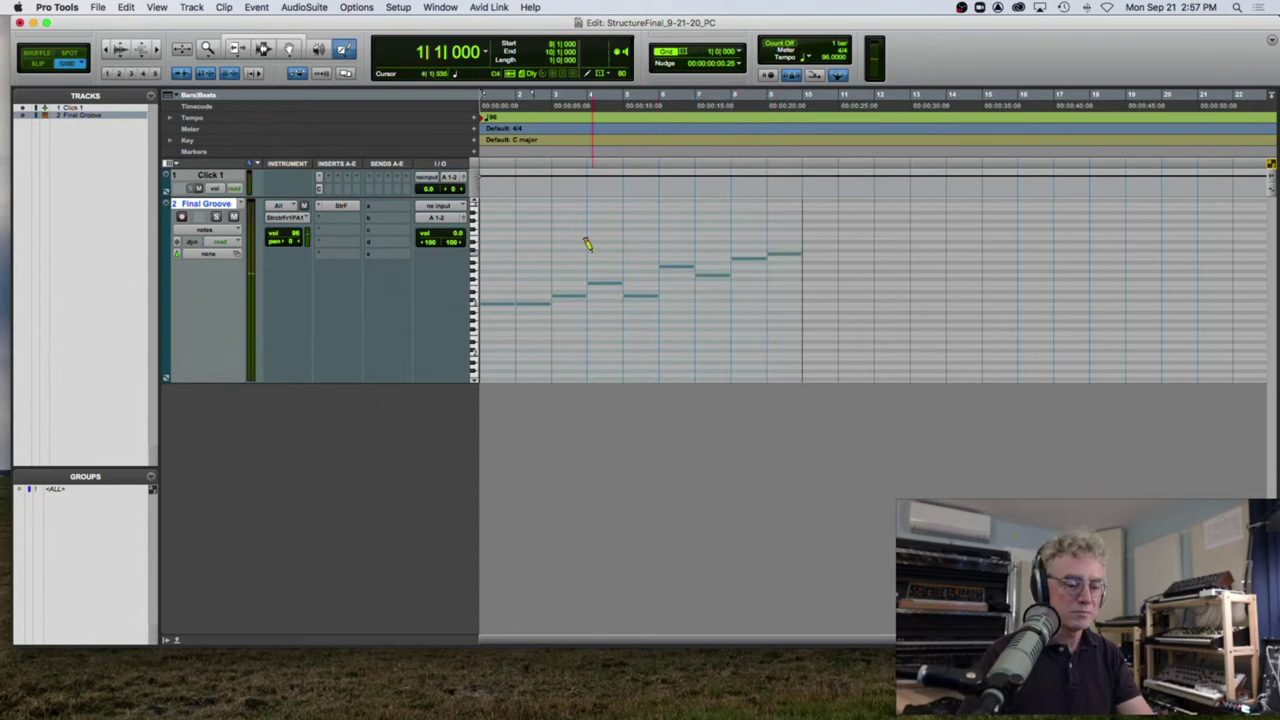
{"action": "key", "text": "space"}
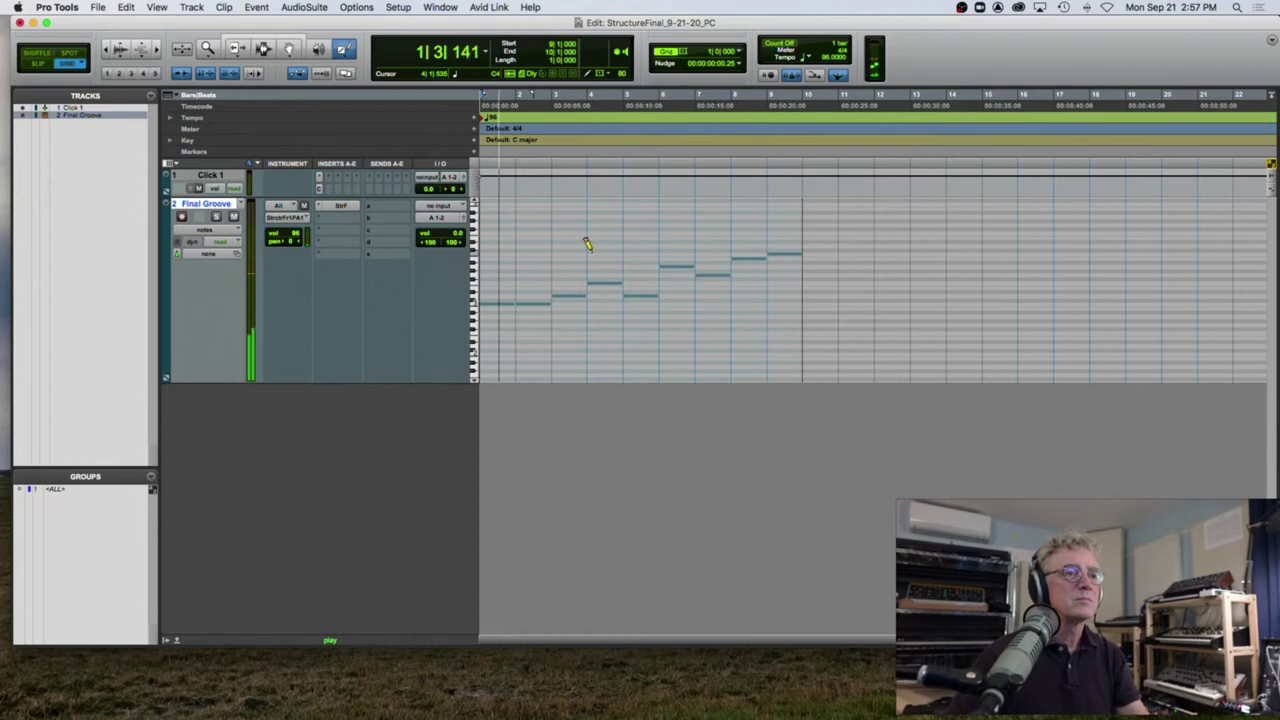
{"action": "key", "text": "space"}
Step: Try transposing all the drawn notes on the Final Groove track down one octave and back up
{"action": "left_click_drag", "start_coordinate": [830, 277], "coordinate": [475, 258]}
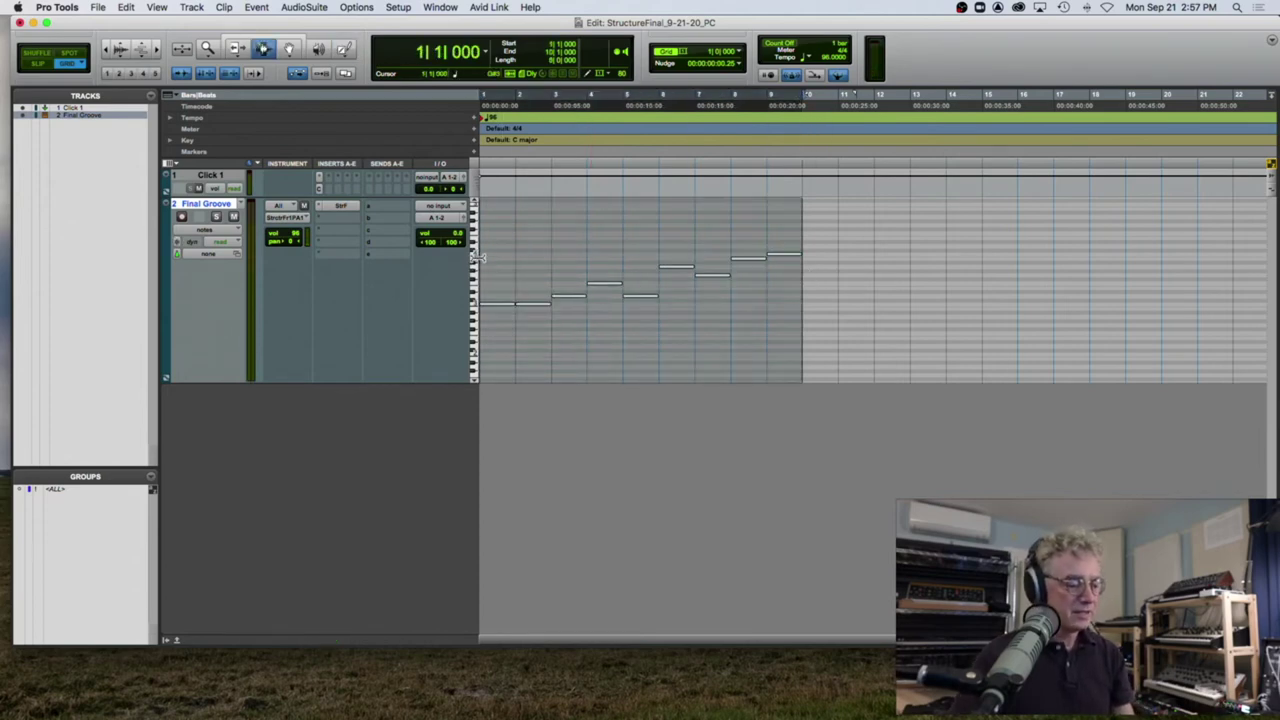
{"action": "key", "text": "shift+Down"}
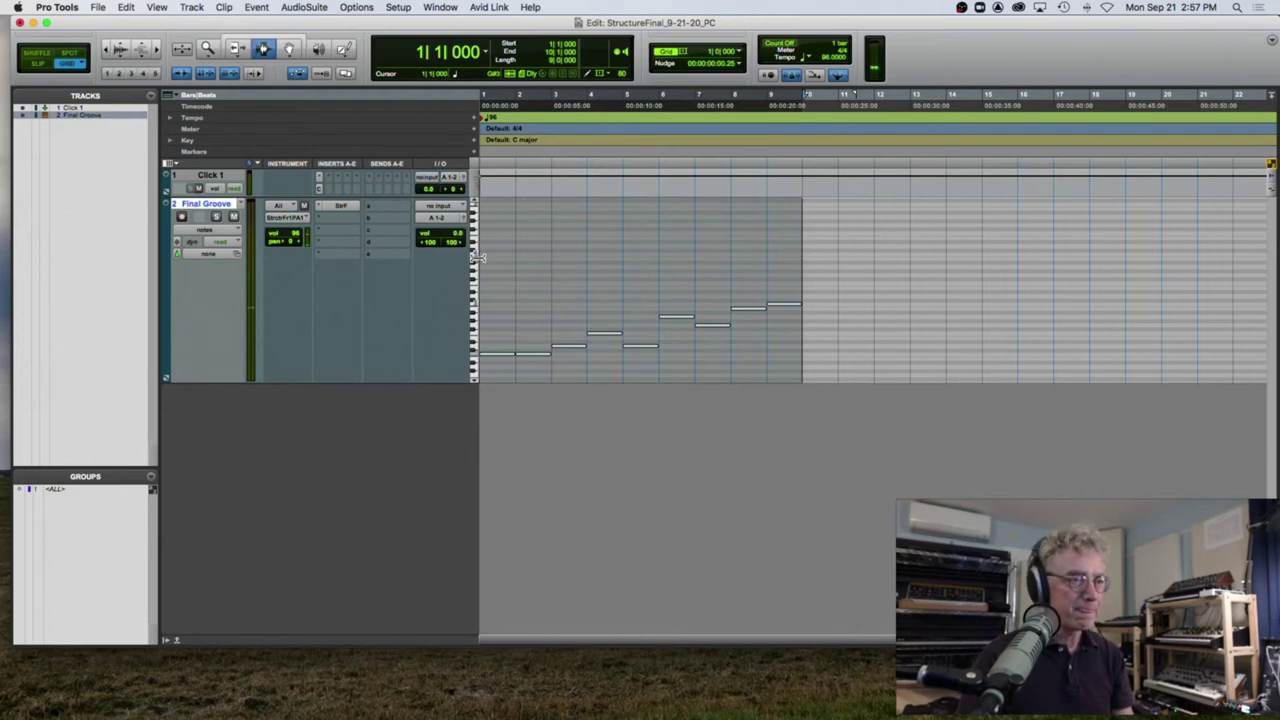
{"action": "key", "text": "shift+Up"}
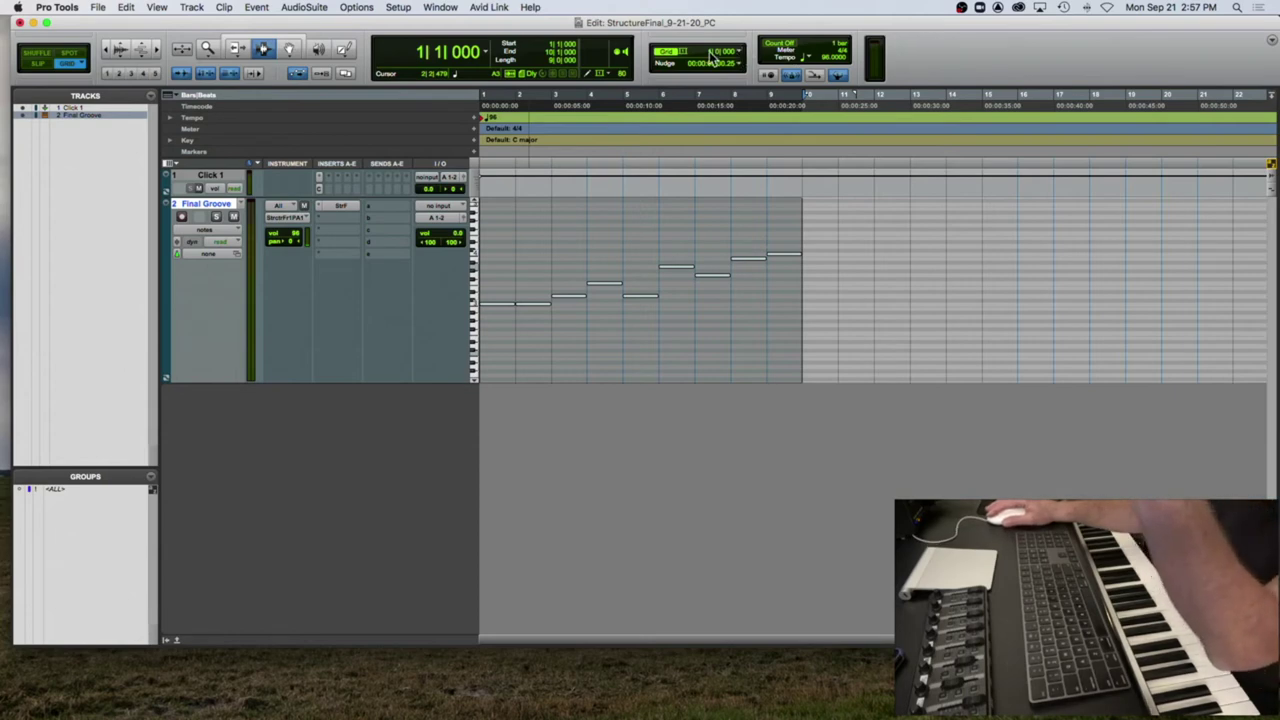
Step: Review the grid value options with 1 bar kept, and compare the Final Groove track's clips view with its notes view
{"action": "left_click", "coordinate": [741, 55]}
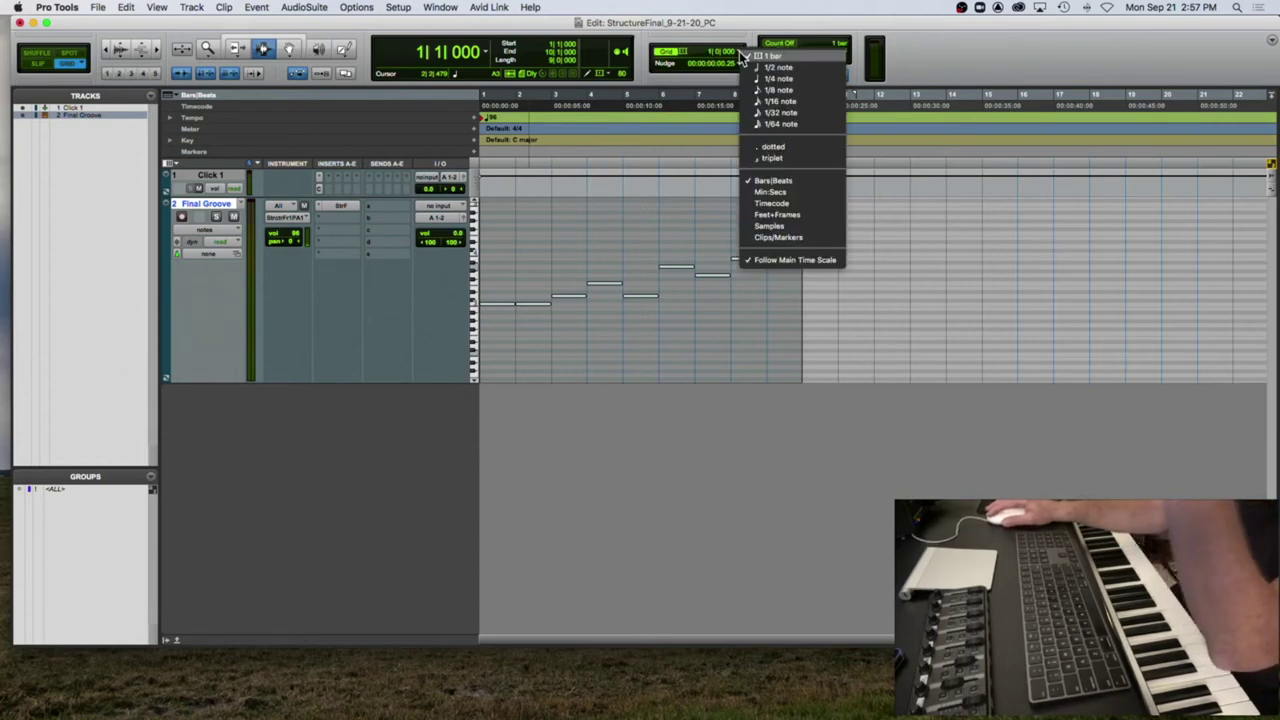
{"action": "left_click", "coordinate": [741, 55]}
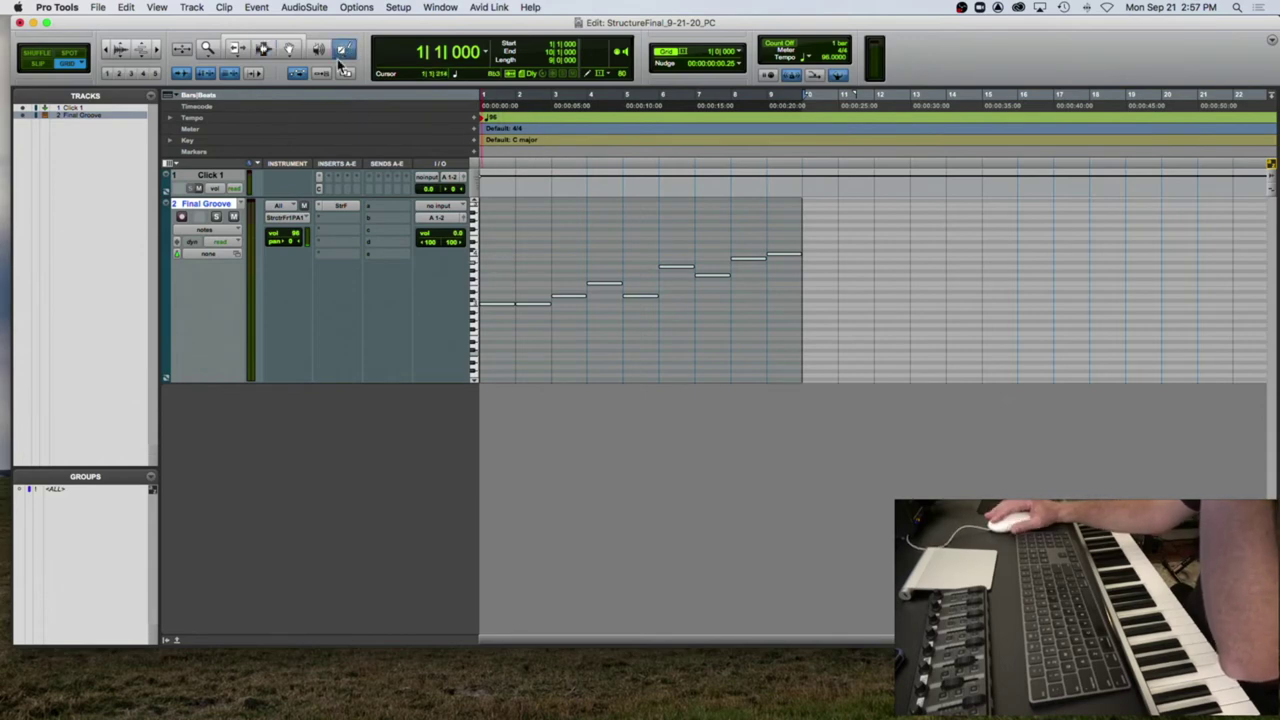
{"action": "left_click", "coordinate": [204, 231]}
{"action": "left_click", "coordinate": [215, 230]}
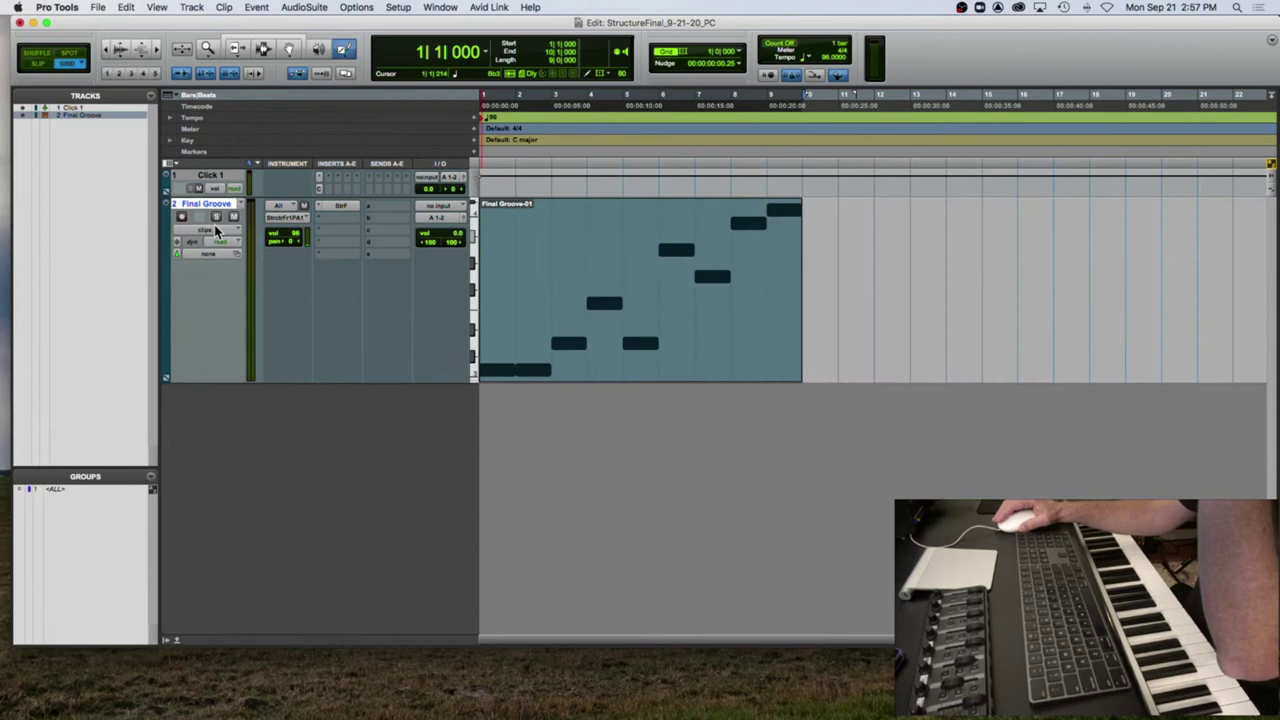
{"action": "left_click", "coordinate": [212, 231]}
{"action": "left_click", "coordinate": [225, 234]}
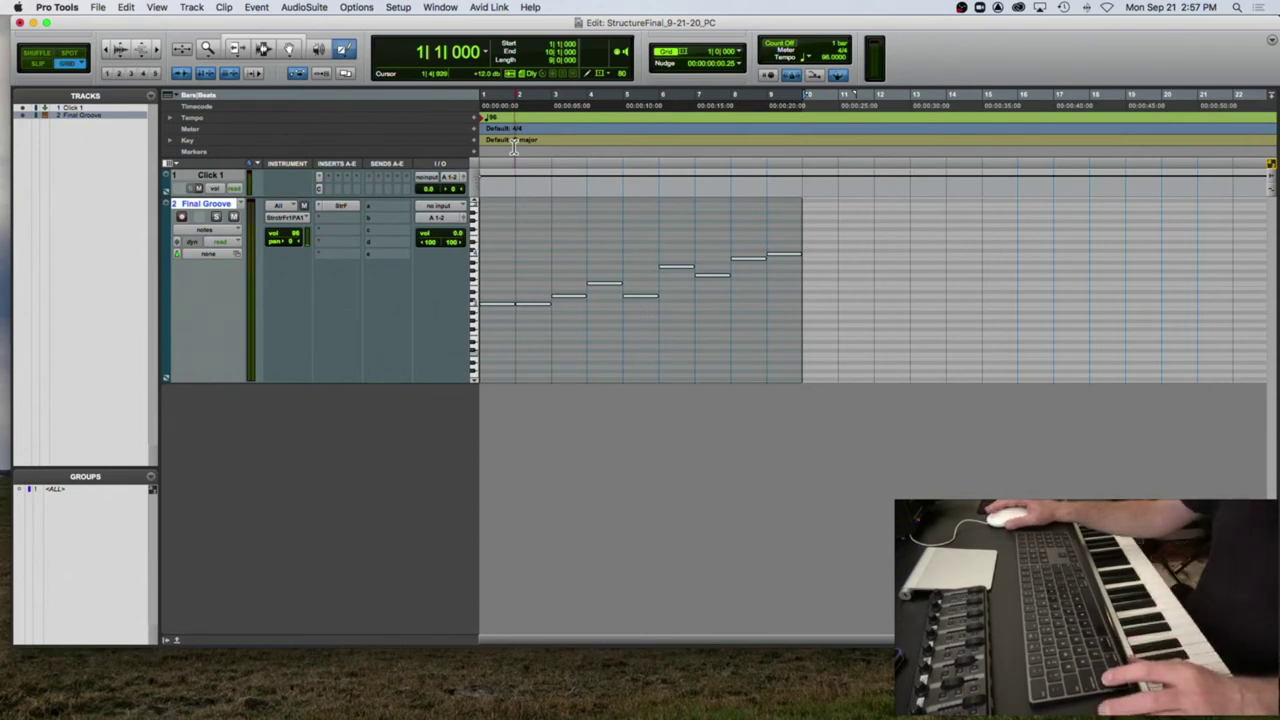
Step: Transpose all the drawn notes on the Final Groove track down one octave and play them back
{"action": "key", "text": "shift+Down"}
{"action": "key", "text": "space"}
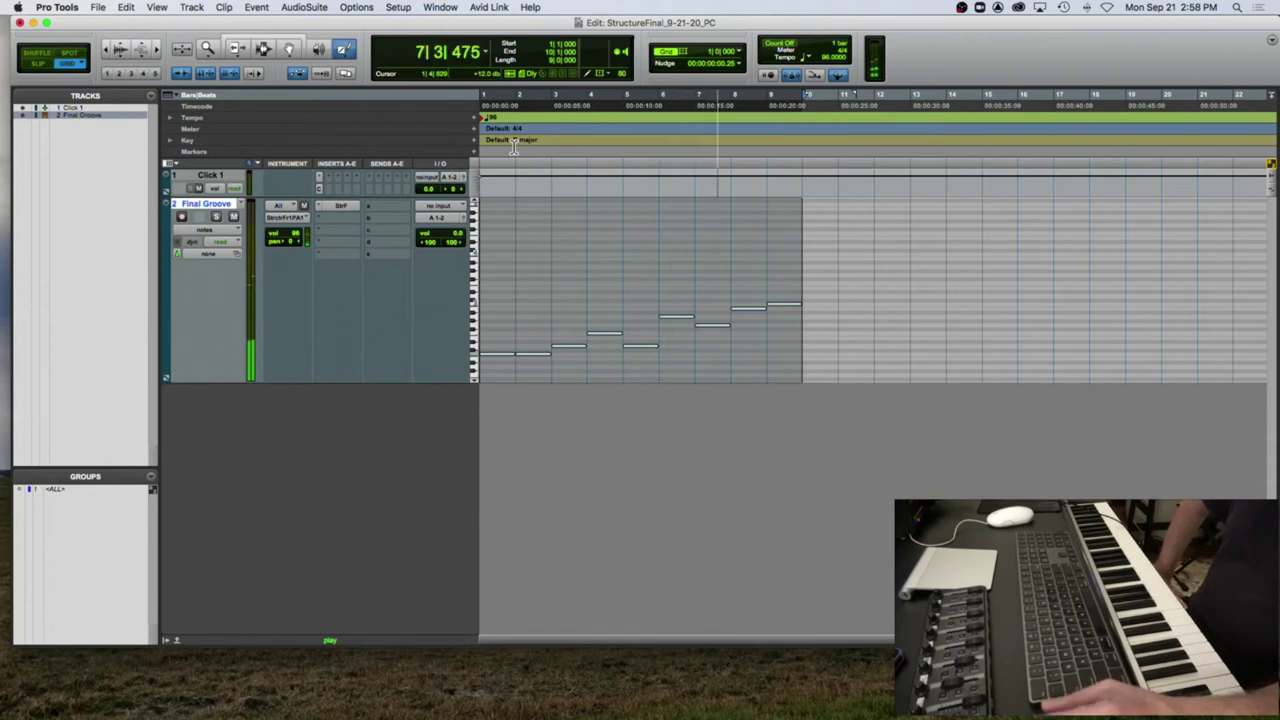
{"action": "key", "text": "space"}
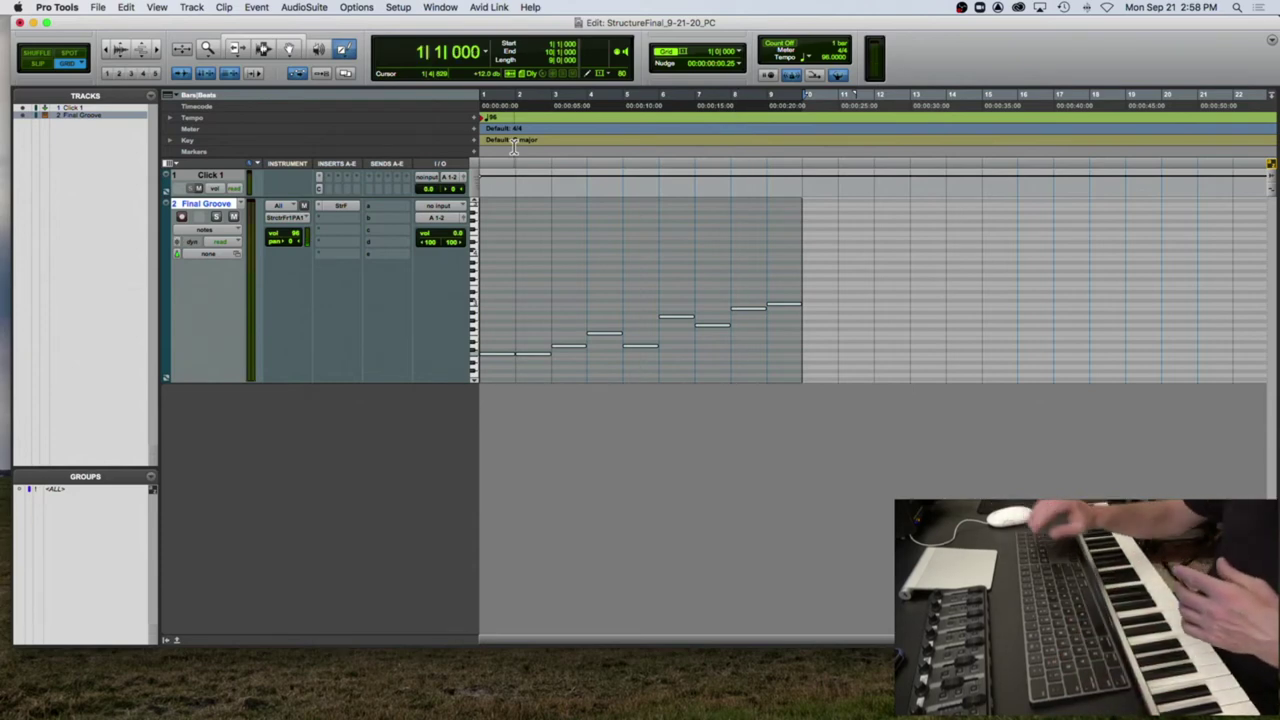
Step: Undo the drawn notes until the Final Groove track is empty
{"action": "key", "text": "super+z"}
{"action": "key", "text": "space"}
{"action": "key", "text": "space"}
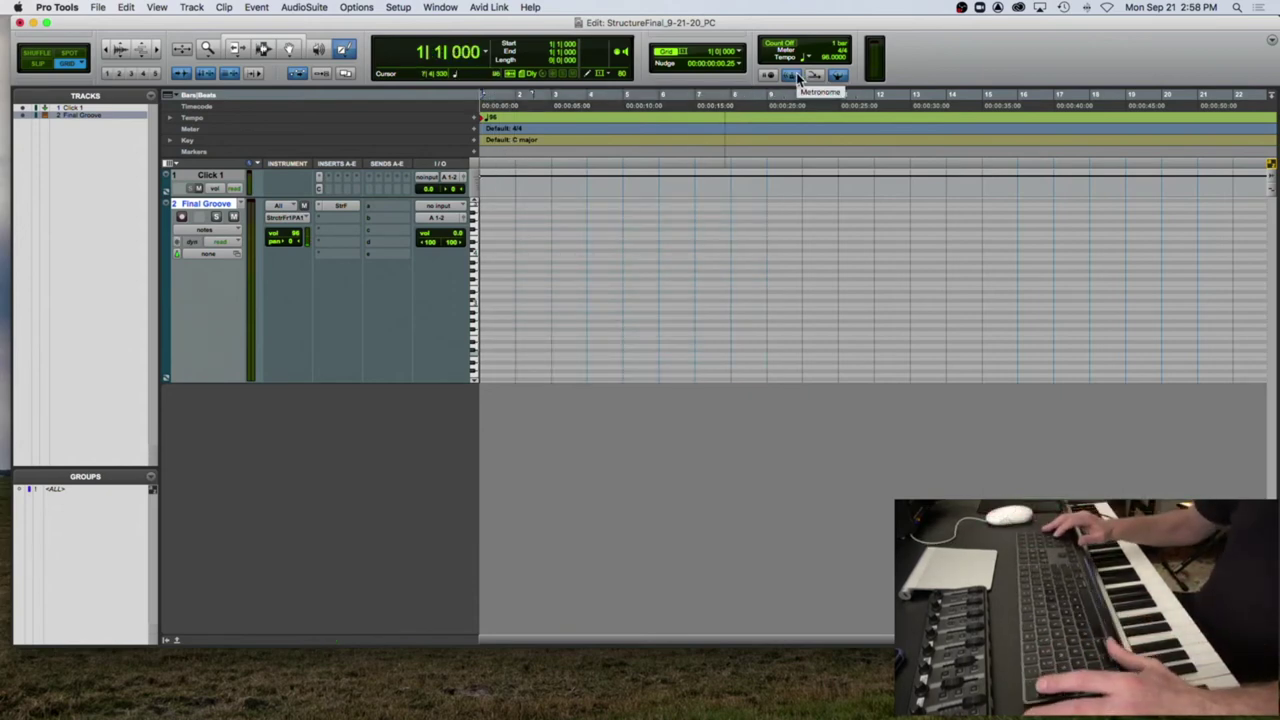
Step: Record-enable the Final Groove track and record a keyboard performance of loop-triggering notes from bar 1 to about bar 10
{"action": "key", "text": "F12"}
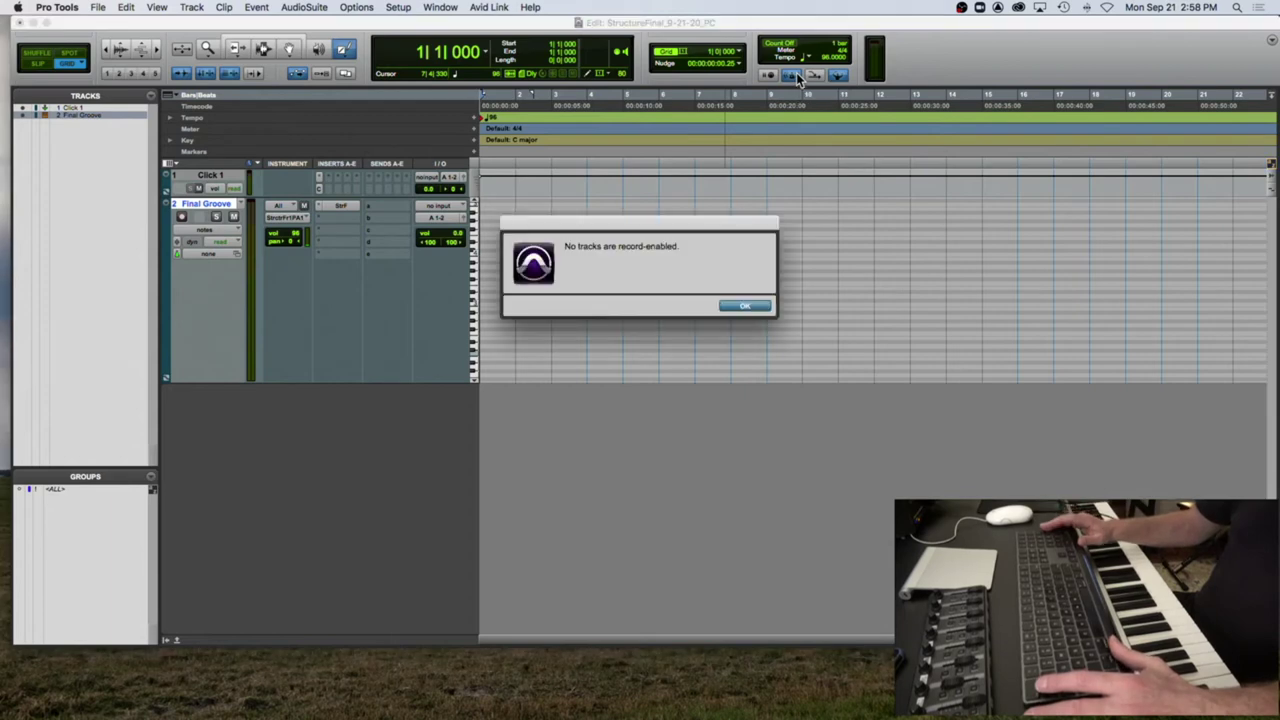
{"action": "left_click", "coordinate": [741, 307]}
{"action": "left_click", "coordinate": [181, 218]}
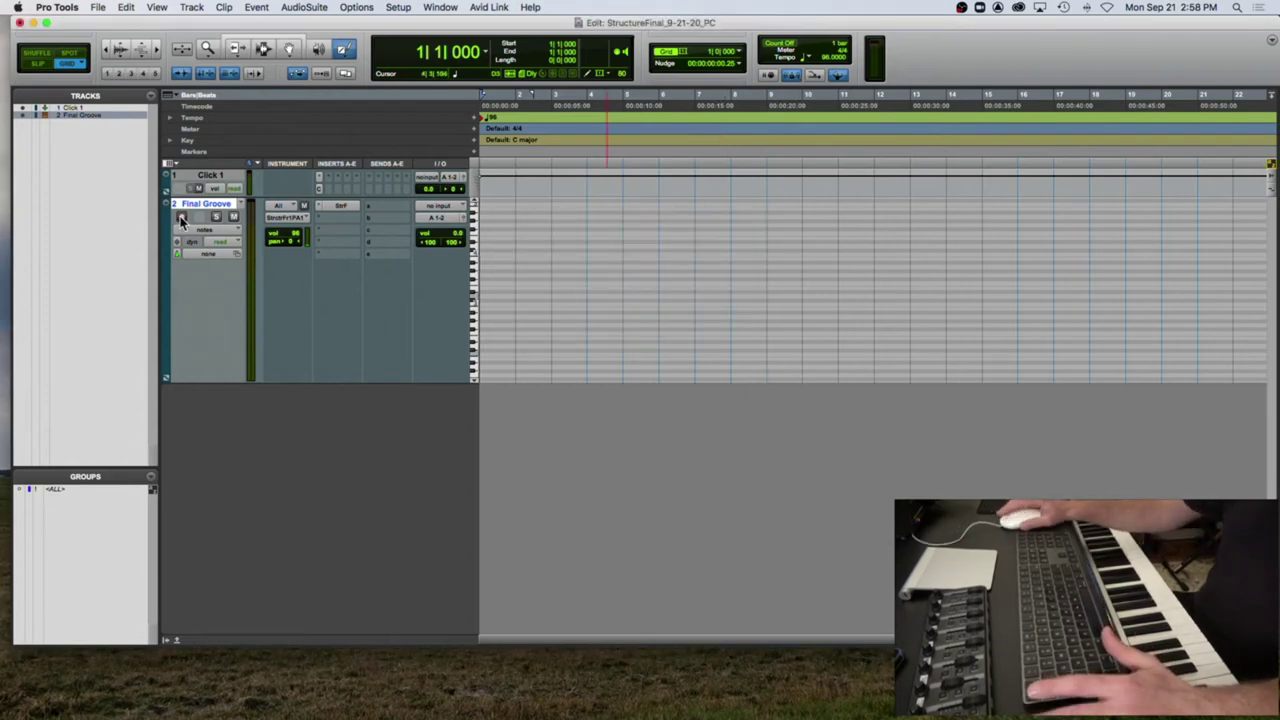
{"action": "key", "text": "F12"}
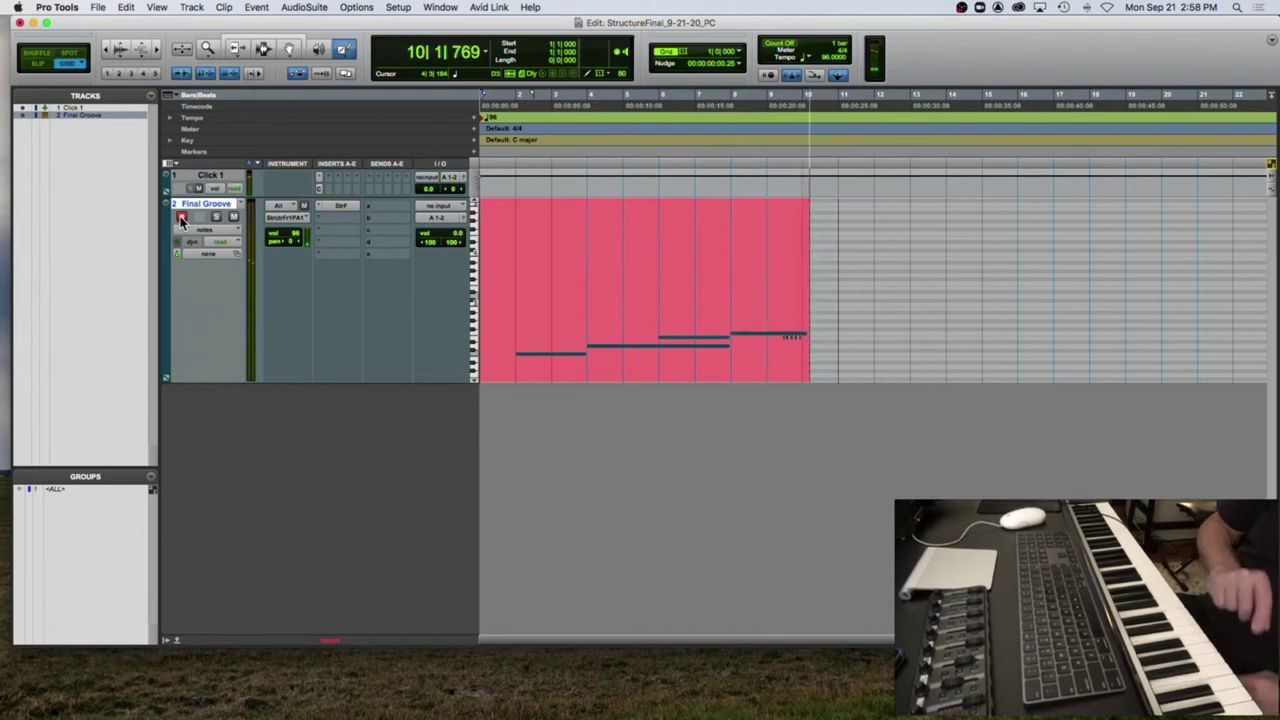
{"action": "key", "text": "space"}
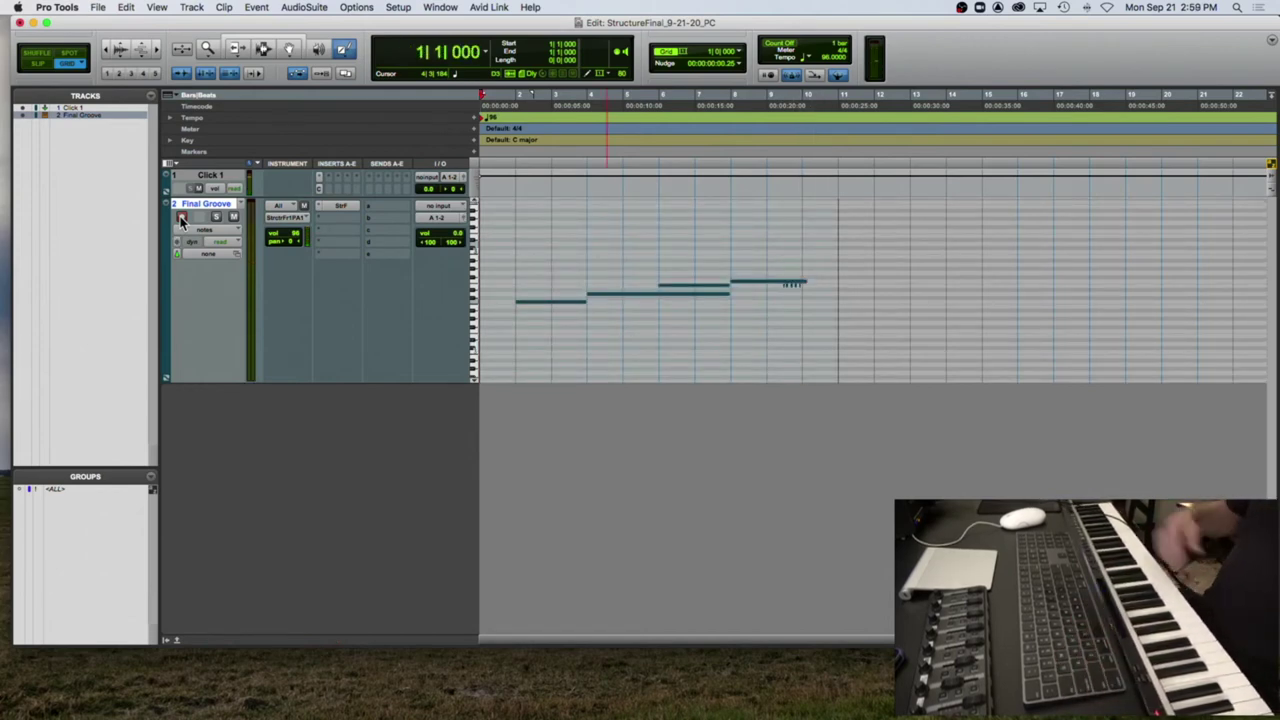
Step: Quantize the recorded notes in the bar 2 to bar 8 range to a 1/16 note grid and close Event Operations
{"action": "left_click", "coordinate": [517, 148]}
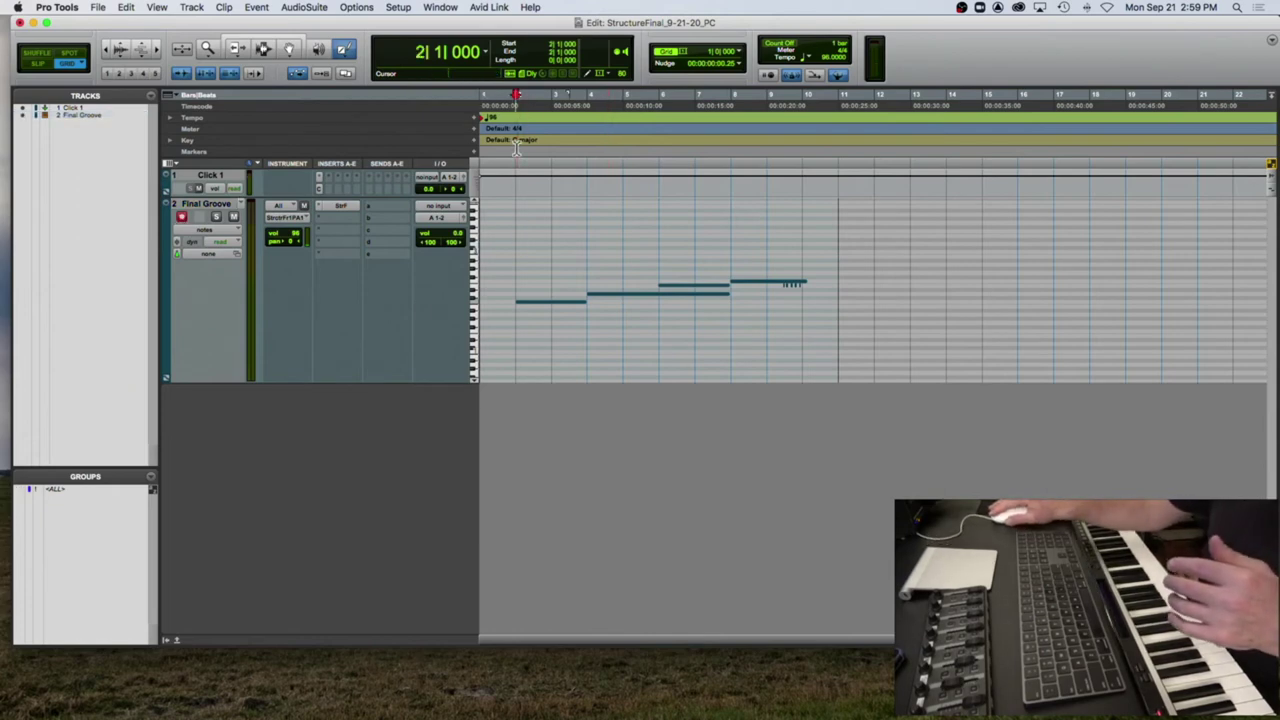
{"action": "left_click_drag", "start_coordinate": [517, 148], "coordinate": [613, 168]}
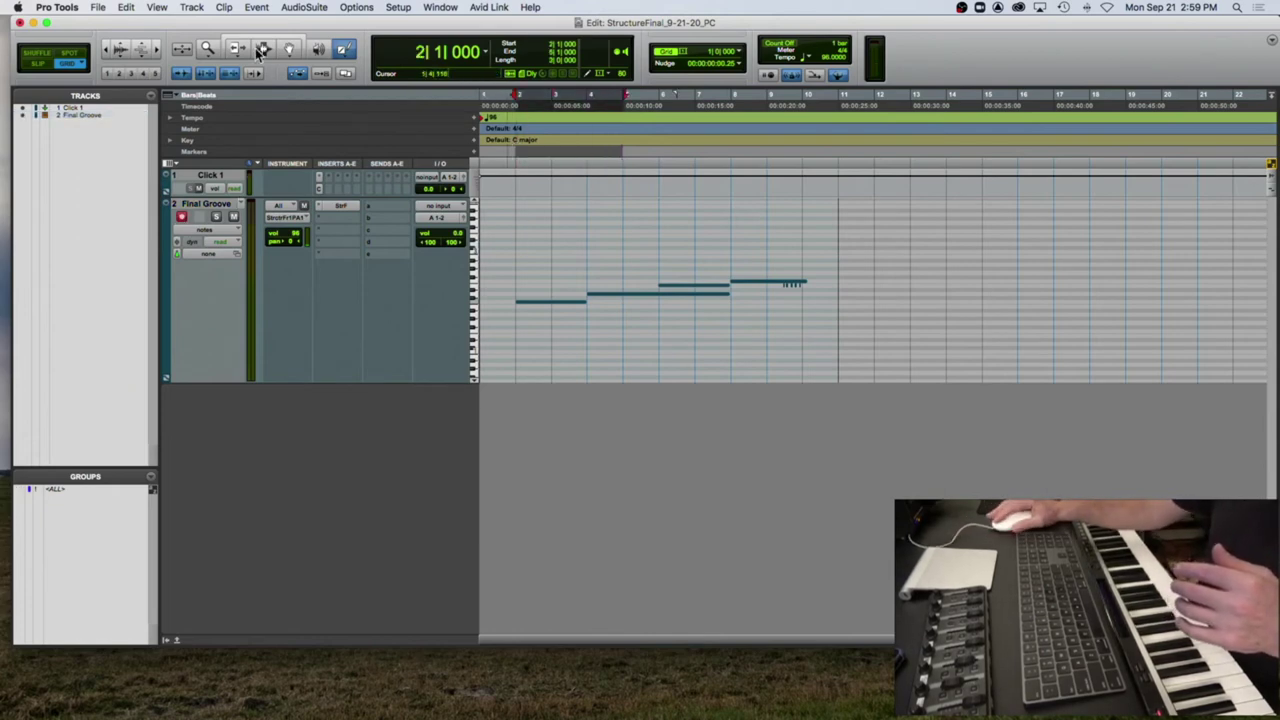
{"action": "left_click_drag", "start_coordinate": [528, 249], "coordinate": [736, 280]}
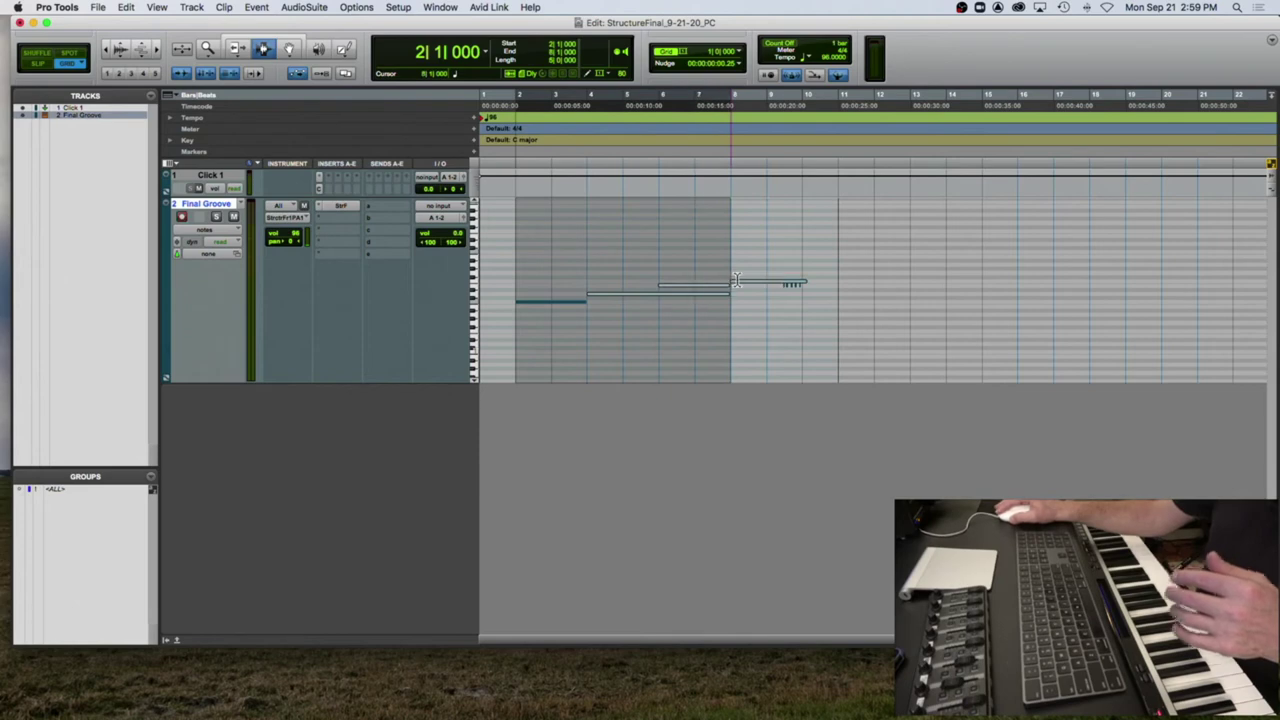
{"action": "key", "text": "alt+0"}
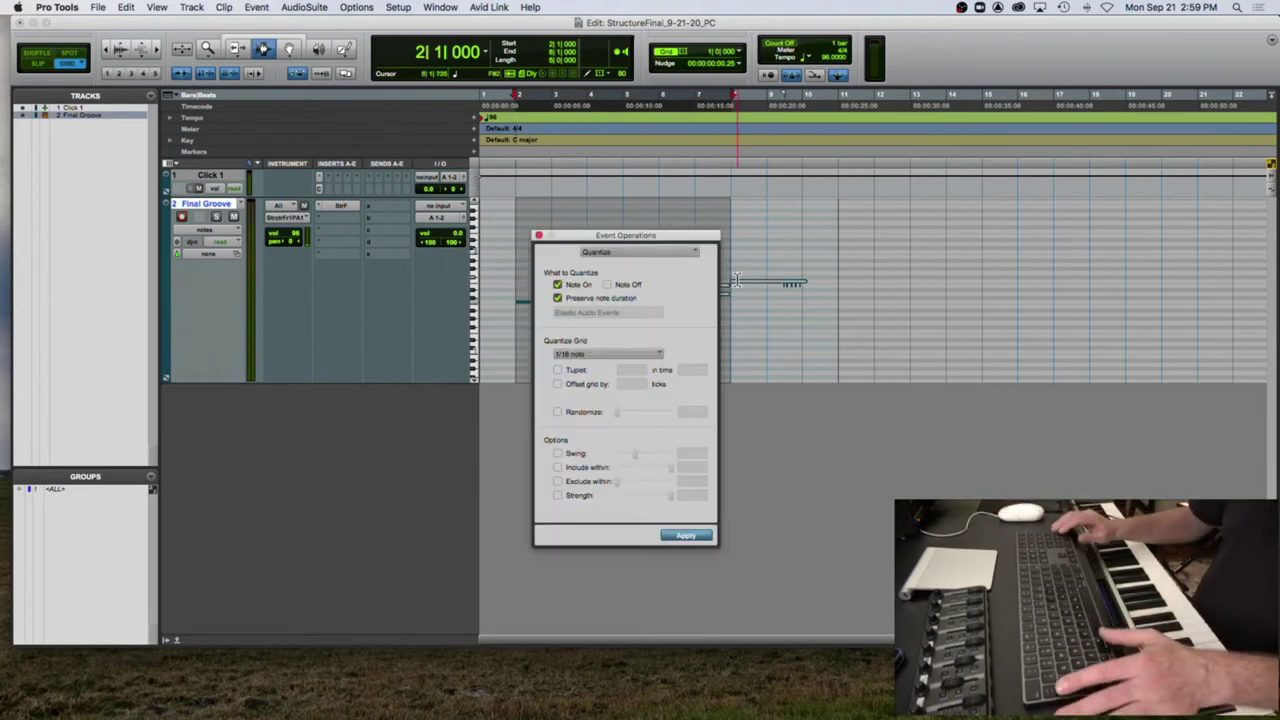
{"action": "left_click", "coordinate": [802, 277]}
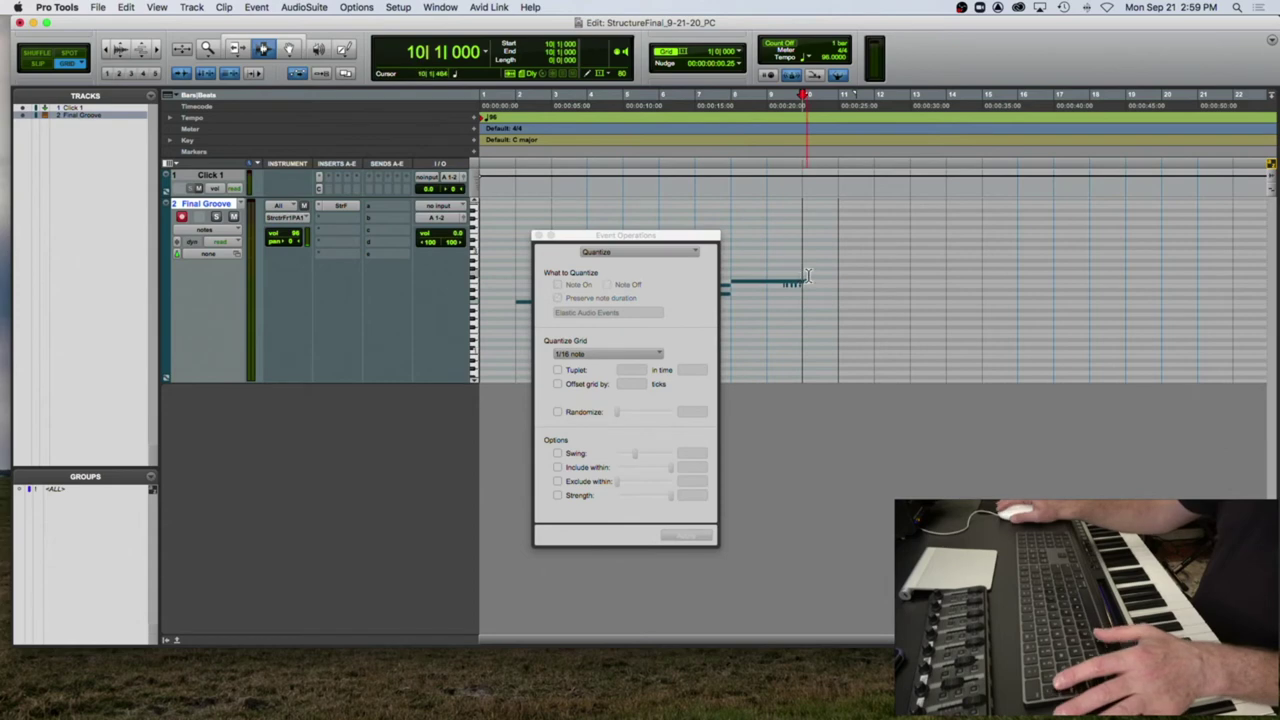
{"action": "left_click", "coordinate": [539, 237]}
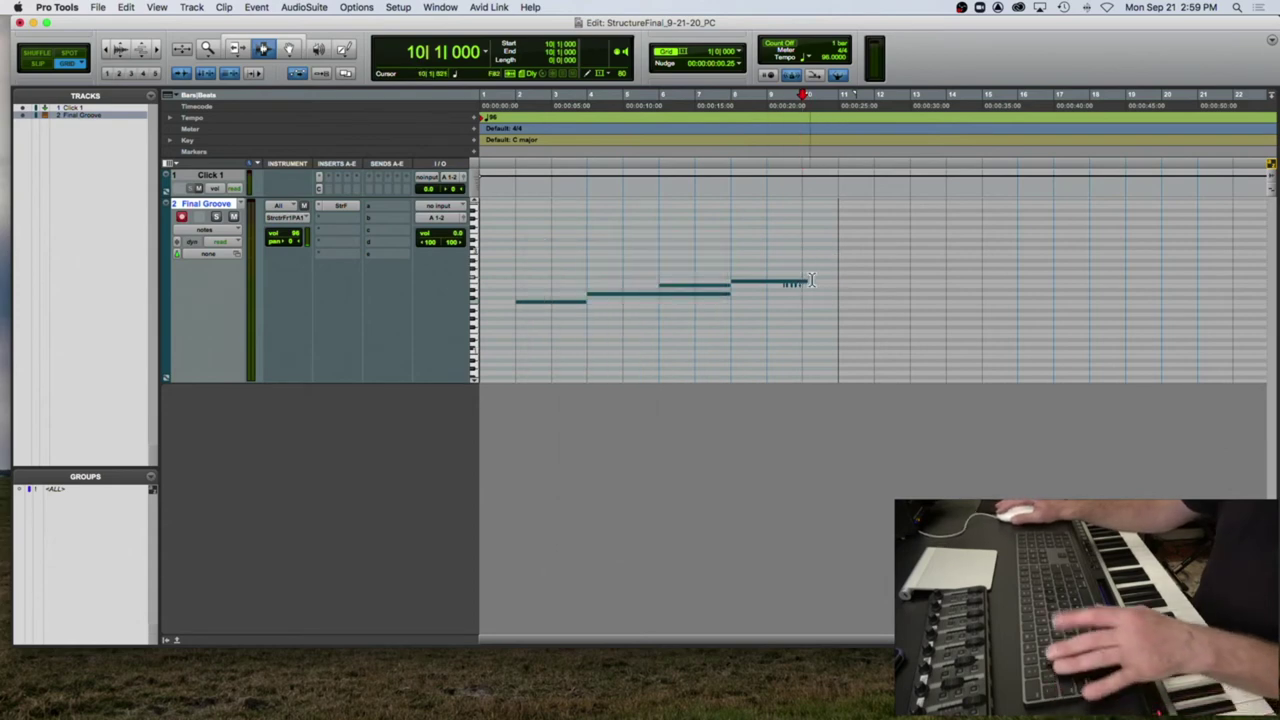
Step: Delete the tail of the last long recorded note that extends past the start of bar 10
{"action": "key", "text": "super+bracketright"}
{"action": "key", "text": "super+bracketright"}
{"action": "key", "text": "super+bracketright"}
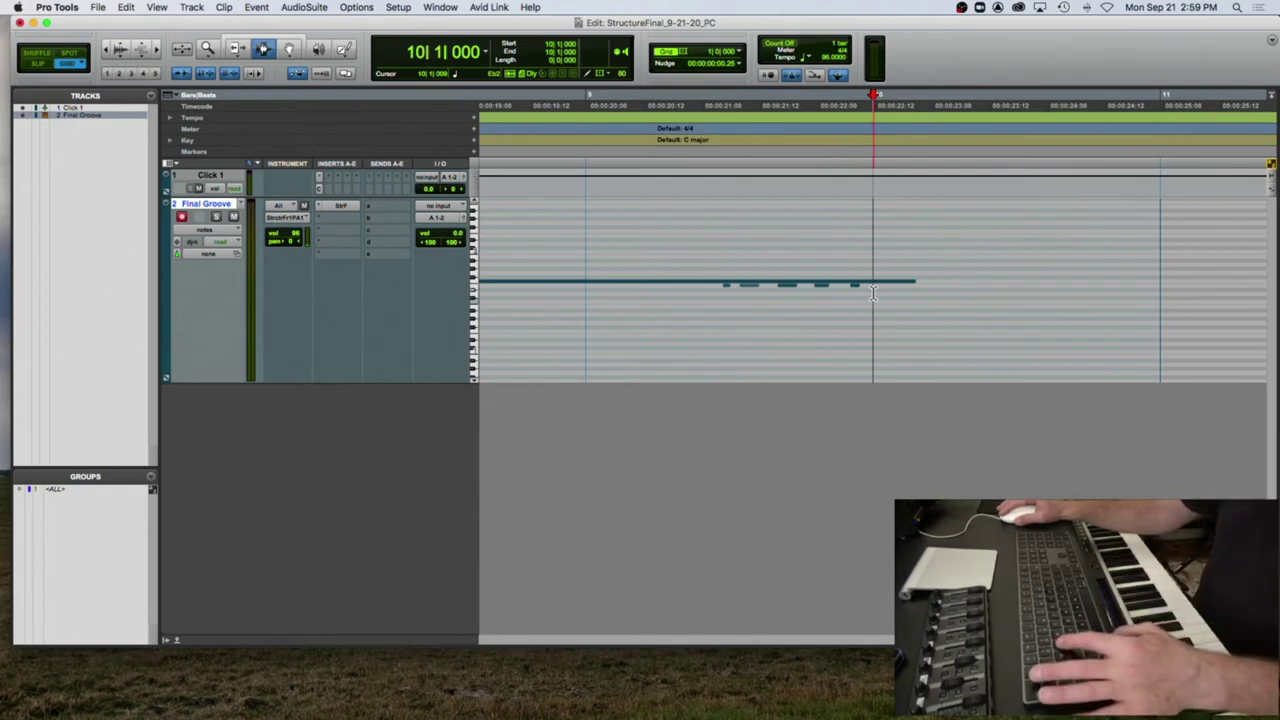
{"action": "left_click_drag", "start_coordinate": [994, 295], "coordinate": [1030, 288]}
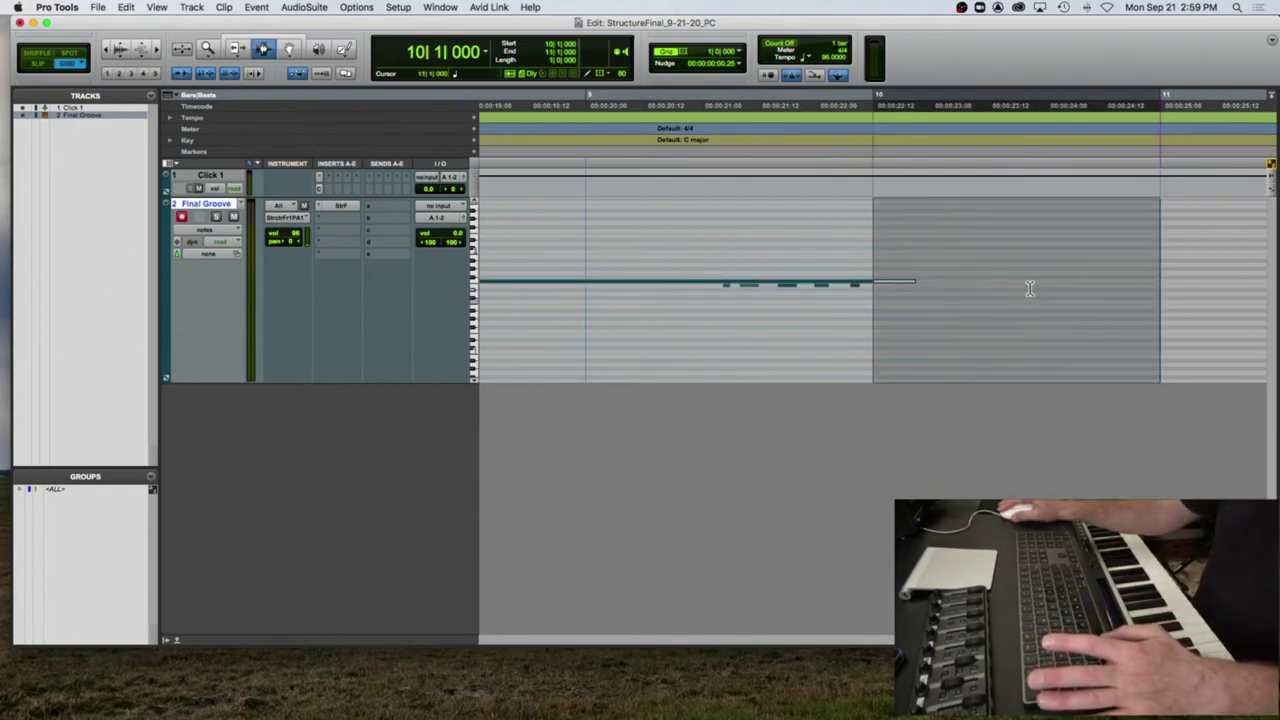
{"action": "left_click", "coordinate": [767, 291]}
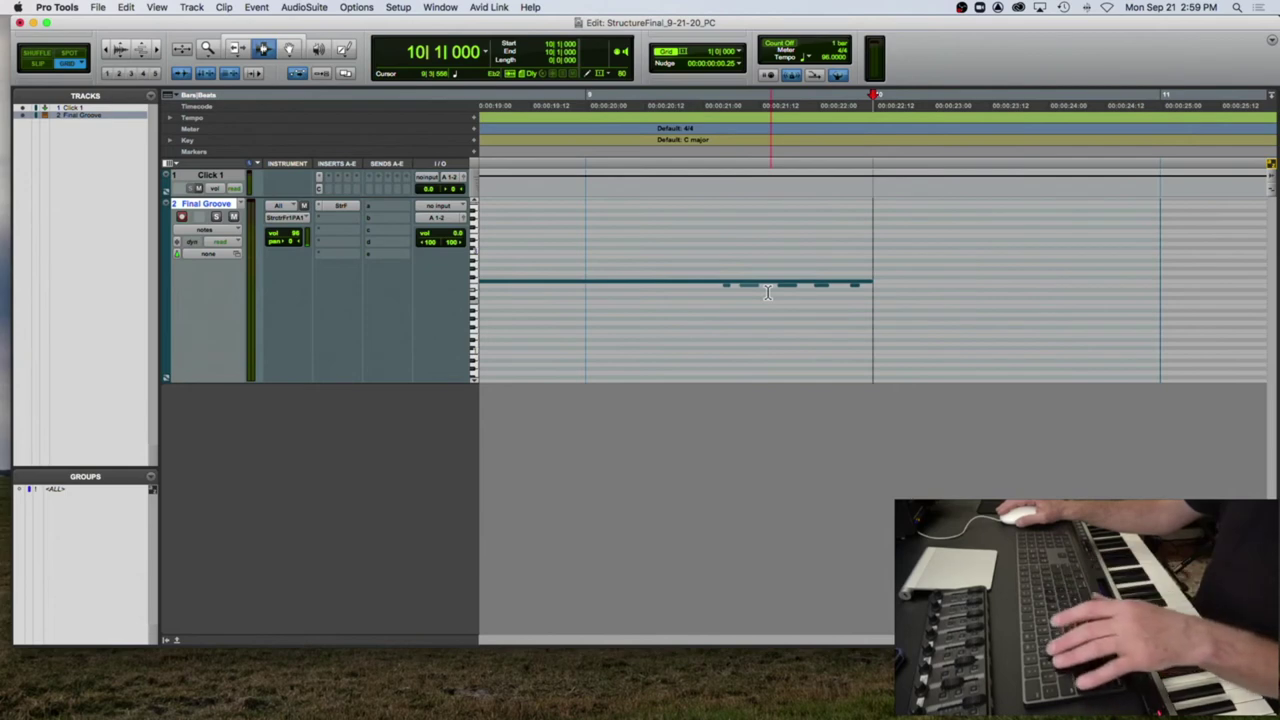
{"action": "key", "text": "super+bracketleft"}
{"action": "key", "text": "super+bracketleft"}
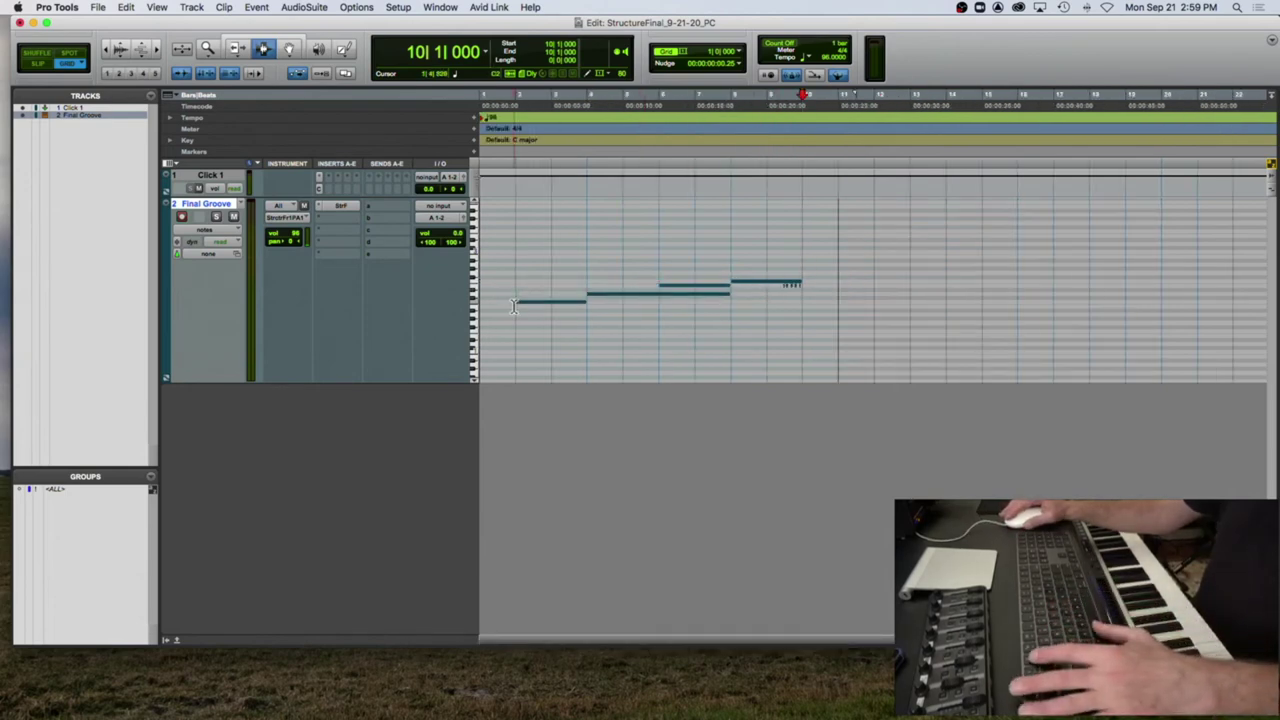
Step: Play back the recorded Final Groove notes from bar 2, and again from bar 8
{"action": "key", "text": "space"}
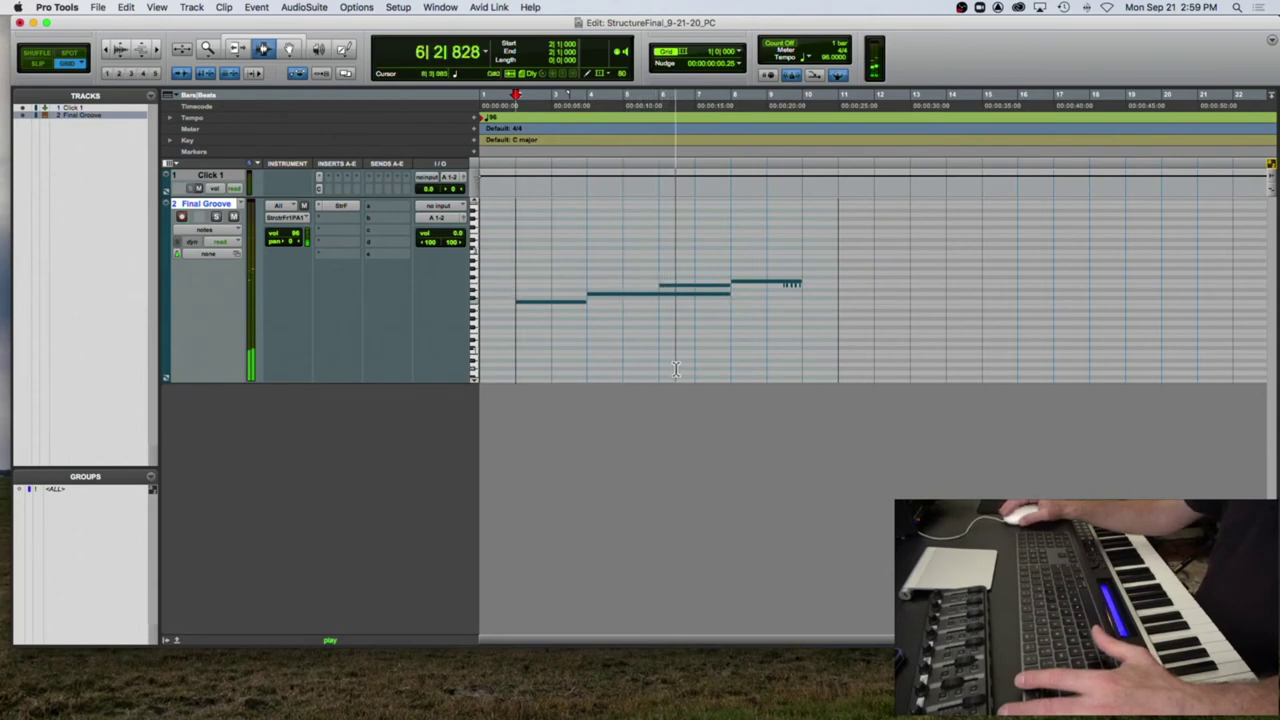
{"action": "key", "text": "space"}
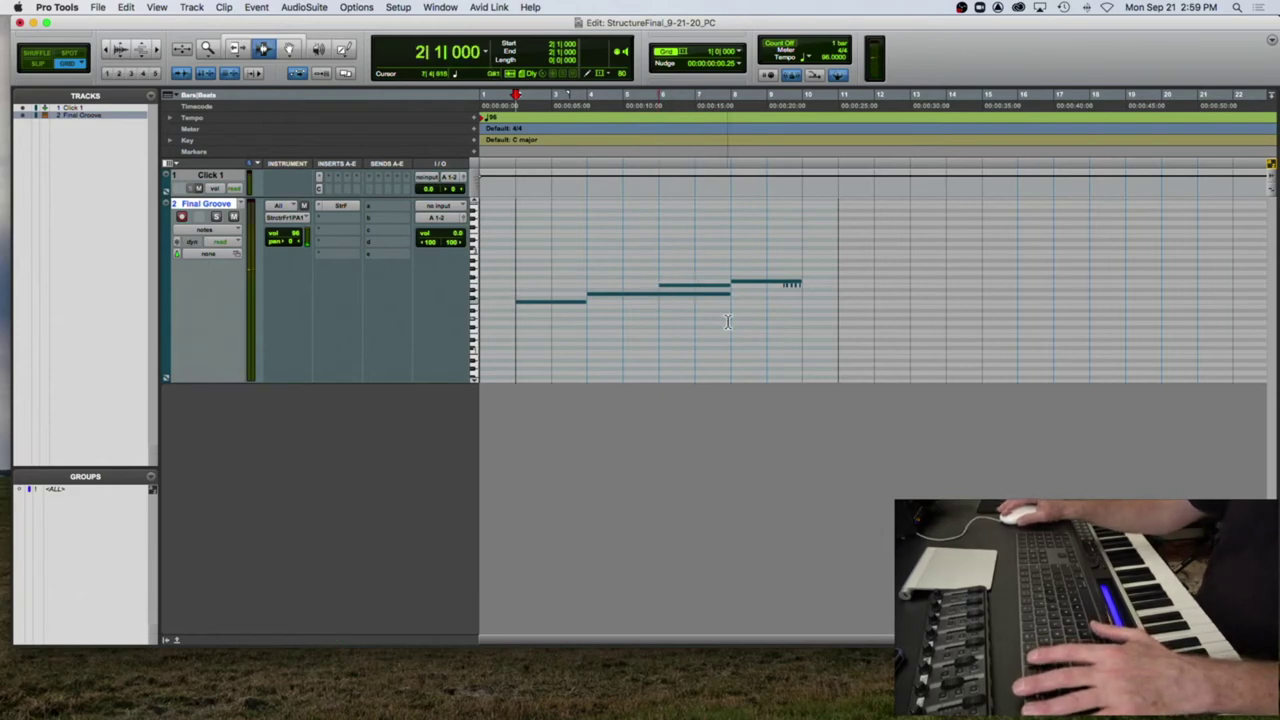
{"action": "key", "text": "space"}
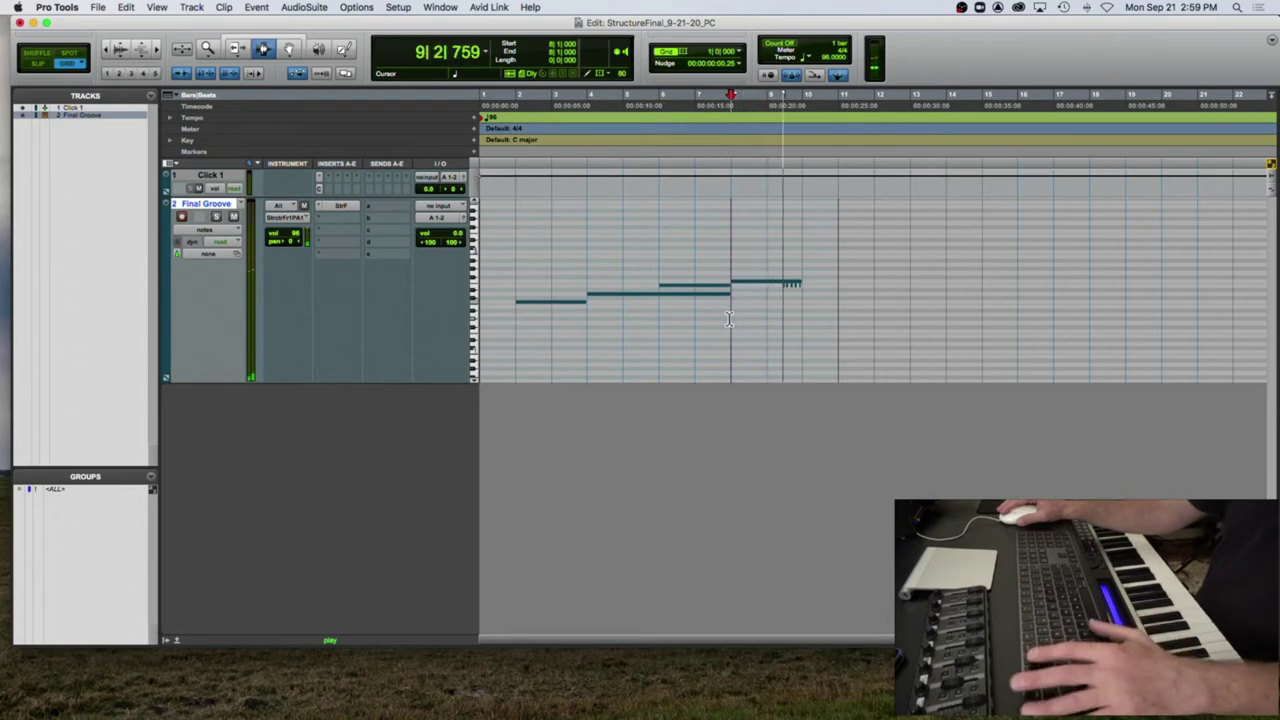
{"action": "key", "text": "space"}
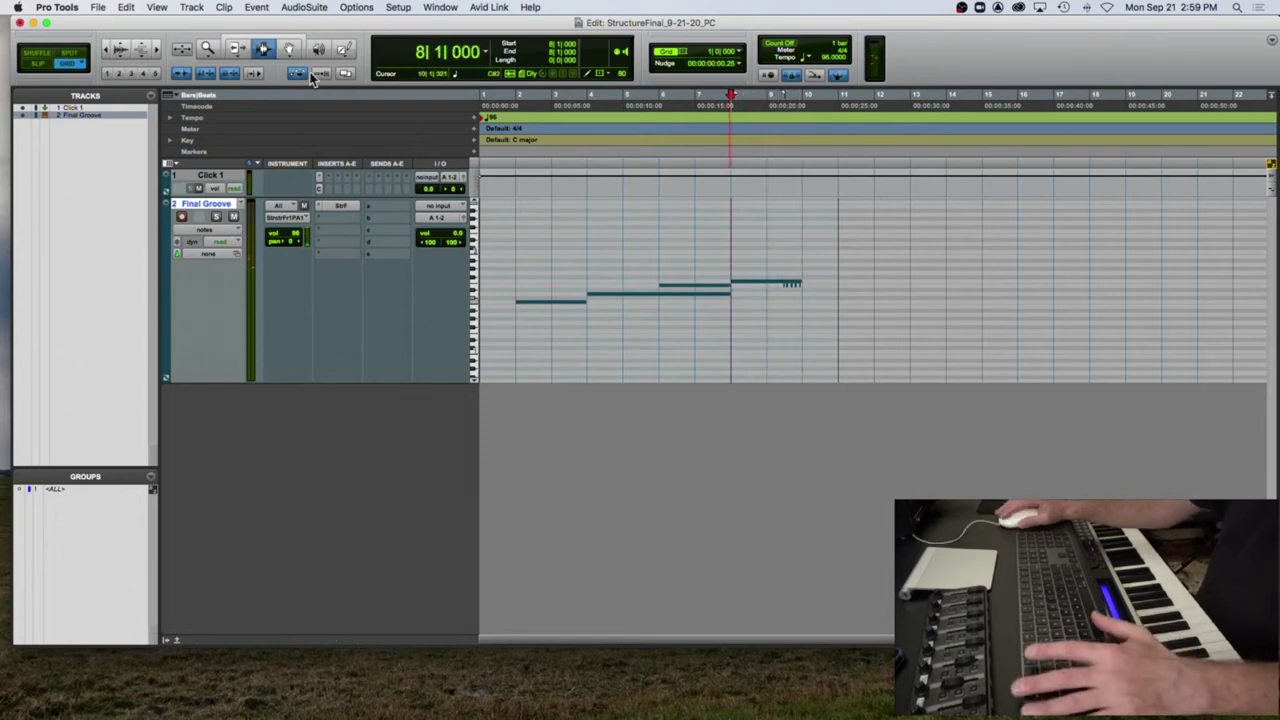
Step: Quantize the short repeated notes at the end of bar 9 to a 1/16 note grid and play them back from bar 8
{"action": "key", "text": "super+bracketright"}
{"action": "key", "text": "super+bracketright"}
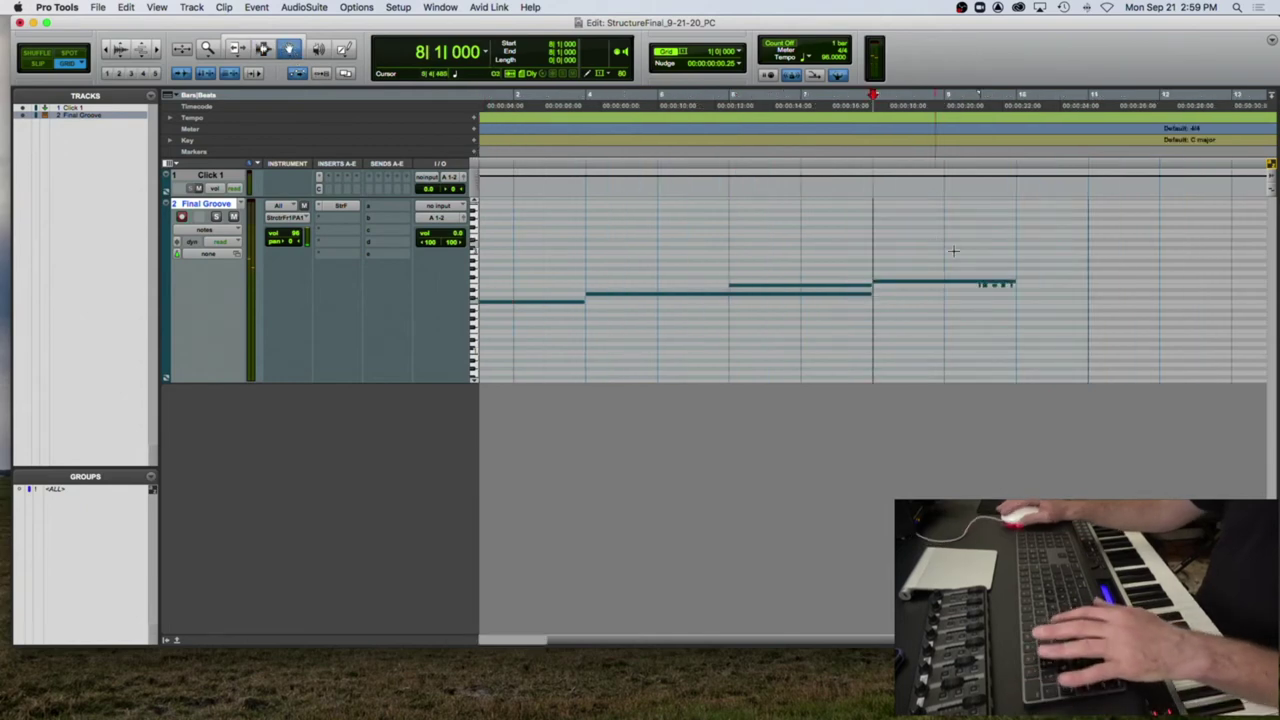
{"action": "left_click_drag", "start_coordinate": [1065, 287], "coordinate": [1148, 285]}
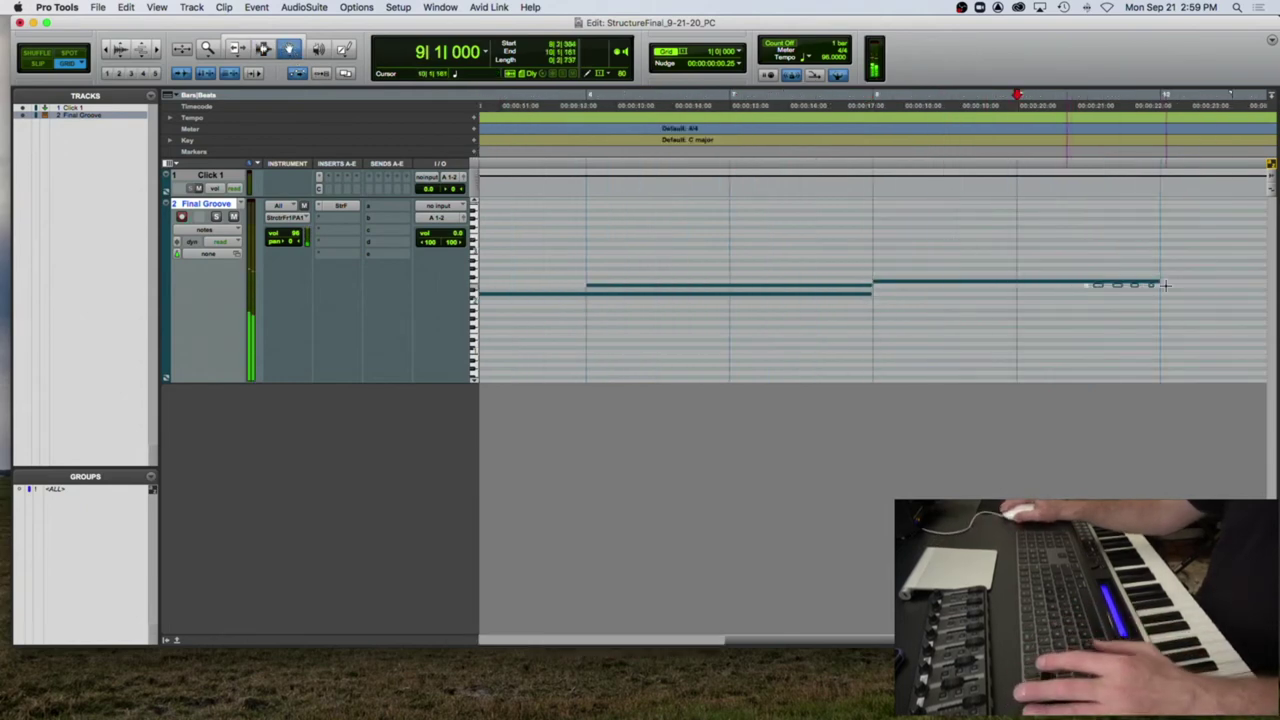
{"action": "key", "text": "alt+0"}
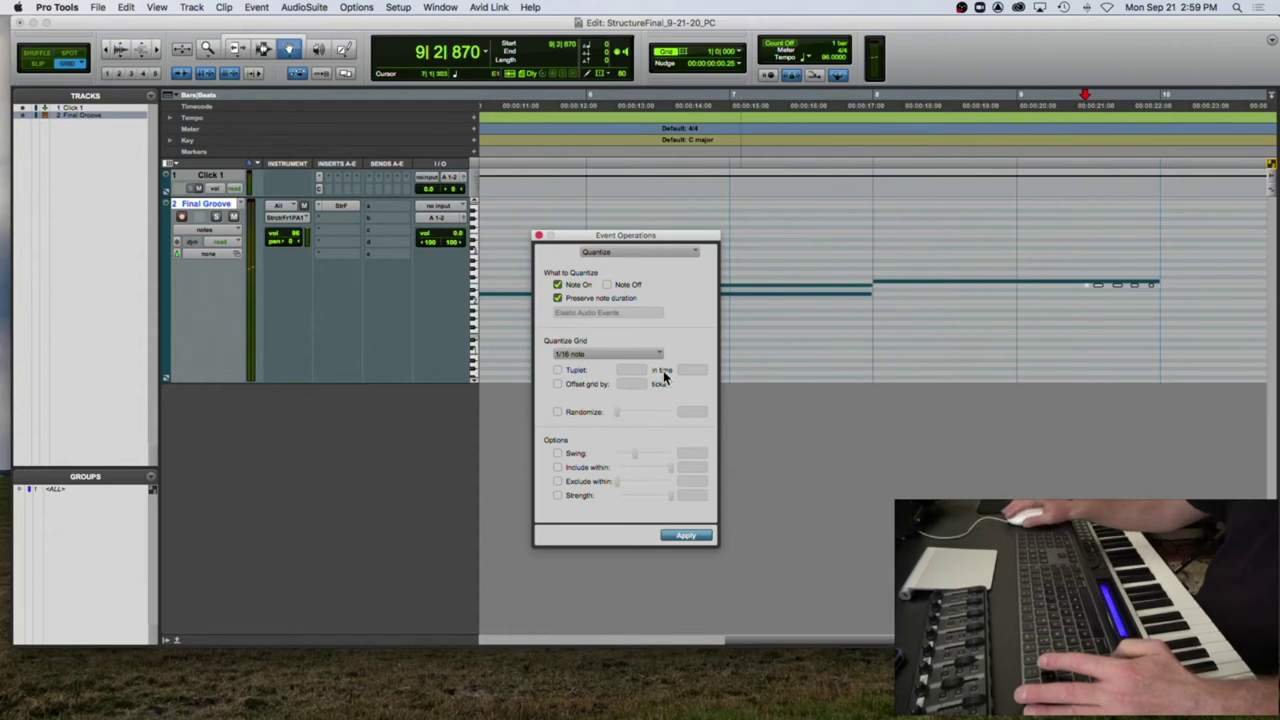
{"action": "left_click", "coordinate": [688, 536]}
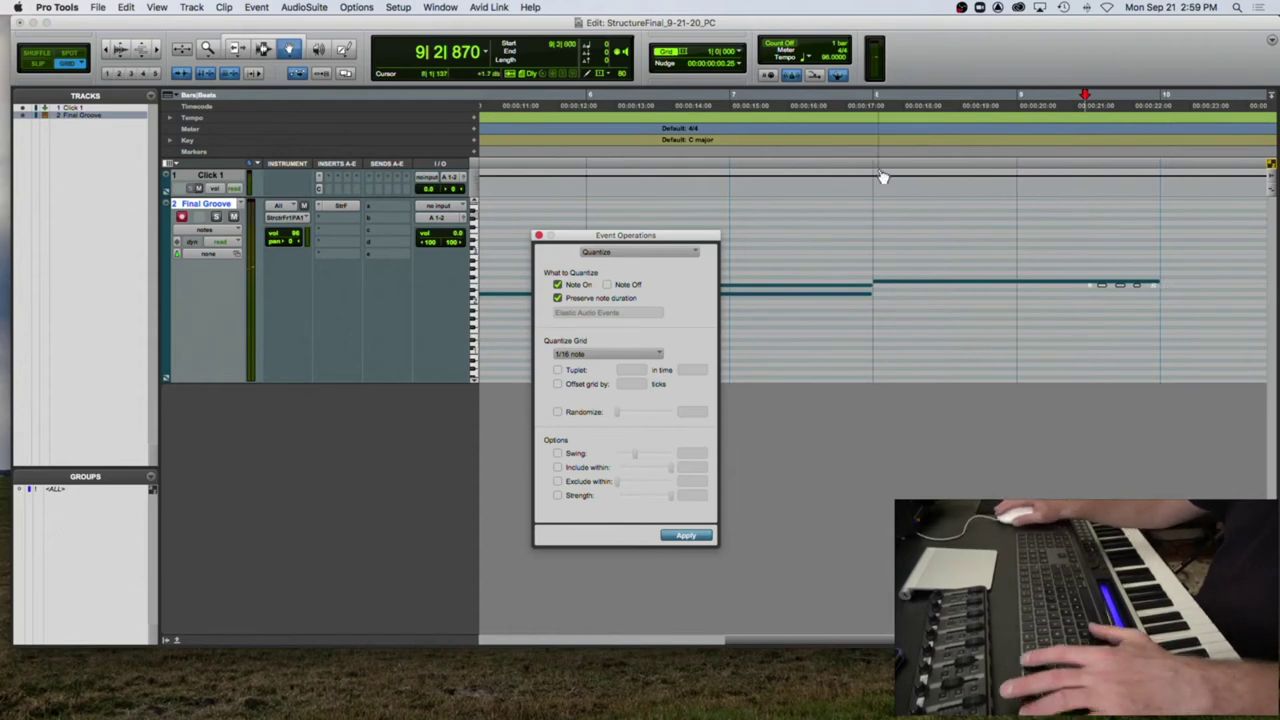
{"action": "left_click", "coordinate": [873, 140]}
{"action": "key", "text": "space"}
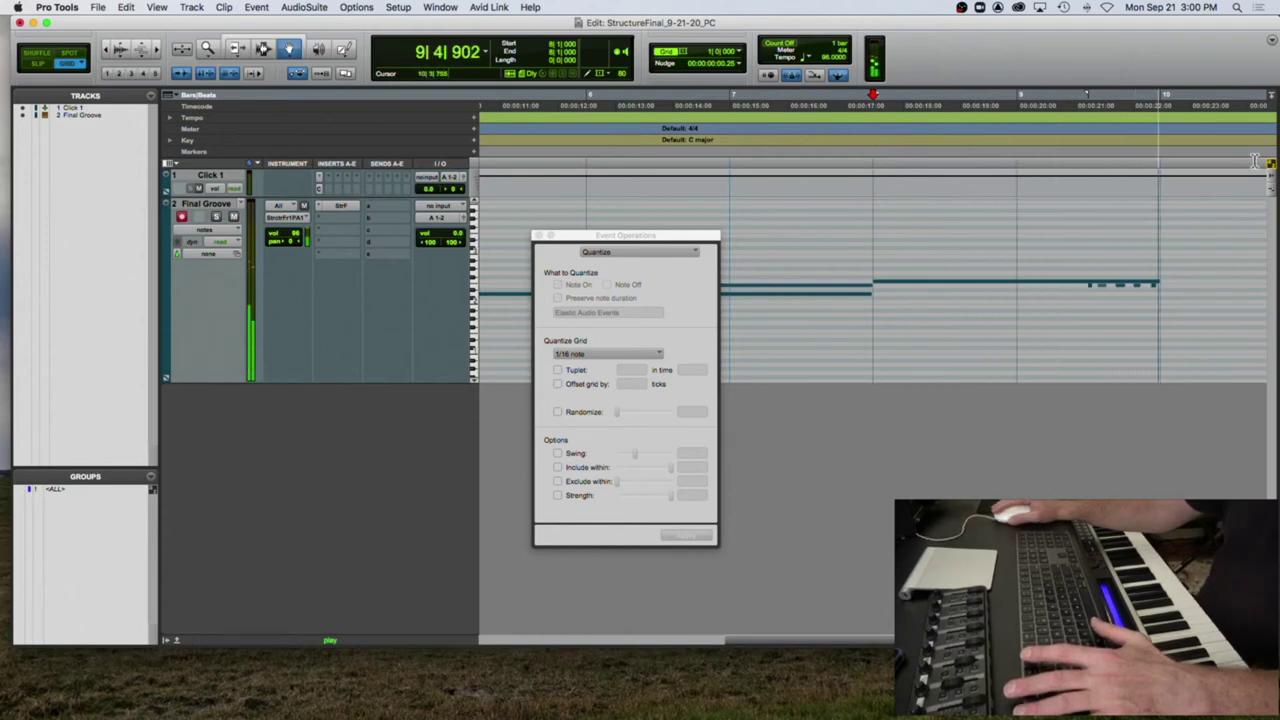
{"action": "key", "text": "space"}
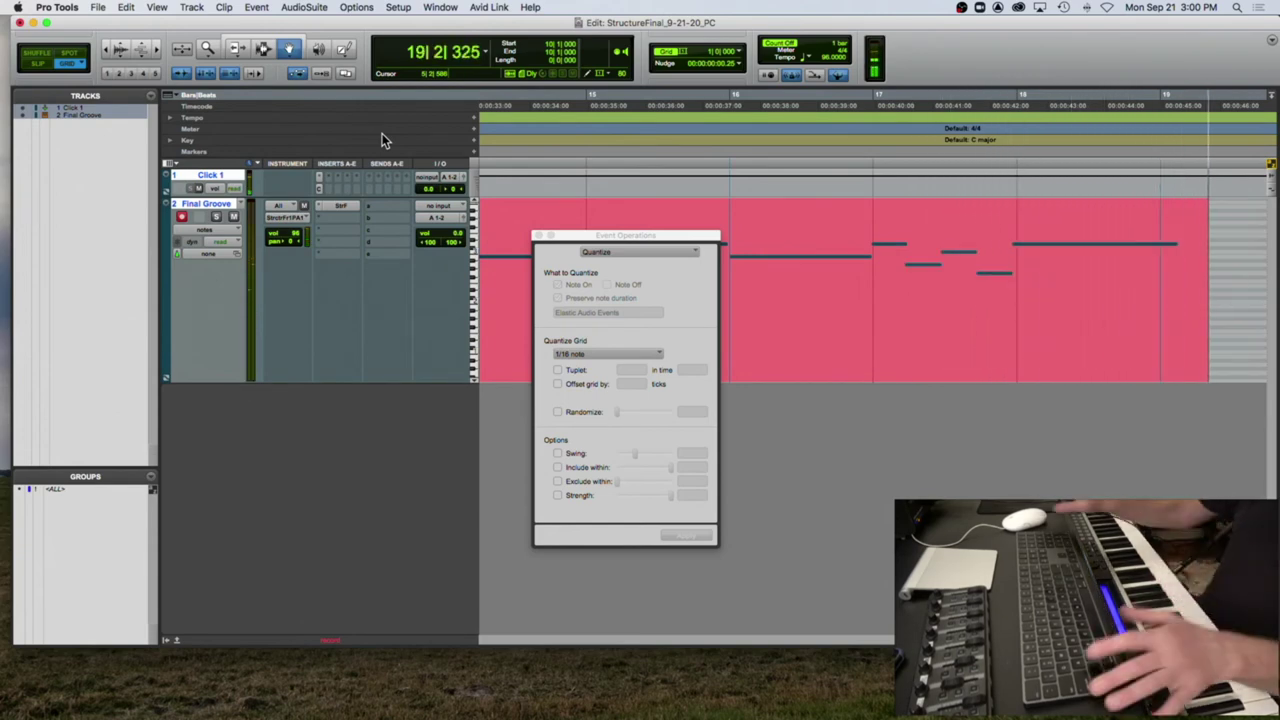
Step: Record further loop-triggering notes on Final Groove from bar 10 to about bar 19, and close Event Operations
{"action": "key", "text": "space"}
{"action": "key", "text": "super+bracketleft"}
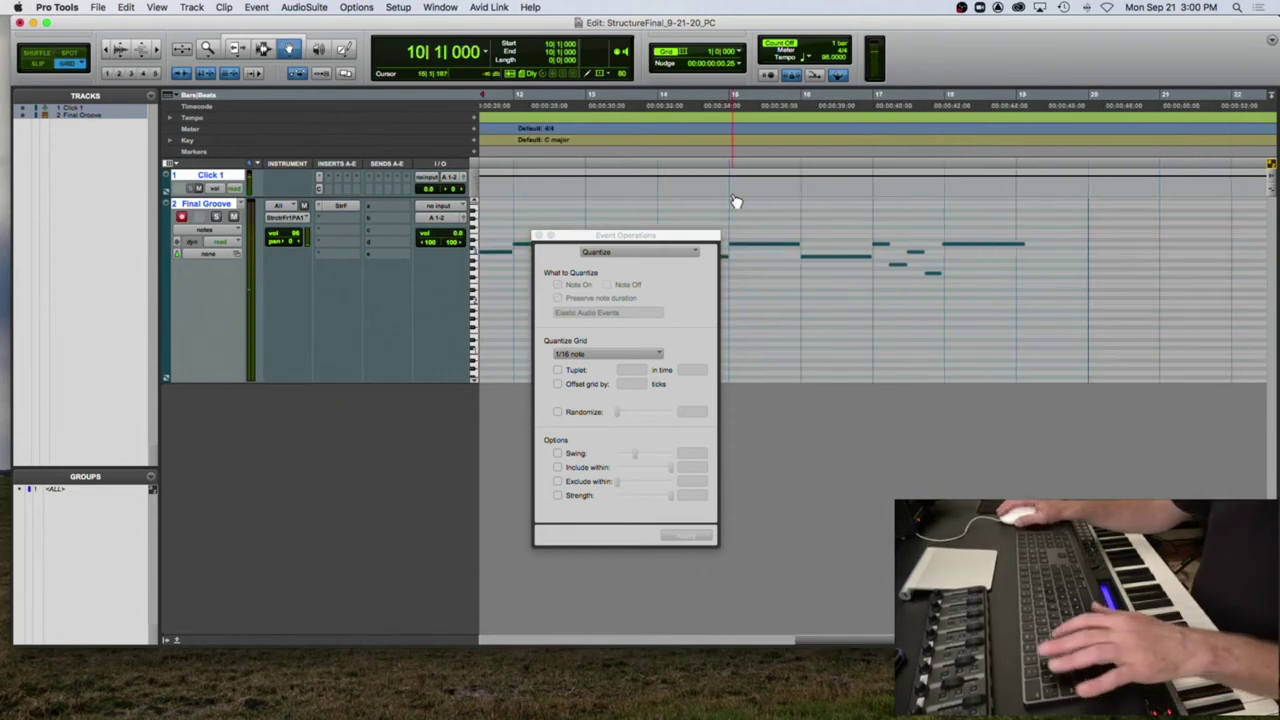
{"action": "left_click", "coordinate": [538, 237]}
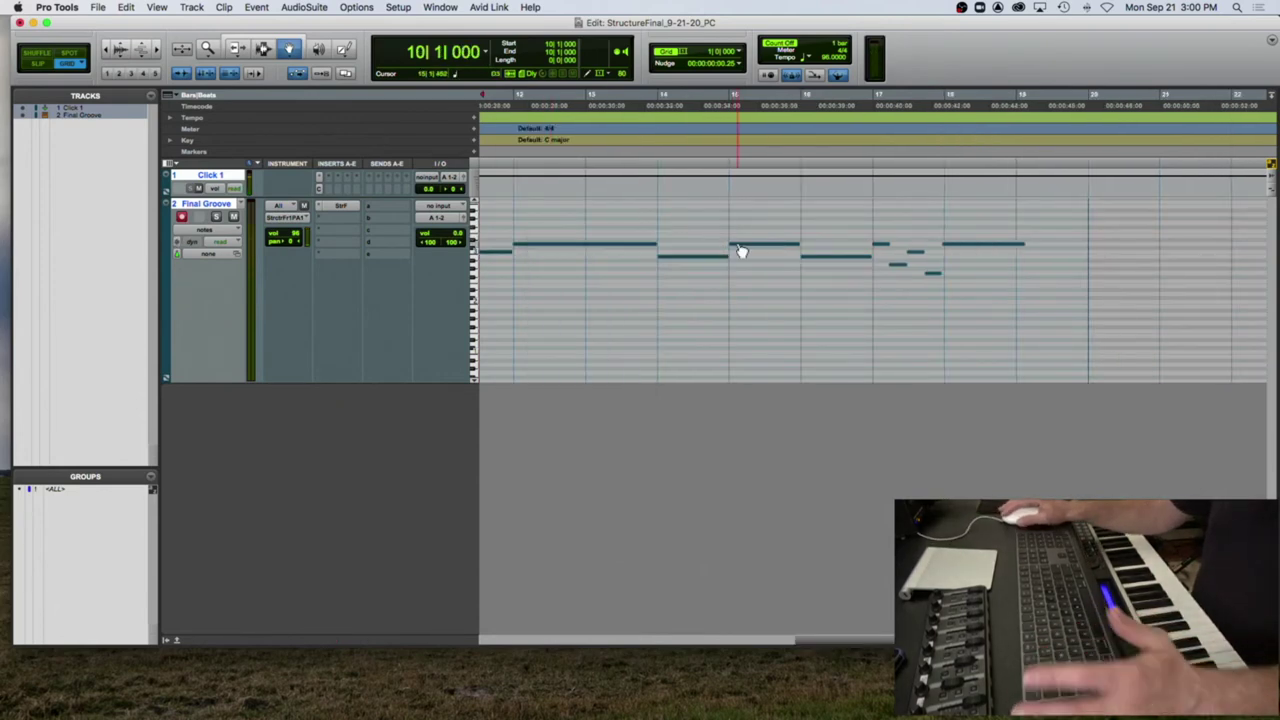
Step: Quantize the newly recorded notes between bars 10 and 20 to a 1/16 note grid and close Event Operations
{"action": "left_click_drag", "start_coordinate": [655, 148], "coordinate": [946, 150]}
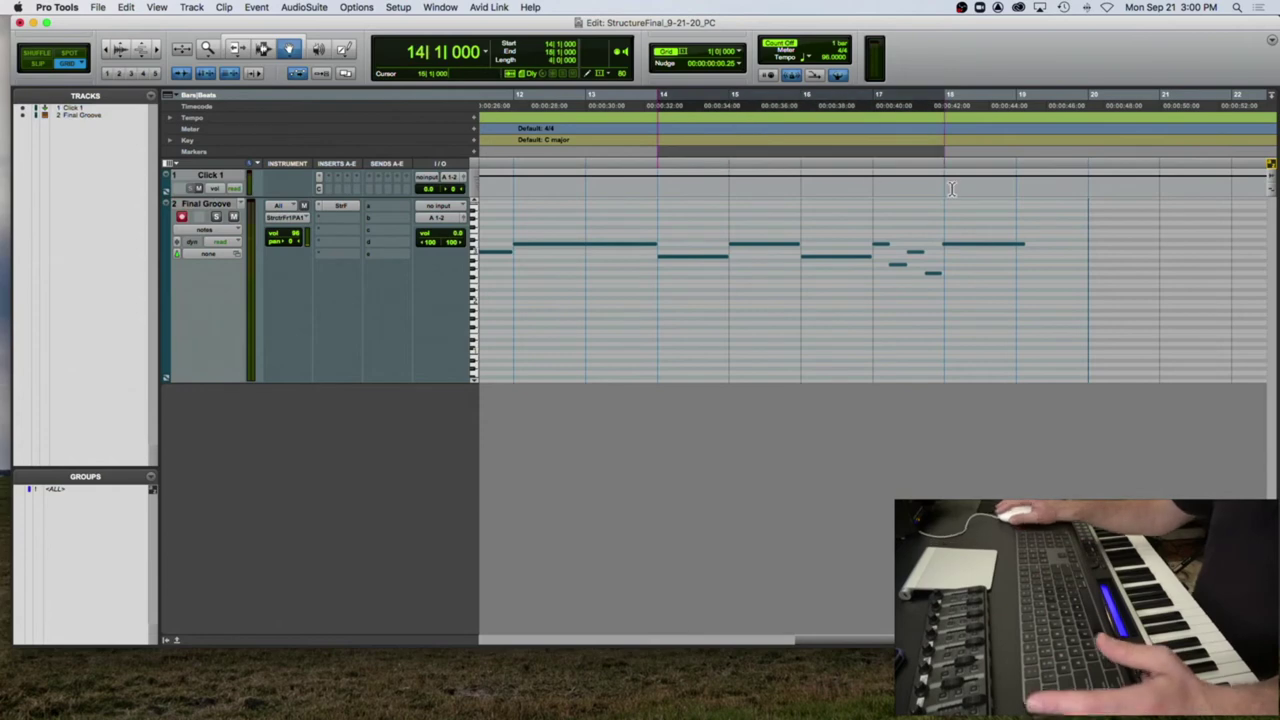
{"action": "left_click", "coordinate": [657, 262]}
{"action": "key", "text": "super+bracketleft"}
{"action": "key", "text": "super+bracketleft"}
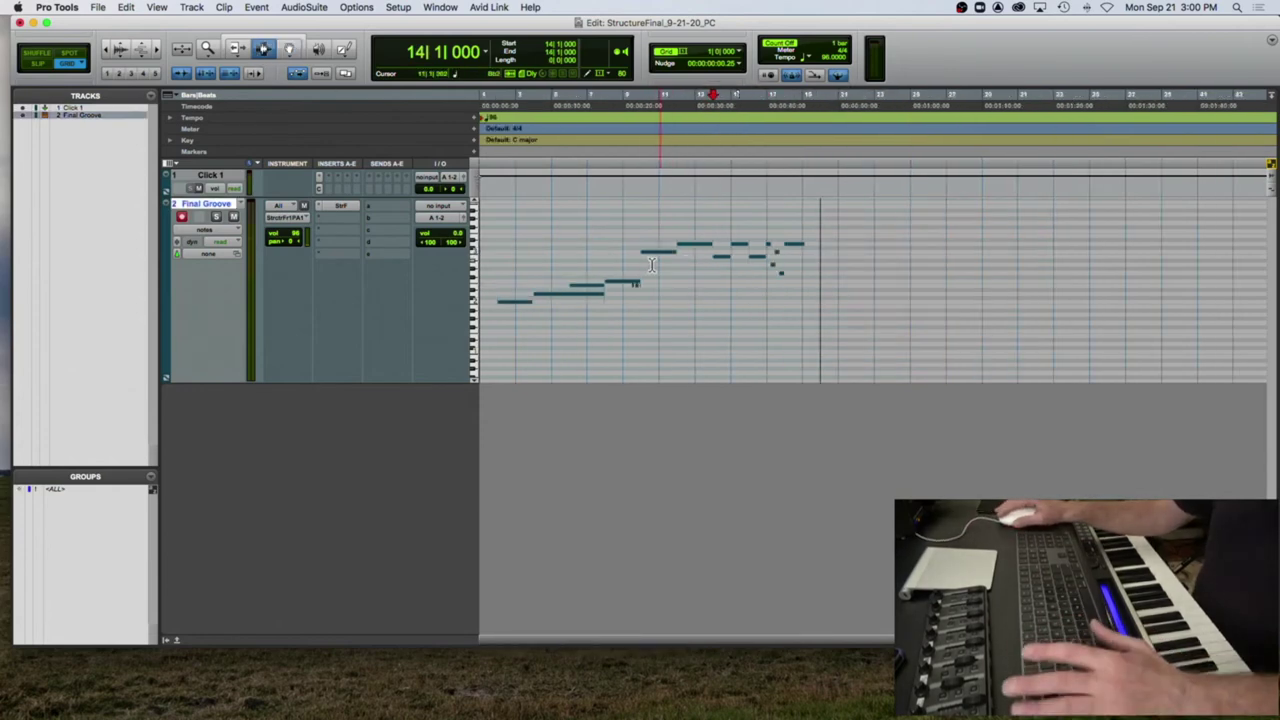
{"action": "left_click_drag", "start_coordinate": [638, 262], "coordinate": [820, 268]}
{"action": "key", "text": "alt+0"}
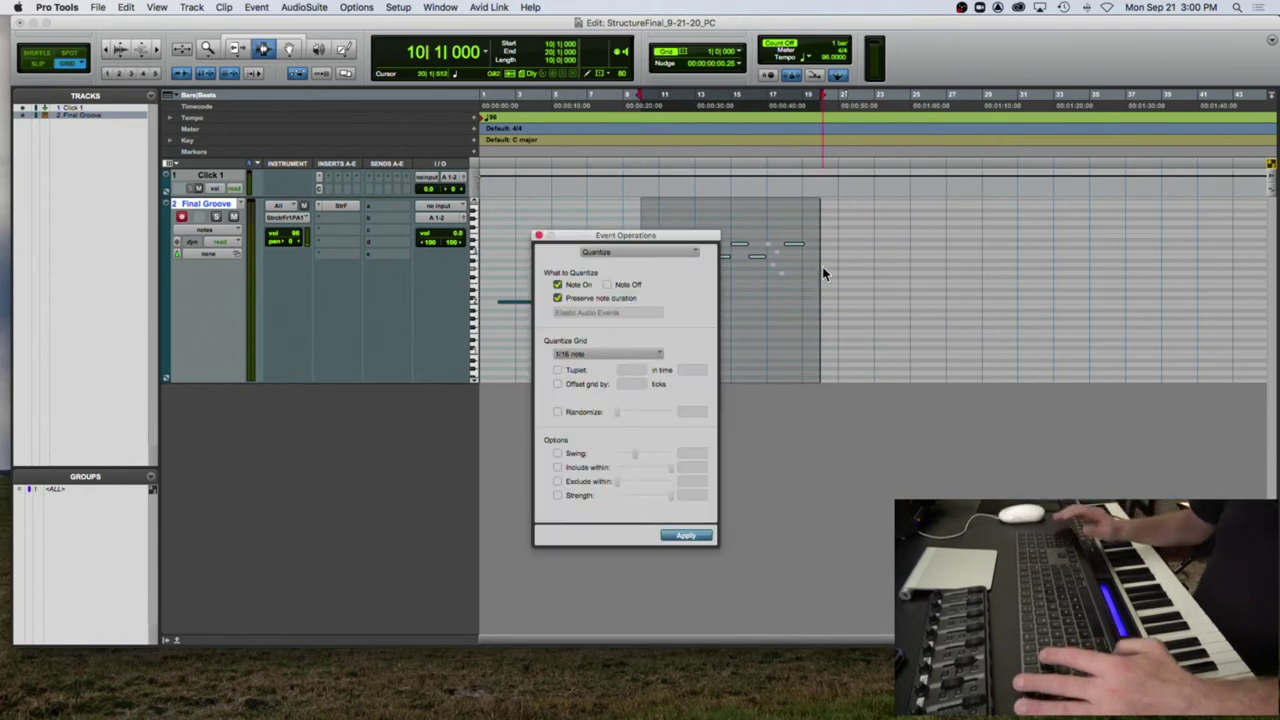
{"action": "key", "text": "space"}
{"action": "left_click", "coordinate": [538, 237]}
{"action": "key", "text": "space"}
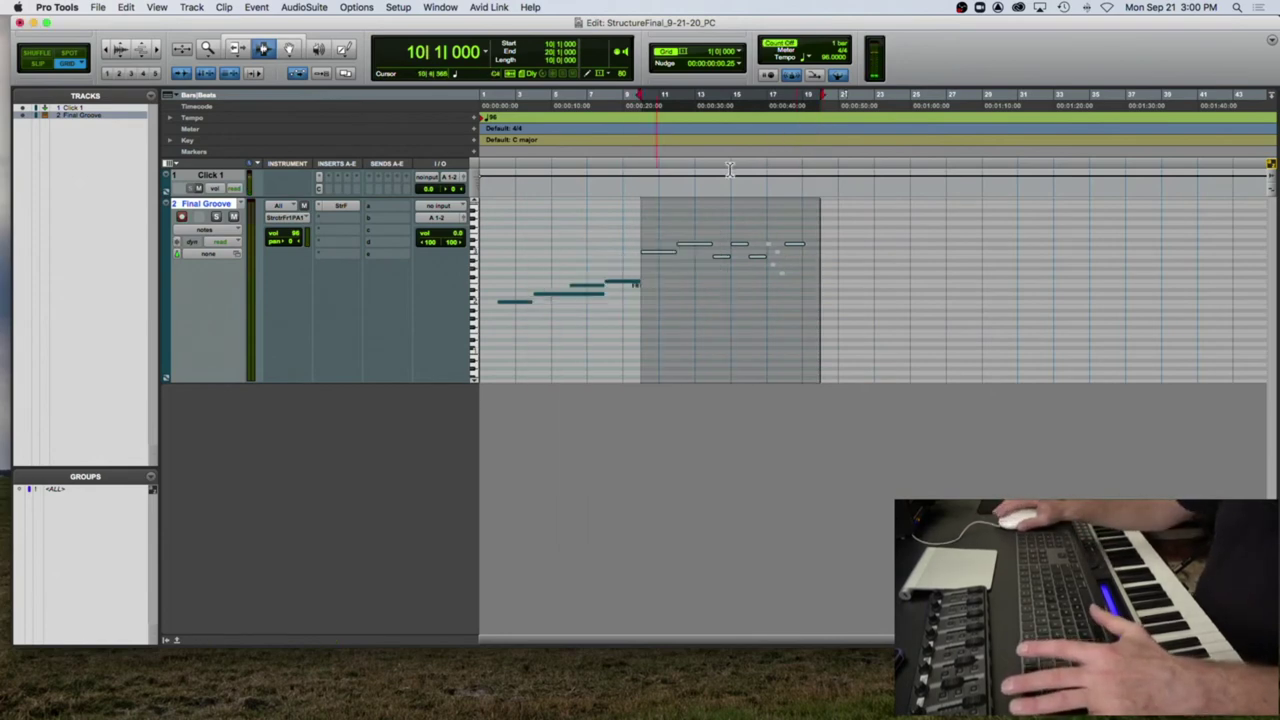
Step: Play the new section from bar 10 and remove the last note's tail past the start of bar 19
{"action": "left_click", "coordinate": [643, 222]}
{"action": "key", "text": "space"}
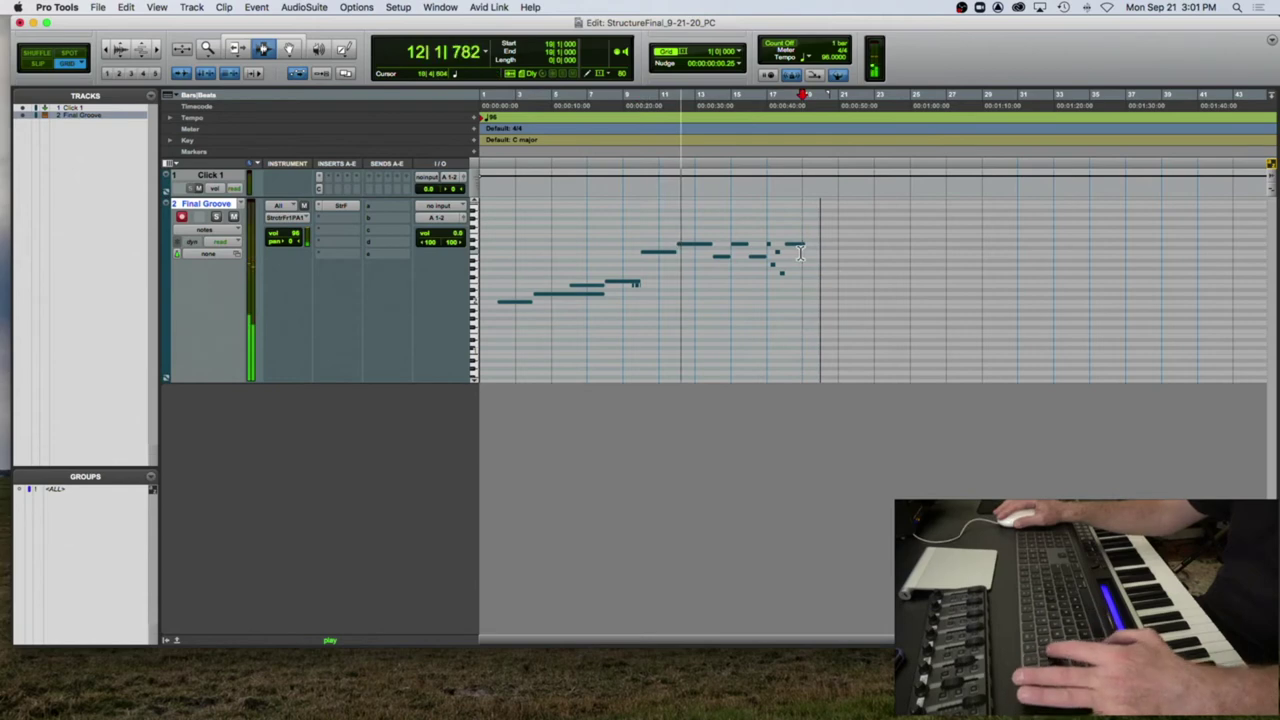
{"action": "left_click_drag", "start_coordinate": [800, 252], "coordinate": [858, 258]}
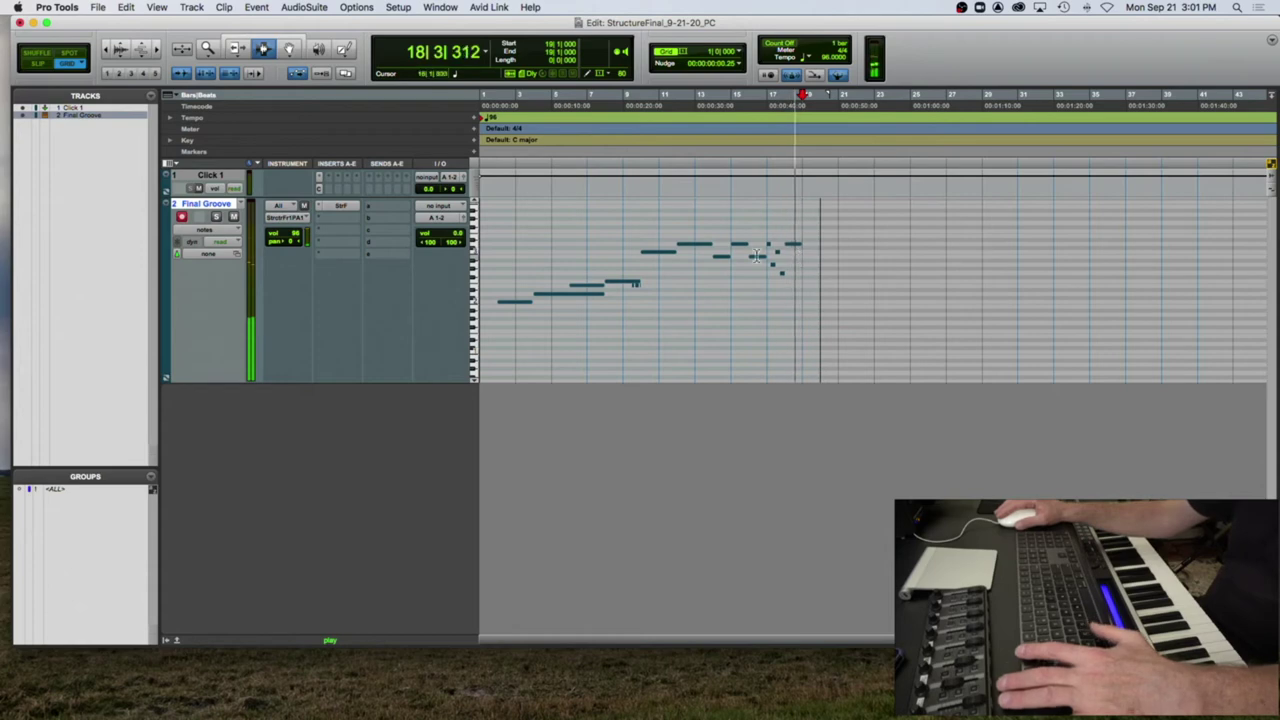
Step: Stop playback and select the four short notes in bar 17 of Final Groove
{"action": "key", "text": "space"}
{"action": "key", "text": "t"}
{"action": "key", "text": "t"}
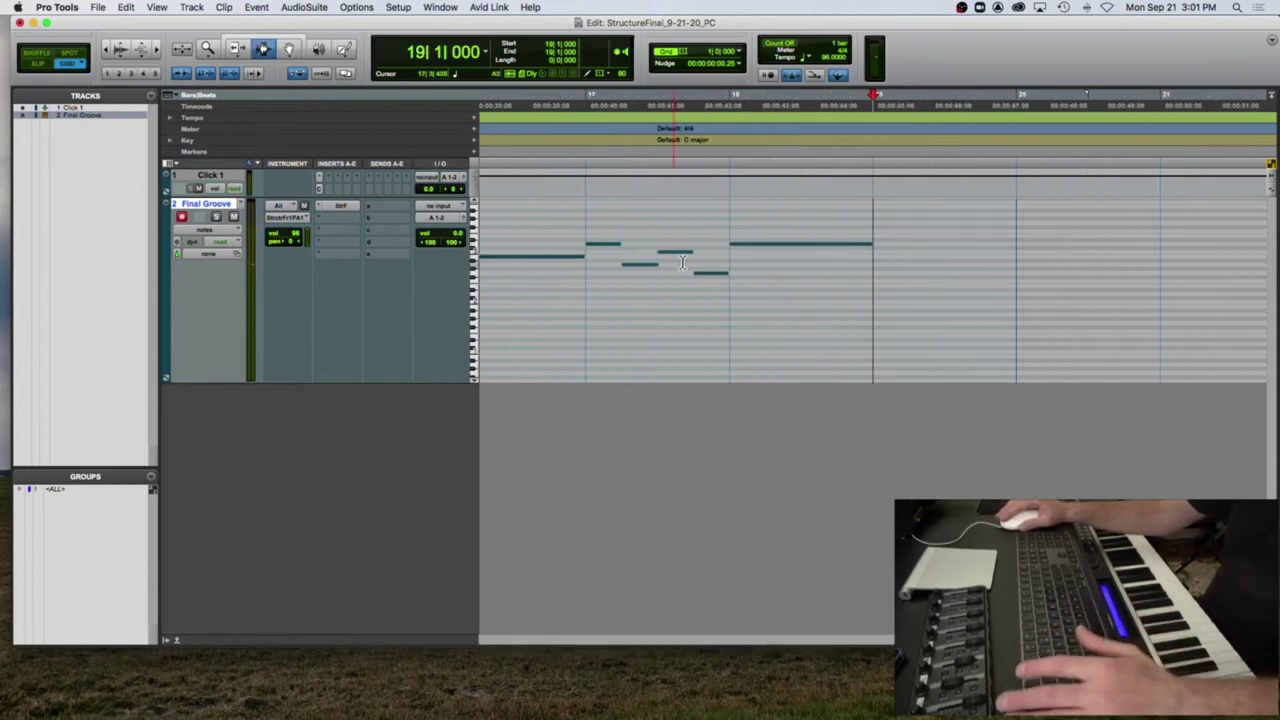
{"action": "left_click_drag", "start_coordinate": [584, 268], "coordinate": [674, 272]}
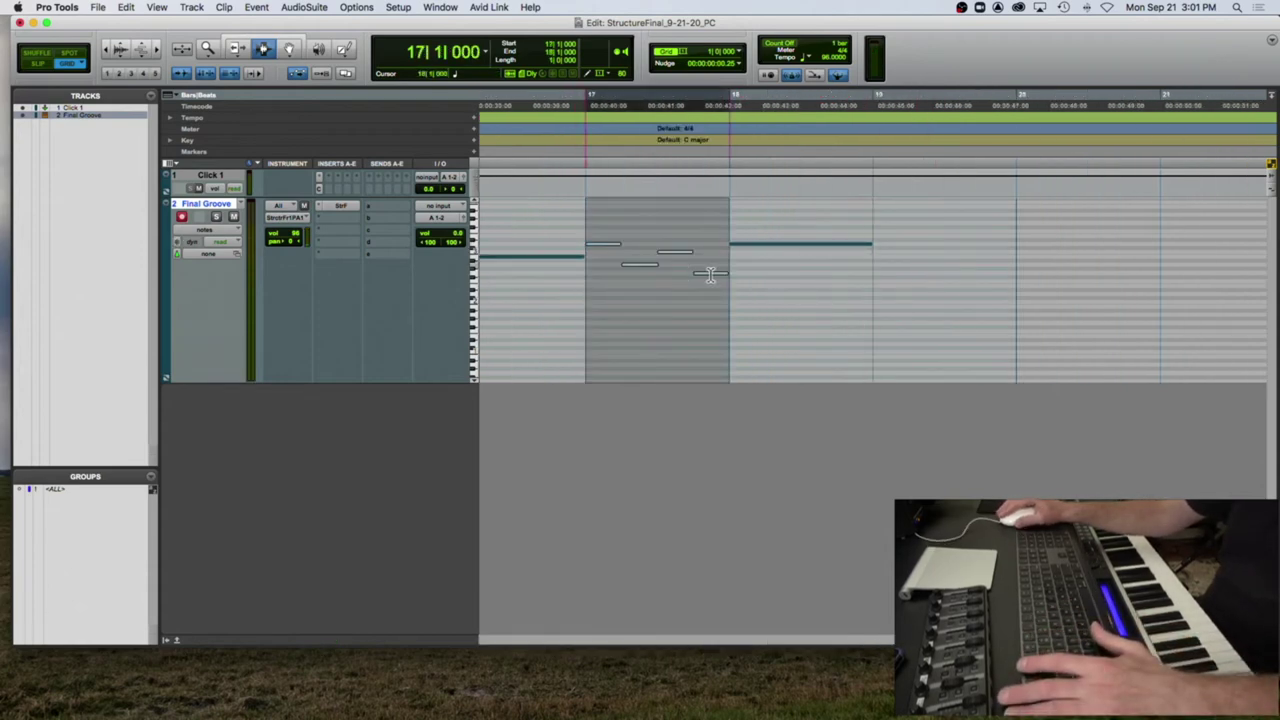
{"action": "key", "text": "t"}
{"action": "key", "text": "t"}
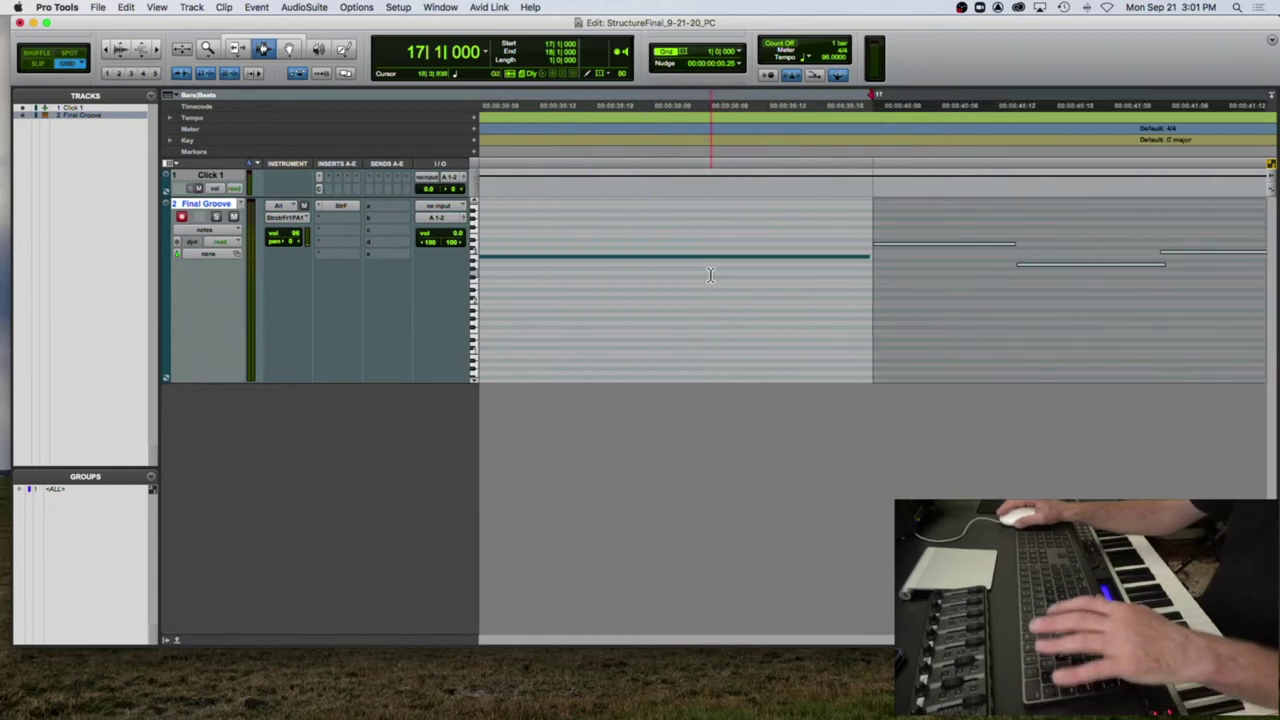
{"action": "scroll", "coordinate": [1159, 265], "scroll_direction": "right", "scroll_amount": 5}
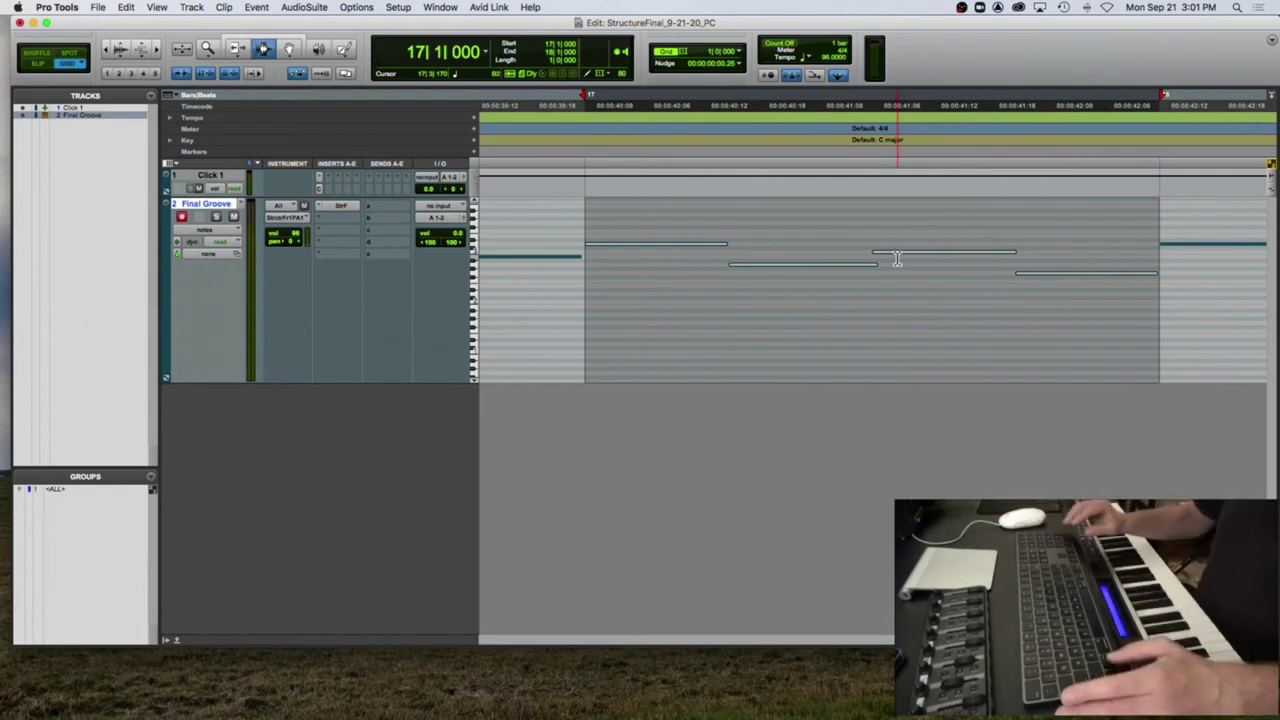
Step: Quantize the note starts and note ends of the bar 17 notes to a 1/8 note grid and close Event Operations
{"action": "key", "text": "alt+0"}
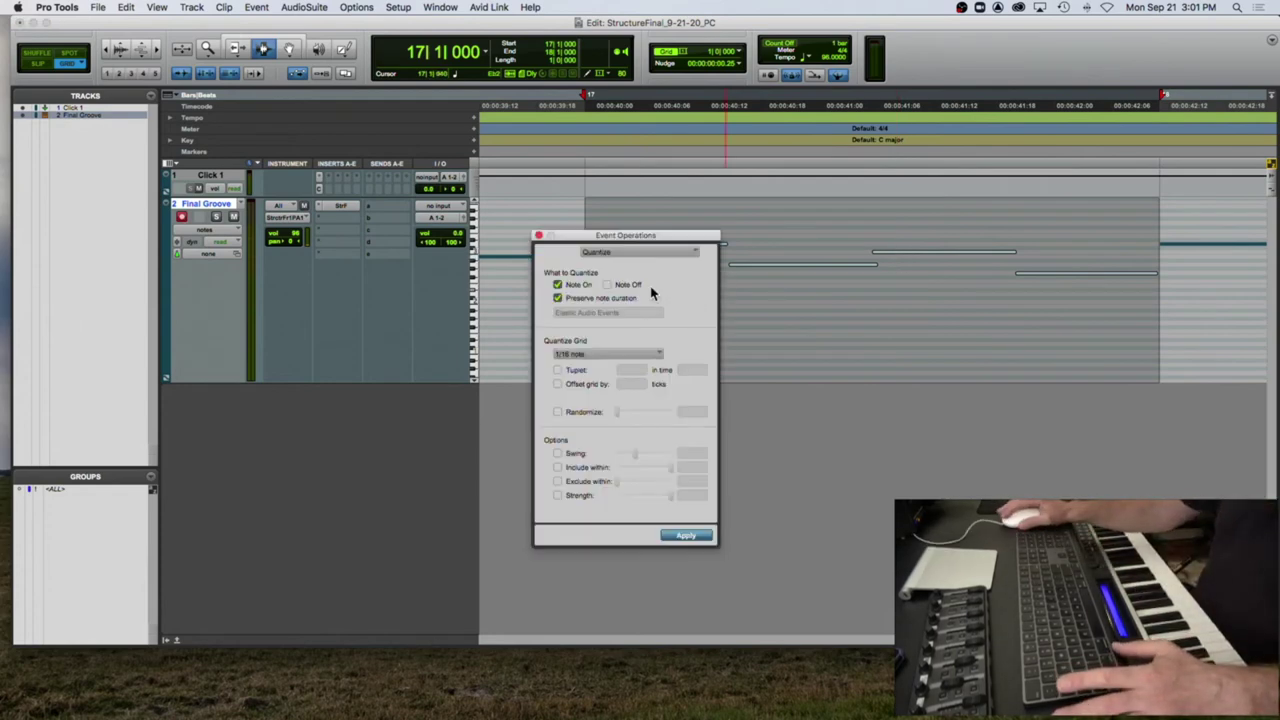
{"action": "left_click", "coordinate": [607, 285]}
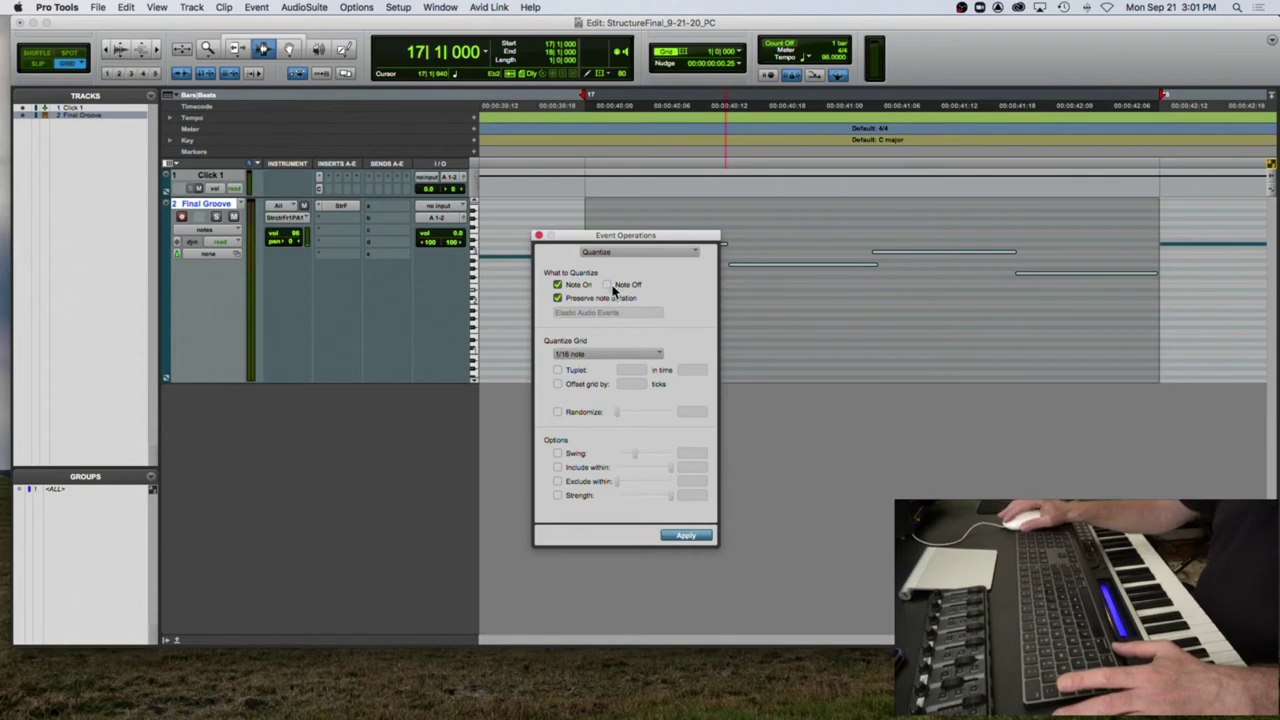
{"action": "left_click", "coordinate": [605, 356]}
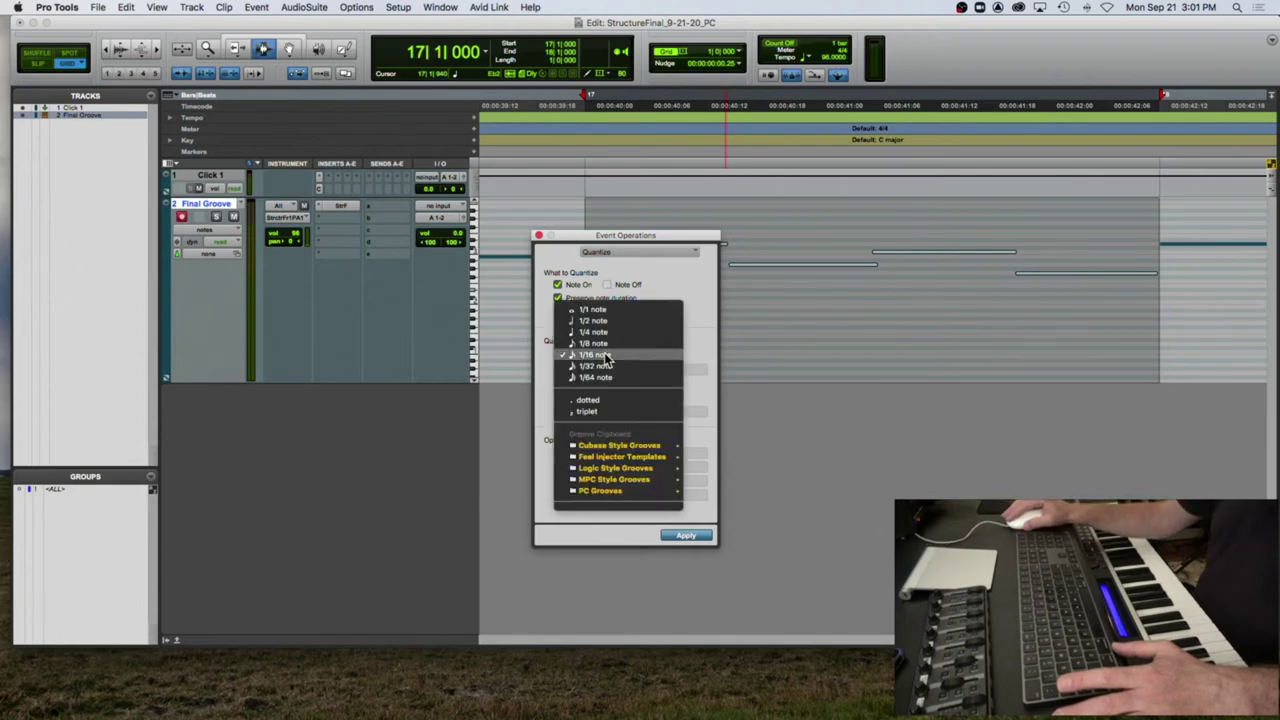
{"action": "left_click", "coordinate": [608, 339]}
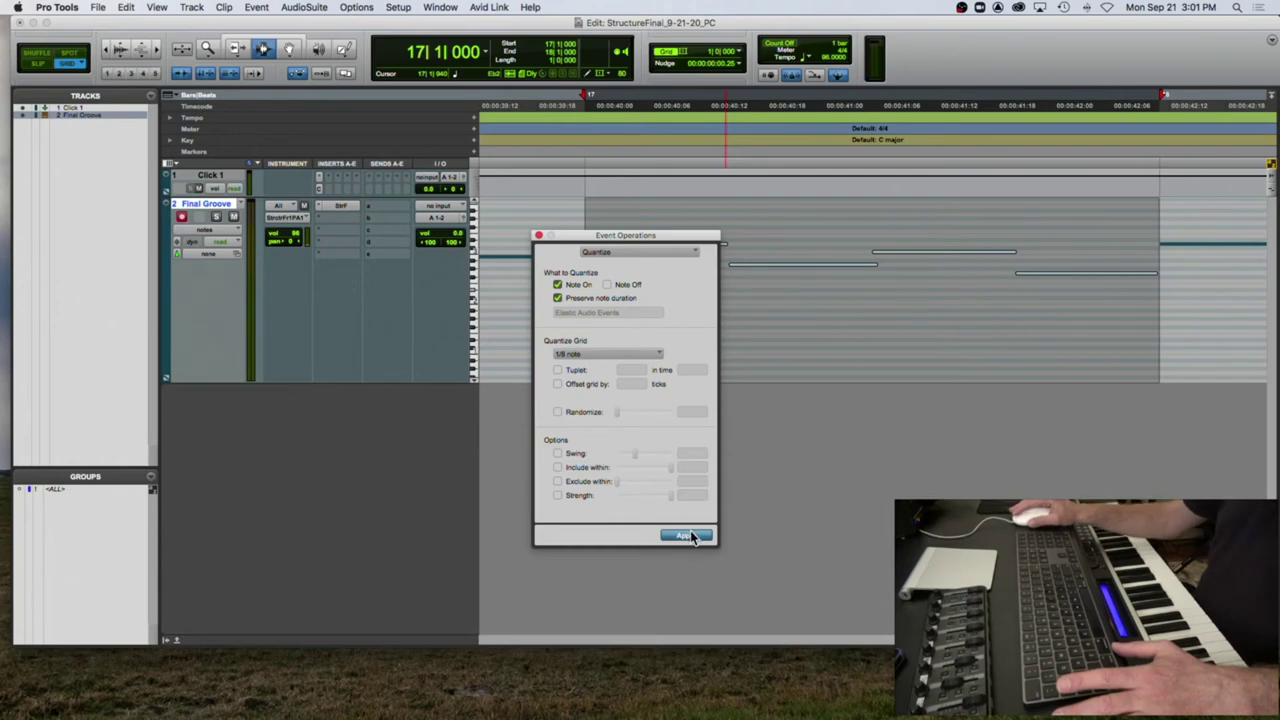
{"action": "left_click", "coordinate": [607, 285]}
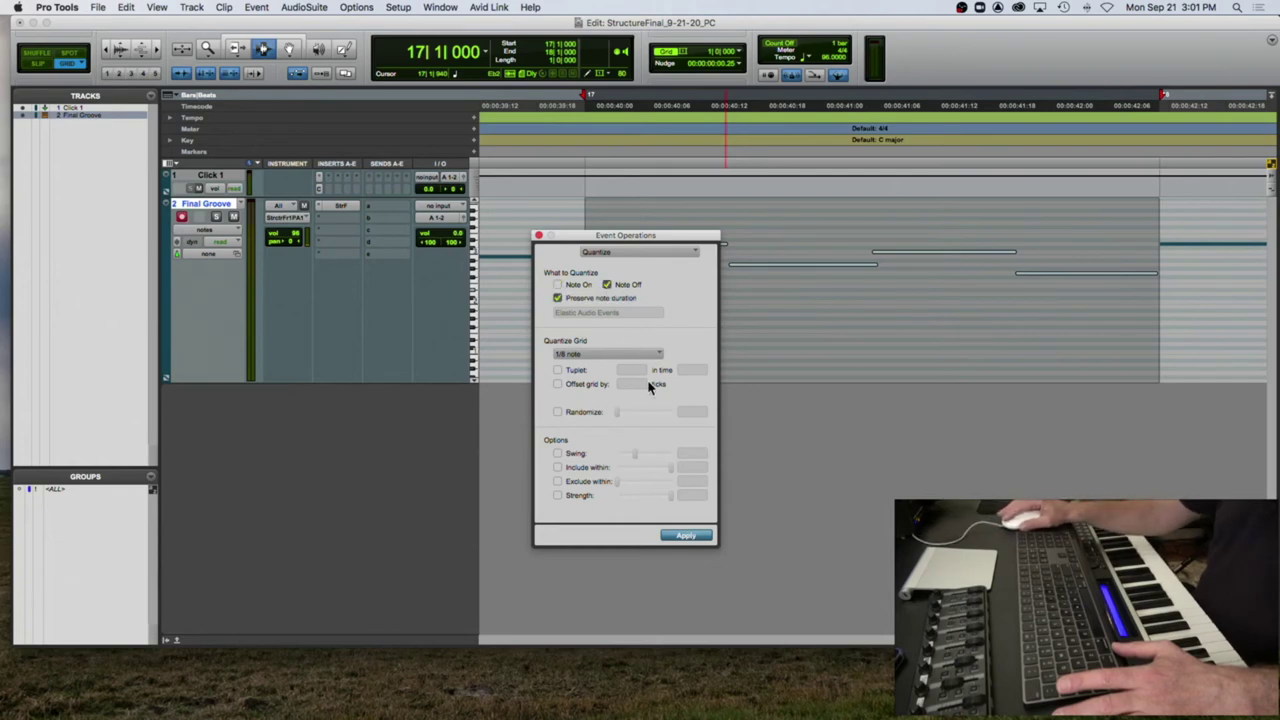
{"action": "left_click", "coordinate": [558, 285]}
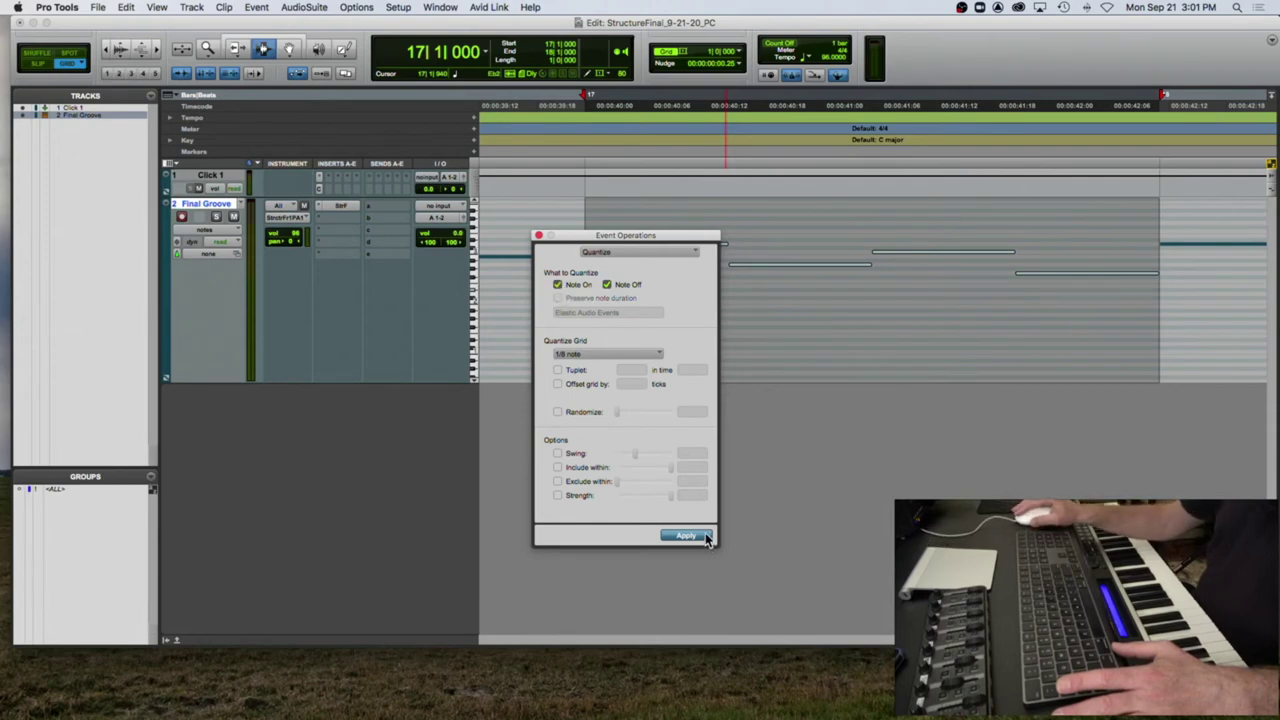
{"action": "left_click", "coordinate": [539, 236]}
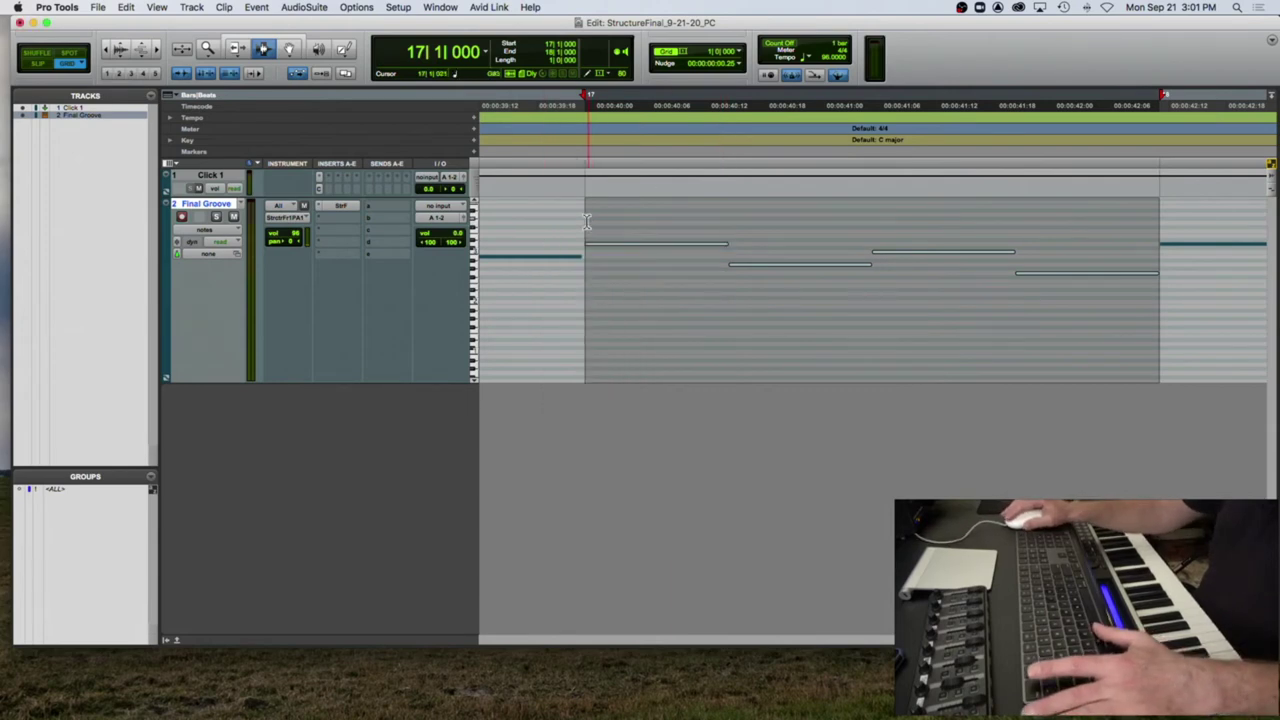
Step: Play Final Groove from bar 17 and record a new held note starting at bar 19
{"action": "left_click", "coordinate": [587, 221]}
{"action": "key", "text": "space"}
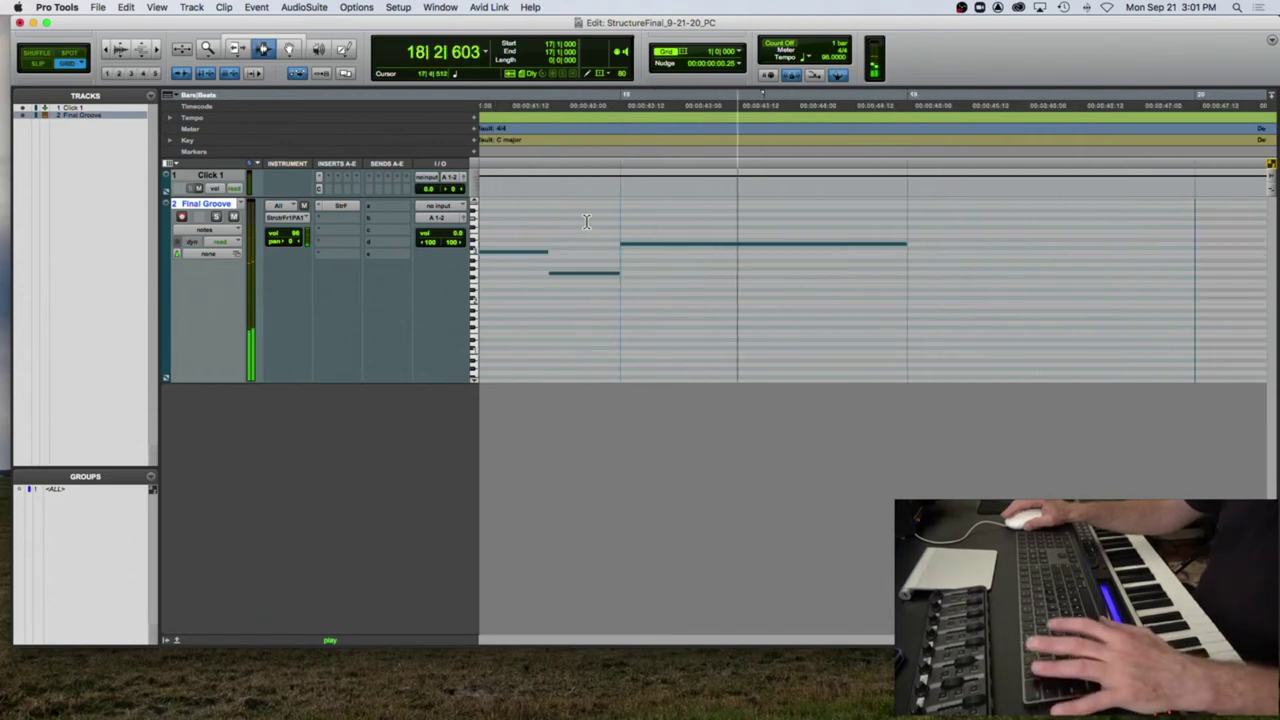
{"action": "key", "text": "space"}
{"action": "left_click", "coordinate": [885, 221]}
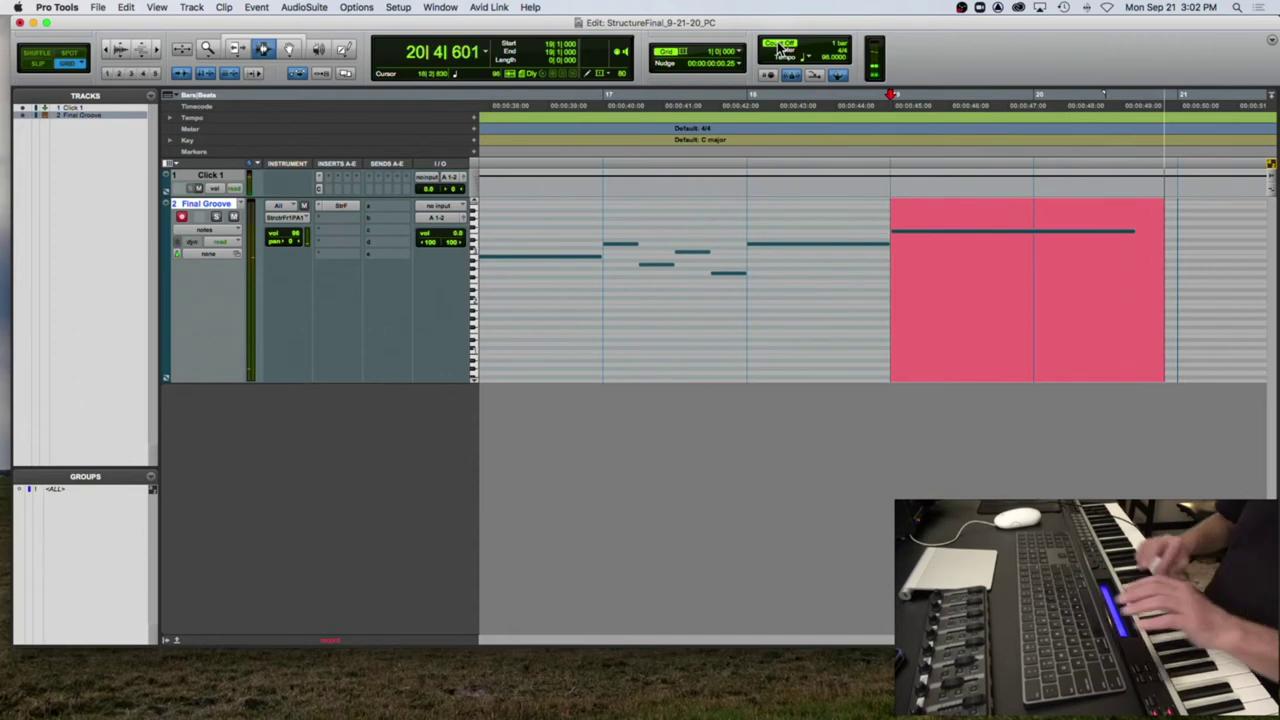
Step: Quantize the start and end of the newly recorded note at bar 19 to a 1/8 note grid
{"action": "left_click_drag", "start_coordinate": [915, 212], "coordinate": [990, 244]}
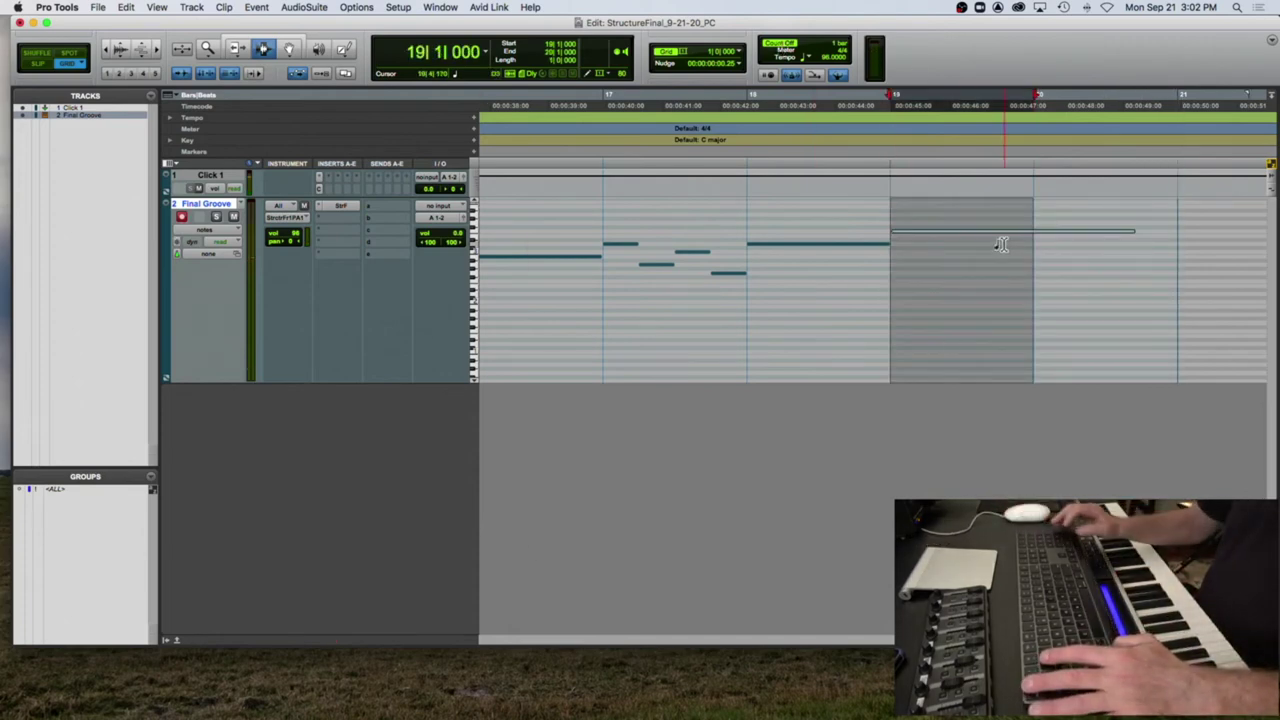
{"action": "key", "text": "alt+0"}
{"action": "left_click", "coordinate": [1142, 232]}
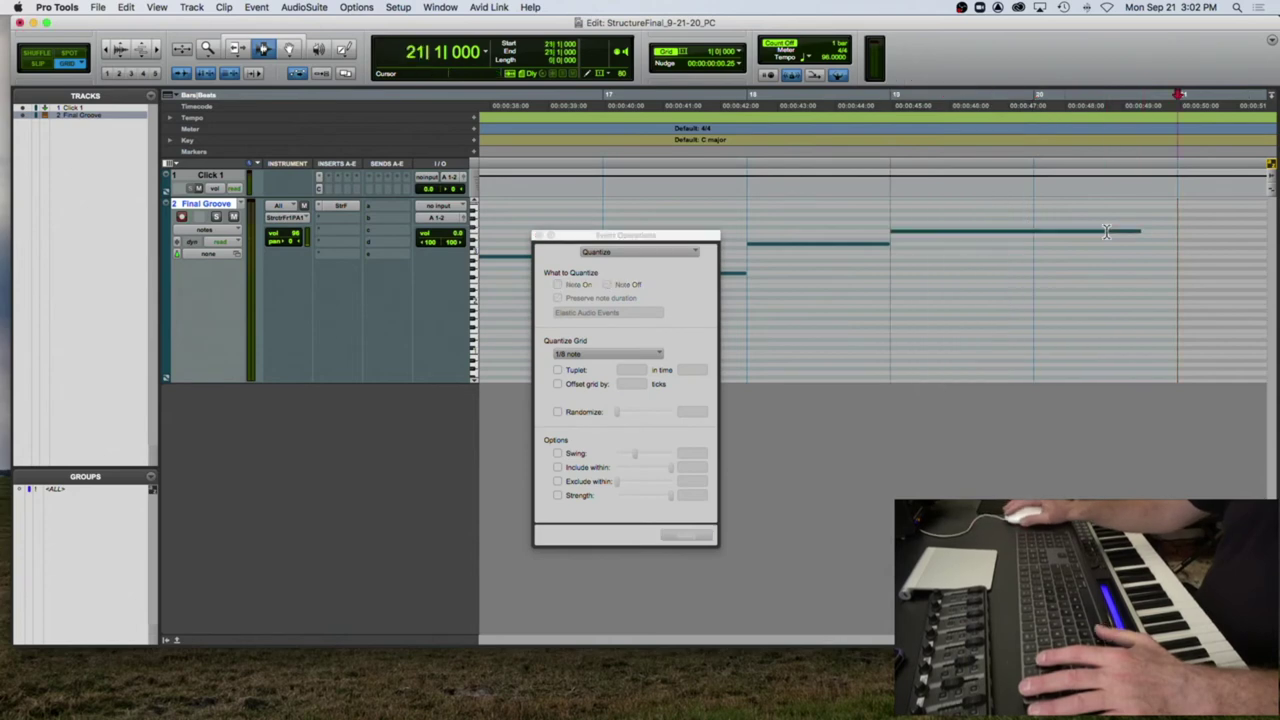
Step: Set the edit grid to 0|2|000 and remove the bar 19 note's tail past beat 3 of bar 20
{"action": "left_click", "coordinate": [740, 52]}
{"action": "left_click", "coordinate": [747, 68]}
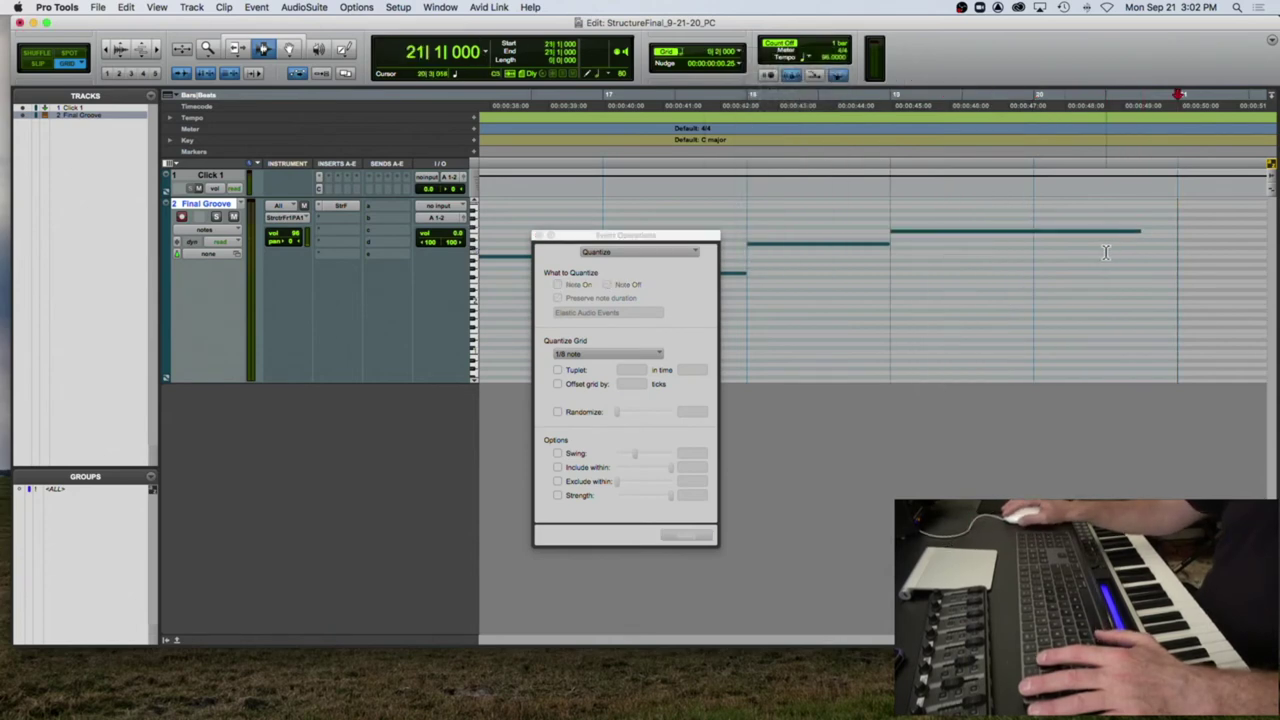
{"action": "left_click", "coordinate": [1105, 252]}
{"action": "left_click_drag", "start_coordinate": [1105, 252], "coordinate": [1147, 252]}
{"action": "key", "text": "Delete"}
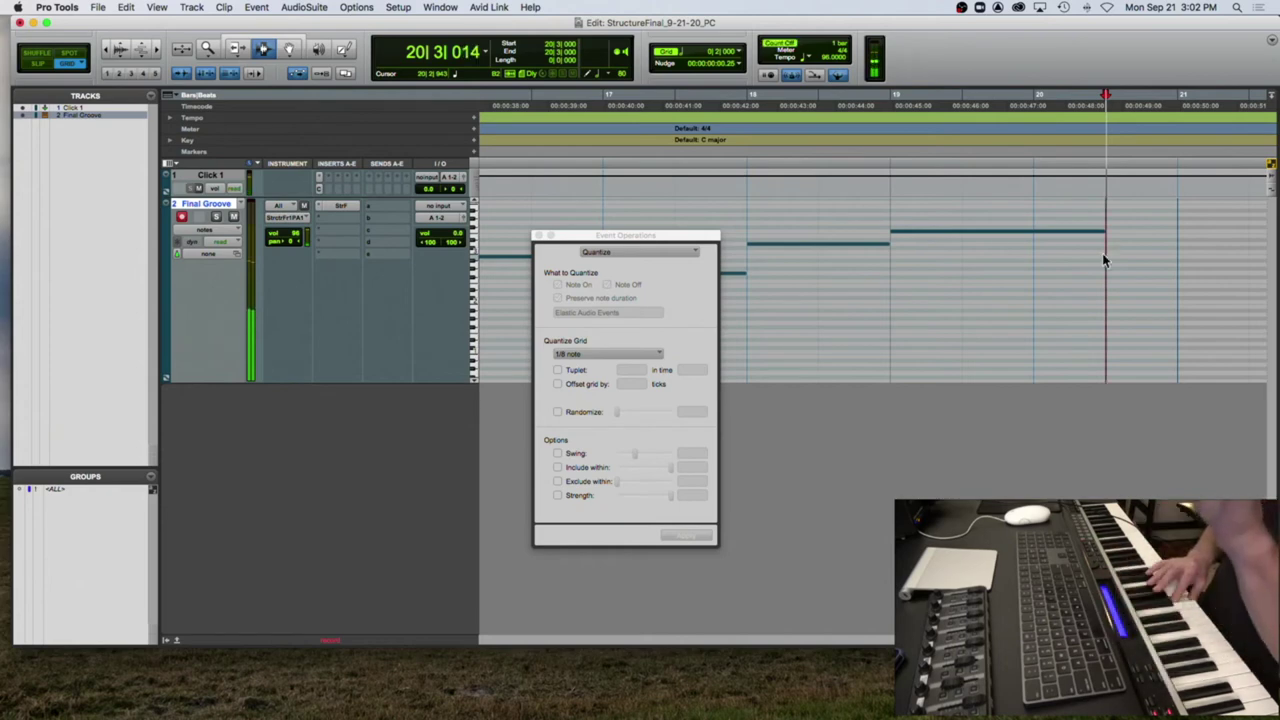
Step: Record a note from beat 3 of bar 20 on Final Groove and trim its end to the start of bar 21
{"action": "key", "text": "space"}
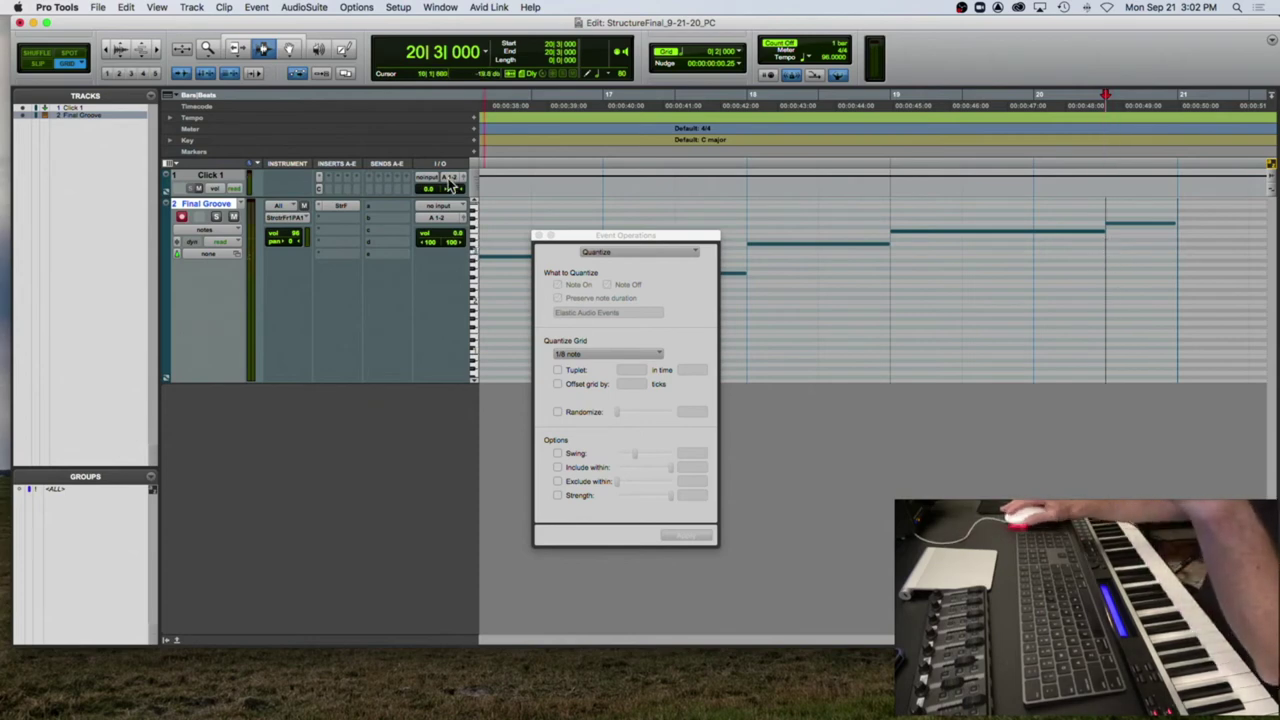
{"action": "key", "text": "F8"}
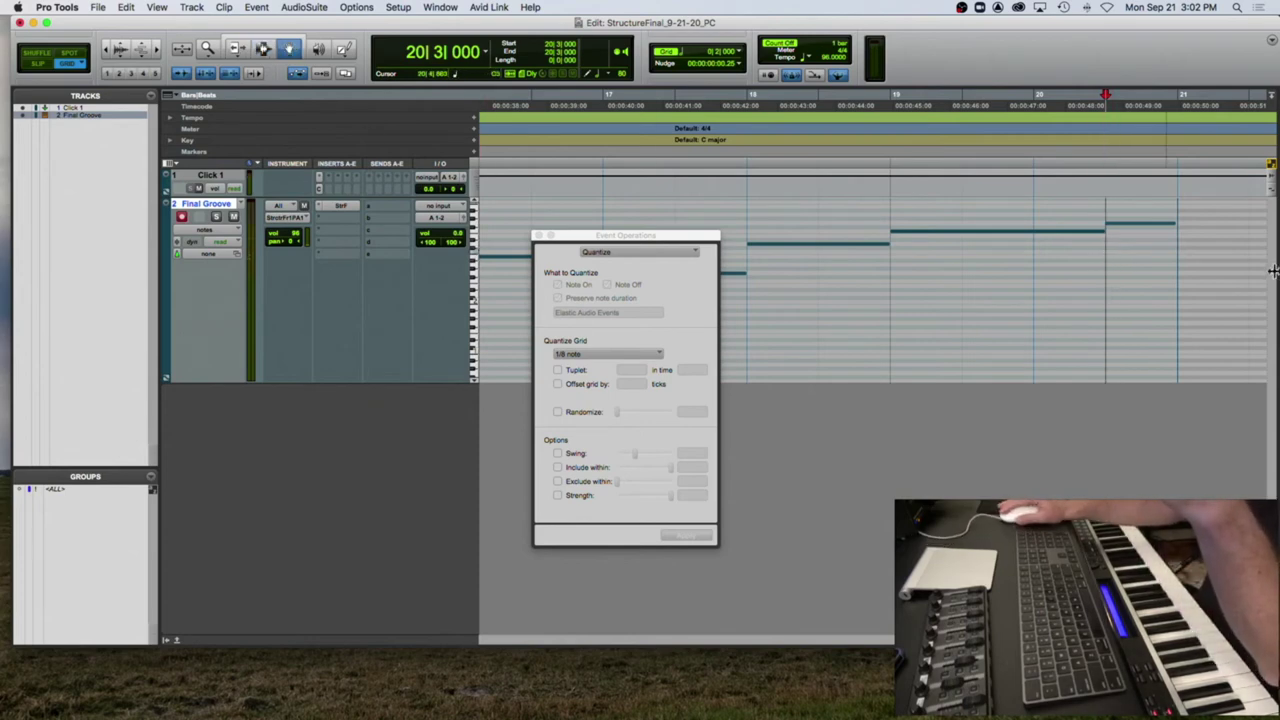
{"action": "left_click", "coordinate": [1117, 226]}
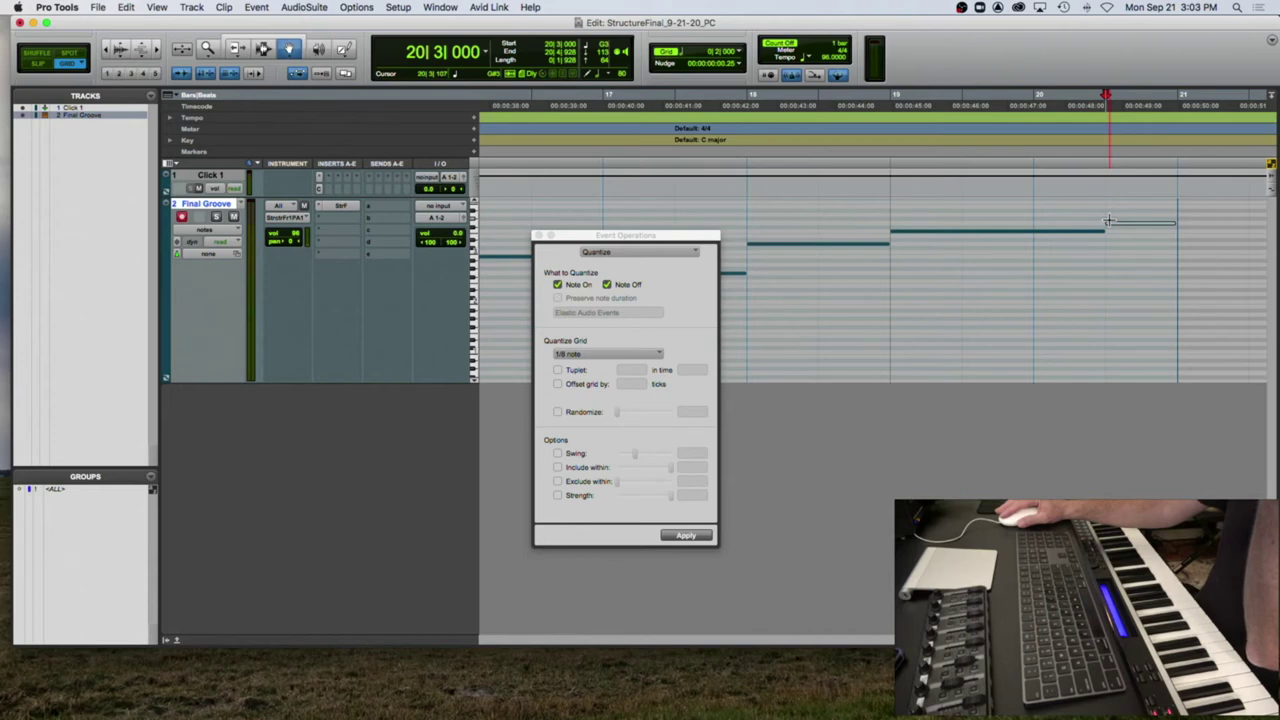
{"action": "left_click", "coordinate": [238, 50]}
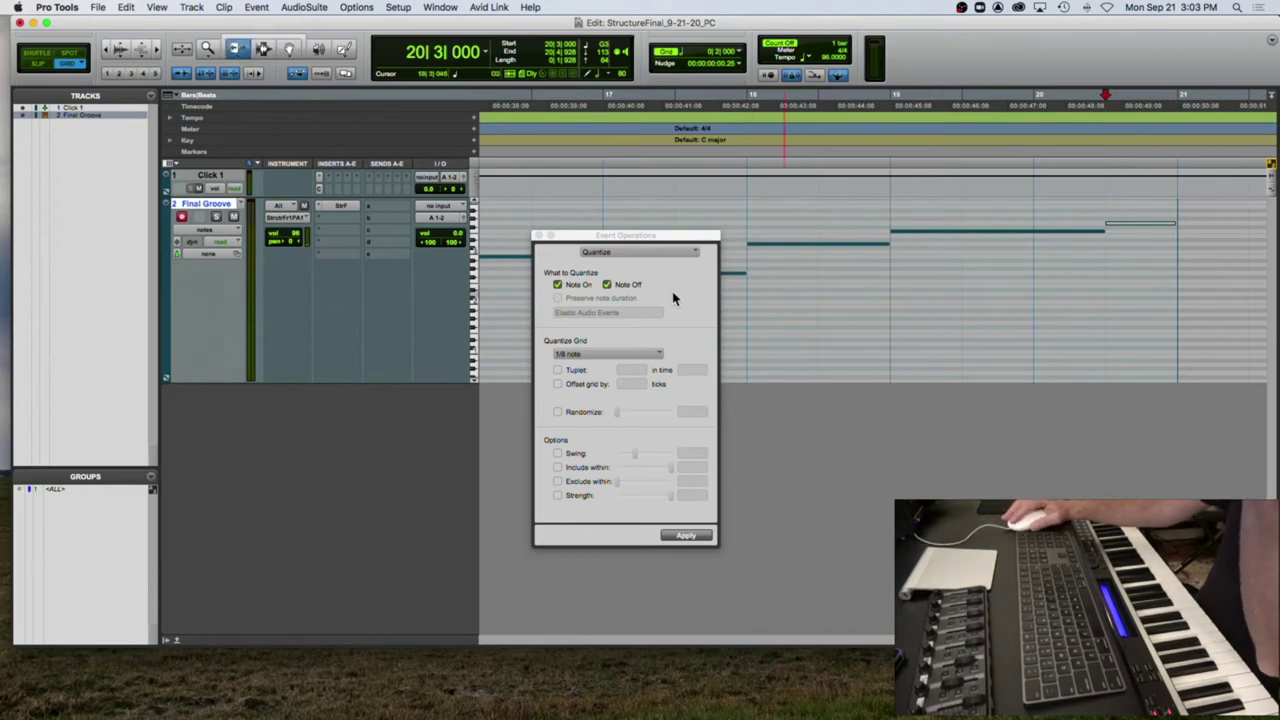
{"action": "left_click", "coordinate": [607, 285]}
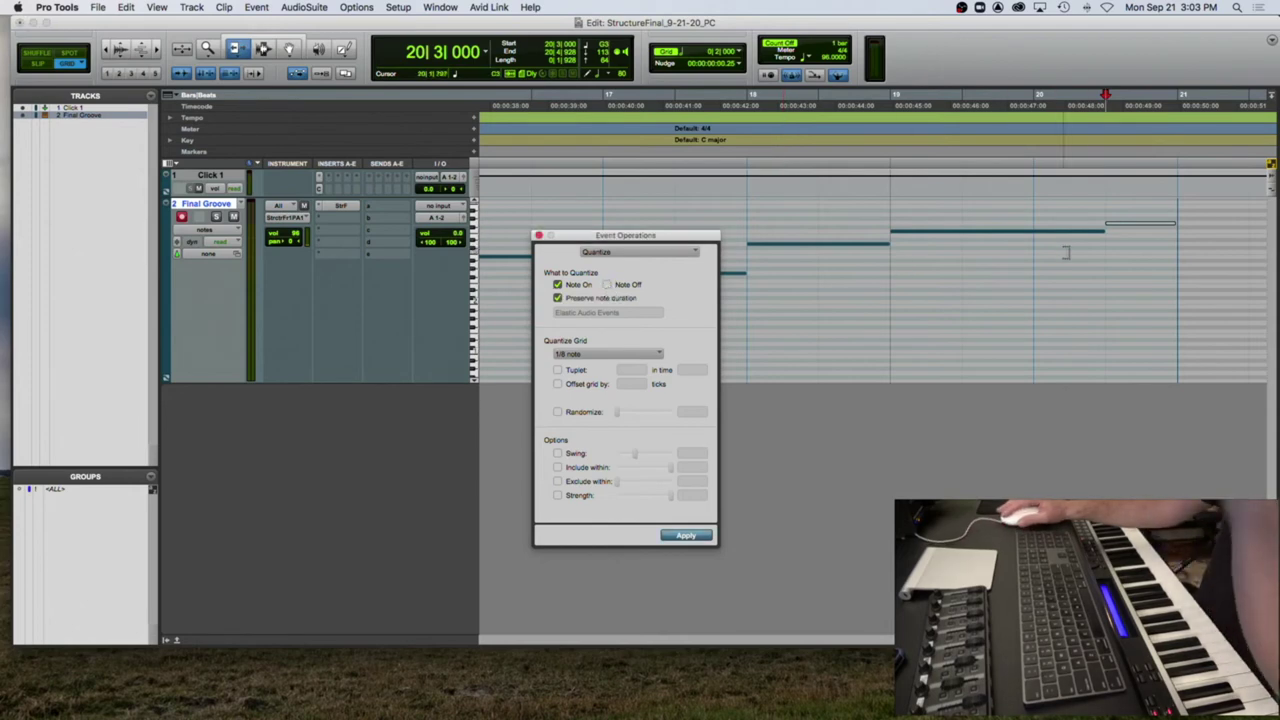
{"action": "left_click", "coordinate": [1177, 226]}
{"action": "left_click_drag", "start_coordinate": [1177, 226], "coordinate": [1169, 224]}
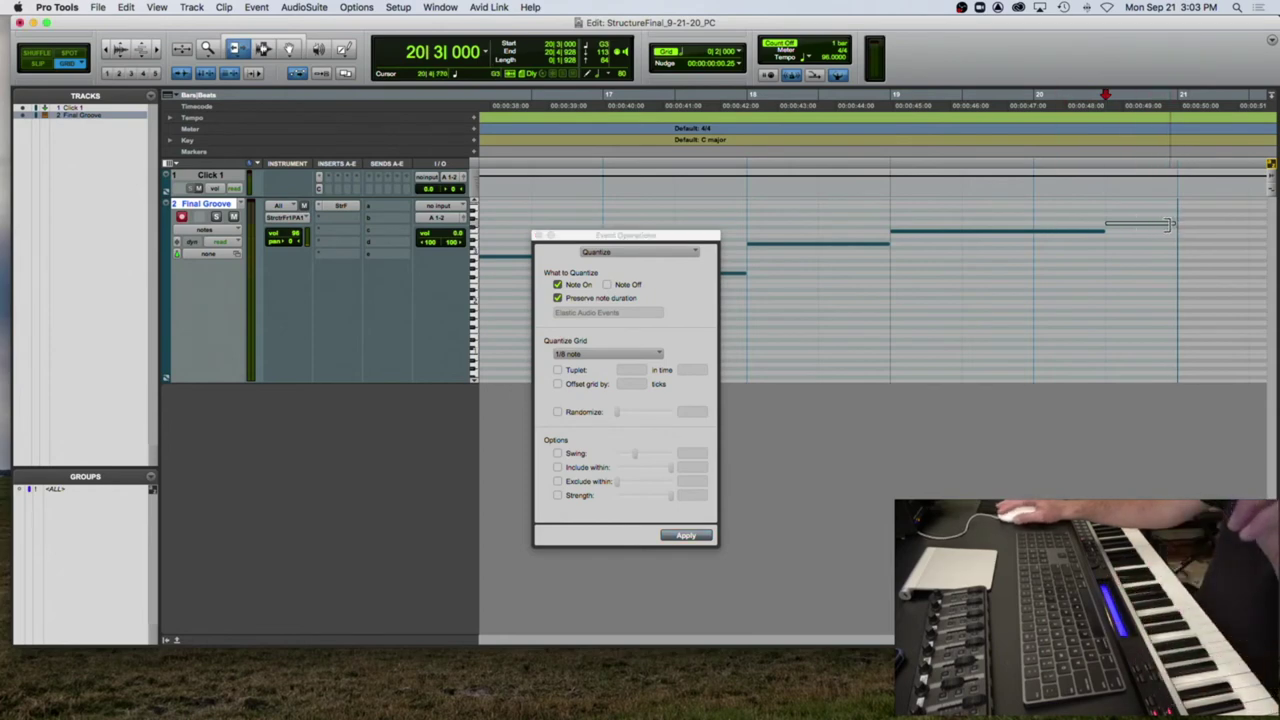
Step: Play the section from bar 19 and record another held note from bar 21 to about bar 22
{"action": "left_click", "coordinate": [892, 155]}
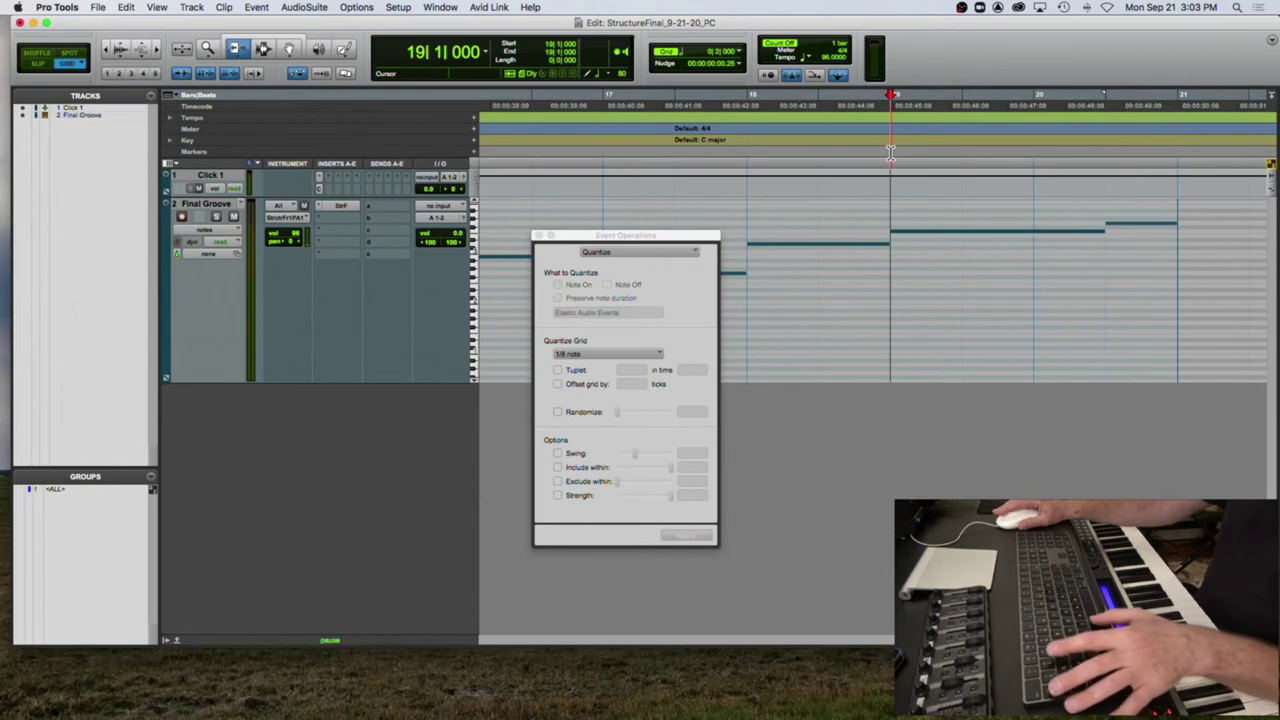
{"action": "key", "text": "space"}
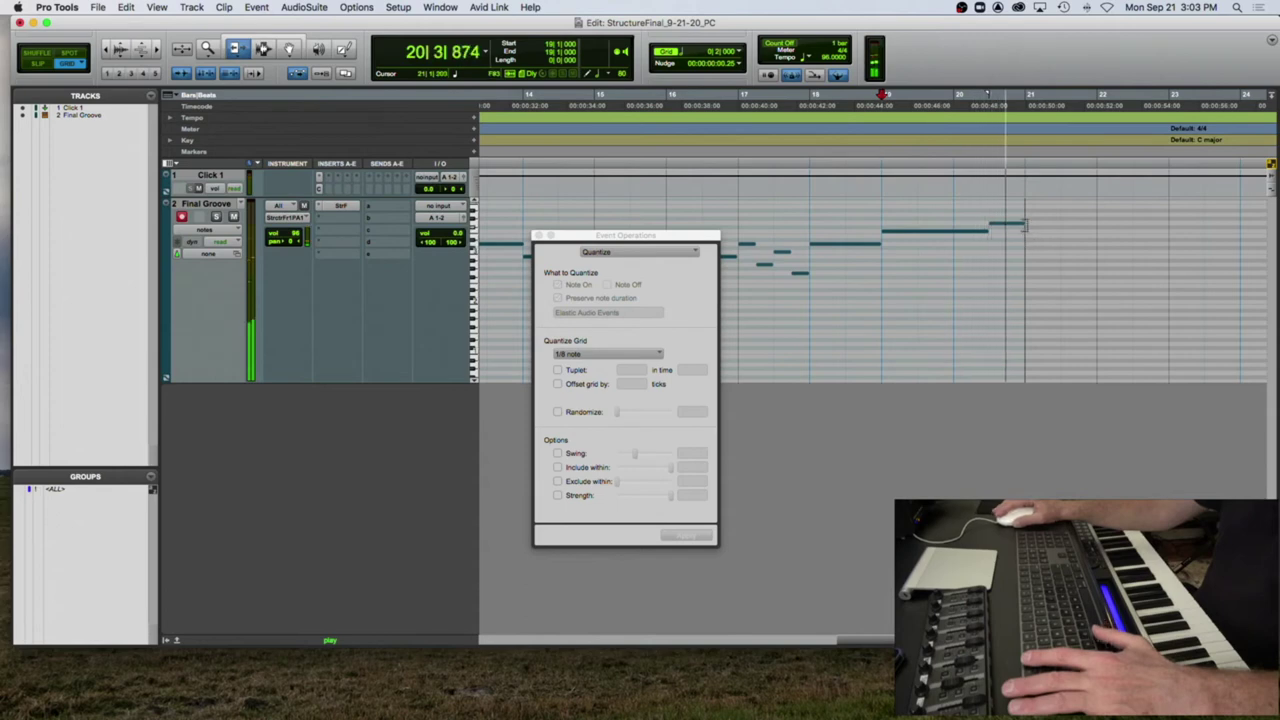
{"action": "key", "text": "space"}
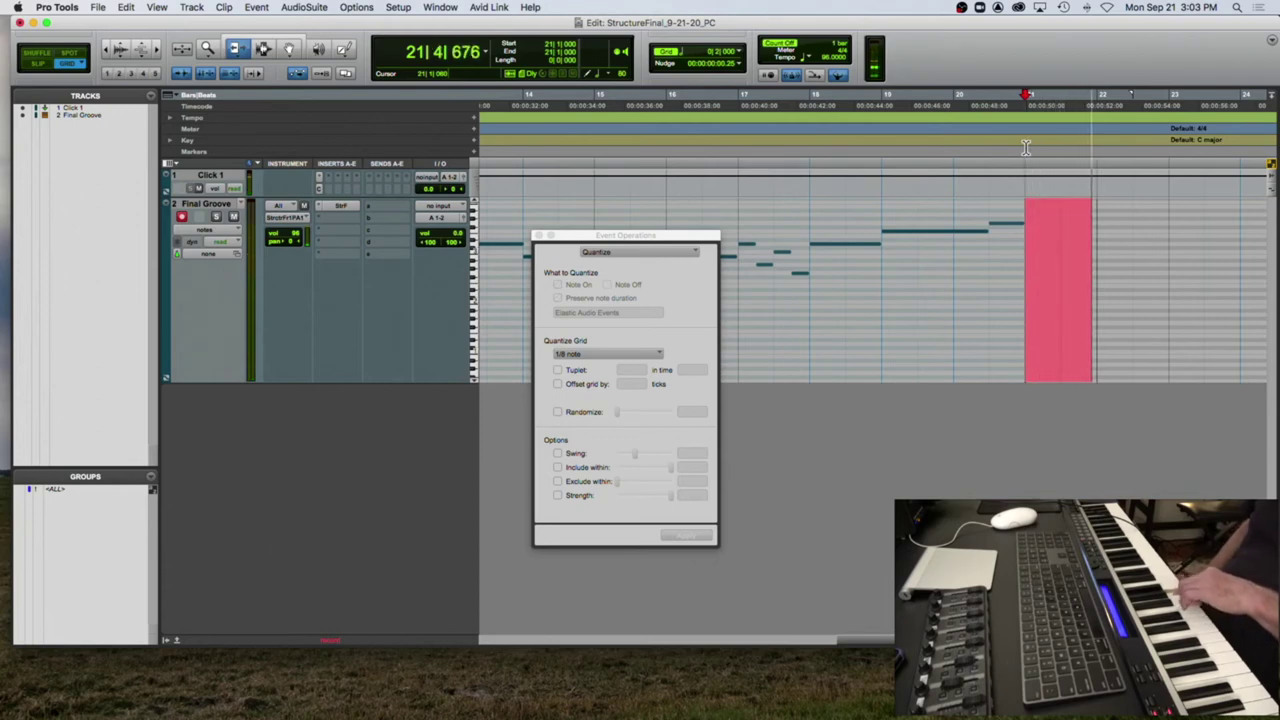
{"action": "key", "text": "space"}
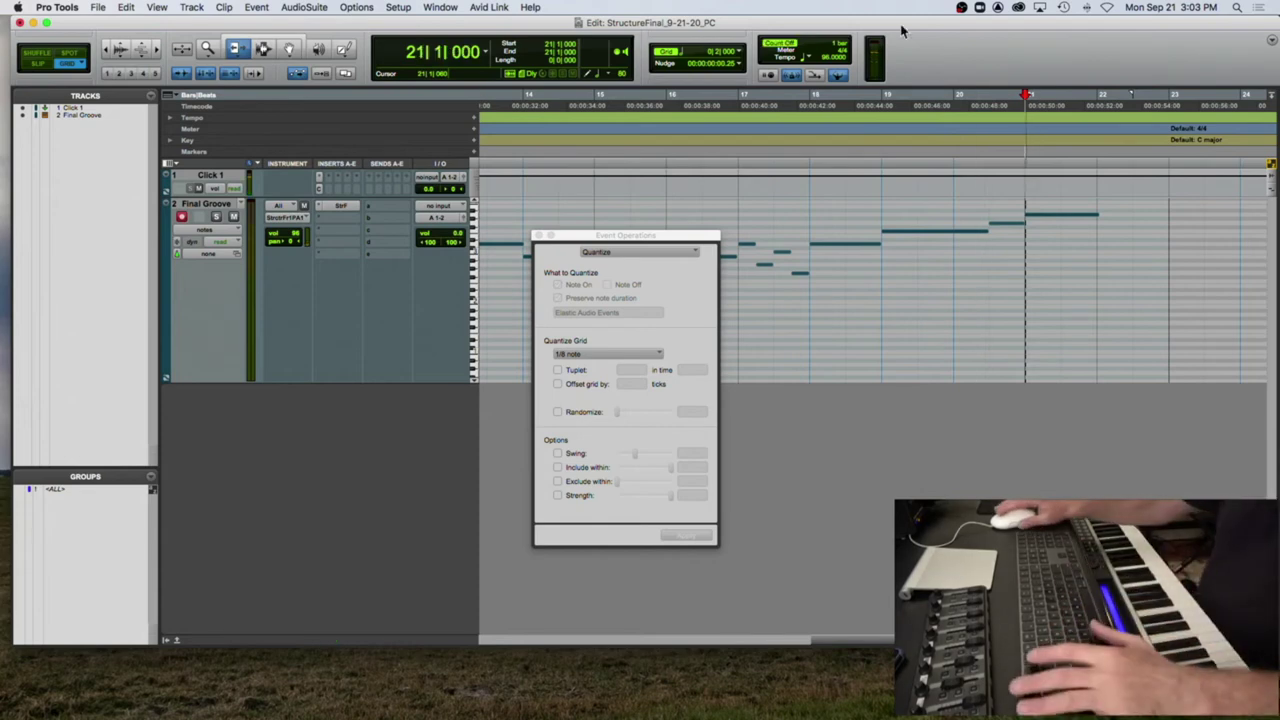
Step: Play the newest notes back from bar 19 and close Event Operations
{"action": "left_click", "coordinate": [878, 138]}
{"action": "key", "text": "space"}
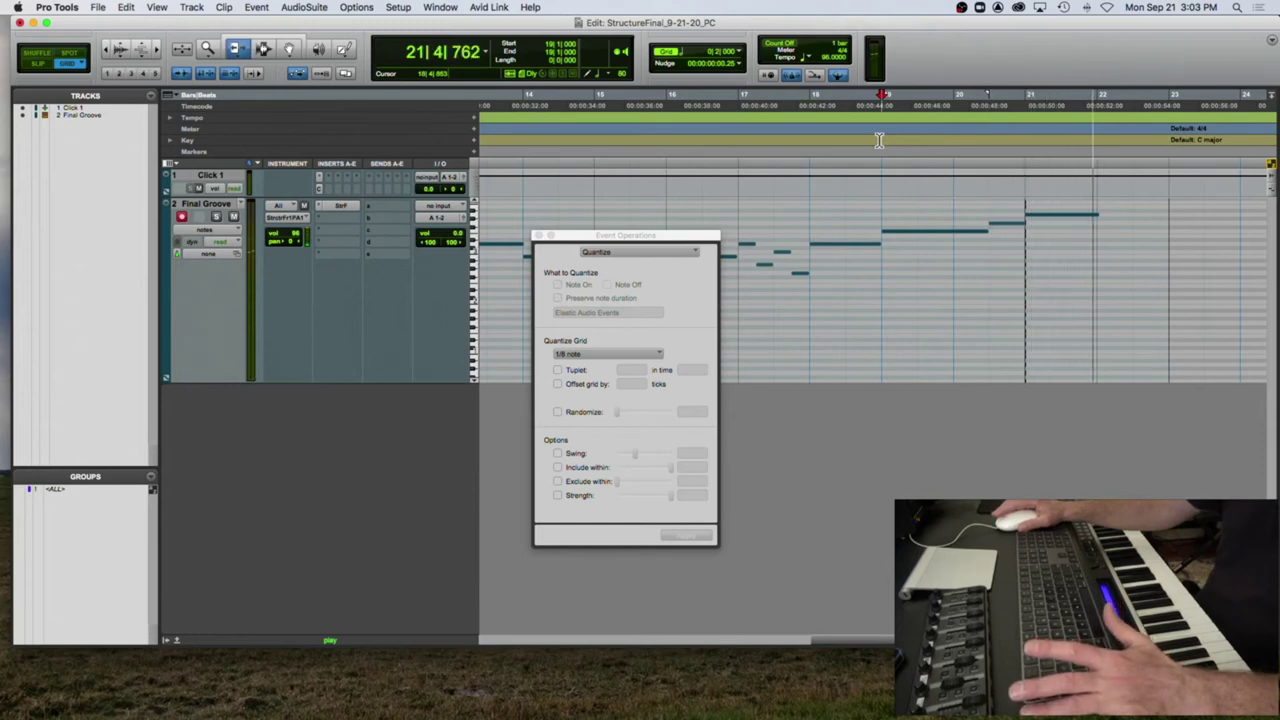
{"action": "key", "text": "space"}
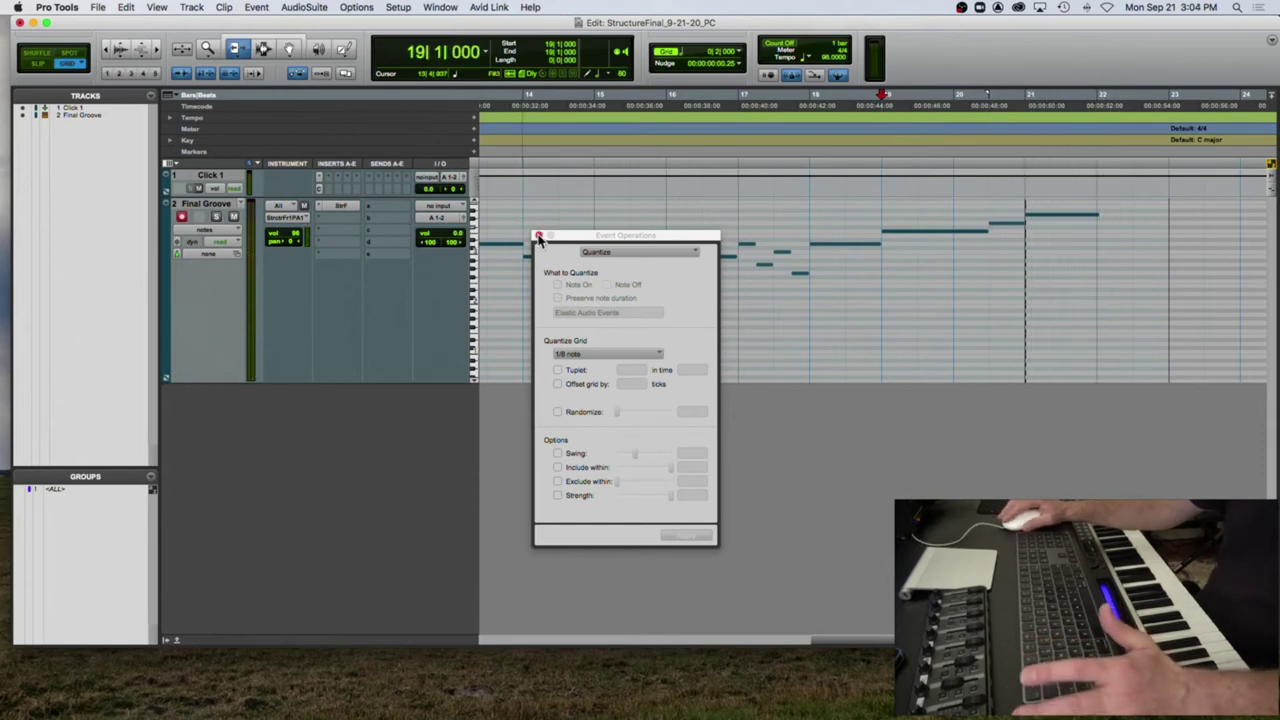
{"action": "key", "text": "alt+0"}
{"action": "key", "text": "super+bracketleft"}
{"action": "key", "text": "super+bracketleft"}
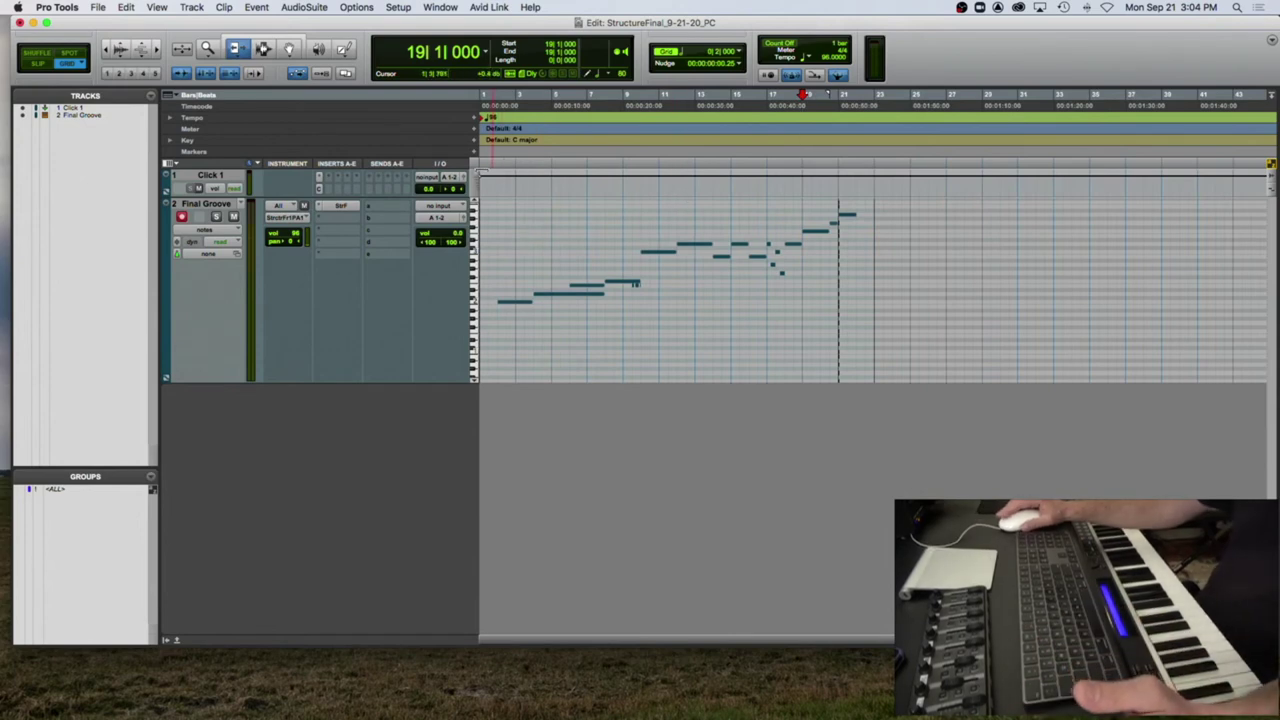
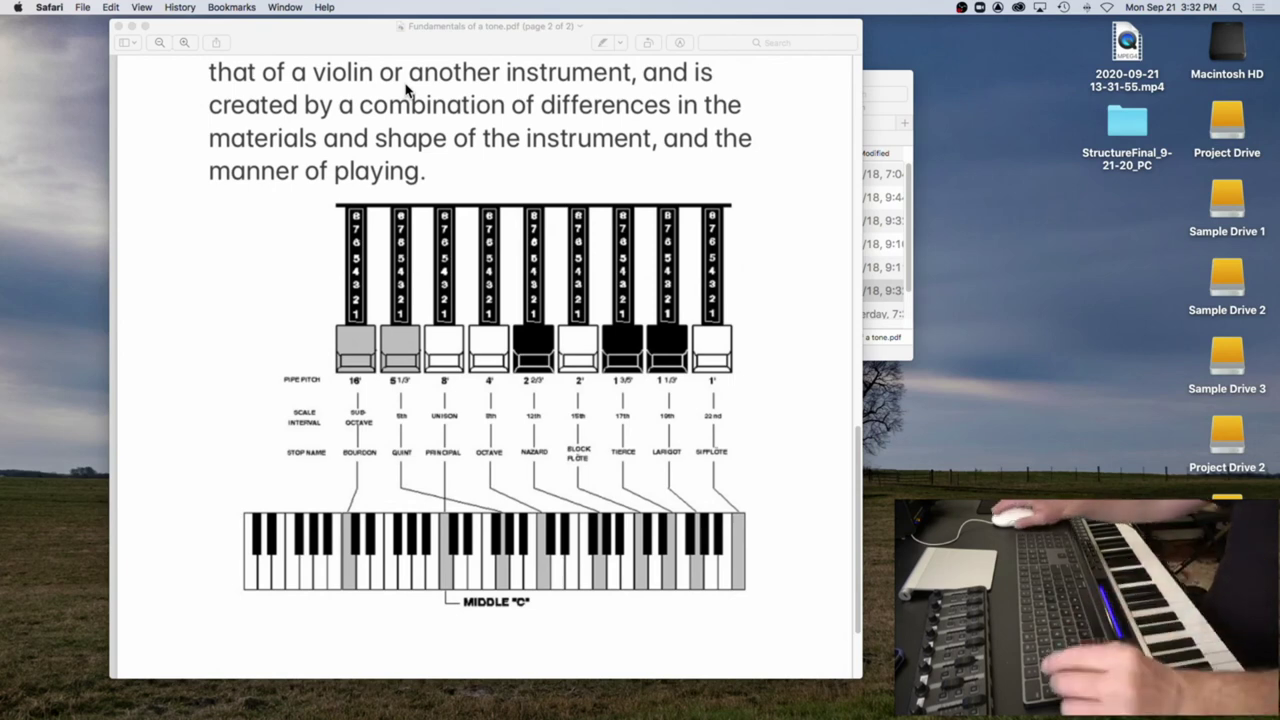
Step: Switch to Finder, expand AMII-Class3V2_9-25-18_PC.zip in the Class 03 folder and open AMII-Class3V2_9-25-18_PC.ptx from the extracted folder
{"action": "left_click", "coordinate": [283, 41]}
{"action": "left_click", "coordinate": [900, 88]}
{"action": "left_click", "coordinate": [706, 200]}
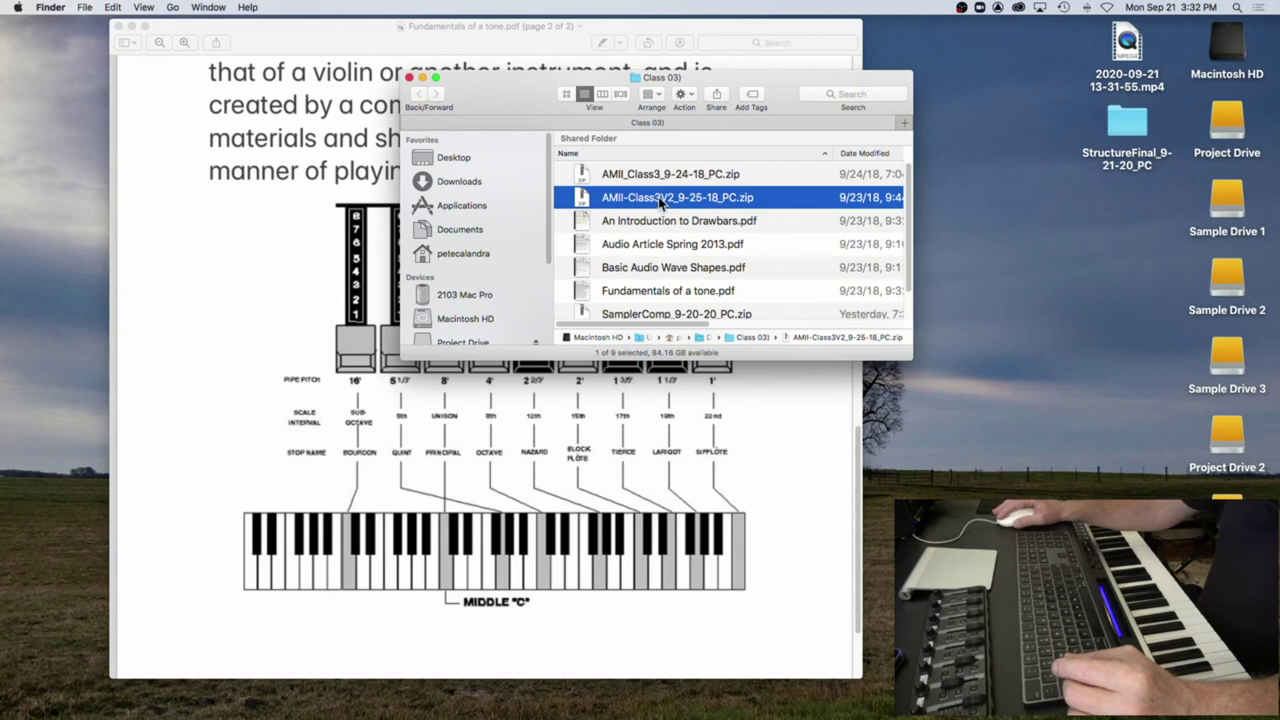
{"action": "double_click", "coordinate": [659, 200]}
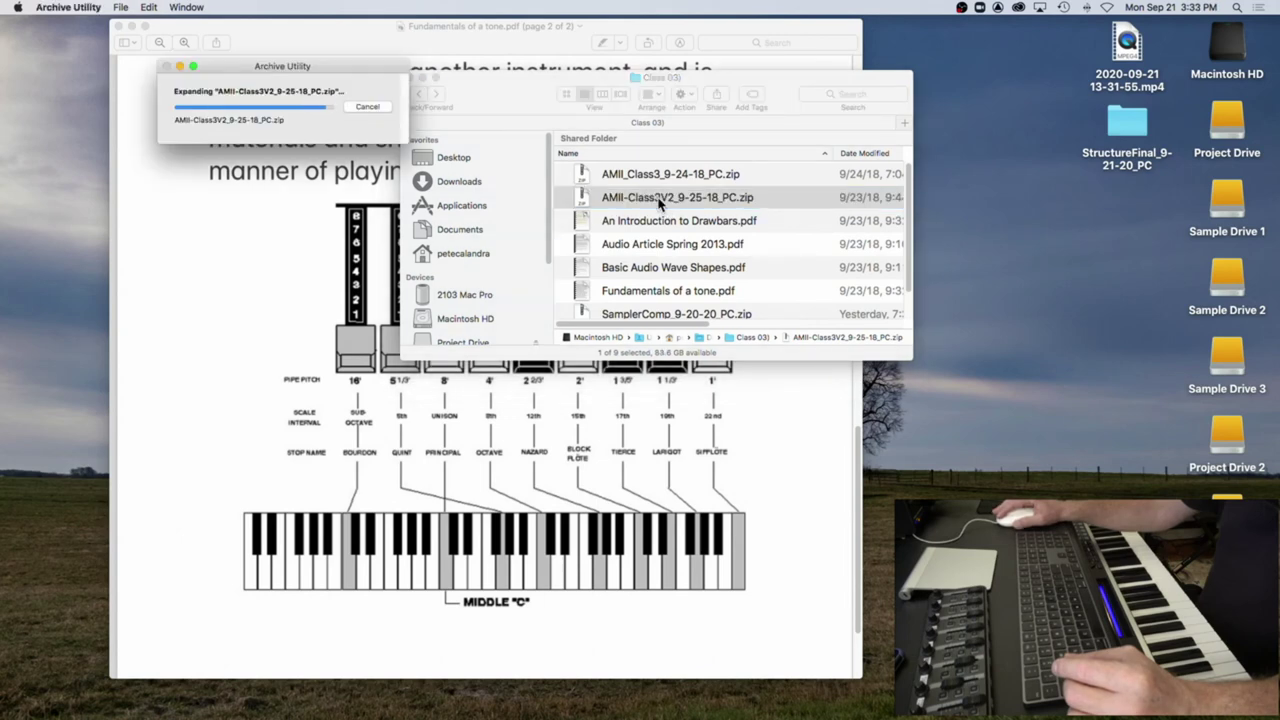
{"action": "left_click", "coordinate": [563, 198]}
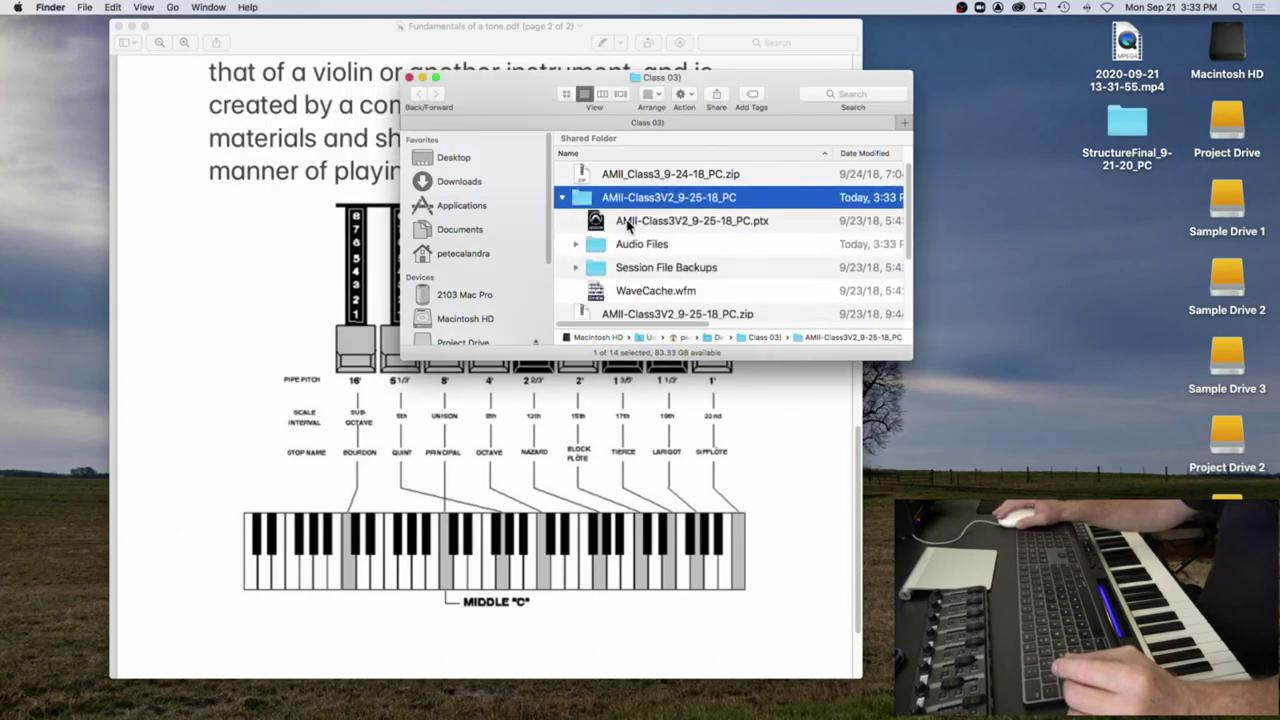
{"action": "double_click", "coordinate": [634, 225]}
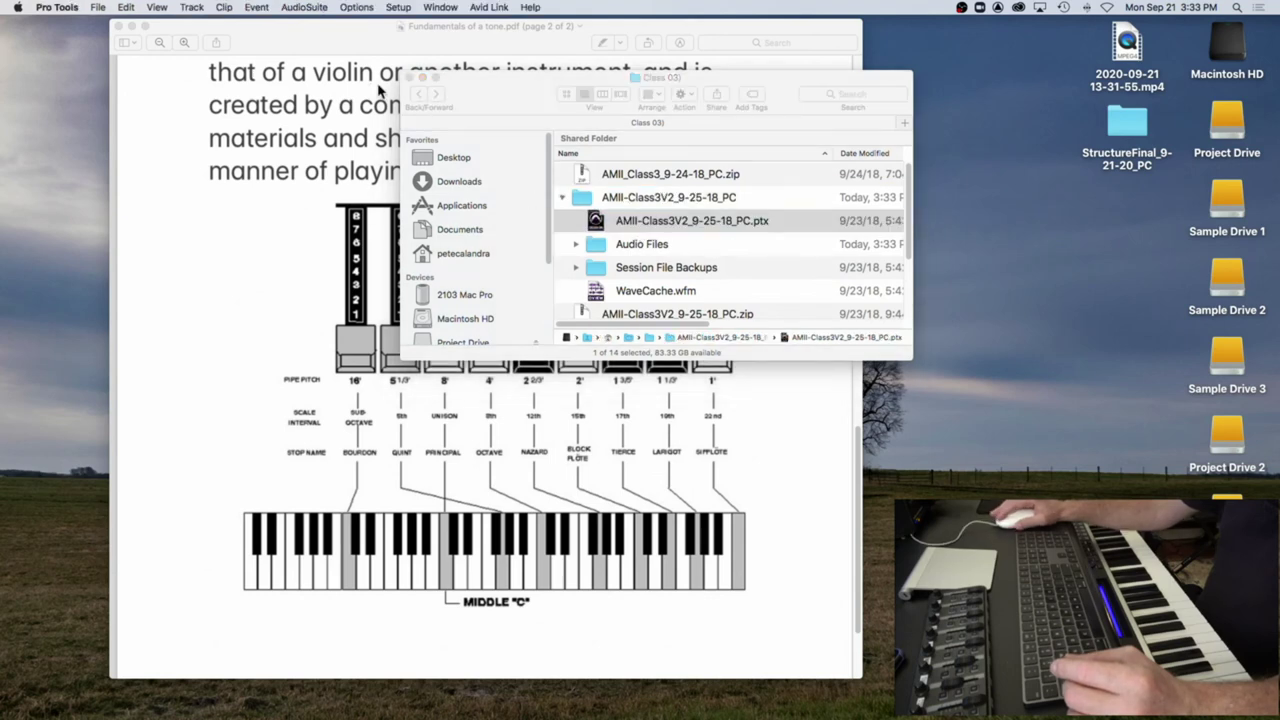
Step: Close the Finder window and minimize the Fundamentals of a tone PDF to bring up the AMII-Class3V2 session
{"action": "left_click", "coordinate": [409, 78]}
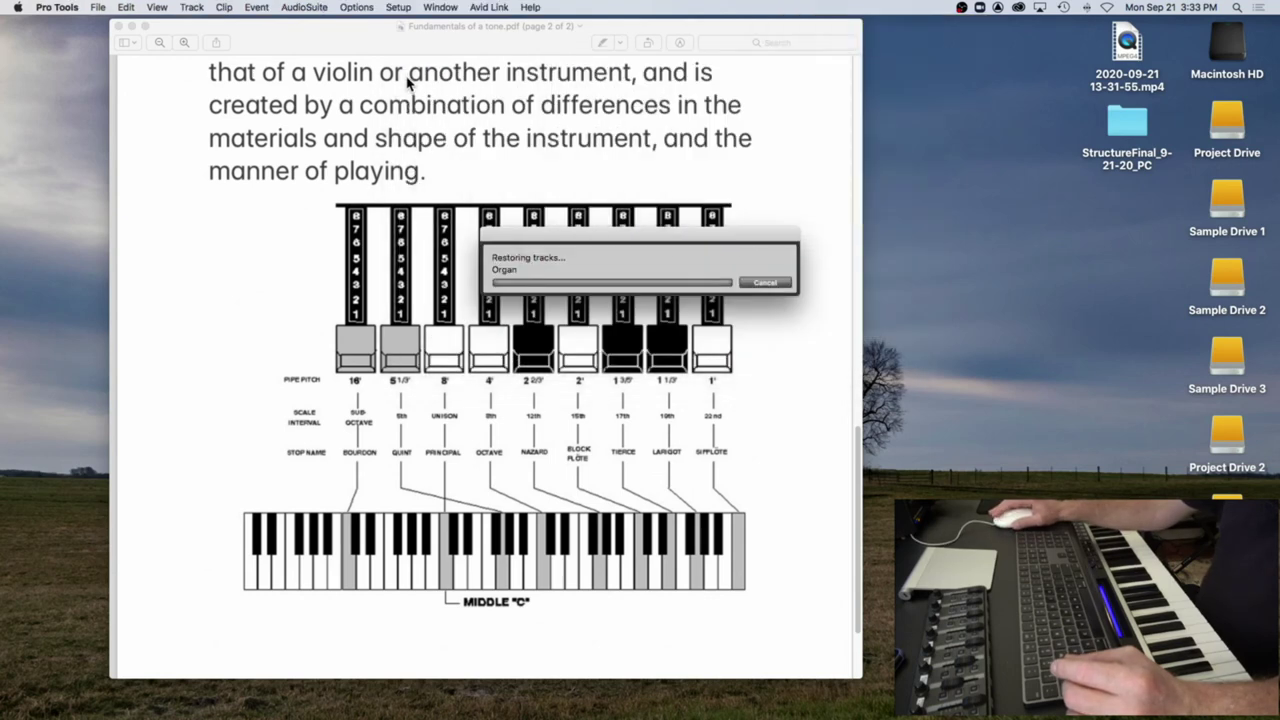
{"action": "left_click", "coordinate": [360, 43]}
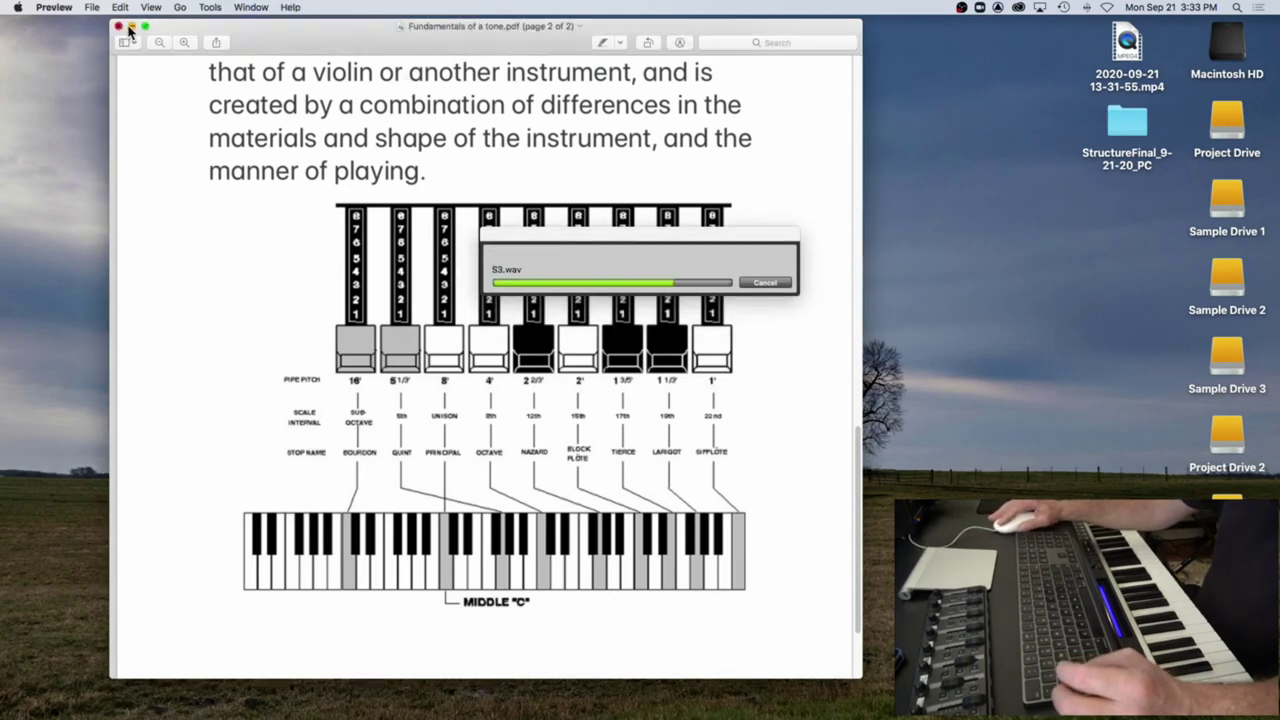
{"action": "left_click", "coordinate": [131, 26]}
{"action": "left_click", "coordinate": [699, 430]}
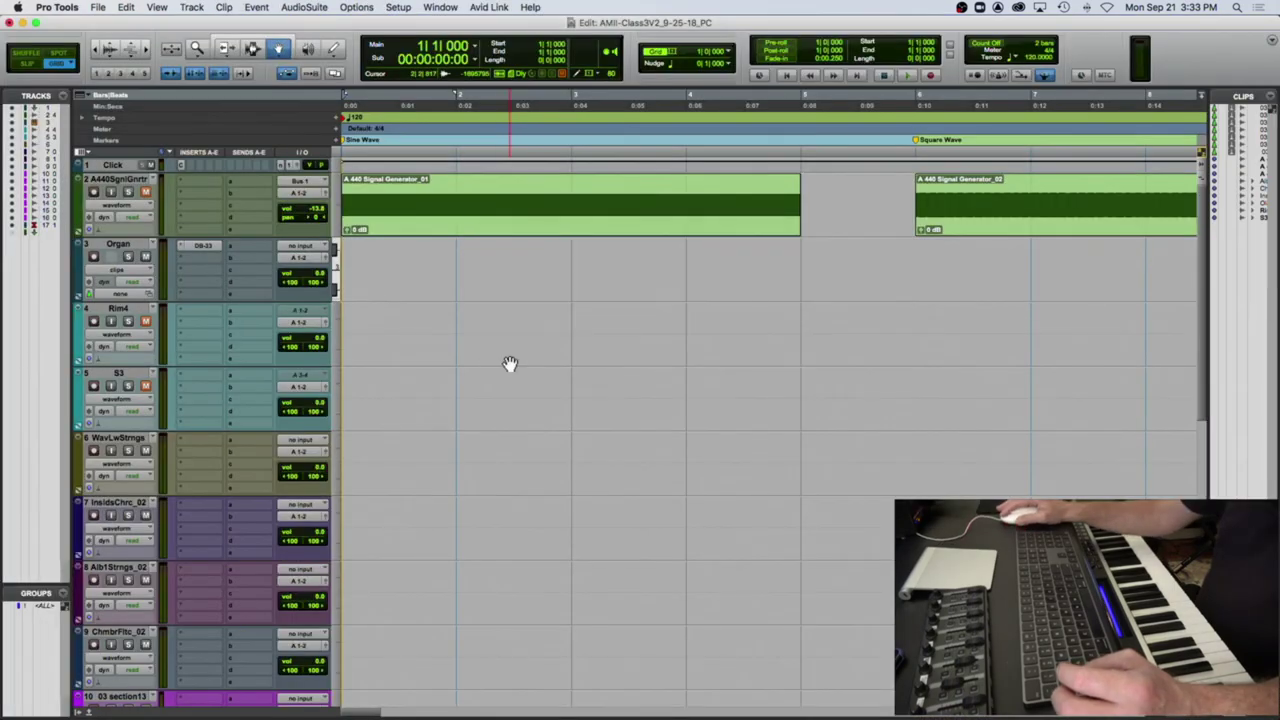
Step: Record-enable the Organ track, open its DB-33 instrument and move the plug-in window up over the timeline
{"action": "left_click", "coordinate": [93, 257]}
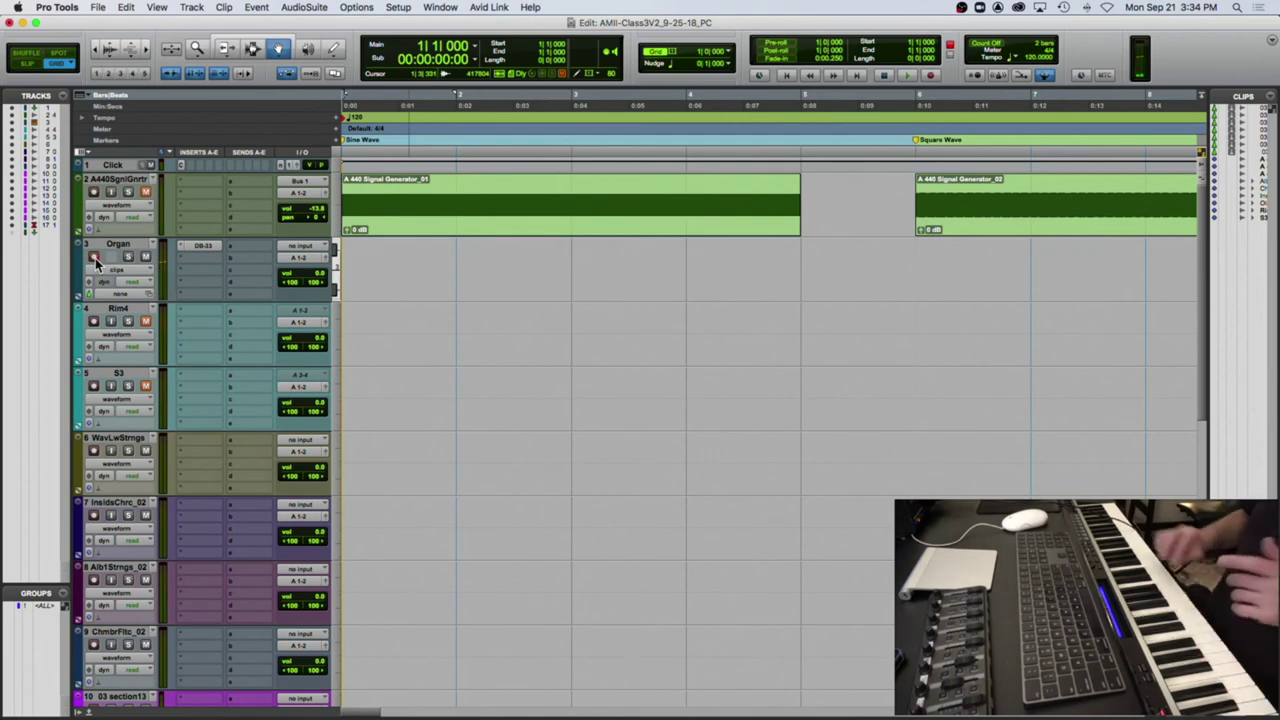
{"action": "left_click", "coordinate": [95, 258]}
{"action": "left_click", "coordinate": [208, 245]}
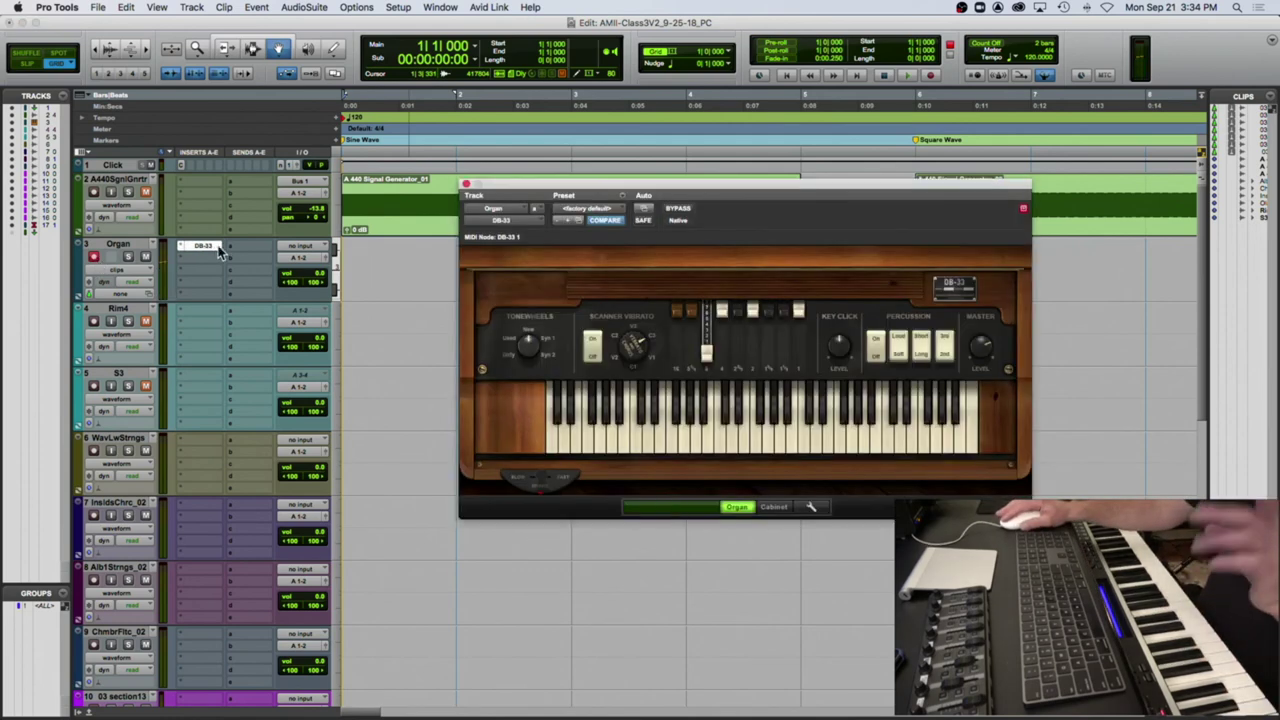
{"action": "left_click_drag", "start_coordinate": [620, 185], "coordinate": [598, 128]}
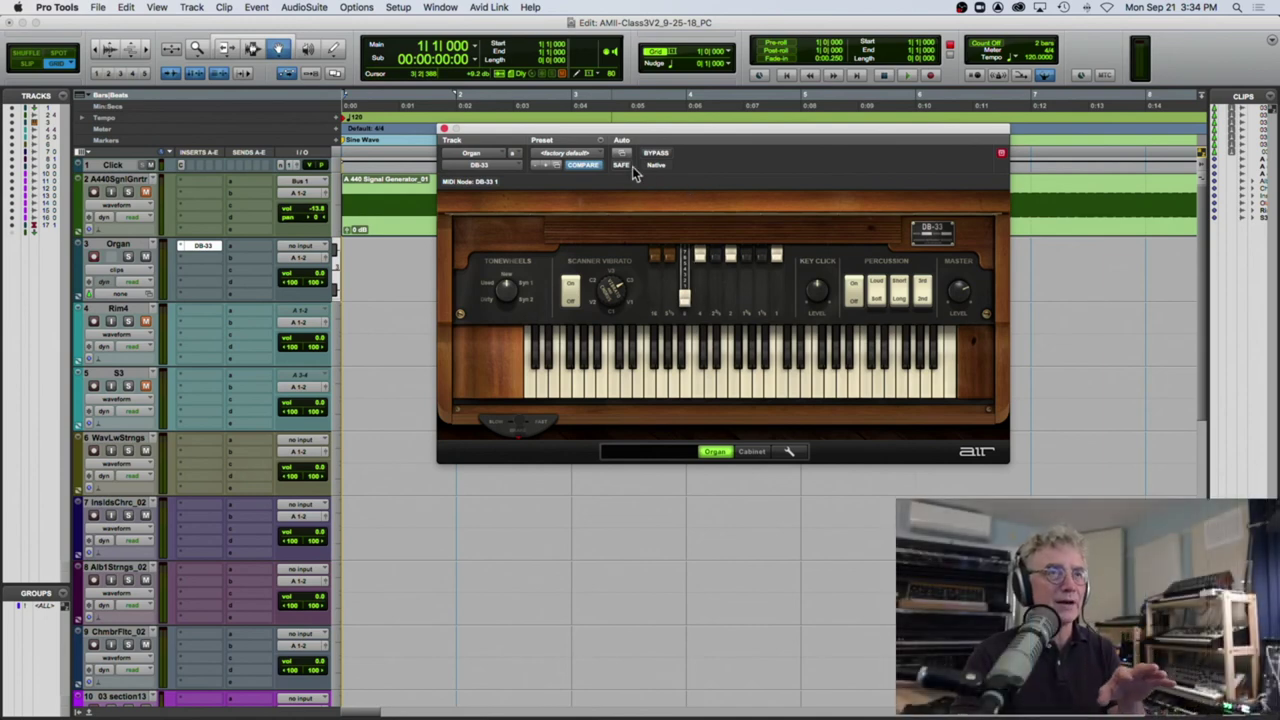
{"action": "left_click_drag", "start_coordinate": [599, 128], "coordinate": [548, 102]}
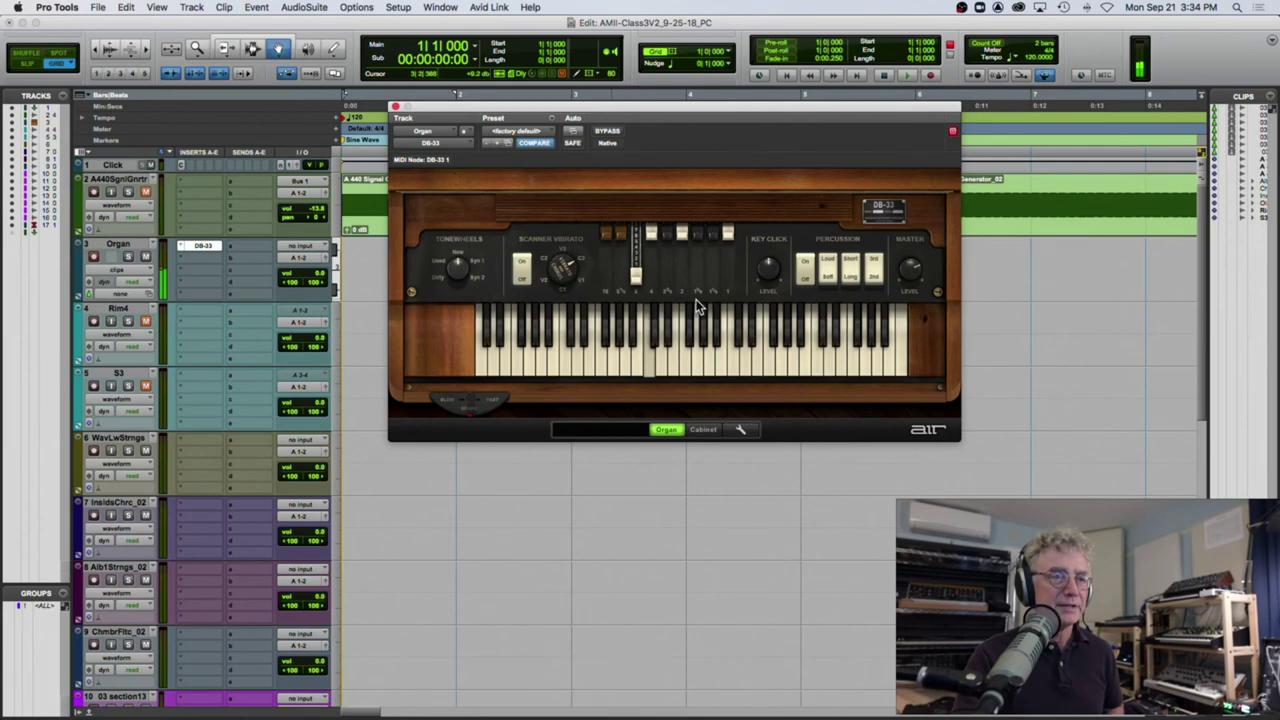
Step: Set the DB-33's 8' drawbar to 4 while auditioning the 4' drawbar, and return the 4' drawbar to 0
{"action": "mouse_move", "coordinate": [636, 278]}
{"action": "left_mouse_down"}
{"action": "mouse_move", "coordinate": [636, 258]}
{"action": "mouse_move", "coordinate": [637, 288]}
{"action": "left_mouse_up"}
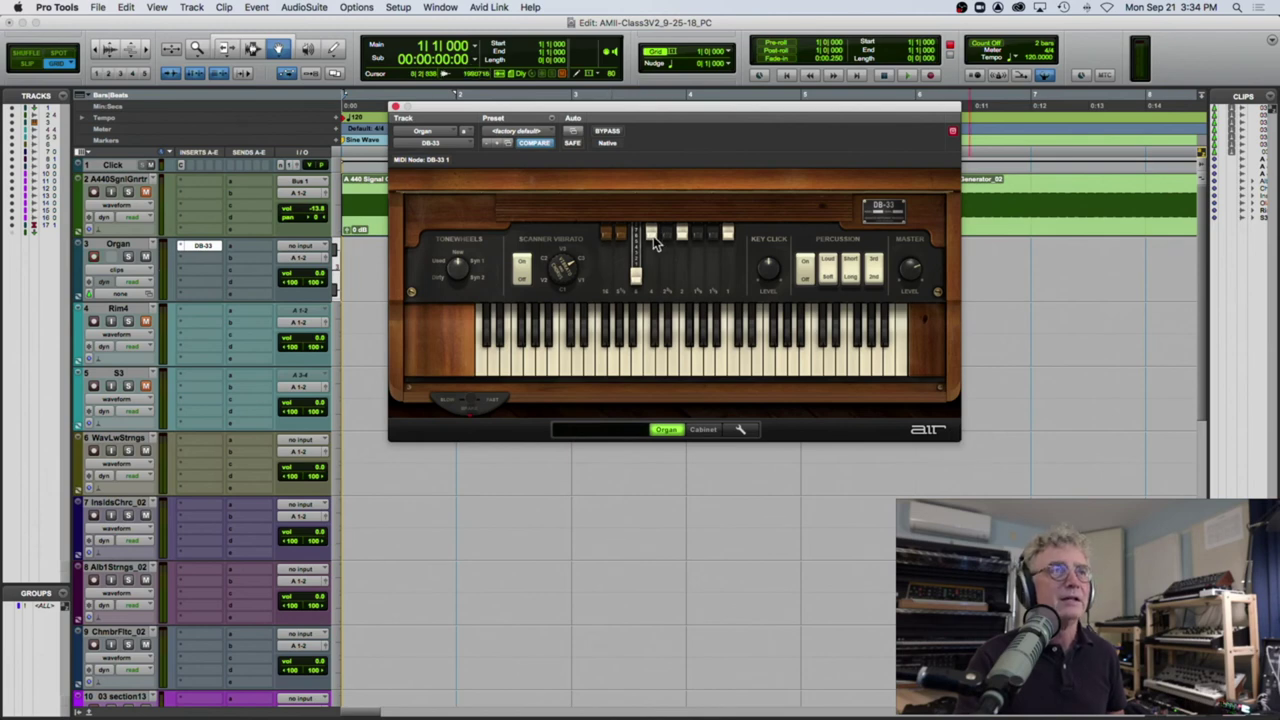
{"action": "mouse_move", "coordinate": [650, 238]}
{"action": "left_mouse_down"}
{"action": "mouse_move", "coordinate": [656, 290]}
{"action": "mouse_move", "coordinate": [635, 288]}
{"action": "mouse_move", "coordinate": [636, 230]}
{"action": "mouse_move", "coordinate": [637, 252]}
{"action": "left_mouse_up"}
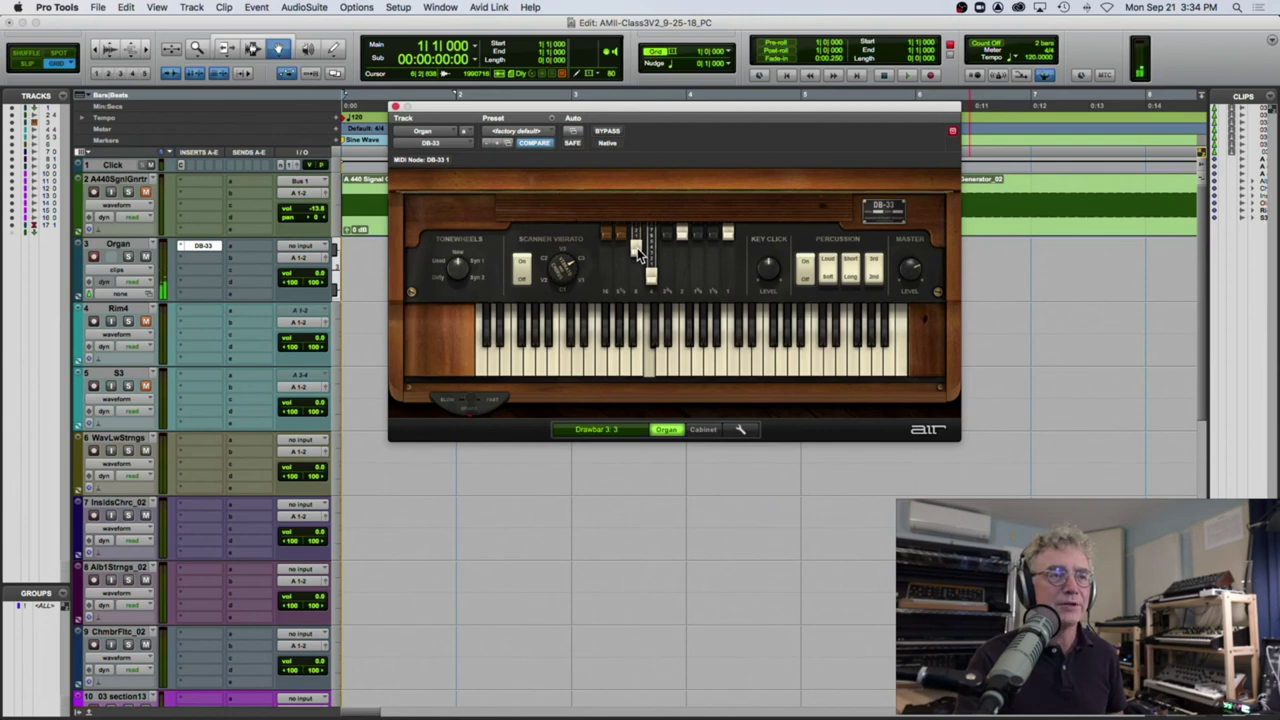
{"action": "left_click_drag", "start_coordinate": [633, 255], "coordinate": [633, 259]}
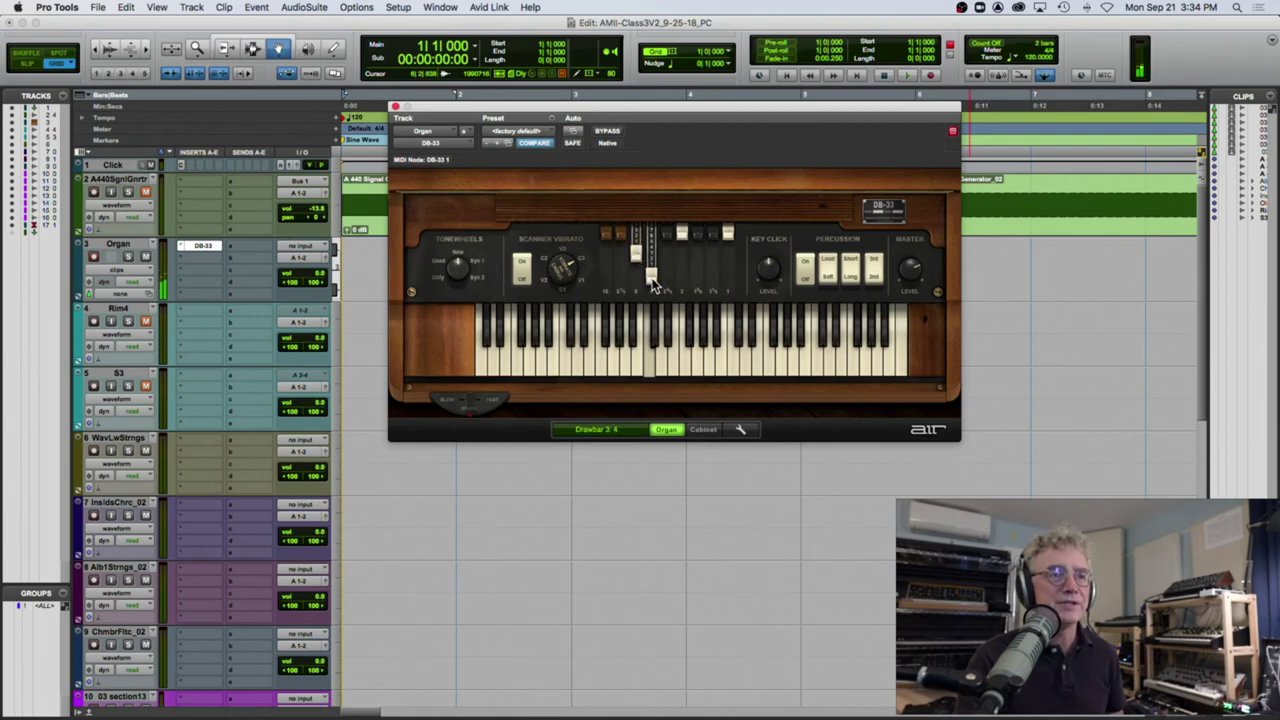
{"action": "left_click_drag", "start_coordinate": [652, 283], "coordinate": [651, 238]}
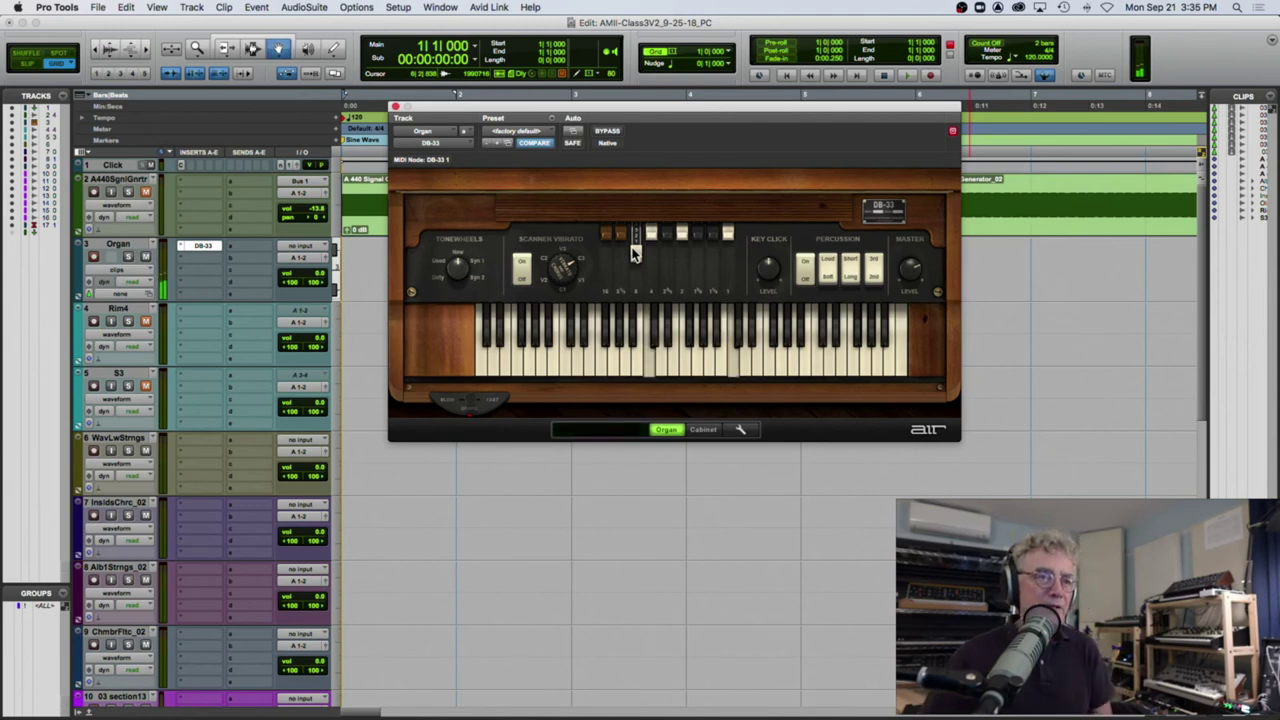
Step: Audition the 4' drawbar at about 4 over a held note and return it to 0
{"action": "left_click_drag", "start_coordinate": [648, 232], "coordinate": [648, 258]}
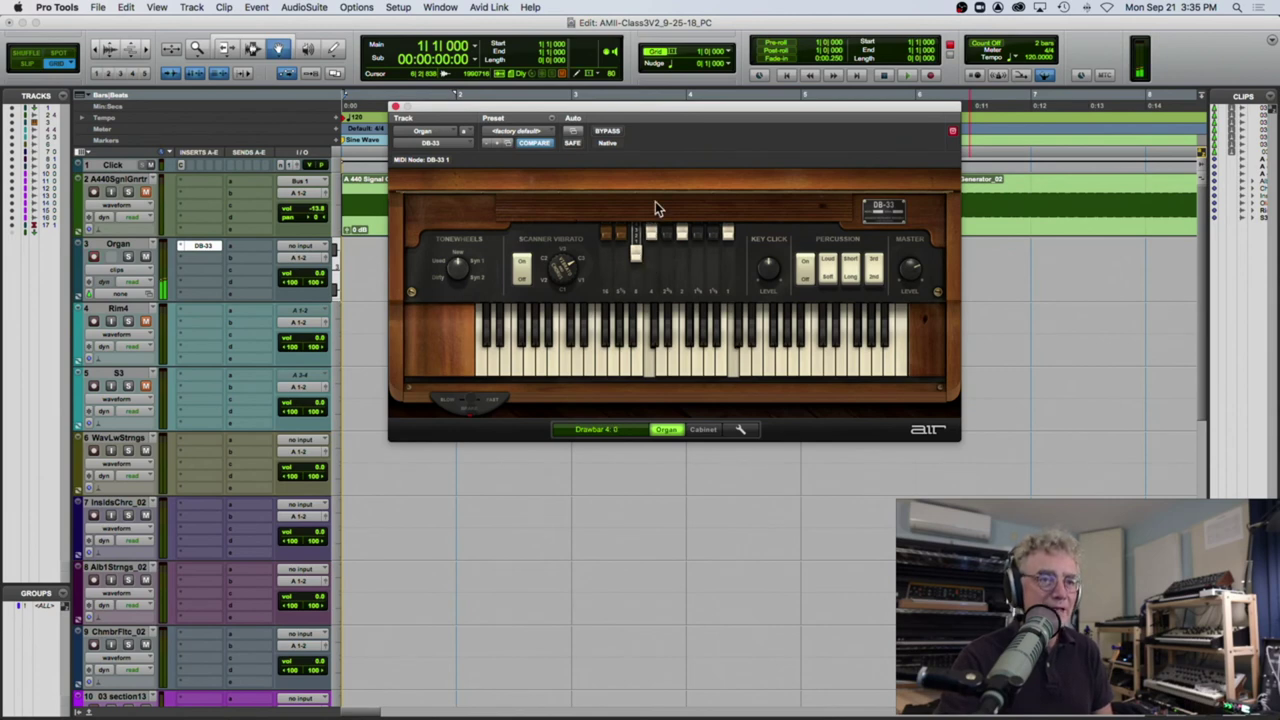
{"action": "mouse_move", "coordinate": [651, 233]}
{"action": "left_mouse_down"}
{"action": "mouse_move", "coordinate": [652, 260]}
{"action": "mouse_move", "coordinate": [656, 221]}
{"action": "left_mouse_up"}
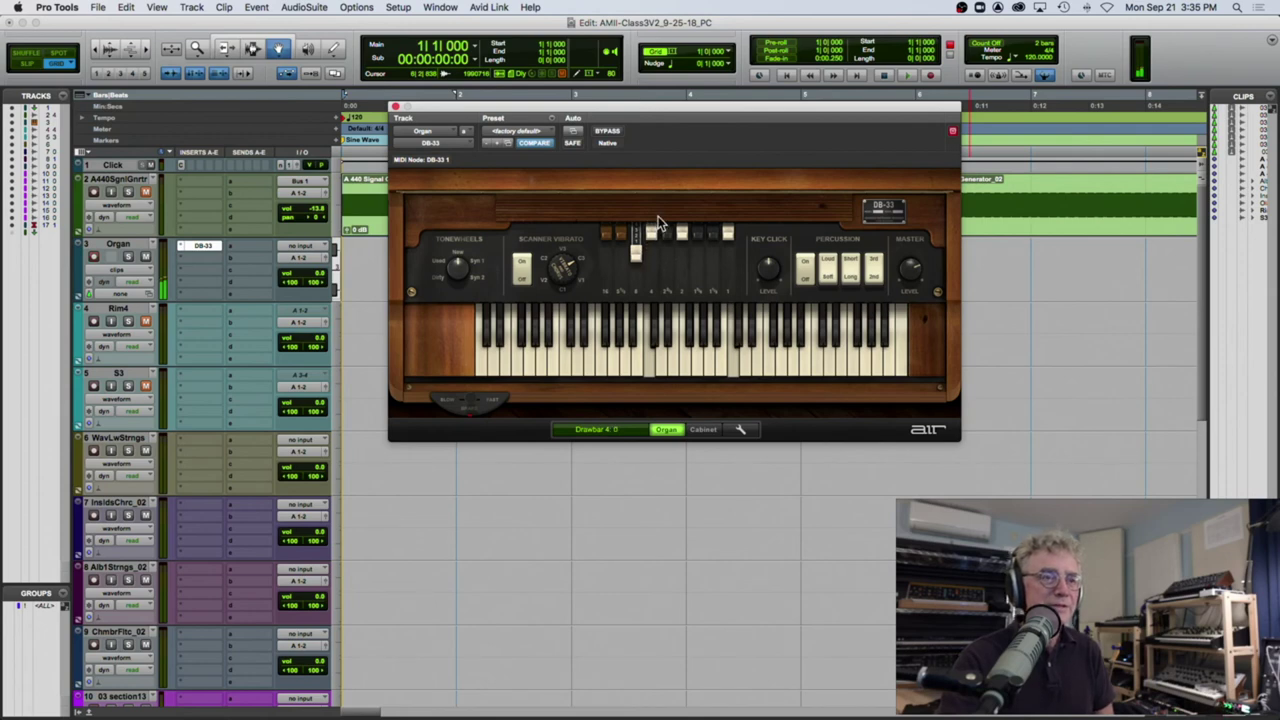
{"action": "left_click_drag", "start_coordinate": [657, 222], "coordinate": [650, 260]}
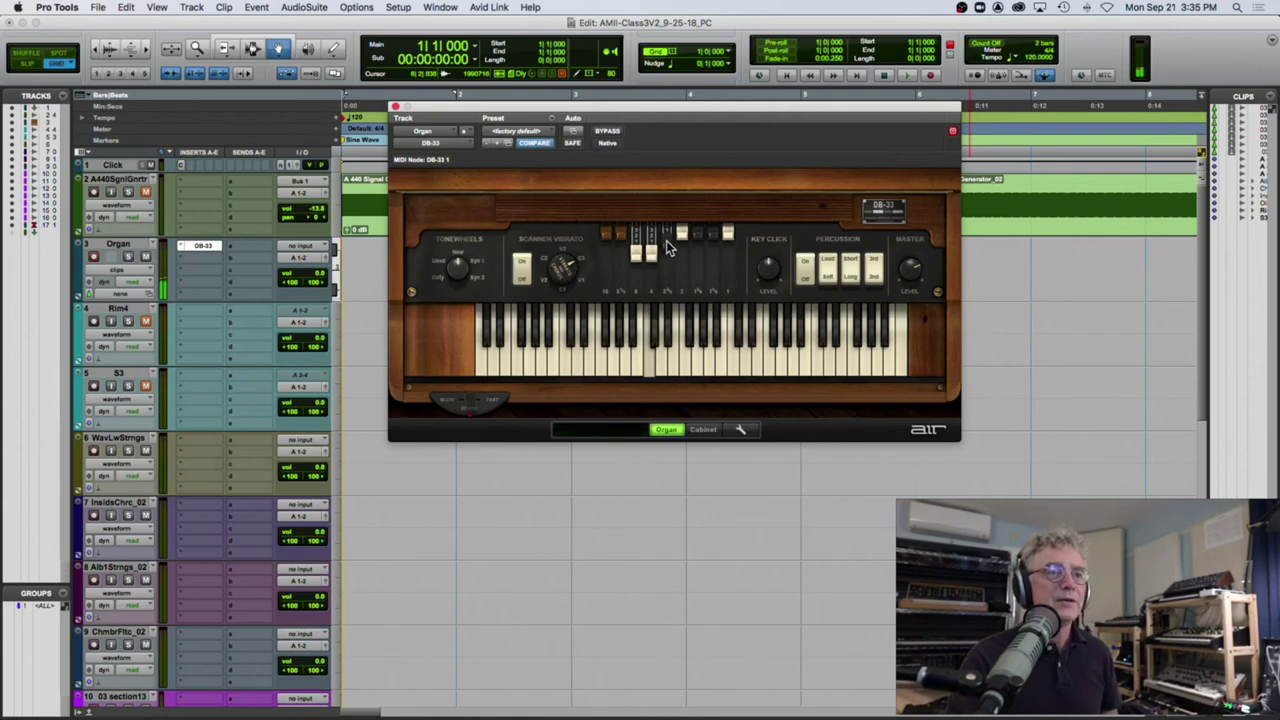
{"action": "left_click_drag", "start_coordinate": [652, 256], "coordinate": [668, 218]}
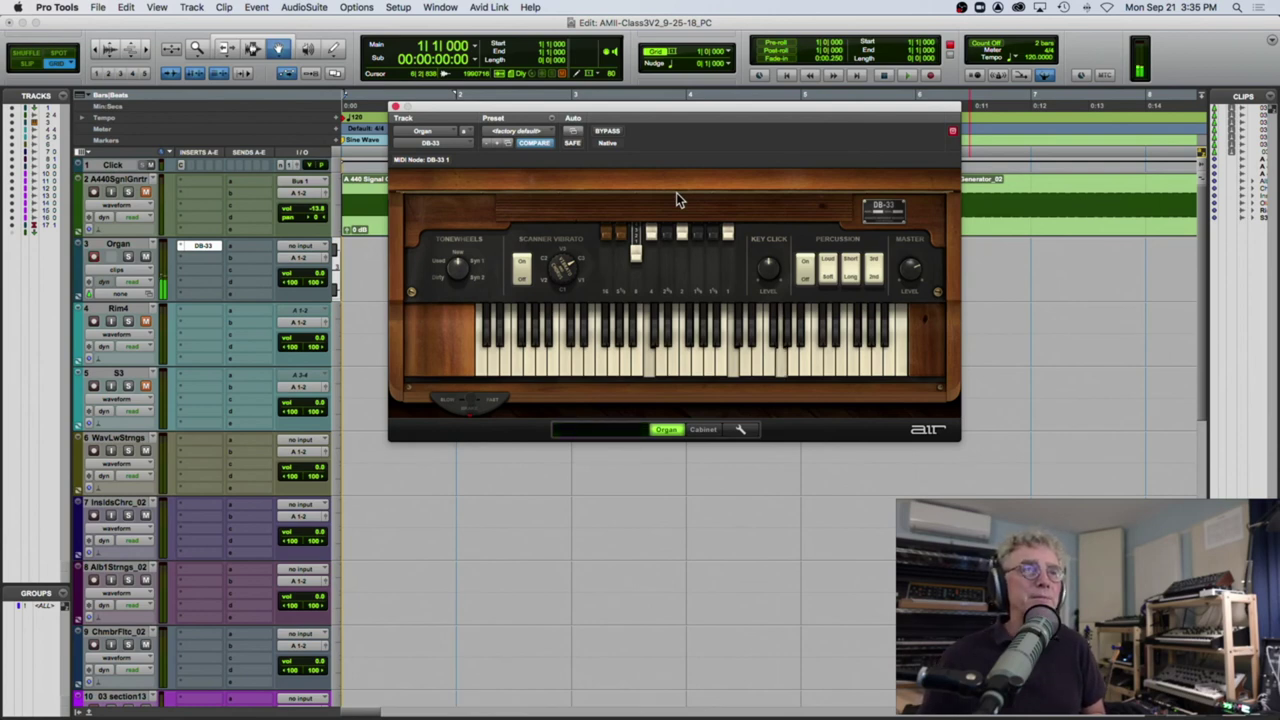
Step: Audition the octave harmonics with the 4' and 2' drawbars at about 3 each, and return both to 0
{"action": "left_click_drag", "start_coordinate": [653, 232], "coordinate": [666, 241]}
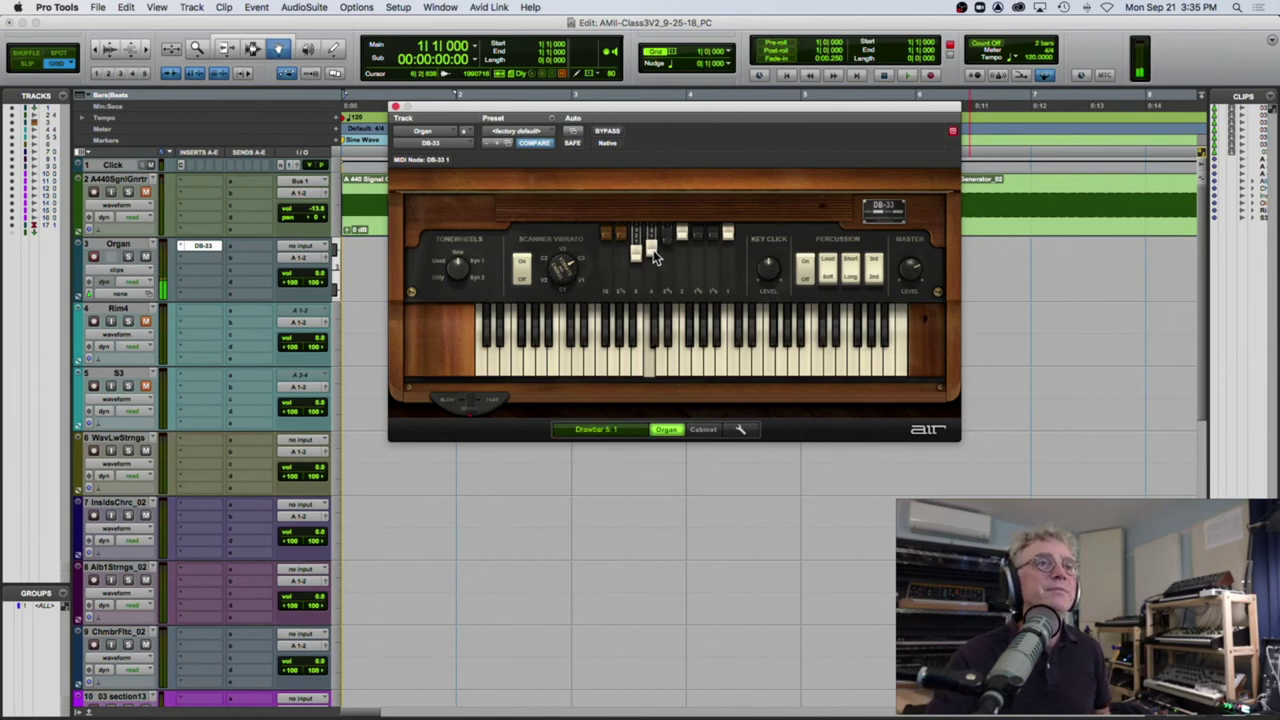
{"action": "mouse_move", "coordinate": [681, 235]}
{"action": "left_mouse_down"}
{"action": "mouse_move", "coordinate": [681, 253]}
{"action": "mouse_move", "coordinate": [685, 224]}
{"action": "left_mouse_up"}
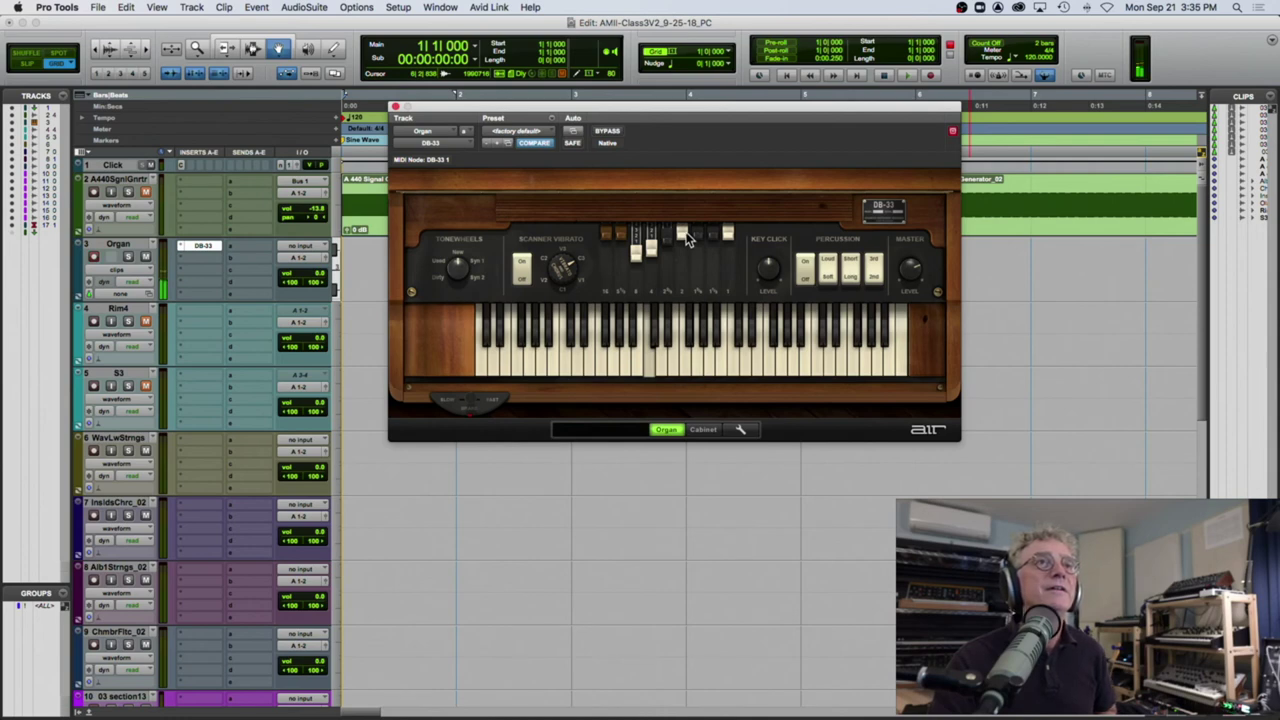
{"action": "left_click_drag", "start_coordinate": [682, 236], "coordinate": [680, 254]}
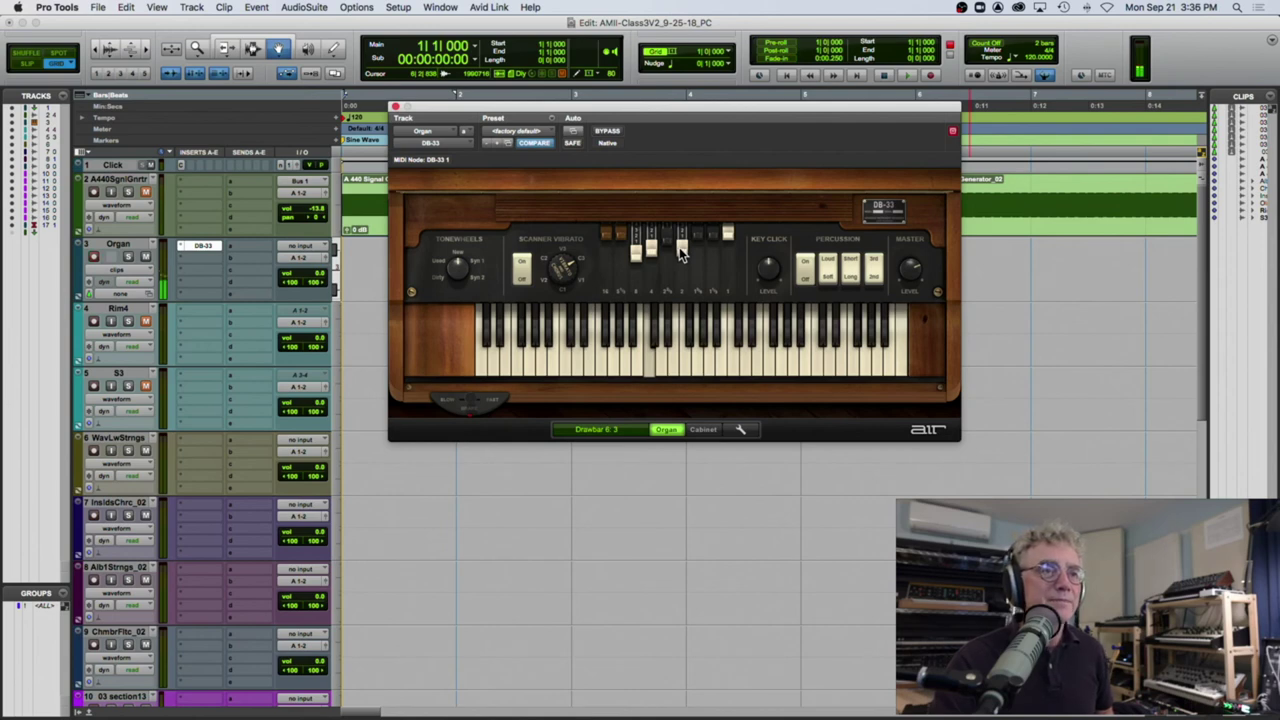
{"action": "left_click_drag", "start_coordinate": [679, 247], "coordinate": [653, 210]}
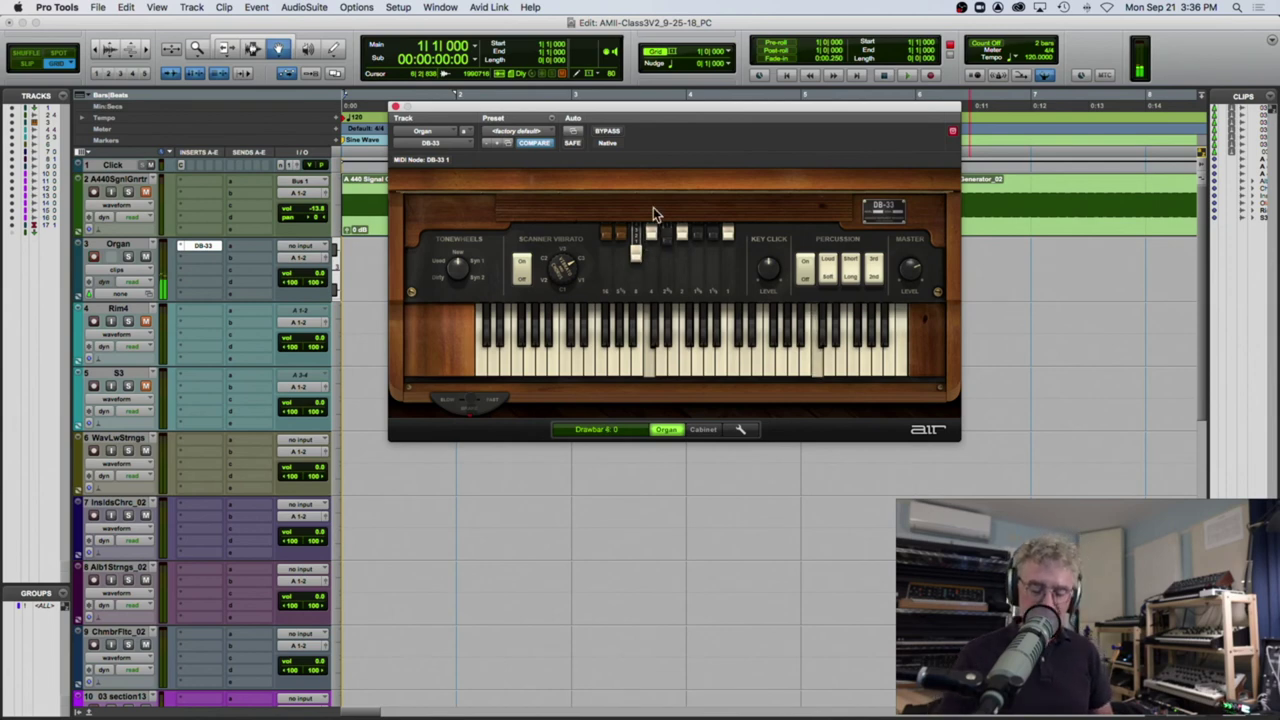
Step: Audition the 2 2/3' drawbar at 3 together with the 1 3/5' drawbar at 2, and return both to 0
{"action": "left_click_drag", "start_coordinate": [666, 236], "coordinate": [668, 257]}
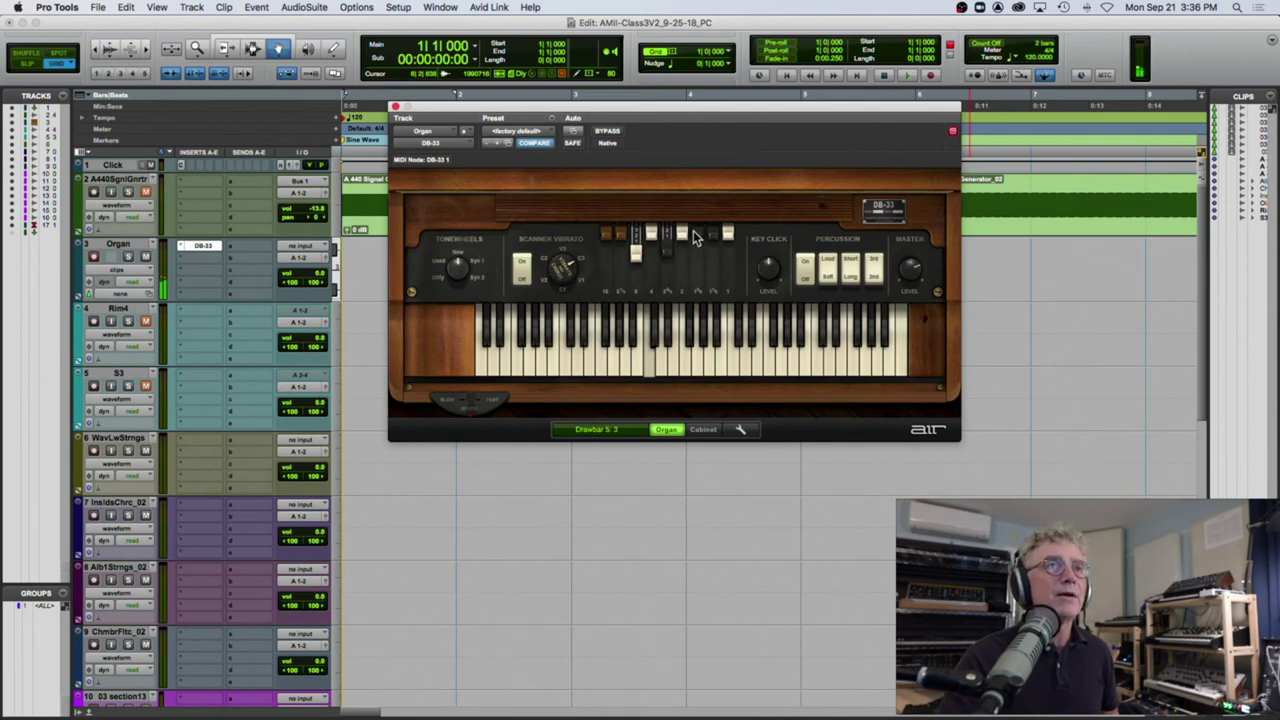
{"action": "left_click", "coordinate": [698, 239]}
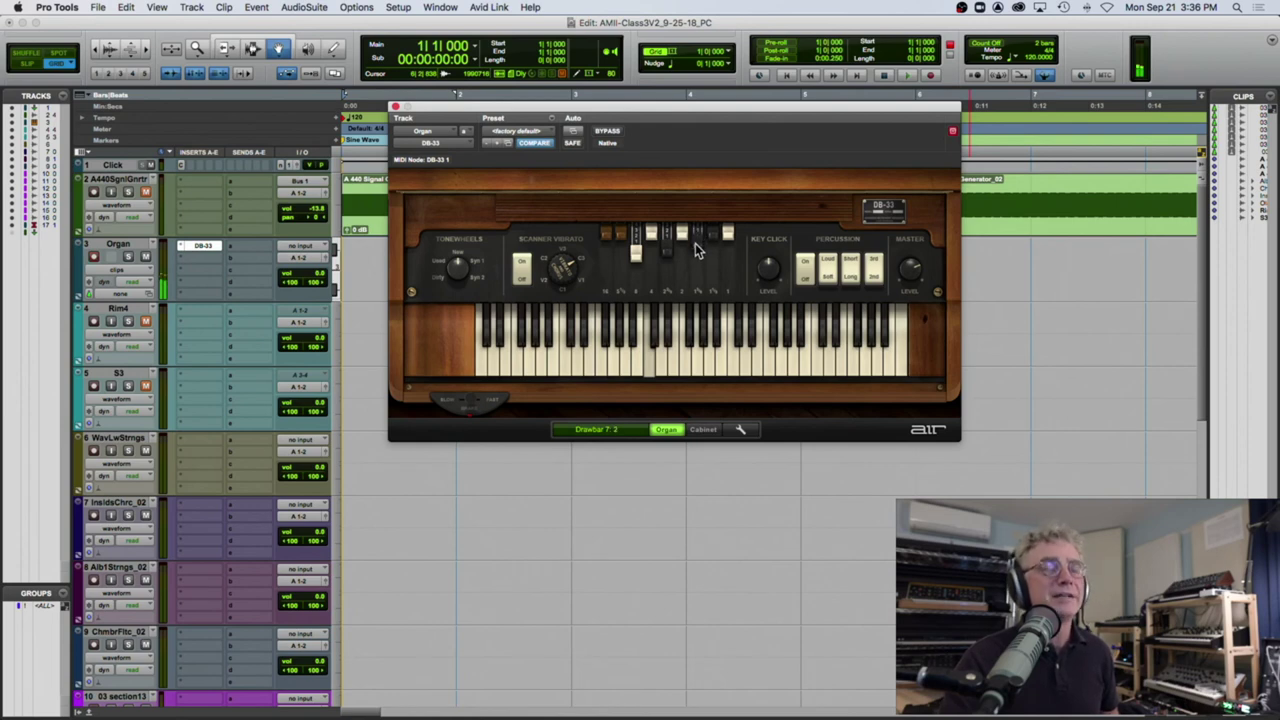
{"action": "left_click_drag", "start_coordinate": [697, 248], "coordinate": [677, 202]}
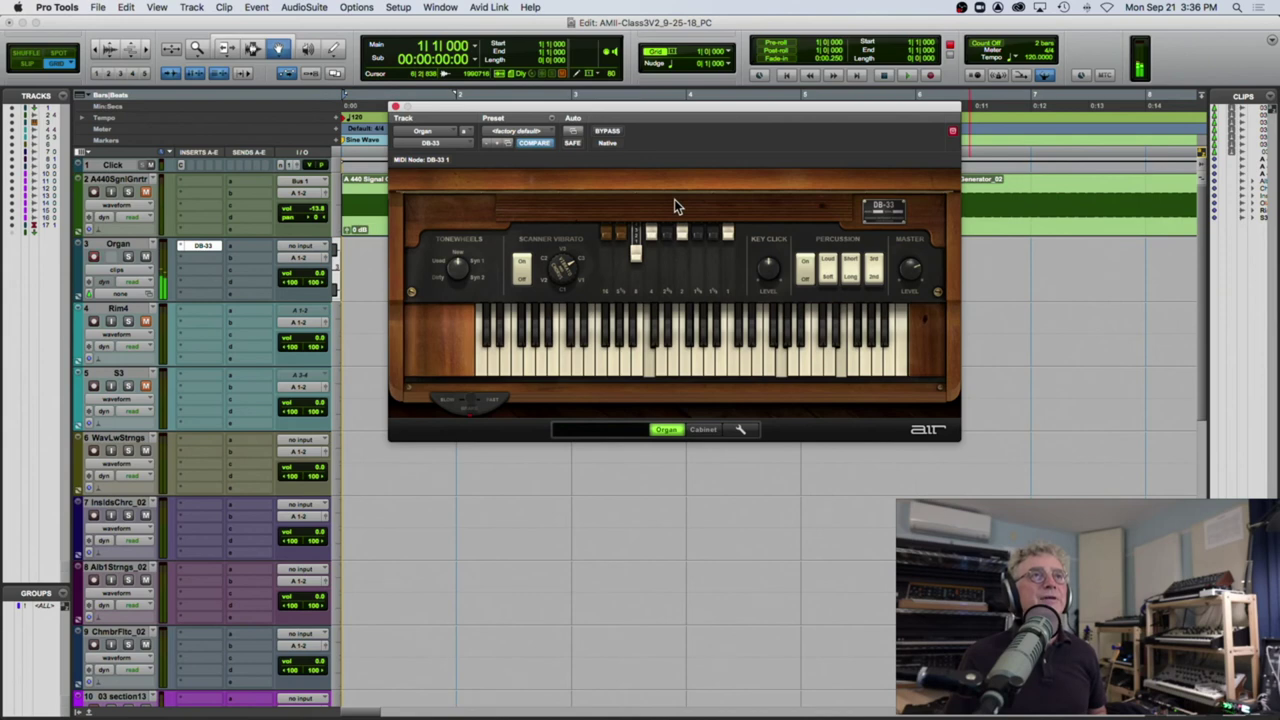
Step: Audition the 2 2/3' and 1 3/5' drawbars with the 1 1/3' and 1' drawbars slightly out, and return all four to 0
{"action": "left_click_drag", "start_coordinate": [666, 233], "coordinate": [666, 243]}
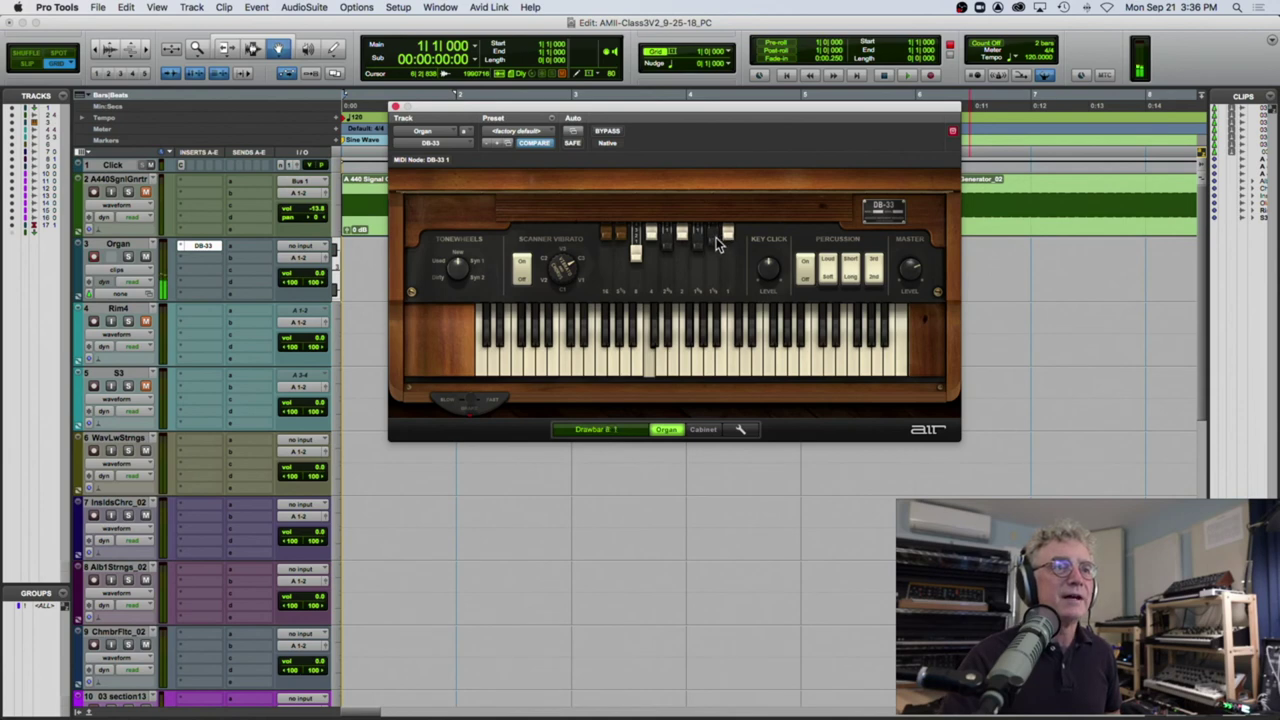
{"action": "left_click_drag", "start_coordinate": [728, 235], "coordinate": [657, 246]}
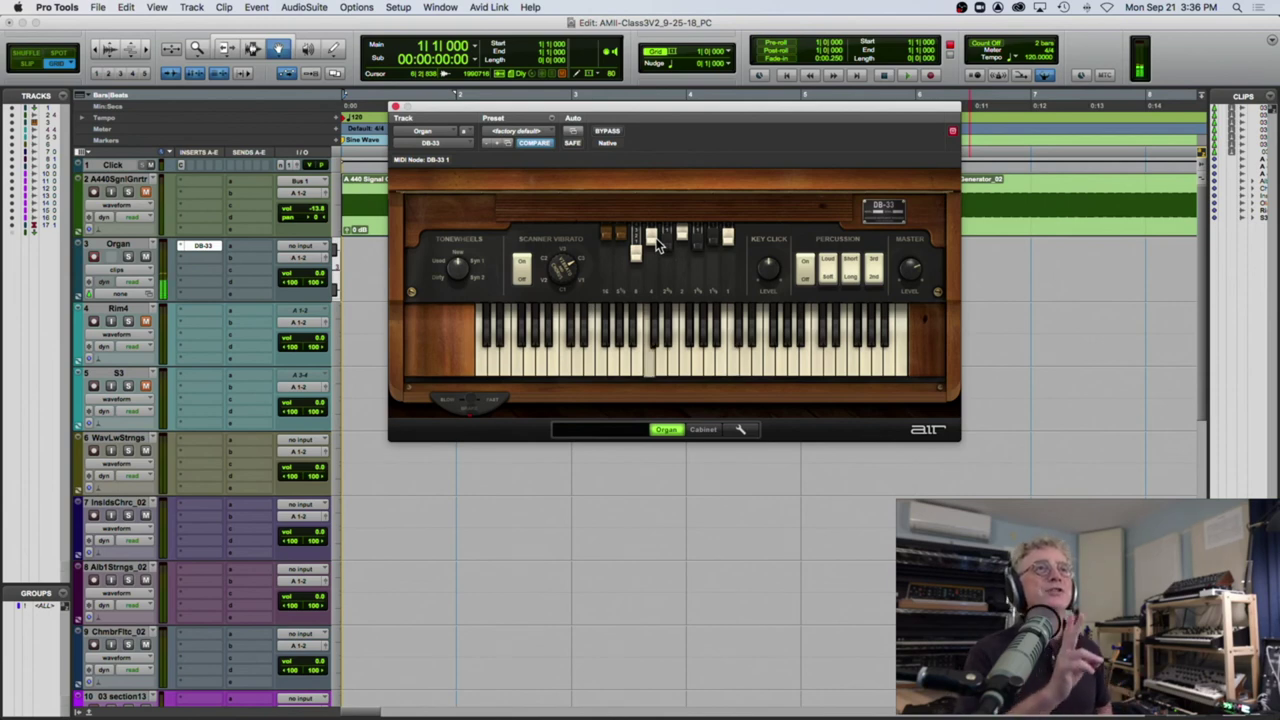
{"action": "left_click_drag", "start_coordinate": [657, 245], "coordinate": [716, 228]}
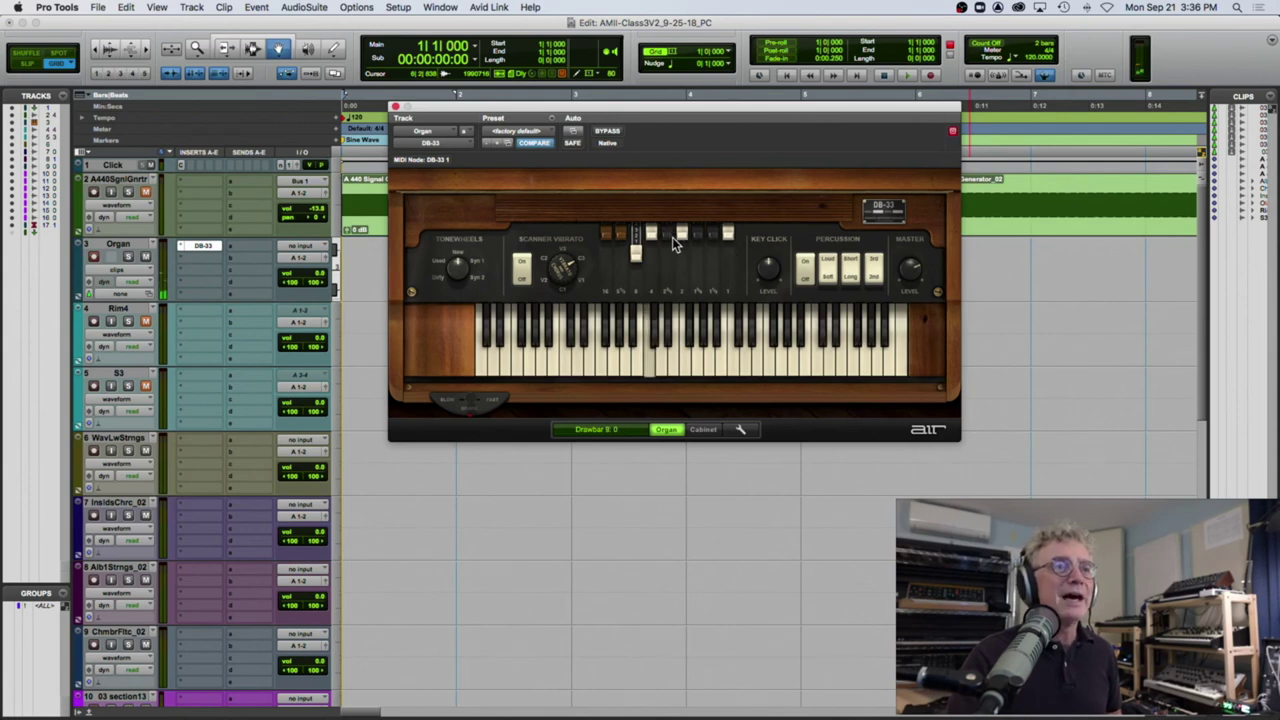
Step: Bring out the 2 2/3', 1 3/5', 1 1/3' and 1' drawbars again and reset them to 0, finishing with the 2 2/3' drawbar
{"action": "left_click_drag", "start_coordinate": [669, 234], "coordinate": [672, 245]}
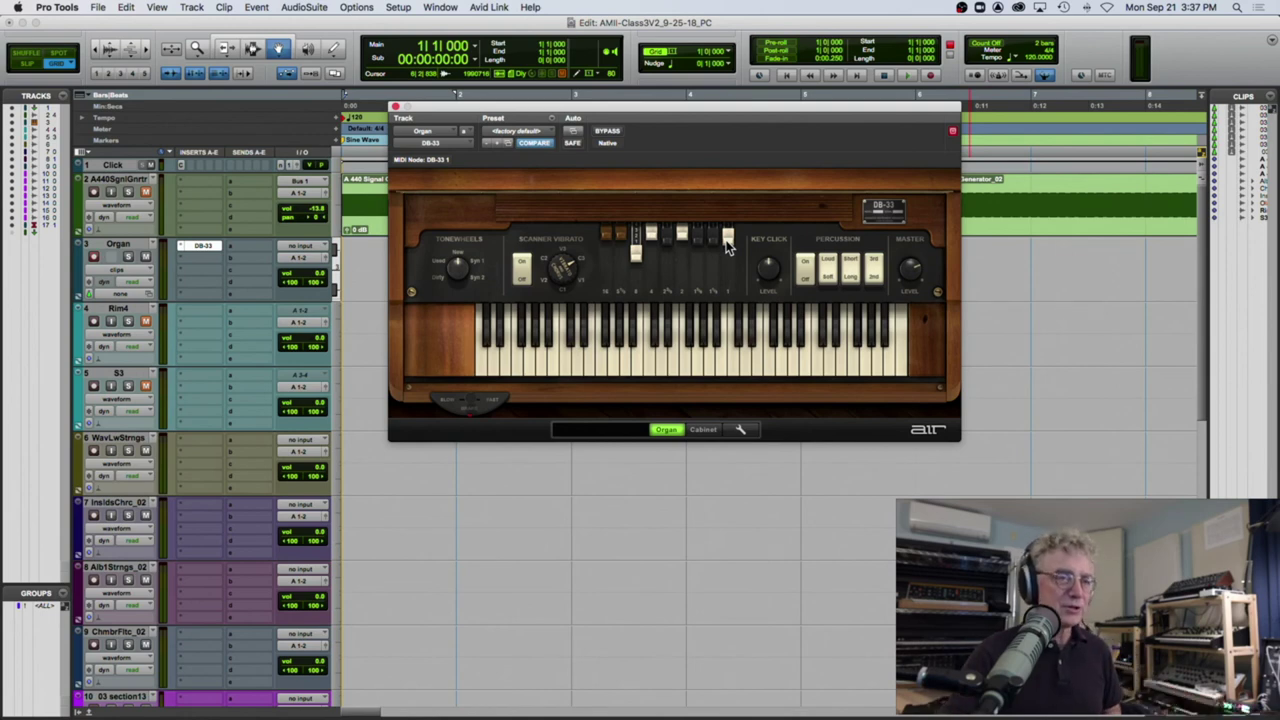
{"action": "mouse_move", "coordinate": [668, 242]}
{"action": "left_click_drag", "start_coordinate": [697, 252], "coordinate": [698, 236]}
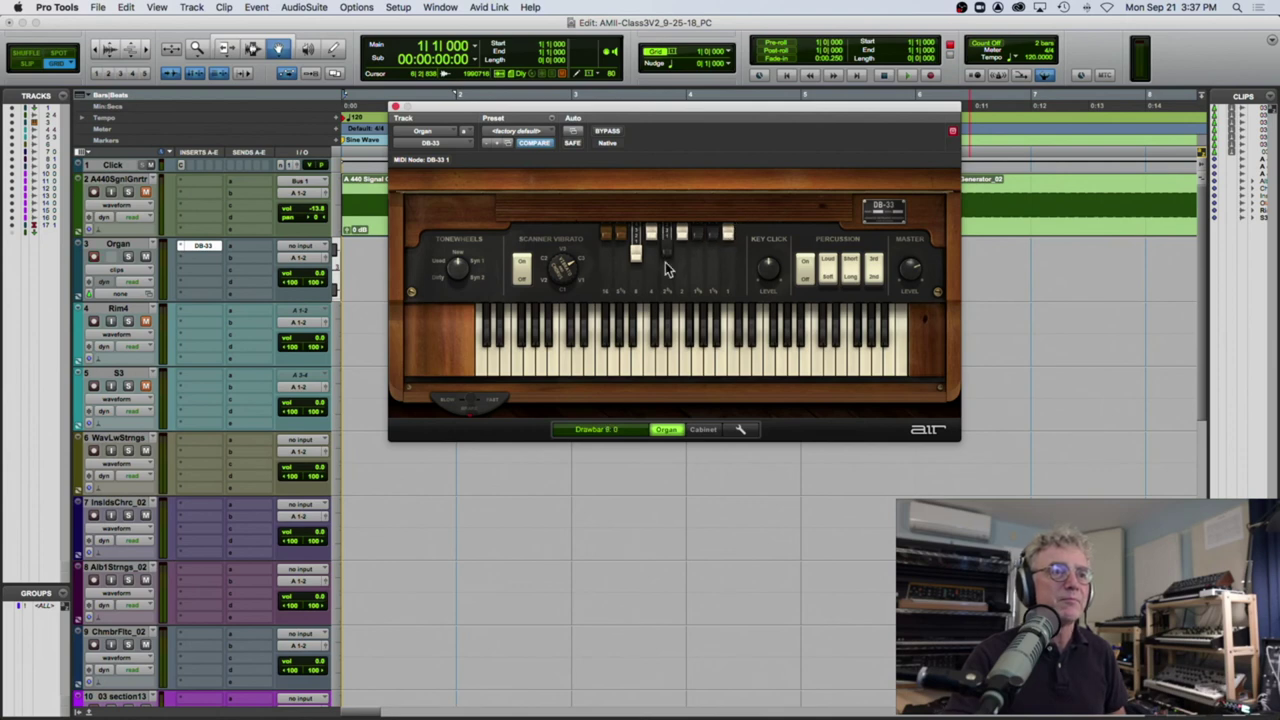
{"action": "left_click_drag", "start_coordinate": [667, 258], "coordinate": [671, 224]}
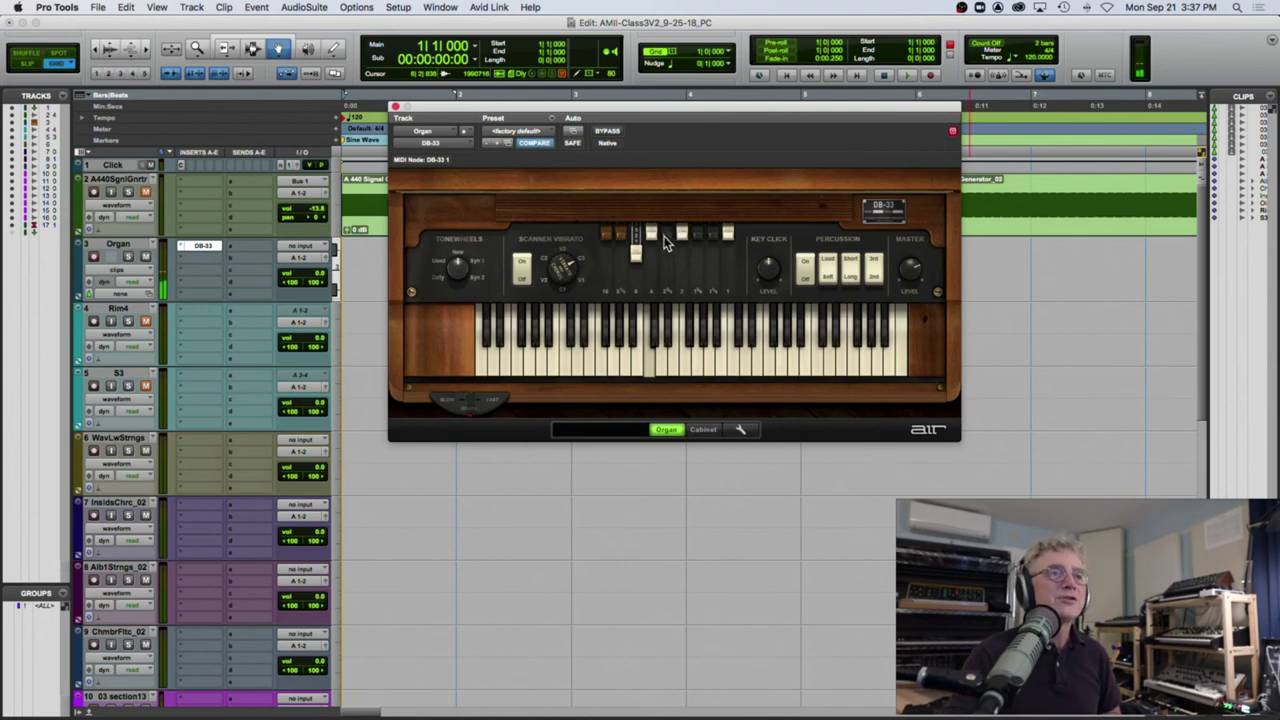
Step: Audition the 1 3/5' drawbar at 2 against keyboard notes, and push the 1 3/5' and 2 2/3' drawbars back in
{"action": "mouse_move", "coordinate": [697, 237]}
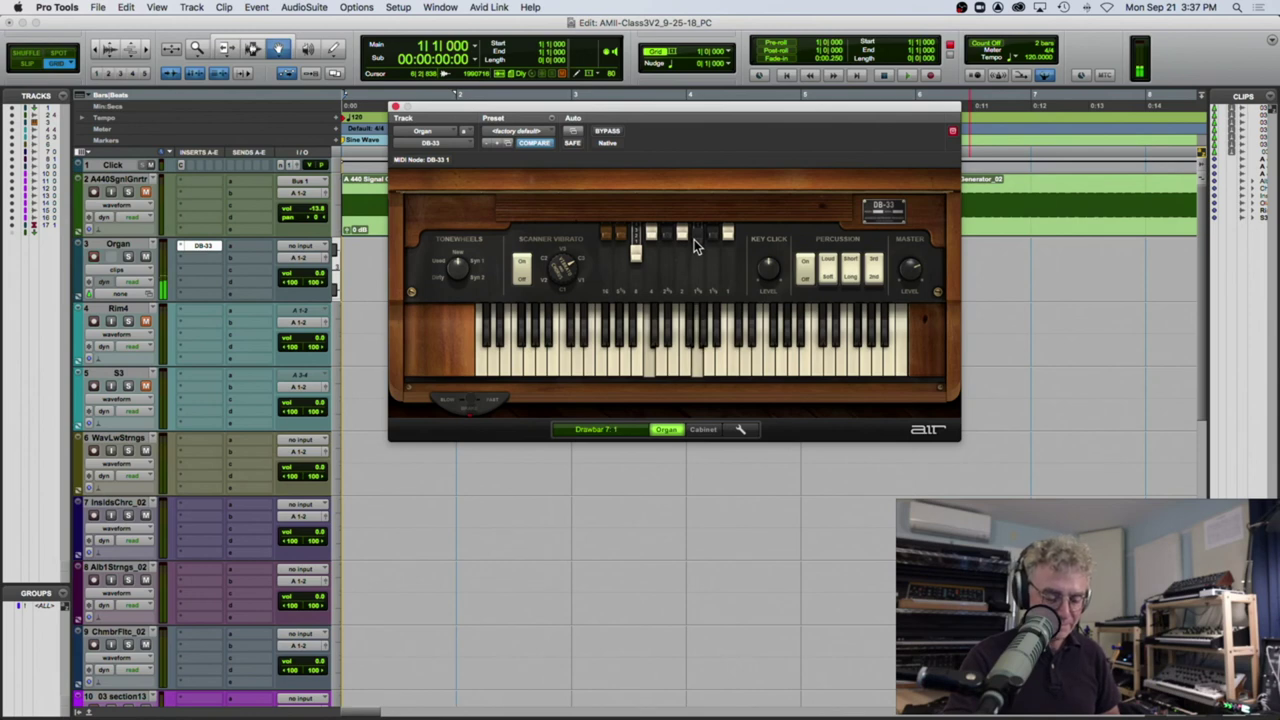
{"action": "left_click_drag", "start_coordinate": [695, 240], "coordinate": [705, 229]}
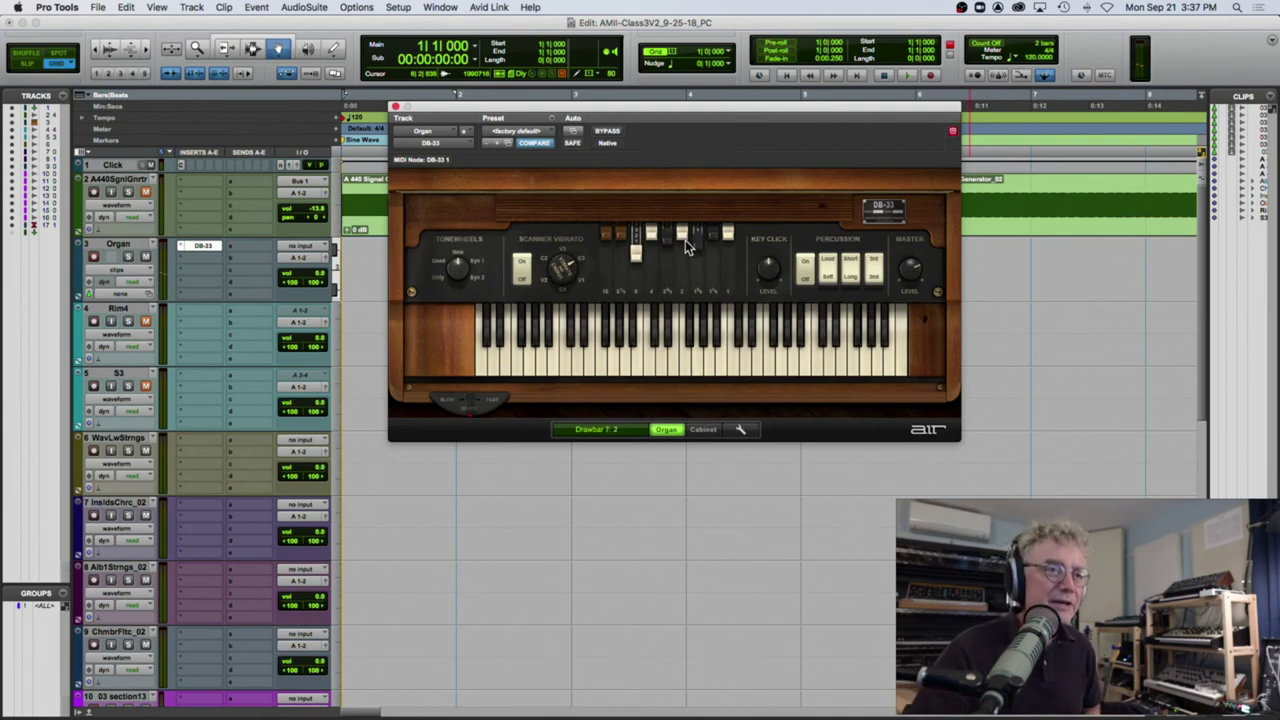
{"action": "left_click_drag", "start_coordinate": [670, 238], "coordinate": [672, 228]}
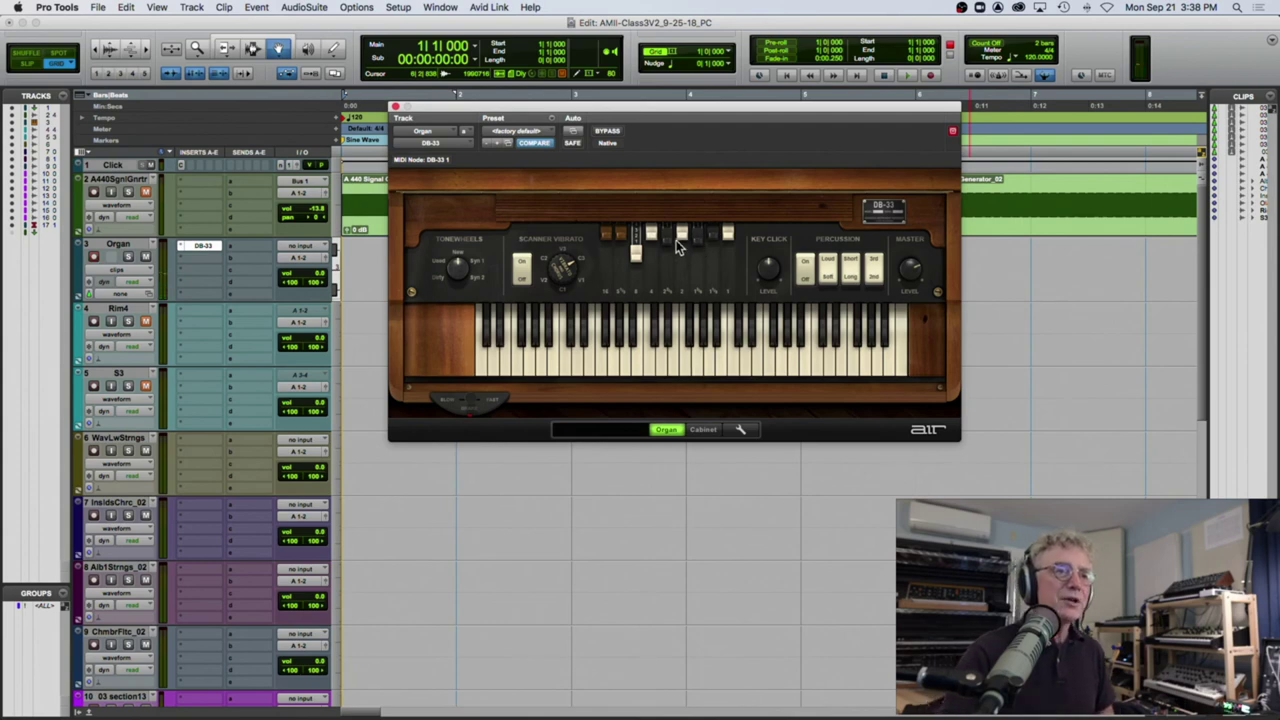
Step: Audition the 4', 2' and 1' drawbars together, leave the 1' drawbar slightly out and return the other two to 0
{"action": "left_click", "coordinate": [682, 238]}
{"action": "left_click_drag", "start_coordinate": [651, 232], "coordinate": [728, 246]}
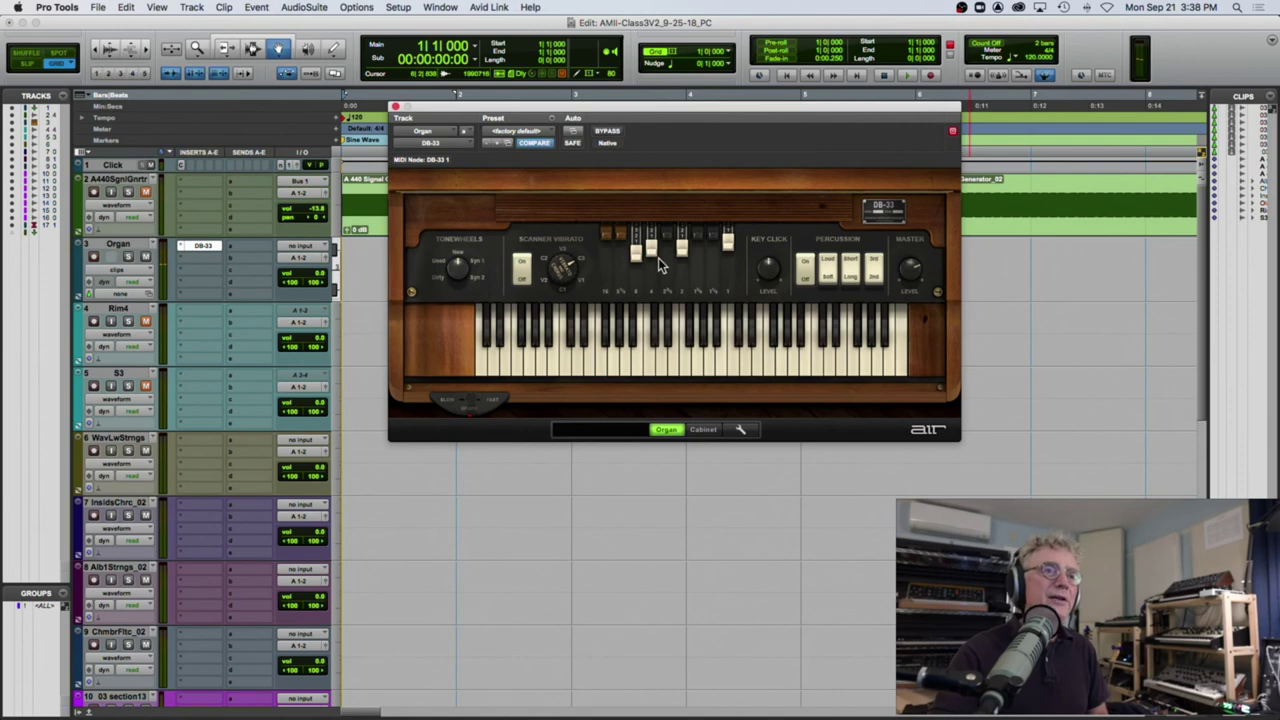
{"action": "left_click_drag", "start_coordinate": [660, 262], "coordinate": [661, 232]}
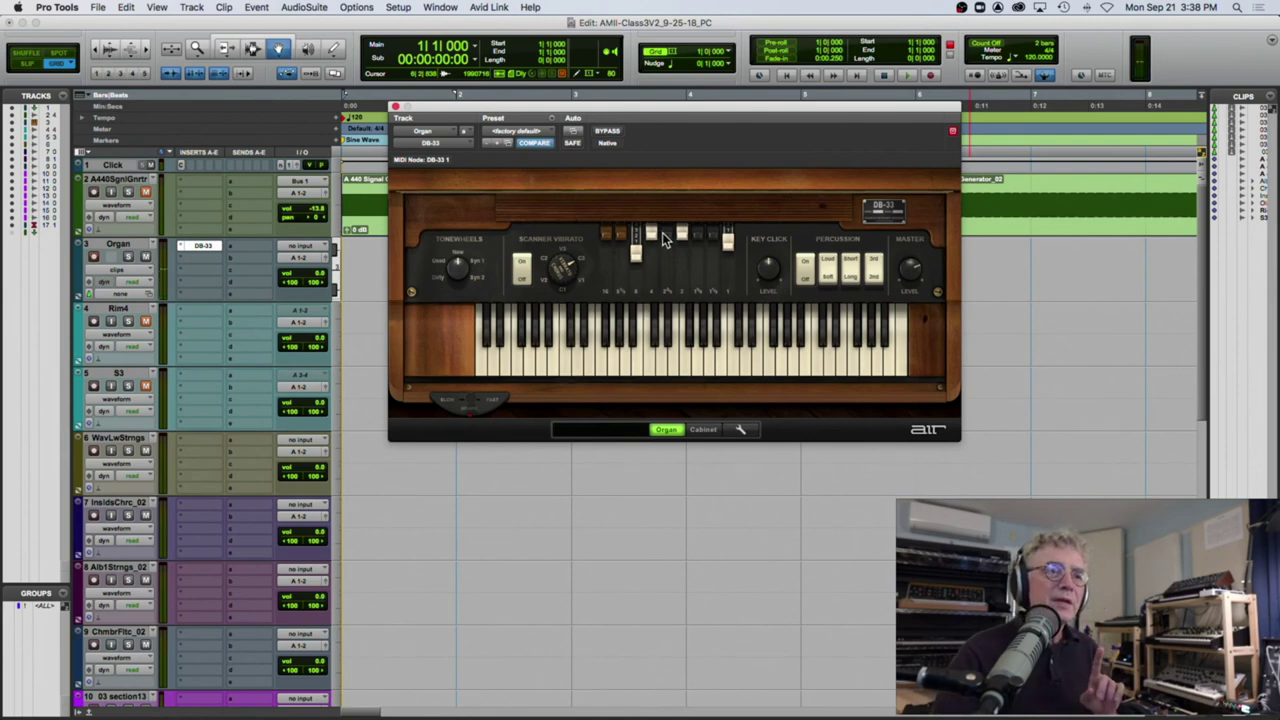
Step: Set the 8' drawbar to 5 and bring out the 2 2/3', 1 3/5' and 1 1/3' drawbars for a chord
{"action": "left_click_drag", "start_coordinate": [636, 258], "coordinate": [635, 259]}
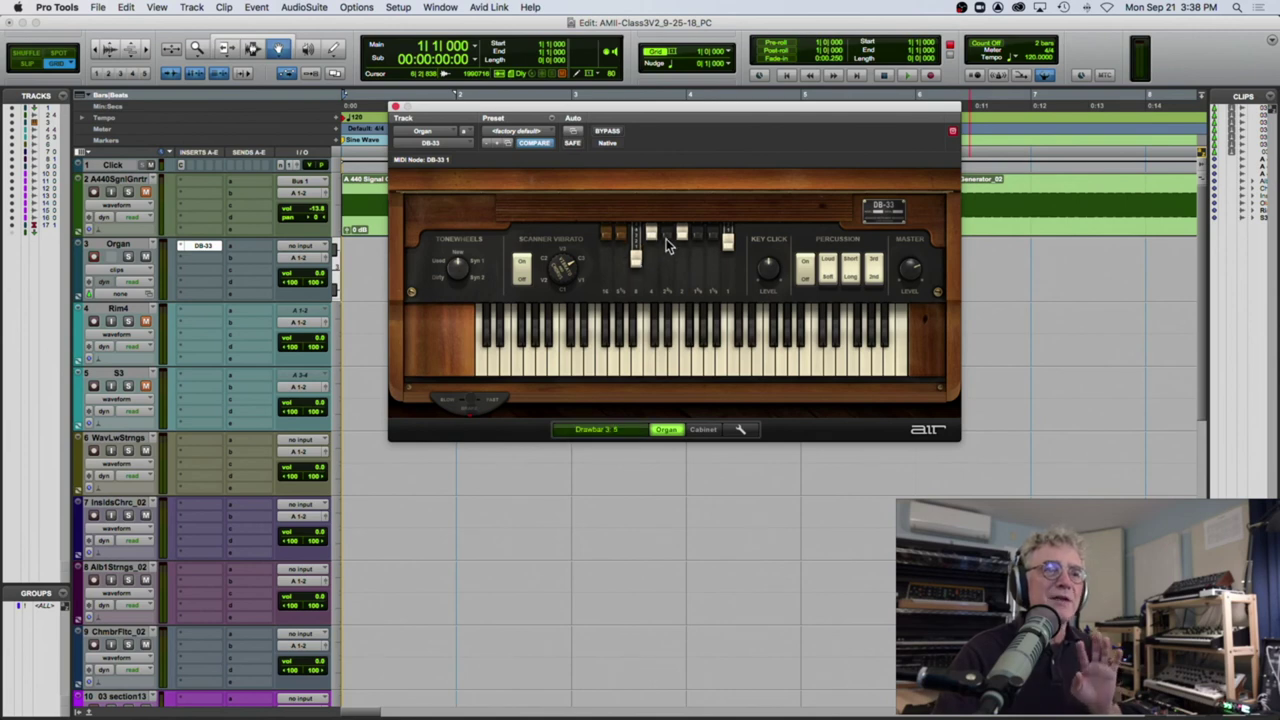
{"action": "mouse_move", "coordinate": [694, 243]}
{"action": "left_mouse_down"}
{"action": "mouse_move", "coordinate": [695, 258]}
{"action": "mouse_move", "coordinate": [711, 238]}
{"action": "left_mouse_up"}
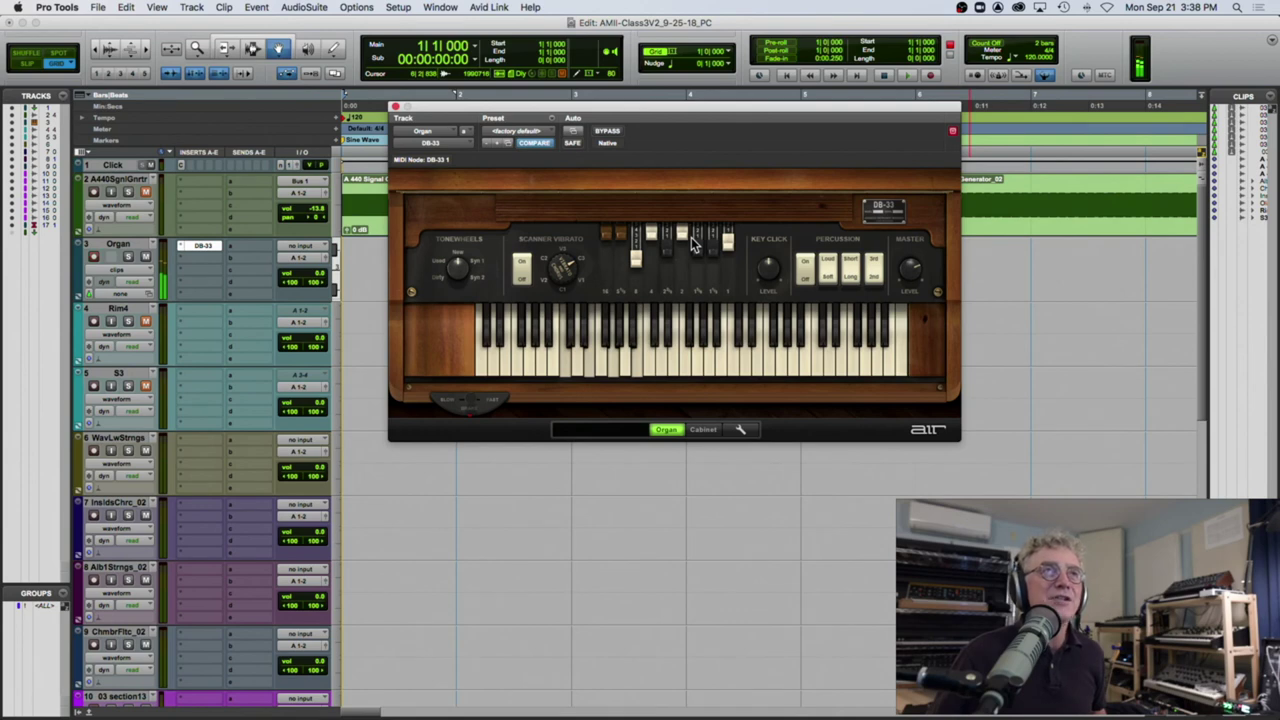
Step: Rebalance the 2 2/3', 1 3/5' and 1 1/3' drawbars around a chord and return all drawbars to 0, finishing with the 8'
{"action": "left_click_drag", "start_coordinate": [693, 243], "coordinate": [694, 232]}
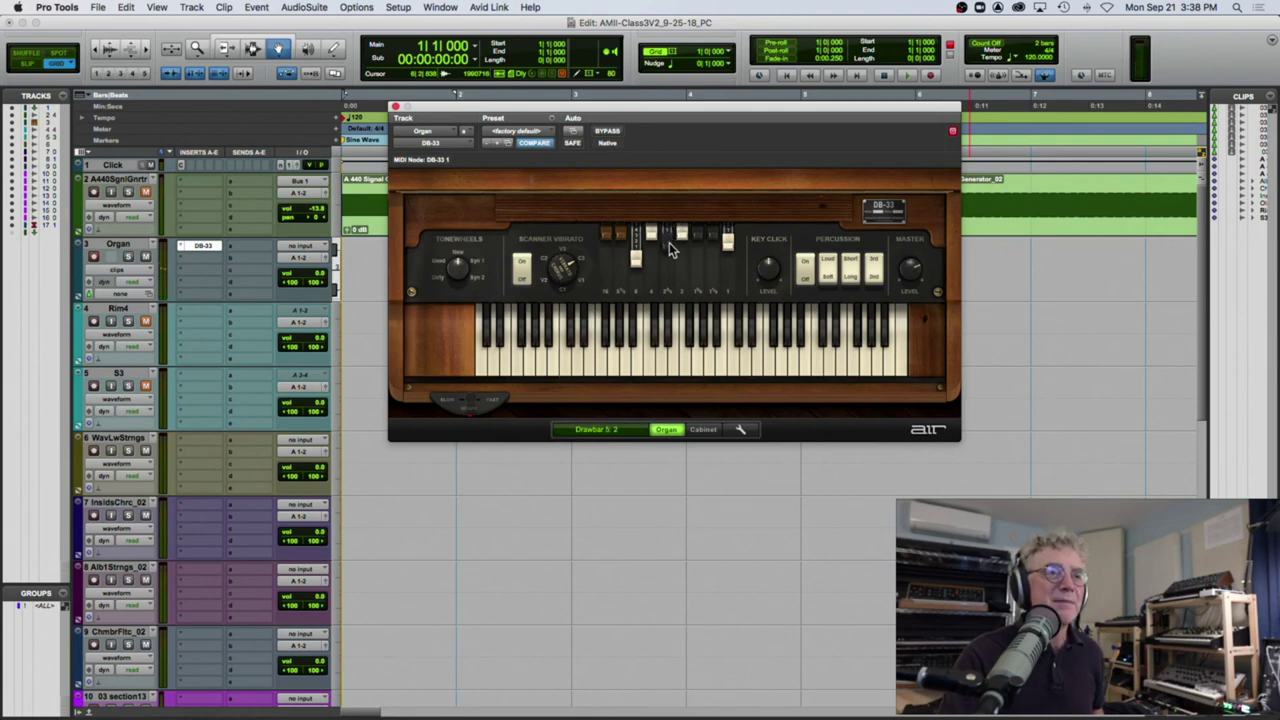
{"action": "left_click_drag", "start_coordinate": [712, 236], "coordinate": [710, 239]}
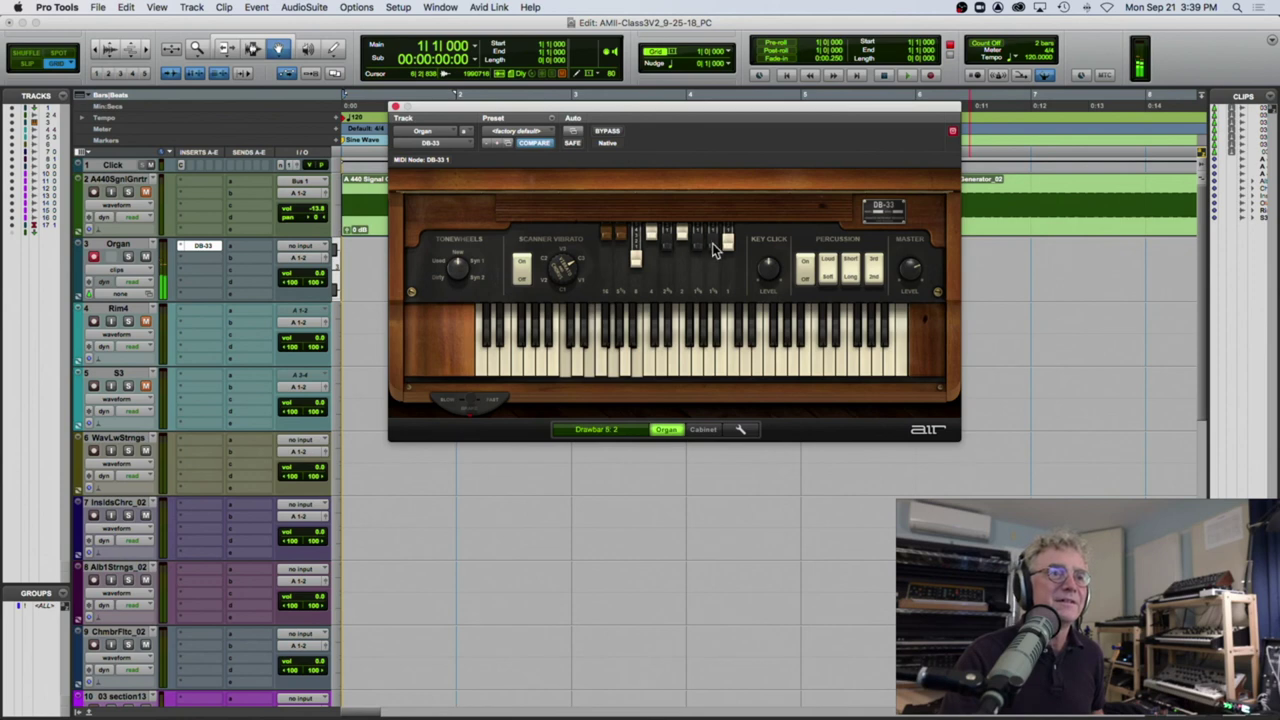
{"action": "left_click_drag", "start_coordinate": [637, 259], "coordinate": [671, 218]}
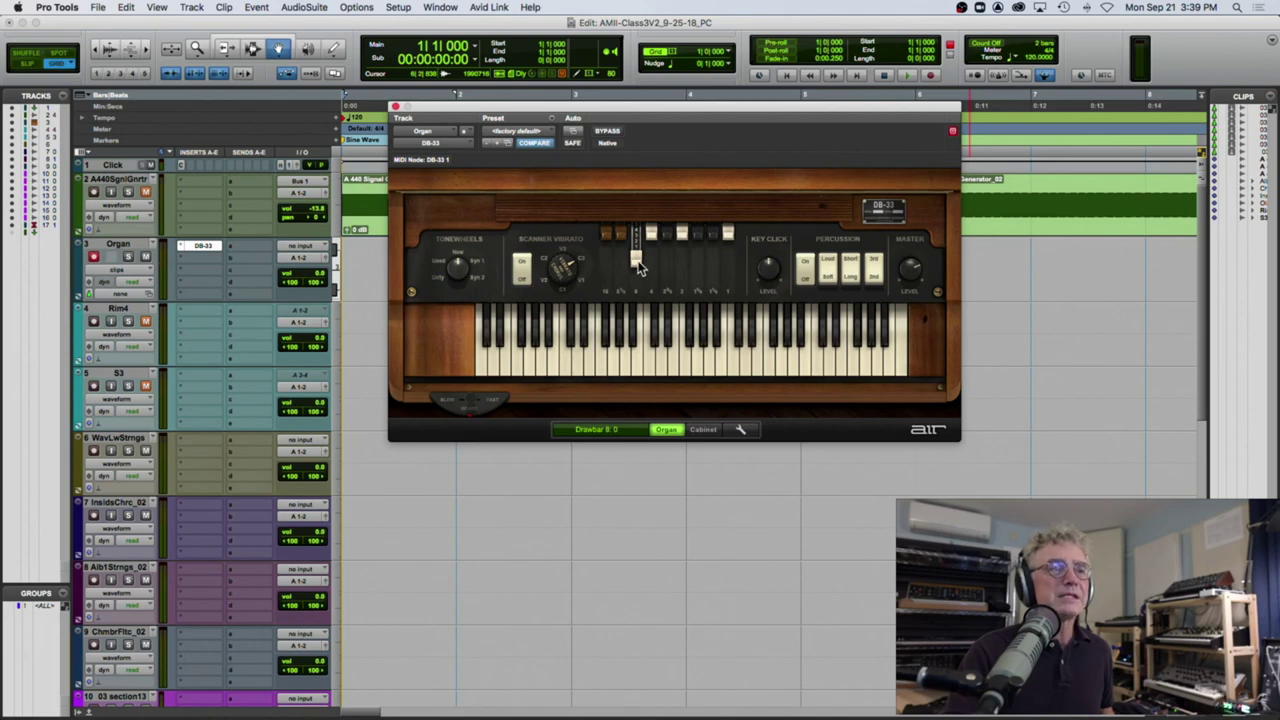
{"action": "left_click_drag", "start_coordinate": [637, 262], "coordinate": [639, 210]}
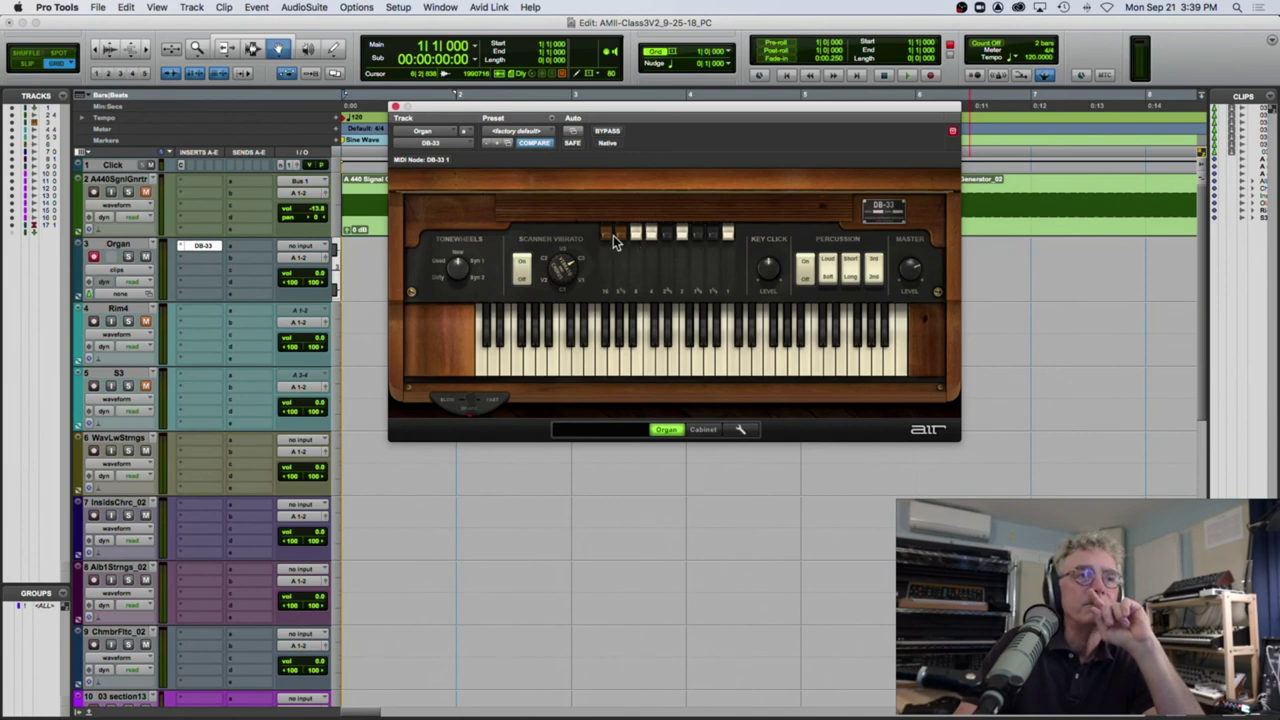
Step: Bring out the 16', 5 1/3' and 8' drawbars, then add the 2 2/3', 1 3/5' and 1 1/3' drawbars for a fuller sound
{"action": "left_click_drag", "start_coordinate": [612, 244], "coordinate": [612, 260]}
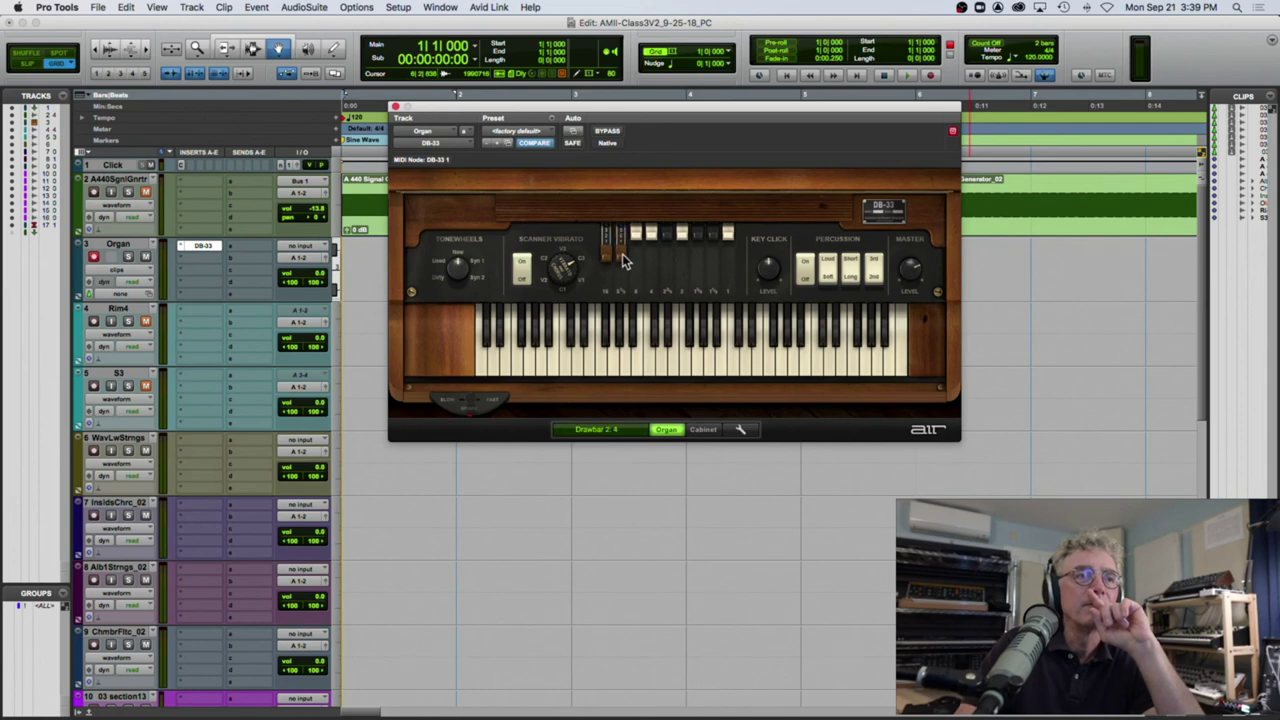
{"action": "left_click_drag", "start_coordinate": [636, 236], "coordinate": [640, 262]}
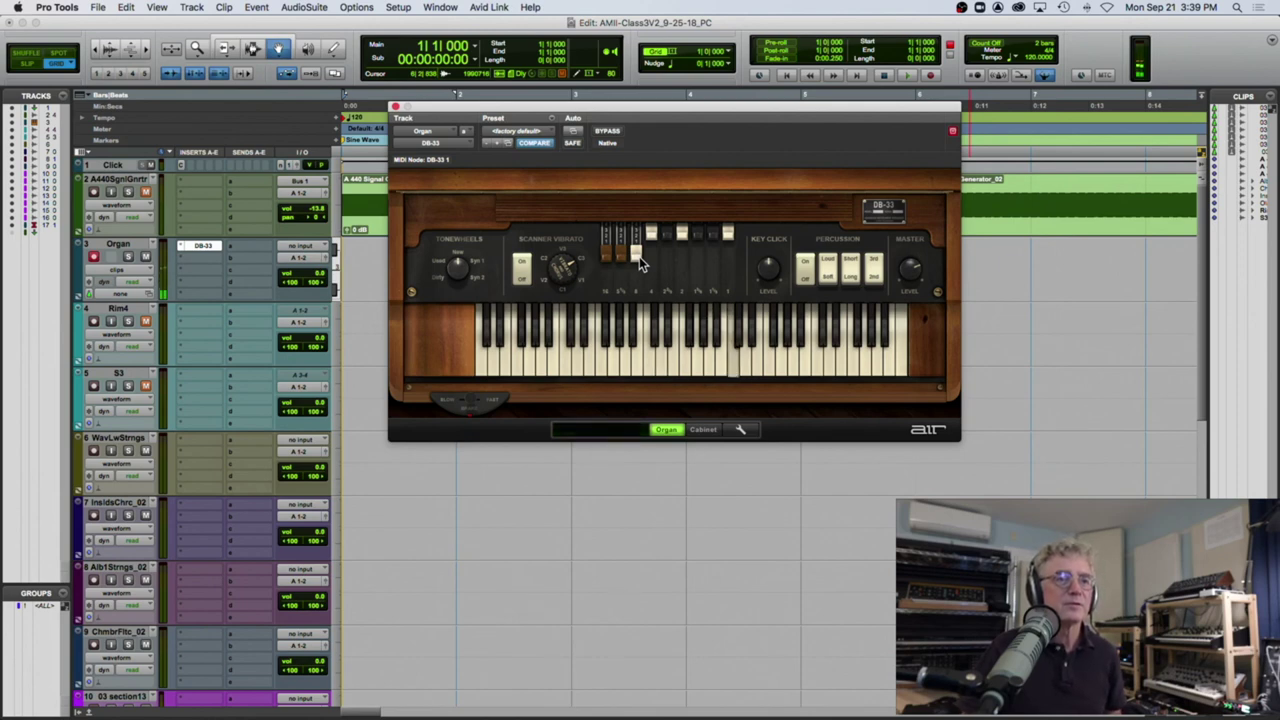
{"action": "mouse_move", "coordinate": [662, 251]}
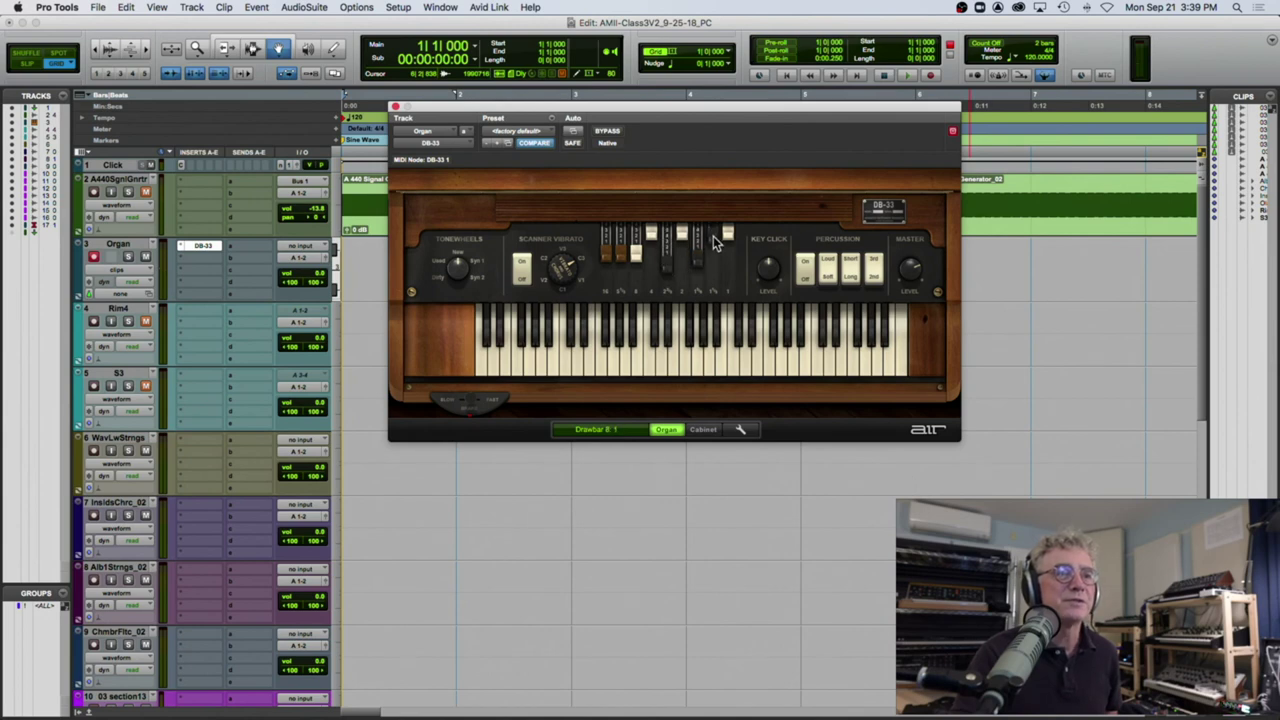
{"action": "mouse_move", "coordinate": [708, 278]}
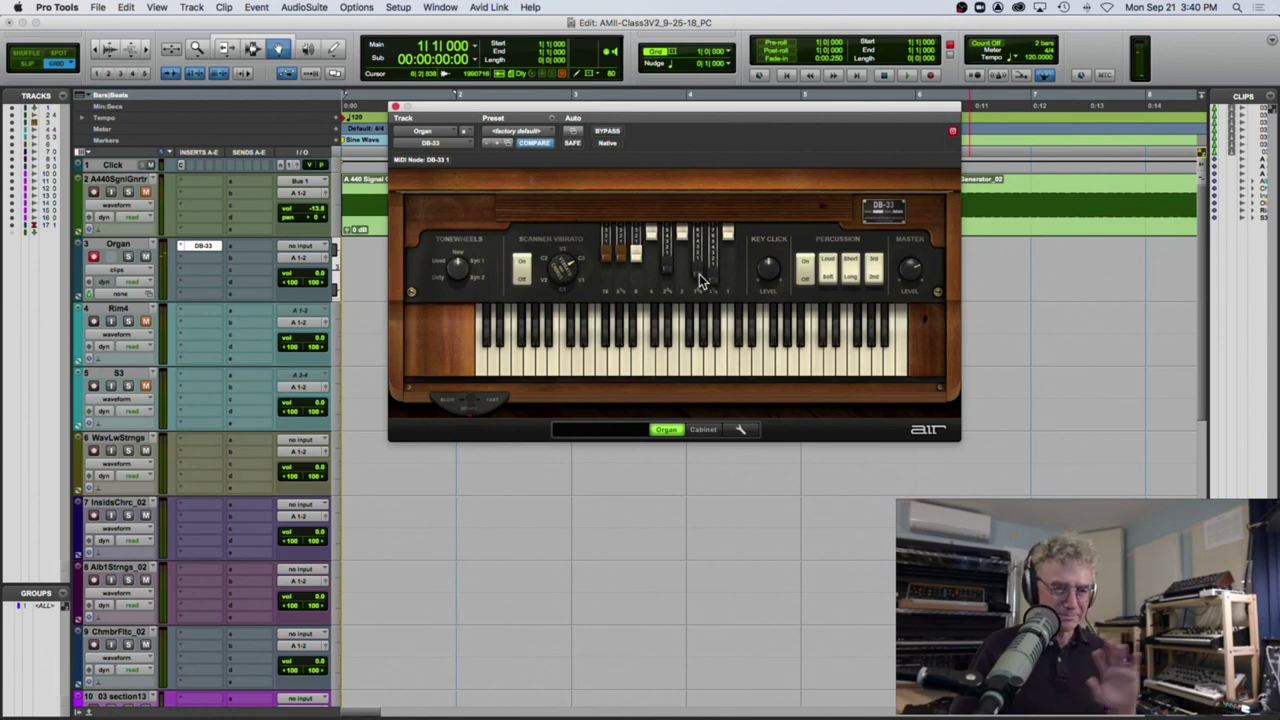
Step: Reset all the extended drawbars to 0, then set the 8' drawbar to 5 and bring out the 2 2/3' drawbar
{"action": "left_click_drag", "start_coordinate": [700, 280], "coordinate": [716, 207]}
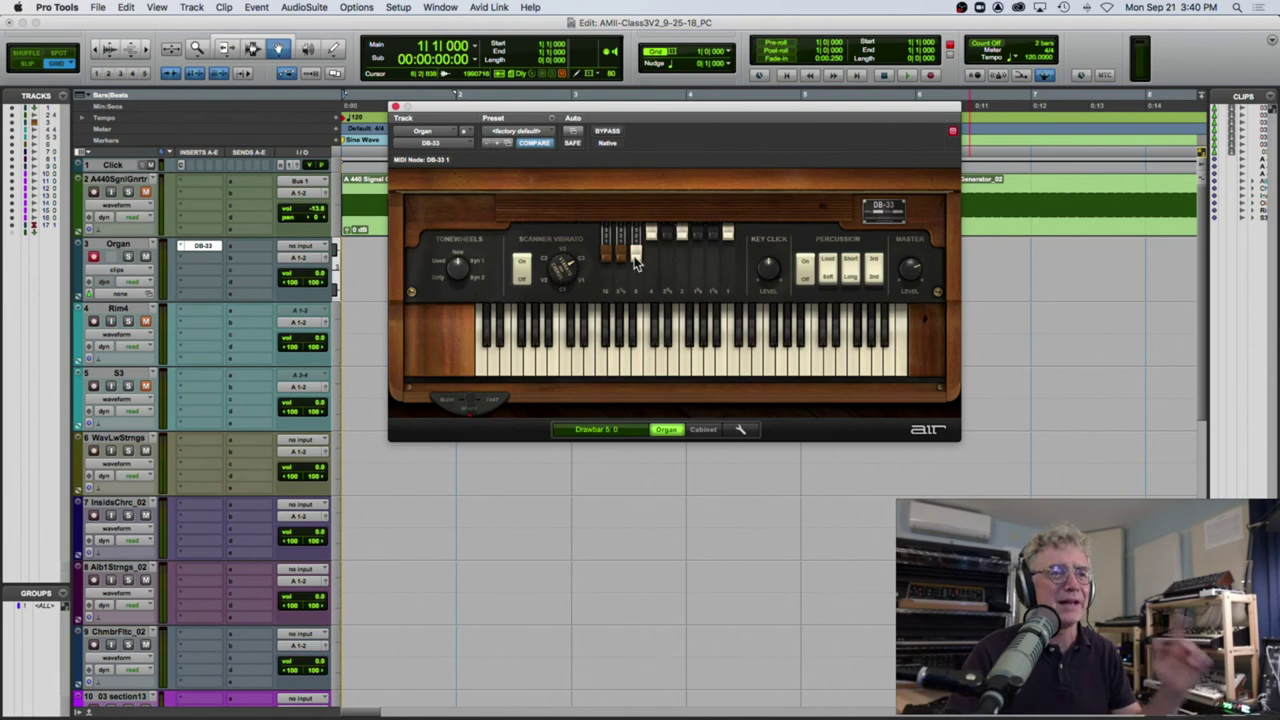
{"action": "left_click_drag", "start_coordinate": [636, 256], "coordinate": [643, 210]}
{"action": "left_click_drag", "start_coordinate": [617, 256], "coordinate": [624, 210]}
{"action": "left_click_drag", "start_coordinate": [605, 260], "coordinate": [608, 208]}
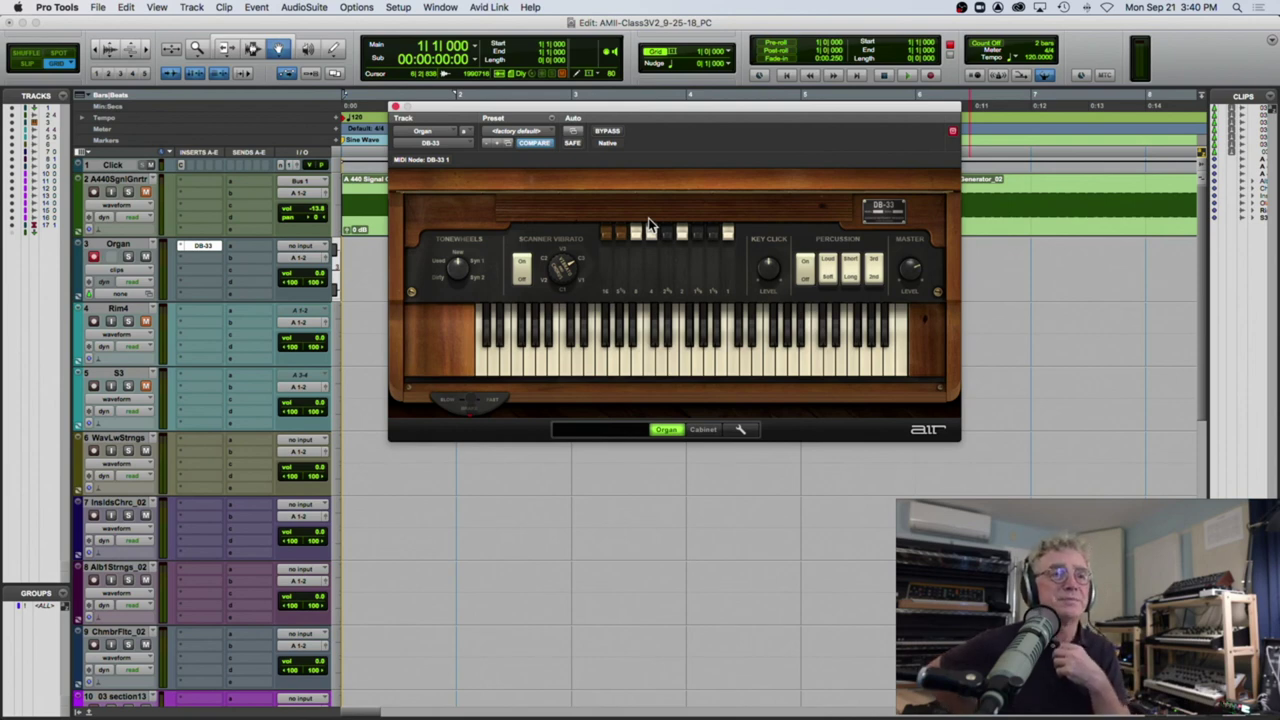
{"action": "left_click_drag", "start_coordinate": [636, 240], "coordinate": [662, 260]}
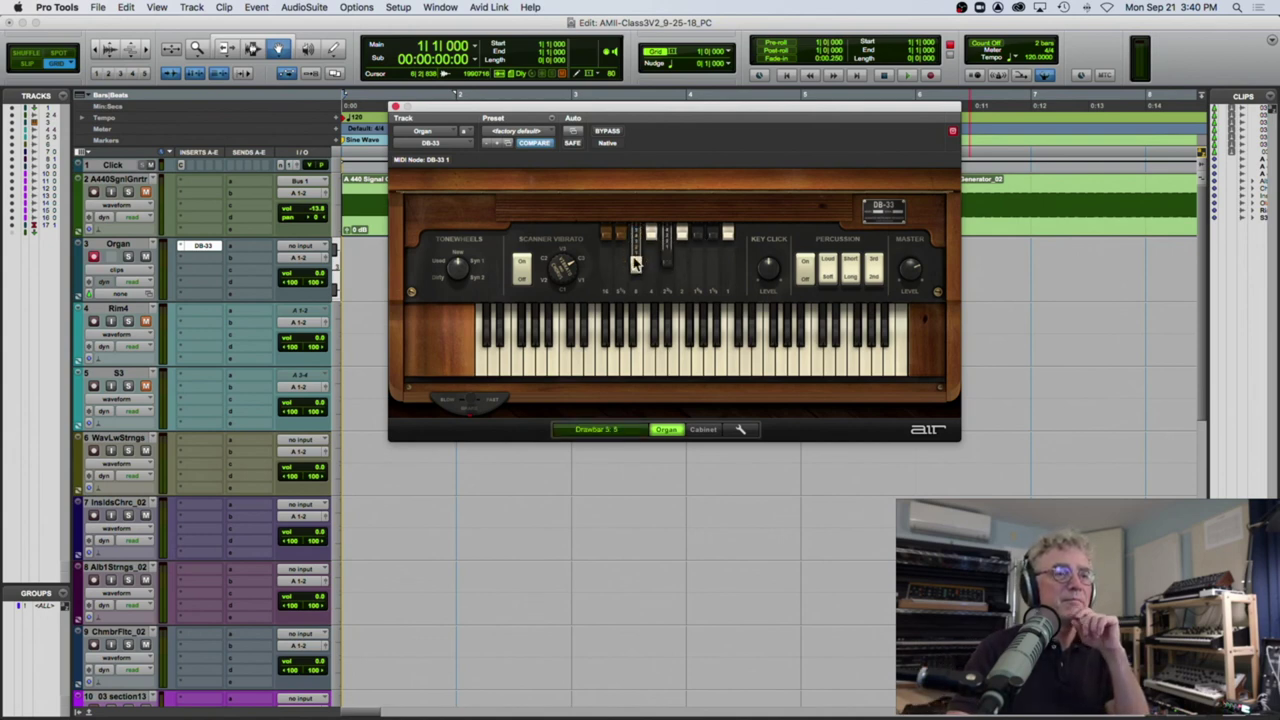
Step: Insert the stereo H-EQ multichannel plug-in after DB-33 on the Organ track
{"action": "left_click", "coordinate": [201, 257]}
{"action": "mouse_move", "coordinate": [220, 258]}
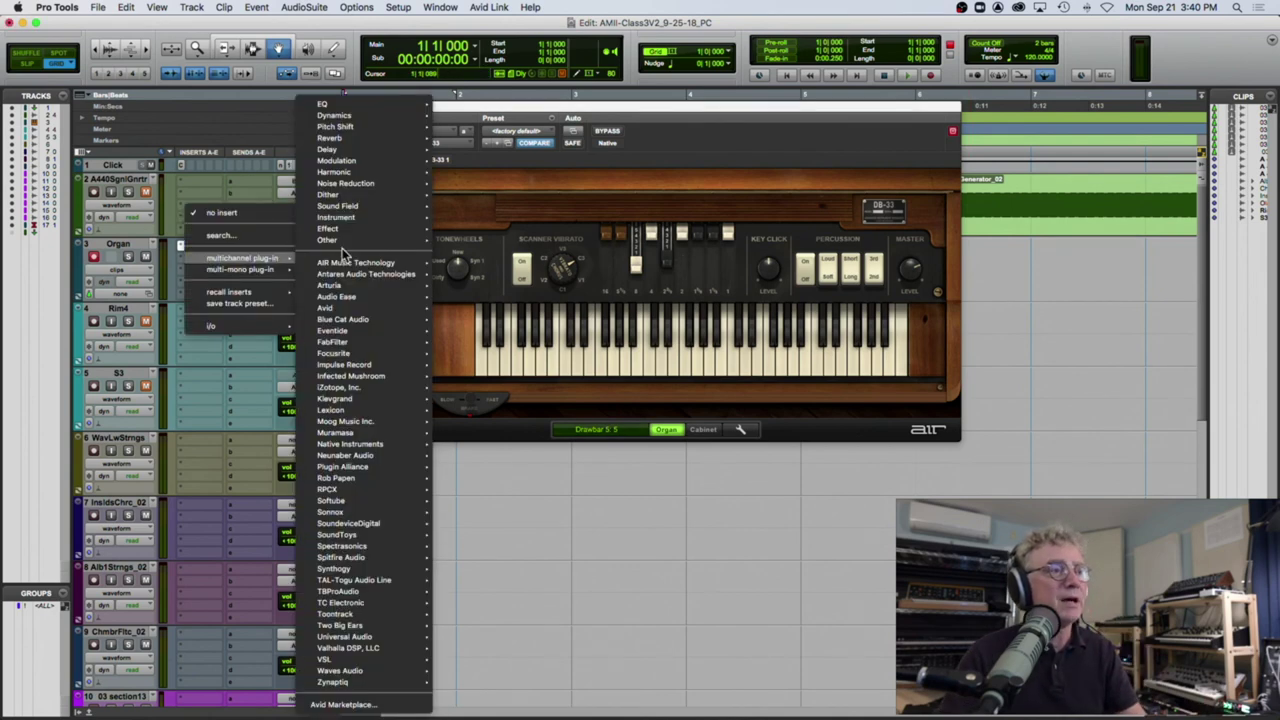
{"action": "mouse_move", "coordinate": [366, 104]}
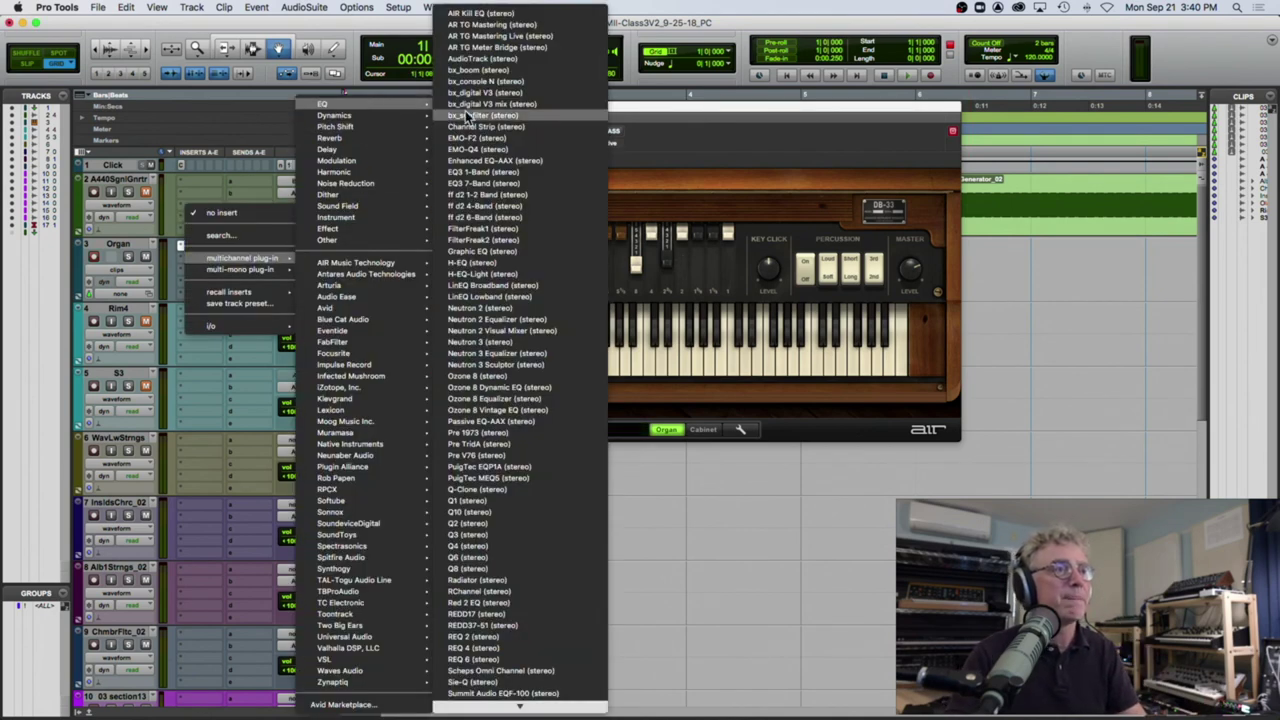
{"action": "left_click", "coordinate": [470, 266]}
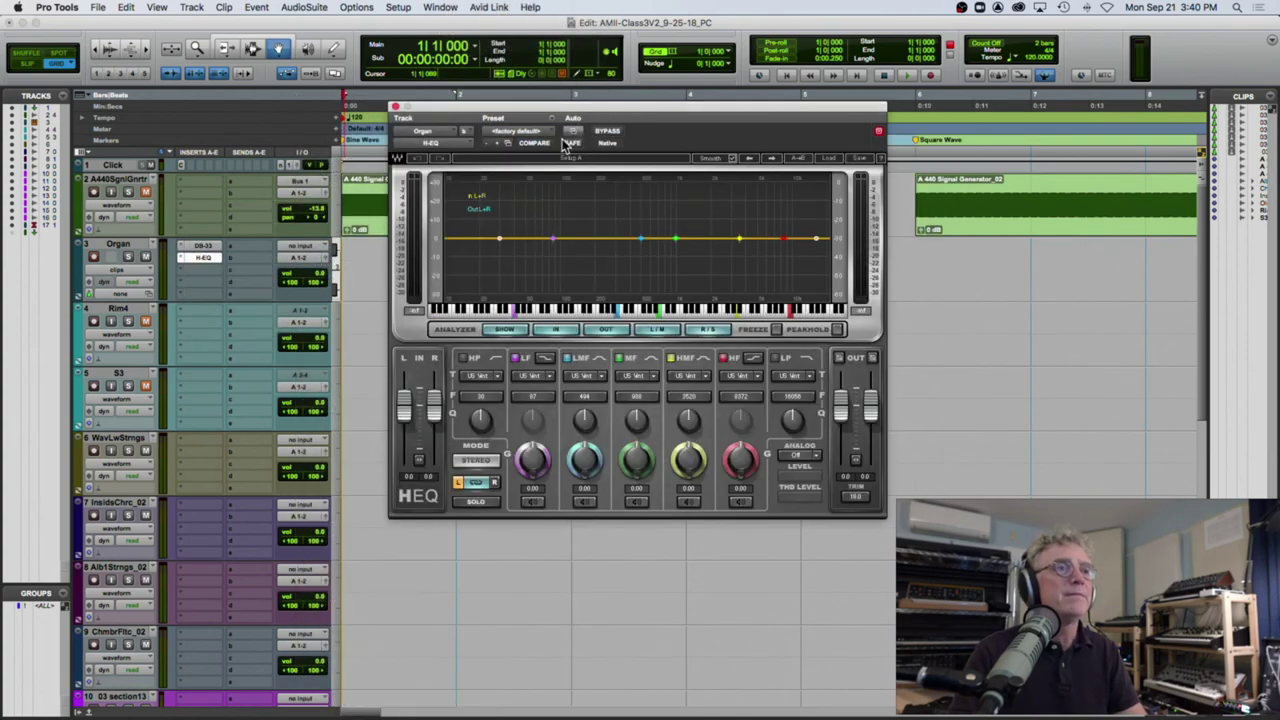
Step: Place the DB-33 and H-EQ windows side by side and push the 2 2/3' drawbar back to 0
{"action": "left_click_drag", "start_coordinate": [567, 105], "coordinate": [775, 187]}
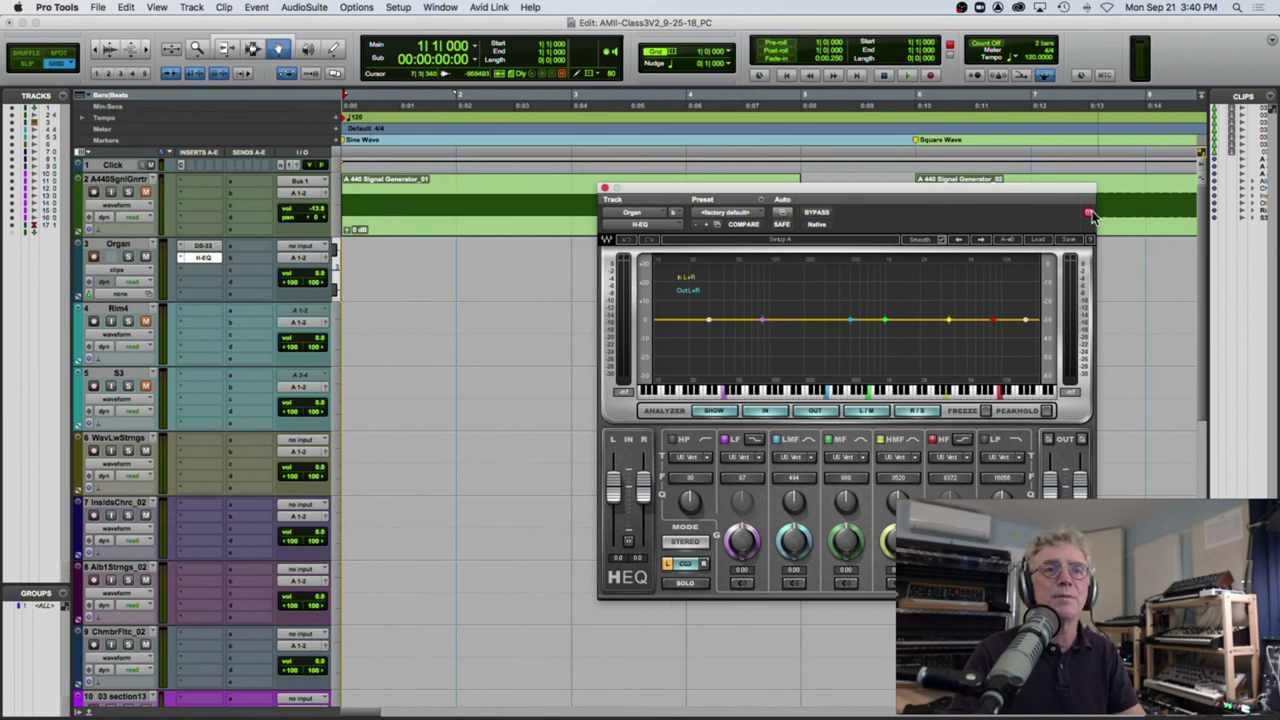
{"action": "left_click", "coordinate": [198, 246]}
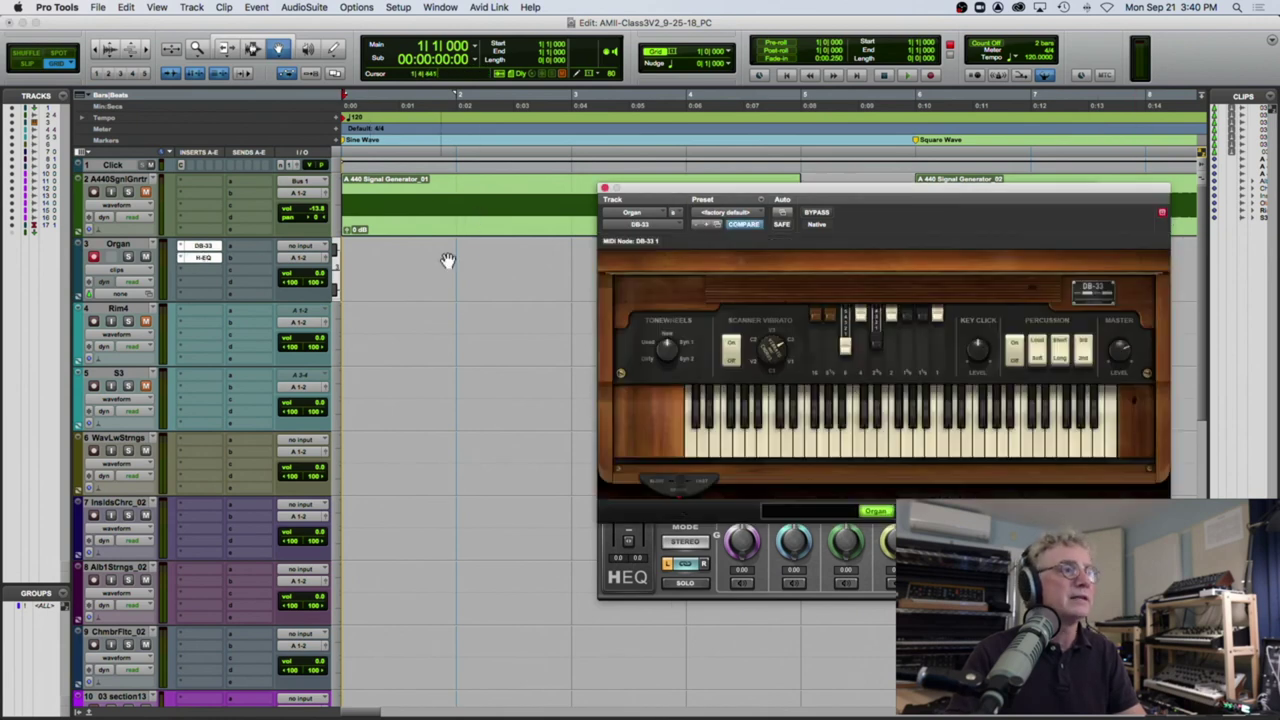
{"action": "left_click_drag", "start_coordinate": [668, 207], "coordinate": [145, 198]}
{"action": "left_click_drag", "start_coordinate": [652, 197], "coordinate": [722, 183]}
{"action": "left_click_drag", "start_coordinate": [332, 360], "coordinate": [341, 300]}
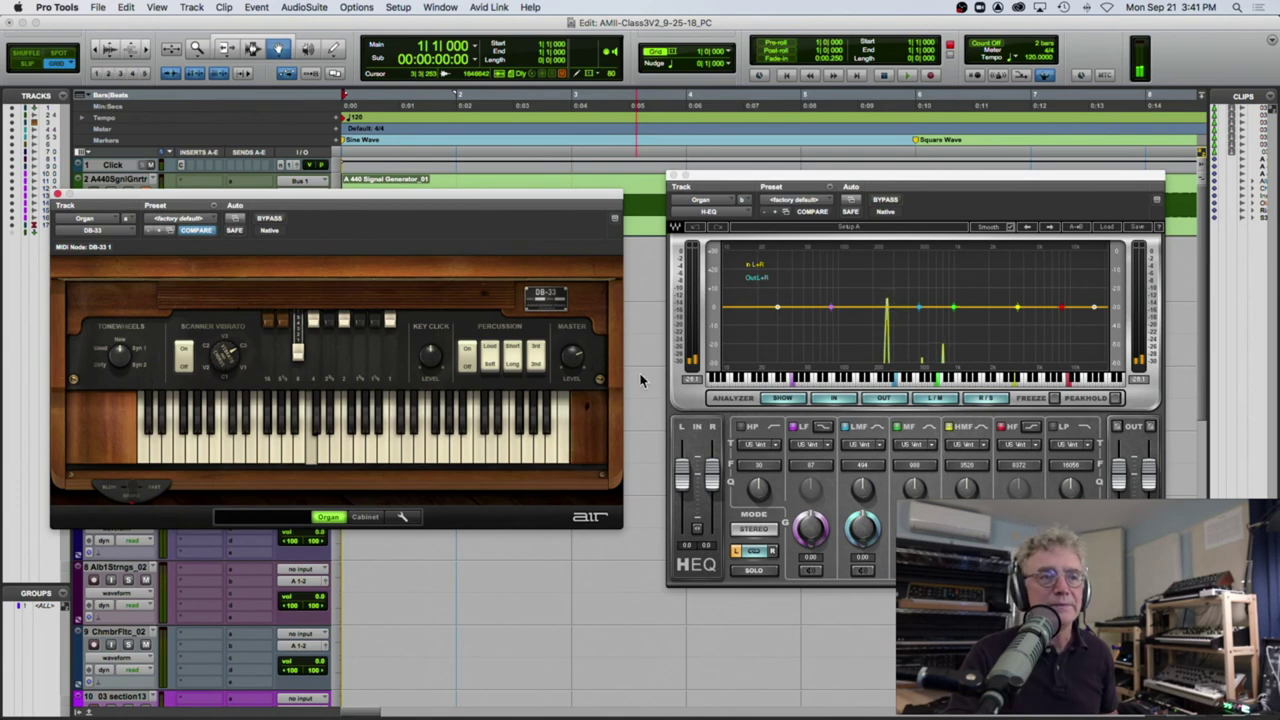
Step: Bring out the 2 2/3', 1 3/5', 1 1/3' and 1' drawbars while a note sounds, and set the 8' drawbar to 4
{"action": "mouse_move", "coordinate": [328, 321]}
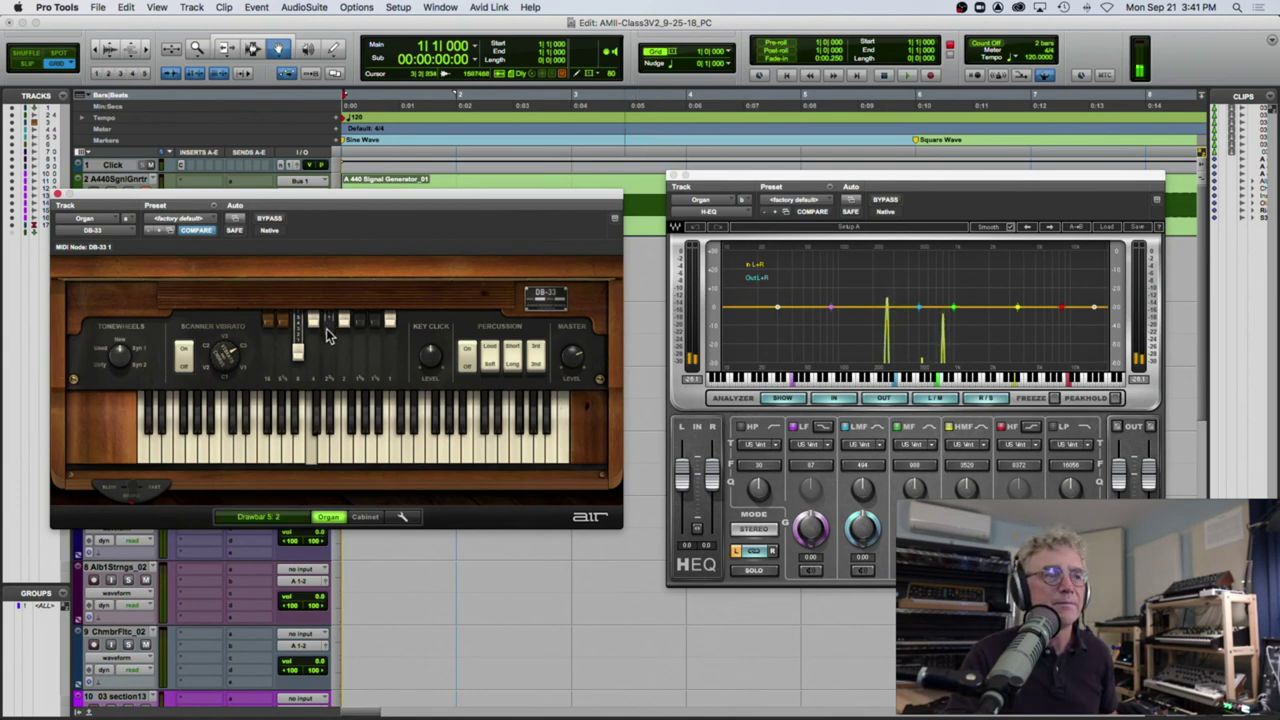
{"action": "left_click_drag", "start_coordinate": [328, 335], "coordinate": [370, 354]}
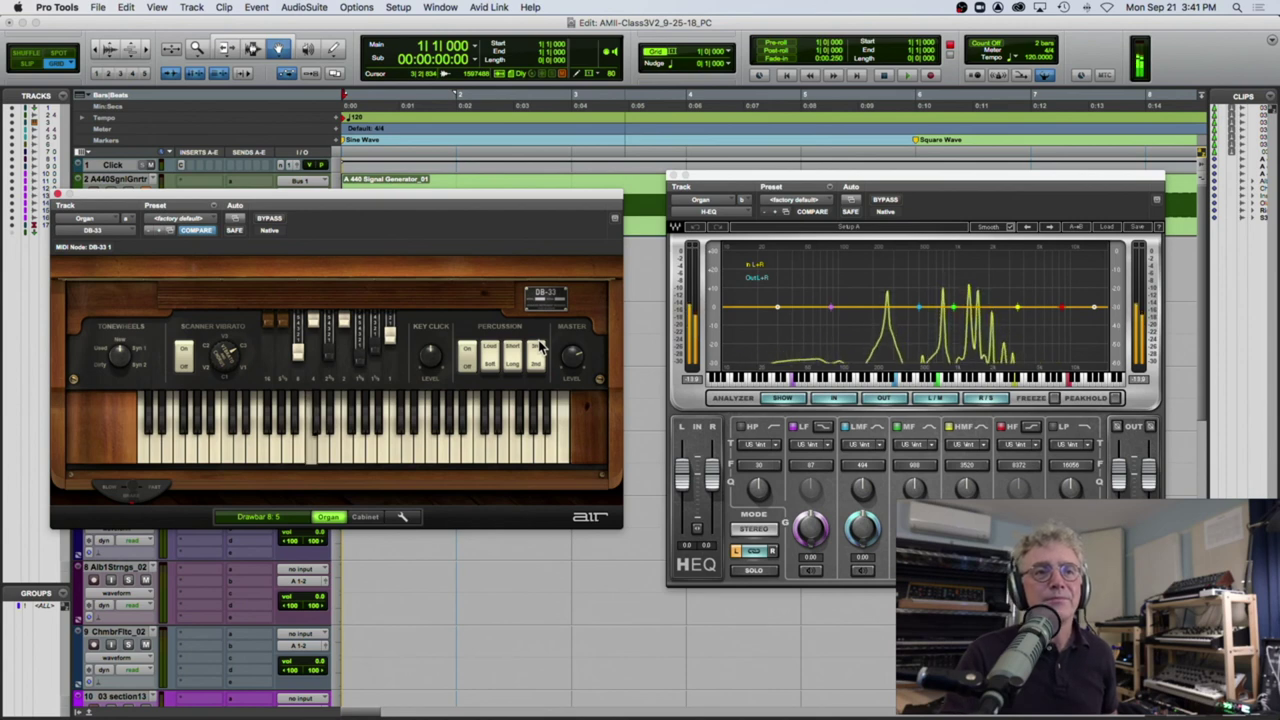
{"action": "left_click_drag", "start_coordinate": [297, 355], "coordinate": [298, 337]}
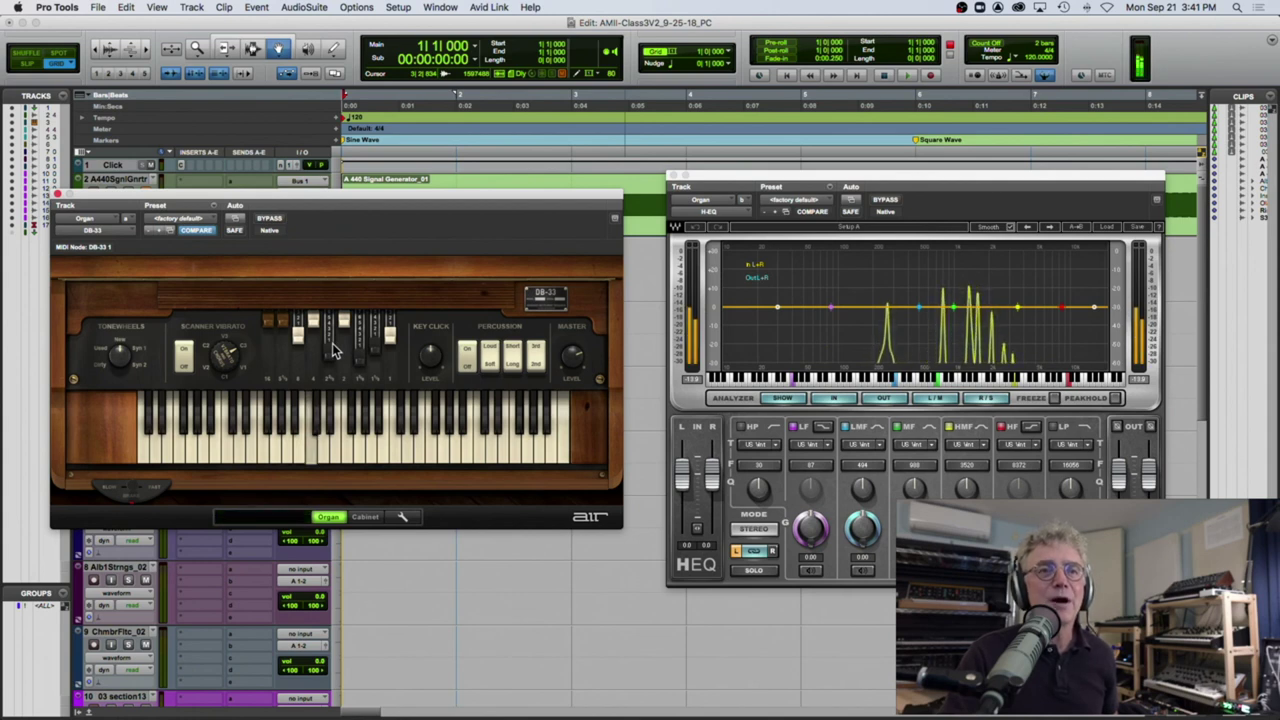
{"action": "left_click_drag", "start_coordinate": [298, 338], "coordinate": [296, 348]}
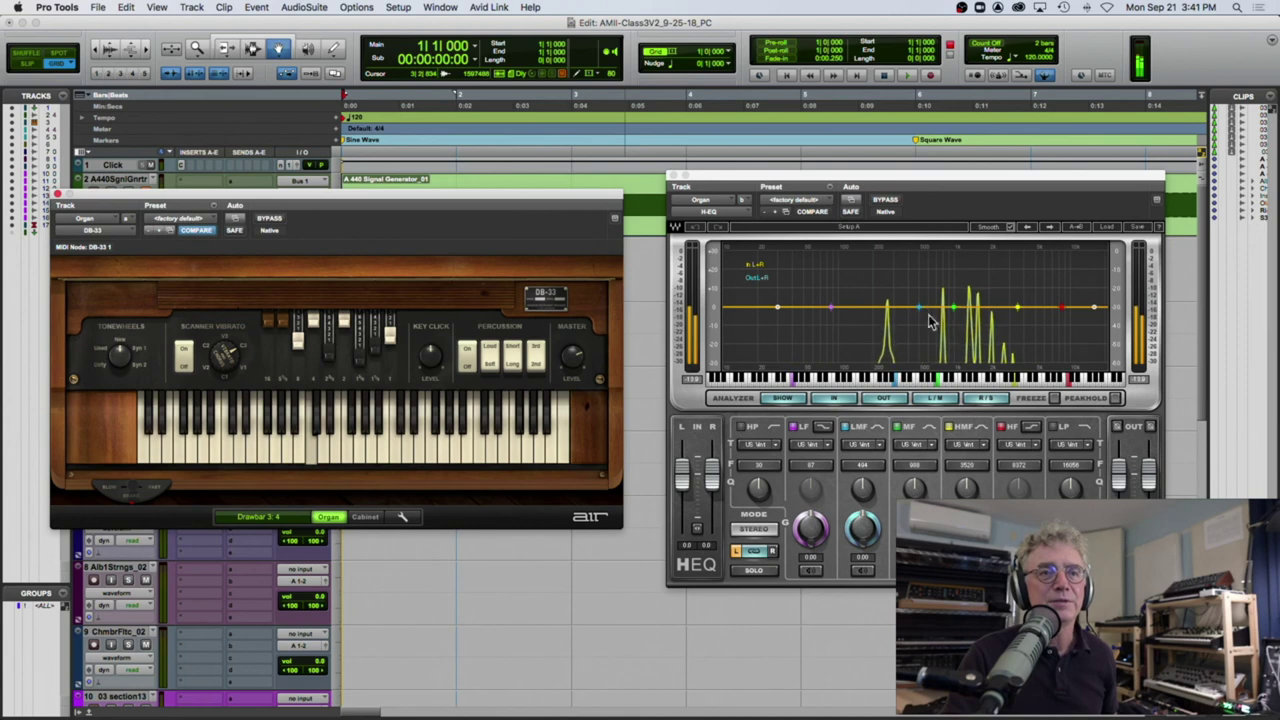
Step: Adjust the H-EQ's LMF gain and Q, and pull the MF band down into a cut at the second main spectrum peak
{"action": "left_click_drag", "start_coordinate": [862, 532], "coordinate": [863, 484]}
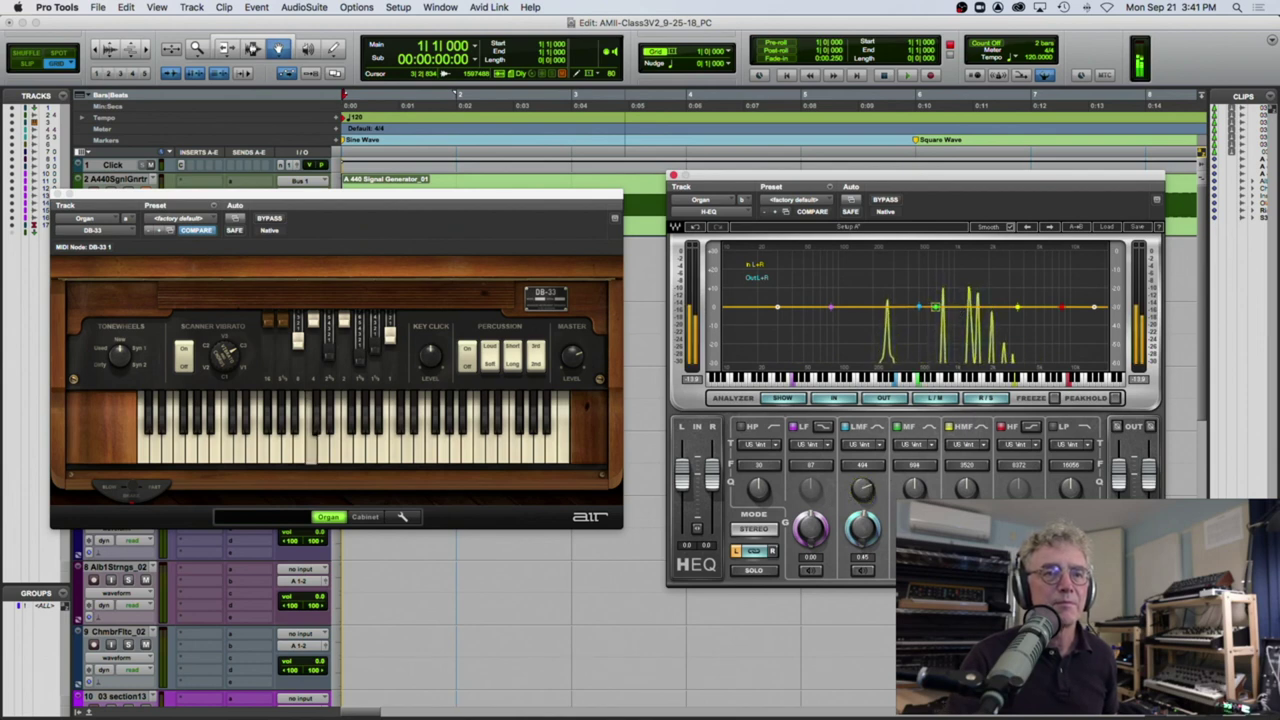
{"action": "left_click_drag", "start_coordinate": [942, 308], "coordinate": [942, 320]}
{"action": "left_click", "coordinate": [863, 488]}
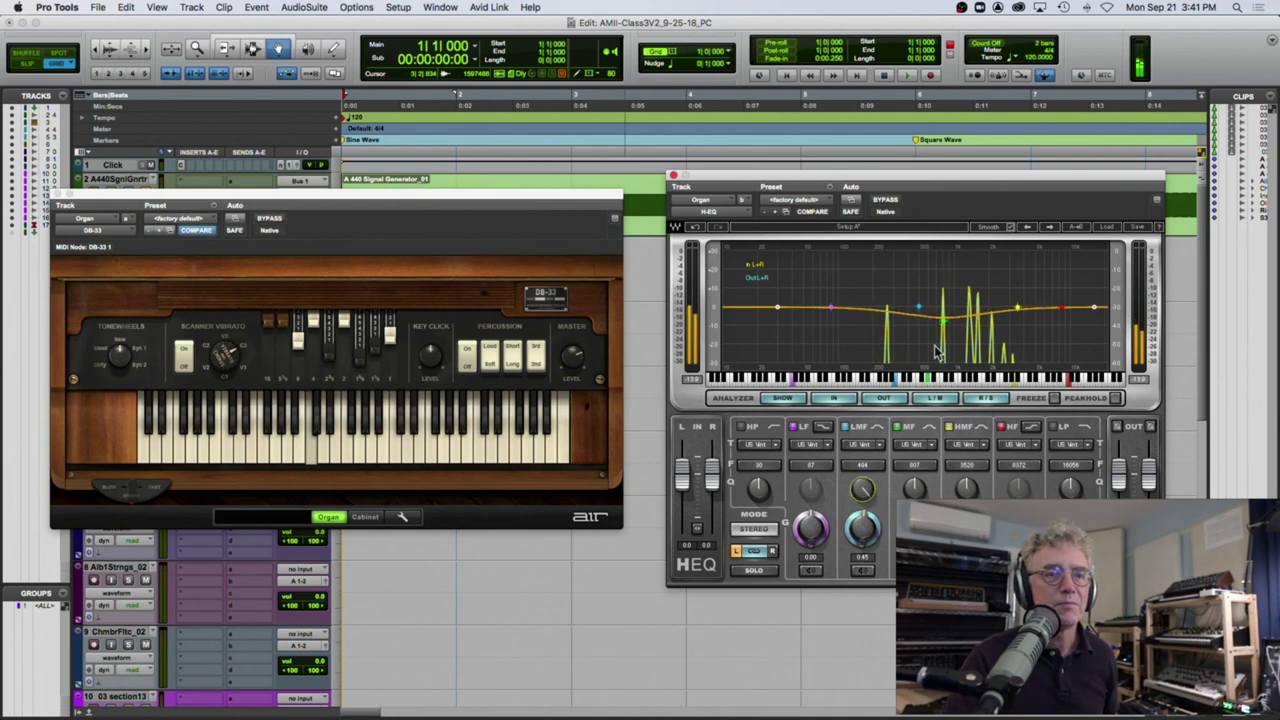
{"action": "left_click_drag", "start_coordinate": [942, 321], "coordinate": [943, 331]}
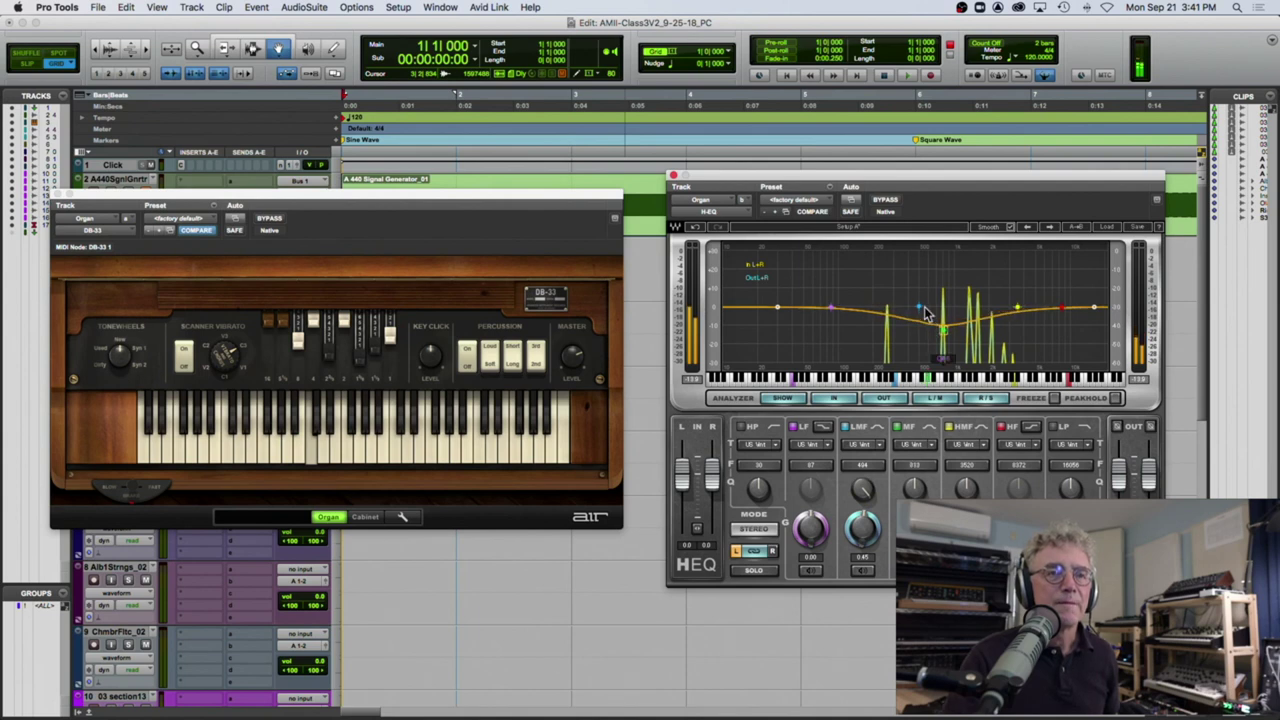
{"action": "left_click_drag", "start_coordinate": [942, 333], "coordinate": [944, 333]}
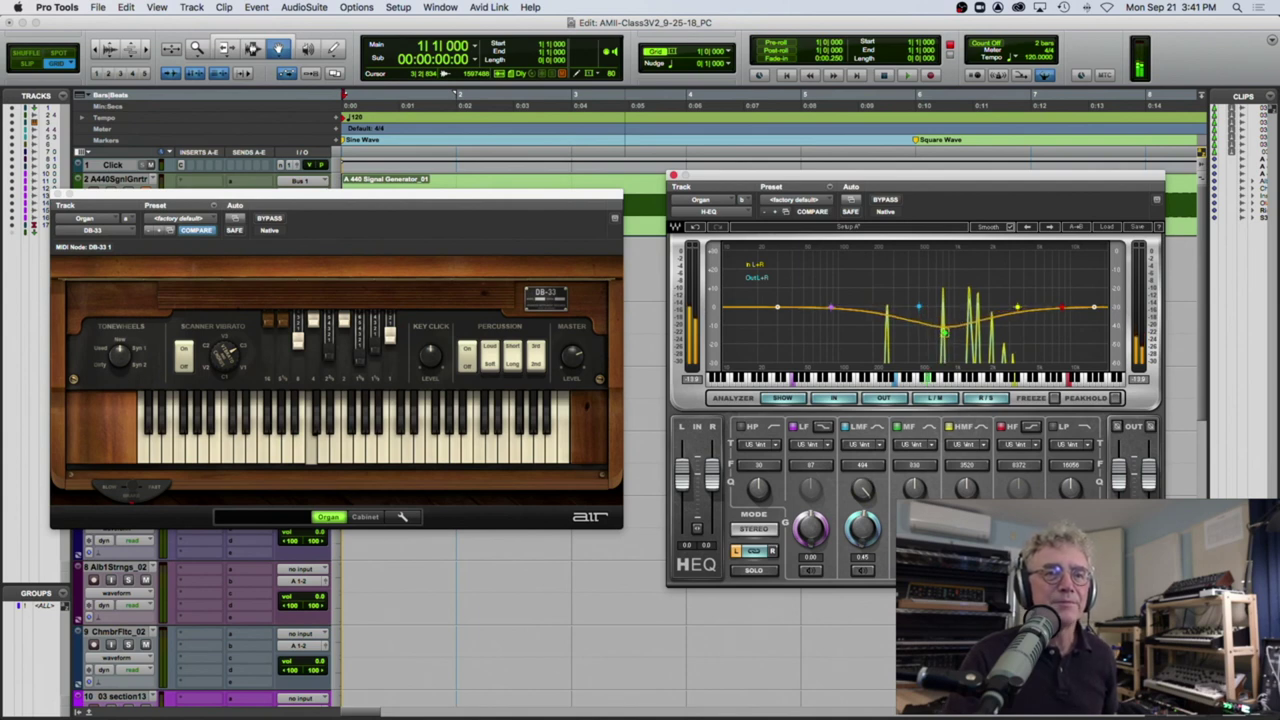
Step: Compare the sound with H-EQ bypassed and active, then return its MF band to flat gain
{"action": "left_click", "coordinate": [886, 199]}
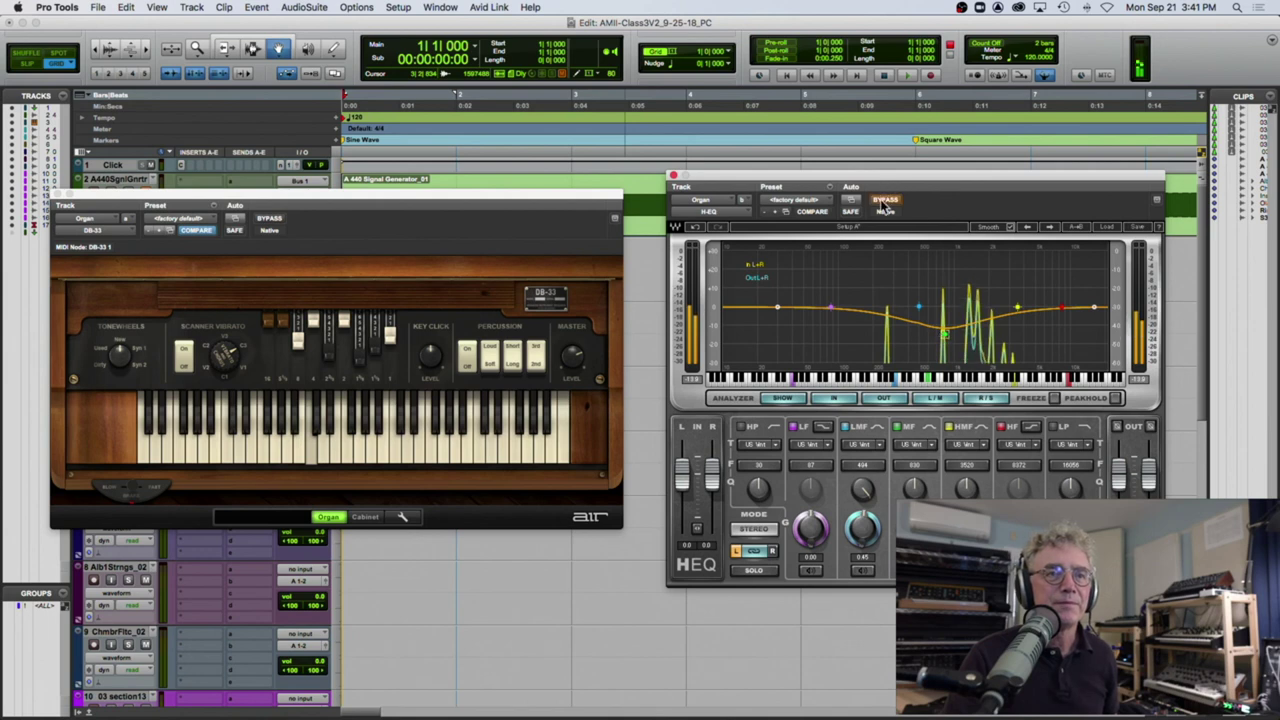
{"action": "left_click", "coordinate": [886, 199]}
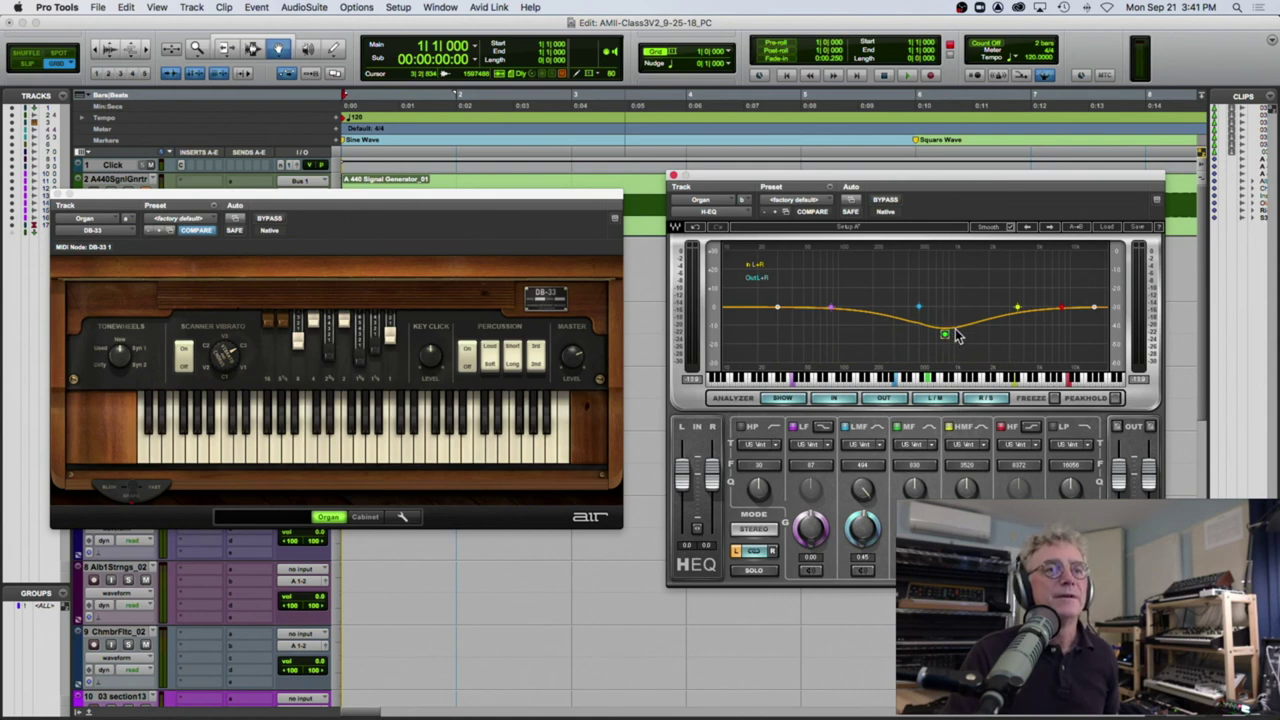
{"action": "left_click_drag", "start_coordinate": [946, 332], "coordinate": [947, 306]}
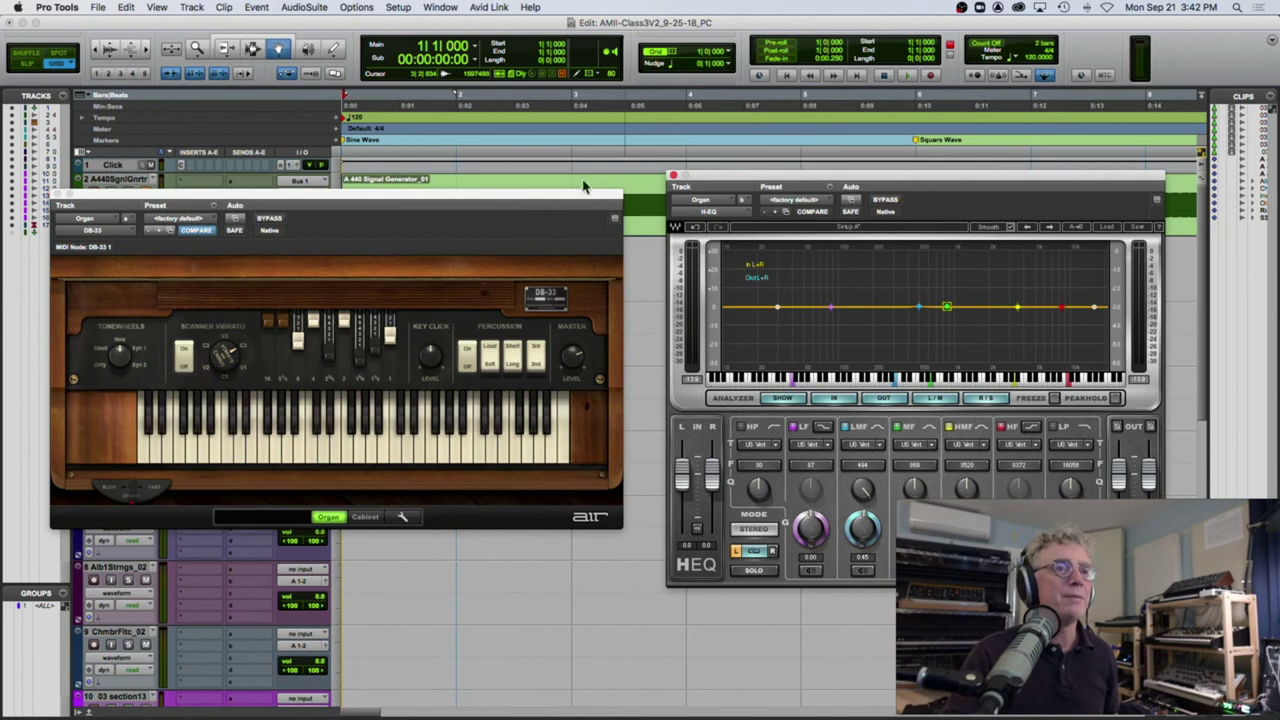
Step: Move the DB-33 window off the track inserts and add the stereo EQ3 7-Band plug-in after H-EQ on the Organ track
{"action": "left_click_drag", "start_coordinate": [502, 203], "coordinate": [863, 48]}
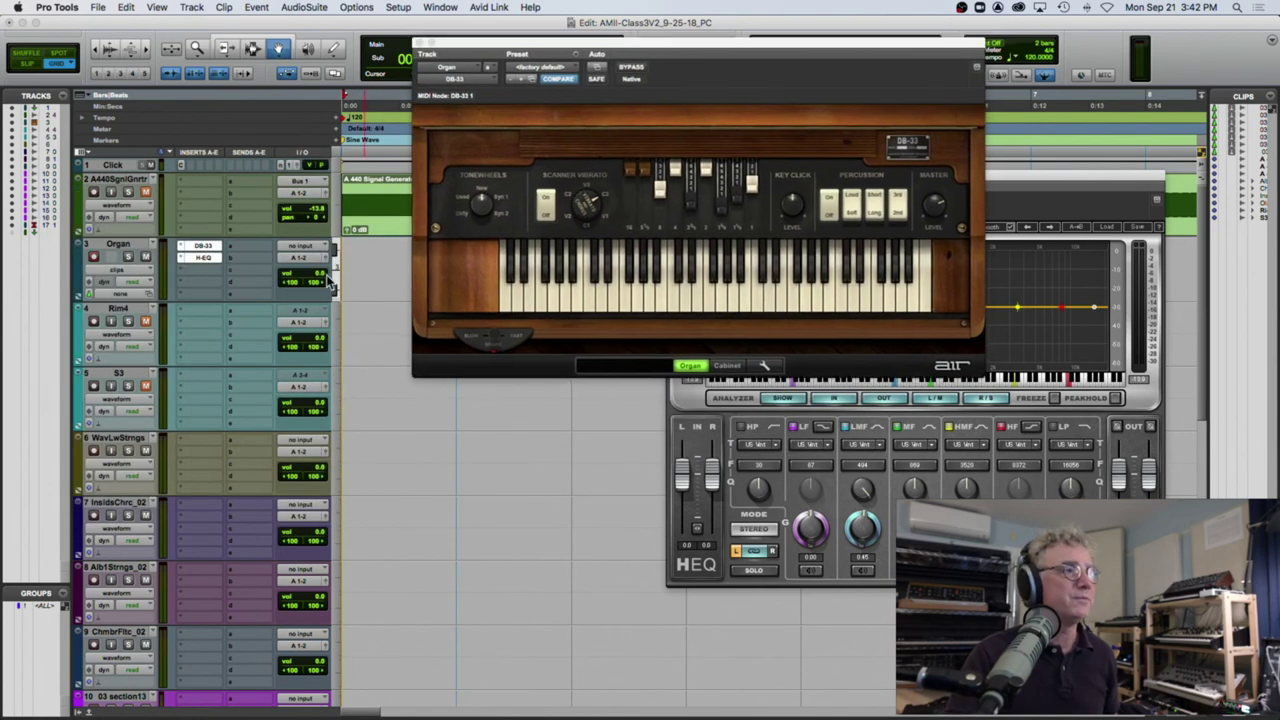
{"action": "left_click", "coordinate": [184, 269]}
{"action": "mouse_move", "coordinate": [275, 272]}
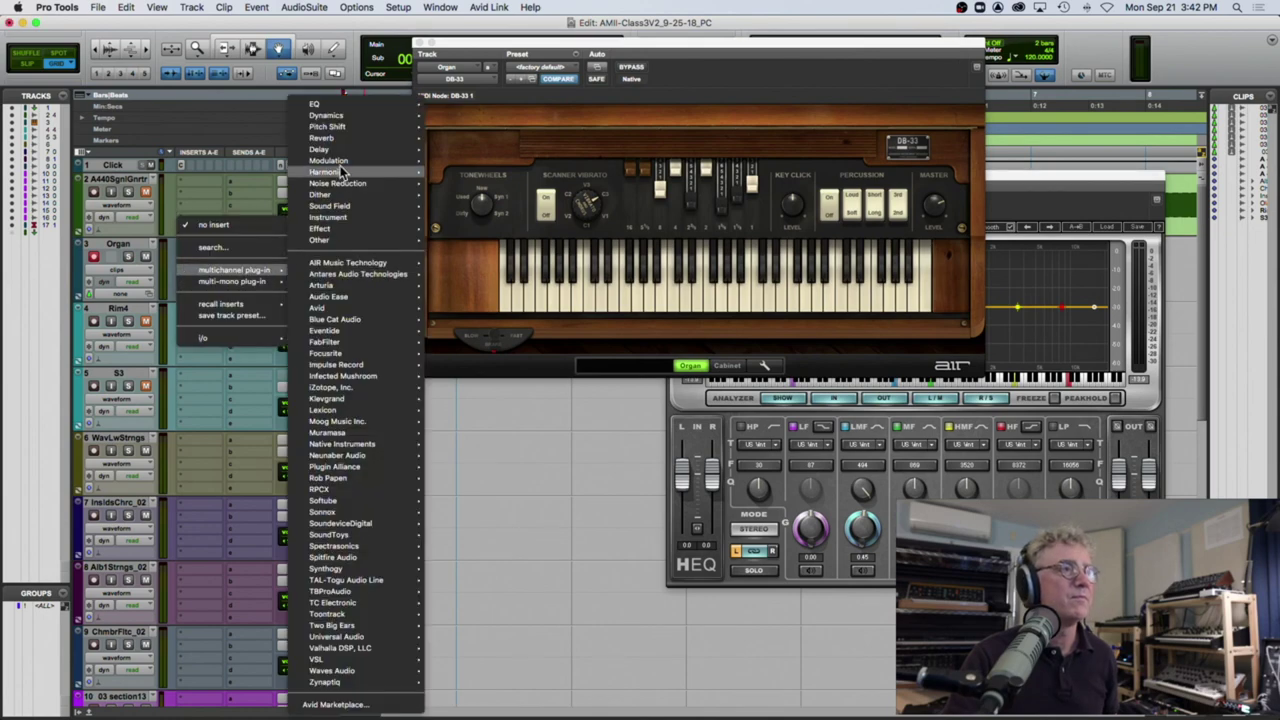
{"action": "mouse_move", "coordinate": [345, 104]}
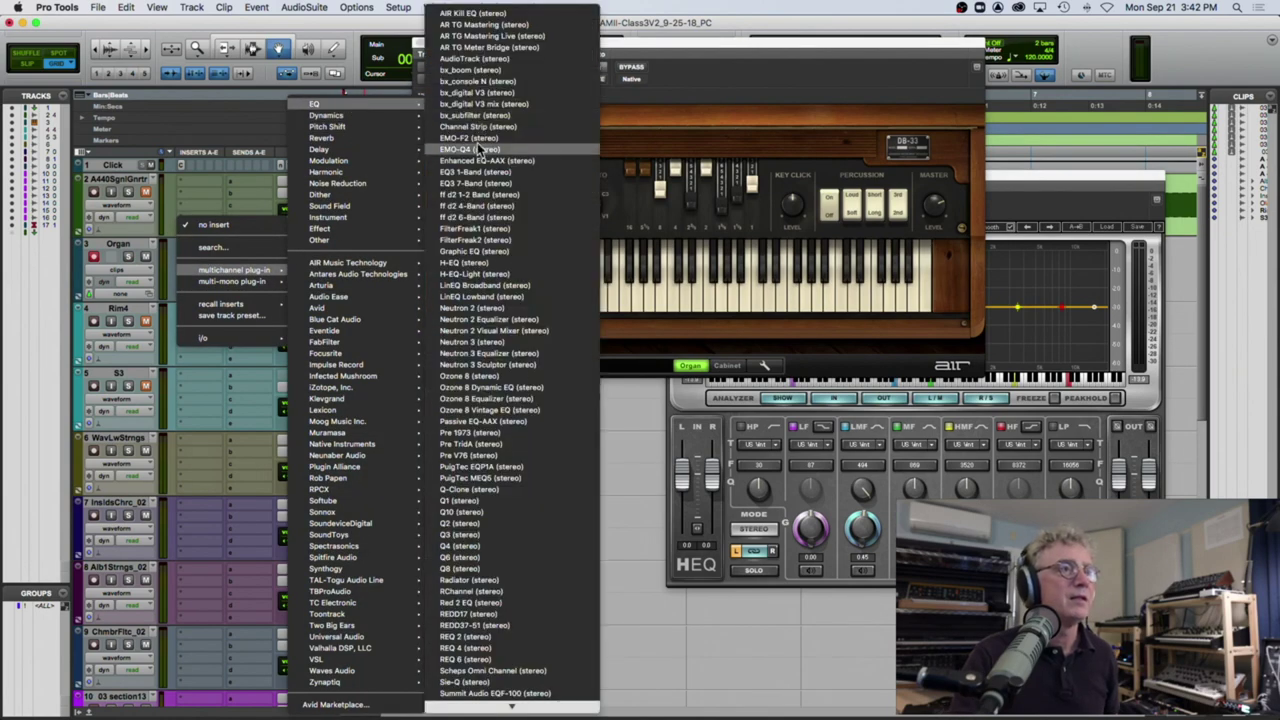
{"action": "left_click", "coordinate": [477, 183]}
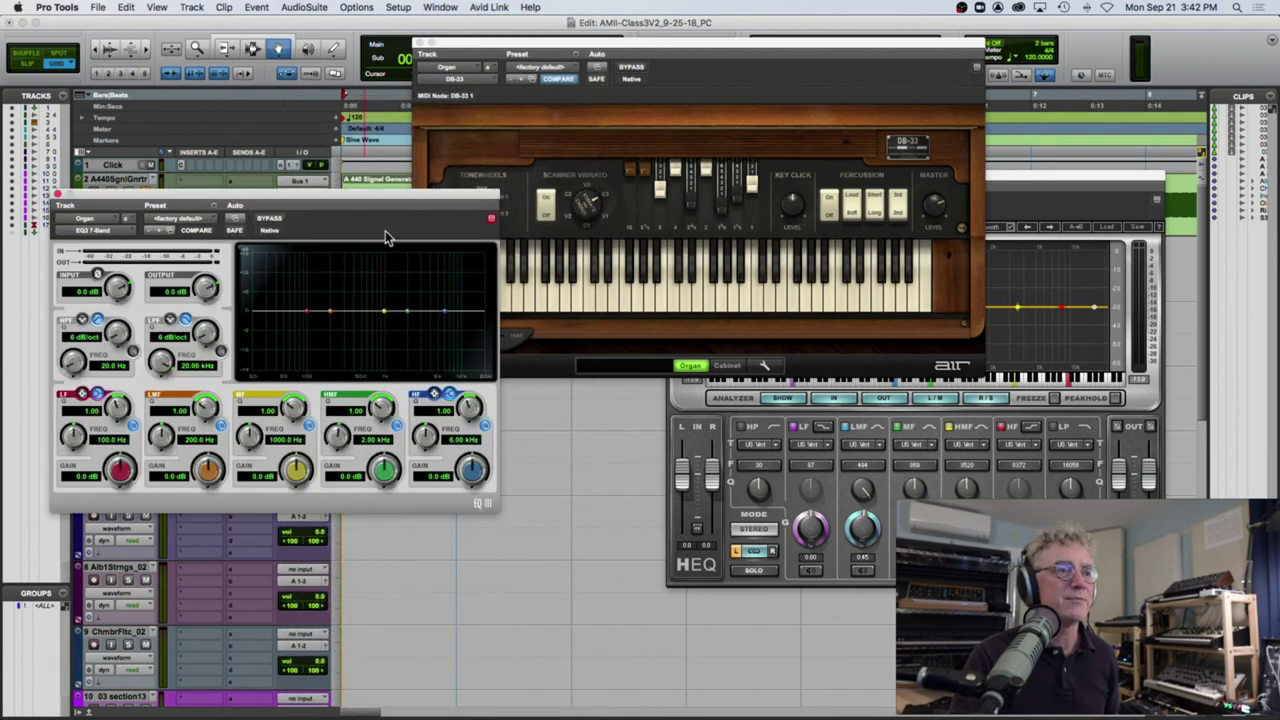
Step: Arrange the DB-33, EQ3 7-Band and H-EQ windows so the organ, EQ controls and spectrum graph are all accessible
{"action": "left_click_drag", "start_coordinate": [649, 48], "coordinate": [597, 36]}
{"action": "left_click_drag", "start_coordinate": [290, 208], "coordinate": [288, 390]}
{"action": "left_click_drag", "start_coordinate": [990, 180], "coordinate": [1039, 302]}
{"action": "left_click_drag", "start_coordinate": [423, 391], "coordinate": [435, 379]}
Step: Play a DB-33 note to view its spectrum in H-EQ, and set EQ3's MF band to 820.7 Hz, Q 4.03 and -18.0 dB gain
{"action": "left_click", "coordinate": [622, 265]}
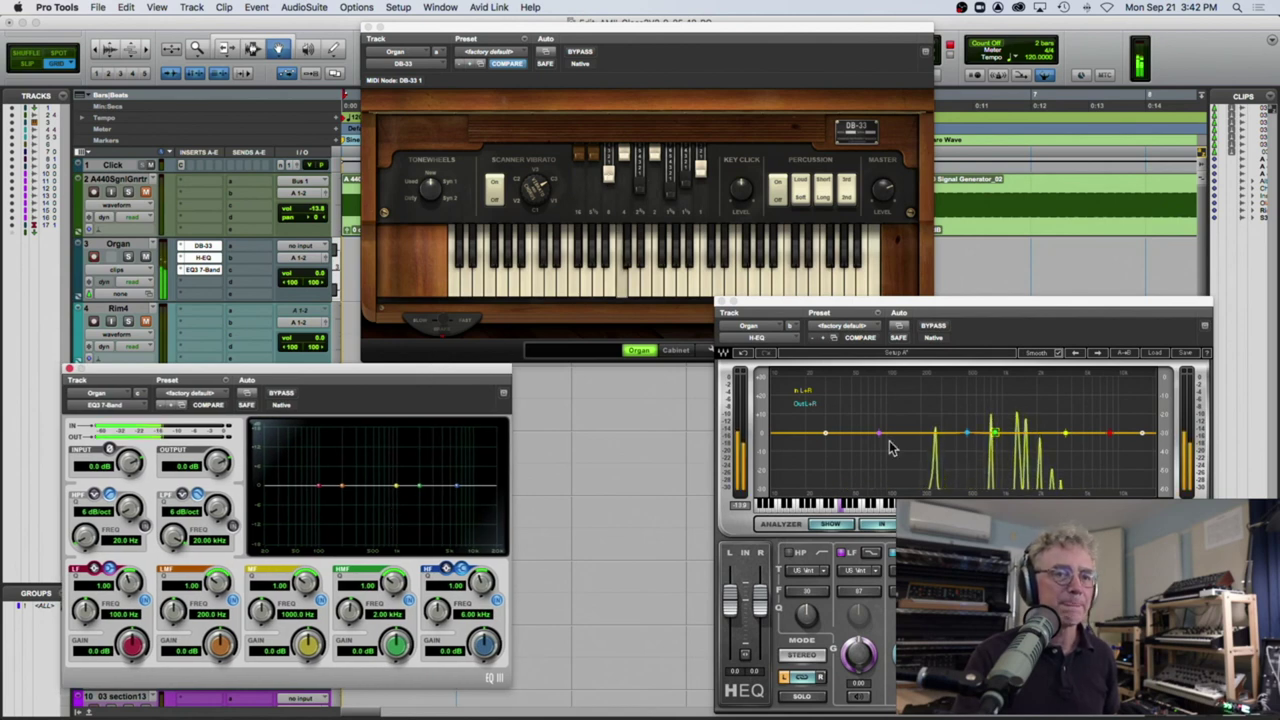
{"action": "left_click", "coordinate": [995, 432]}
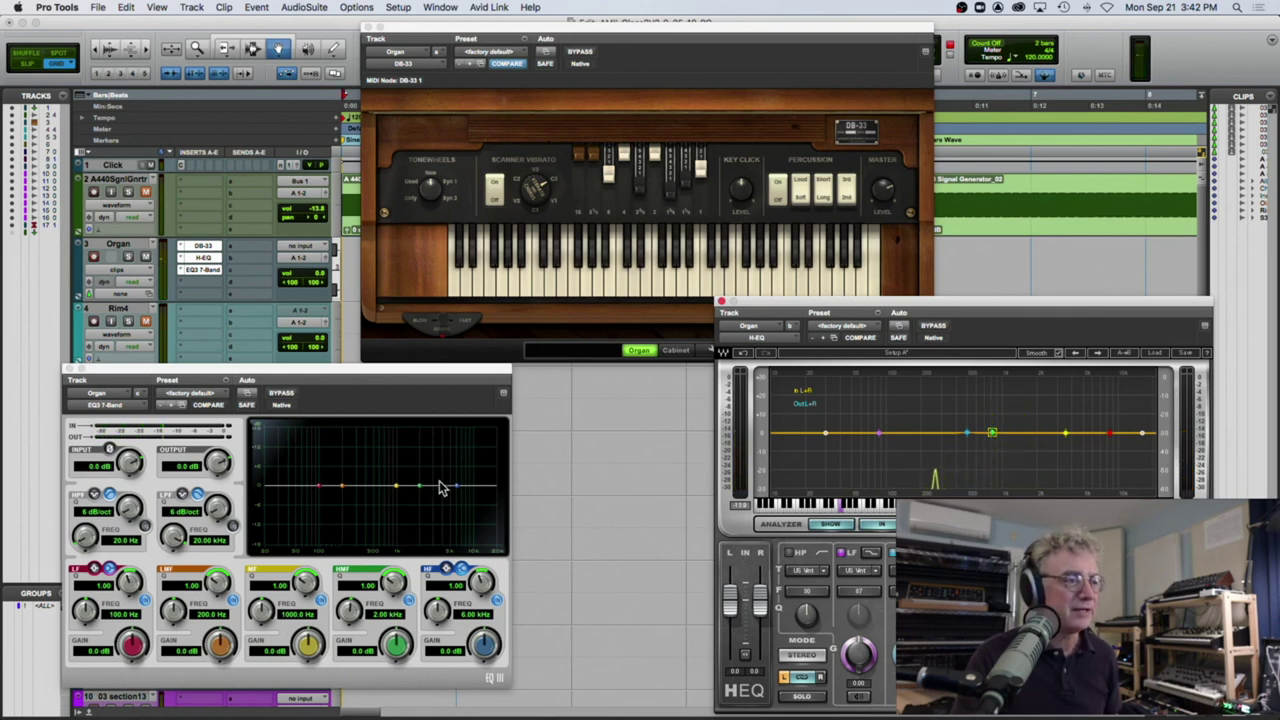
{"action": "left_click_drag", "start_coordinate": [253, 615], "coordinate": [255, 625]}
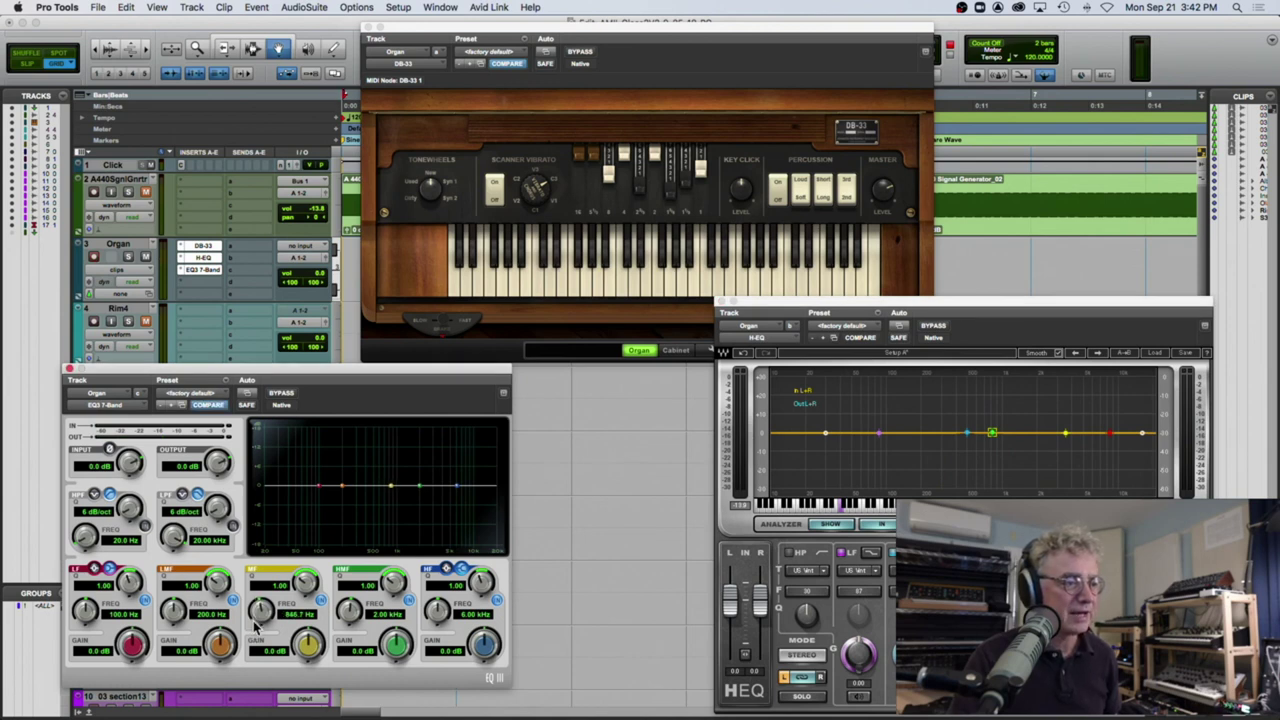
{"action": "mouse_move", "coordinate": [310, 595]}
{"action": "left_mouse_down"}
{"action": "mouse_move", "coordinate": [312, 526]}
{"action": "mouse_move", "coordinate": [302, 578]}
{"action": "left_mouse_up"}
{"action": "left_click_drag", "start_coordinate": [300, 640], "coordinate": [266, 718]}
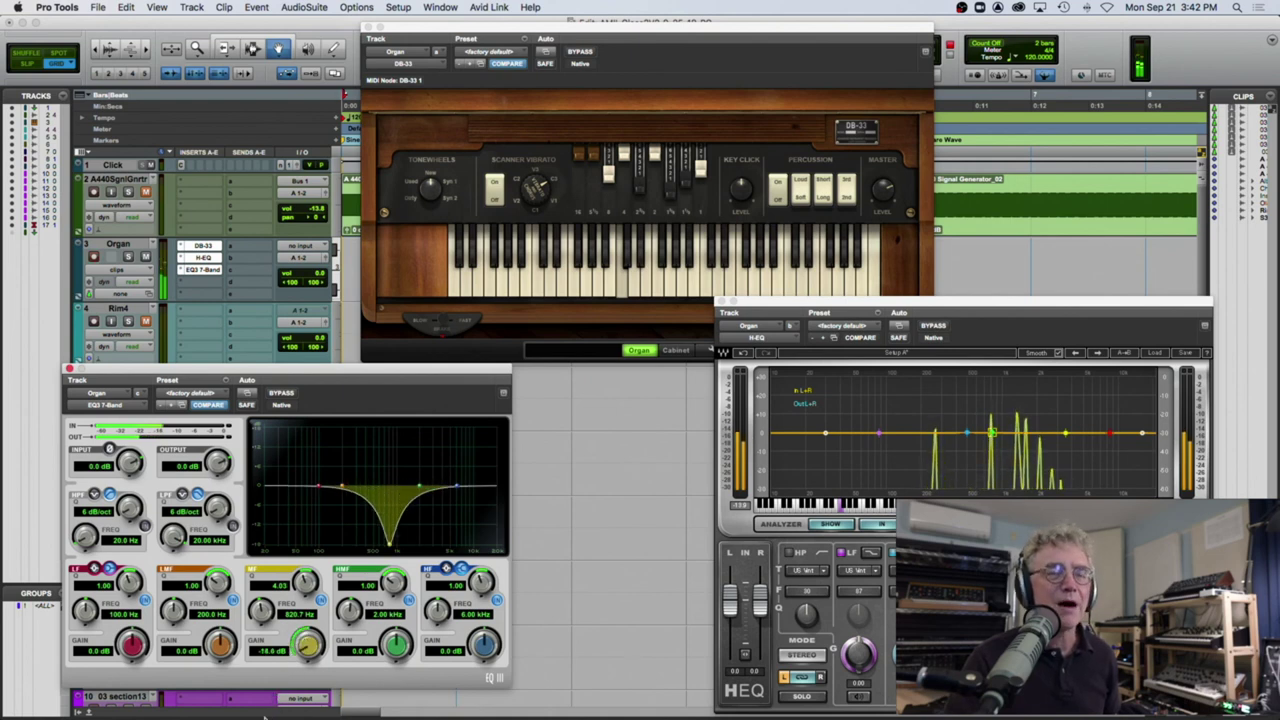
Step: Compare the organ with the EQ3 7-Band bypassed and active, and set DB-33 drawbars 5 and 7 to 8
{"action": "left_click", "coordinate": [280, 392]}
{"action": "left_click", "coordinate": [281, 392]}
{"action": "left_click_drag", "start_coordinate": [651, 208], "coordinate": [643, 137]}
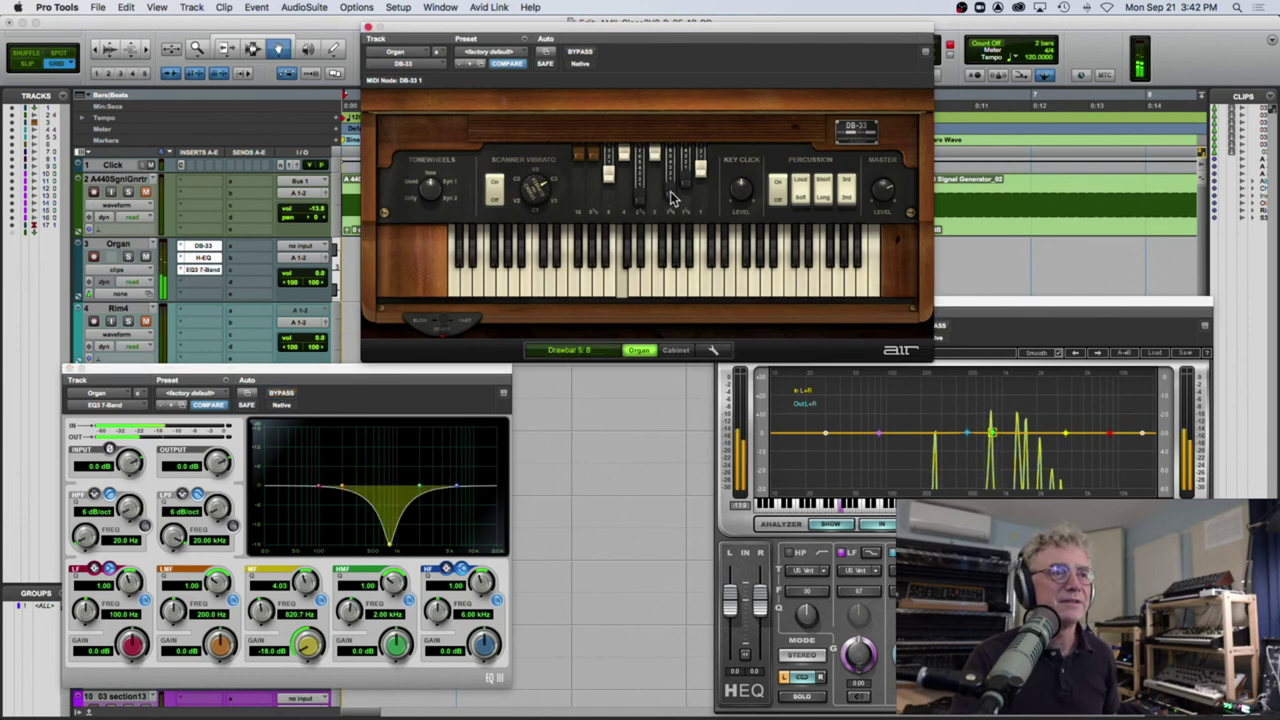
{"action": "mouse_move", "coordinate": [673, 196]}
{"action": "left_mouse_down"}
{"action": "mouse_move", "coordinate": [675, 168]}
{"action": "mouse_move", "coordinate": [674, 214]}
{"action": "left_mouse_up"}
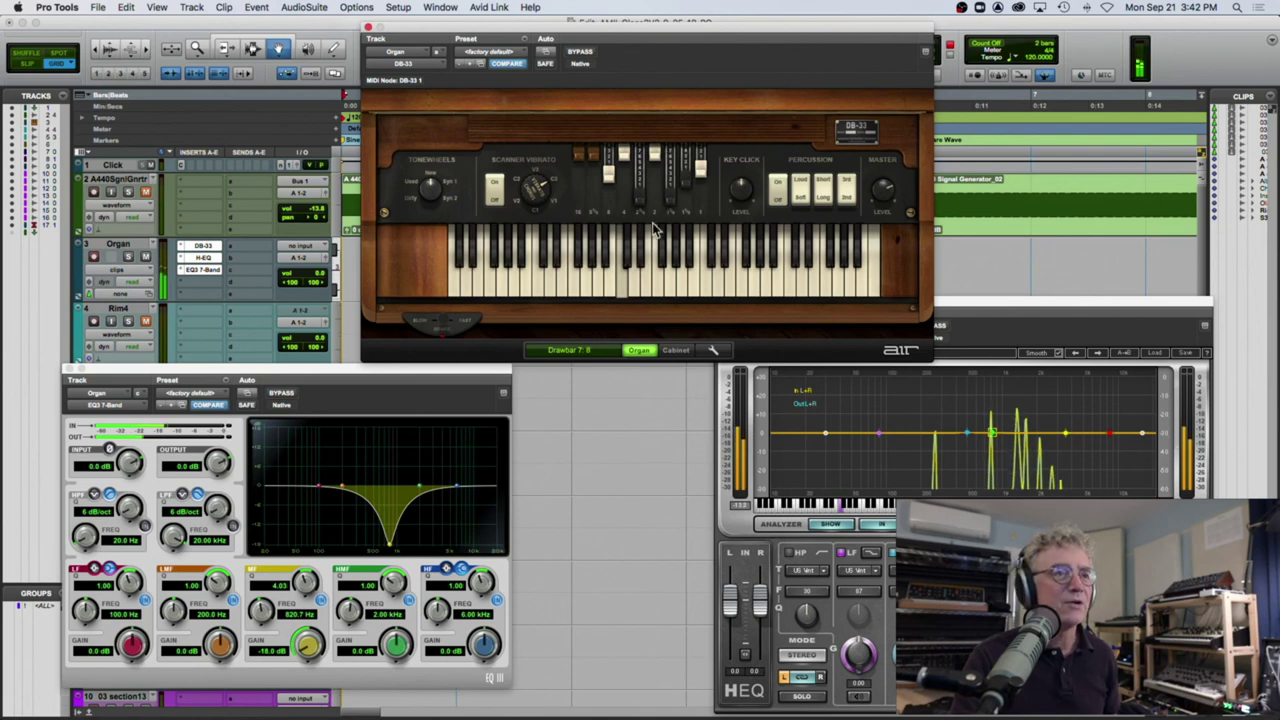
Step: Repeat the EQ3 bypass comparison, set DB-33 drawbar 5 to 6 with the EQ bypassed, and leave the EQ active
{"action": "left_click", "coordinate": [282, 394]}
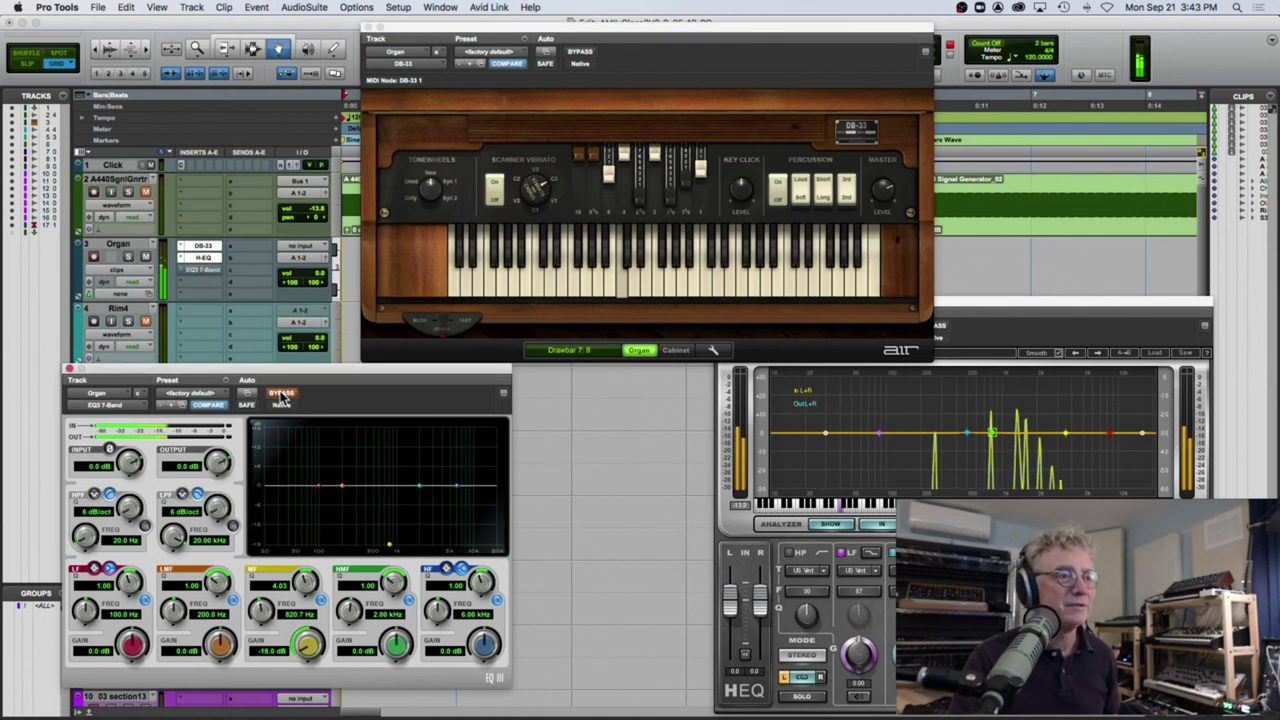
{"action": "left_click", "coordinate": [282, 394]}
{"action": "left_click", "coordinate": [282, 394]}
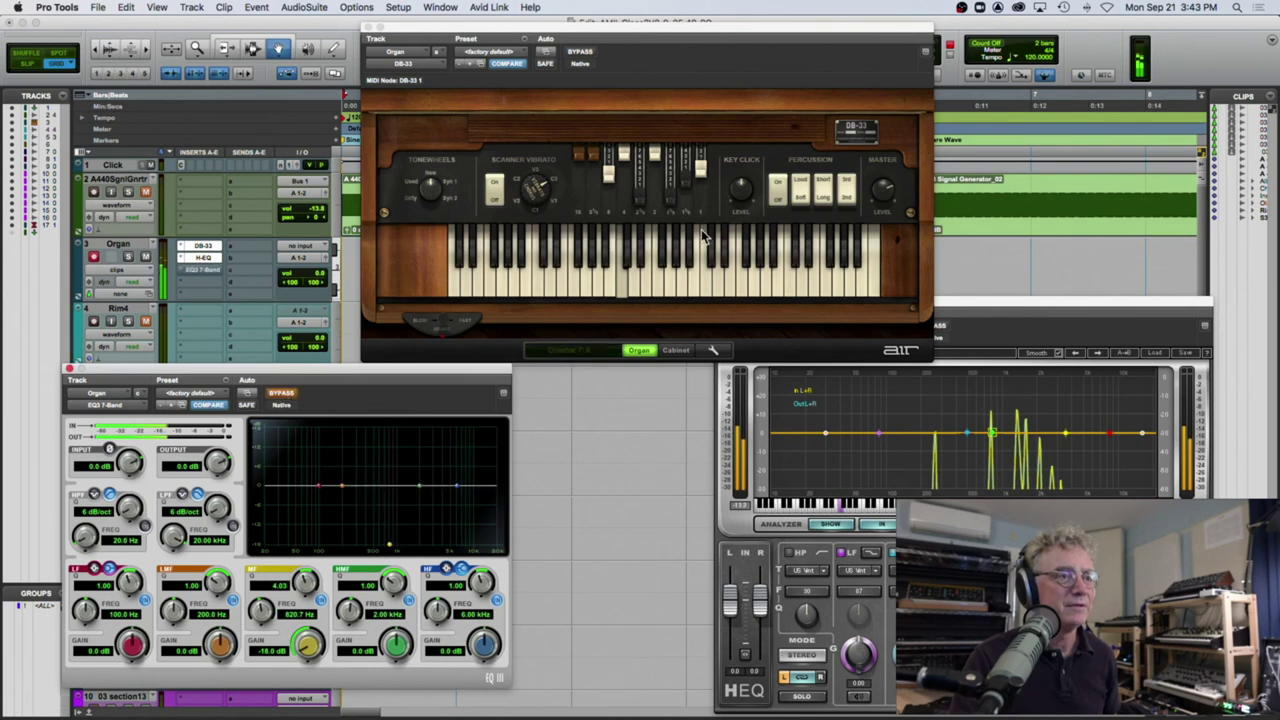
{"action": "left_click", "coordinate": [642, 202]}
{"action": "mouse_move", "coordinate": [642, 202]}
{"action": "left_mouse_down"}
{"action": "mouse_move", "coordinate": [642, 172]}
{"action": "mouse_move", "coordinate": [644, 210]}
{"action": "left_mouse_up"}
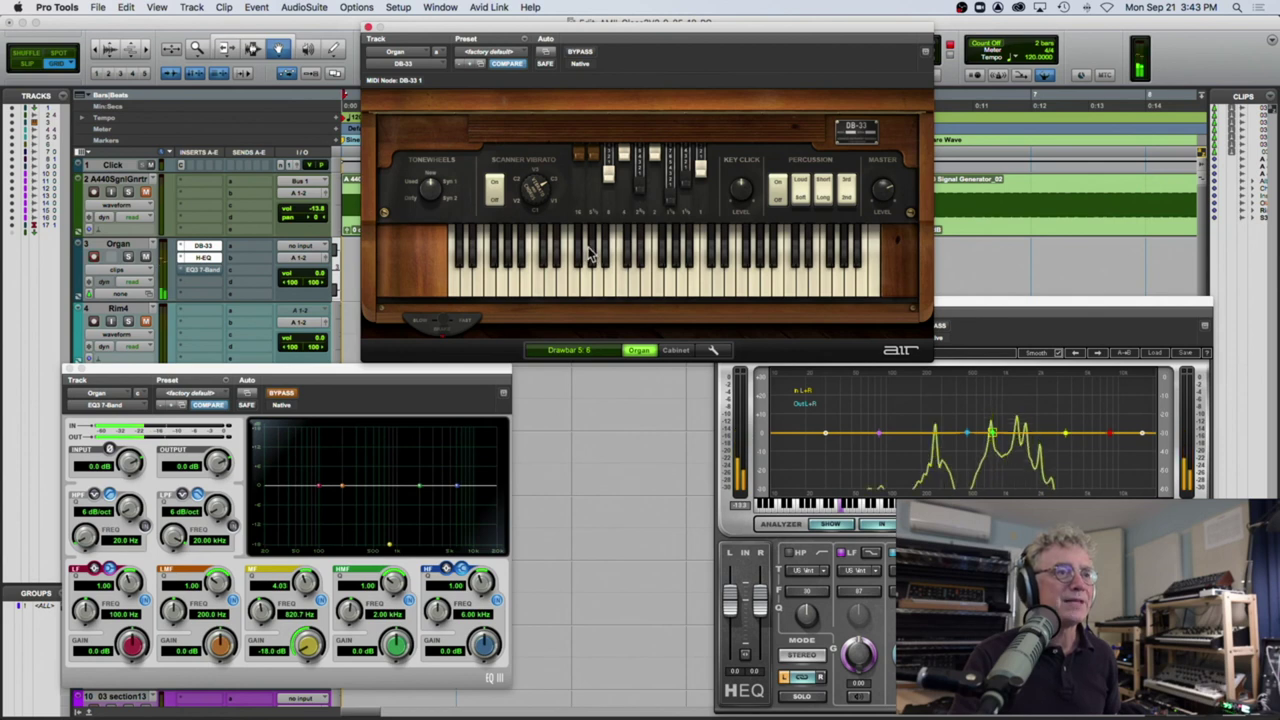
{"action": "left_click", "coordinate": [282, 394]}
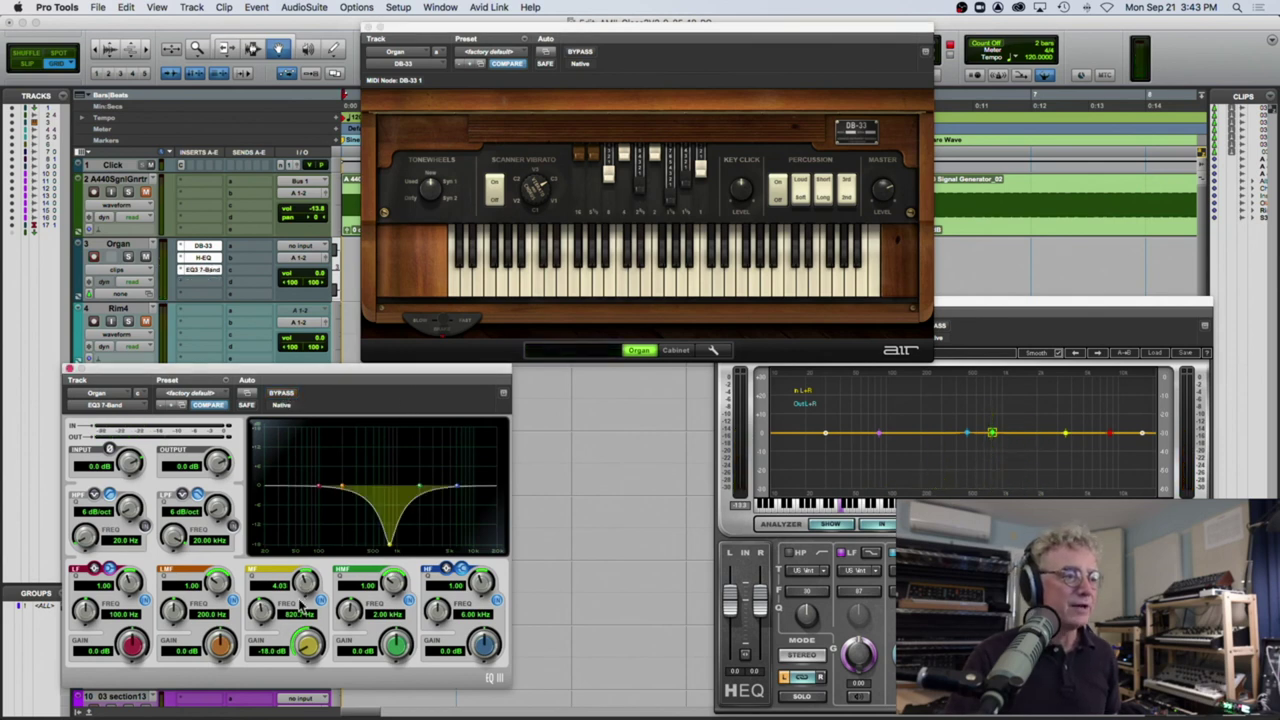
Step: Set EQ3's MF gain to -4.8 dB and move the EQ3 window closer to the DB-33 window
{"action": "left_click_drag", "start_coordinate": [305, 648], "coordinate": [308, 597]}
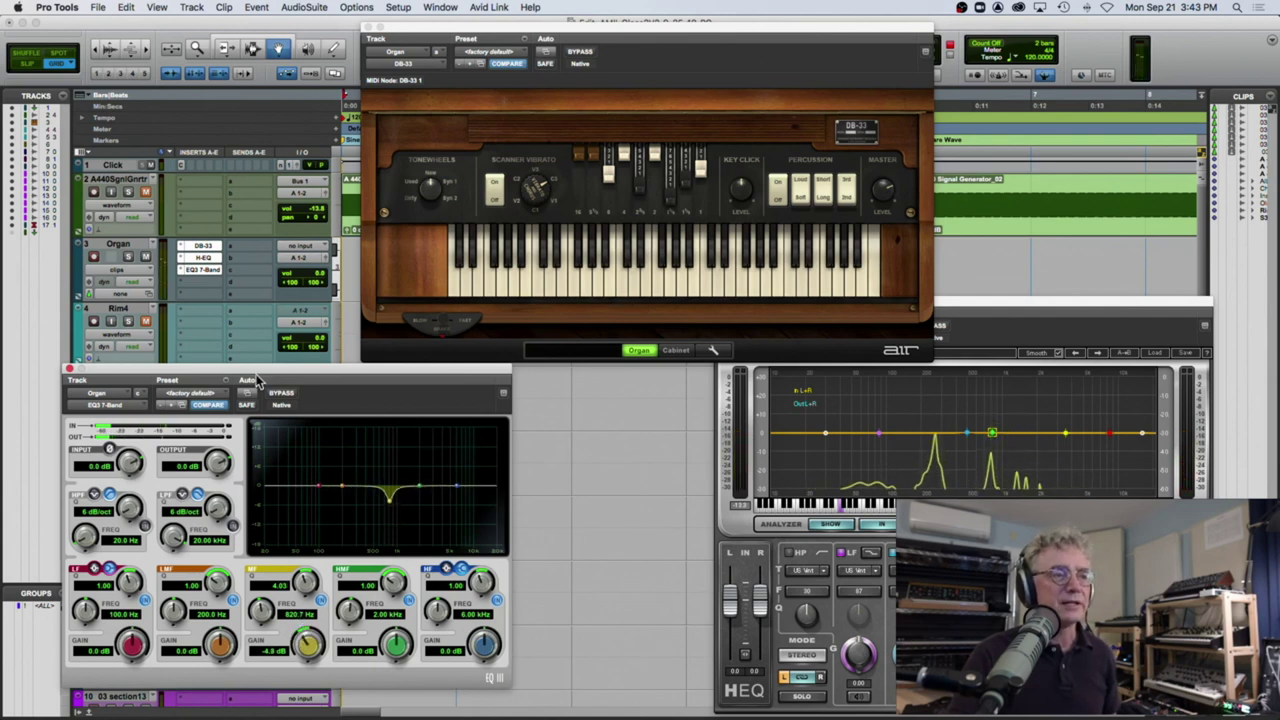
{"action": "left_click_drag", "start_coordinate": [294, 368], "coordinate": [372, 345]}
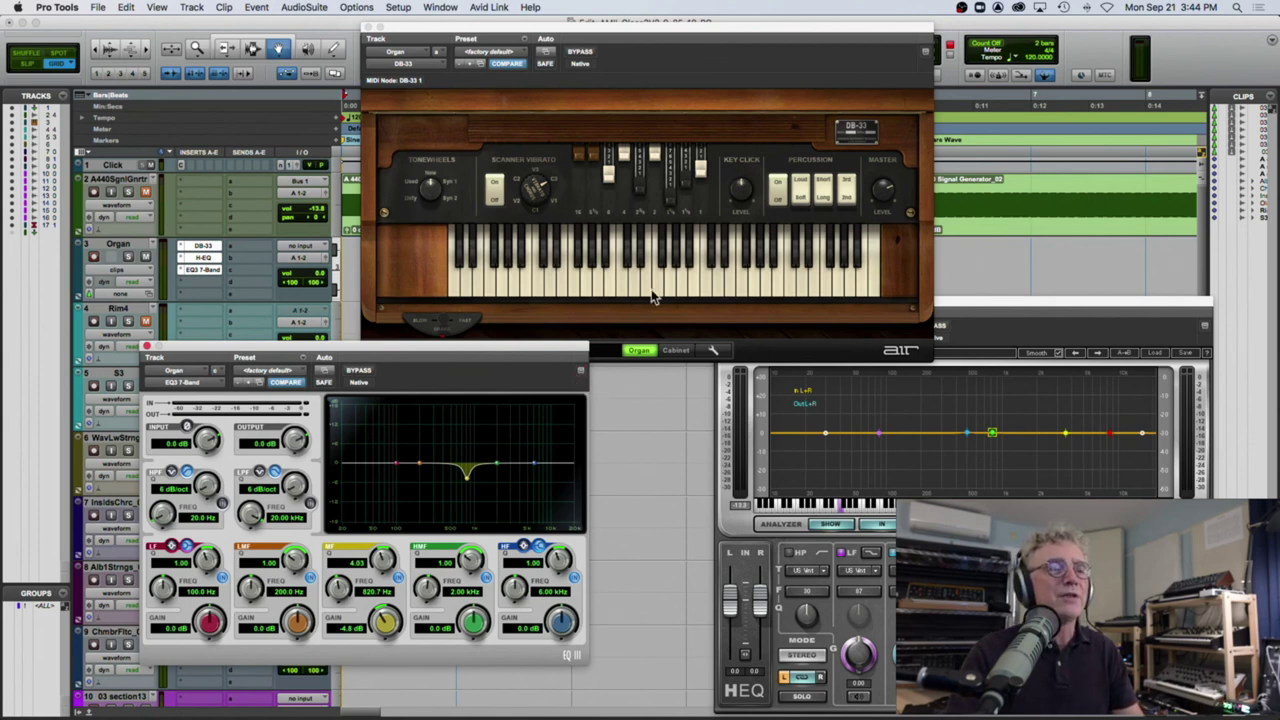
Step: Demonstrate the plug-in window target by switching it between the EQ3 7-Band, H-EQ and DB-33 windows
{"action": "left_click", "coordinate": [918, 58]}
{"action": "left_click", "coordinate": [587, 367]}
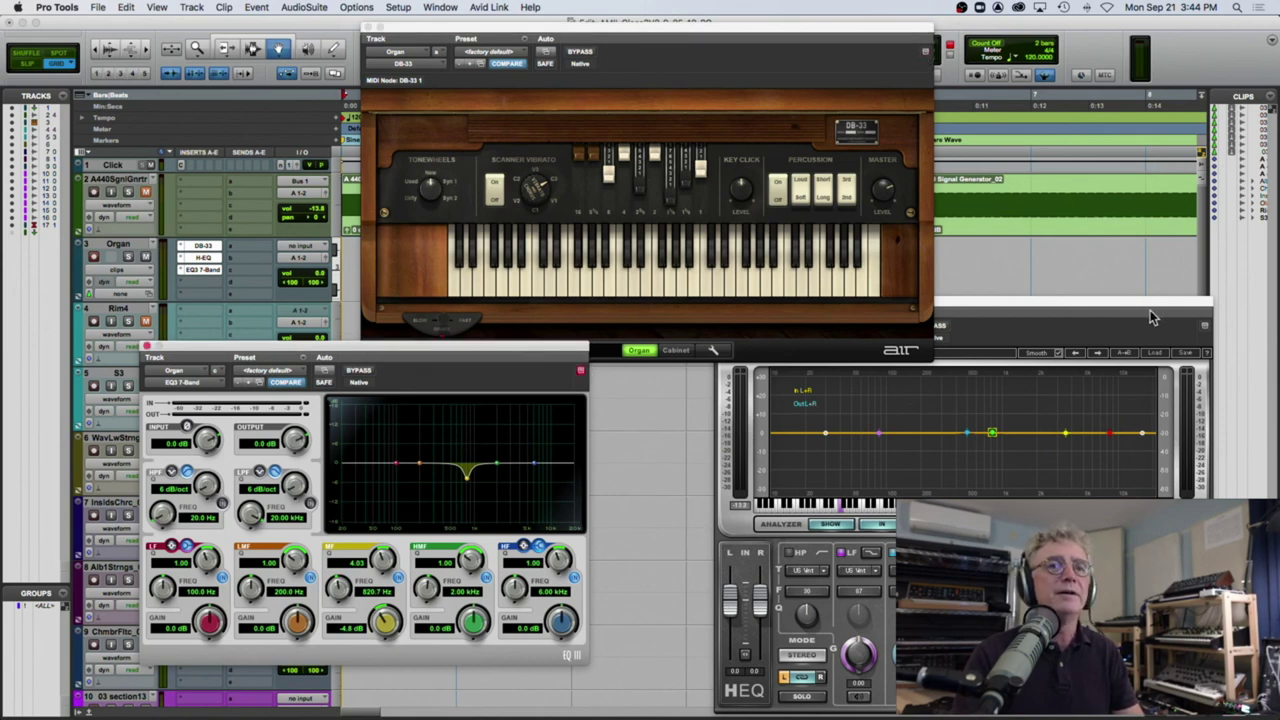
{"action": "left_click", "coordinate": [1062, 329]}
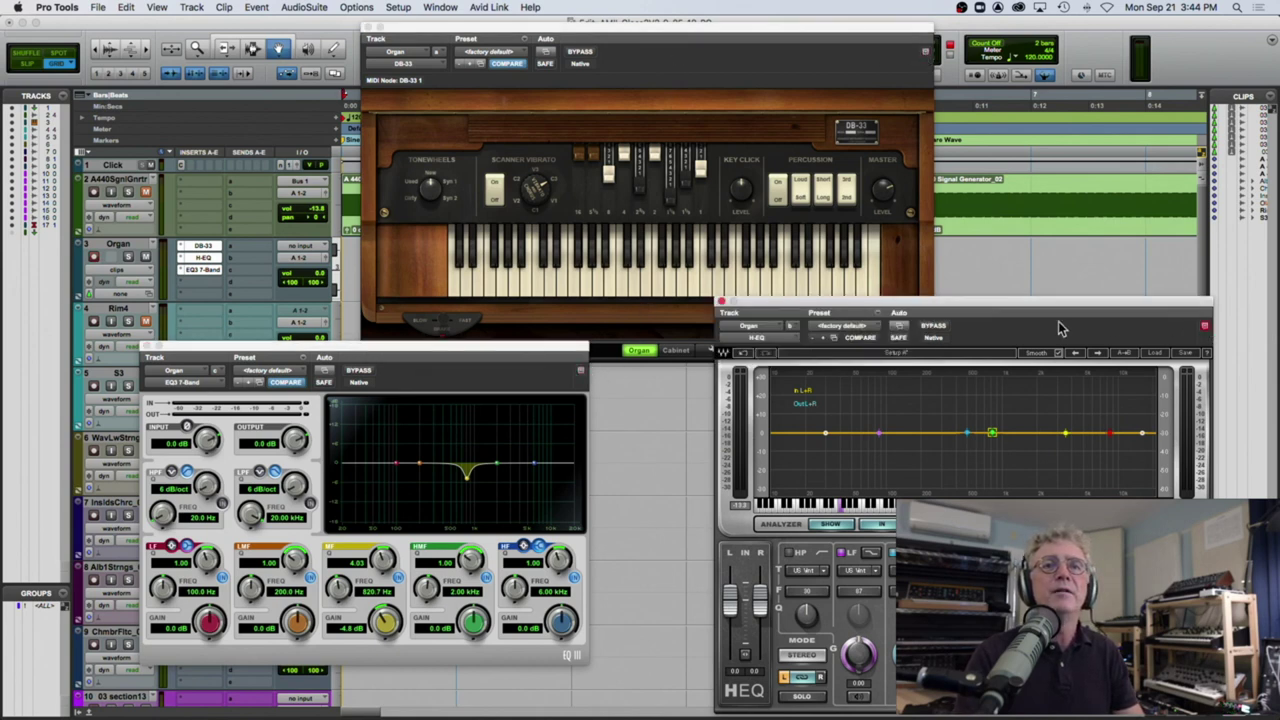
{"action": "left_click", "coordinate": [583, 373]}
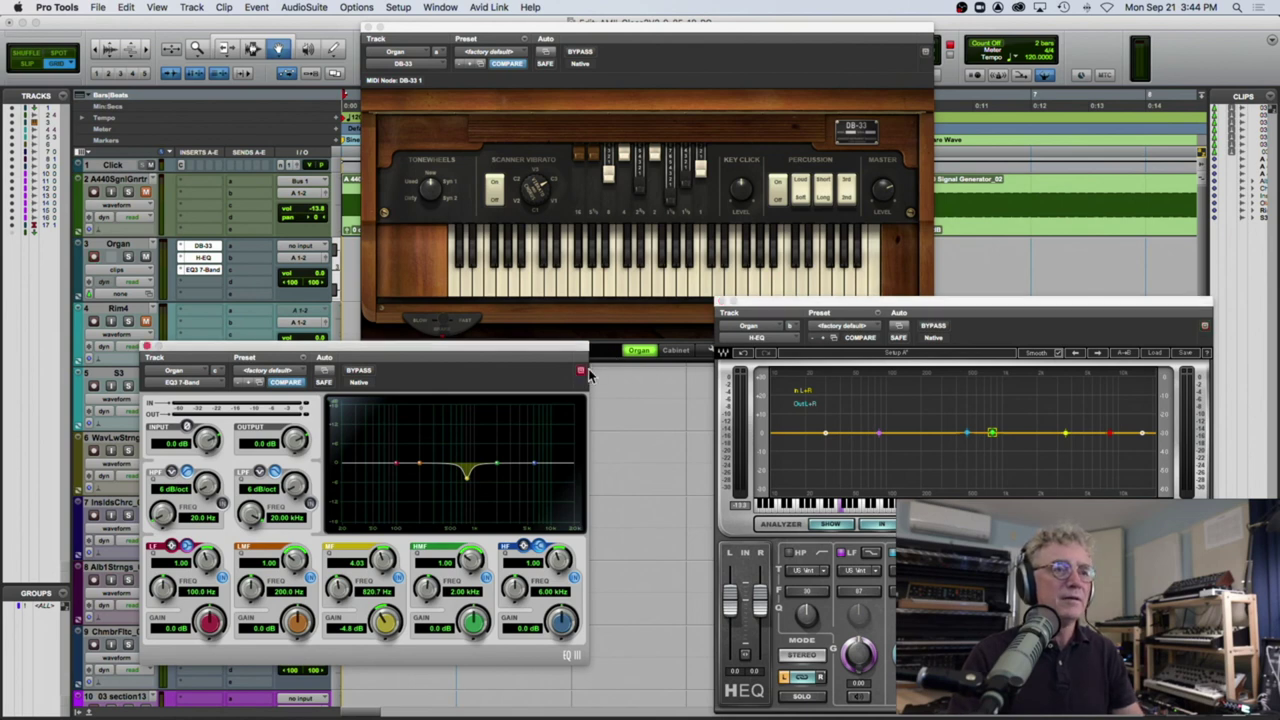
{"action": "left_click", "coordinate": [920, 58]}
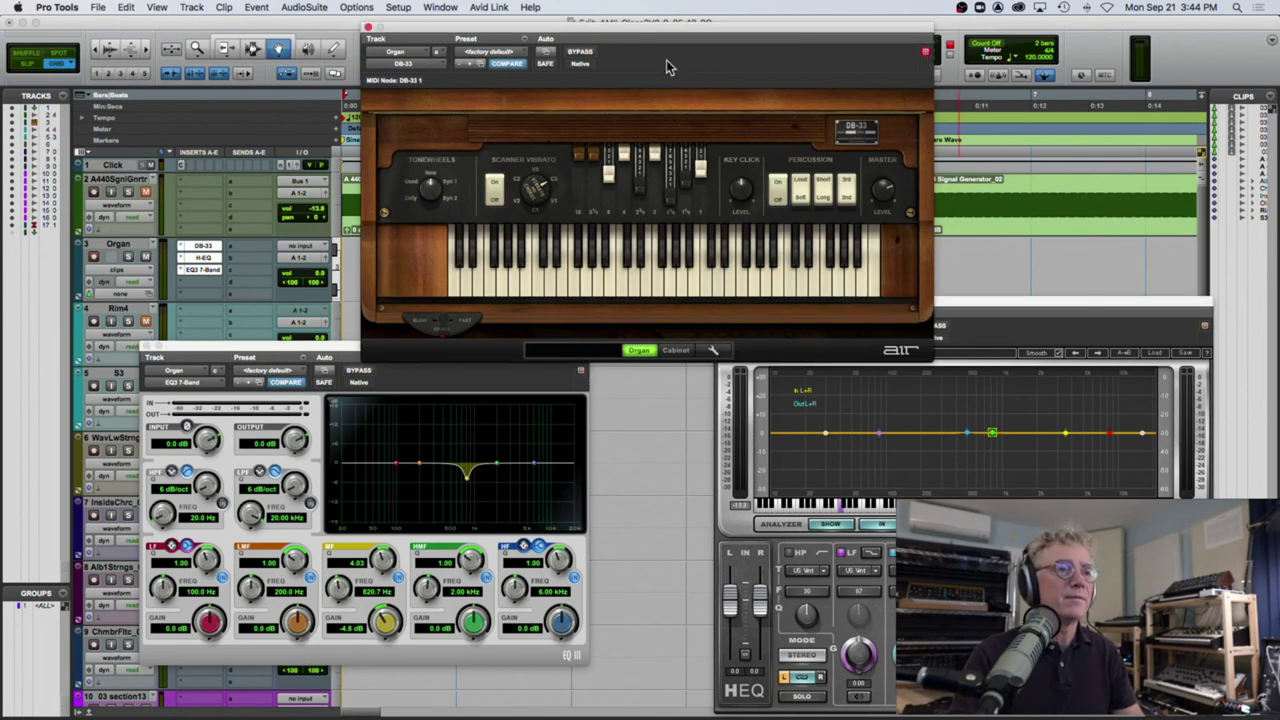
Step: Close the DB-33, EQ3 7-Band and H-EQ plug-in windows
{"action": "left_click", "coordinate": [369, 27]}
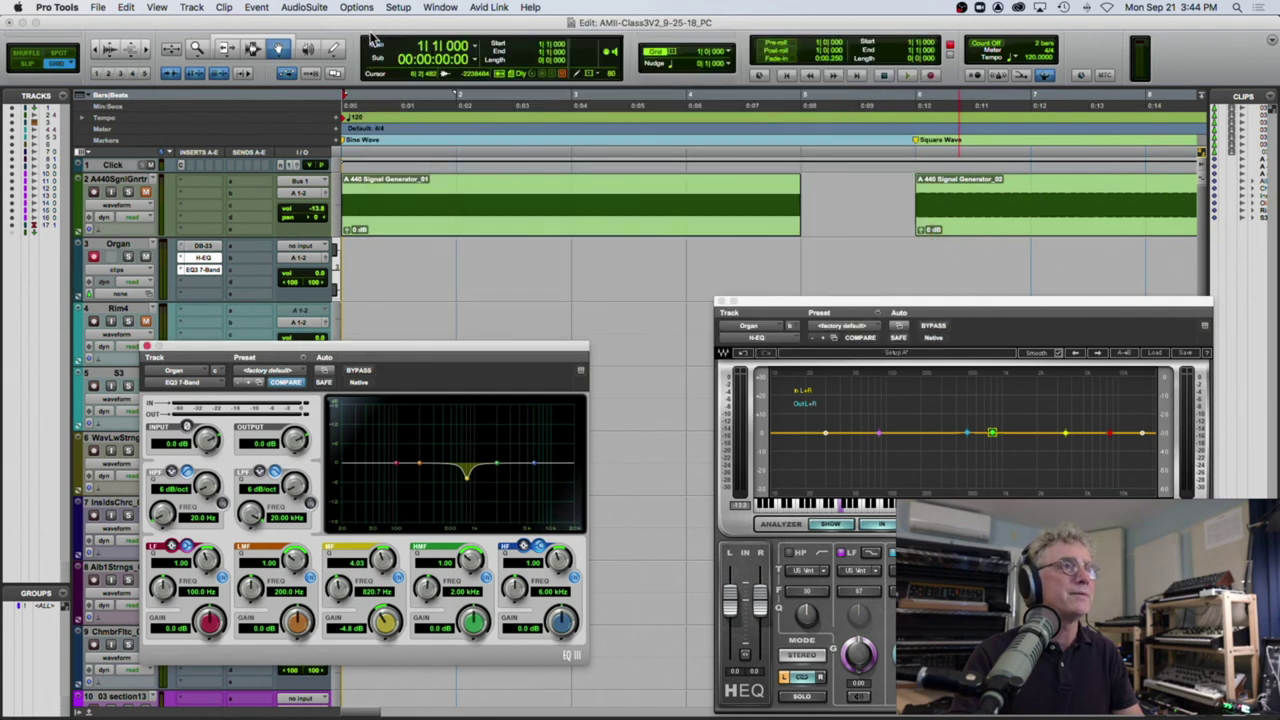
{"action": "left_click", "coordinate": [148, 352]}
{"action": "left_click", "coordinate": [722, 301]}
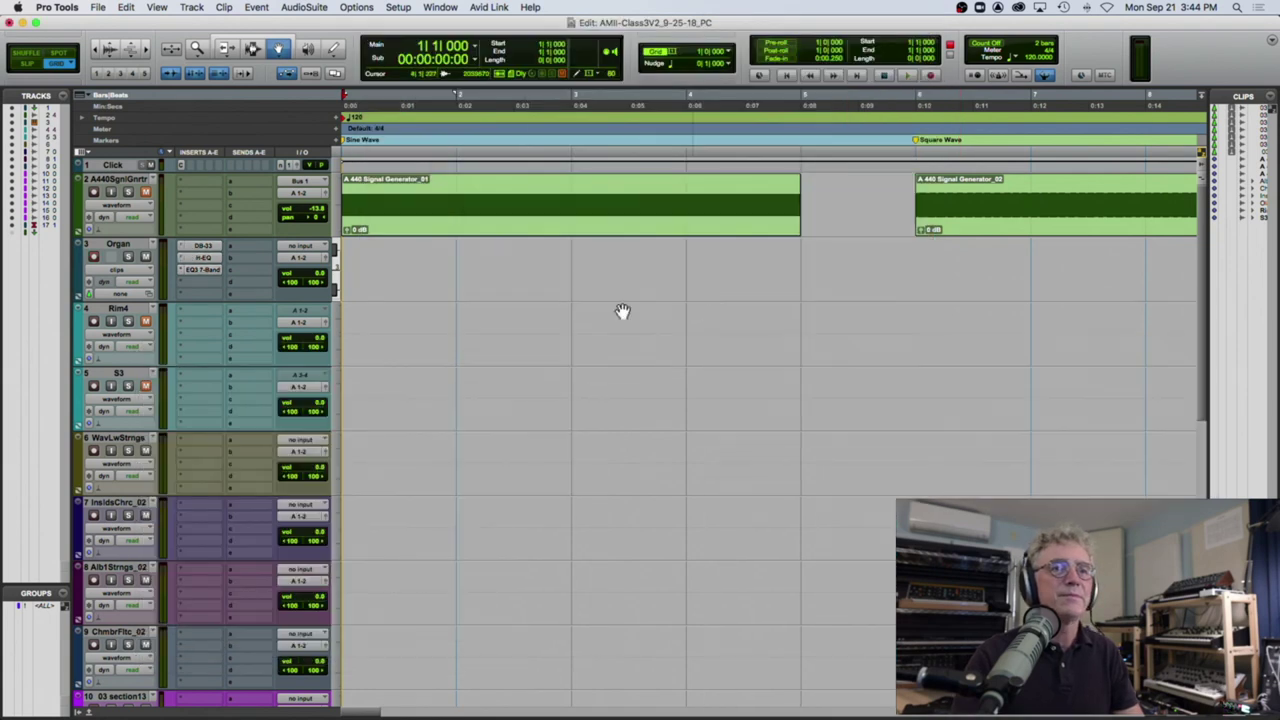
Step: Demonstrate viewing Organ's DB-33 and H-EQ in one shared window and in separate windows side by side, then close both
{"action": "left_click", "coordinate": [203, 247]}
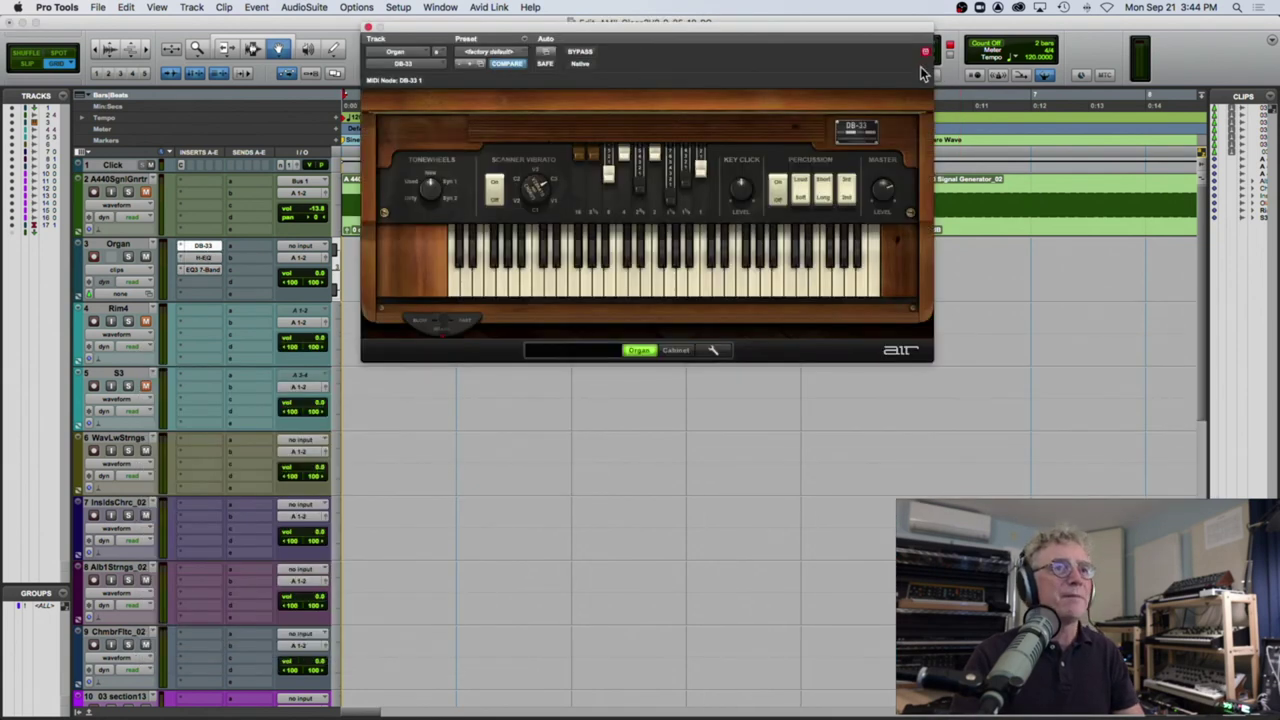
{"action": "left_click", "coordinate": [203, 258]}
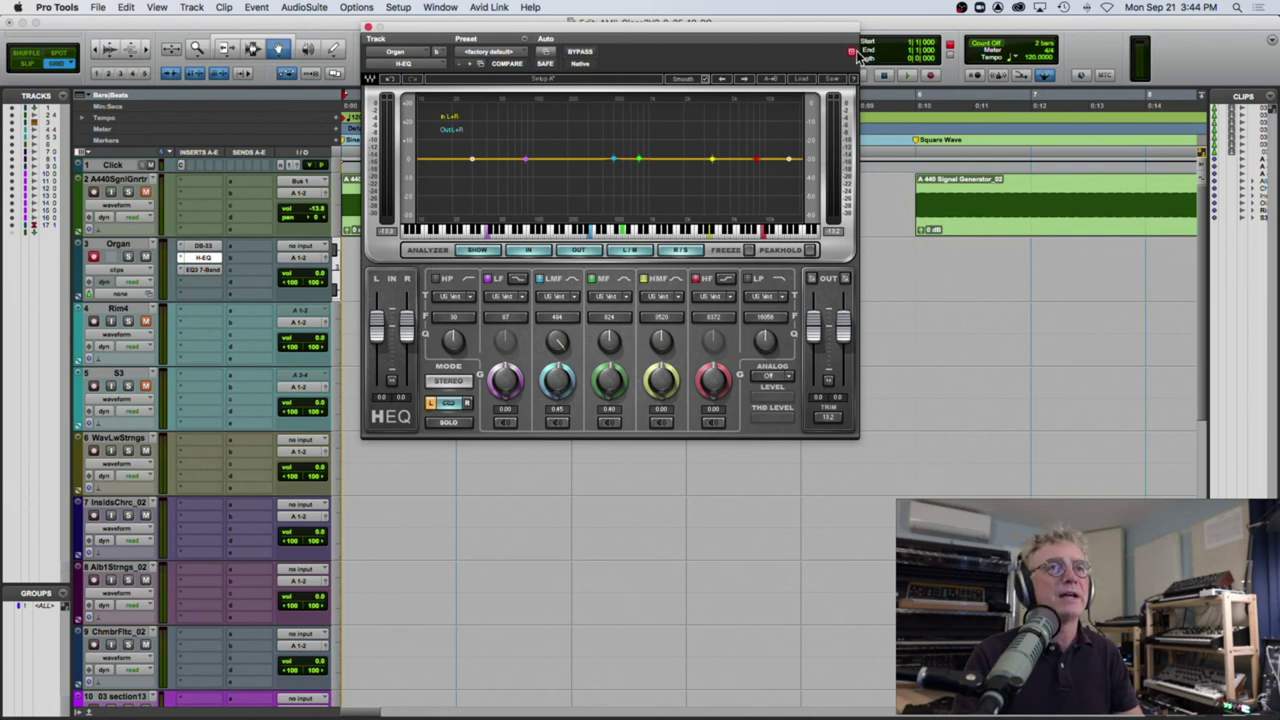
{"action": "left_click", "coordinate": [204, 246]}
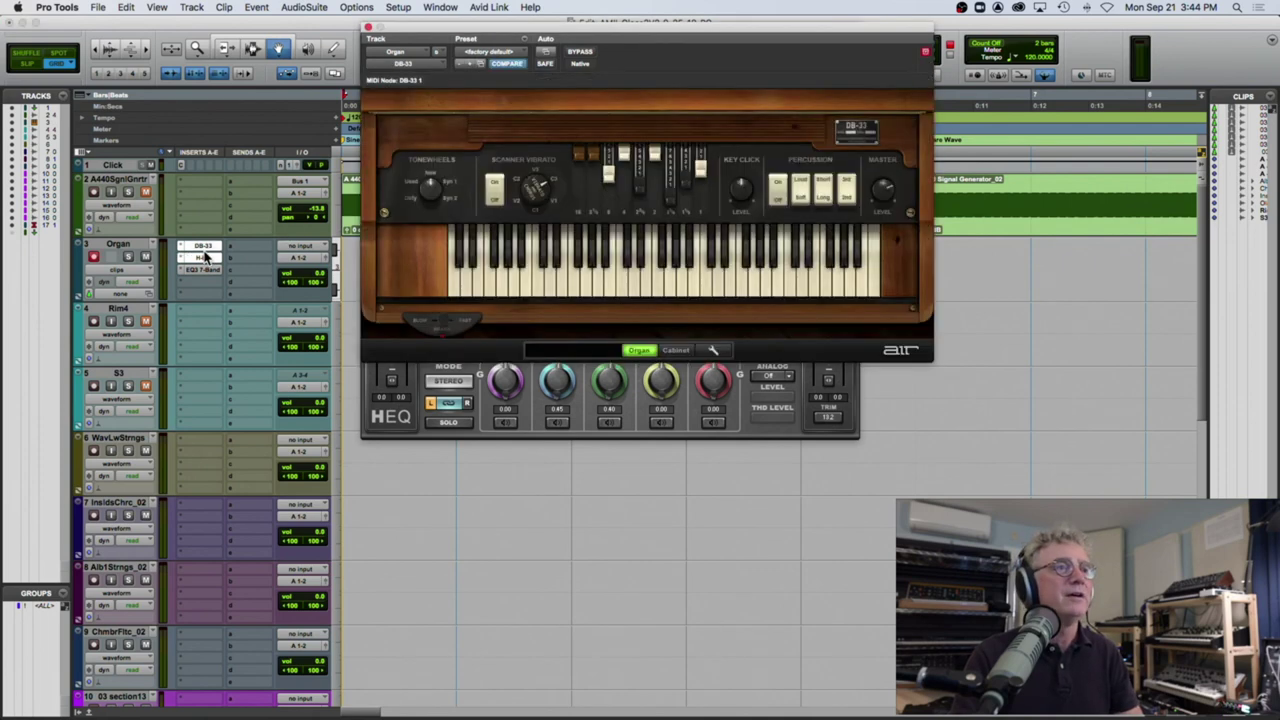
{"action": "left_click_drag", "start_coordinate": [826, 36], "coordinate": [818, 141]}
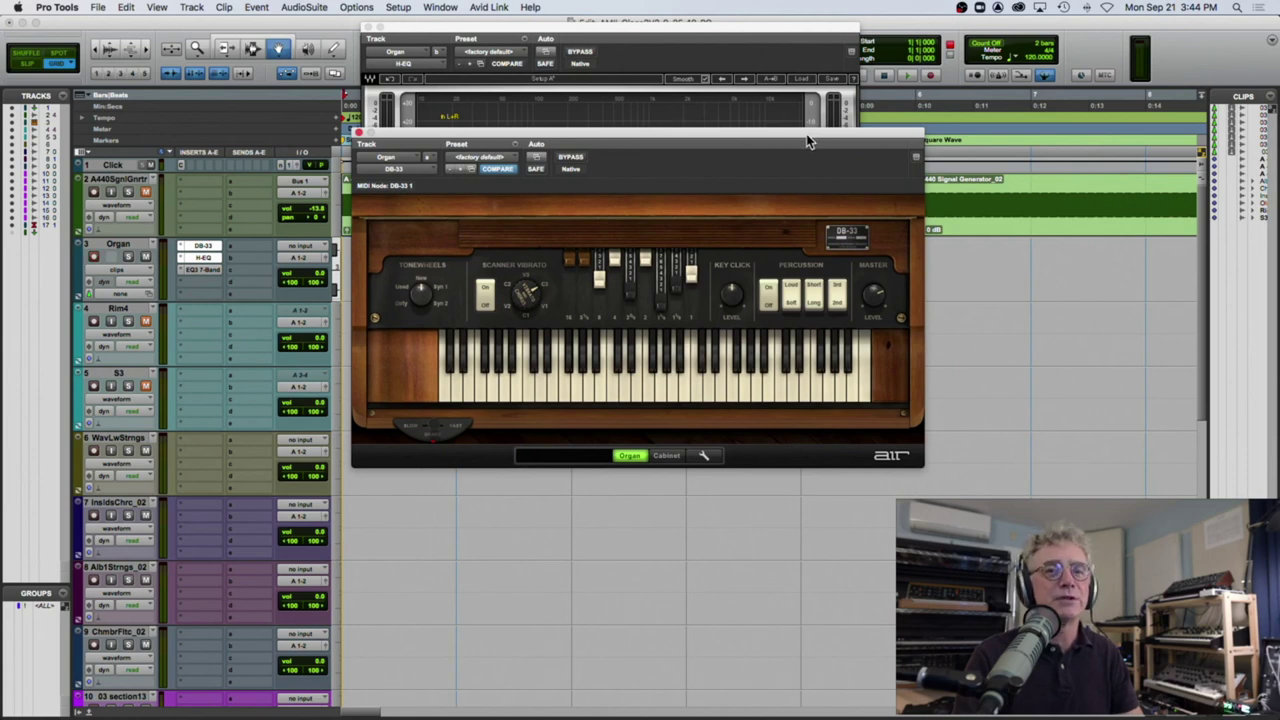
{"action": "left_click", "coordinate": [359, 132]}
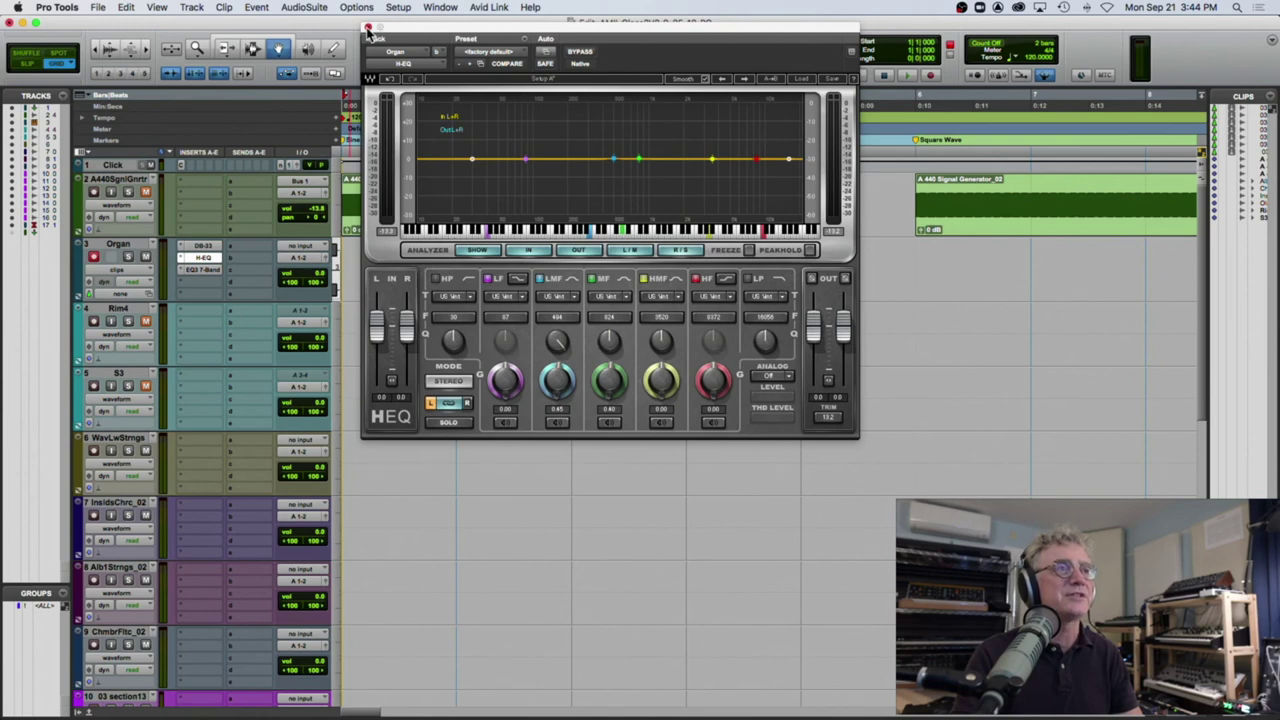
{"action": "left_click", "coordinate": [368, 28]}
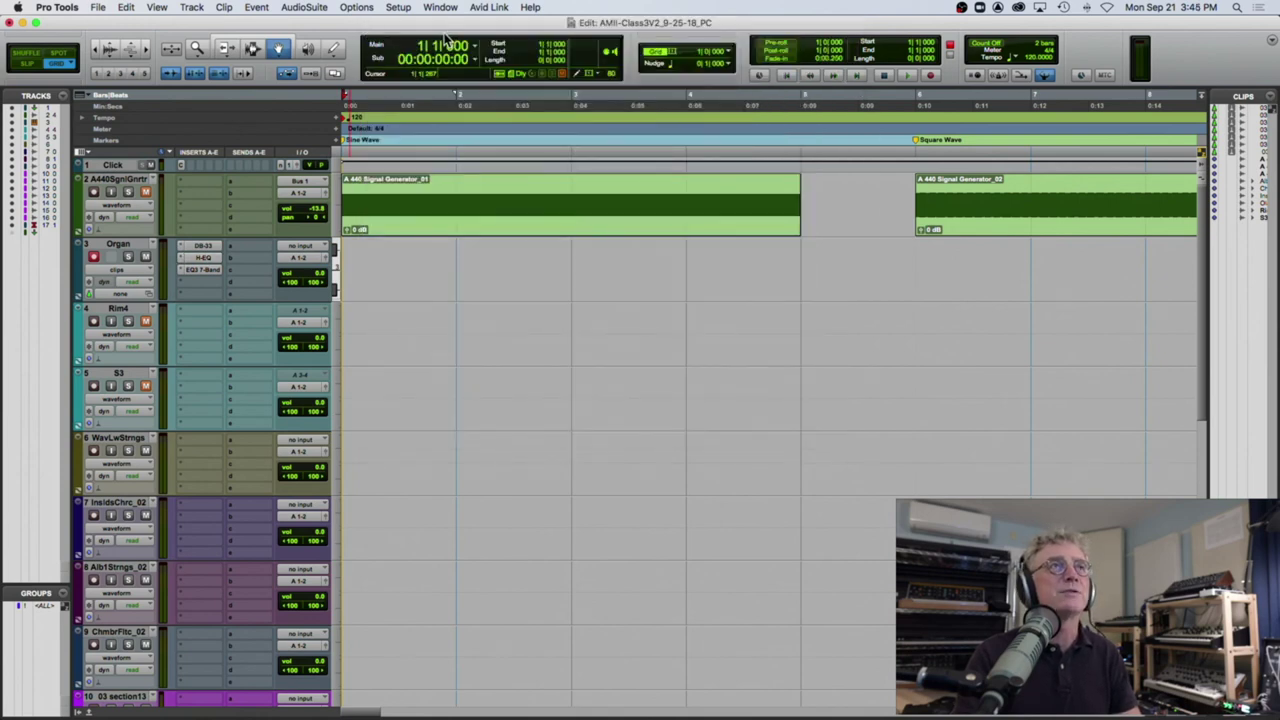
Step: Open Organ's EQ3 7-Band, reshape the MF band on its graph to 645.1 Hz and 0.5 dB gain, and close the window
{"action": "left_click", "coordinate": [207, 258]}
{"action": "left_click", "coordinate": [203, 270]}
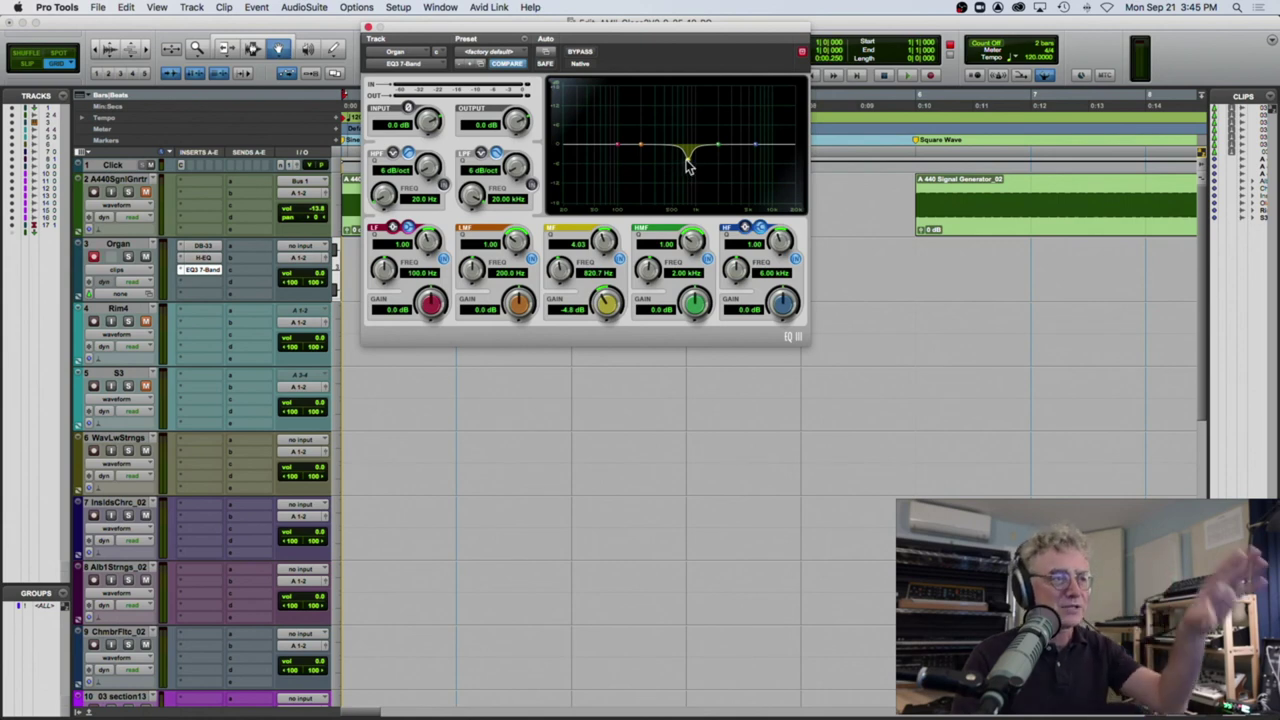
{"action": "left_click_drag", "start_coordinate": [688, 163], "coordinate": [670, 167]}
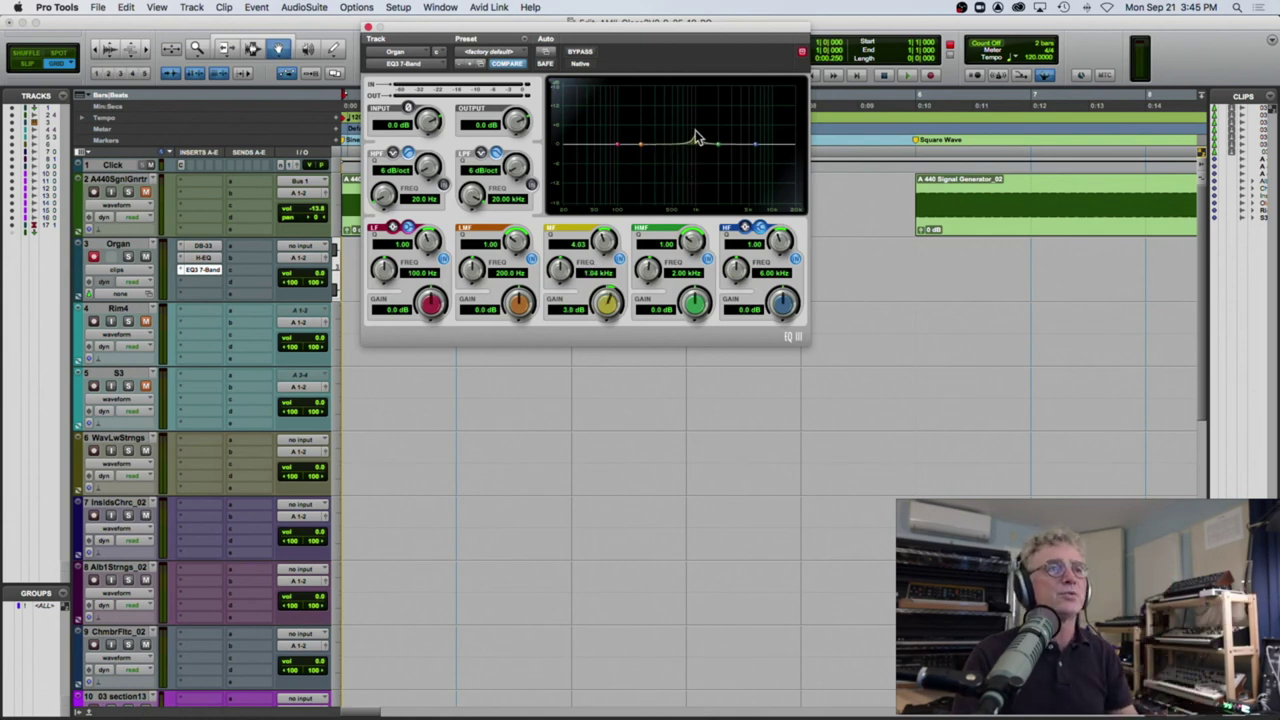
{"action": "left_click_drag", "start_coordinate": [696, 118], "coordinate": [676, 140]}
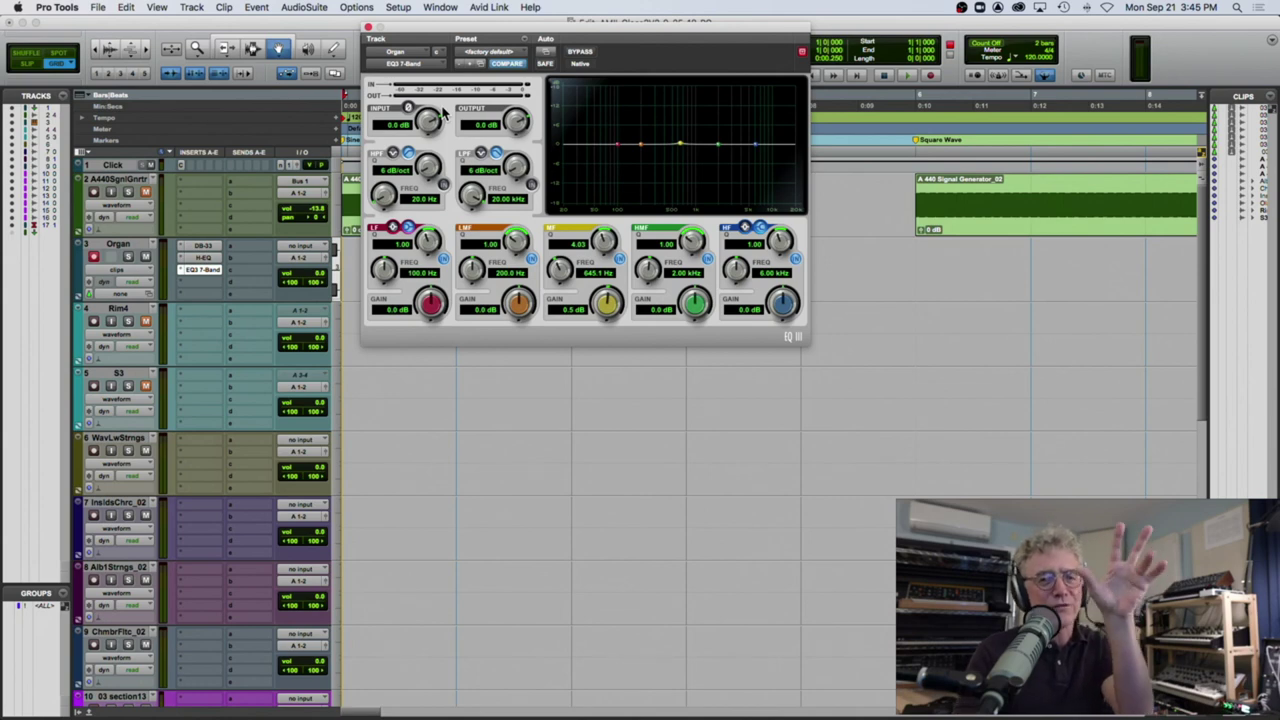
{"action": "left_click", "coordinate": [368, 27]}
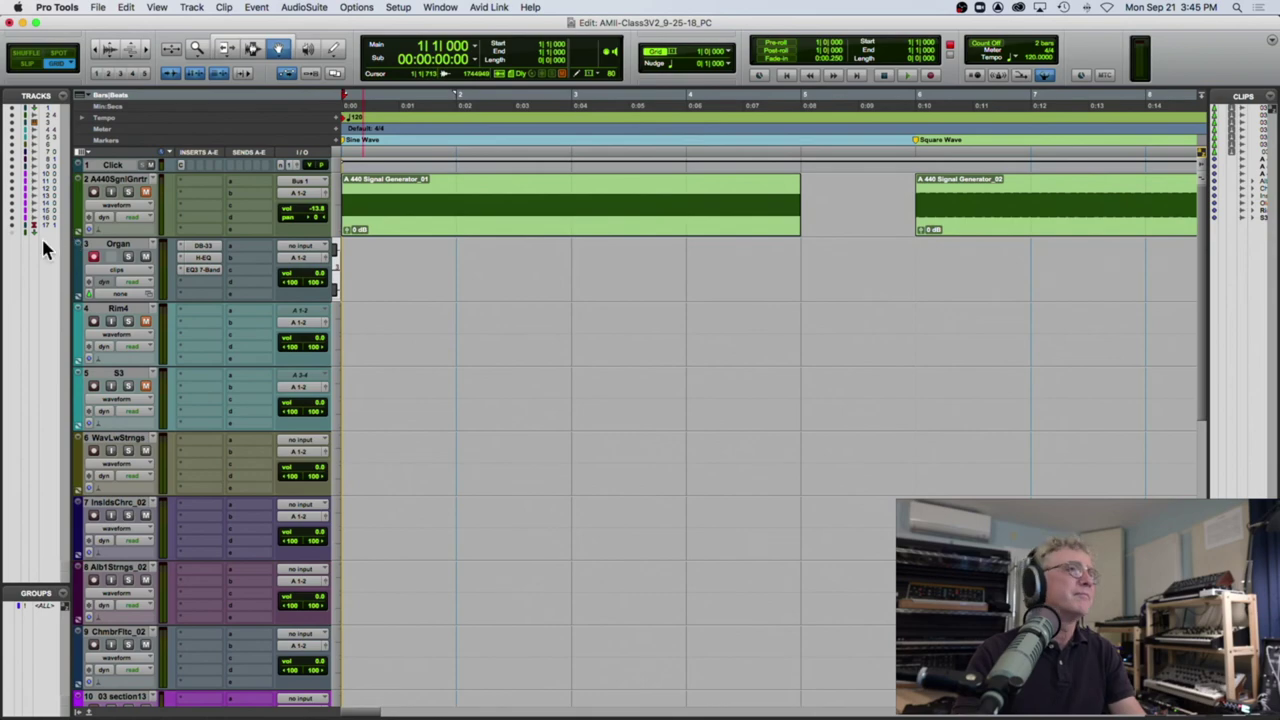